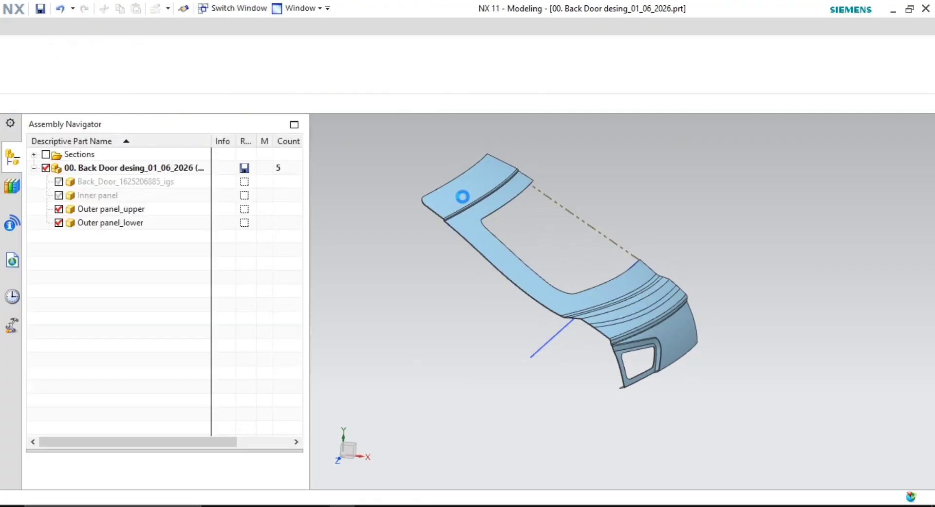
Examine the edge gap between the two surfaces of the upper outer panel and the panel's overall shape
scroll(457, 178, up, 4)
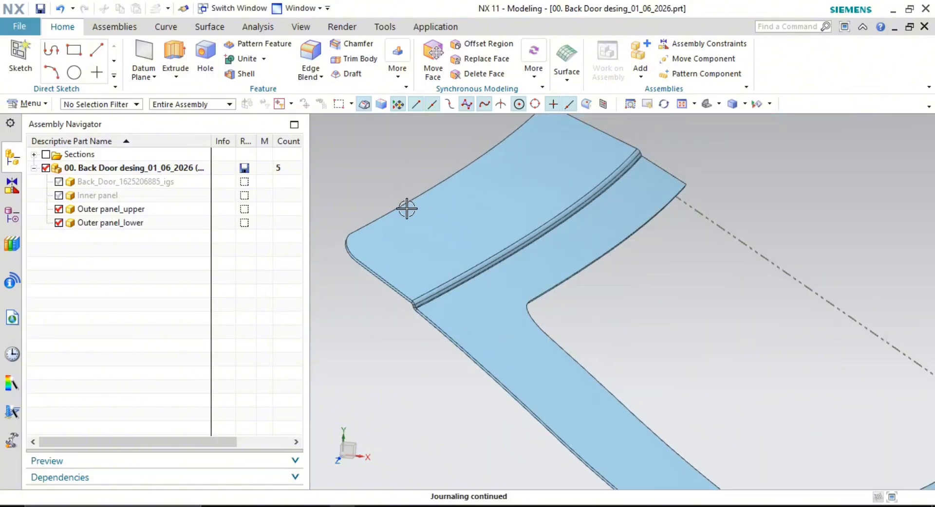
middle_drag(407, 206, 655, 238)
scroll(678, 170, up, 6)
scroll(648, 212, down, 1)
shift+middle_drag(630, 163, 553, 278)
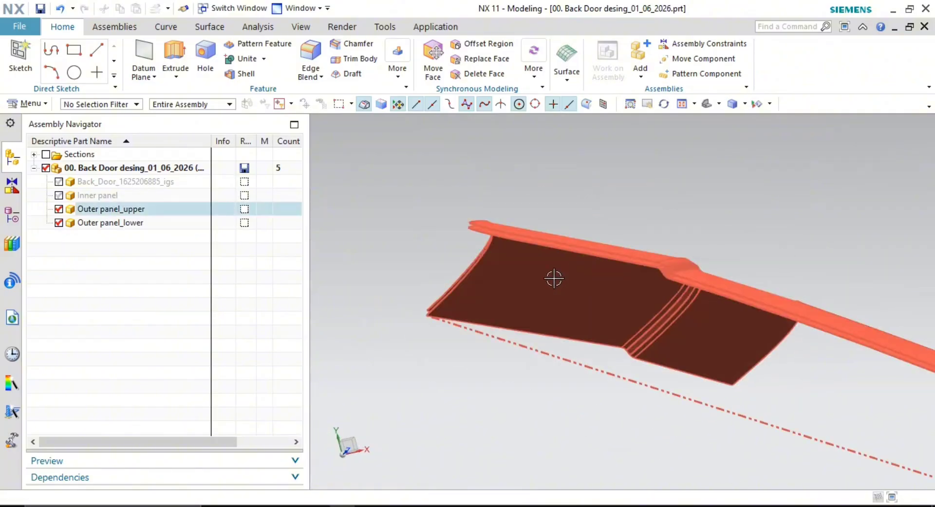
scroll(503, 238, up, 5)
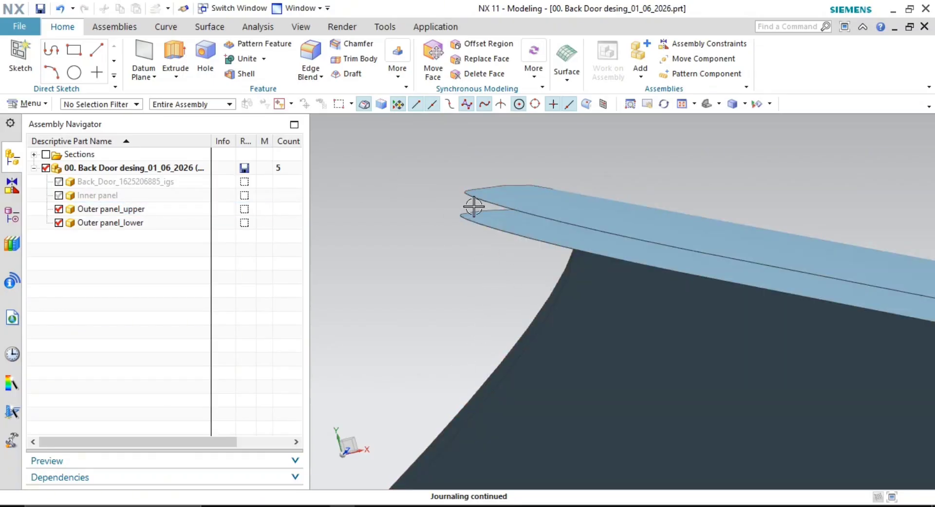
scroll(504, 237, down, 6)
shift+middle_drag(505, 237, 467, 149)
middle_drag(624, 227, 594, 251)
scroll(682, 292, down, 4)
shift+middle_drag(682, 292, 496, 153)
scroll(570, 223, down, 3)
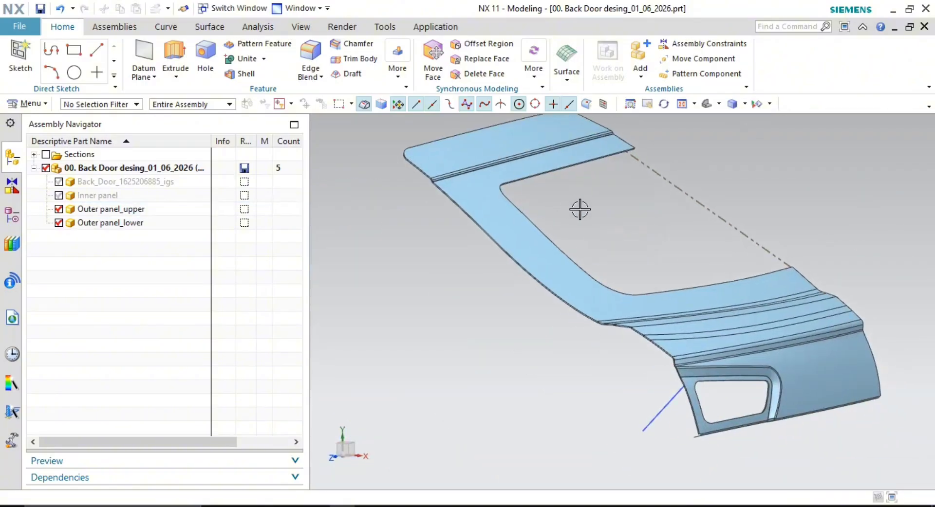
shift+middle_drag(580, 210, 584, 247)
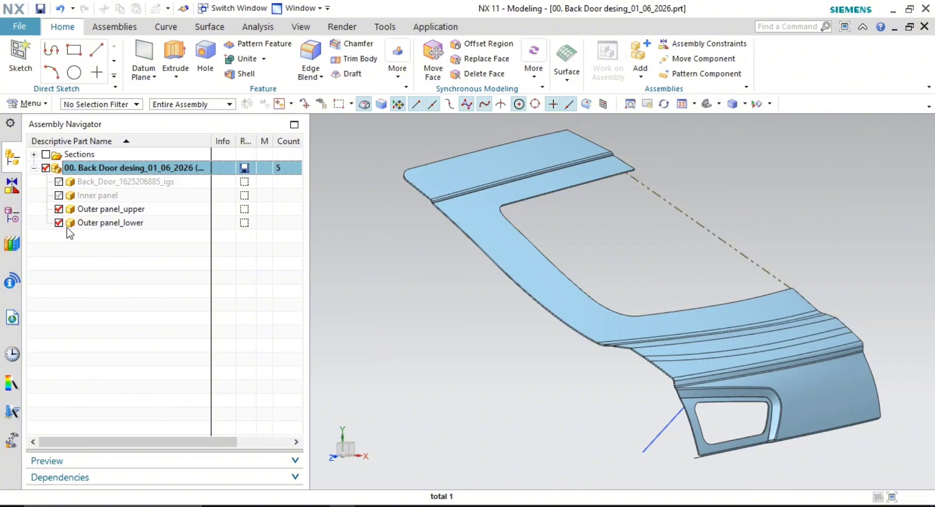
Make Outer panel_upper the work part and hide its SKETCH_000 sketch
click(121, 211)
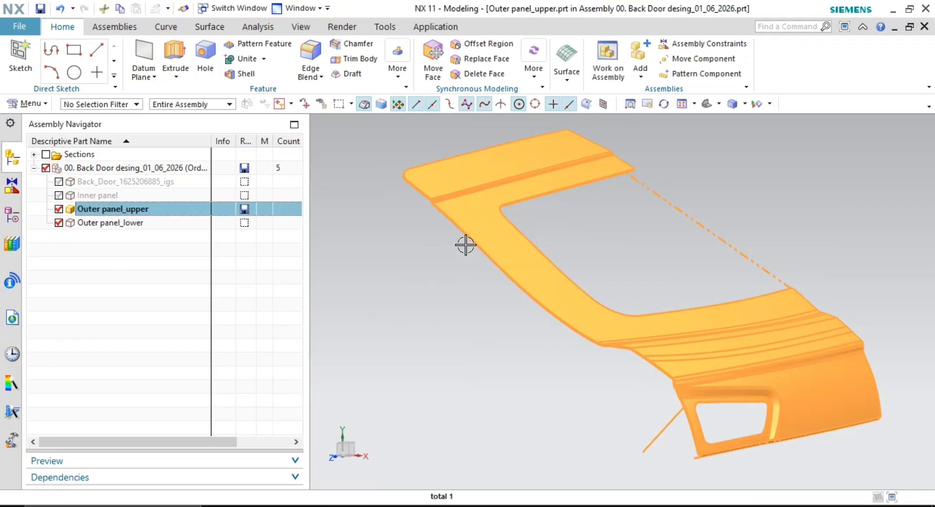
click(441, 302)
click(12, 215)
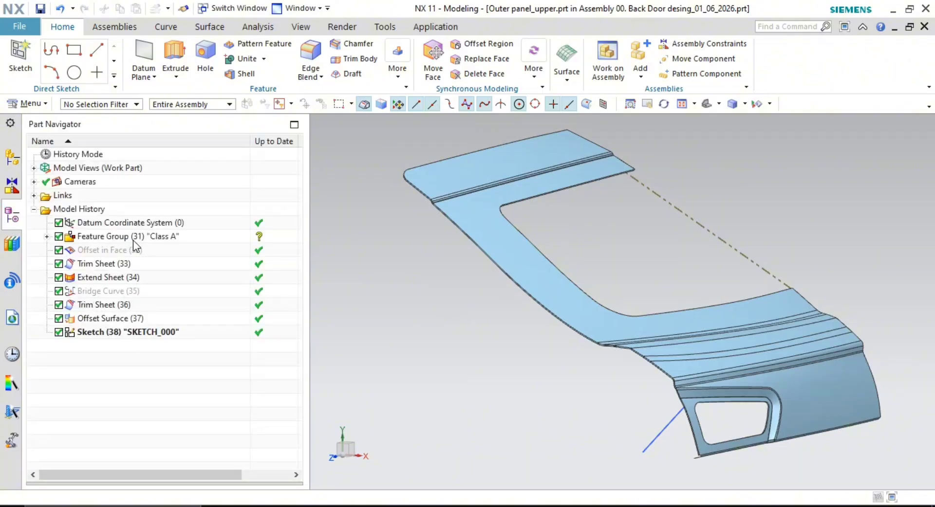
right_click(127, 332)
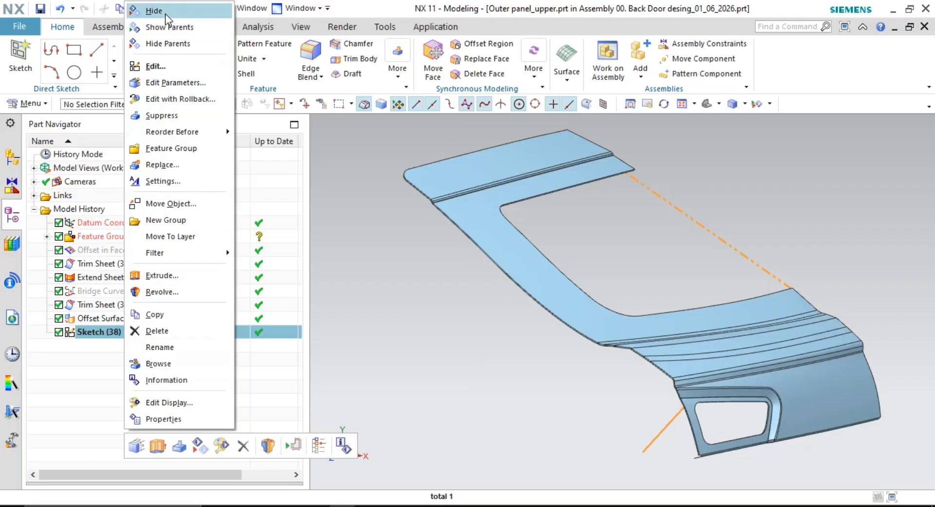
click(165, 14)
mouse_move(538, 321)
middle_down()
mouse_move(532, 294)
mouse_move(682, 294)
mouse_move(559, 263)
mouse_move(549, 282)
mouse_move(567, 305)
mouse_move(492, 292)
mouse_move(525, 306)
middle_up()
click(210, 27)
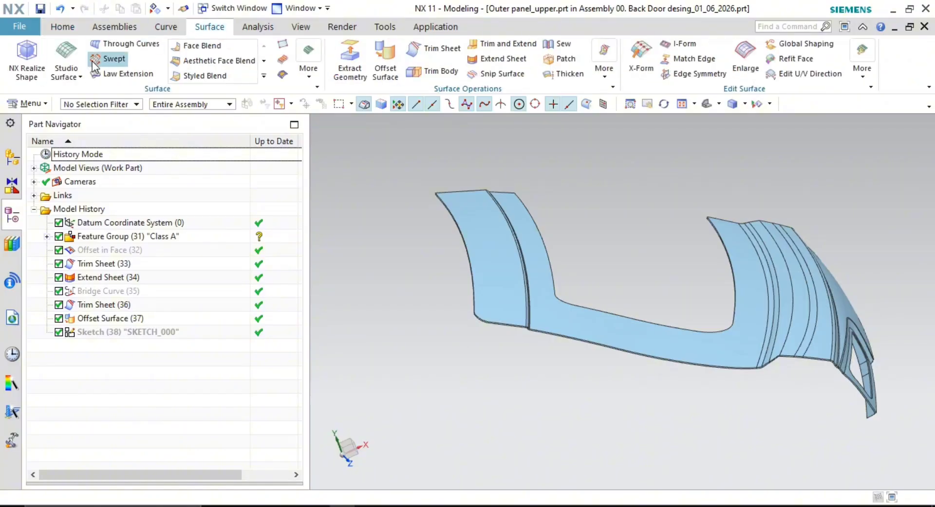
click(143, 46)
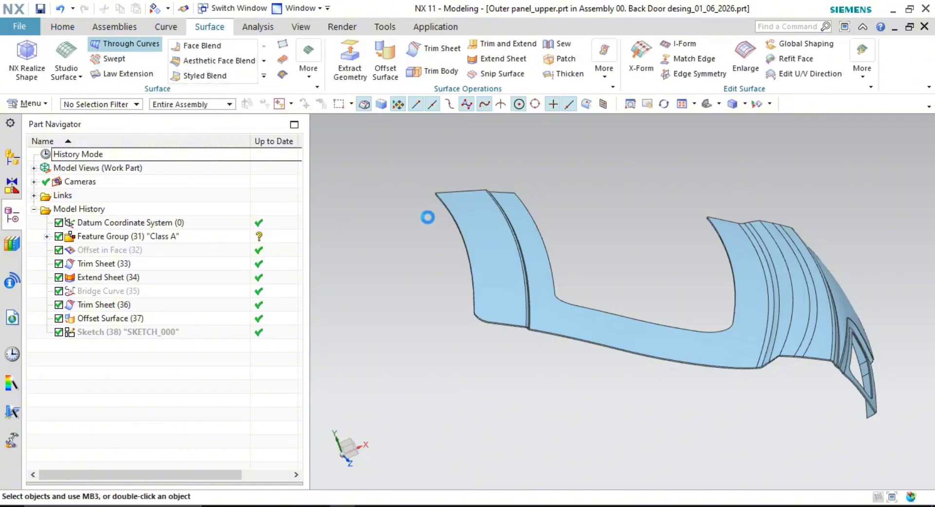
scroll(420, 224, down, 8)
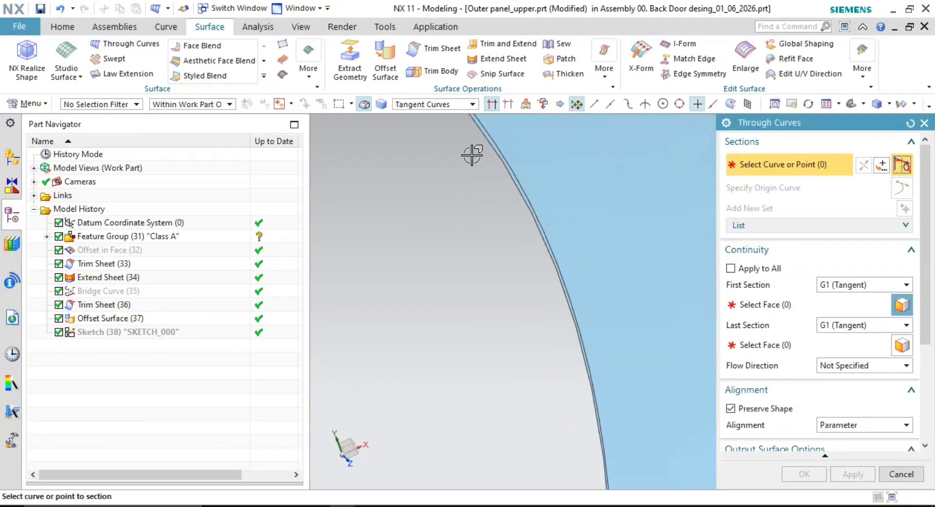
middle_drag(511, 328, 559, 274)
scroll(502, 322, down, 4)
scroll(553, 302, down, 2)
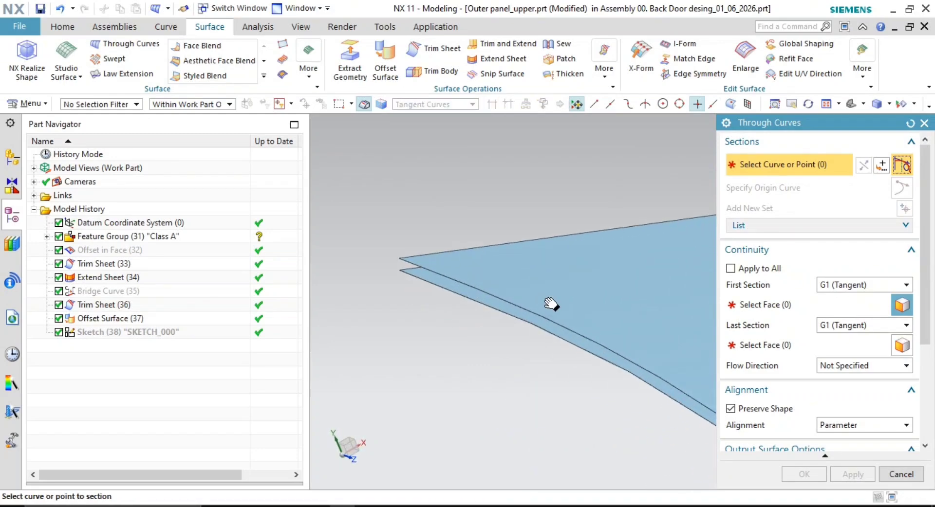
shift+middle_drag(551, 304, 521, 294)
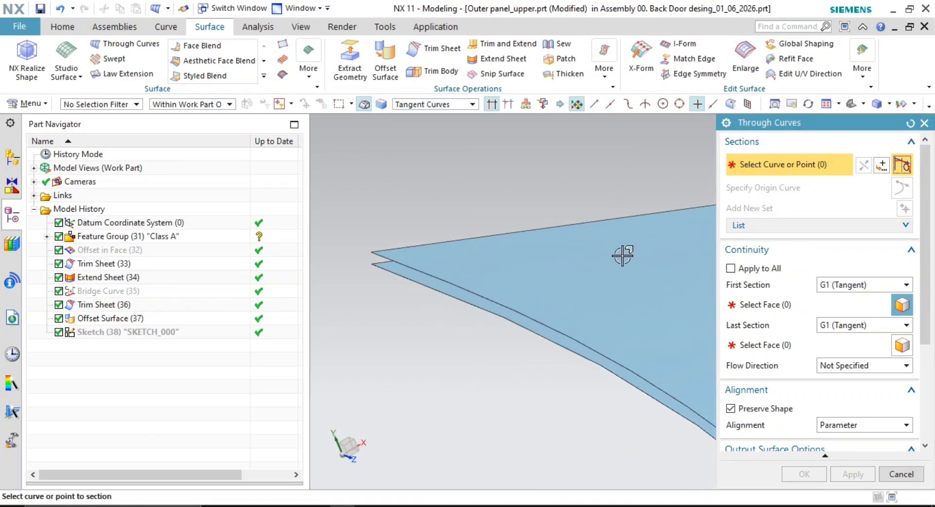
click(419, 266)
scroll(529, 354, up, 8)
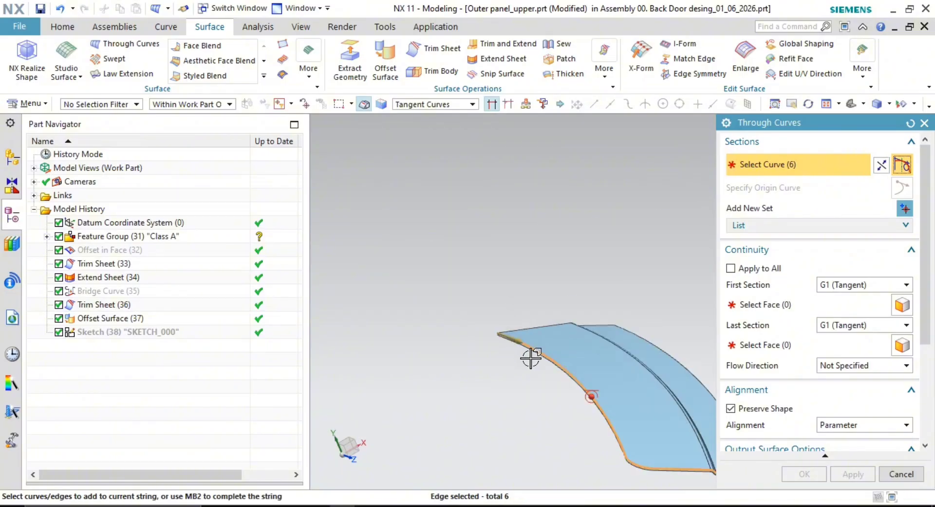
shift+middle_drag(612, 454, 534, 324)
scroll(534, 324, down, 2)
scroll(638, 320, down, 6)
shift+middle_drag(649, 299, 501, 311)
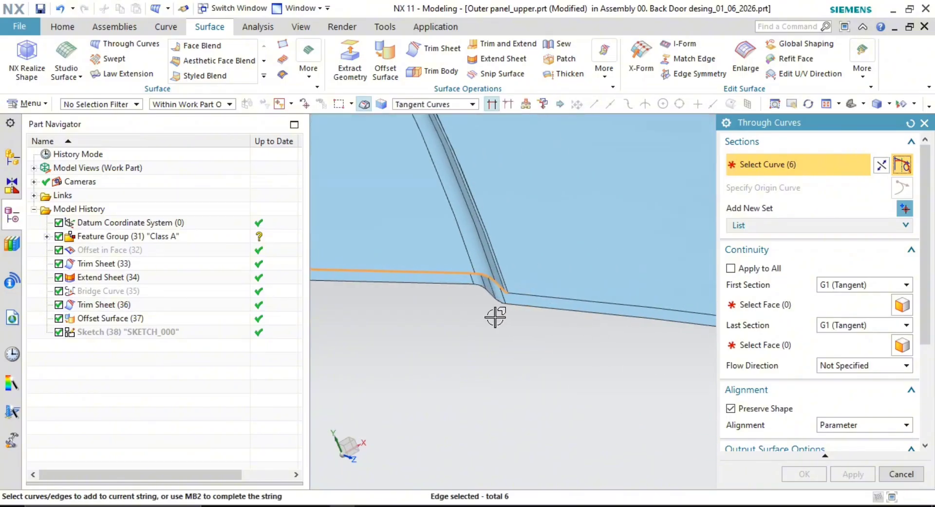
scroll(497, 314, down, 5)
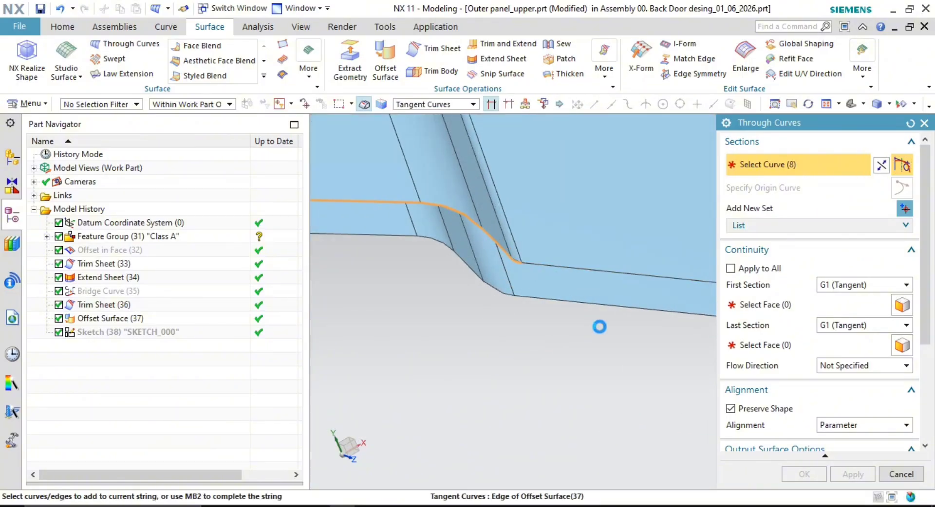
scroll(626, 295, up, 3)
shift+middle_drag(626, 295, 338, 248)
scroll(633, 255, up, 2)
shift+middle_drag(633, 255, 312, 247)
scroll(311, 246, up, 2)
scroll(482, 328, up, 6)
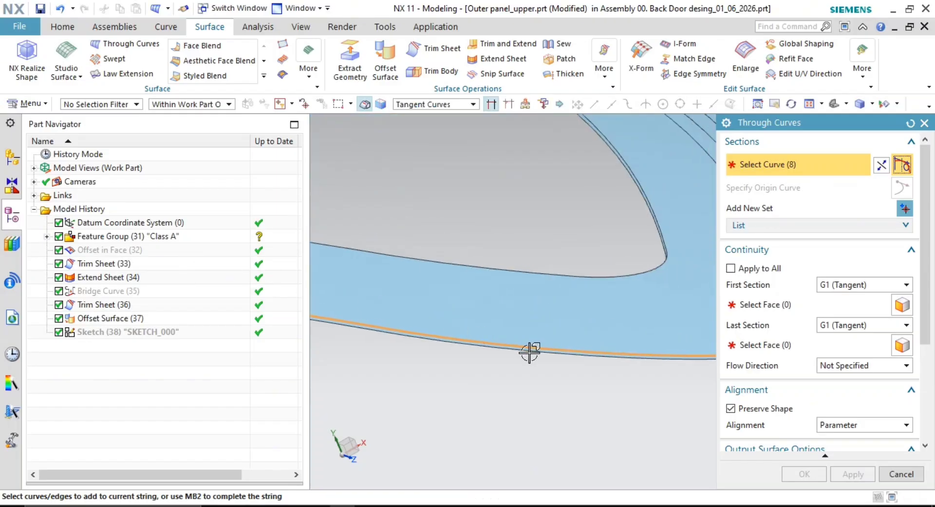
scroll(489, 351, down, 3)
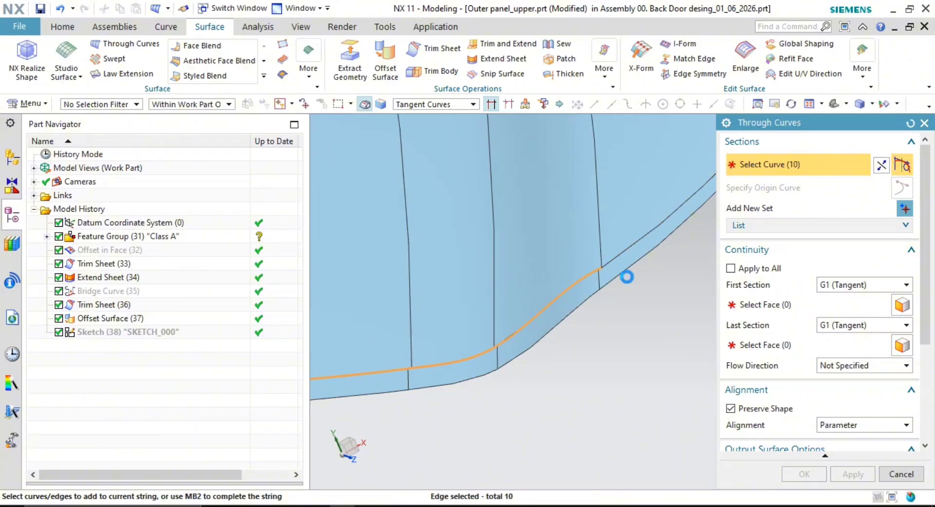
middle_drag(626, 297, 515, 305)
scroll(480, 288, up, 5)
scroll(461, 308, down, 4)
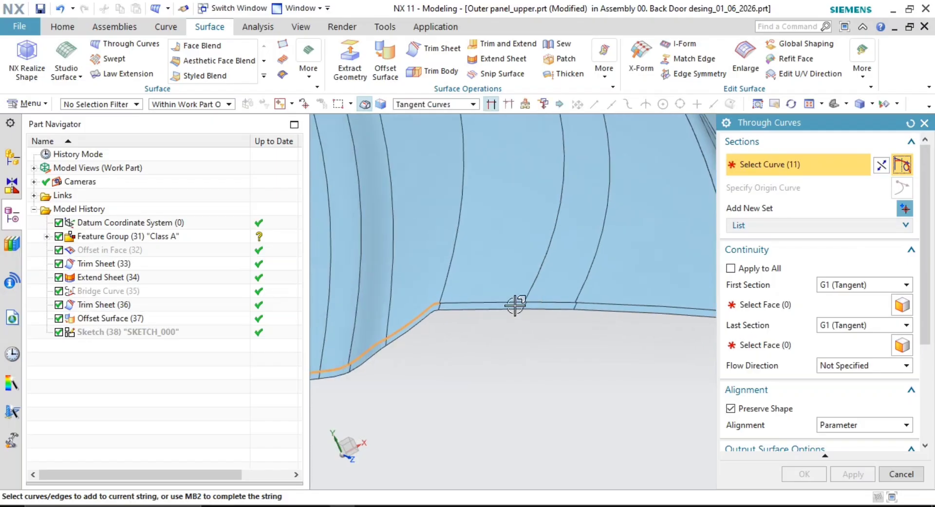
scroll(511, 305, up, 2)
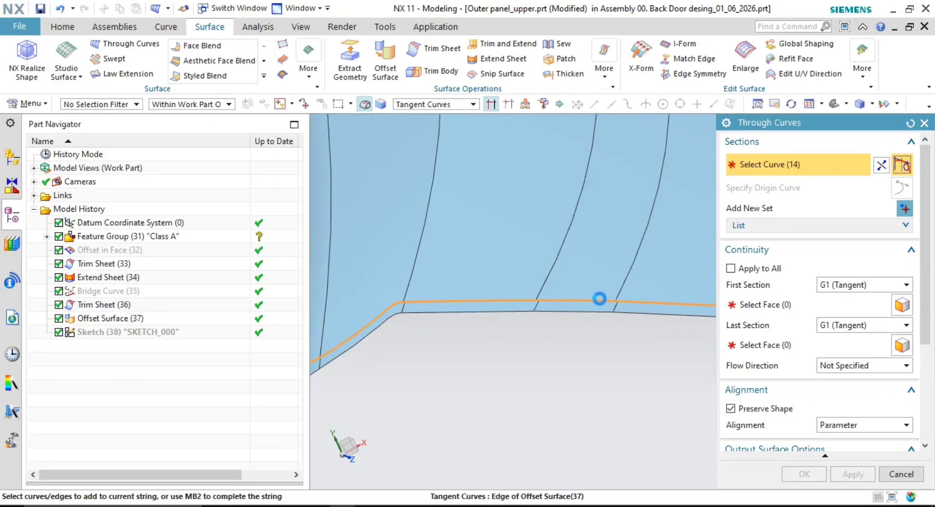
click(600, 298)
middle_drag(597, 321, 513, 279)
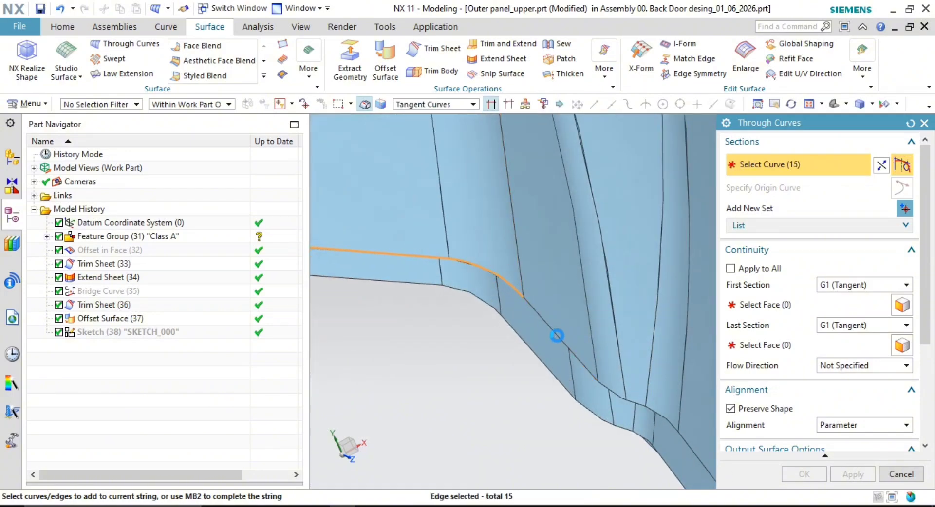
scroll(608, 384, up, 3)
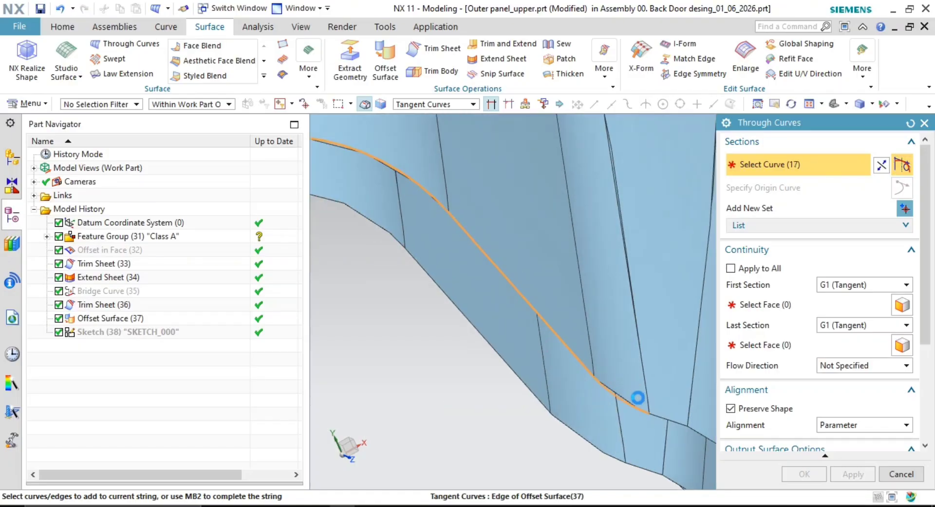
middle_drag(657, 405, 643, 397)
shift+middle_drag(696, 407, 496, 341)
scroll(411, 341, up, 2)
scroll(372, 348, up, 2)
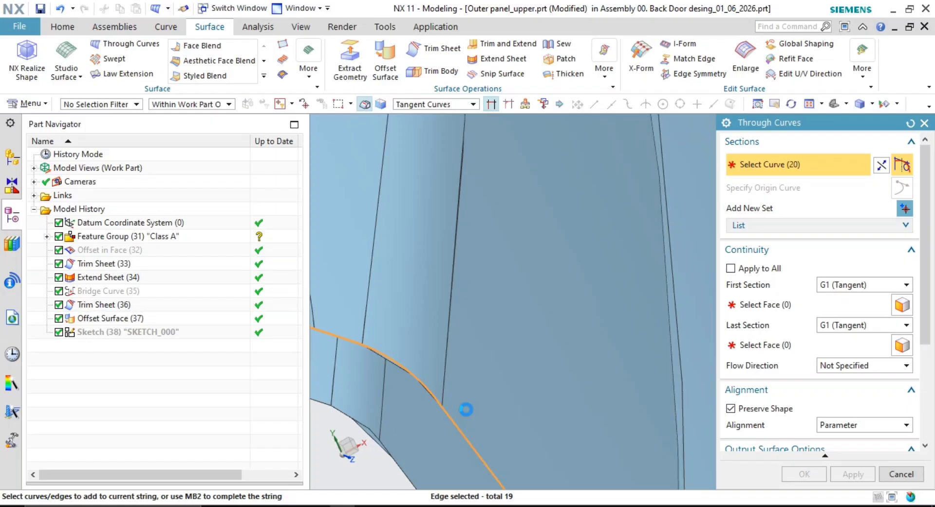
scroll(466, 410, down, 3)
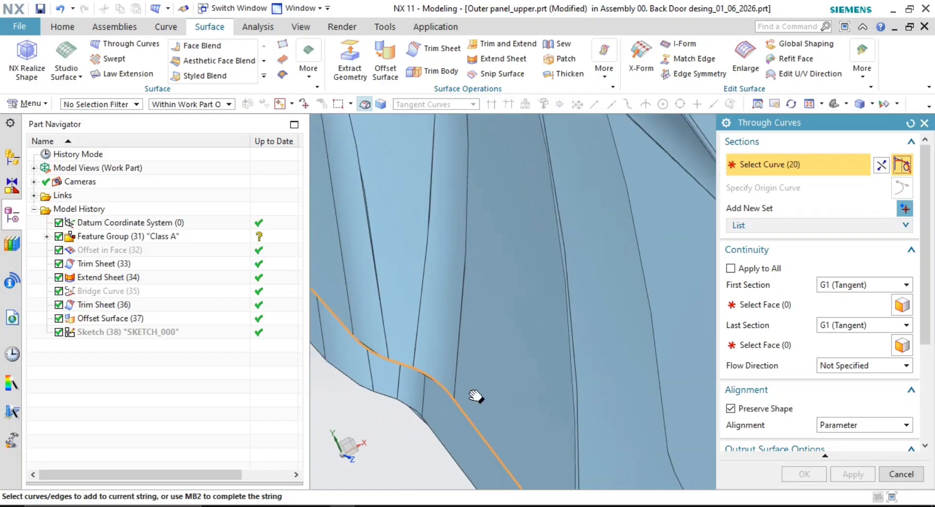
shift+middle_drag(476, 397, 476, 234)
middle_drag(573, 390, 492, 353)
shift+middle_drag(491, 343, 704, 273)
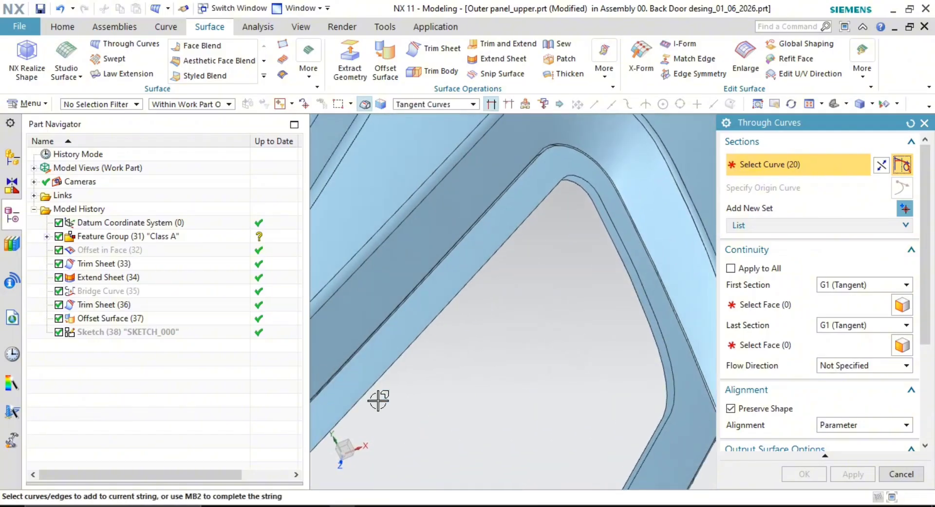
shift+middle_drag(379, 399, 542, 330)
scroll(415, 382, up, 6)
shift+middle_drag(437, 366, 528, 313)
scroll(523, 314, up, 3)
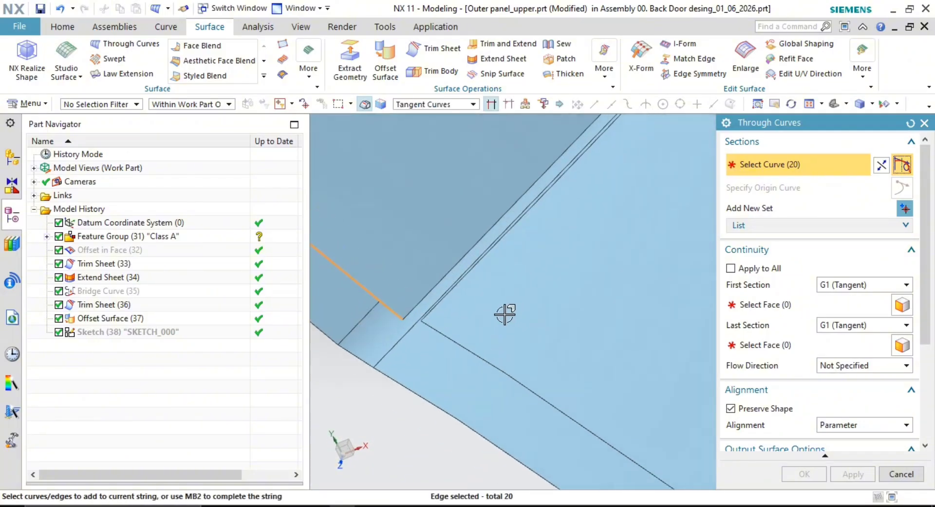
key(Escape)
Examine the corner beside the lower window opening where the Class A and offset surface edges meet
scroll(398, 307, up, 3)
scroll(429, 312, down, 5)
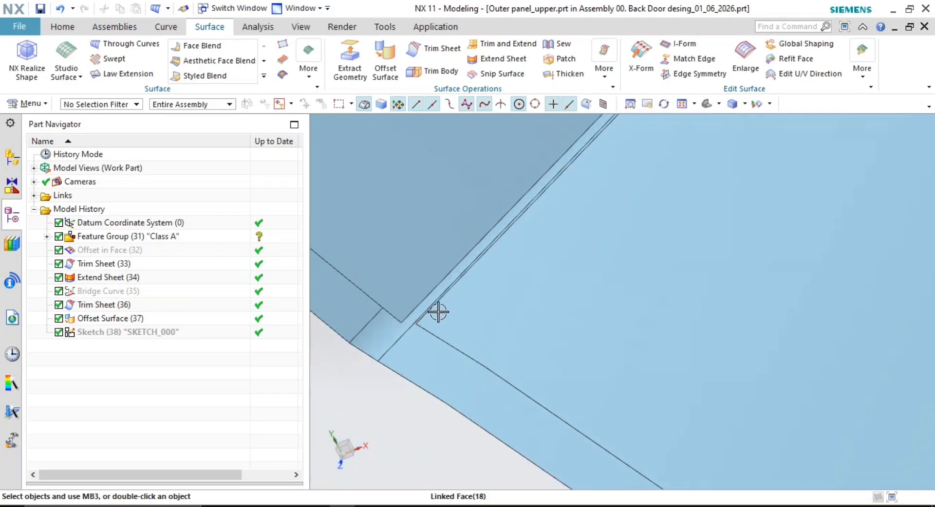
shift+middle_drag(436, 312, 415, 356)
scroll(395, 351, up, 3)
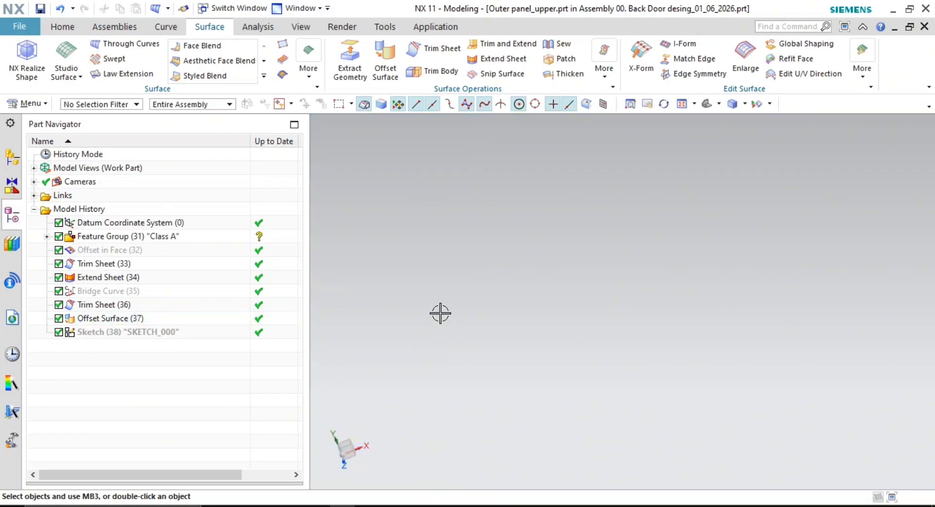
scroll(444, 319, down, 7)
middle_drag(572, 307, 564, 284)
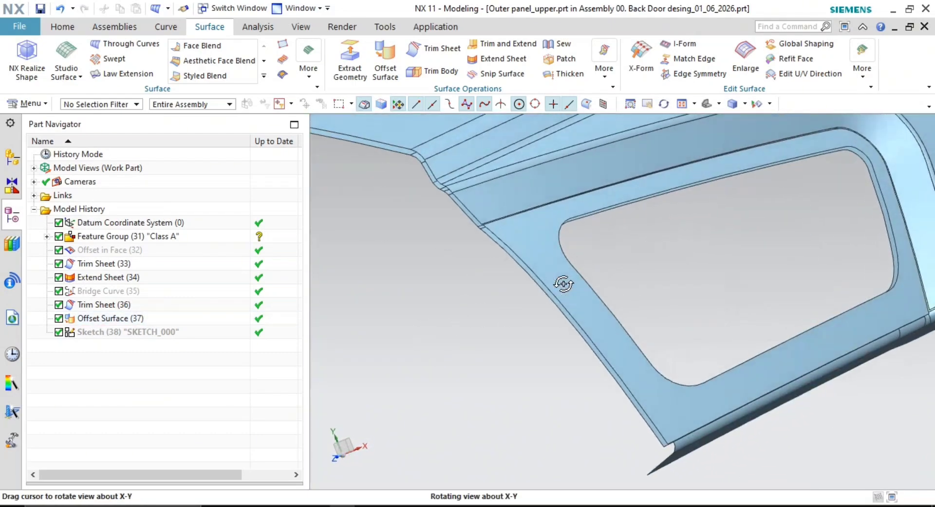
scroll(543, 234, up, 8)
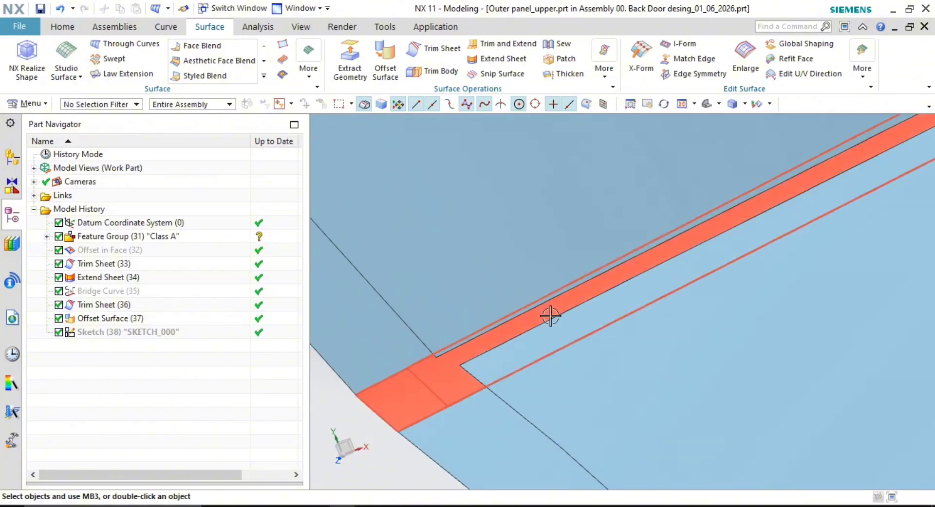
shift+middle_drag(551, 317, 542, 324)
click(439, 293)
key(Escape)
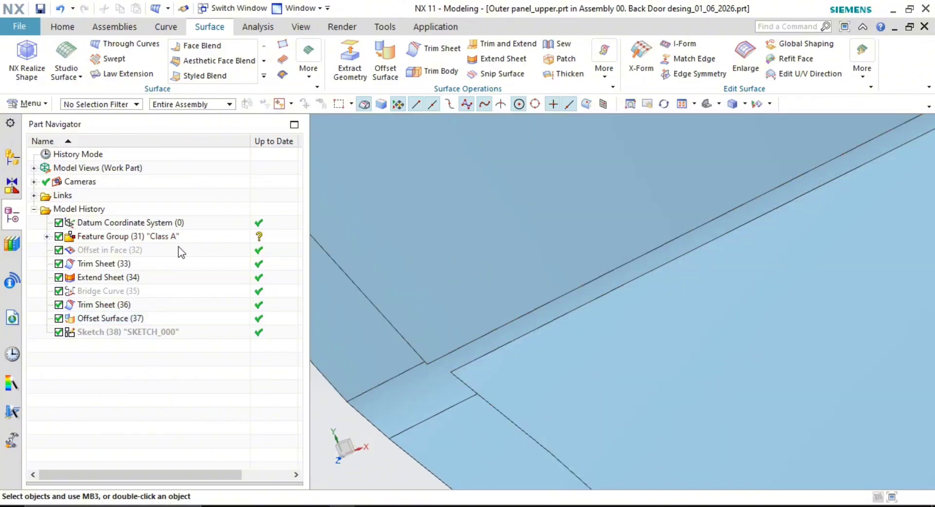
Hide the Class A feature group to inspect the offset surface alone, and show the group again
click(131, 239)
right_click(132, 238)
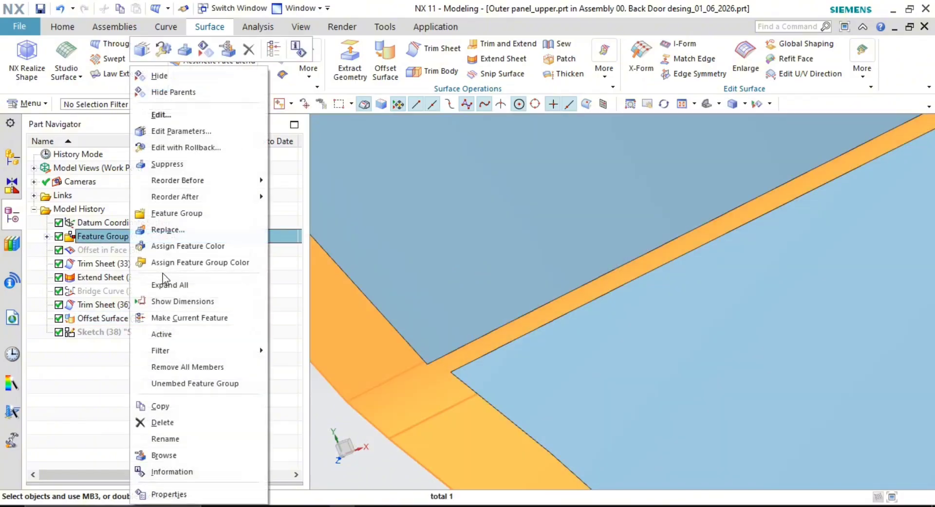
click(177, 79)
click(128, 238)
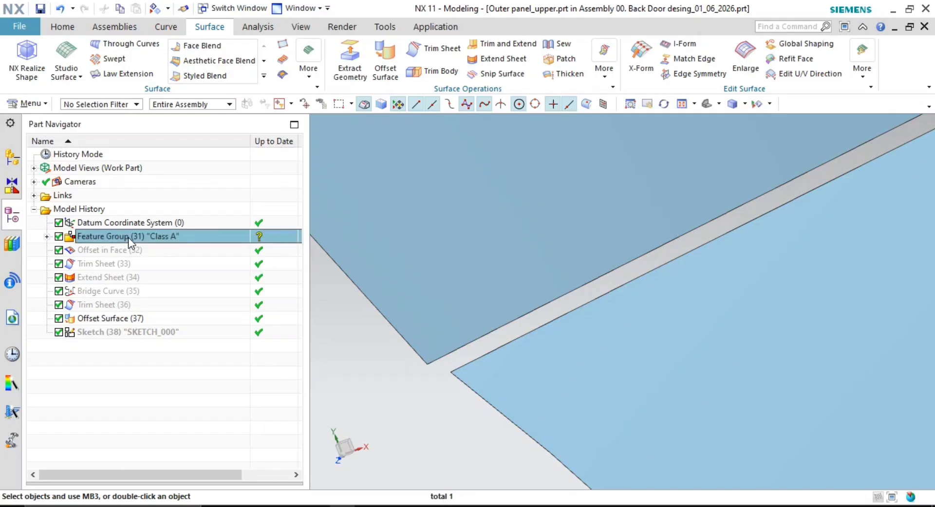
right_click(127, 237)
click(170, 77)
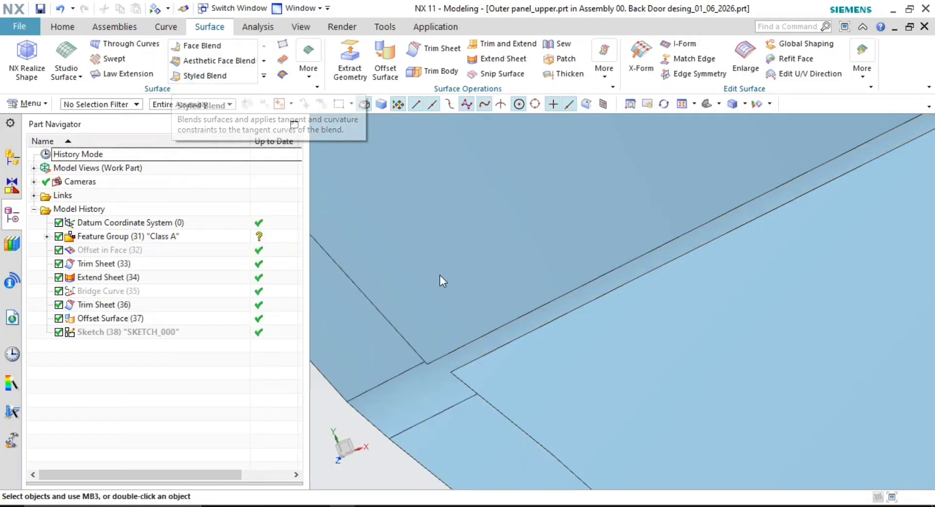
Highlight the Offset Surface feature to examine its extent around the side window and lower edge, and clear the selection
scroll(483, 295, down, 5)
middle_drag(514, 308, 504, 266)
click(111, 319)
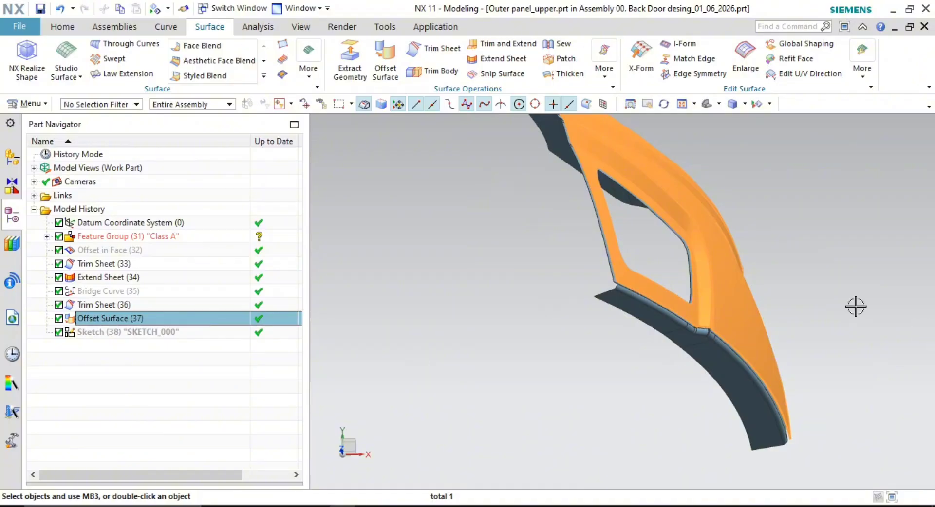
scroll(670, 334, up, 5)
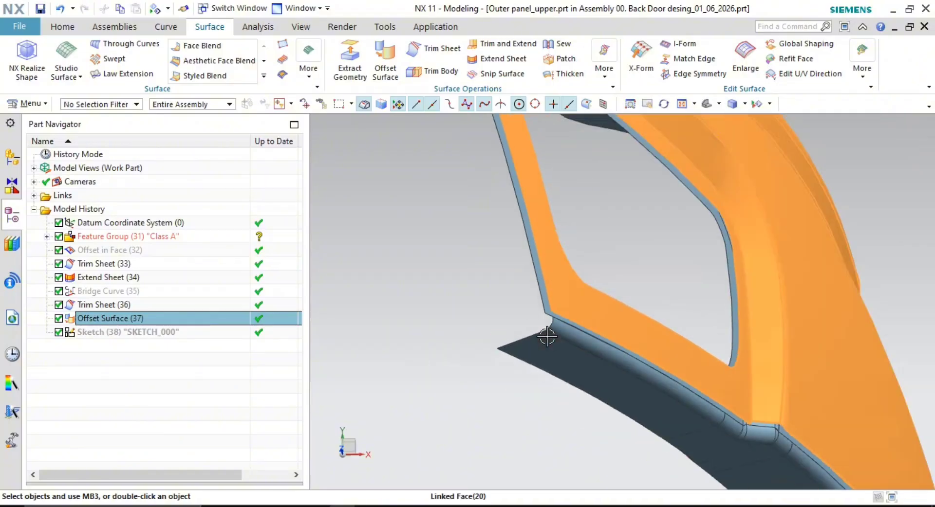
scroll(628, 311, down, 3)
middle_drag(628, 312, 522, 324)
key(Escape)
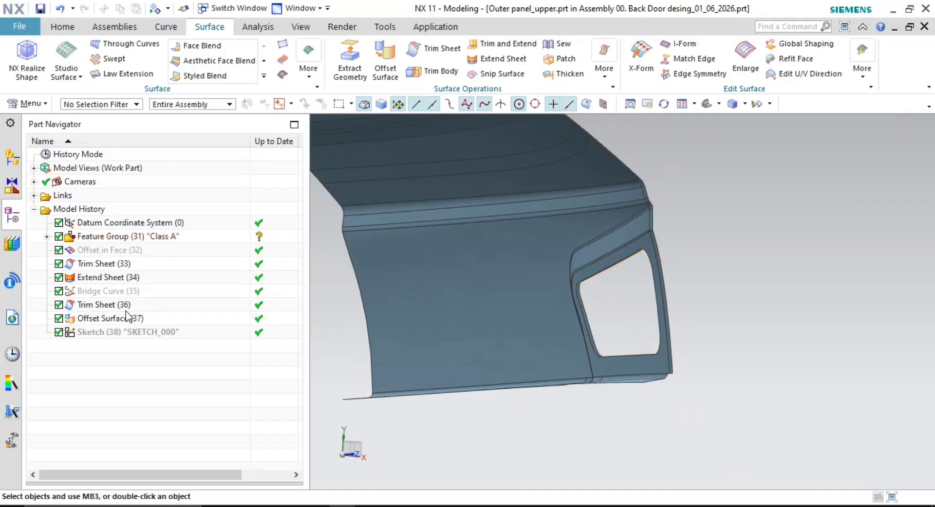
Reverse the offset direction of the upper outer panel's Offset Surface feature
double_click(127, 317)
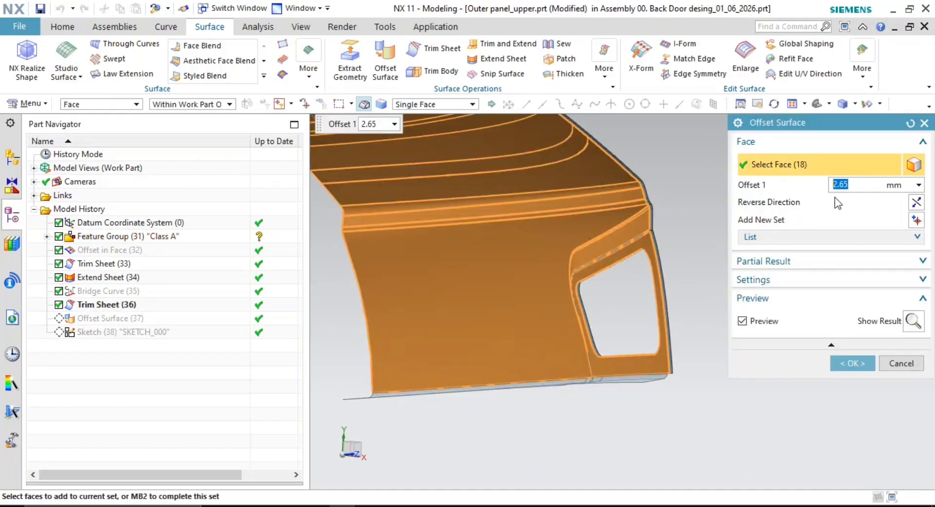
click(918, 204)
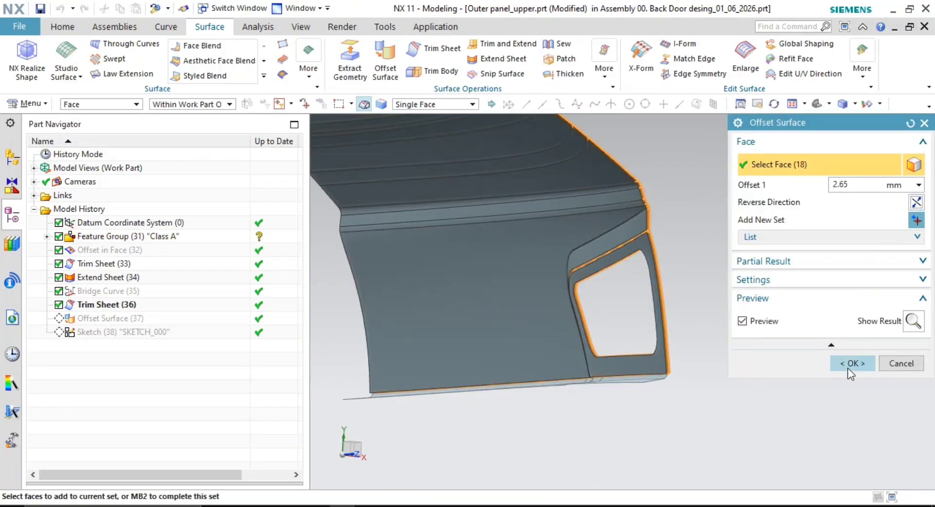
click(853, 363)
Add the missing narrow strip face above the side window to the Offset Surface feature's selected faces
scroll(660, 317, down, 5)
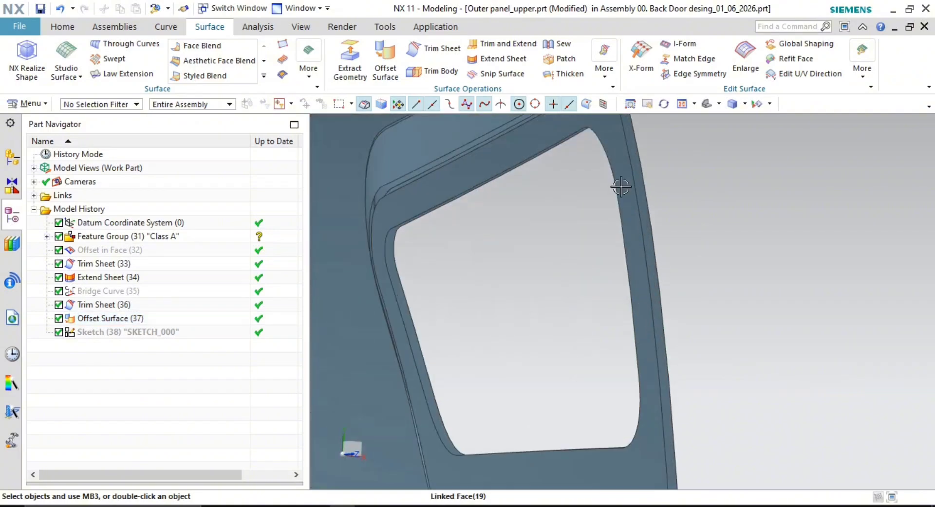
scroll(621, 187, down, 5)
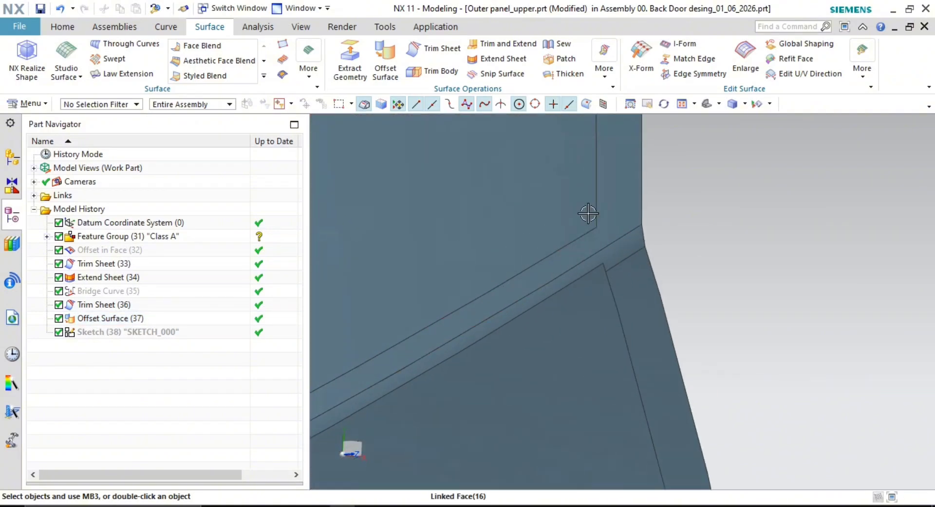
scroll(604, 279, up, 2)
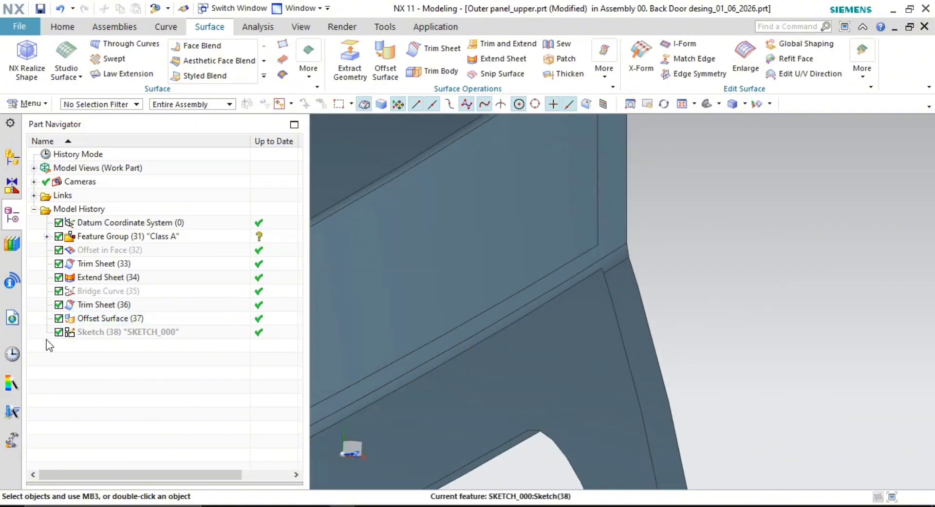
double_click(102, 319)
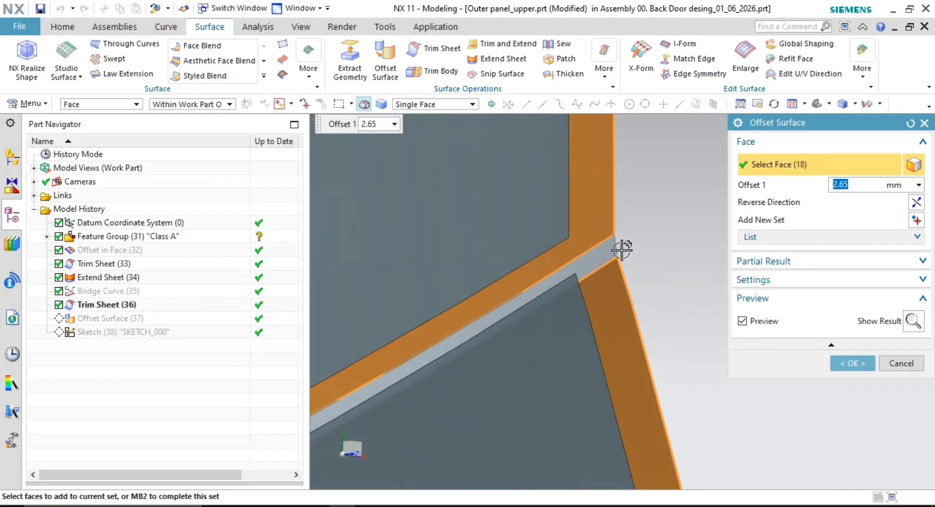
click(622, 250)
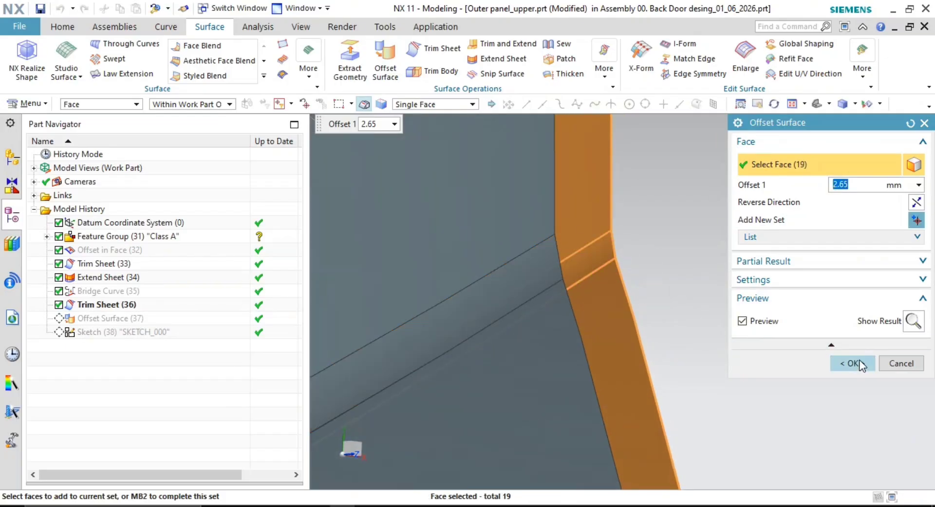
click(860, 364)
Start a Through Curves surface and select the Class A tangent edge chain around the panel's rounded outer corner as the first section
scroll(560, 270, up, 5)
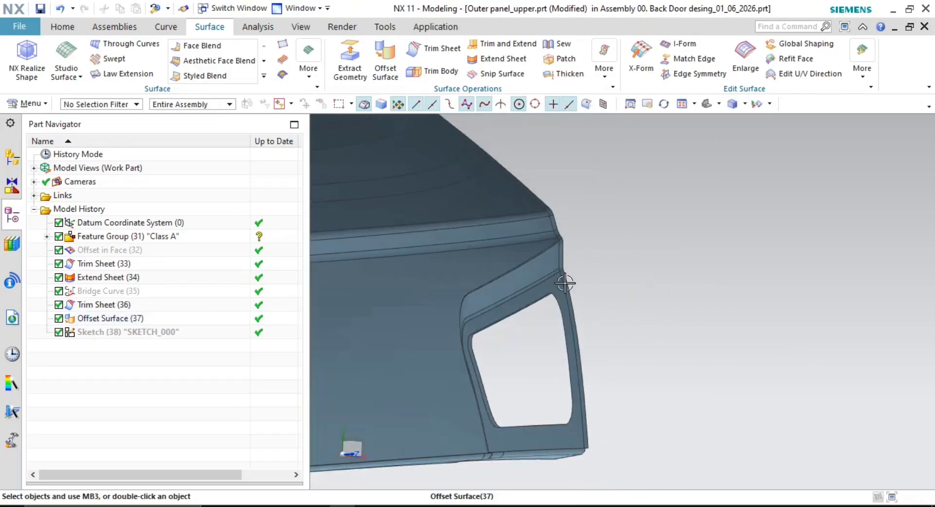
scroll(565, 284, up, 3)
middle_drag(559, 225, 472, 297)
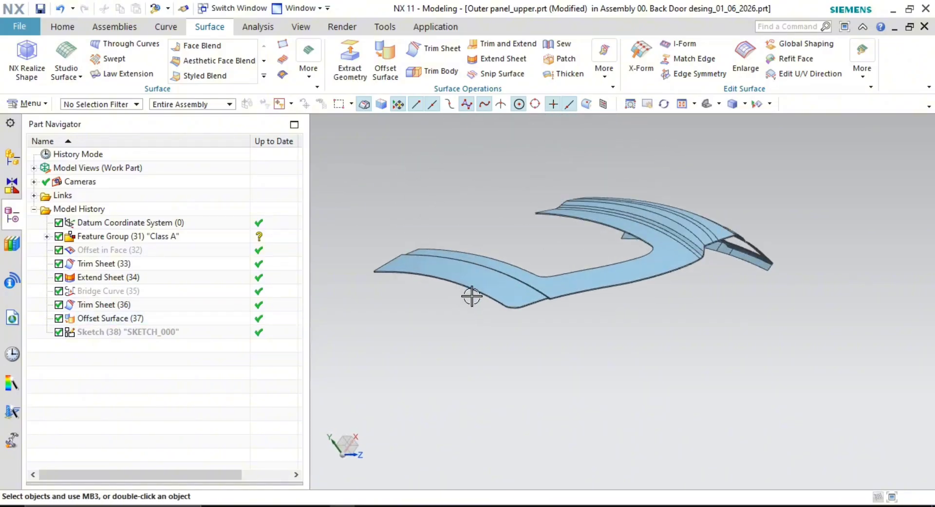
scroll(472, 297, down, 4)
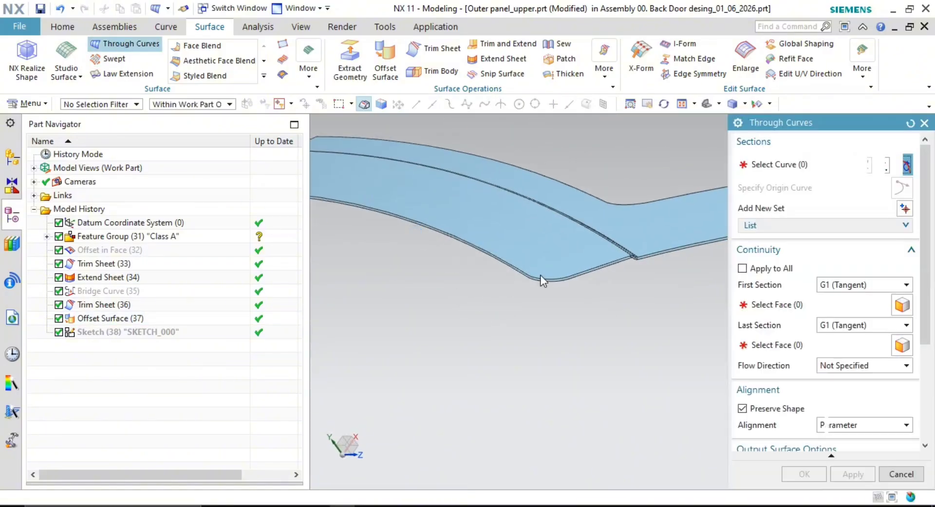
scroll(596, 284, down, 5)
scroll(440, 267, down, 2)
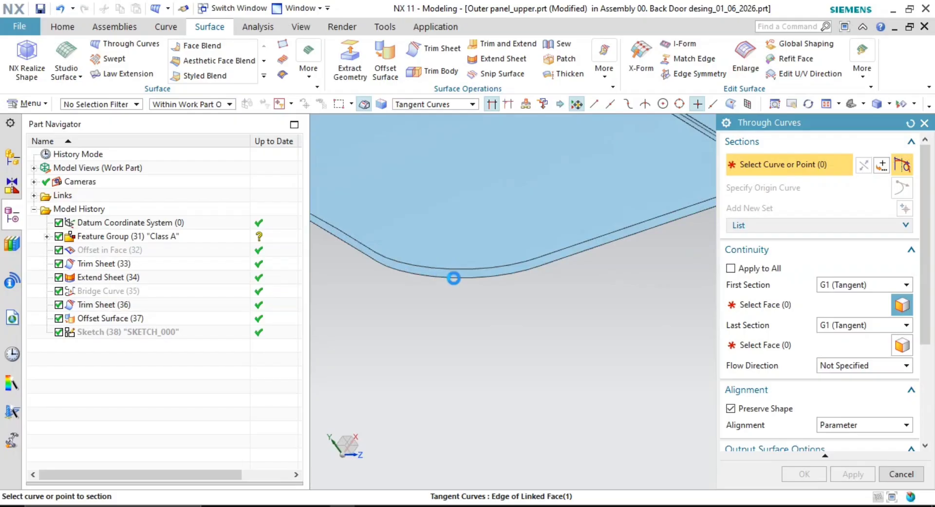
click(447, 265)
scroll(468, 299, up, 3)
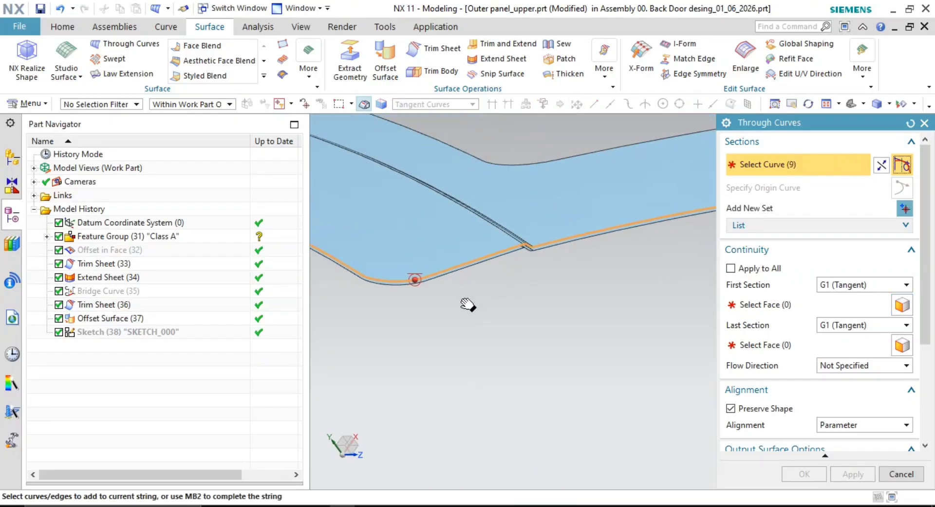
Extend the first section along the Class A outer edge through the curved groove and onto the adjoining tangent edges
scroll(545, 246, up, 3)
shift+middle_drag(551, 274, 492, 283)
scroll(609, 183, down, 8)
scroll(581, 227, down, 4)
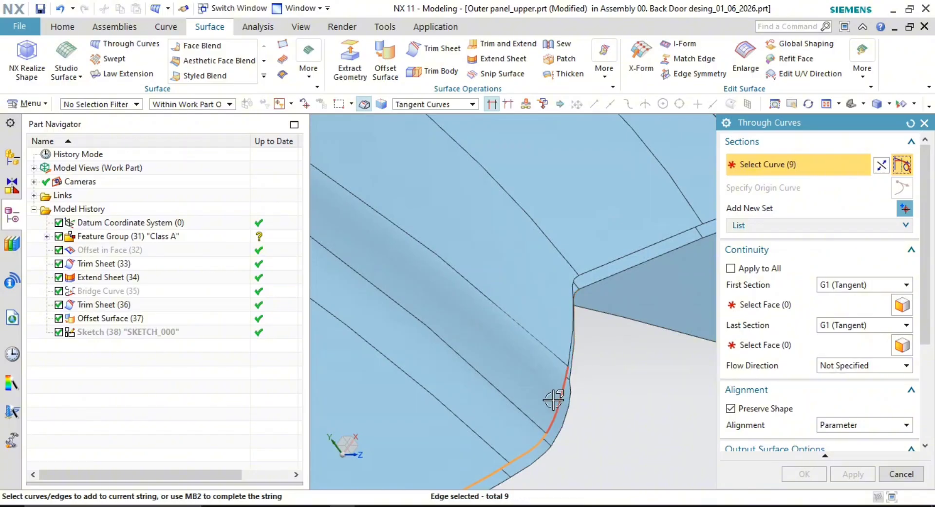
middle_drag(574, 320, 493, 337)
scroll(509, 328, down, 6)
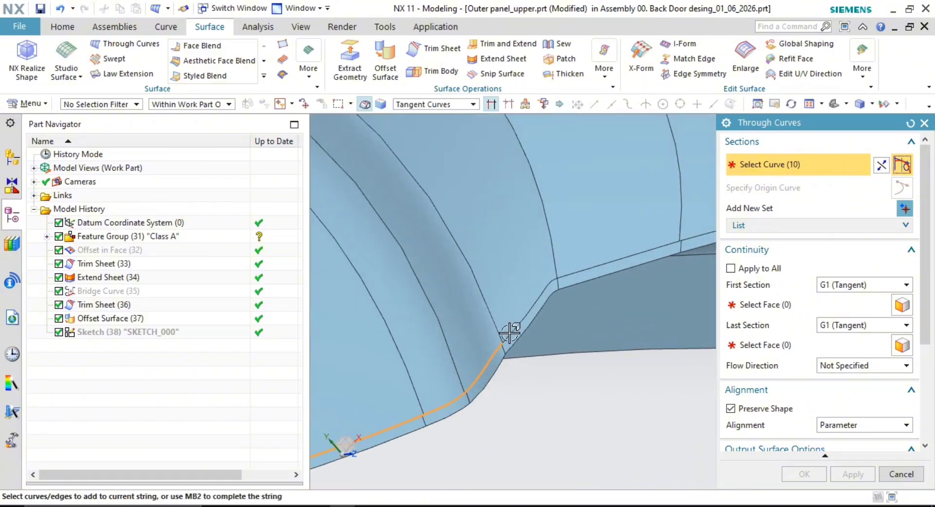
click(521, 322)
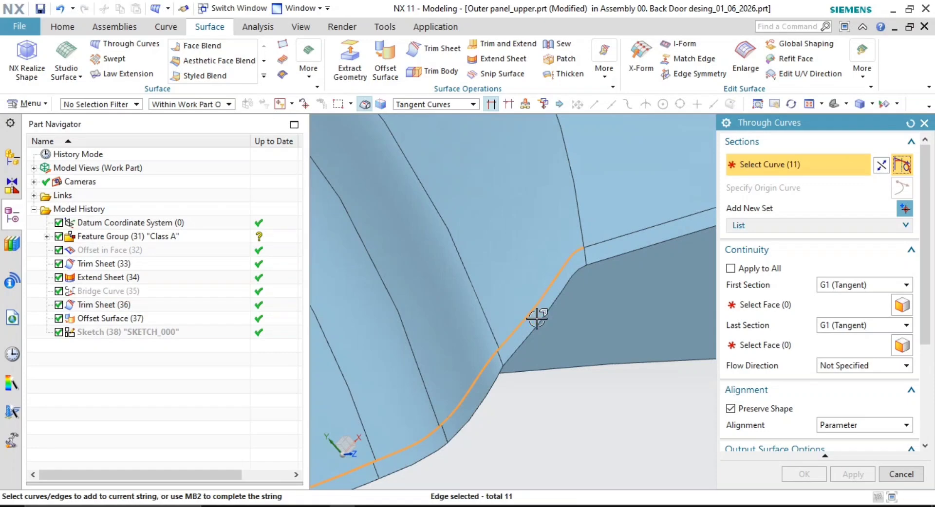
click(615, 238)
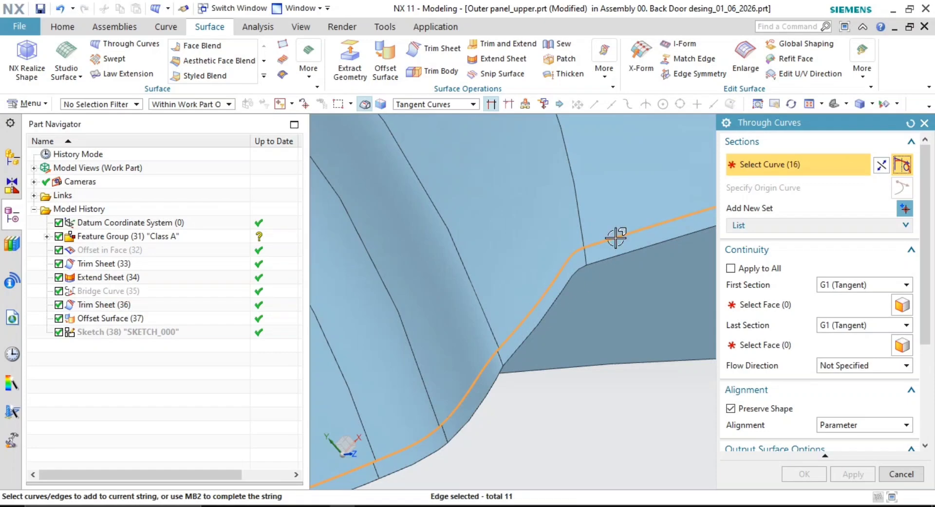
Continue the first section with the remaining Class A edges across the side bends to the edge beside the side window
middle_drag(615, 234, 461, 284)
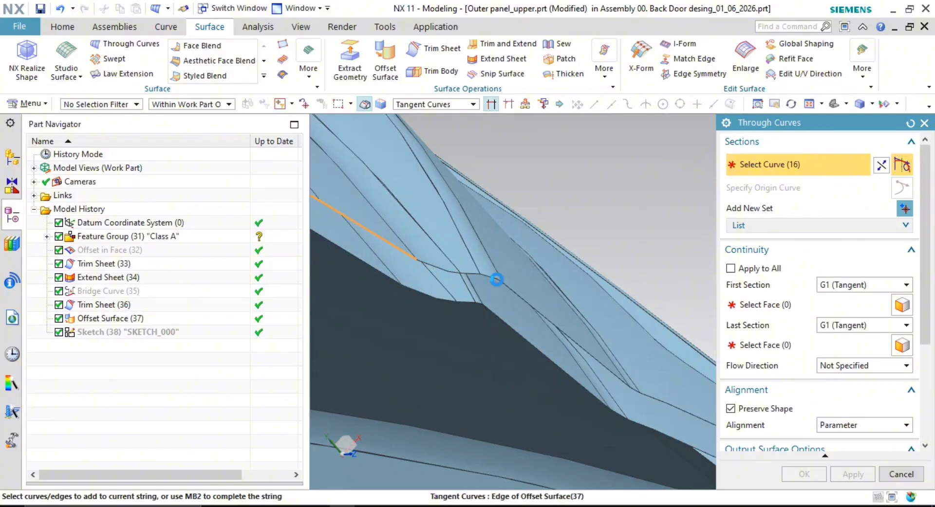
click(496, 279)
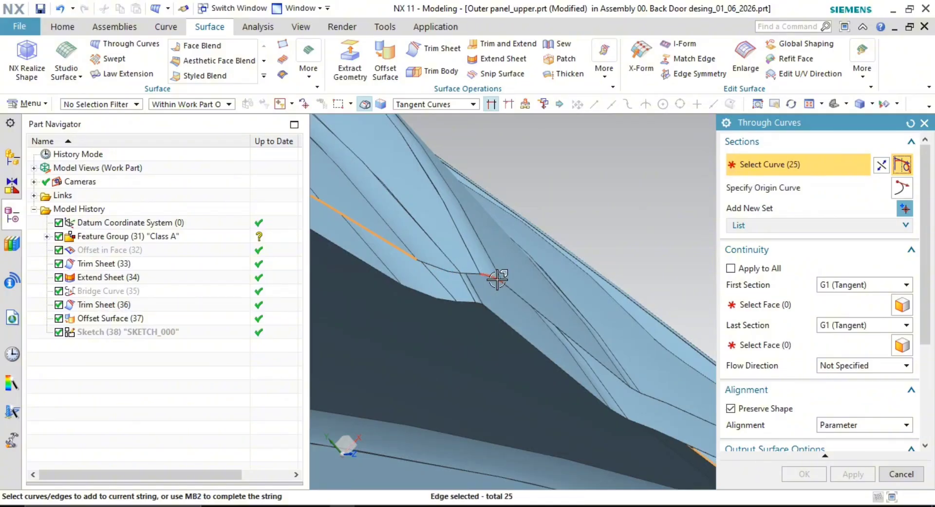
click(452, 274)
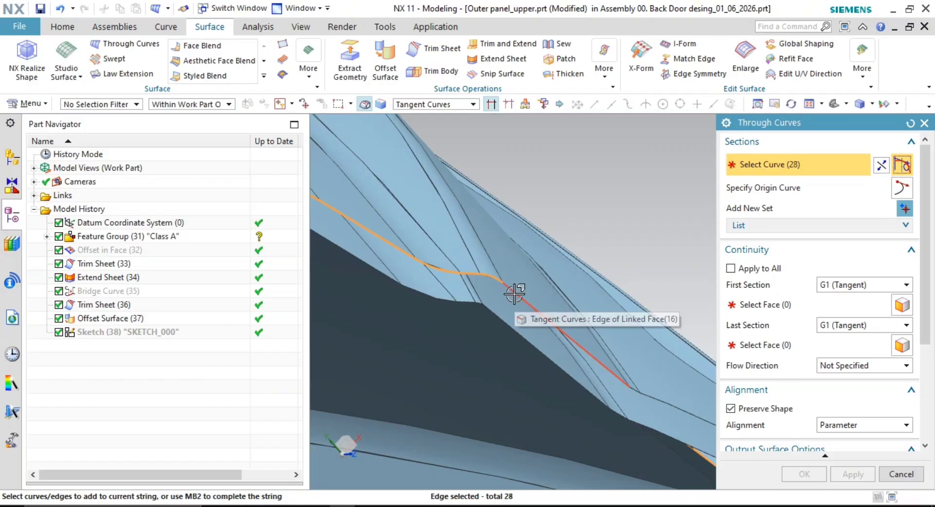
click(514, 294)
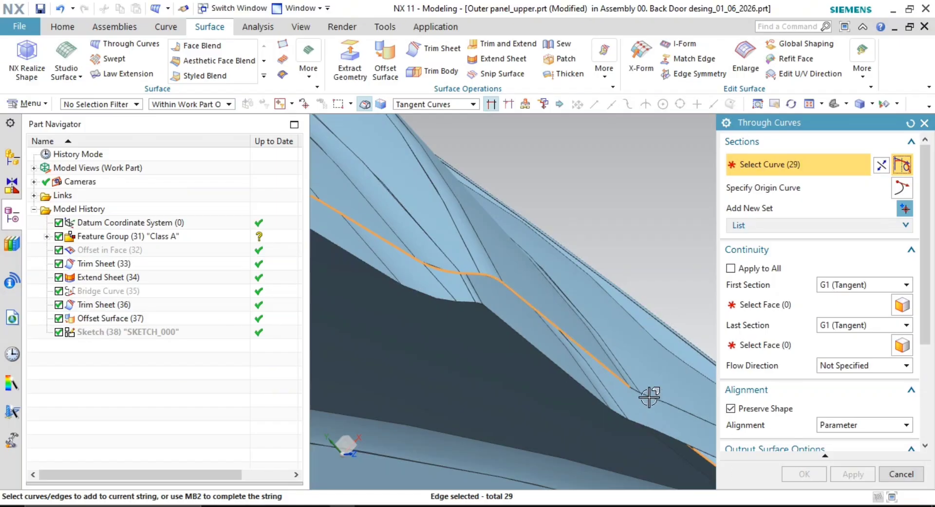
scroll(650, 395, up, 4)
click(632, 382)
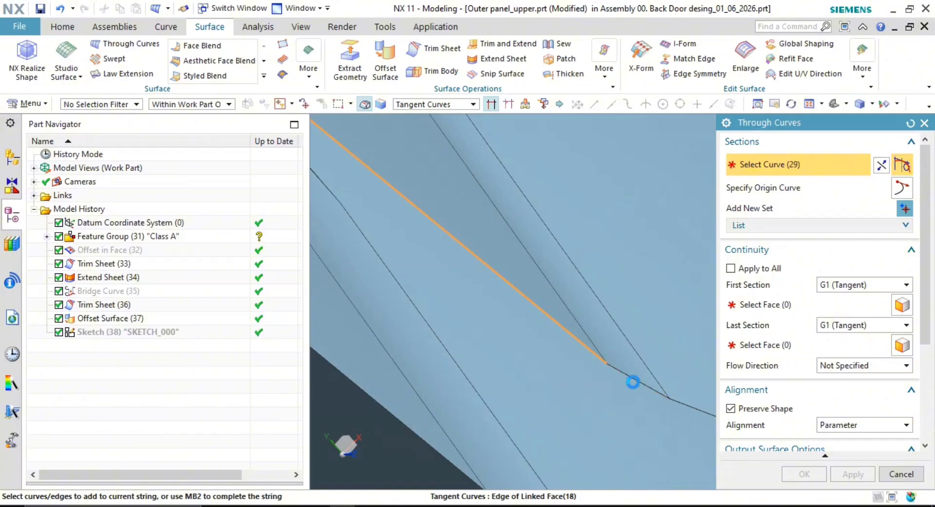
scroll(643, 384, down, 3)
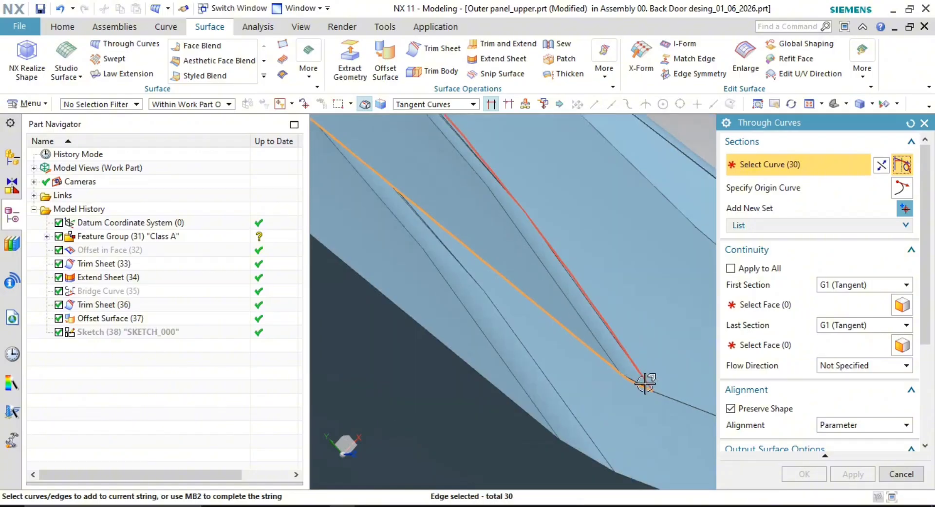
shift+middle_drag(645, 380, 457, 366)
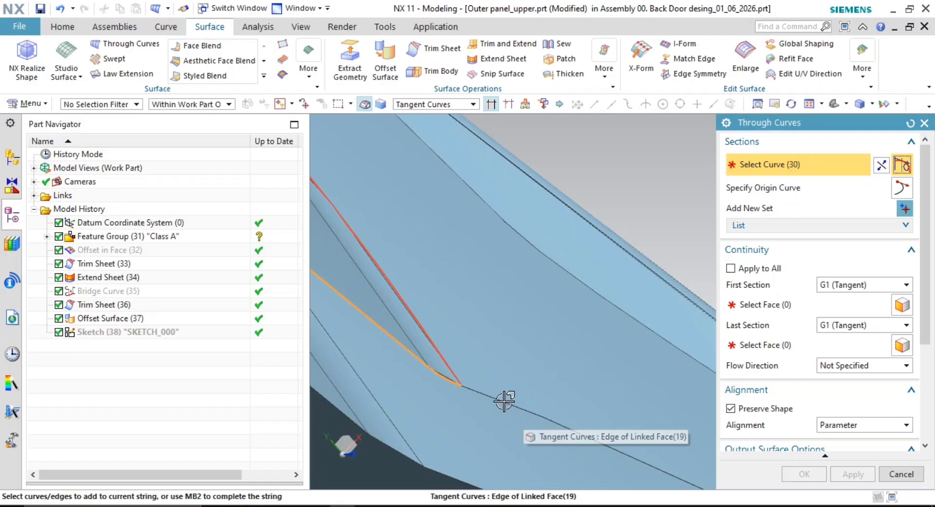
click(535, 407)
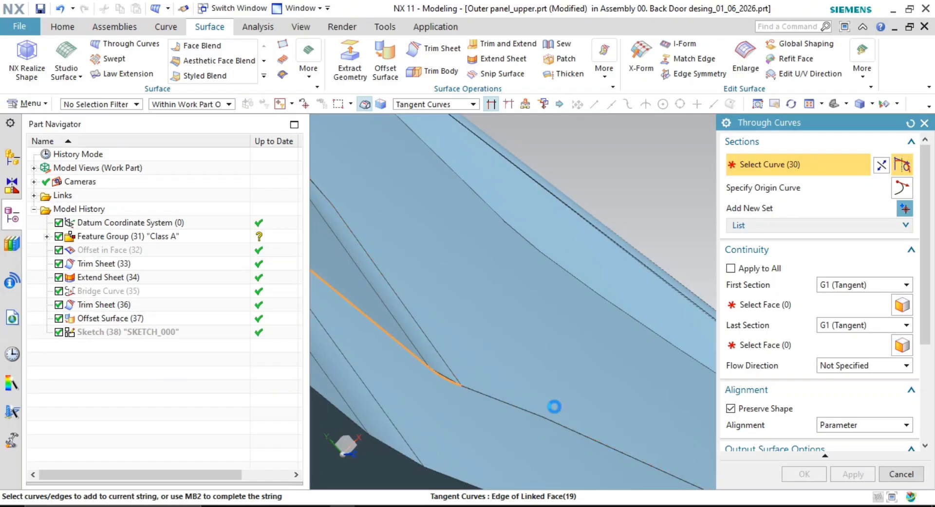
Remove the side window opening's edge loop from the first section and complete the section
scroll(553, 389, down, 2)
middle_drag(554, 389, 356, 172)
shift+middle_drag(595, 374, 429, 276)
scroll(459, 325, down, 3)
middle_drag(484, 344, 458, 349)
middle_drag(435, 229, 518, 353)
scroll(494, 338, up, 2)
scroll(490, 320, up, 1)
mouse_move(490, 320)
middle_down()
mouse_move(515, 313)
mouse_move(587, 325)
mouse_move(507, 329)
mouse_move(498, 317)
middle_up()
scroll(589, 326, down, 4)
scroll(518, 299, up, 5)
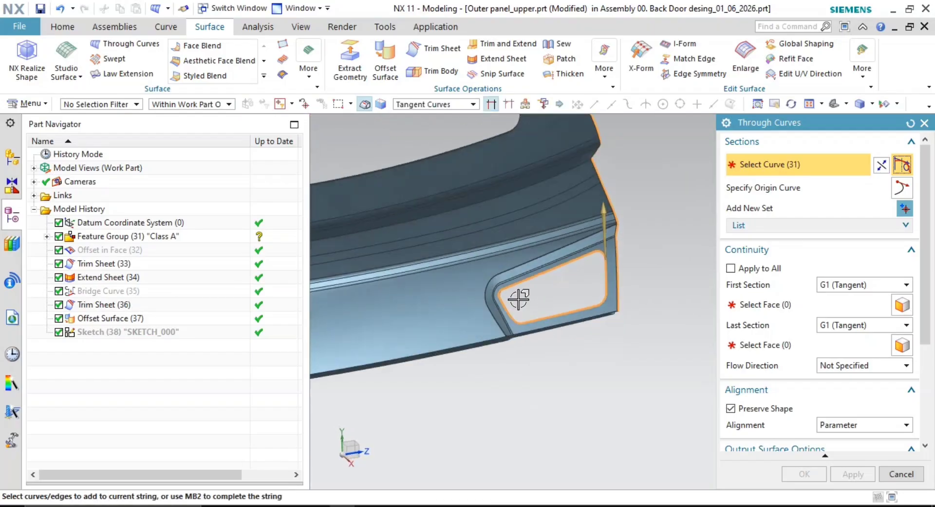
scroll(502, 341, up, 3)
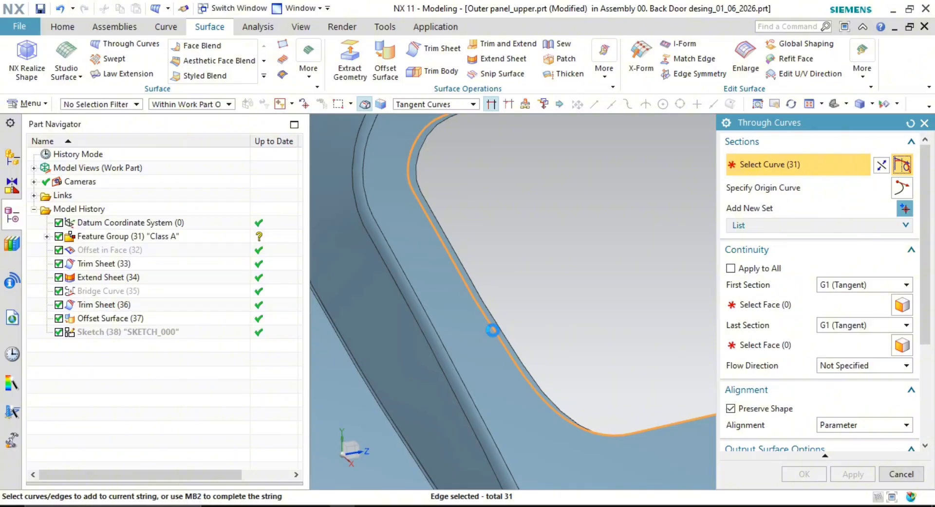
shift+click(493, 330)
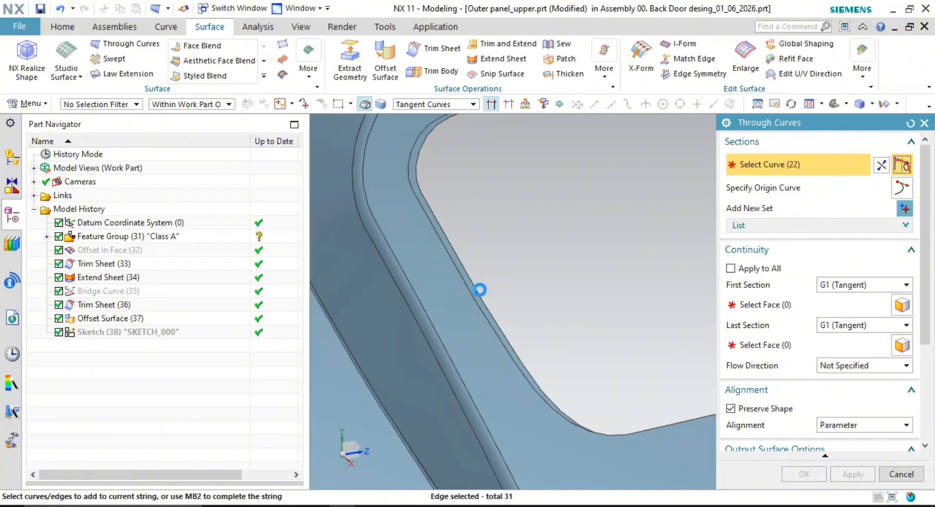
scroll(492, 285, down, 5)
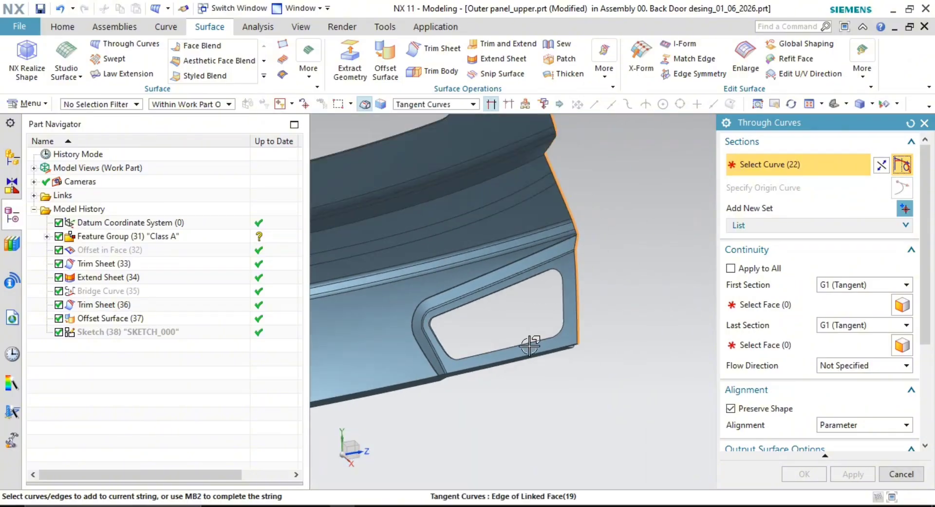
middle_drag(529, 346, 586, 305)
middle_click(596, 303)
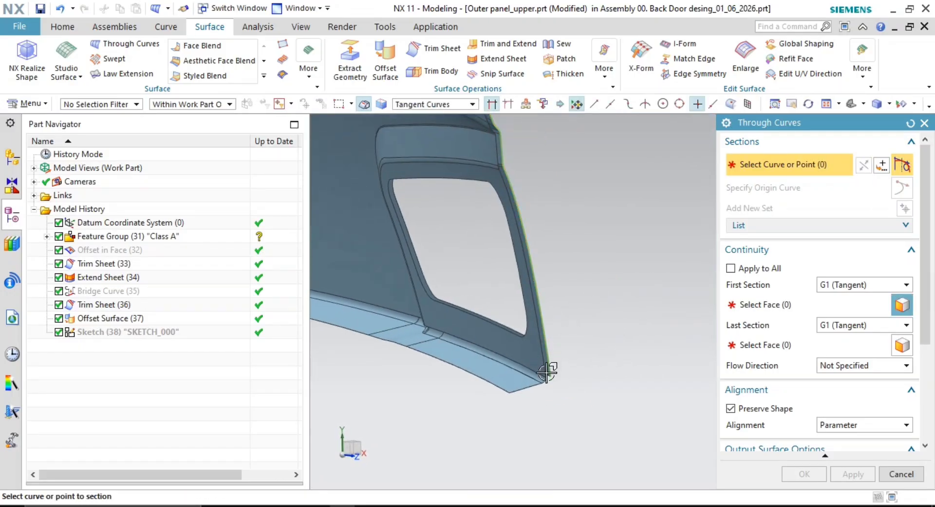
Select the offset surface's outer edge beside the side window as the second section and extend it through the adjoining bend
scroll(546, 372, up, 3)
click(544, 356)
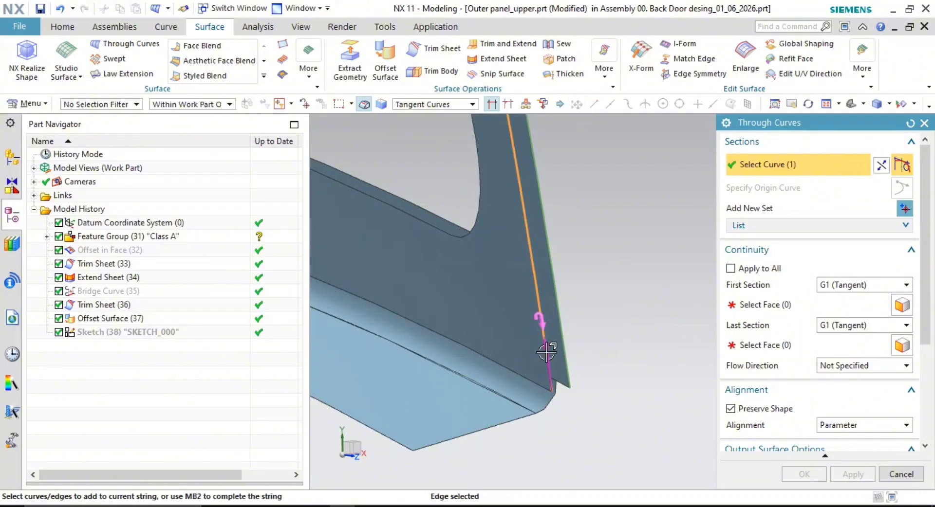
scroll(522, 322, down, 3)
shift+middle_drag(521, 322, 601, 433)
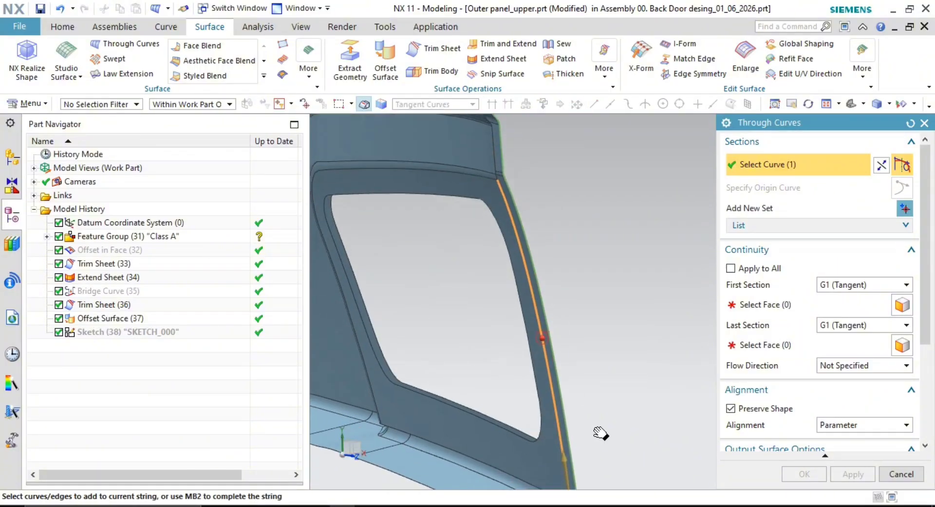
scroll(507, 287, up, 5)
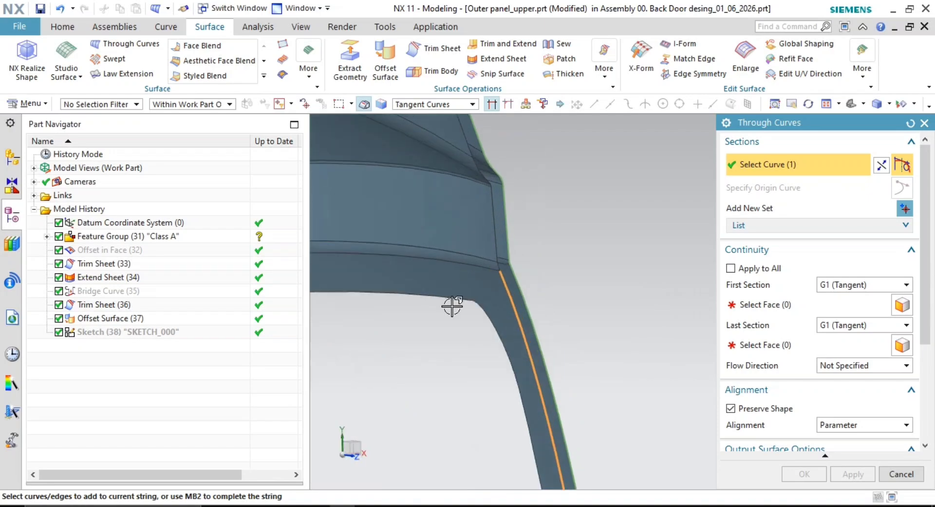
scroll(452, 306, up, 5)
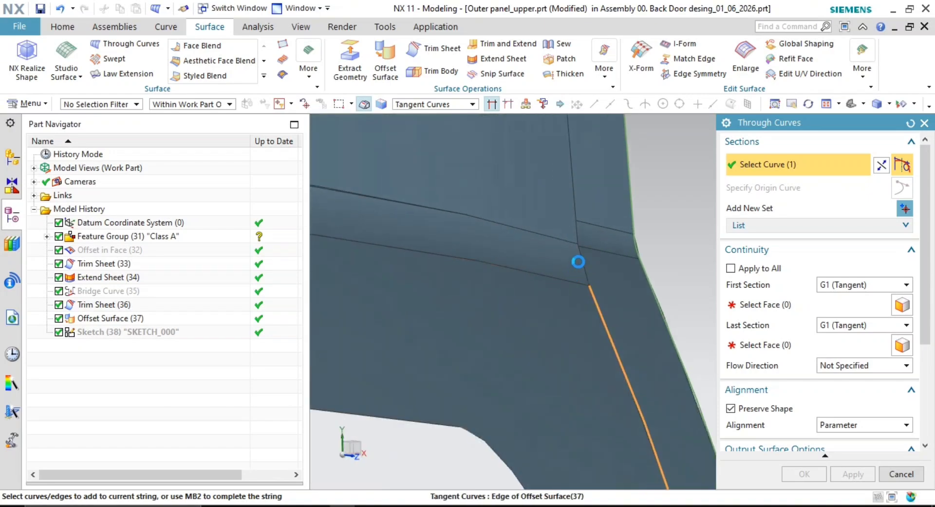
click(575, 233)
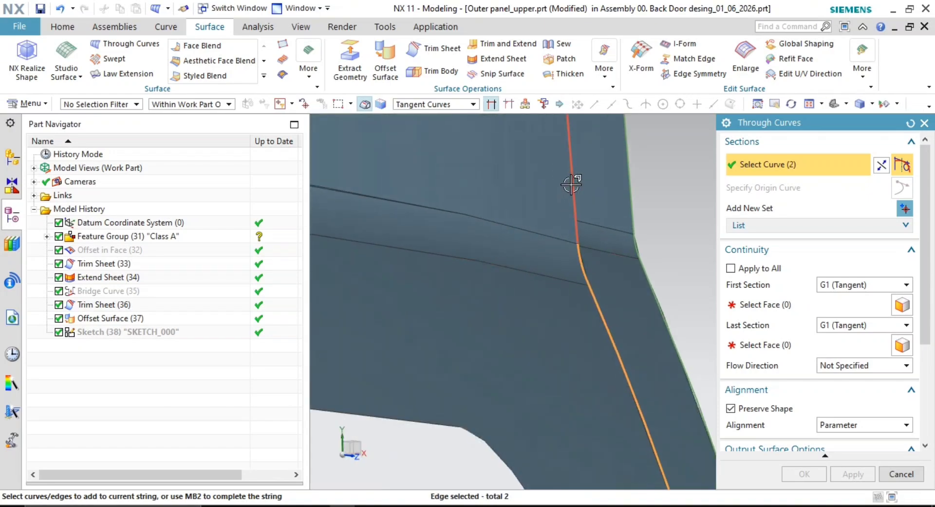
Extend the second section along the offset surface's outer edge through the curved groove above the side window
scroll(573, 183, down, 4)
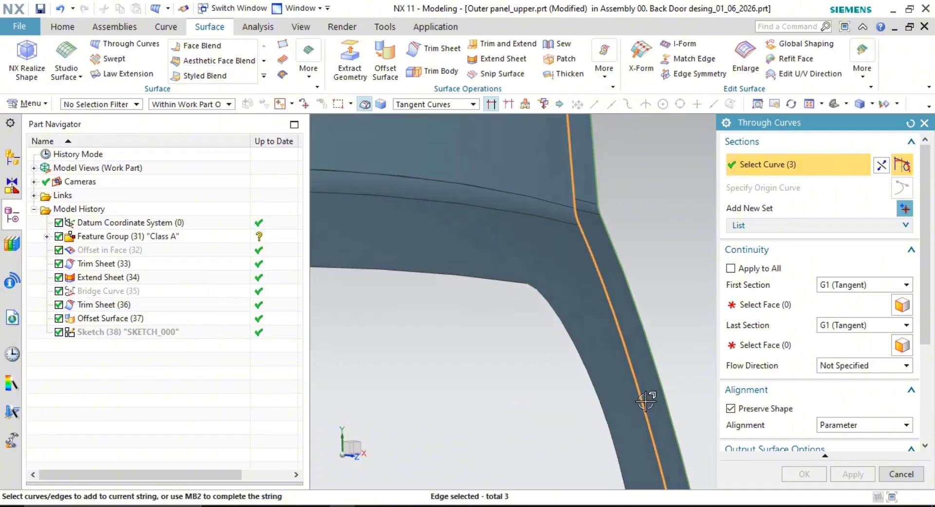
middle_drag(591, 247, 620, 377)
scroll(589, 424, up, 5)
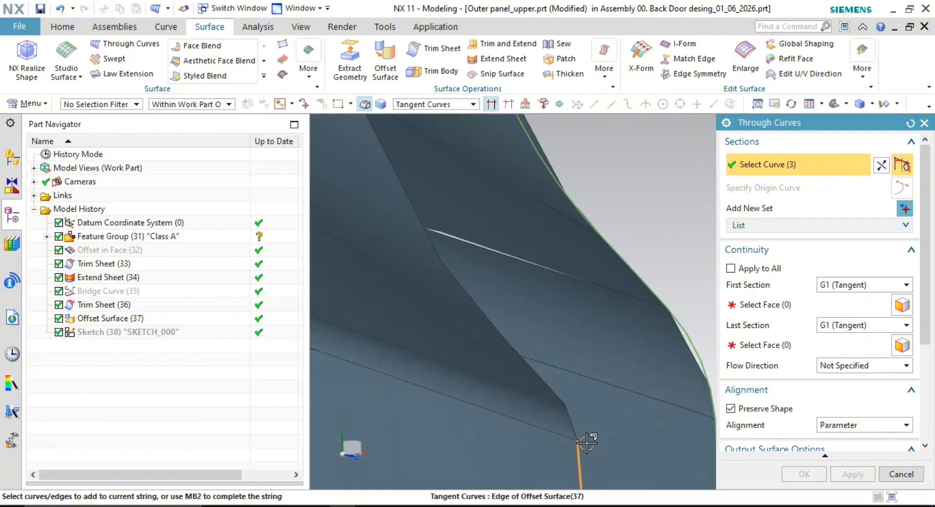
click(560, 398)
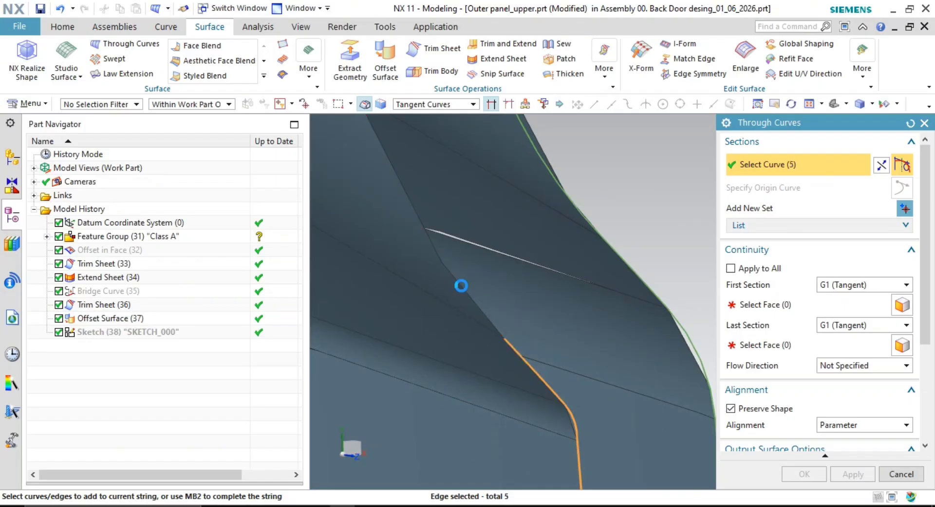
middle_drag(462, 286, 447, 274)
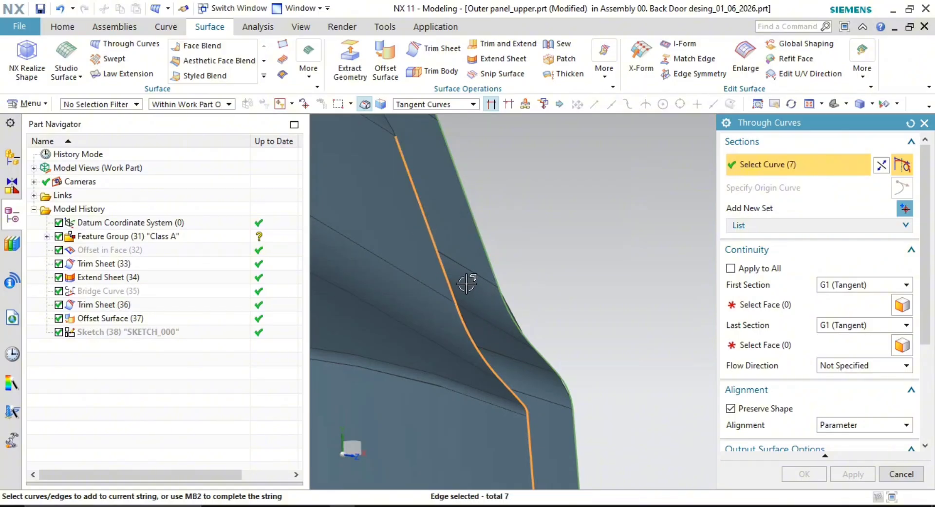
middle_drag(463, 282, 484, 273)
Add the offset surface's tangent edges above the light-coloured side bend to the second section
shift+middle_drag(554, 300, 476, 447)
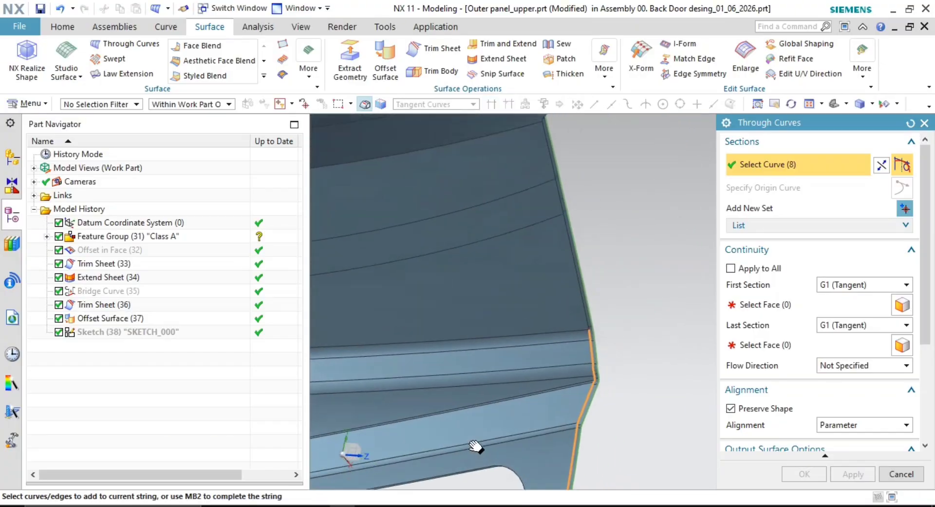
scroll(593, 297, up, 3)
scroll(576, 364, up, 3)
click(576, 347)
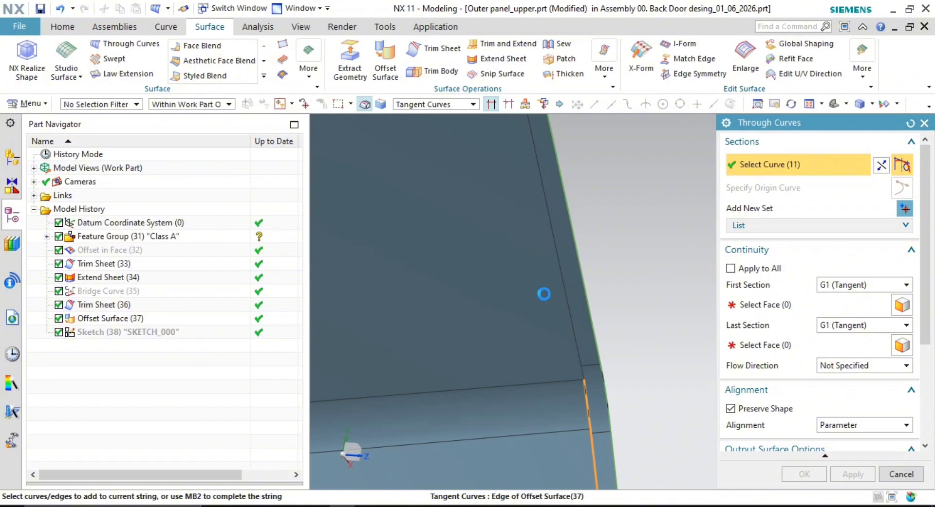
scroll(546, 287, down, 3)
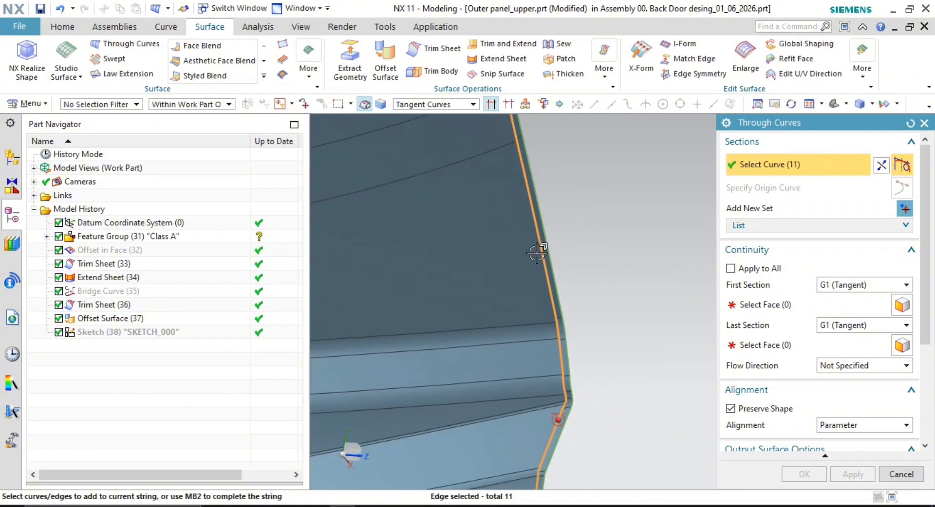
Continue the second section along the offset edges around the step below the rear window opening and up its side
shift+middle_drag(537, 253, 533, 465)
scroll(521, 305, up, 3)
scroll(487, 341, up, 5)
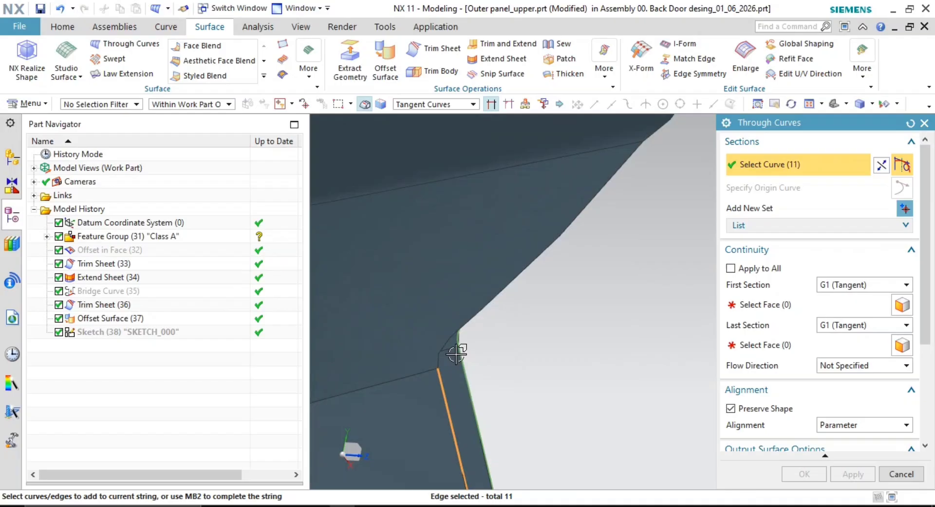
click(429, 357)
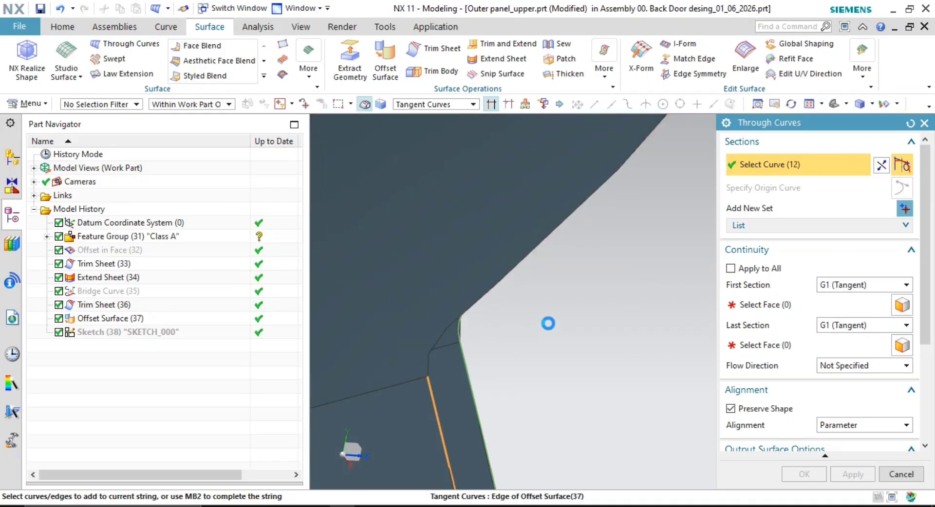
middle_drag(549, 321, 609, 280)
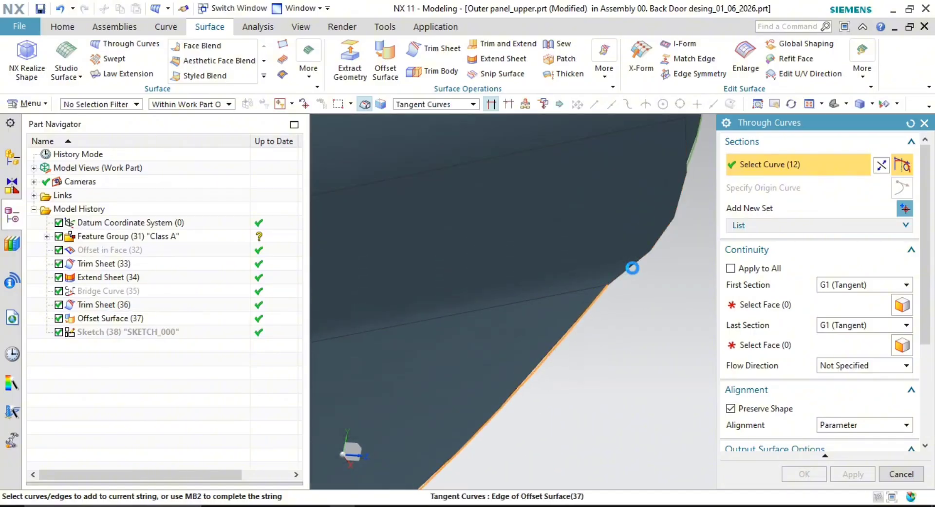
click(632, 268)
mouse_move(636, 265)
middle_down()
mouse_move(630, 274)
mouse_move(636, 261)
middle_up()
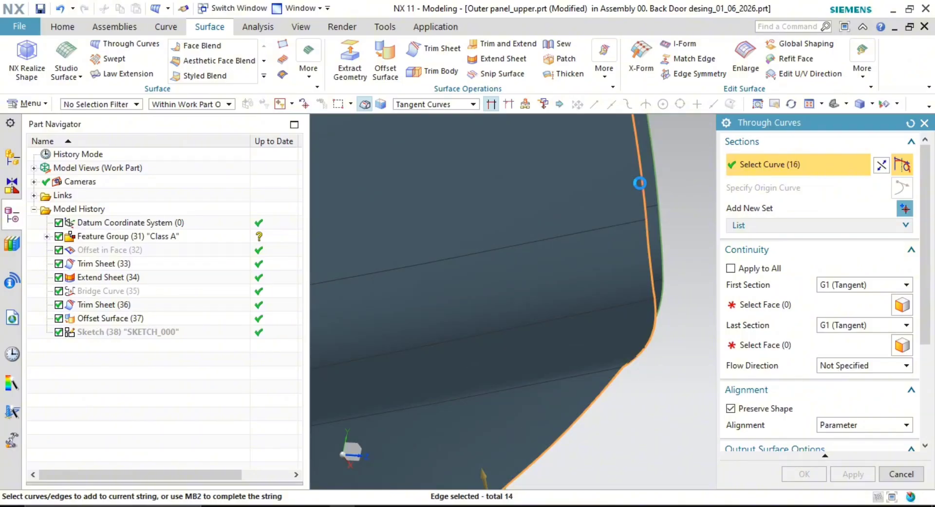
Add the offset edges across the upper groove and around the rounded outer corner to the second section
scroll(645, 210, down, 4)
shift+middle_drag(648, 243, 652, 331)
scroll(635, 265, down, 4)
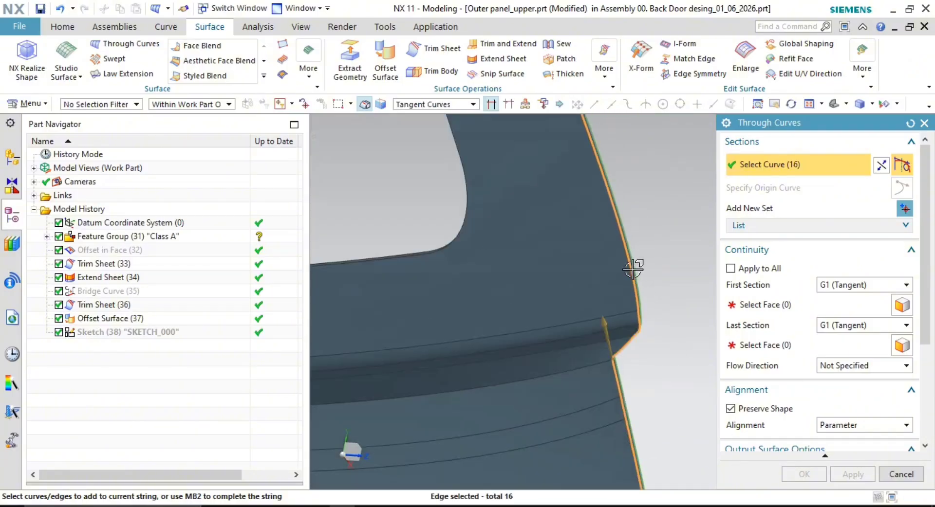
scroll(613, 268, down, 3)
shift+middle_drag(613, 269, 628, 367)
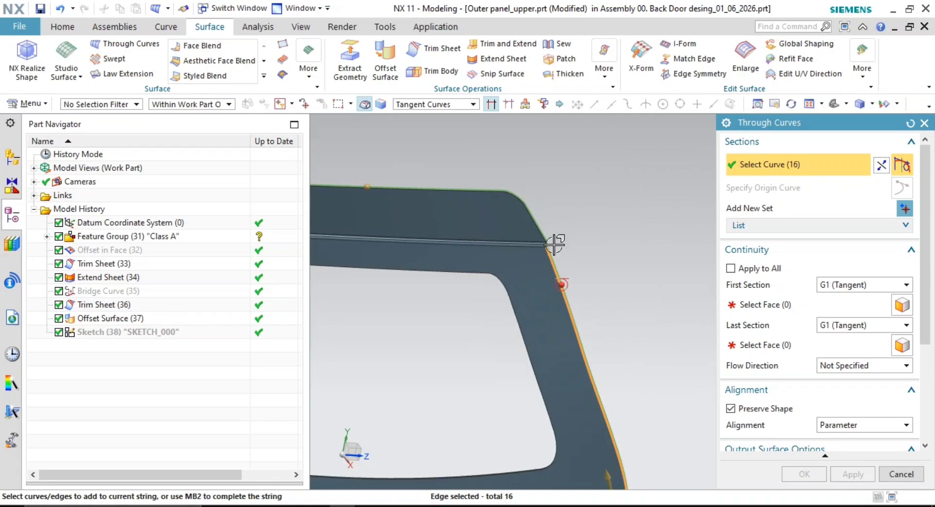
scroll(543, 285, up, 3)
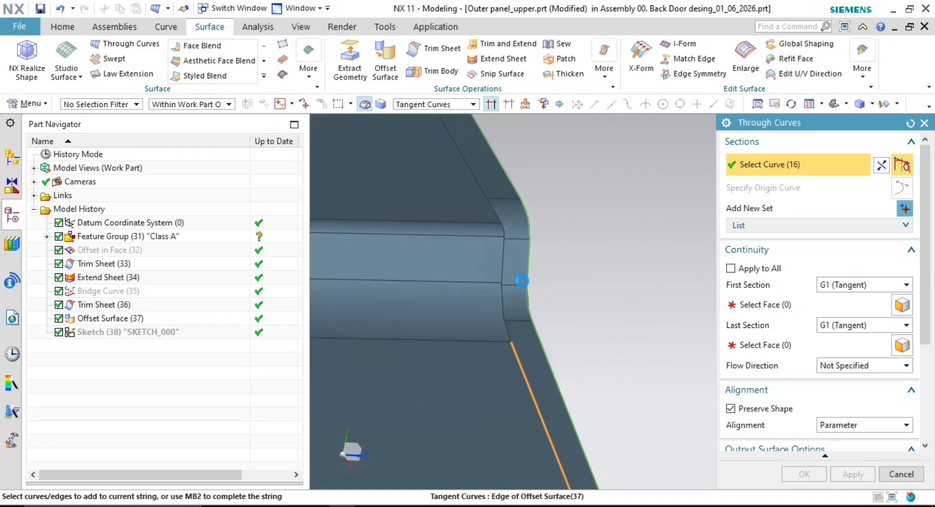
click(504, 253)
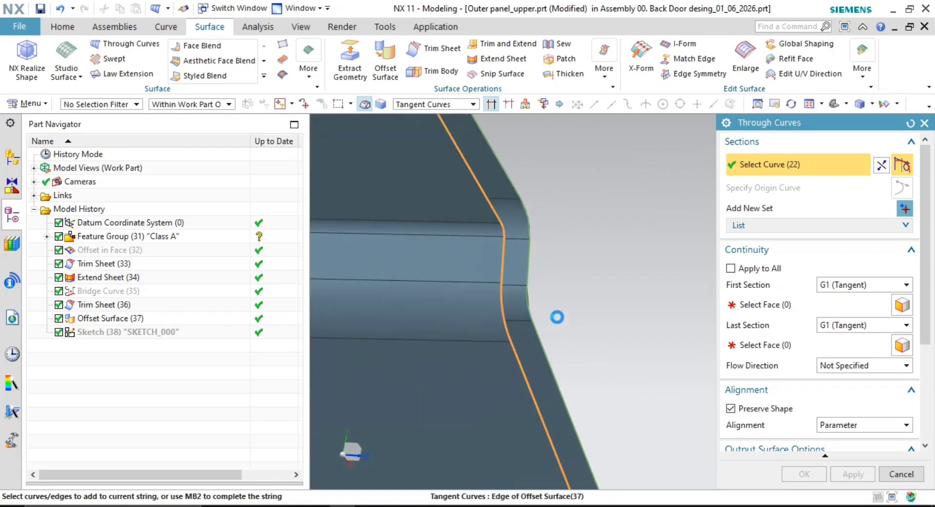
scroll(547, 316, down, 8)
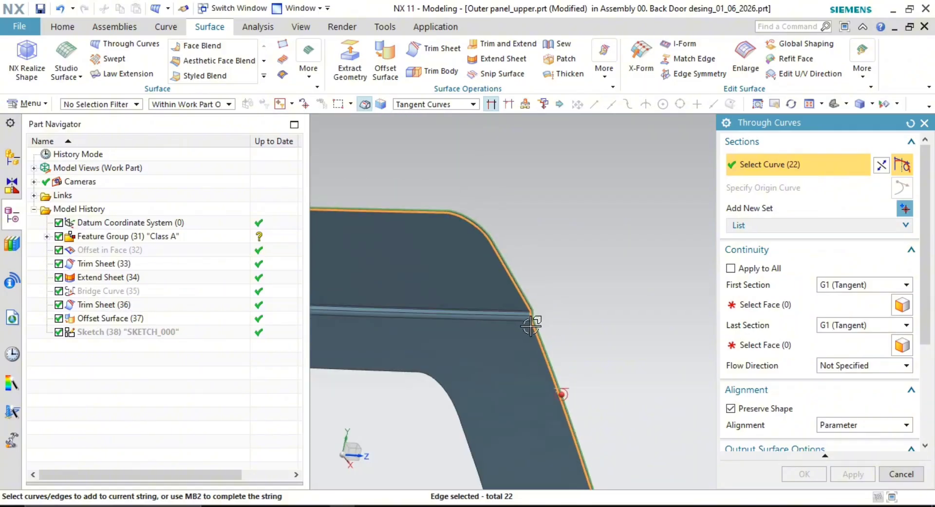
Compare the end points and directions of both sections at the free end of the panel's upper edge
scroll(473, 313, down, 1)
shift+middle_drag(497, 324, 580, 261)
middle_drag(579, 261, 676, 289)
scroll(589, 267, down, 2)
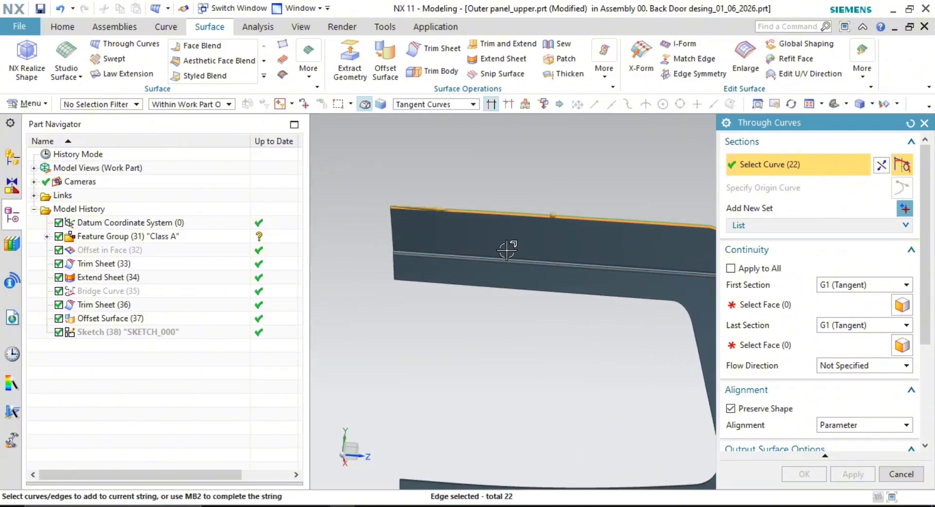
scroll(407, 215, up, 3)
scroll(463, 261, up, 2)
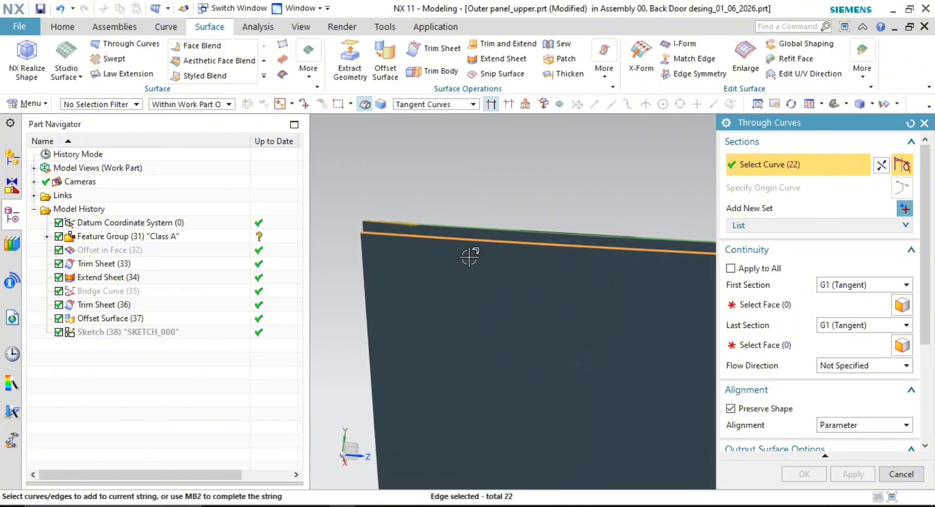
scroll(415, 223, up, 2)
shift+middle_drag(425, 252, 499, 251)
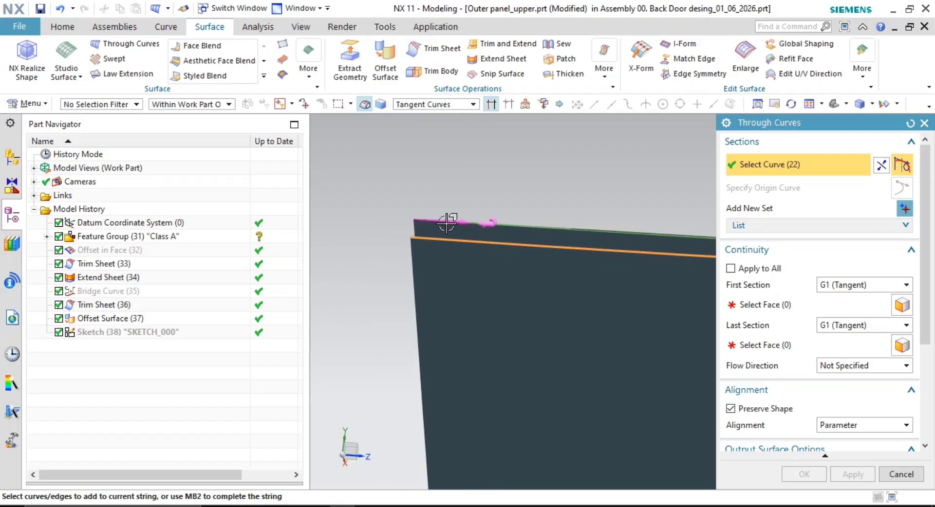
scroll(447, 223, up, 2)
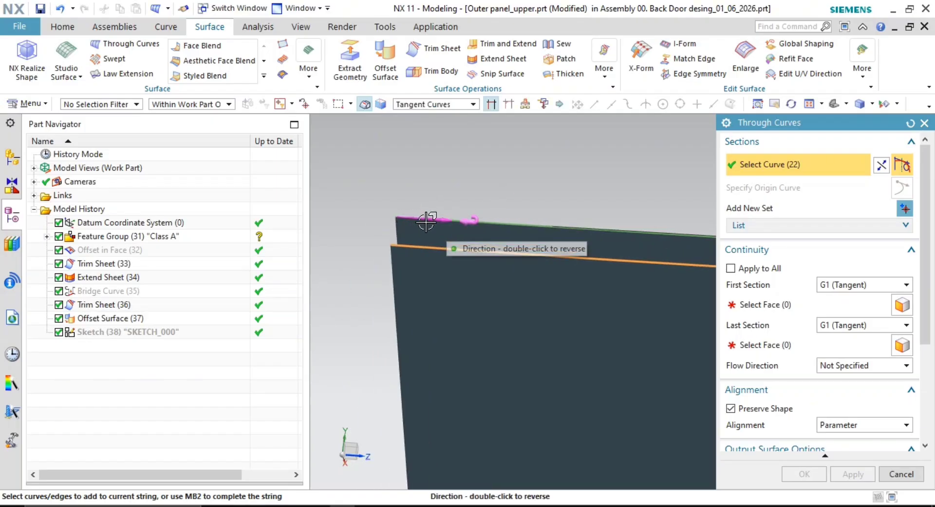
scroll(515, 308, down, 2)
shift+middle_drag(515, 309, 352, 190)
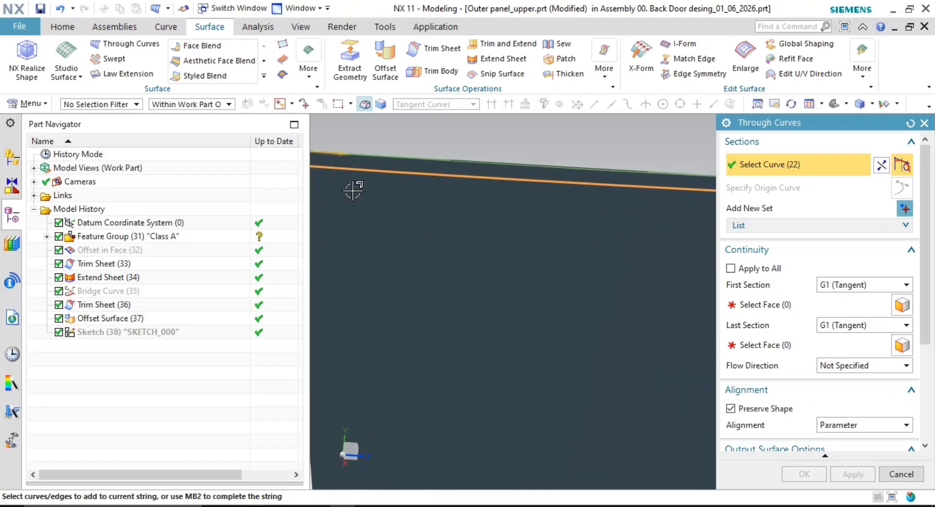
Trace the selected section edges from the panel's upper edge along the side to the side window for continuity
scroll(619, 273, down, 4)
shift+middle_drag(618, 273, 444, 211)
scroll(604, 278, down, 2)
shift+middle_drag(672, 307, 555, 277)
shift+middle_drag(602, 307, 373, 217)
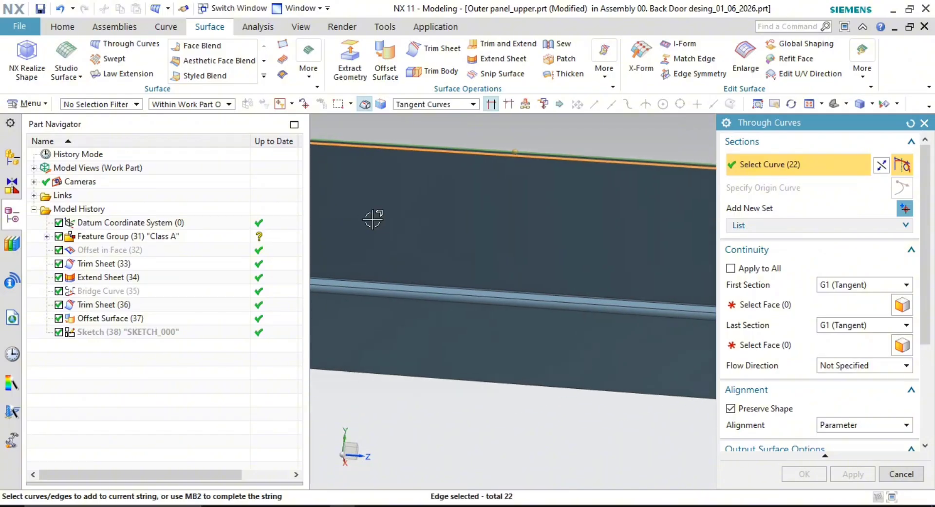
scroll(546, 282, down, 2)
shift+middle_drag(546, 273, 317, 234)
scroll(523, 282, down, 1)
shift+middle_drag(595, 360, 480, 275)
shift+middle_drag(543, 283, 534, 184)
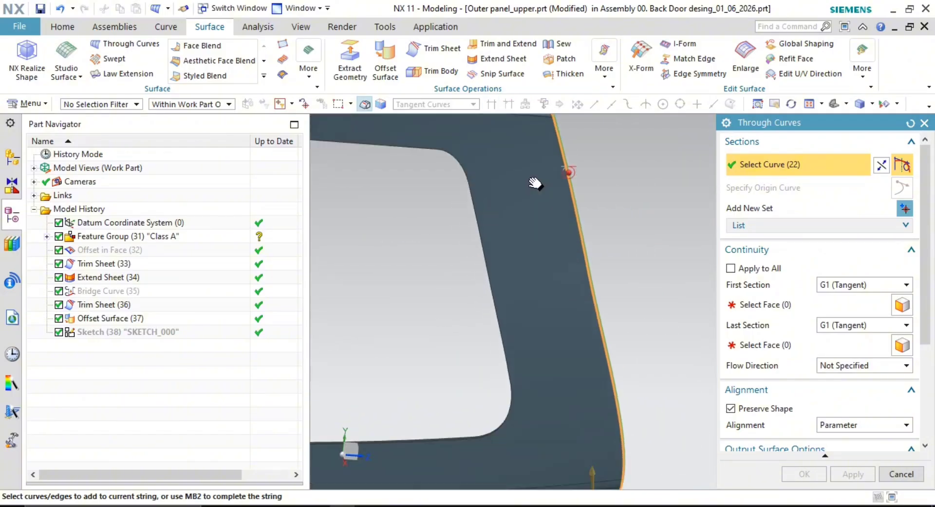
scroll(535, 188, down, 2)
shift+middle_drag(592, 315, 600, 276)
scroll(598, 362, up, 2)
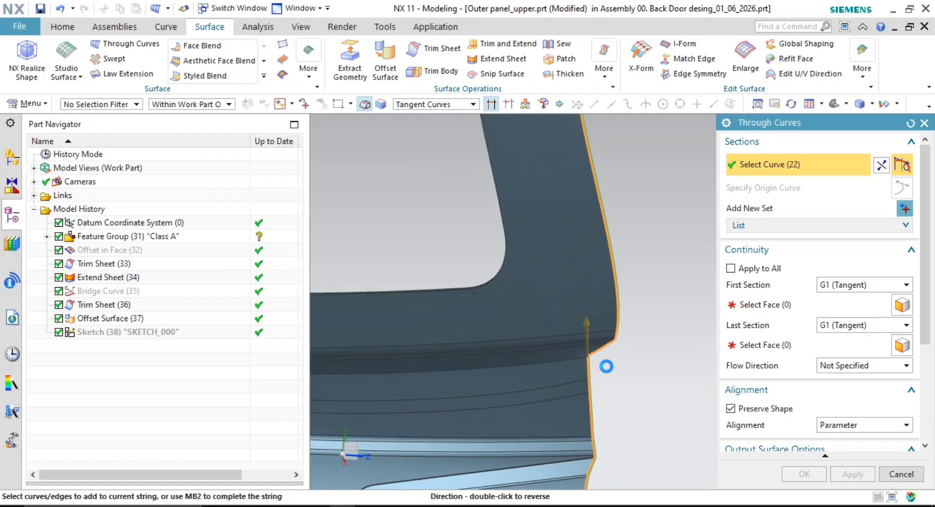
shift+middle_drag(603, 393, 601, 225)
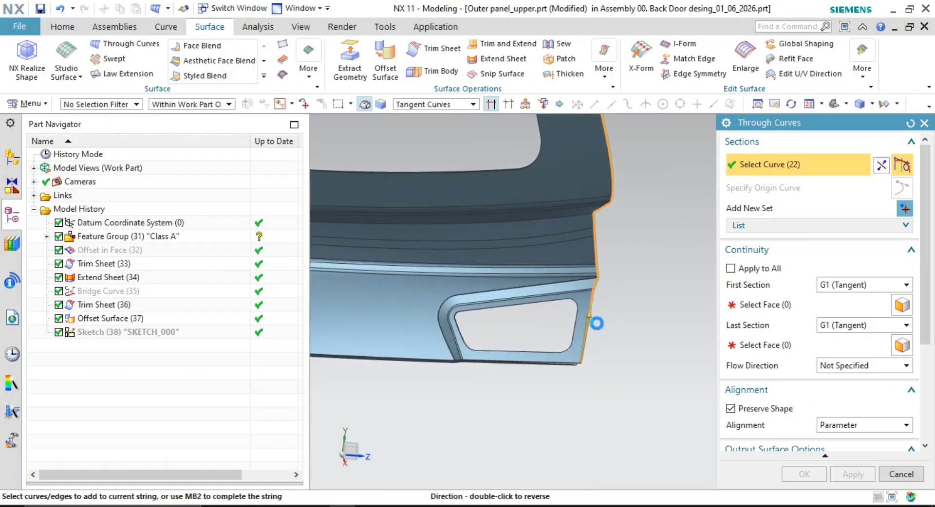
Examine the edge junction at the step below the rear window opening up close and cancel the Through Curves surface
scroll(604, 232, up, 5)
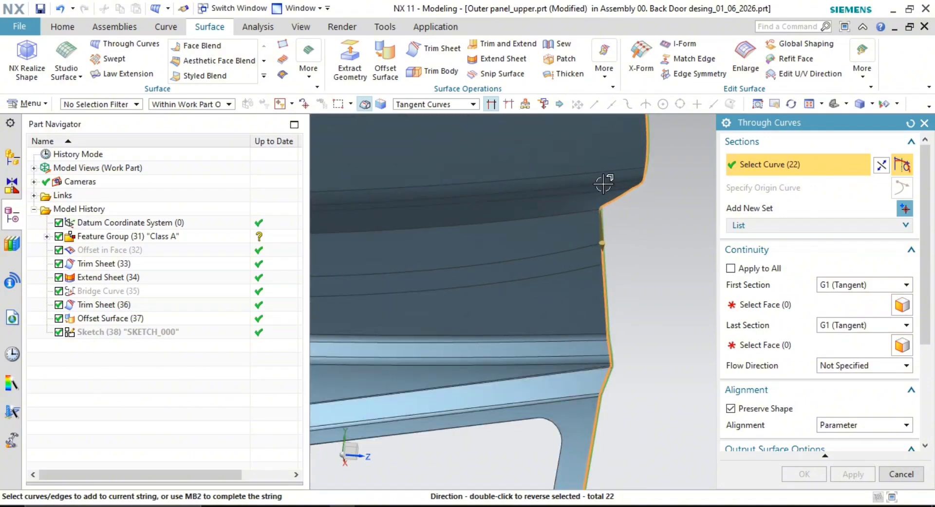
scroll(604, 229, up, 4)
scroll(560, 210, up, 2)
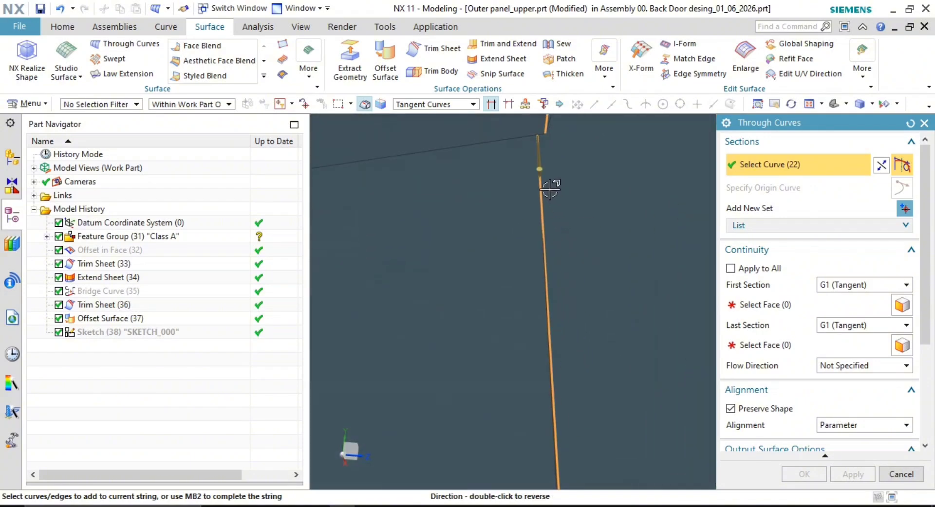
shift+middle_drag(570, 230, 570, 346)
scroll(556, 287, up, 4)
scroll(545, 217, up, 3)
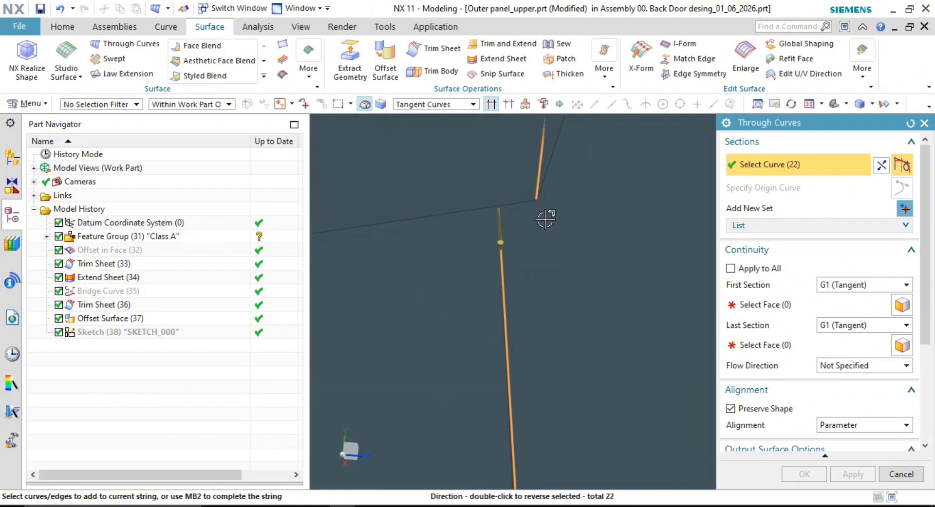
key(Escape)
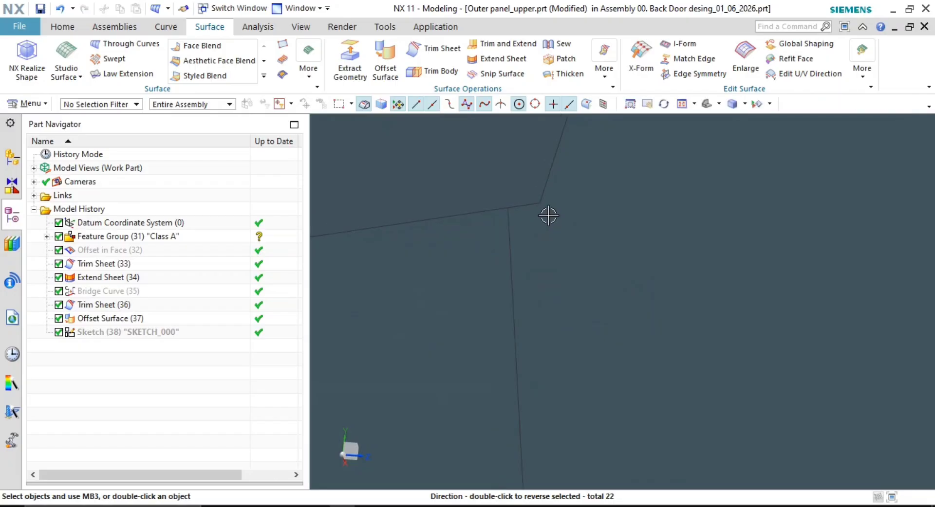
shift+middle_drag(547, 216, 478, 266)
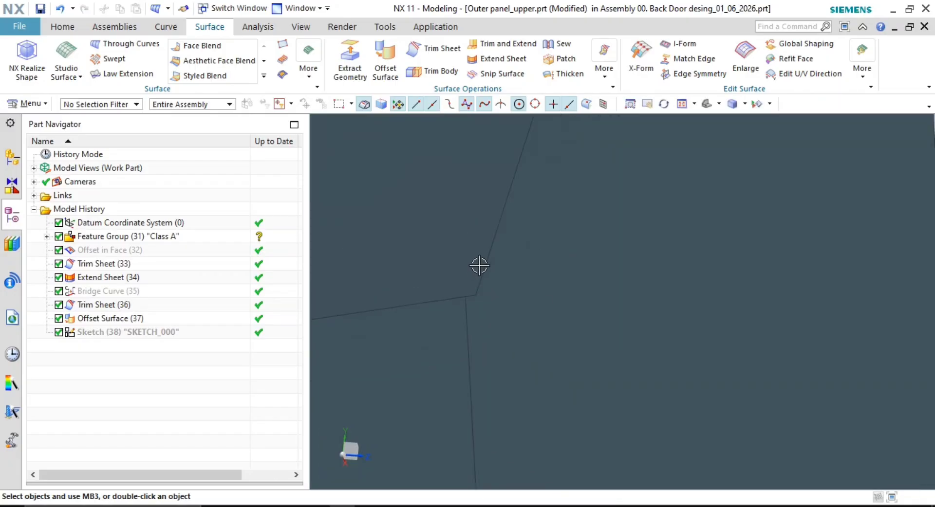
Start a bridge curve from the side edge at 0 mm to the offset surface edge above the step corner below the rear window opening
click(168, 28)
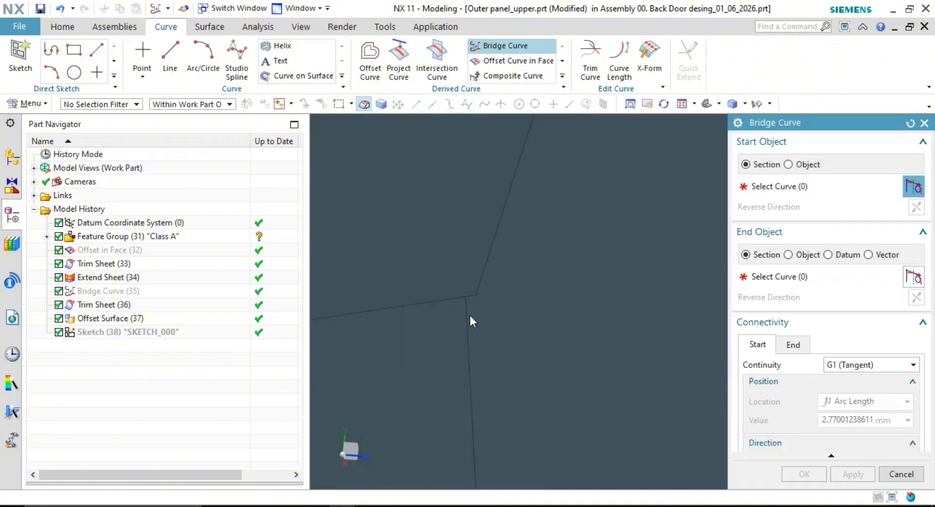
click(471, 316)
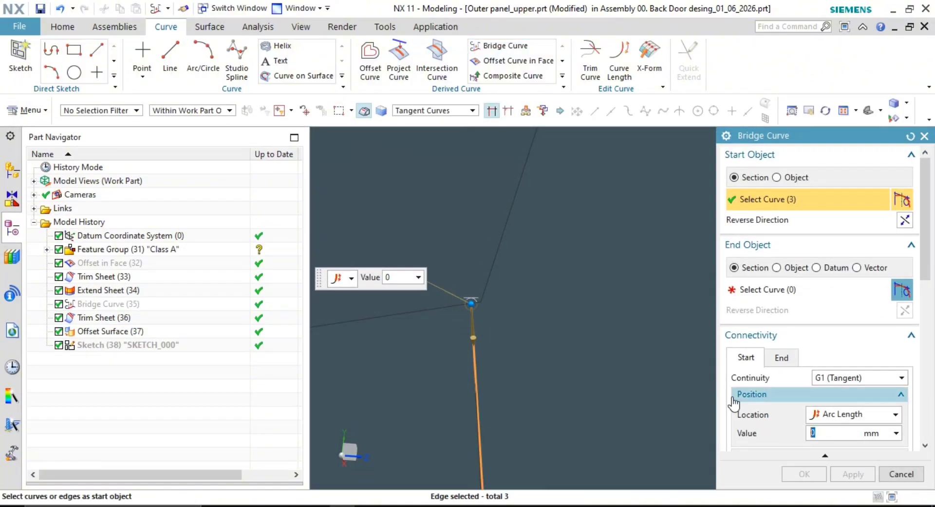
middle_click(505, 248)
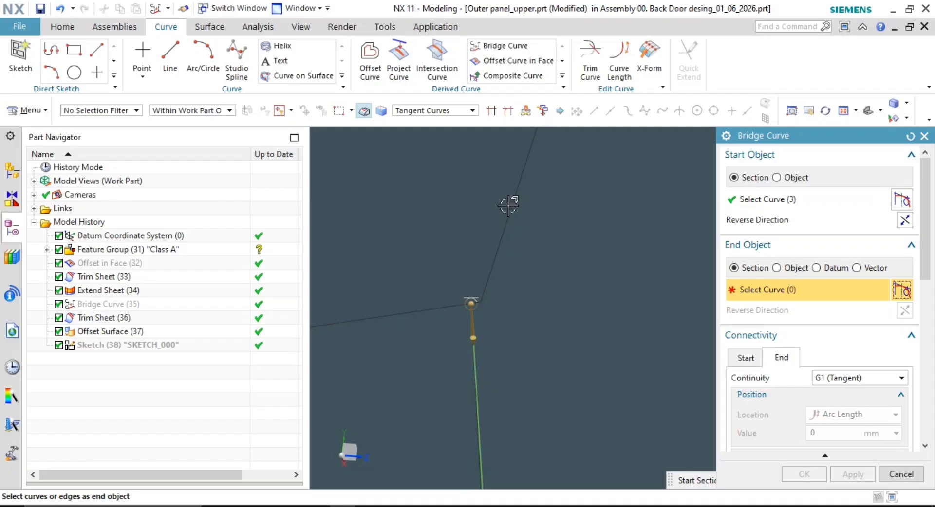
scroll(517, 231, down, 4)
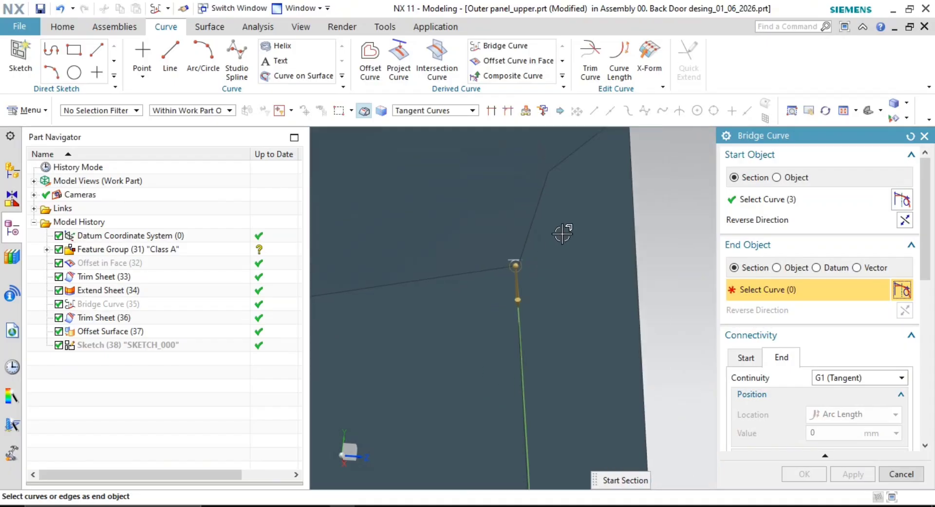
shift+middle_drag(561, 234, 545, 382)
scroll(540, 380, up, 2)
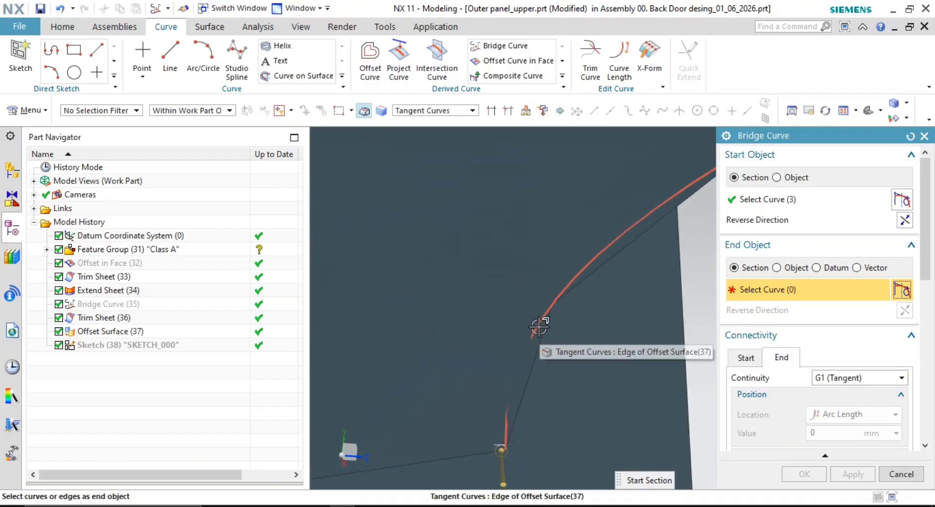
click(537, 327)
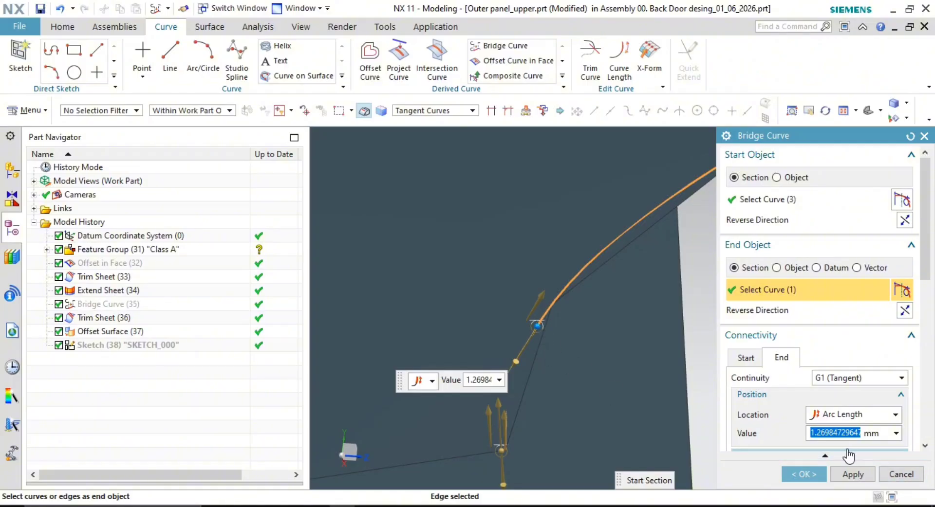
Set the bridge curve's end location to an arc length of 2 mm and create the curve
text(5)
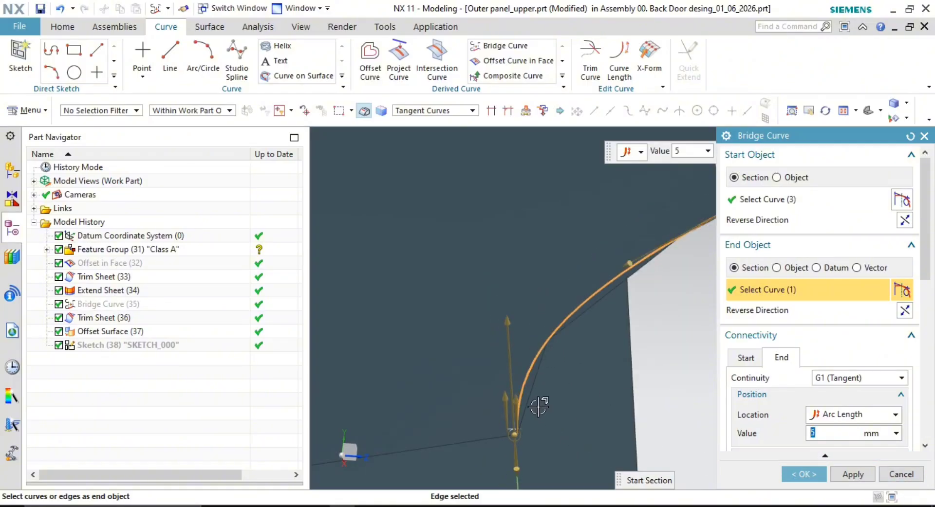
shift+middle_drag(539, 406, 508, 361)
scroll(566, 368, down, 3)
shift+middle_drag(576, 322, 497, 316)
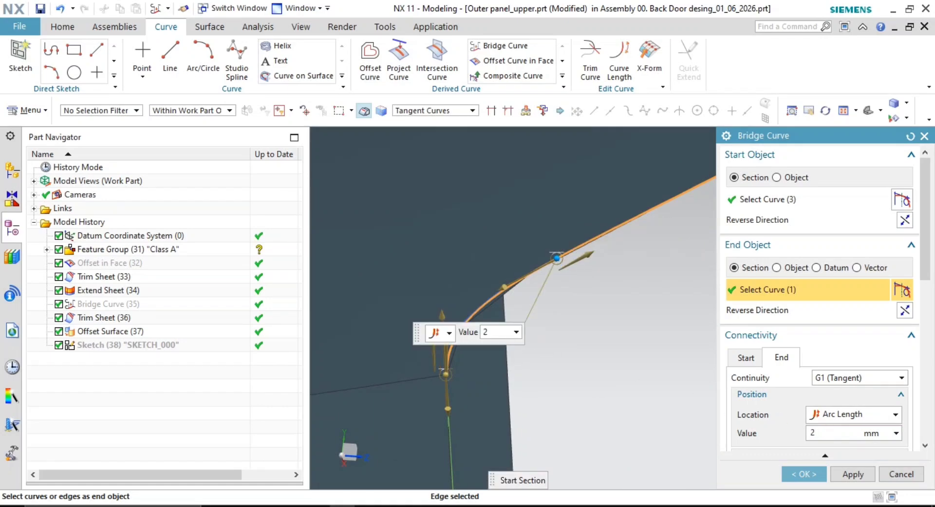
key(Return)
middle_click(553, 372)
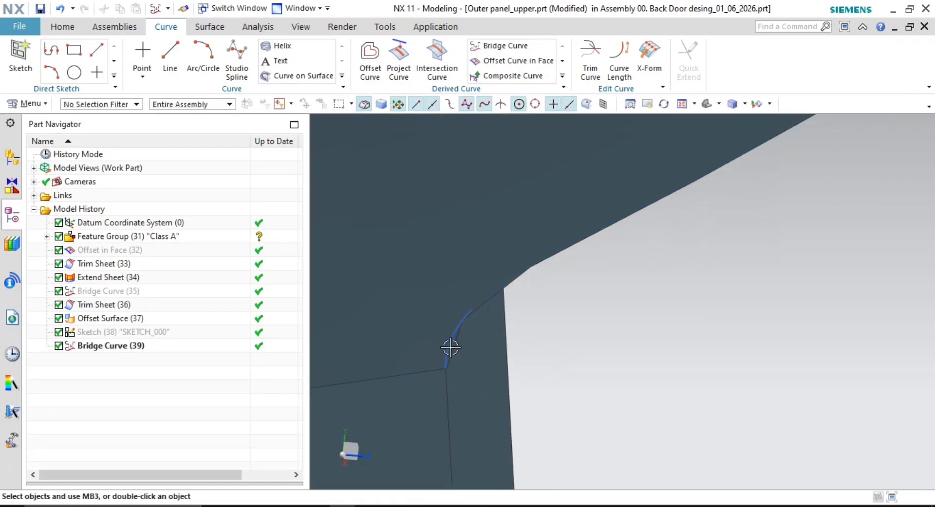
Try to trim the offset sheet at the step corner with the bridge curve as boundary, projected normal to face
scroll(450, 347, up, 2)
shift+middle_drag(467, 346, 522, 335)
scroll(521, 336, up, 1)
scroll(542, 308, up, 1)
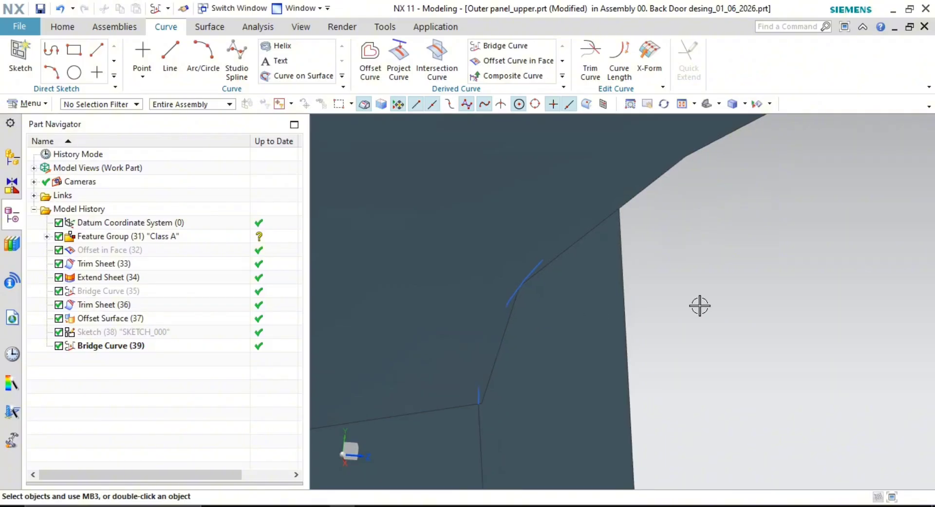
click(209, 26)
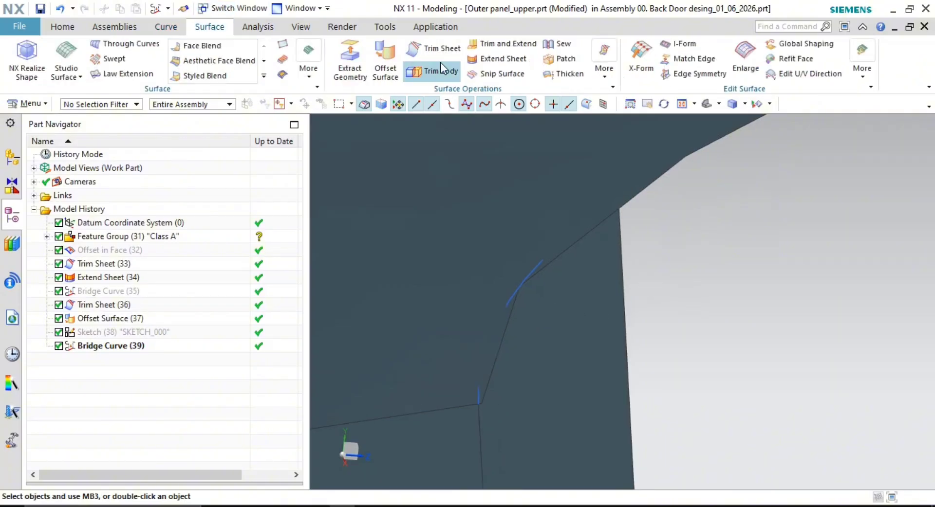
click(472, 255)
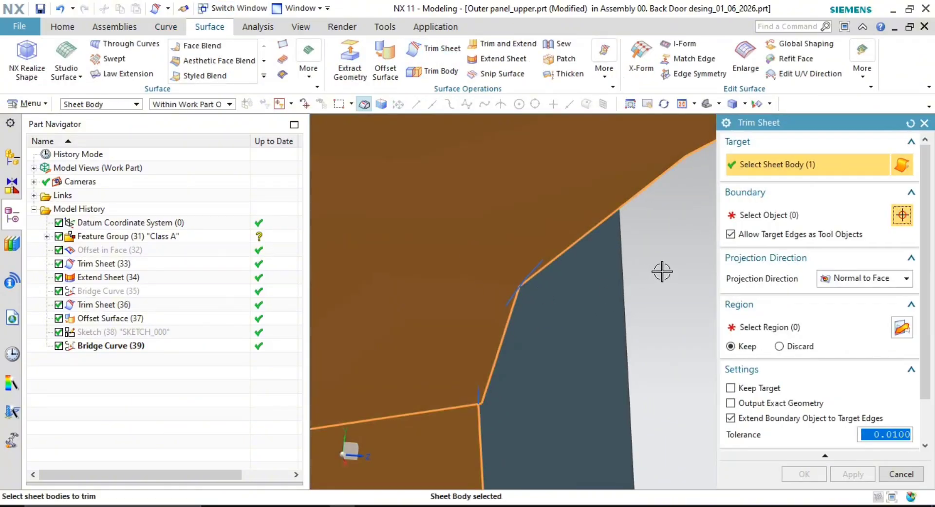
click(479, 397)
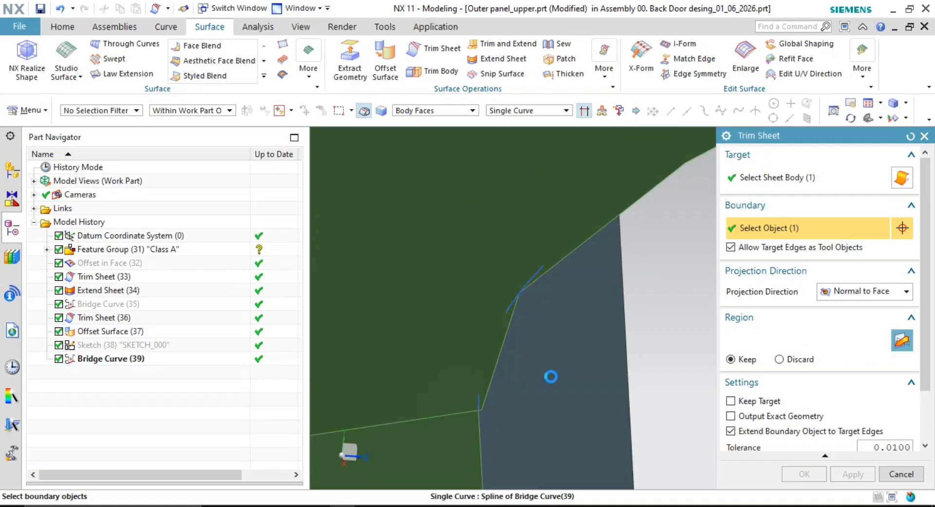
Check the trim boundary and kept region along the panel's outer edge and cancel the Trim Sheet operation
scroll(613, 229, down, 3)
shift+middle_drag(613, 229, 499, 254)
scroll(502, 254, down, 4)
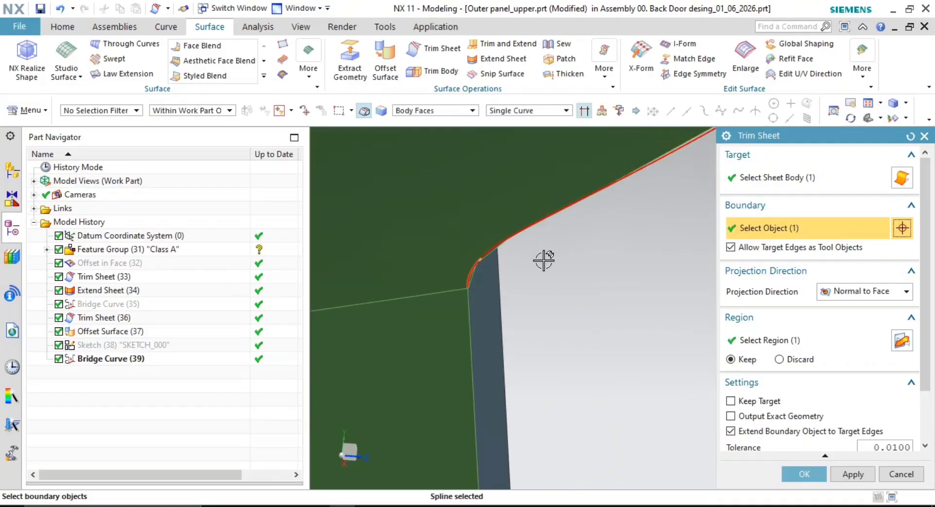
shift+middle_drag(584, 282, 482, 297)
scroll(565, 249, down, 7)
shift+middle_drag(577, 258, 548, 292)
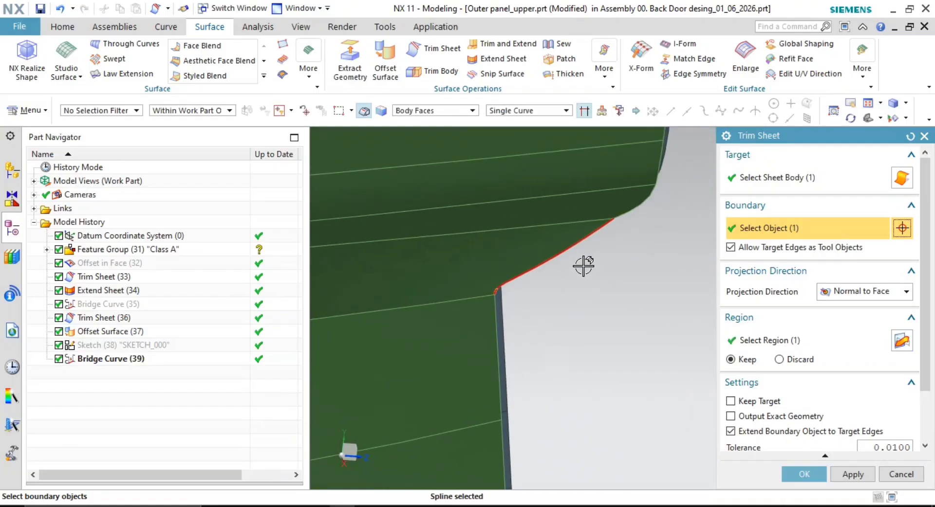
click(768, 341)
scroll(516, 279, up, 2)
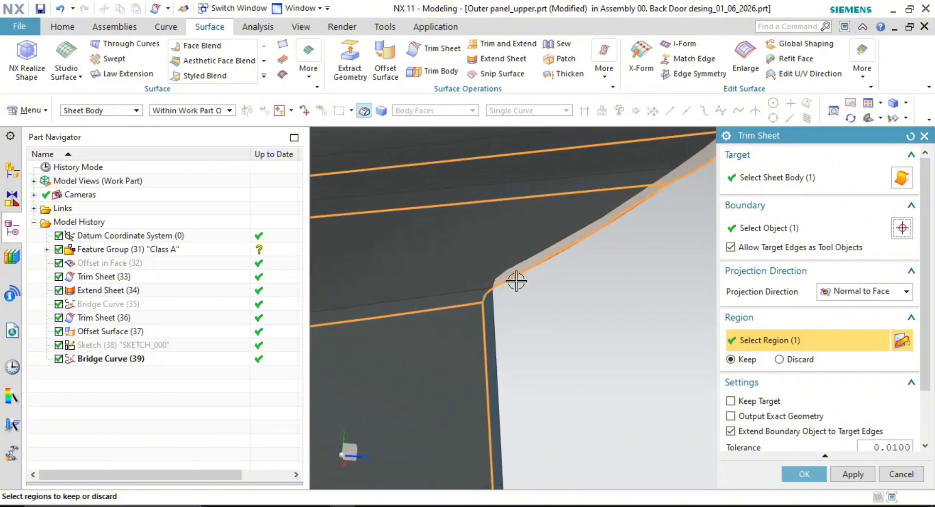
key(Escape)
Examine the bridge curve against the offset and Class A edges at the step corner up close
scroll(482, 300, up, 4)
scroll(483, 299, down, 2)
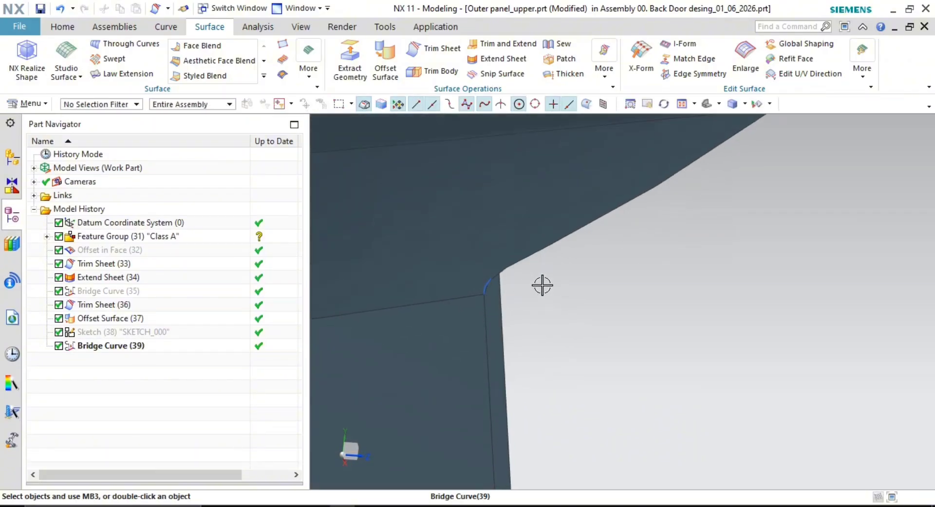
scroll(542, 288, down, 7)
middle_drag(539, 292, 527, 294)
mouse_move(512, 277)
middle_down()
mouse_move(487, 250)
mouse_move(536, 277)
mouse_move(528, 277)
middle_up()
scroll(501, 376, up, 2)
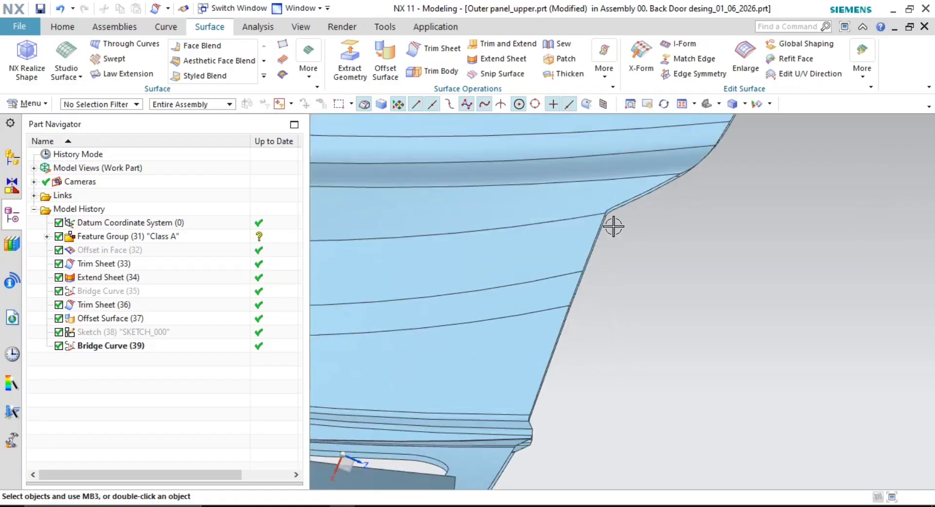
scroll(613, 226, up, 4)
shift+middle_drag(596, 273, 562, 414)
scroll(559, 351, up, 3)
scroll(625, 360, up, 3)
scroll(526, 288, up, 3)
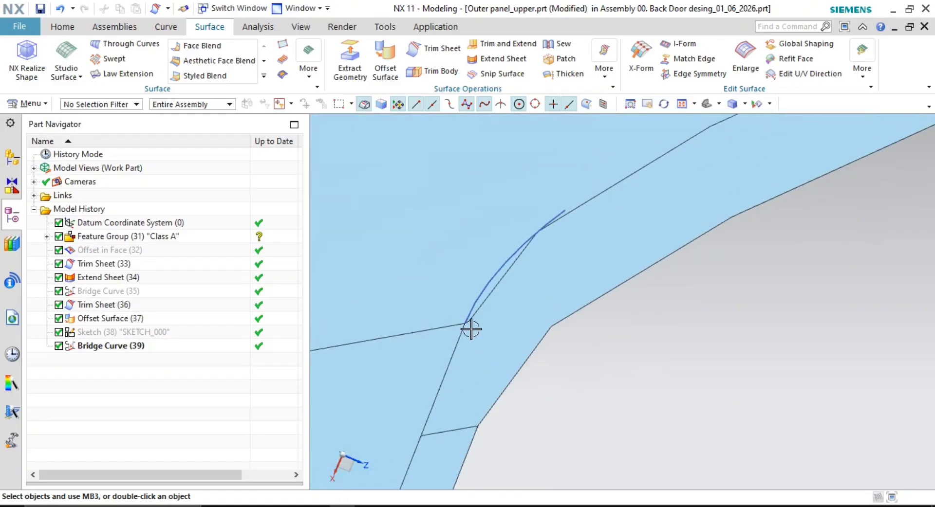
scroll(472, 328, up, 4)
shift+middle_drag(504, 340, 506, 420)
scroll(538, 351, down, 2)
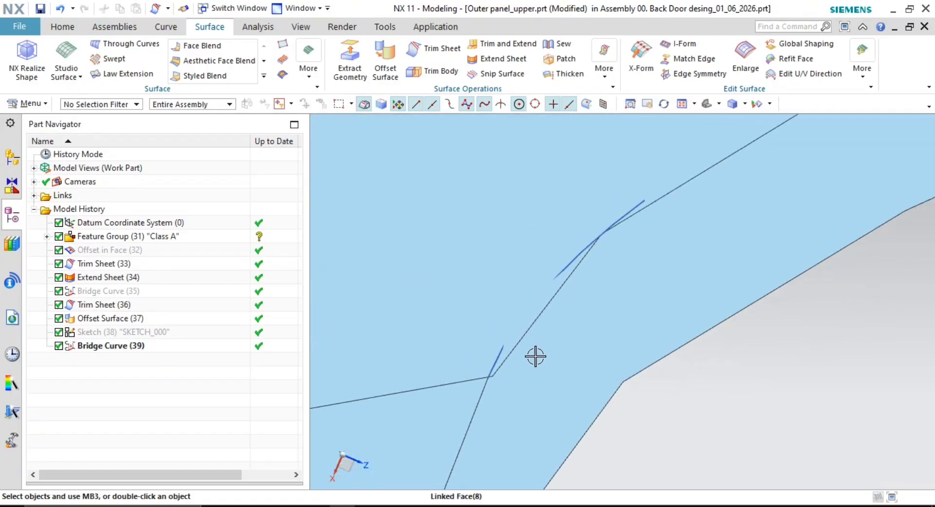
Try an end location of 1 mm on the corner bridge curve and delete the curve
double_click(500, 347)
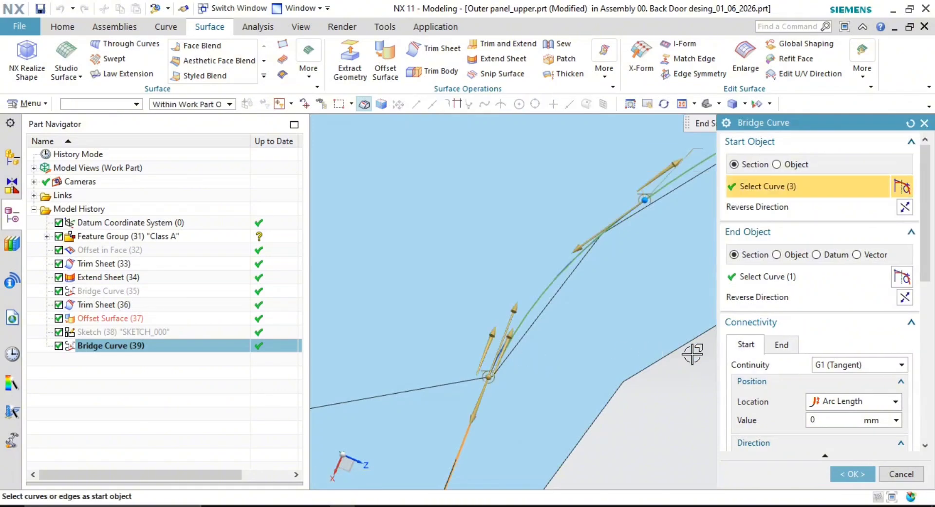
click(781, 358)
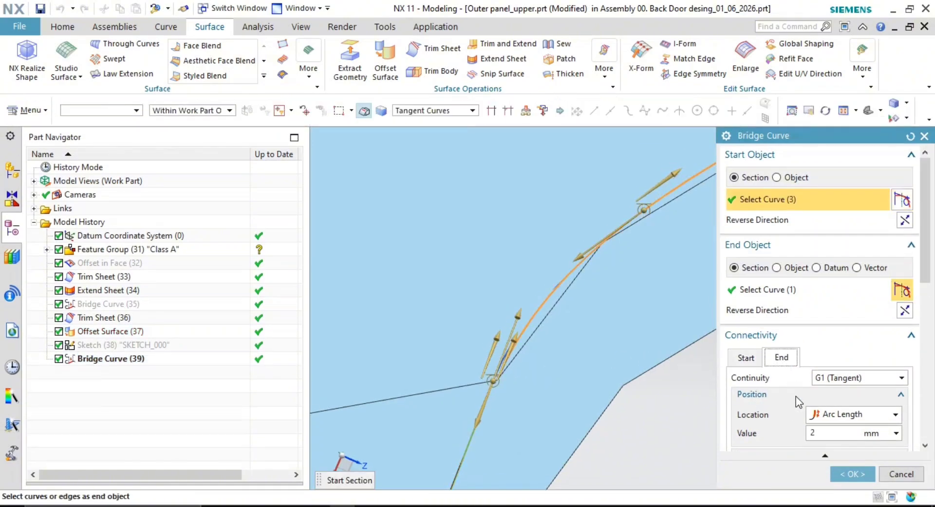
text(1)
key(Return)
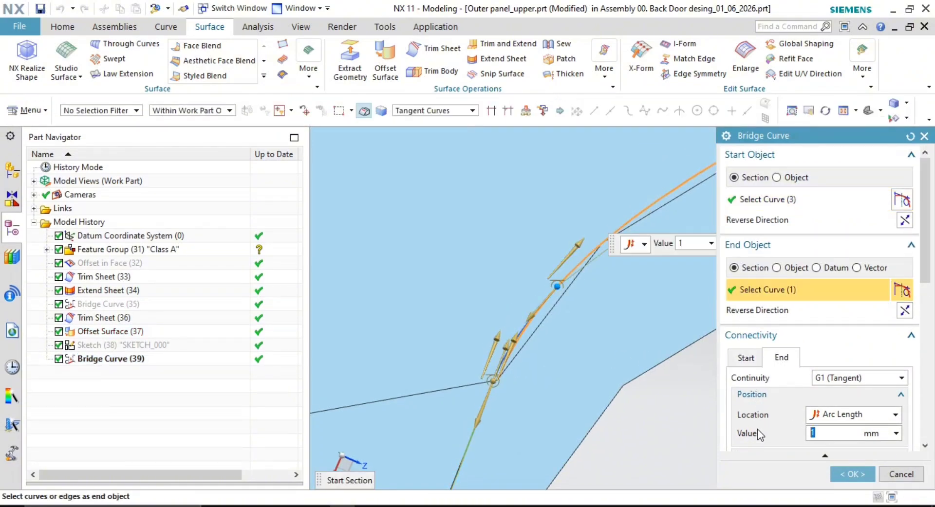
scroll(586, 251, down, 2)
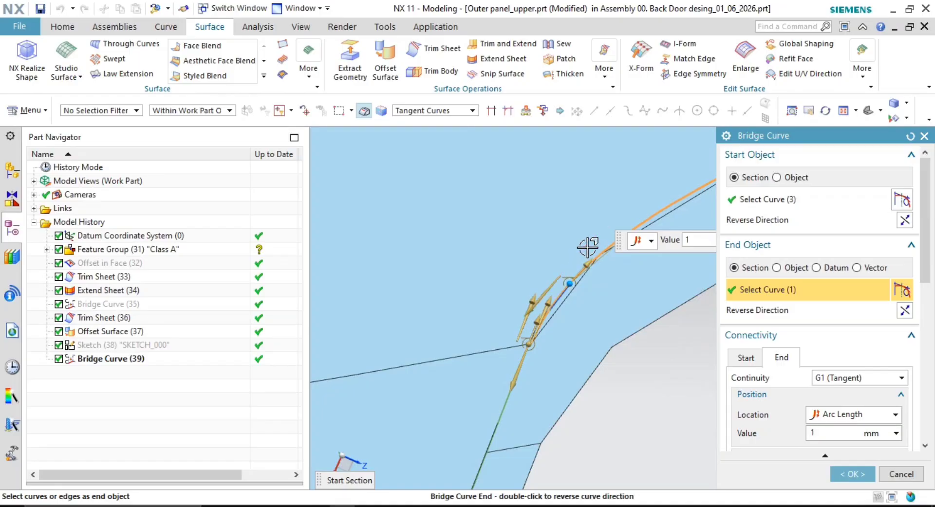
scroll(585, 265, up, 3)
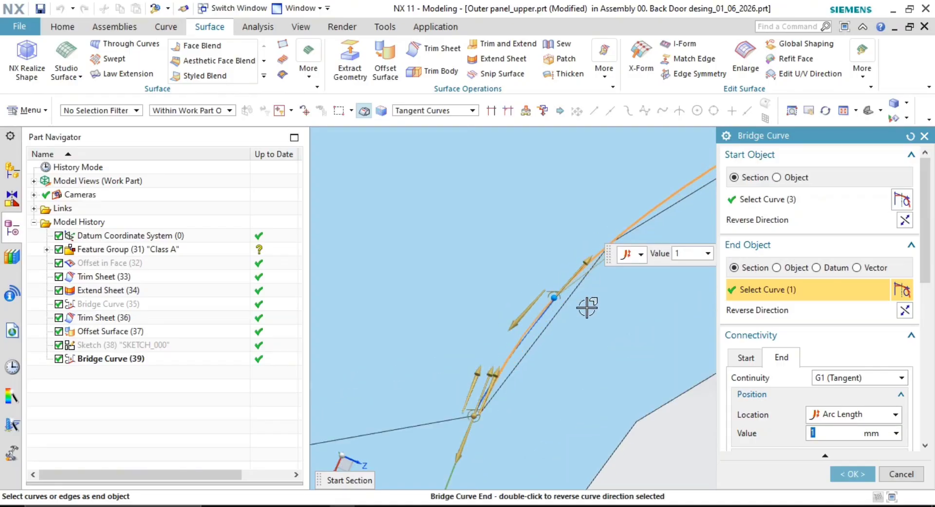
middle_click(543, 308)
click(118, 346)
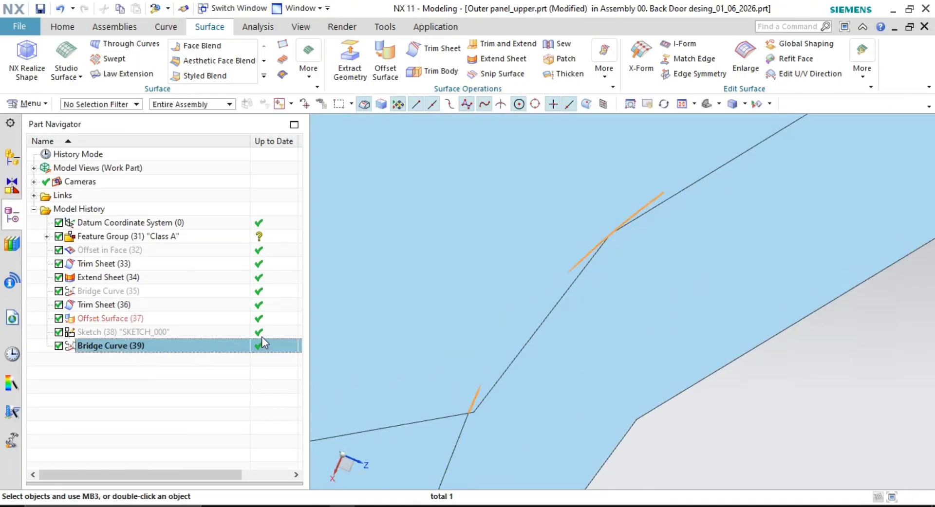
key(Delete)
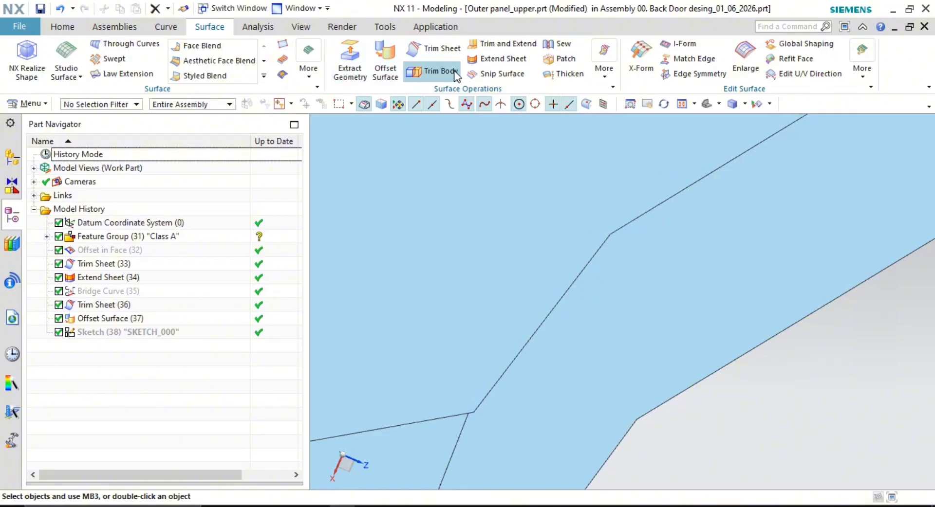
Start a new G1 bridge curve from the side edge just below the step corner to the tangent edge chain above it
click(151, 30)
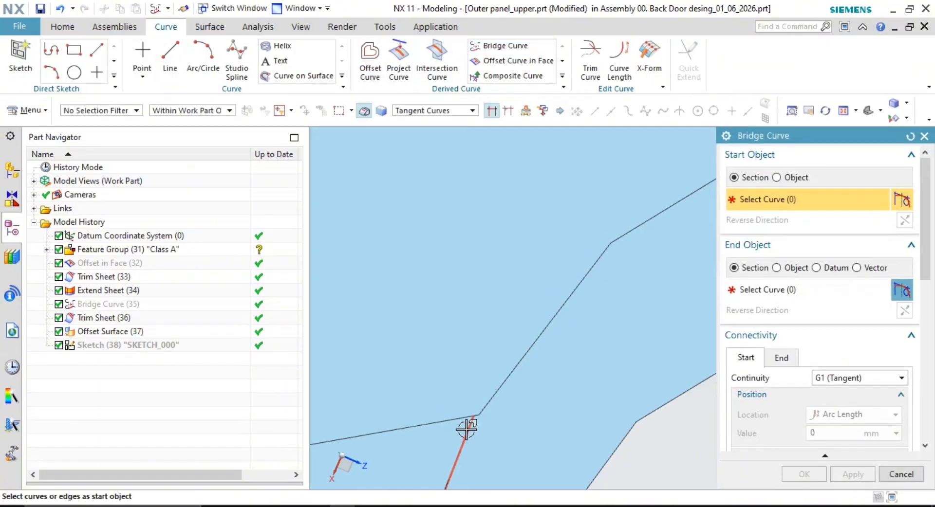
click(598, 386)
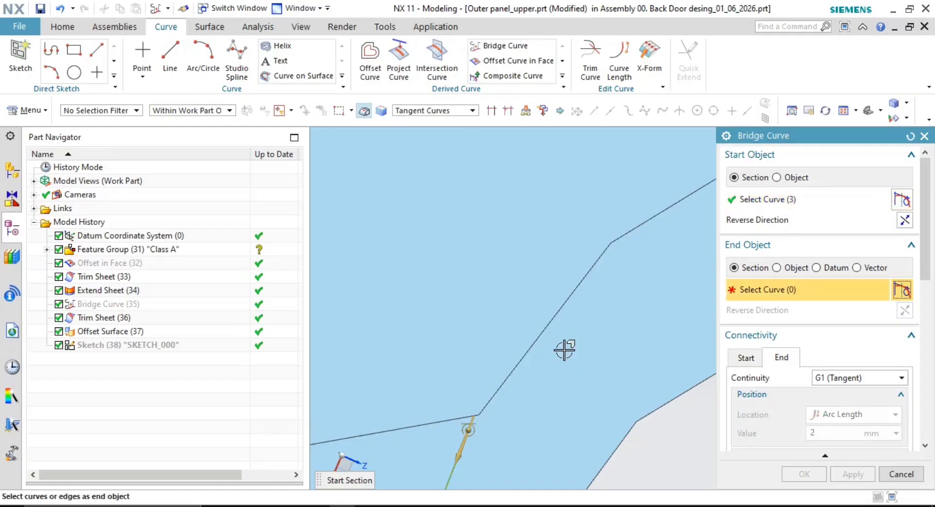
click(496, 390)
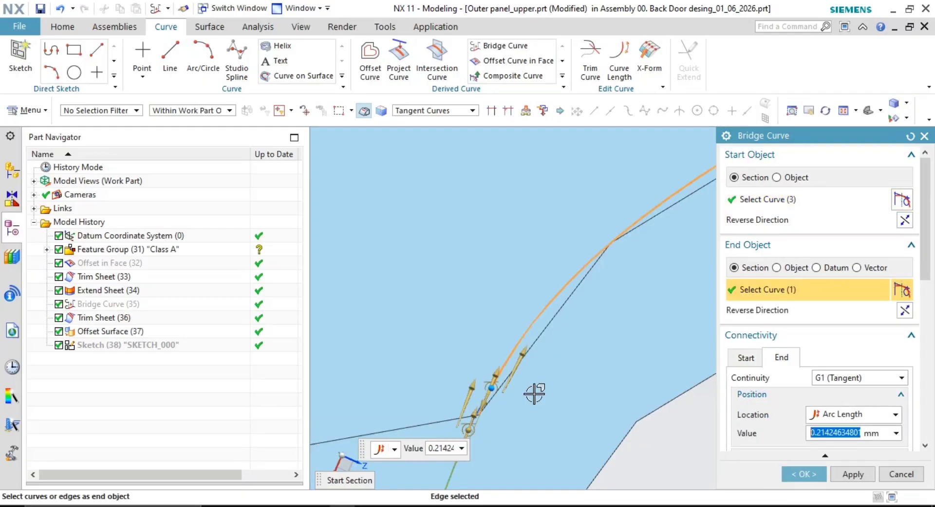
scroll(487, 397, up, 2)
middle_drag(533, 390, 423, 156)
middle_drag(467, 323, 482, 292)
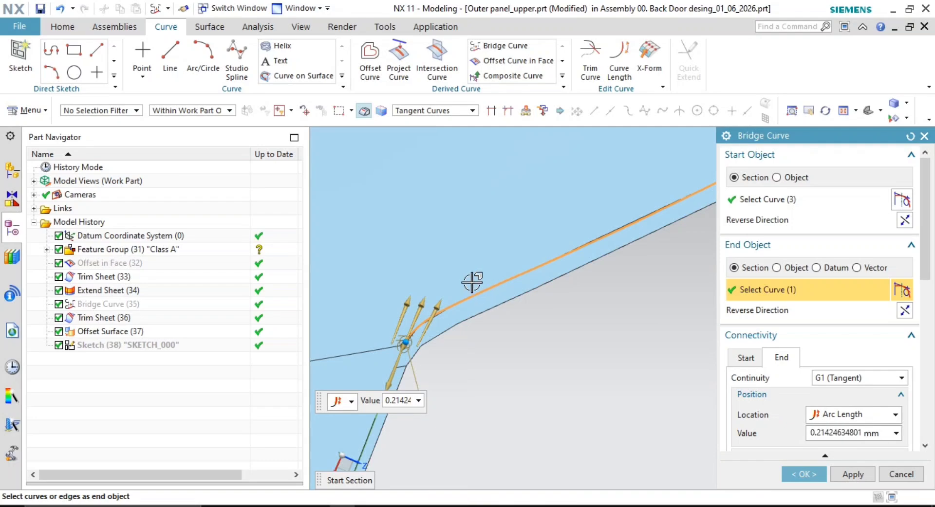
Replace the bridge curve's end chain with only the single edge above the step corner, using the Single Curve rule
shift+click(460, 301)
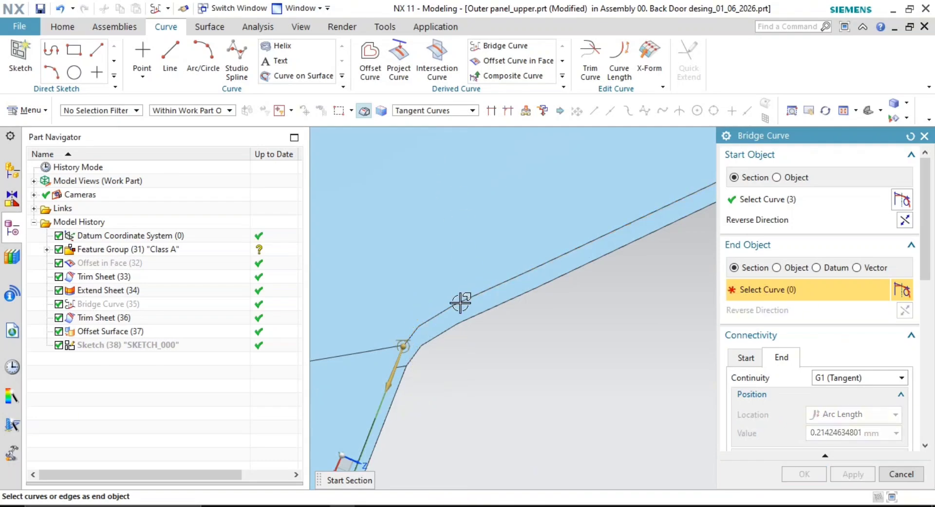
click(429, 109)
click(417, 121)
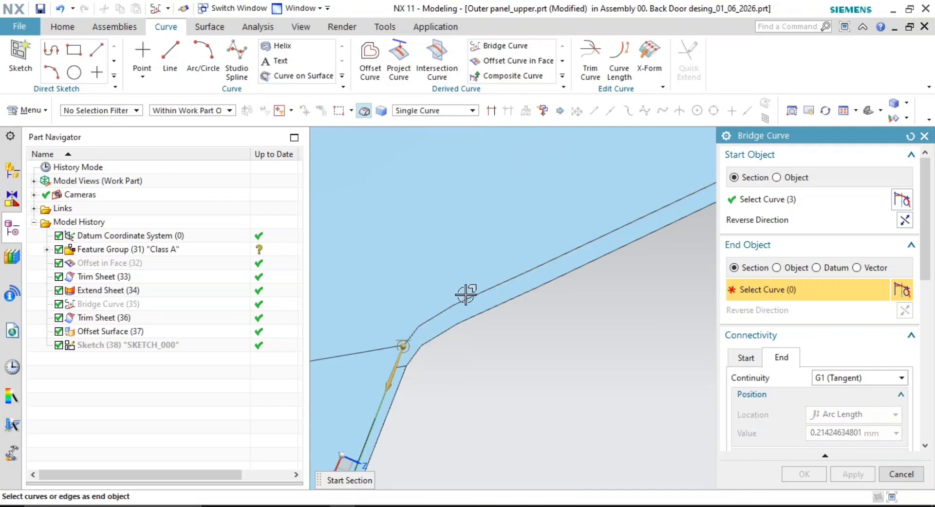
shift+middle_drag(422, 354, 490, 297)
click(498, 258)
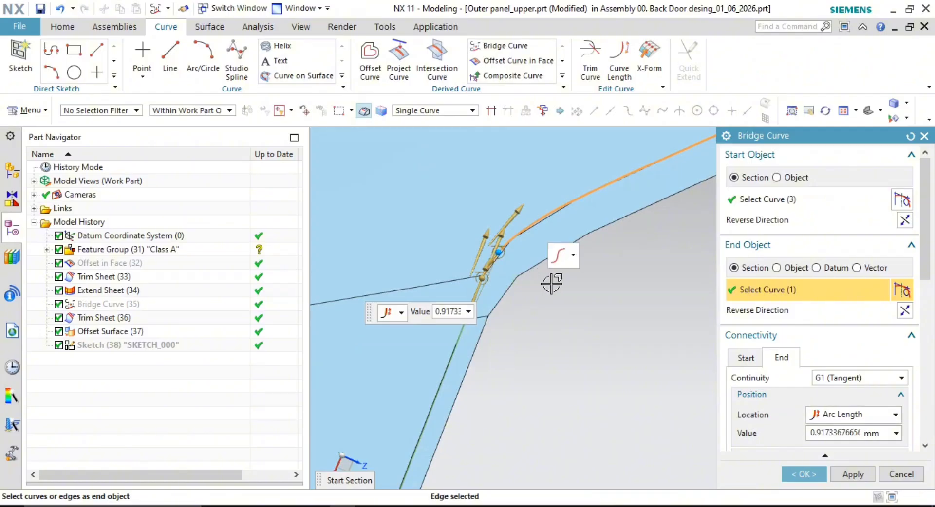
middle_drag(550, 288, 570, 261)
scroll(516, 254, up, 5)
scroll(542, 271, up, 5)
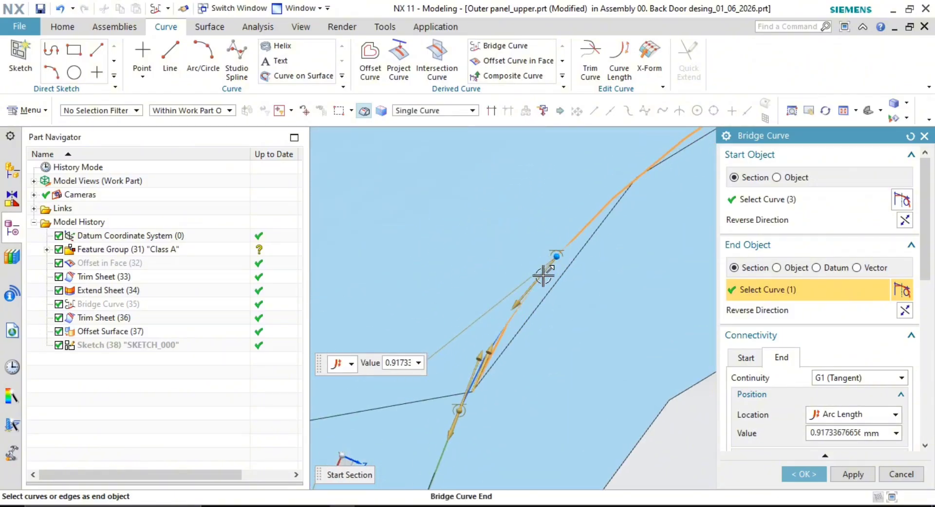
scroll(626, 305, down, 4)
shift+middle_drag(636, 305, 502, 329)
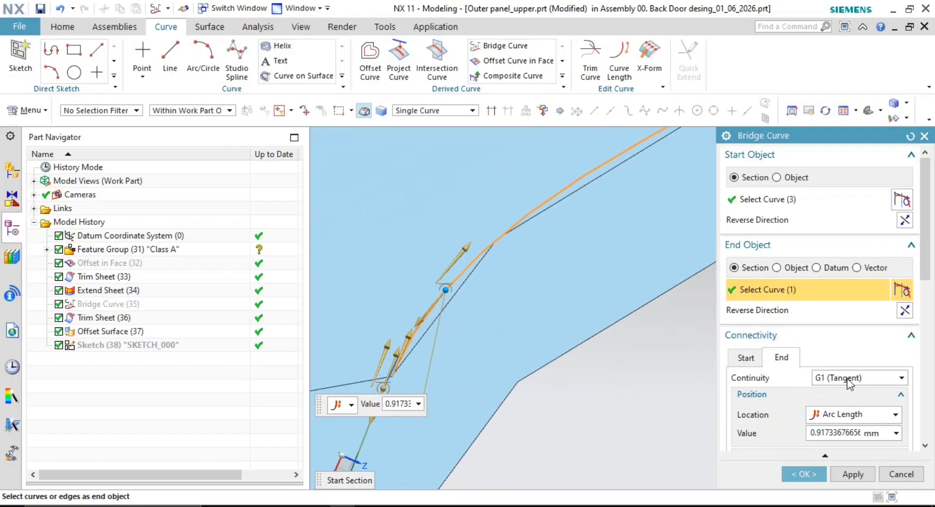
Try start locations of 1 mm and 6 mm arc length on the bridge curve, and set the start to 0 mm
click(742, 362)
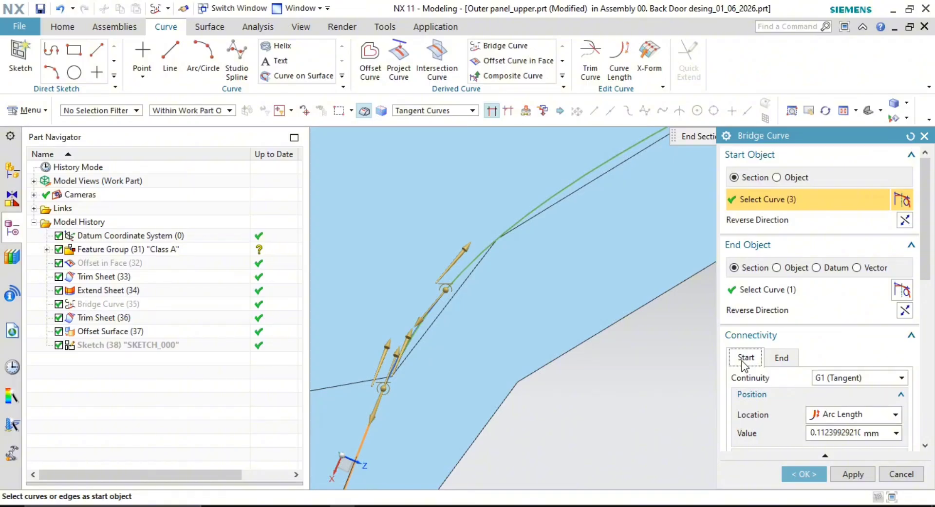
click(834, 379)
click(816, 377)
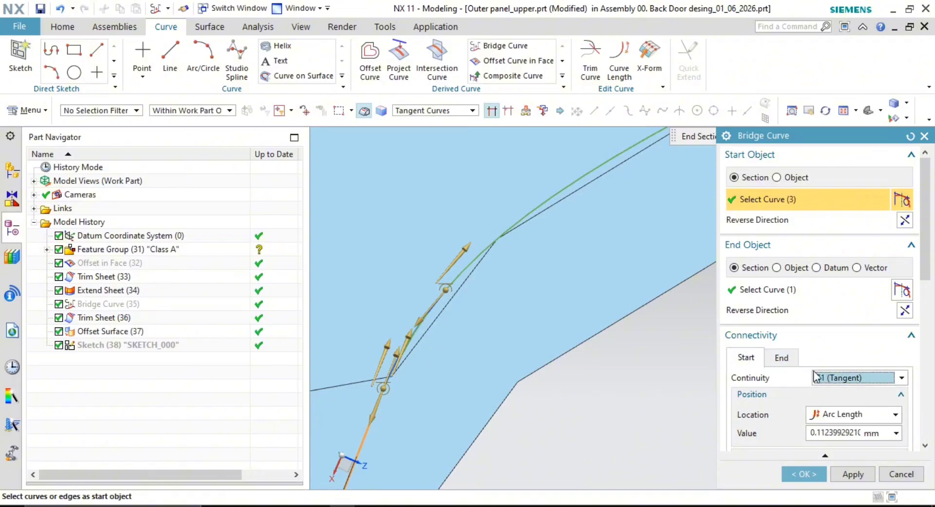
double_click(845, 434)
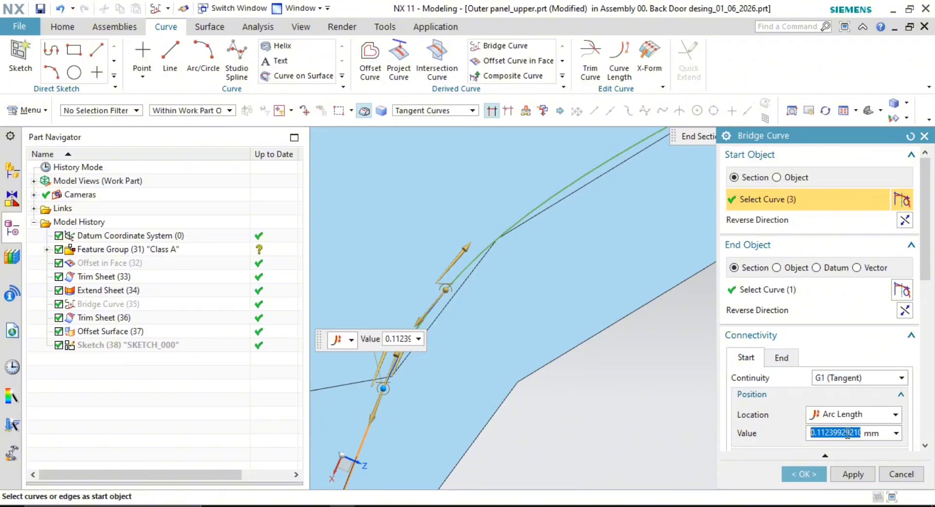
text(1)
key(Return)
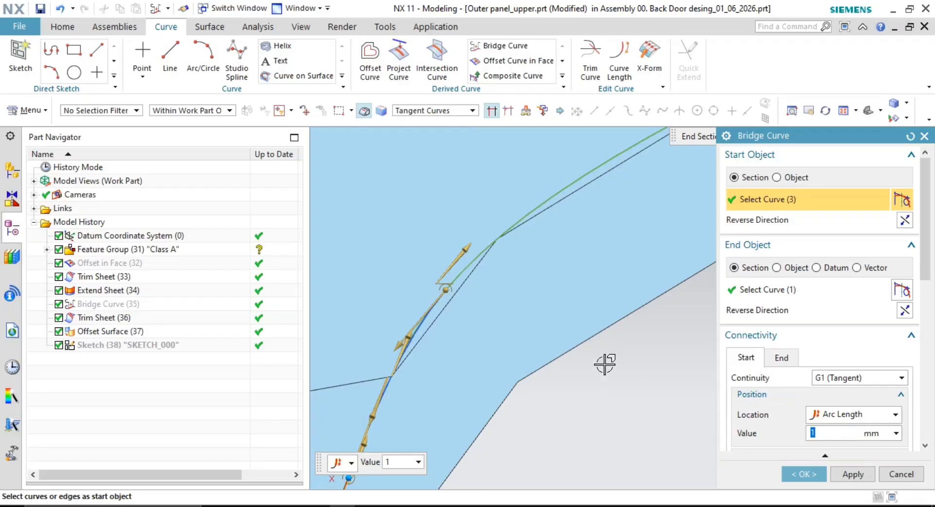
scroll(501, 295, down, 7)
mouse_move(598, 301)
shift+middle_down()
mouse_move(518, 304)
mouse_move(588, 263)
mouse_move(522, 323)
mouse_move(534, 317)
mouse_move(536, 288)
mouse_move(505, 304)
mouse_move(602, 319)
mouse_move(600, 303)
shift+middle_up()
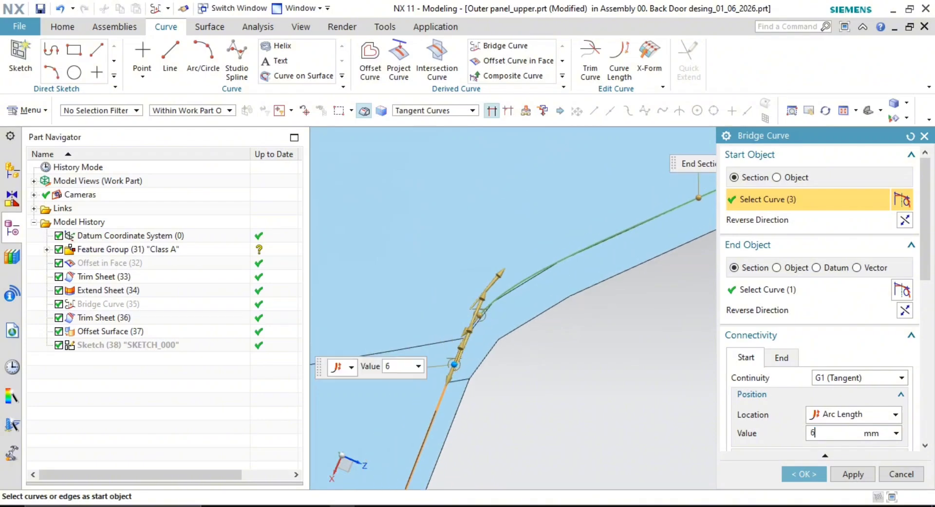
key(Return)
middle_drag(511, 344, 506, 292)
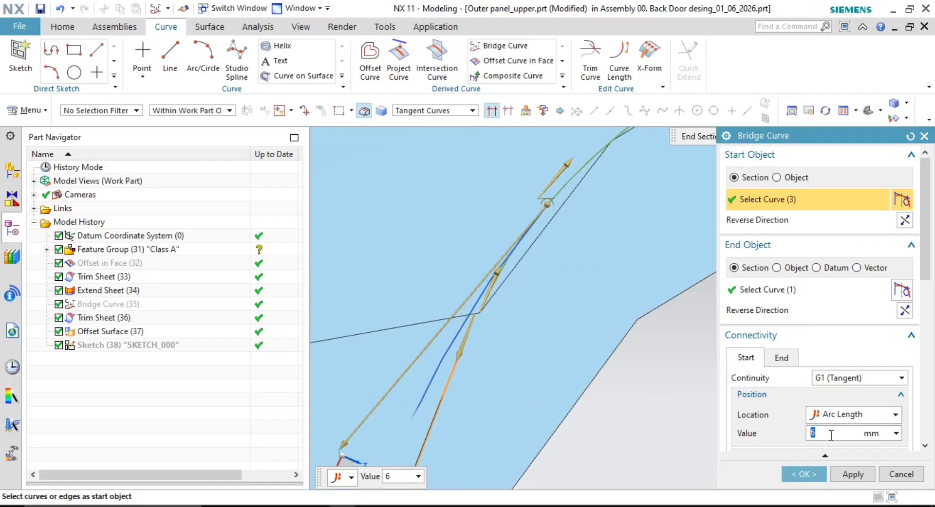
Try end locations of 1 mm and 2 mm arc length, set the end to 5 mm and create the bridge curve
click(779, 357)
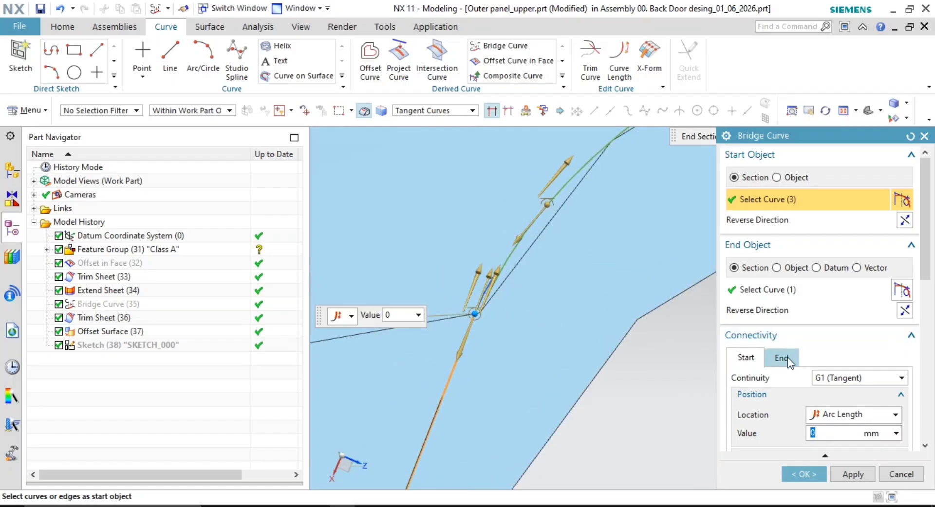
click(846, 435)
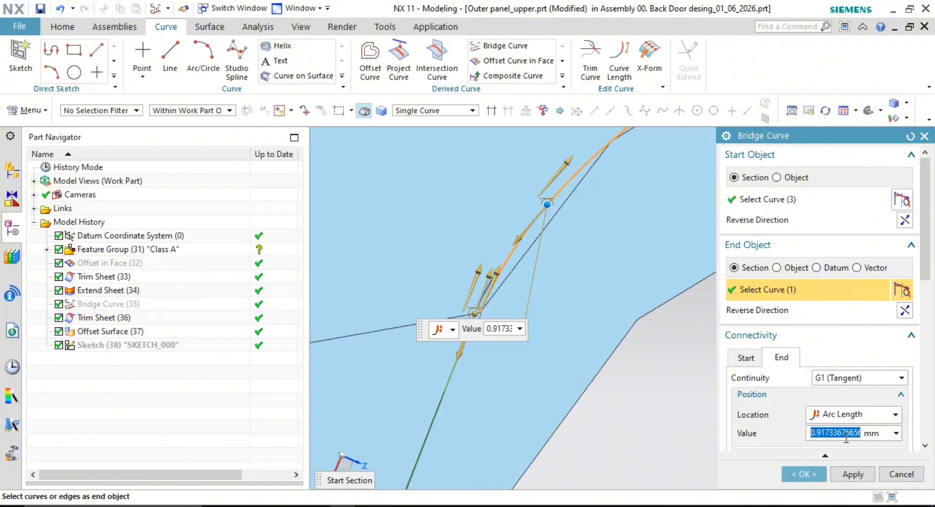
key(Return)
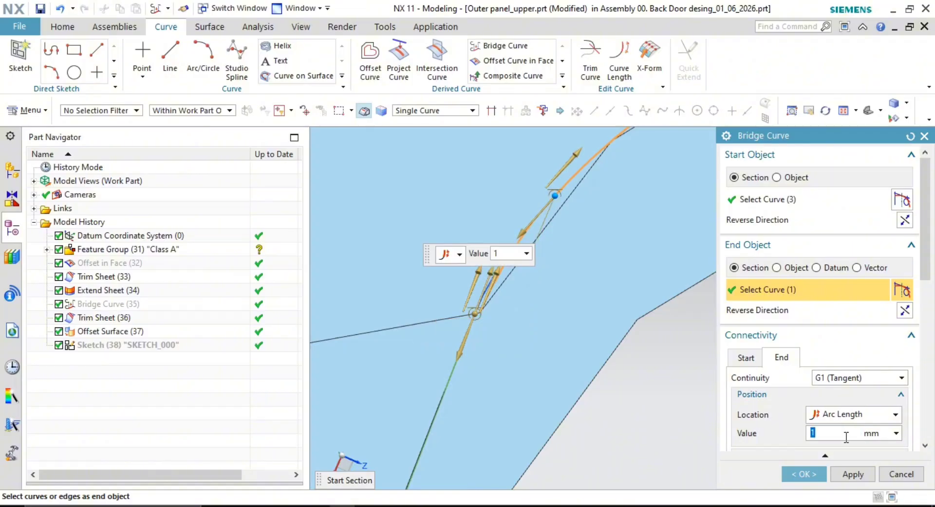
key(Return)
scroll(615, 275, down, 3)
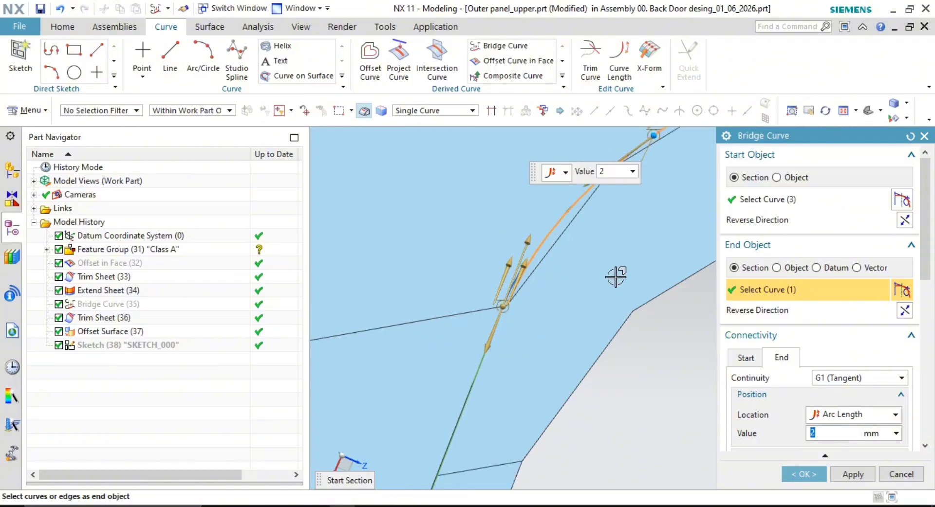
shift+middle_drag(648, 270, 577, 275)
text(5)
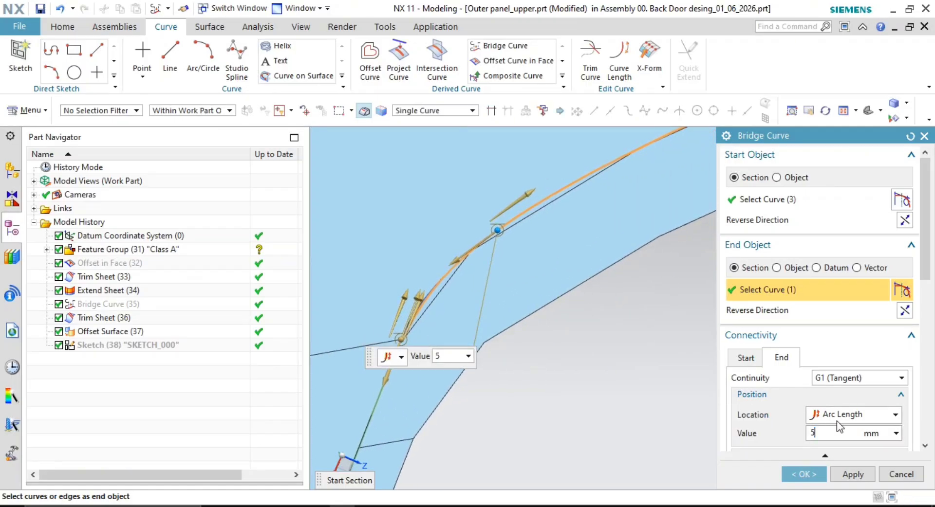
key(Return)
shift+middle_drag(625, 329, 517, 410)
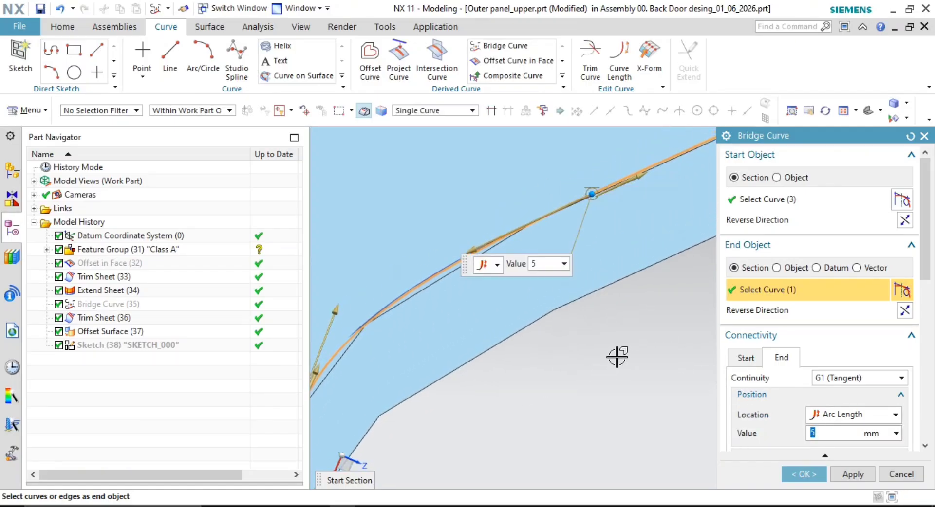
middle_click(617, 357)
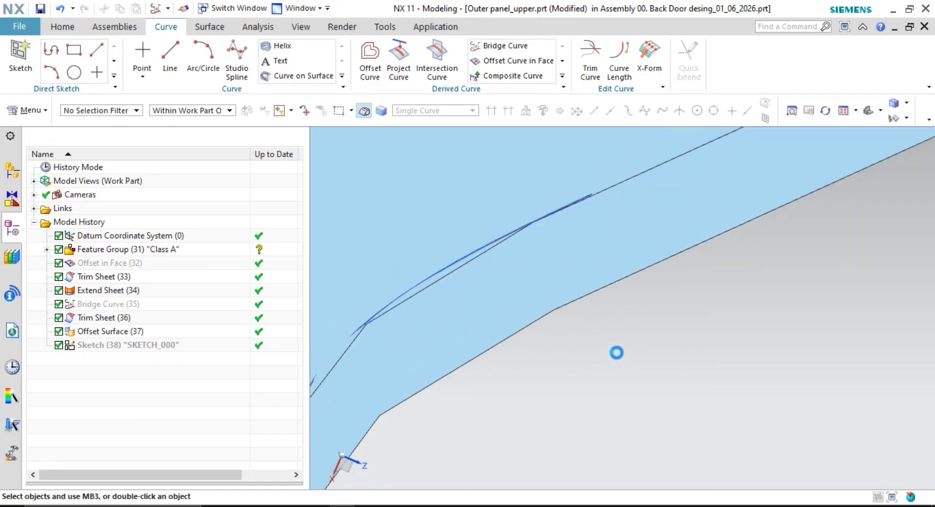
Review the new bridge curve's parameters and update the display to inspect its fit along the step corner
double_click(411, 281)
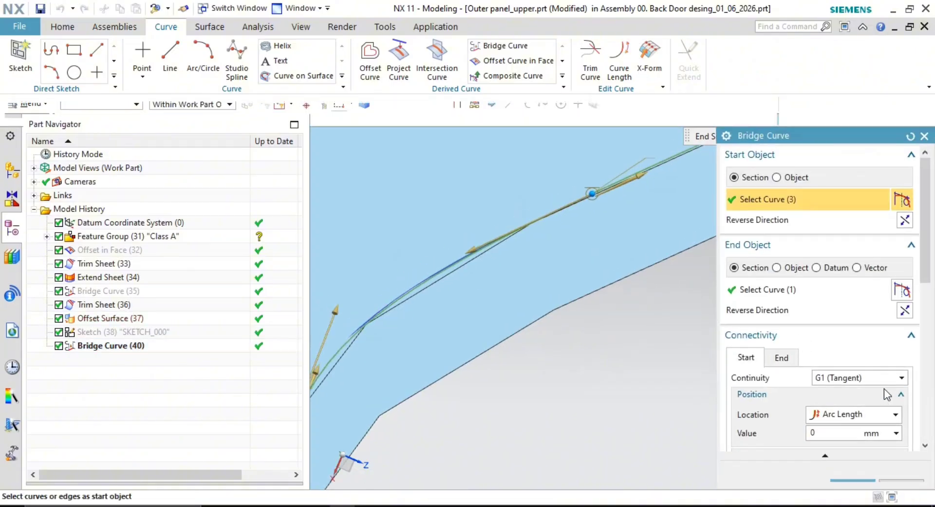
middle_click(653, 352)
right_click(693, 336)
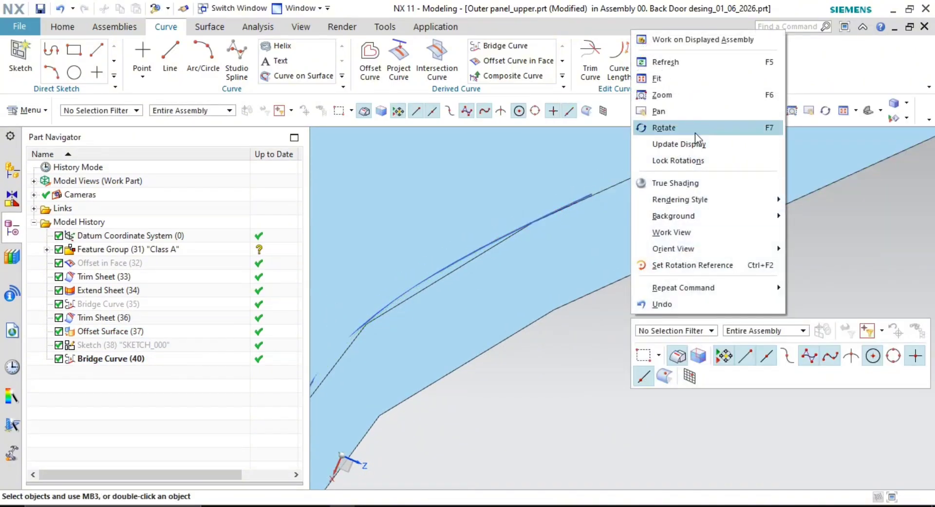
click(668, 128)
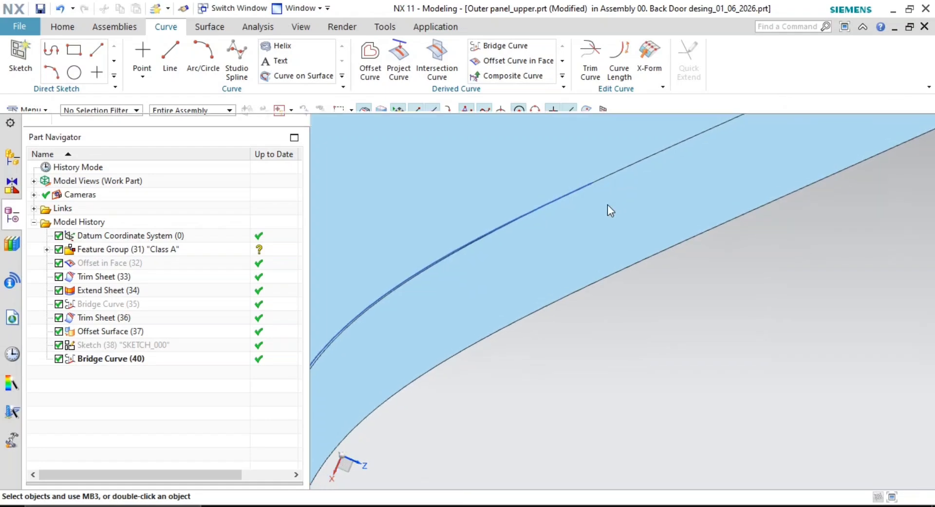
shift+middle_drag(576, 239, 695, 181)
shift+middle_drag(499, 303, 599, 276)
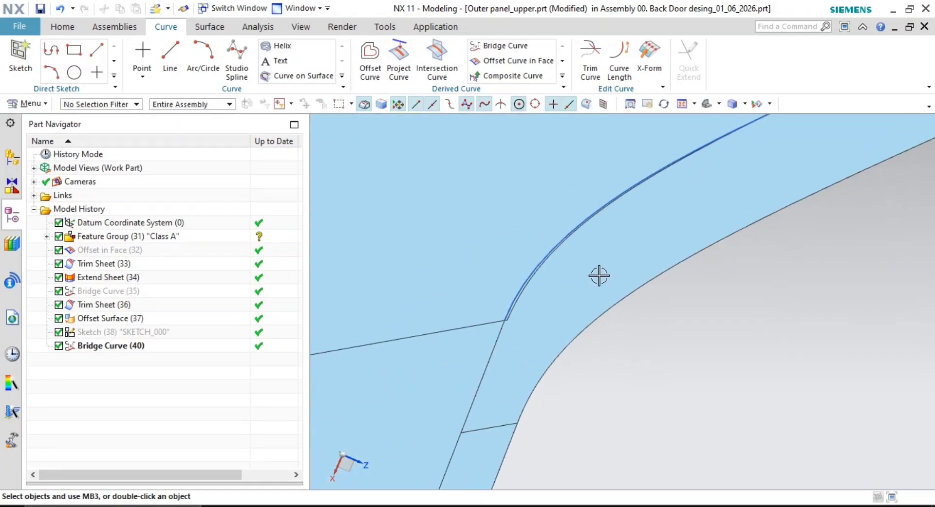
Trim the offset surface at the step corner with the bridge curve as boundary, projected normal to face, keeping the main panel region
click(210, 26)
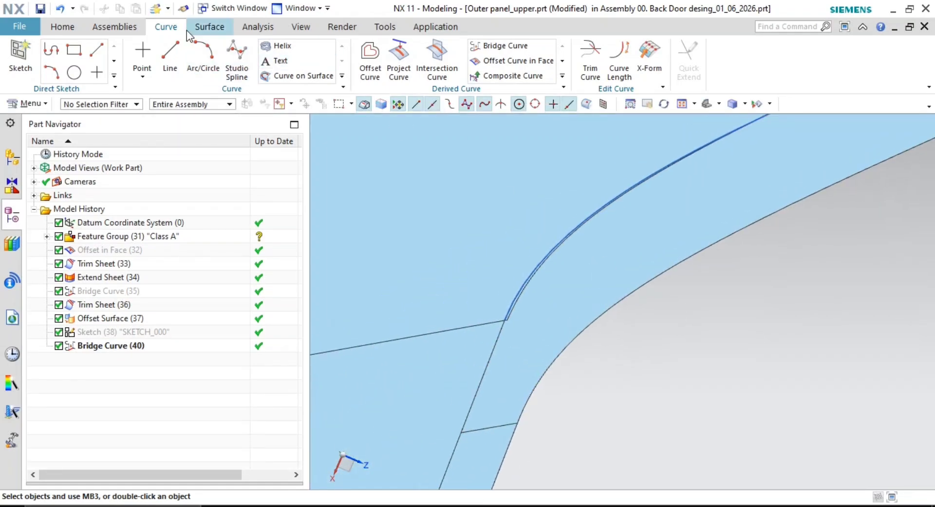
click(430, 55)
click(624, 340)
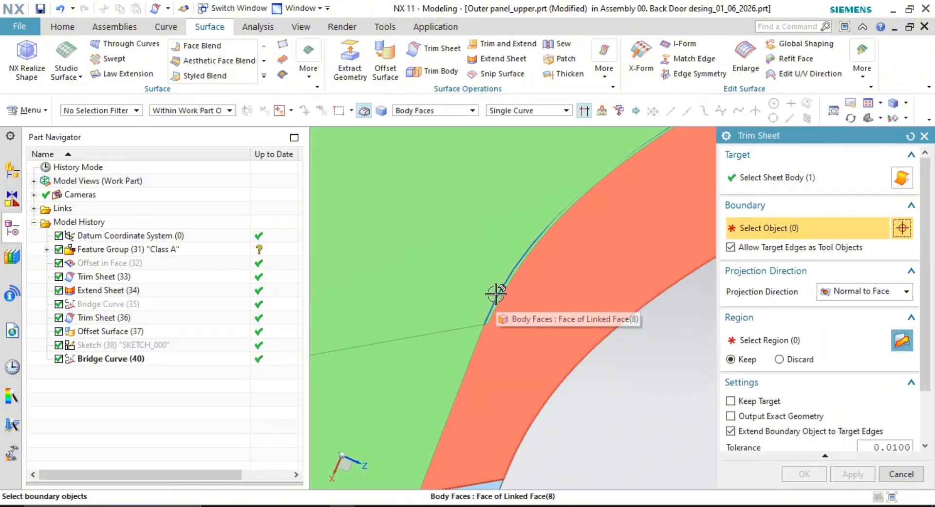
click(499, 291)
click(788, 336)
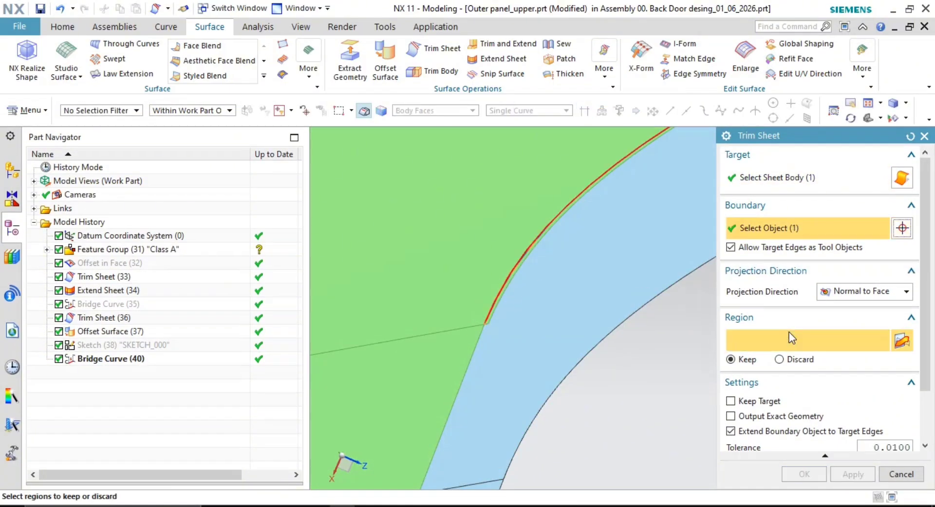
scroll(552, 284, up, 5)
scroll(519, 300, up, 1)
shift+middle_drag(554, 320, 547, 268)
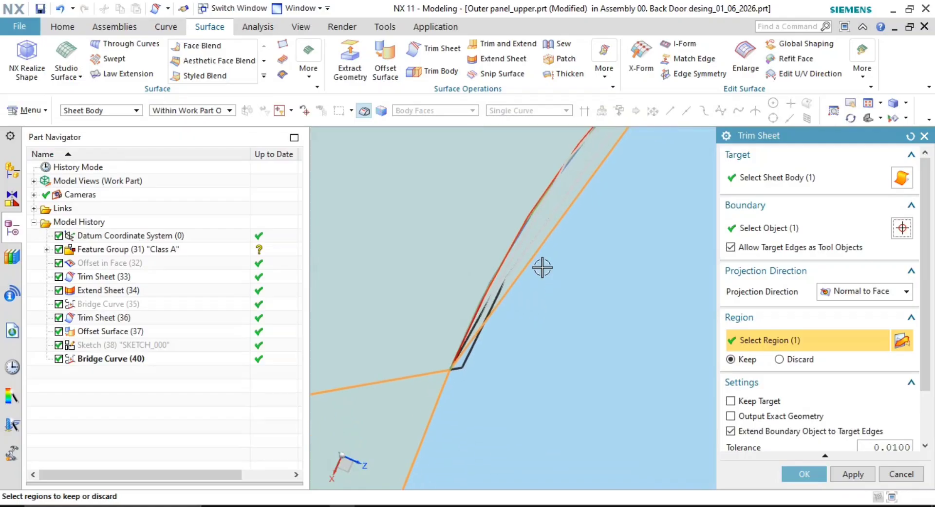
scroll(532, 287, down, 4)
shift+middle_drag(589, 301, 468, 300)
scroll(468, 300, down, 2)
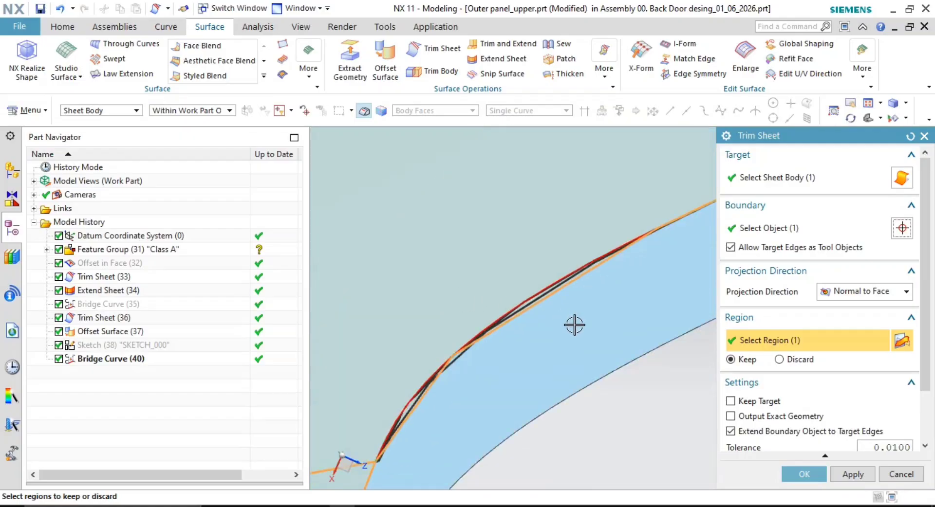
shift+middle_drag(575, 325, 564, 251)
scroll(546, 339, down, 5)
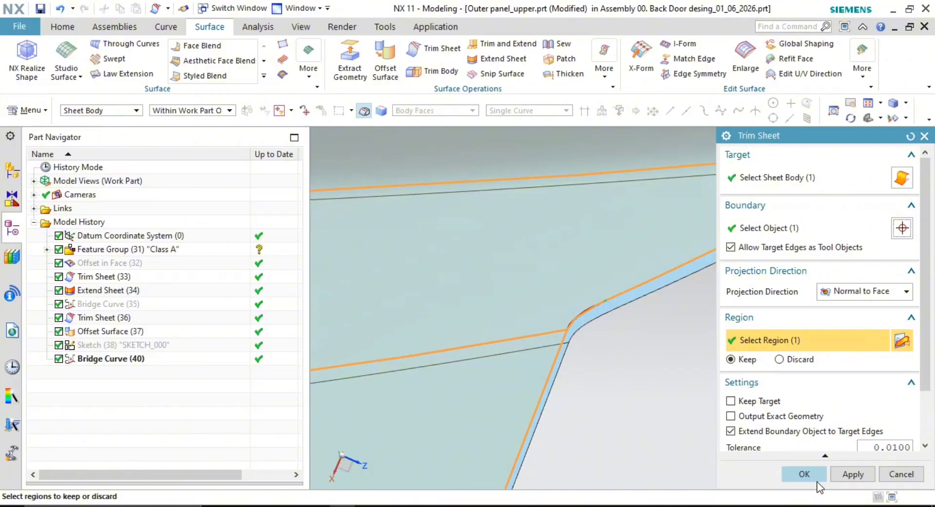
click(804, 474)
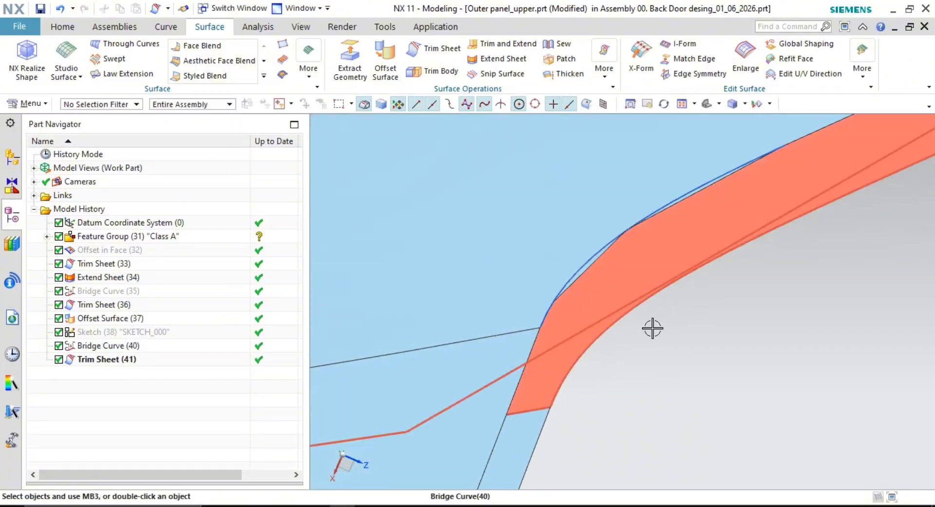
Update the display and hide the bridge curve at the trimmed corner
right_click(776, 359)
click(819, 187)
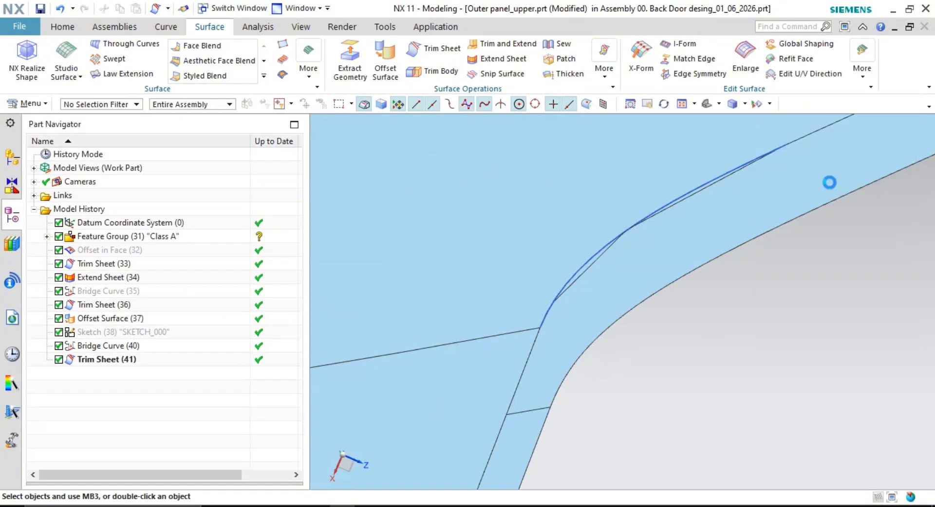
right_click(584, 262)
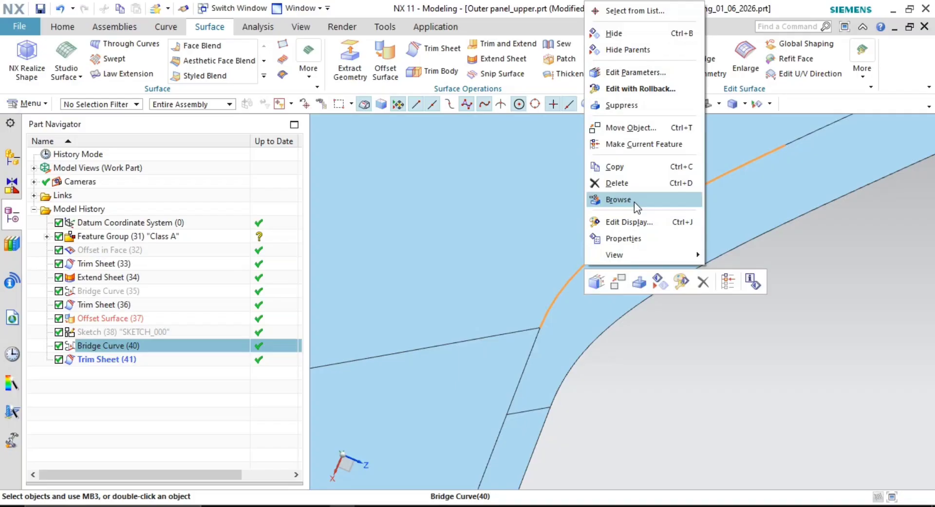
click(650, 35)
Examine the trimmed offset surface corner up close and the edges of the whole panel from different angles
scroll(765, 279, up, 4)
mouse_move(765, 279)
middle_down()
mouse_move(750, 301)
mouse_move(789, 307)
mouse_move(761, 249)
middle_up()
scroll(696, 287, down, 5)
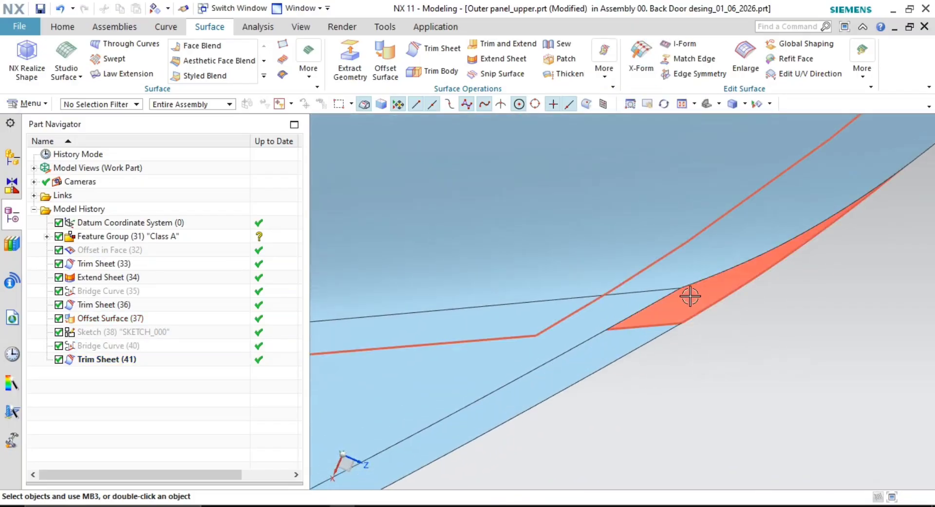
scroll(689, 293, down, 4)
scroll(750, 289, up, 13)
scroll(764, 285, up, 8)
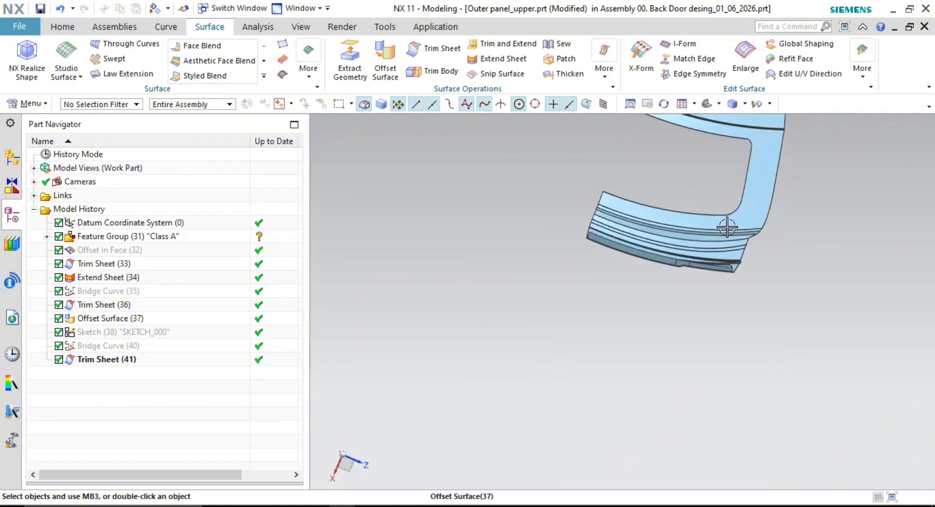
middle_drag(716, 221, 691, 272)
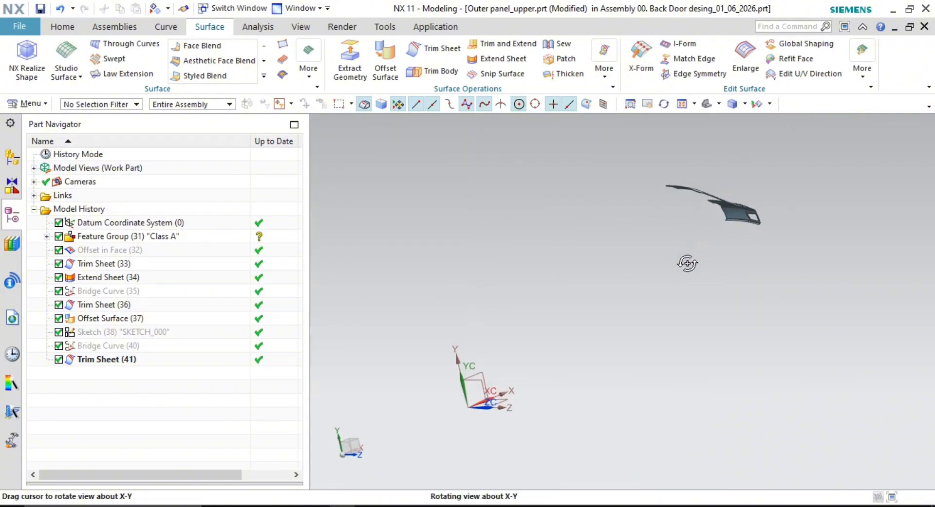
scroll(651, 211, down, 5)
scroll(661, 382, down, 4)
middle_drag(662, 382, 633, 358)
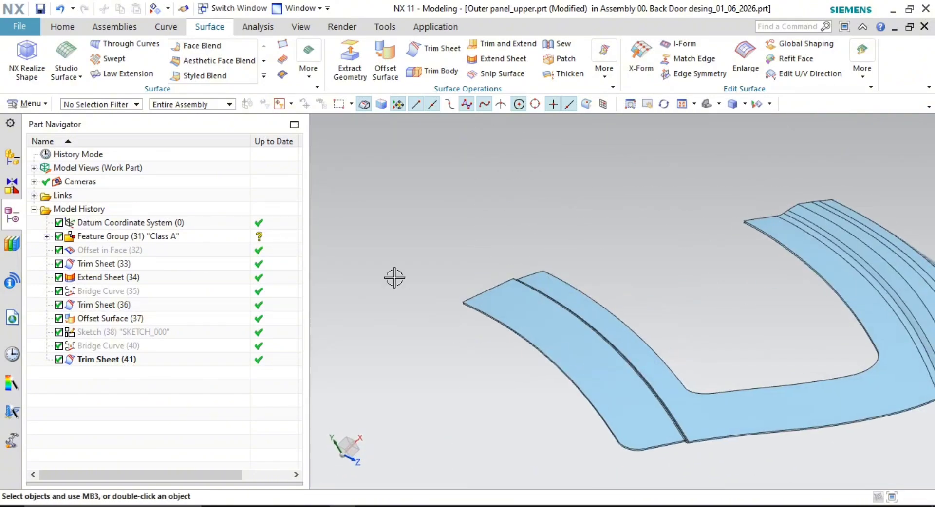
Start a Through Curves surface with the Class A surface's outer tangent edge chain as the first section
click(125, 43)
scroll(547, 317, down, 5)
scroll(427, 373, down, 3)
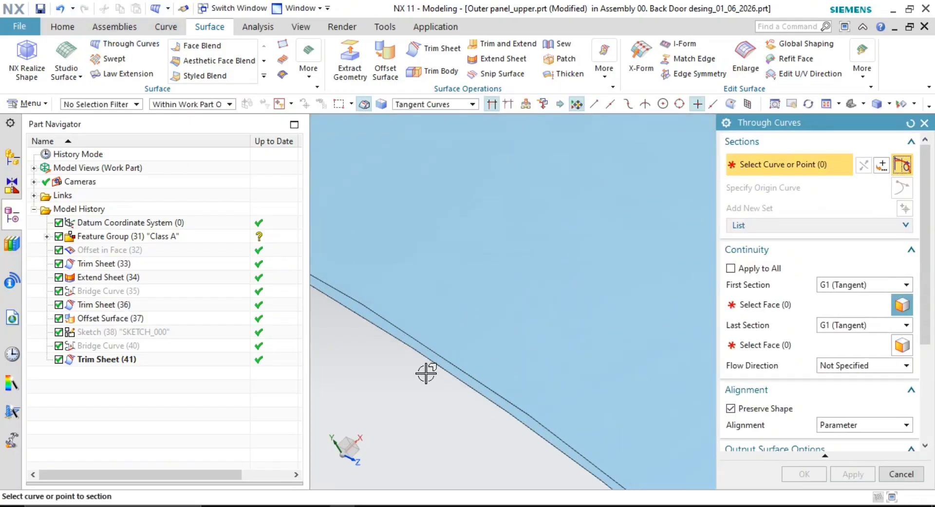
click(461, 371)
scroll(506, 346, up, 7)
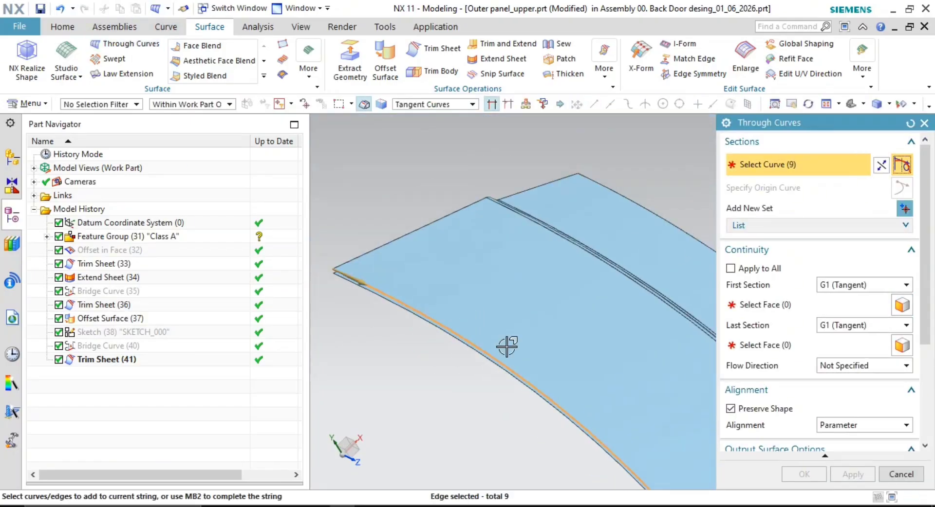
Extend the first section along the Class A surface's long outer edge and into the curved corner beside the ridges
shift+middle_drag(451, 288, 395, 124)
shift+middle_drag(579, 333, 429, 81)
shift+middle_drag(642, 297, 360, 333)
shift+middle_drag(502, 260, 530, 263)
shift+middle_drag(667, 268, 348, 315)
shift+middle_drag(628, 336, 367, 355)
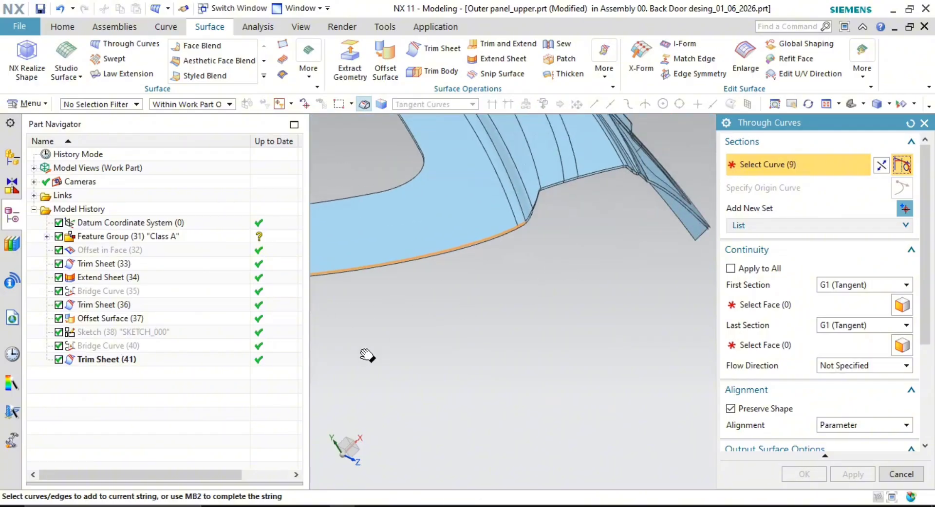
scroll(531, 202, up, 4)
click(458, 283)
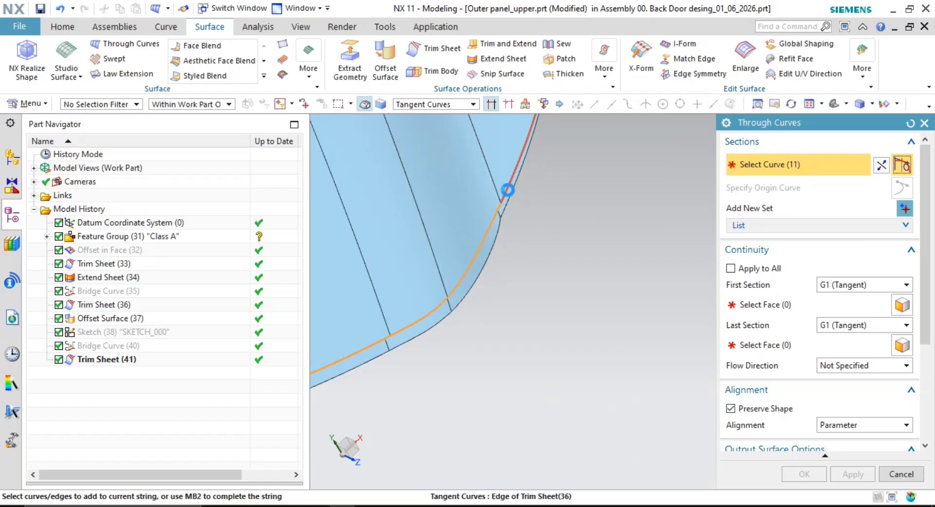
Add the straight Class A edge beyond the curved corner to the first section
scroll(530, 201, down, 3)
shift+middle_drag(559, 217, 453, 331)
scroll(430, 241, up, 3)
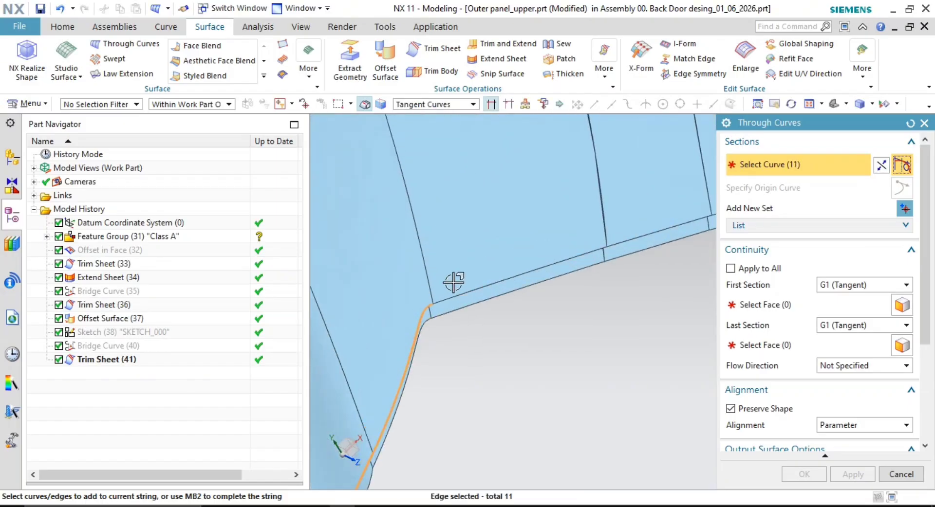
click(469, 292)
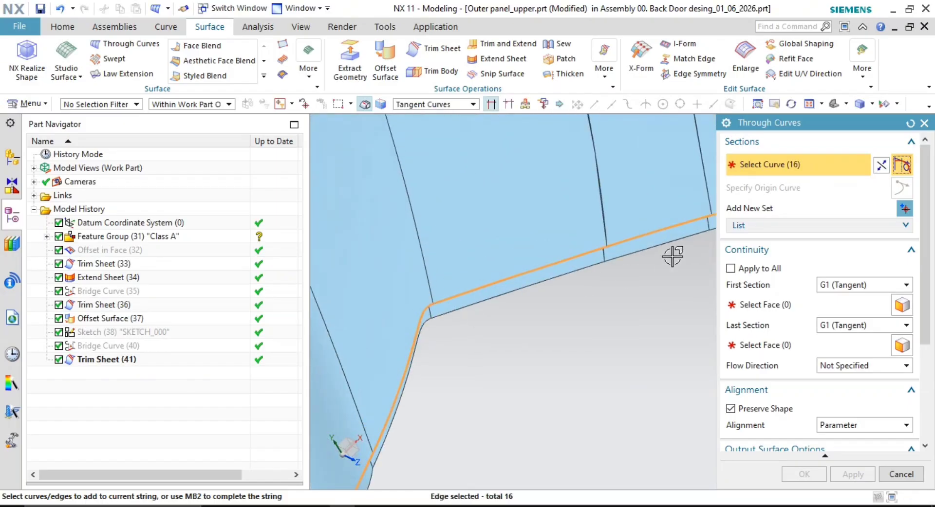
Add the remaining bend and side edges down to the Class A surface's far end, completing the first section
middle_drag(672, 254, 405, 232)
scroll(405, 232, up, 5)
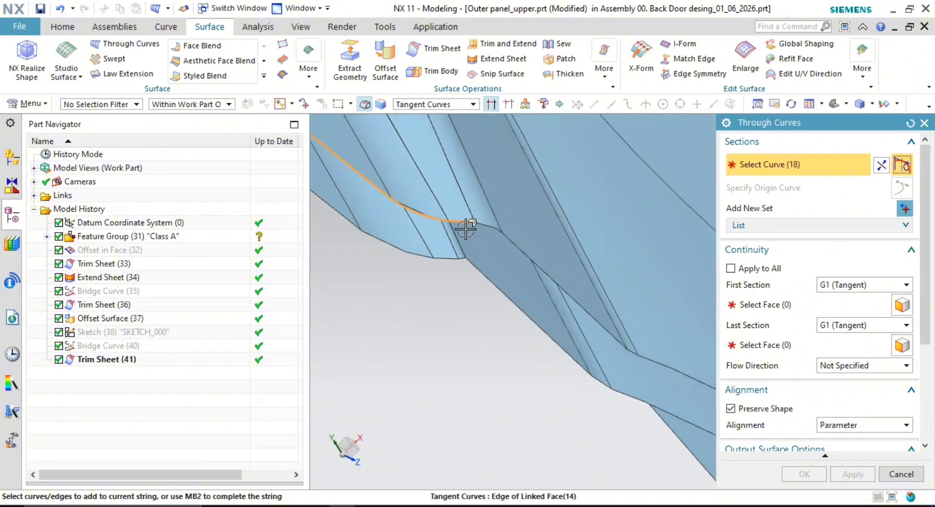
click(489, 225)
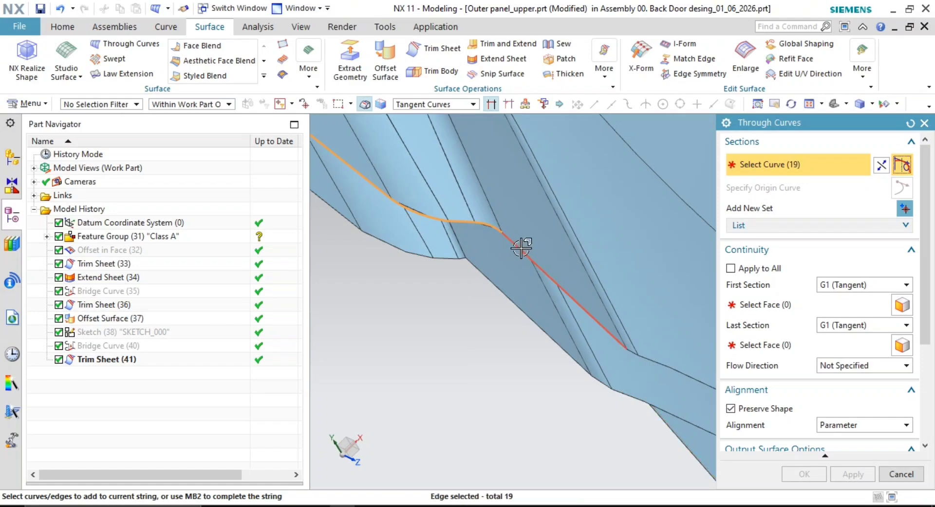
scroll(624, 354, up, 4)
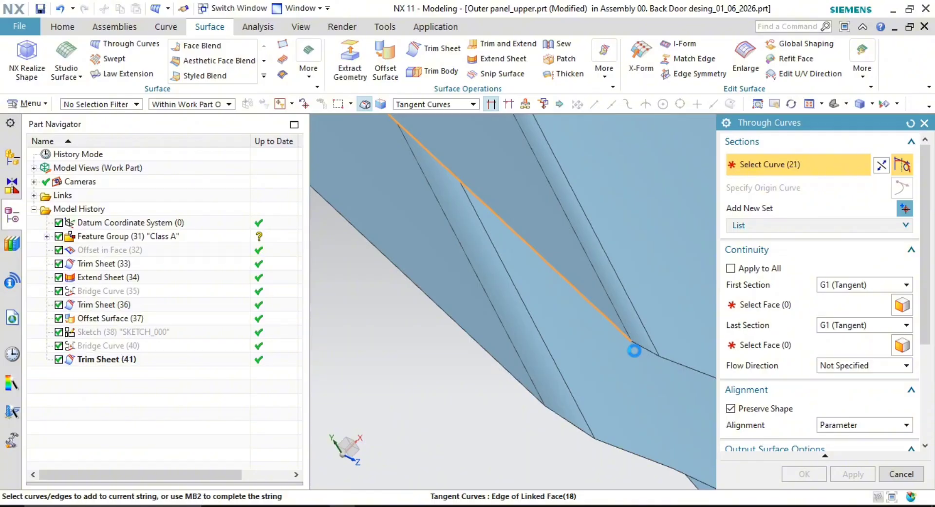
scroll(646, 357, down, 1)
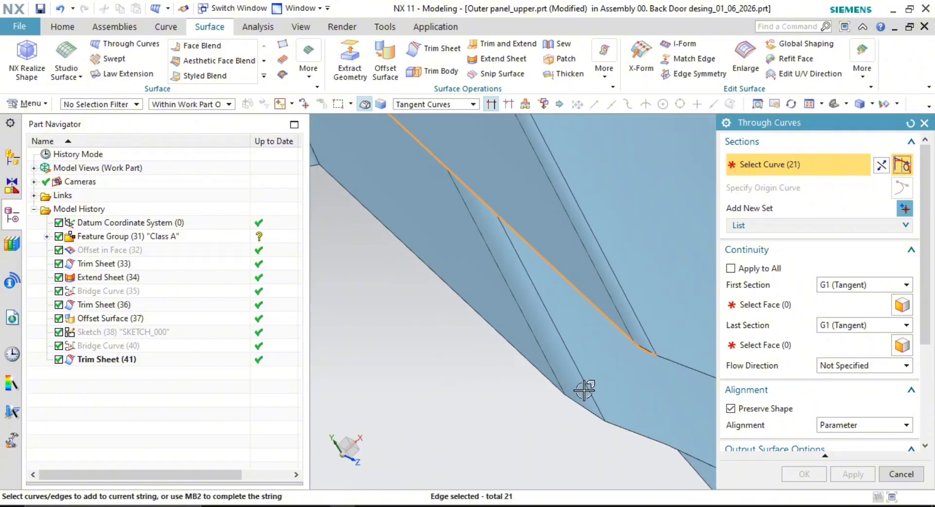
scroll(615, 376, down, 3)
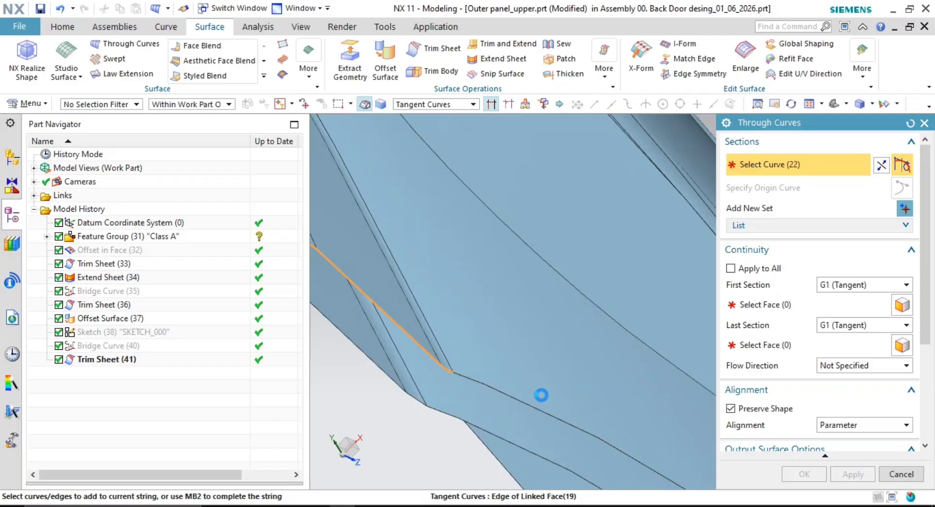
scroll(542, 395, down, 6)
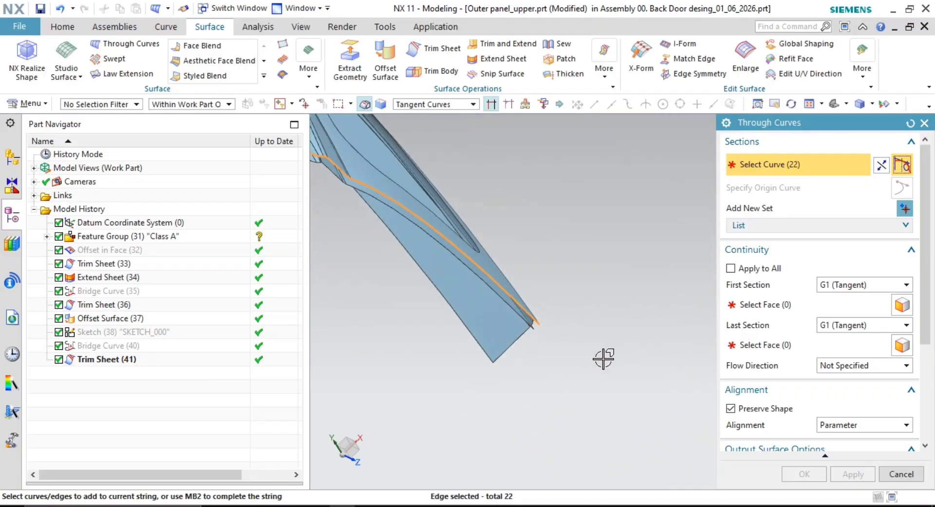
middle_click(528, 317)
Begin the second section on the offset surface's matching outer edge and extend it across the narrow step
scroll(516, 313, down, 6)
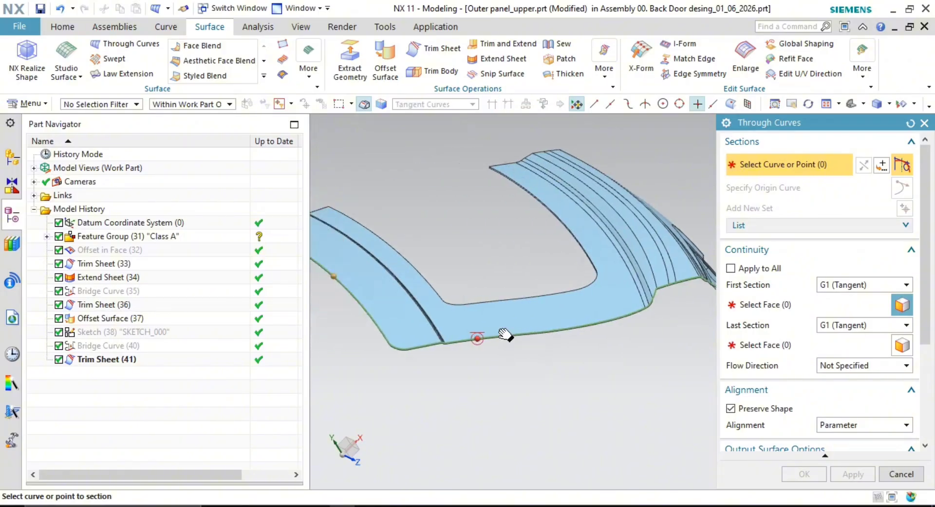
scroll(505, 335, up, 10)
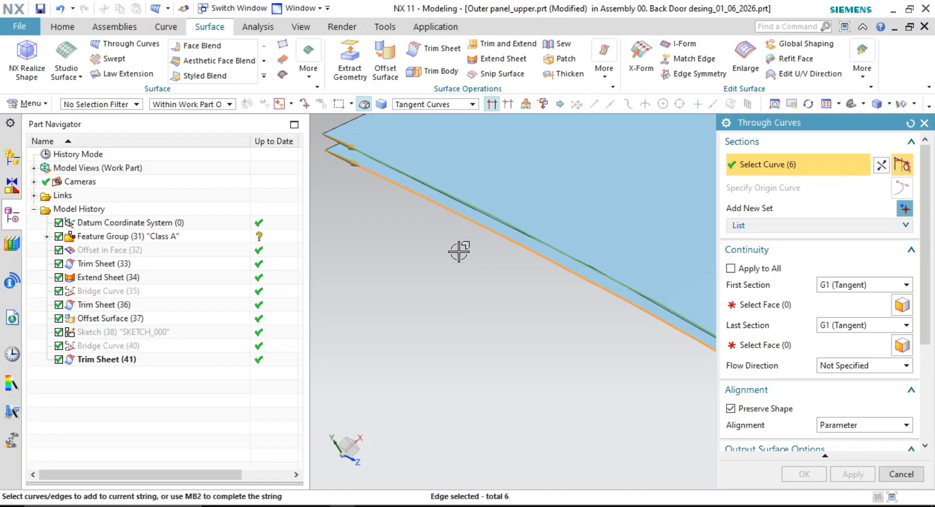
shift+middle_drag(634, 350, 405, 202)
shift+middle_drag(509, 282, 313, 203)
shift+middle_drag(450, 328, 385, 152)
shift+middle_drag(526, 302, 467, 263)
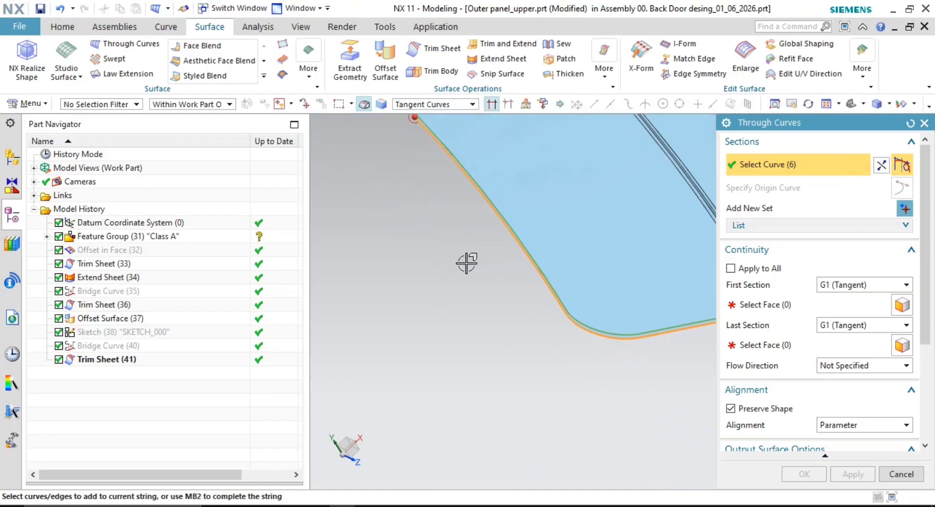
shift+middle_drag(598, 291, 367, 294)
scroll(549, 350, up, 7)
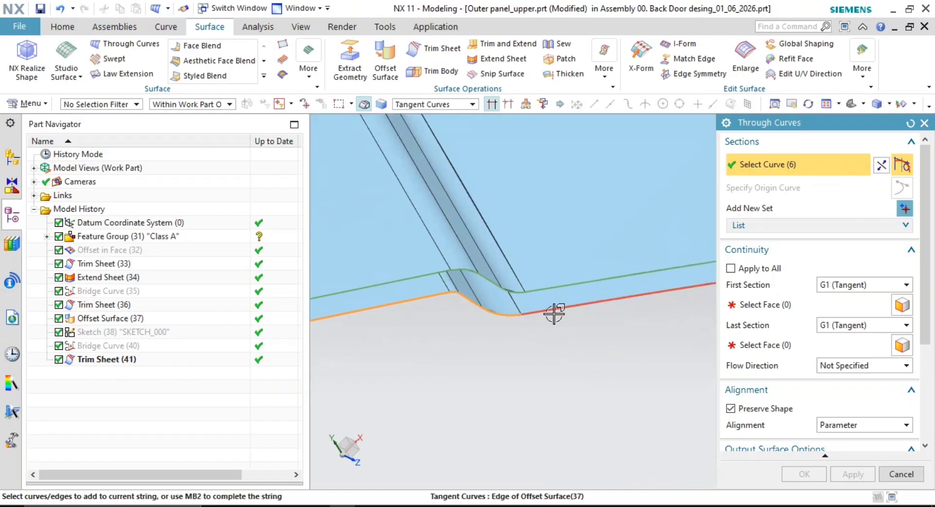
click(574, 336)
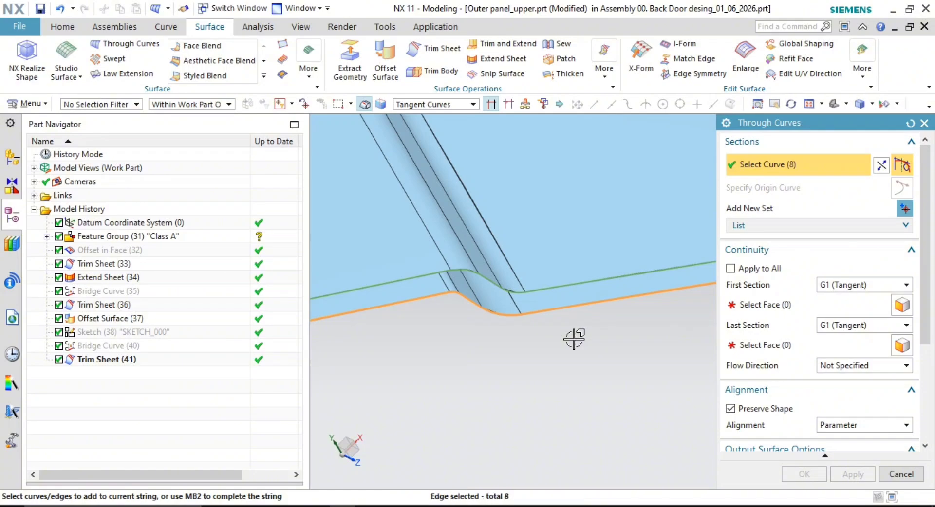
Extend the second section along the offset surface's long edge and around the curved corner beside the ridges
scroll(575, 336, down, 4)
shift+middle_drag(648, 314, 294, 323)
shift+middle_drag(531, 319, 292, 378)
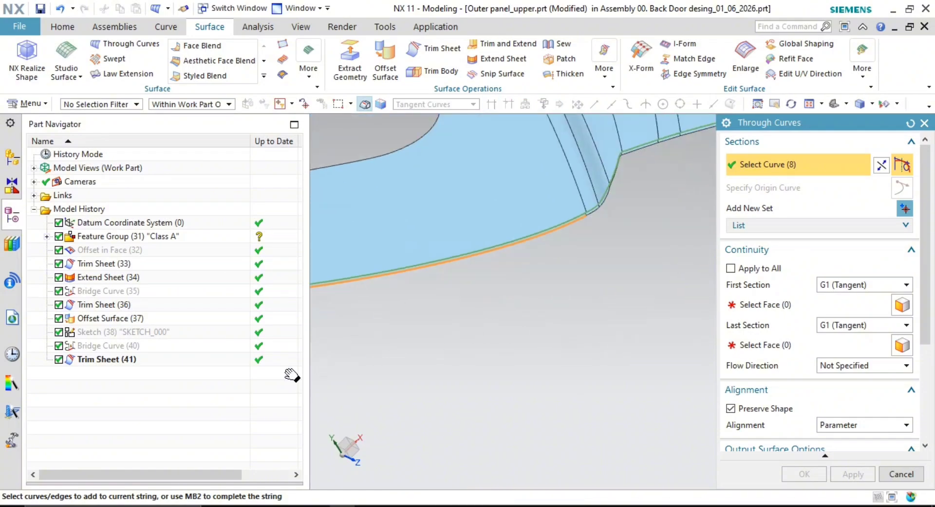
shift+middle_drag(524, 292, 453, 343)
scroll(466, 256, up, 3)
scroll(467, 256, up, 4)
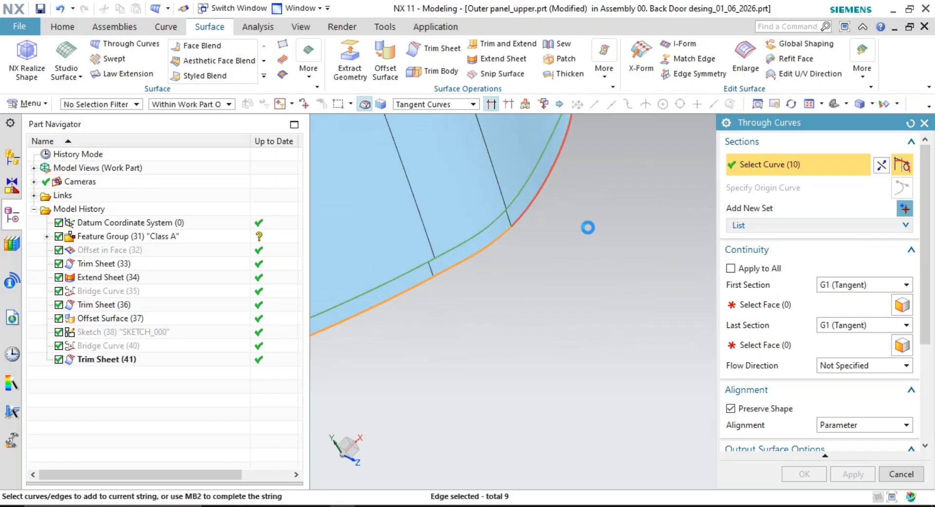
scroll(571, 225, down, 2)
shift+middle_drag(570, 233, 526, 312)
scroll(528, 251, up, 4)
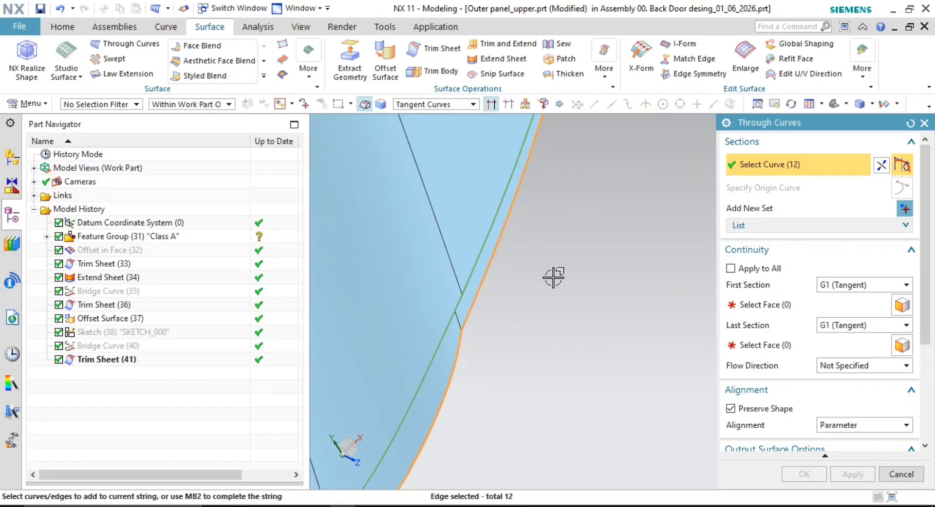
shift+middle_drag(580, 151, 453, 425)
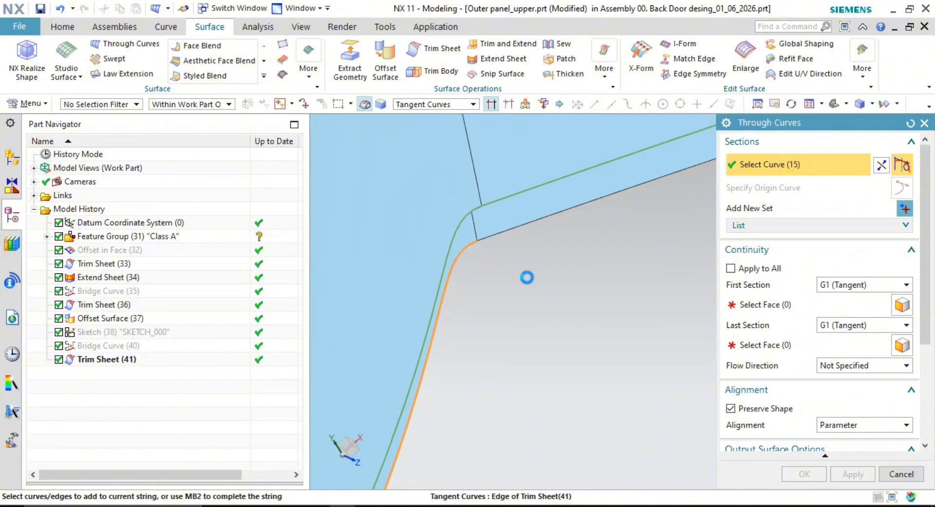
Add the offset surface's straight edge and the first short edge of the next bend to the second section
scroll(563, 296, down, 4)
shift+middle_drag(599, 270, 390, 279)
scroll(574, 246, down, 5)
scroll(522, 286, up, 4)
scroll(594, 180, up, 1)
shift+middle_drag(594, 181, 580, 271)
scroll(528, 228, up, 4)
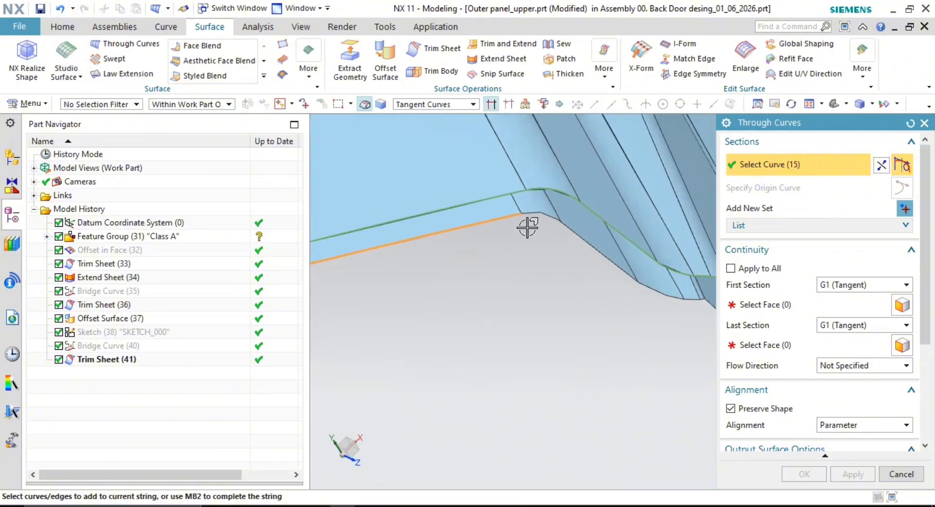
click(556, 212)
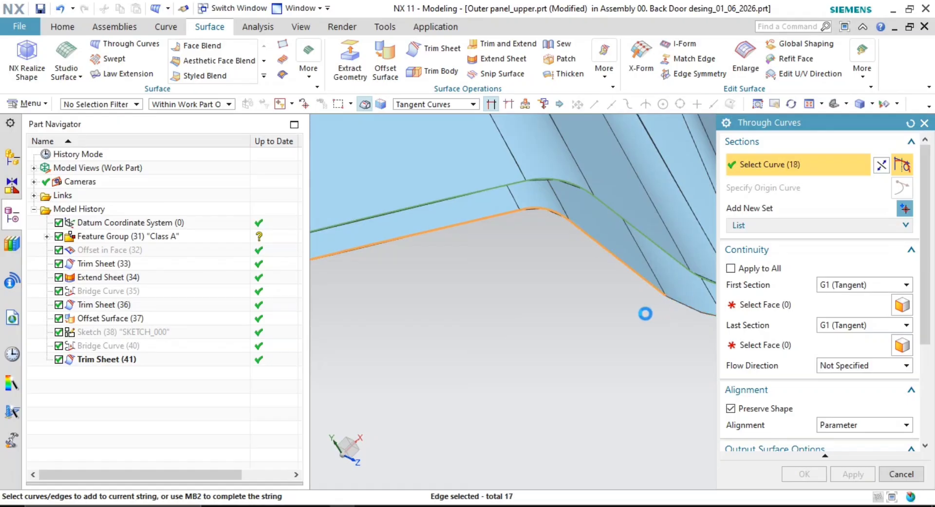
Add the short offset edges through the bend and the adjoining diagonal edge to the second section
middle_drag(653, 305, 461, 294)
click(499, 300)
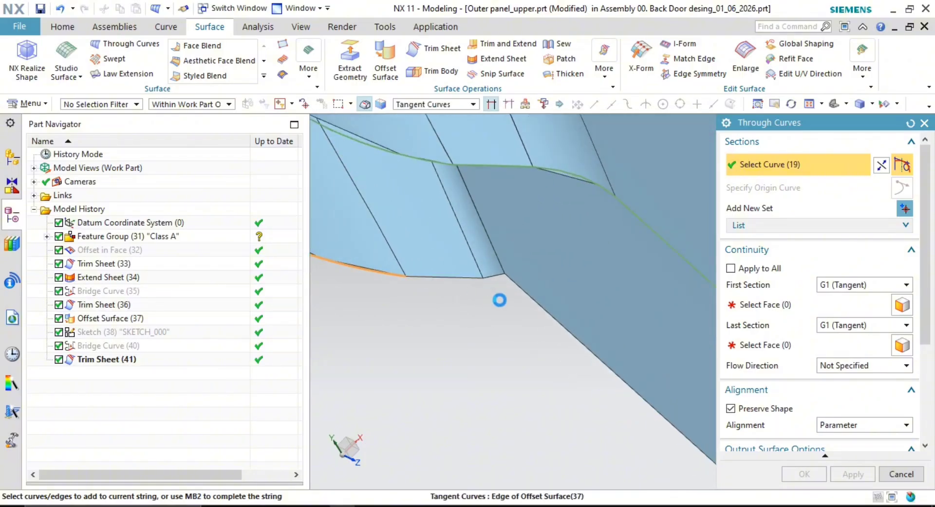
click(496, 277)
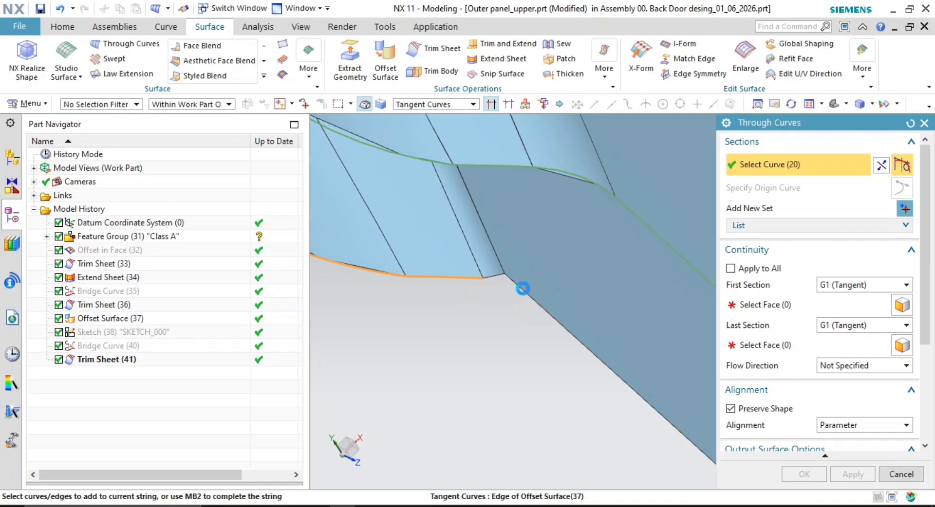
click(522, 289)
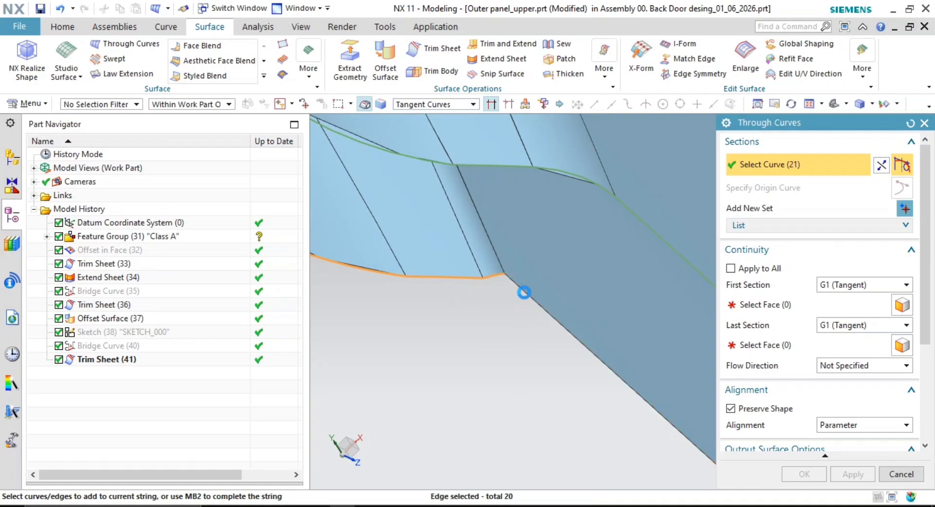
Add the offset surface's remaining lower bend and side edges, completing the second section
scroll(526, 294, down, 4)
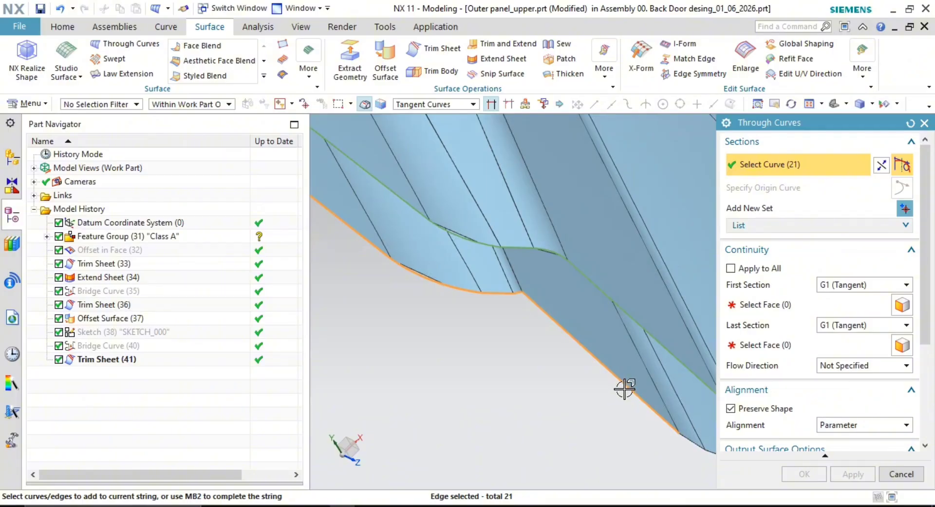
scroll(625, 389, down, 3)
shift+middle_drag(631, 386, 514, 303)
scroll(512, 303, up, 5)
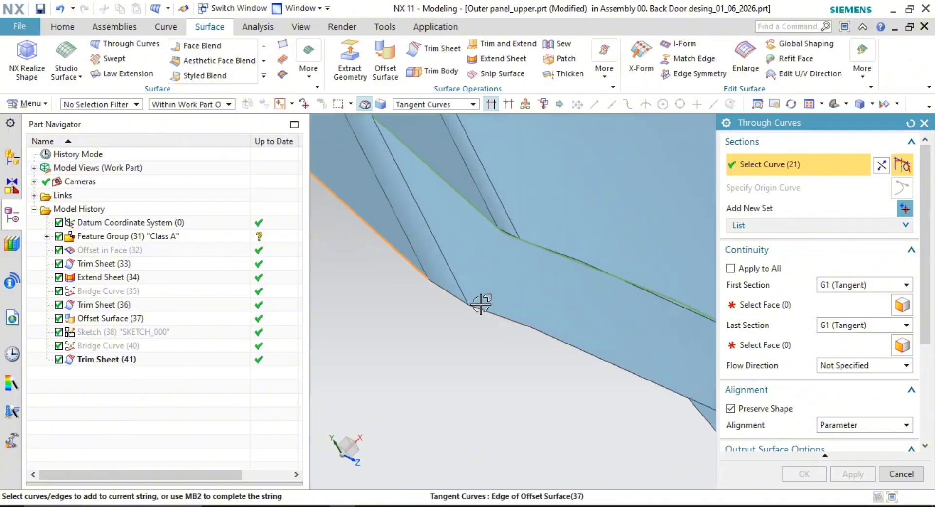
click(456, 294)
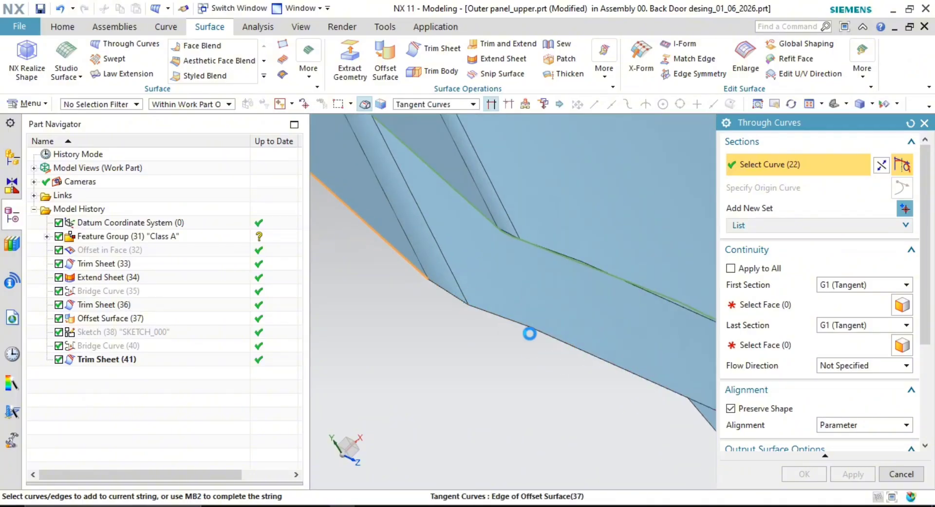
click(530, 334)
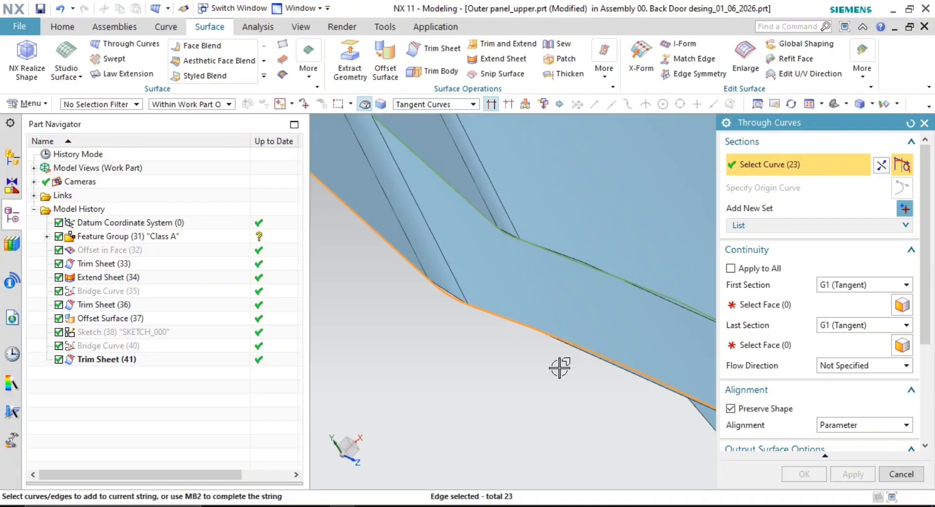
middle_drag(559, 367, 637, 319)
middle_click(619, 270)
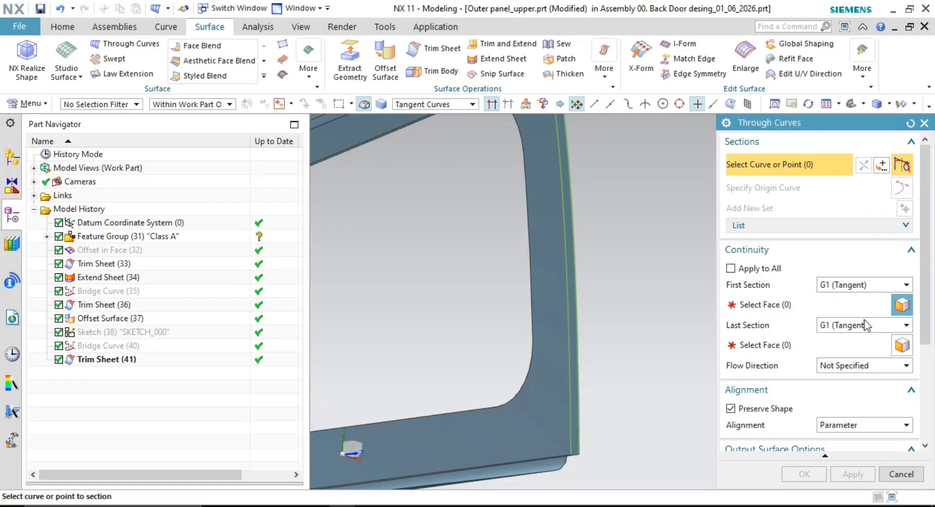
Choose the whole Class A body as the first section's G1 (Tangent) constraint, using the Body Faces rule
click(758, 304)
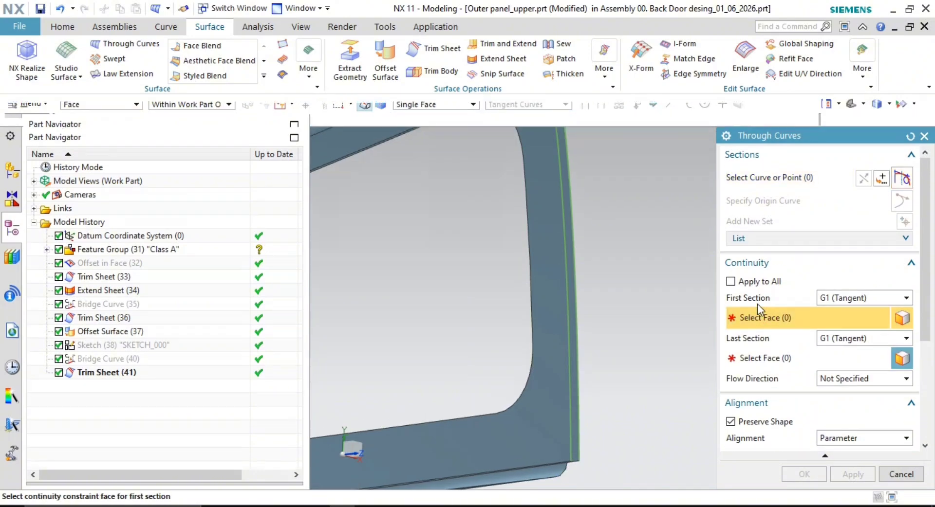
middle_drag(585, 292, 500, 275)
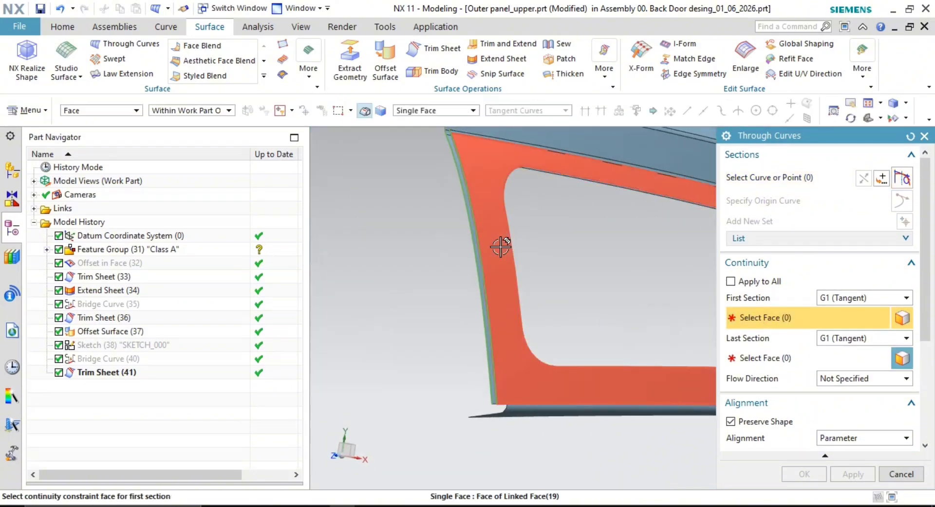
click(428, 111)
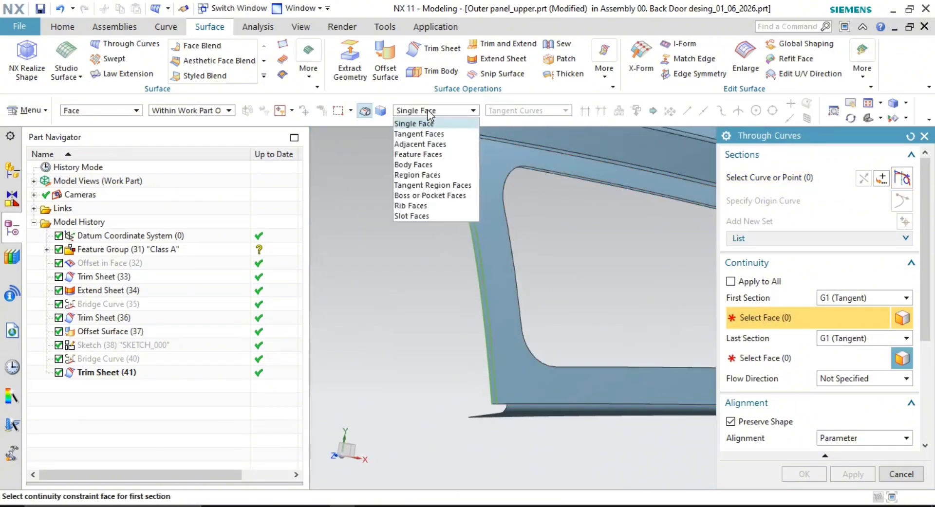
click(423, 164)
click(493, 189)
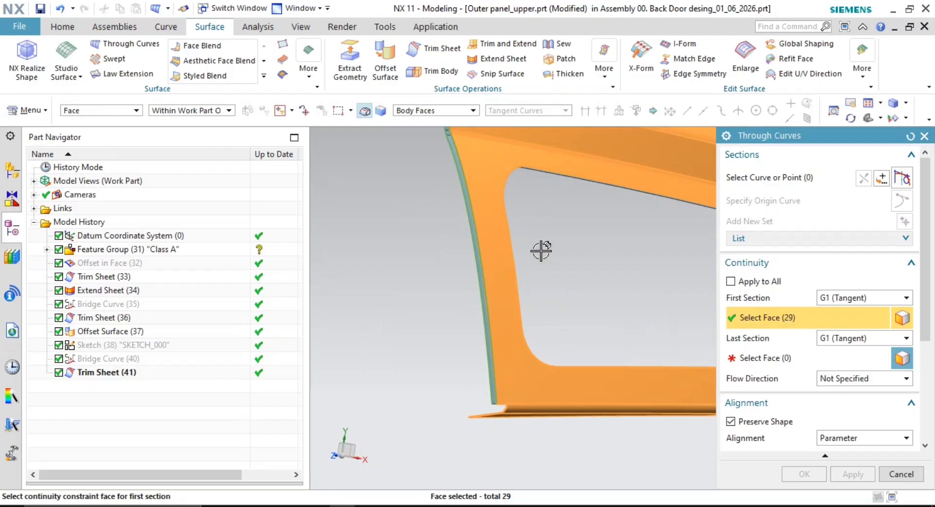
Choose the whole offset surface body as the last section's G1 (Tangent) constraint
scroll(575, 271, down, 2)
shift+middle_drag(580, 312, 575, 439)
scroll(573, 433, down, 3)
shift+middle_drag(470, 381, 578, 410)
middle_click(620, 396)
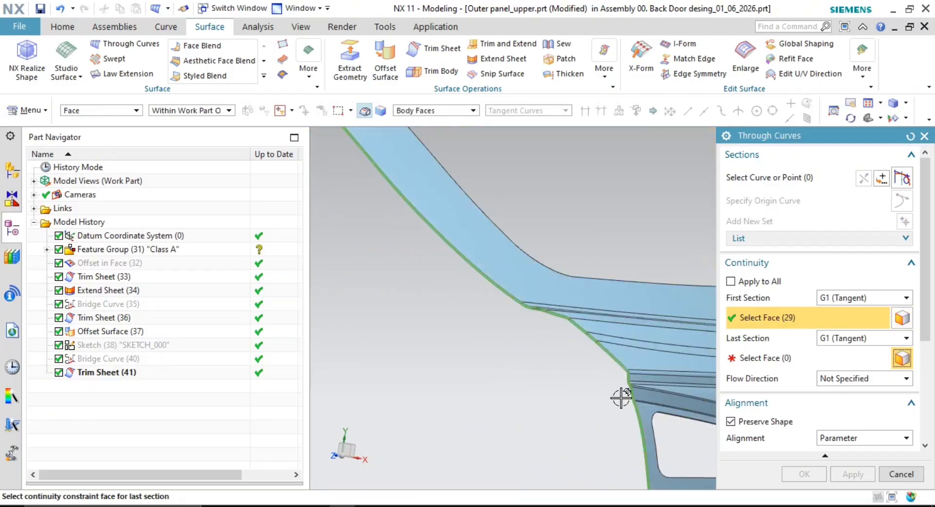
middle_drag(653, 345, 697, 336)
shift+middle_drag(697, 336, 453, 414)
click(494, 279)
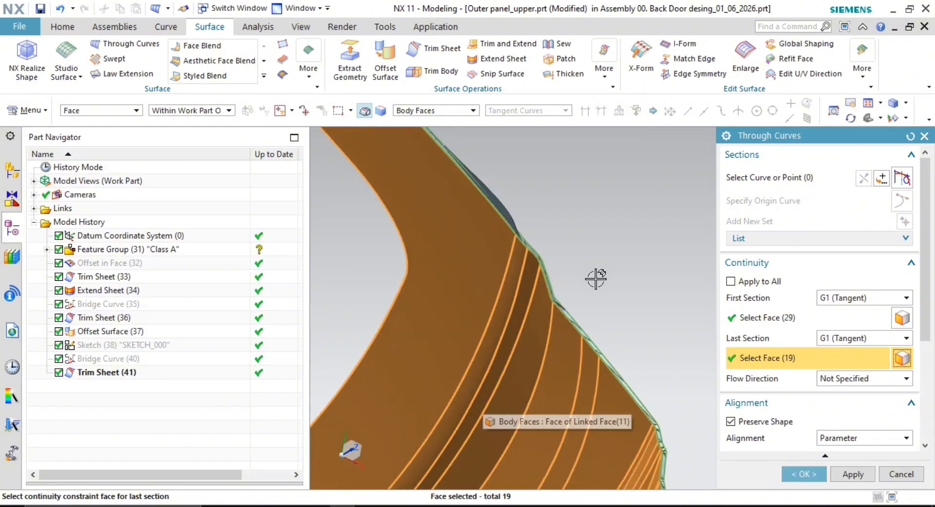
Inspect the Through Curves preview along the bends, diagonal edge and lower corner, and cancel the command
scroll(604, 348, up, 5)
middle_drag(593, 365, 637, 345)
scroll(633, 269, up, 8)
scroll(618, 308, up, 3)
scroll(615, 297, down, 2)
scroll(636, 346, up, 8)
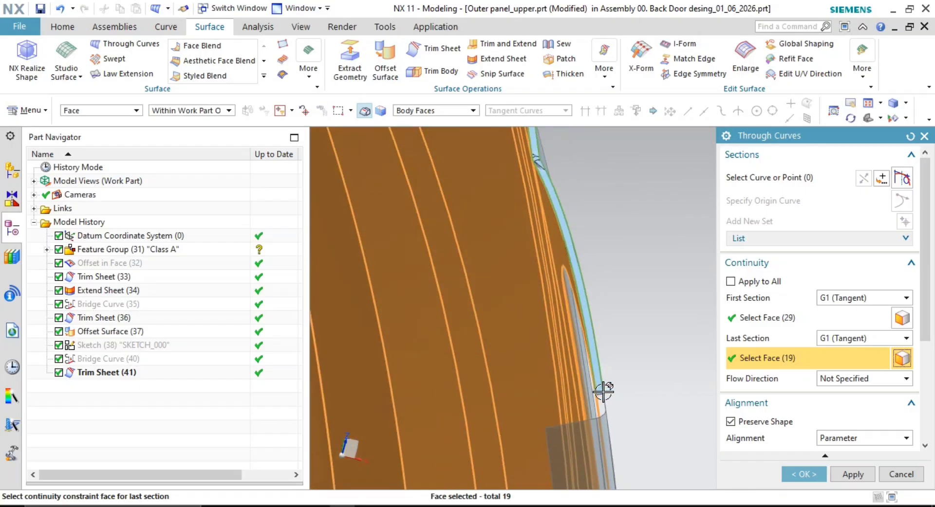
middle_drag(595, 392, 570, 319)
scroll(420, 351, down, 6)
scroll(420, 352, up, 10)
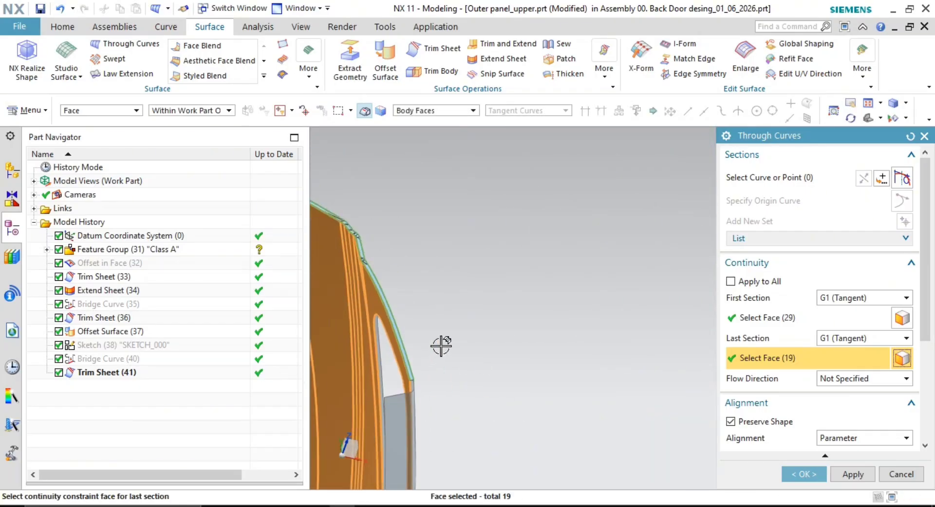
scroll(559, 445, down, 6)
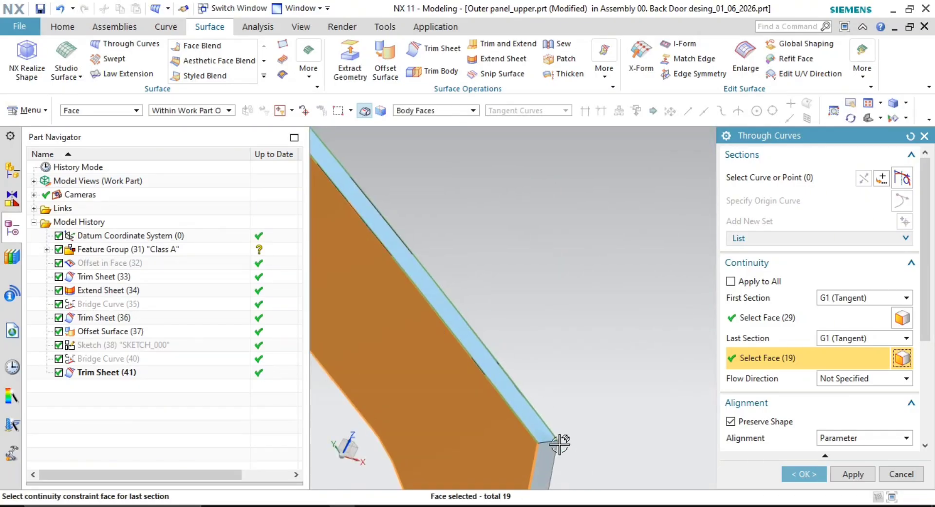
shift+middle_drag(555, 312, 622, 430)
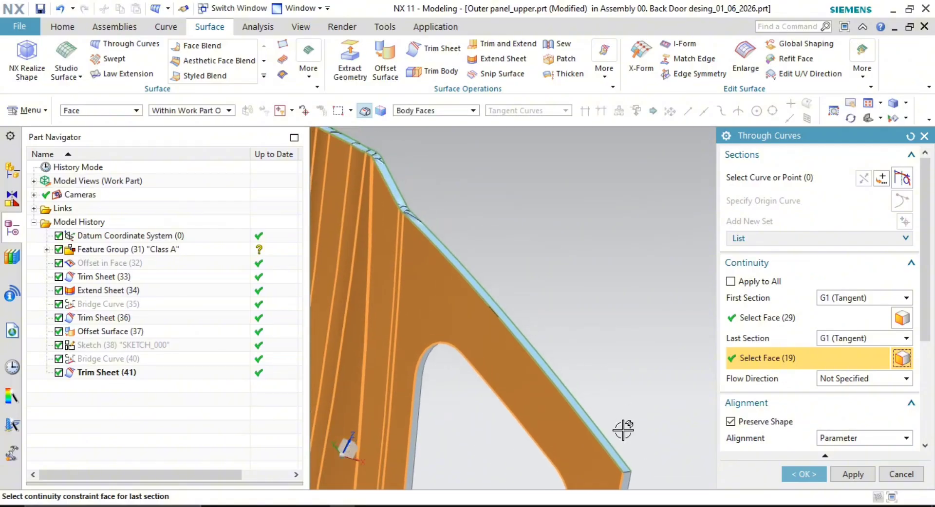
key(Escape)
Try Through Curves with the Single Curve rule, using the outer diagonal edge and the offset surface's parallel edge as sections
scroll(586, 319, up, 2)
shift+middle_drag(586, 318, 693, 319)
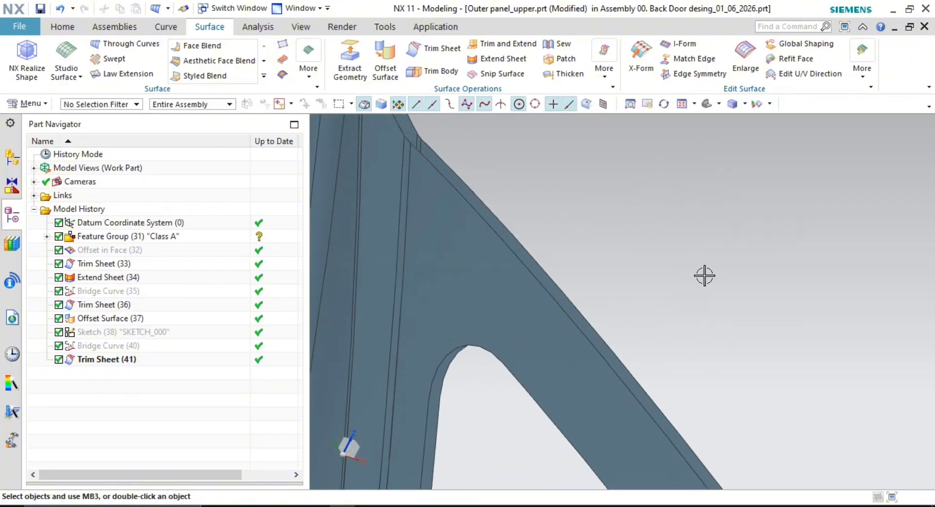
click(111, 43)
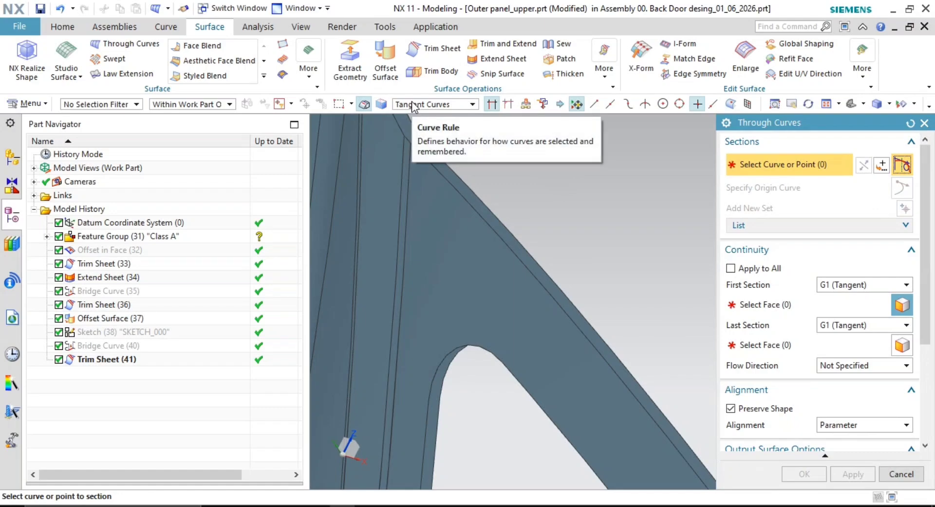
click(413, 108)
click(431, 117)
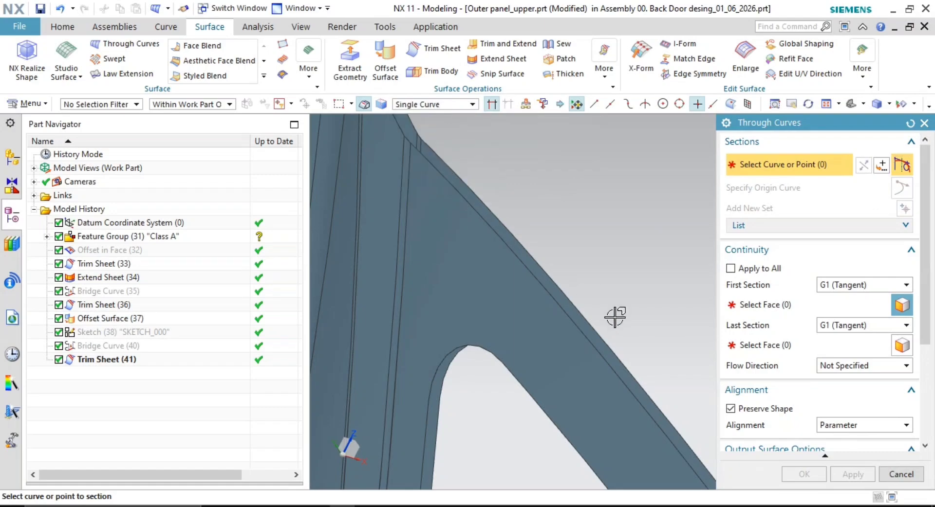
shift+middle_drag(614, 318, 571, 246)
click(574, 286)
shift+middle_drag(625, 328, 592, 270)
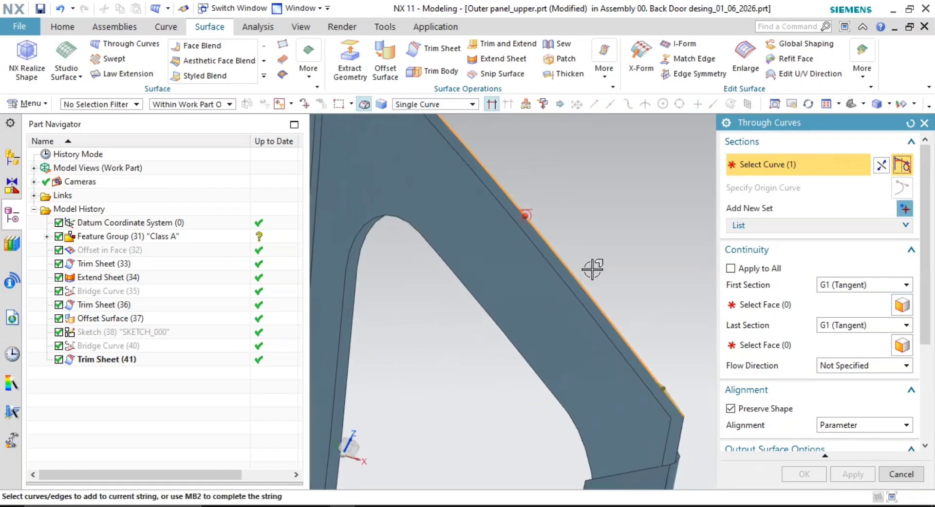
middle_click(592, 269)
click(642, 382)
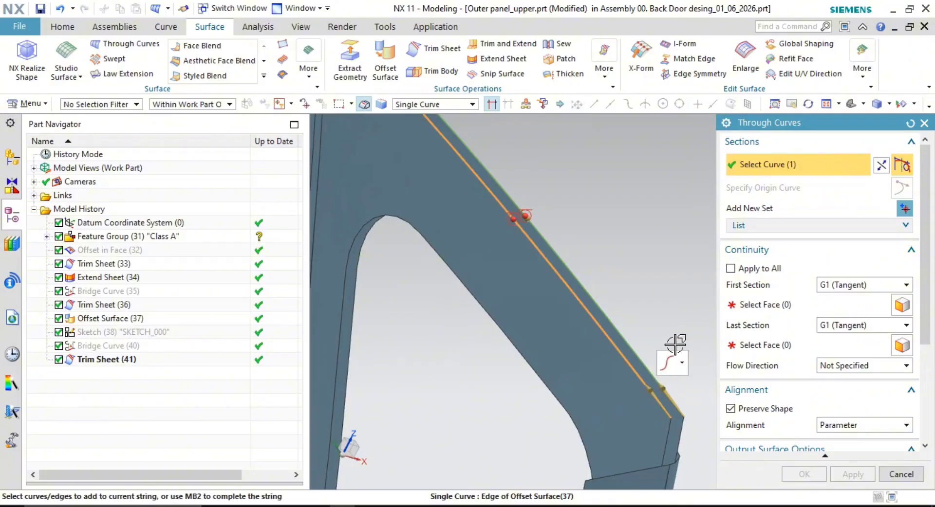
middle_click(670, 304)
Assign the outer panel face and the adjoining offset face as G1 (Tangent) constraints, and check the surface preview at the corner
click(902, 305)
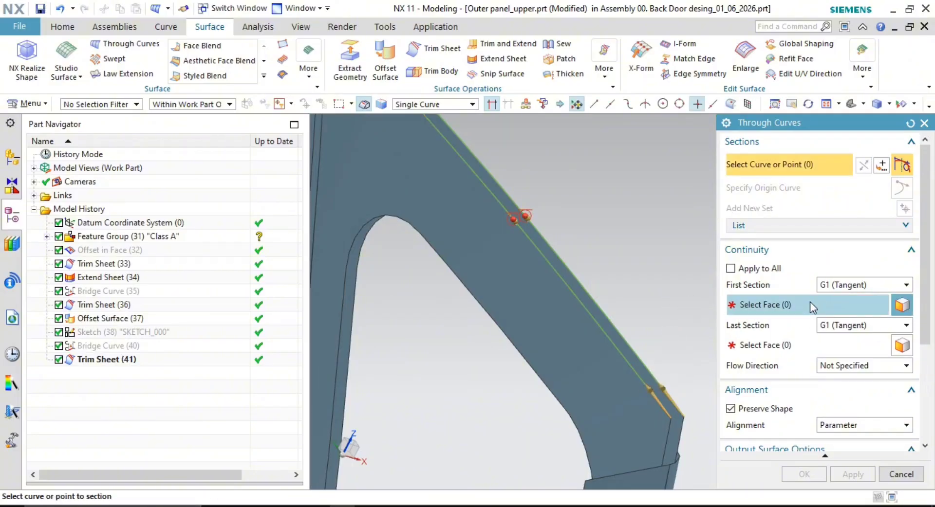
scroll(610, 378, up, 5)
click(627, 355)
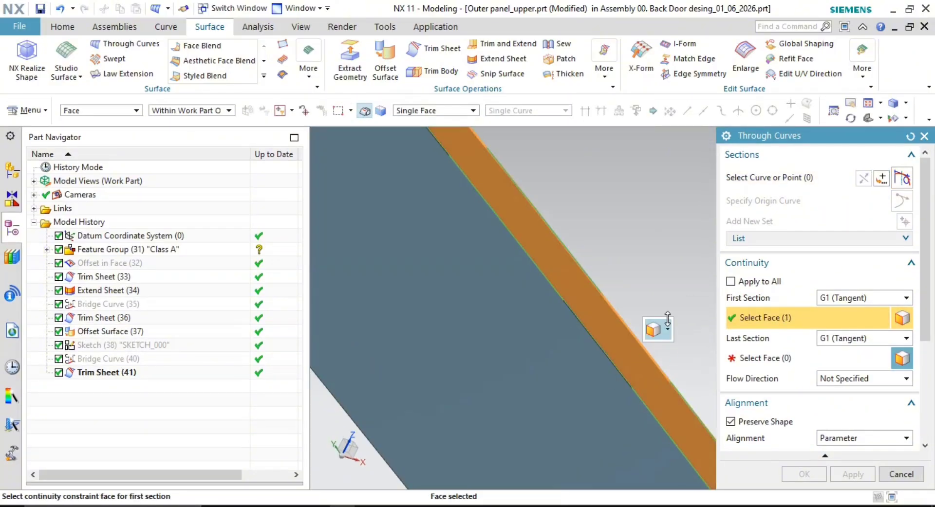
middle_click(645, 242)
click(569, 371)
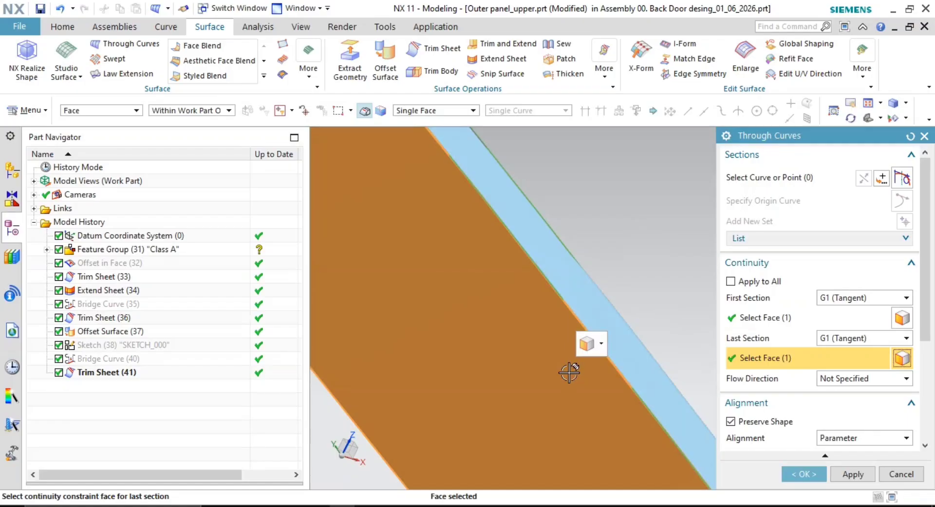
middle_drag(564, 371, 517, 328)
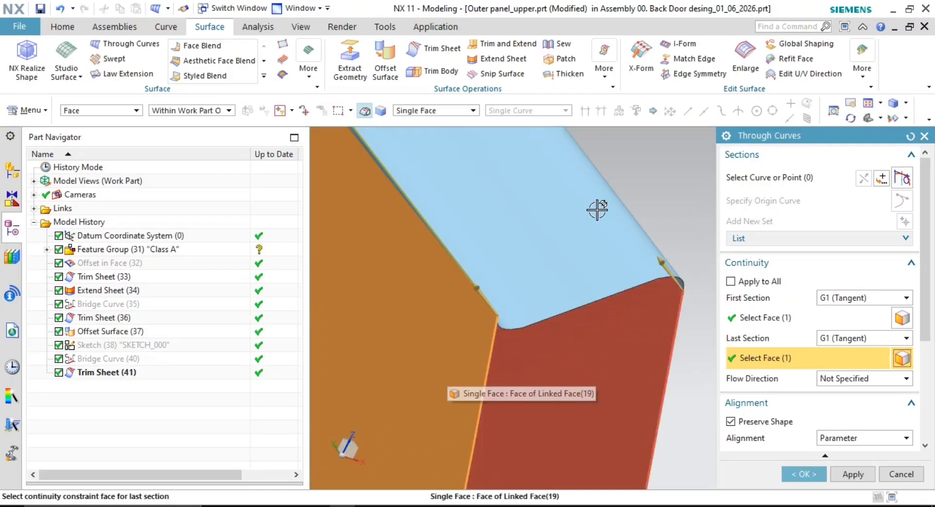
middle_drag(597, 209, 595, 361)
middle_click(619, 263)
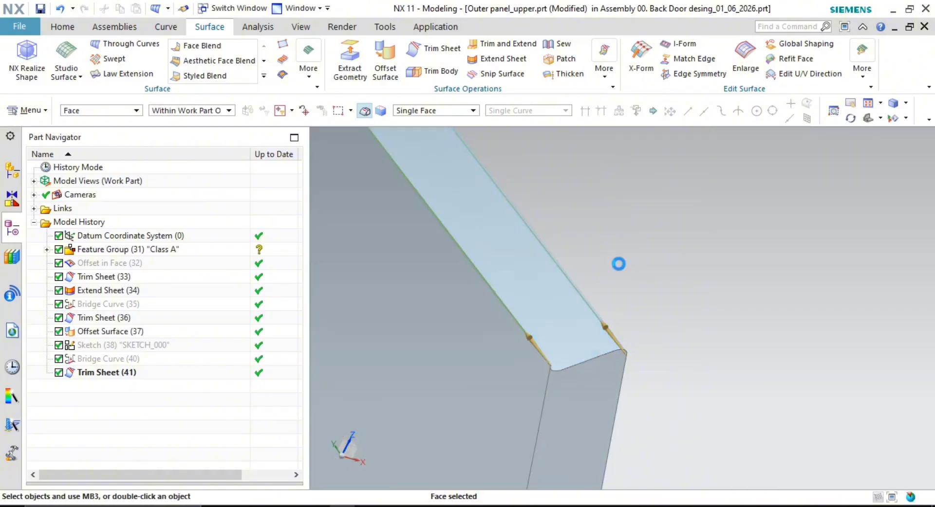
Set up a G1 (Tangent) bridge curve from the offset surface's side edge to the extended sheet's side edge at the corner
click(167, 28)
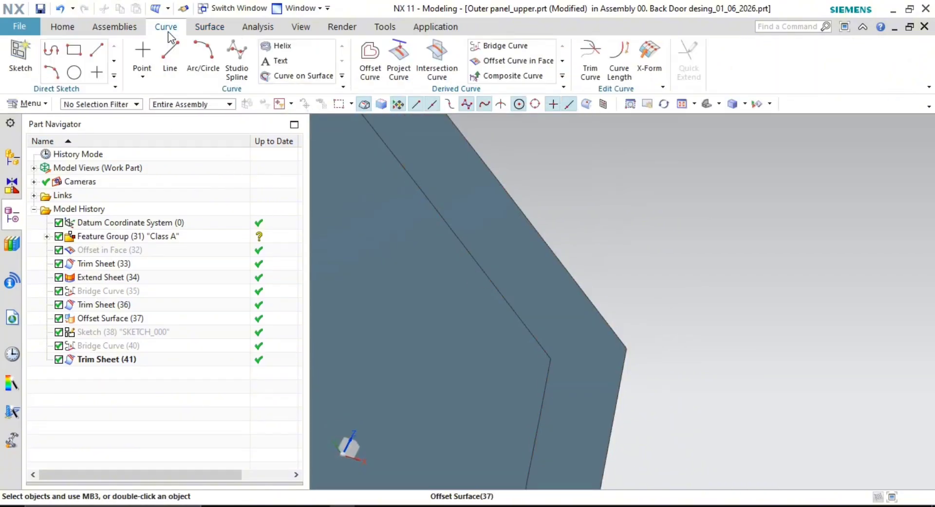
click(490, 40)
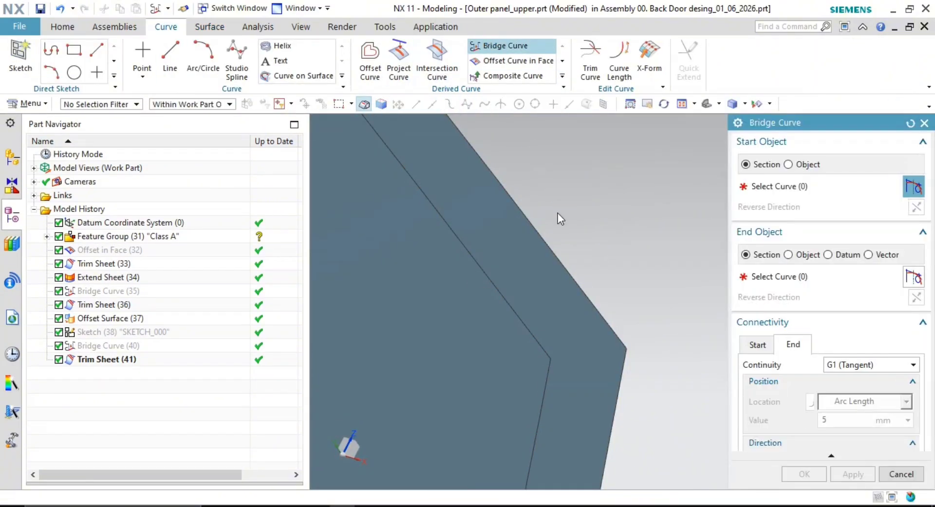
click(563, 379)
middle_click(622, 381)
click(626, 370)
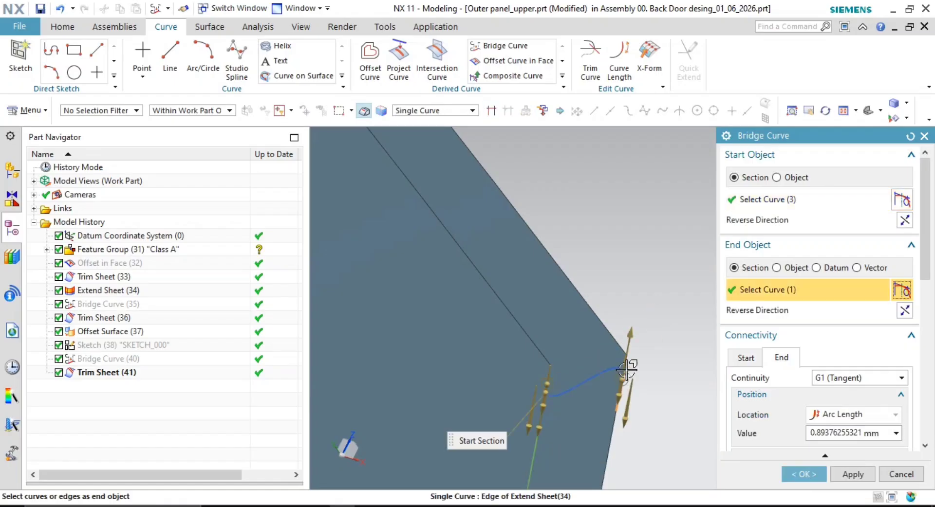
Shift the bridge curve's ends toward the corner and set its start location to 0 mm arc length
click(547, 397)
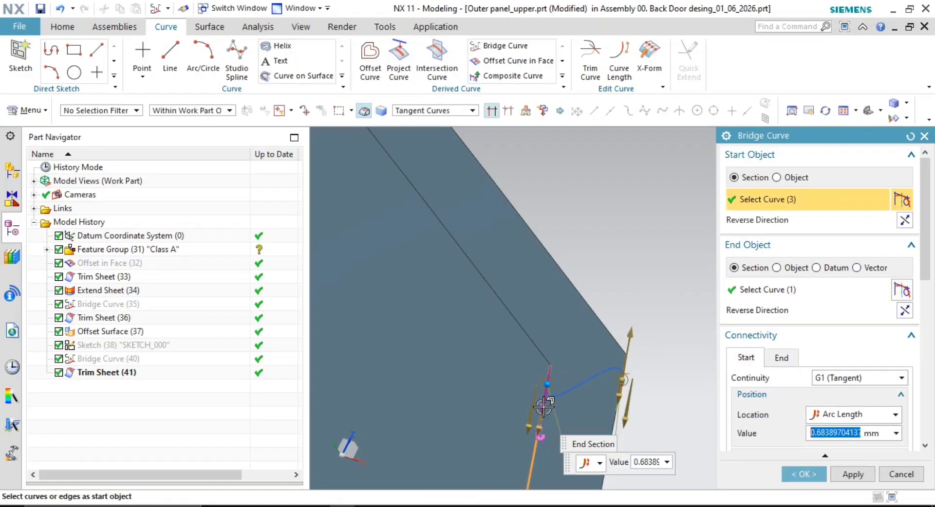
double_click(544, 408)
click(619, 394)
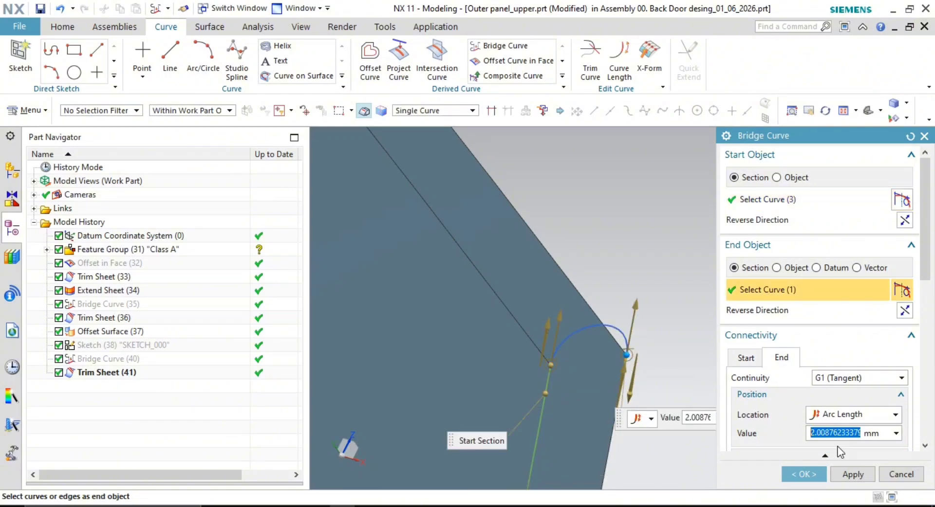
click(745, 359)
click(840, 433)
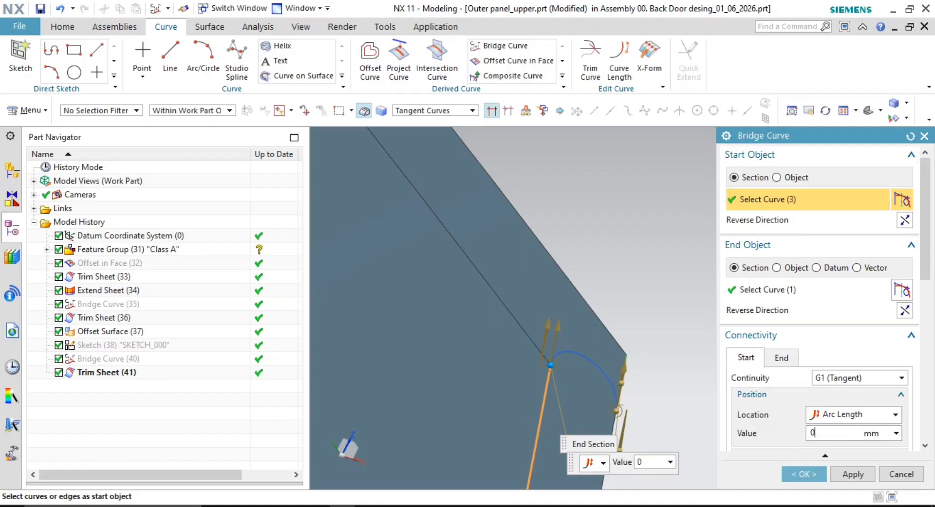
key(Return)
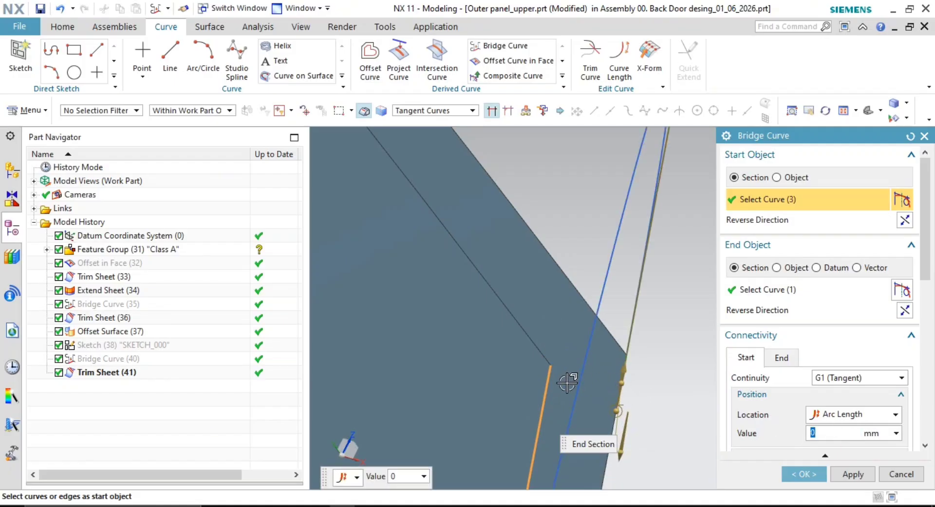
Reverse the direction of the bridge curve's end section and of its start section
click(905, 311)
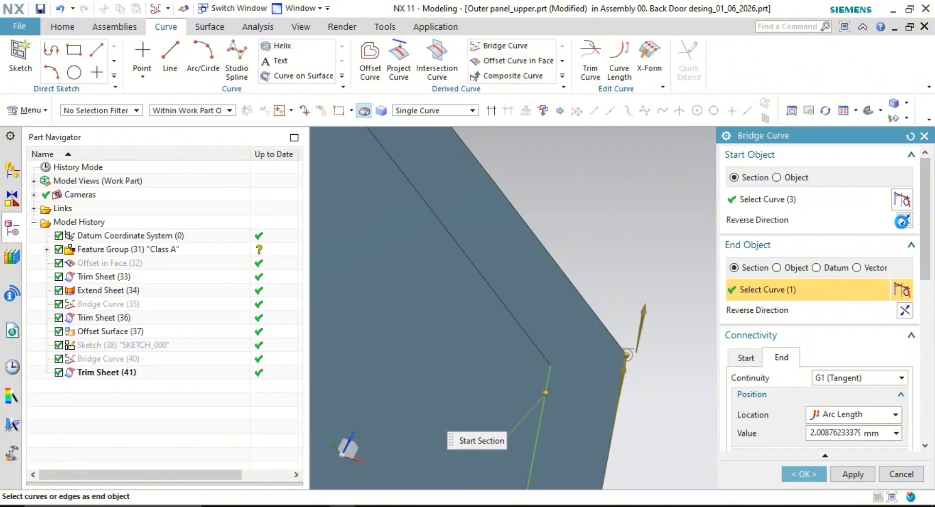
click(904, 221)
scroll(598, 330, up, 1)
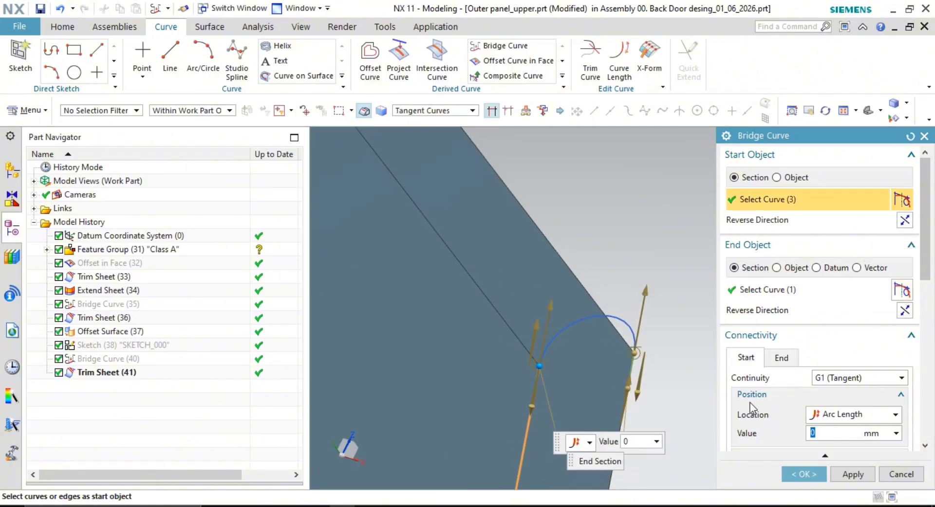
Set the bridge curve's end location to 0 mm arc length, reverse its end direction and create the curve
click(782, 358)
click(845, 433)
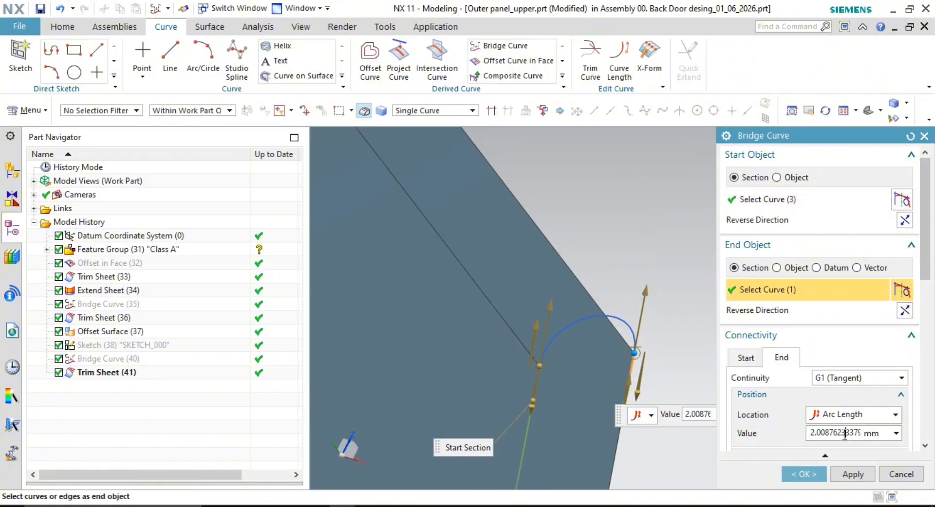
text(0)
key(Return)
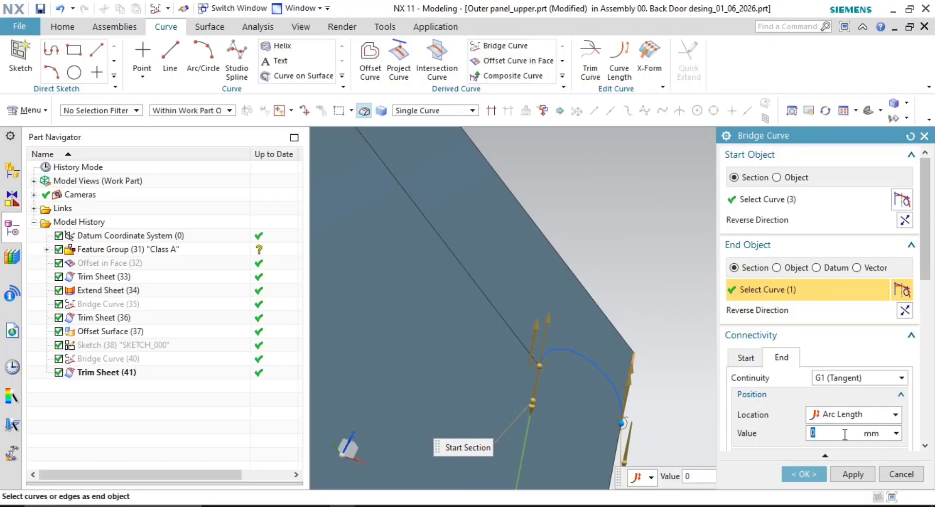
click(629, 370)
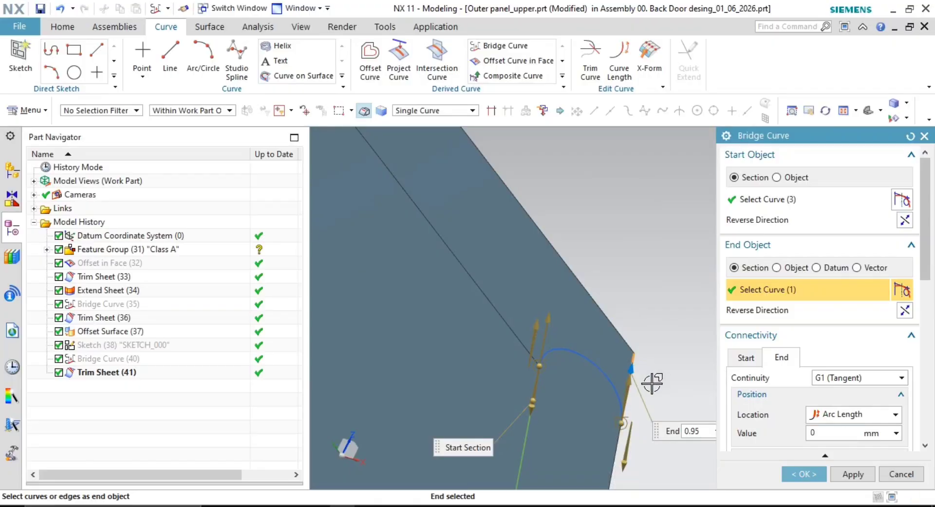
click(905, 311)
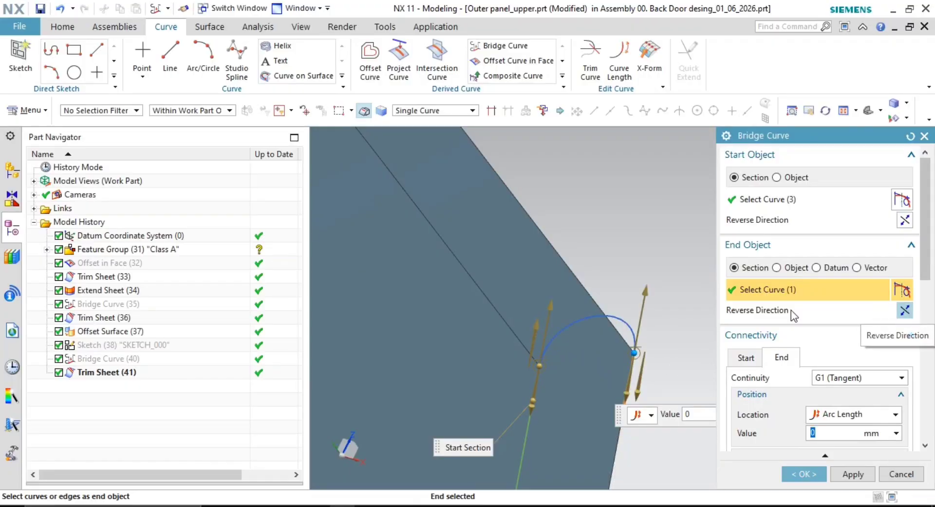
click(755, 364)
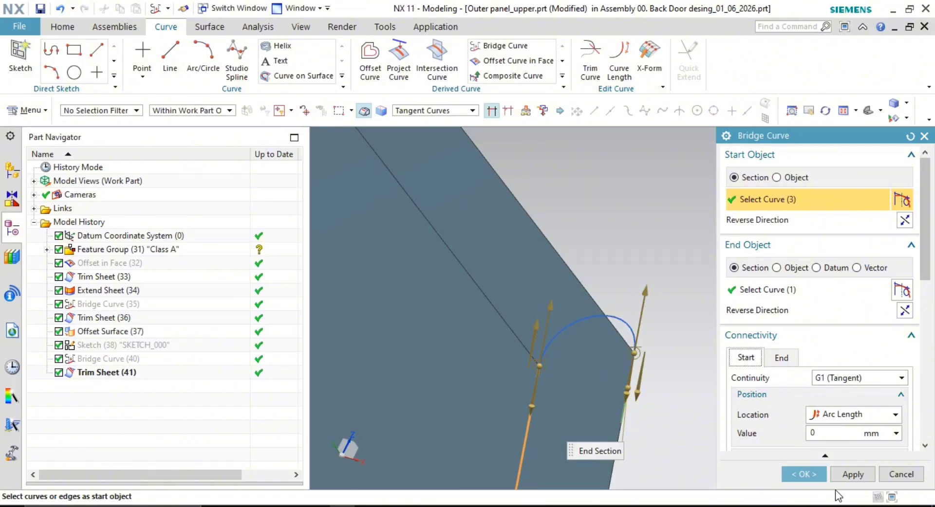
click(804, 474)
Start a Swept surface using the long outer edges of the Class A and offset surfaces beside the bridge curve as two separate sections
scroll(714, 326, down, 3)
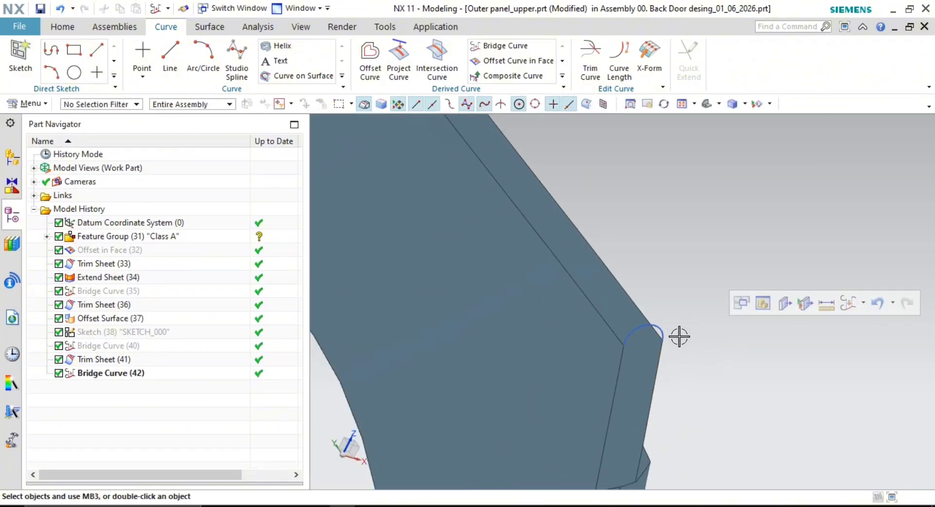
scroll(677, 324, down, 3)
middle_drag(724, 371, 637, 378)
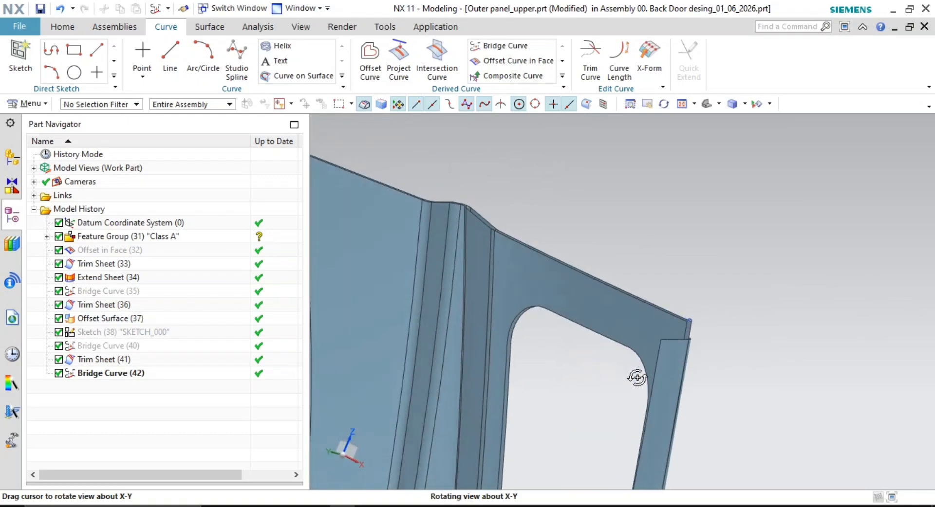
scroll(663, 317, up, 3)
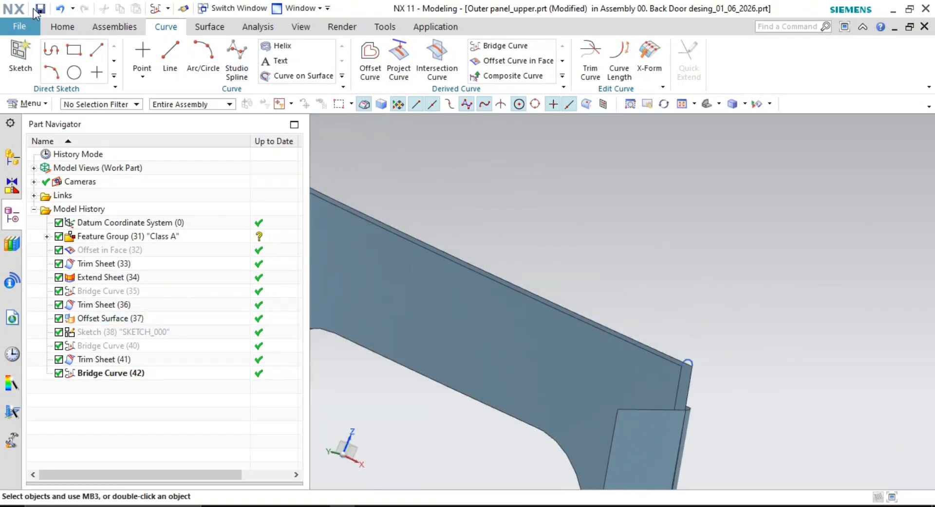
click(208, 28)
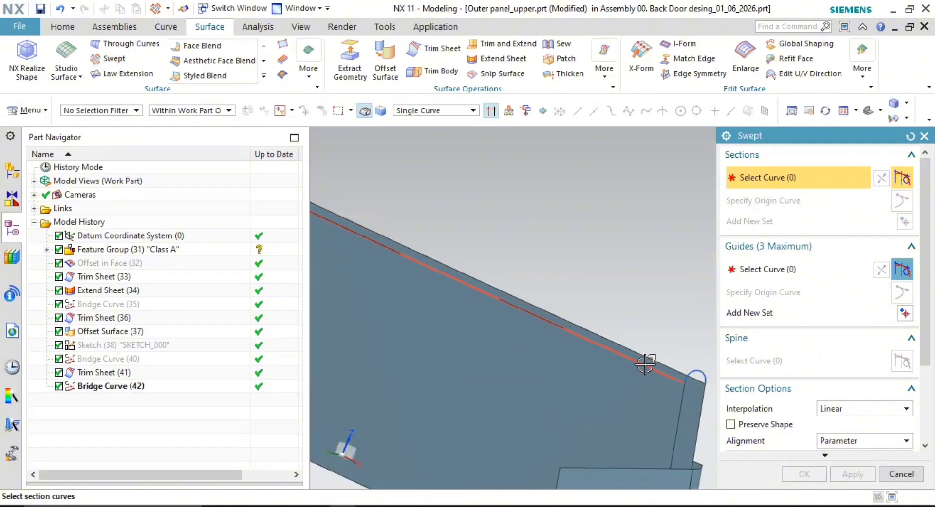
click(645, 365)
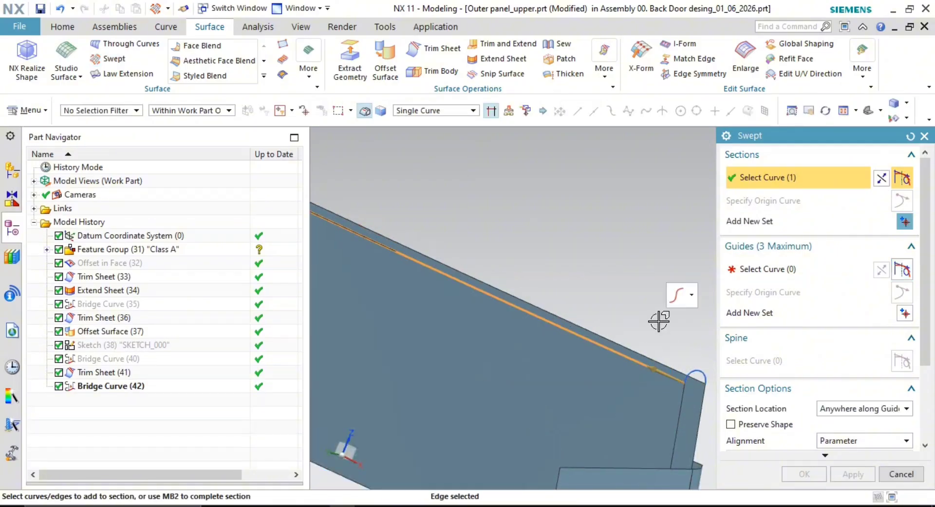
shift+middle_drag(639, 303, 569, 282)
middle_click(570, 283)
click(590, 340)
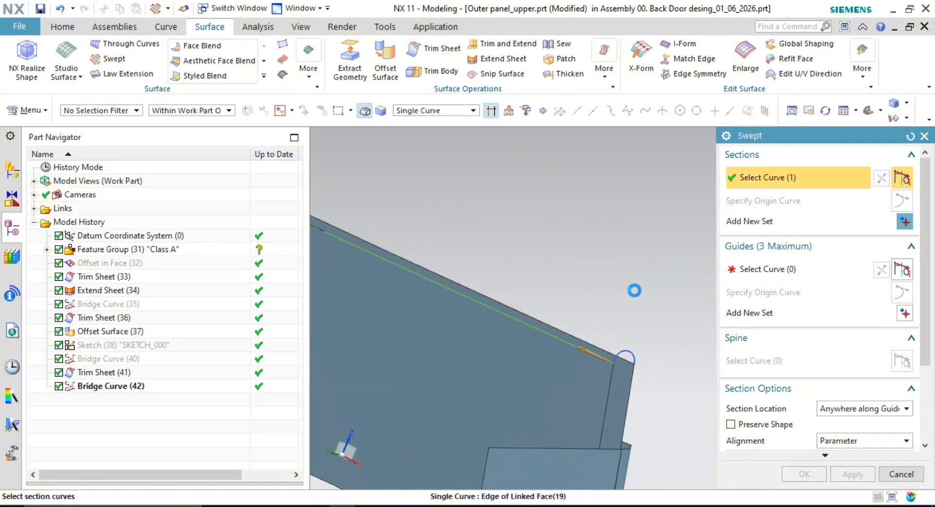
middle_click(635, 290)
scroll(634, 348, up, 3)
middle_click(635, 347)
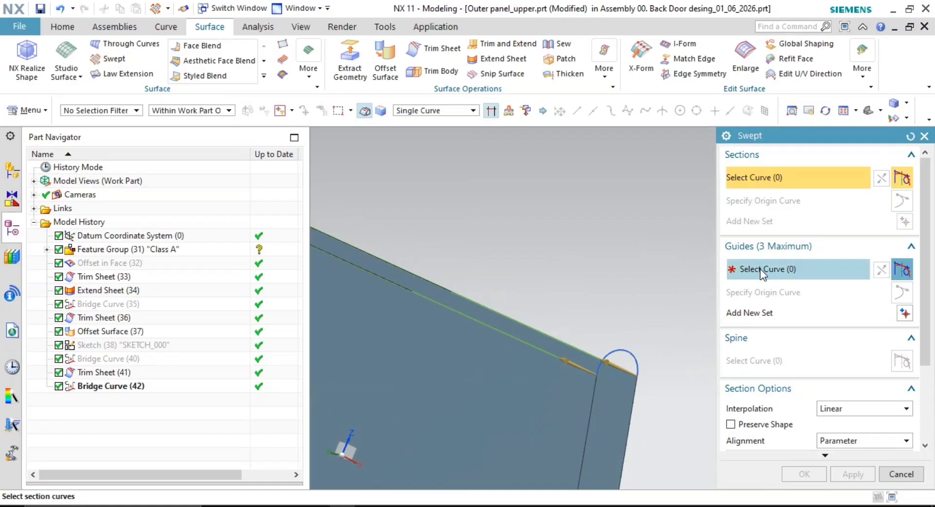
Use the corner bridge curve as the guide and create the swept surface between the two edges
click(621, 346)
scroll(589, 336, down, 4)
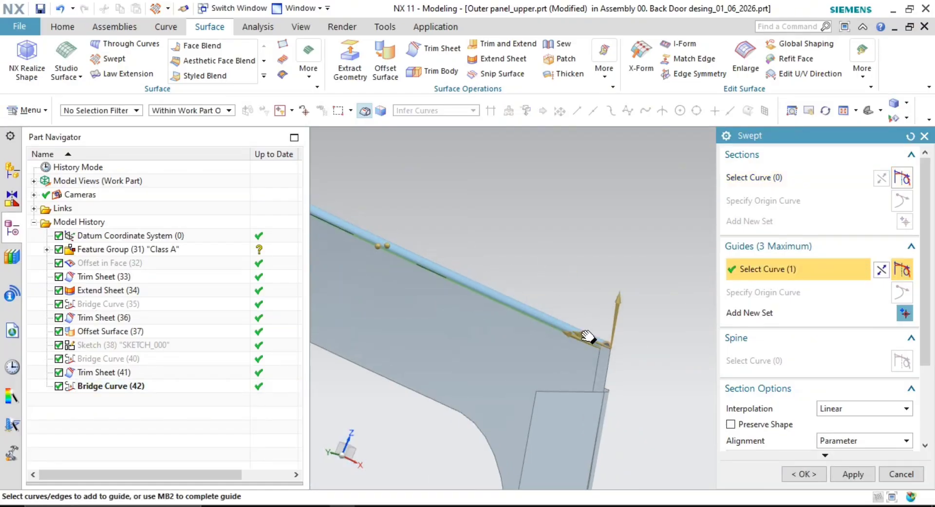
shift+middle_drag(588, 336, 679, 398)
shift+middle_drag(384, 252, 643, 261)
scroll(493, 192, up, 4)
shift+middle_drag(543, 233, 556, 292)
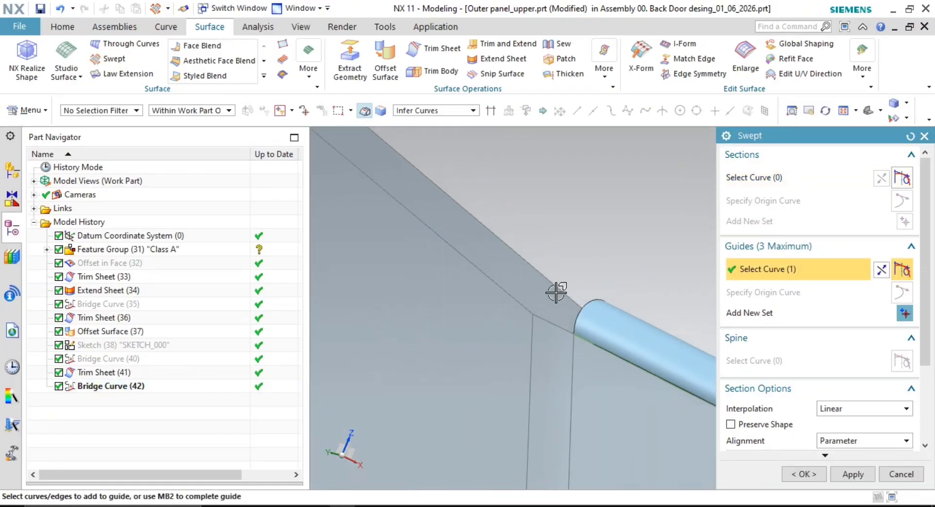
click(853, 473)
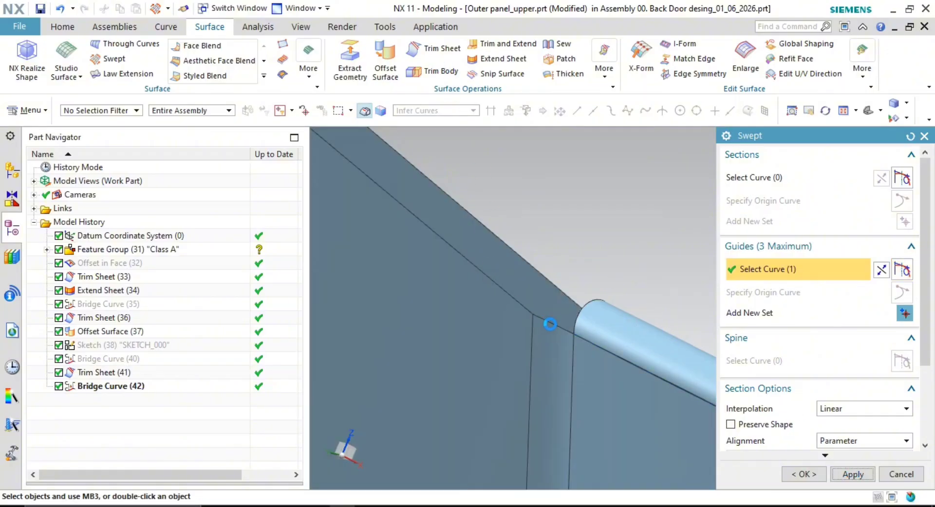
Pick the short edges that continue beyond the swept surface's far end as sections for another Swept surface
scroll(555, 324, up, 2)
shift+middle_drag(570, 314, 511, 269)
click(564, 295)
scroll(551, 322, down, 4)
shift+middle_drag(604, 385, 536, 246)
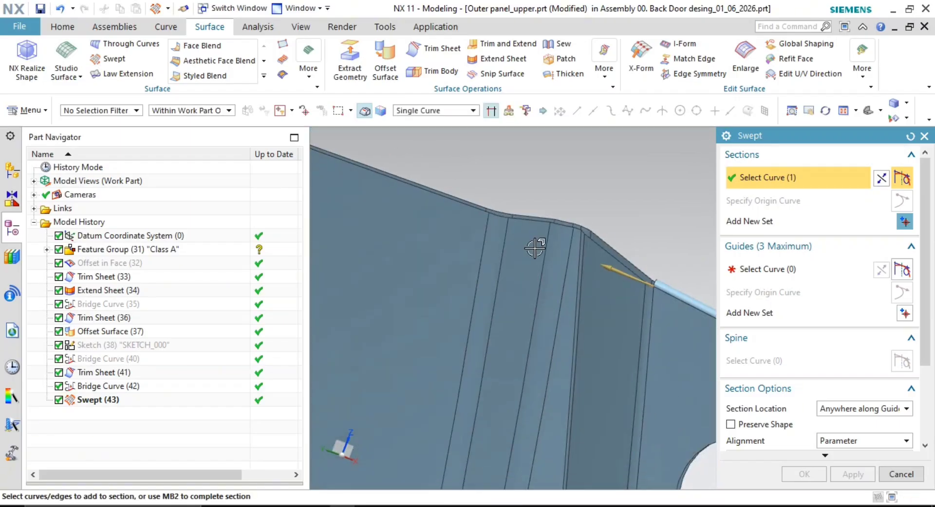
scroll(536, 246, down, 2)
scroll(621, 278, down, 4)
middle_drag(627, 286, 639, 308)
shift+middle_drag(665, 336, 505, 261)
scroll(450, 148, up, 3)
scroll(506, 261, up, 2)
scroll(549, 317, up, 1)
scroll(523, 354, up, 3)
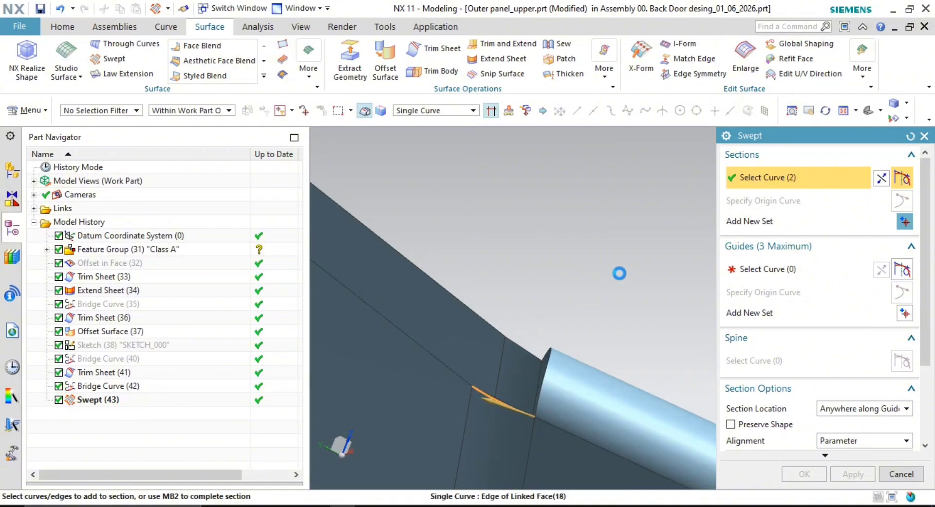
Try the swept surface's end edge as the guide for the short continuation, and cancel the command
click(759, 272)
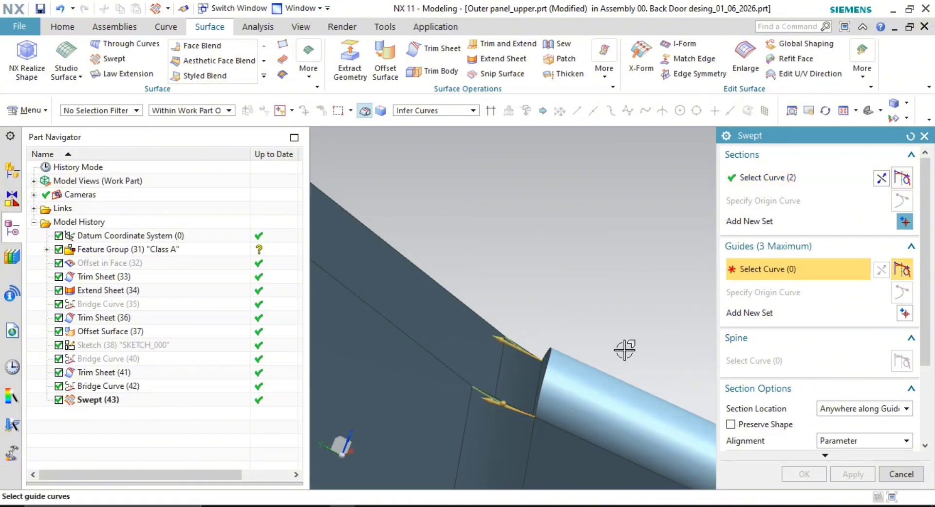
click(544, 368)
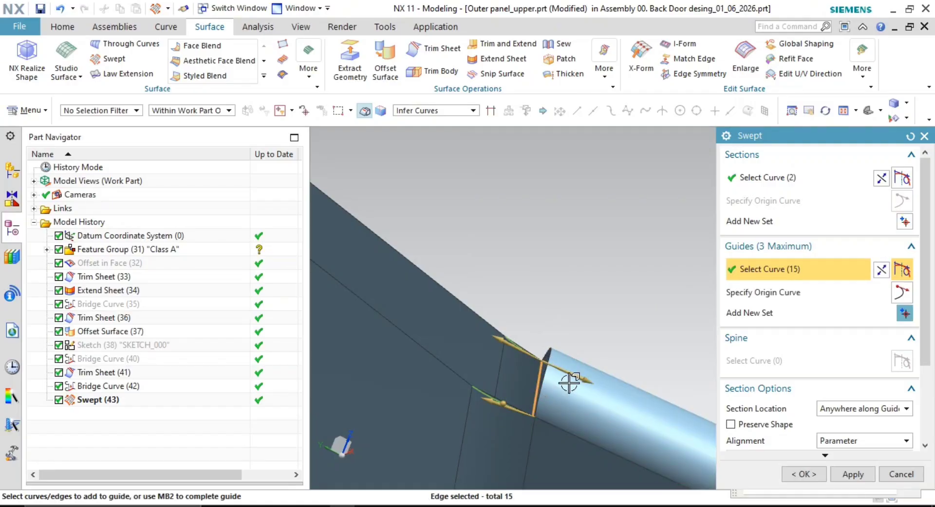
scroll(543, 377, down, 2)
scroll(538, 379, up, 5)
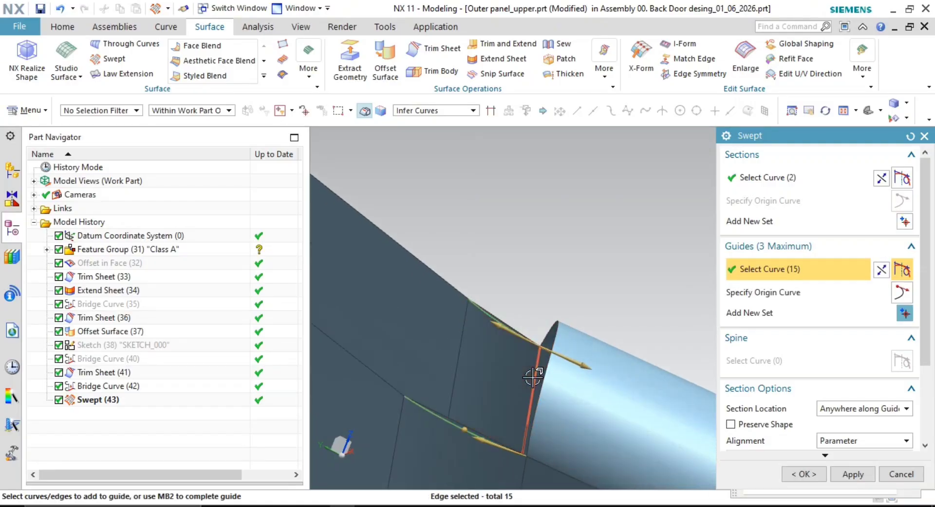
shift+click(533, 378)
click(555, 356)
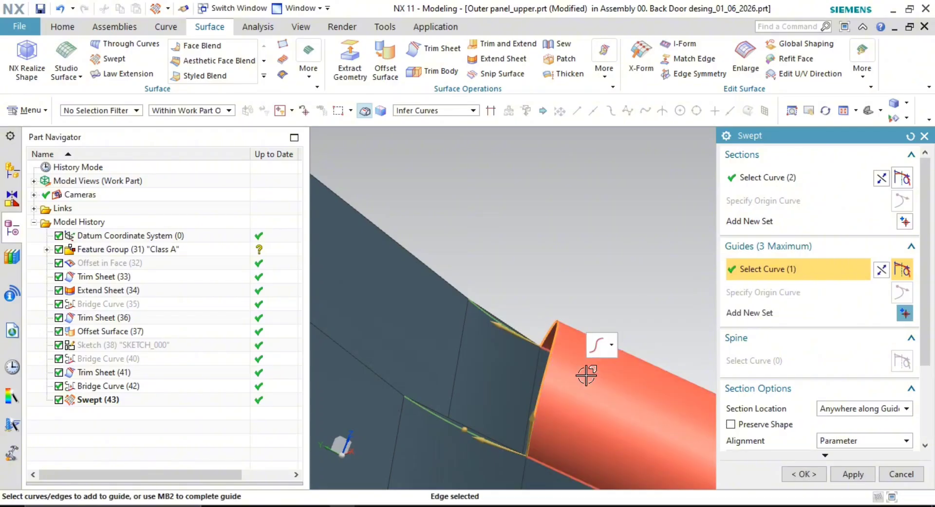
middle_drag(558, 377, 462, 346)
scroll(463, 348, up, 5)
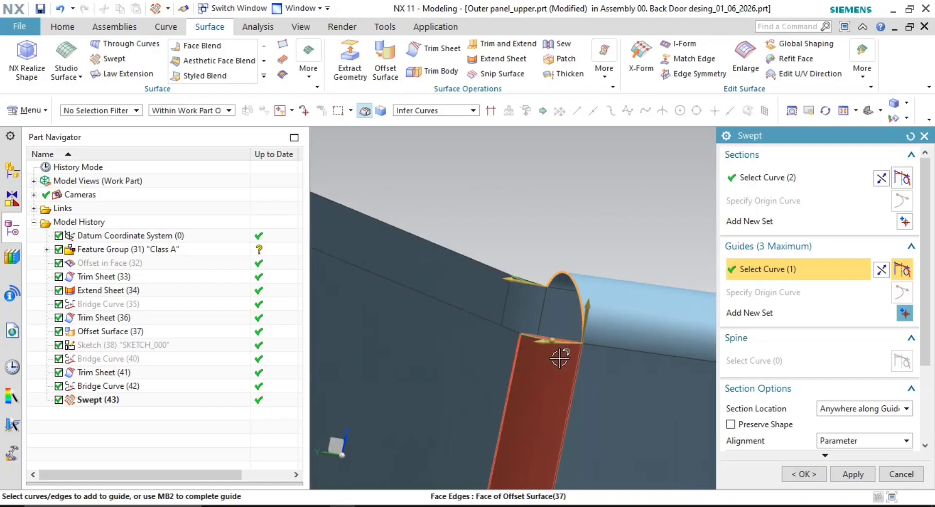
key(Escape)
Try adding the adjoining short edge to a section of the existing swept surface, and delete that Swept feature
double_click(94, 387)
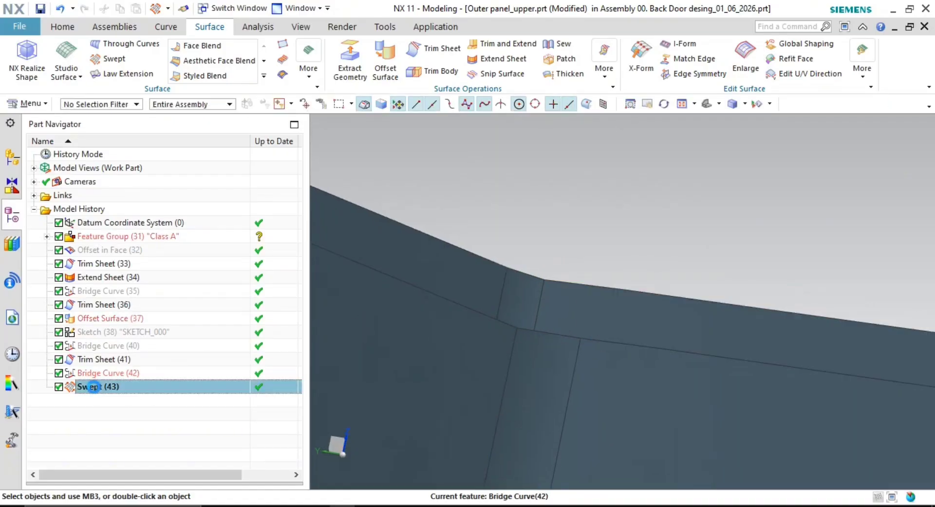
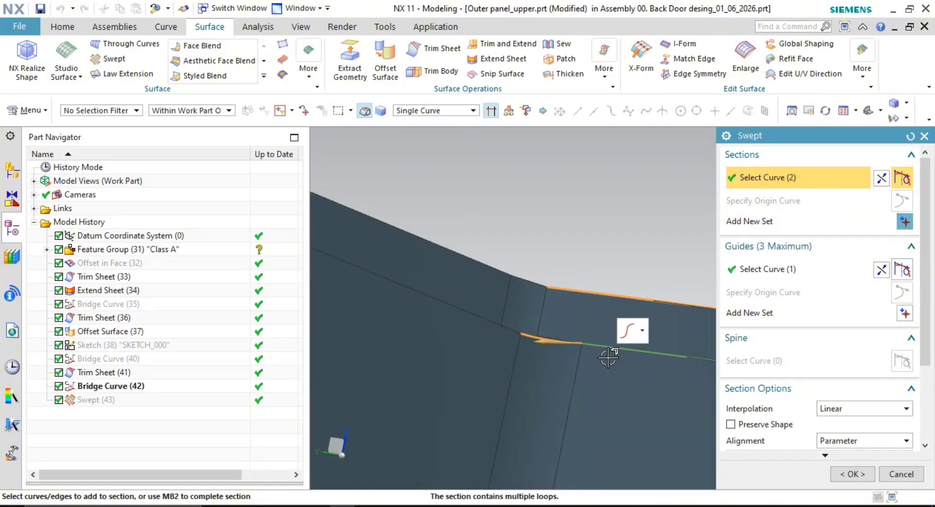
scroll(525, 335, up, 1)
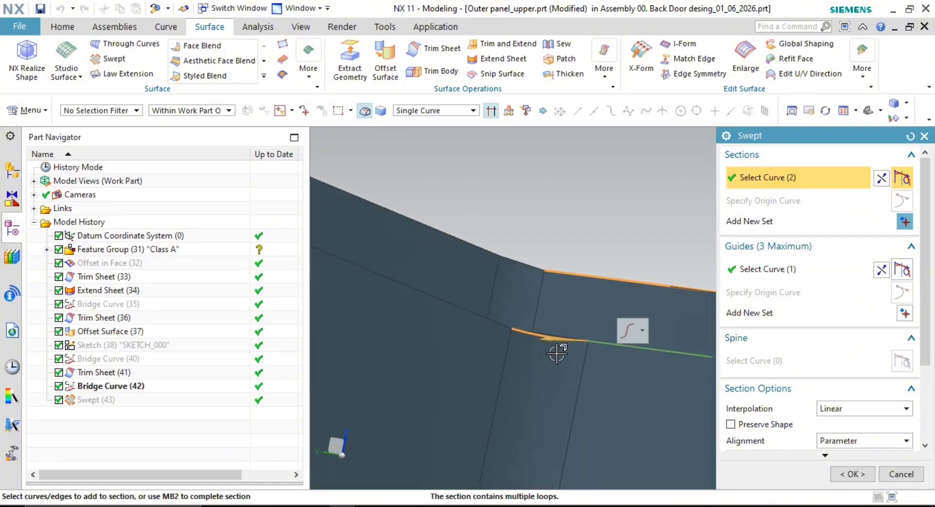
middle_click(593, 264)
click(85, 388)
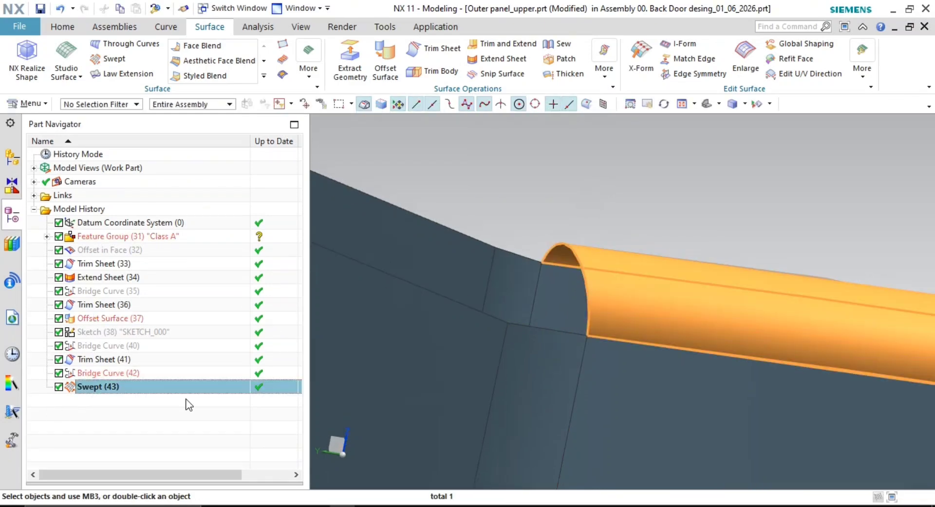
key(Delete)
Start a Through Curves surface with the long outer edges of the two surfaces beside the window opening as separate sections
scroll(635, 304, down, 5)
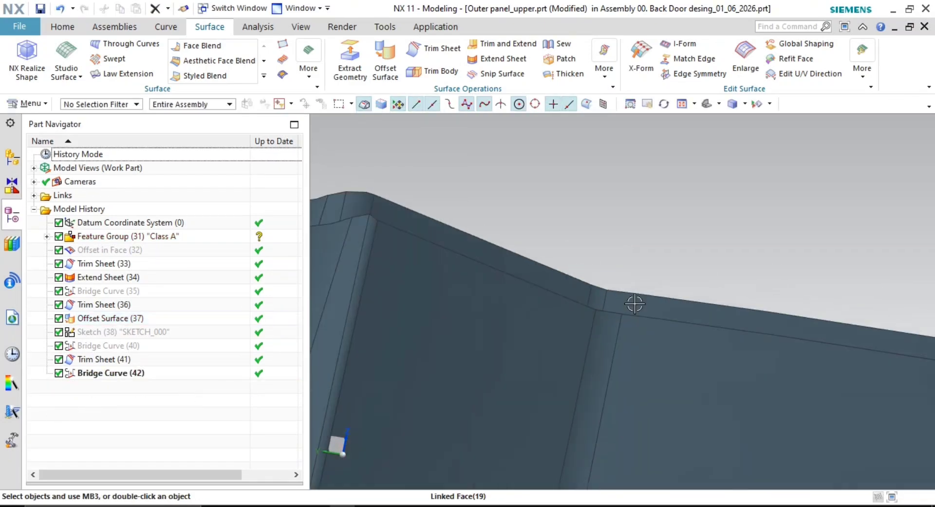
scroll(619, 318, down, 2)
middle_drag(555, 313, 628, 367)
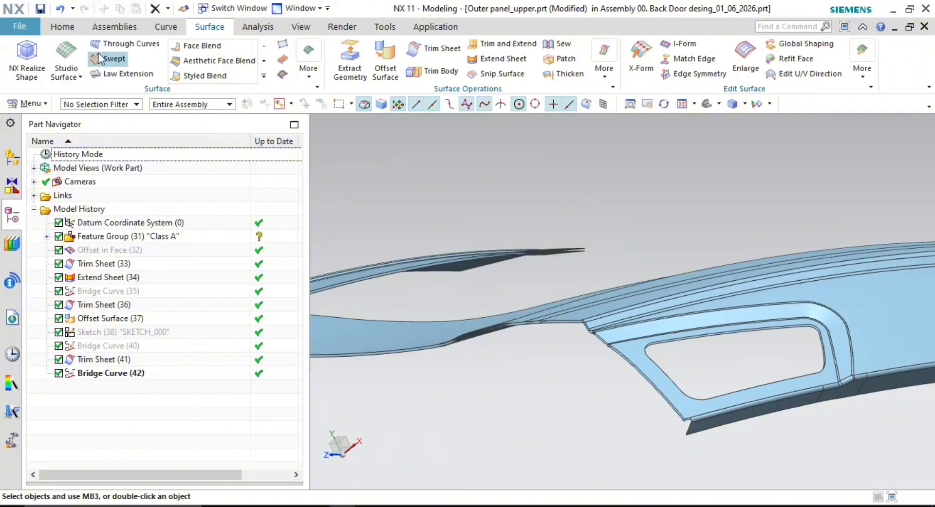
click(129, 42)
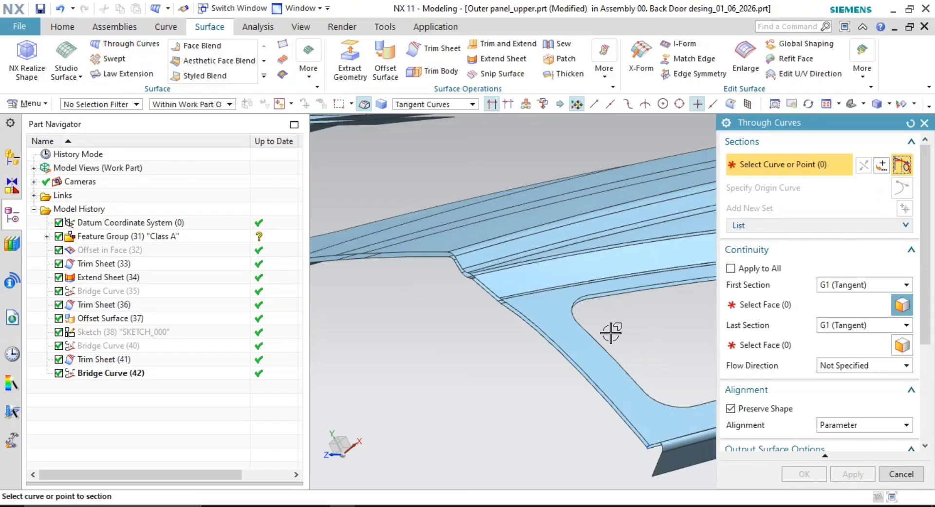
scroll(536, 316, up, 5)
scroll(526, 326, up, 2)
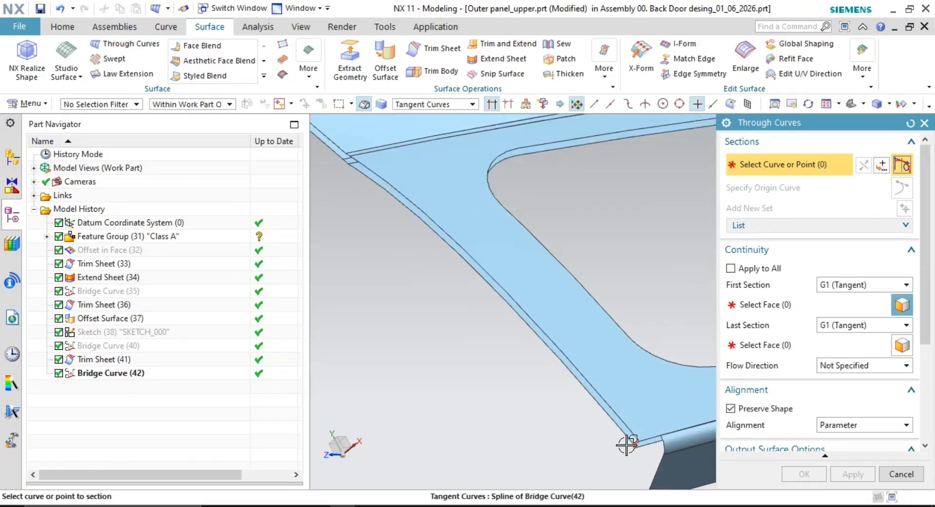
click(596, 405)
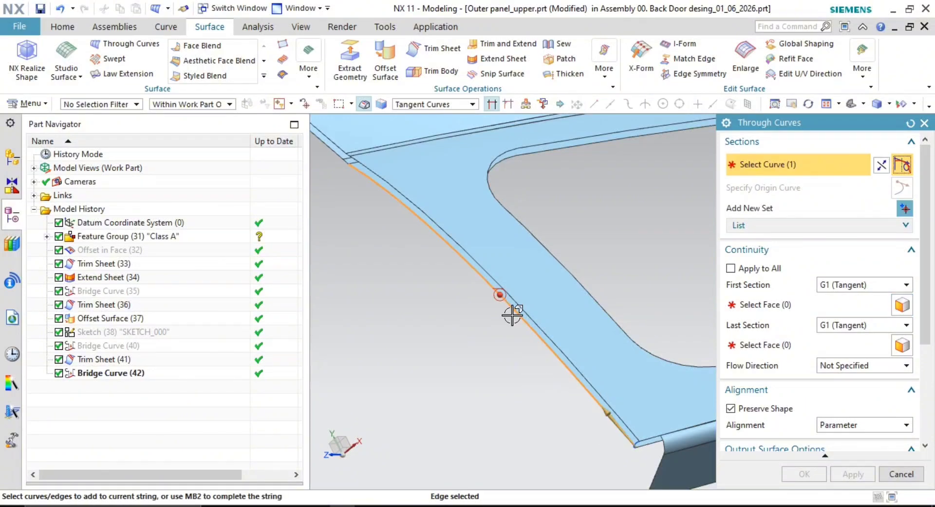
click(424, 105)
middle_click(426, 282)
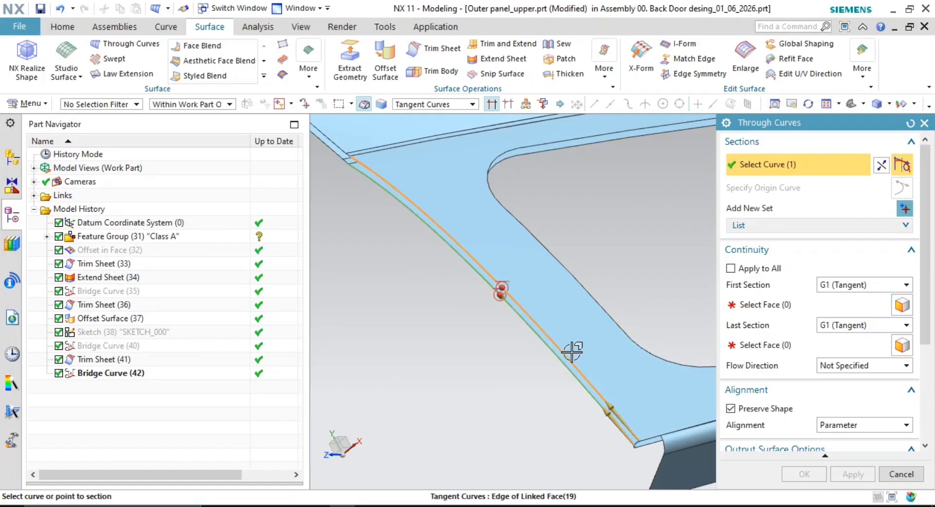
middle_click(686, 268)
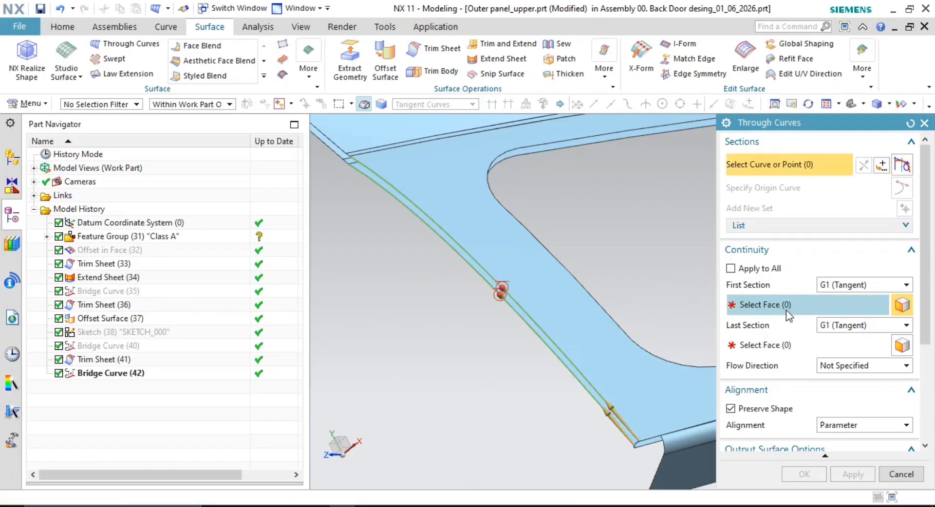
Assign the face adjoining each section as its G1 (Tangent) continuity face for the Through Curves surface
scroll(577, 389, up, 5)
click(584, 385)
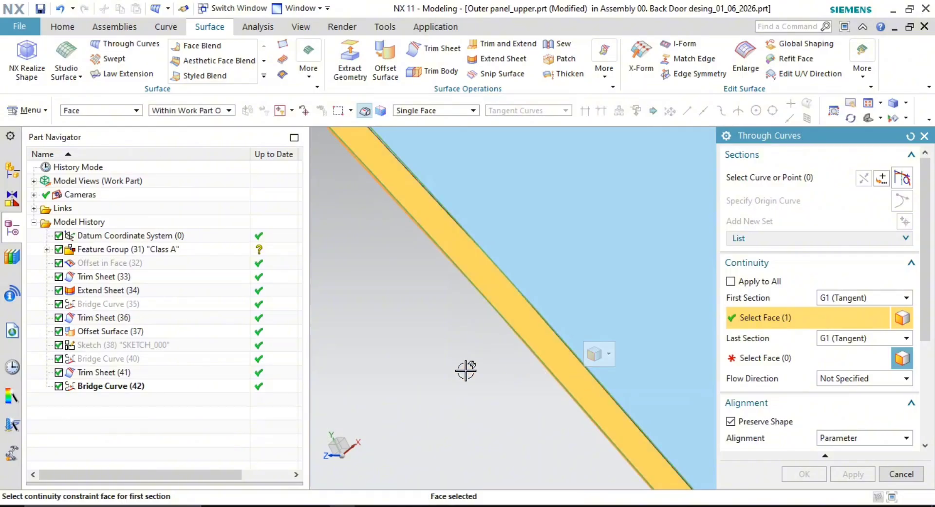
scroll(468, 369, down, 1)
click(594, 296)
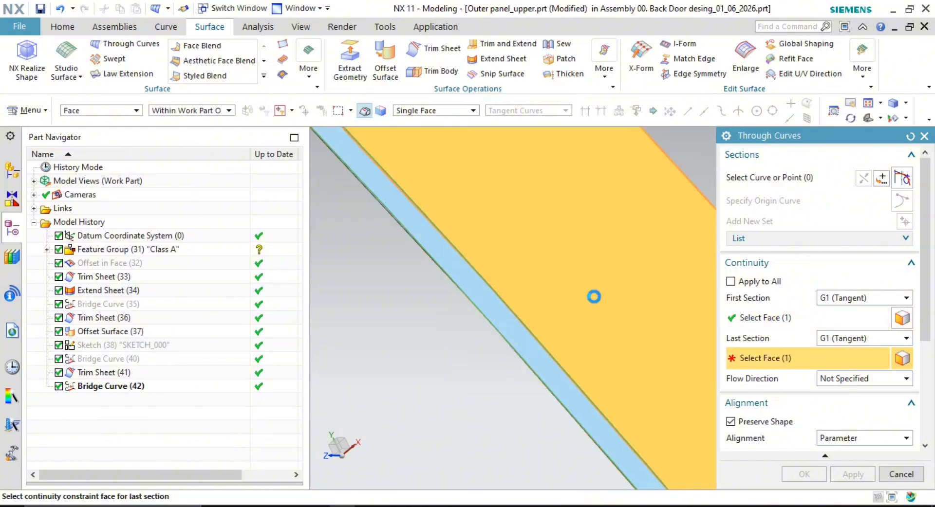
middle_drag(588, 302, 556, 305)
scroll(558, 267, up, 1)
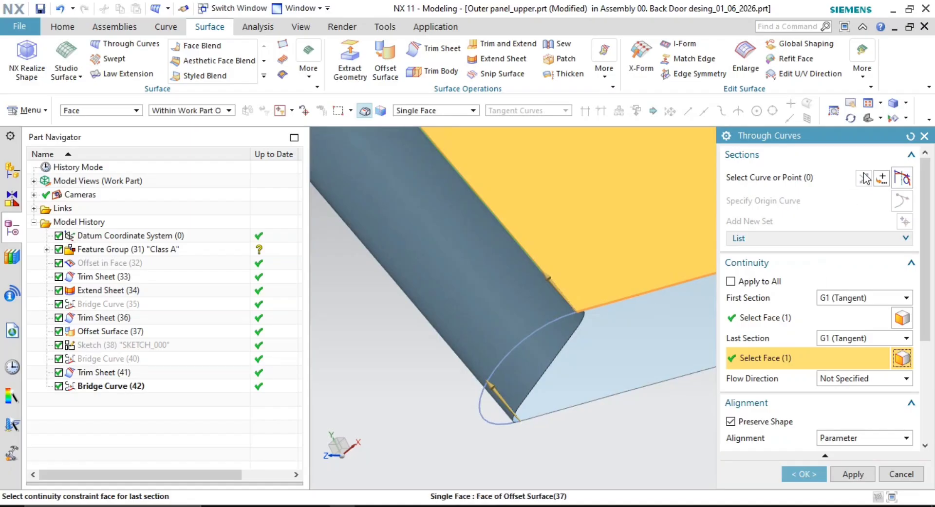
Examine the Through Curves preview at the bridge curve corner and along the outer edge, and cancel the command
middle_drag(625, 354, 604, 365)
scroll(544, 319, down, 5)
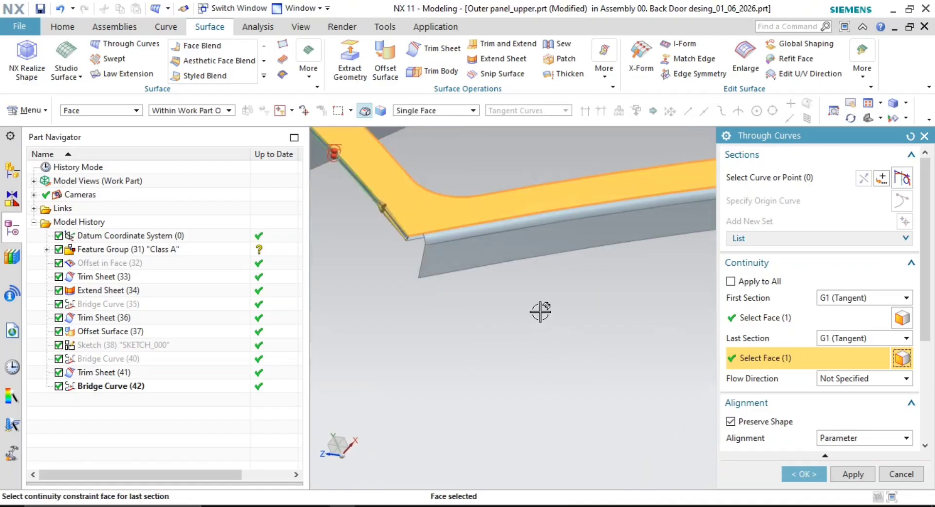
shift+middle_drag(509, 292, 601, 336)
scroll(515, 254, up, 4)
shift+middle_drag(514, 254, 522, 325)
scroll(522, 326, up, 3)
scroll(584, 428, down, 5)
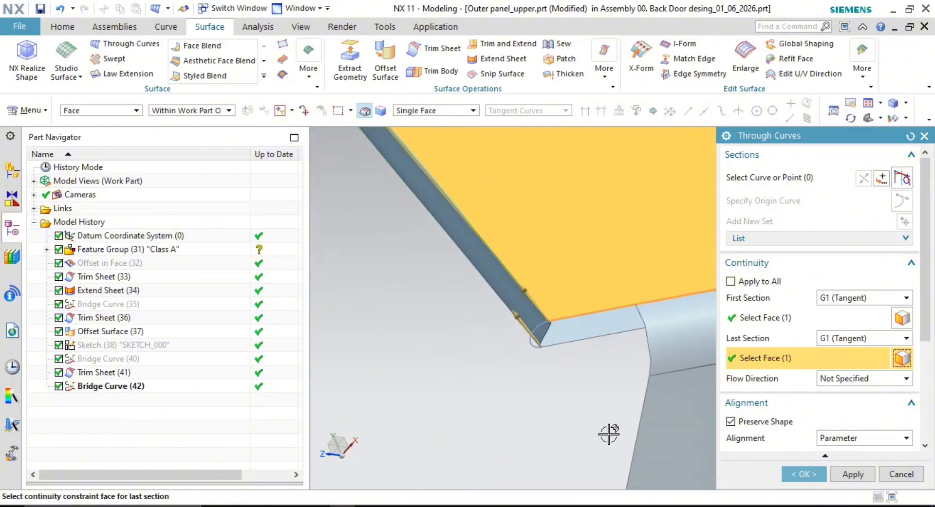
middle_drag(580, 411, 583, 385)
scroll(615, 225, up, 7)
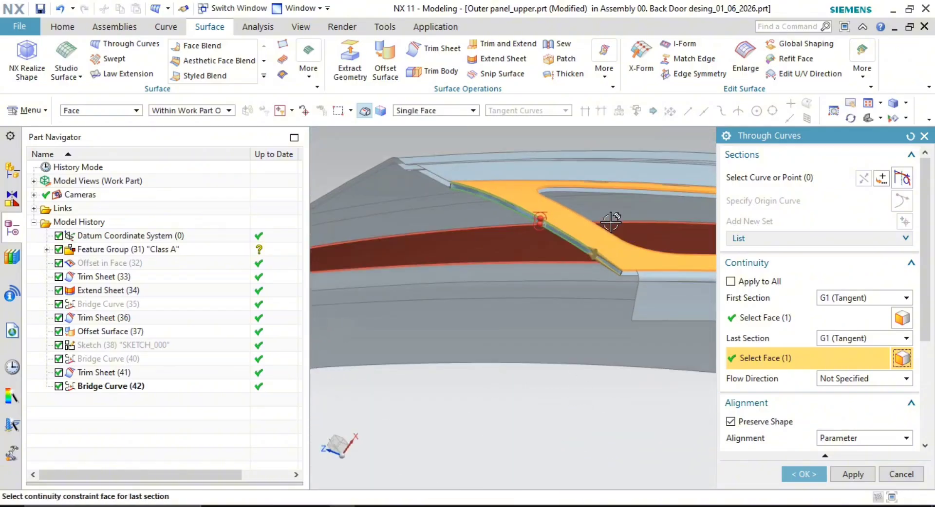
scroll(616, 359, up, 3)
key(Escape)
scroll(631, 323, down, 5)
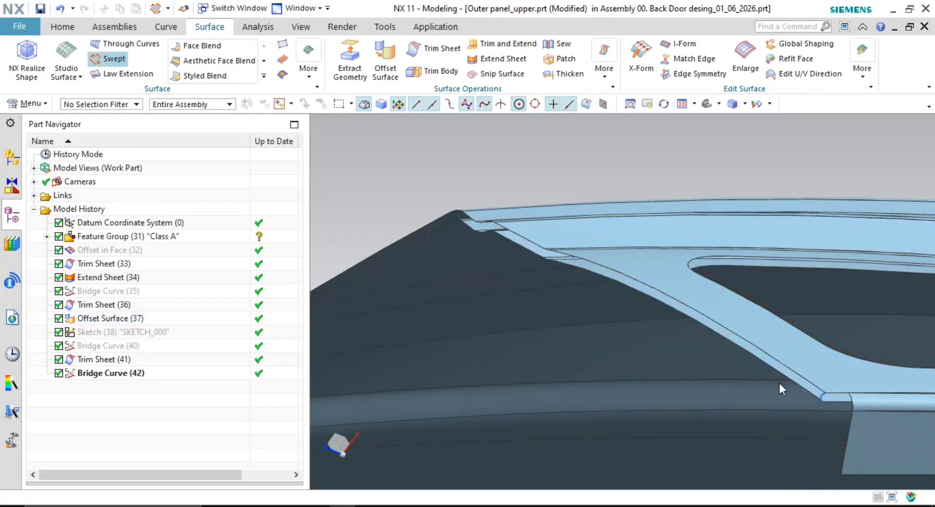
Start a Swept surface using Tangent Curves, with the offset surface's long outer edge and its short adjoining edge as the first section
shift+middle_drag(776, 360, 491, 302)
scroll(475, 360, up, 2)
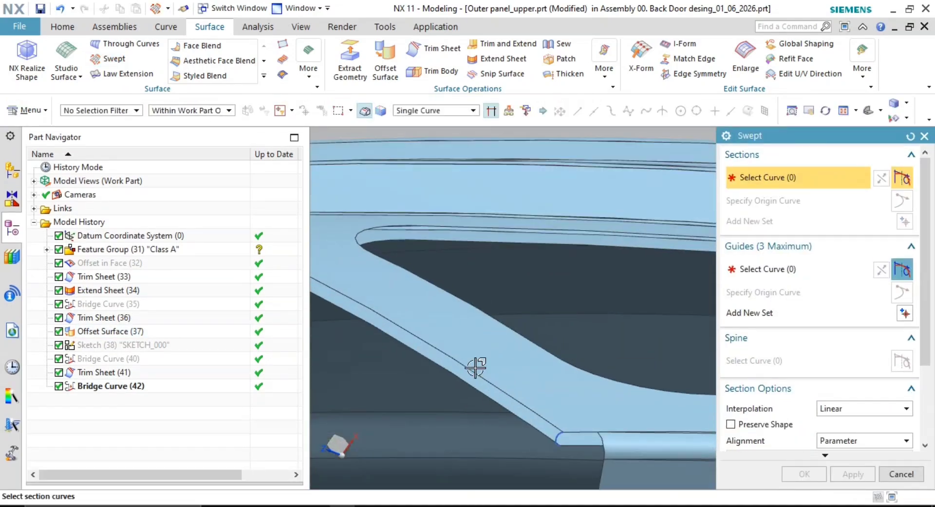
click(420, 111)
click(416, 143)
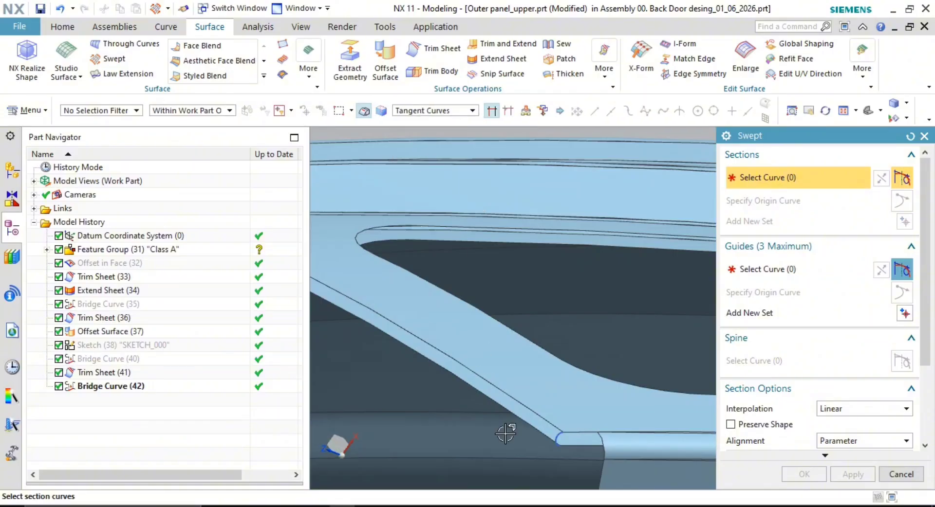
click(529, 424)
shift+middle_drag(518, 403, 732, 435)
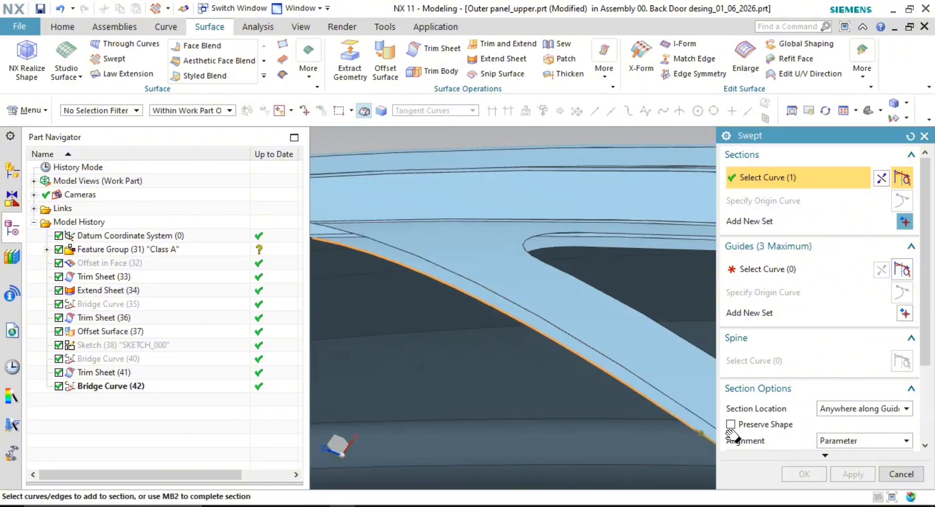
scroll(495, 263, up, 6)
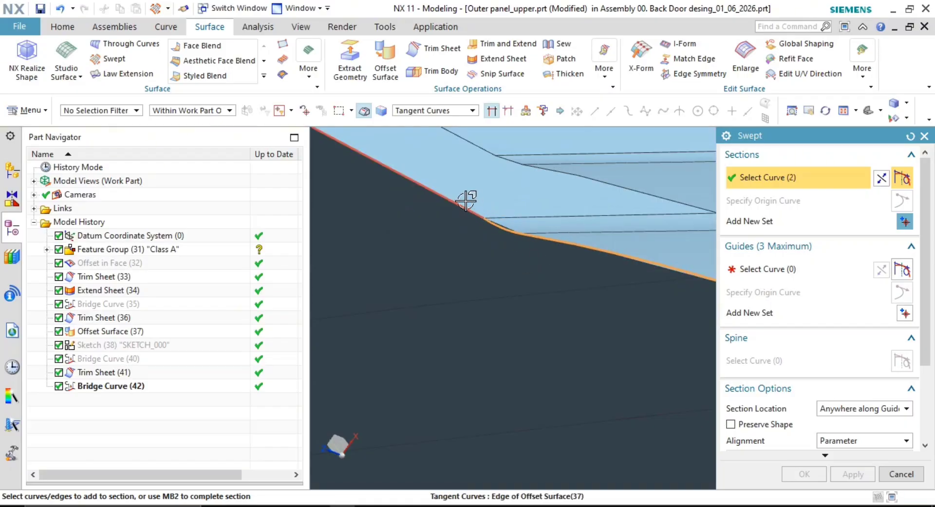
scroll(570, 268, down, 3)
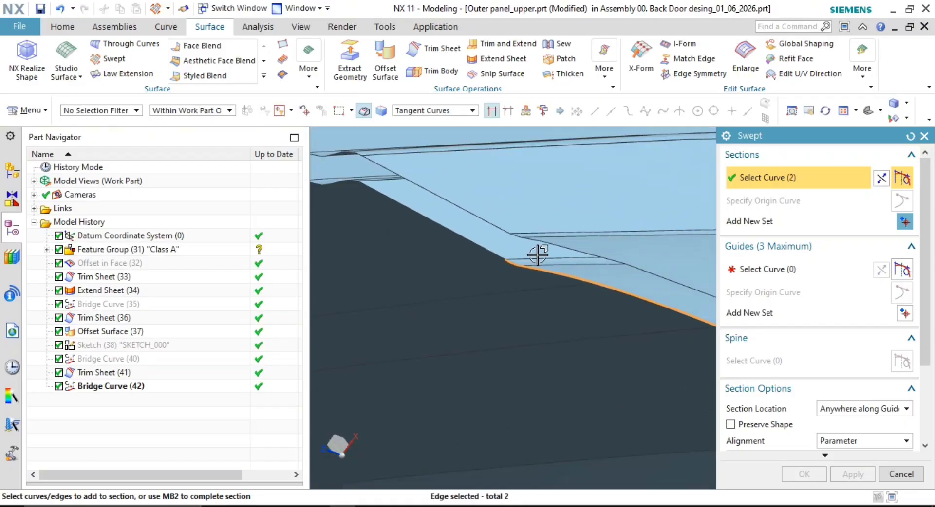
scroll(538, 255, down, 3)
shift+middle_drag(537, 255, 487, 355)
click(520, 231)
scroll(521, 359, up, 3)
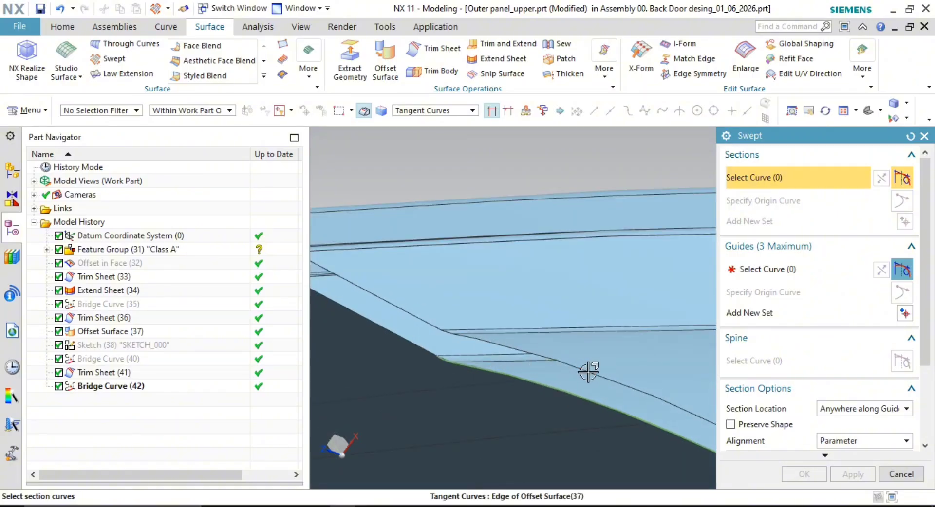
Add the matching Class A edge beside the window opening, including its short continuation, as the second section
click(589, 372)
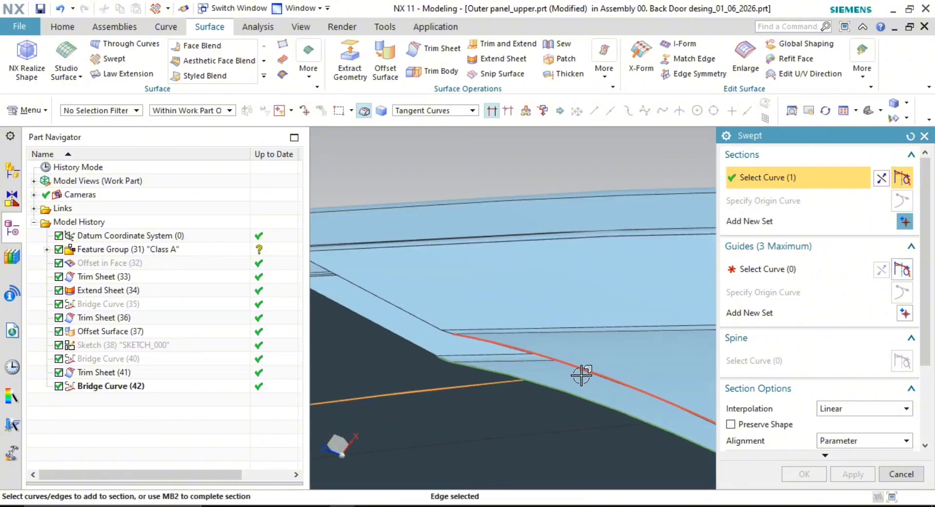
click(637, 390)
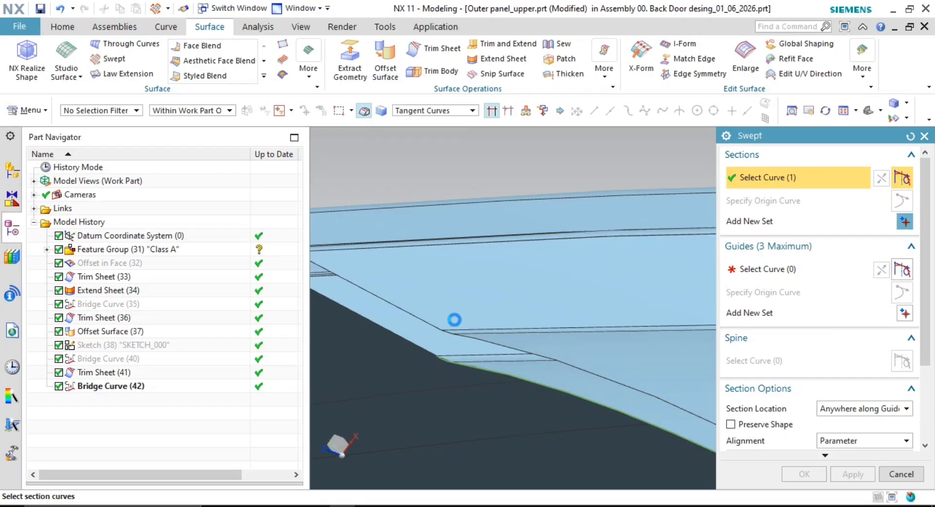
scroll(453, 325, up, 7)
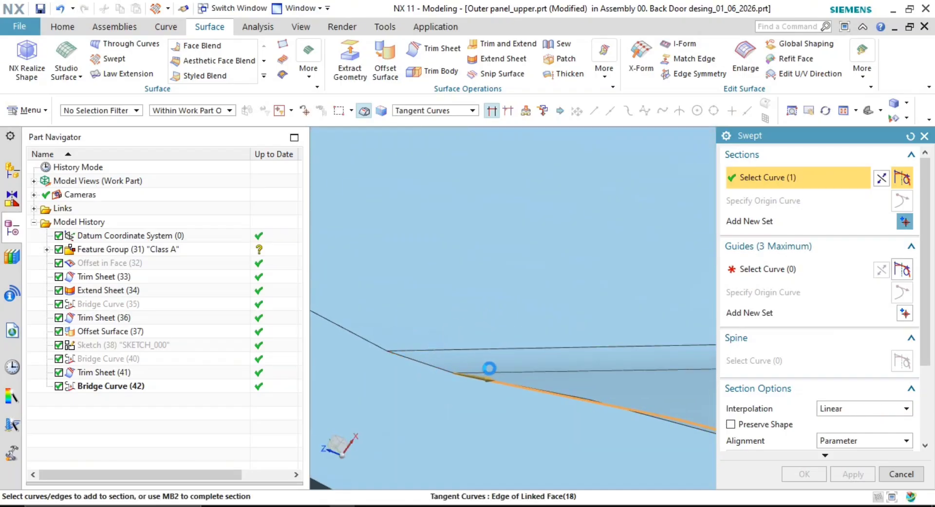
scroll(492, 369, down, 3)
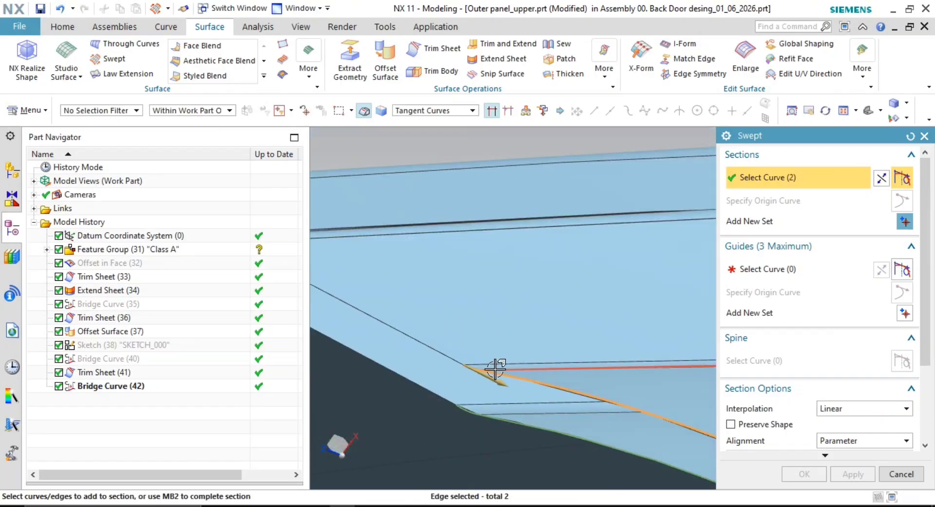
scroll(496, 369, down, 3)
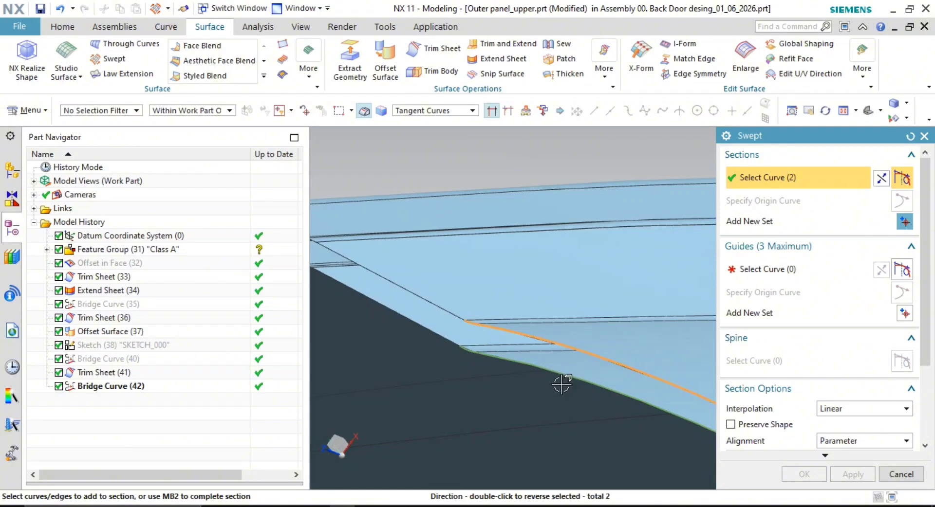
middle_drag(562, 385, 629, 417)
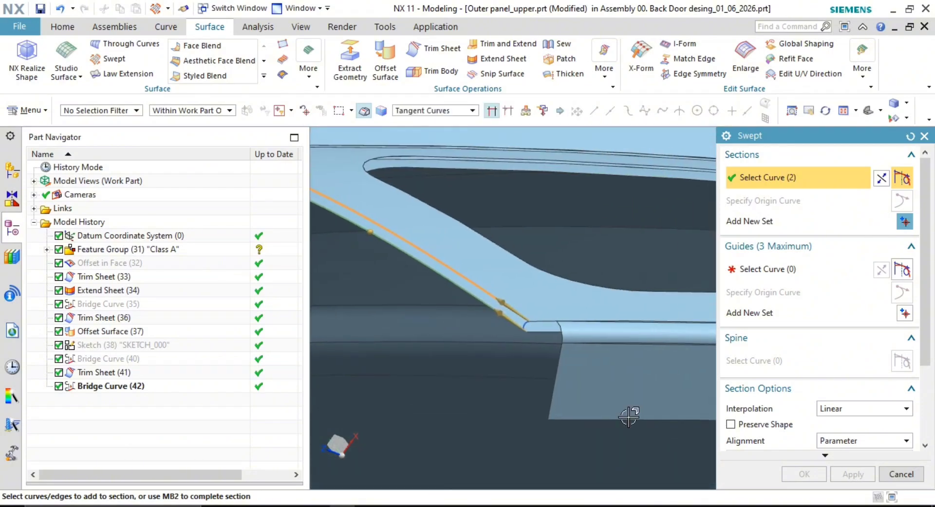
Select the corner bridge curve as the guide and create the Swept surface along the window side
middle_click(752, 312)
scroll(511, 317, up, 5)
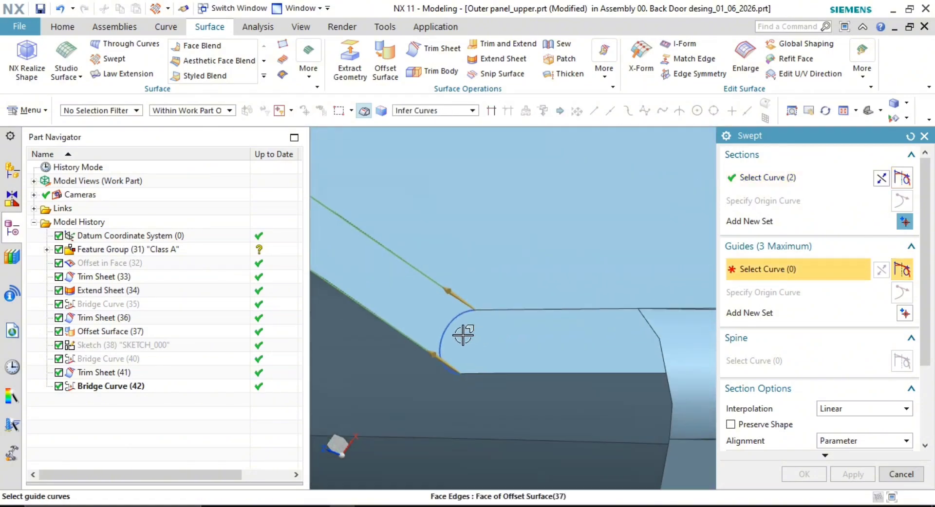
click(457, 319)
scroll(463, 323, down, 4)
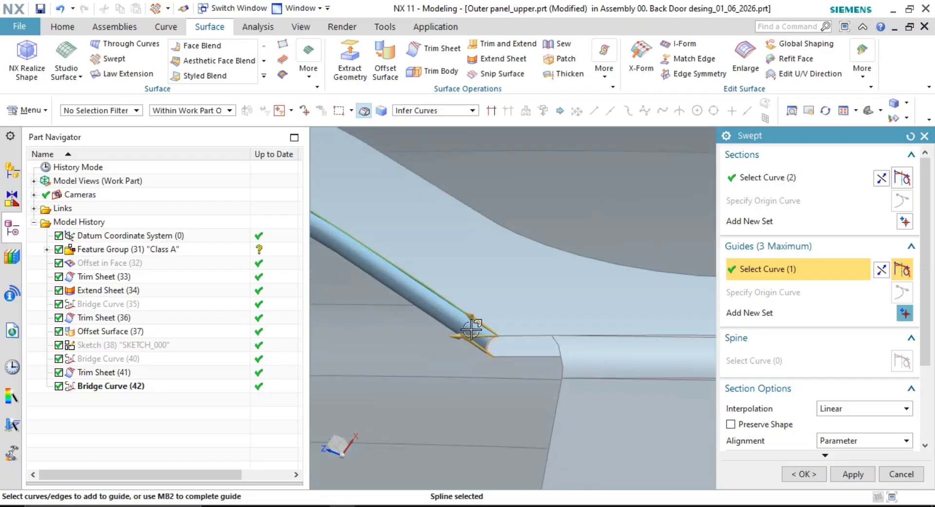
scroll(532, 355, down, 3)
shift+middle_drag(551, 387, 674, 402)
scroll(480, 263, up, 5)
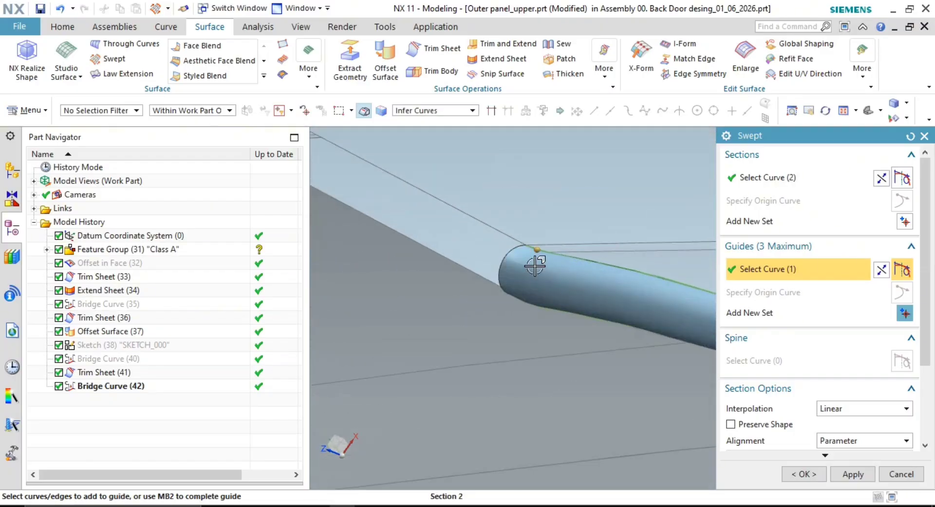
scroll(544, 287, up, 4)
shift+middle_drag(544, 288, 588, 330)
scroll(799, 388, down, 3)
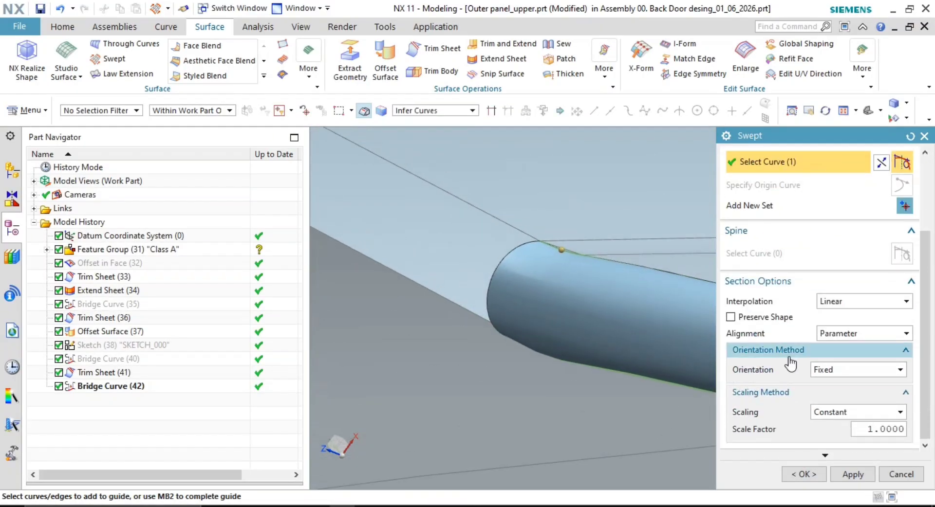
click(860, 475)
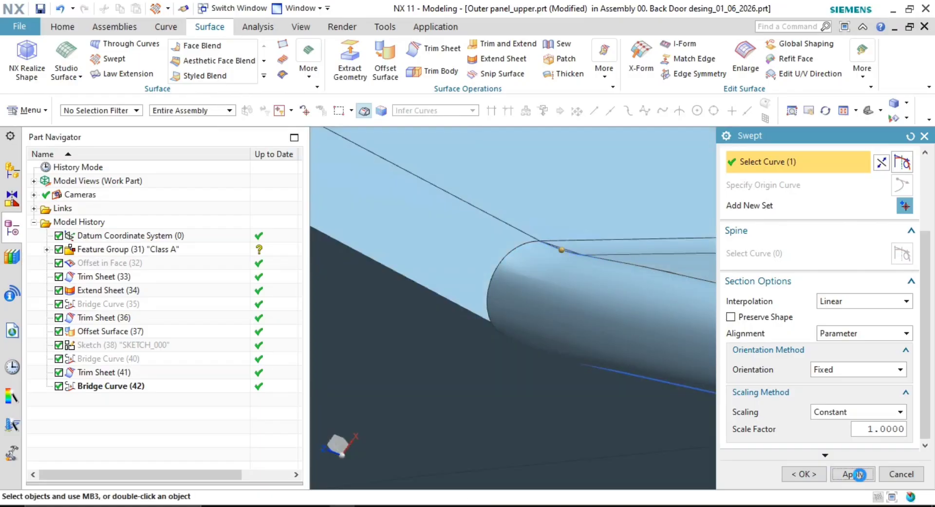
Define the next sweep's first section from four connected offset surface outer edges, continuing from the end of the first swept surface
scroll(545, 287, down, 5)
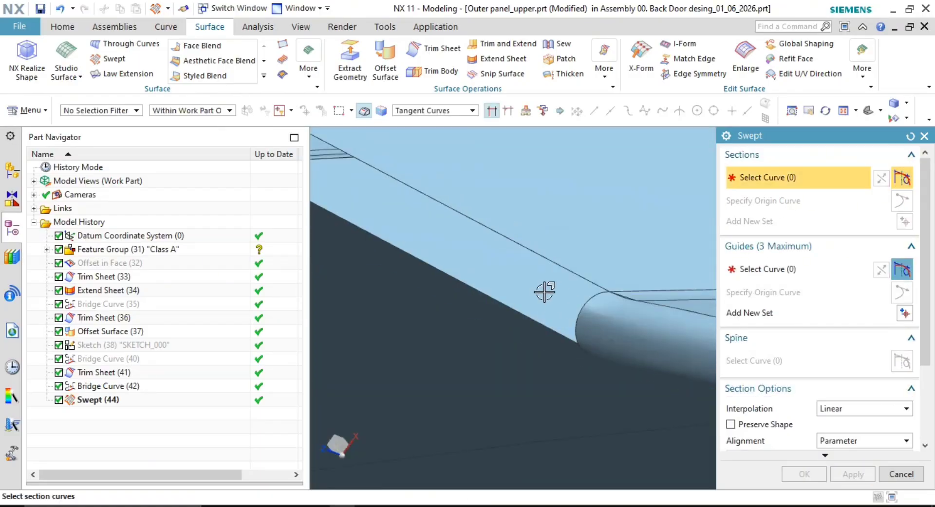
click(489, 293)
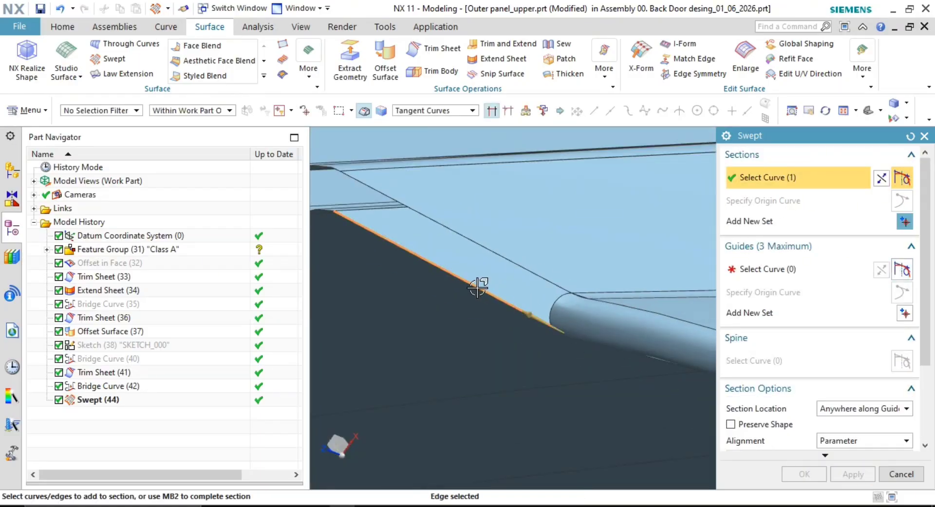
shift+middle_drag(478, 288, 499, 240)
scroll(471, 217, up, 2)
scroll(534, 282, down, 6)
shift+middle_drag(540, 290, 575, 279)
scroll(589, 284, up, 6)
scroll(608, 277, up, 1)
shift+middle_drag(626, 266, 513, 262)
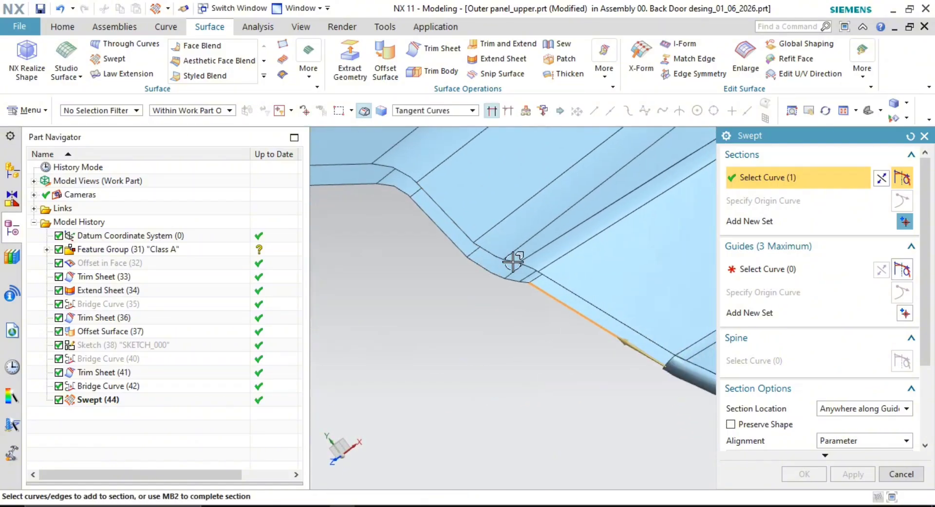
scroll(581, 322, up, 3)
scroll(472, 263, up, 4)
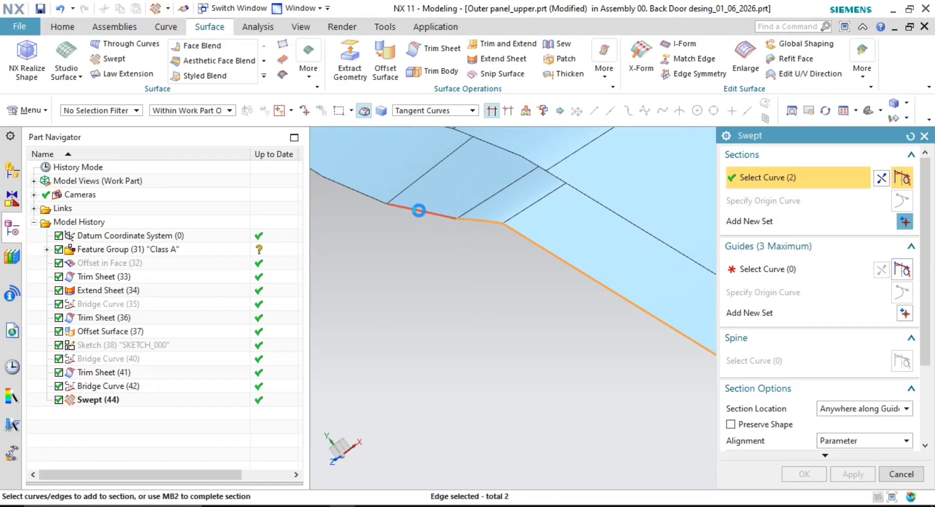
scroll(423, 214, down, 2)
scroll(497, 295, down, 2)
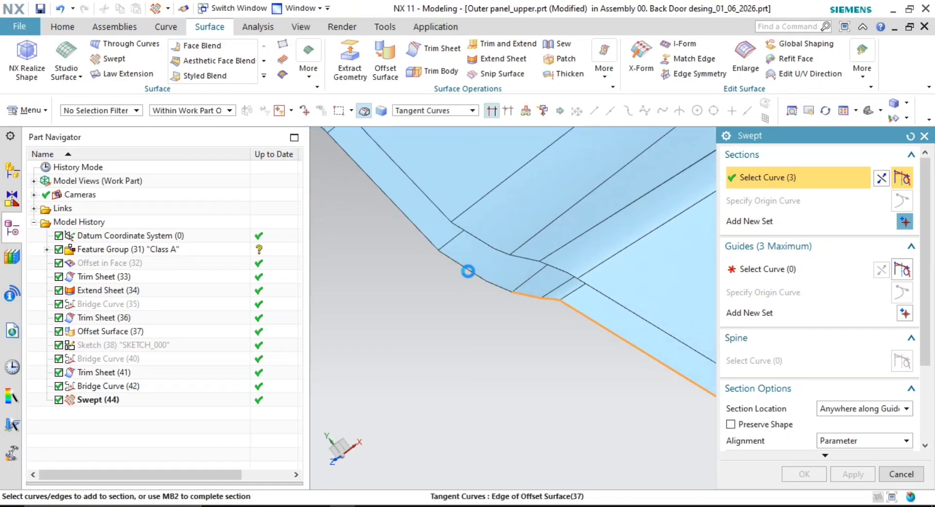
scroll(470, 277, down, 3)
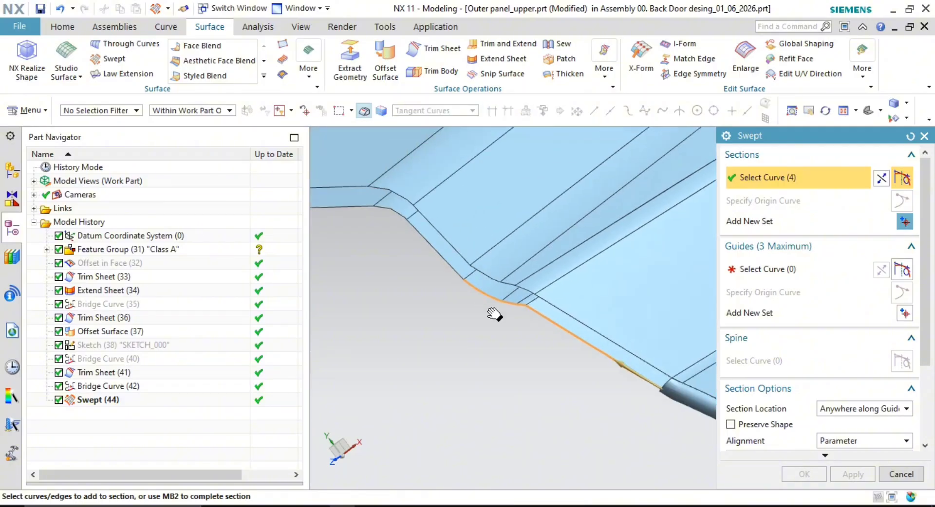
middle_click(521, 370)
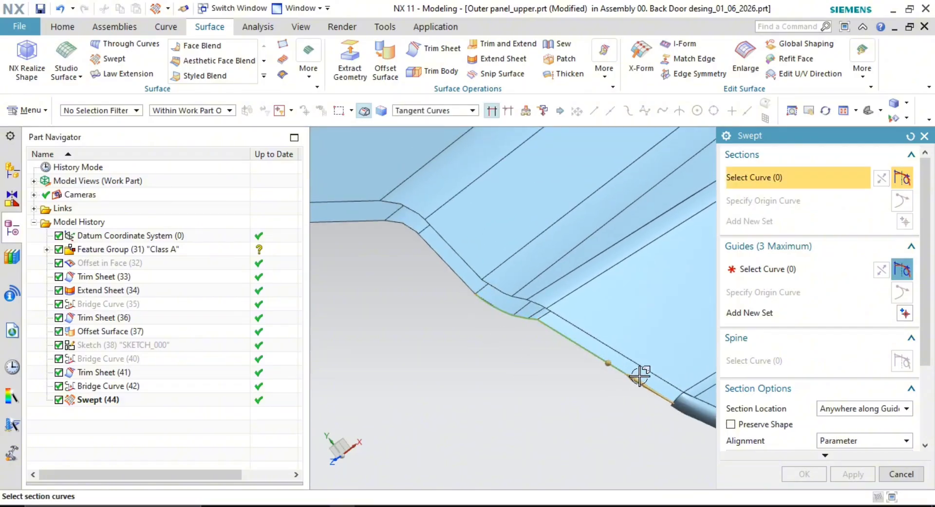
Select the four matching connected Class A edges as the second section of the sweep
click(641, 366)
scroll(536, 307, up, 2)
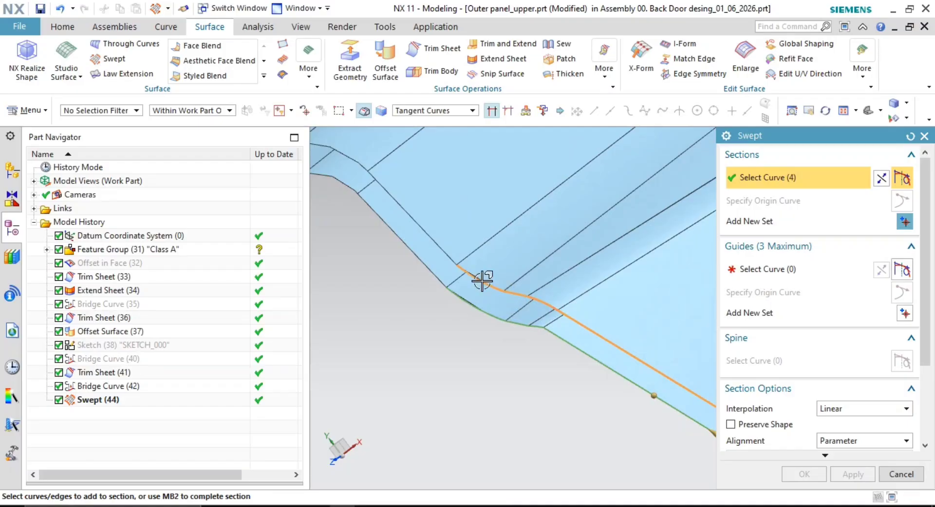
middle_click(499, 371)
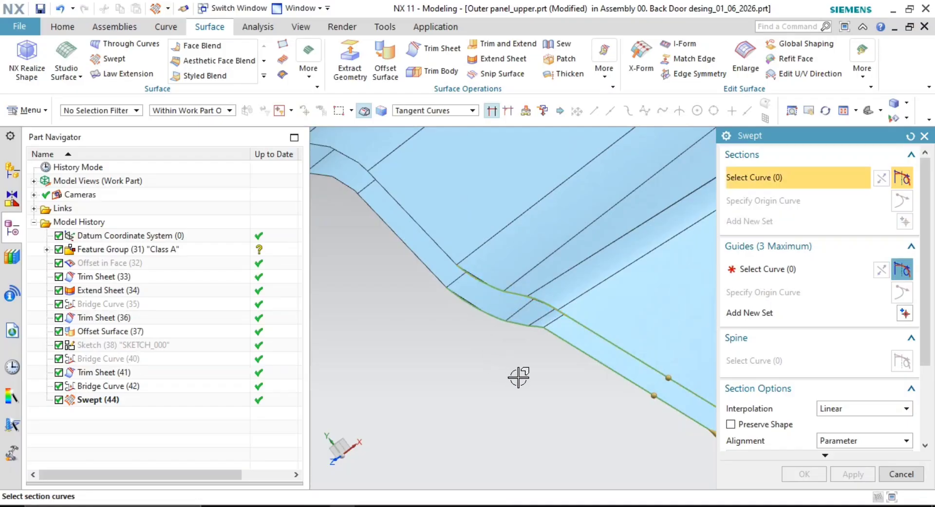
Use the end edge of the first swept surface as the guide and create the second Swept surface
middle_drag(518, 376, 507, 349)
scroll(600, 362, up, 3)
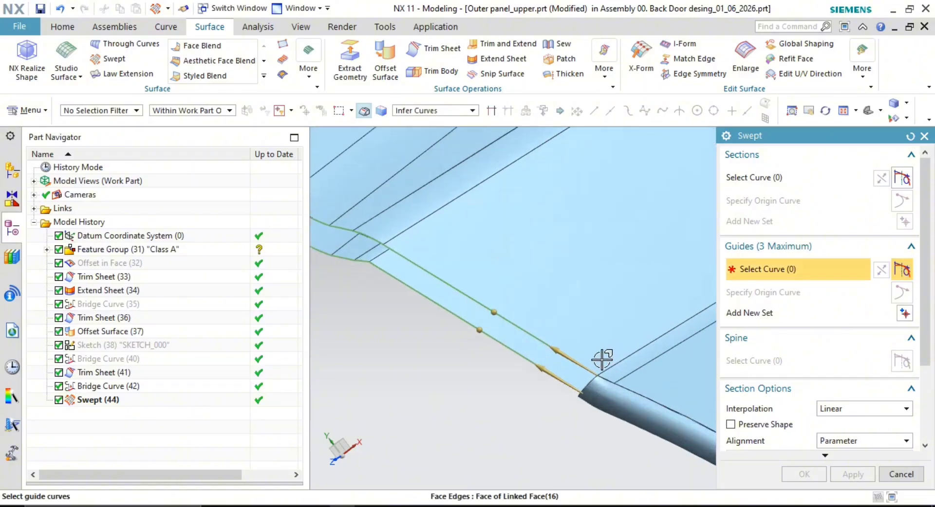
click(596, 379)
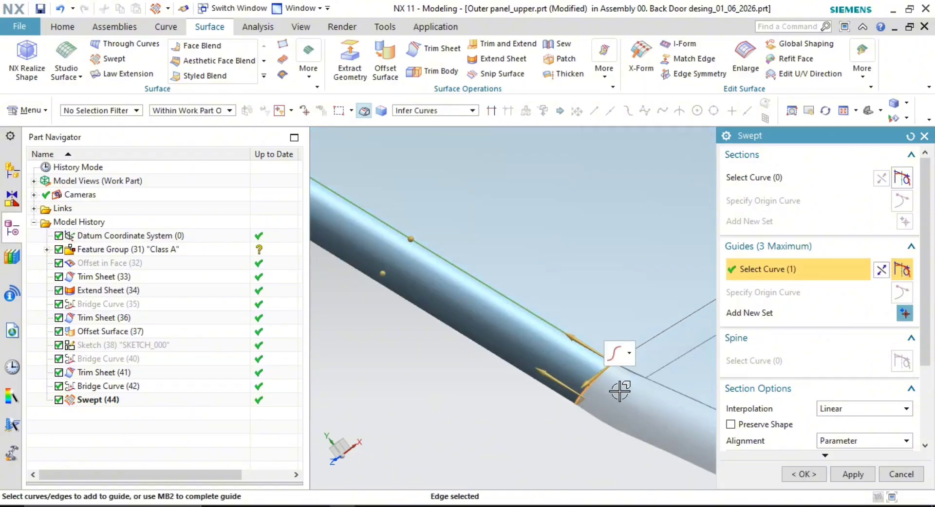
scroll(560, 380, down, 4)
shift+middle_drag(505, 328, 683, 395)
scroll(562, 302, up, 1)
shift+middle_drag(562, 291, 595, 323)
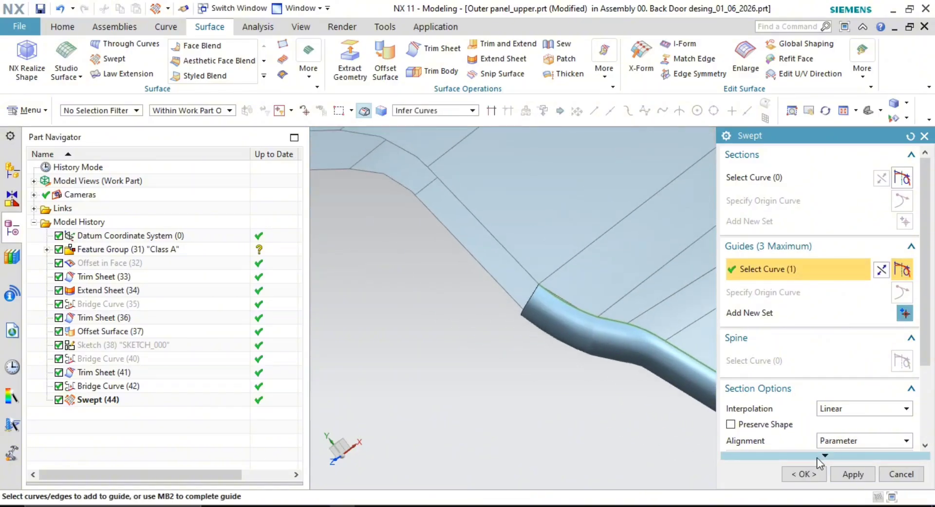
click(852, 476)
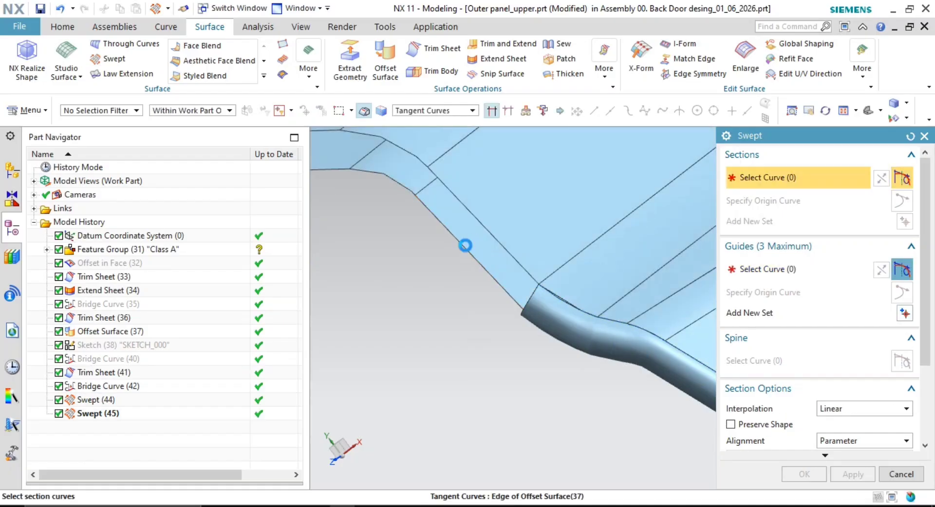
Define the third sweep's first section from the next straight offset surface edge and the curved edges adjoining it
click(465, 245)
shift+middle_drag(447, 284, 452, 297)
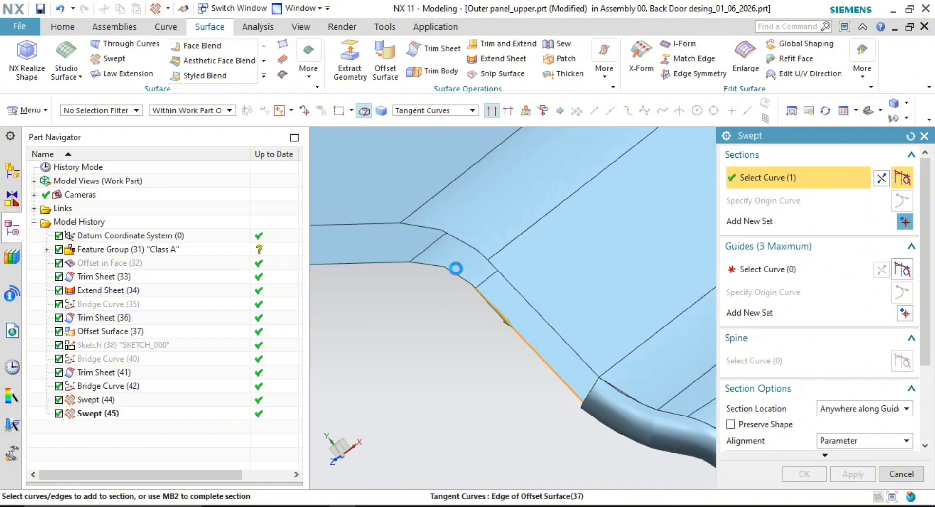
middle_click(468, 316)
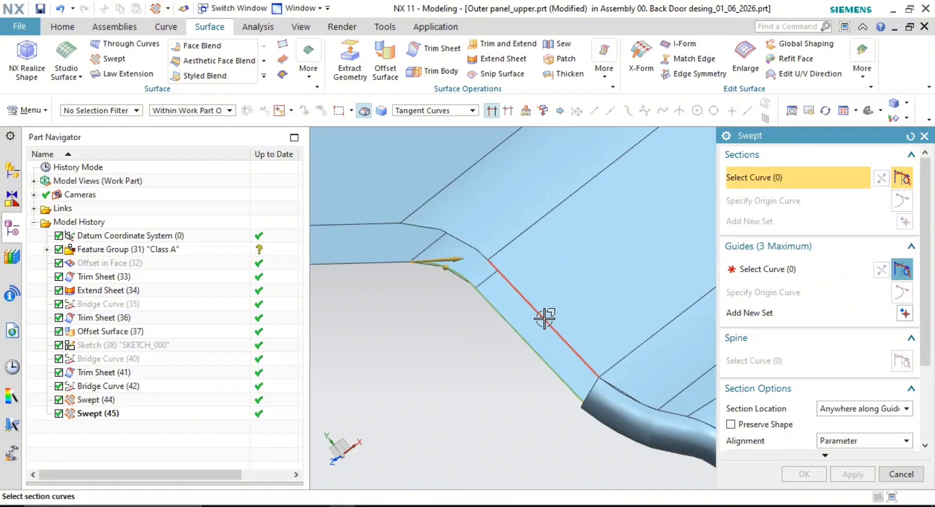
Select the matching straight Class A edge and its adjoining curved edge, using the Single Curve rule, as the third sweep's second section
middle_click(458, 238)
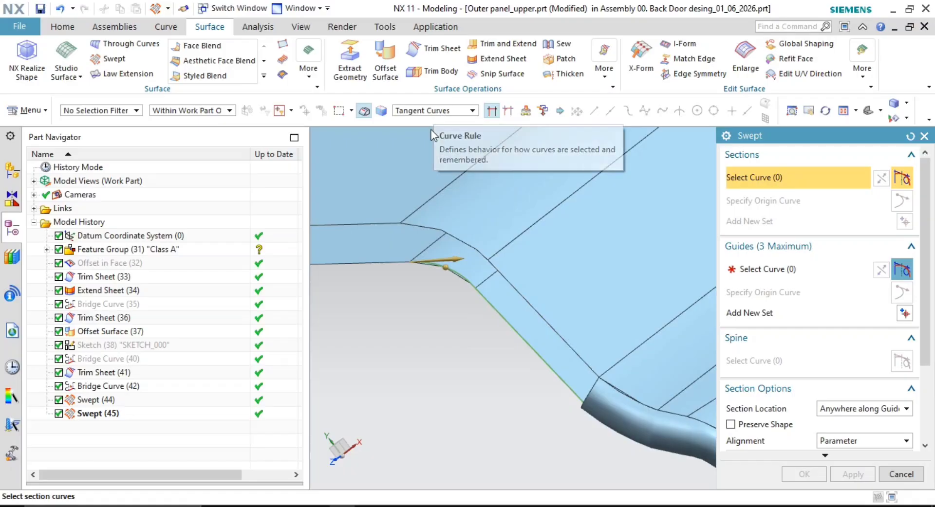
click(439, 109)
click(419, 122)
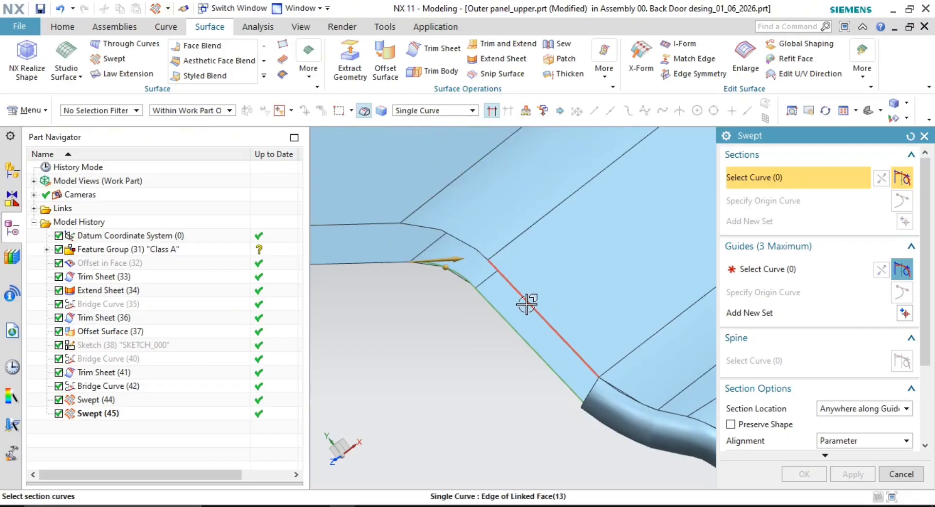
click(527, 304)
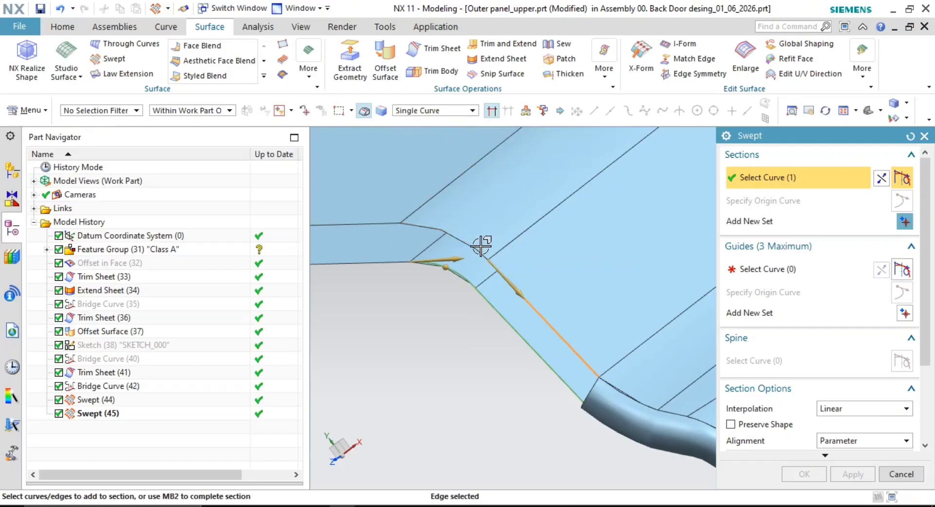
Use the end edge of the second swept surface as the guide and create the third Swept surface
click(791, 271)
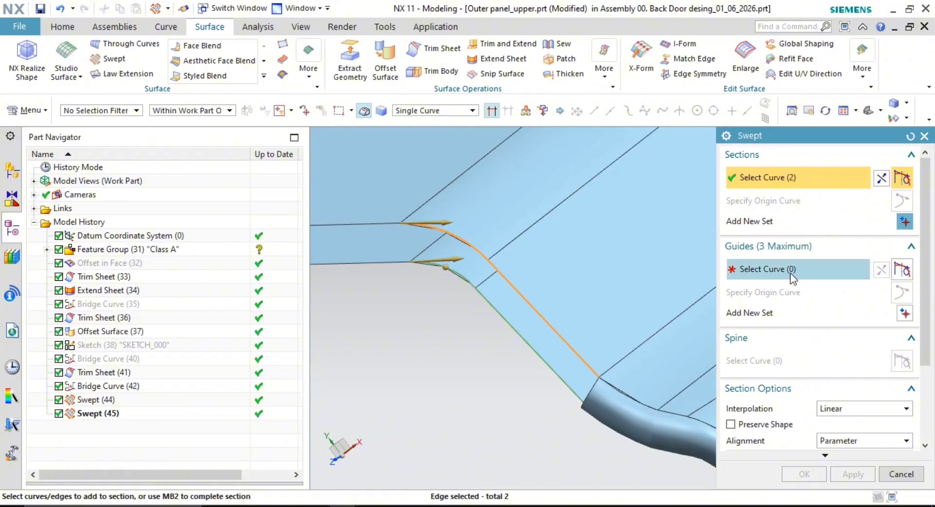
click(594, 387)
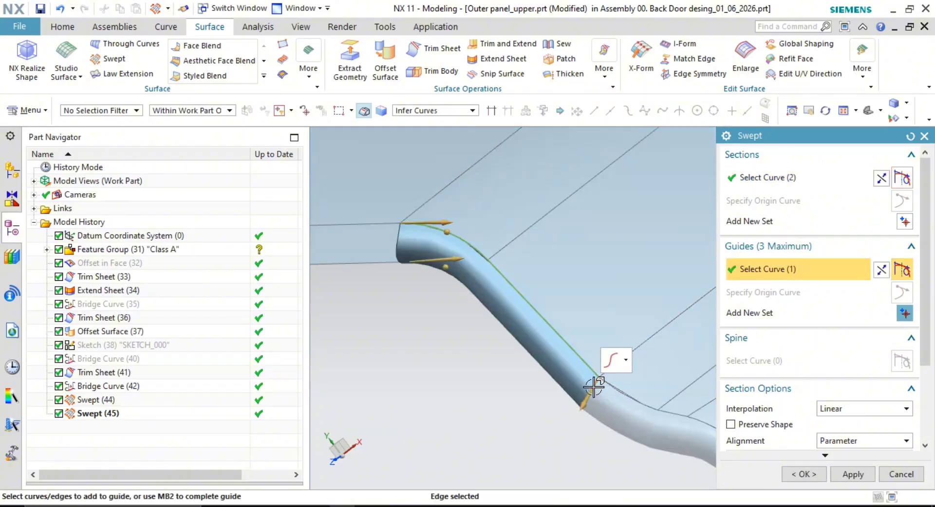
click(849, 481)
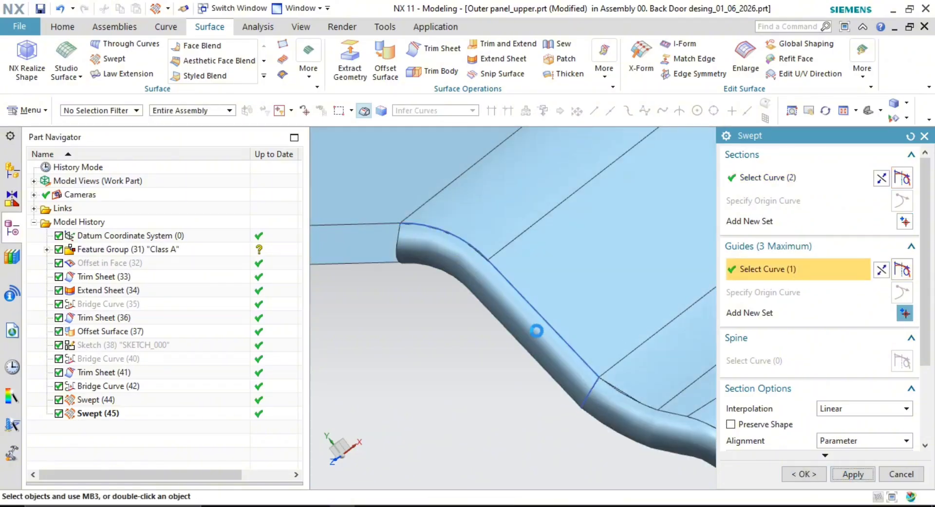
Try to define one long first section for the fourth sweep from the connected Class A outer edges, continuing past the depressed channel
shift+middle_drag(386, 244, 545, 365)
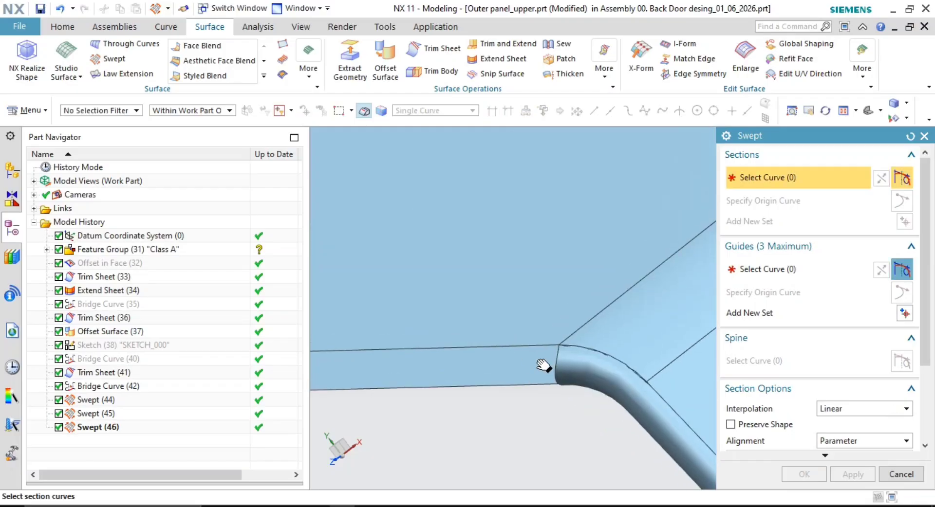
scroll(539, 348, up, 2)
click(541, 340)
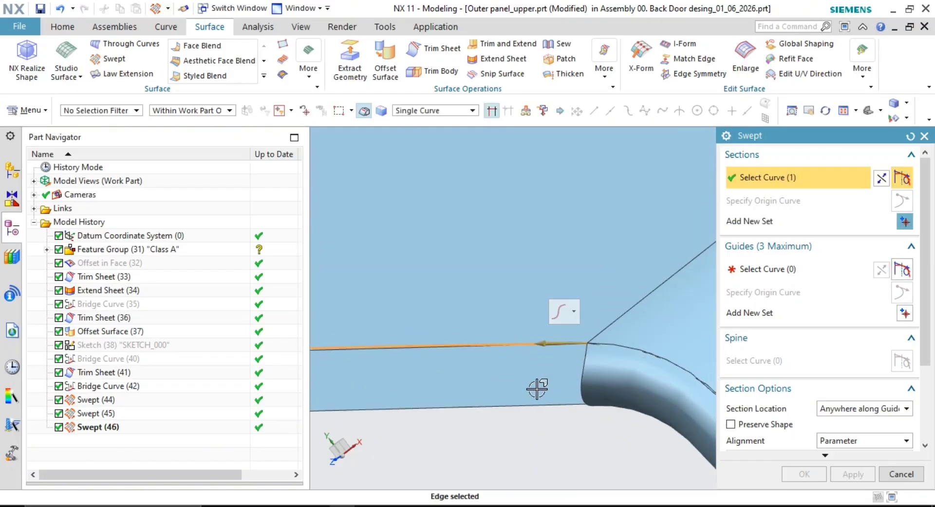
scroll(535, 428, down, 4)
shift+middle_drag(526, 419, 607, 413)
scroll(608, 413, down, 2)
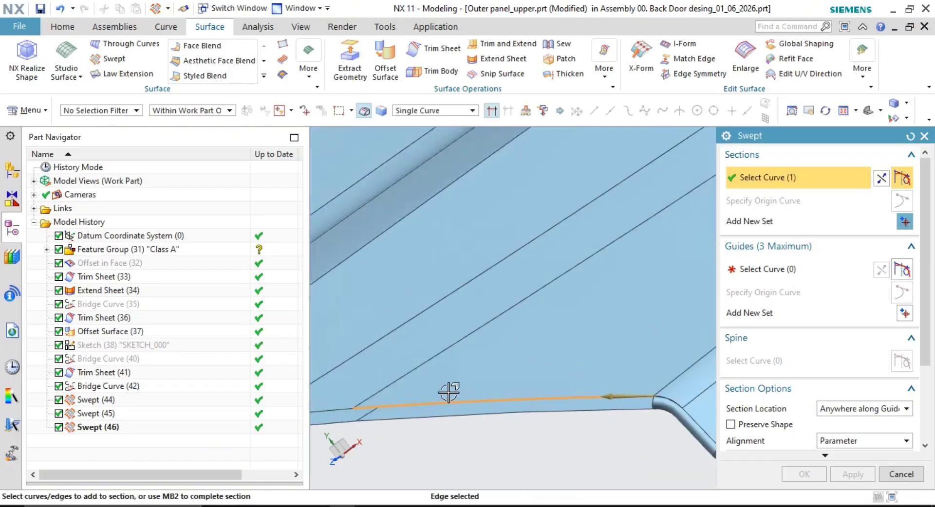
shift+middle_drag(448, 389, 609, 363)
click(501, 395)
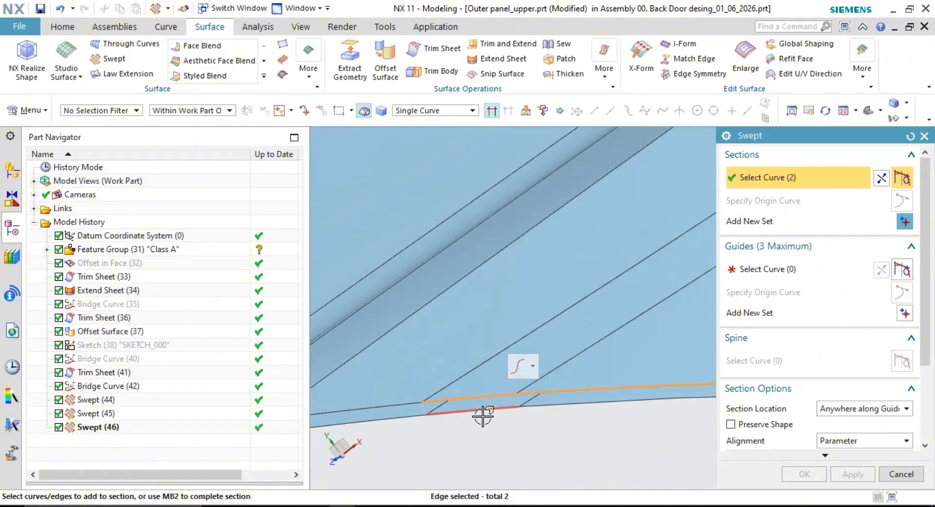
scroll(483, 416, down, 3)
click(493, 402)
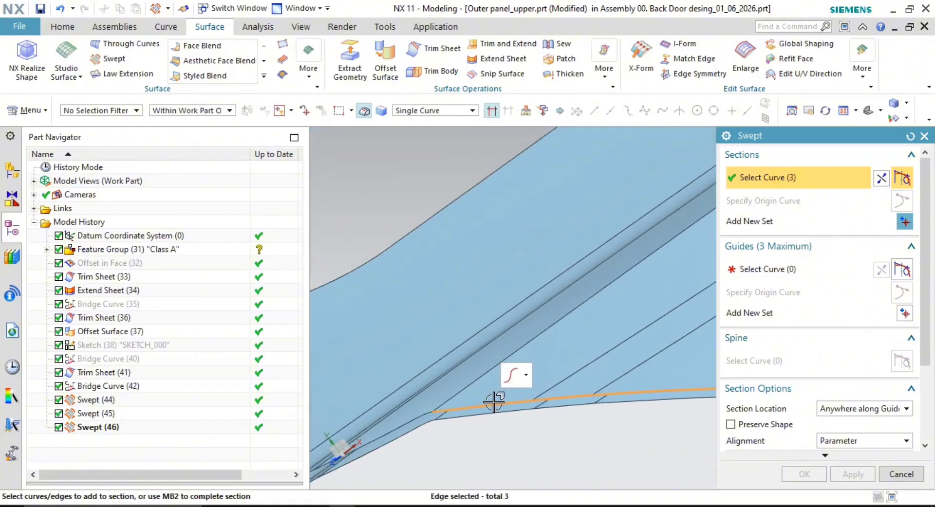
scroll(494, 402, down, 1)
shift+middle_drag(511, 400, 600, 296)
scroll(511, 335, up, 2)
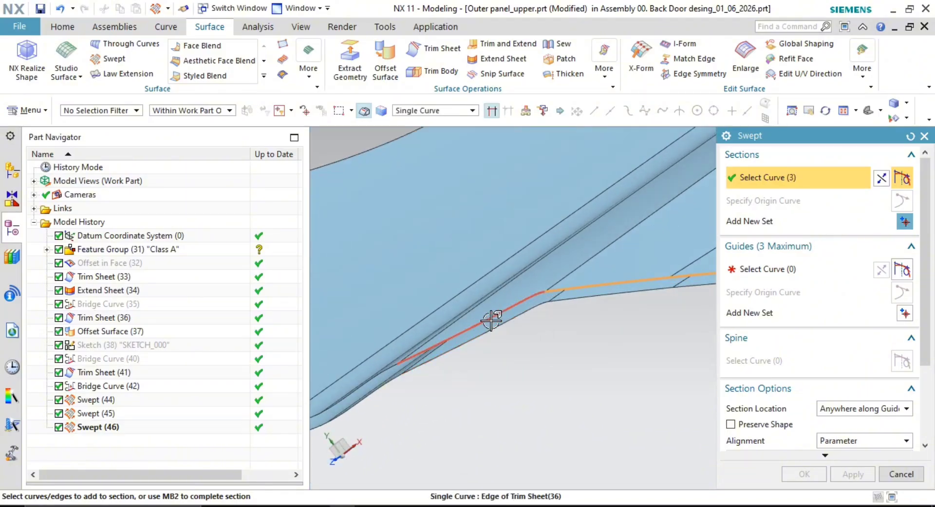
click(492, 320)
scroll(547, 361, down, 2)
scroll(517, 379, up, 2)
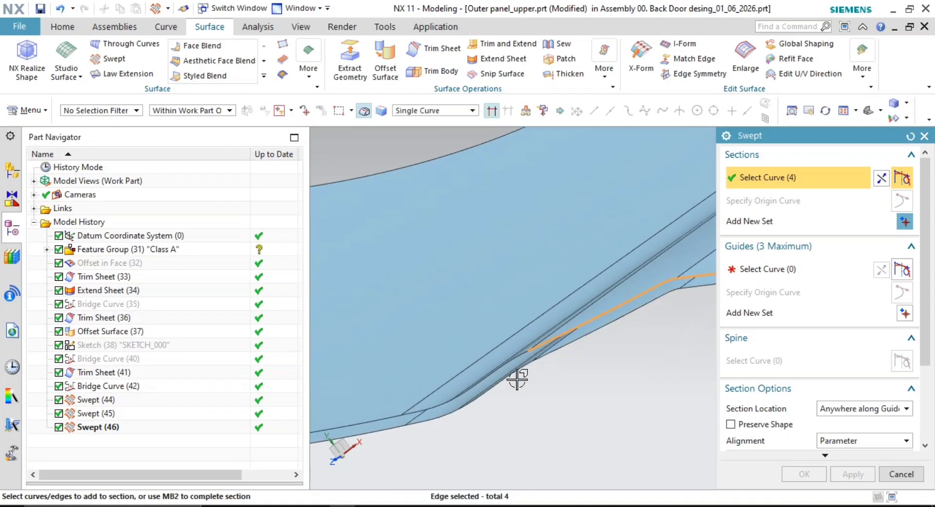
scroll(518, 379, down, 2)
middle_drag(448, 244, 603, 376)
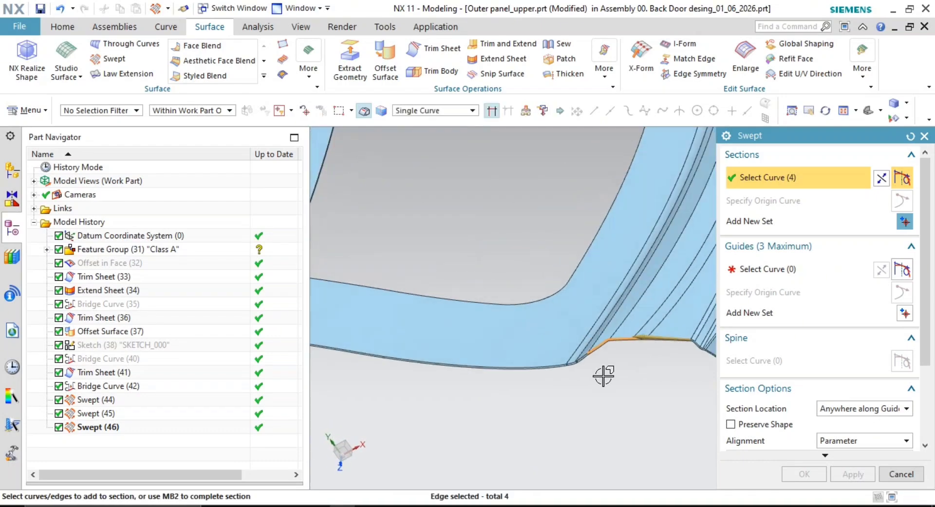
scroll(530, 320, up, 3)
click(498, 307)
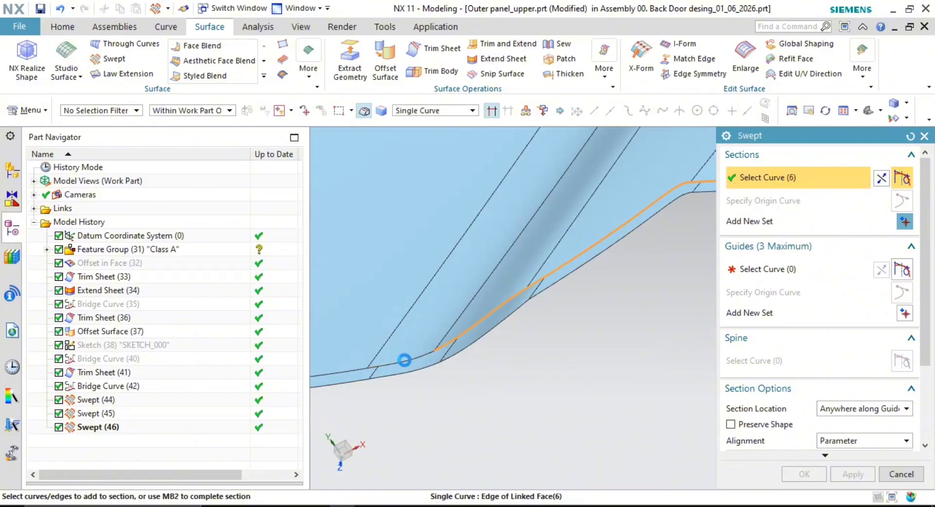
Select the matching chain of connected offset surface outer edges as the second section of the long sweep
middle_click(490, 371)
middle_drag(532, 378, 667, 316)
scroll(602, 272, up, 5)
click(545, 258)
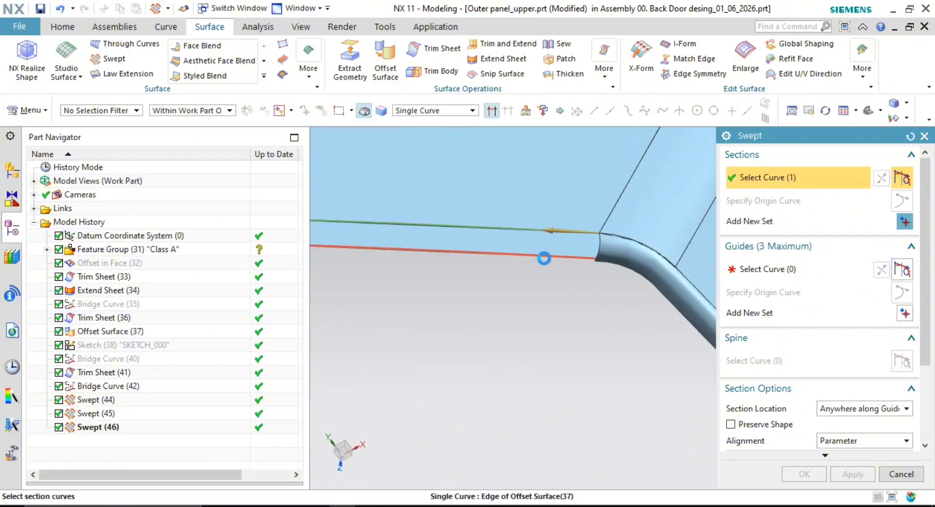
scroll(537, 309, down, 5)
shift+middle_drag(541, 309, 713, 306)
scroll(514, 298, up, 3)
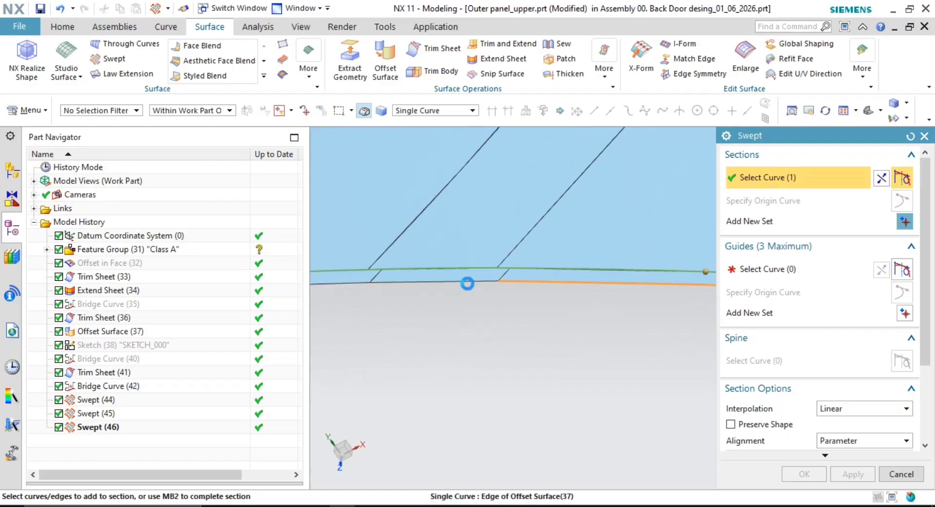
click(470, 284)
scroll(451, 319, down, 2)
shift+middle_drag(477, 315, 719, 313)
click(477, 320)
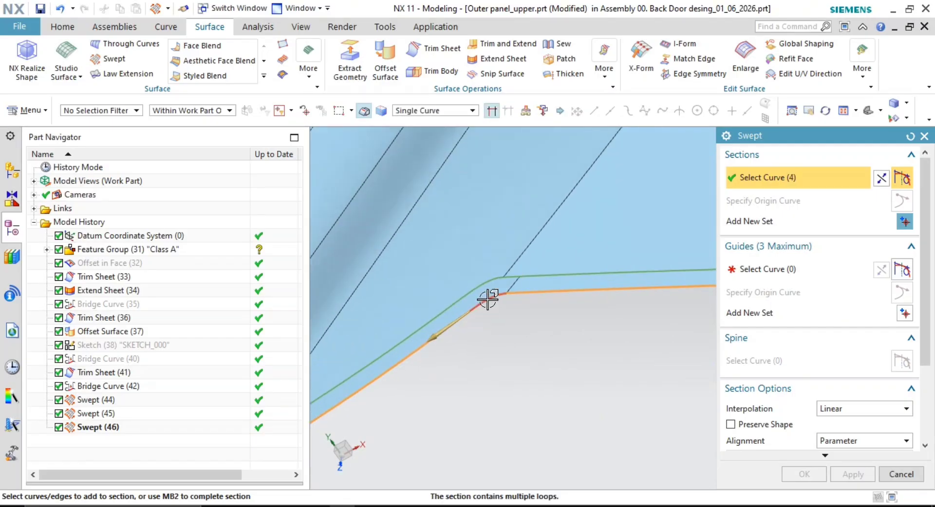
scroll(528, 340, down, 2)
shift+middle_drag(540, 324, 650, 291)
scroll(507, 376, up, 1)
click(500, 388)
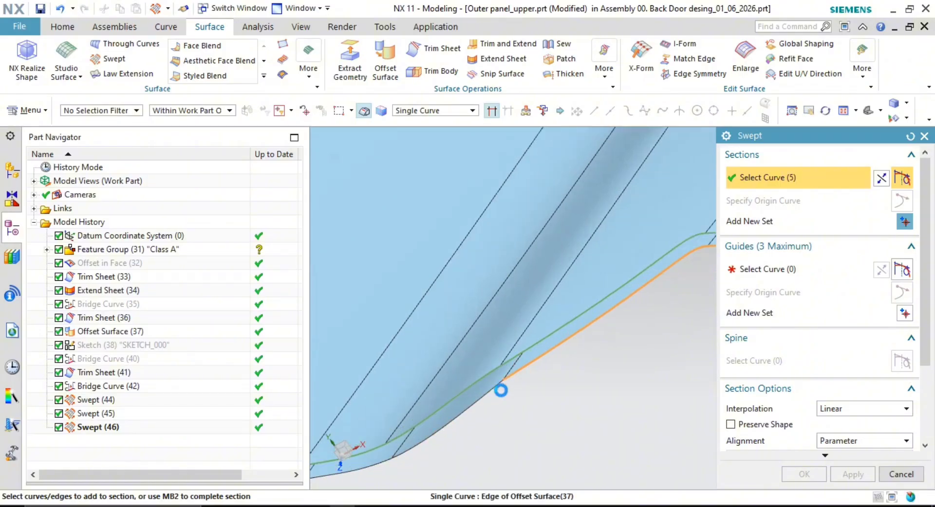
shift+middle_drag(574, 399, 698, 283)
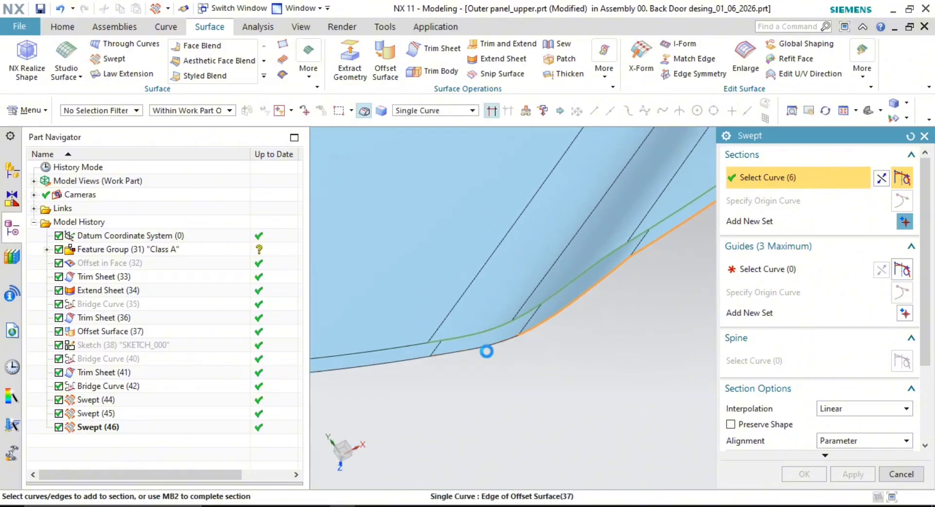
Try the end edge of the third swept surface as the guide for the long sweep
middle_click(560, 380)
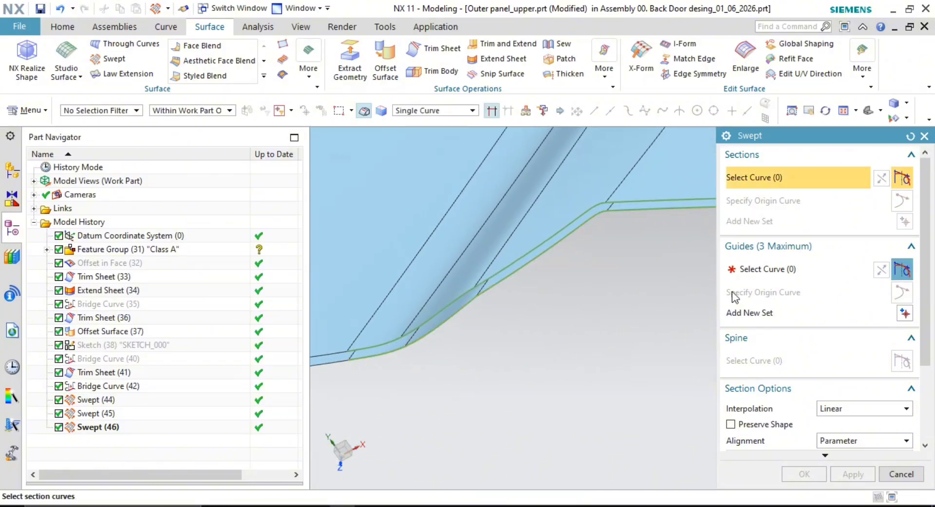
click(782, 272)
scroll(556, 320, down, 3)
shift+middle_drag(555, 320, 524, 318)
scroll(531, 283, up, 3)
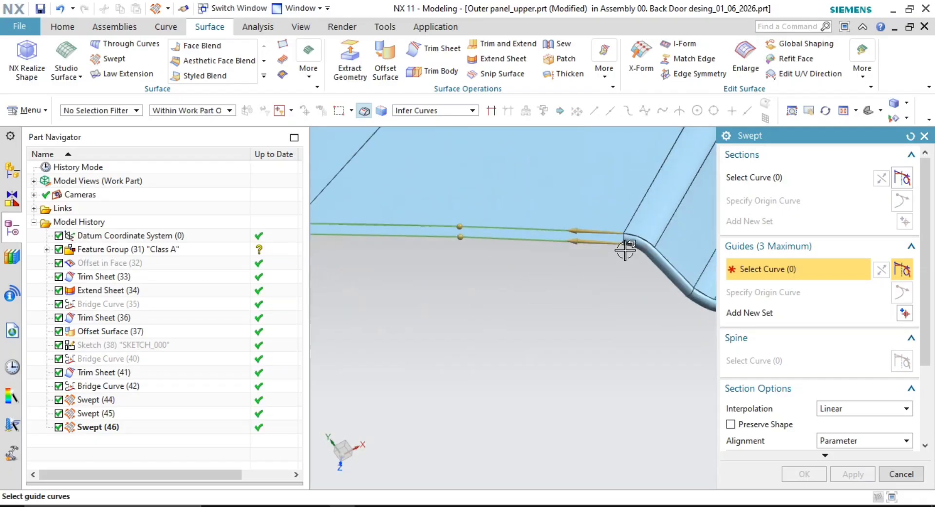
scroll(623, 247, up, 4)
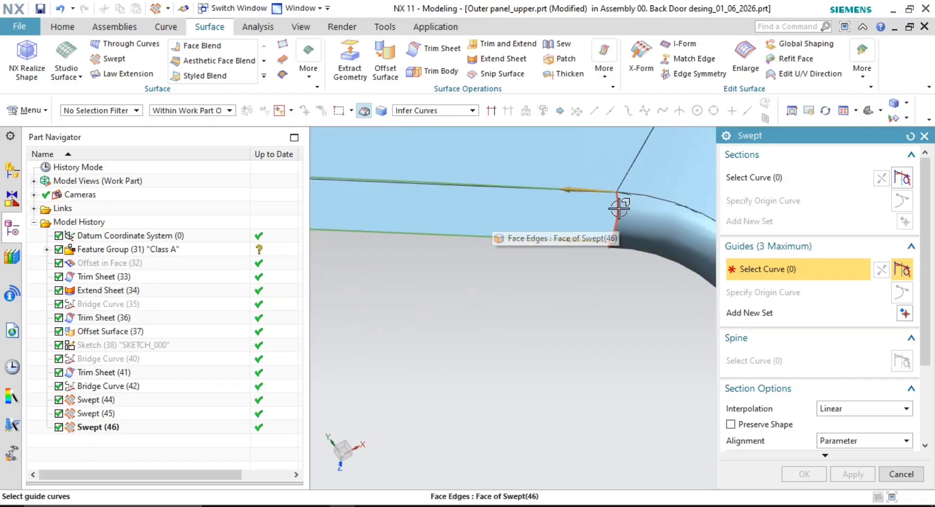
click(618, 208)
Inspect the long sweep's preview along the outer edge and cancel the sweep
scroll(570, 295, down, 4)
shift+middle_drag(472, 305, 657, 276)
scroll(434, 321, up, 5)
scroll(507, 238, up, 2)
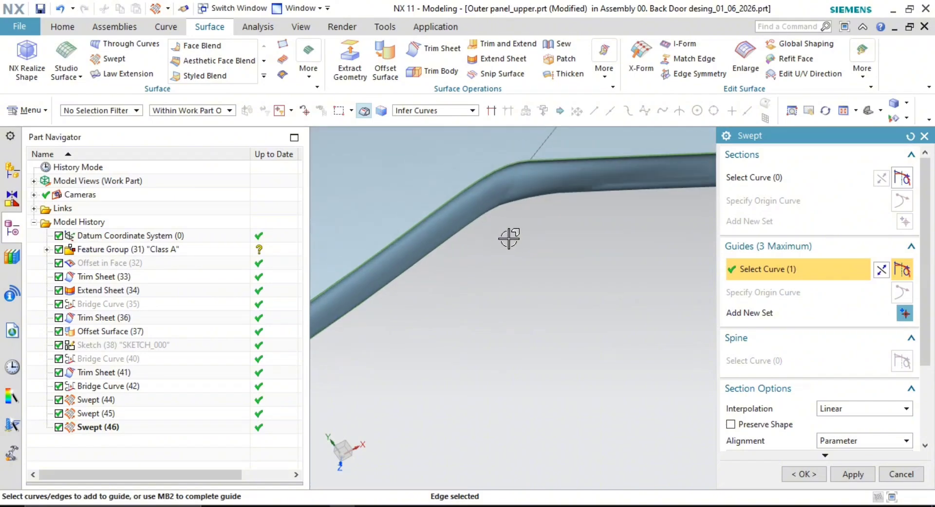
shift+middle_drag(509, 238, 356, 294)
scroll(521, 334, down, 3)
scroll(509, 299, down, 2)
shift+middle_drag(509, 298, 384, 298)
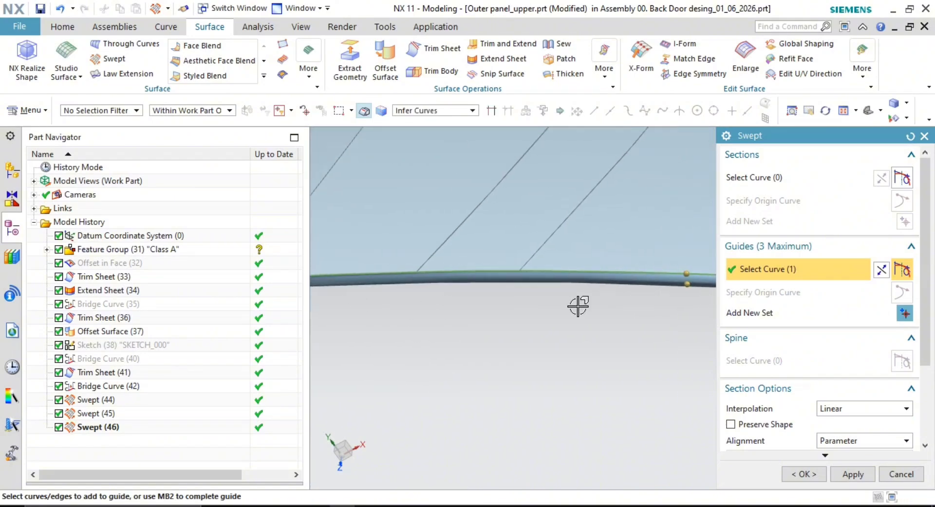
shift+middle_drag(601, 307, 472, 319)
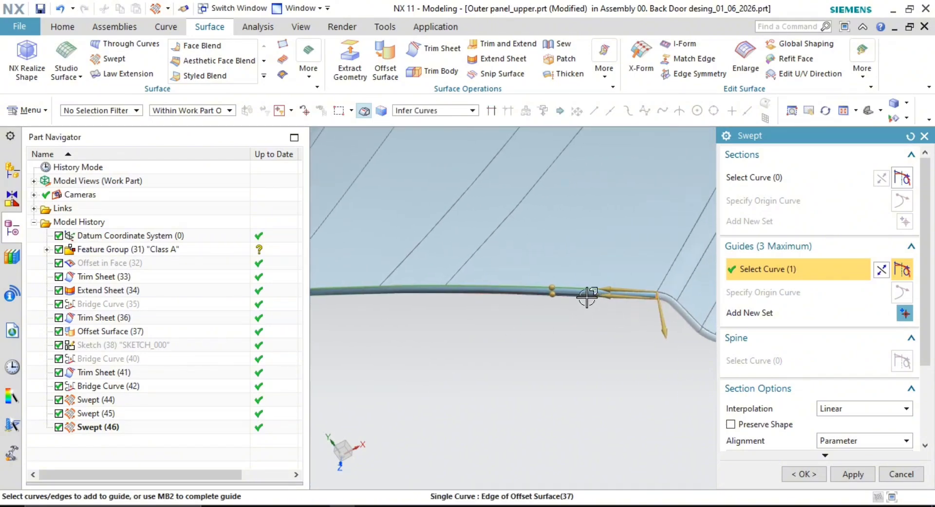
key(Escape)
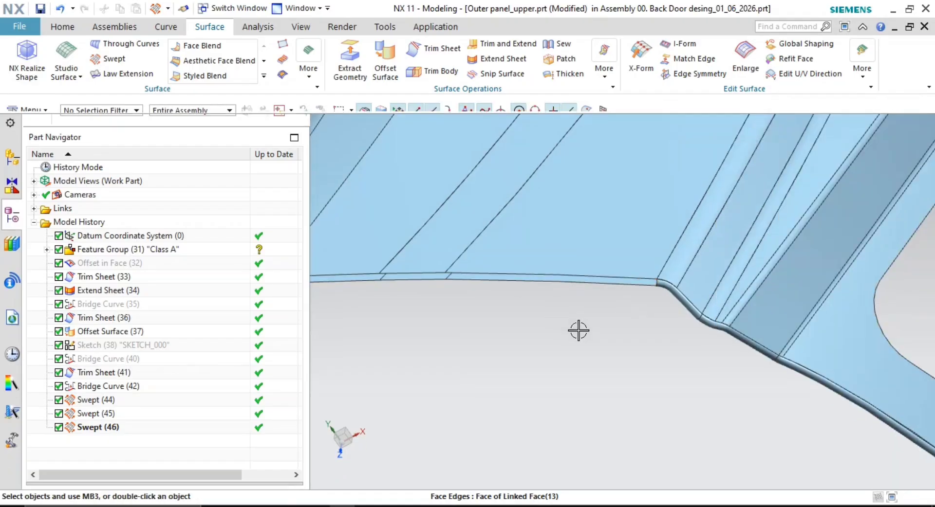
Examine the finished swept surfaces and the open straight edge beyond the end of the third one
scroll(634, 297, up, 3)
shift+middle_drag(692, 309, 672, 292)
scroll(701, 341, down, 5)
scroll(702, 345, down, 3)
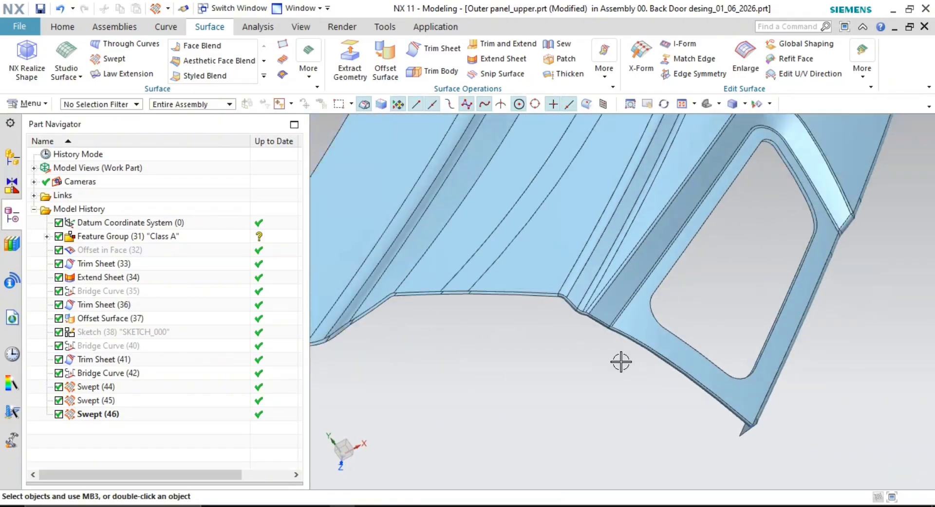
middle_drag(620, 364, 633, 334)
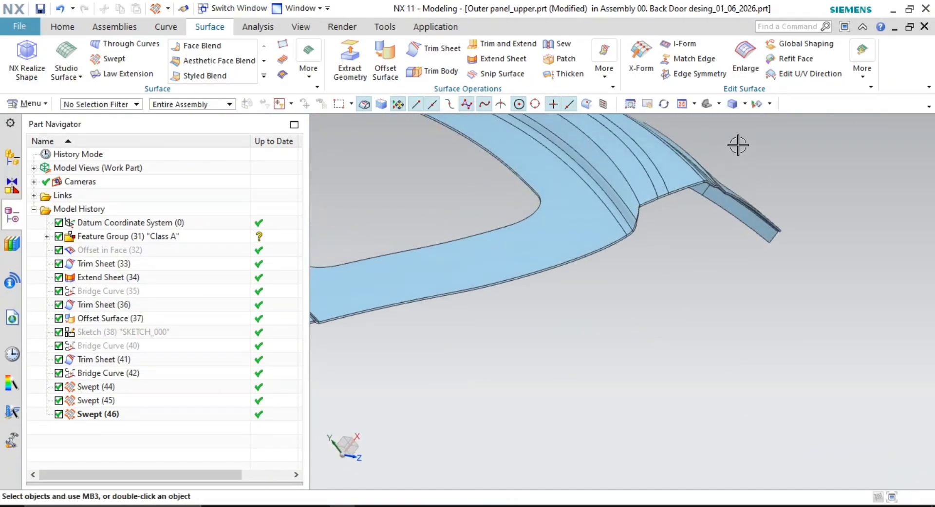
scroll(672, 203, up, 6)
shift+middle_drag(497, 306, 470, 301)
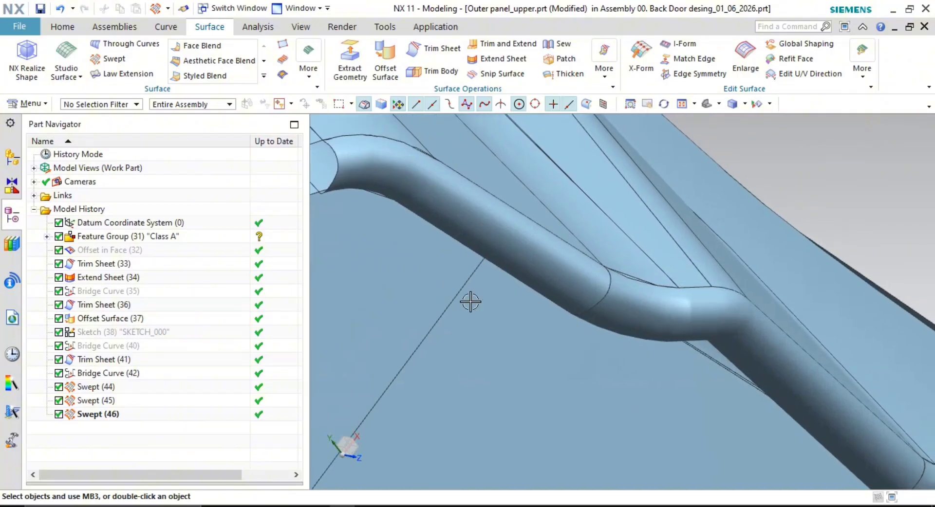
scroll(648, 348, down, 3)
shift+middle_drag(489, 260, 737, 263)
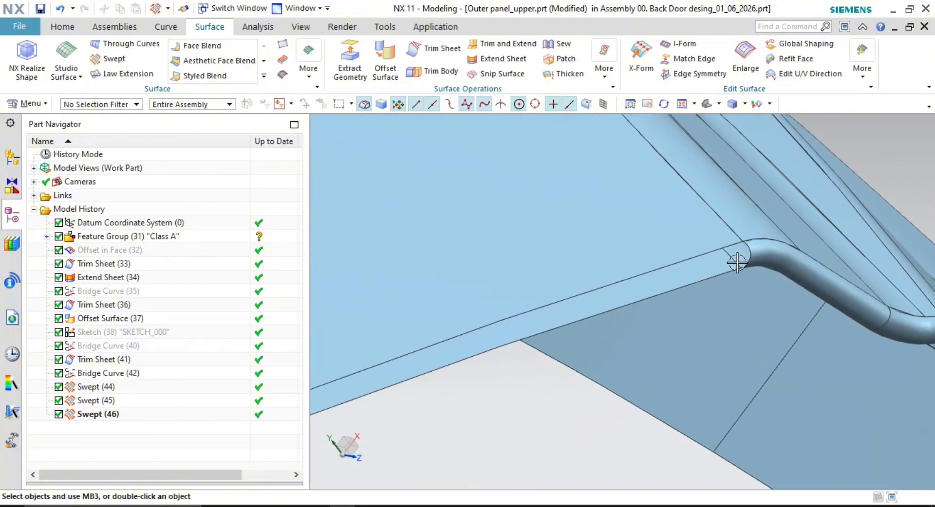
shift+middle_drag(735, 313, 698, 314)
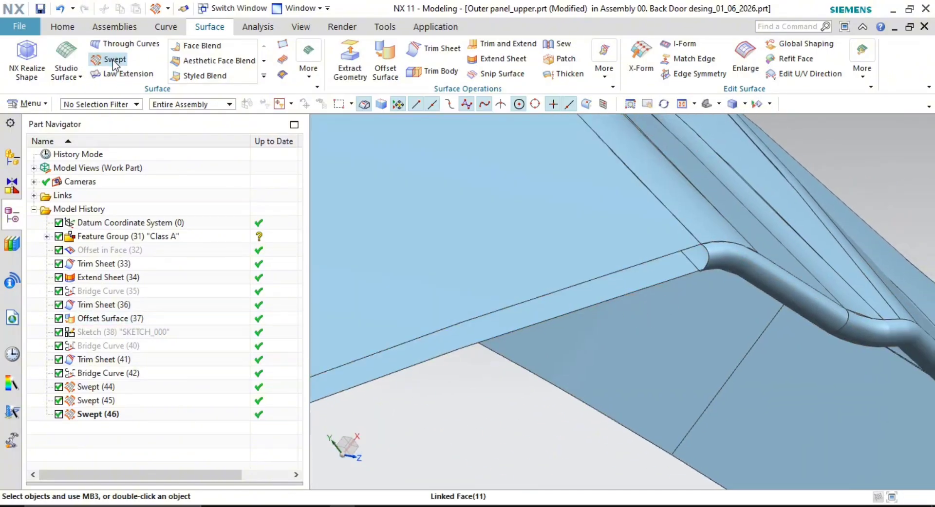
Start a new sweep with the single straight Class A edge beside the third swept surface and its matching offset surface edge as sections
click(647, 270)
shift+middle_drag(641, 324, 610, 214)
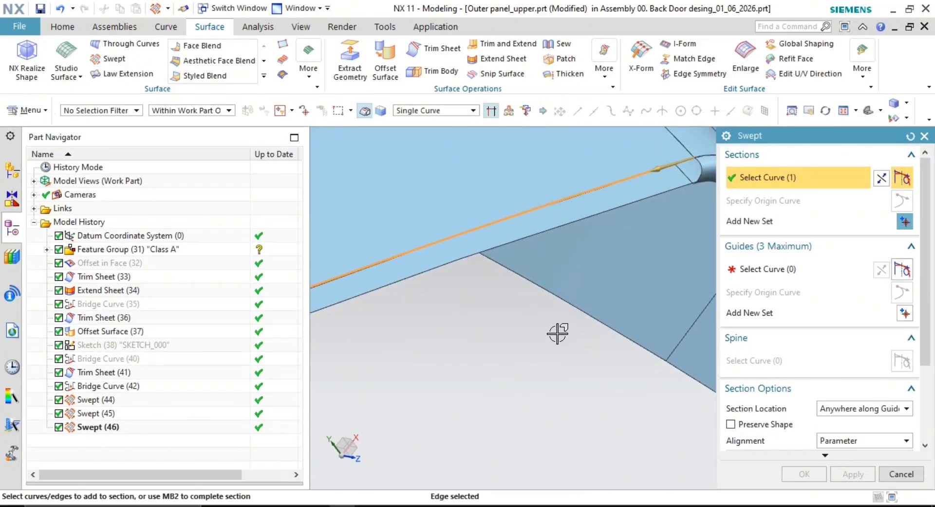
middle_click(624, 235)
click(619, 206)
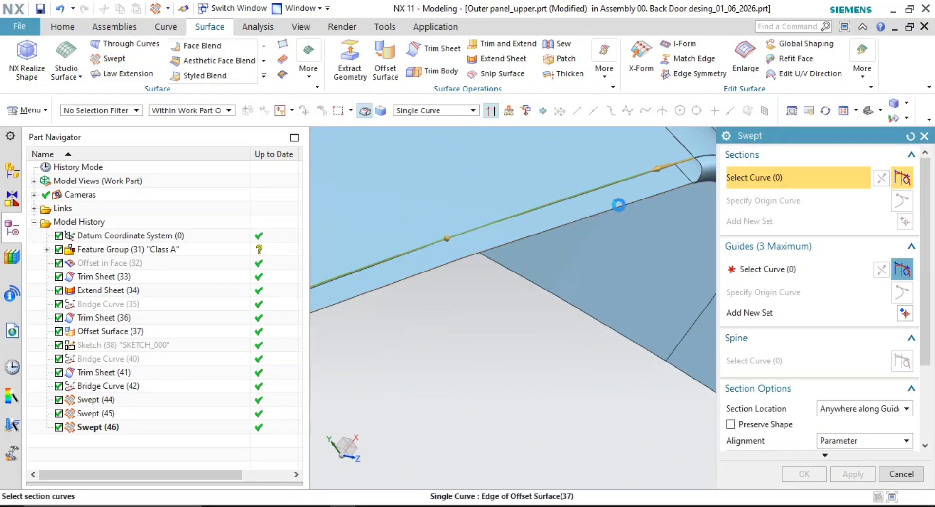
middle_click(578, 321)
shift+middle_drag(647, 251, 619, 247)
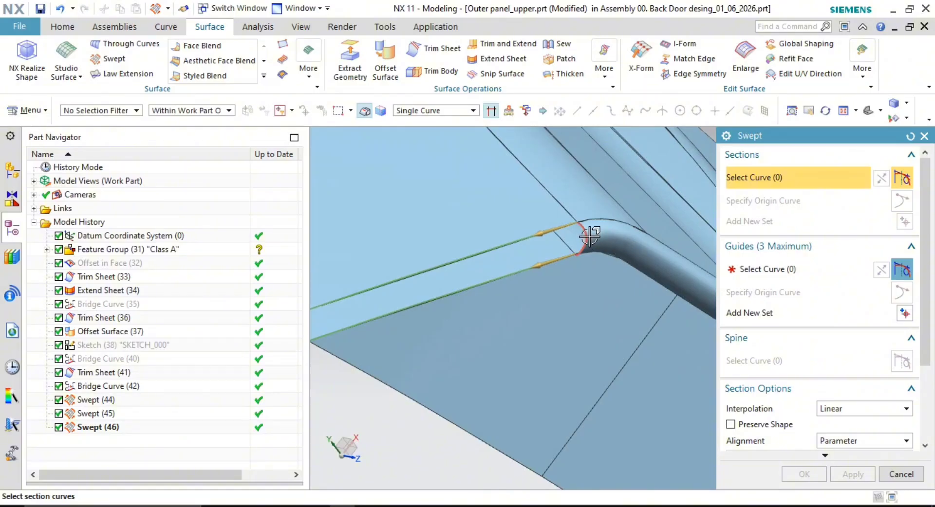
Finish the section sets and use the end edge of the third swept surface as the sweep's guide
middle_click(686, 264)
click(585, 231)
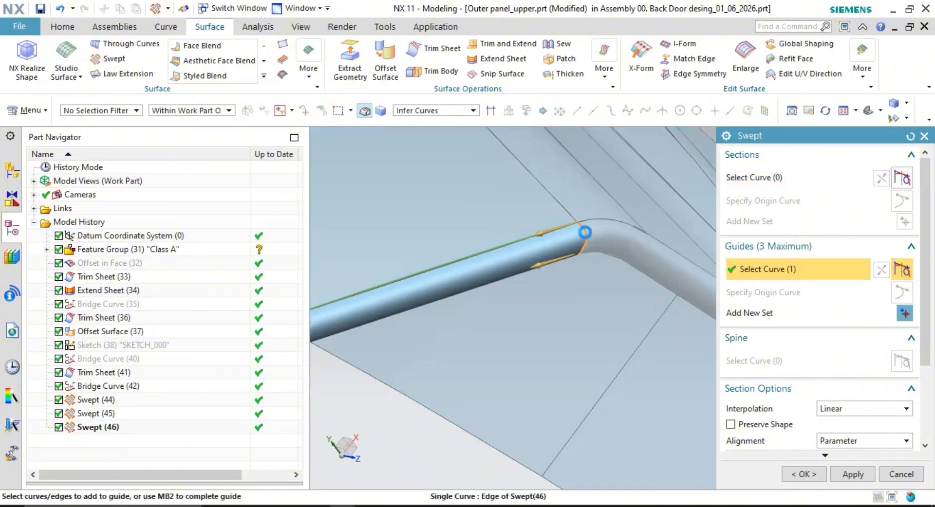
scroll(530, 322, down, 2)
shift+middle_drag(531, 322, 678, 247)
shift+middle_drag(479, 311, 604, 288)
scroll(477, 308, up, 2)
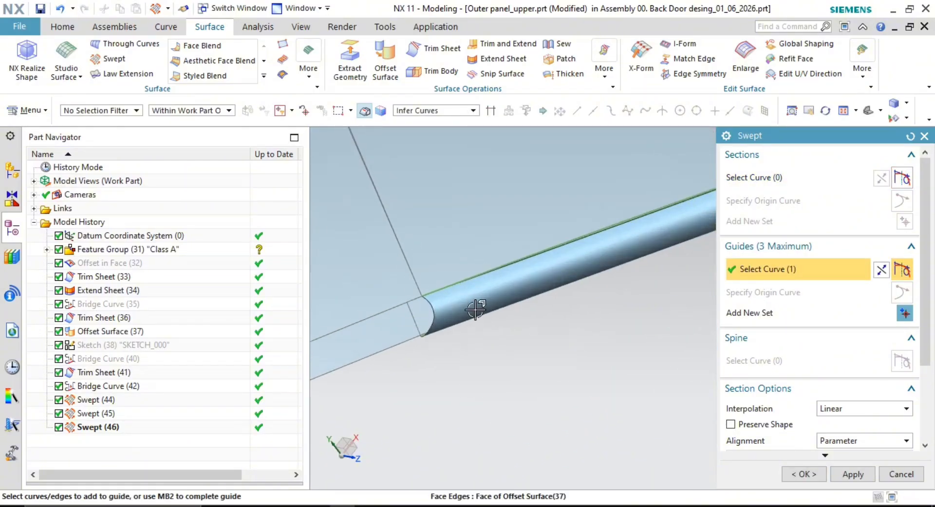
shift+middle_drag(477, 307, 564, 299)
scroll(519, 345, up, 2)
scroll(521, 344, down, 4)
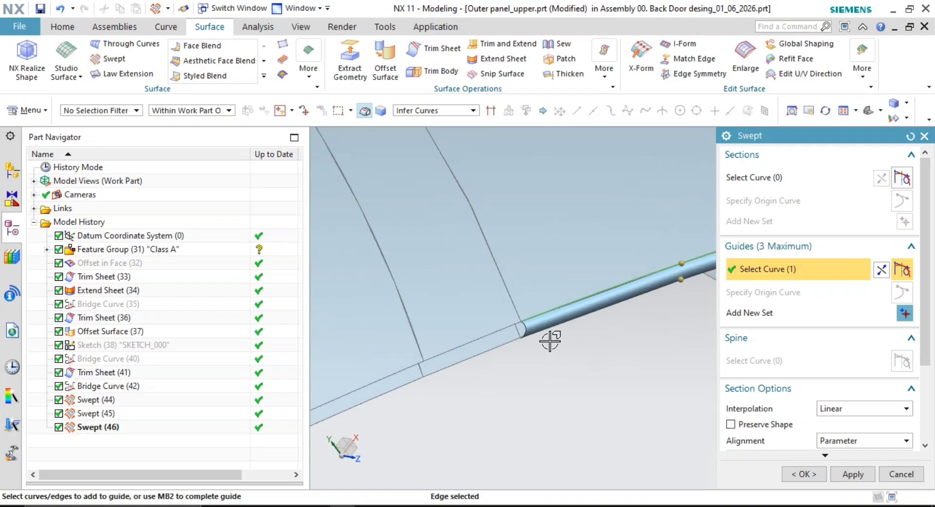
Check the far end of the previewed fourth swept surface from several angles and apply the sweep
middle_drag(486, 326, 577, 222)
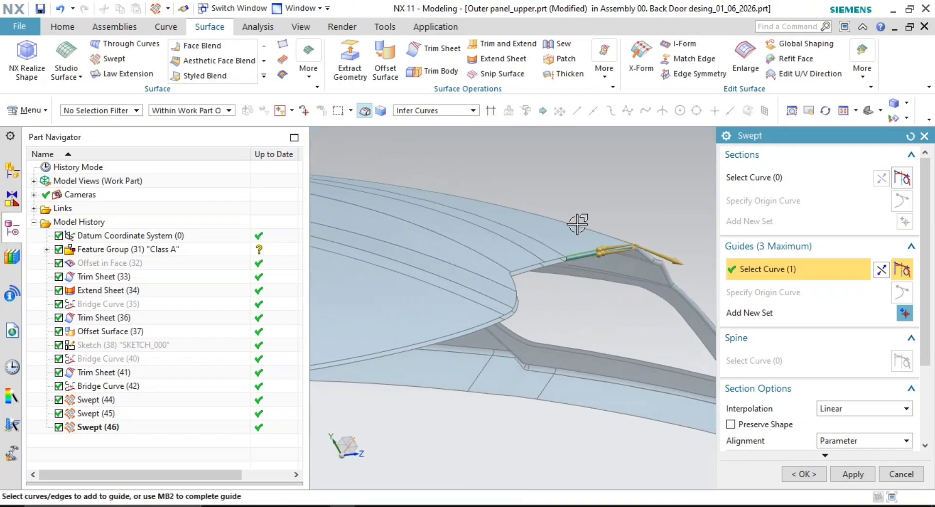
scroll(549, 306, up, 6)
scroll(591, 324, down, 5)
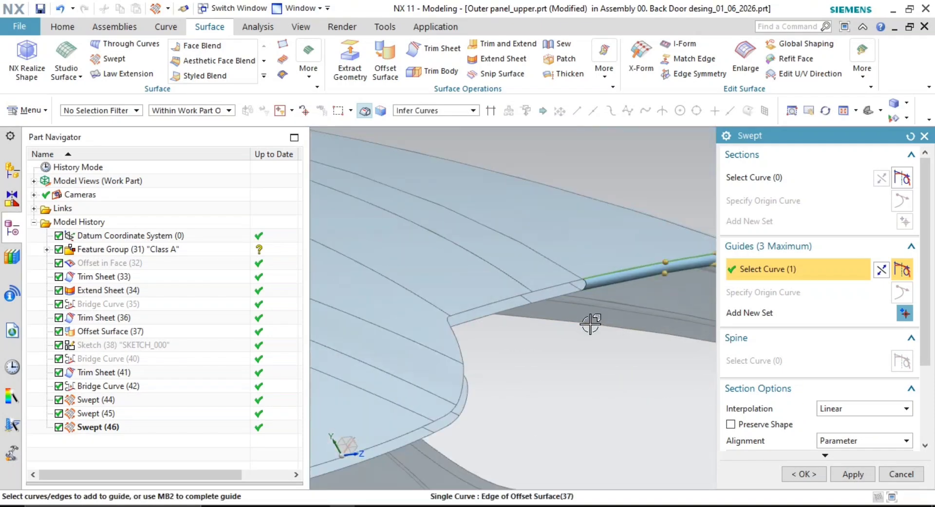
middle_drag(591, 341, 609, 321)
scroll(627, 297, up, 8)
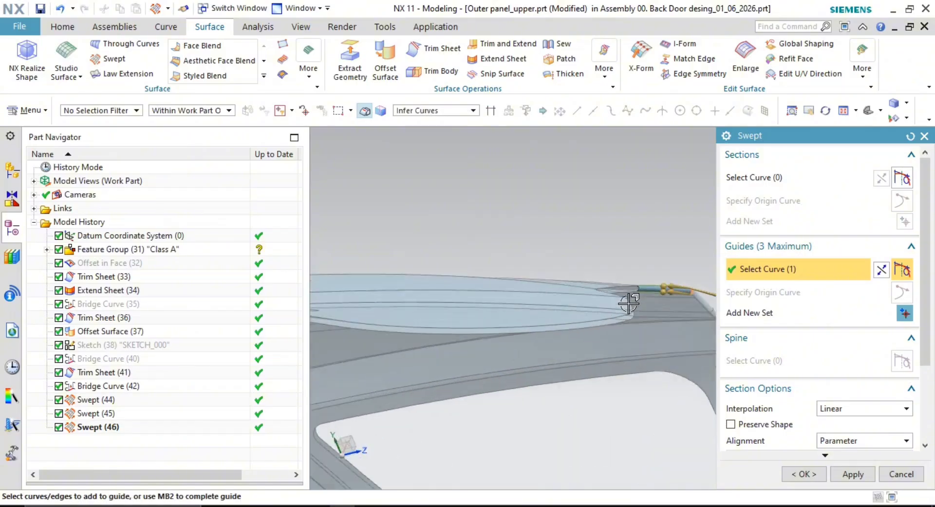
scroll(617, 307, down, 6)
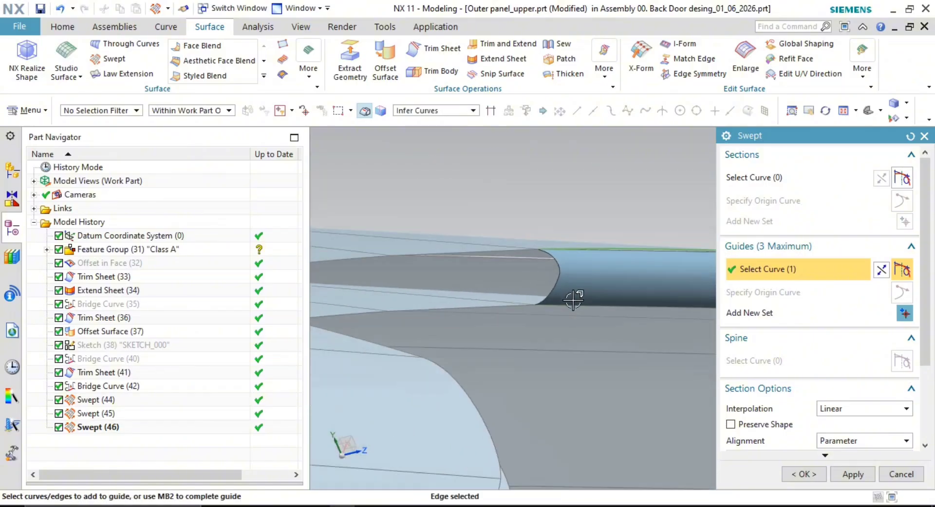
middle_drag(584, 313, 628, 268)
click(852, 475)
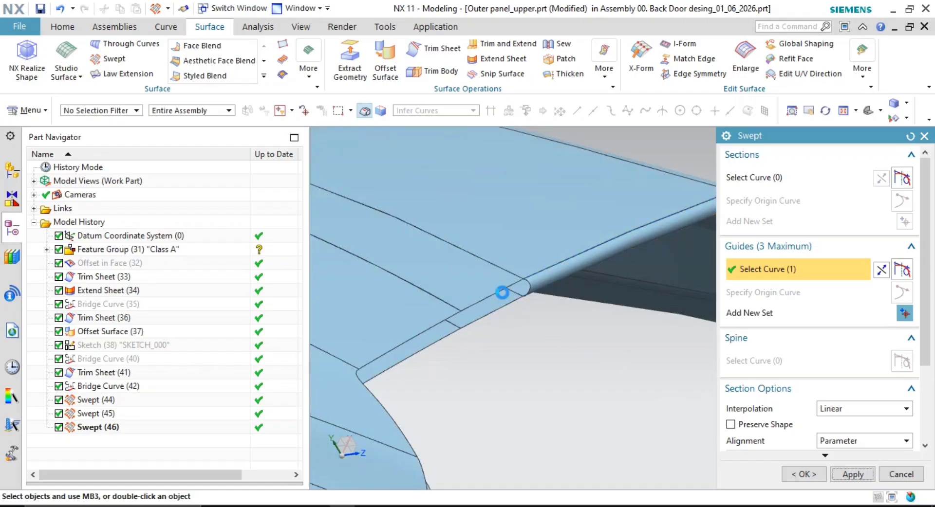
Sweep the next short Class A and offset surface edge pair along the end edge of the fourth swept surface
click(492, 294)
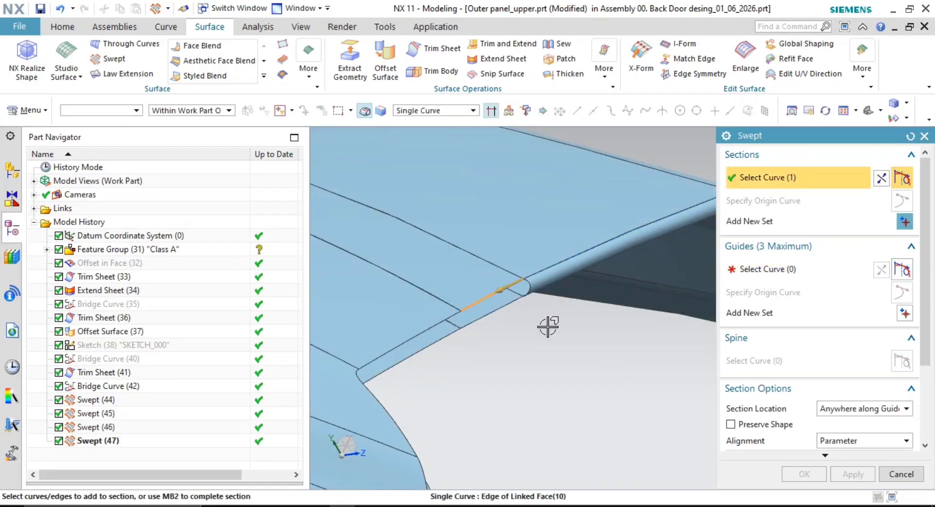
click(490, 314)
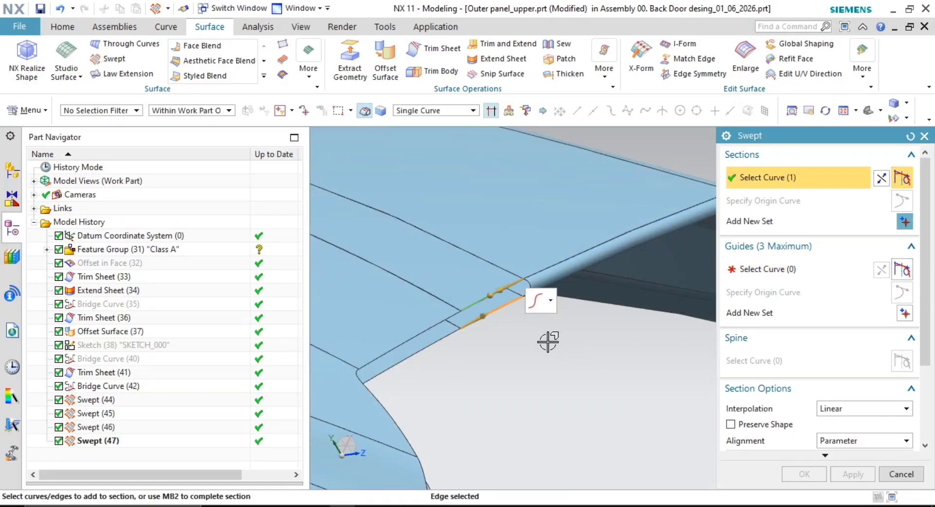
shift+middle_drag(528, 340, 539, 392)
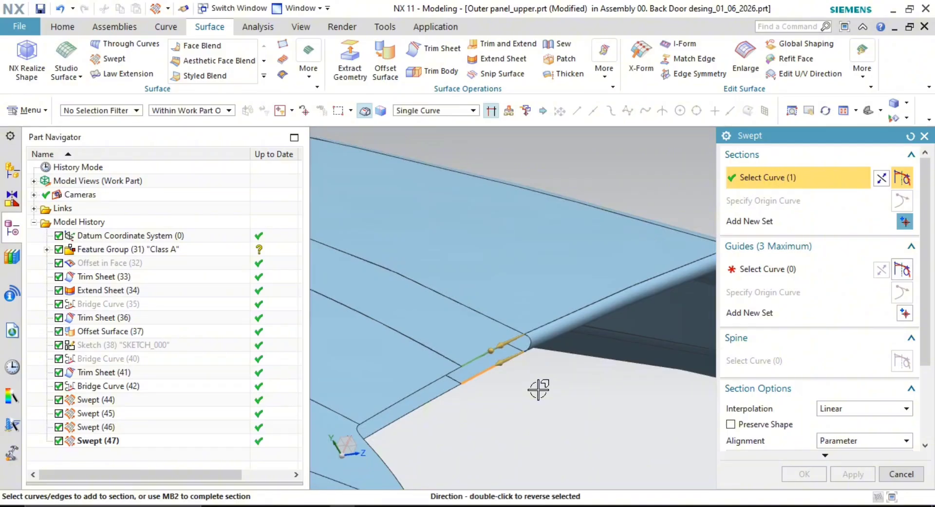
middle_click(539, 389)
scroll(560, 358, up, 2)
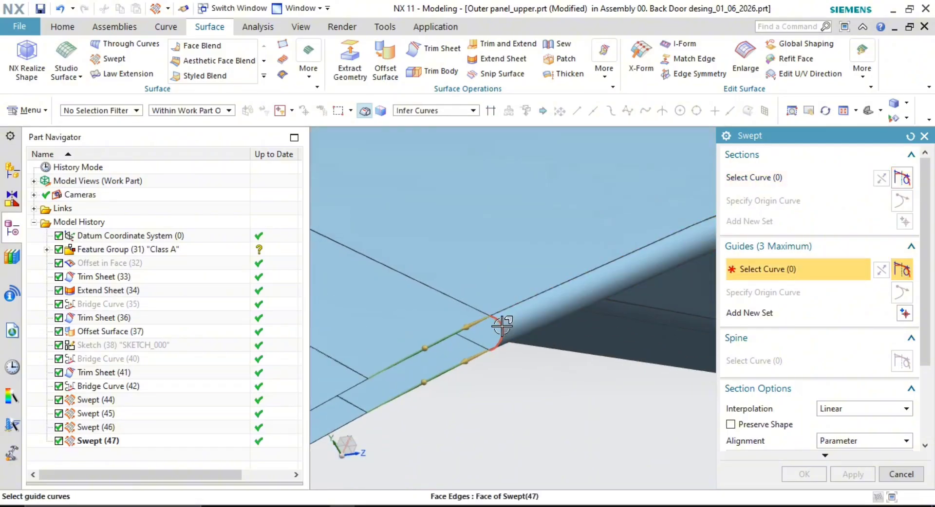
click(502, 326)
middle_drag(502, 326, 657, 394)
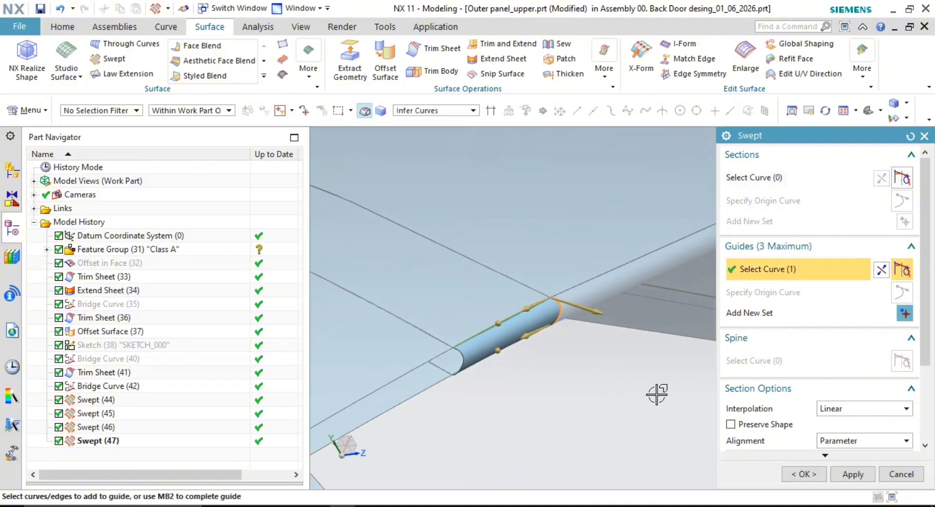
click(858, 477)
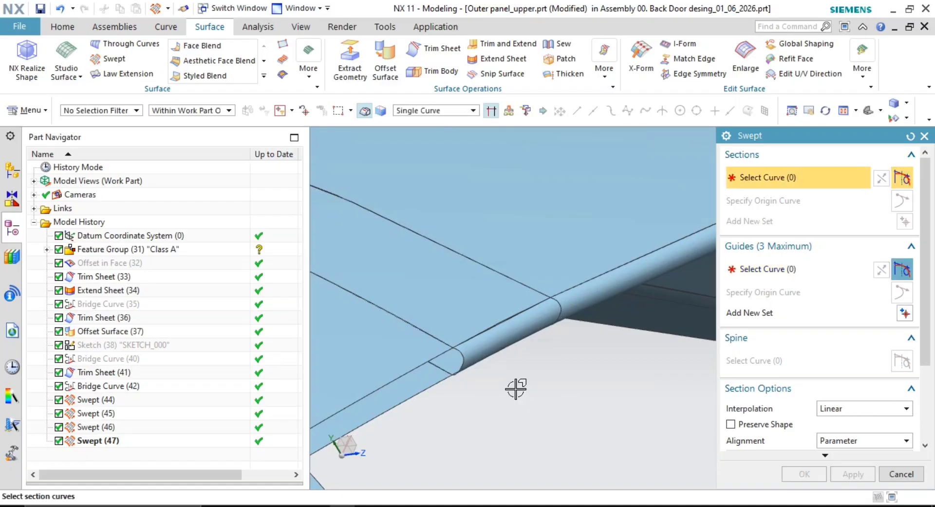
Sweep the straight edge pair reaching the cutout corner, with the end edge of the fifth swept surface as guide
shift+middle_drag(515, 389, 644, 341)
click(520, 336)
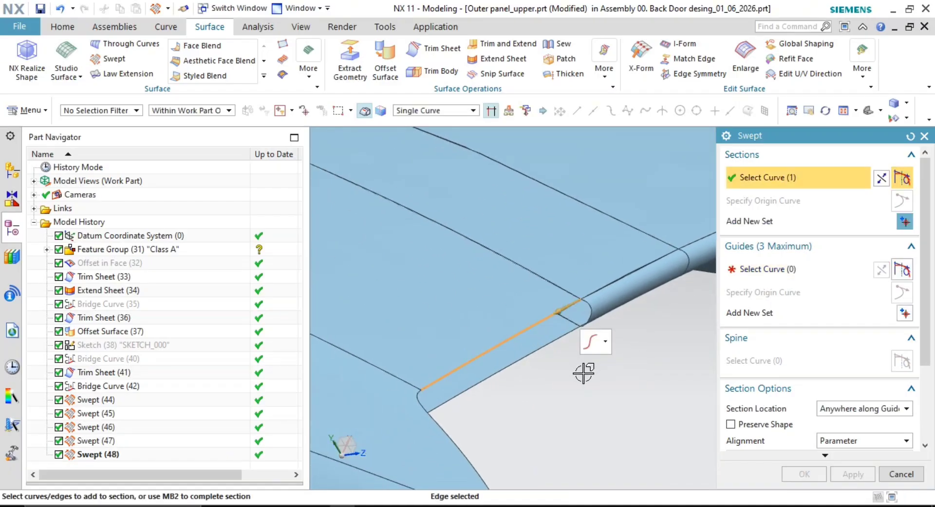
click(527, 359)
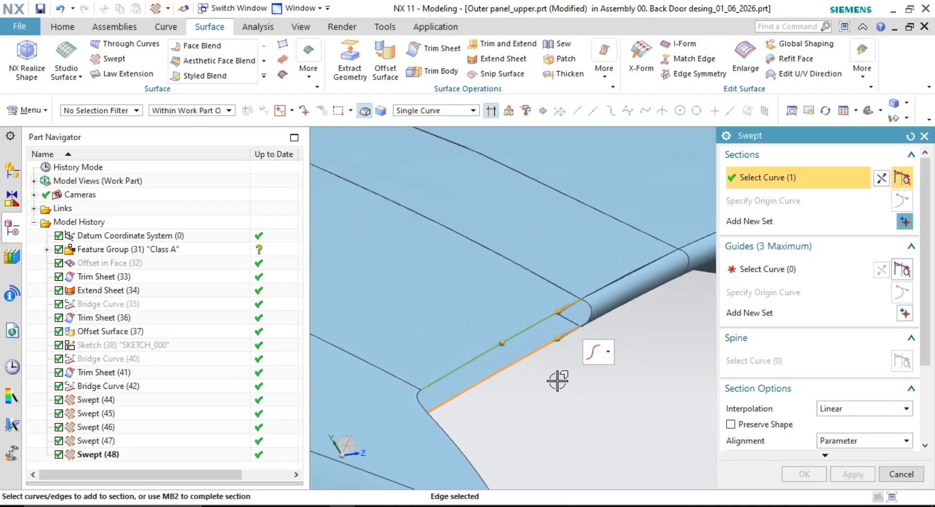
middle_click(648, 399)
click(802, 273)
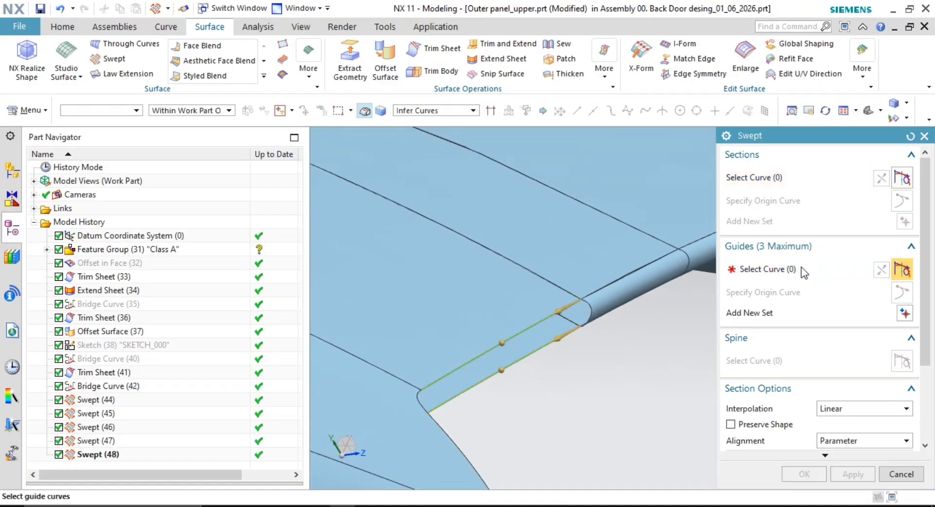
click(589, 308)
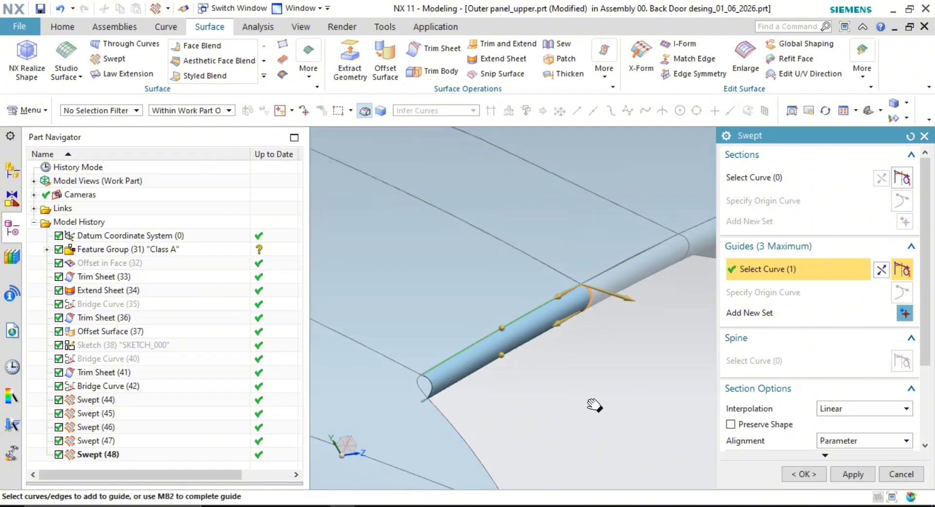
shift+middle_drag(594, 405, 602, 335)
click(849, 473)
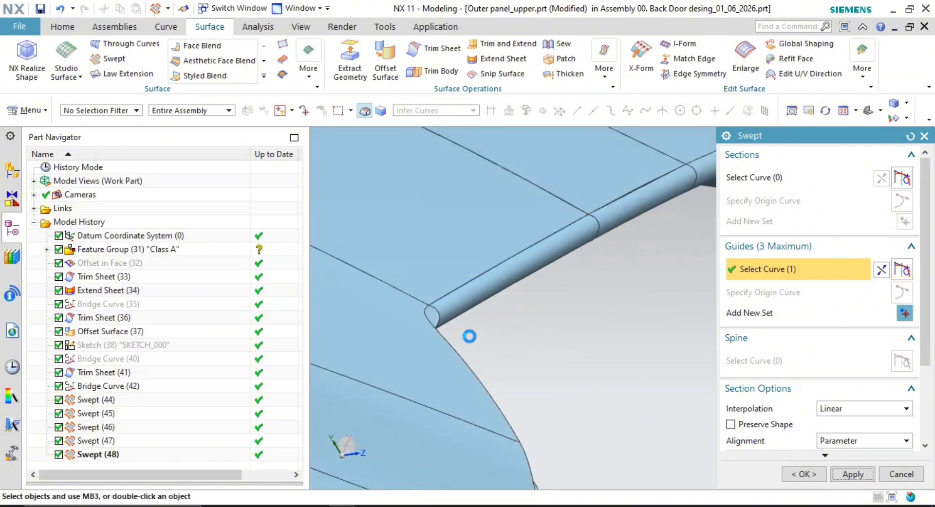
Try a sweep past the corner with the curved Class A edge and the two matching offset surface edges as sections
click(453, 341)
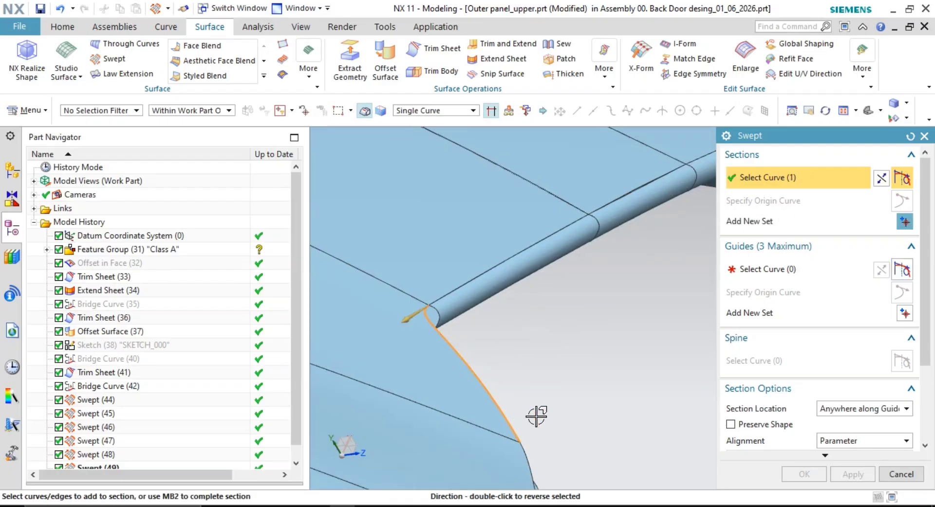
middle_click(587, 389)
scroll(532, 398, down, 3)
mouse_move(530, 399)
middle_down()
mouse_move(512, 398)
mouse_move(532, 385)
middle_up()
middle_drag(520, 392, 534, 380)
scroll(530, 390, up, 5)
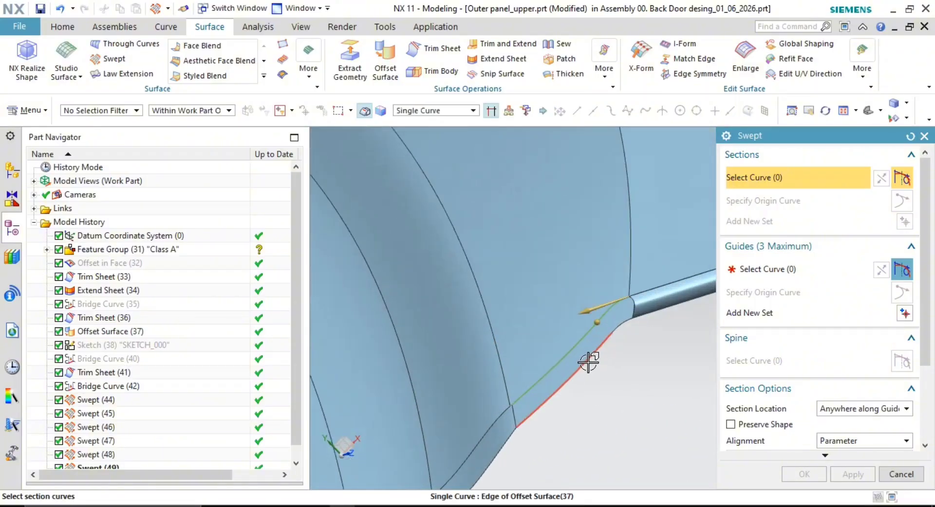
click(621, 324)
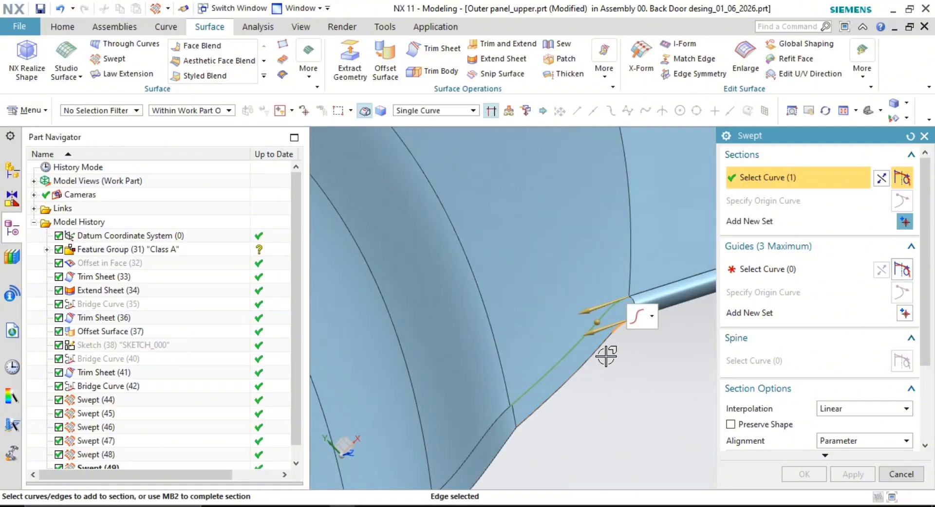
click(600, 354)
middle_click(627, 380)
shift+middle_drag(624, 384, 590, 365)
click(804, 270)
scroll(616, 290, up, 2)
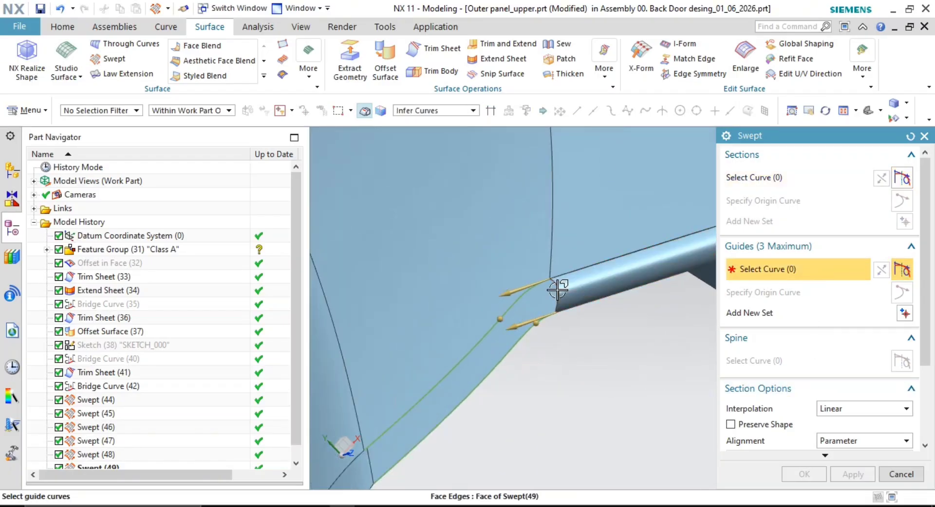
Try the end edge of the sixth swept surface as the guide, inspect the corner preview and leave the sweep
click(558, 287)
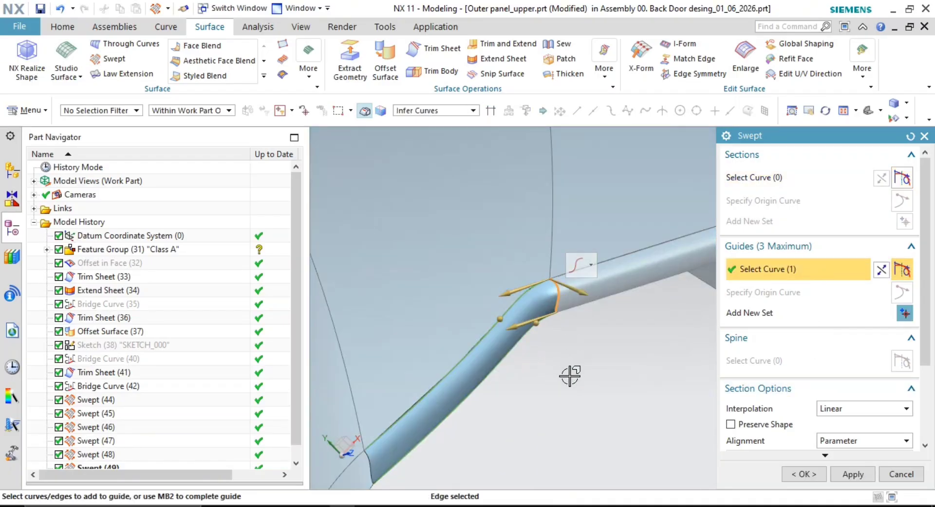
shift+middle_drag(568, 375, 617, 271)
scroll(487, 366, up, 3)
scroll(487, 359, down, 5)
shift+middle_drag(536, 286, 523, 333)
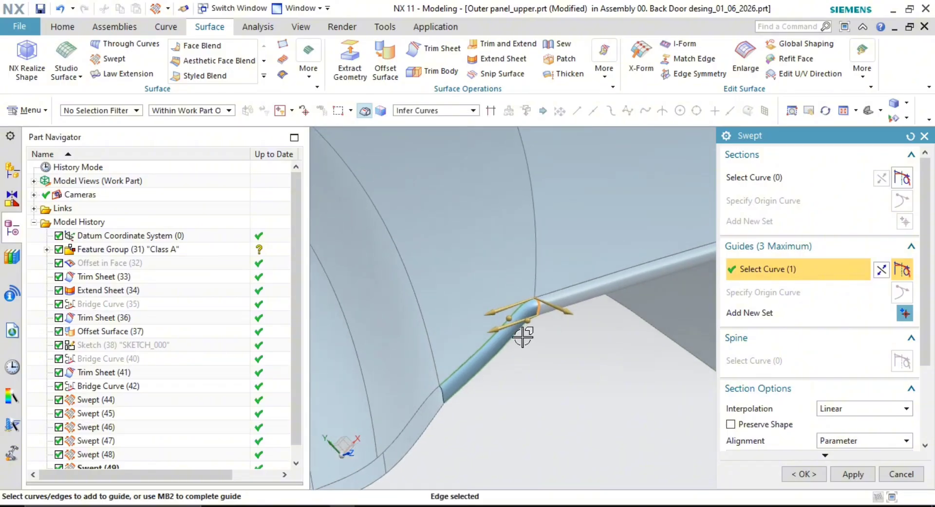
scroll(539, 335, up, 3)
middle_click(555, 301)
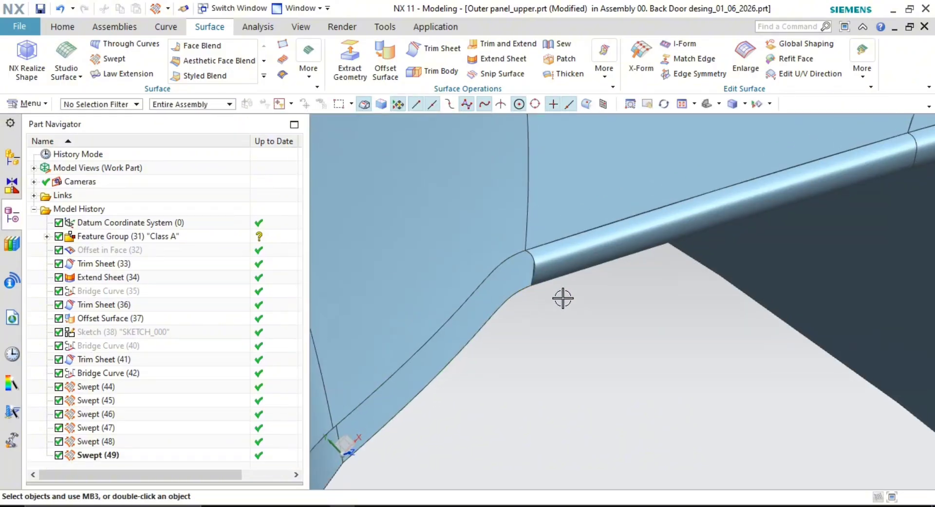
Delete the sixth swept surface, Swept (49)
scroll(533, 342, up, 2)
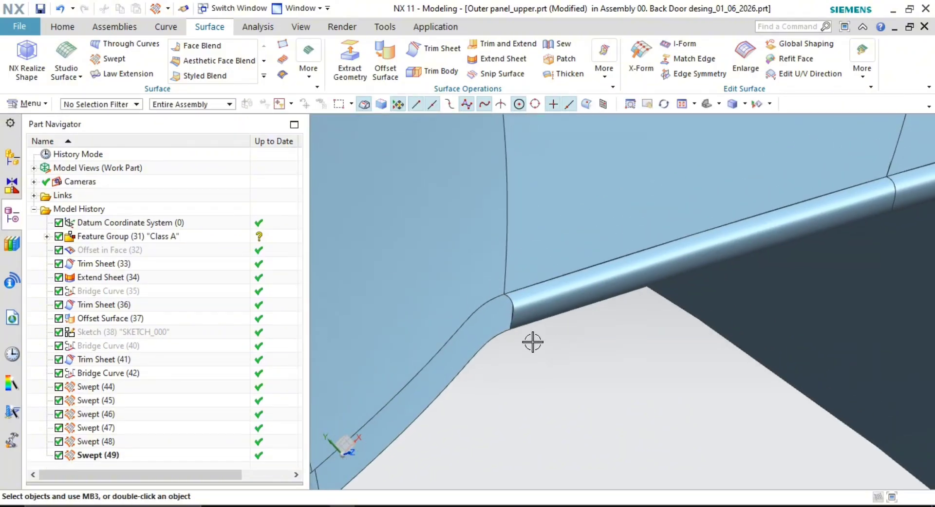
click(100, 456)
key(Delete)
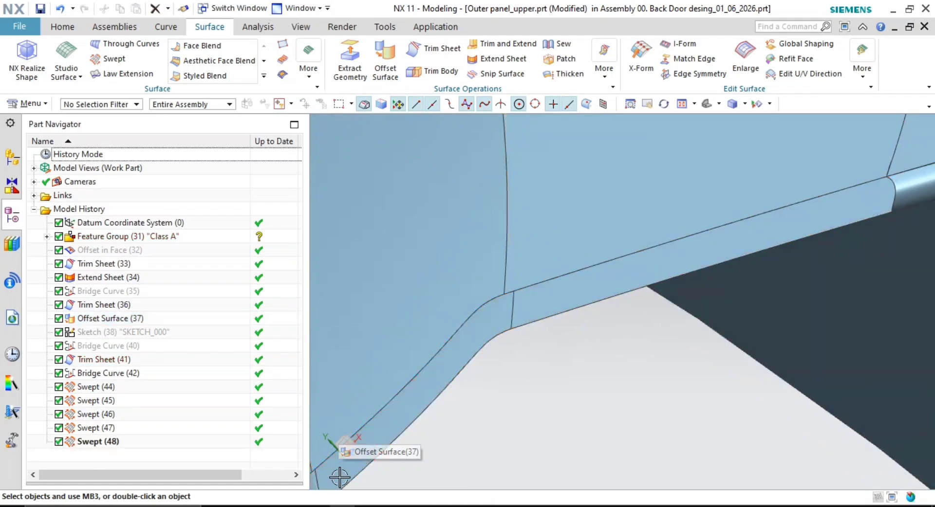
Start a bridge curve at the cutout corner from the tangent Class A seam edges to the matching short offset surface edge
middle_drag(603, 334, 580, 341)
scroll(779, 389, up, 4)
middle_drag(784, 426, 774, 425)
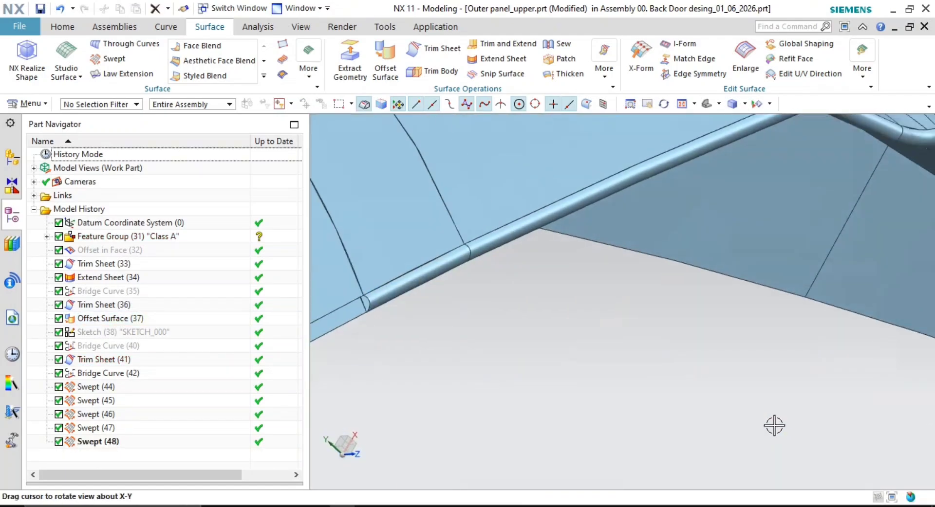
scroll(526, 399, down, 3)
shift+middle_drag(526, 400, 679, 327)
scroll(505, 390, up, 4)
shift+middle_drag(556, 386, 647, 385)
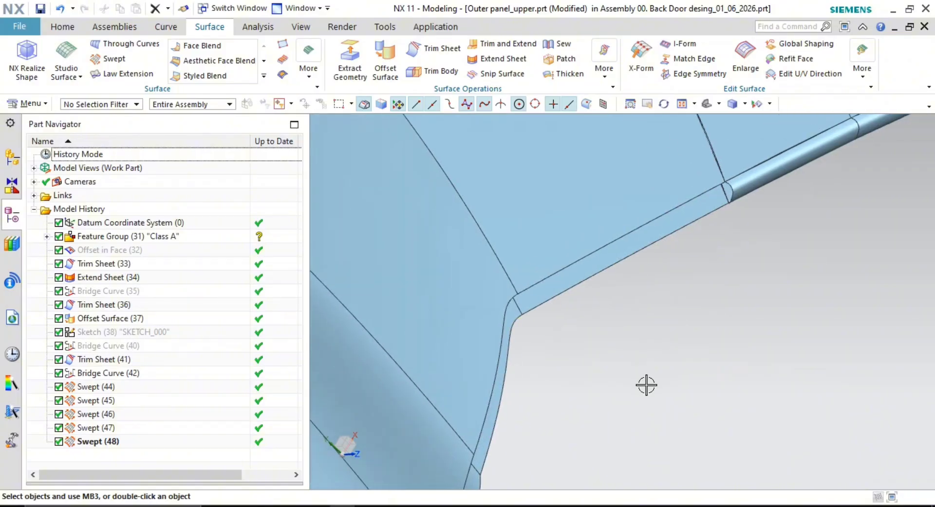
click(173, 29)
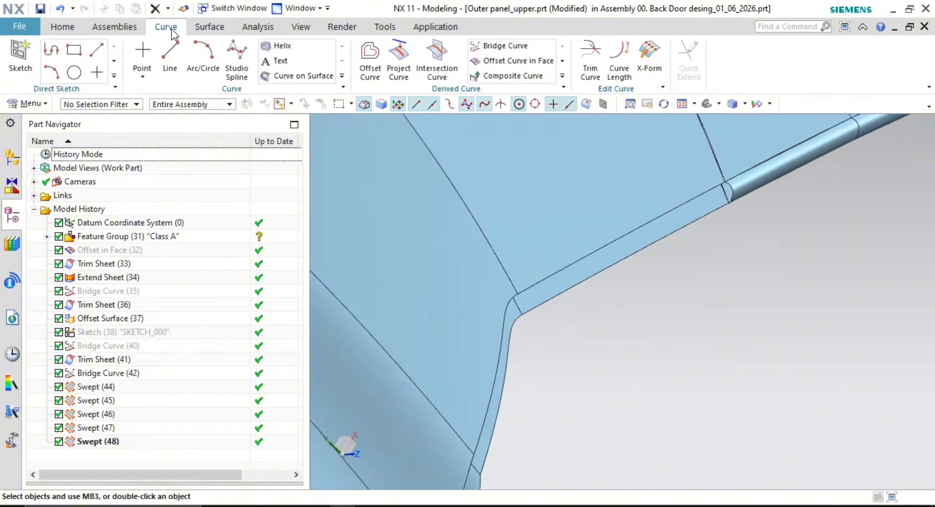
click(513, 285)
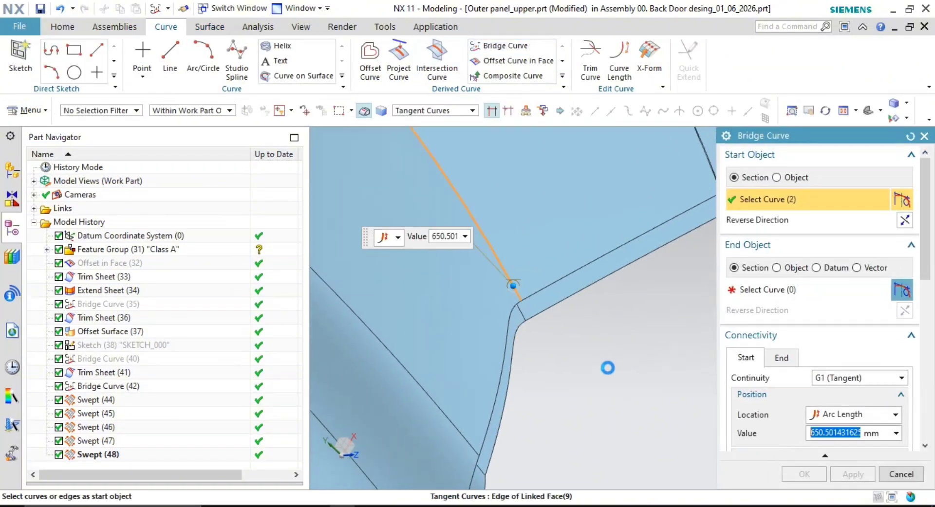
click(525, 315)
Place the end of the corner bridge curve at 0 mm arc length on the short offset surface edge and reverse its end direction
scroll(671, 365, down, 4)
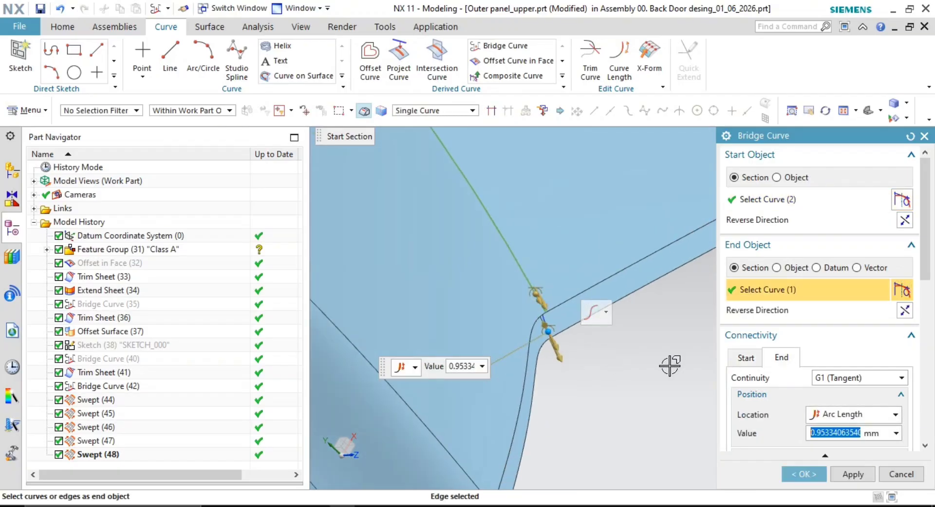
middle_drag(632, 371, 569, 342)
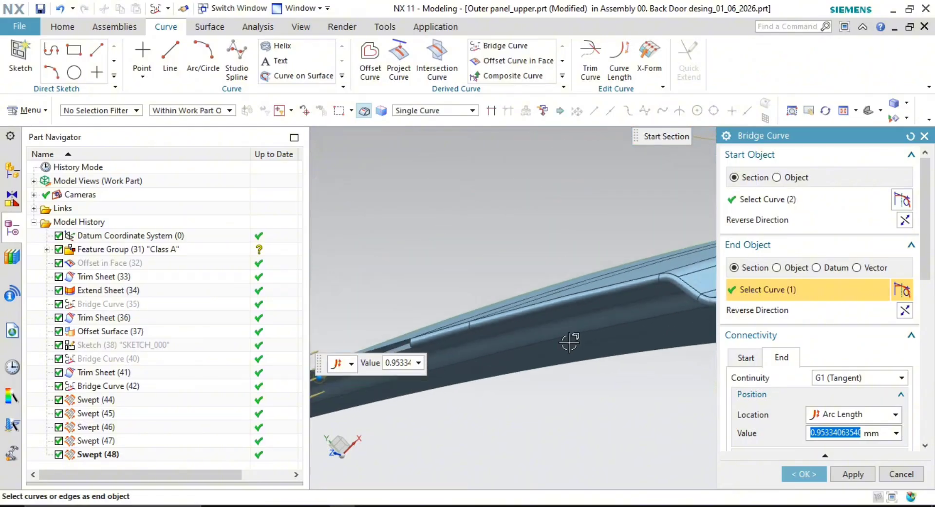
shift+middle_drag(484, 344, 703, 299)
scroll(493, 353, up, 5)
shift+middle_drag(588, 314, 540, 348)
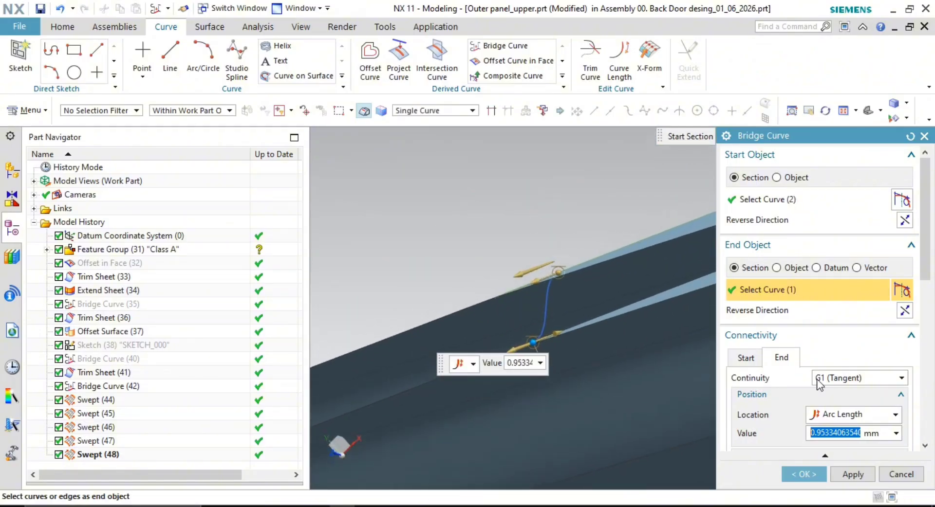
click(909, 315)
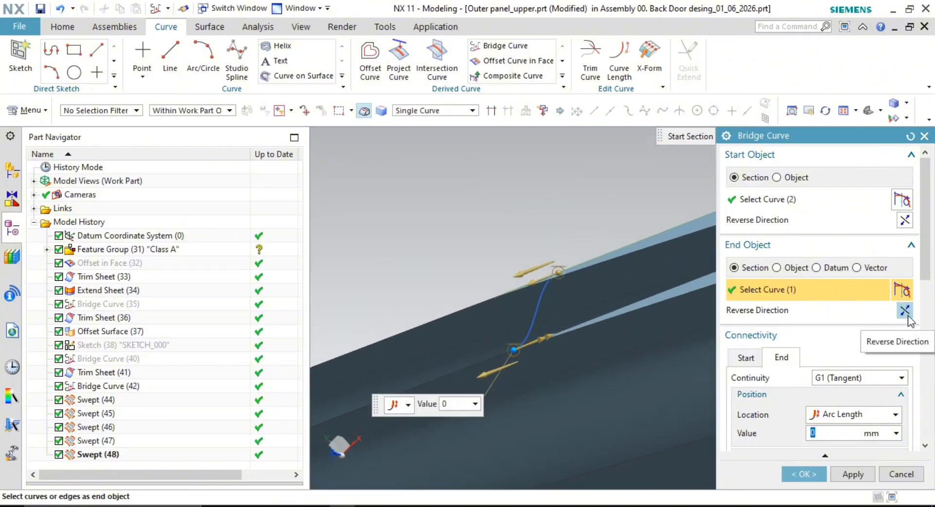
click(541, 342)
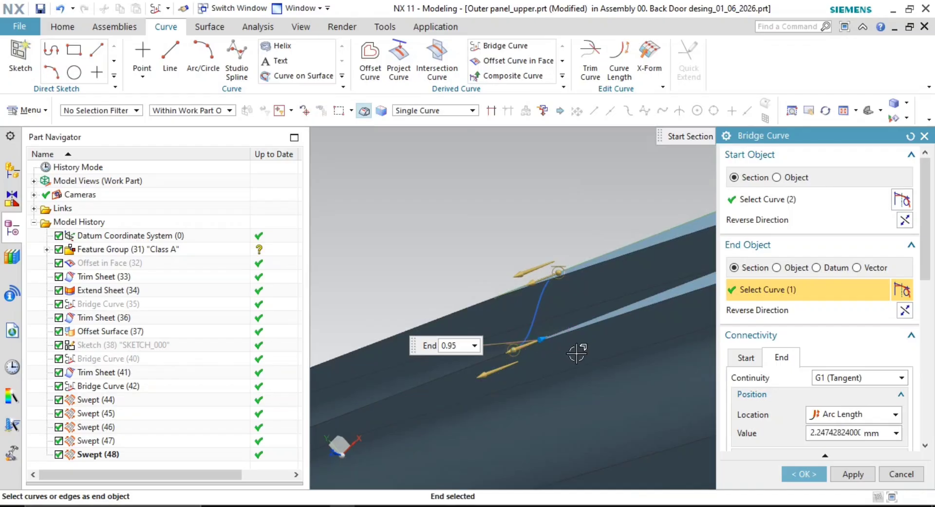
Set the corner bridge curve's start position to 0 mm arc length, reverse its end and start directions, and create the curve
middle_drag(578, 355, 516, 363)
middle_drag(512, 312, 711, 394)
click(847, 433)
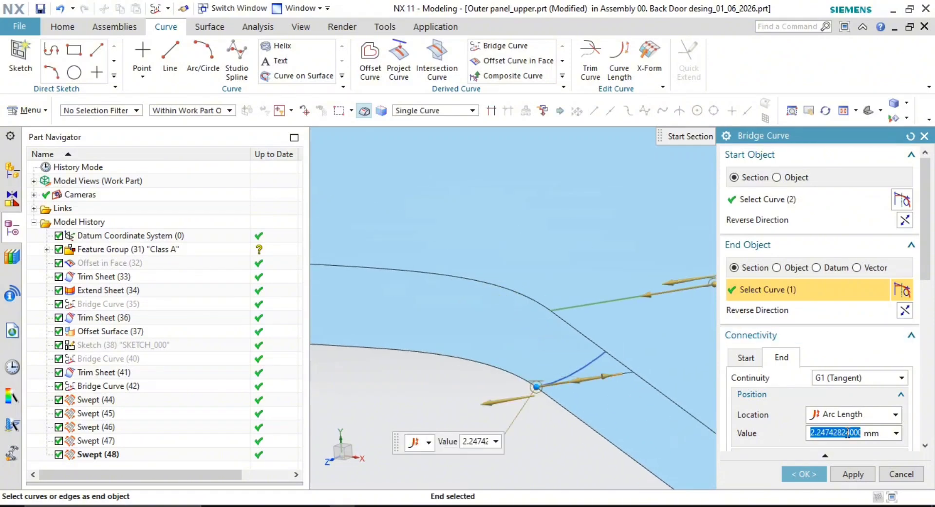
click(745, 358)
click(842, 434)
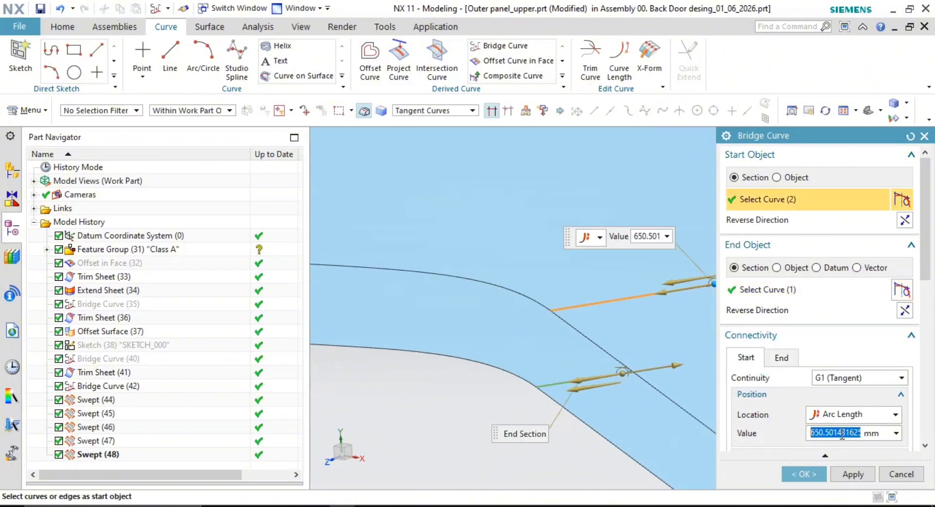
text(0)
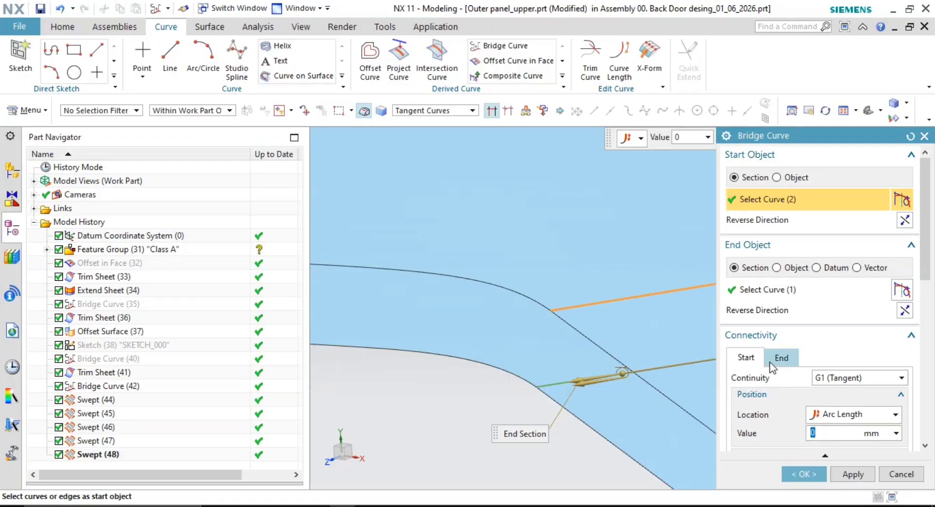
click(904, 311)
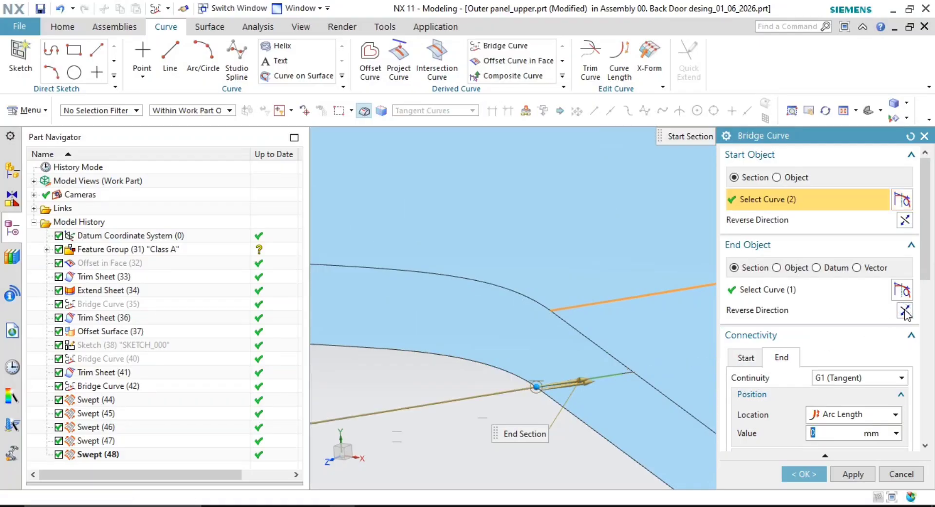
click(905, 222)
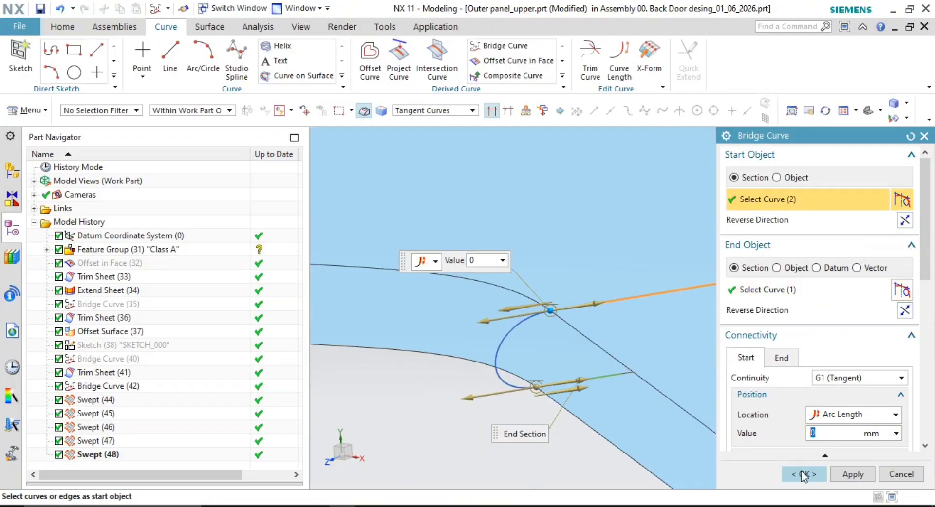
click(806, 474)
Start a second bridge curve from the next Class A seam edge along the cutout to the matching short offset surface edge
scroll(578, 351, up, 5)
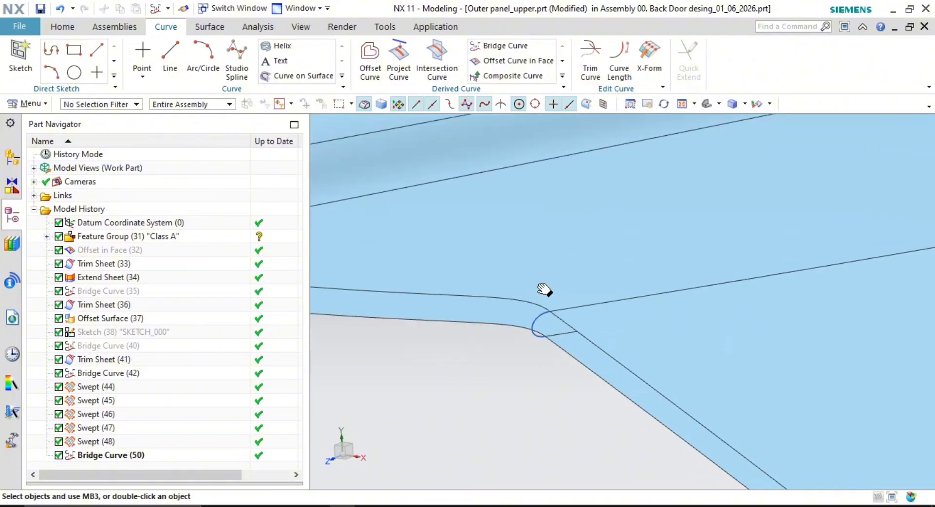
shift+middle_drag(622, 319, 581, 284)
shift+middle_drag(572, 371, 809, 424)
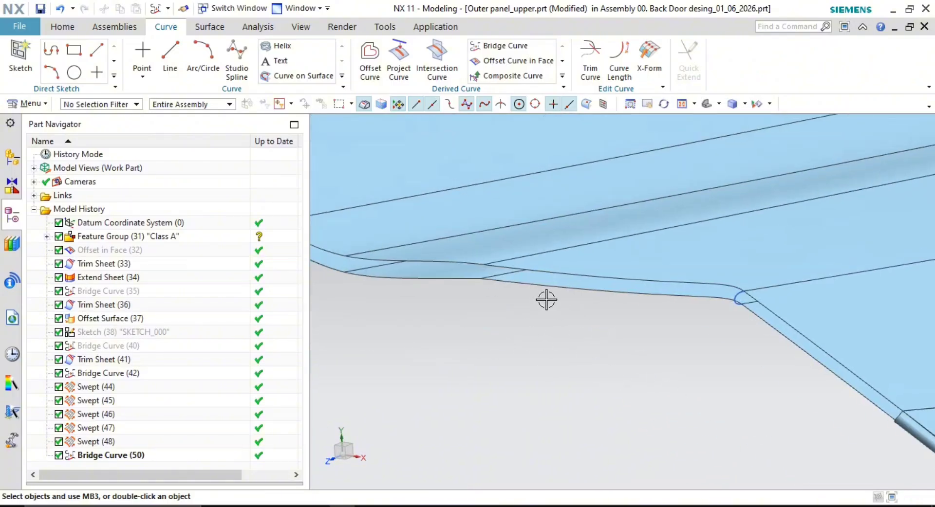
shift+middle_drag(580, 320, 704, 324)
shift+middle_drag(618, 303, 607, 348)
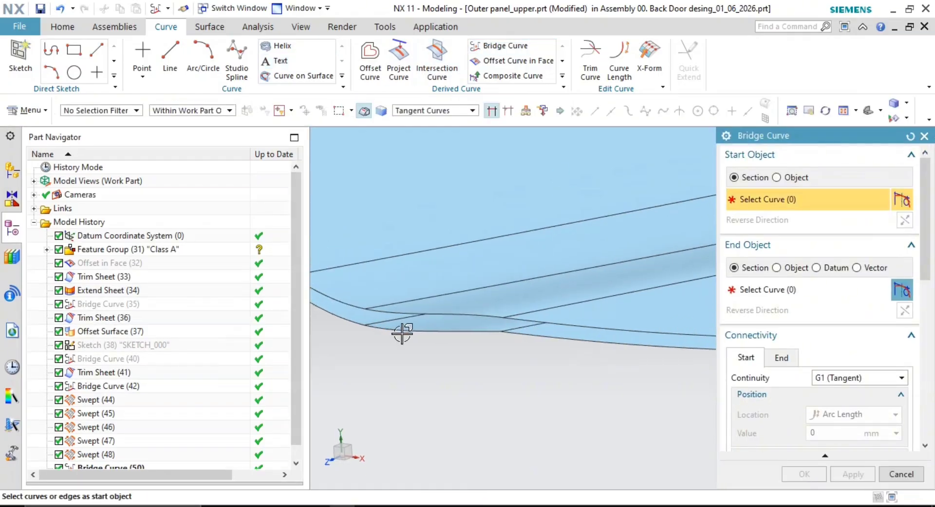
click(555, 308)
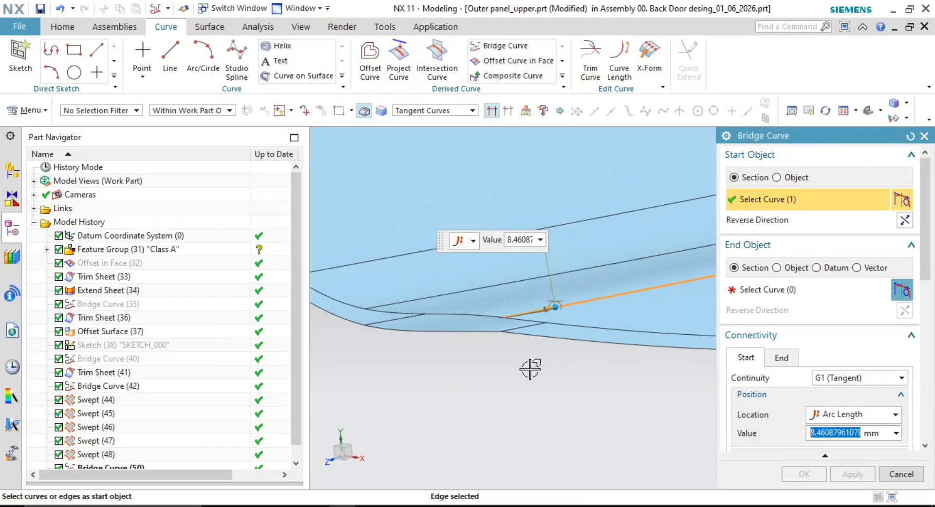
scroll(534, 347, up, 3)
click(490, 301)
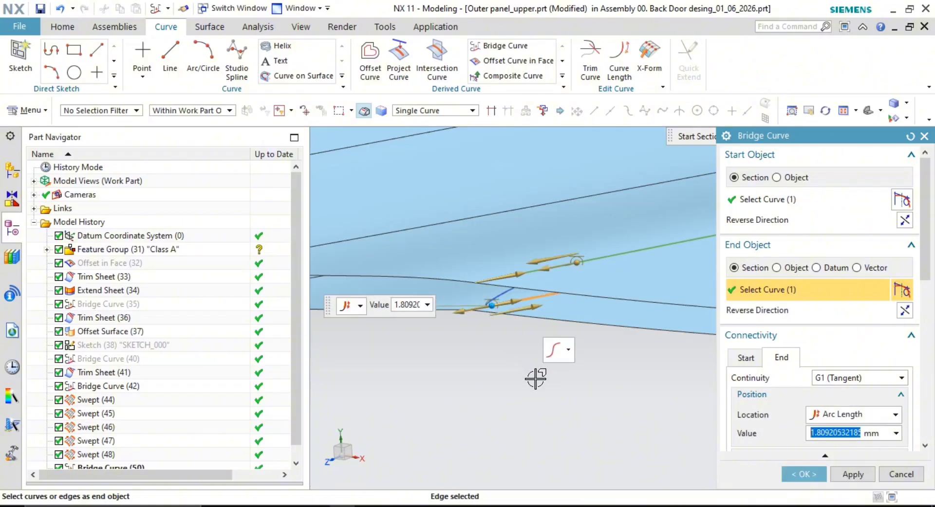
Set the second bridge curve's start and end positions to 0 mm arc length, correct both directions and apply the curve
click(905, 311)
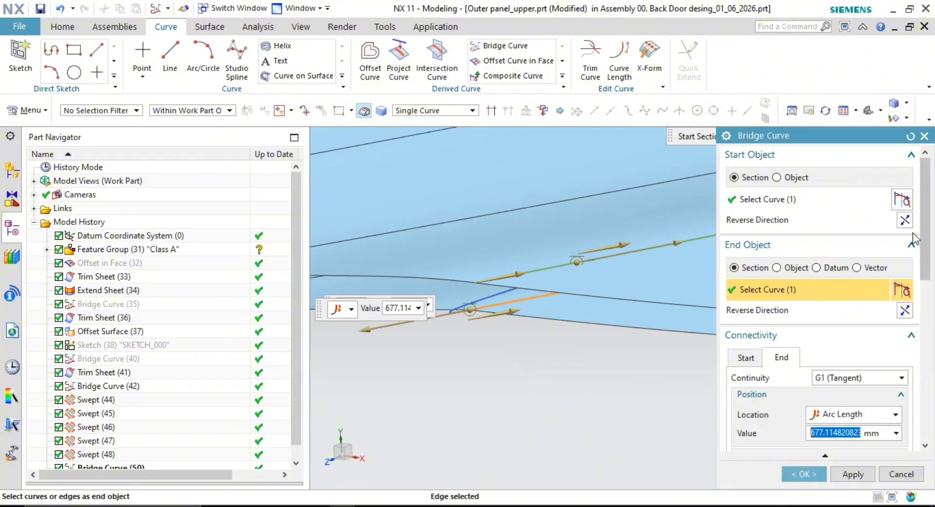
click(905, 222)
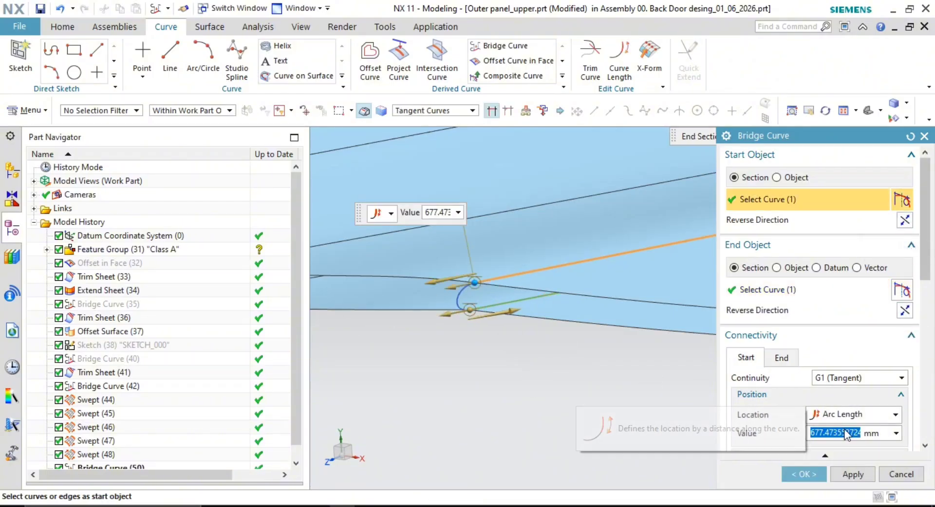
text(0)
click(789, 358)
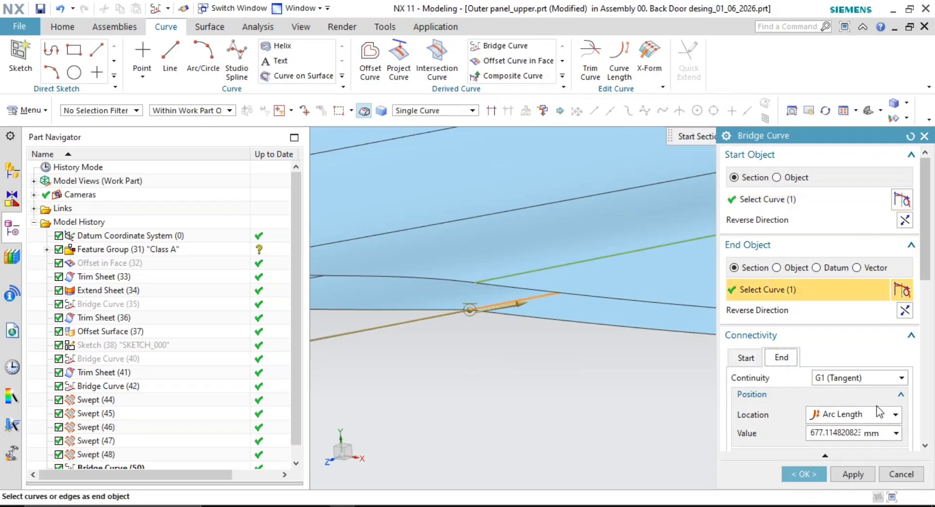
click(837, 431)
text(0)
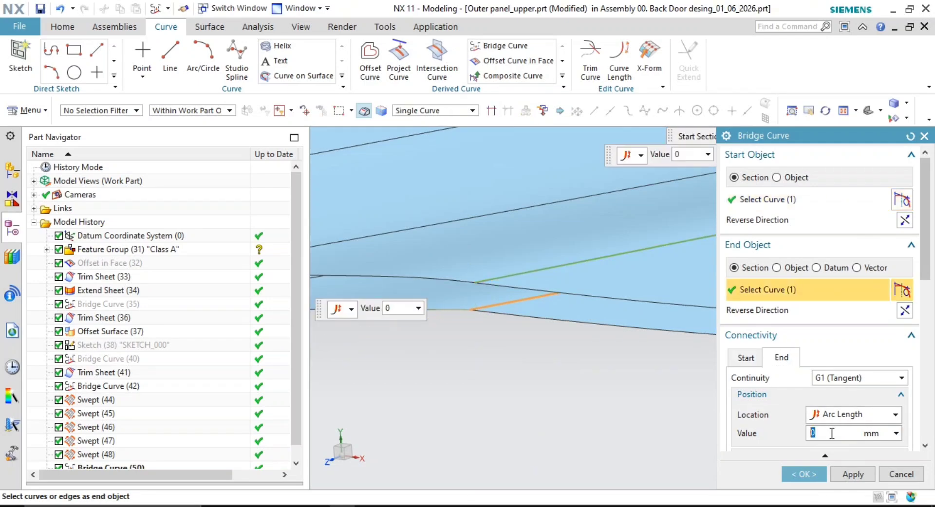
click(906, 312)
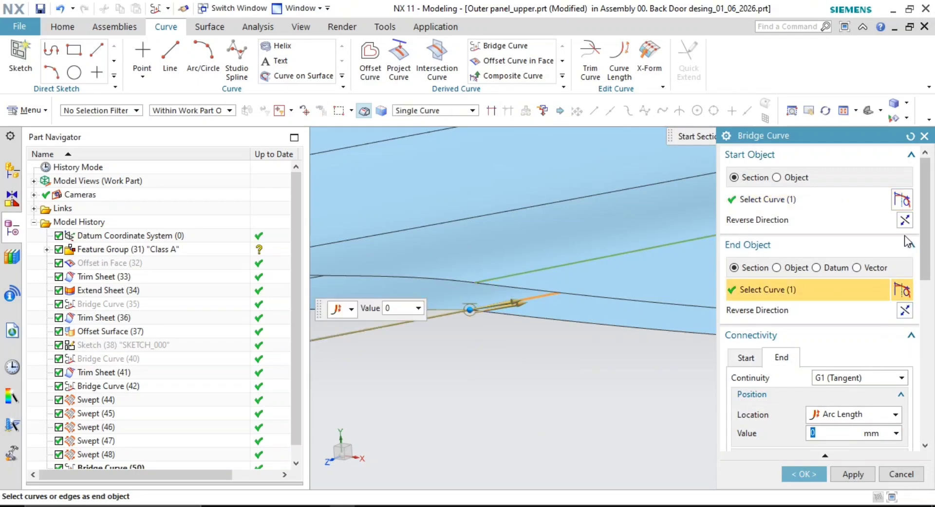
click(906, 221)
scroll(403, 344, up, 2)
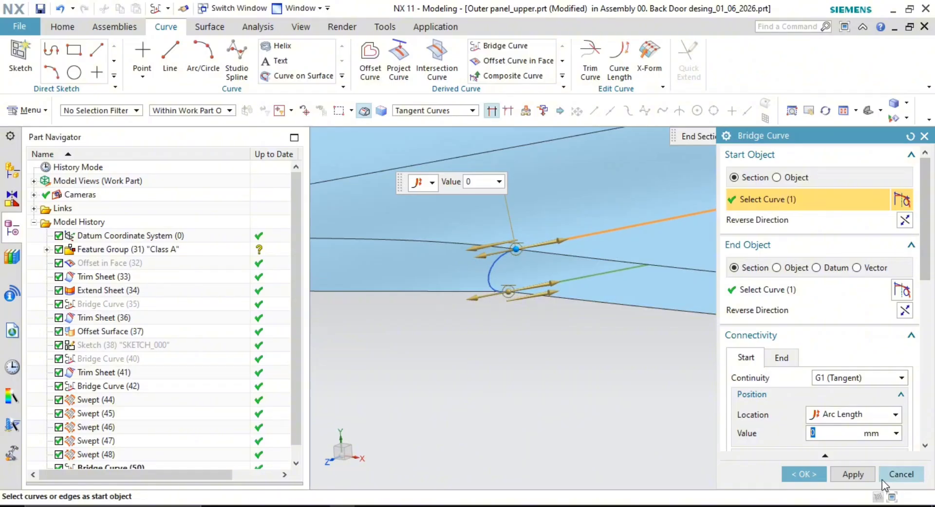
click(853, 474)
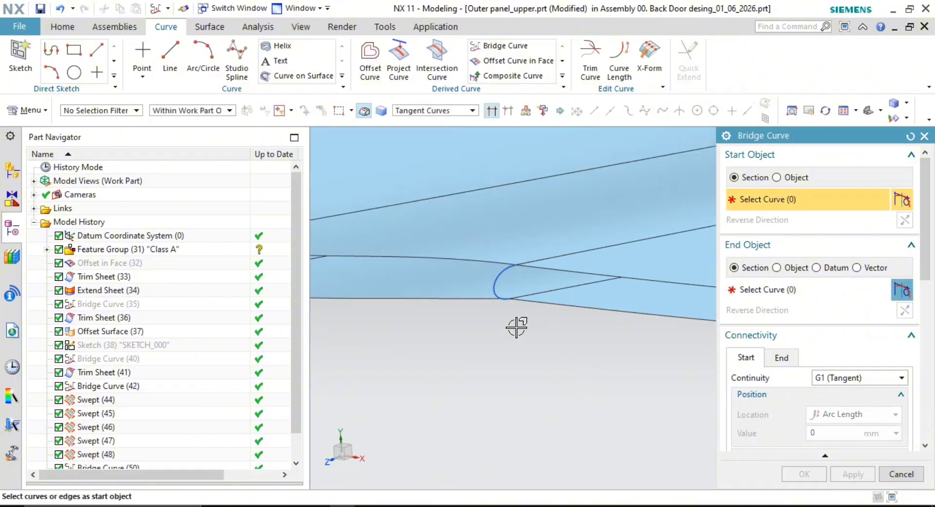
Start a third bridge curve between the next Class A seam edge and matching short offset edge, with its end position at 0 mm
middle_drag(516, 327, 458, 330)
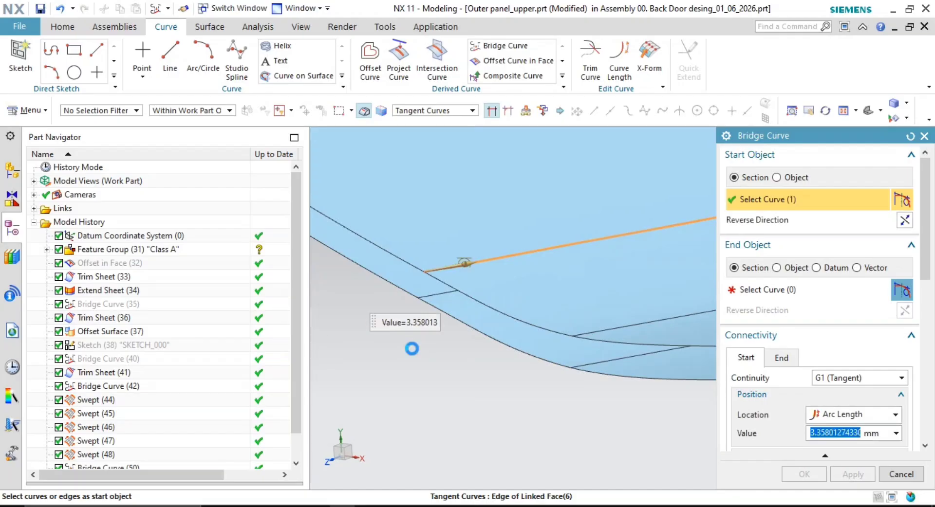
click(432, 296)
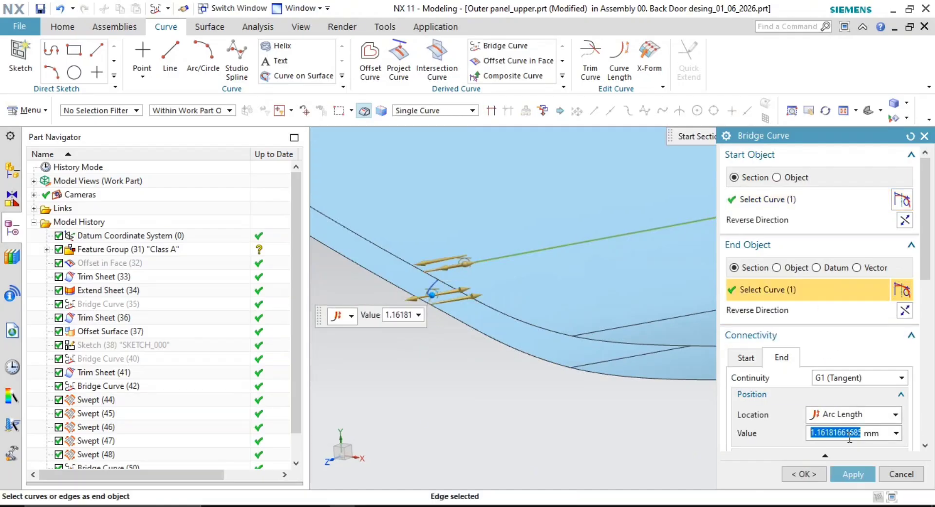
text(0)
click(735, 361)
double_click(834, 434)
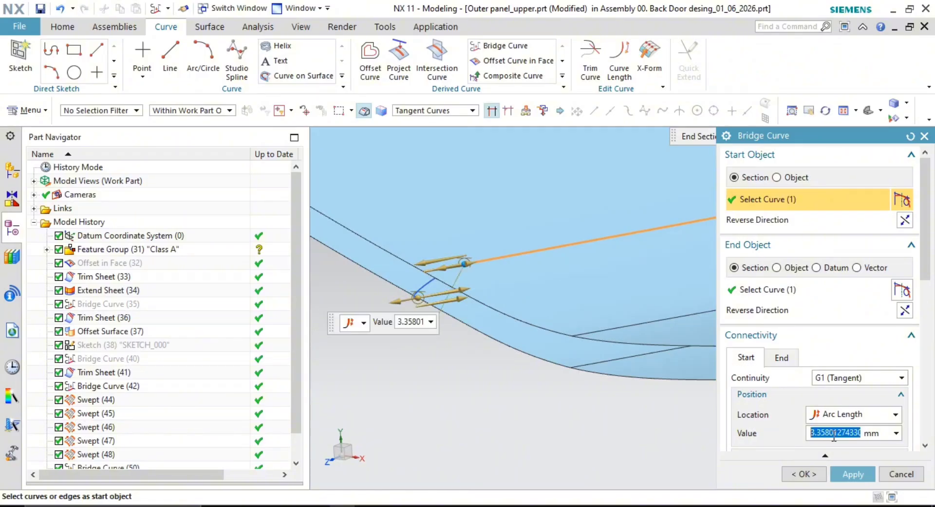
Set the bridge curve's start location to an arc length of 0 mm, then create the curve and finish the command
text(0)
key(Return)
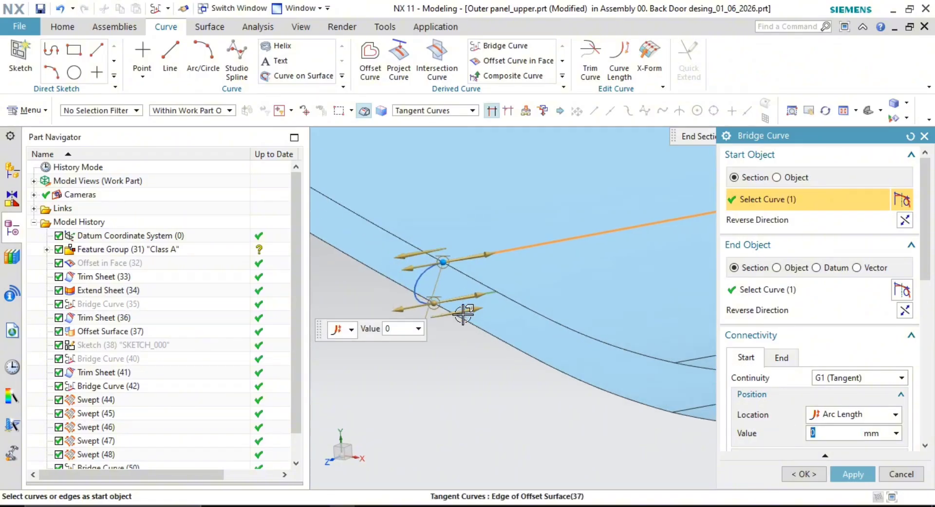
click(808, 475)
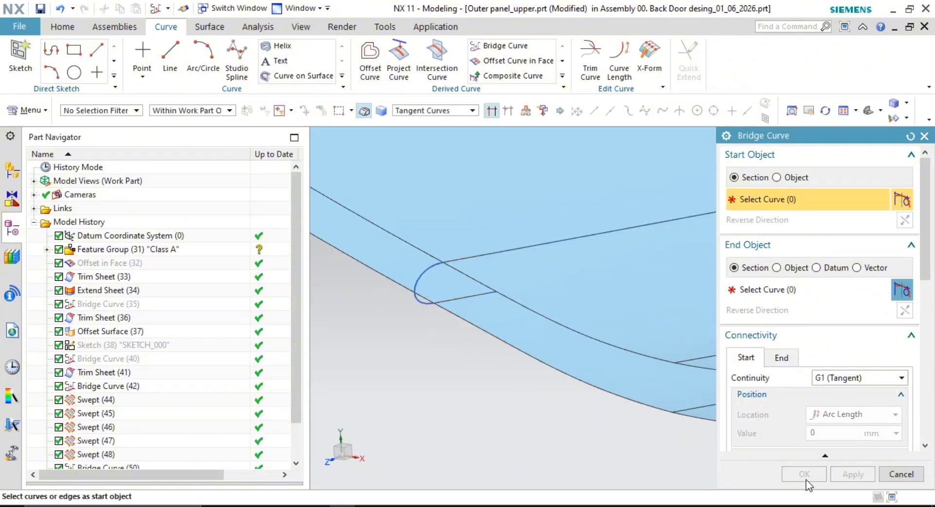
key(Escape)
Start a Swept surface and pick the upper and lower edges of the diagonal gap beside the existing swept surface as two separate sections
scroll(565, 394, down, 5)
middle_drag(654, 394, 583, 340)
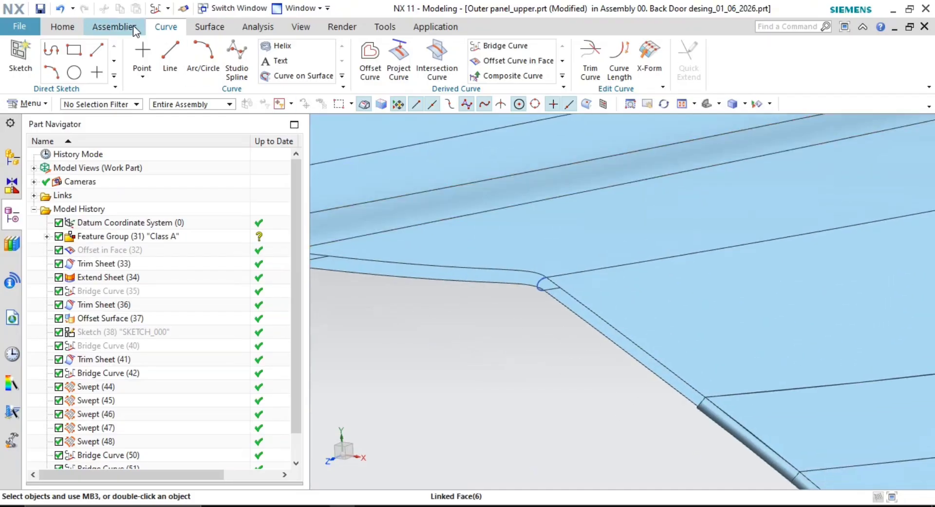
click(225, 26)
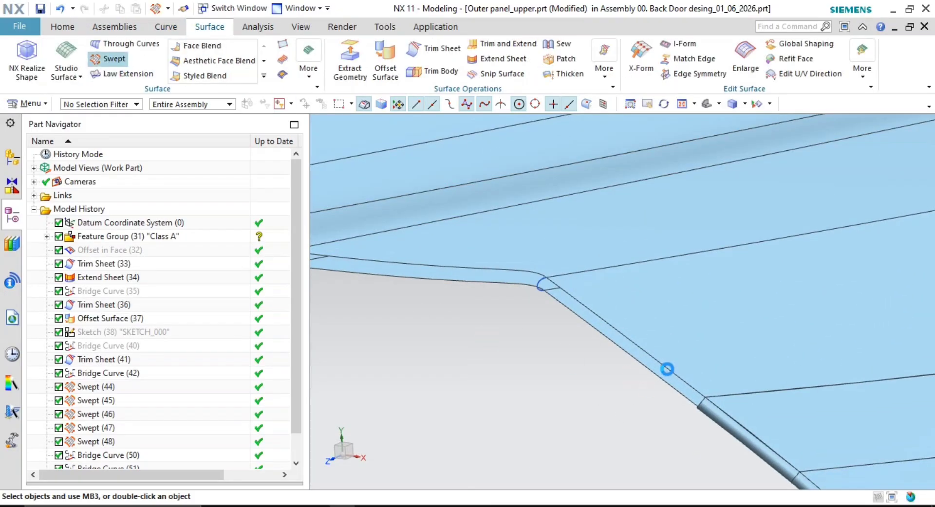
click(108, 58)
click(660, 365)
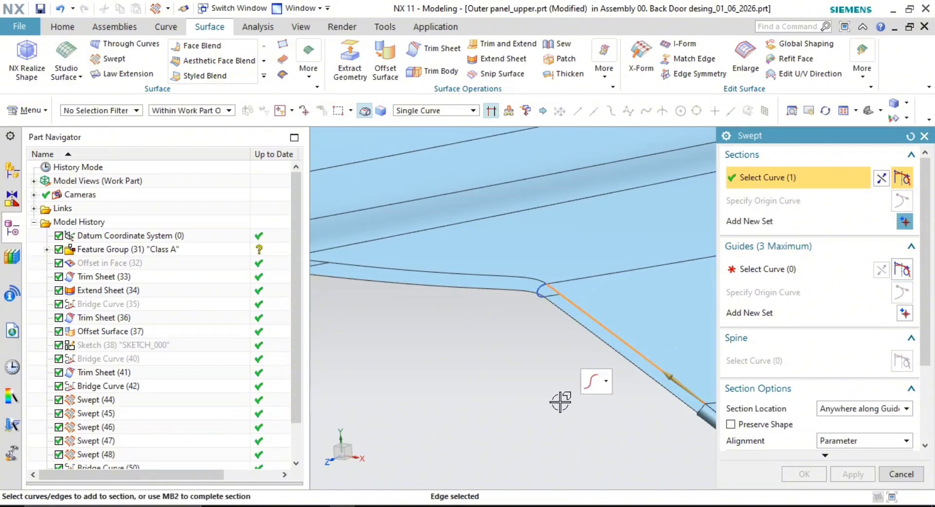
shift+middle_drag(534, 382, 451, 357)
middle_click(475, 384)
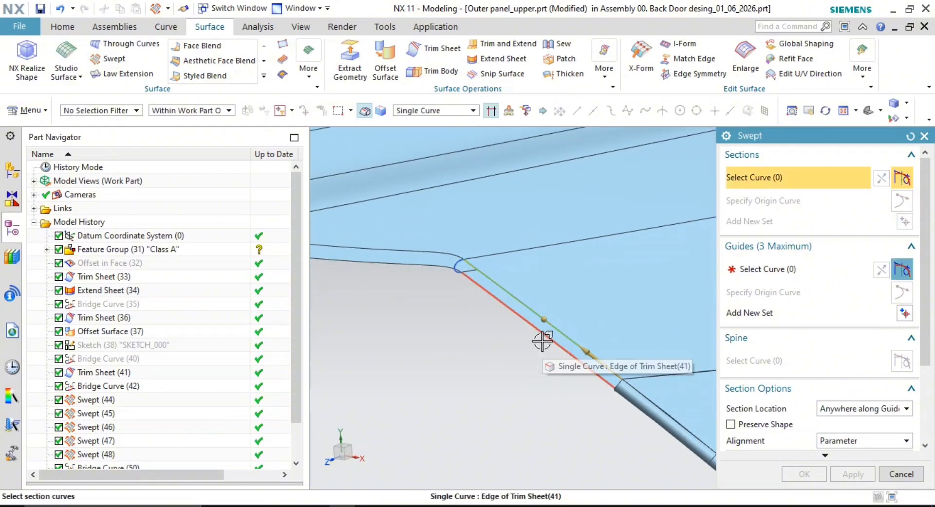
click(542, 341)
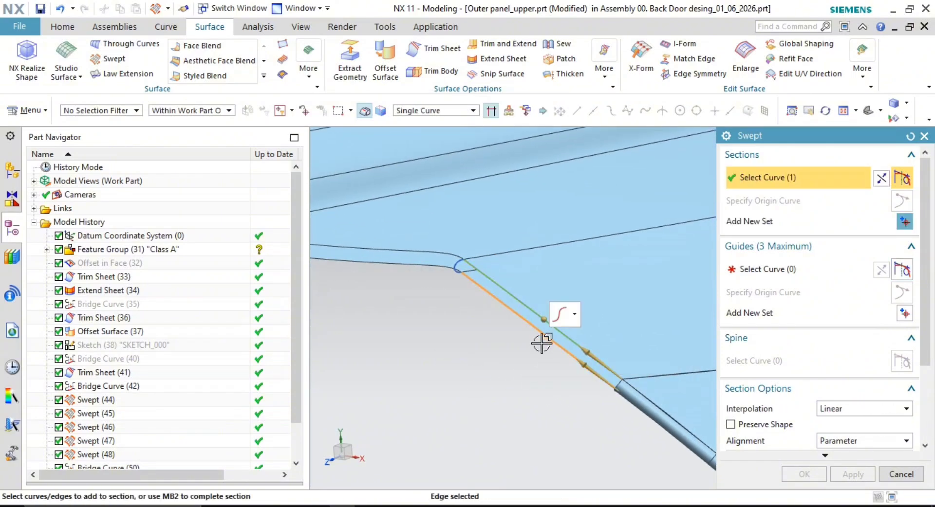
scroll(605, 382, up, 3)
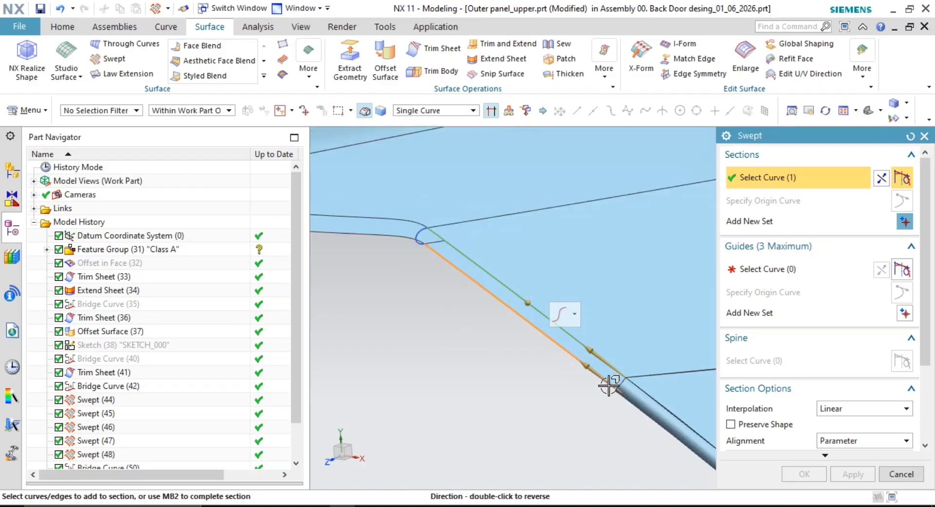
middle_click(638, 392)
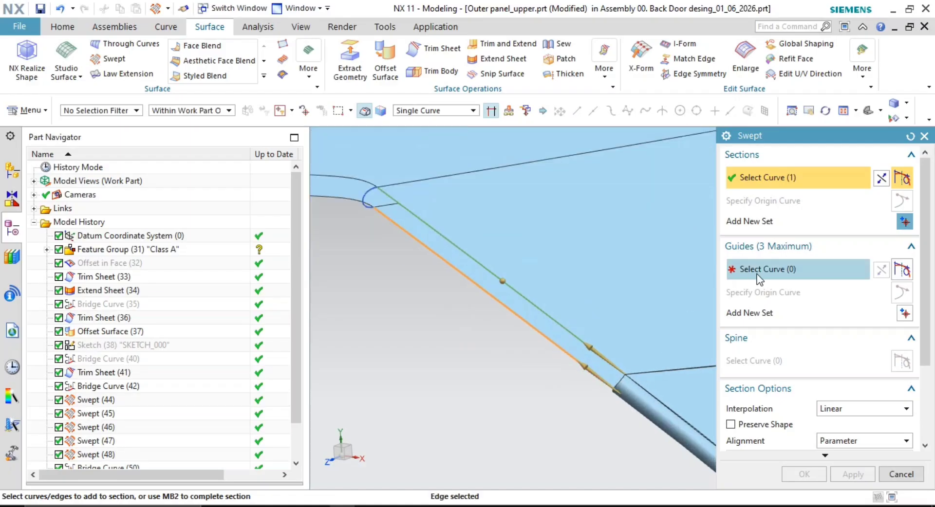
Add the existing swept surface's end edge and the corner bridge curve as guides, reverse the second guide's direction, and create the swept surface
click(621, 381)
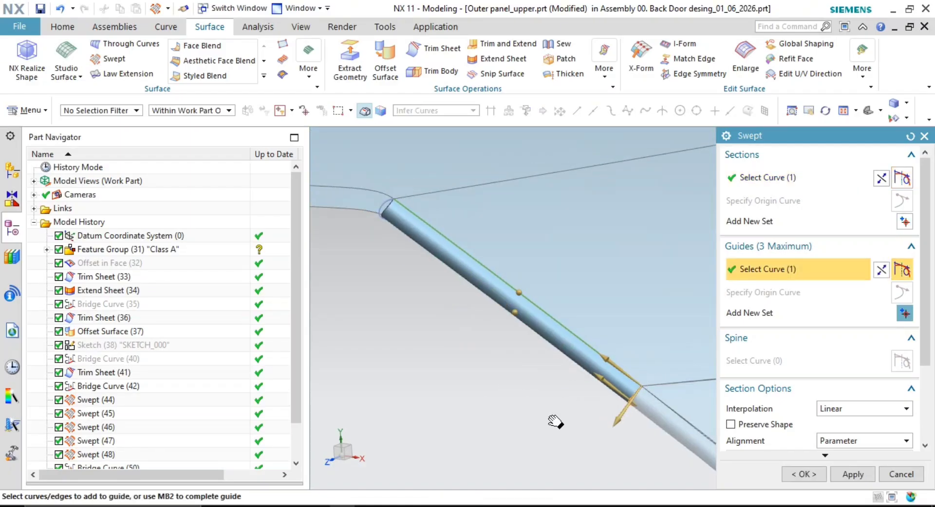
middle_click(450, 353)
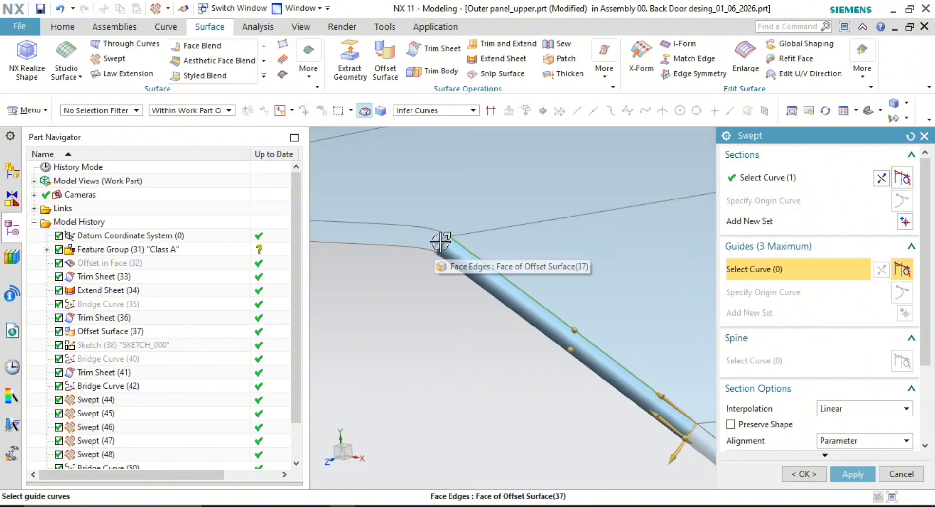
click(440, 241)
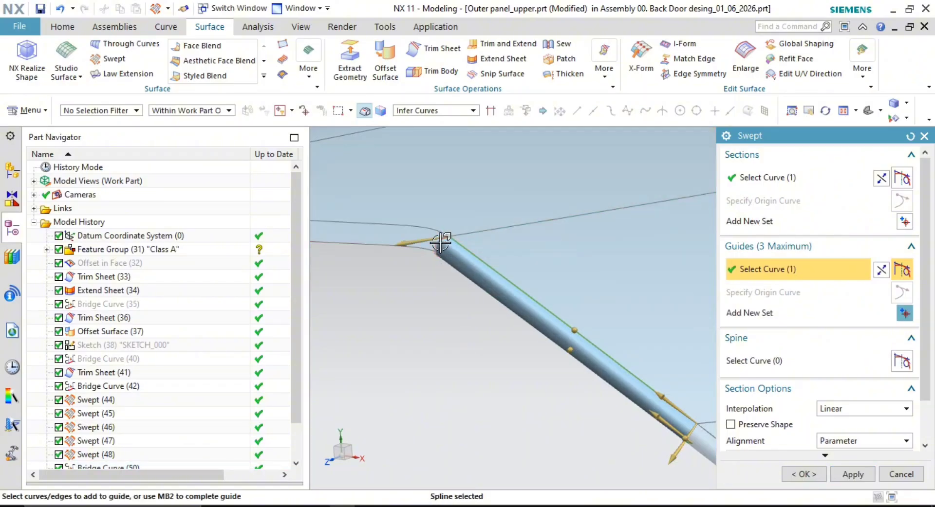
double_click(412, 245)
scroll(469, 328, up, 1)
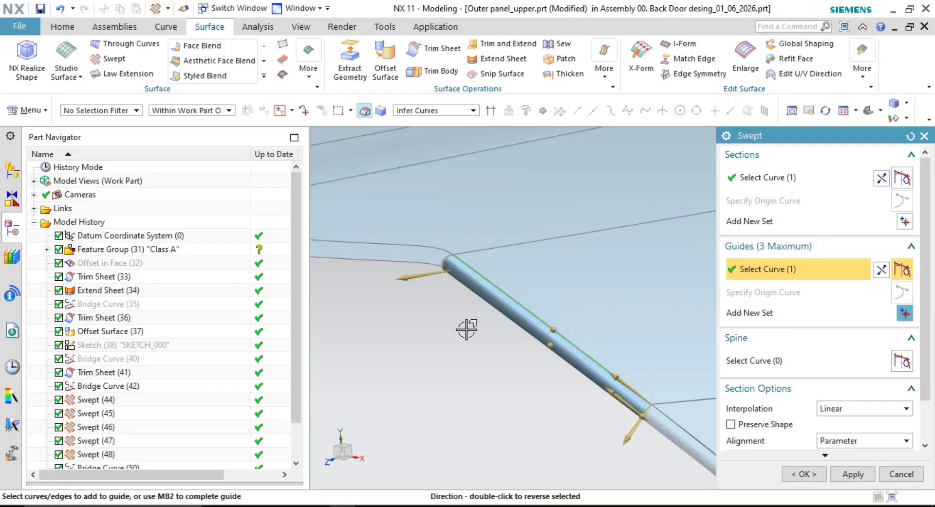
middle_click(466, 330)
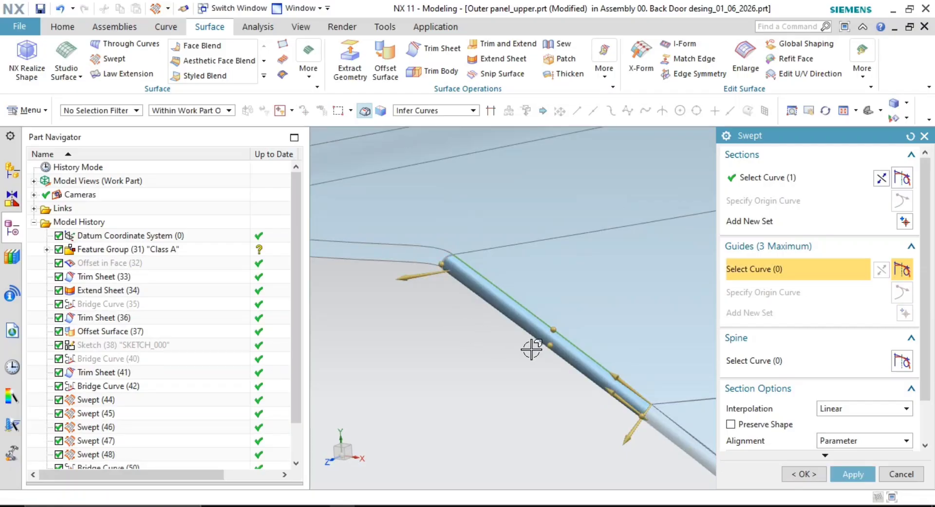
click(851, 475)
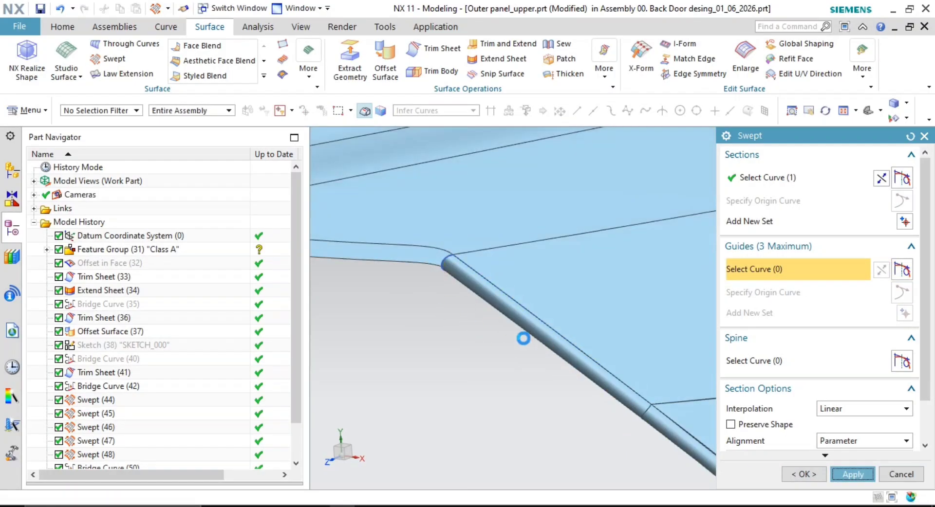
middle_drag(523, 338, 564, 365)
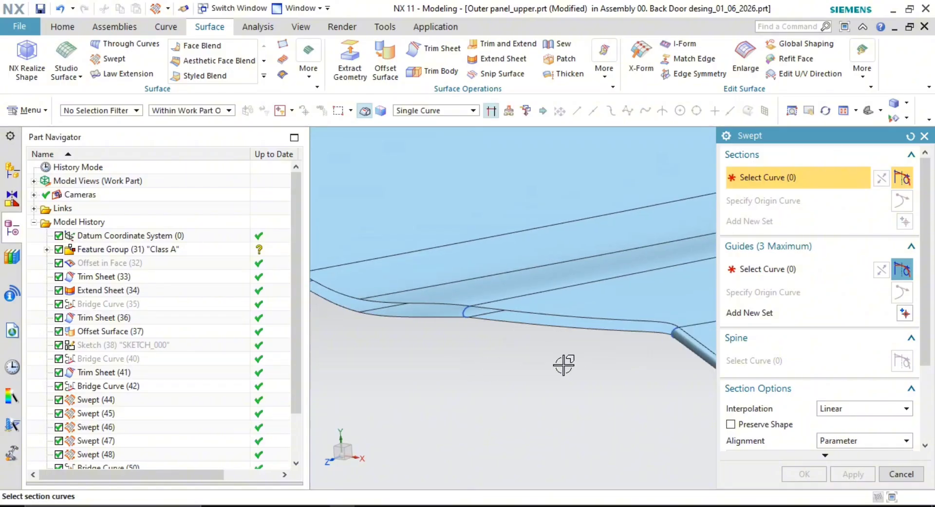
click(613, 322)
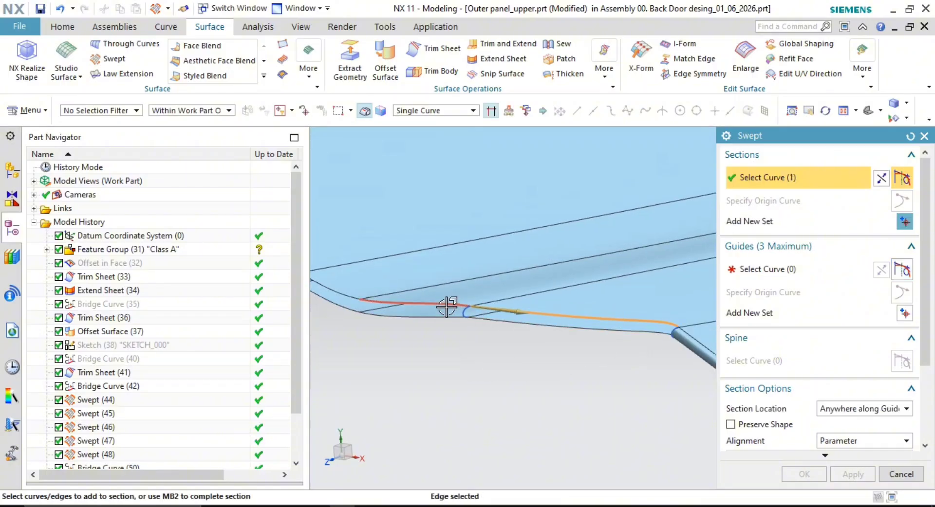
shift+middle_drag(358, 320, 471, 333)
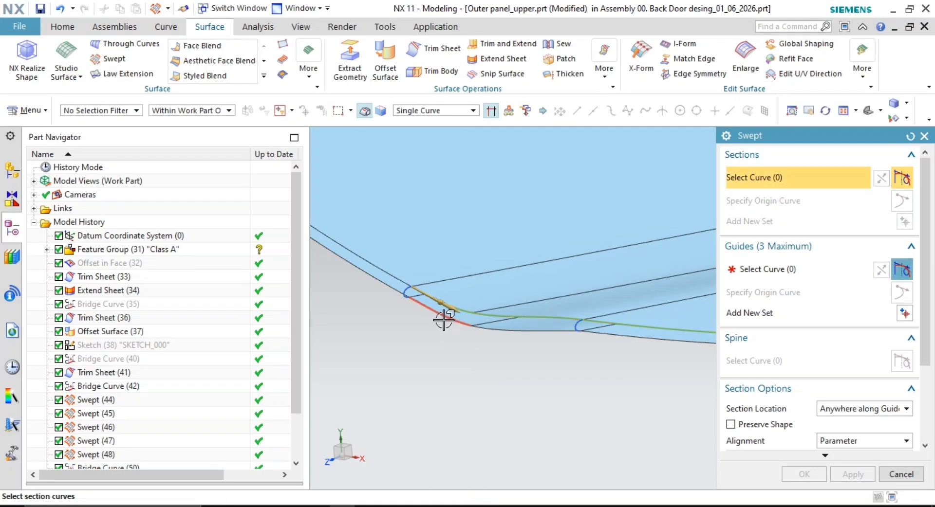
click(443, 318)
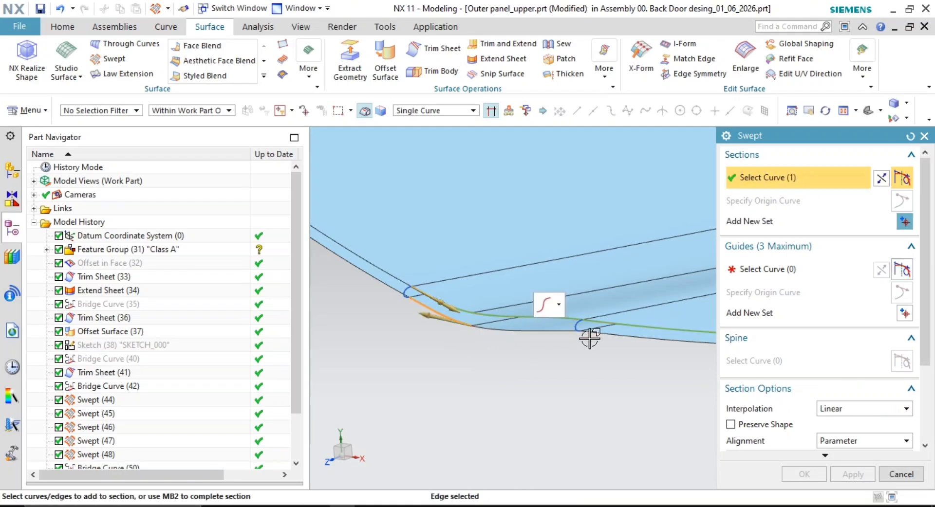
click(551, 337)
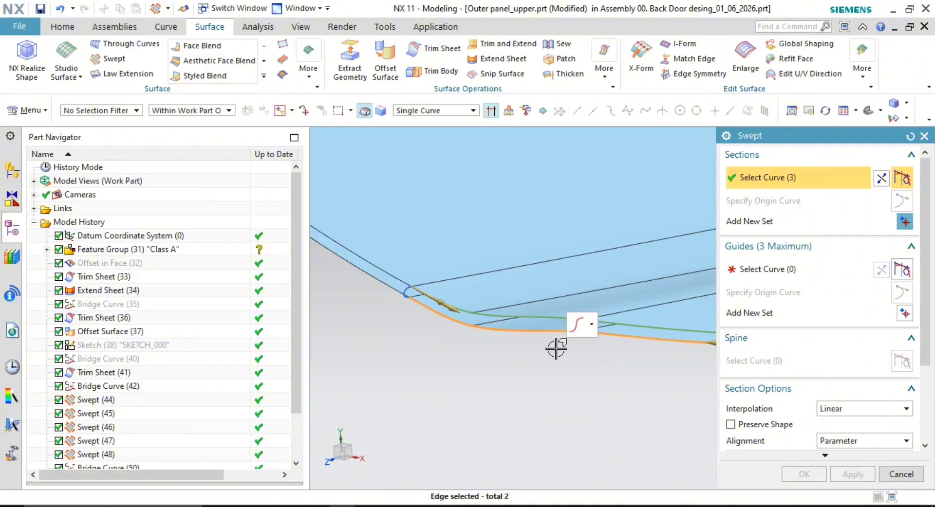
middle_drag(630, 367, 475, 367)
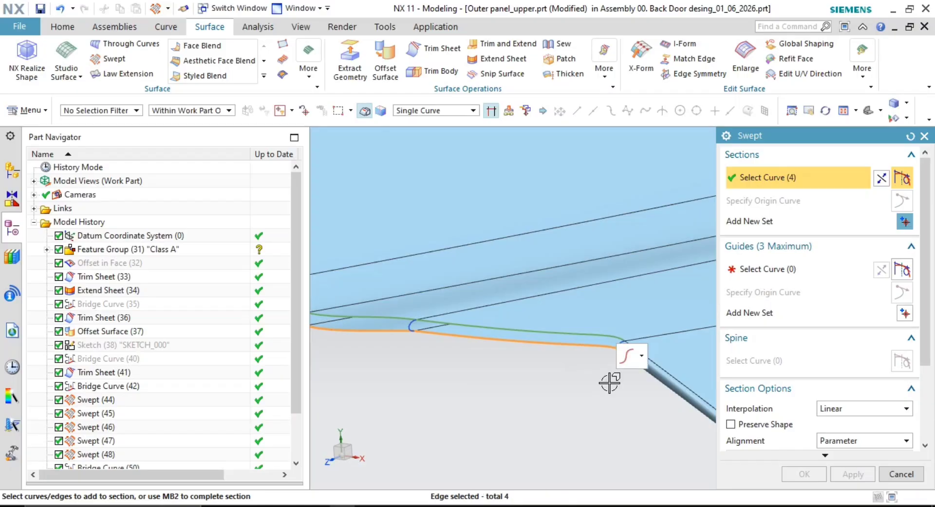
middle_click(561, 381)
click(761, 270)
scroll(603, 346, up, 2)
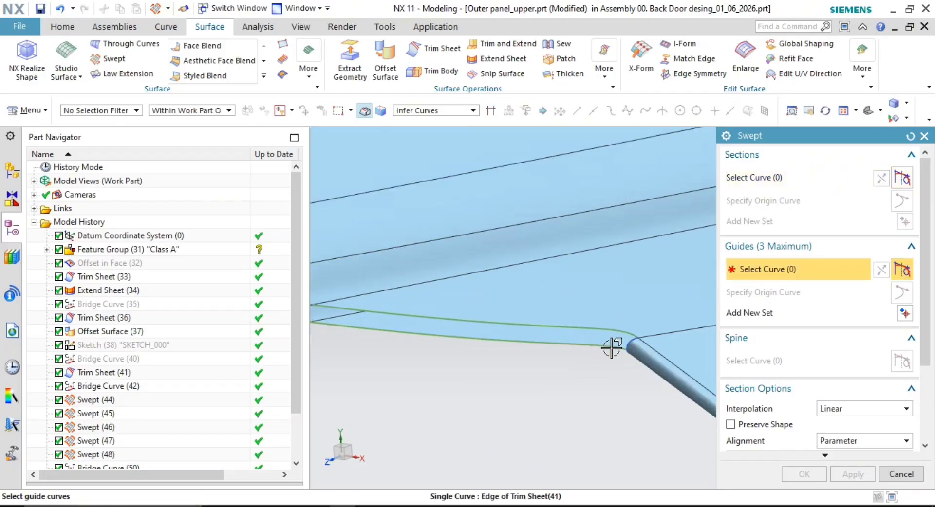
click(626, 340)
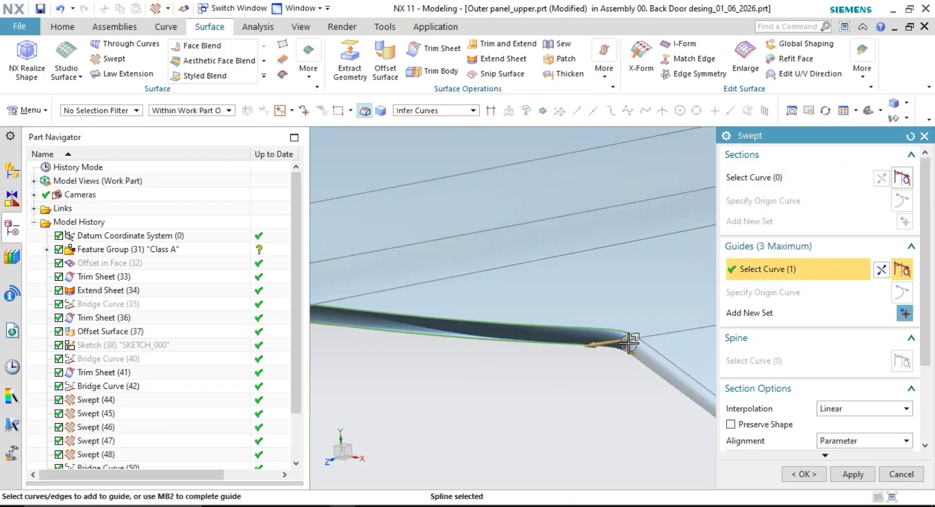
middle_click(531, 383)
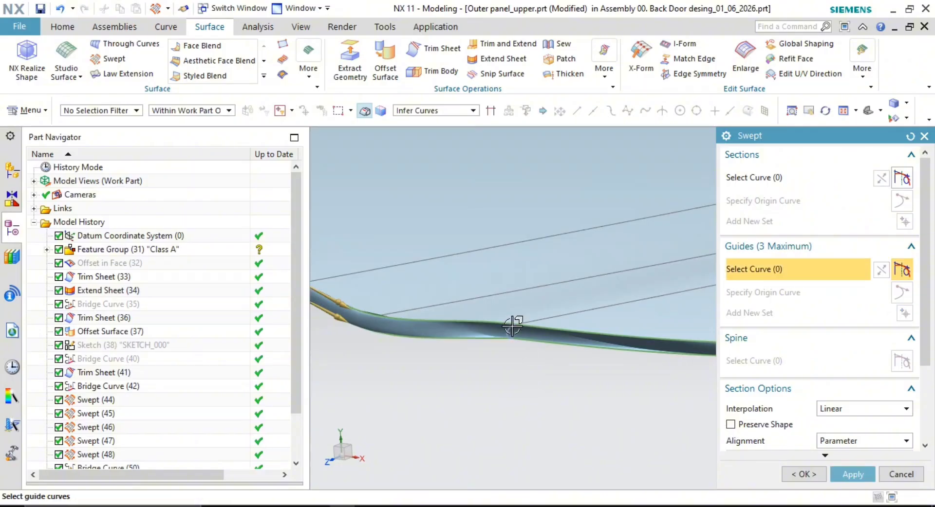
click(508, 332)
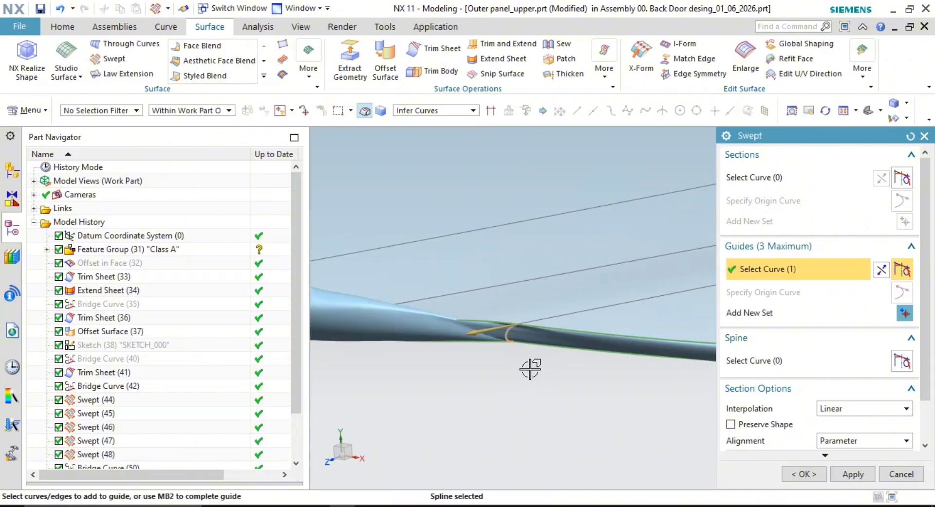
middle_drag(531, 370, 599, 372)
middle_click(434, 348)
scroll(420, 302, up, 2)
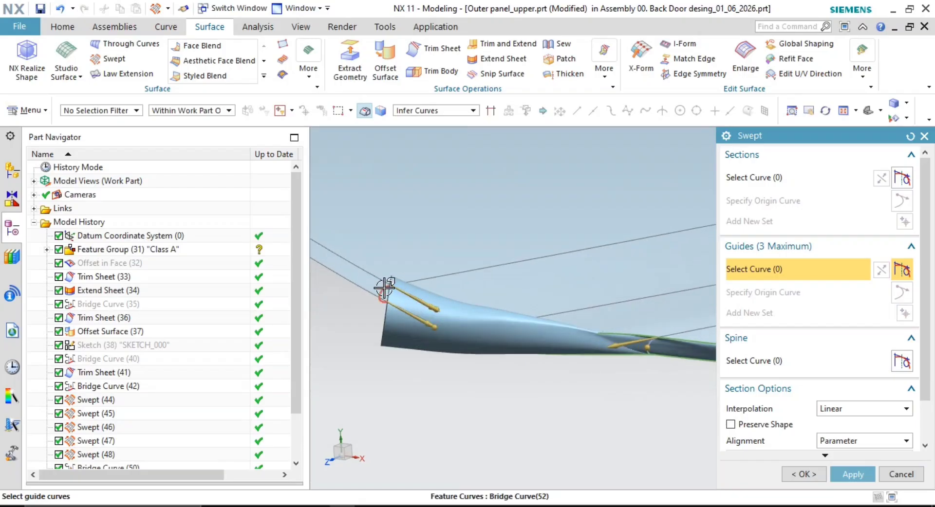
click(384, 288)
click(384, 288)
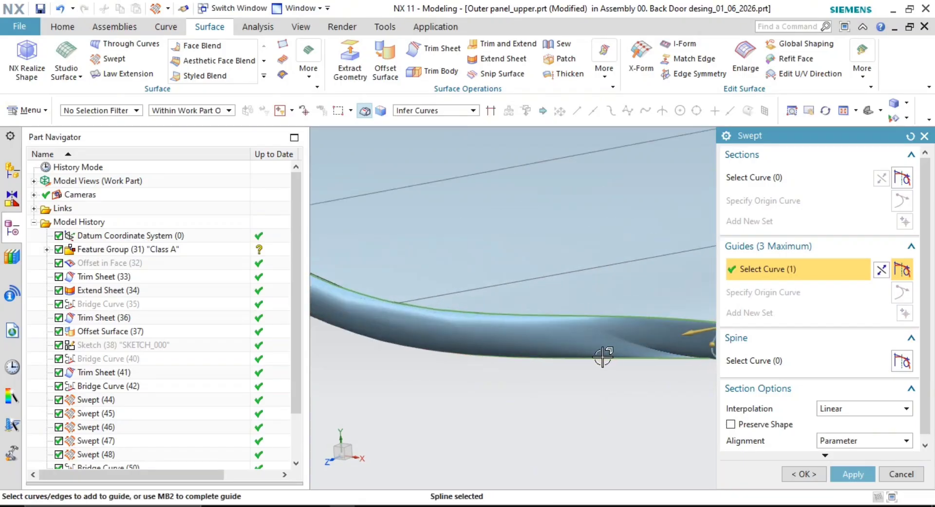
middle_click(515, 377)
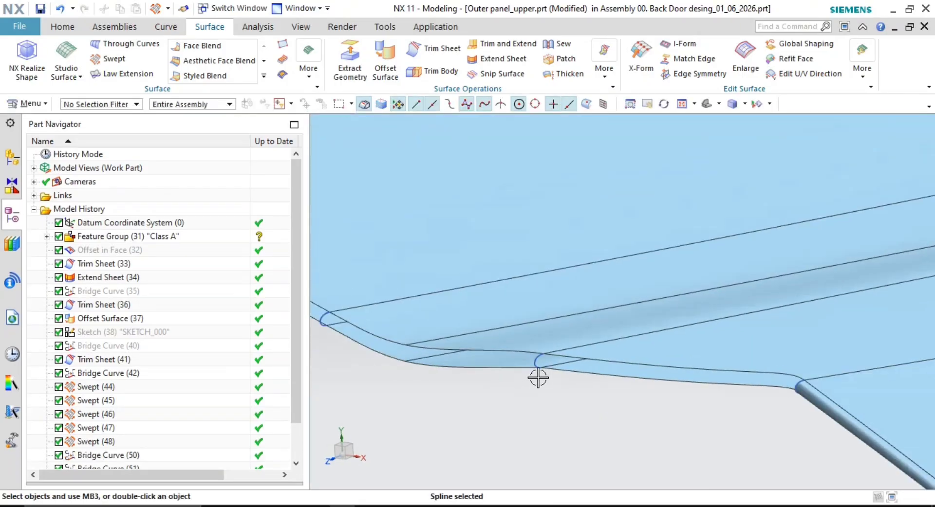
Start a Swept surface between the corner and the next bridge curve, using the upper edge and the two-segment lower edge as separate sections
click(109, 58)
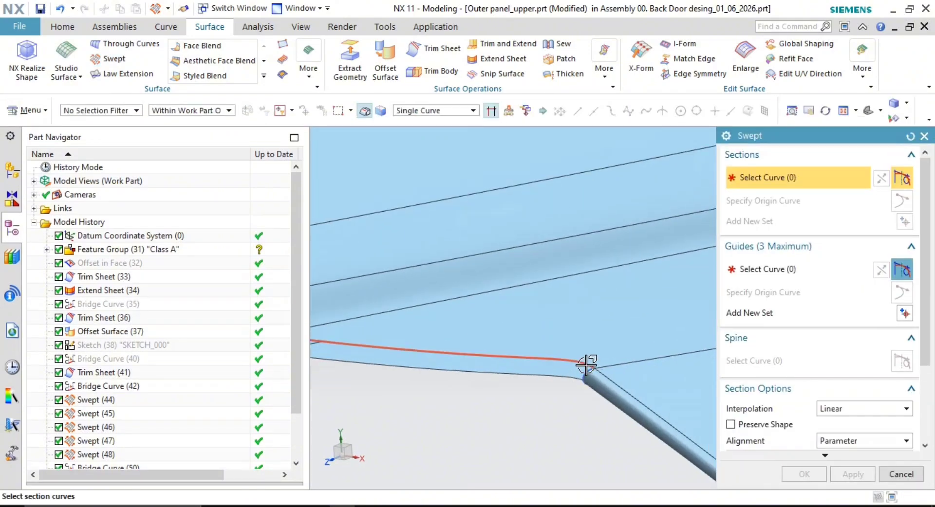
click(587, 365)
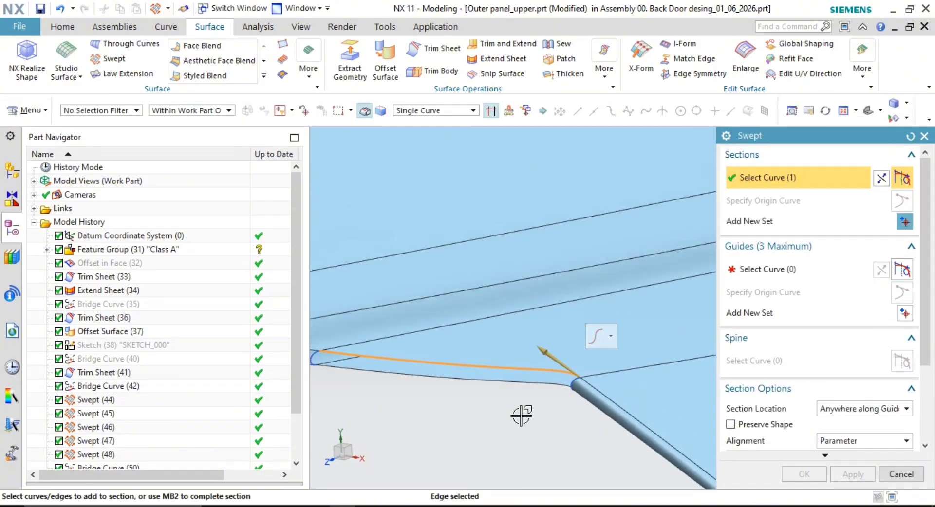
shift+middle_drag(521, 416, 580, 409)
middle_click(631, 388)
click(626, 385)
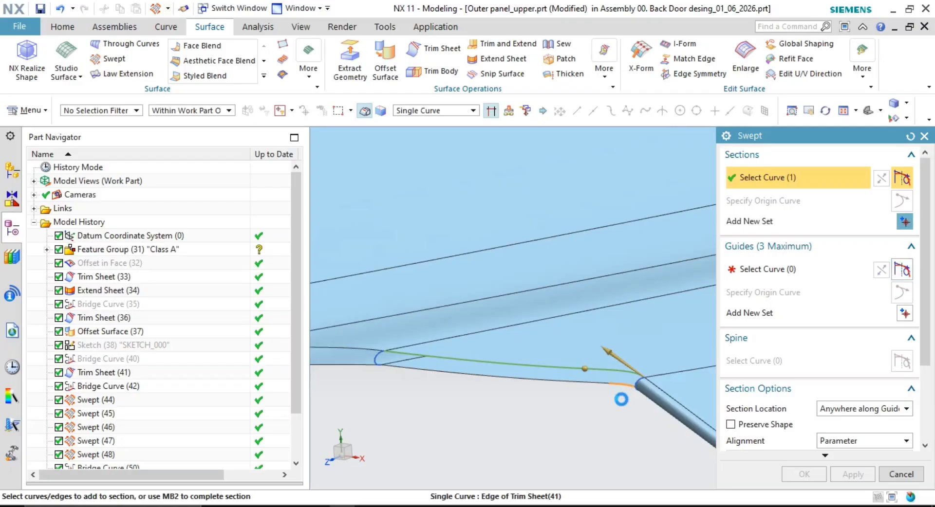
click(571, 383)
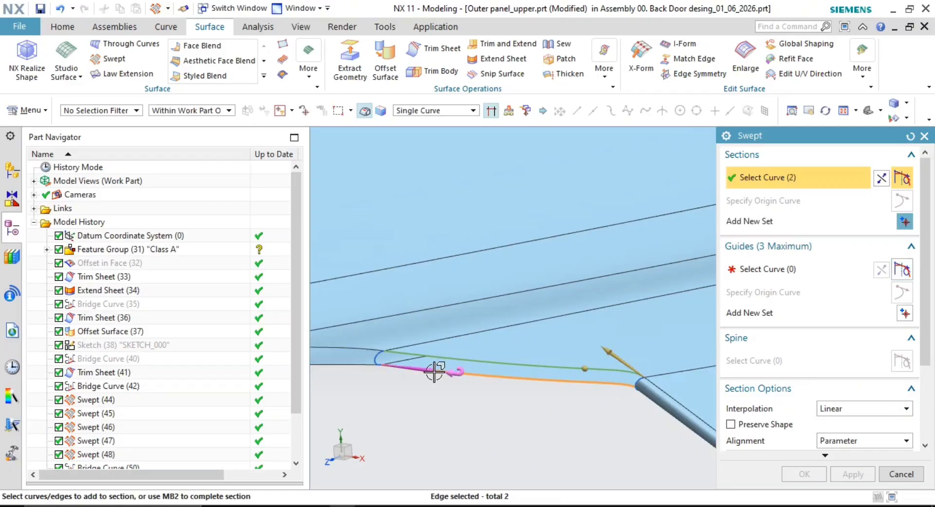
middle_click(626, 387)
Complete the lower-edge section and add the corner bridge curve as the swept surface's first guide
scroll(627, 386, up, 2)
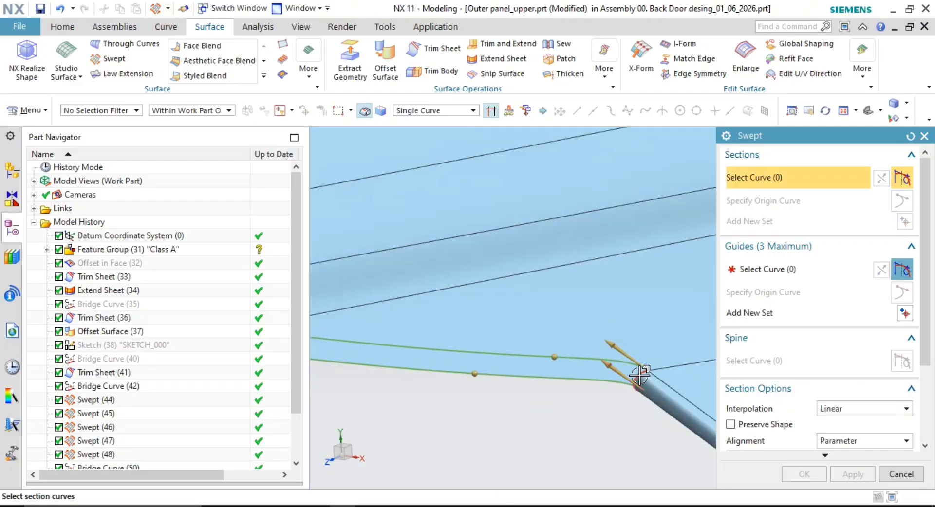
click(761, 275)
scroll(639, 375, up, 3)
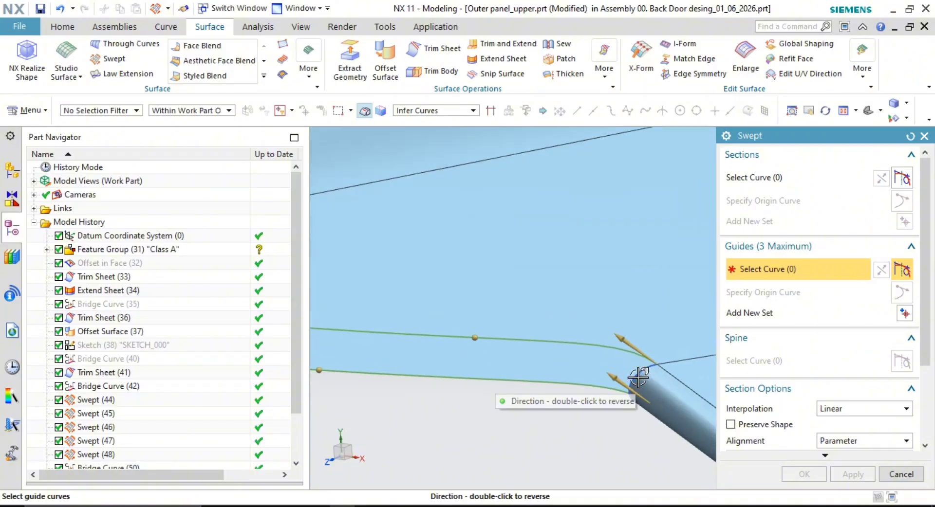
click(640, 374)
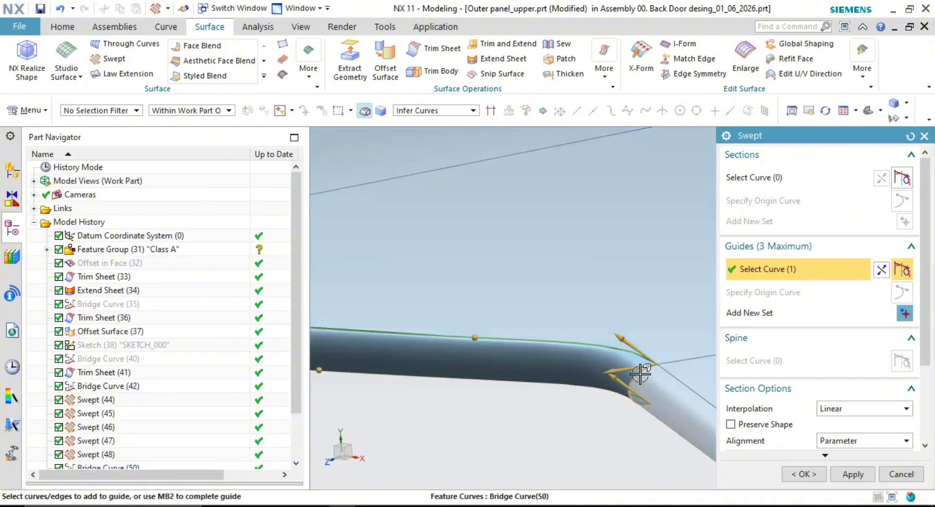
scroll(603, 427, down, 2)
shift+middle_drag(580, 433, 714, 430)
middle_click(609, 431)
Add the bridge curve at the opposite end of the gap as the second guide, then create the swept surface and finish the command
shift+middle_drag(560, 426, 676, 420)
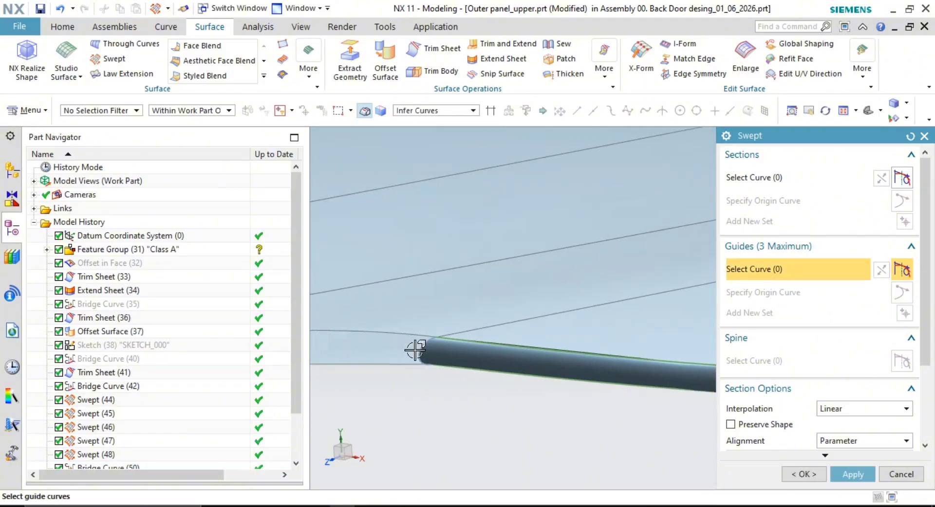
scroll(415, 350, up, 2)
click(433, 341)
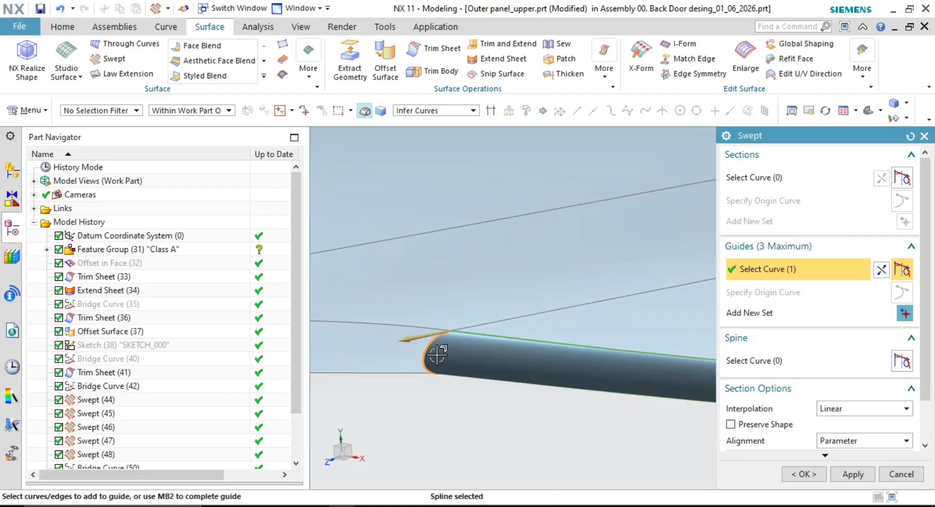
scroll(543, 407, down, 1)
shift+middle_drag(544, 404, 459, 337)
click(846, 472)
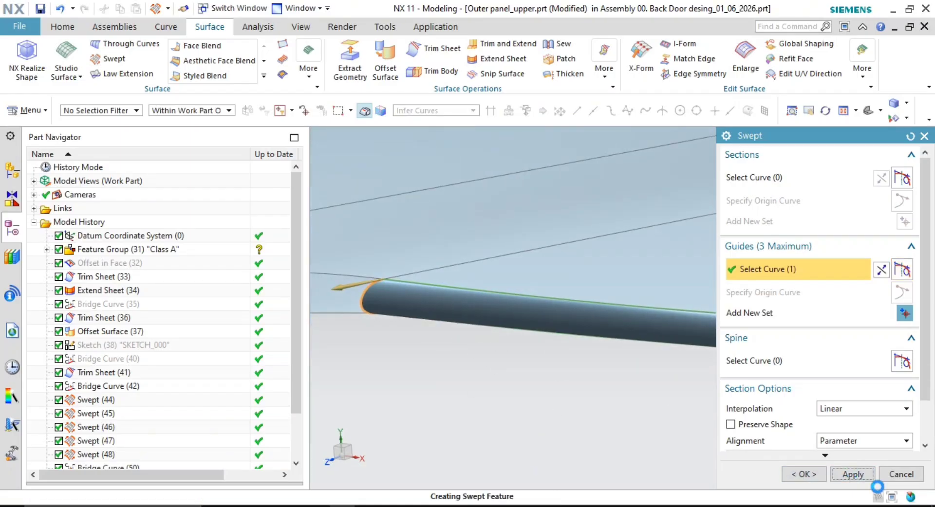
click(910, 472)
Examine the new swept surface and its transitions at the corner and at the adjoining edge gap
scroll(575, 382, down, 2)
scroll(575, 382, down, 2)
shift+middle_drag(575, 382, 551, 357)
scroll(530, 324, down, 1)
shift+middle_drag(557, 395, 762, 202)
scroll(669, 322, down, 4)
middle_drag(664, 321, 664, 349)
shift+middle_drag(664, 348, 740, 124)
scroll(613, 266, up, 4)
scroll(555, 205, up, 4)
shift+middle_drag(548, 224, 652, 277)
scroll(648, 281, up, 5)
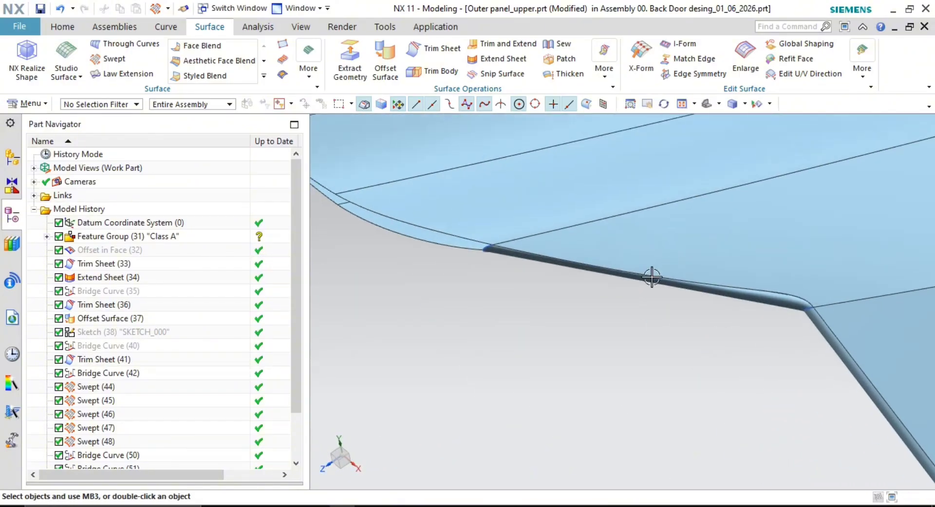
shift+middle_drag(585, 296, 753, 249)
scroll(563, 295, down, 4)
scroll(695, 332, down, 3)
scroll(652, 290, down, 5)
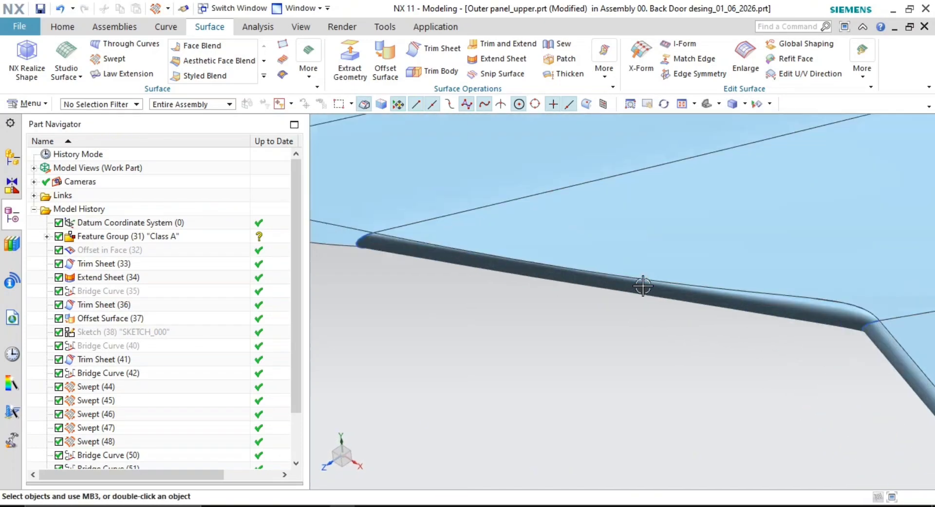
scroll(637, 351, up, 3)
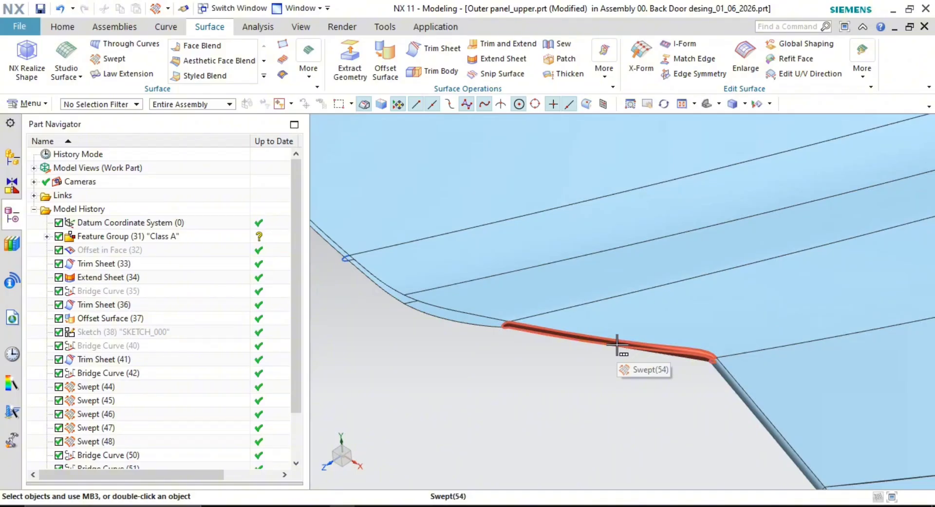
scroll(632, 349, down, 3)
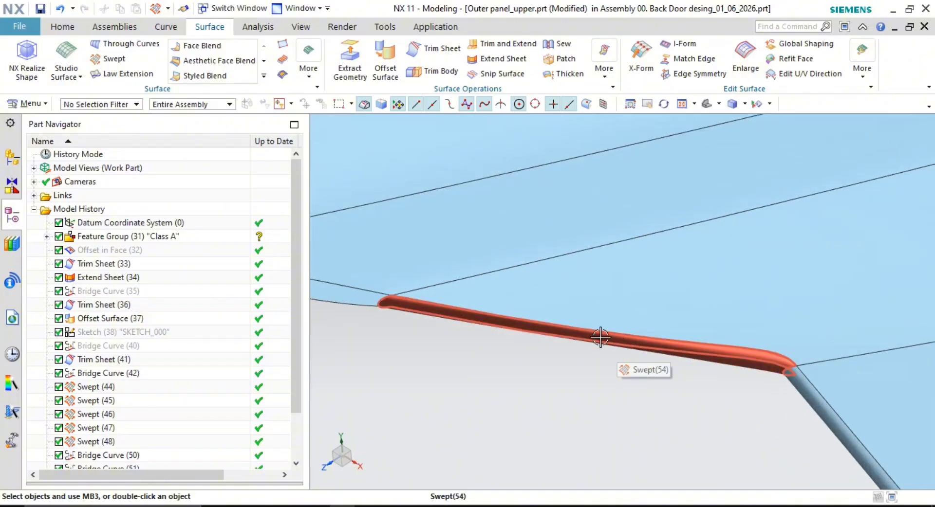
scroll(536, 319, up, 3)
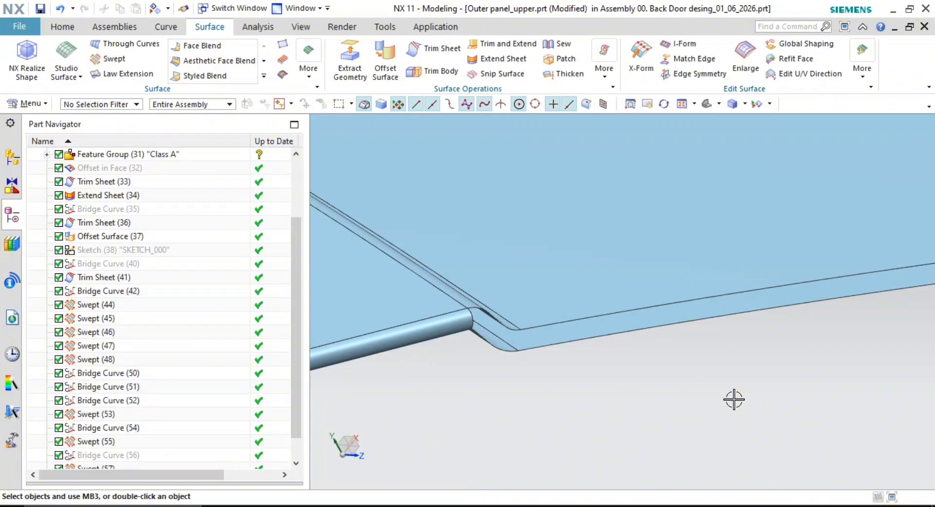
Examine the swept edge surfaces around the panel's rounded corner and up to the stepped transition
scroll(646, 346, down, 3)
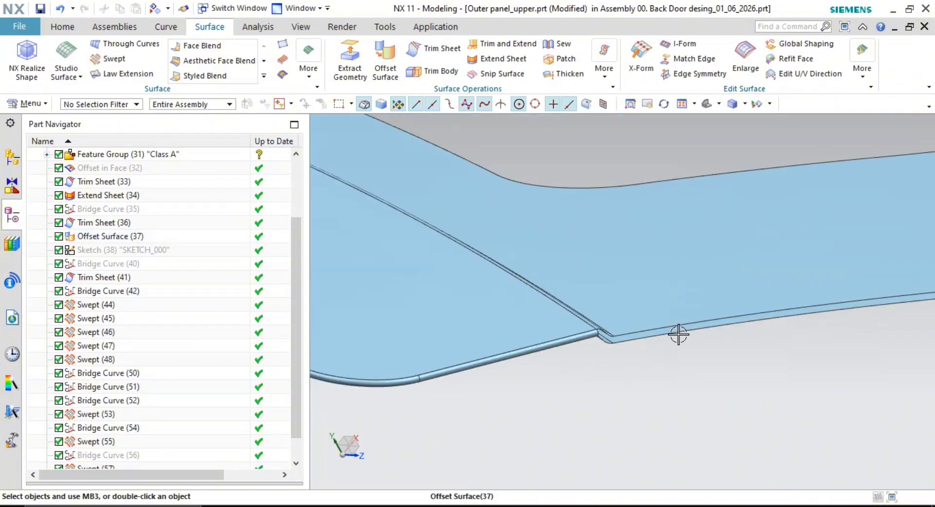
shift+middle_drag(672, 369, 793, 346)
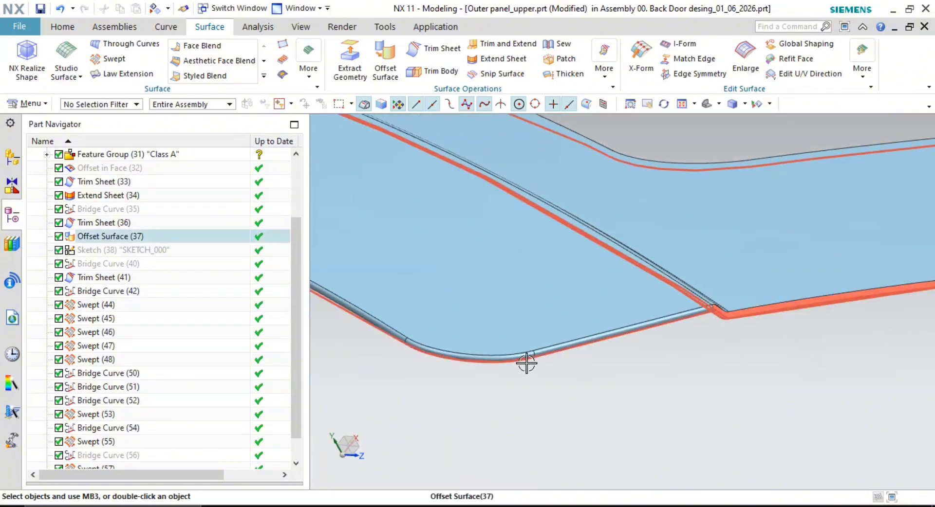
scroll(415, 355, up, 3)
scroll(395, 345, up, 1)
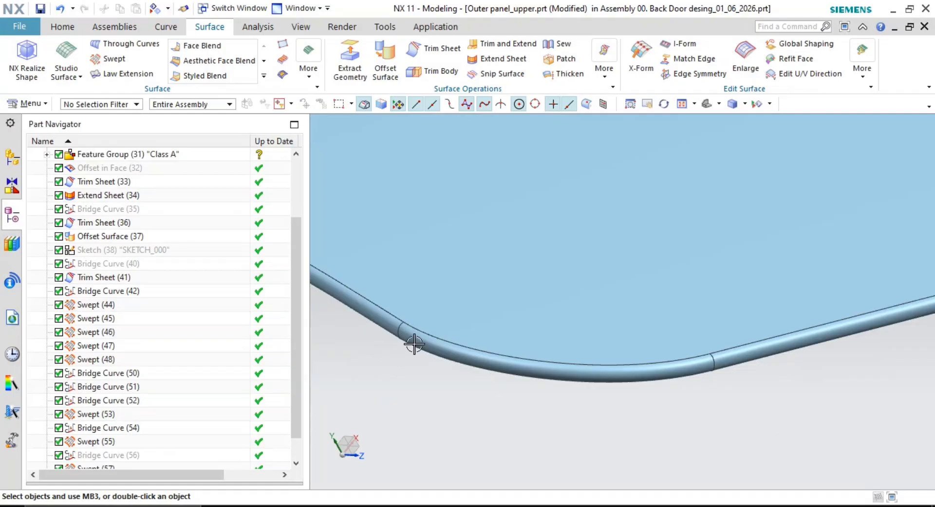
scroll(518, 364, down, 2)
shift+middle_drag(626, 388, 609, 360)
scroll(625, 339, up, 3)
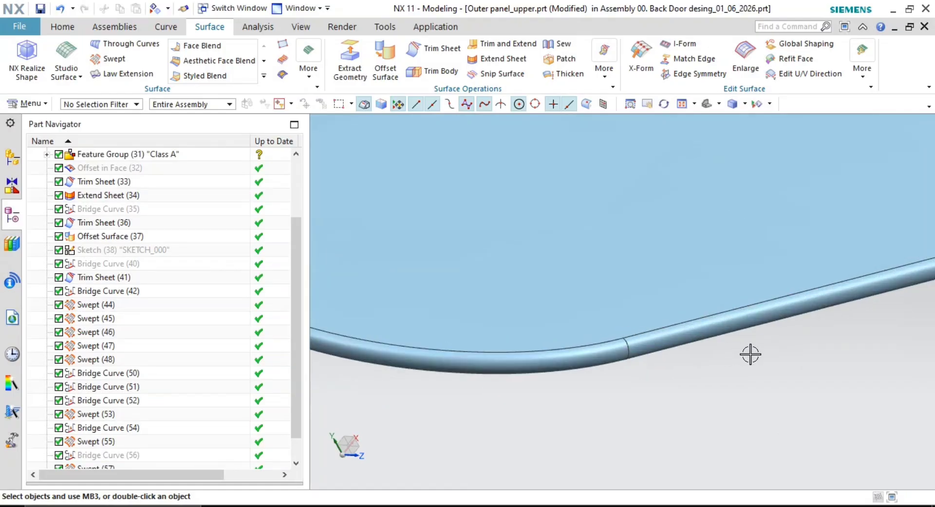
shift+middle_drag(750, 354, 711, 365)
scroll(749, 364, down, 2)
scroll(868, 448, down, 2)
scroll(751, 368, down, 3)
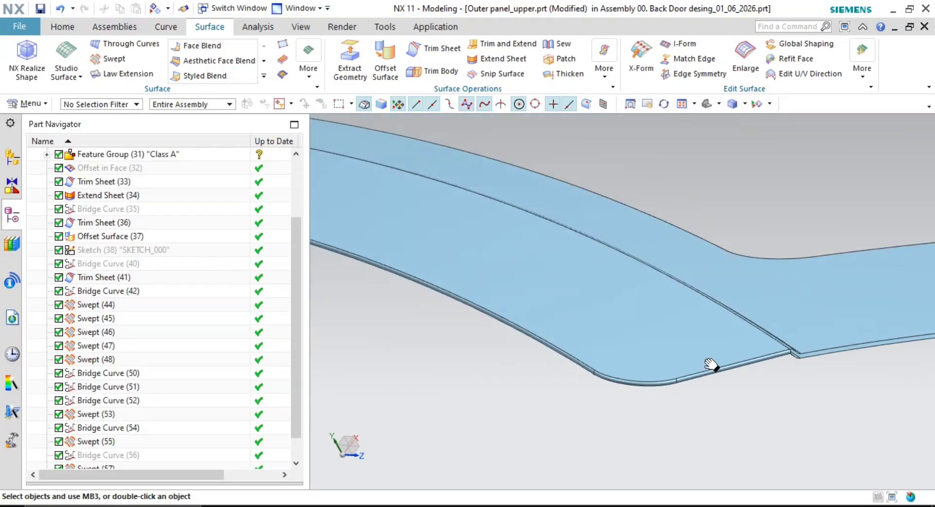
scroll(711, 364, down, 2)
Examine the open gap along the panel's long outer edge beyond the stepped transition
middle_drag(706, 321, 724, 286)
scroll(612, 338, up, 3)
scroll(529, 306, up, 2)
scroll(636, 302, down, 3)
shift+middle_drag(538, 324, 726, 317)
scroll(701, 327, down, 5)
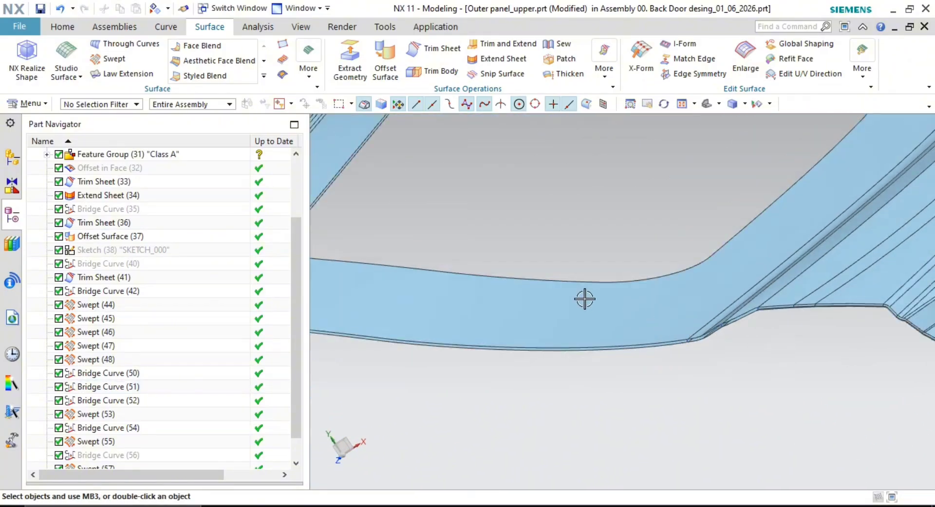
scroll(584, 299, down, 2)
middle_drag(532, 334, 556, 329)
Examine the stepped transition where the swept edge ends and the gap between the upper and lower surfaces begins
scroll(520, 335, up, 3)
scroll(540, 273, up, 6)
shift+middle_drag(662, 290, 534, 334)
shift+middle_drag(612, 337, 521, 368)
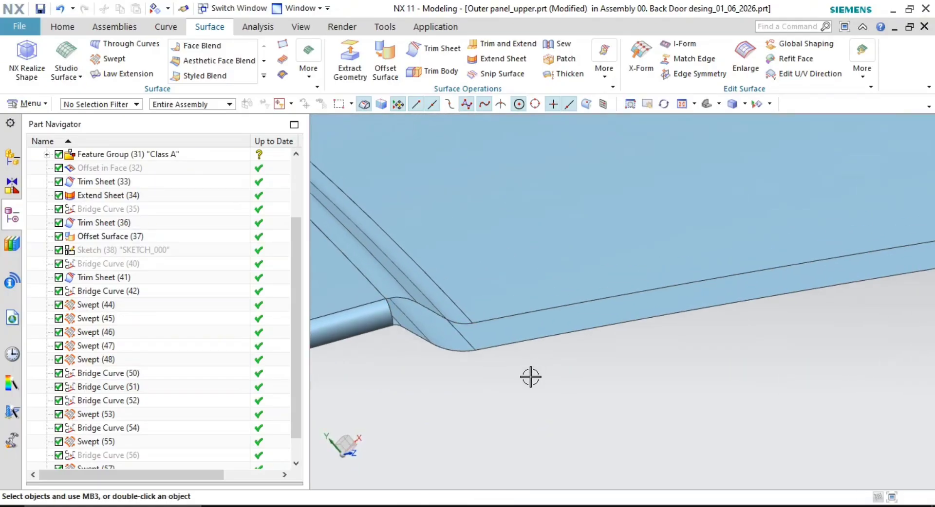
scroll(473, 358, down, 2)
shift+middle_drag(459, 347, 407, 295)
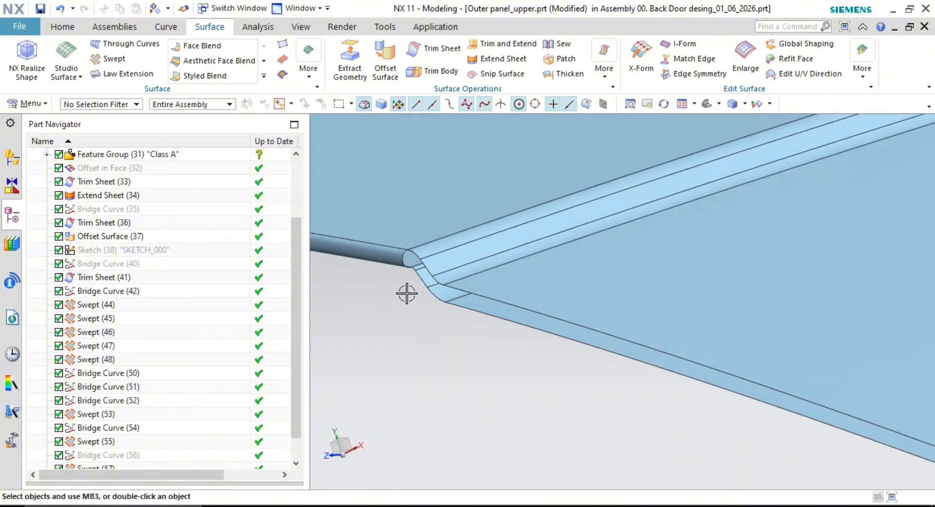
scroll(407, 294, up, 2)
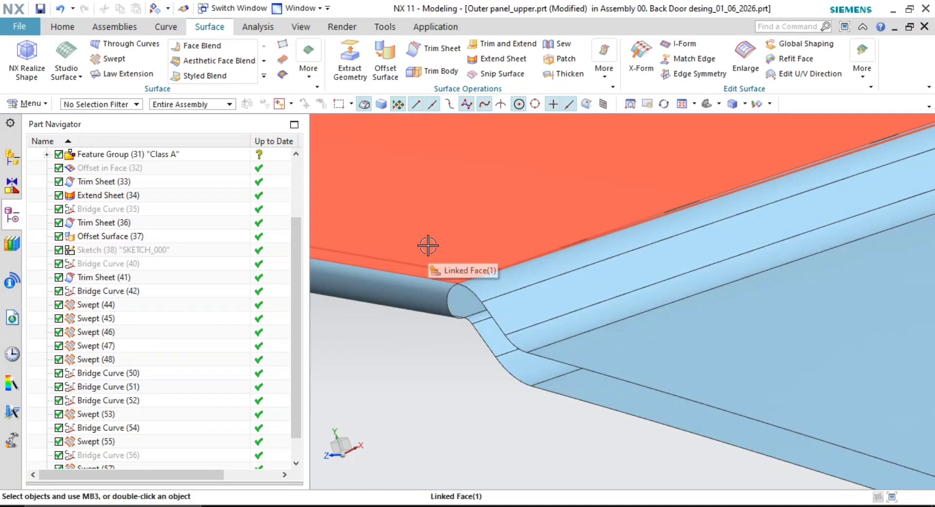
scroll(484, 312, down, 1)
scroll(470, 311, up, 2)
scroll(465, 308, up, 1)
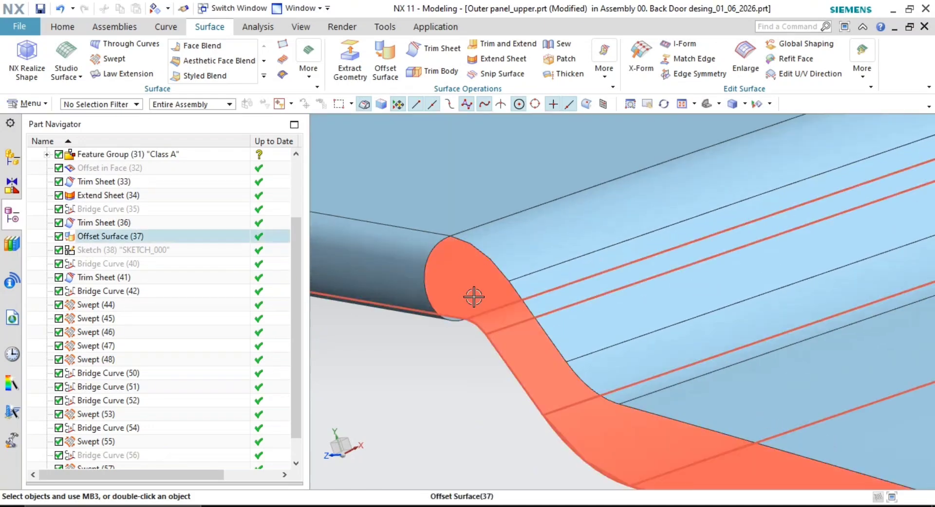
scroll(473, 323, down, 2)
shift+middle_drag(477, 303, 459, 276)
scroll(490, 287, down, 1)
shift+middle_drag(505, 313, 468, 292)
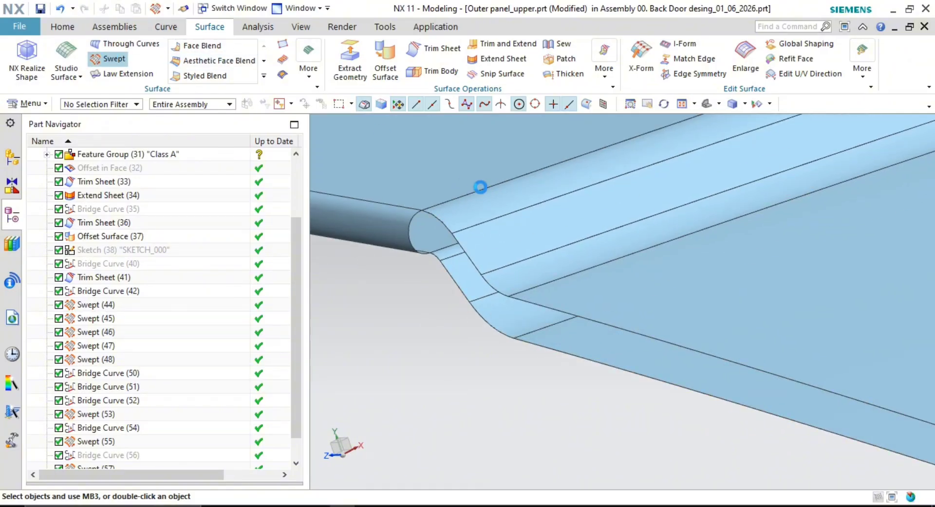
Start a bridge curve from the surface edge at the foot of the step to the offset surface edge below, with its end location at 0 mm arc length
key(Escape)
click(161, 31)
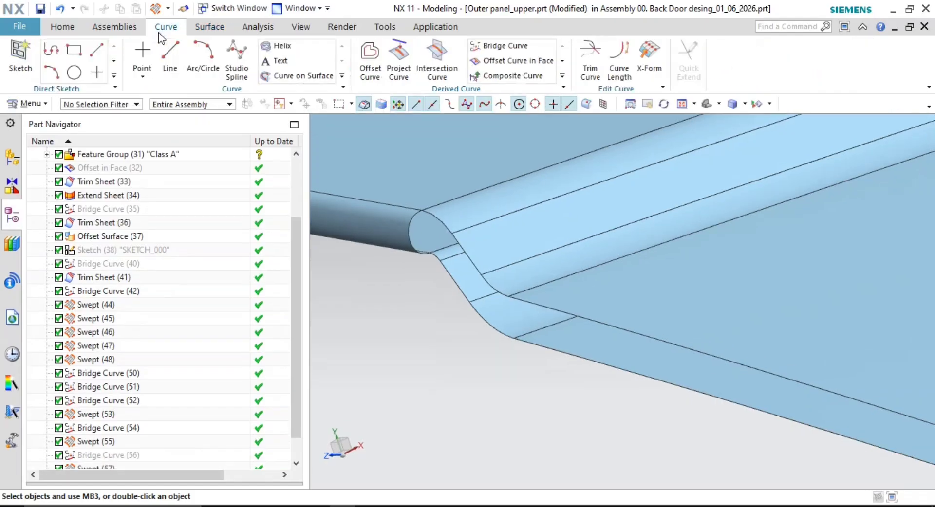
click(505, 45)
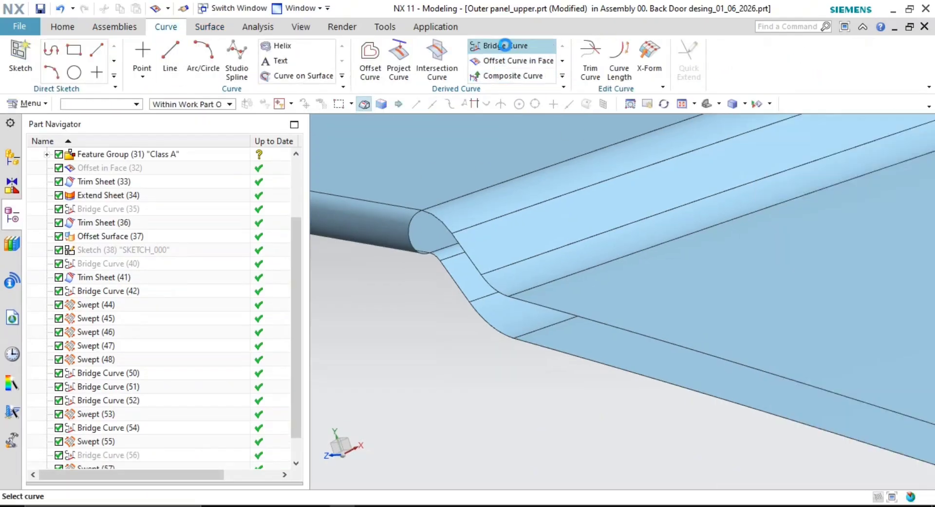
click(531, 296)
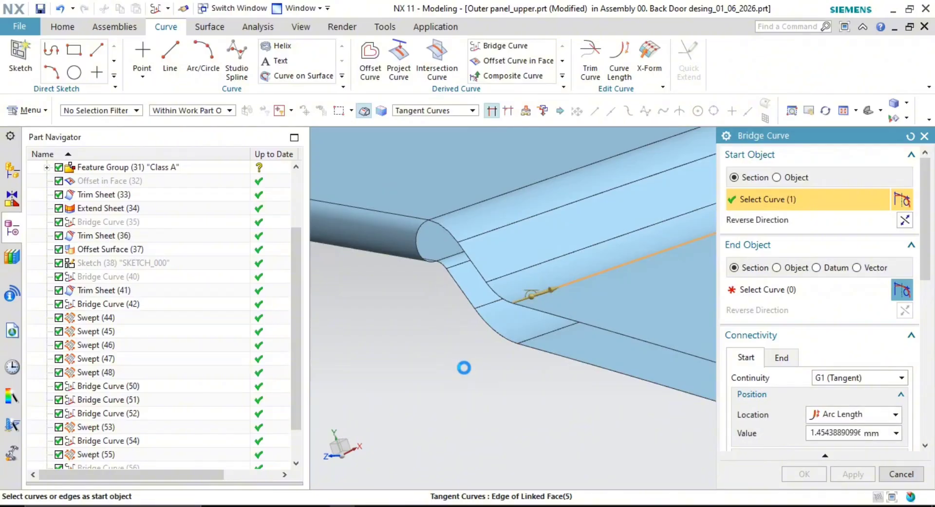
click(525, 342)
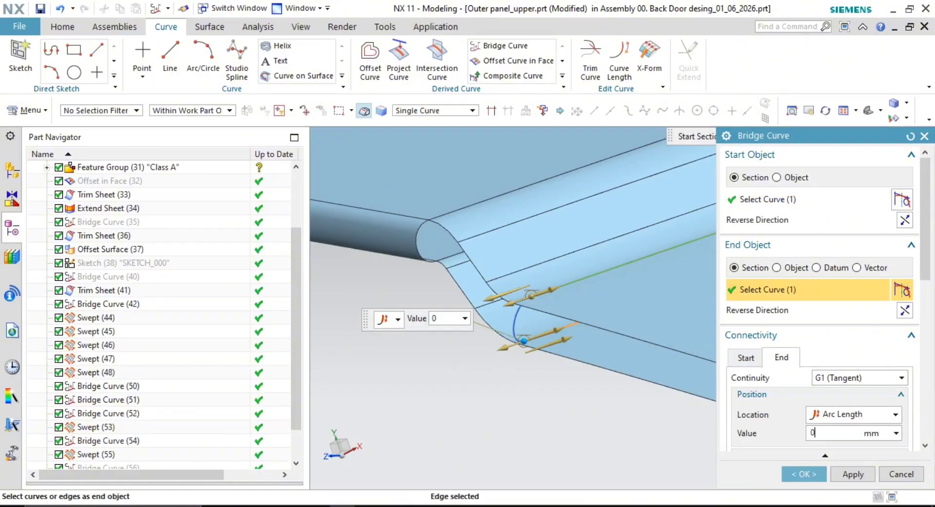
key(Return)
Set the bridge curve's start location to an arc length of 0 mm and create the curve
click(745, 358)
double_click(834, 433)
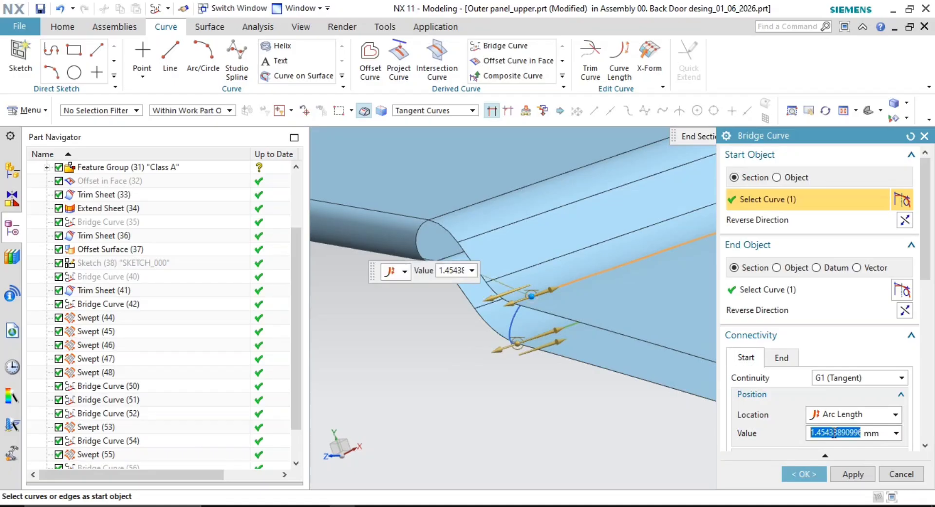
text(0)
key(Return)
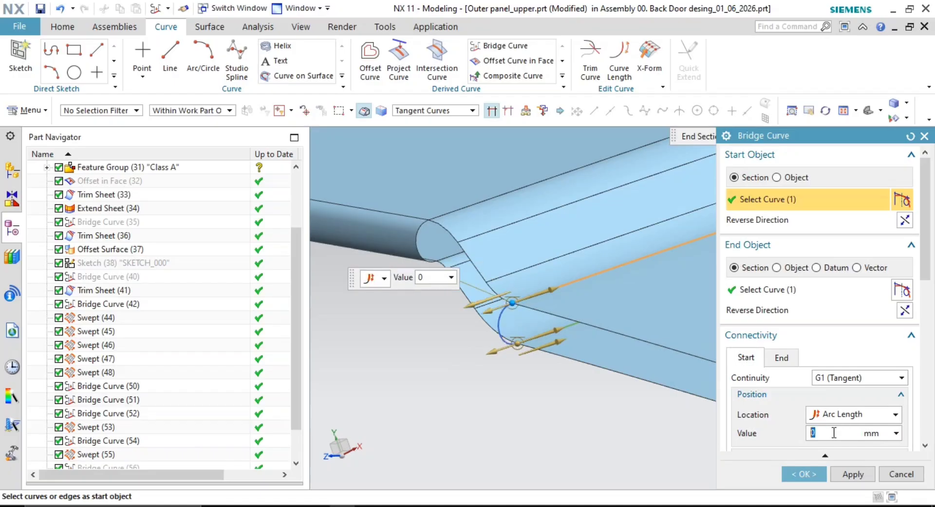
click(805, 475)
shift+middle_drag(463, 314, 480, 341)
click(205, 27)
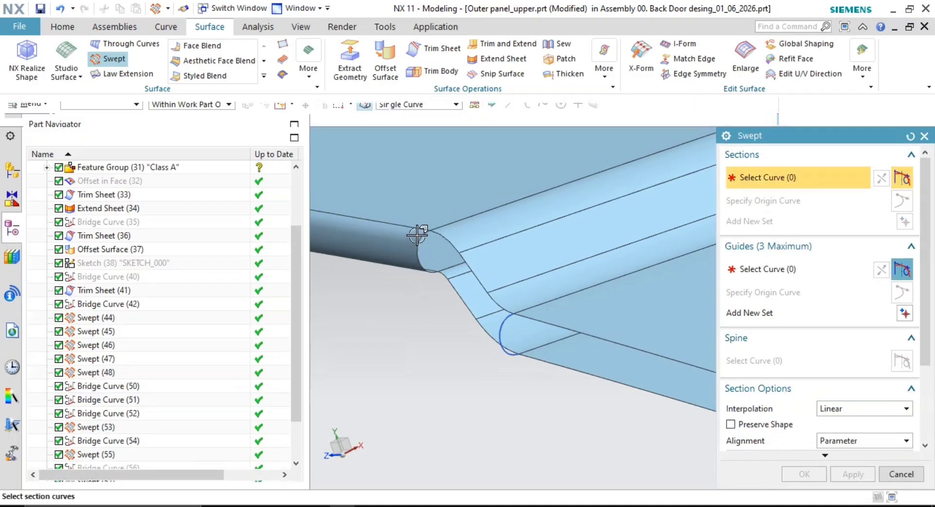
click(444, 242)
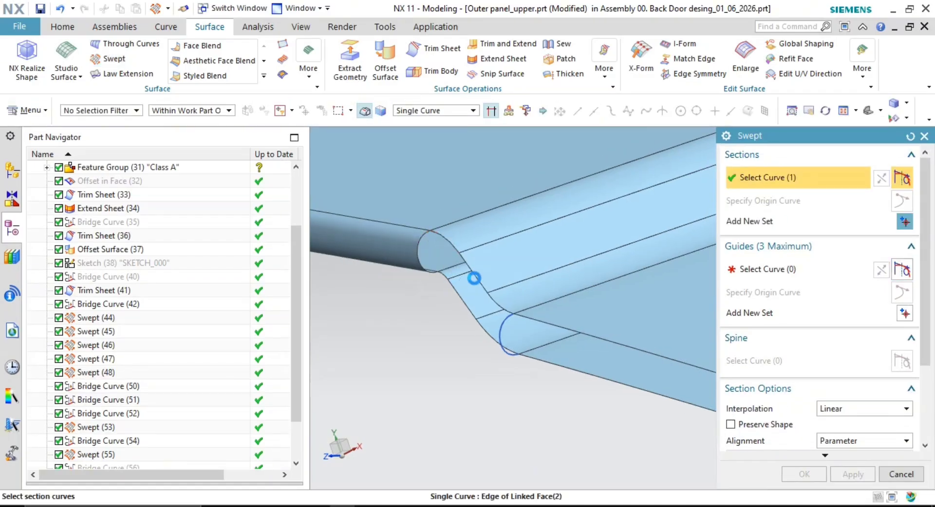
click(495, 304)
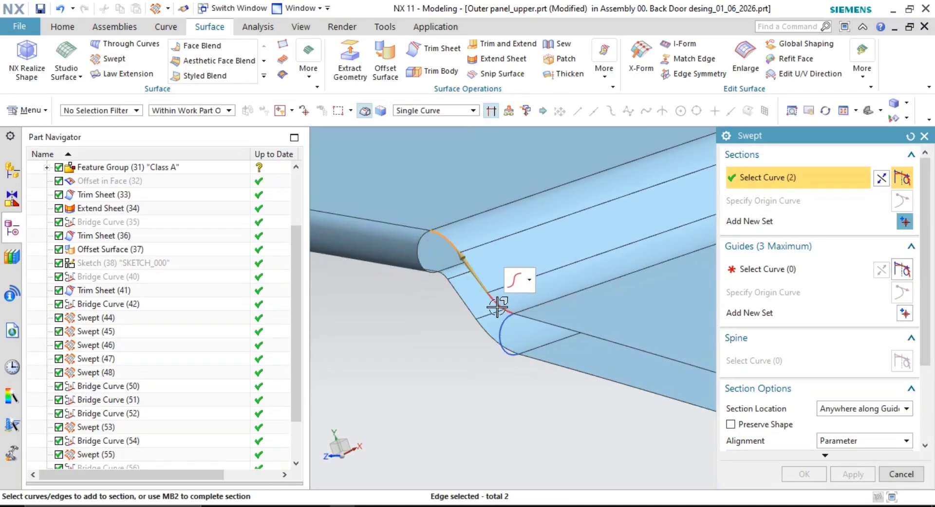
middle_click(431, 356)
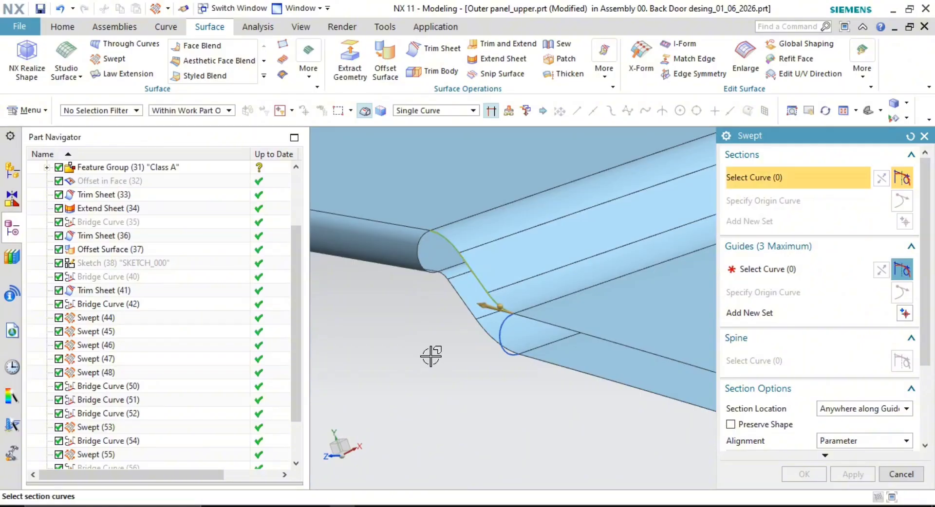
scroll(449, 263, up, 2)
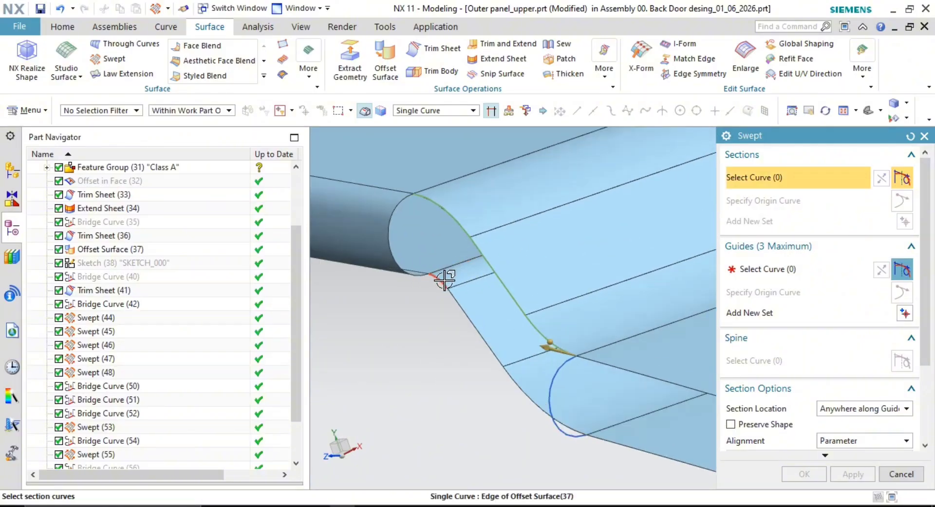
click(442, 278)
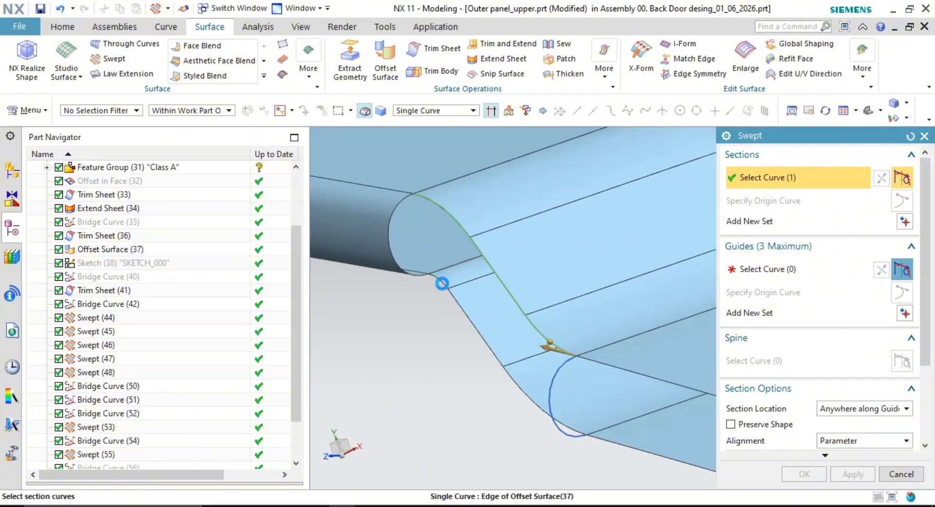
click(469, 319)
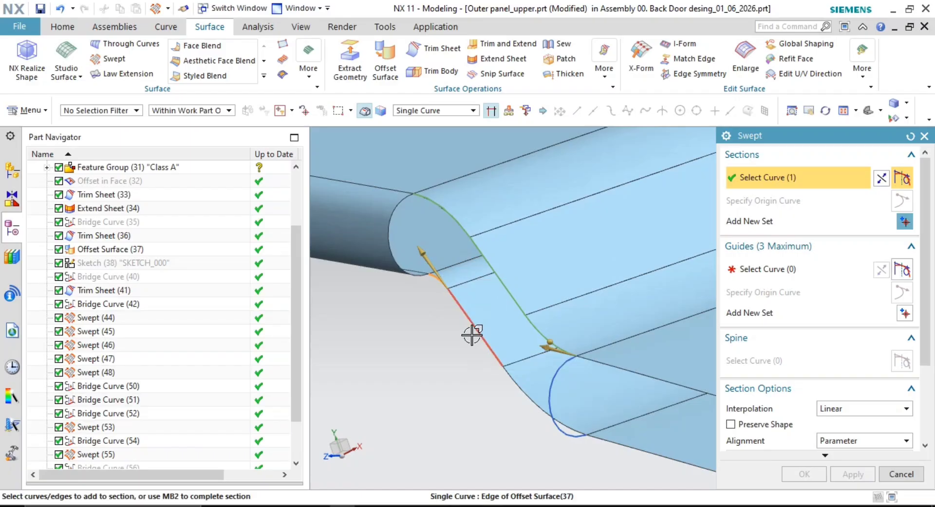
click(509, 396)
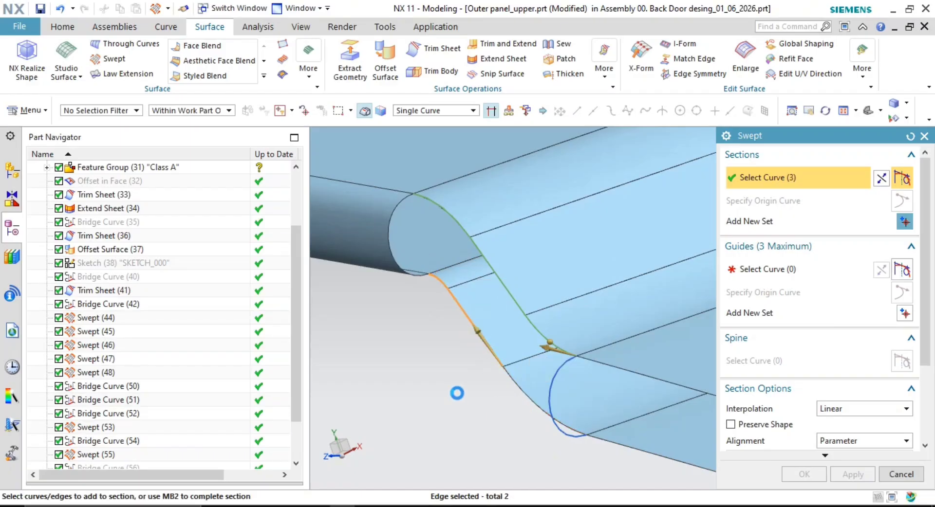
middle_click(550, 416)
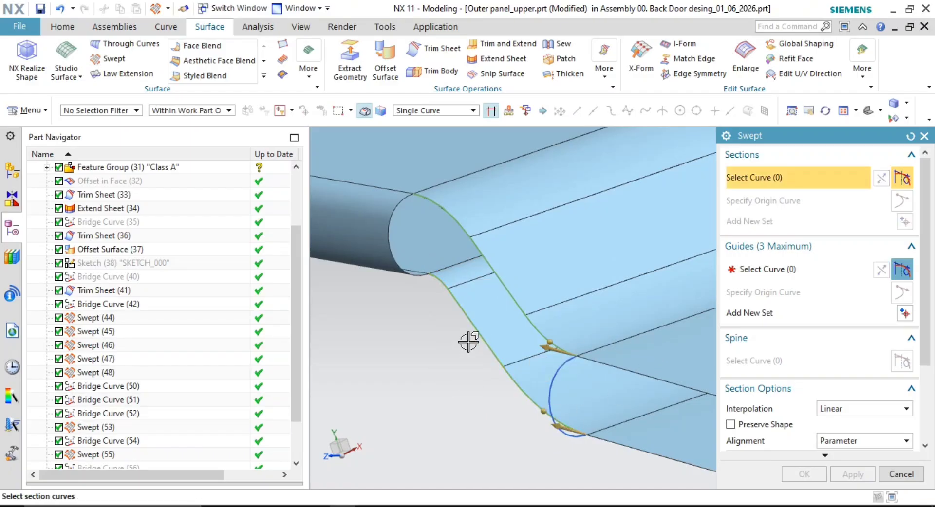
click(787, 269)
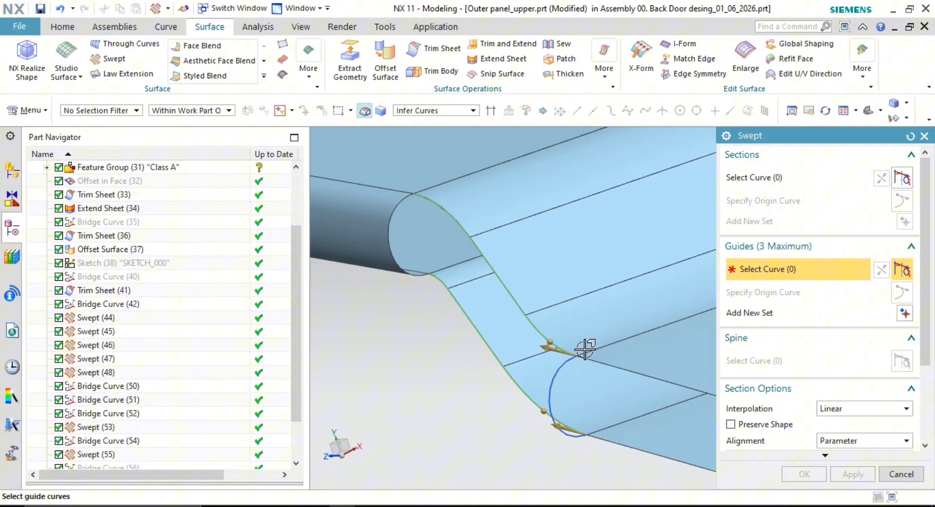
click(559, 375)
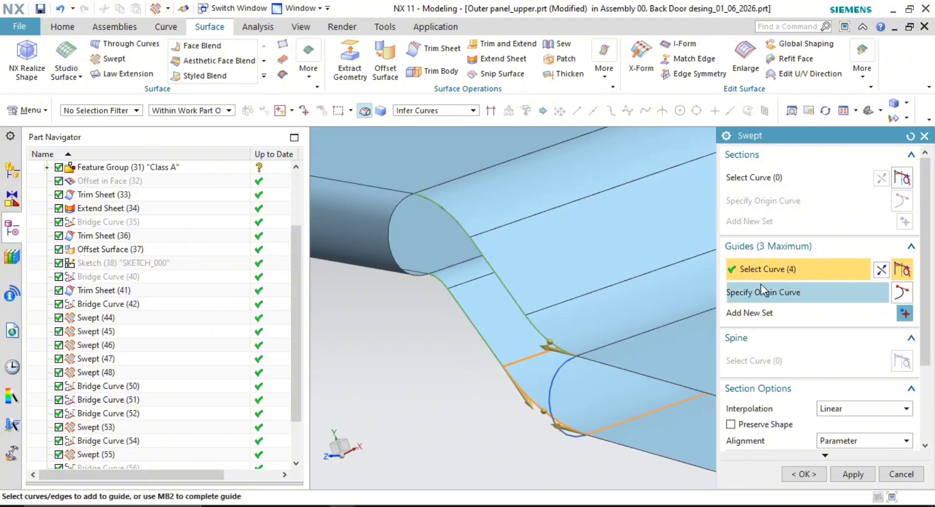
click(303, 112)
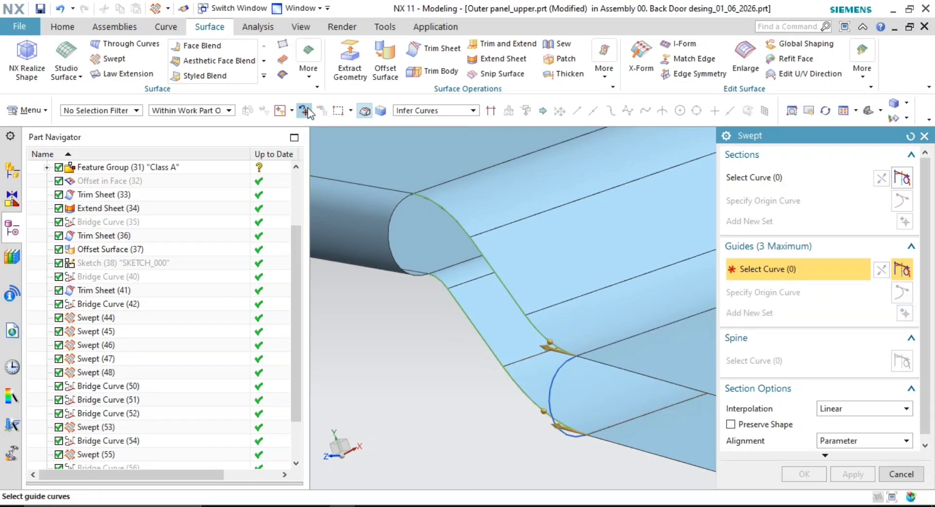
click(554, 379)
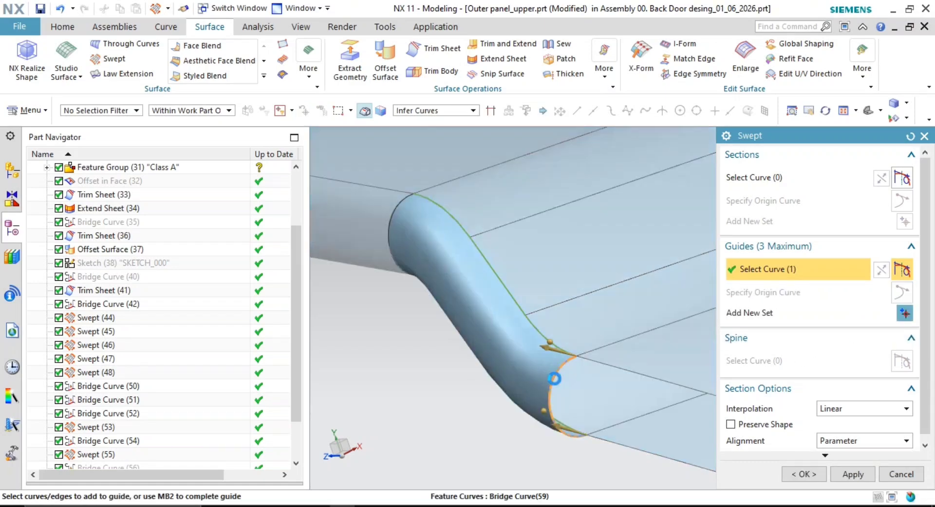
shift+middle_drag(394, 338, 468, 416)
middle_click(451, 310)
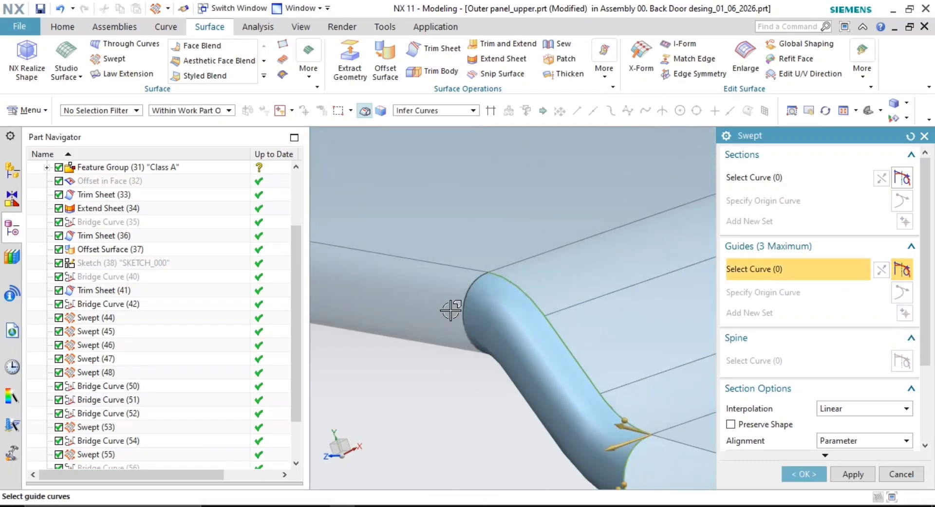
click(467, 292)
shift+middle_drag(580, 391, 547, 285)
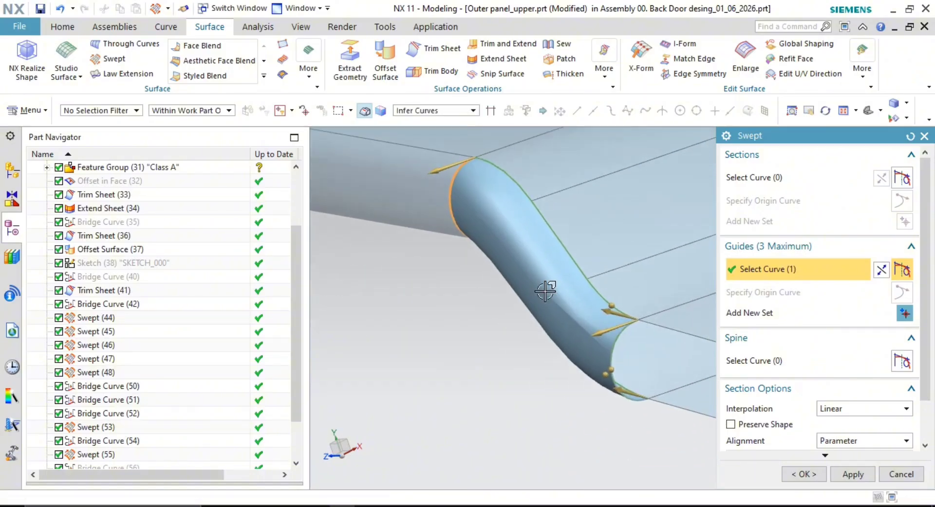
scroll(573, 322, up, 3)
scroll(574, 324, down, 3)
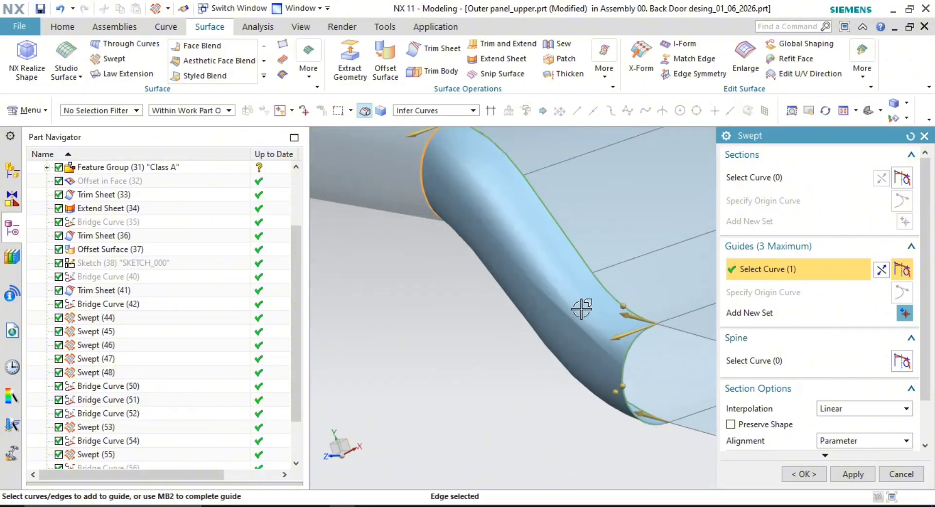
scroll(580, 319, up, 2)
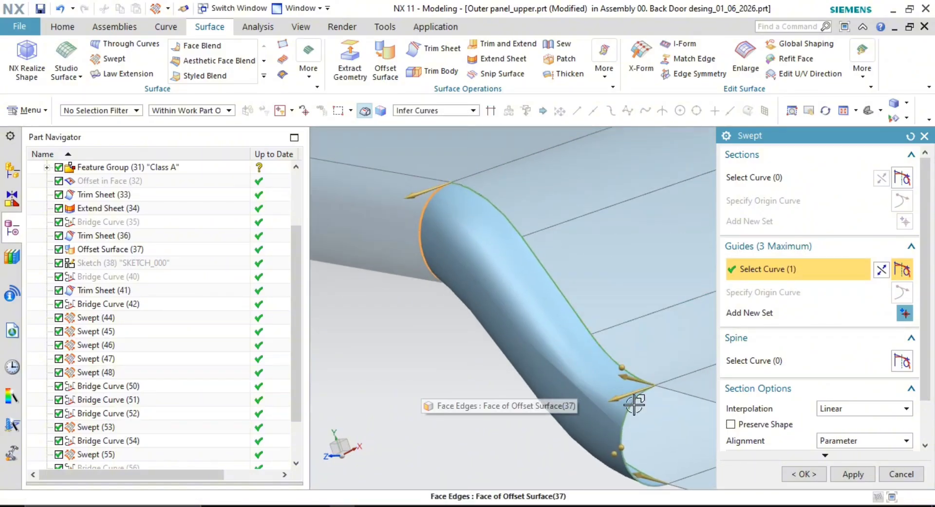
key(Escape)
shift+middle_drag(508, 375, 491, 336)
scroll(447, 350, down, 1)
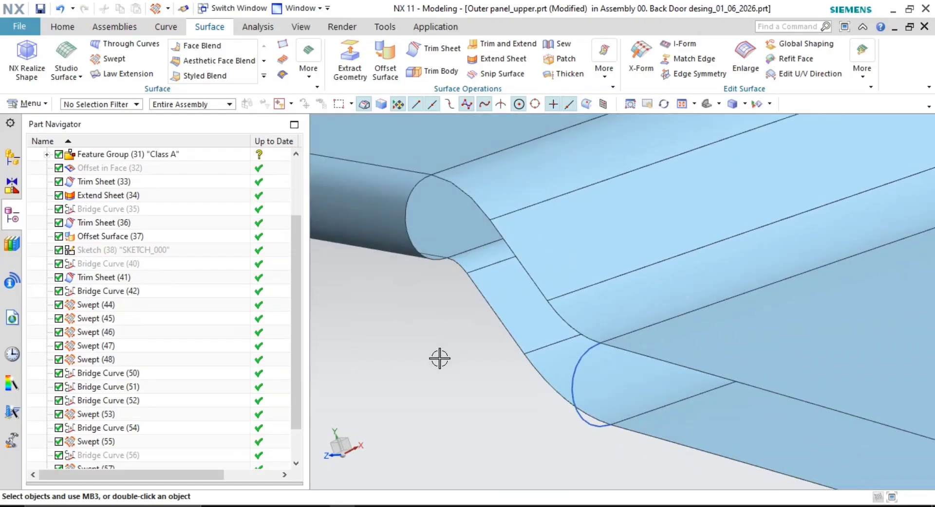
Start a swept surface with the existing swept edge's end curve and the bridge curve at the step's foot as two separate sections
shift+middle_drag(440, 359, 436, 362)
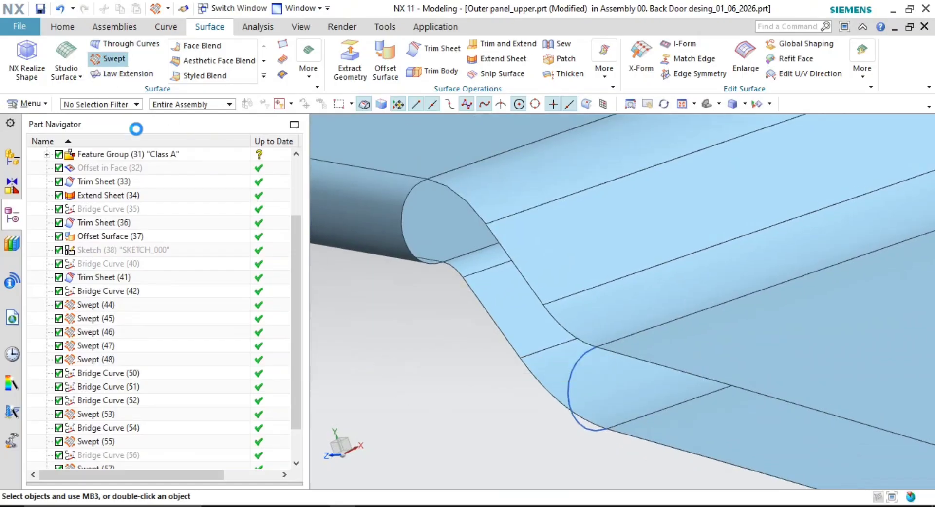
click(410, 209)
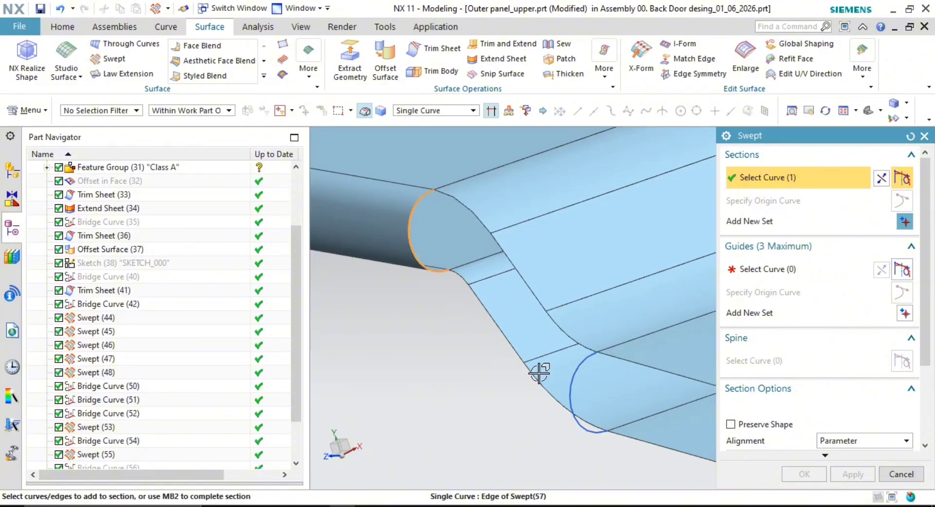
click(568, 375)
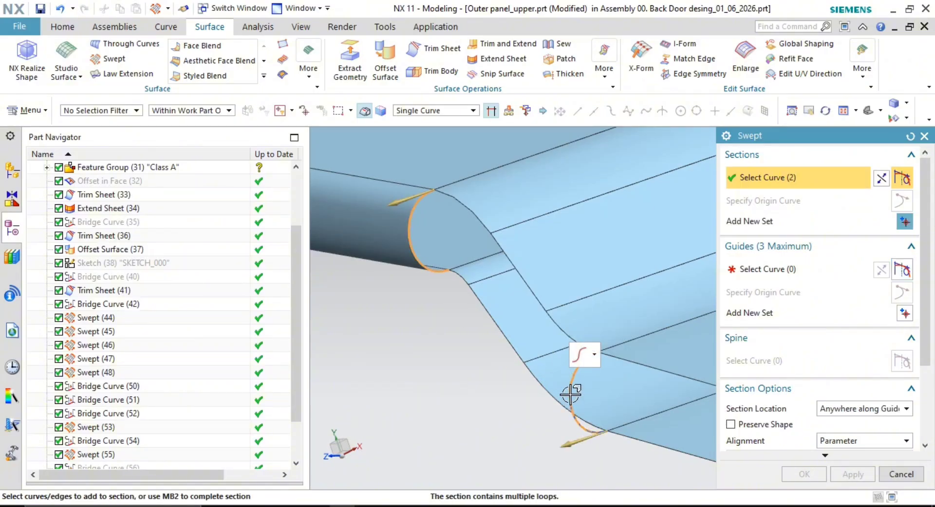
middle_click(455, 393)
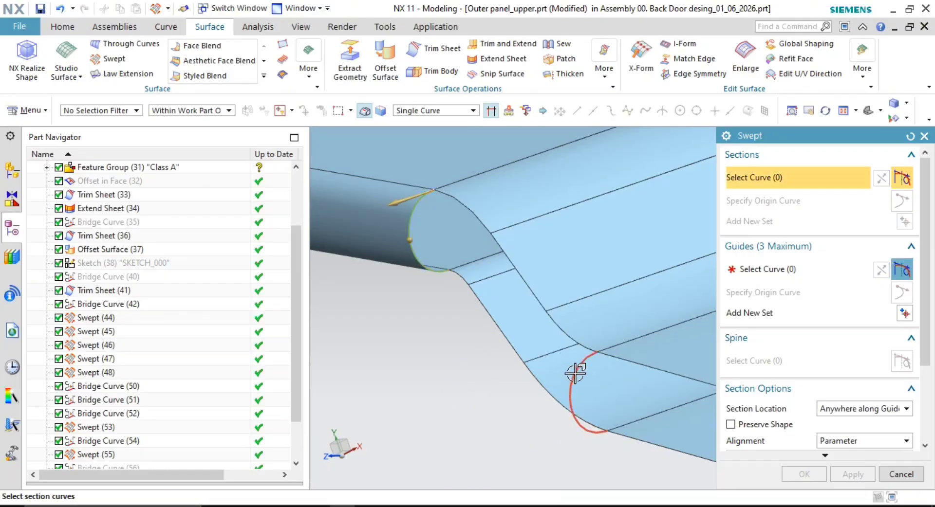
click(575, 373)
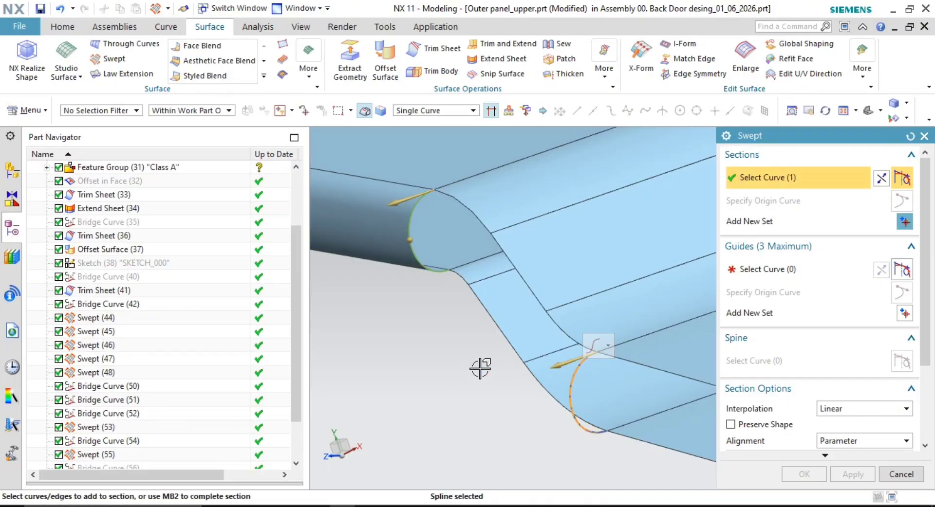
shift+middle_drag(481, 367, 480, 389)
middle_click(481, 389)
Choose the first two single edges along the upper profile of the stepped transition for the sweep's first guide
click(776, 269)
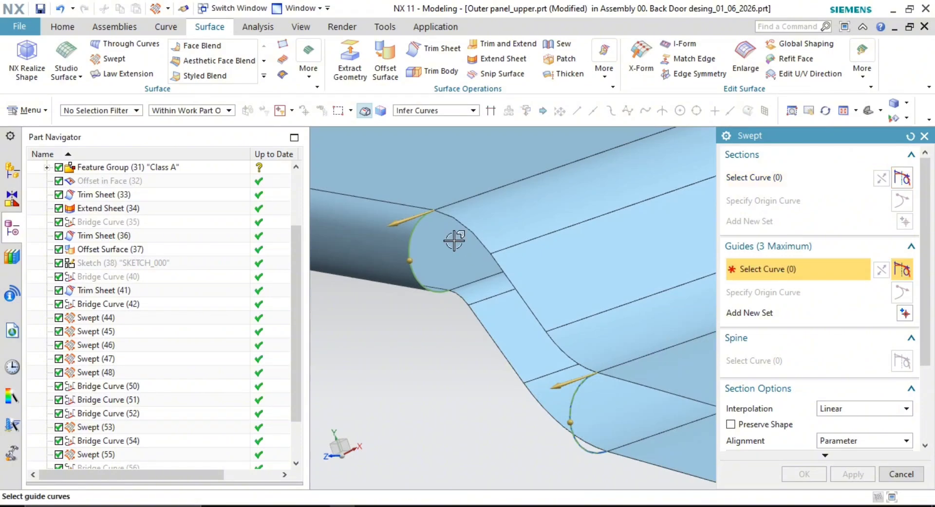
click(456, 222)
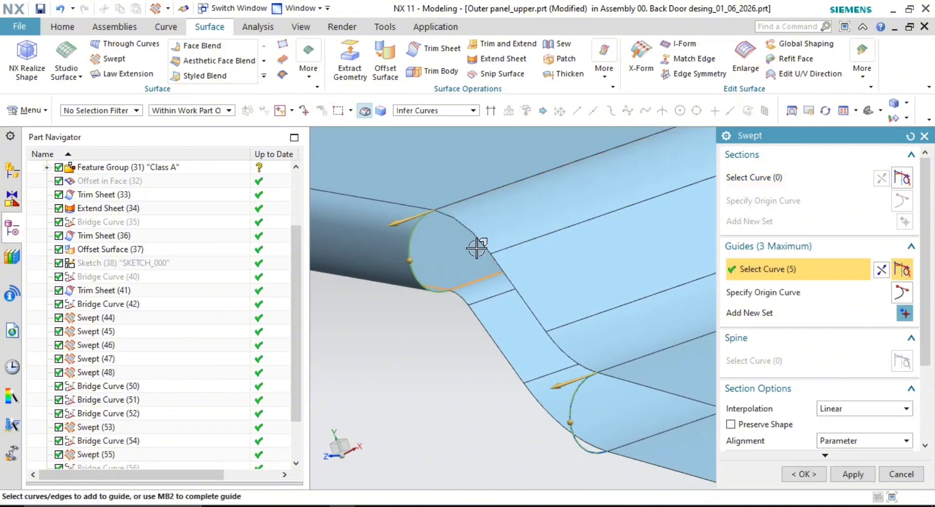
click(304, 112)
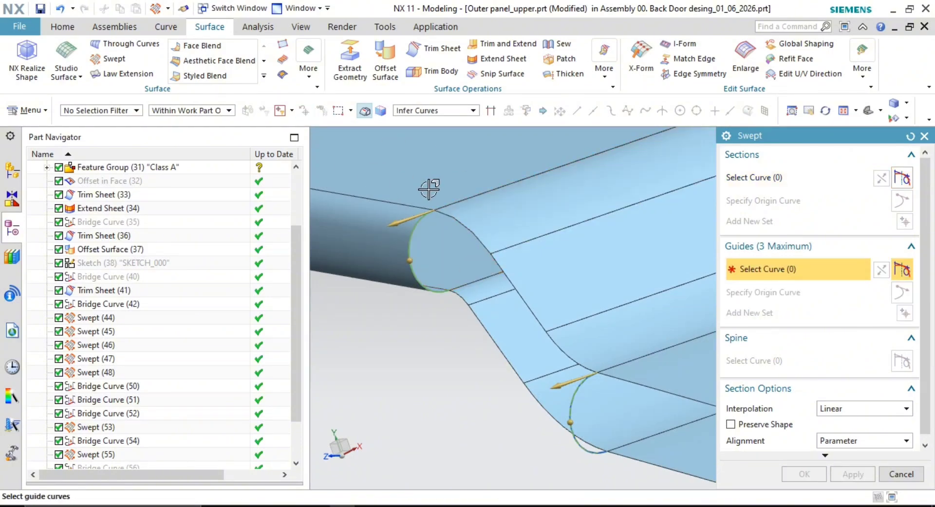
click(470, 229)
scroll(528, 317, up, 2)
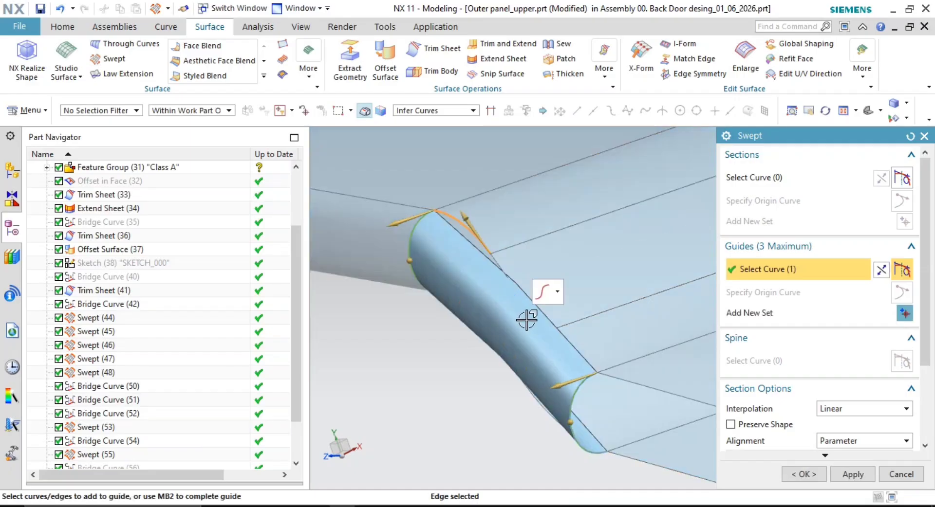
scroll(513, 281, up, 2)
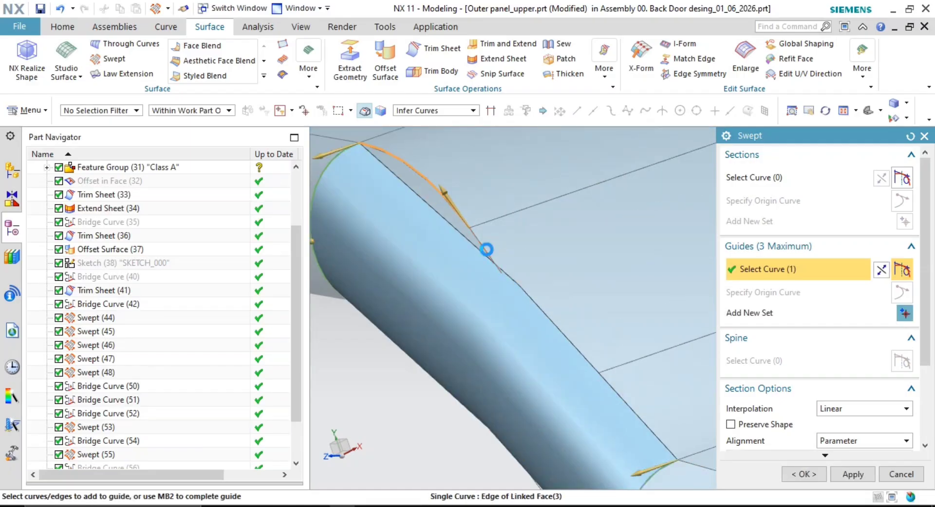
click(486, 249)
scroll(515, 298, down, 3)
scroll(576, 292, down, 2)
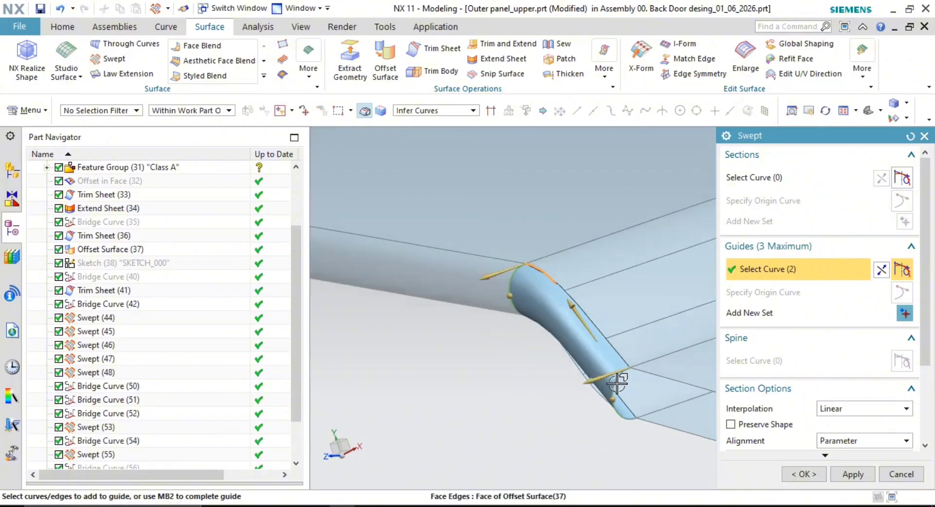
Add the last upper step edge, ending at the bridge curve, to the first guide and complete that guide
middle_drag(617, 383, 706, 249)
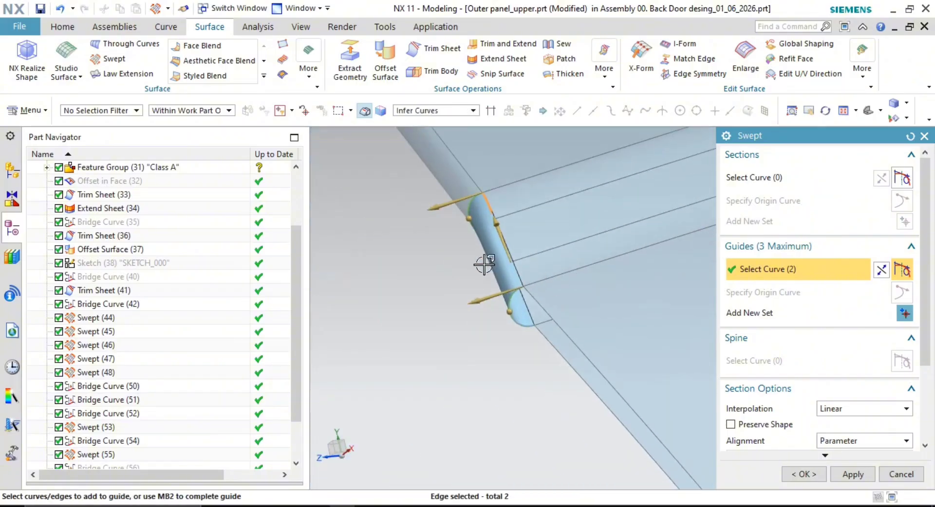
middle_drag(485, 265, 472, 338)
scroll(668, 261, up, 5)
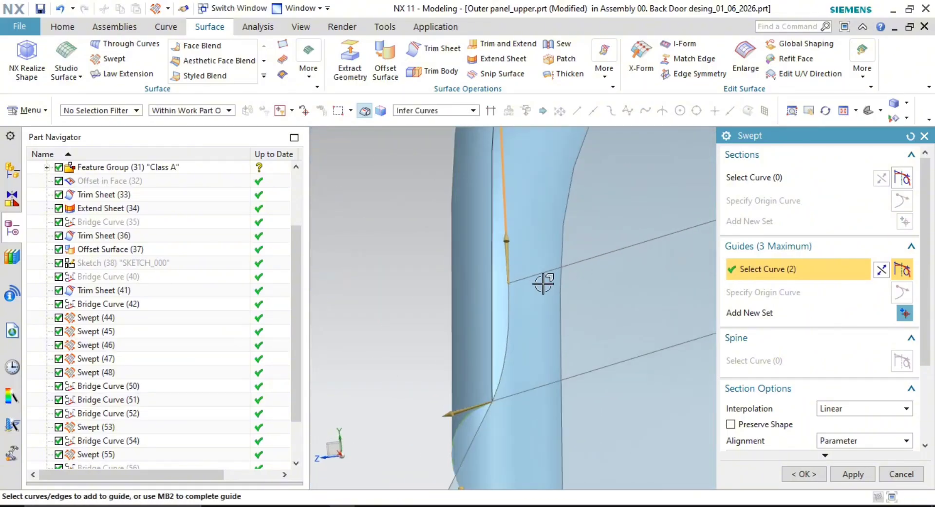
click(508, 304)
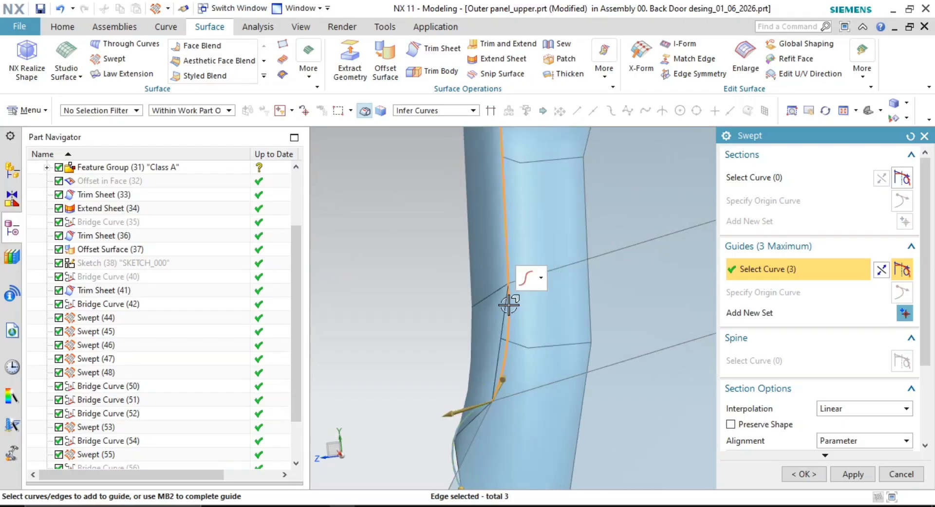
shift+middle_drag(504, 312, 436, 250)
middle_click(371, 257)
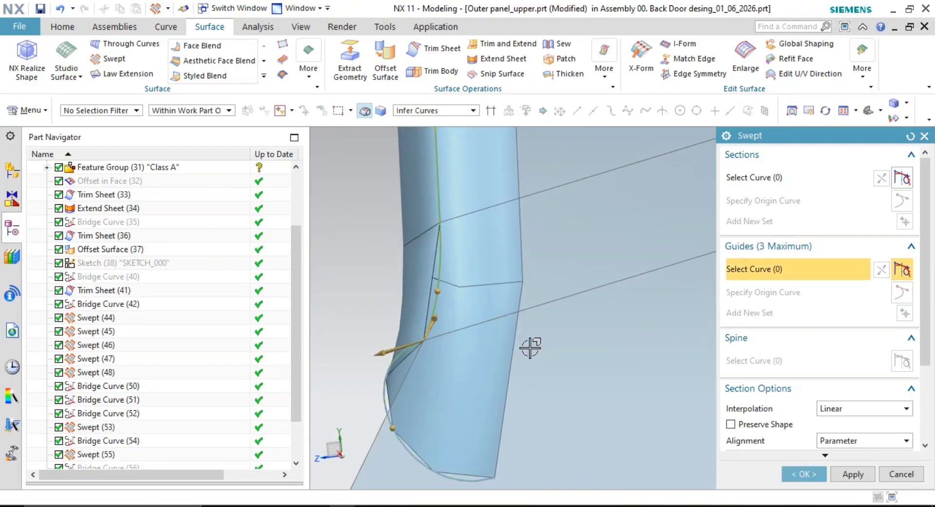
scroll(520, 295, down, 5)
scroll(472, 340, down, 4)
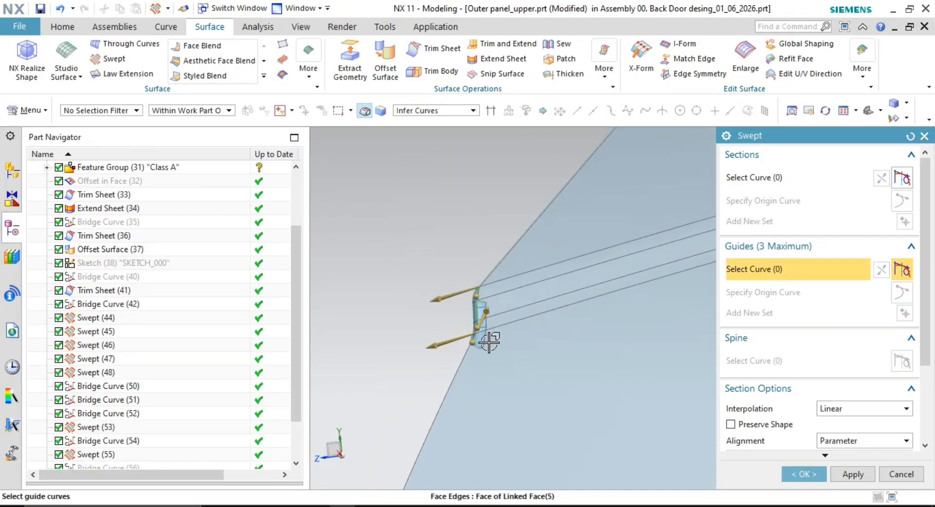
middle_drag(488, 340, 599, 268)
scroll(494, 337, down, 5)
shift+middle_drag(542, 283, 489, 282)
scroll(528, 286, down, 1)
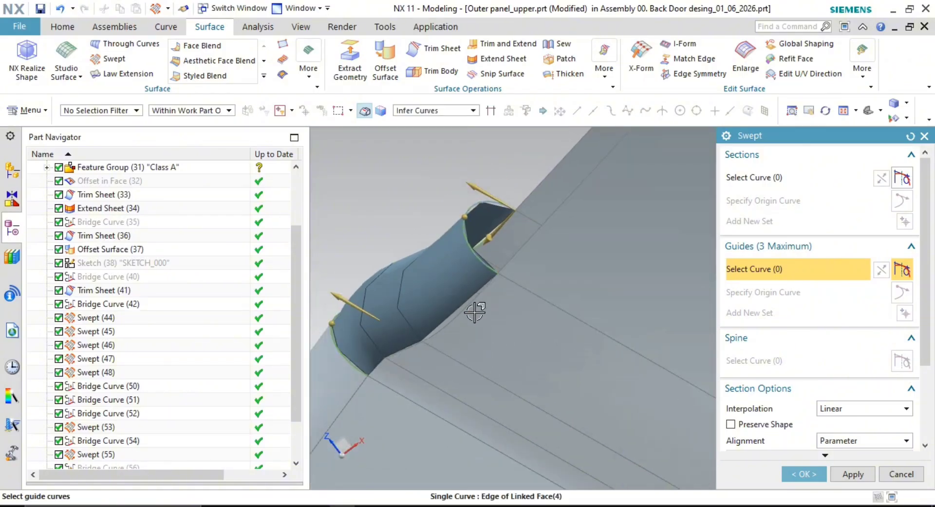
click(461, 313)
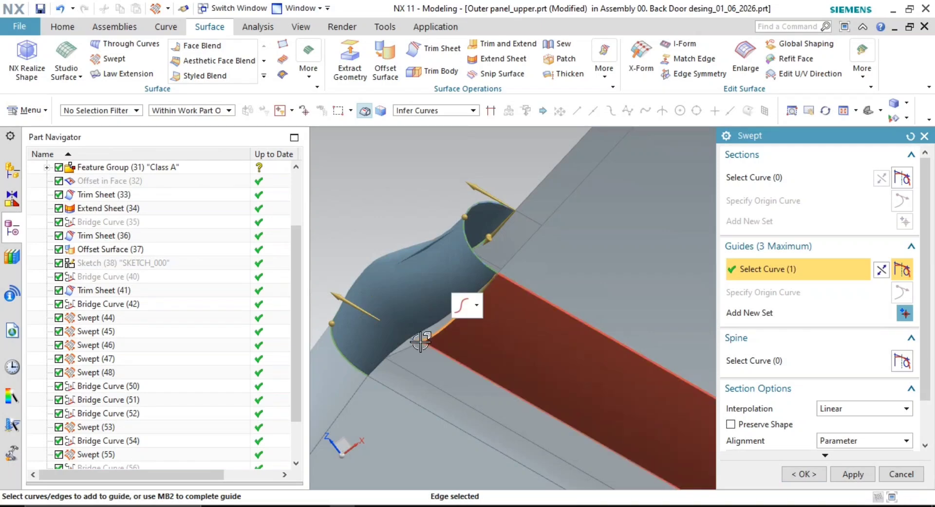
click(398, 355)
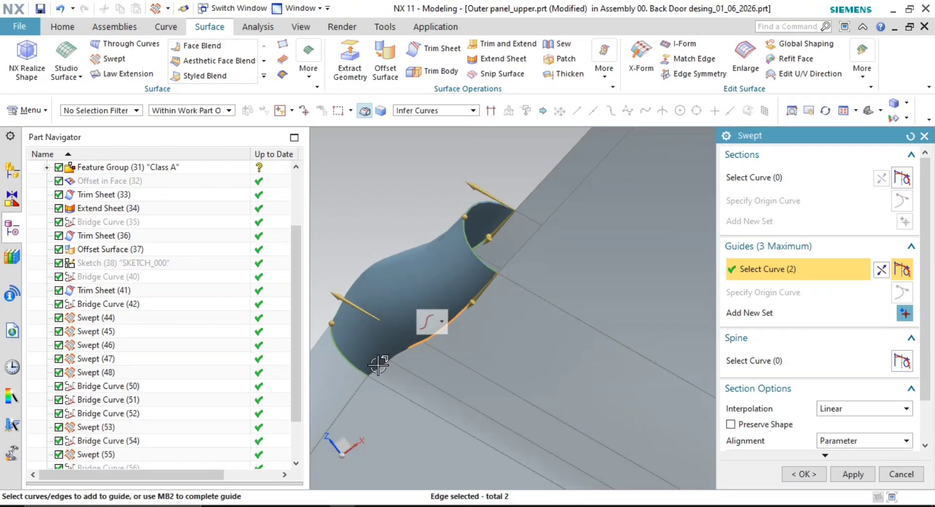
click(378, 365)
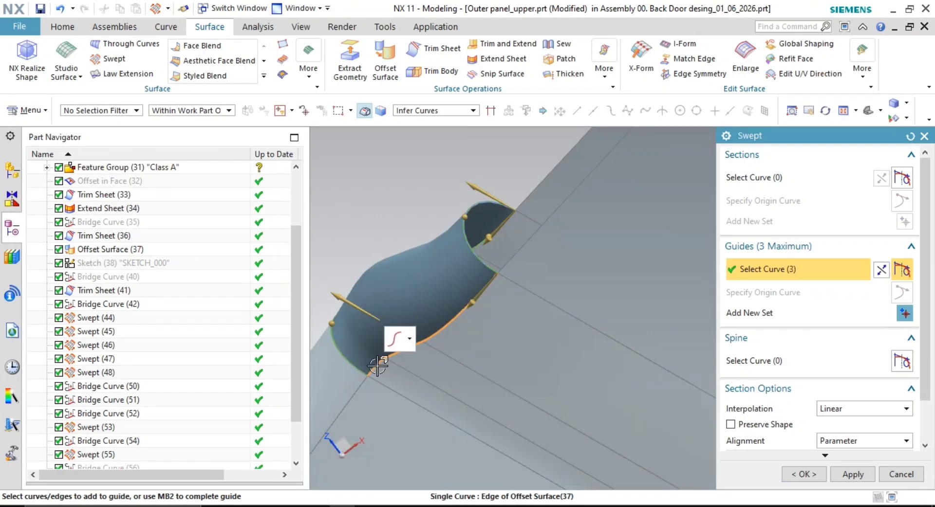
shift+middle_drag(441, 309, 469, 209)
scroll(471, 212, down, 7)
shift+middle_drag(498, 251, 460, 195)
scroll(470, 214, down, 3)
middle_drag(480, 237, 564, 346)
key(Escape)
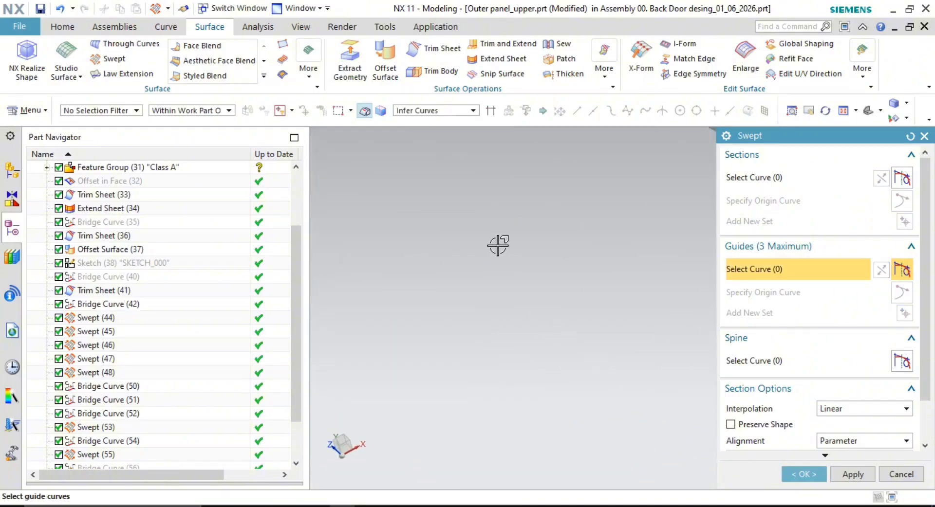
scroll(498, 246, down, 3)
click(905, 475)
scroll(505, 242, down, 3)
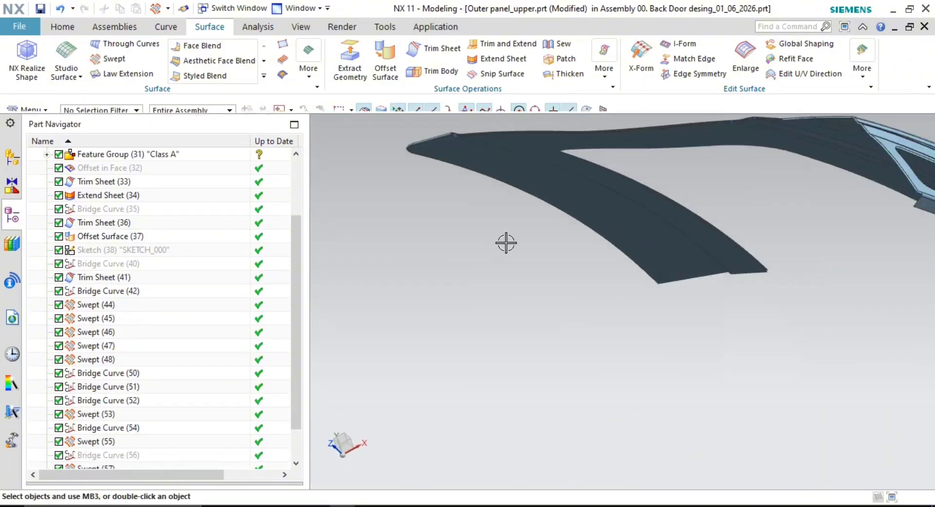
Start a new swept surface with the existing swept edge's end curve and the bridge curve at the step's foot as two separate sections
shift+middle_drag(551, 263, 569, 346)
scroll(470, 227, up, 7)
scroll(582, 232, down, 5)
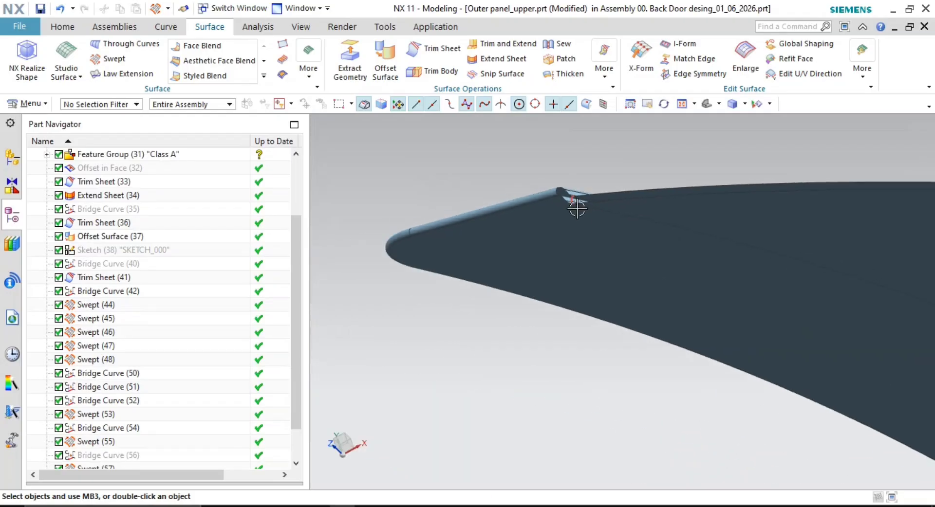
middle_drag(575, 203, 582, 253)
scroll(584, 292, up, 5)
shift+middle_drag(593, 360, 582, 290)
scroll(583, 290, up, 1)
click(466, 373)
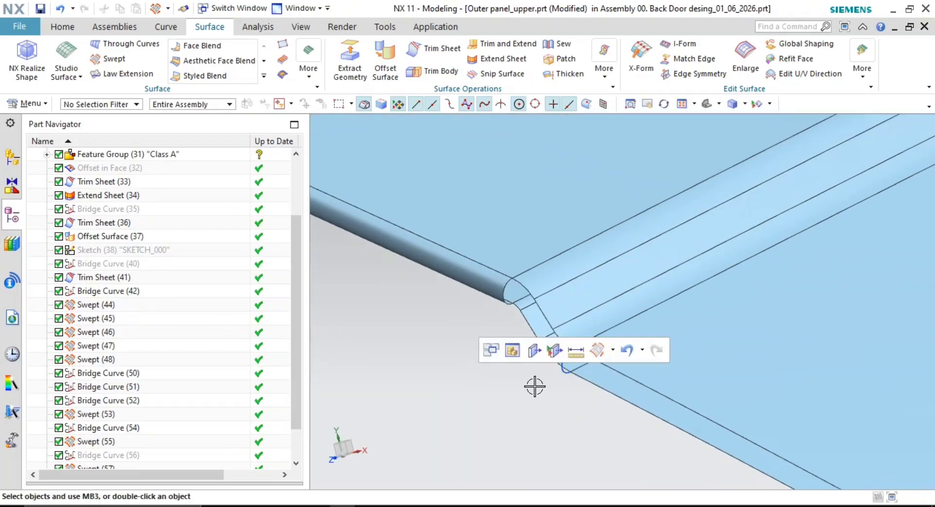
scroll(536, 386, up, 3)
shift+middle_drag(541, 382, 486, 371)
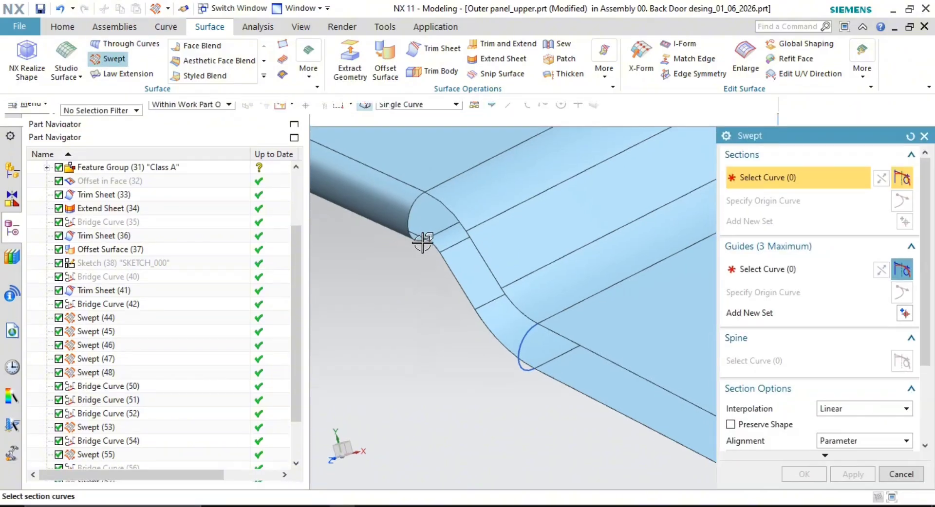
scroll(421, 242, up, 2)
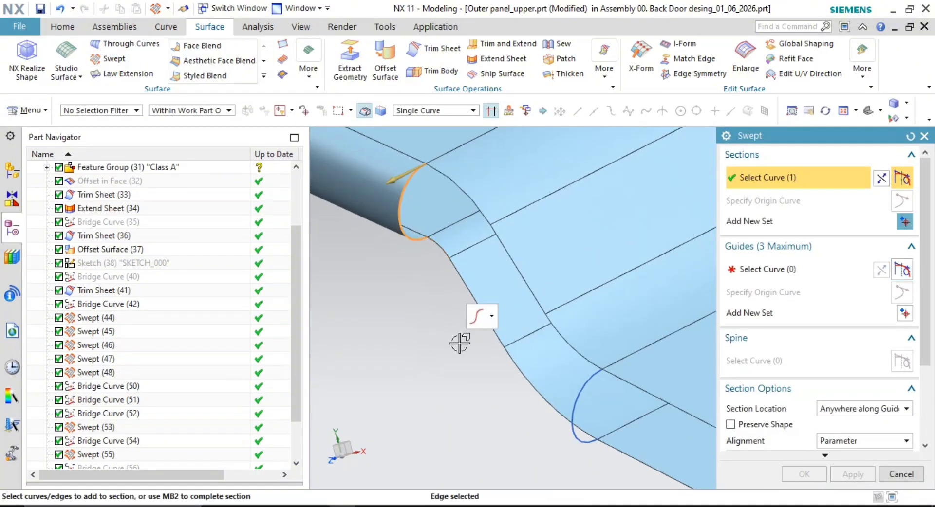
shift+middle_drag(460, 344, 439, 302)
middle_click(492, 344)
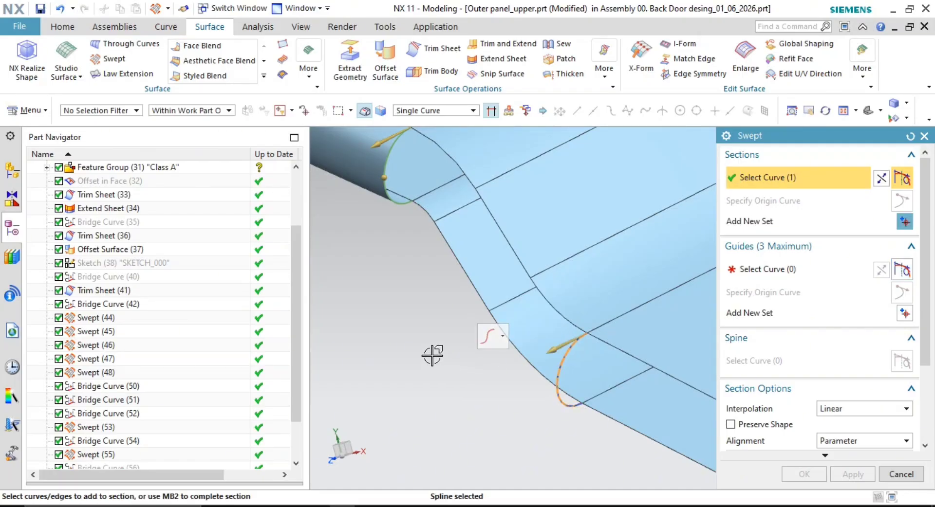
shift+middle_drag(413, 337, 416, 359)
Start the sweep's guide with the first short edge along the outer profile of the stepped transition
click(810, 276)
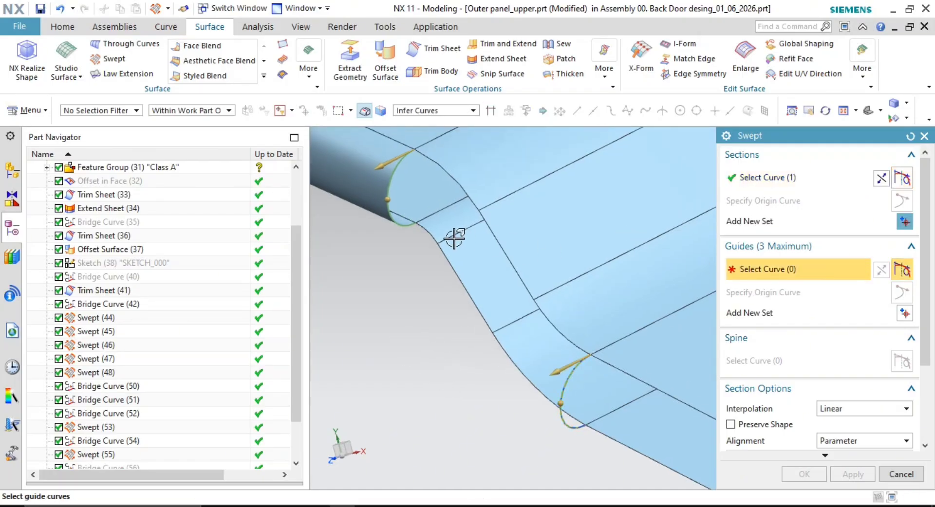
click(424, 232)
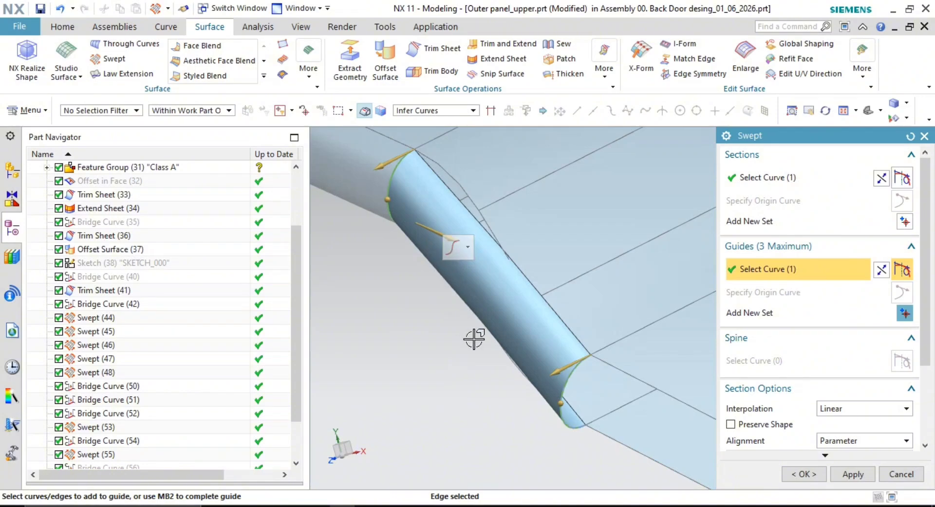
click(570, 410)
Add the remaining two outer step edges, ending at the bridge curve, to the guide and complete it
middle_drag(567, 411, 499, 364)
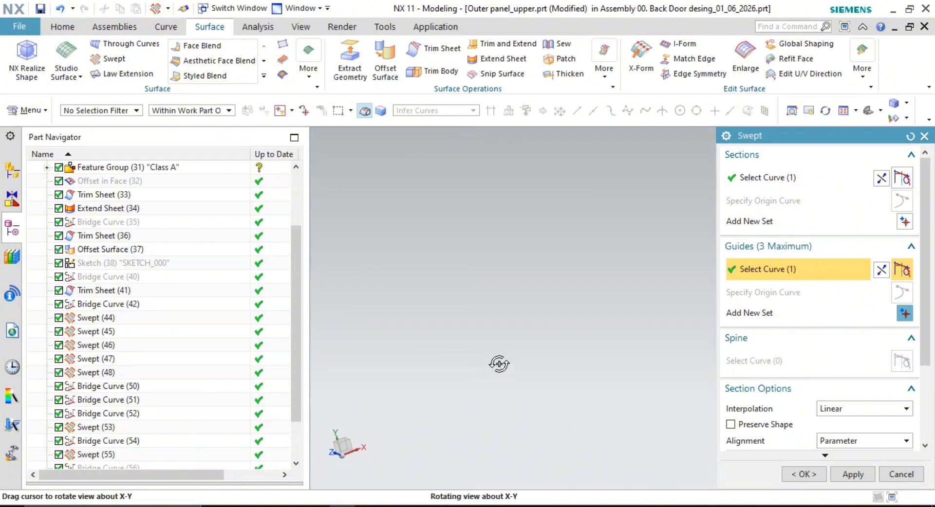
middle_drag(553, 270, 470, 294)
scroll(553, 328, down, 5)
scroll(575, 217, up, 7)
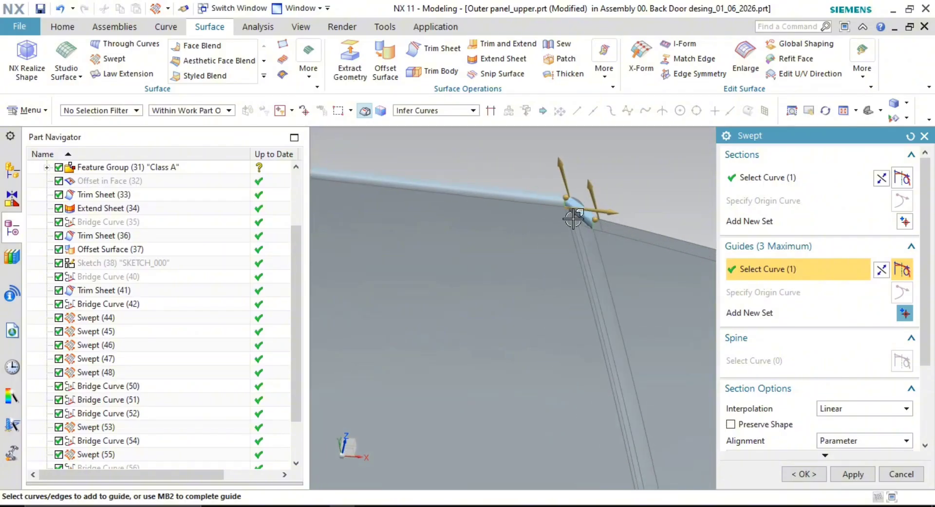
shift+middle_drag(587, 229, 556, 369)
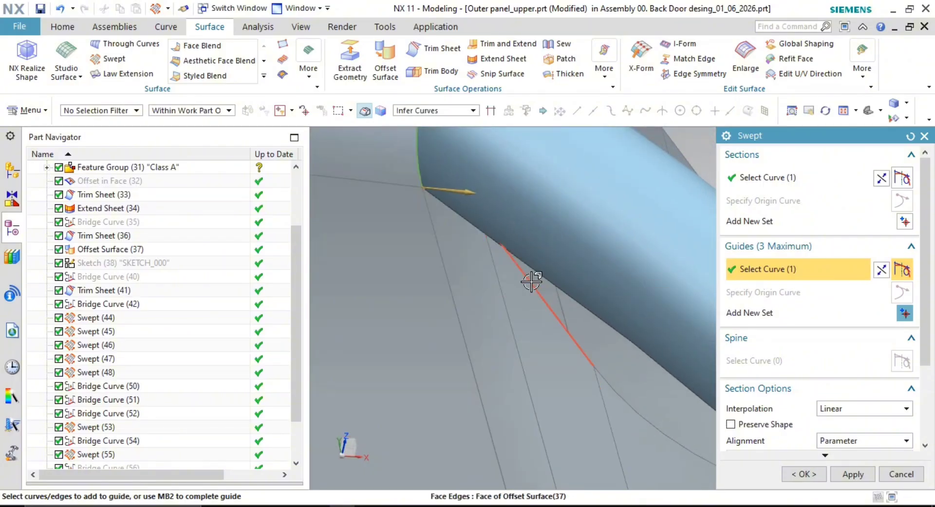
scroll(572, 336, down, 2)
shift+middle_drag(571, 336, 474, 238)
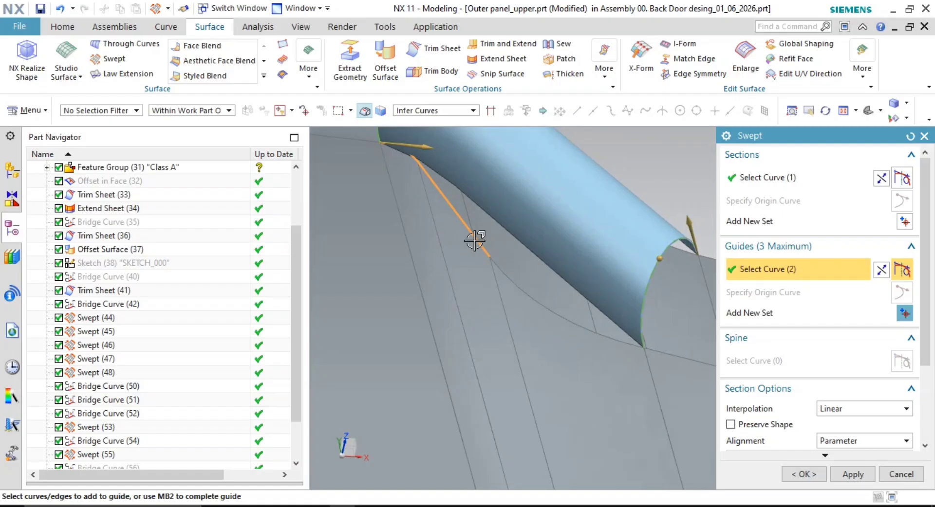
click(551, 312)
shift+middle_drag(548, 309, 516, 255)
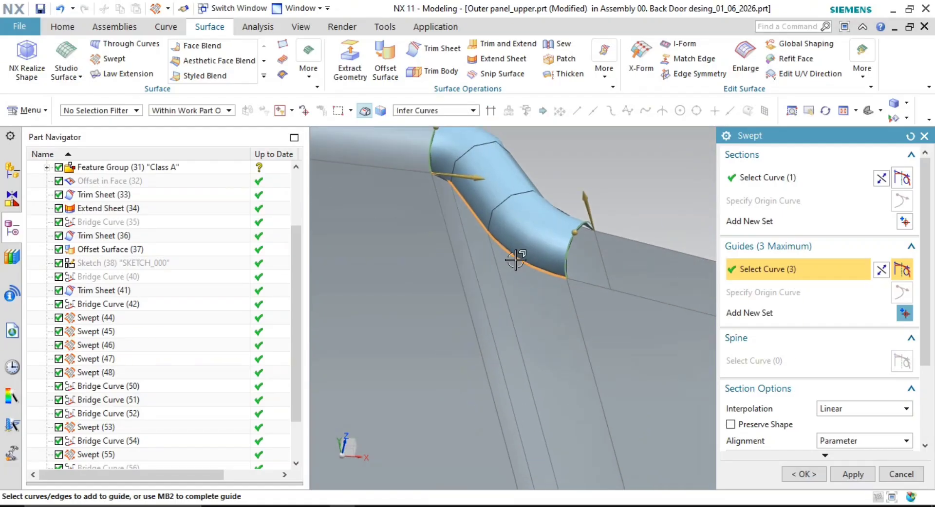
scroll(614, 194, down, 4)
middle_click(604, 193)
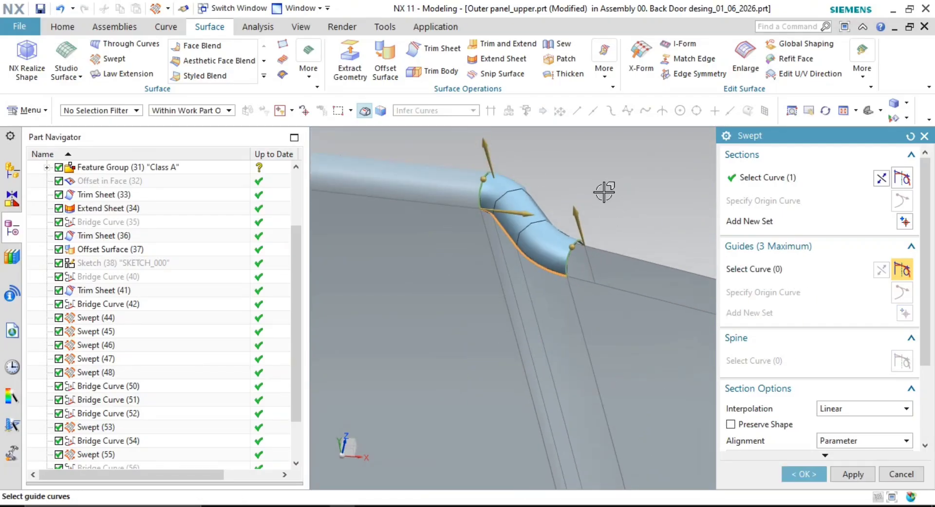
Create the swept surface across the stepped transition from the two sections and the single guide
middle_drag(567, 205, 519, 294)
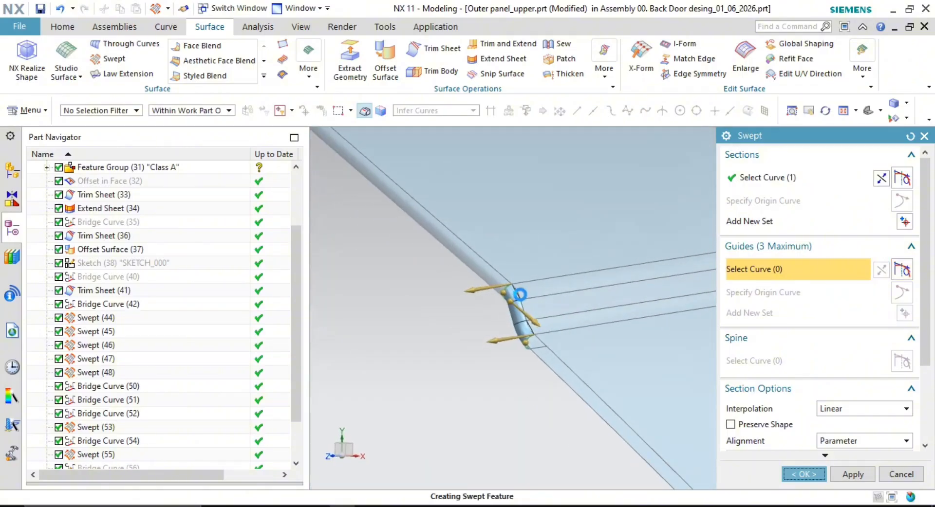
middle_click(519, 294)
scroll(519, 294, up, 3)
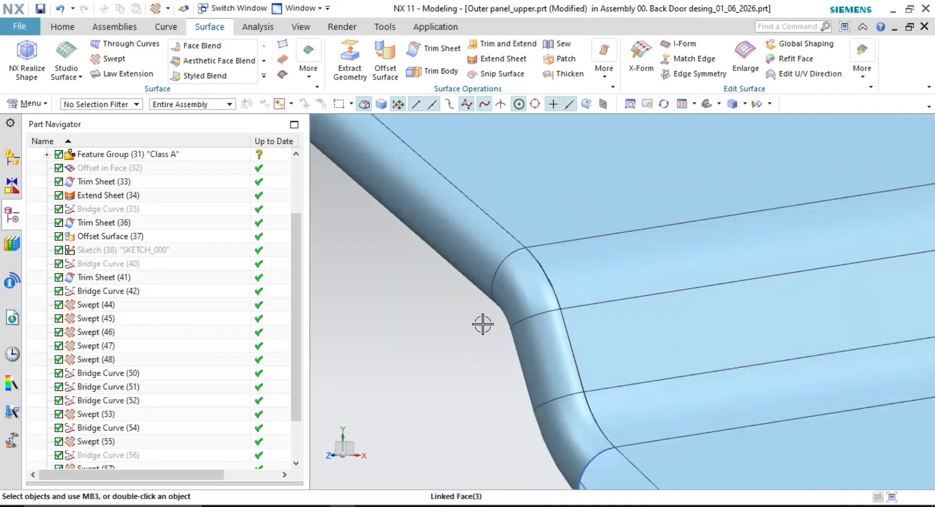
right_click(421, 337)
click(495, 165)
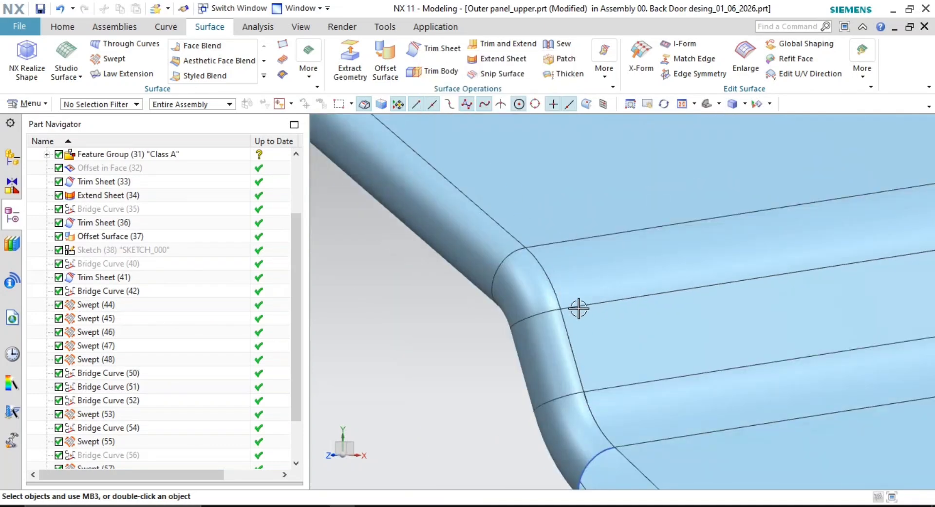
Examine the joint between the new swept surface and the adjoining panel faces along the stepped transition
scroll(564, 368, up, 5)
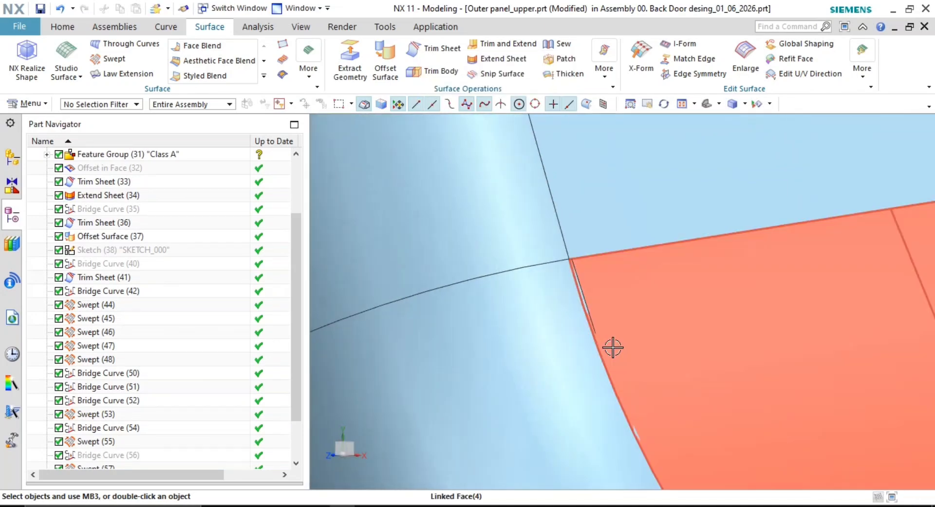
scroll(655, 369, down, 1)
shift+middle_drag(605, 357, 593, 288)
scroll(593, 287, up, 2)
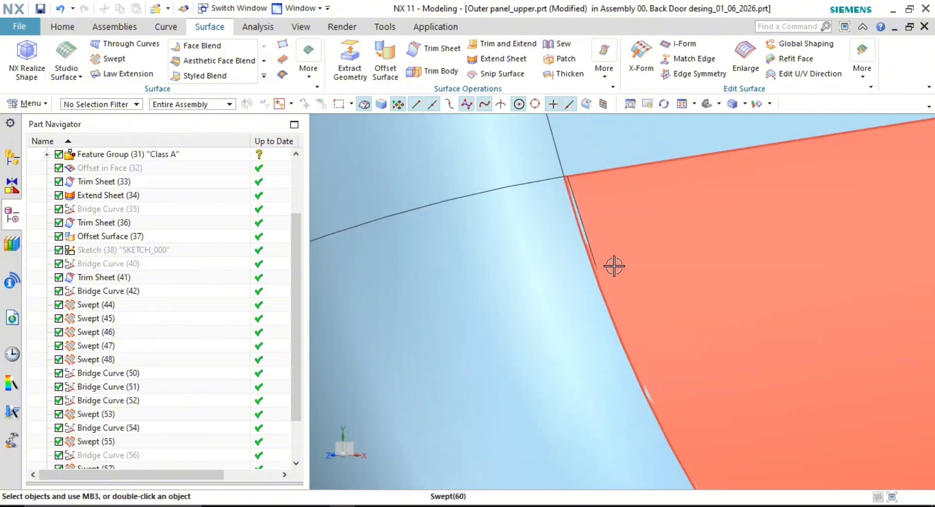
scroll(624, 279, down, 3)
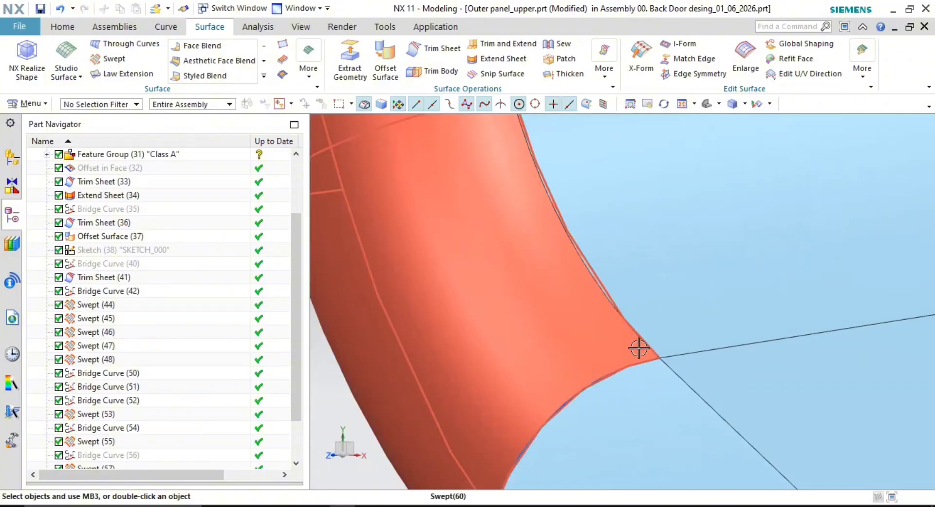
scroll(566, 244, up, 4)
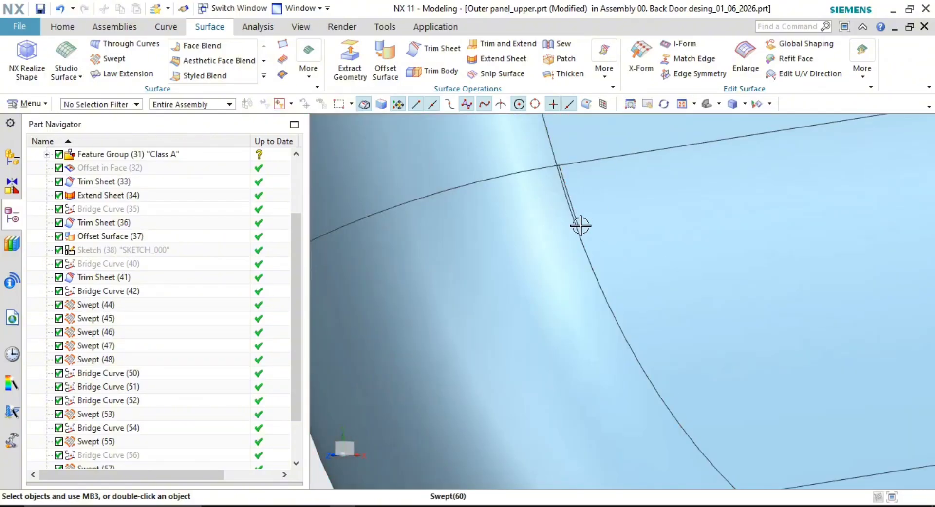
scroll(551, 159, down, 5)
shift+middle_drag(641, 314, 469, 203)
scroll(426, 260, down, 4)
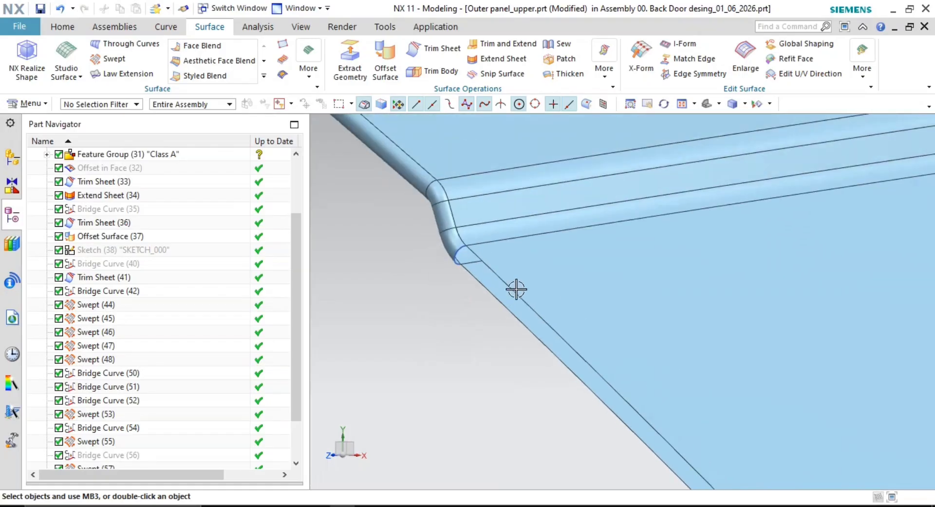
Start another swept surface with the bridge curve at the step's foot as its first completed section
shift+middle_drag(515, 289, 503, 270)
mouse_move(808, 400)
shift+middle_down()
mouse_move(706, 276)
mouse_move(423, 230)
shift+middle_up()
scroll(543, 241, down, 4)
shift+middle_drag(674, 288, 543, 281)
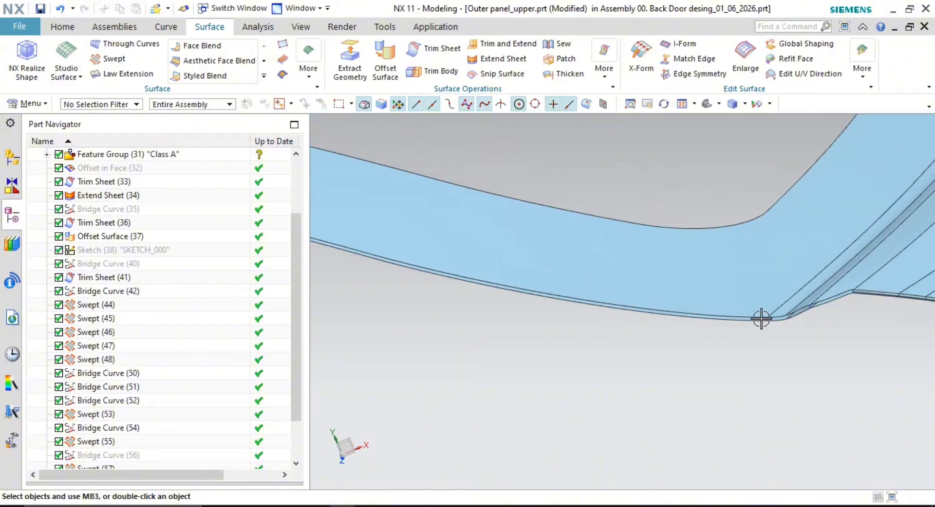
scroll(760, 319, up, 3)
scroll(735, 323, down, 6)
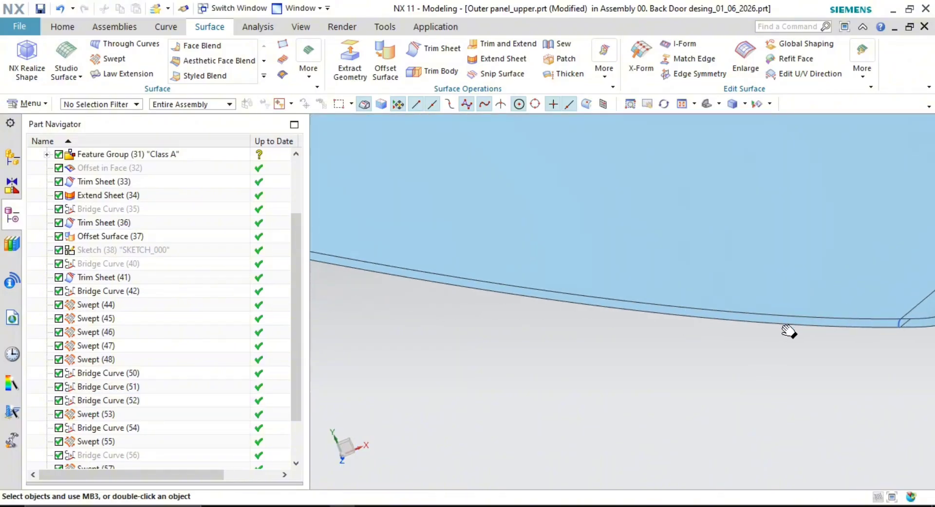
shift+middle_drag(487, 234, 672, 251)
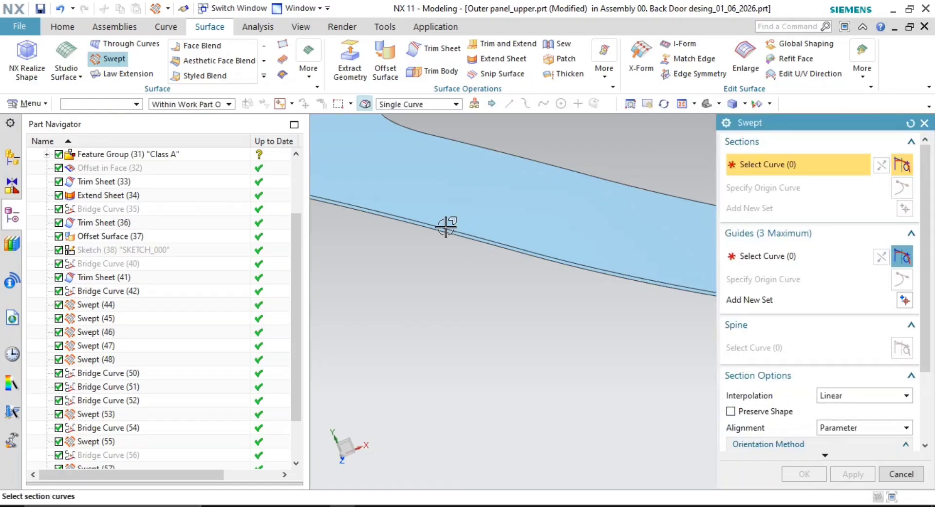
shift+middle_drag(447, 283, 668, 301)
scroll(477, 173, up, 5)
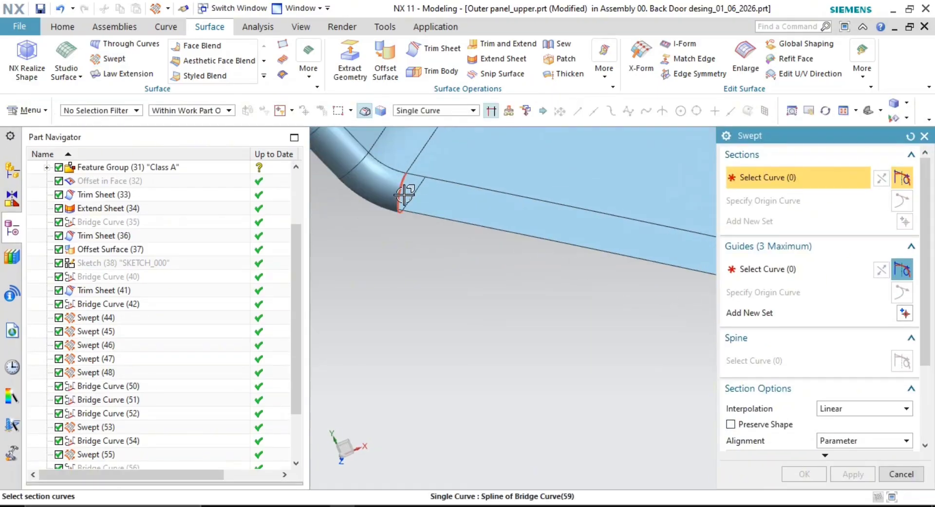
middle_click(488, 271)
Try to complete the long-edge sweep with the corner's bridge curve as second section and the offset surface's outer edge as guide
scroll(575, 312, down, 3)
shift+middle_drag(573, 248, 349, 242)
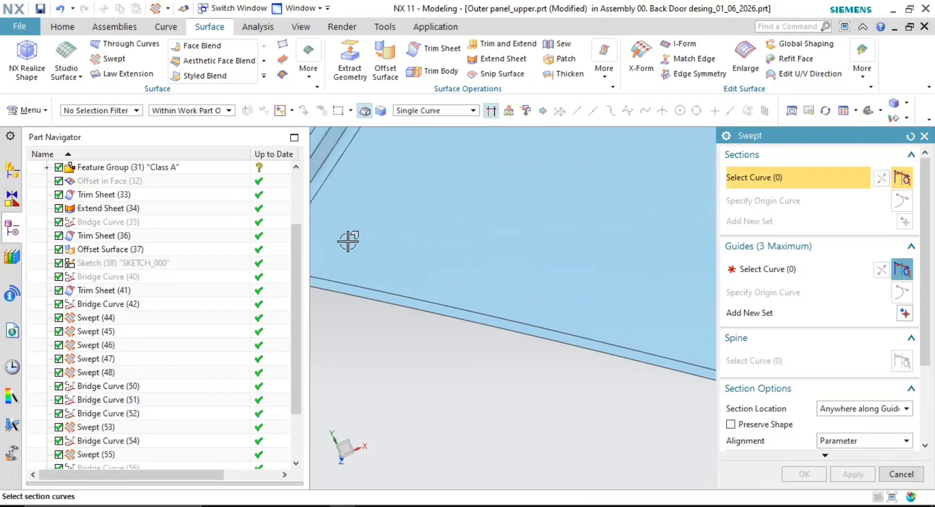
scroll(584, 323, down, 3)
shift+middle_drag(585, 323, 351, 223)
scroll(628, 273, up, 6)
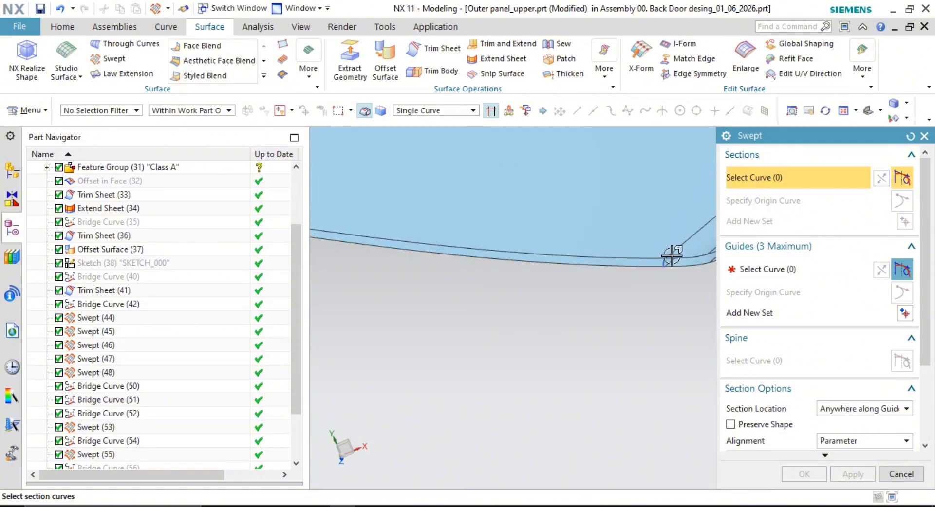
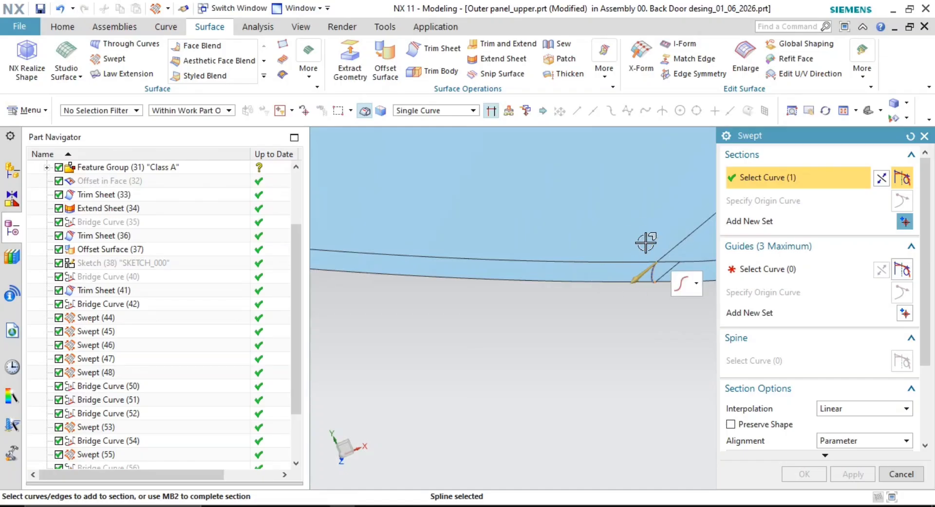
click(801, 275)
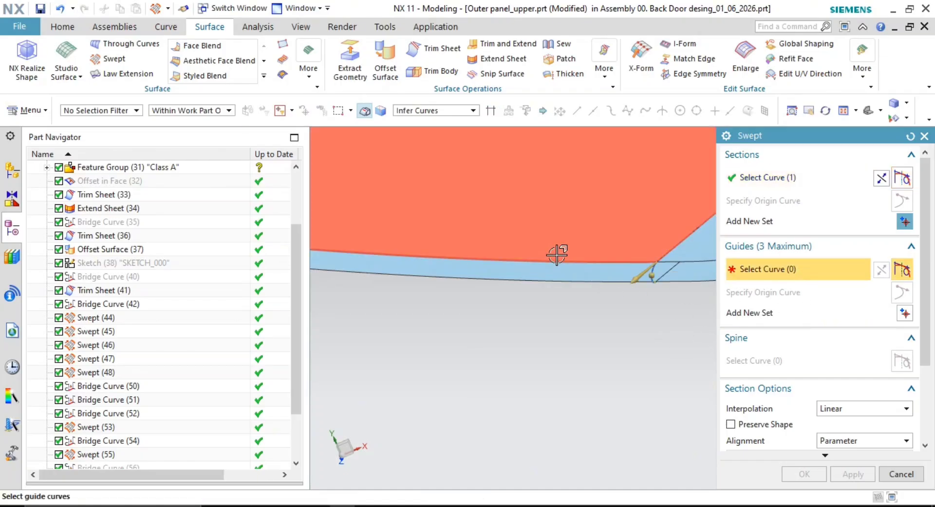
click(543, 282)
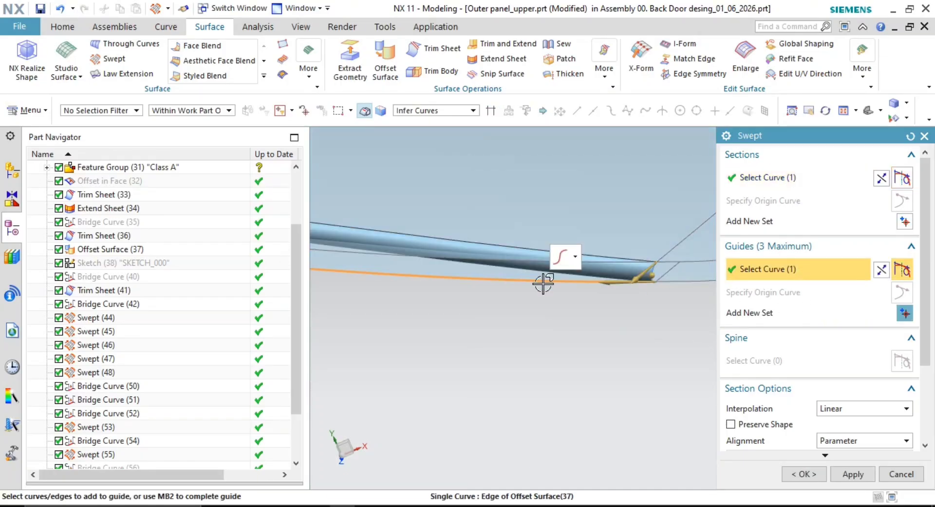
scroll(543, 305, down, 4)
mouse_move(508, 313)
shift+middle_down()
mouse_move(545, 332)
mouse_move(694, 341)
shift+middle_up()
shift+middle_drag(507, 334, 684, 364)
shift+middle_drag(568, 348, 689, 358)
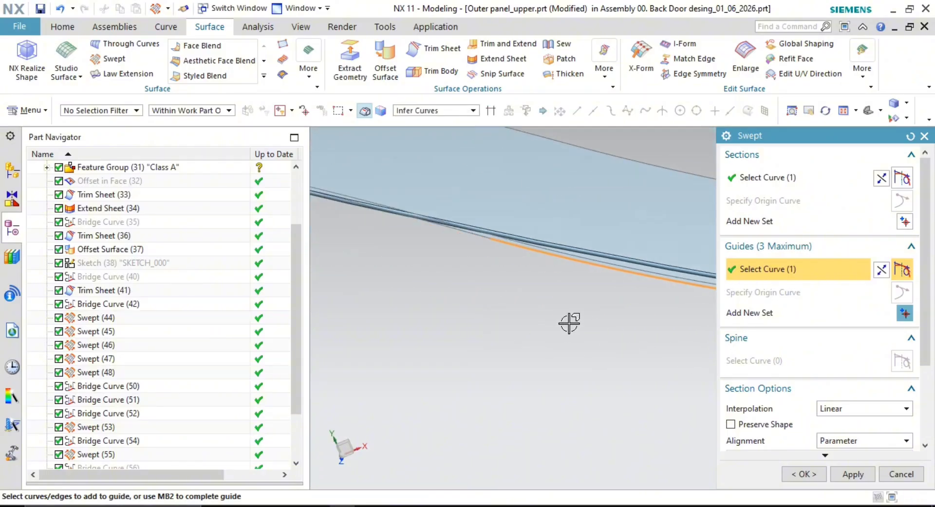
shift+middle_drag(569, 323, 658, 374)
middle_click(552, 333)
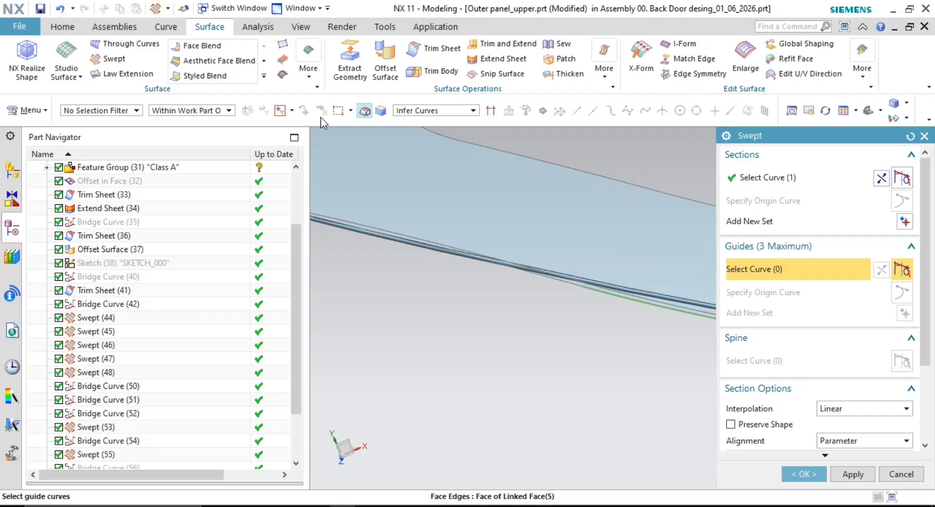
middle_click(616, 315)
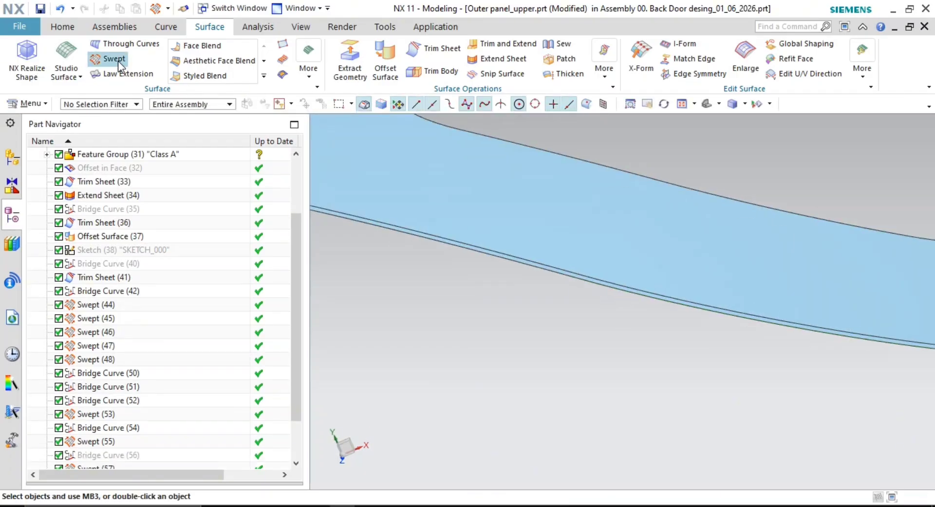
scroll(540, 270, down, 6)
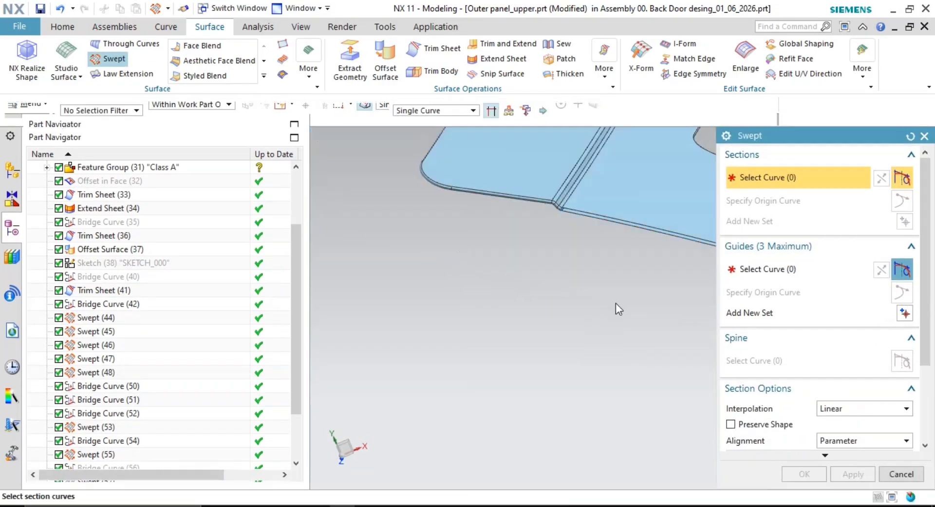
scroll(633, 233, up, 4)
scroll(662, 234, up, 3)
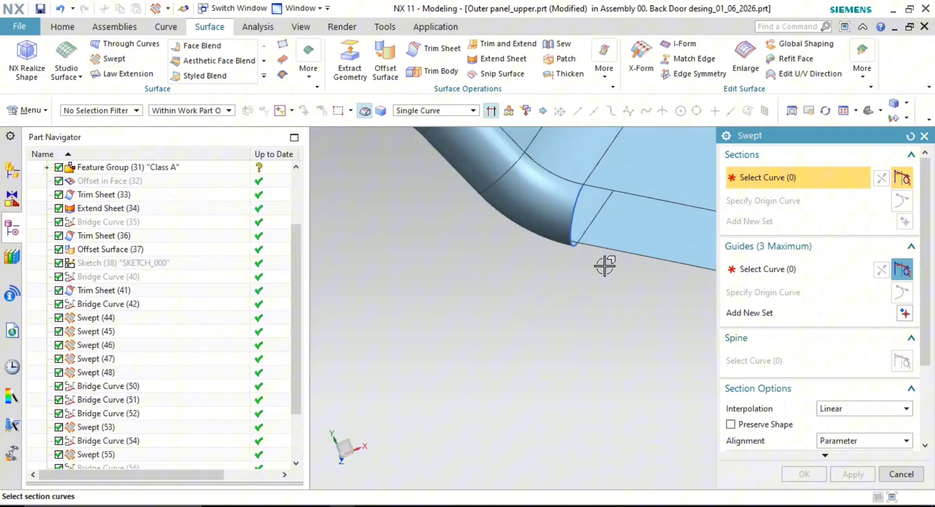
click(566, 205)
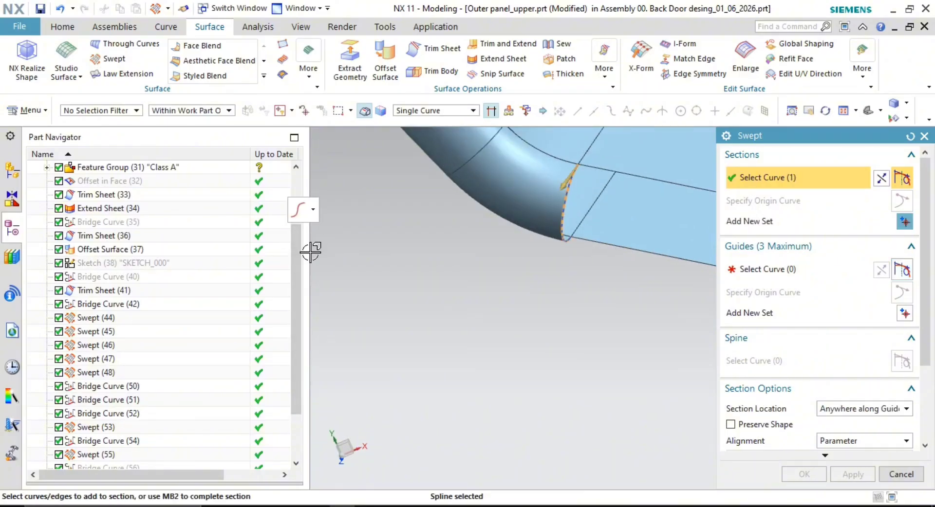
drag(309, 254, 214, 264)
scroll(461, 341, down, 5)
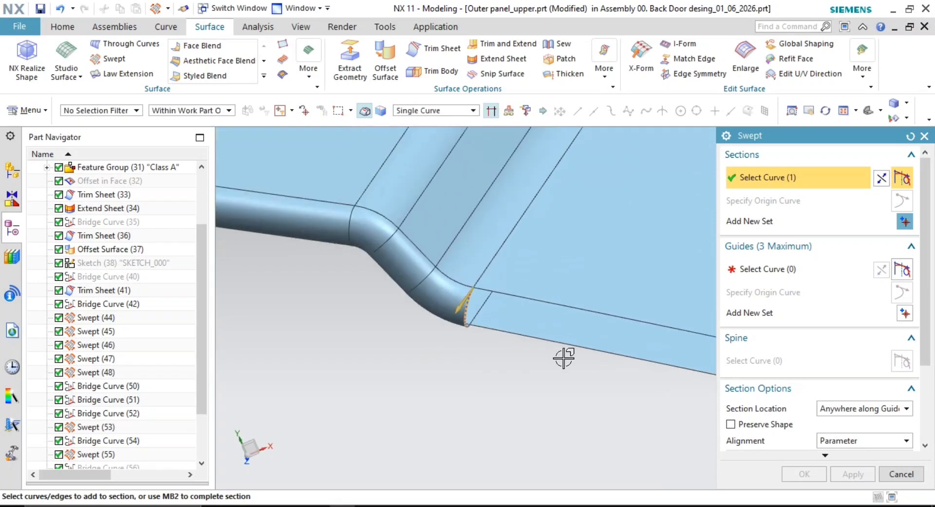
scroll(564, 359, down, 2)
shift+middle_drag(563, 359, 442, 309)
scroll(547, 334, down, 4)
shift+middle_drag(662, 373, 426, 323)
scroll(426, 323, down, 2)
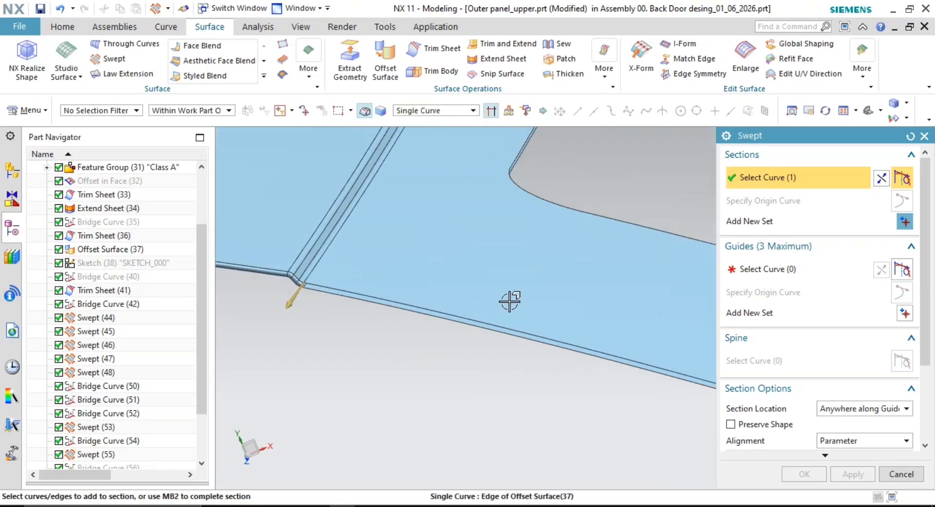
scroll(511, 305, down, 3)
shift+middle_drag(689, 387, 447, 242)
scroll(555, 305, down, 1)
middle_drag(555, 304, 530, 309)
shift+middle_drag(530, 309, 349, 301)
middle_drag(460, 311, 668, 326)
scroll(658, 315, up, 5)
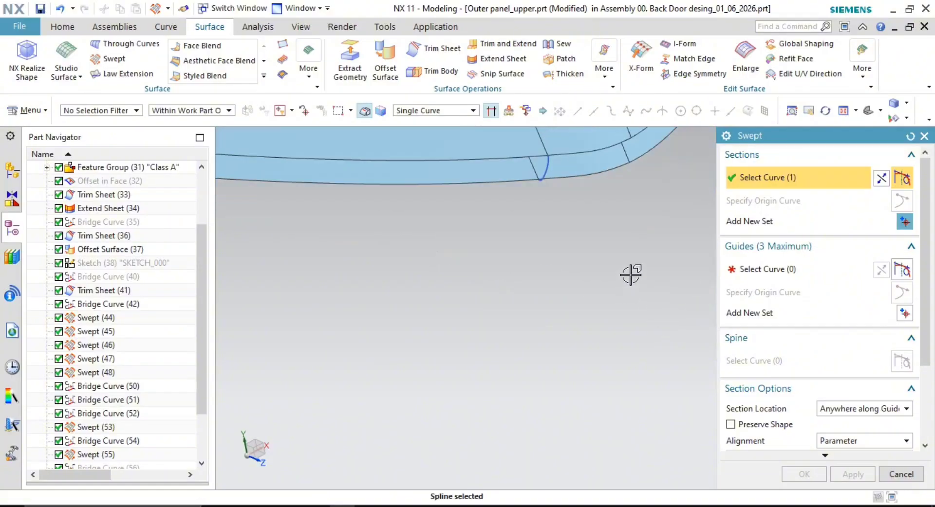
scroll(559, 182, up, 1)
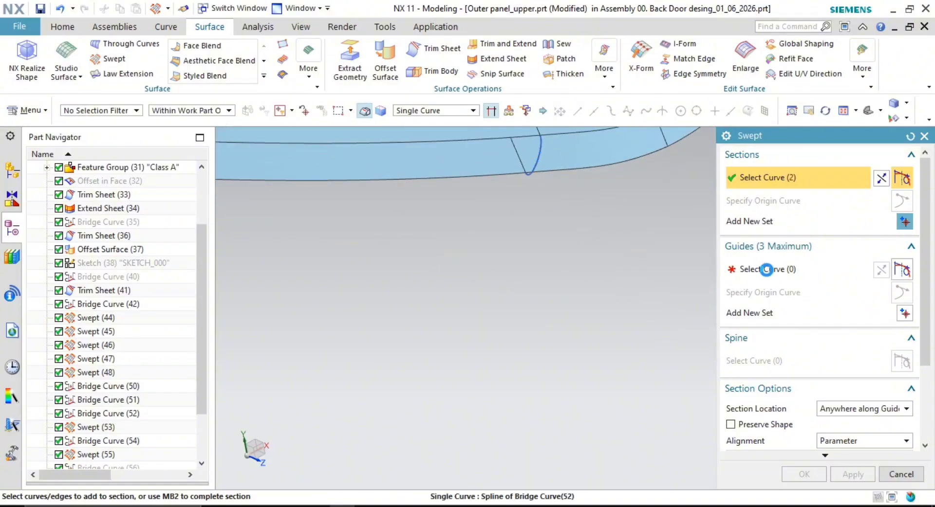
click(775, 271)
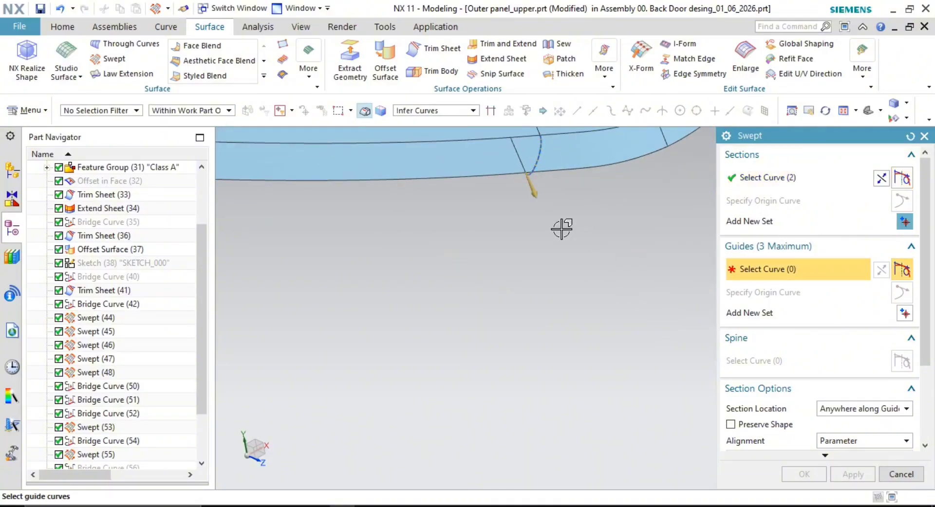
shift+middle_drag(559, 226, 657, 297)
click(581, 250)
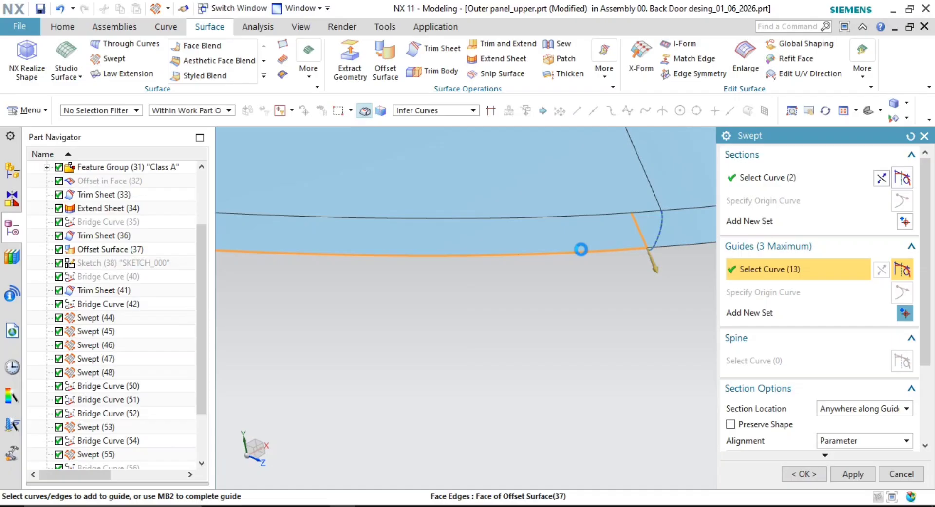
shift+click(581, 249)
scroll(534, 302, down, 3)
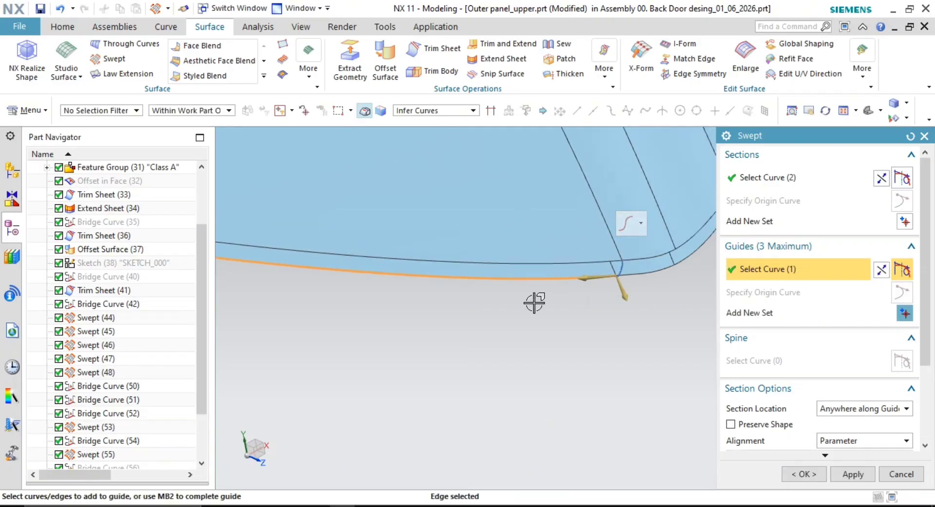
shift+middle_drag(468, 294, 801, 376)
scroll(801, 376, down, 1)
scroll(506, 272, down, 3)
shift+middle_drag(506, 273, 599, 327)
scroll(458, 264, up, 1)
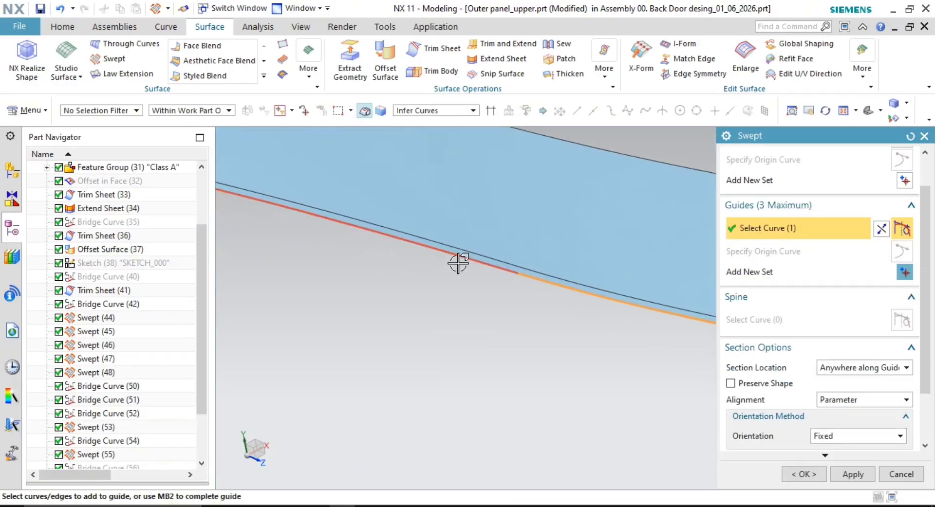
scroll(463, 263, down, 2)
shift+middle_drag(464, 263, 636, 355)
scroll(395, 255, up, 3)
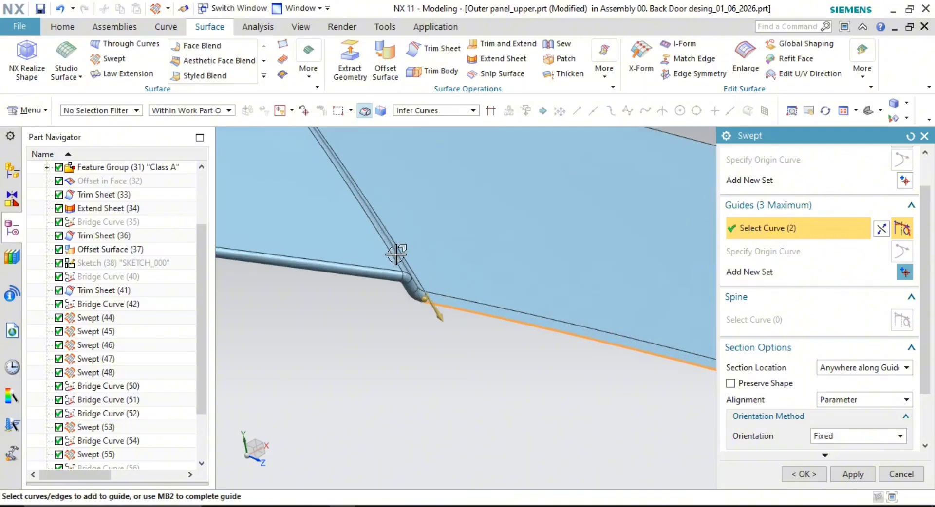
scroll(462, 348, up, 4)
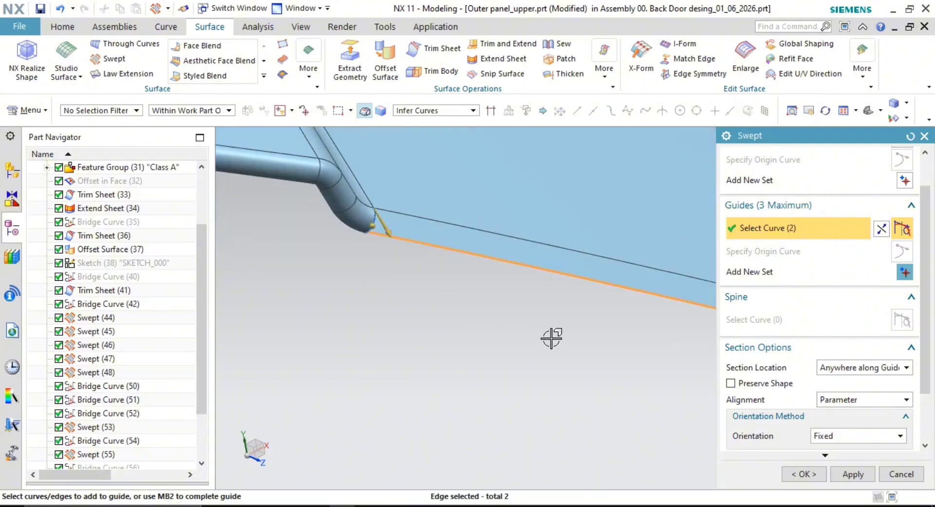
key(Escape)
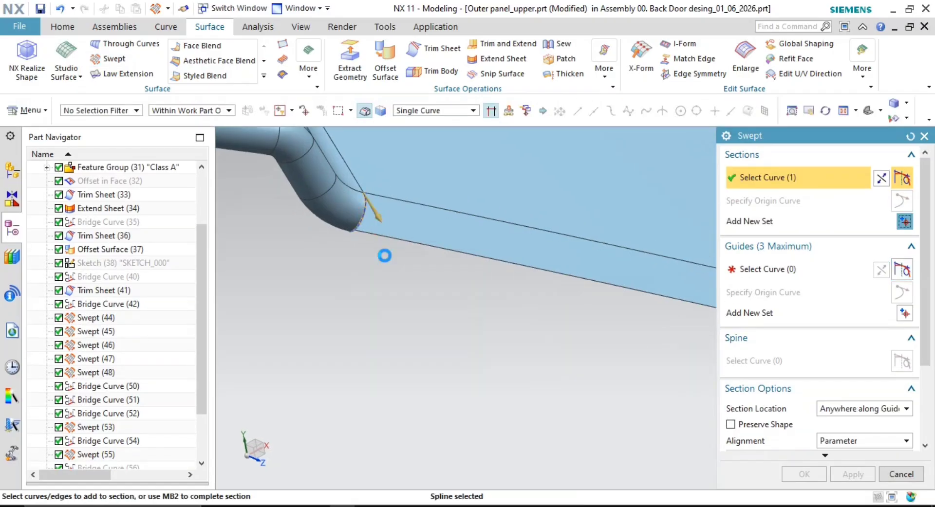
Set the bridge curves at the step's foot and at the far corner as two separate sections of a new swept surface
middle_click(384, 256)
scroll(536, 319, down, 5)
scroll(591, 317, up, 3)
scroll(583, 313, down, 3)
scroll(319, 209, down, 2)
scroll(451, 319, up, 3)
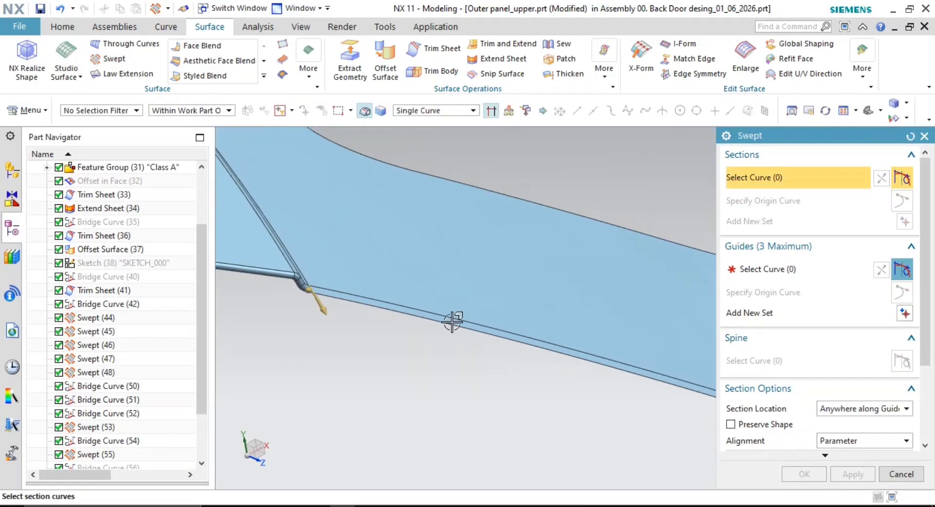
shift+middle_drag(526, 292, 334, 240)
scroll(335, 240, down, 2)
shift+middle_drag(696, 340, 414, 288)
scroll(553, 374, up, 5)
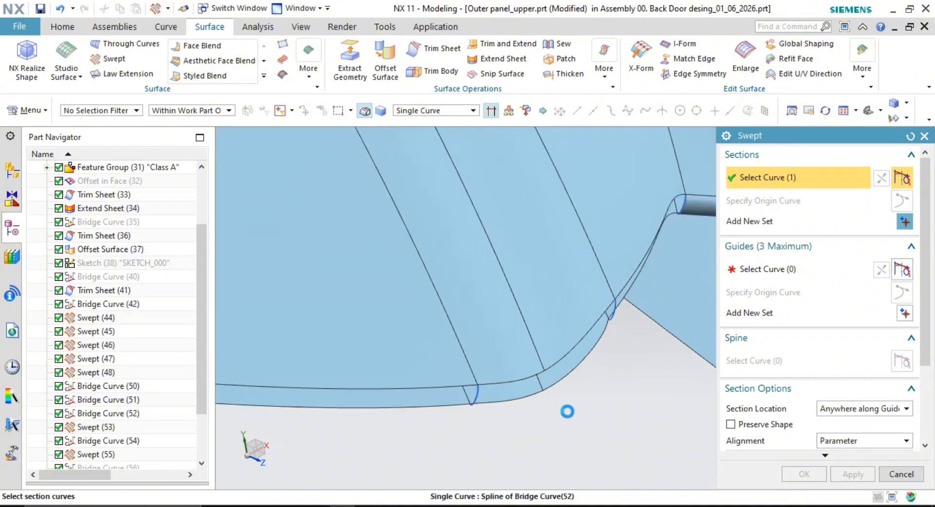
Start the first guide with the two connected outer edges of the offset surface along the long edge
click(800, 273)
shift+middle_drag(536, 380, 705, 262)
click(617, 283)
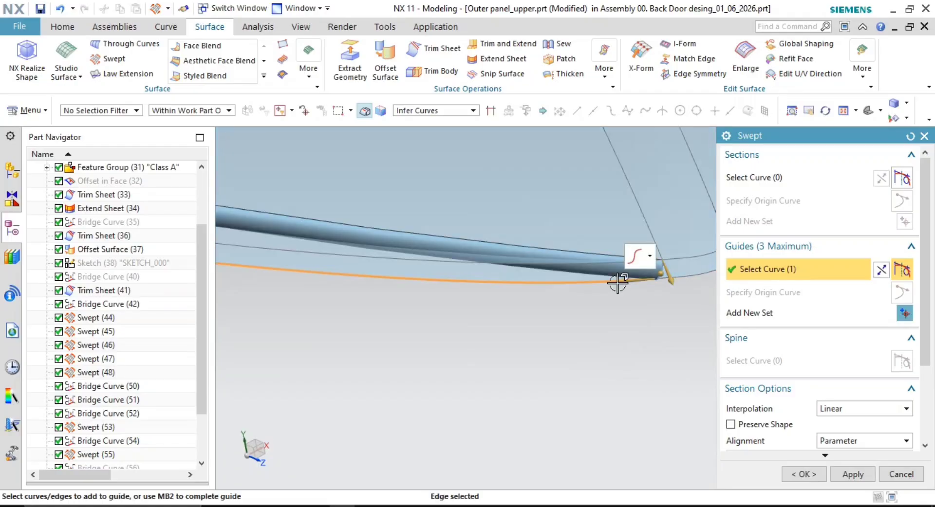
scroll(579, 309, down, 4)
scroll(424, 319, up, 3)
shift+middle_drag(302, 292, 413, 295)
shift+middle_drag(453, 376, 516, 340)
scroll(621, 330, down, 3)
scroll(573, 272, up, 3)
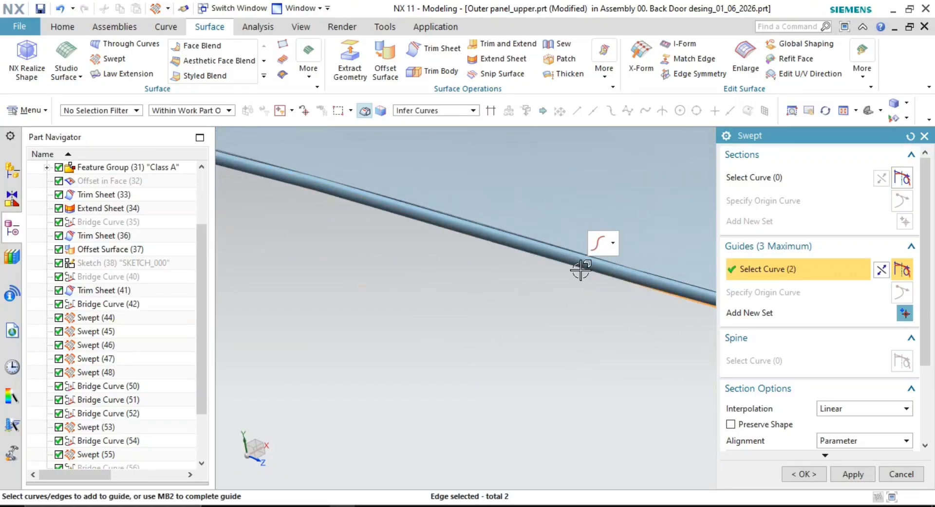
Check the sweep preview from the stepped transition to the far corner and complete the first guide
scroll(542, 285, down, 4)
shift+middle_drag(460, 328, 537, 375)
scroll(547, 336, down, 4)
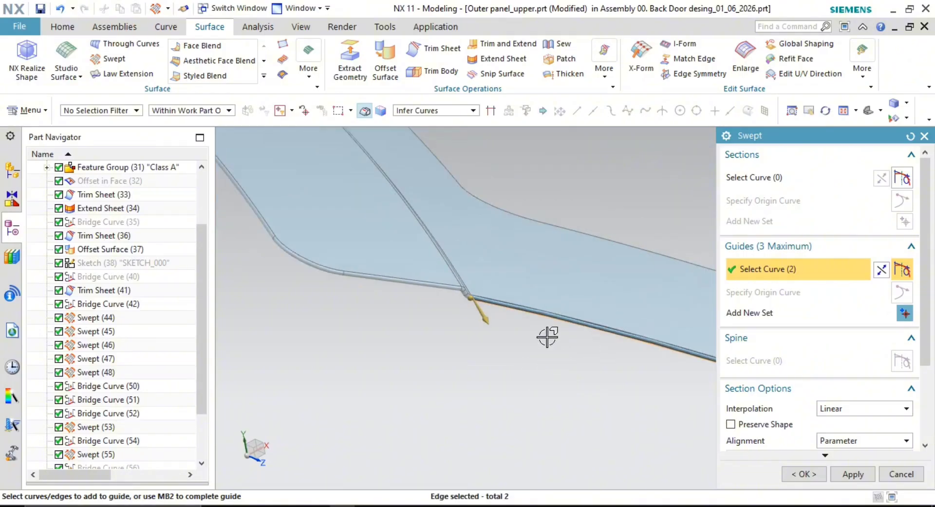
shift+middle_drag(696, 348, 463, 334)
shift+middle_drag(641, 370, 463, 355)
scroll(477, 361, up, 4)
scroll(549, 277, up, 3)
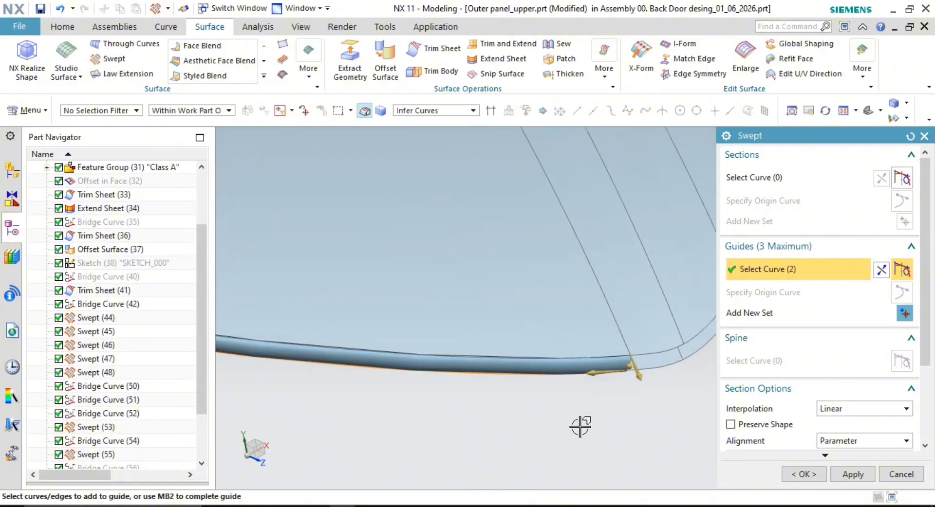
shift+middle_drag(580, 425, 543, 351)
middle_click(575, 370)
Define the second guide from the two connected panel-face edges between the far corner and the stepped transition, and complete it
scroll(561, 282, up, 2)
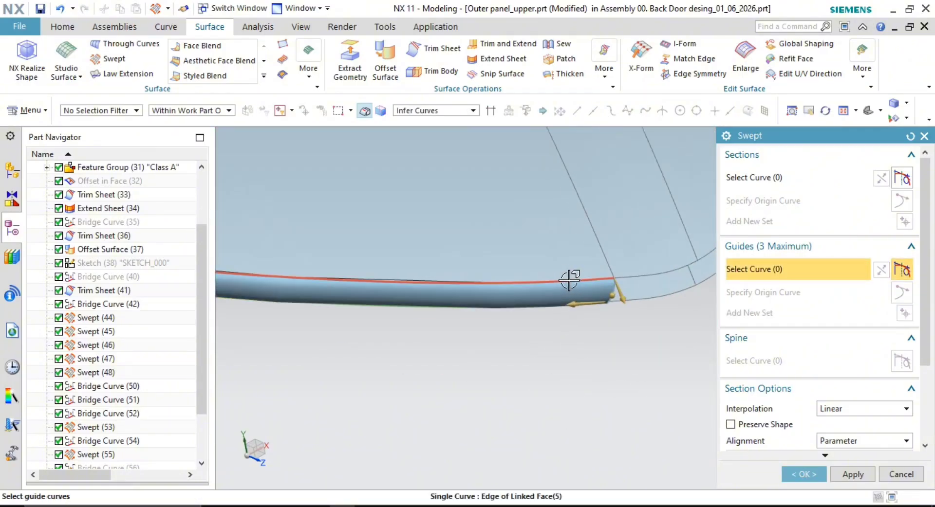
click(569, 281)
scroll(560, 285, down, 2)
shift+middle_drag(495, 296, 702, 302)
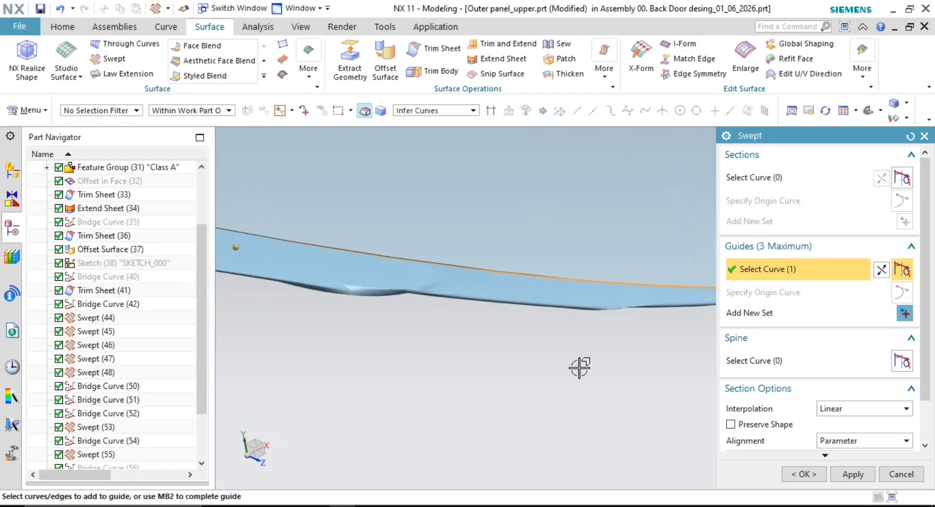
scroll(398, 338, down, 2)
shift+middle_drag(436, 374, 580, 381)
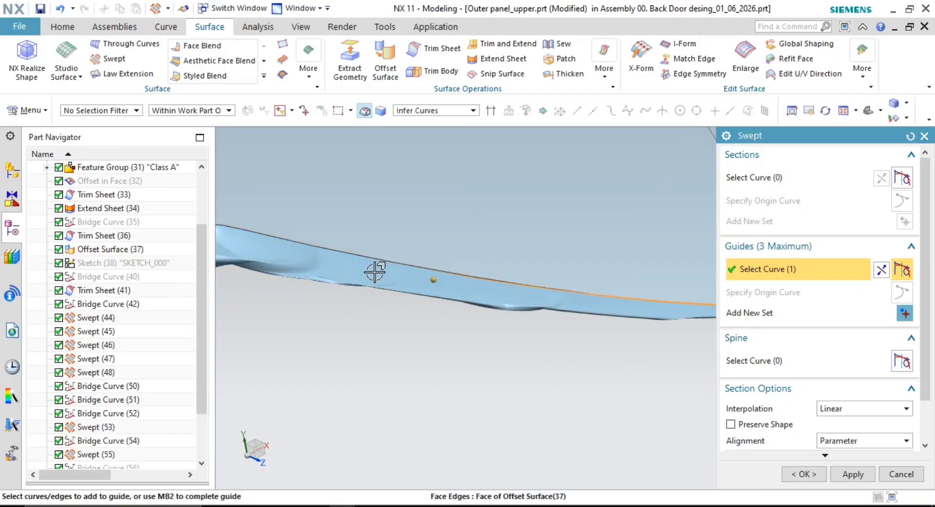
shift+middle_drag(411, 318, 563, 349)
shift+middle_drag(362, 314, 551, 327)
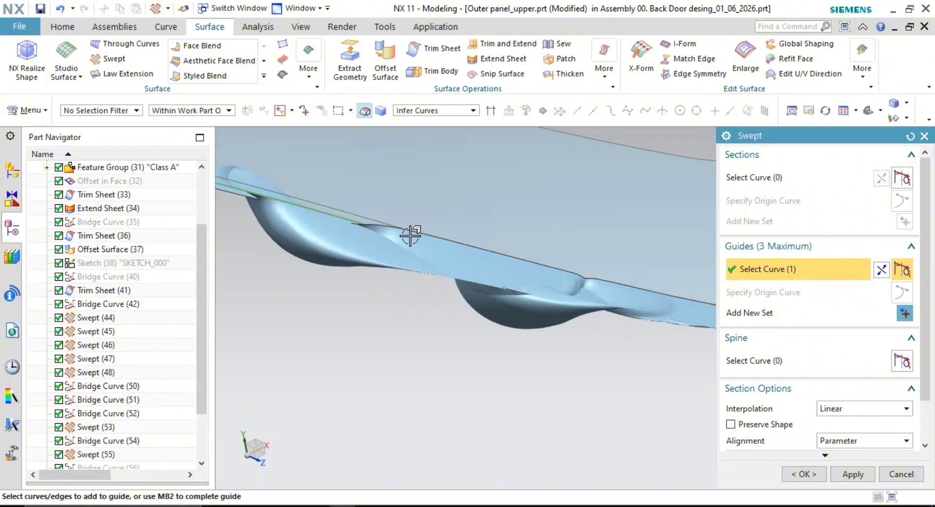
scroll(413, 253, down, 3)
shift+middle_drag(431, 268, 478, 322)
scroll(308, 251, up, 3)
click(292, 254)
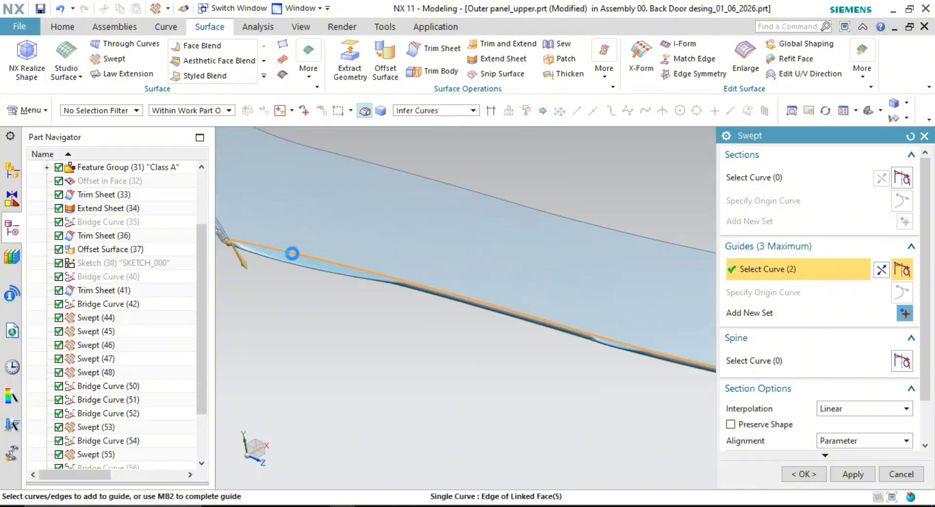
scroll(486, 322, down, 3)
scroll(571, 323, up, 3)
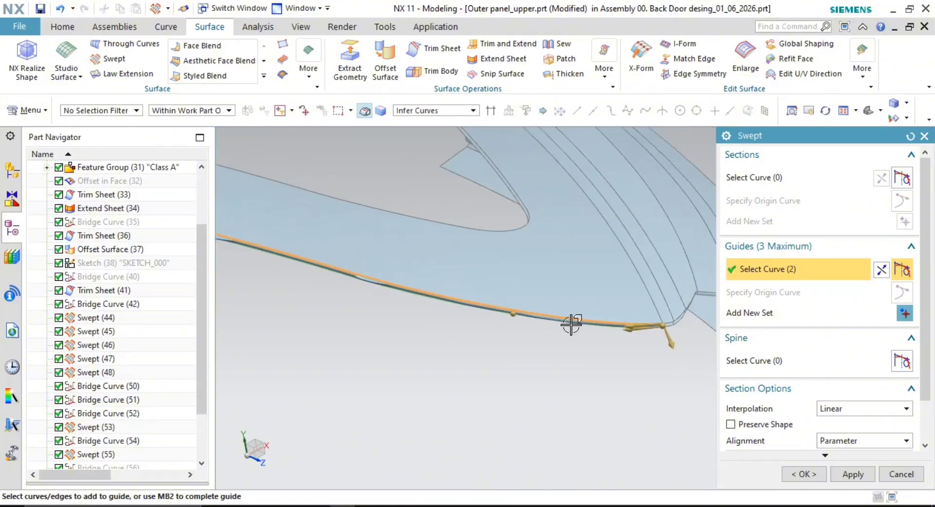
click(304, 112)
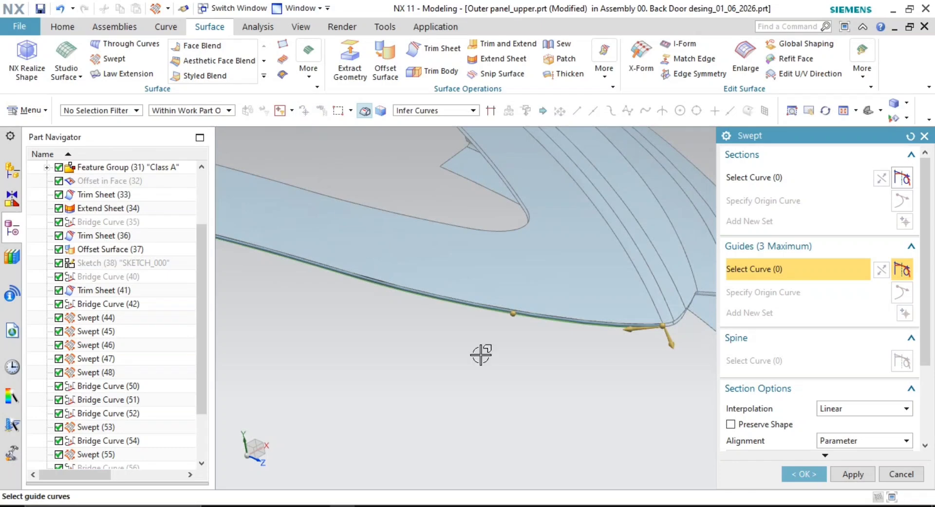
Create the swept surface along the long edge and check its end beside the stepped transition
scroll(603, 351, up, 4)
scroll(609, 288, up, 3)
shift+middle_drag(610, 314, 466, 404)
shift+middle_drag(628, 300, 199, 297)
scroll(393, 363, up, 2)
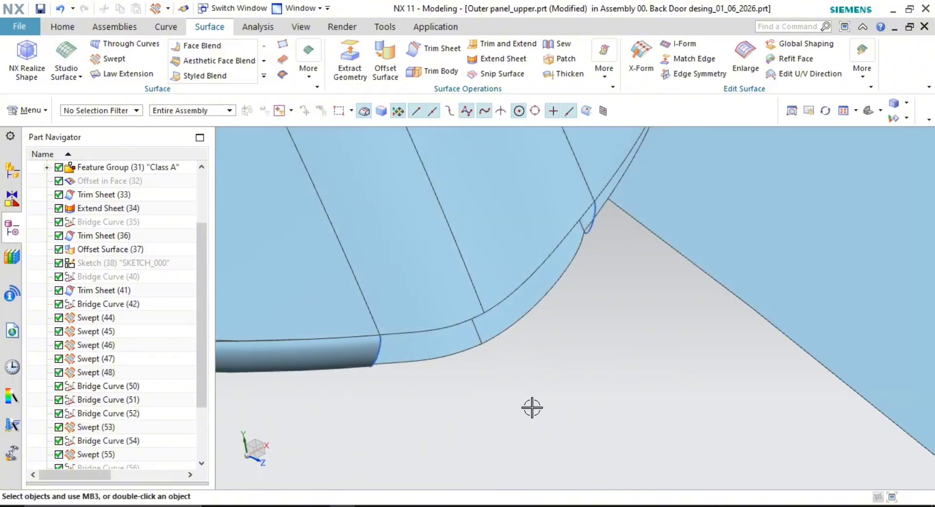
Examine how the new edge strip meets the neighbouring swept surfaces at the far corner of the panel
scroll(361, 356, down, 5)
shift+middle_drag(427, 384, 553, 383)
scroll(484, 318, down, 4)
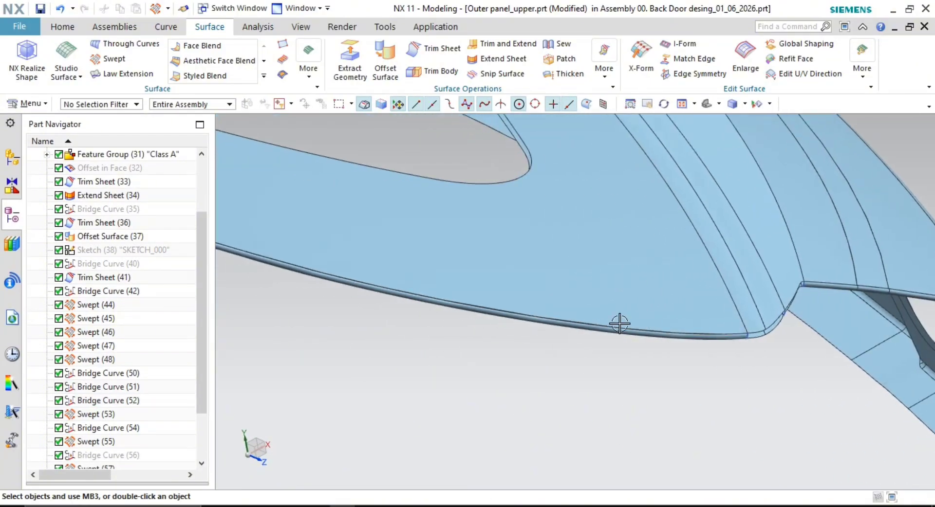
middle_drag(618, 320, 442, 328)
scroll(441, 338, up, 5)
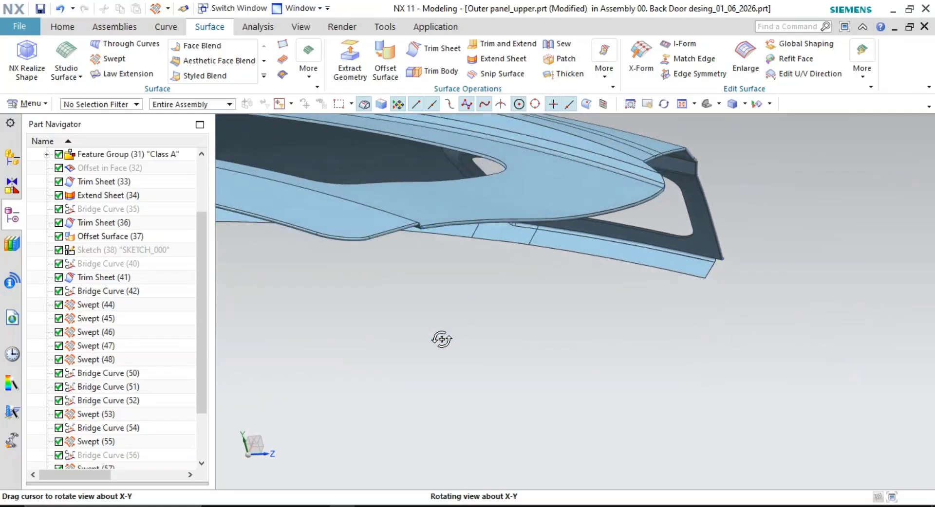
scroll(357, 323, up, 4)
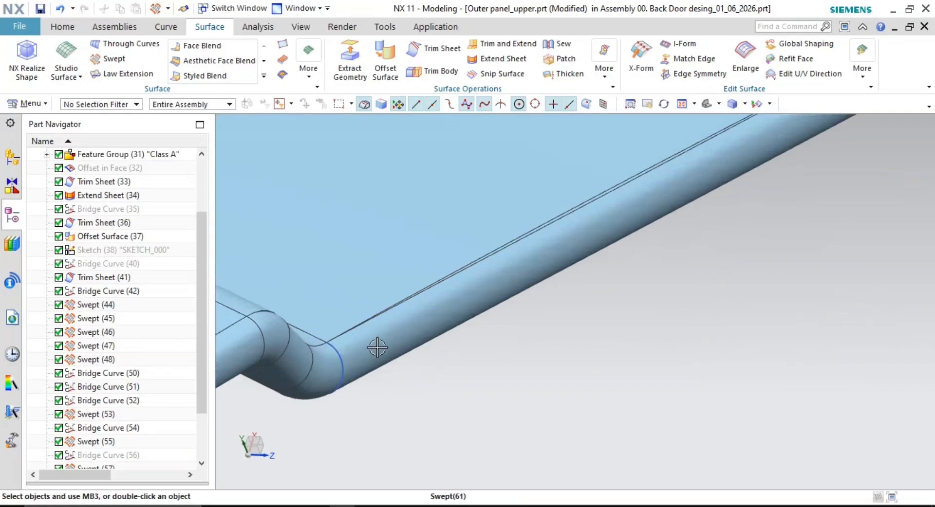
scroll(546, 356, up, 2)
Update the display and follow the swept strip along the long edge to check its shape up to the stepped transition
right_click(667, 310)
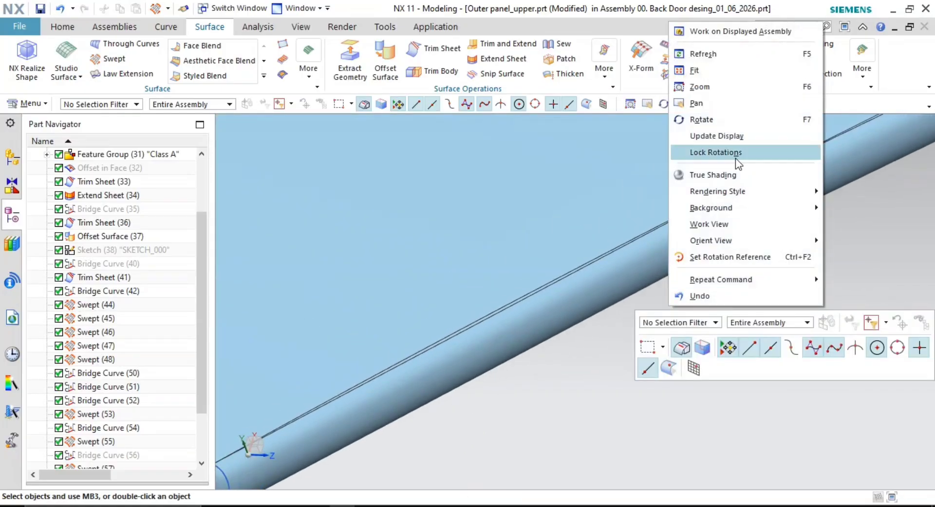
click(740, 134)
scroll(603, 344, down, 2)
shift+middle_drag(603, 345, 480, 378)
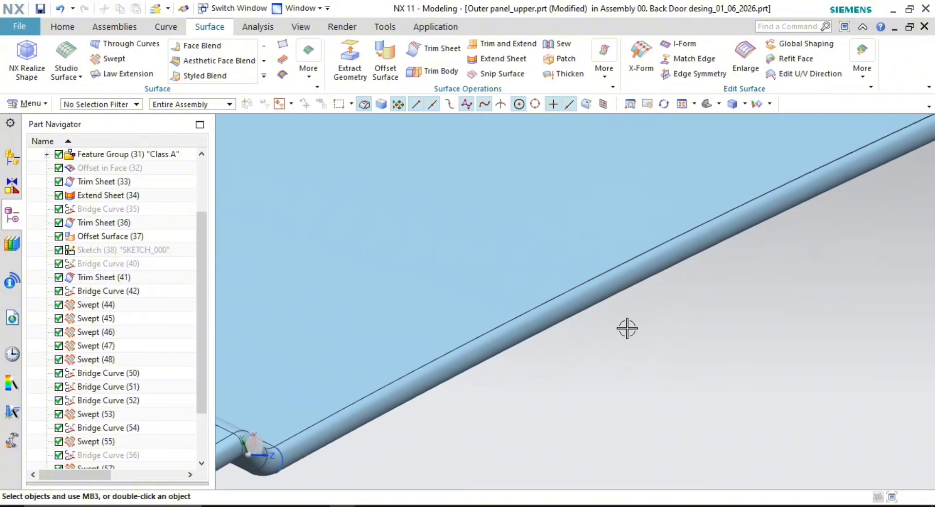
mouse_move(740, 268)
shift+middle_down()
mouse_move(562, 382)
mouse_move(543, 378)
mouse_move(518, 315)
shift+middle_up()
mouse_move(849, 169)
shift+middle_down()
mouse_move(622, 340)
mouse_move(567, 336)
shift+middle_up()
shift+middle_drag(789, 184, 476, 357)
mouse_move(815, 190)
shift+middle_down()
mouse_move(700, 286)
mouse_move(584, 341)
shift+middle_up()
scroll(887, 121, down, 3)
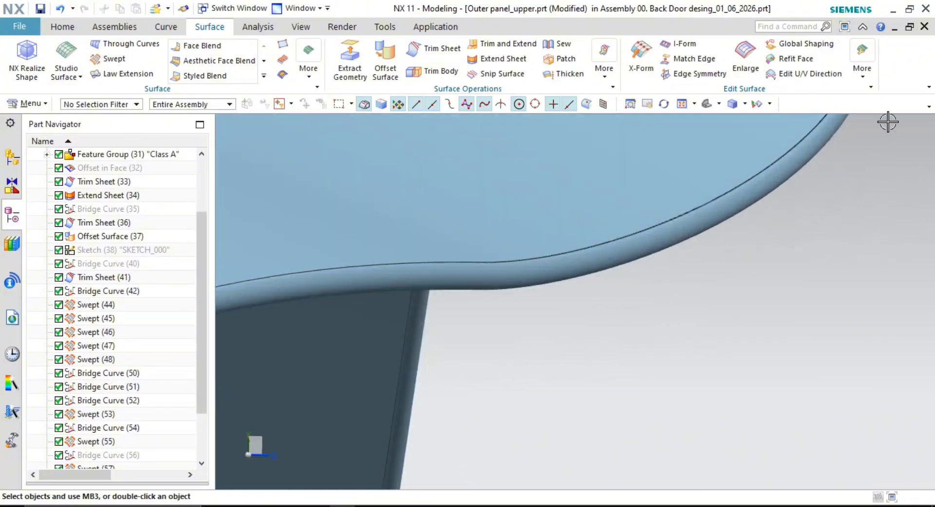
shift+middle_drag(887, 122, 682, 240)
scroll(729, 252, down, 7)
Try a swept surface over the step's curved foot, using the bridge curves at both ends of the bend as separate sections
scroll(683, 240, up, 5)
shift+middle_drag(752, 215, 701, 270)
scroll(658, 313, up, 2)
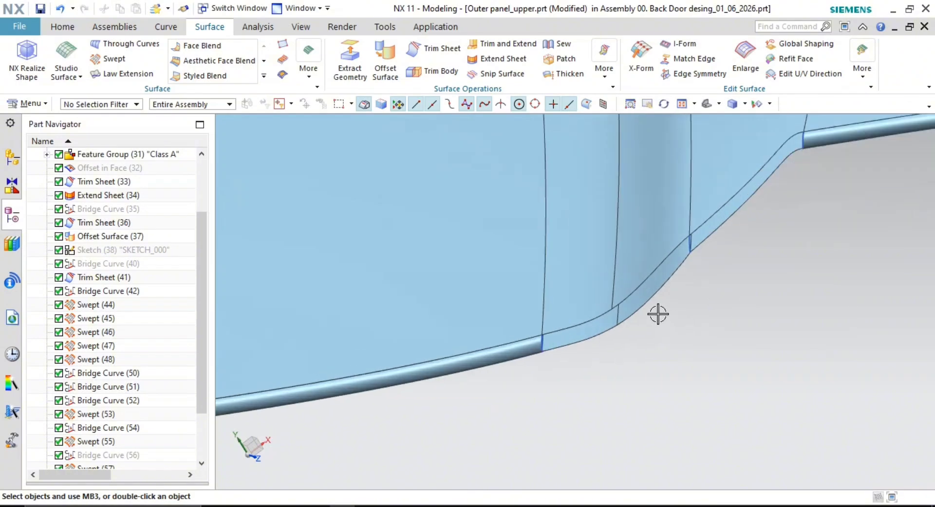
scroll(691, 288, up, 3)
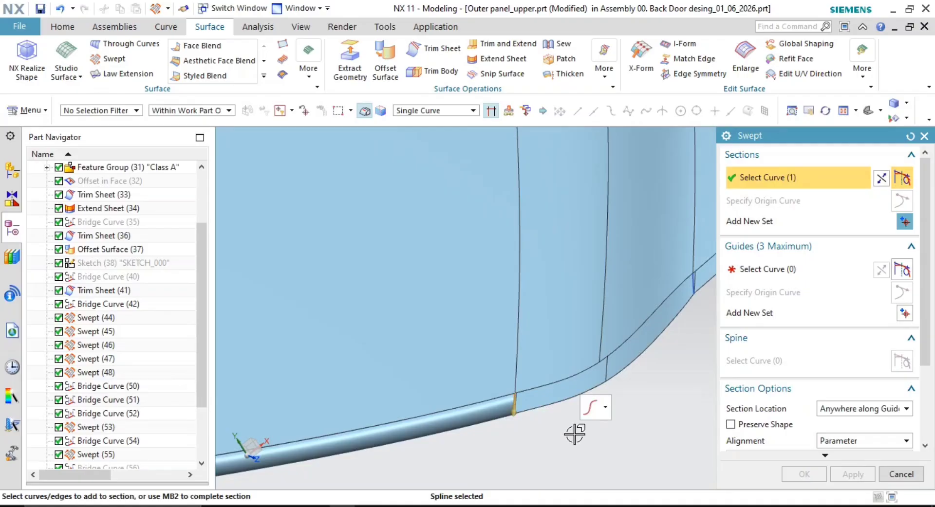
shift+middle_drag(574, 434, 478, 433)
middle_click(507, 428)
click(593, 287)
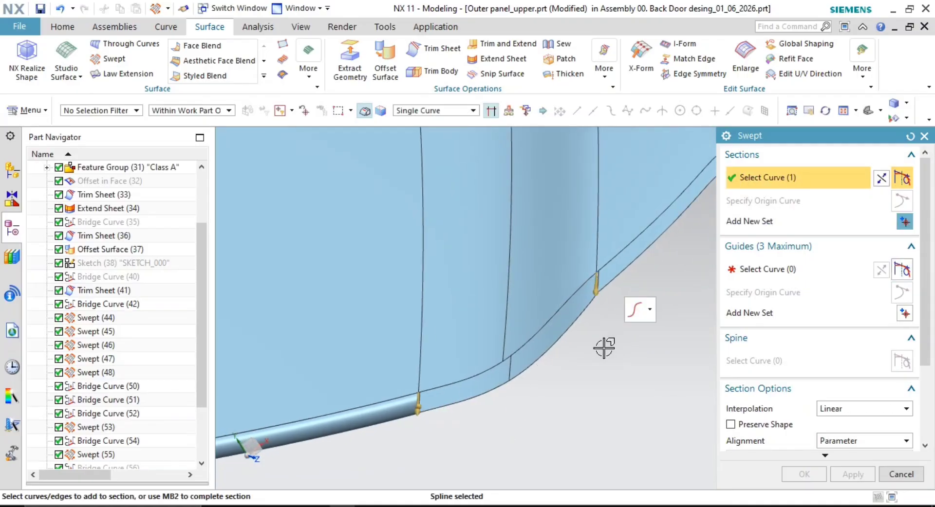
Define the first guide of this sweep from the two connected upper edges along the bend and complete it
click(789, 269)
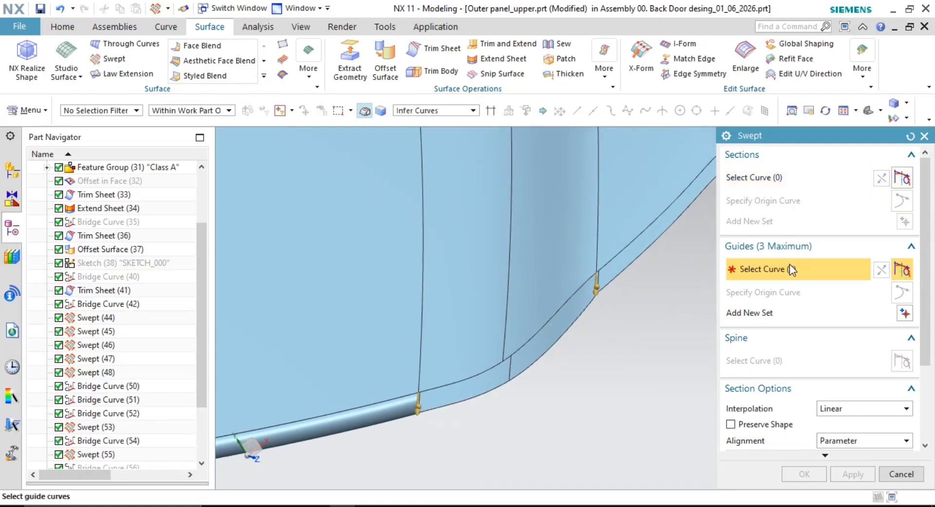
click(458, 380)
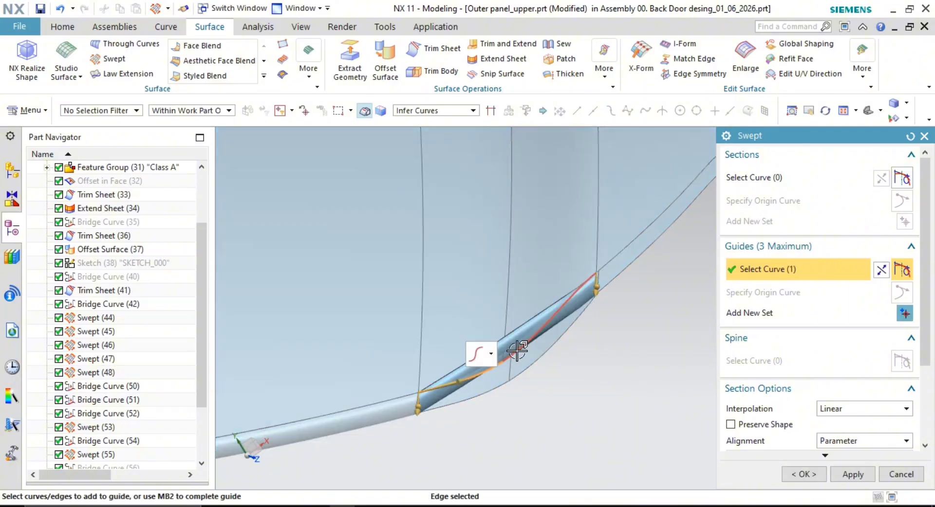
click(522, 347)
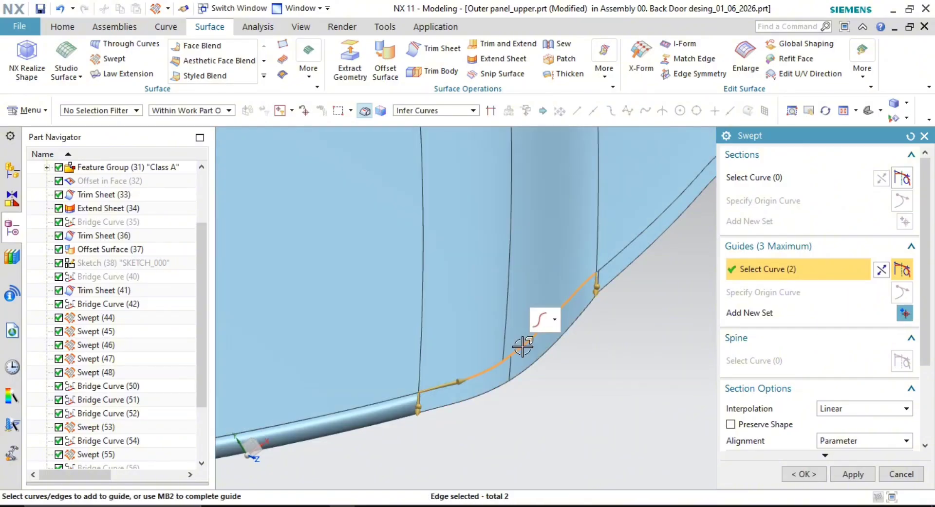
middle_drag(568, 378, 576, 339)
middle_click(586, 347)
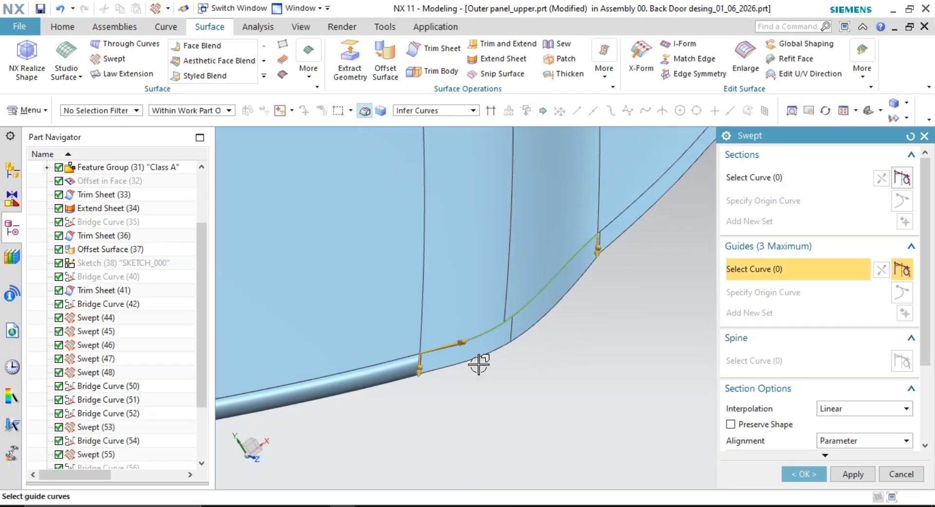
Try the connected lower edges along the bend as the second guide and finish the sweep
click(478, 364)
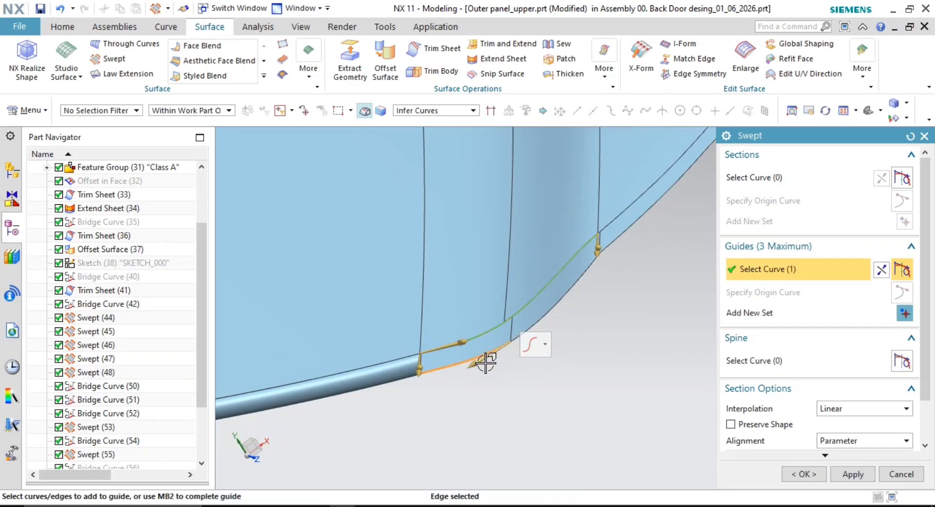
middle_click(583, 338)
middle_drag(560, 338, 541, 335)
middle_click(532, 352)
scroll(536, 382, down, 5)
scroll(545, 133, up, 3)
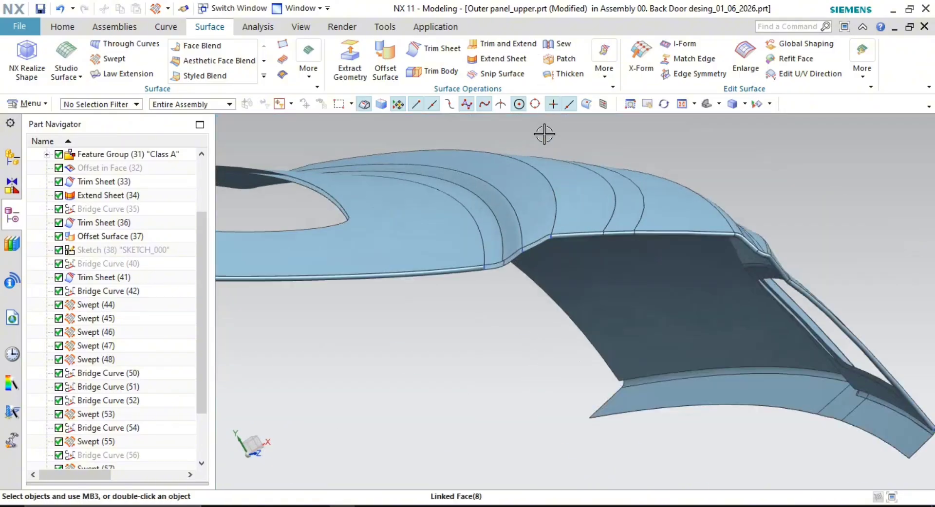
Set the bend's connected upper edges and connected lower edges as two sections of a new swept surface, running in the same direction
scroll(498, 234, up, 5)
scroll(544, 310, up, 4)
shift+middle_drag(661, 335, 521, 304)
click(459, 392)
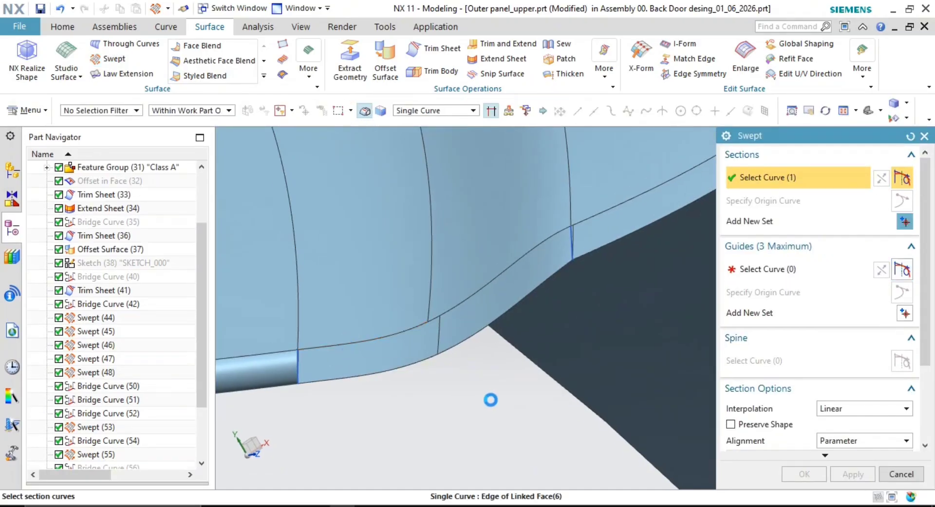
middle_click(501, 378)
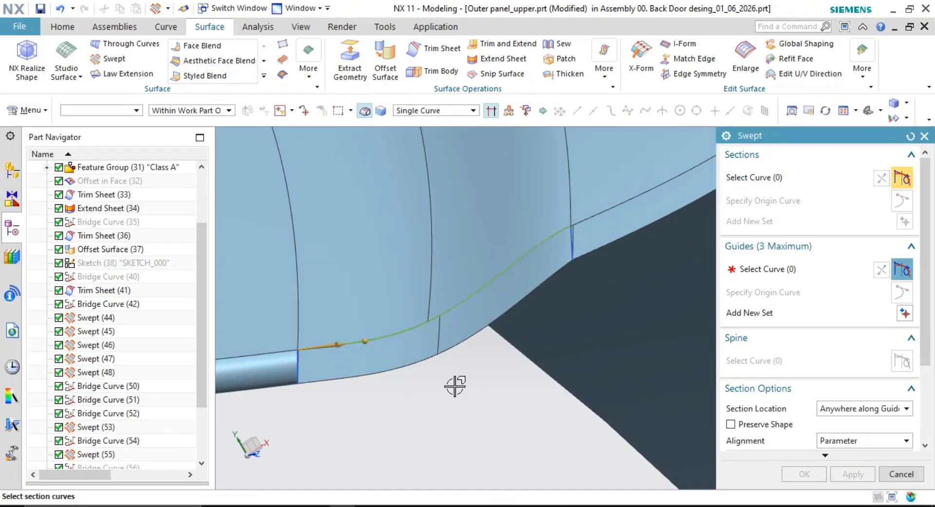
click(402, 369)
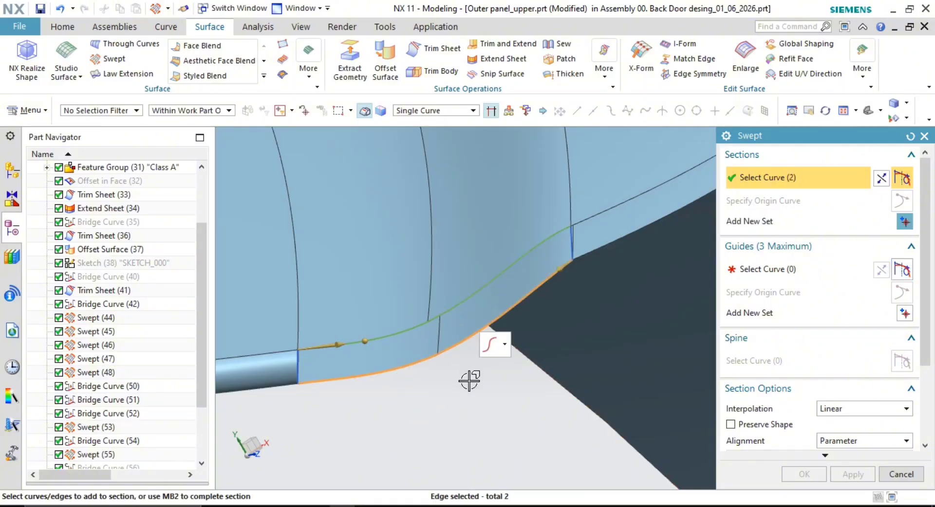
middle_click(508, 331)
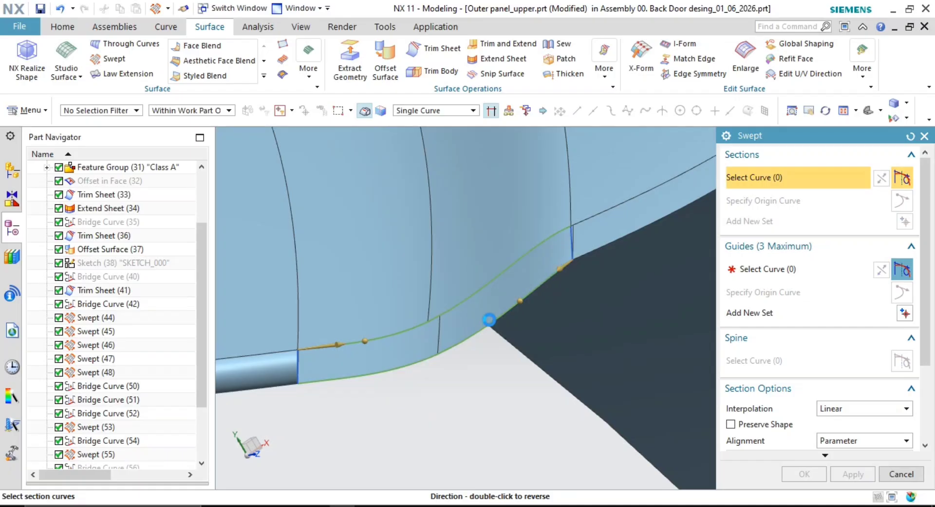
shift+middle_drag(460, 356, 518, 321)
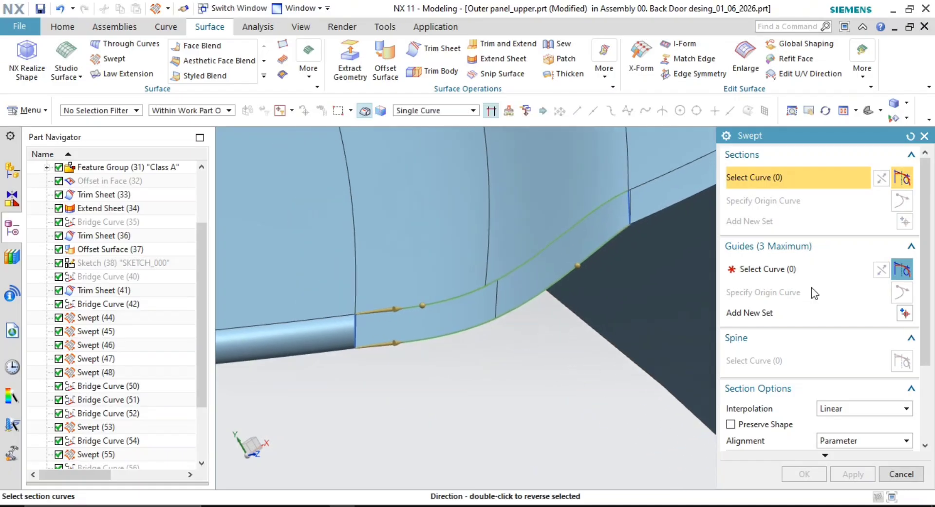
Use the bridge curves at both ends of the bend as the two guides and apply the swept surface
click(763, 276)
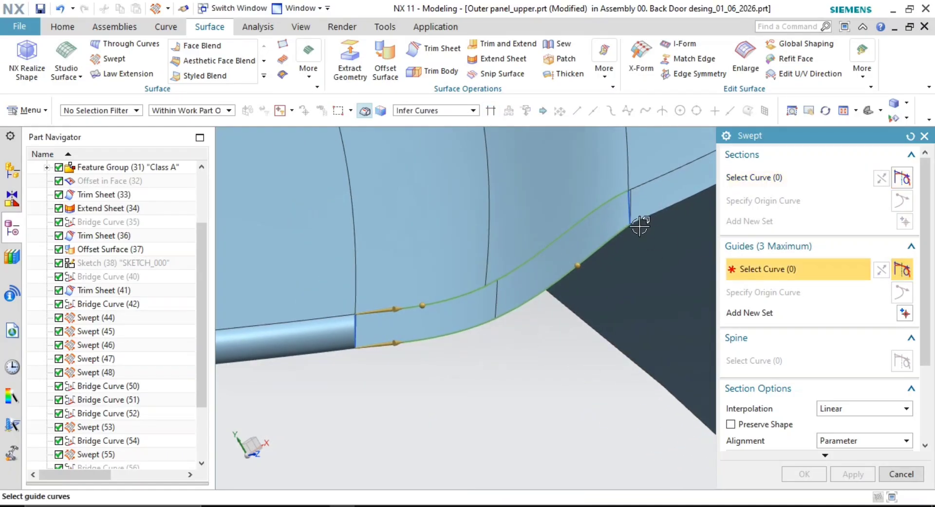
click(628, 204)
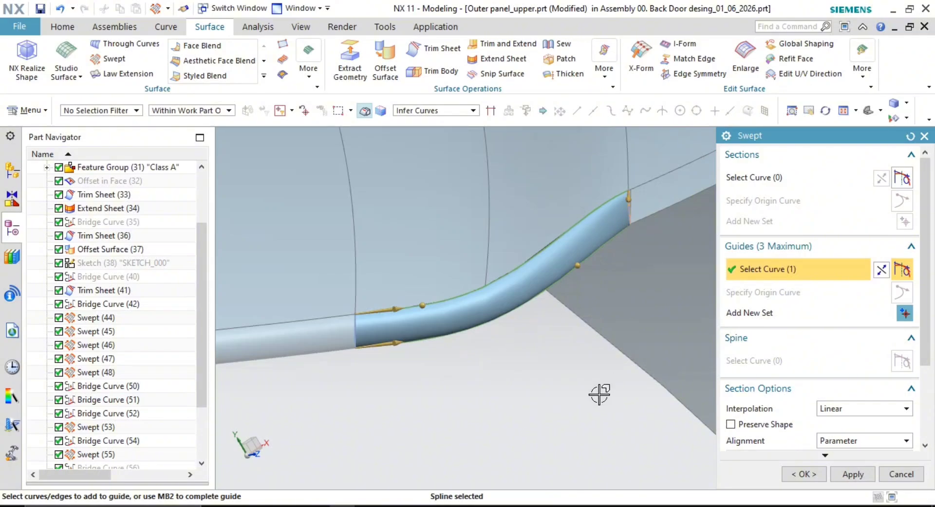
middle_click(577, 378)
click(390, 347)
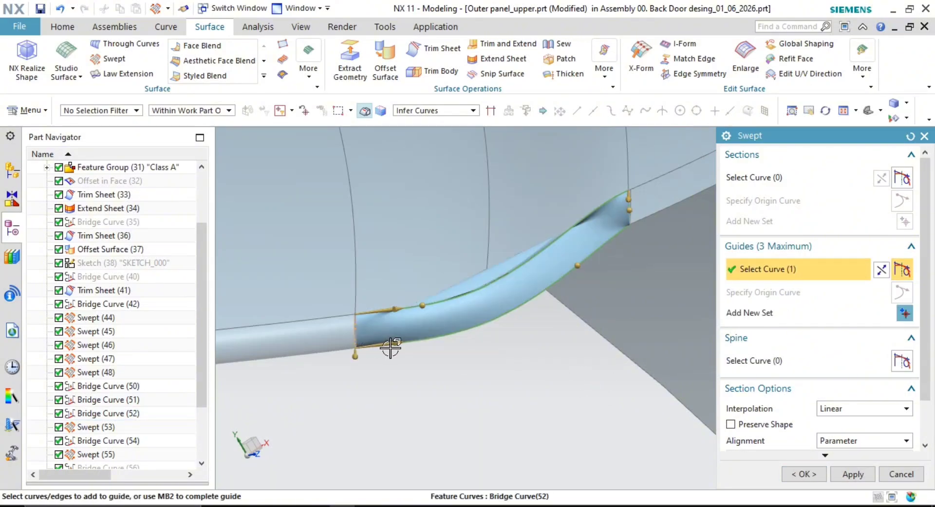
middle_click(355, 328)
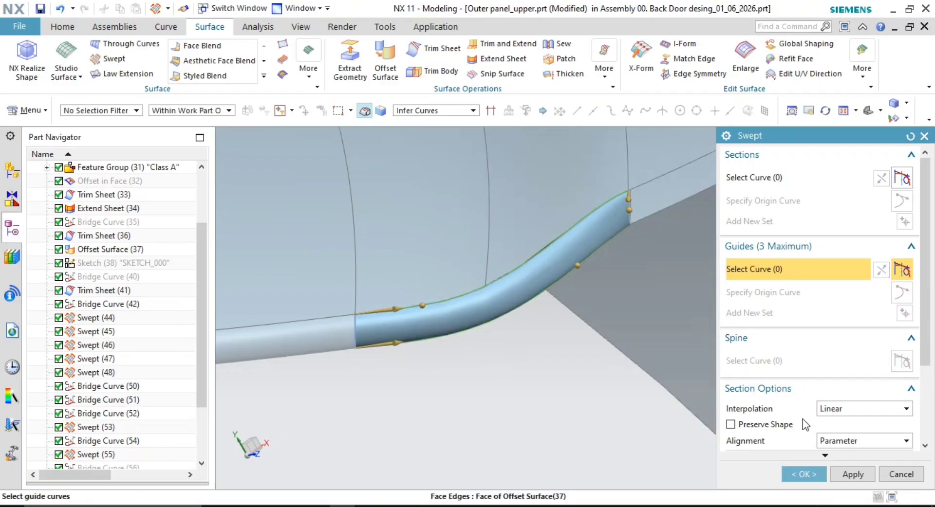
click(842, 474)
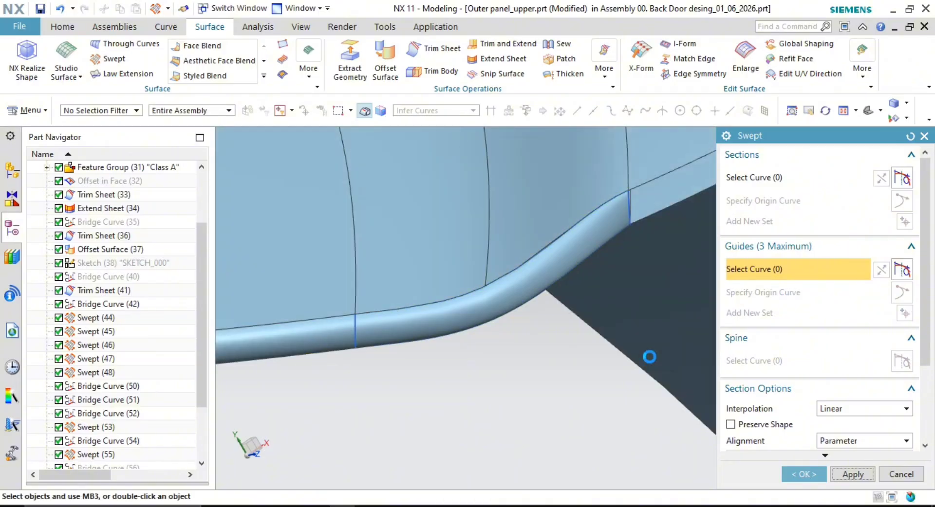
Set the upper and lower edges of the step's remaining sloped gap as two separate sections of another swept surface
shift+middle_drag(706, 239, 508, 379)
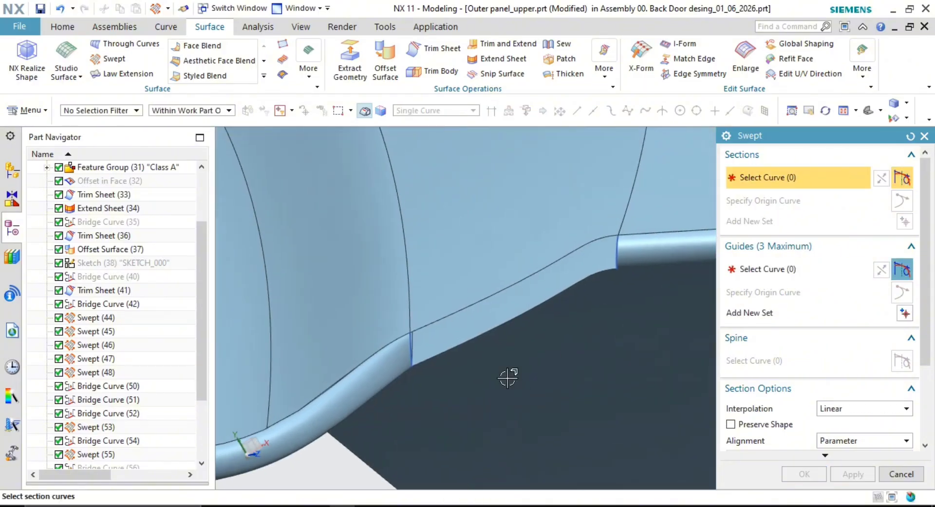
click(458, 309)
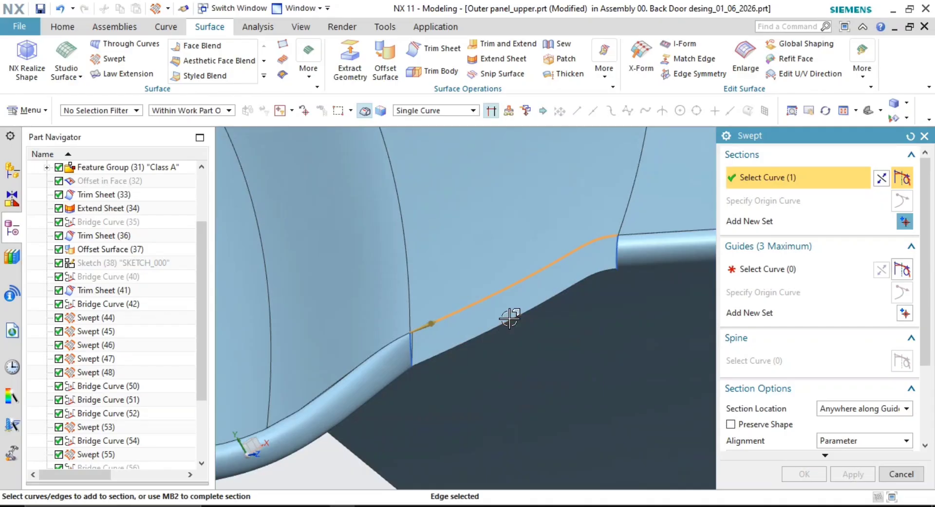
middle_click(510, 319)
click(584, 287)
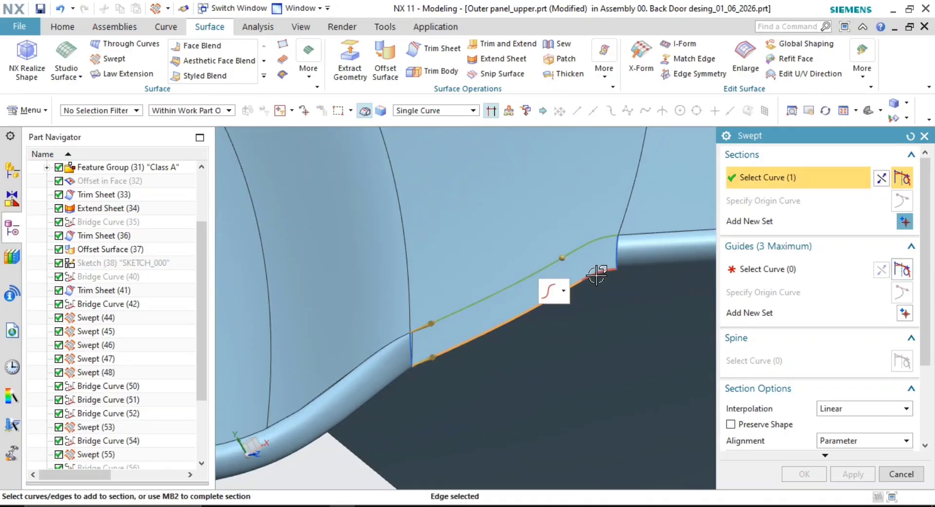
middle_click(591, 338)
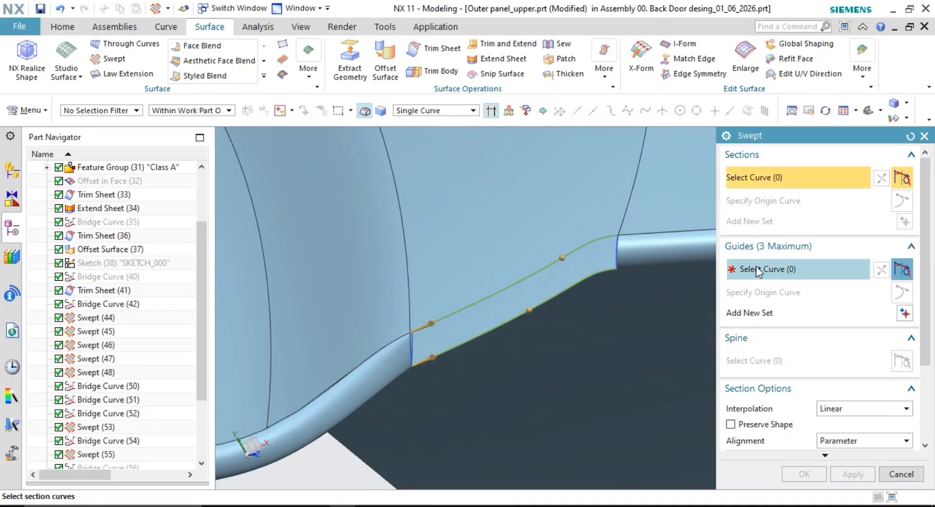
Use the bridge curves at both ends of the sloped gap as the two guides and finish the swept surface
click(412, 346)
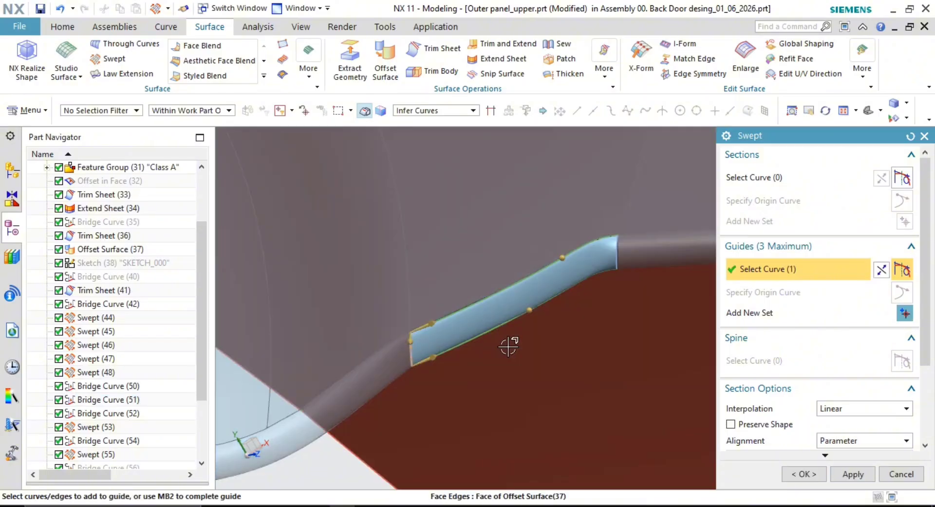
shift+middle_drag(516, 359, 501, 384)
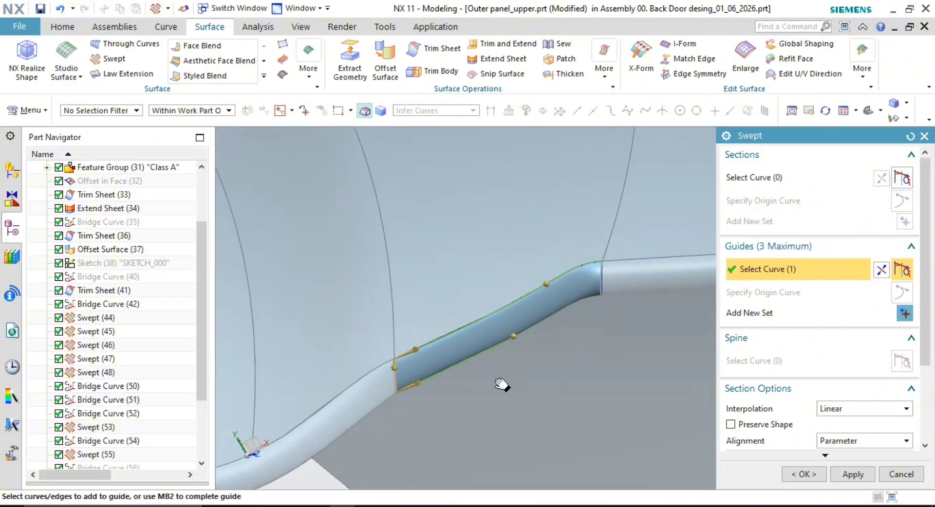
middle_click(538, 365)
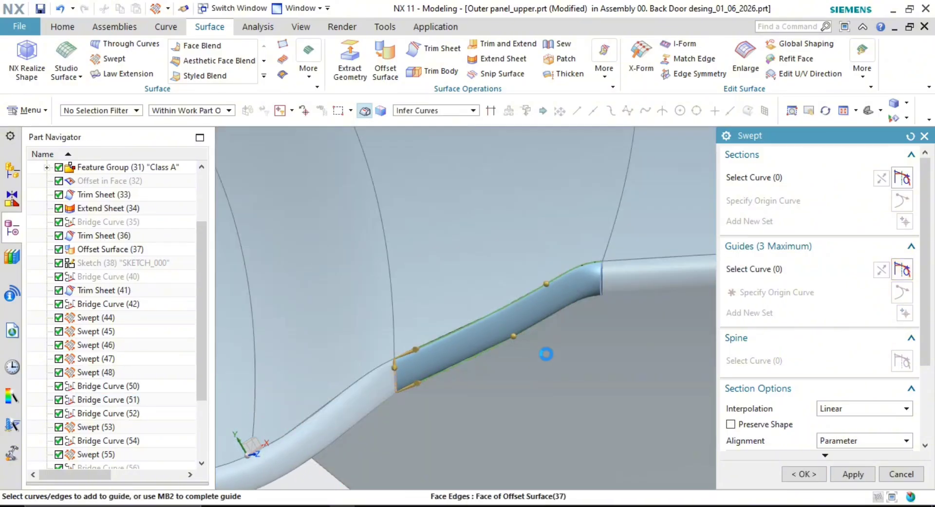
click(601, 281)
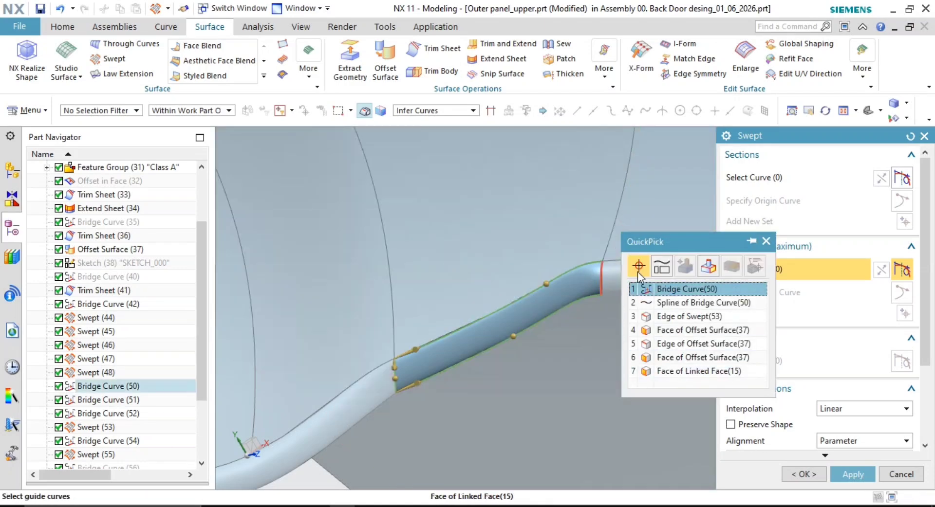
click(704, 302)
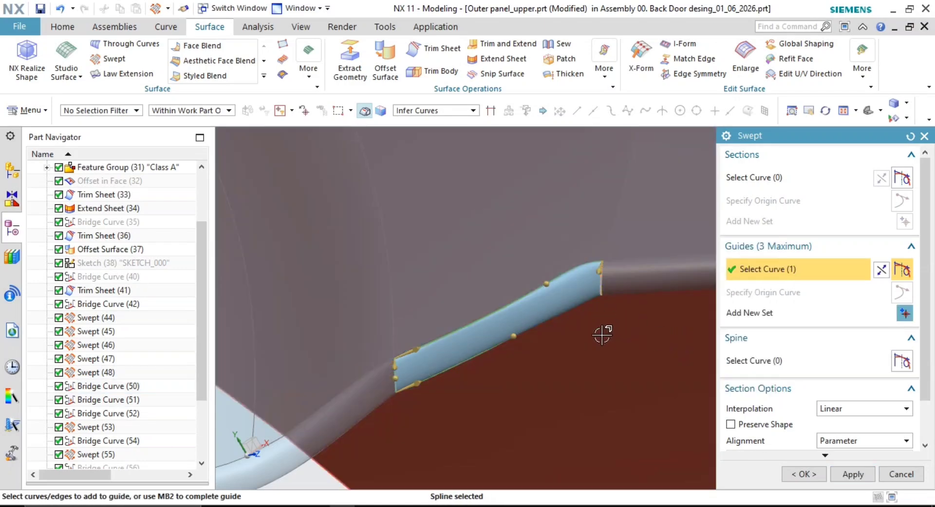
middle_drag(602, 335, 710, 96)
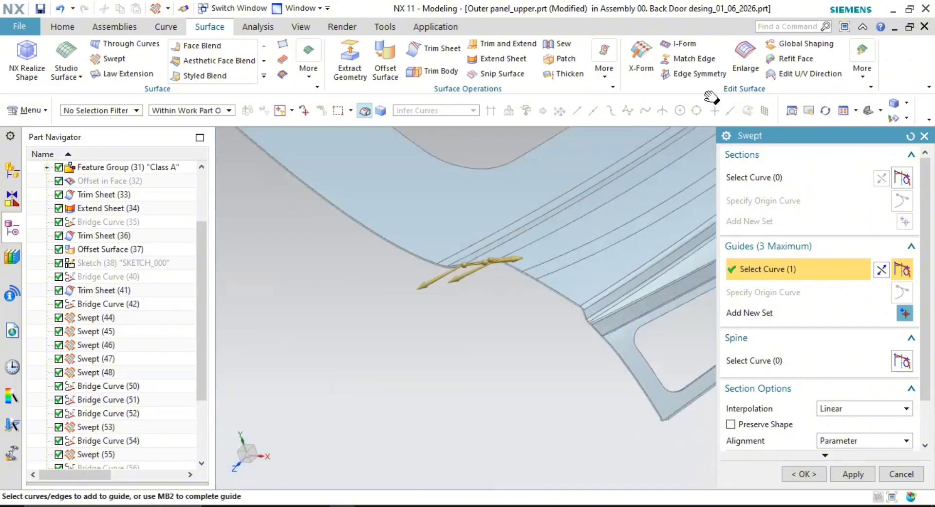
scroll(536, 188, up, 6)
shift+middle_drag(534, 232, 636, 301)
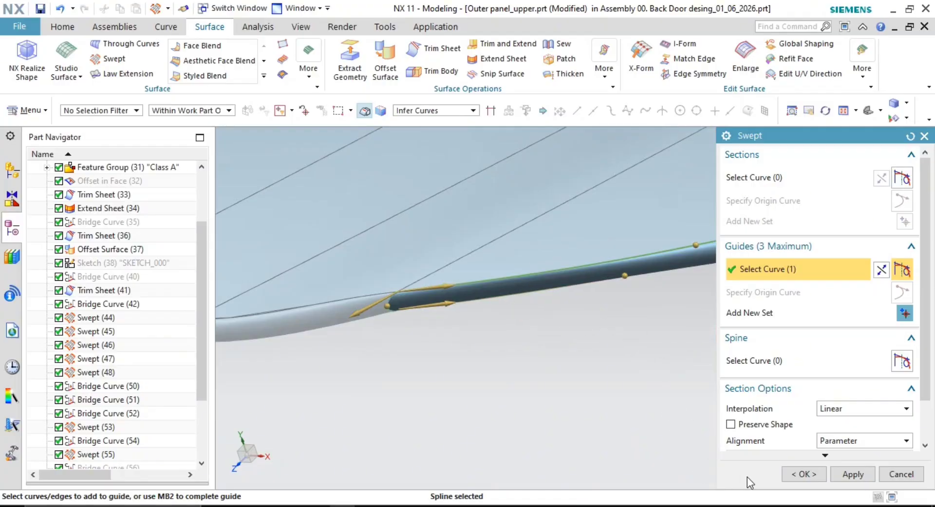
scroll(658, 268, down, 10)
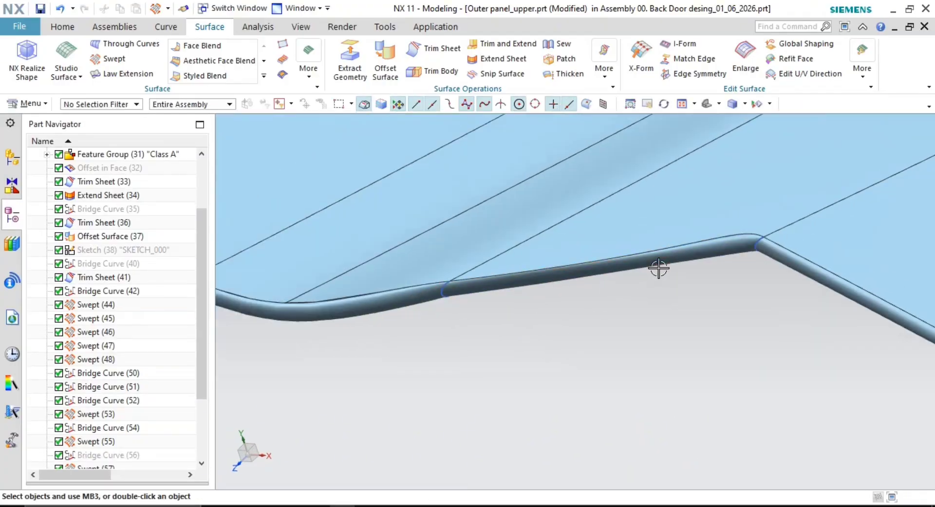
scroll(583, 303, down, 5)
Hide all curves and sketches in the part
click(768, 103)
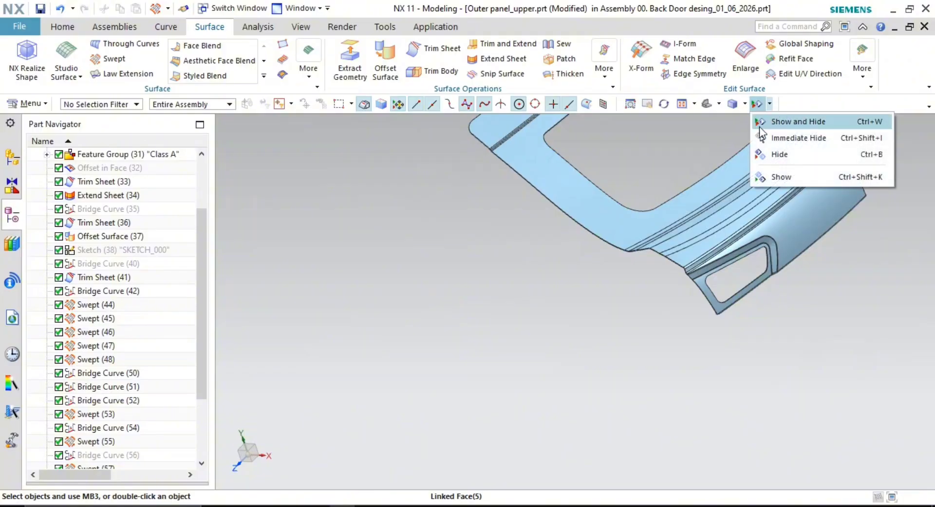
click(791, 119)
scroll(643, 215, down, 5)
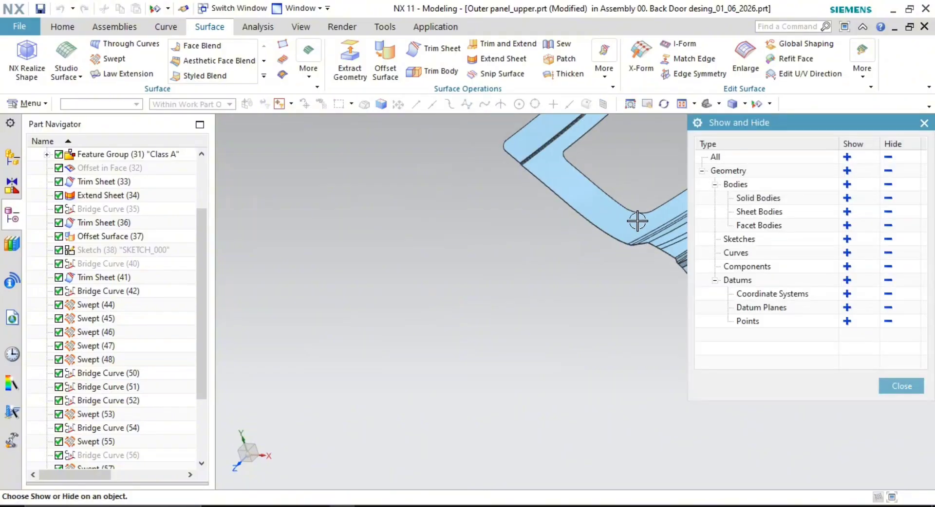
click(888, 254)
click(888, 239)
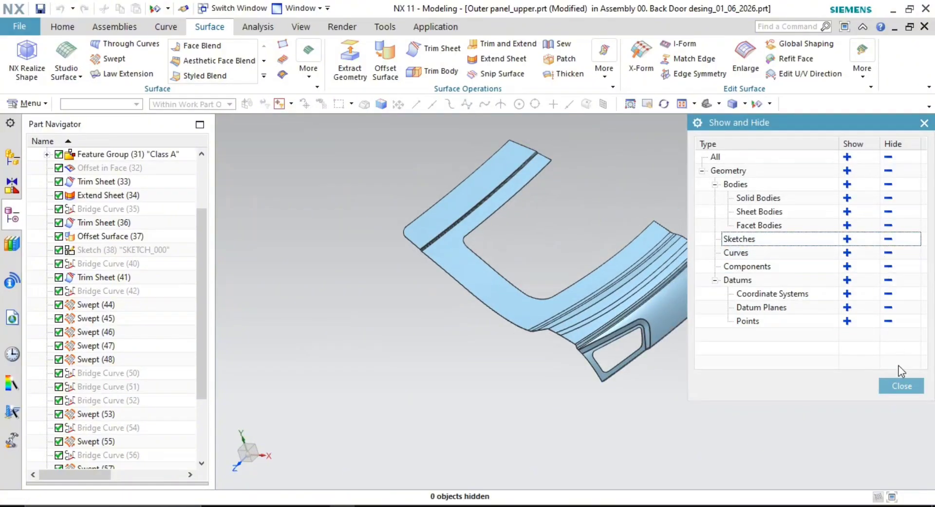
click(901, 386)
Start a Sew with the panel's inner offset sheet as target and the first three swept strips at the upper corner as tools
middle_drag(428, 234, 571, 229)
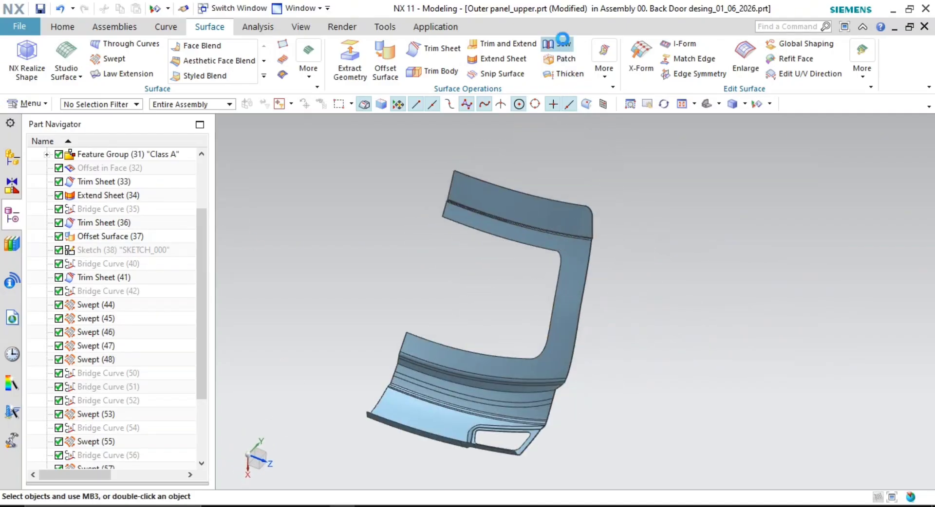
click(560, 44)
click(589, 238)
middle_drag(549, 266, 537, 298)
scroll(527, 188, up, 8)
scroll(529, 282, up, 3)
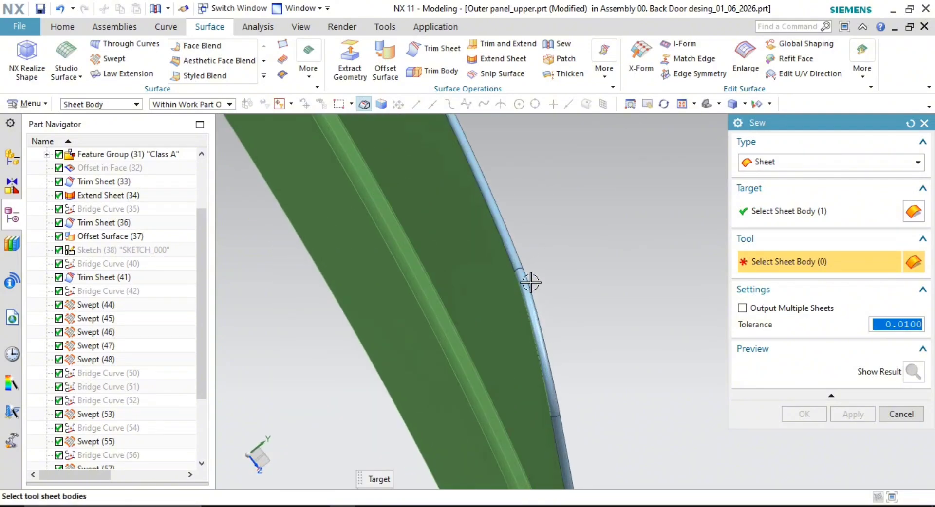
click(522, 263)
click(533, 316)
shift+middle_drag(573, 365, 571, 249)
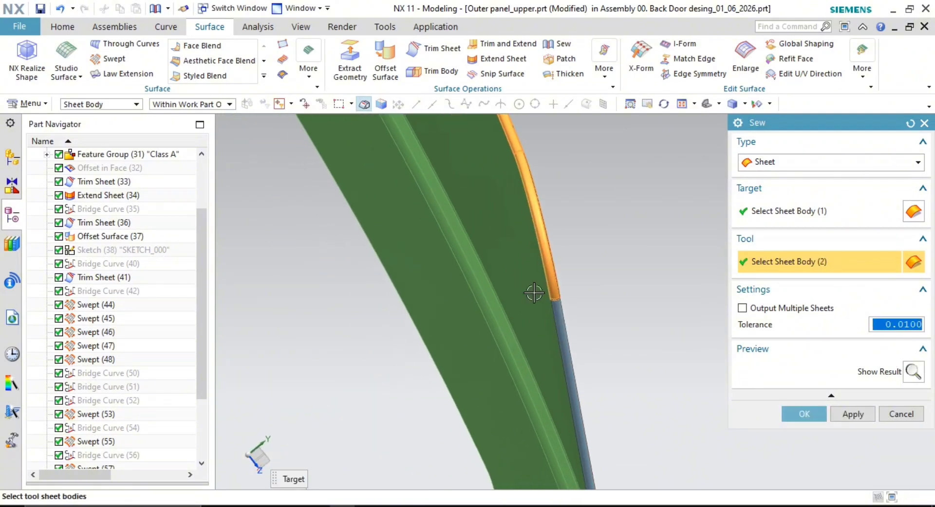
click(557, 329)
Add the bent swept strip at the upper groove and the adjoining long side strip as sew tools
shift+middle_drag(529, 331, 507, 161)
scroll(543, 210, down, 3)
scroll(552, 275, up, 1)
scroll(552, 275, up, 9)
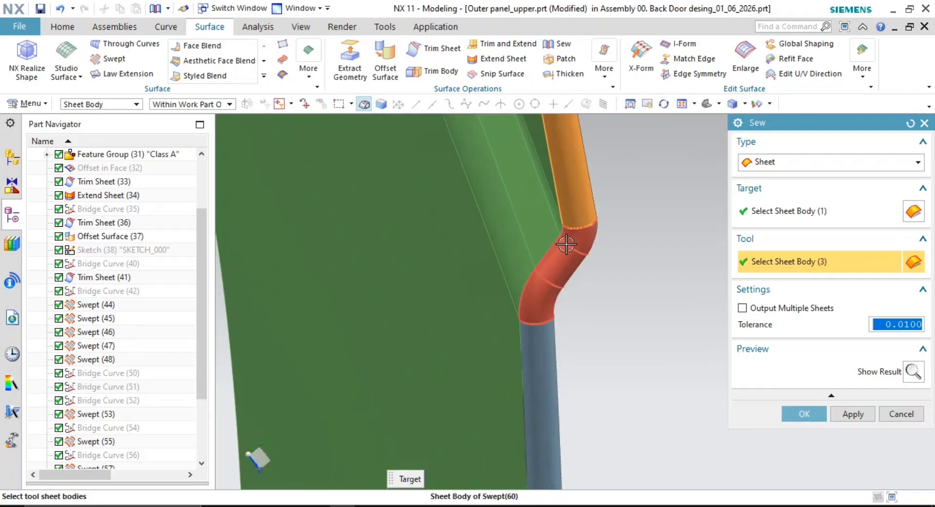
click(568, 245)
click(542, 338)
Add the curved strip at the stepped transition, its short sloped strip and the following strip as sew tools
scroll(548, 367, down, 1)
shift+middle_drag(551, 384, 511, 204)
scroll(553, 272, down, 5)
shift+middle_drag(507, 288, 505, 132)
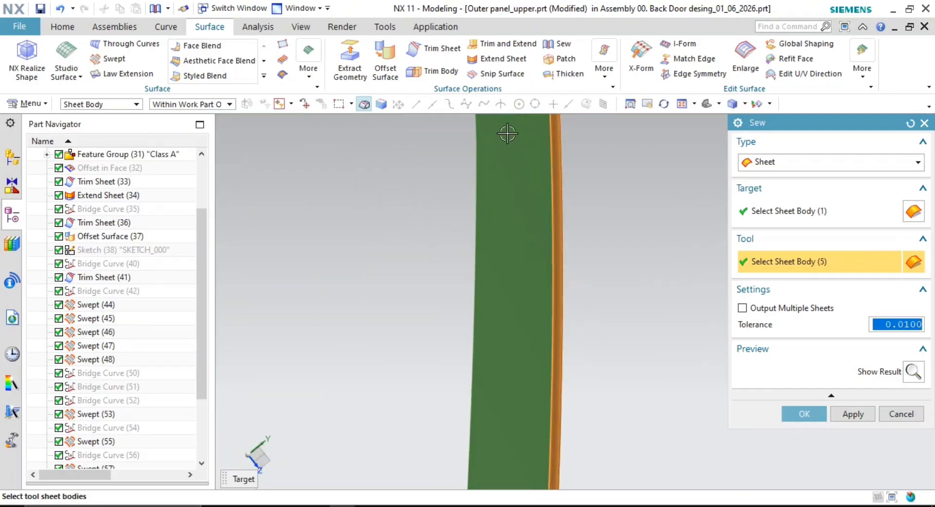
scroll(580, 282, down, 2)
shift+middle_drag(582, 292, 472, 107)
shift+middle_drag(536, 266, 559, 79)
scroll(488, 411, down, 3)
shift+middle_drag(488, 410, 480, 210)
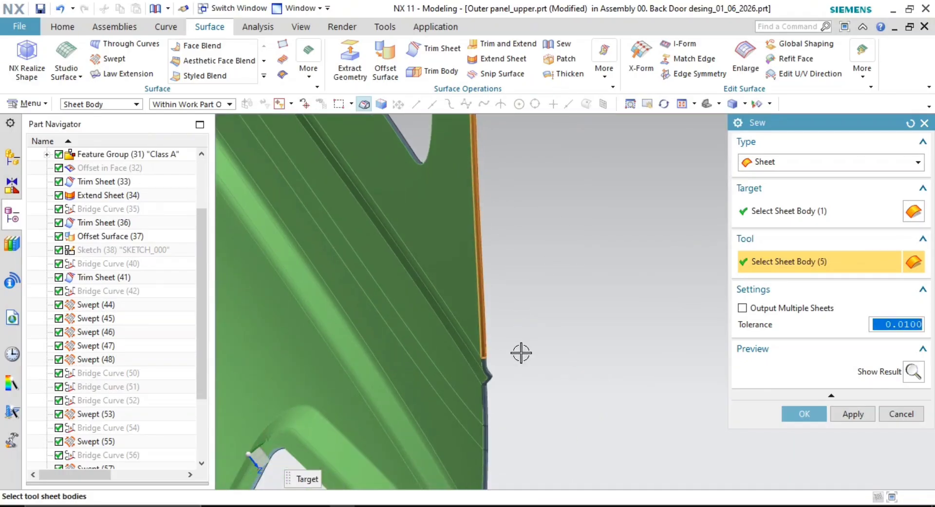
scroll(487, 383, up, 4)
scroll(496, 405, up, 4)
shift+middle_drag(496, 402, 480, 260)
click(471, 220)
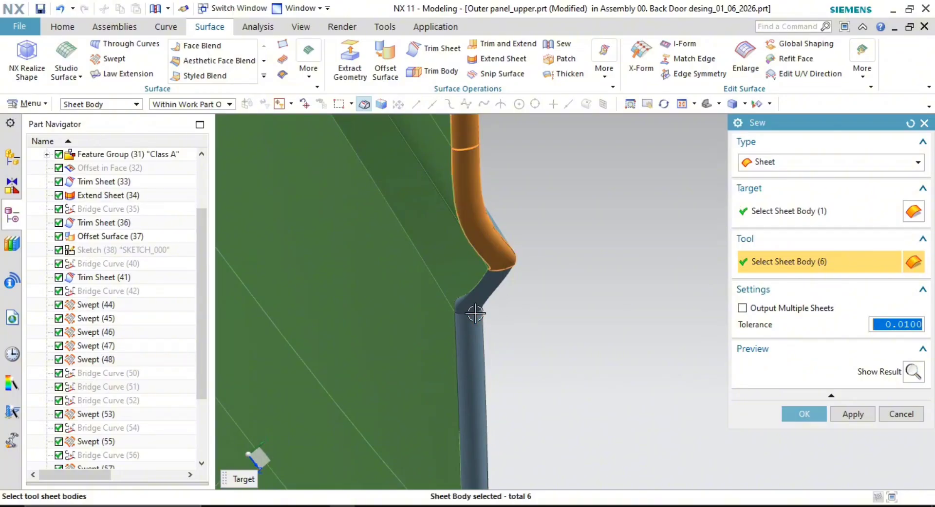
click(479, 292)
click(469, 350)
Add the remaining swept strips along the lower side edge, down to the corner beside the small opening, as sew tools
scroll(543, 392, down, 3)
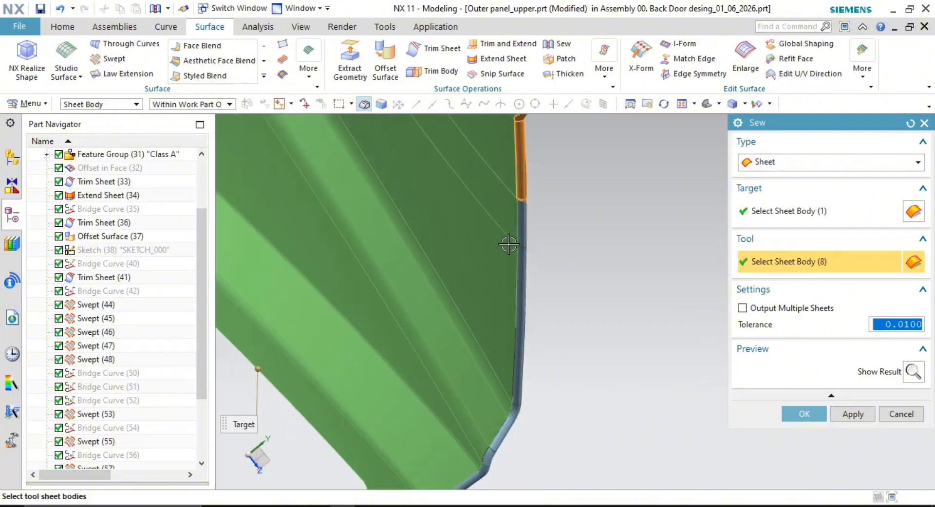
scroll(509, 244, up, 2)
click(526, 222)
click(531, 298)
shift+middle_drag(526, 288, 520, 118)
shift+middle_drag(520, 374, 503, 211)
click(503, 213)
click(450, 321)
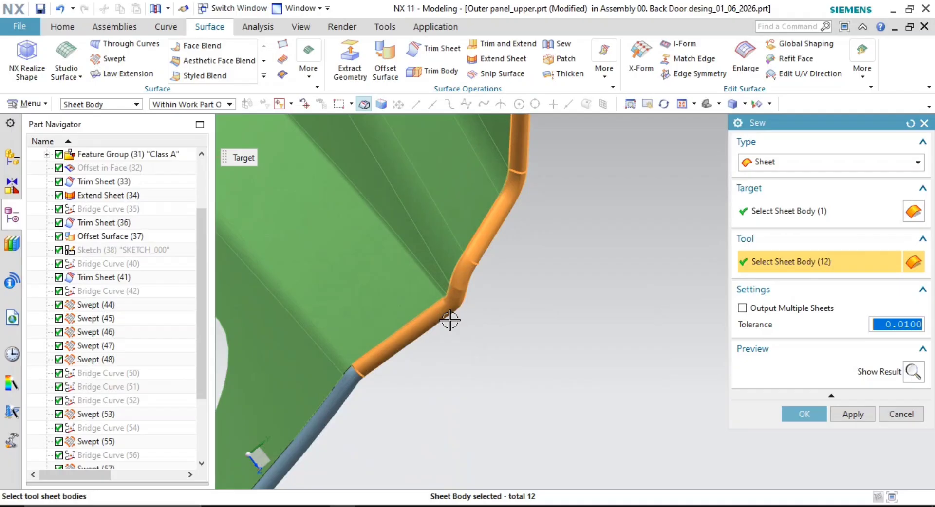
click(356, 382)
Add the panel's outer sheet as the last tool, preview the result and complete the Sew
scroll(497, 344, down, 4)
shift+middle_drag(503, 330, 513, 219)
shift+middle_drag(452, 341, 531, 296)
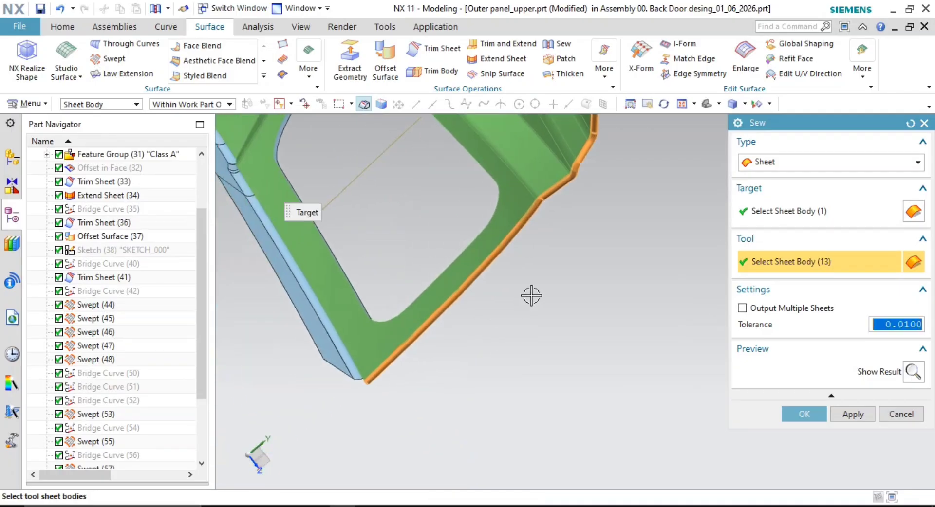
middle_drag(448, 331, 336, 319)
click(336, 320)
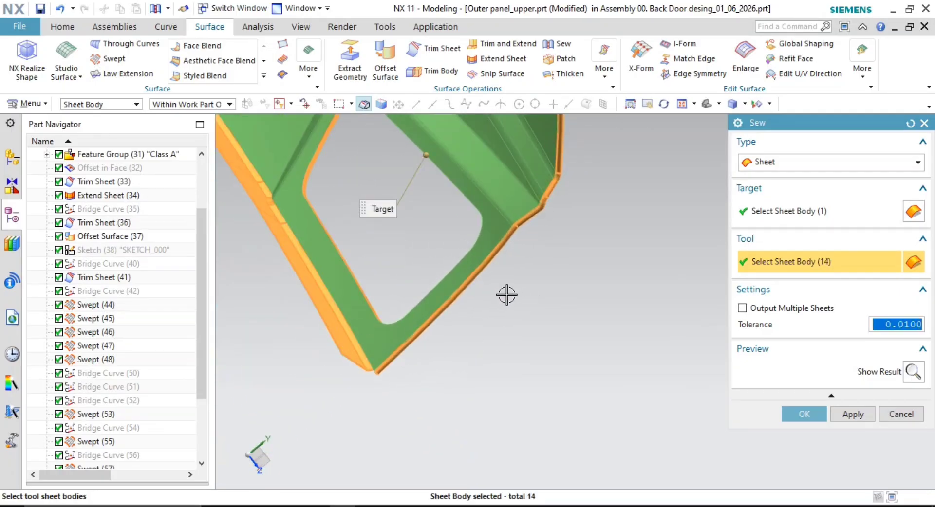
middle_drag(507, 295, 499, 316)
scroll(500, 310, down, 2)
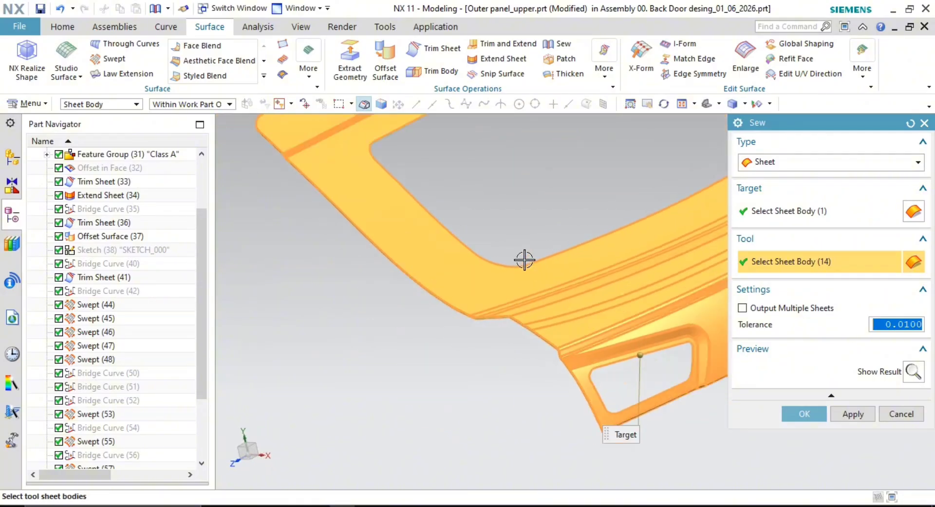
scroll(524, 261, down, 2)
click(918, 377)
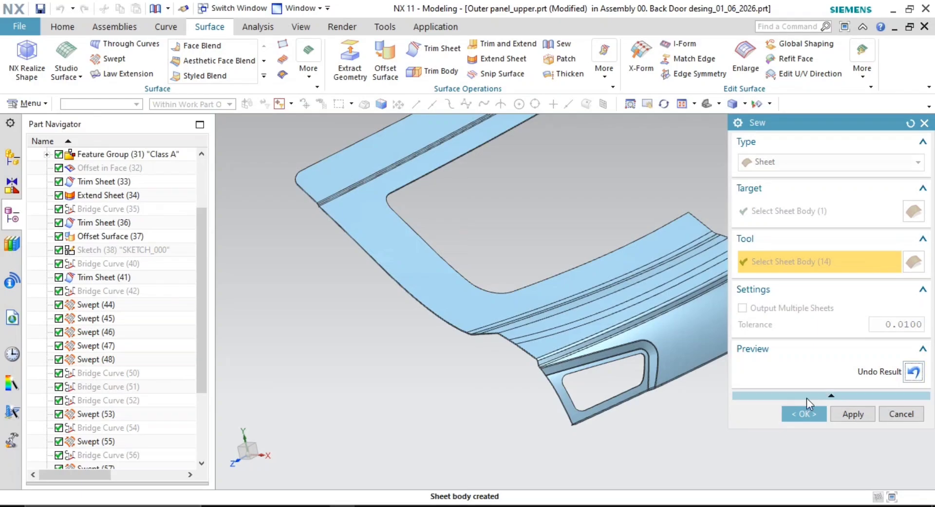
click(806, 414)
Inspect the sewn edge from the outside along the stepped transition and down toward the small opening
scroll(489, 308, up, 10)
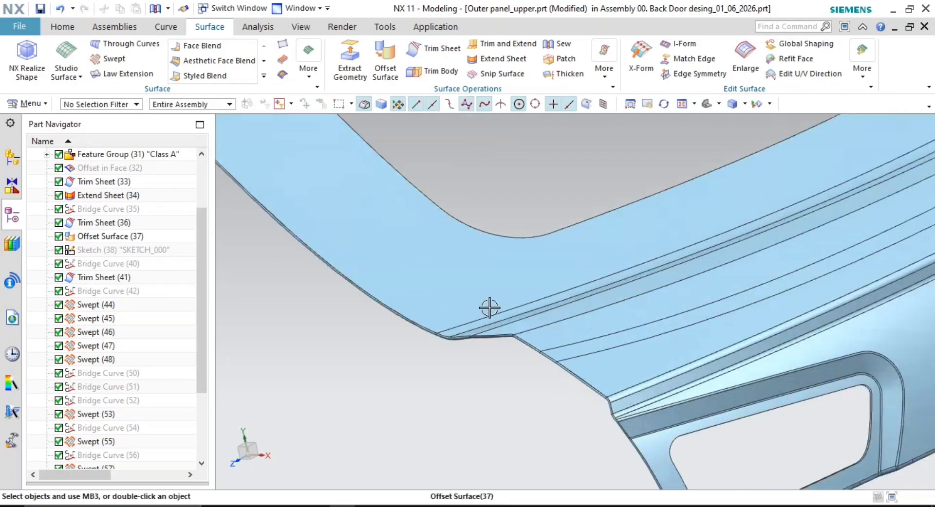
scroll(699, 290, up, 1)
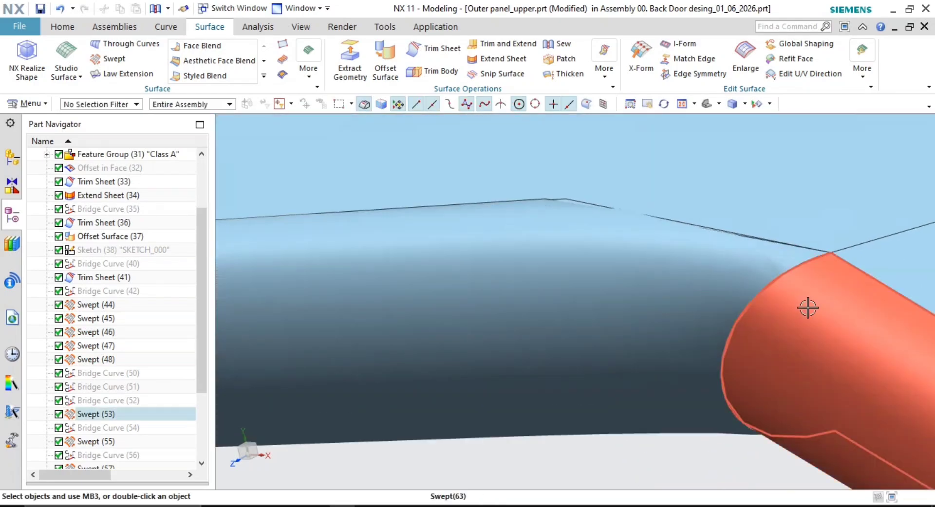
scroll(753, 253, down, 5)
shift+middle_drag(730, 271, 441, 253)
scroll(651, 423, down, 8)
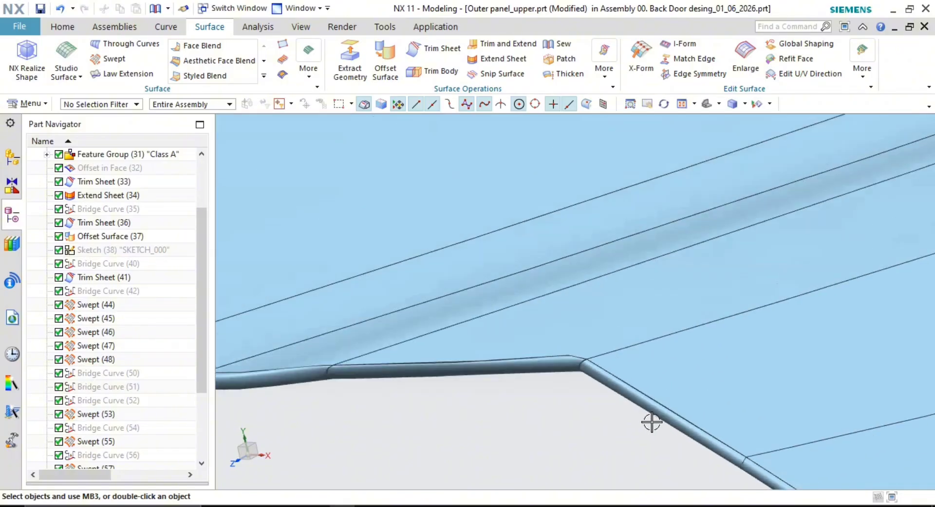
scroll(714, 348, down, 3)
scroll(787, 386, up, 9)
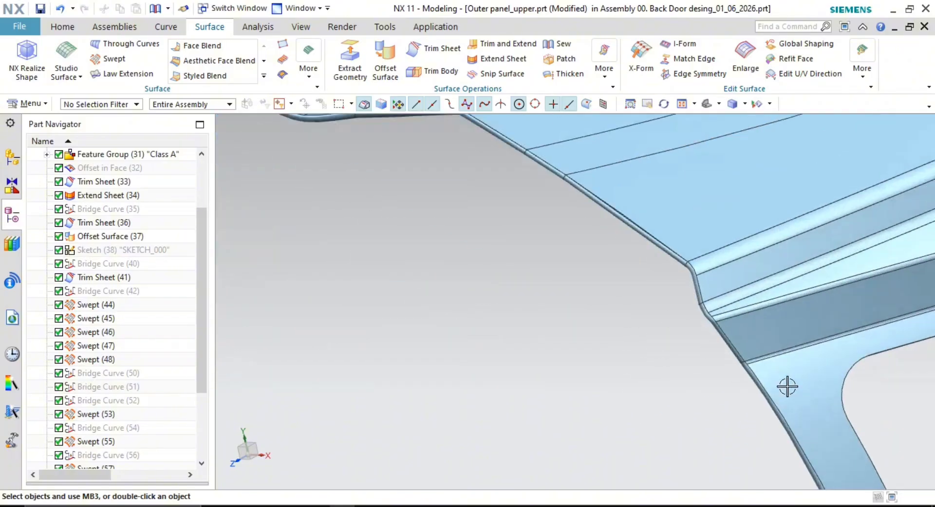
scroll(668, 317, down, 6)
shift+middle_drag(610, 328, 845, 487)
scroll(647, 358, down, 1)
scroll(590, 311, up, 5)
scroll(527, 257, down, 8)
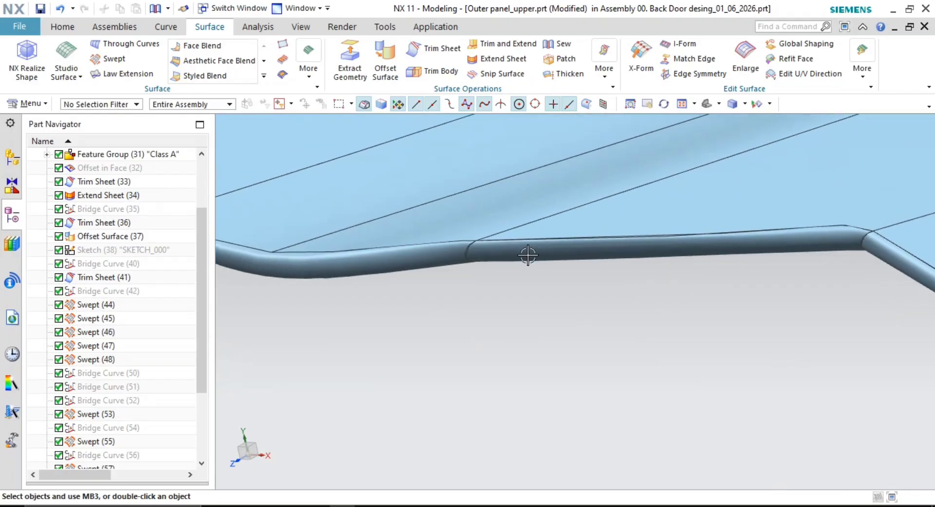
Update the display and examine the sewn edge at the panel's rounded upper corner from the inside
middle_drag(540, 299, 664, 311)
scroll(632, 320, up, 5)
scroll(648, 263, up, 3)
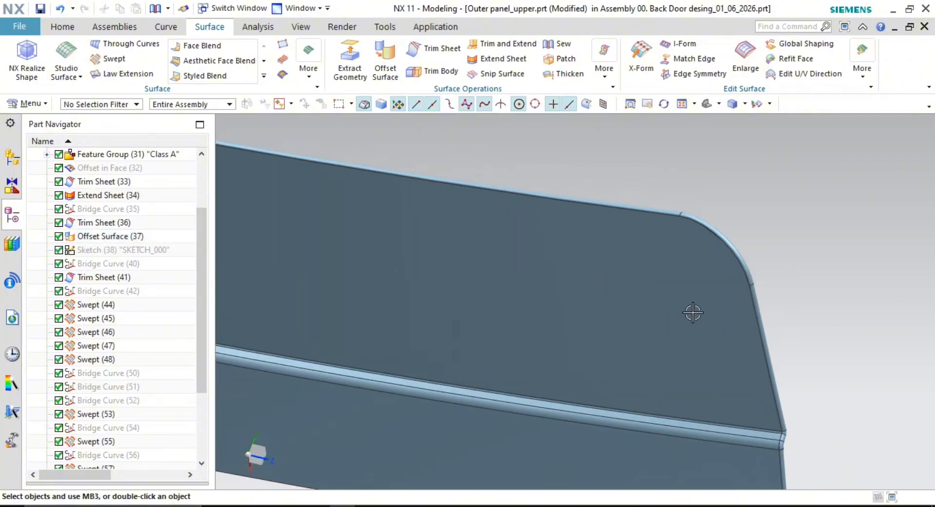
scroll(717, 277, up, 3)
shift+middle_drag(716, 279, 668, 317)
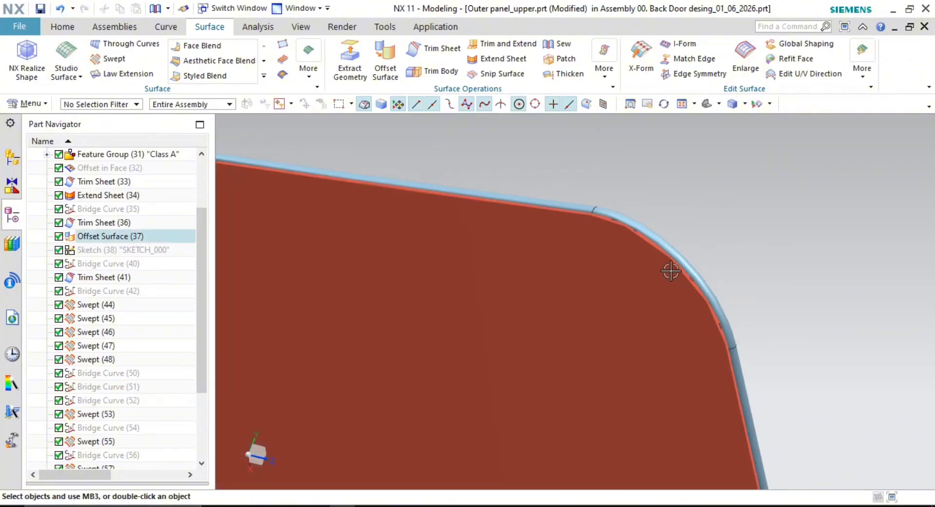
scroll(665, 263, up, 3)
right_click(730, 200)
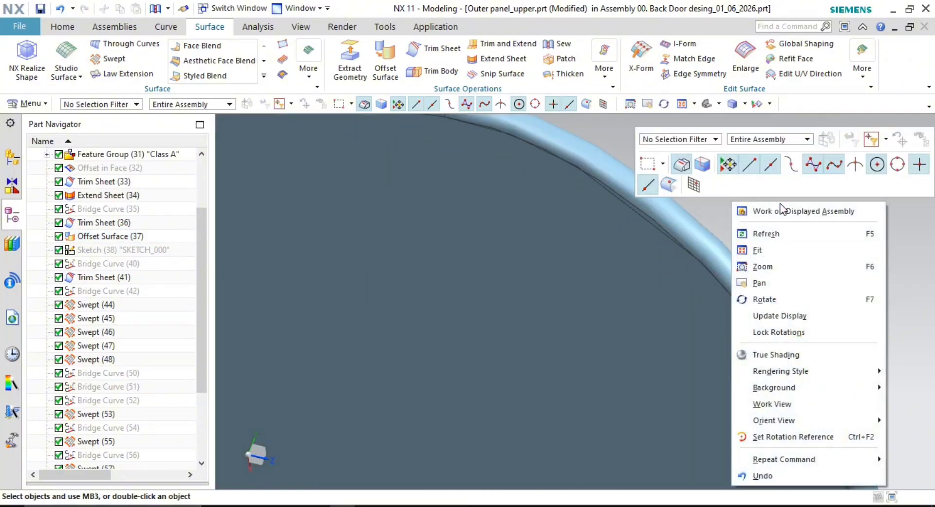
click(779, 315)
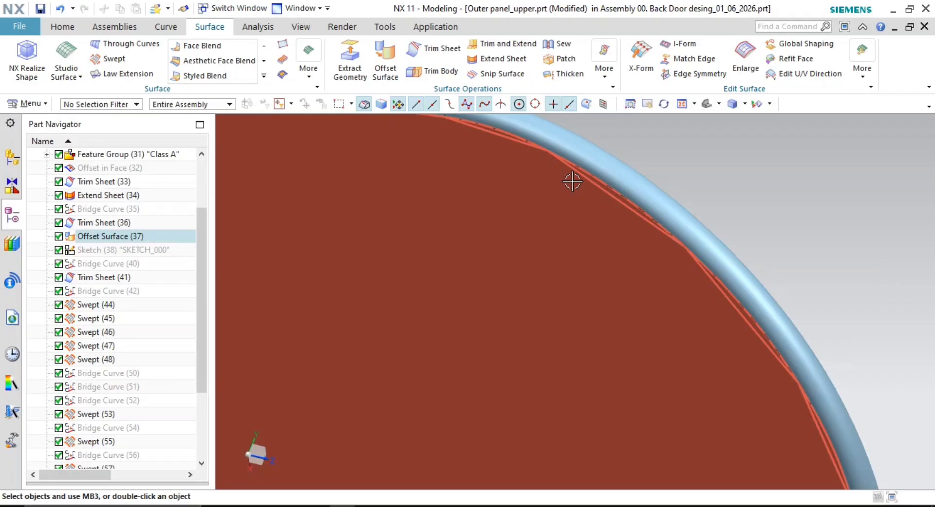
scroll(574, 183, down, 6)
shift+middle_drag(597, 234, 696, 256)
scroll(768, 205, down, 4)
shift+middle_drag(799, 206, 839, 203)
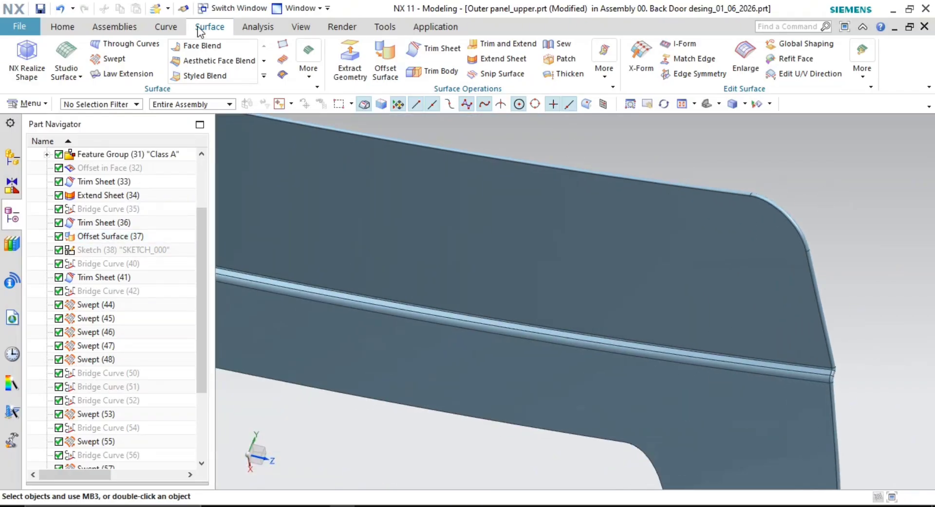
Start an Offset Curve in Face with the Tangent Curves rule and select the panel's upper edge around the rounded corner
click(166, 27)
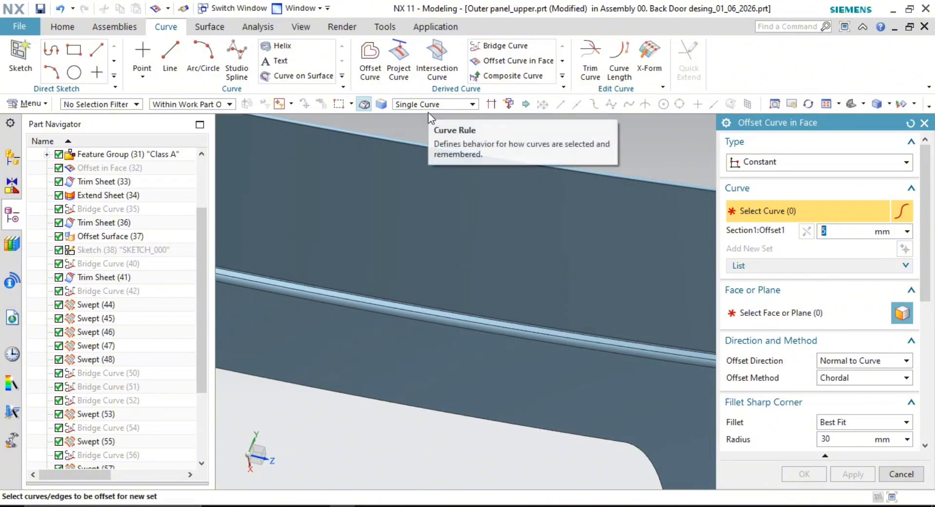
click(428, 105)
click(434, 138)
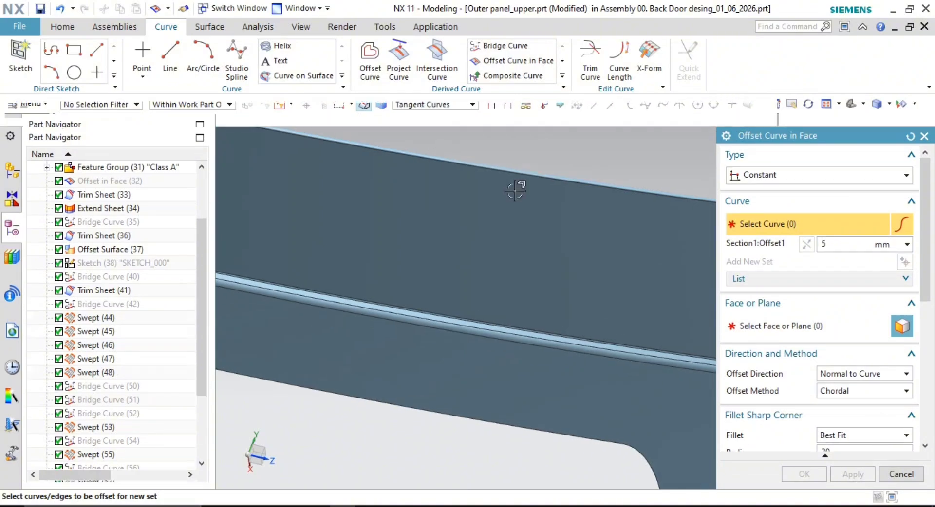
scroll(633, 185, down, 3)
click(635, 186)
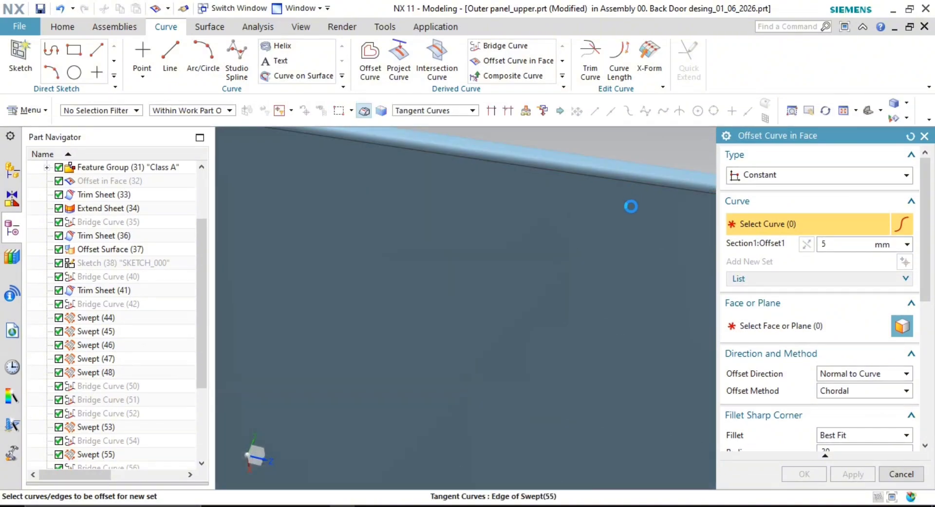
scroll(633, 209, up, 3)
scroll(454, 252, up, 2)
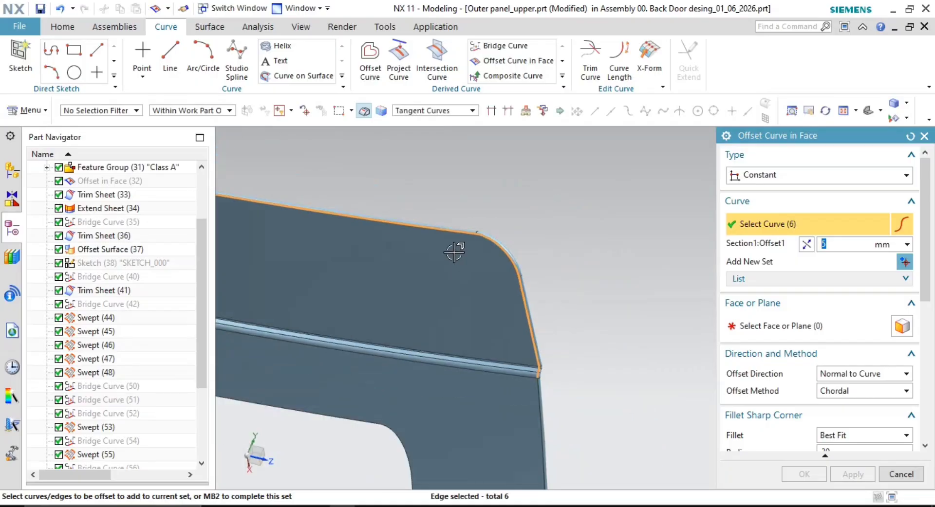
Add the inner edge segments past the stepped transition and down the side to the lower bend to the offset set
scroll(532, 356, down, 3)
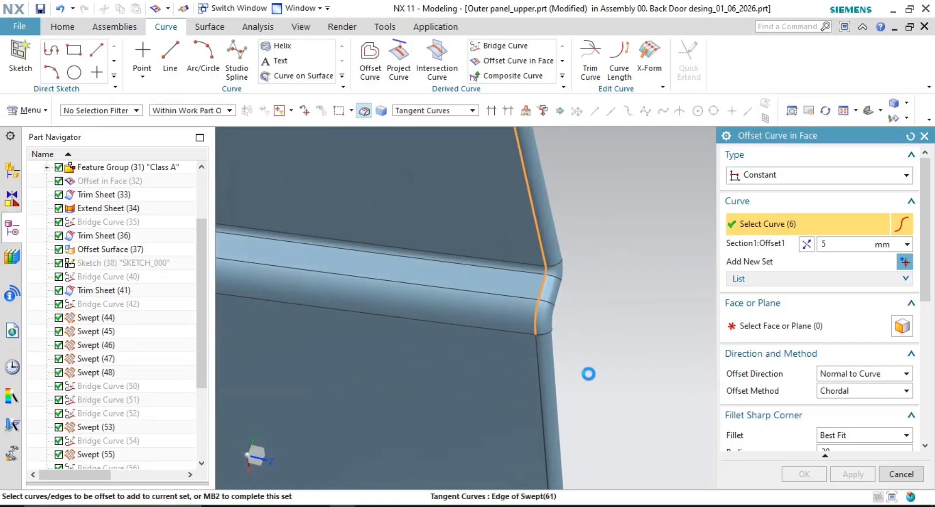
scroll(594, 369, up, 6)
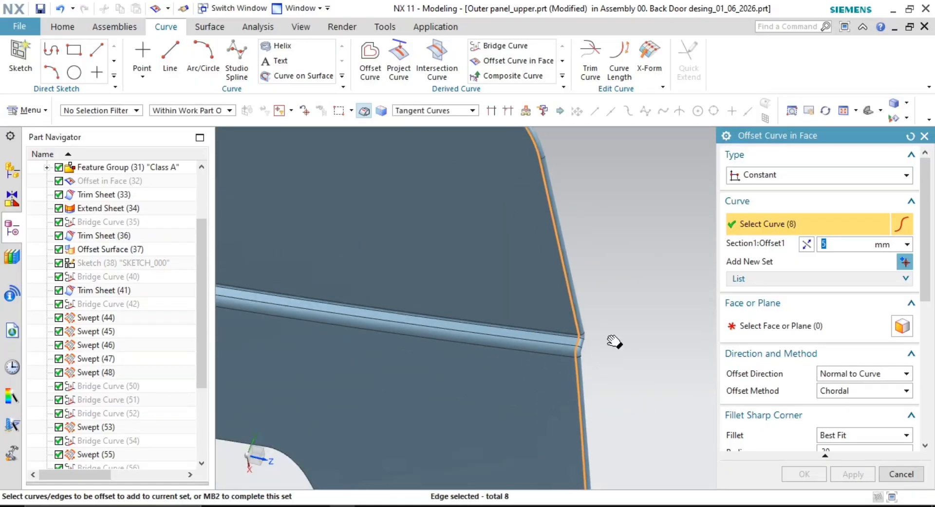
mouse_move(609, 407)
shift+middle_down()
mouse_move(624, 357)
mouse_move(593, 269)
shift+middle_up()
shift+middle_drag(622, 385, 571, 171)
scroll(581, 383, down, 4)
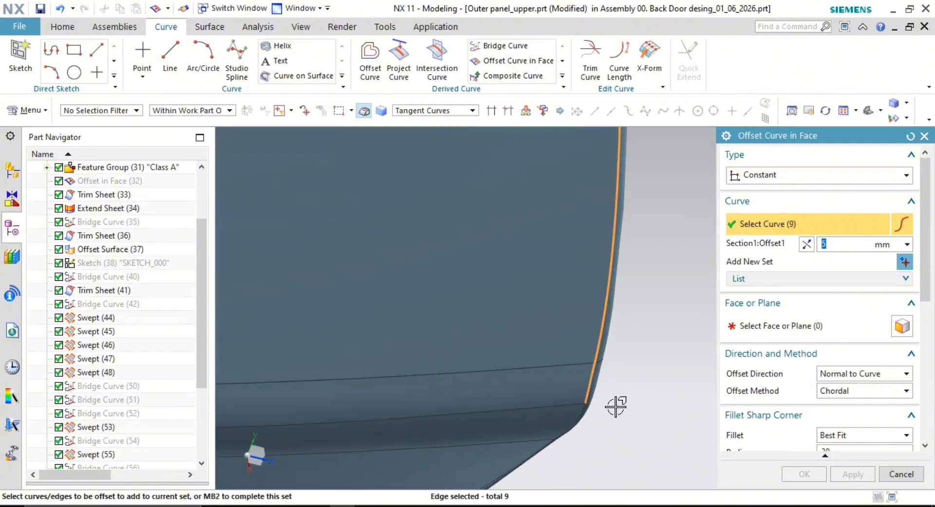
shift+middle_drag(616, 407, 645, 309)
scroll(602, 317, down, 2)
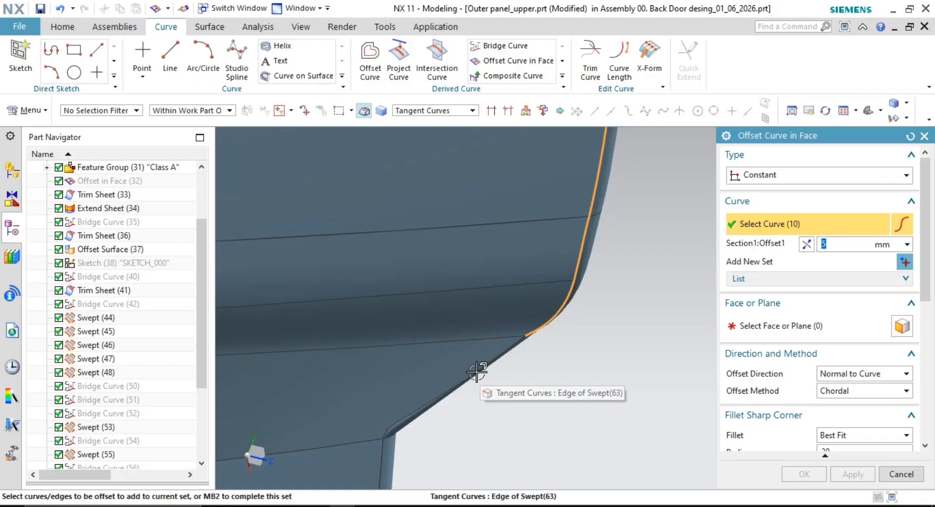
Add the slanted edge, its small corner and the side edge below it to the curves for offsetting
scroll(517, 347, down, 3)
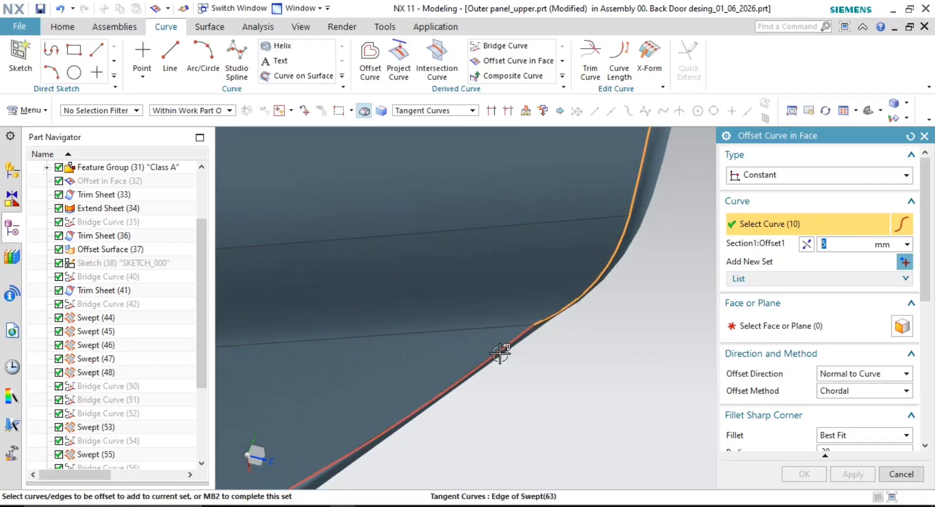
click(500, 354)
scroll(512, 379, up, 2)
shift+middle_drag(511, 379, 574, 245)
scroll(451, 356, down, 1)
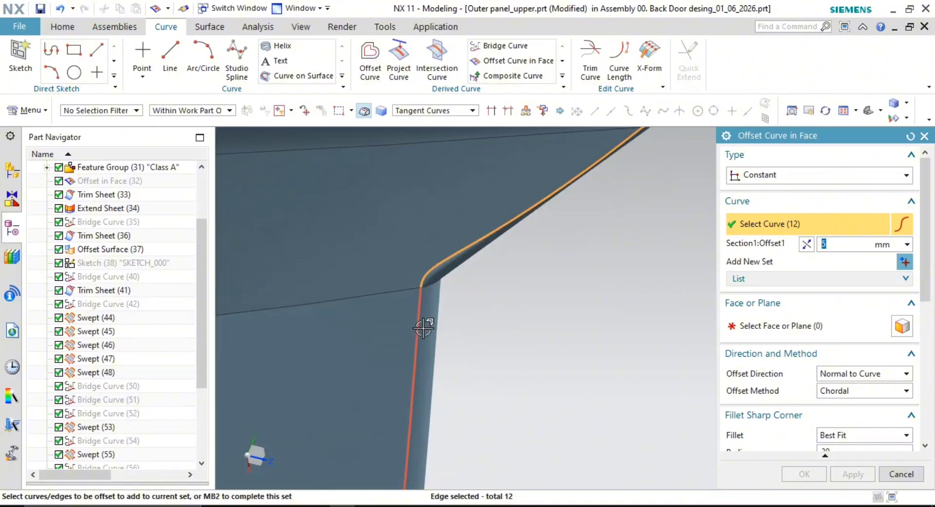
scroll(561, 347, up, 5)
shift+middle_drag(568, 389, 587, 297)
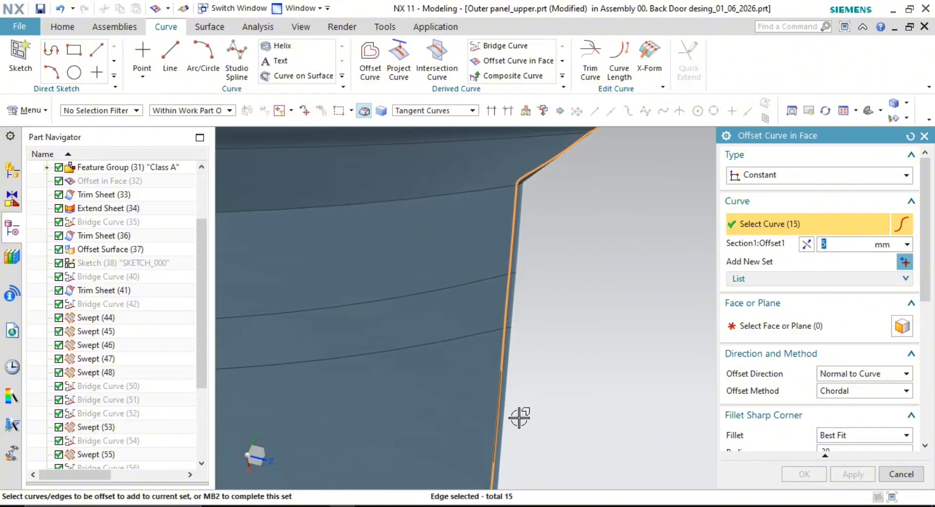
Add the edge segments across the lower ribbed transition and along the slanted face above the small opening
shift+middle_drag(519, 417, 502, 329)
scroll(496, 408, down, 3)
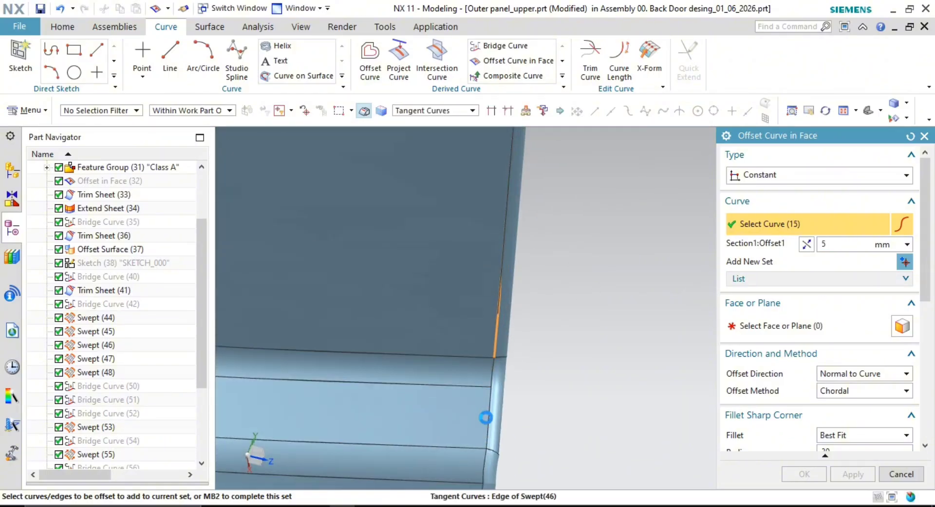
click(489, 419)
scroll(512, 442, up, 3)
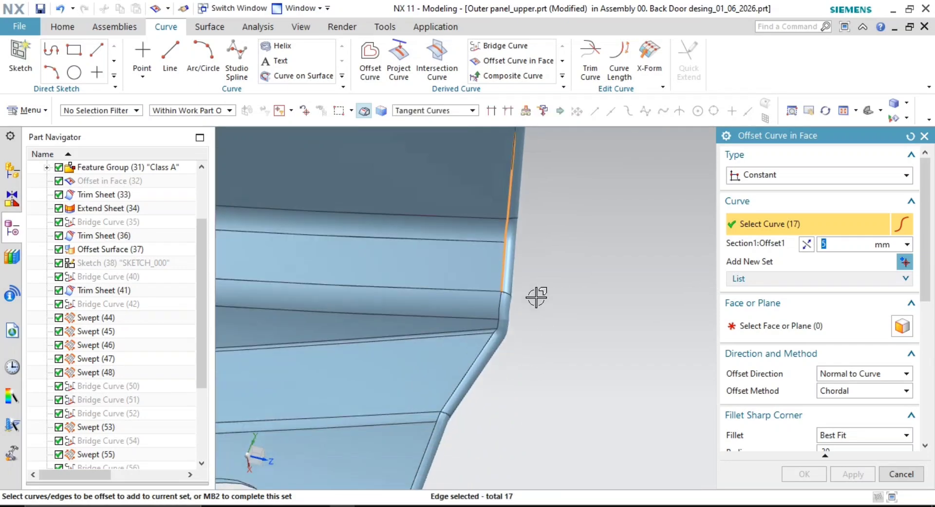
shift+middle_drag(537, 296, 489, 291)
click(491, 323)
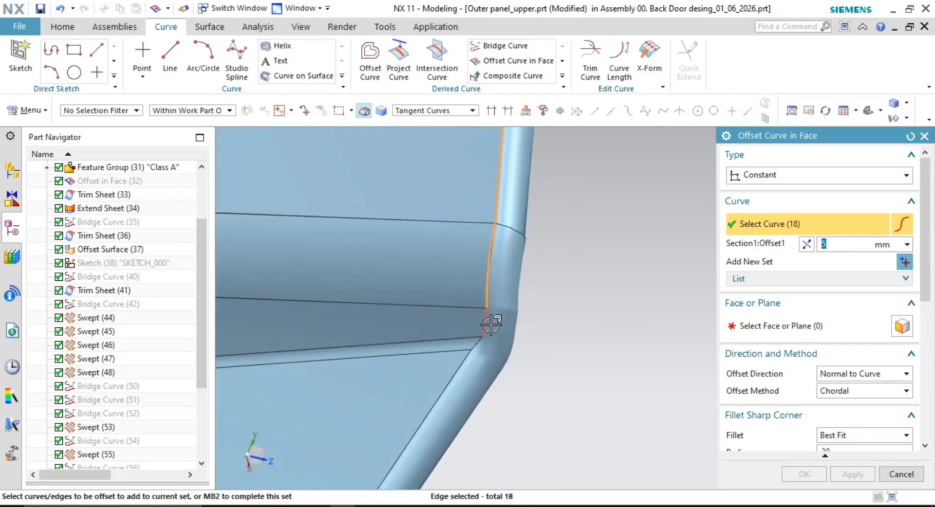
click(475, 344)
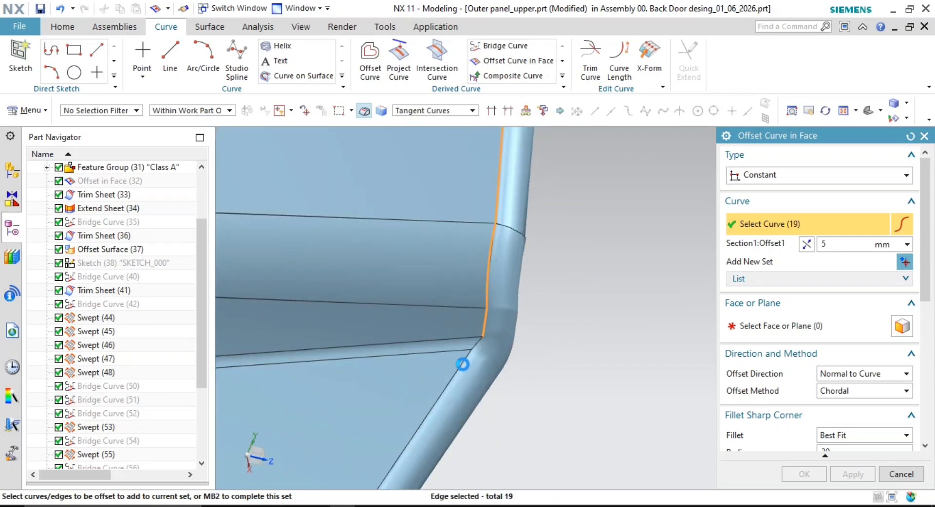
click(449, 388)
Add the remaining edges beside the small opening down to the bottom corner and complete the curve set
shift+middle_drag(517, 406, 559, 129)
scroll(526, 244, down, 4)
scroll(477, 278, up, 1)
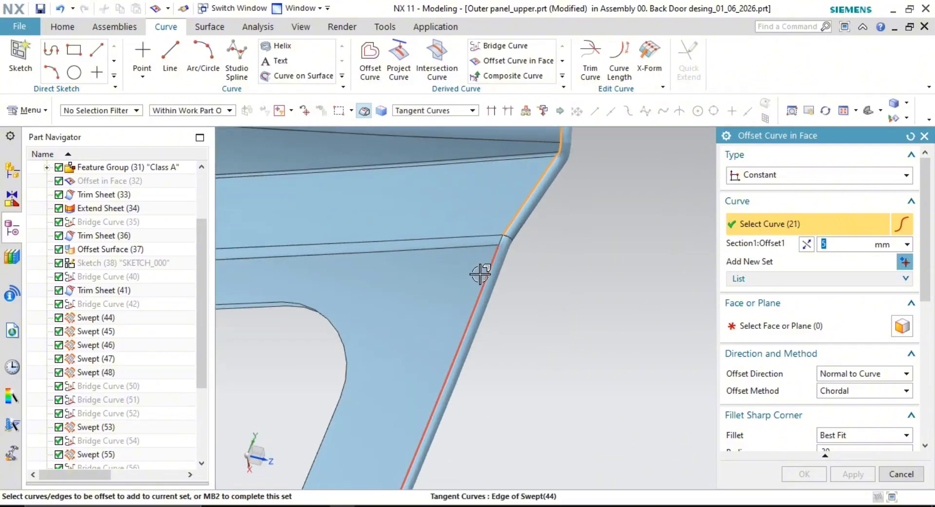
scroll(498, 237, up, 2)
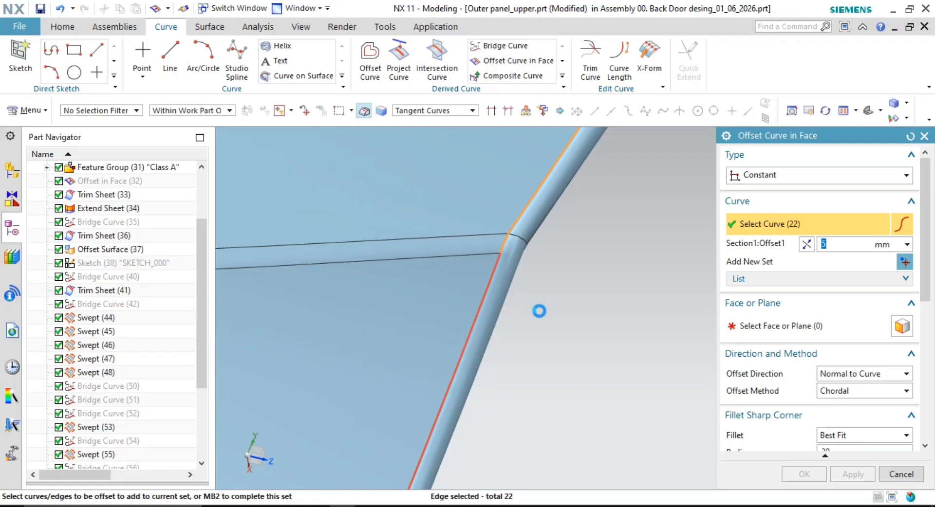
scroll(540, 315, down, 3)
shift+middle_drag(561, 375, 591, 200)
scroll(584, 234, down, 4)
shift+middle_drag(576, 299, 574, 215)
scroll(519, 298, up, 2)
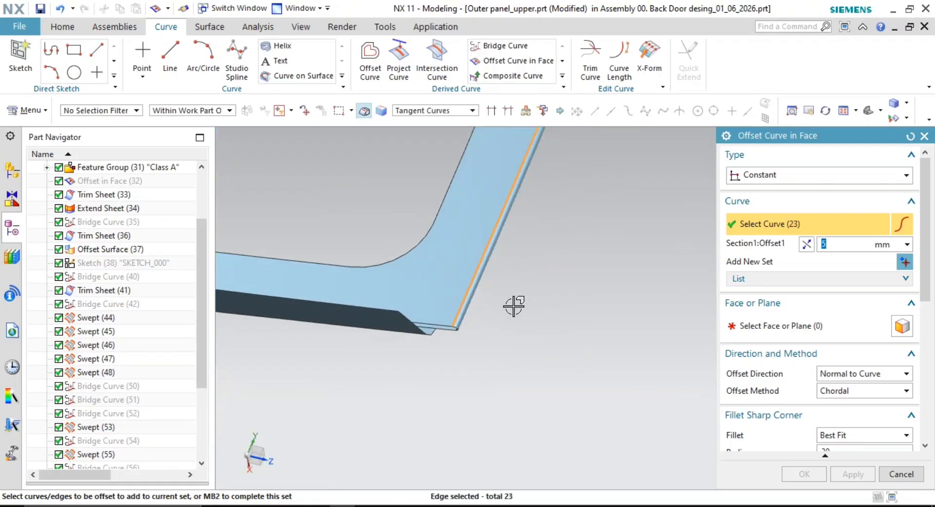
shift+middle_drag(554, 273, 554, 333)
scroll(584, 320, up, 1)
middle_click(584, 320)
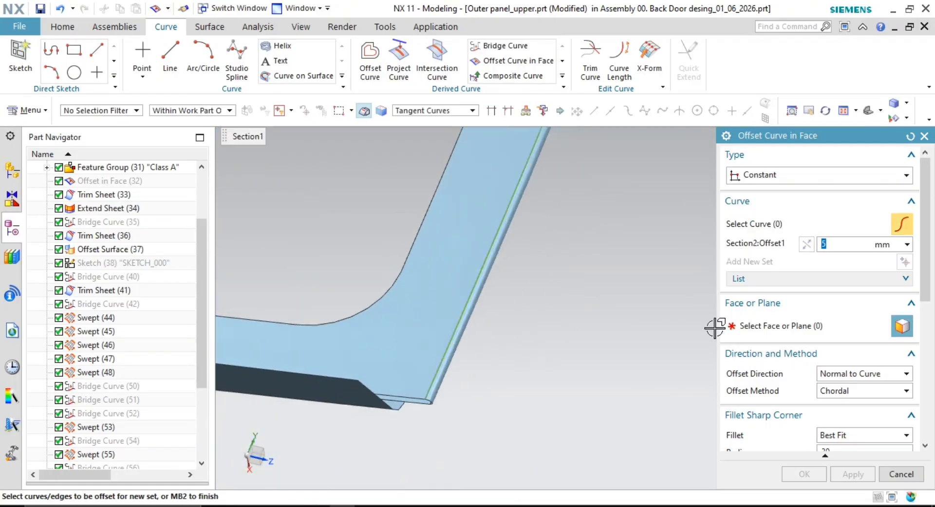
Select all faces of the sewn panel with the Body Faces rule and try an offset of 6 mm
click(762, 327)
click(417, 113)
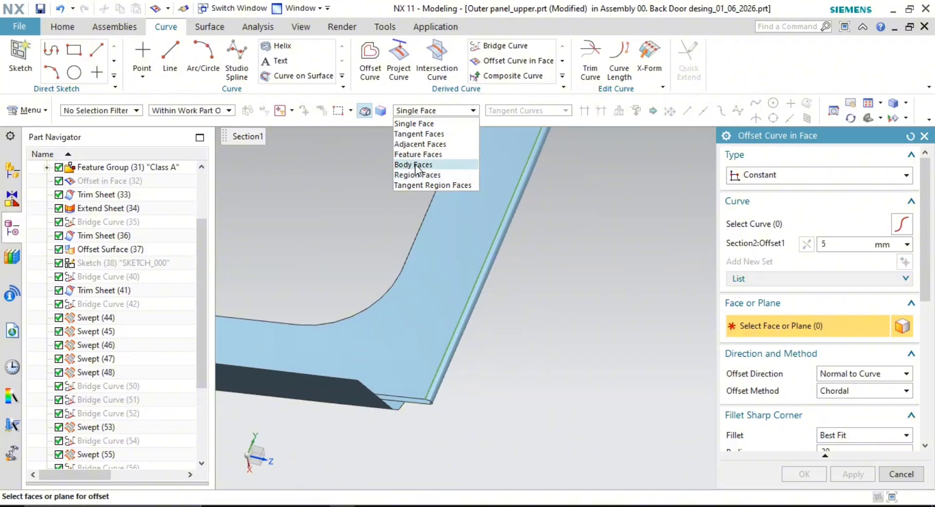
click(415, 165)
click(439, 253)
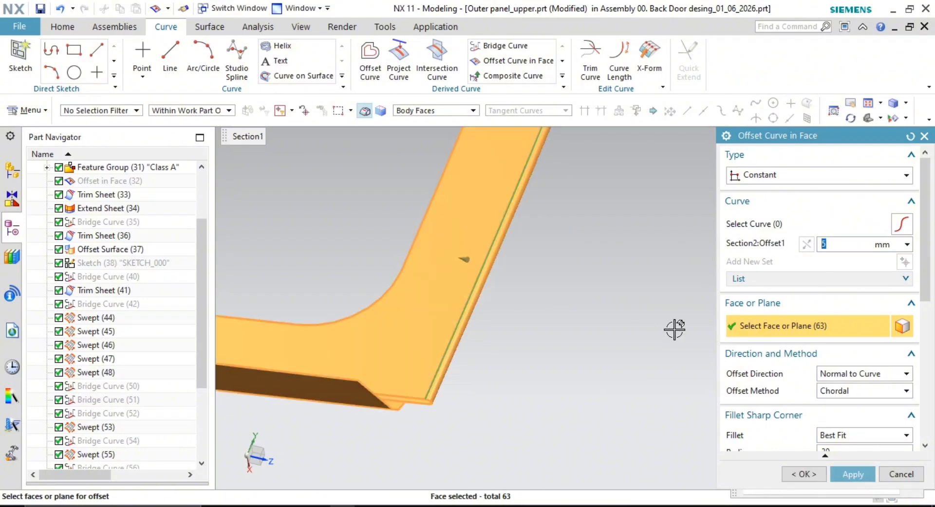
text(6)
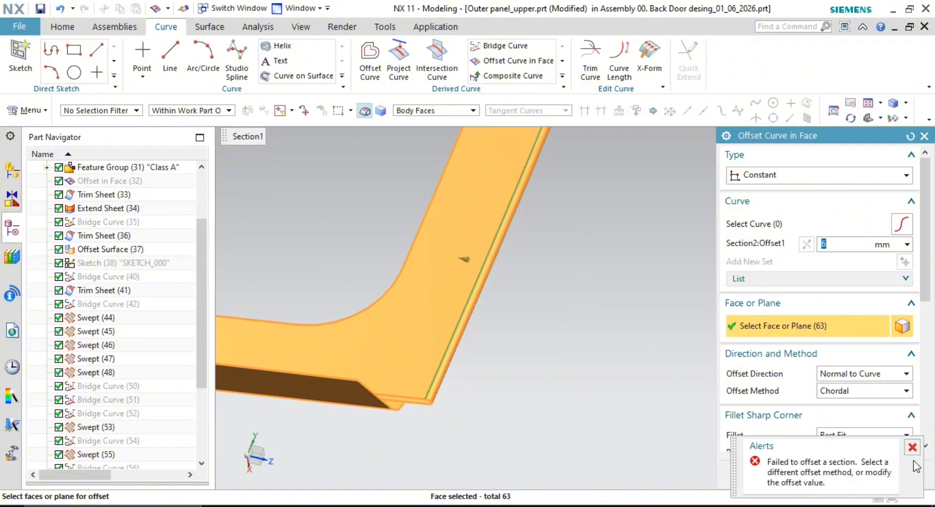
Try the offset with the sharp-corner Fillet option set to None, and cancel the Offset Curve in Face
click(912, 447)
click(876, 440)
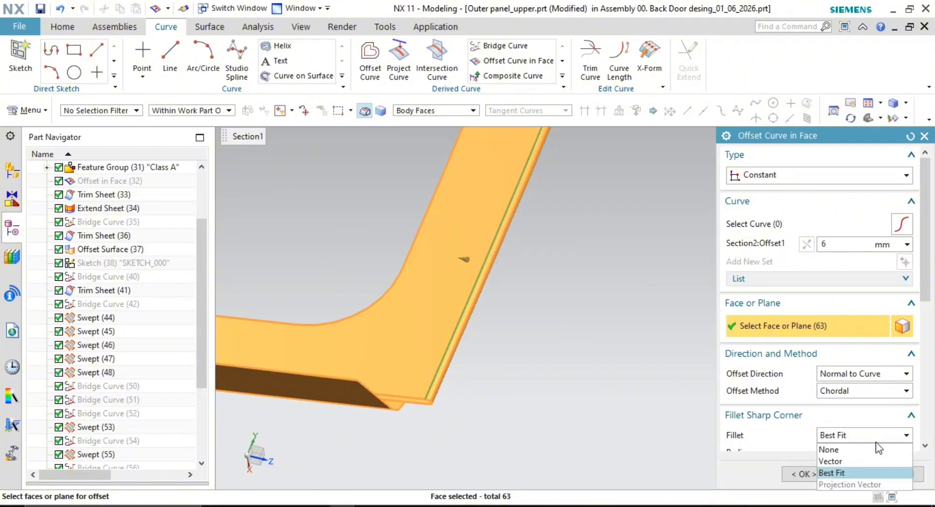
click(884, 446)
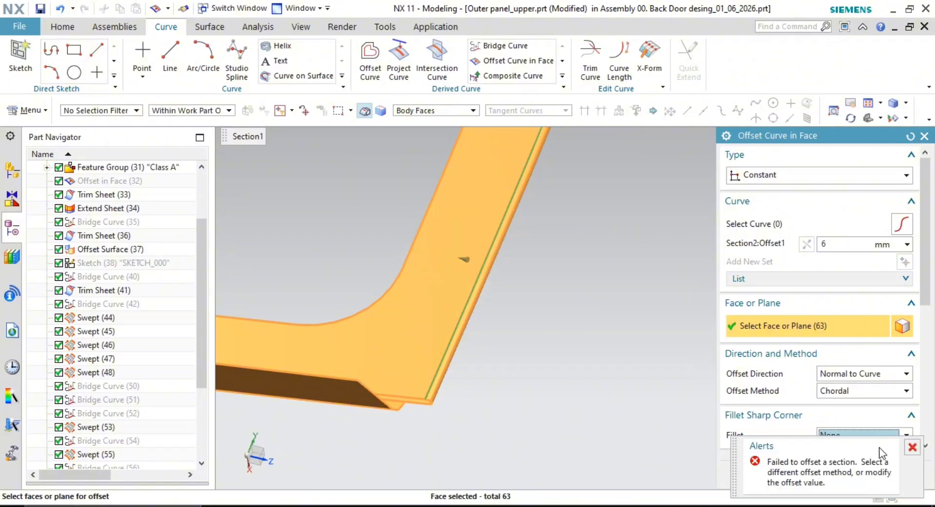
click(912, 448)
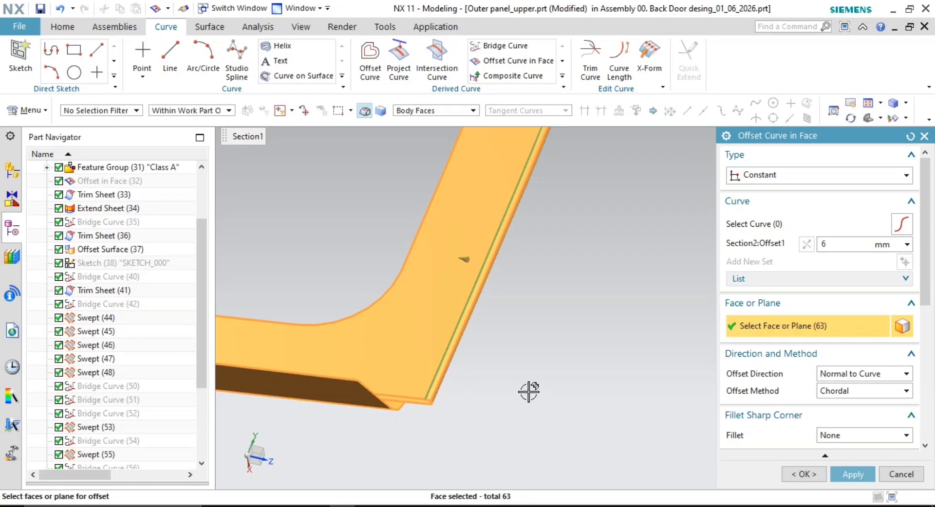
click(901, 475)
Start a new Offset Curve in Face using the single side edge beside the small opening and the face surrounding that opening
scroll(613, 323, up, 5)
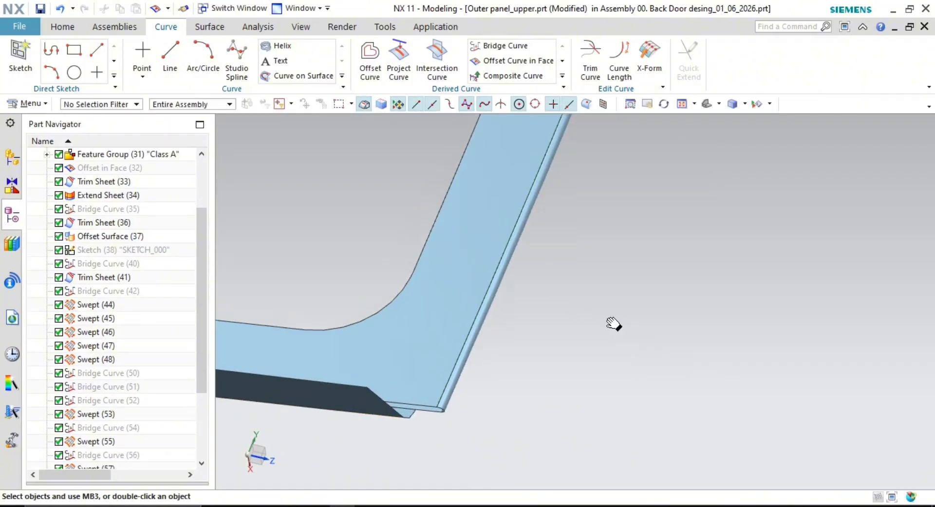
shift+middle_drag(696, 319, 660, 244)
scroll(659, 244, down, 3)
shift+middle_drag(655, 294, 601, 317)
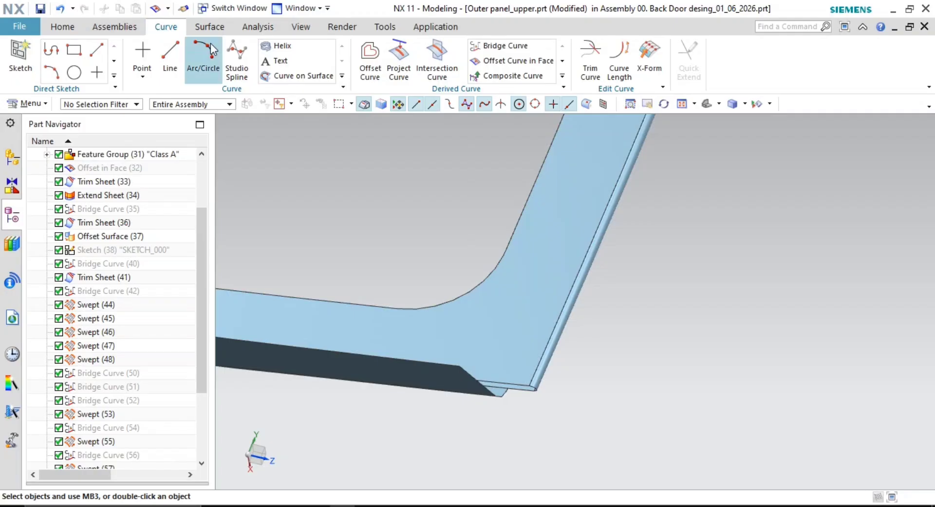
click(506, 61)
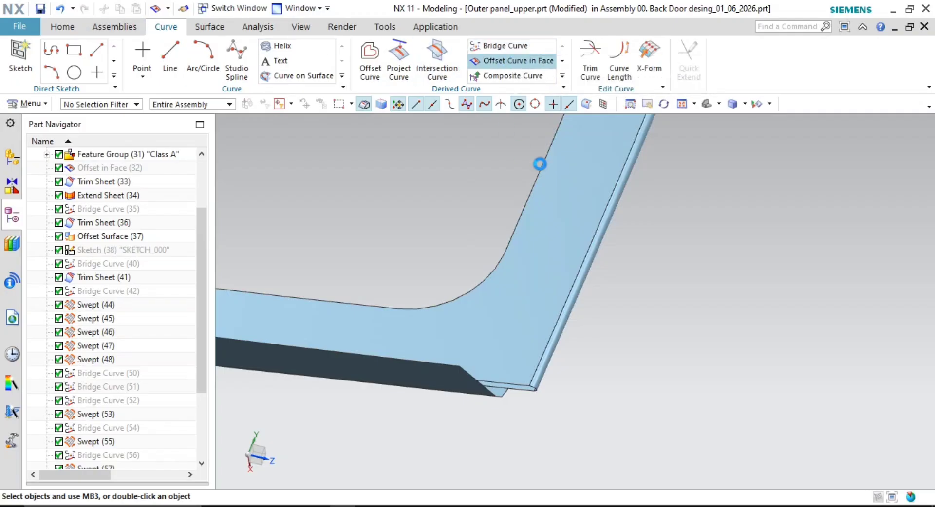
shift+middle_drag(629, 220, 578, 267)
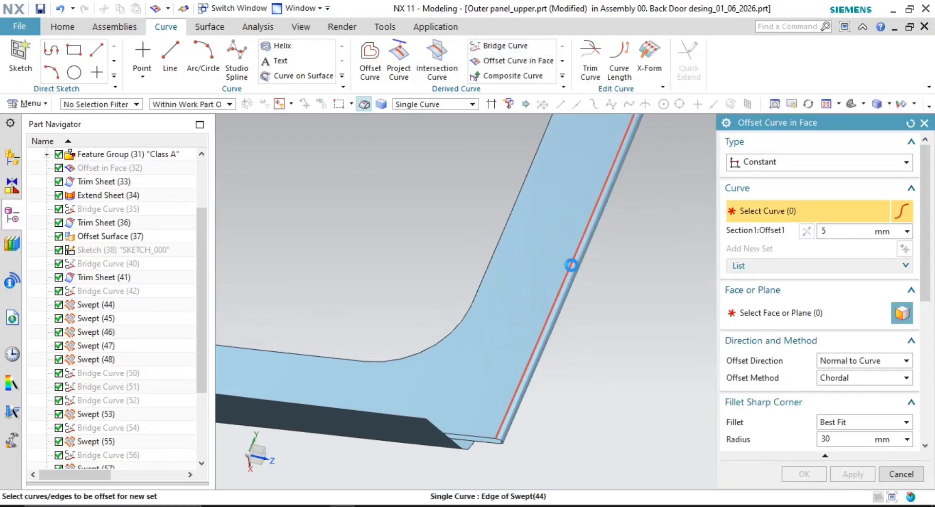
click(570, 268)
click(772, 312)
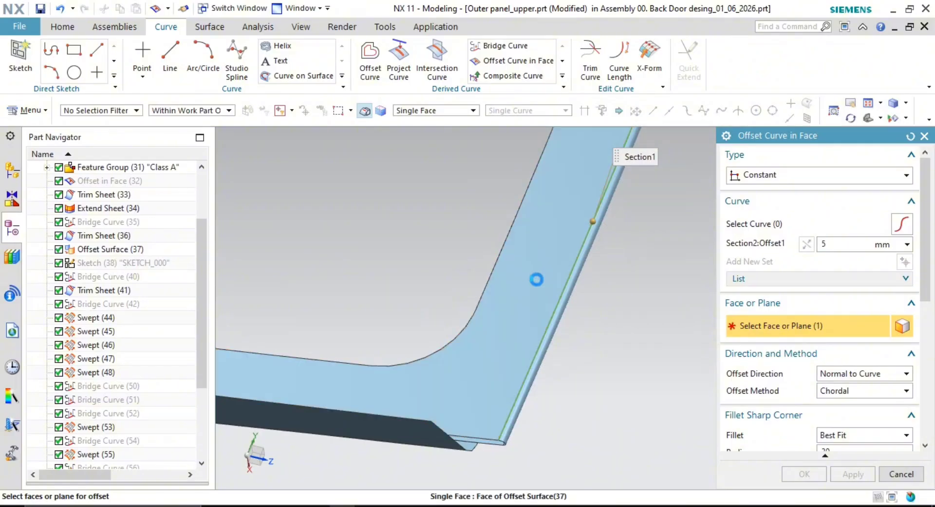
click(536, 278)
Set the offset distance to 6 mm and apply the offset curve on the small opening's face
scroll(576, 391, down, 5)
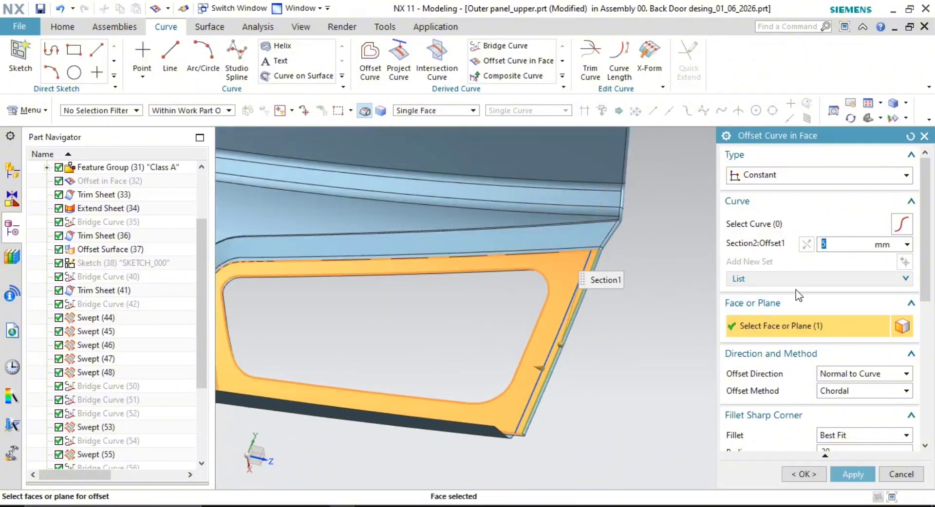
text(6)
scroll(605, 277, up, 2)
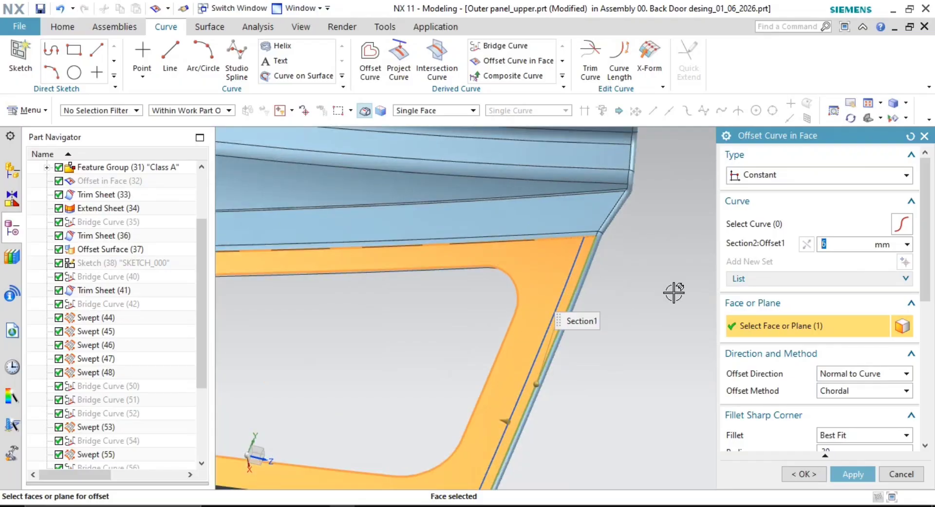
shift+middle_drag(652, 293, 618, 259)
scroll(631, 273, down, 1)
scroll(534, 254, up, 2)
shift+middle_drag(533, 254, 535, 312)
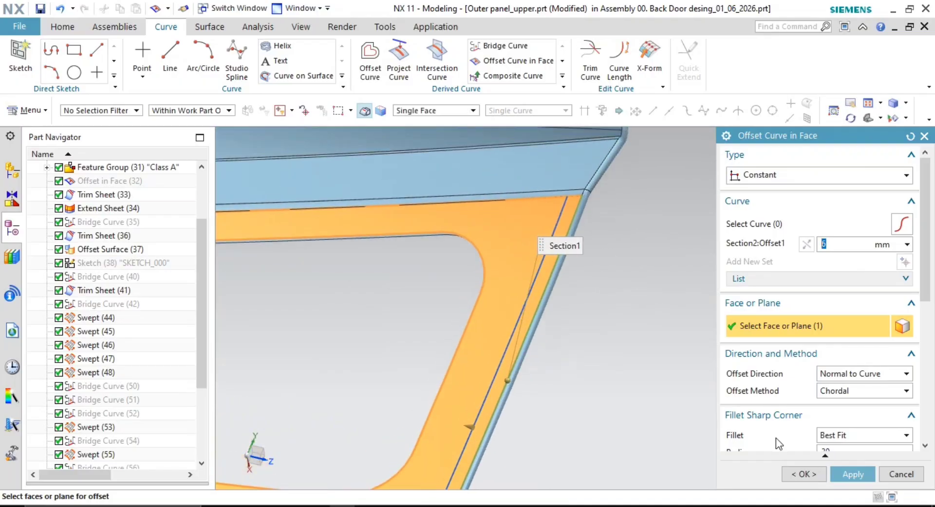
click(853, 475)
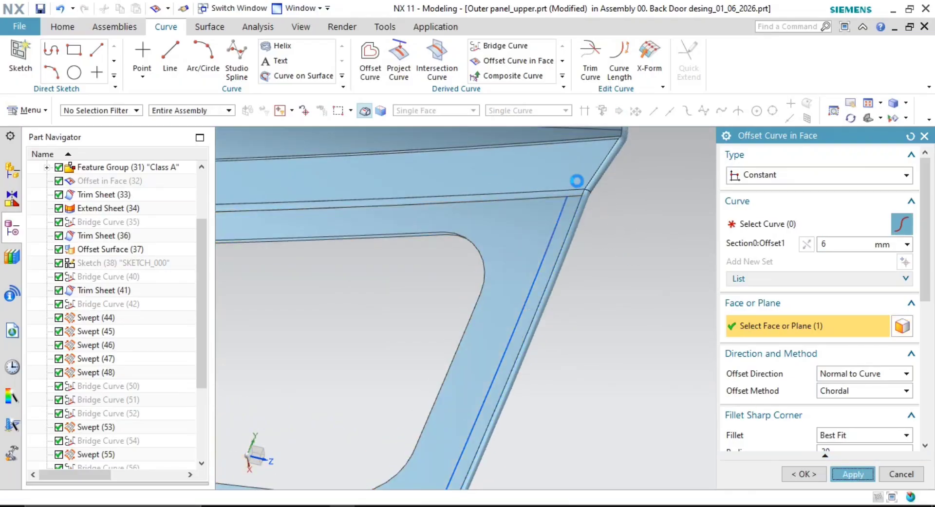
Apply a 6 mm offset curve from the next two side edges above, using the wide flat face and narrow strip above the small opening
scroll(594, 198, up, 2)
shift+middle_drag(594, 199, 580, 285)
click(575, 284)
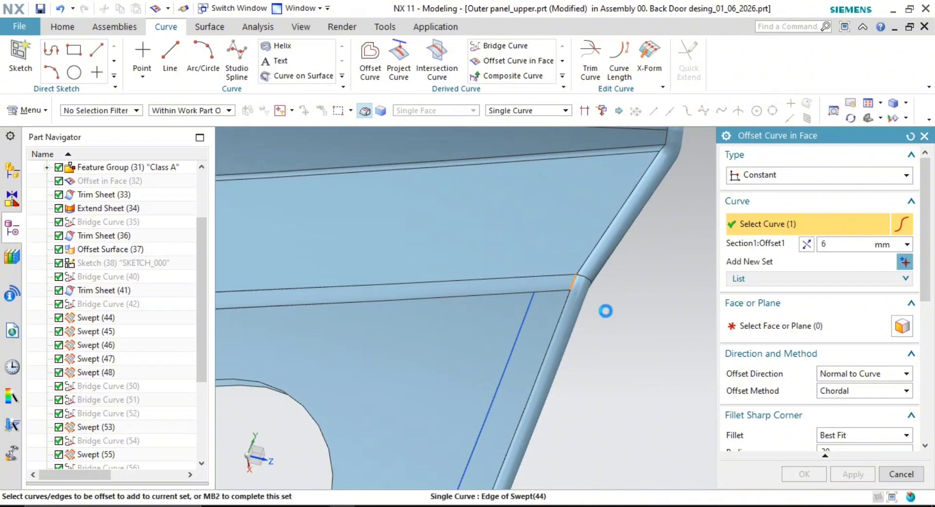
shift+middle_drag(622, 313, 616, 336)
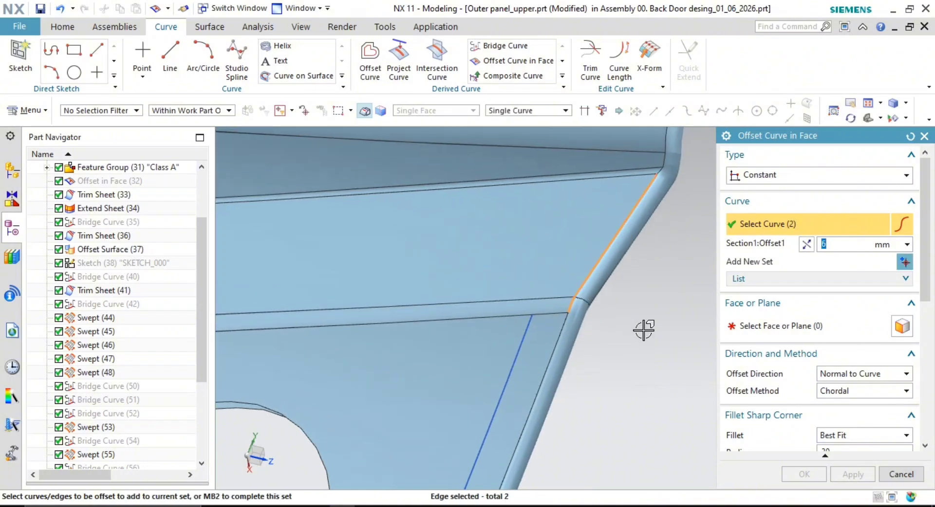
click(769, 325)
click(558, 255)
click(539, 305)
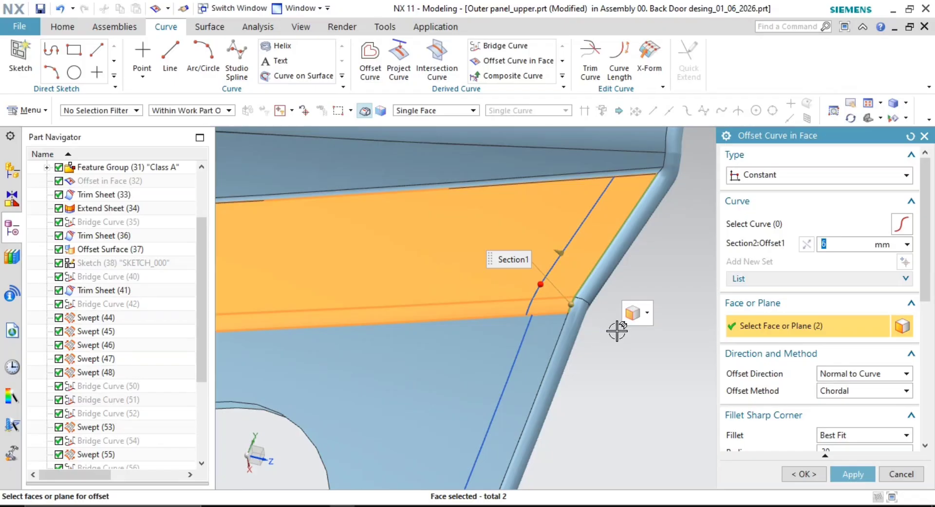
middle_drag(534, 321, 556, 348)
click(860, 470)
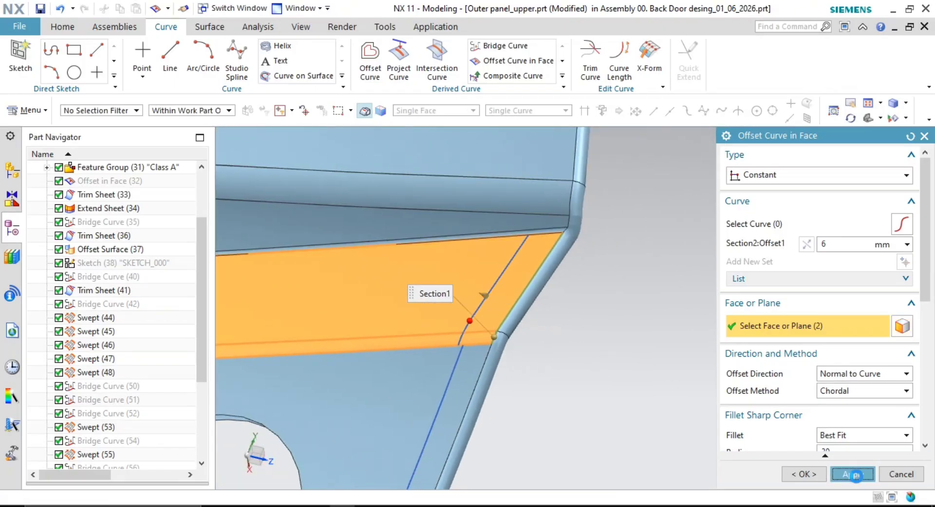
Select the next five connected side edges above the offset curves, from the narrow lower strip up to the upper rounded band
scroll(559, 232, up, 2)
middle_drag(559, 235, 568, 266)
click(578, 243)
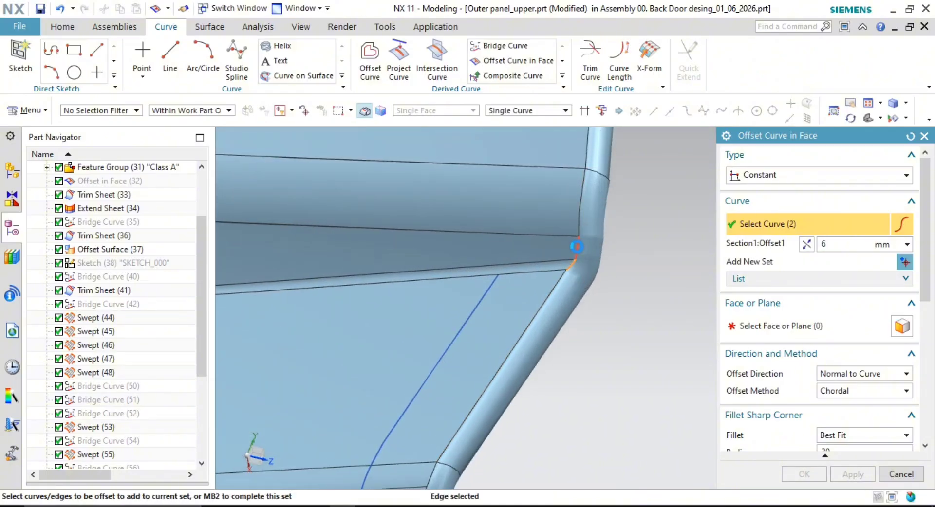
click(578, 228)
click(580, 186)
middle_drag(579, 186, 591, 294)
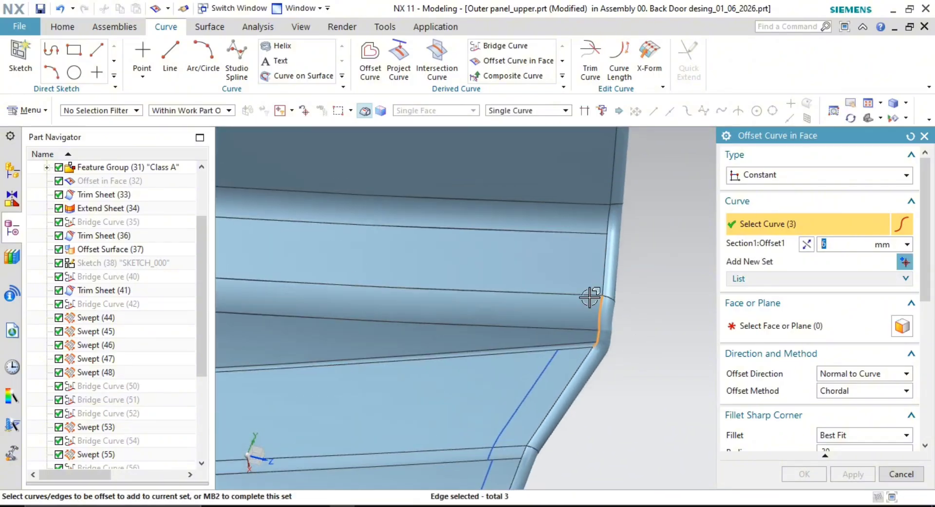
click(611, 207)
click(608, 216)
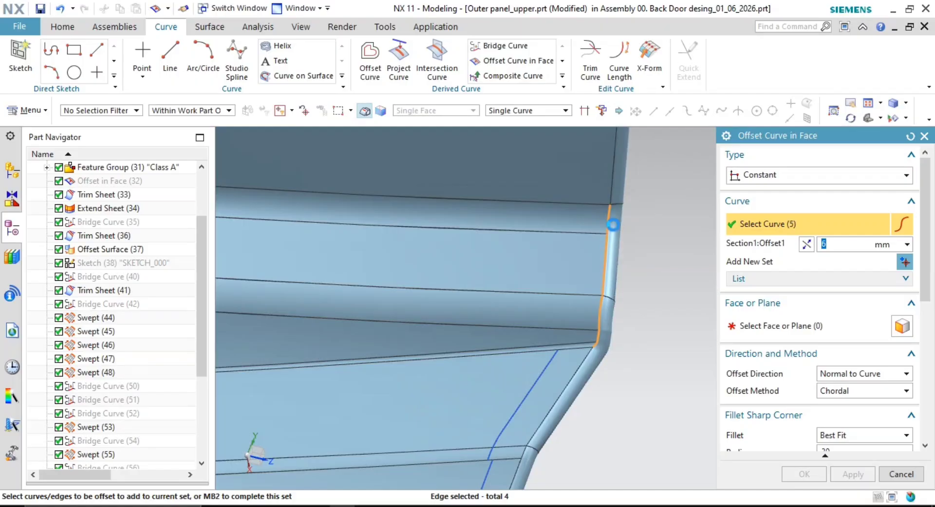
Try the 6 mm offset with the five faces adjoining those edges as the target faces
click(828, 326)
scroll(571, 345, up, 4)
click(570, 345)
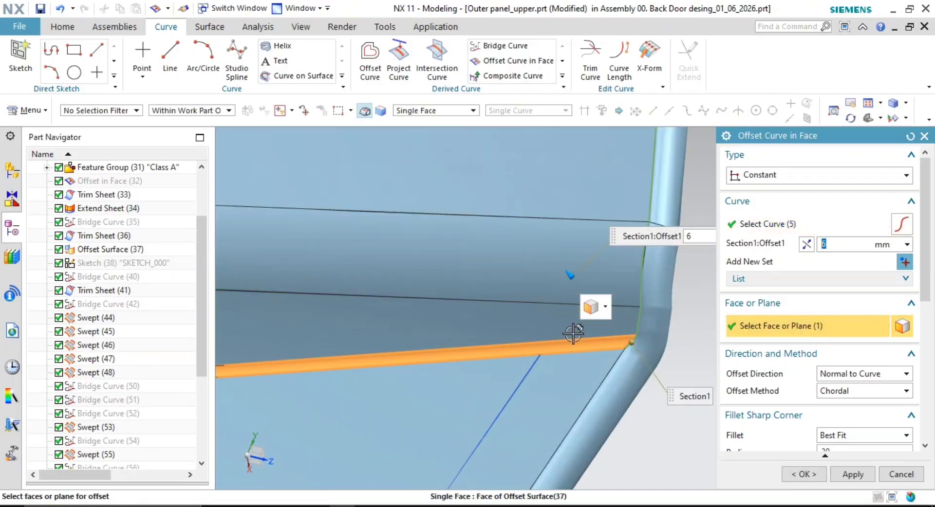
click(547, 299)
click(534, 271)
click(565, 200)
scroll(672, 269, down, 3)
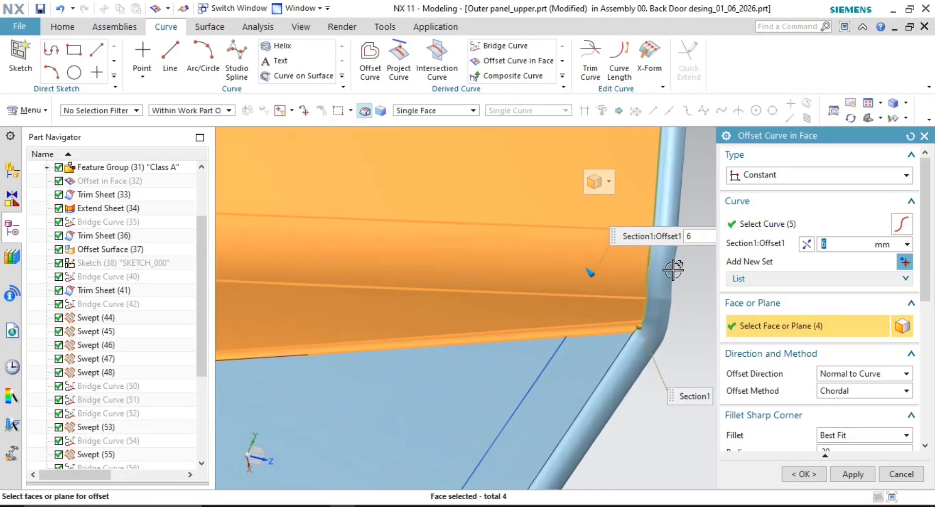
shift+middle_drag(670, 265, 630, 328)
click(594, 239)
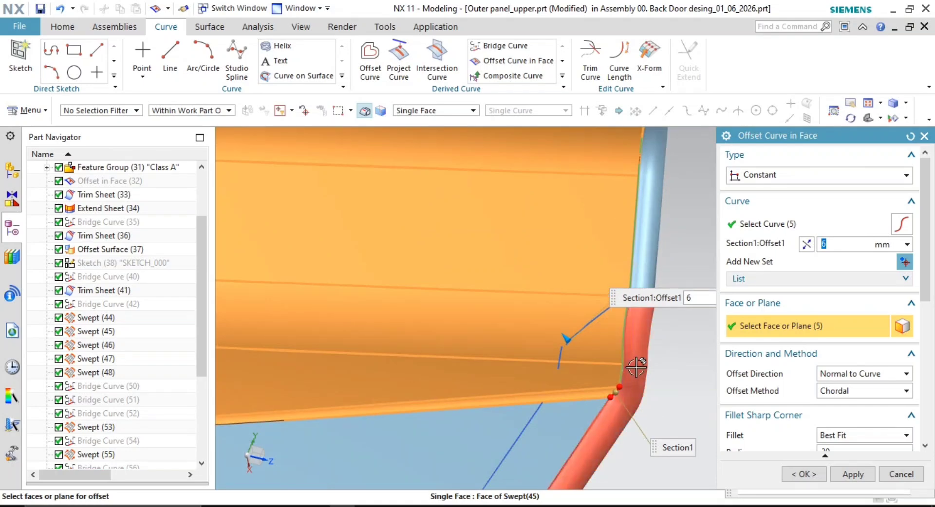
Remove the two uppermost edges from the offset's curve selection
middle_drag(618, 372, 650, 377)
click(767, 224)
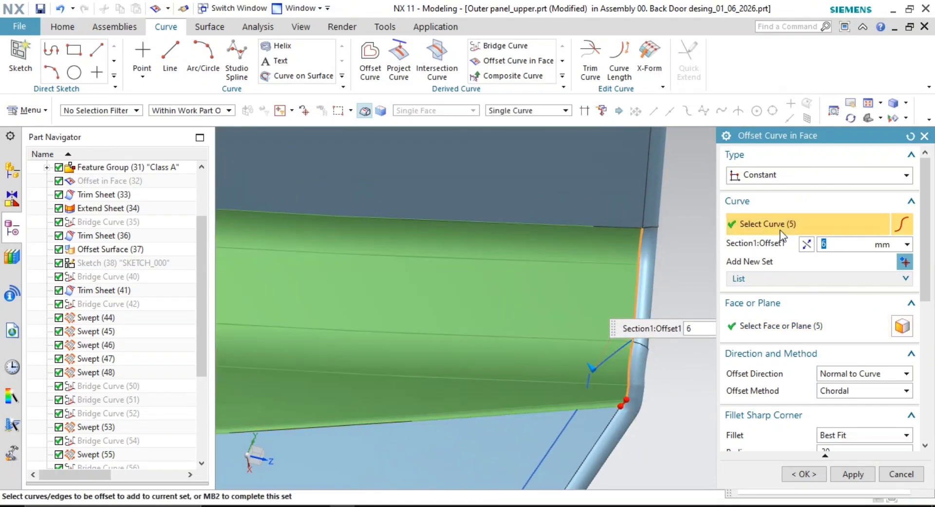
shift+click(639, 259)
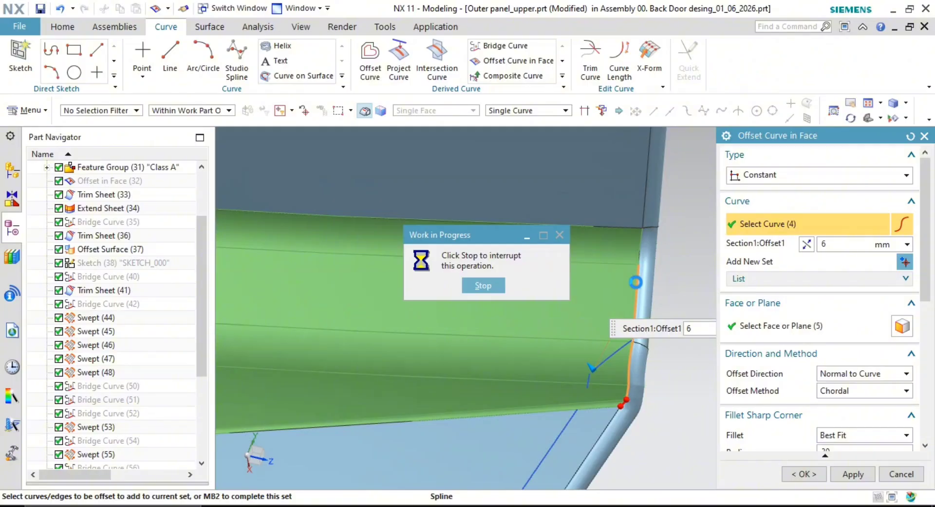
shift+click(636, 298)
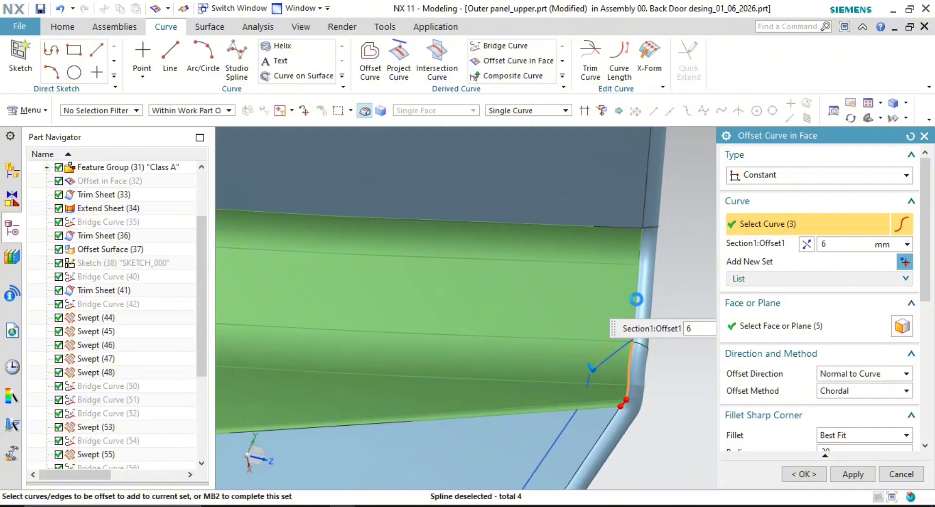
Remove the flat face and the rounded band below it from the offset's target faces
click(772, 326)
click(588, 254)
shift+click(588, 254)
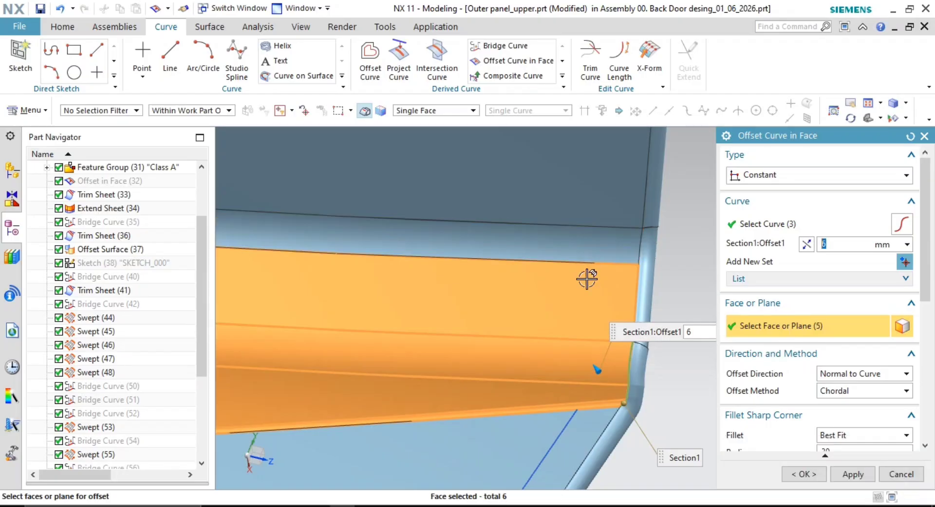
shift+click(586, 293)
scroll(650, 405, up, 1)
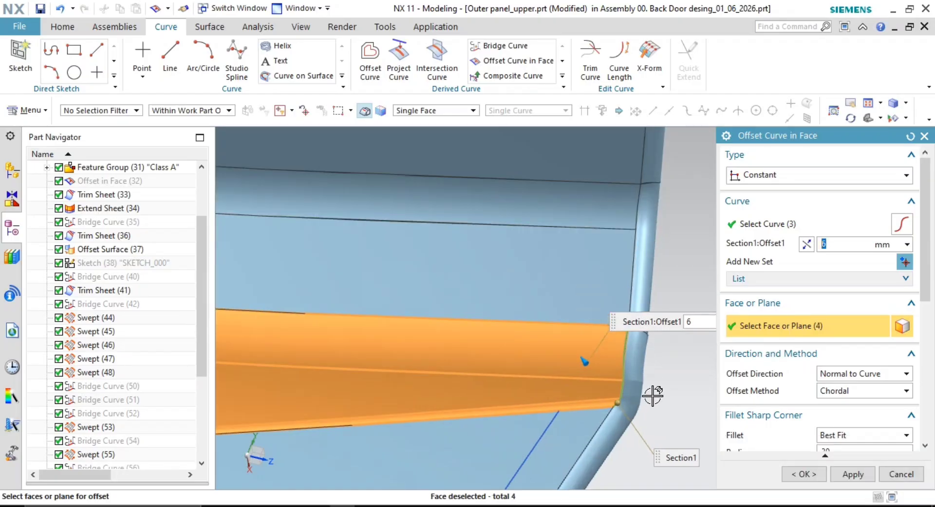
shift+middle_drag(647, 385, 635, 336)
scroll(631, 332, up, 2)
shift+click(557, 303)
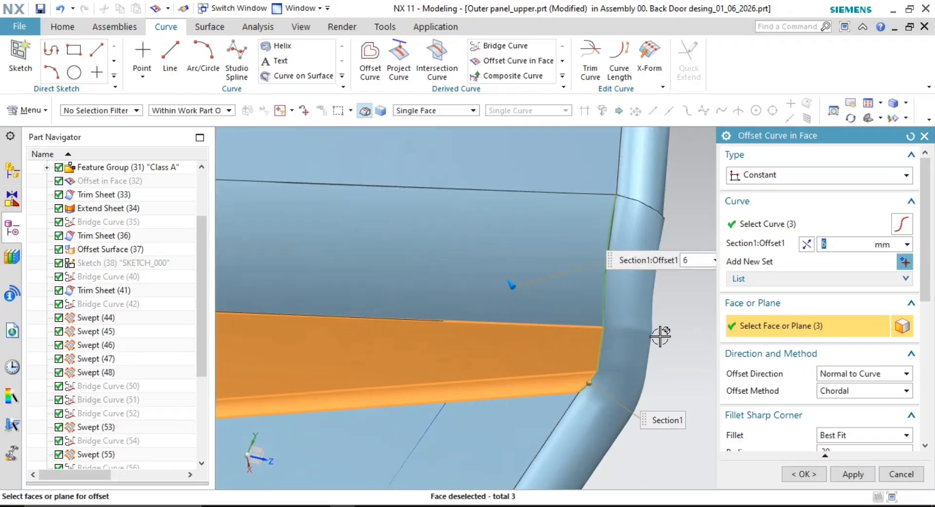
Remove the rounded band's side edge from the curve selection and return to choosing target faces
click(802, 216)
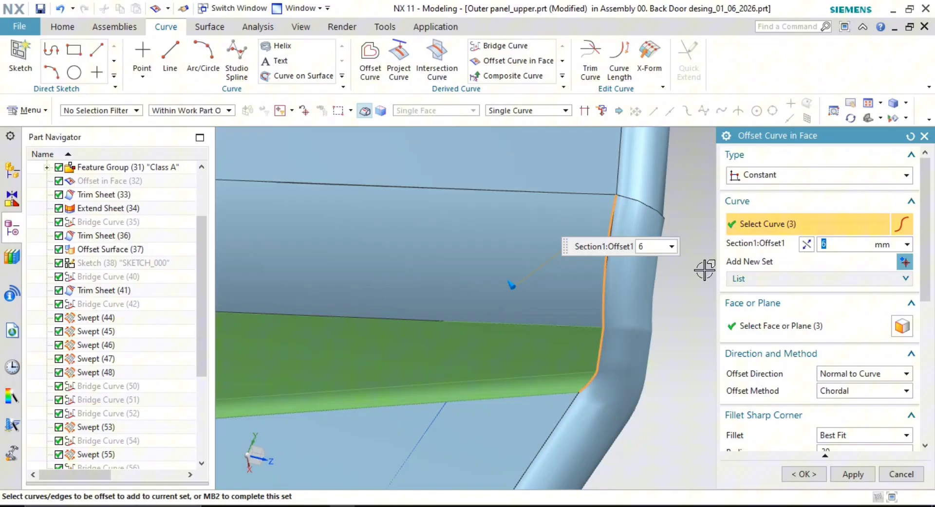
shift+click(604, 292)
click(820, 330)
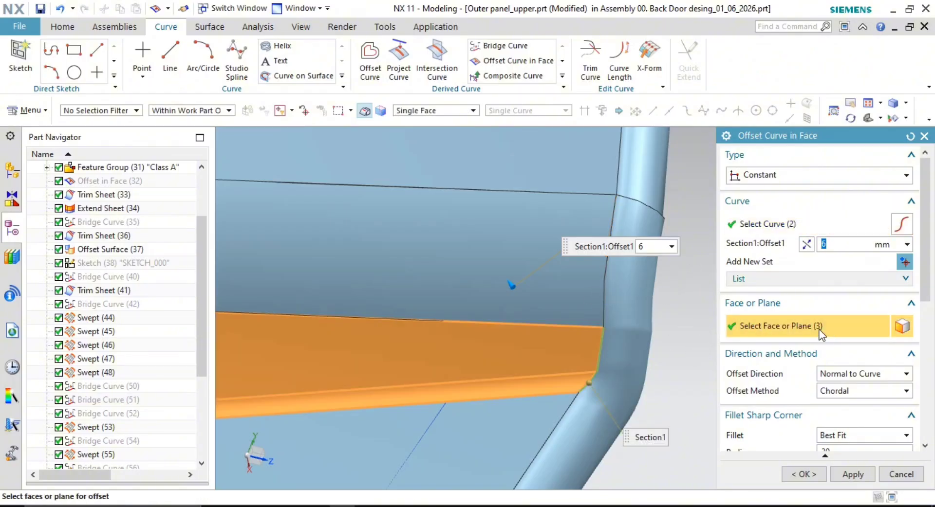
Add the rounded band to the target faces, deselect the narrow lower strip, and keep the sloped face between them
scroll(577, 384, down, 2)
shift+middle_drag(584, 385, 587, 339)
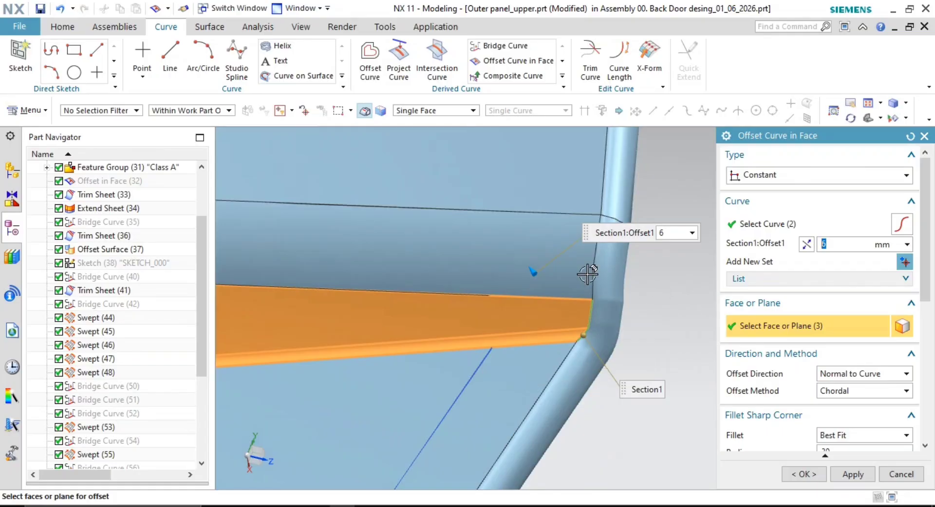
click(458, 293)
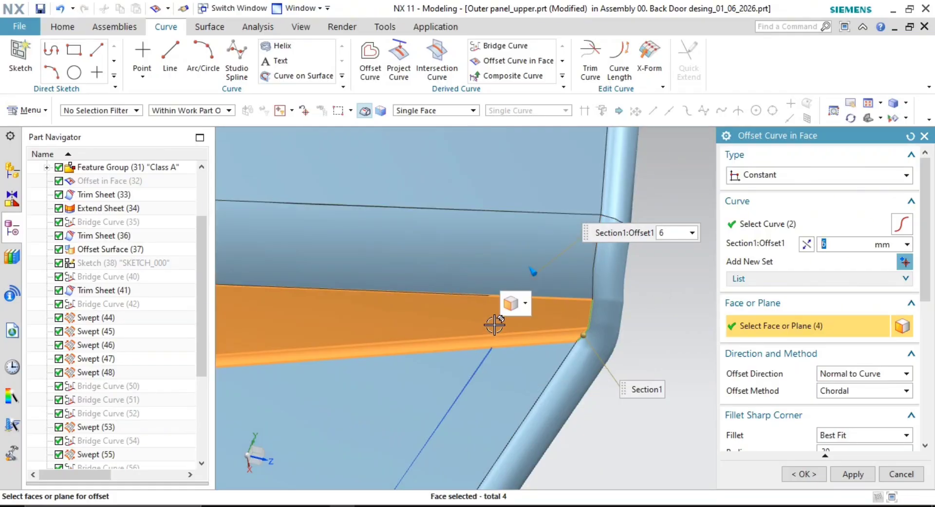
click(461, 283)
shift+click(465, 320)
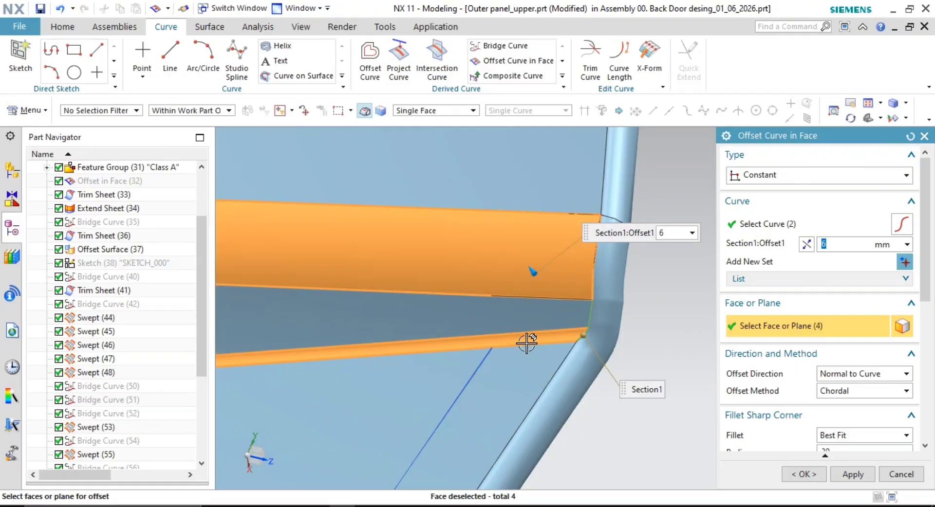
shift+click(526, 340)
shift+middle_drag(659, 314, 625, 356)
shift+click(499, 373)
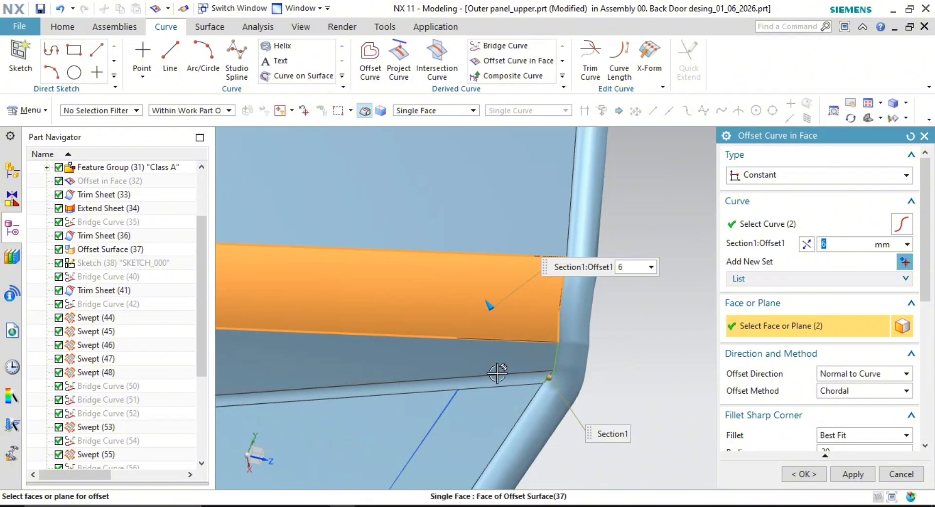
click(430, 356)
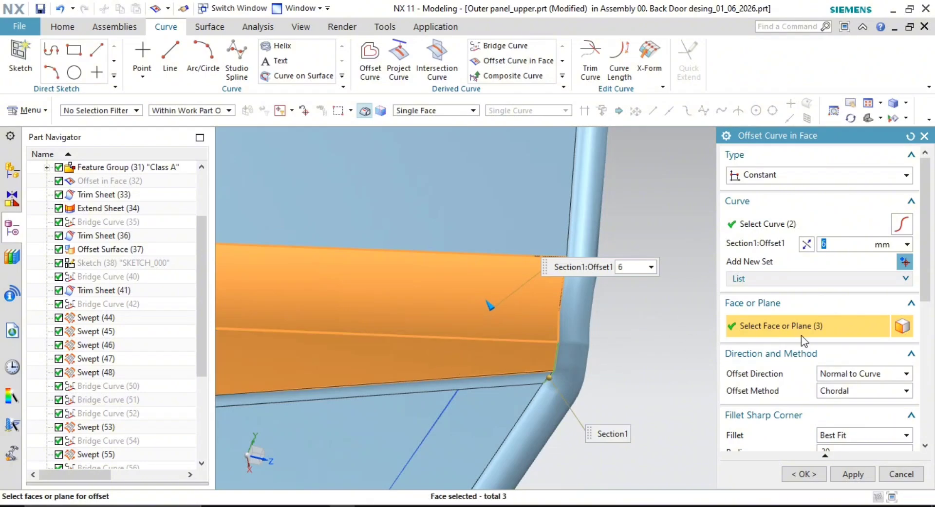
Replace the selected edges with only the rounded band's side edge
click(767, 224)
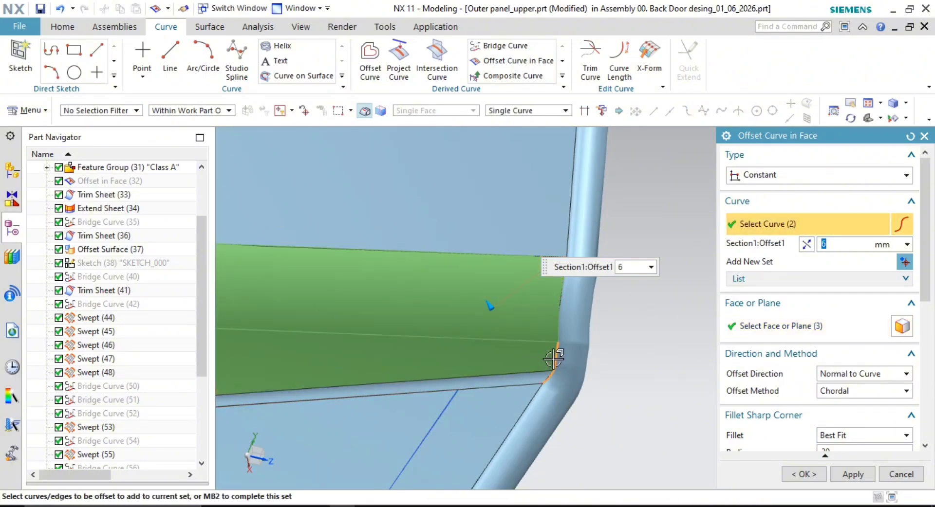
shift+click(552, 379)
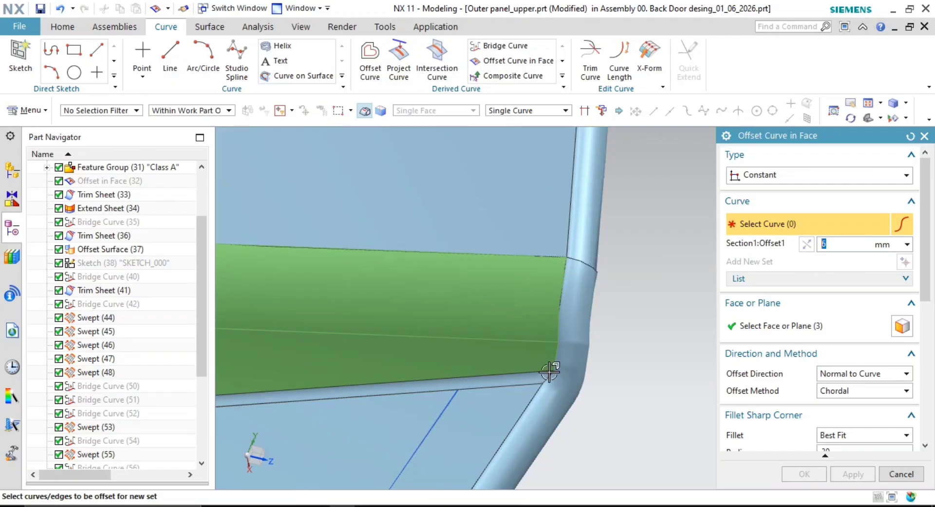
click(556, 327)
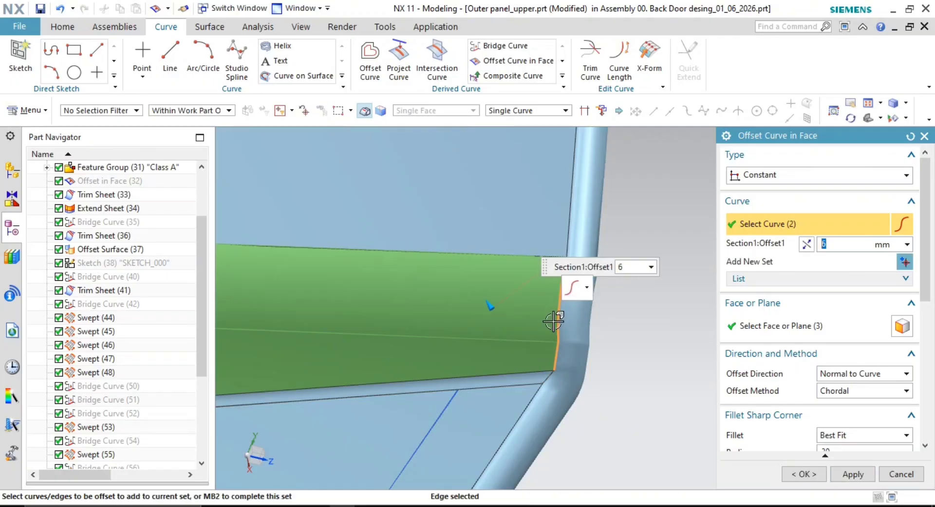
scroll(708, 412, down, 1)
shift+middle_drag(596, 364, 555, 338)
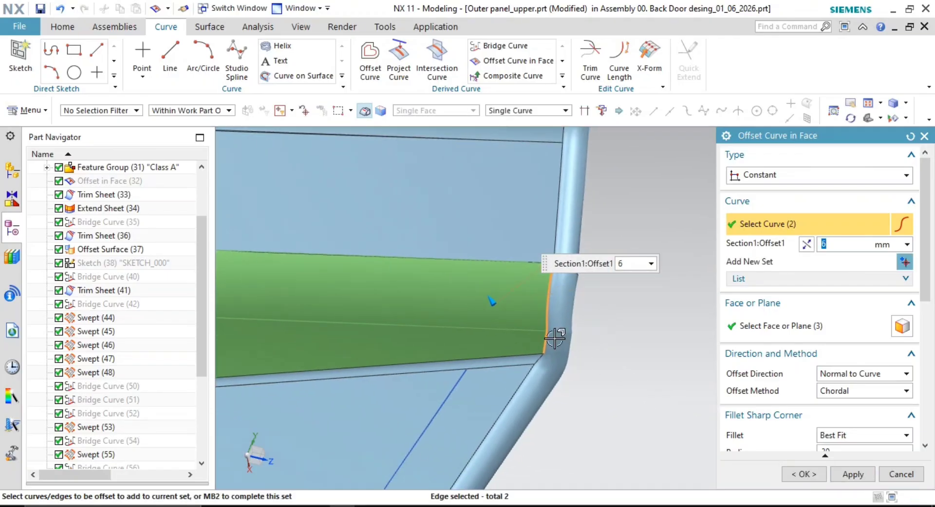
shift+click(544, 341)
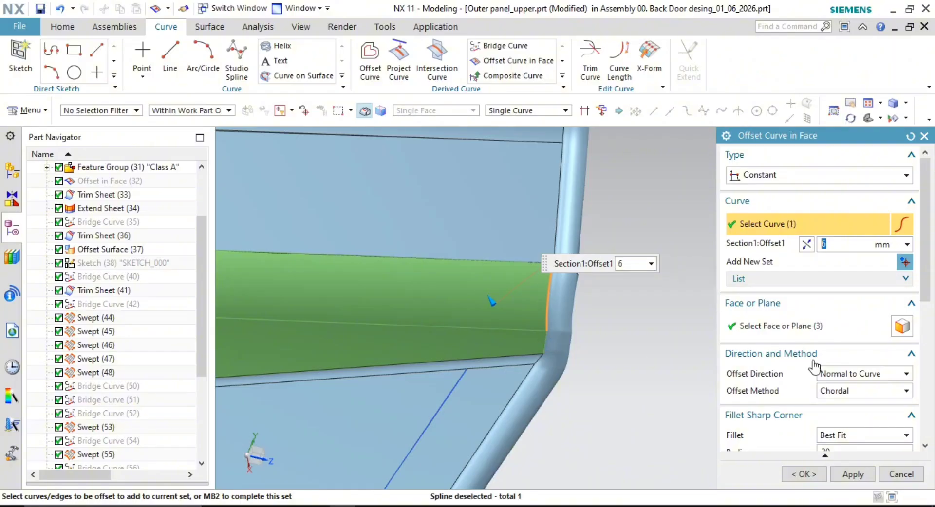
Remove the sloped face below the rounded band from the target faces, and close the Offset Curve in Face
middle_click(622, 360)
shift+click(483, 336)
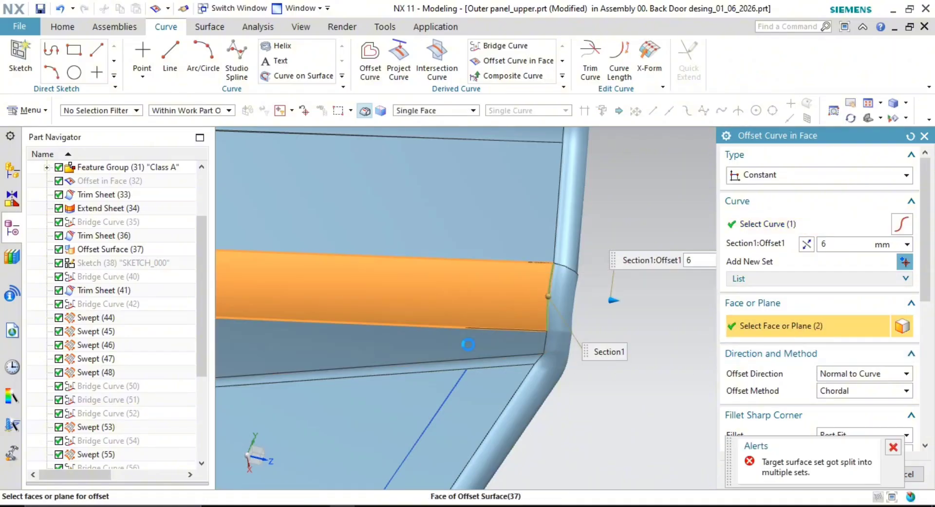
click(774, 225)
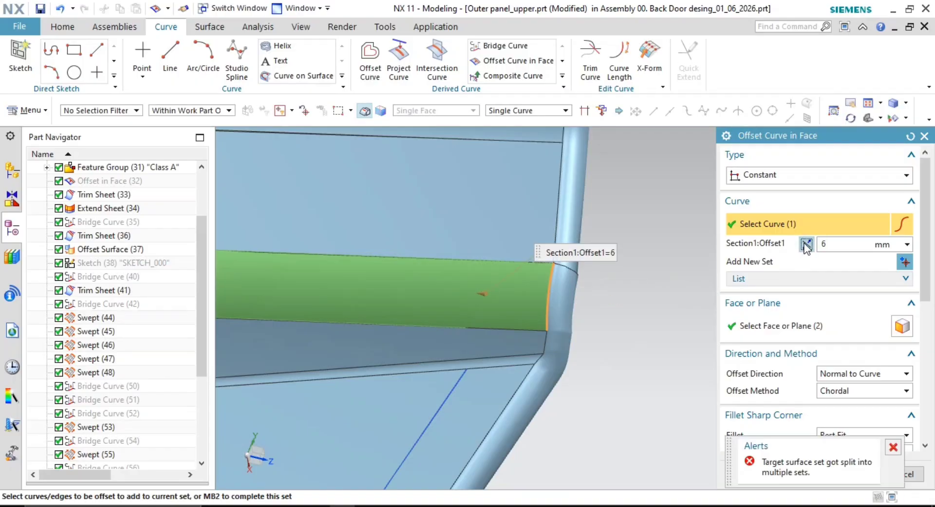
middle_click(652, 418)
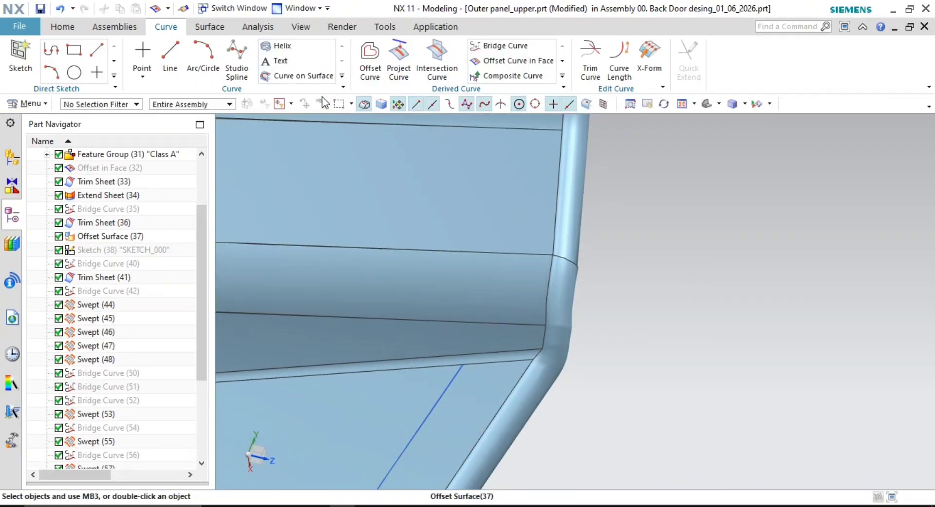
click(517, 60)
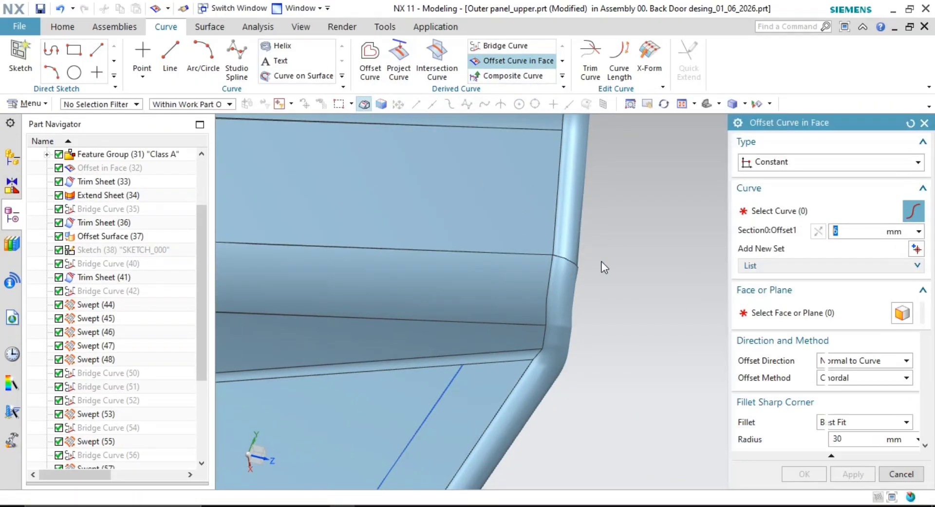
click(549, 279)
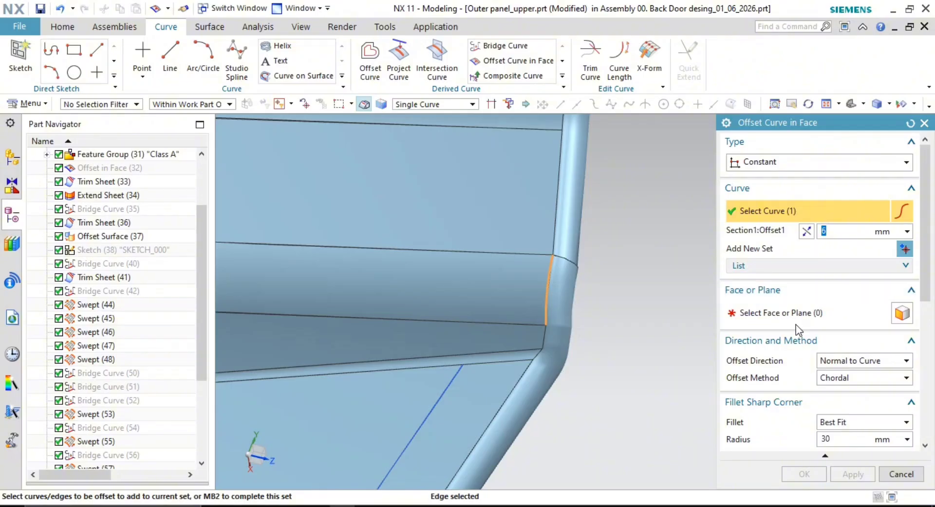
click(789, 313)
click(480, 296)
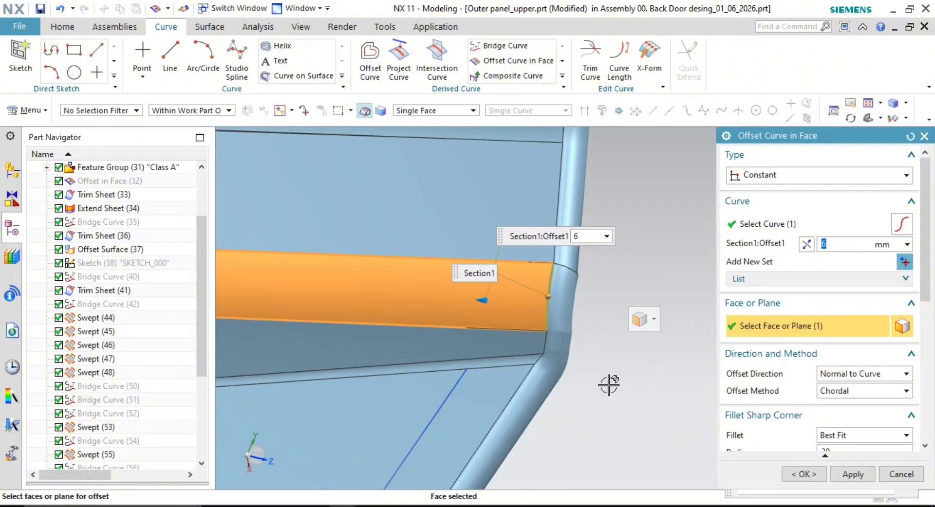
shift+middle_drag(600, 388, 560, 358)
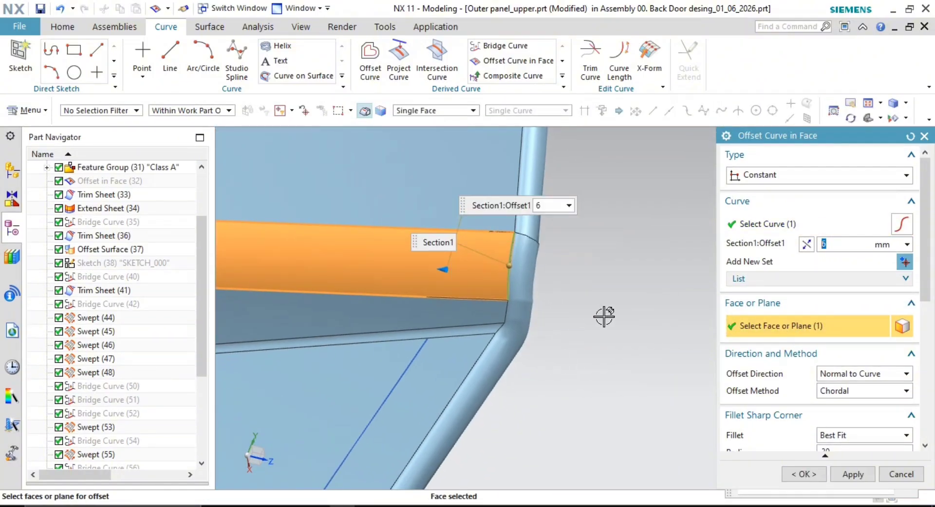
key(Escape)
Offset the side edge of the flat strip above the rounded band 6 mm within that strip using Offset Curve in Face
scroll(590, 298, down, 1)
shift+middle_drag(589, 299, 594, 358)
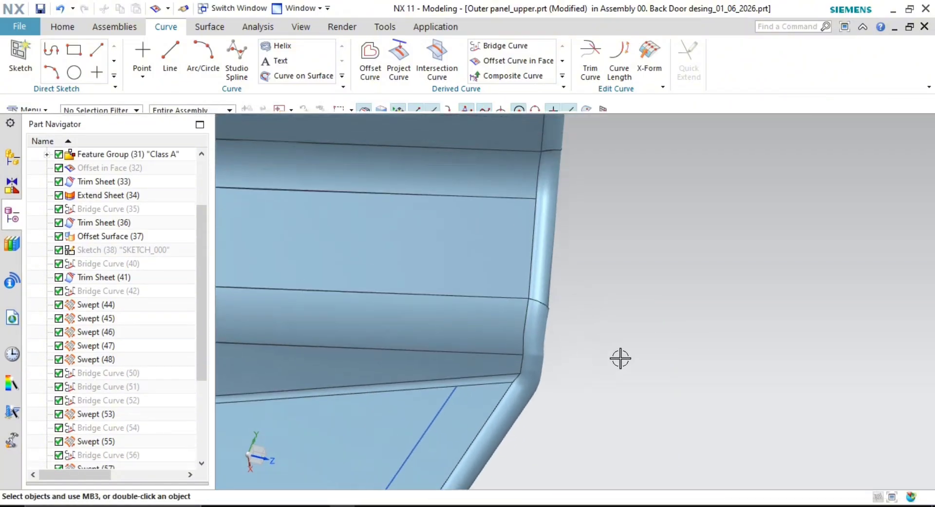
click(496, 61)
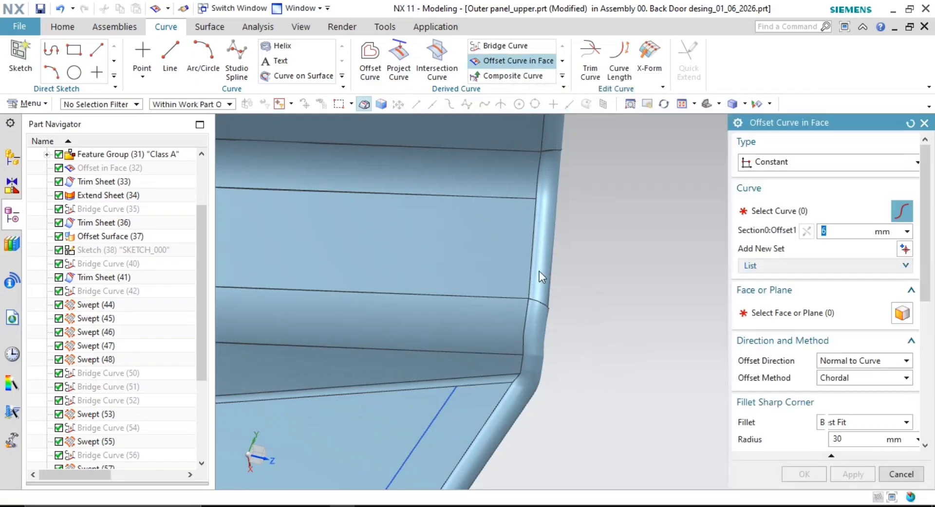
click(532, 271)
middle_click(583, 290)
click(736, 312)
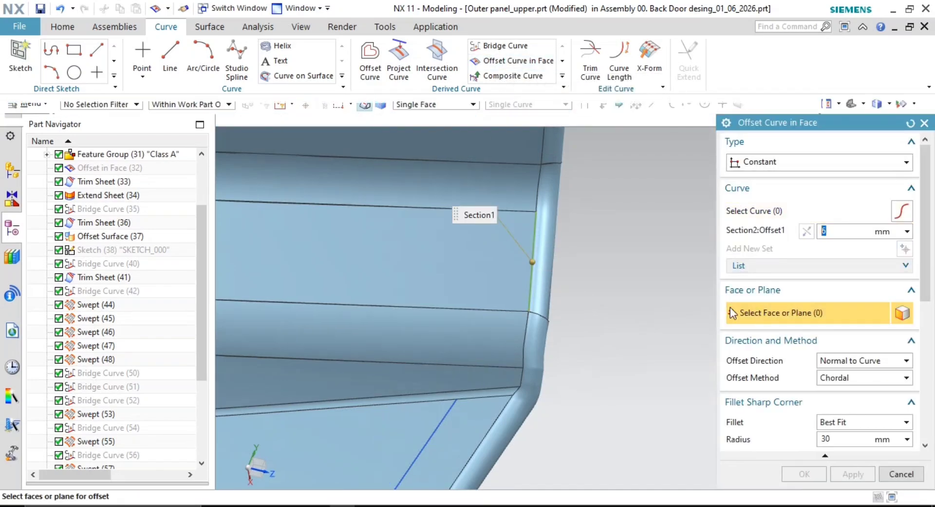
click(489, 269)
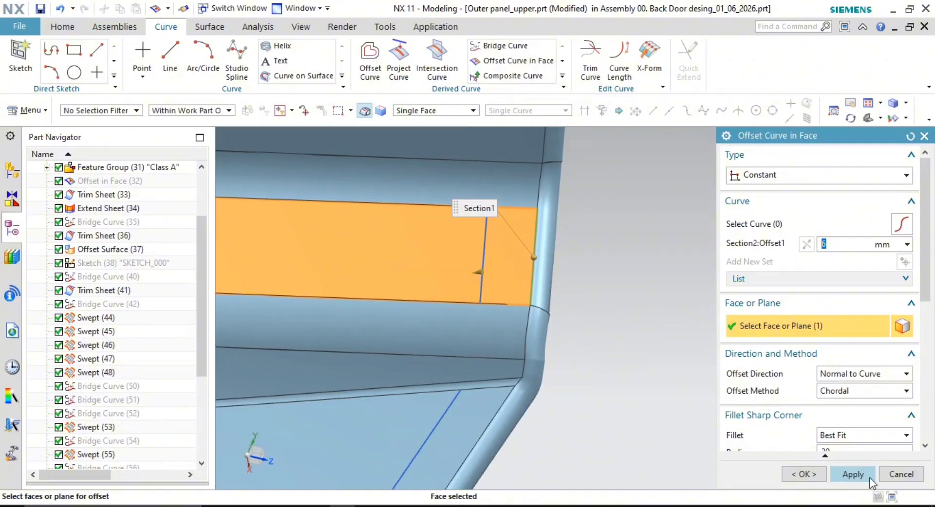
scroll(793, 405, down, 3)
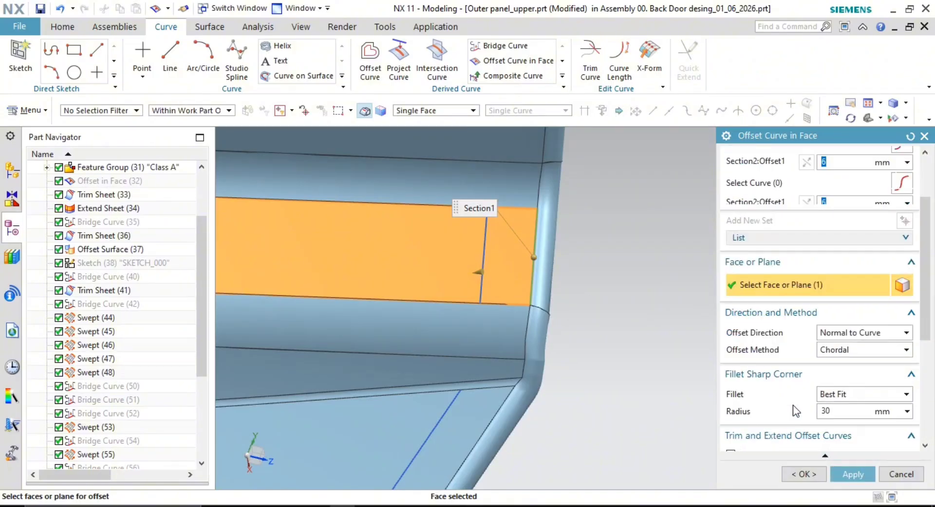
scroll(793, 414, down, 2)
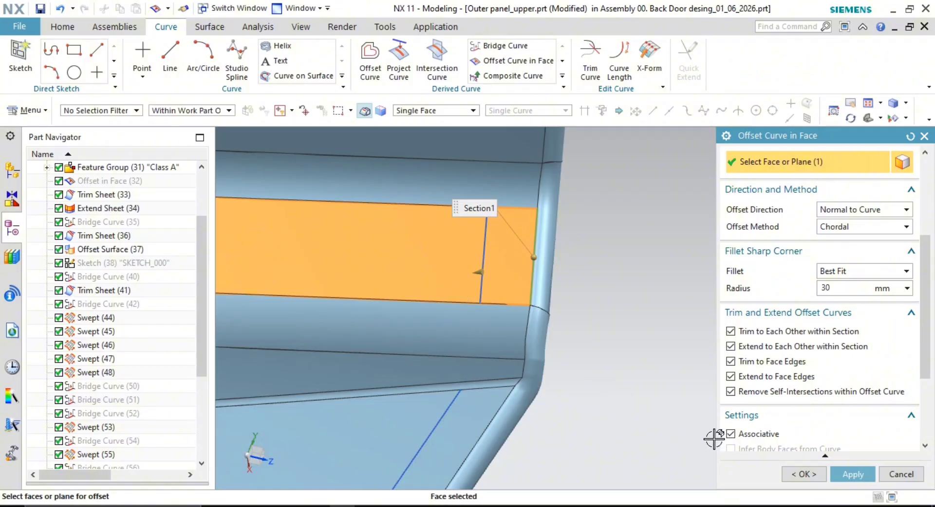
click(848, 475)
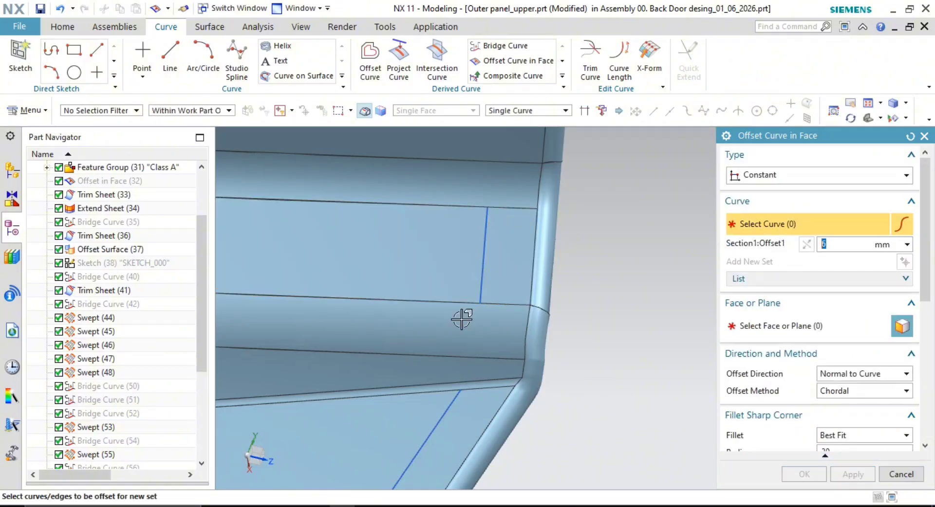
Offset the side edge of the large dark face above the flat strips 6 mm inward within that face
middle_drag(463, 317, 602, 304)
mouse_move(569, 328)
middle_down()
mouse_move(552, 315)
mouse_move(582, 322)
mouse_move(558, 309)
mouse_move(570, 319)
middle_up()
scroll(570, 319, up, 2)
scroll(570, 319, up, 3)
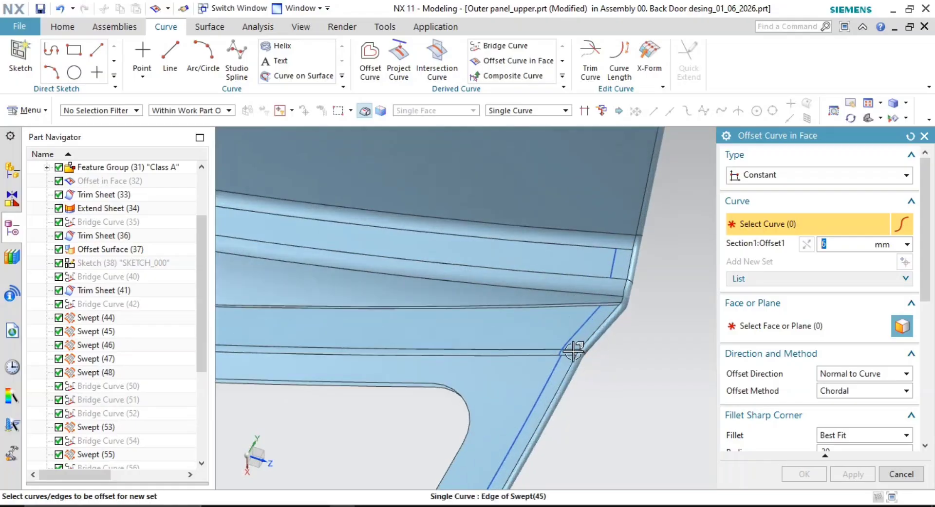
scroll(644, 265, down, 2)
scroll(572, 327, up, 4)
shift+middle_drag(645, 265, 580, 407)
shift+middle_drag(620, 347, 613, 403)
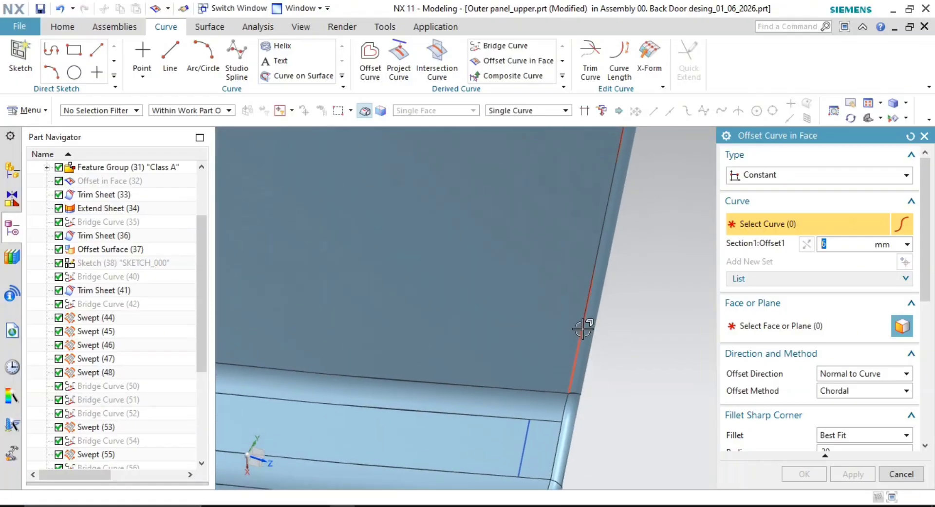
scroll(630, 315, down, 1)
shift+middle_drag(612, 294, 644, 342)
middle_click(662, 346)
click(551, 352)
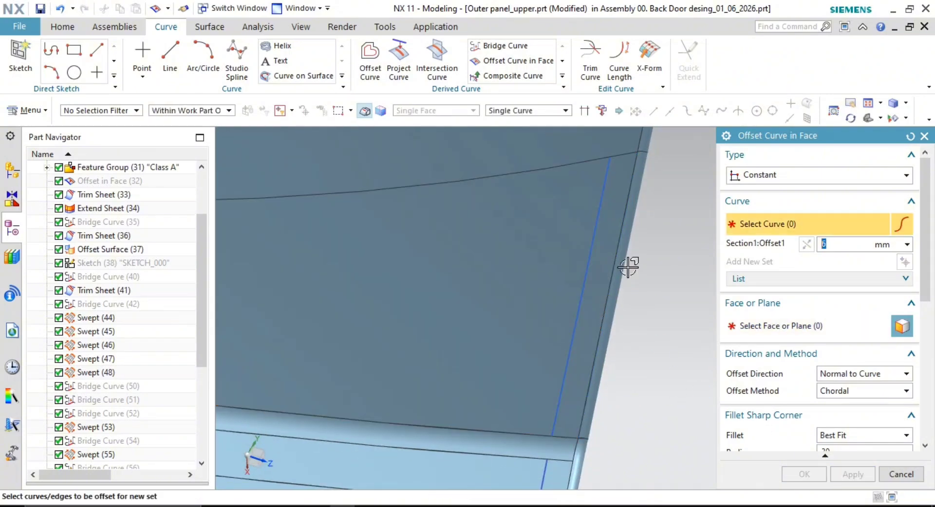
Offset the side edge of the curved strip above the large face 6 mm across both that strip and the adjoining face above it
shift+middle_drag(589, 267, 587, 421)
scroll(639, 302, down, 2)
scroll(621, 340, up, 3)
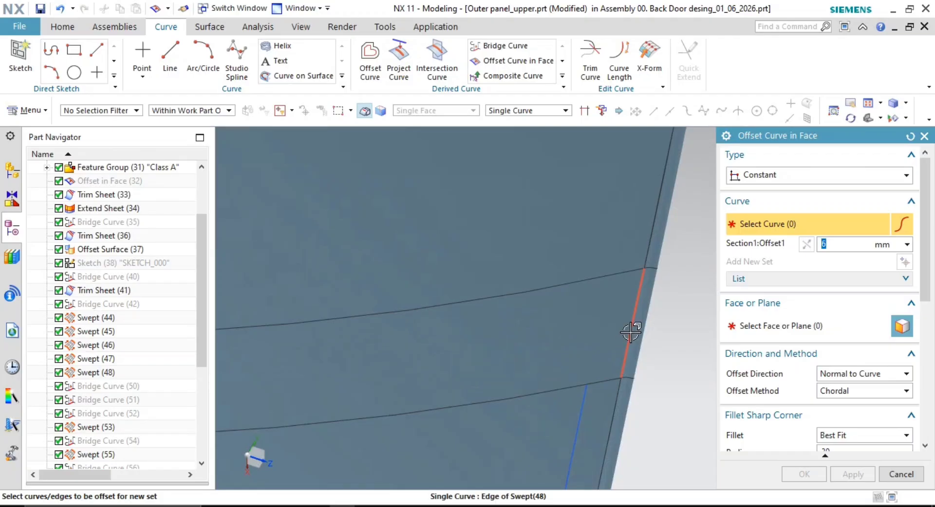
click(631, 333)
click(787, 328)
click(609, 347)
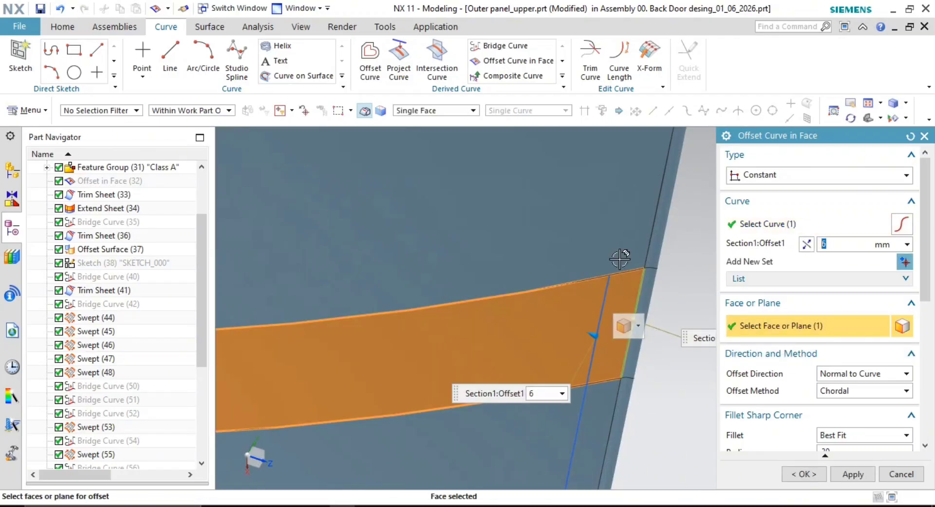
click(640, 225)
scroll(605, 370, down, 5)
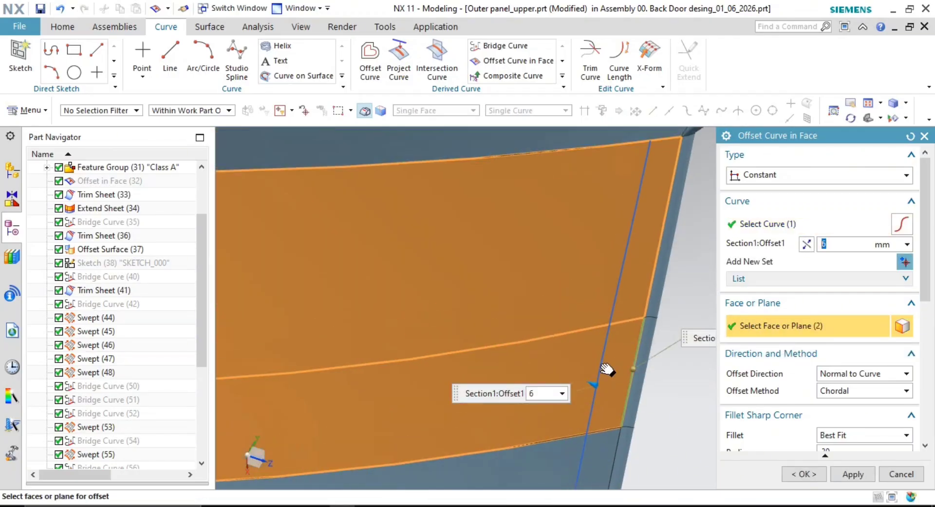
middle_drag(641, 311, 620, 303)
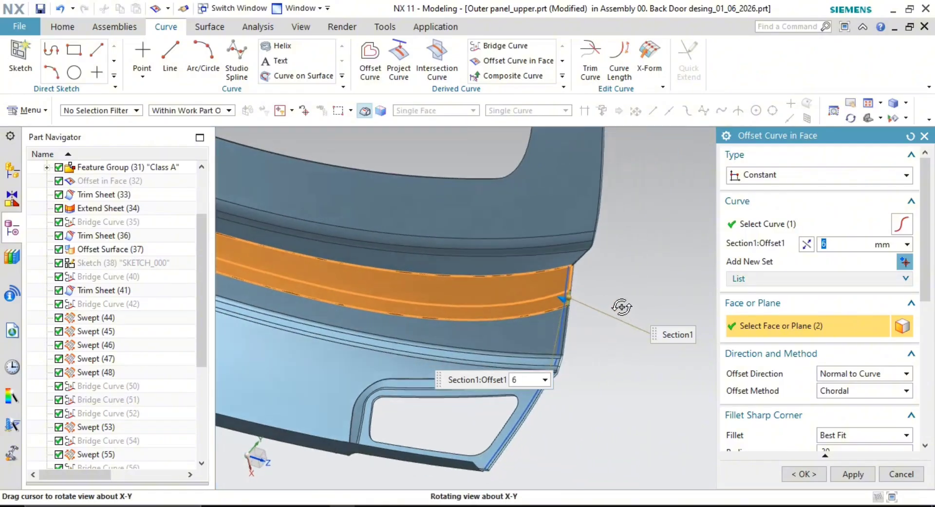
scroll(631, 294, up, 4)
scroll(510, 262, down, 6)
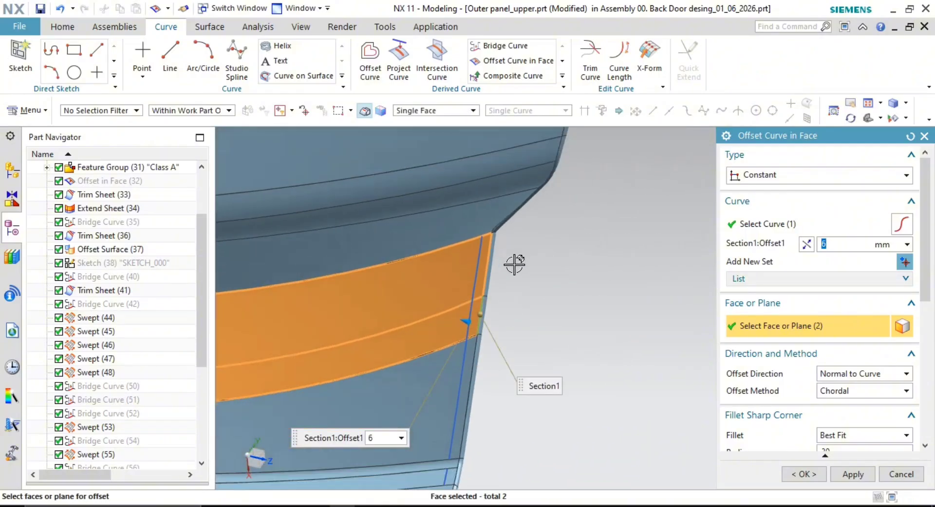
middle_drag(541, 266, 583, 258)
scroll(586, 256, up, 4)
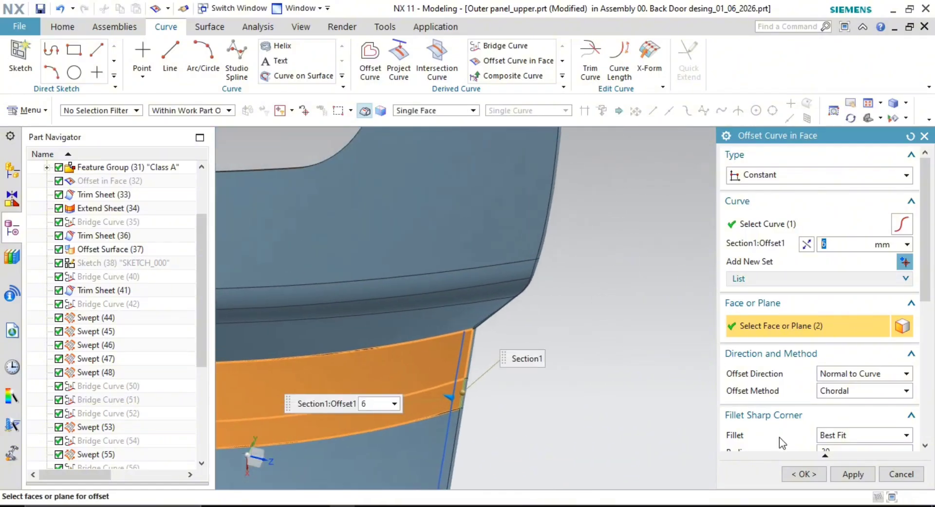
click(853, 474)
Try to offset the window frame face's lower and upper side edges 6 mm as two separate sets
mouse_move(552, 287)
middle_down()
mouse_move(570, 301)
mouse_move(549, 283)
middle_up()
click(557, 277)
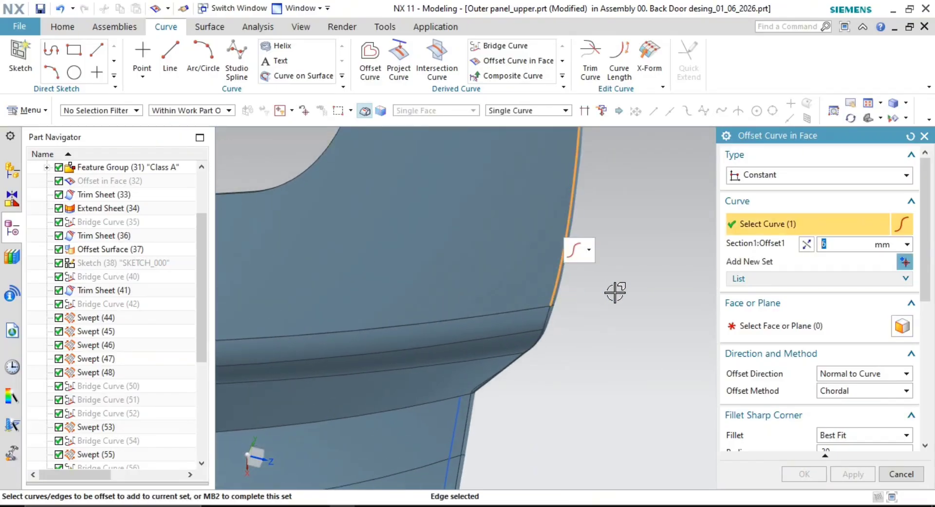
middle_drag(615, 292, 622, 332)
middle_click(620, 332)
click(786, 334)
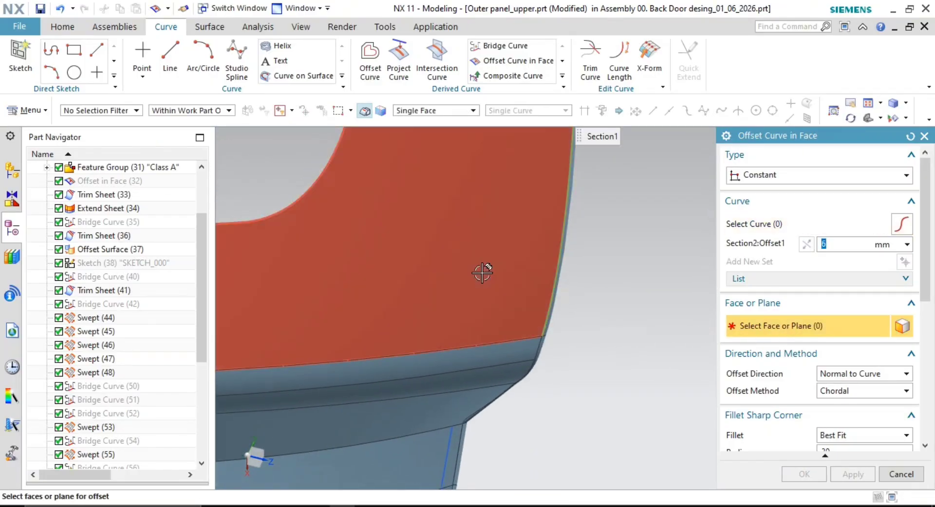
click(482, 272)
scroll(583, 300, down, 2)
middle_drag(584, 307, 611, 292)
click(786, 229)
middle_drag(620, 334, 542, 372)
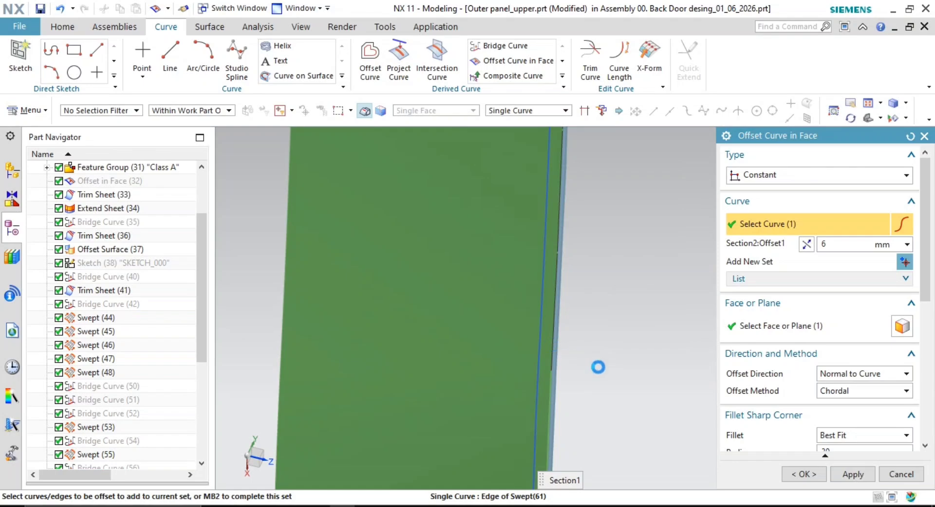
middle_drag(599, 366, 625, 268)
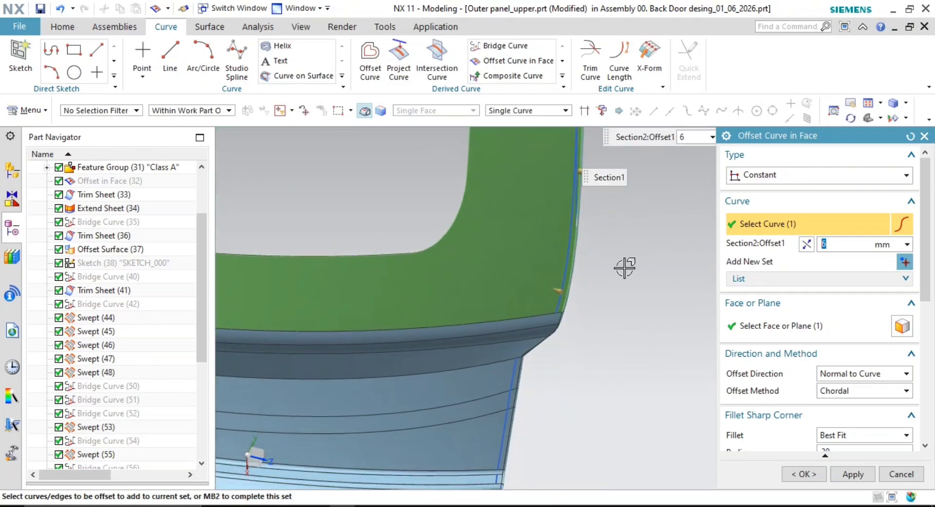
click(853, 475)
Check the frame's offset curves up to its upper corner, close Offset Curve in Face, and delete the doubled offset feature
middle_drag(609, 340, 567, 333)
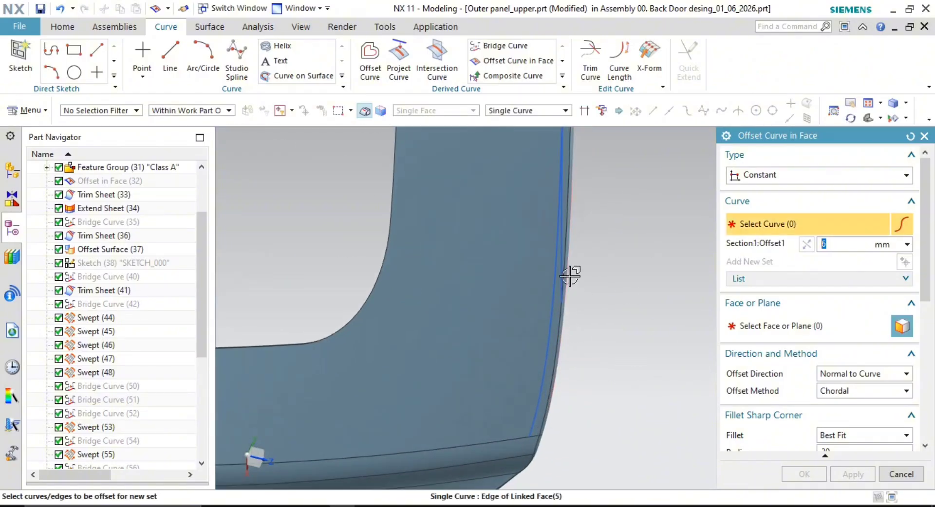
scroll(570, 277, up, 3)
scroll(556, 233, down, 3)
middle_drag(556, 233, 589, 267)
scroll(581, 368, up, 1)
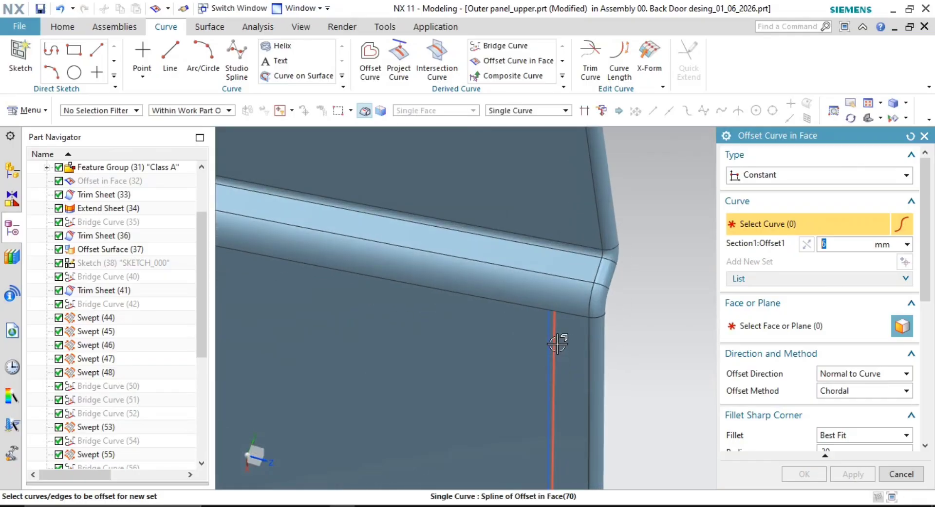
key(Escape)
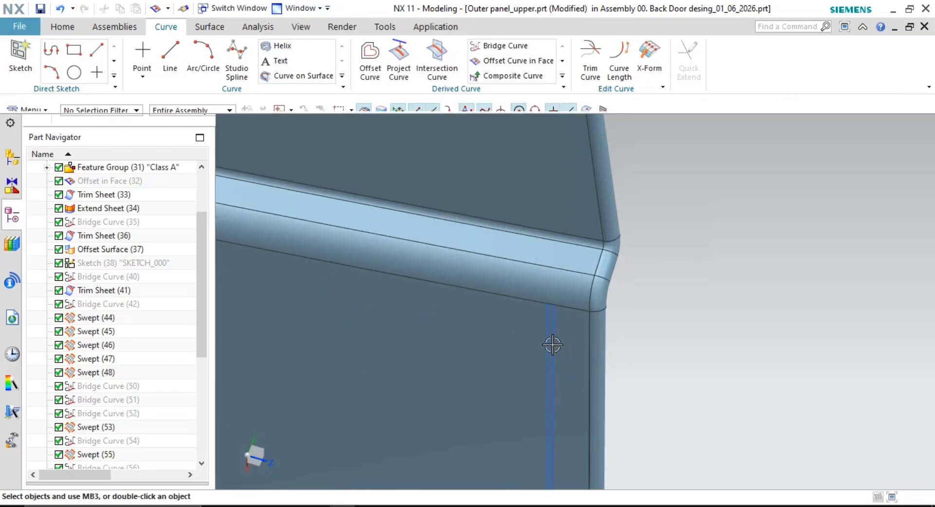
click(552, 336)
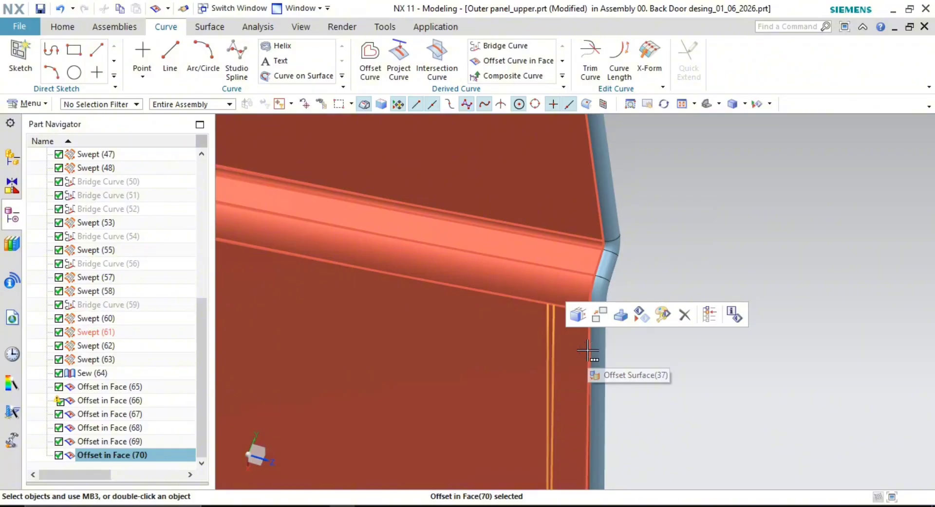
key(Delete)
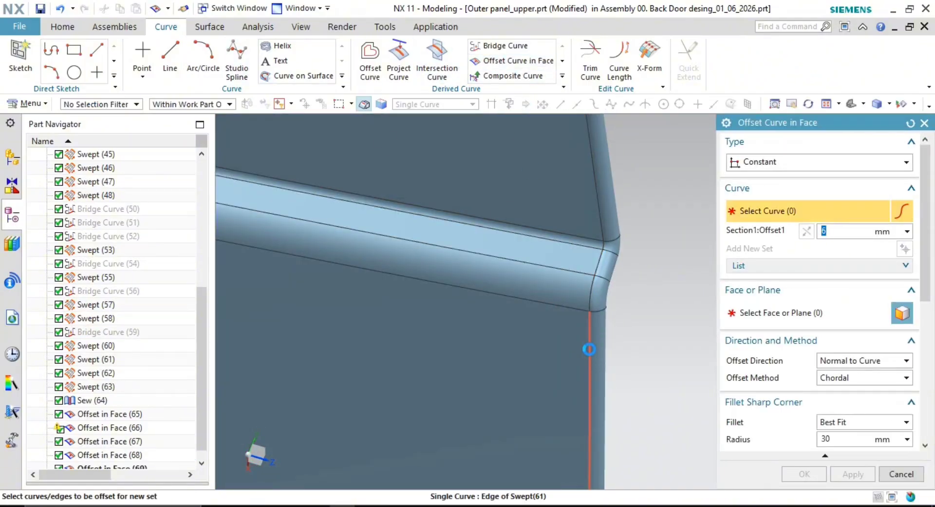
Start a new 6 mm offset with the window frame's upper side edge and the frame face as the target
click(590, 349)
shift+middle_drag(644, 359, 647, 336)
scroll(650, 366, down, 3)
shift+middle_drag(656, 445, 655, 344)
scroll(652, 204, down, 2)
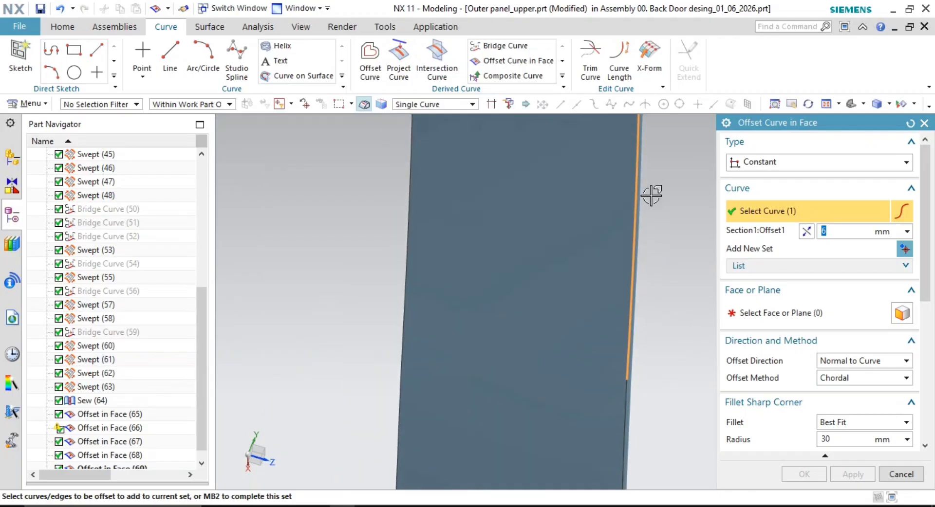
scroll(665, 315, down, 1)
middle_click(668, 316)
click(796, 312)
click(581, 306)
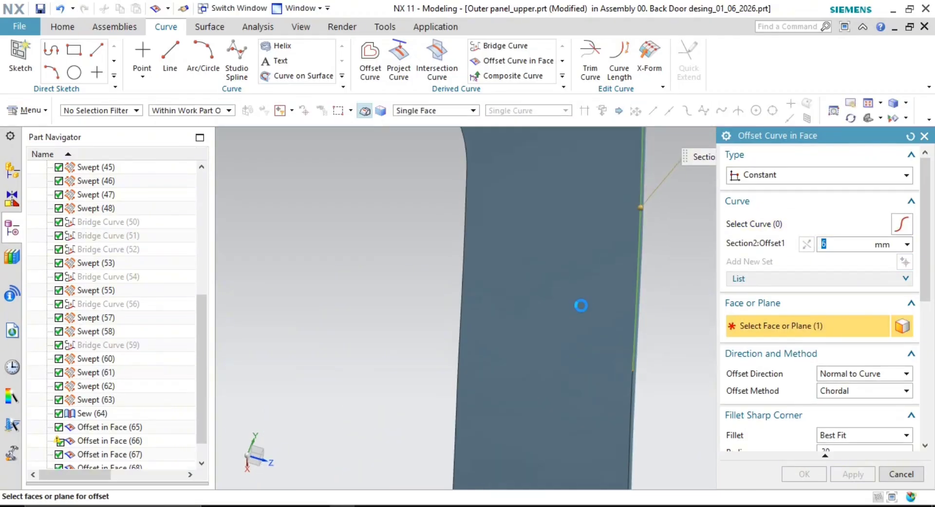
Add the window frame's lower curved side edge as a second 6 mm offset set on the same face
scroll(632, 381, down, 2)
shift+middle_drag(637, 377, 678, 214)
scroll(628, 392, up, 3)
scroll(629, 393, down, 2)
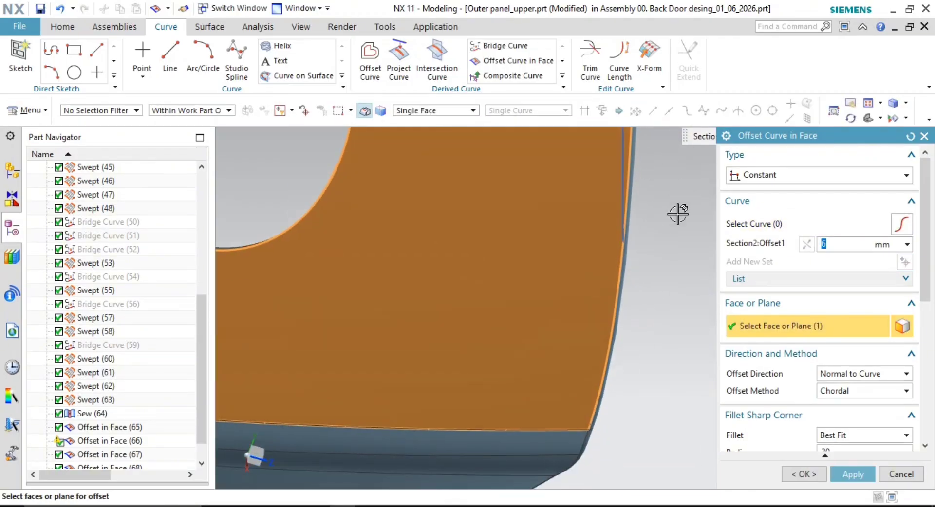
shift+middle_drag(645, 307, 642, 343)
scroll(615, 258, up, 1)
scroll(649, 288, down, 2)
shift+middle_drag(640, 295, 667, 342)
scroll(648, 351, up, 2)
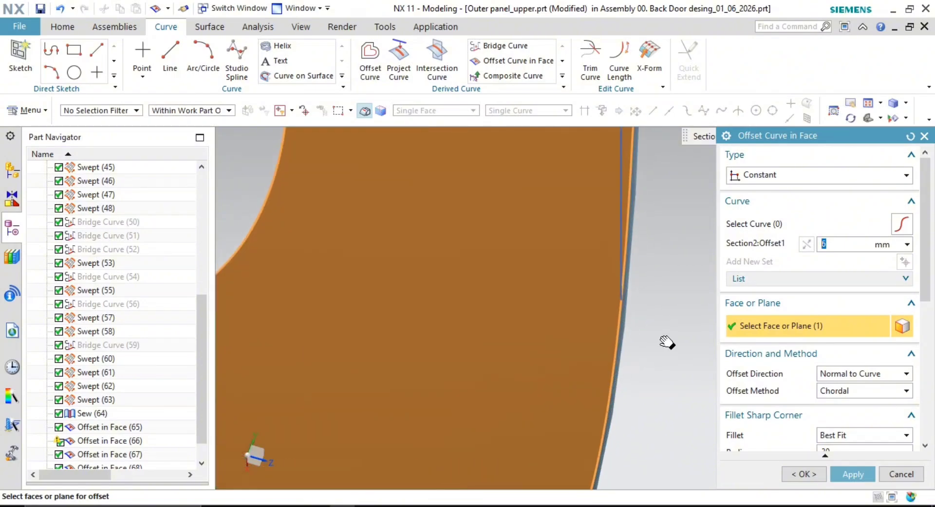
click(774, 220)
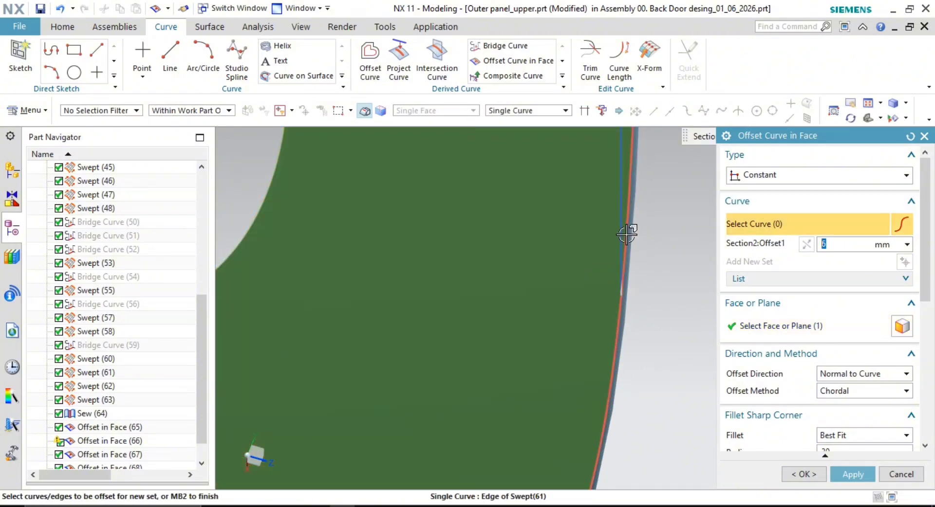
click(653, 309)
scroll(674, 326, down, 2)
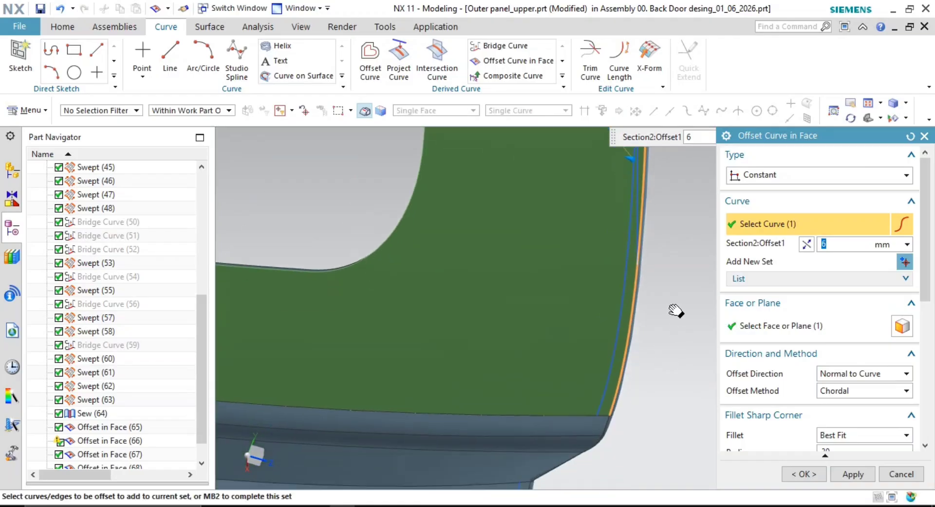
Create the window frame's two-set 6 mm side offset and keep Offset Curve in Face open
middle_drag(681, 336, 670, 452)
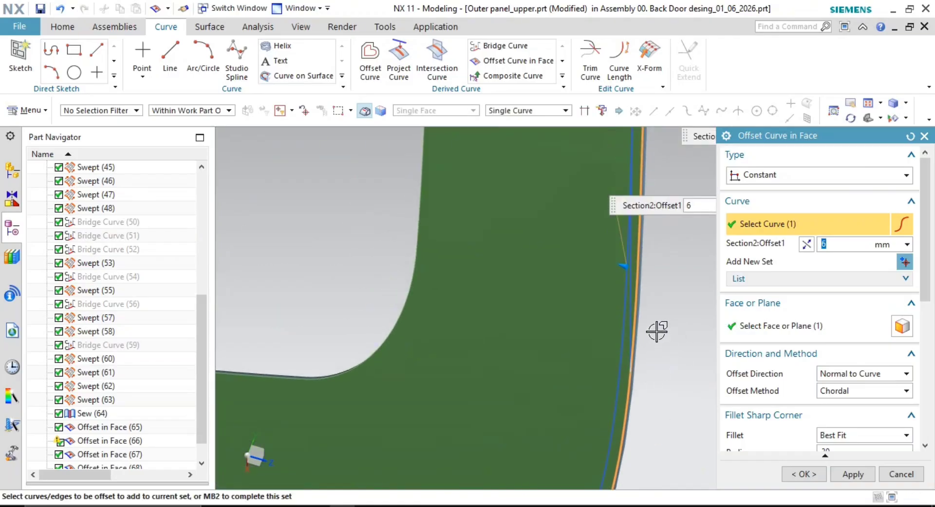
click(853, 474)
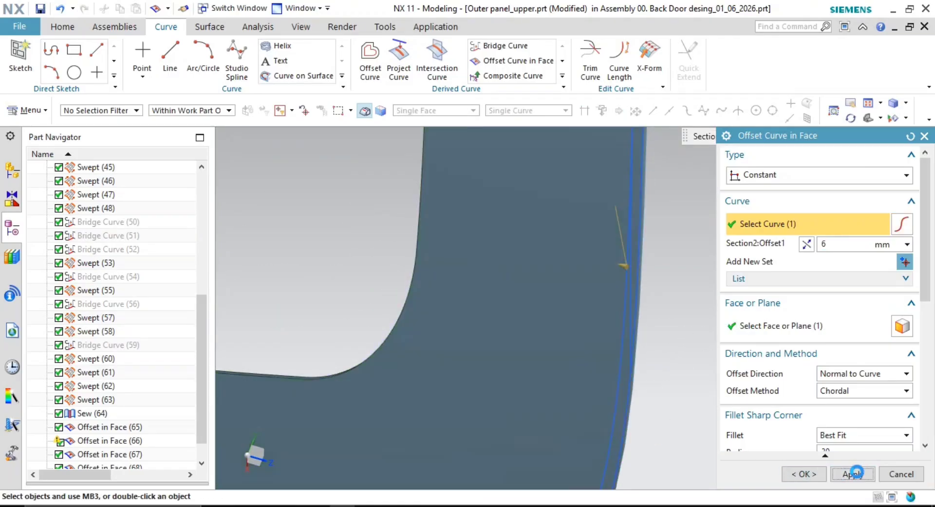
Offset the side, rounded corner and upper edges of the panel's top face 6 mm inward on that face
middle_drag(642, 247, 575, 335)
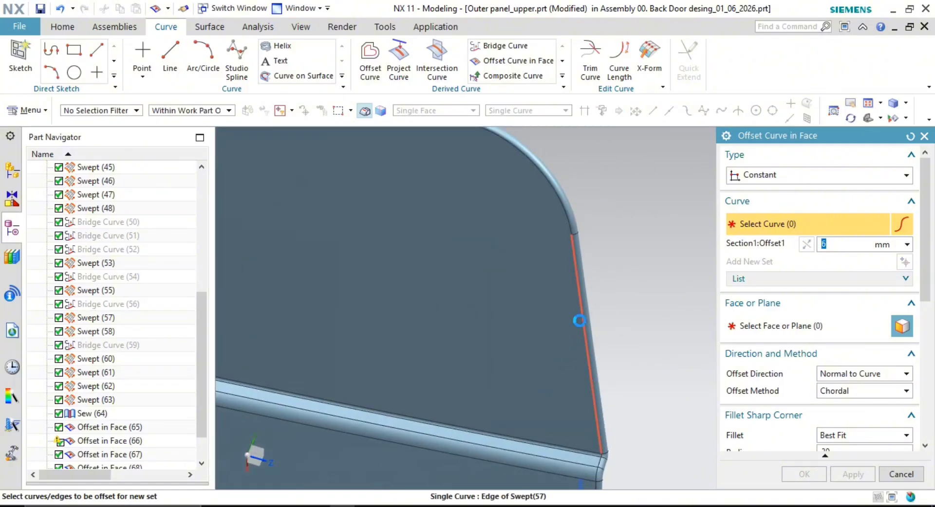
click(579, 321)
middle_drag(523, 298, 546, 373)
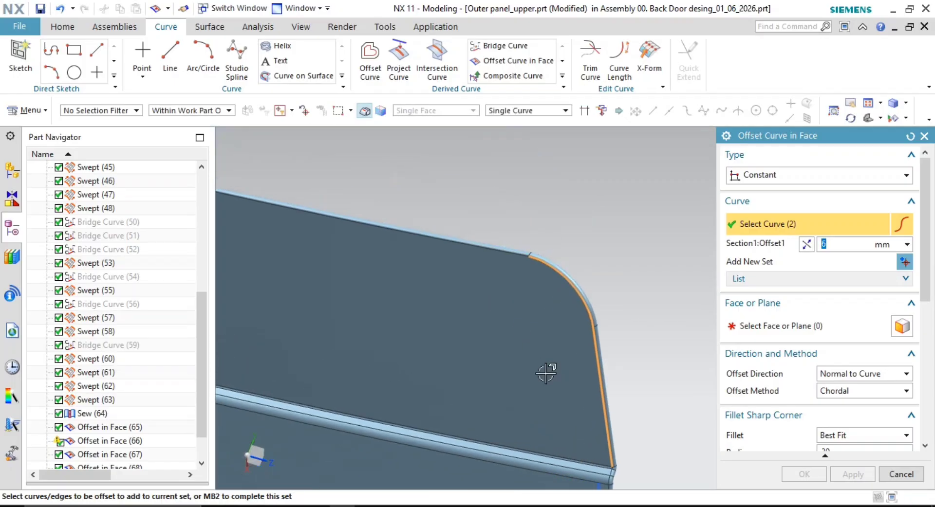
click(492, 257)
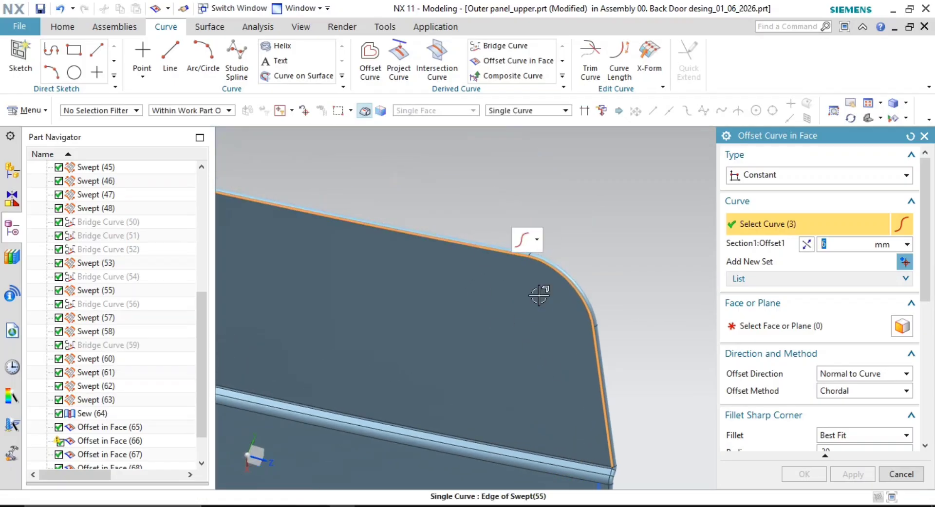
middle_click(632, 283)
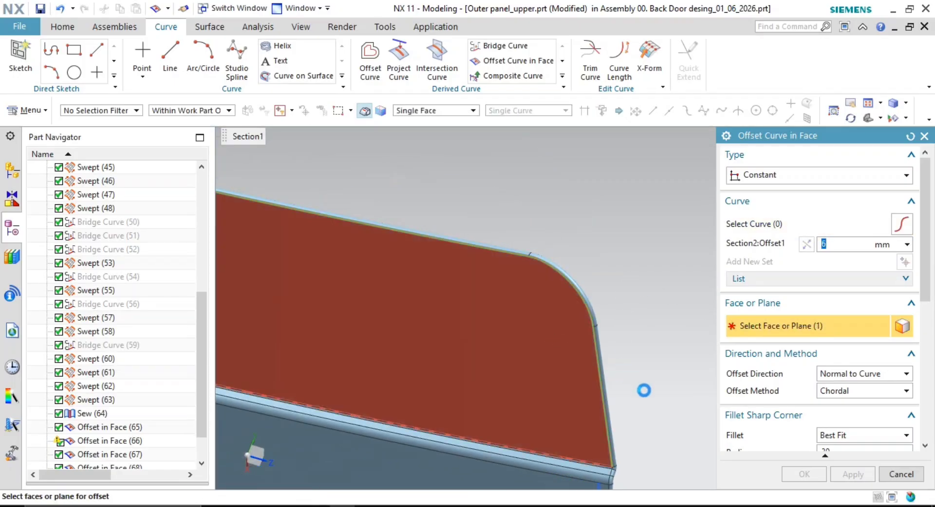
click(644, 390)
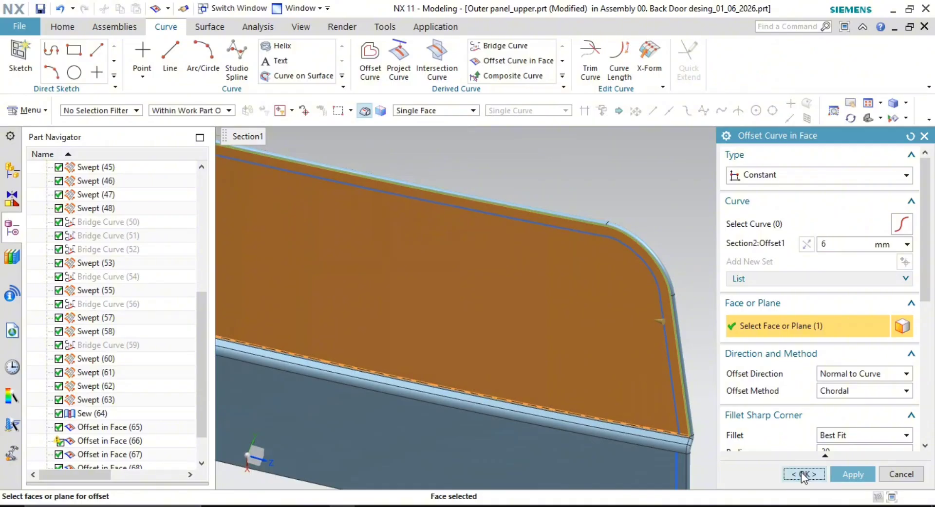
click(804, 475)
scroll(653, 330, up, 5)
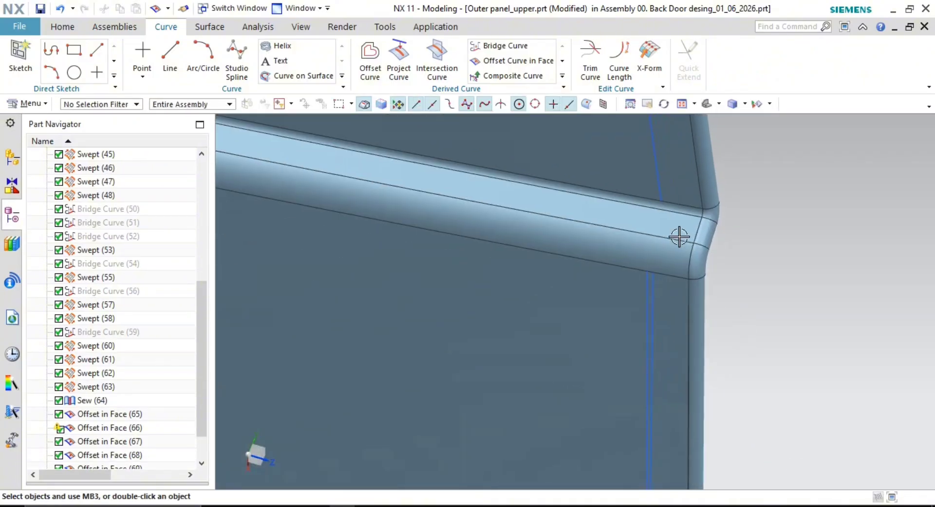
scroll(658, 350, up, 2)
shift+middle_drag(651, 328, 626, 306)
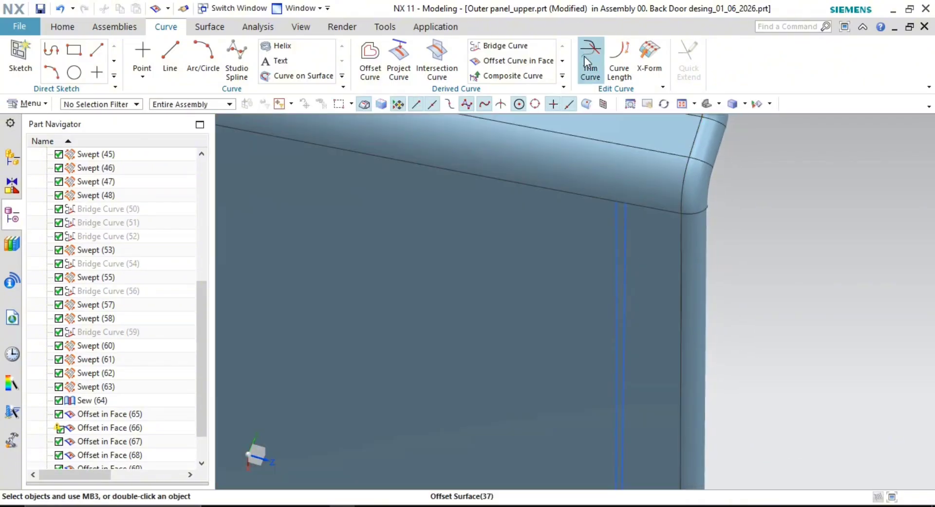
click(625, 224)
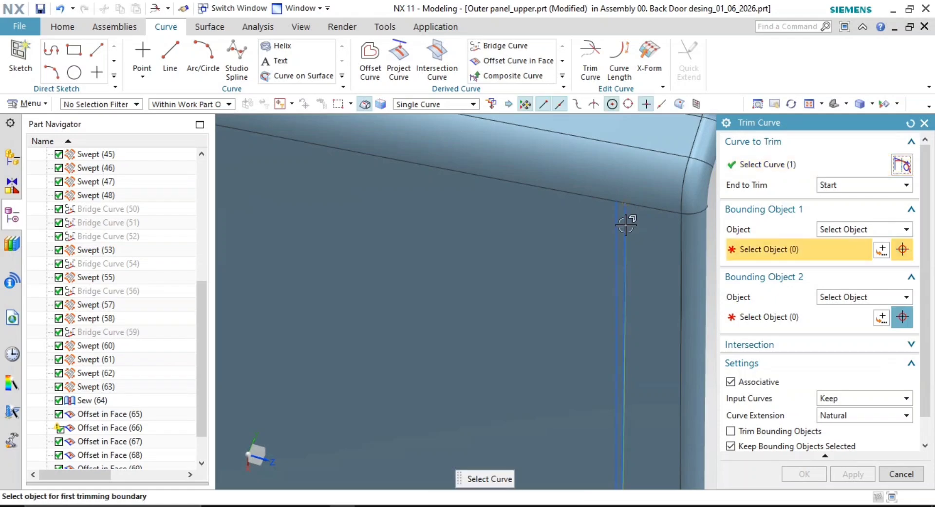
scroll(627, 278, down, 2)
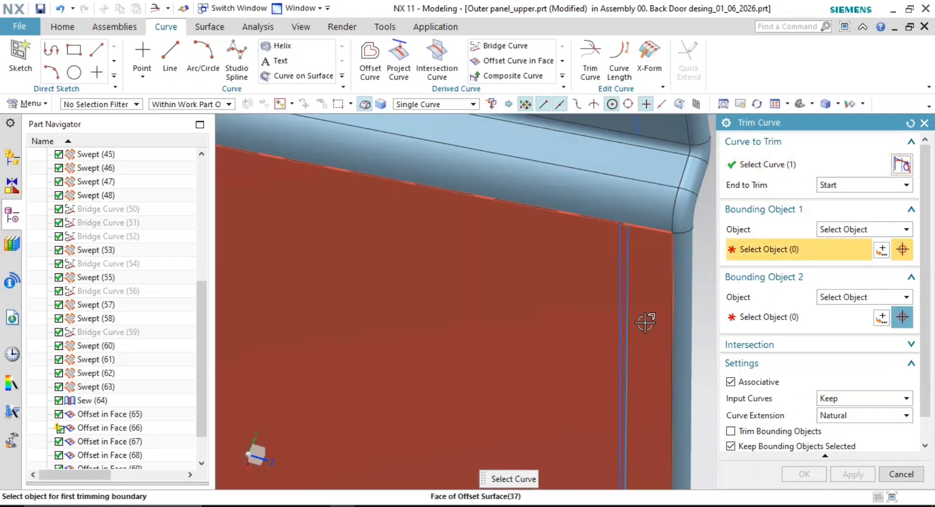
key(Escape)
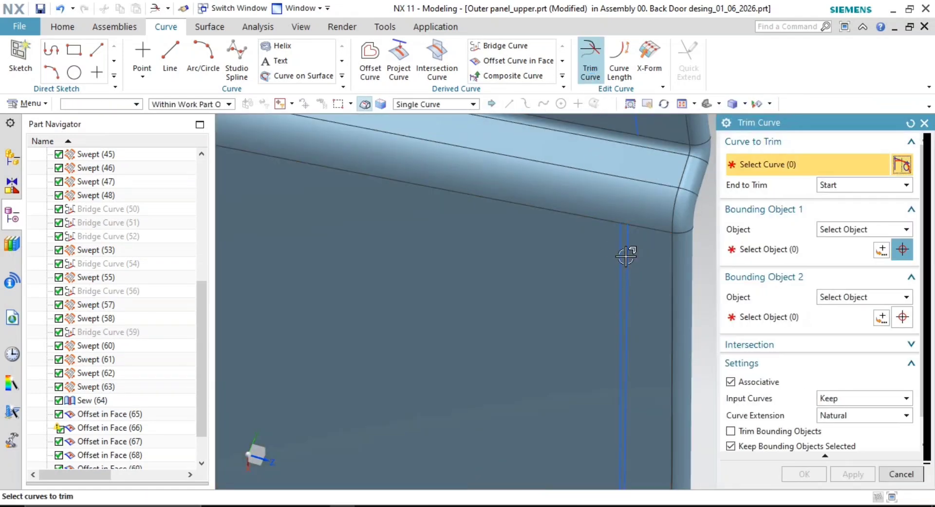
Try to trim the start of the frame's outer side offset curve, using the inner offset curve as the second bounding object
click(627, 273)
shift+middle_drag(654, 328, 547, 264)
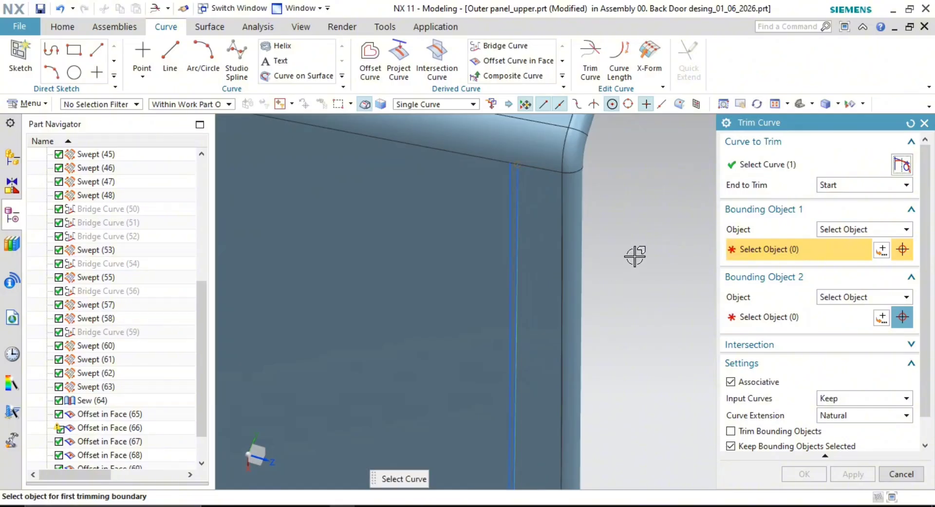
middle_click(635, 256)
click(510, 254)
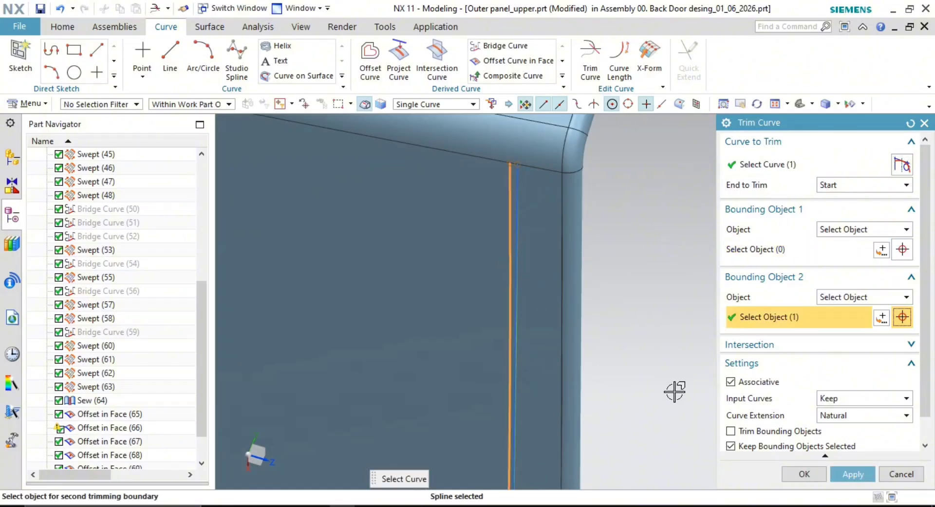
scroll(857, 444, down, 1)
click(825, 456)
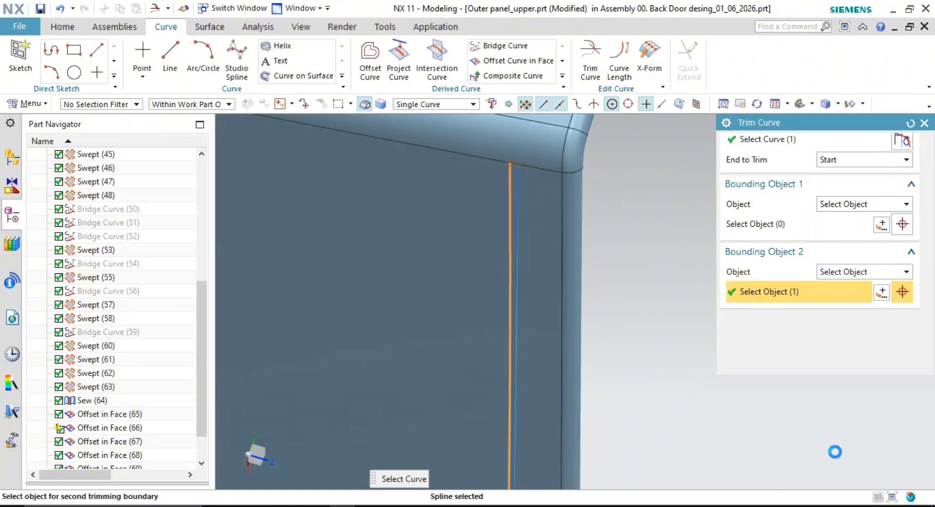
click(820, 341)
scroll(850, 435, down, 1)
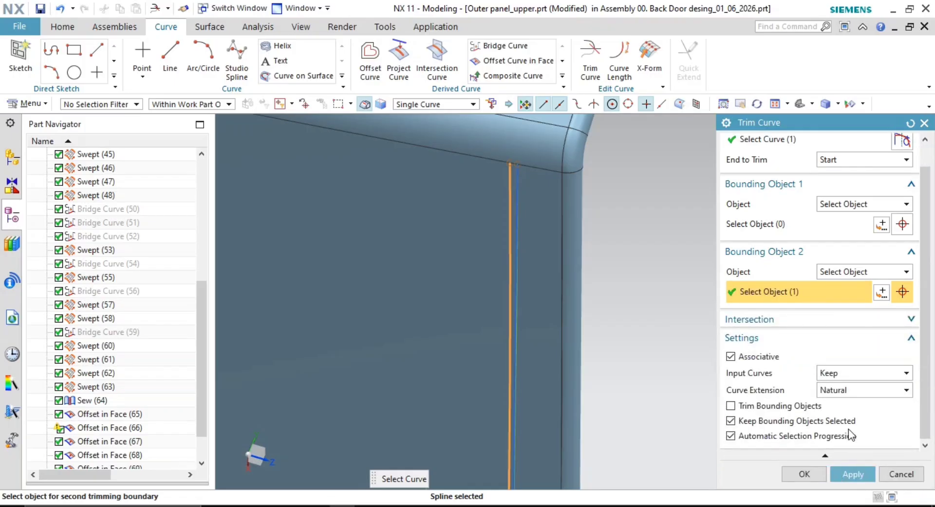
scroll(577, 331, down, 6)
shift+middle_drag(619, 467, 617, 250)
click(847, 474)
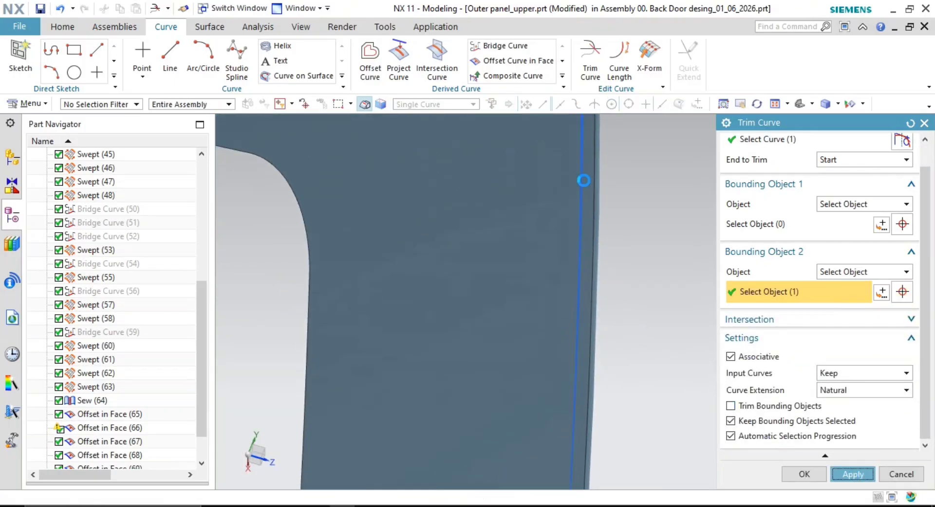
Check the trimmed curve near the frame's upper corner, close Trim Curve and undo the trim
scroll(581, 165, up, 2)
shift+middle_drag(600, 178, 609, 384)
scroll(597, 247, up, 4)
shift+middle_drag(597, 246, 594, 391)
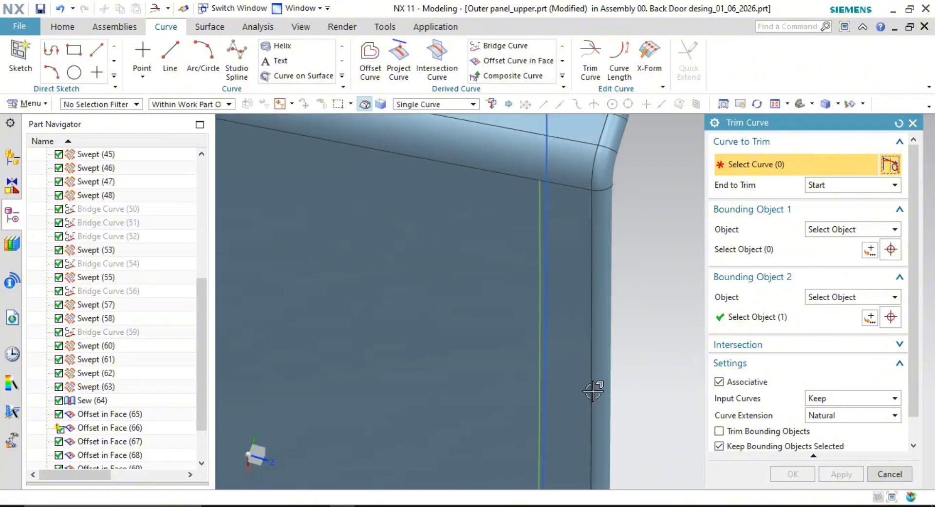
scroll(578, 306, up, 2)
key(Escape)
shift+middle_drag(615, 291, 627, 326)
scroll(653, 366, down, 4)
scroll(630, 372, down, 2)
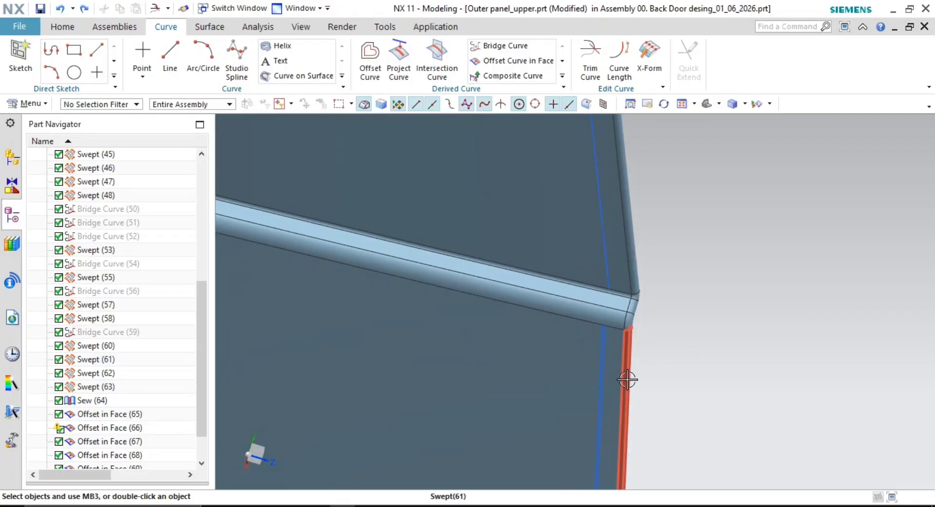
Start a trim of the frame's upper side offset curve with the lower side offset curve as the first bounding object
shift+middle_drag(625, 370, 633, 253)
scroll(648, 320, down, 4)
shift+middle_drag(647, 311, 634, 175)
scroll(649, 367, down, 1)
shift+middle_drag(658, 371, 665, 269)
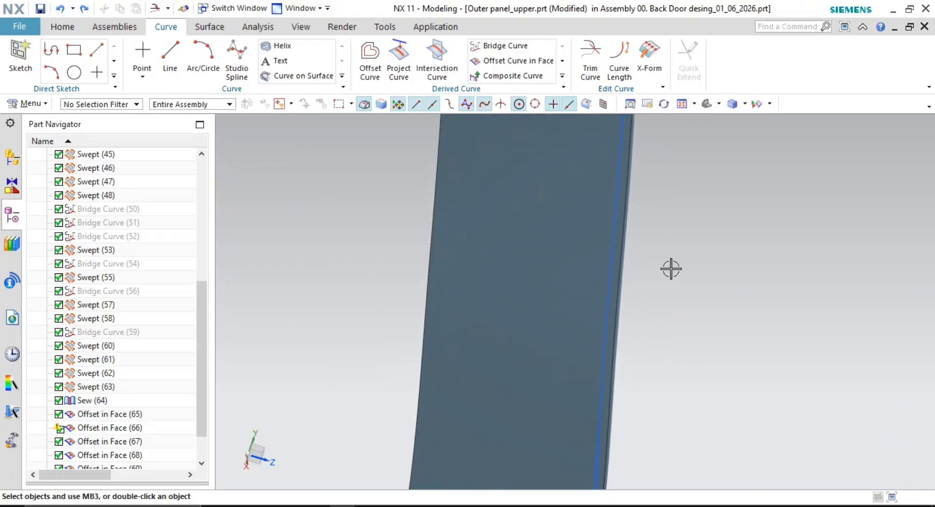
scroll(651, 369, down, 1)
shift+middle_drag(647, 325, 643, 229)
scroll(617, 364, up, 1)
scroll(618, 366, up, 1)
shift+middle_drag(618, 379, 625, 327)
click(704, 336)
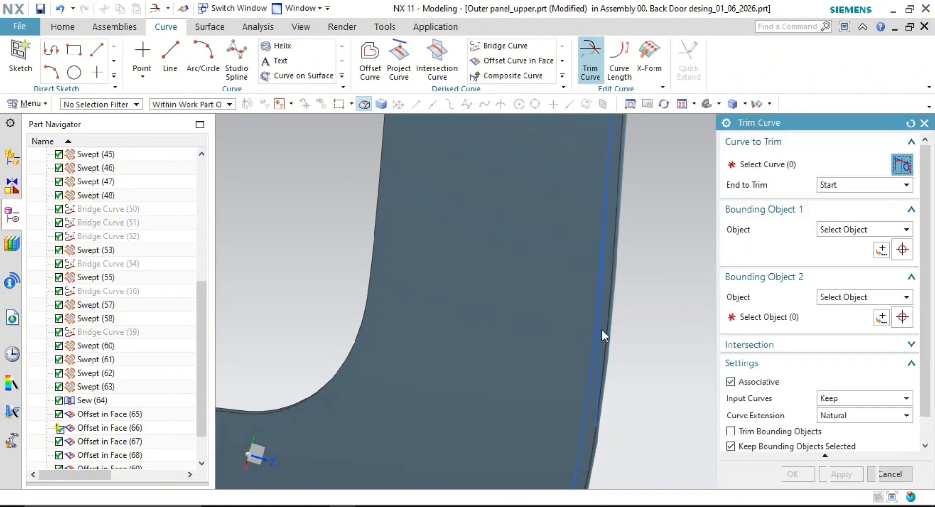
click(600, 330)
scroll(628, 283, down, 1)
shift+middle_drag(628, 282, 648, 304)
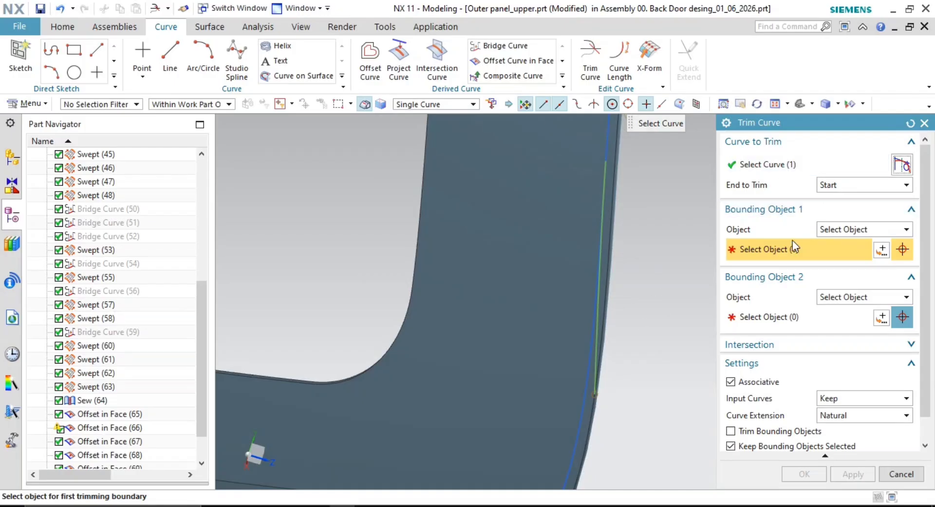
click(587, 386)
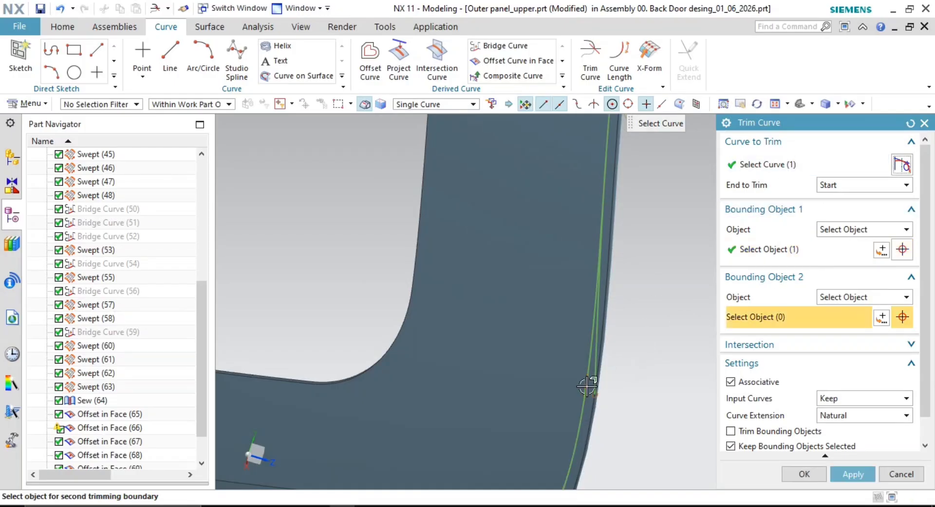
Check both offset curves along the frame's side from the upper to the lower corner and apply the trim
scroll(658, 328, down, 1)
shift+middle_drag(652, 337, 637, 479)
shift+middle_drag(647, 271, 571, 217)
scroll(615, 317, up, 3)
scroll(644, 237, up, 4)
scroll(645, 401, down, 3)
shift+middle_drag(646, 400, 628, 238)
scroll(656, 365, down, 2)
shift+middle_drag(655, 365, 645, 229)
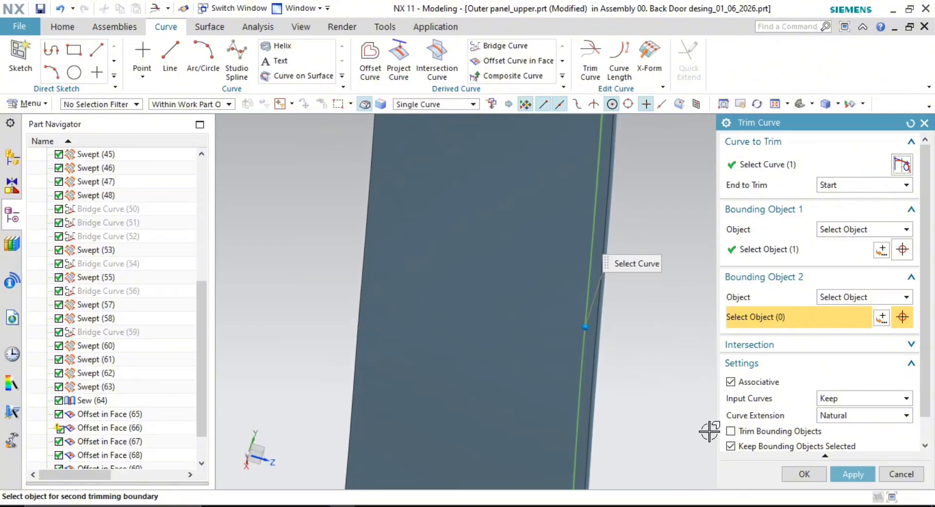
scroll(657, 428, down, 5)
shift+middle_drag(657, 428, 676, 336)
scroll(631, 337, up, 5)
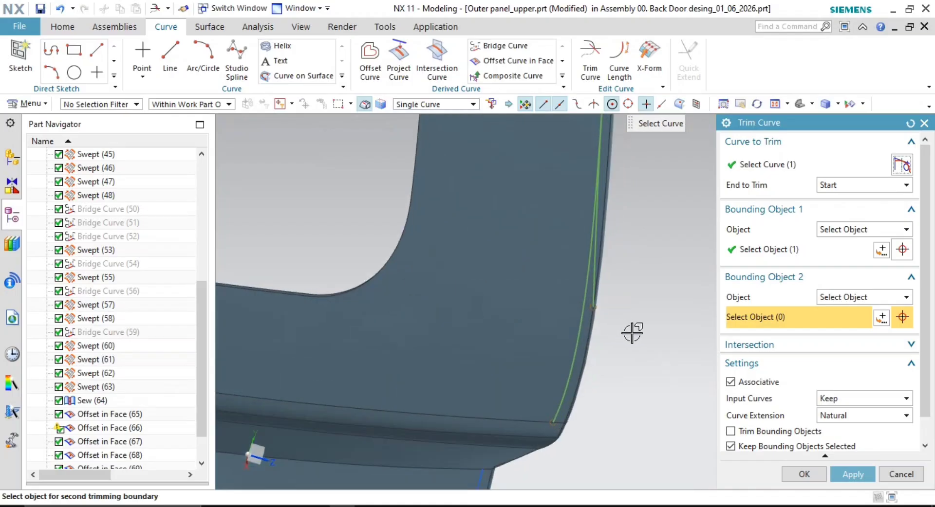
click(846, 473)
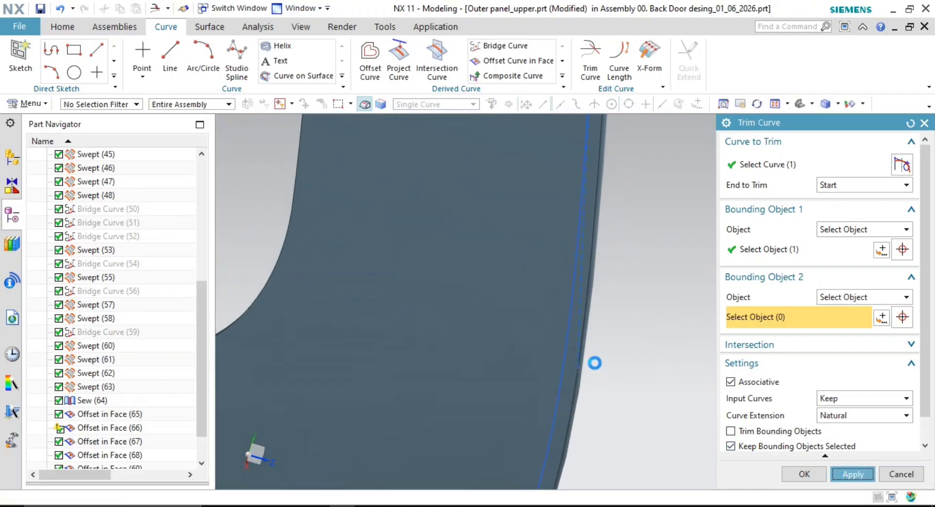
Examine the trim result along the frame's side up to the upper corner and close Trim Curve
scroll(613, 317, down, 2)
scroll(583, 355, up, 2)
shift+middle_drag(614, 317, 602, 416)
scroll(645, 278, down, 2)
shift+middle_drag(645, 278, 655, 414)
scroll(654, 197, up, 2)
shift+middle_drag(654, 196, 647, 422)
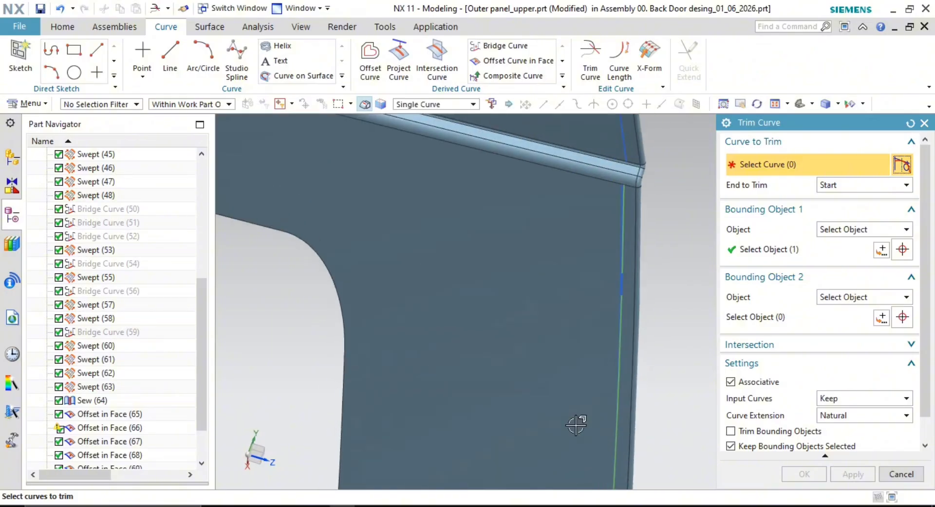
scroll(576, 425, down, 2)
scroll(626, 244, up, 4)
scroll(576, 305, up, 3)
shift+middle_drag(612, 233, 618, 179)
scroll(618, 179, up, 1)
key(Escape)
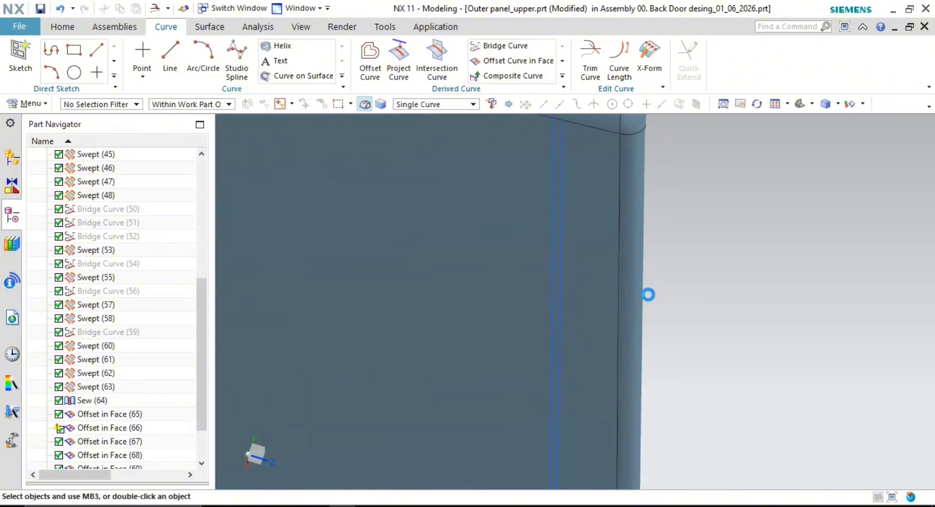
Inspect the frame's side offset curves from another angle, beside the window opening and close up at the upper corner
middle_drag(642, 293, 646, 215)
scroll(704, 295, down, 2)
shift+middle_drag(638, 302, 612, 125)
scroll(633, 292, down, 3)
scroll(668, 350, down, 1)
shift+middle_drag(668, 351, 622, 429)
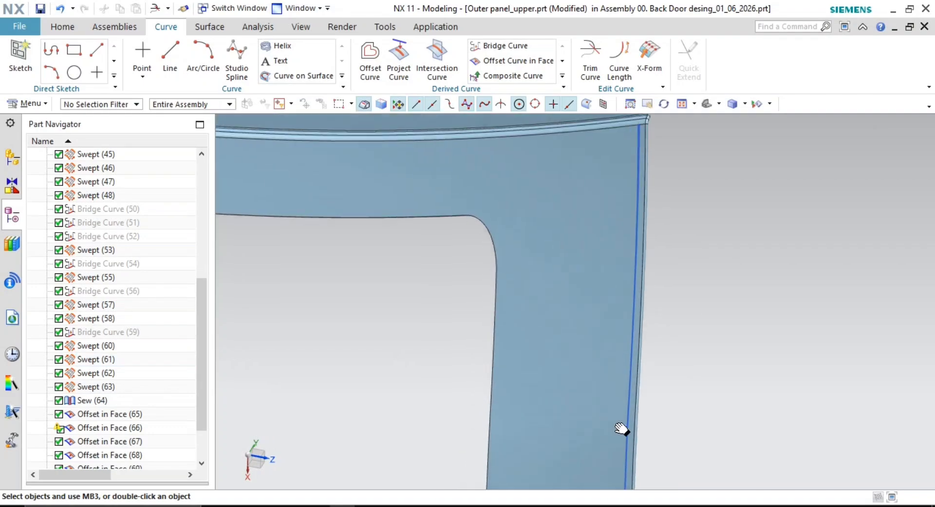
scroll(629, 288, up, 2)
scroll(633, 158, up, 1)
shift+middle_drag(636, 151, 634, 353)
scroll(630, 207, up, 3)
scroll(631, 205, up, 2)
shift+middle_drag(626, 212, 634, 255)
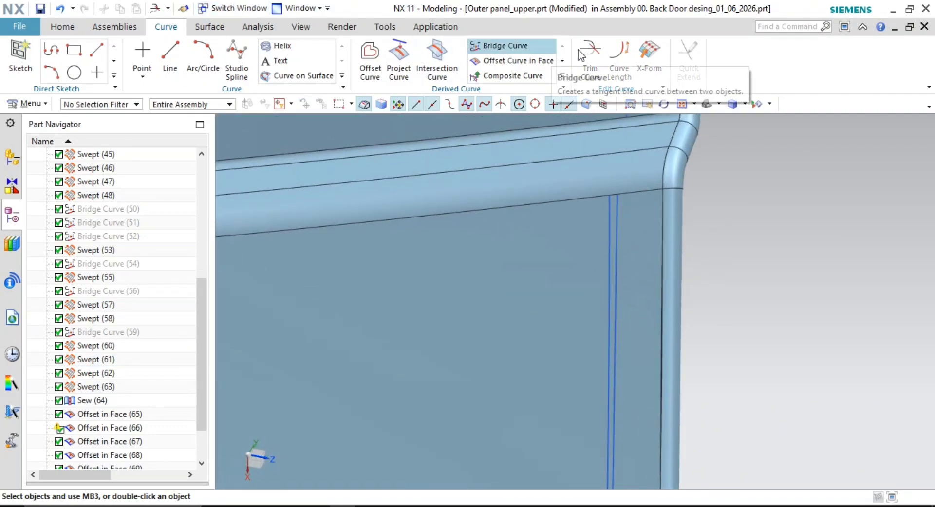
click(590, 61)
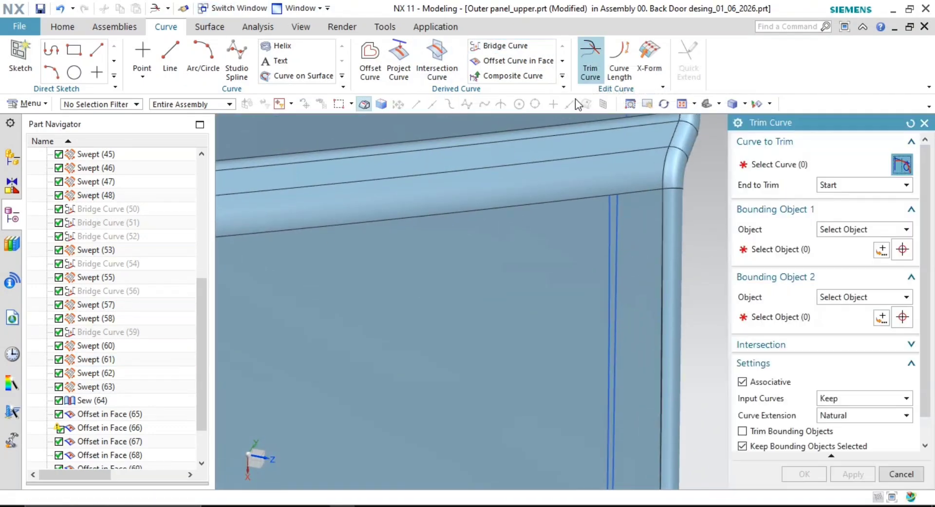
click(605, 229)
shift+middle_drag(685, 260, 641, 162)
middle_click(580, 177)
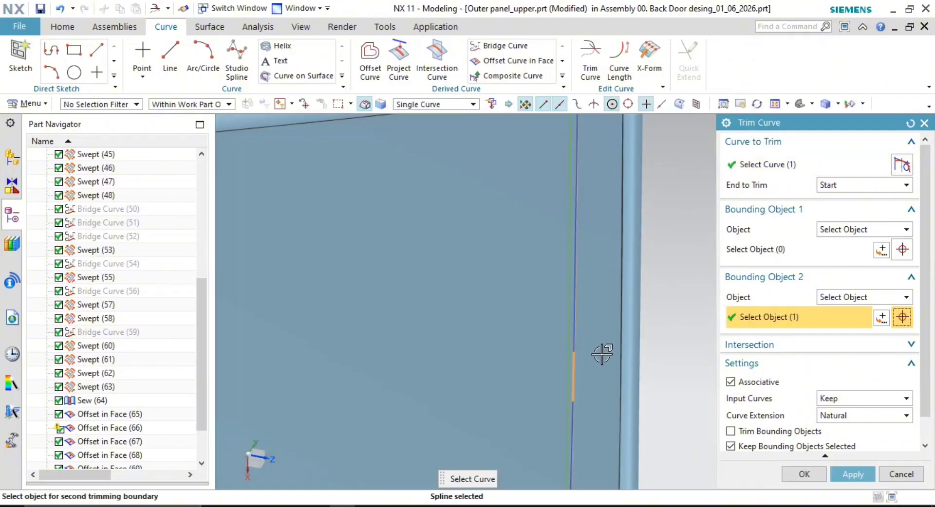
scroll(602, 354, down, 1)
shift+middle_drag(603, 342, 610, 224)
scroll(576, 288, up, 6)
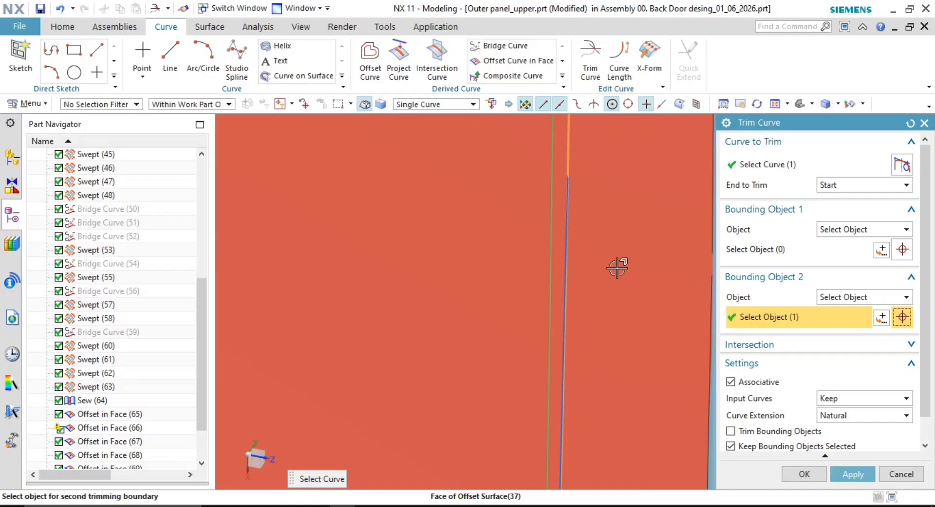
key(Escape)
Try to trim the frame's side offset curve, picked with the Tangent Curves rule, using the adjacent offset curve as the second bounding object
scroll(571, 352, down, 5)
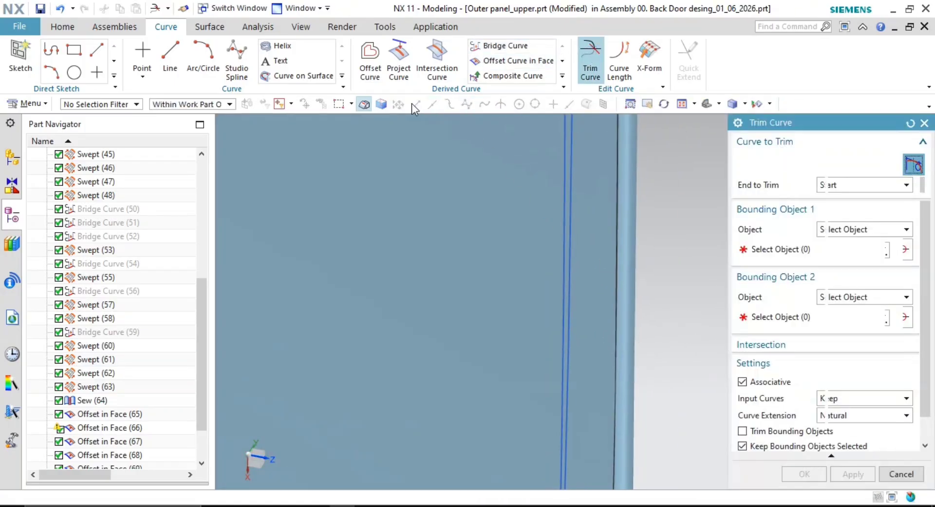
click(423, 108)
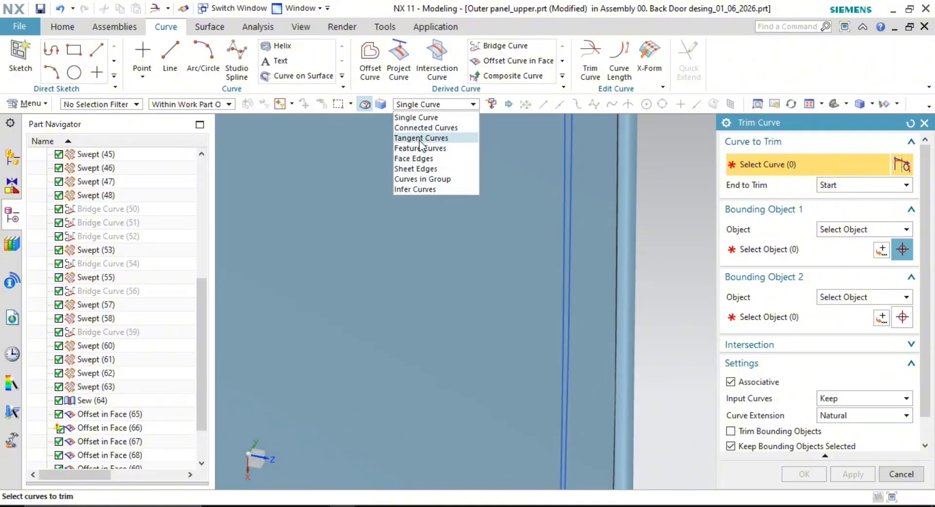
click(420, 138)
scroll(545, 215, down, 3)
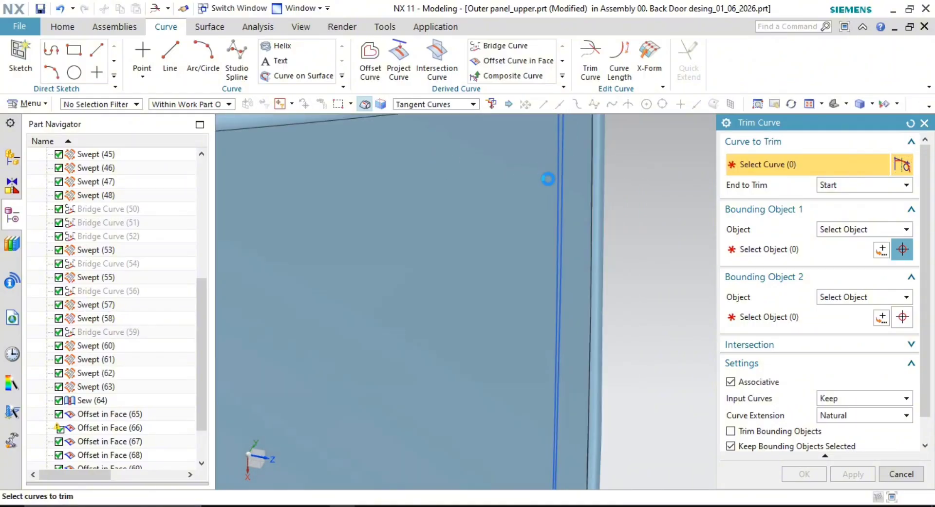
click(554, 208)
shift+middle_drag(653, 286, 628, 210)
middle_click(622, 211)
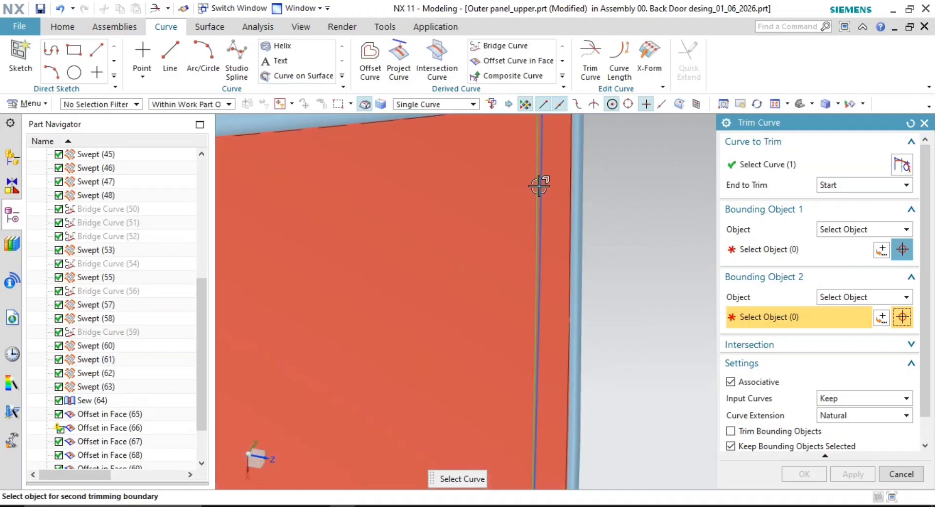
scroll(539, 186, up, 1)
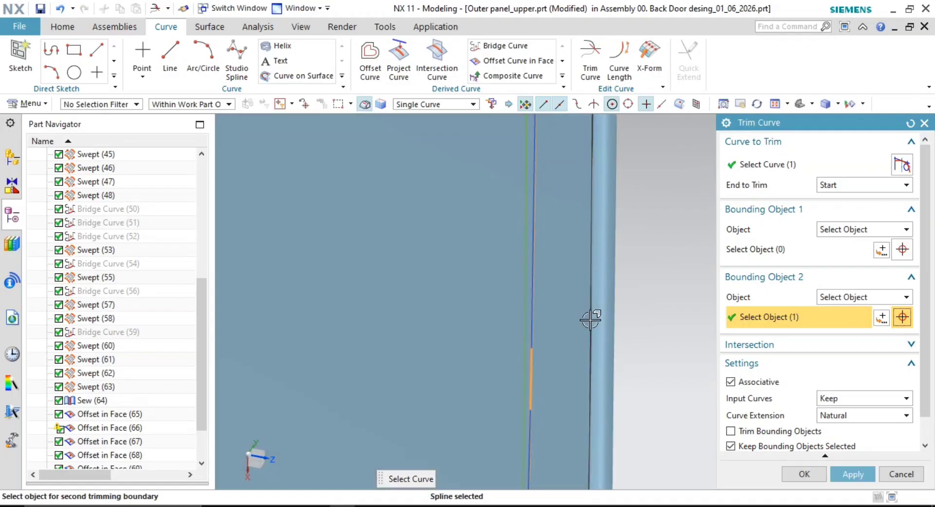
scroll(590, 320, down, 3)
shift+middle_drag(590, 320, 604, 281)
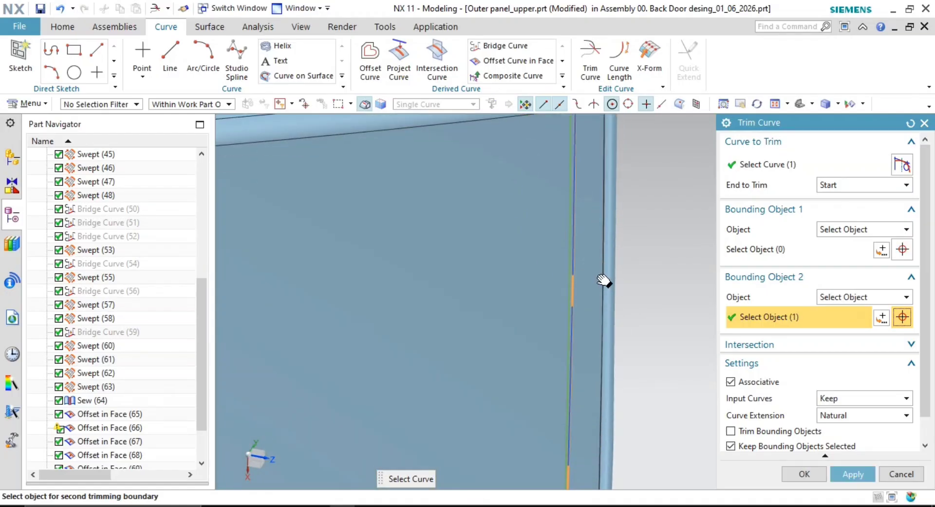
click(804, 477)
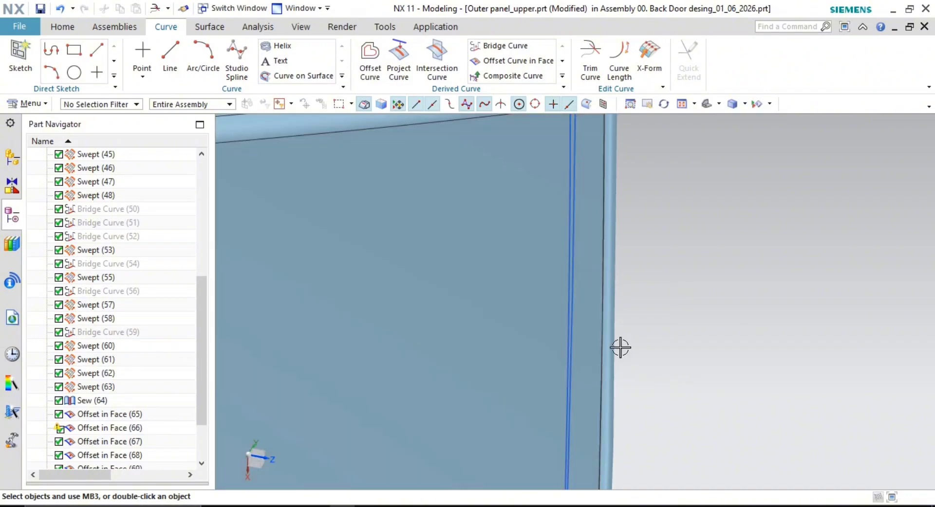
Examine the side offset curves near the upper corner and highlight the side offset to check its extent
scroll(633, 345, up, 1)
scroll(647, 345, down, 3)
scroll(652, 330, up, 1)
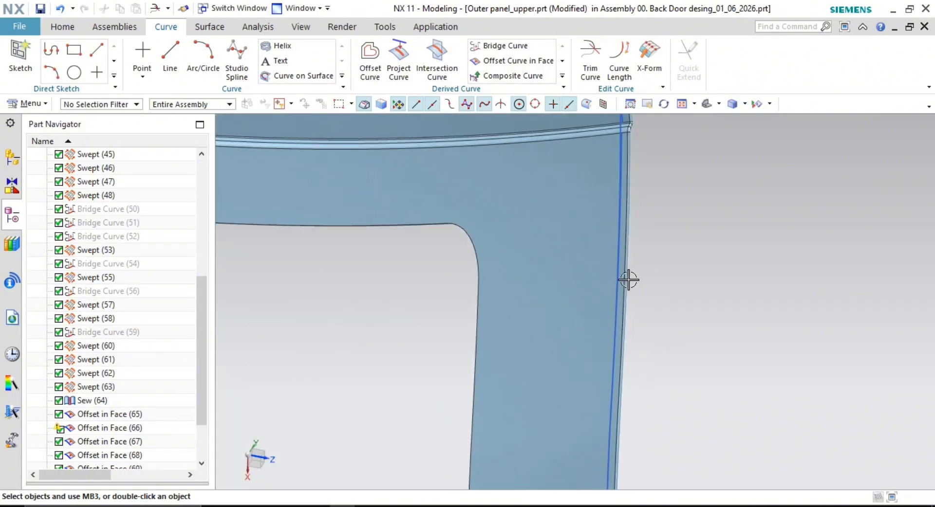
shift+middle_drag(661, 289, 661, 357)
scroll(651, 281, up, 8)
shift+middle_drag(616, 212, 616, 253)
click(610, 219)
scroll(726, 336, down, 3)
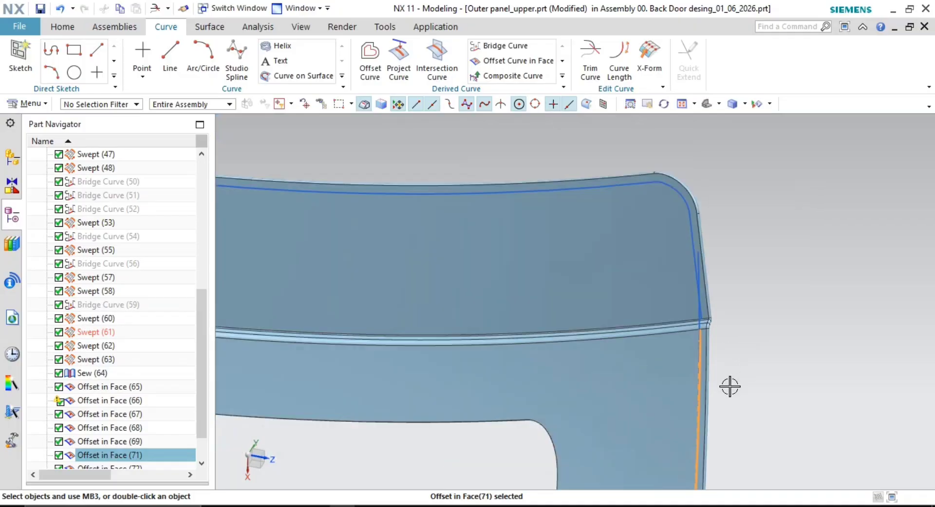
Follow the highlighted offset curve along the frame's side beside the window opening and clear the selection
shift+middle_drag(731, 386, 729, 221)
shift+middle_drag(733, 320, 717, 261)
scroll(689, 269, up, 1)
shift+middle_drag(693, 224, 695, 334)
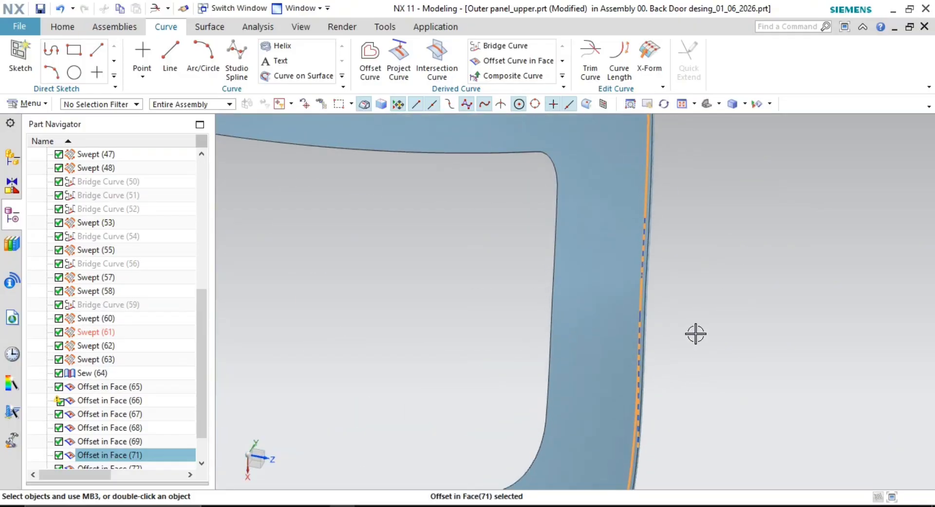
shift+middle_drag(672, 248, 682, 348)
scroll(650, 193, up, 5)
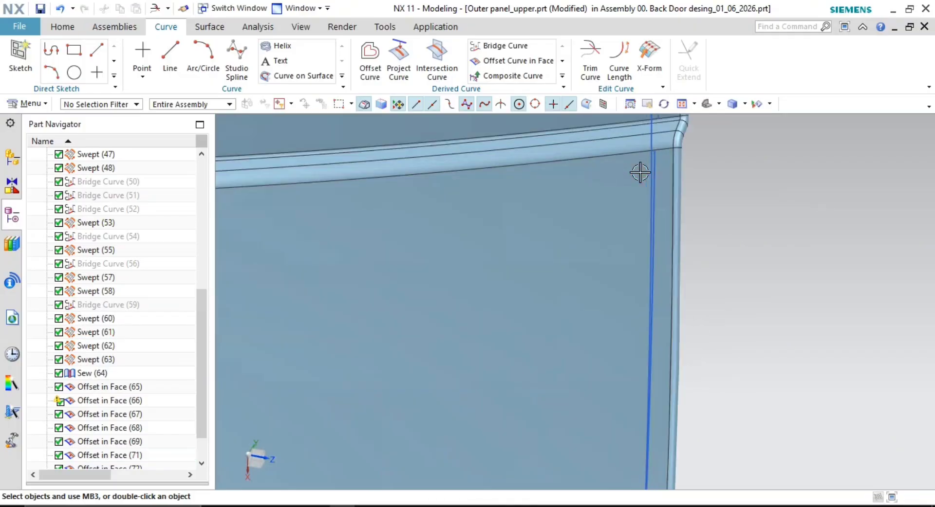
key(Escape)
key(Escape)
Undo the last trim of the frame's side offset curve
scroll(657, 167, up, 2)
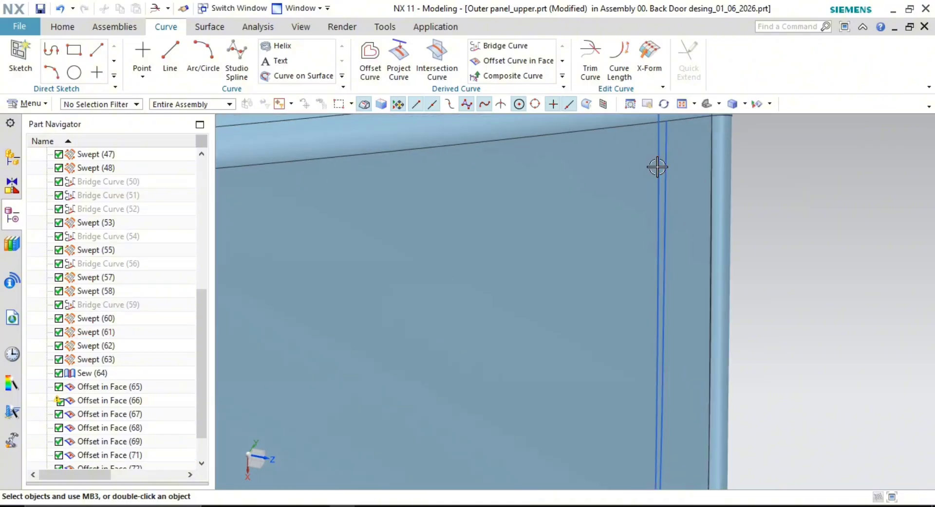
scroll(226, 402, down, 5)
scroll(167, 406, down, 1)
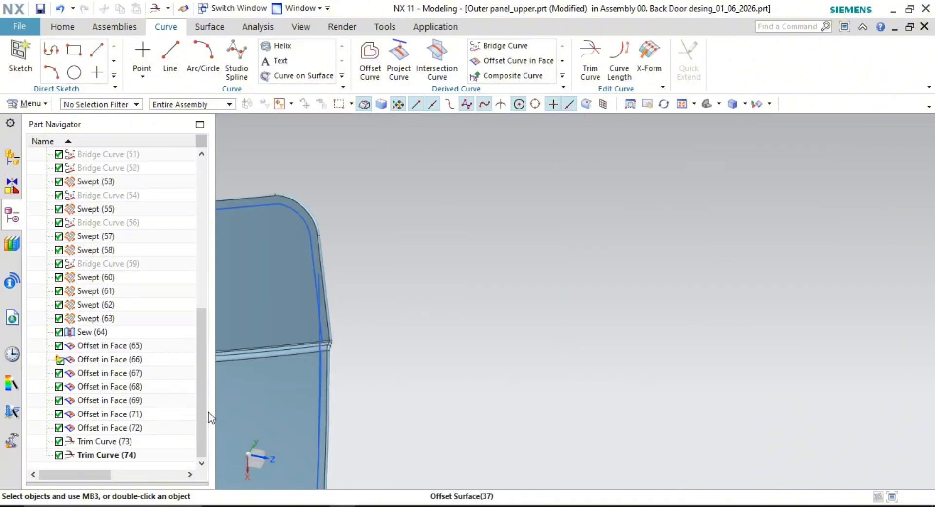
shift+middle_drag(358, 408, 555, 252)
scroll(122, 427, down, 1)
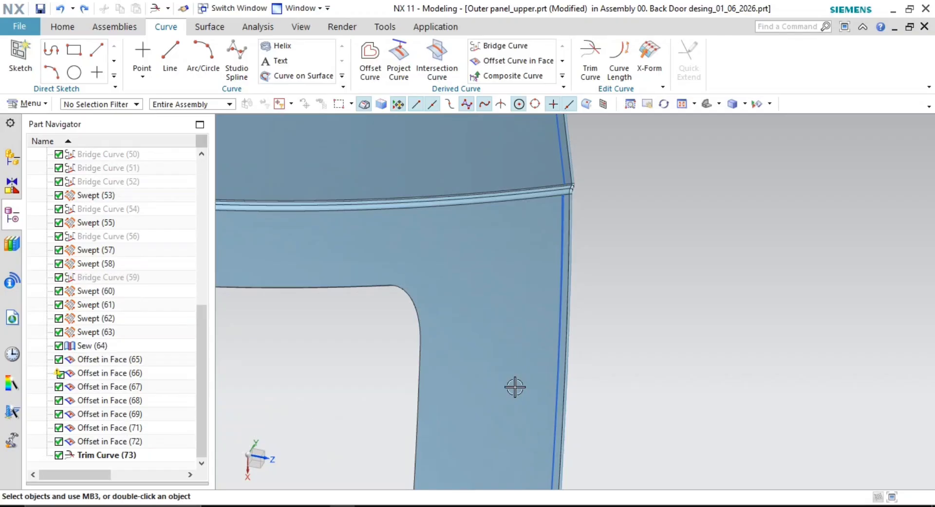
Inspect the two overlapping side offset curves just below the crease at the upper corner and the curve end above it
scroll(560, 246, up, 5)
click(564, 205)
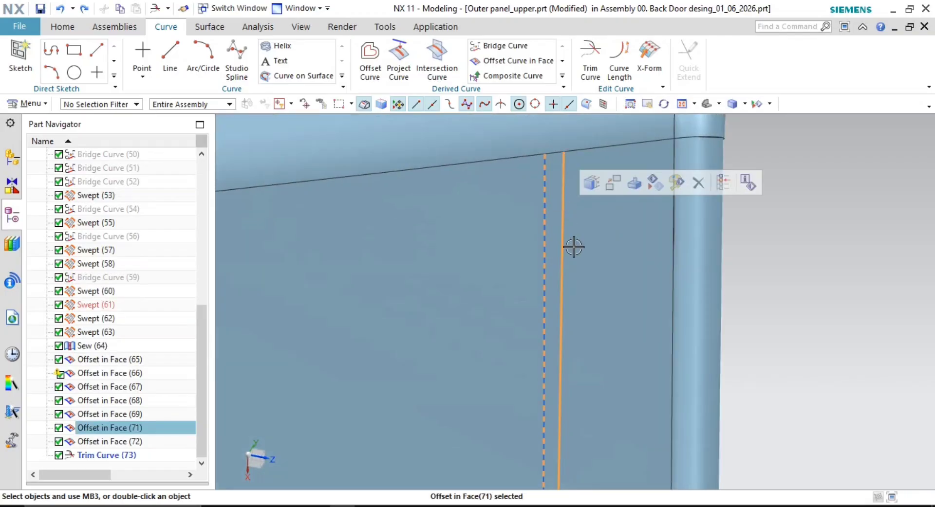
key(Escape)
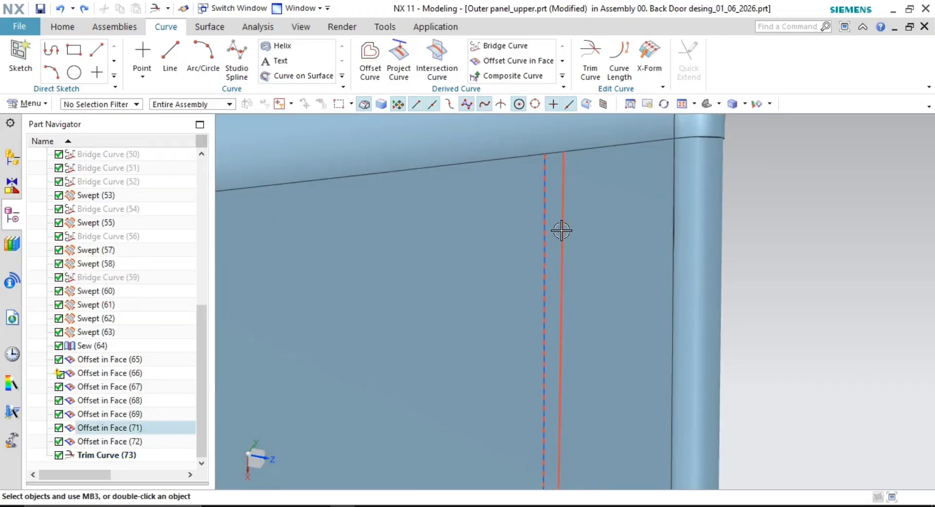
click(560, 231)
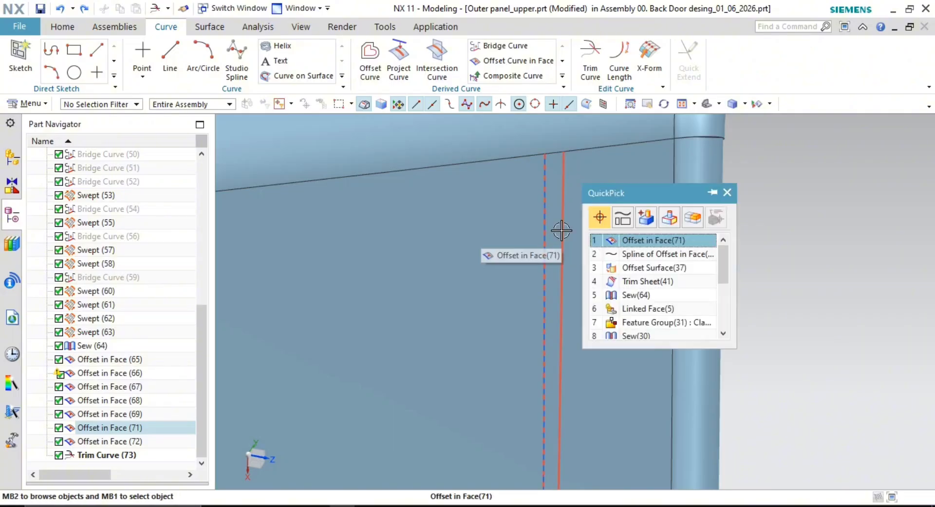
middle_drag(897, 223, 589, 293)
scroll(680, 295, down, 2)
scroll(600, 279, up, 5)
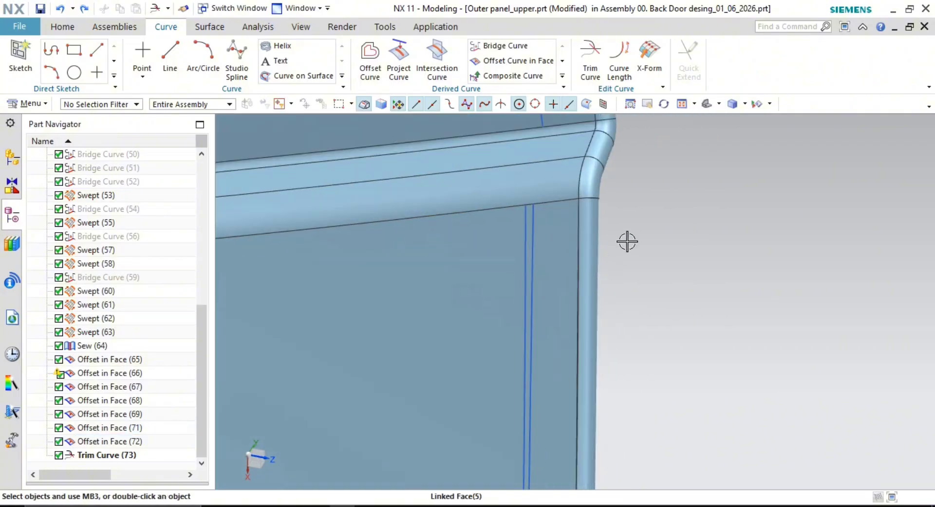
shift+middle_drag(620, 262, 617, 407)
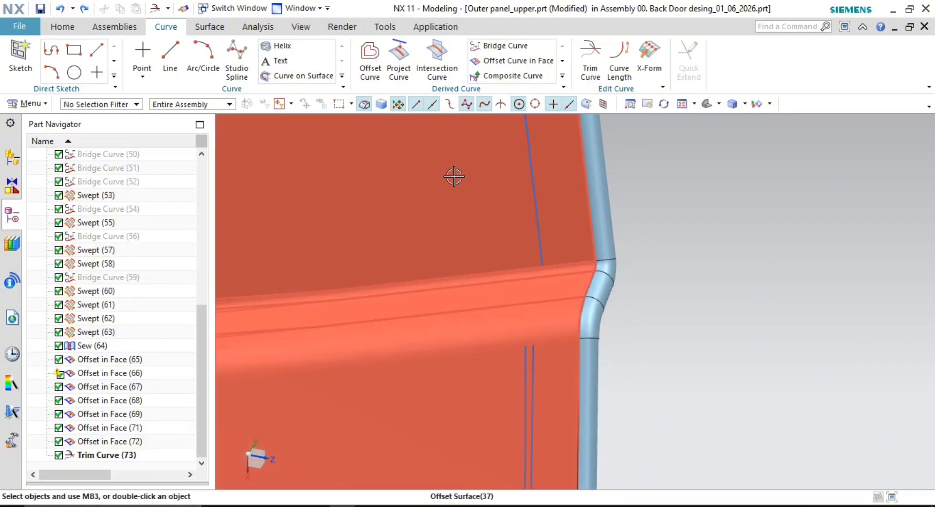
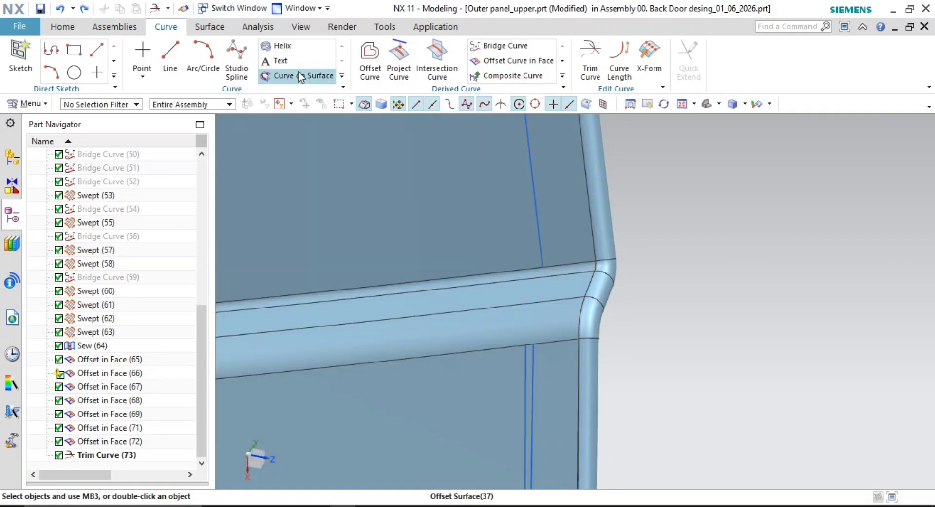
Start a Curve on Surface and select the five faces running across the crease at the frame's upper corner
click(299, 77)
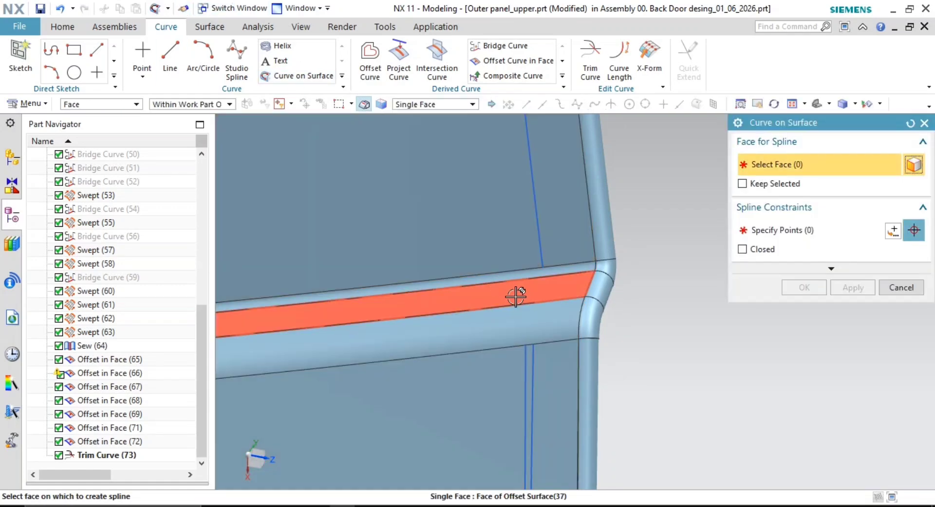
scroll(517, 297, down, 2)
shift+middle_drag(519, 303, 489, 291)
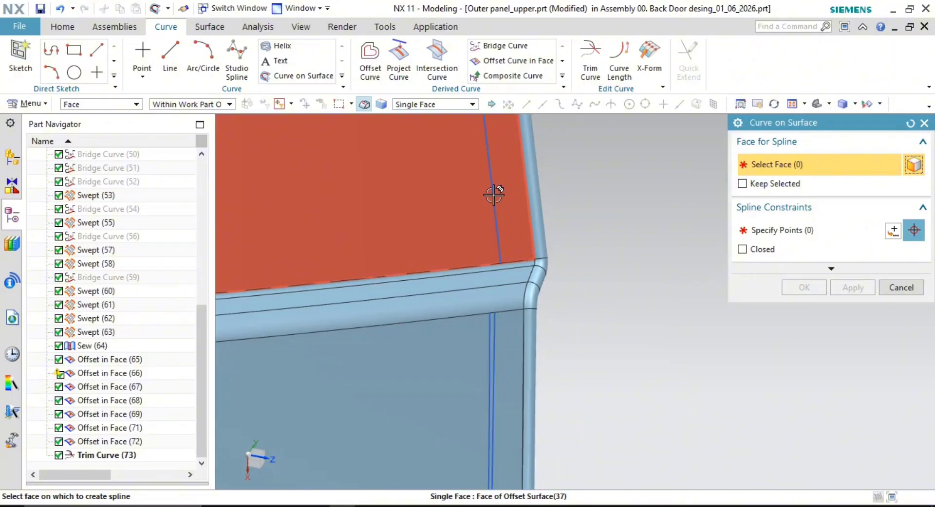
scroll(515, 276, up, 3)
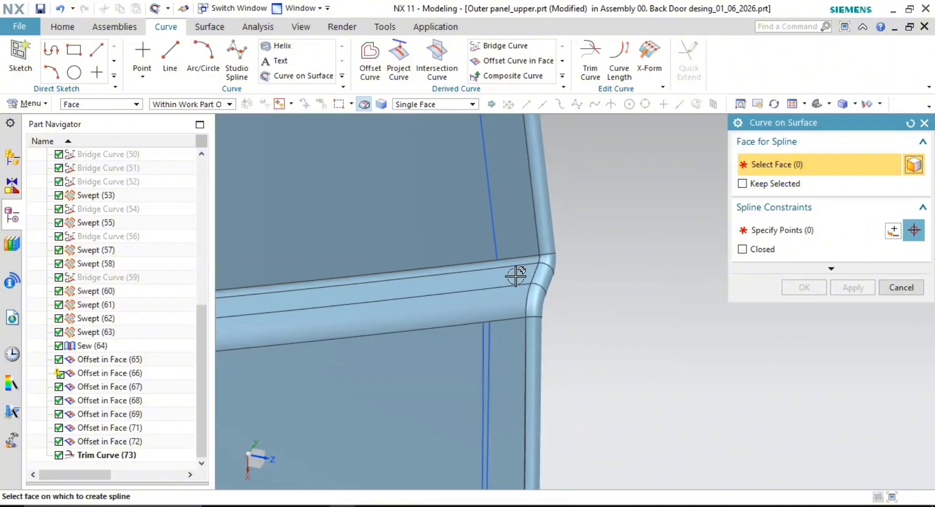
click(520, 257)
click(511, 215)
click(516, 282)
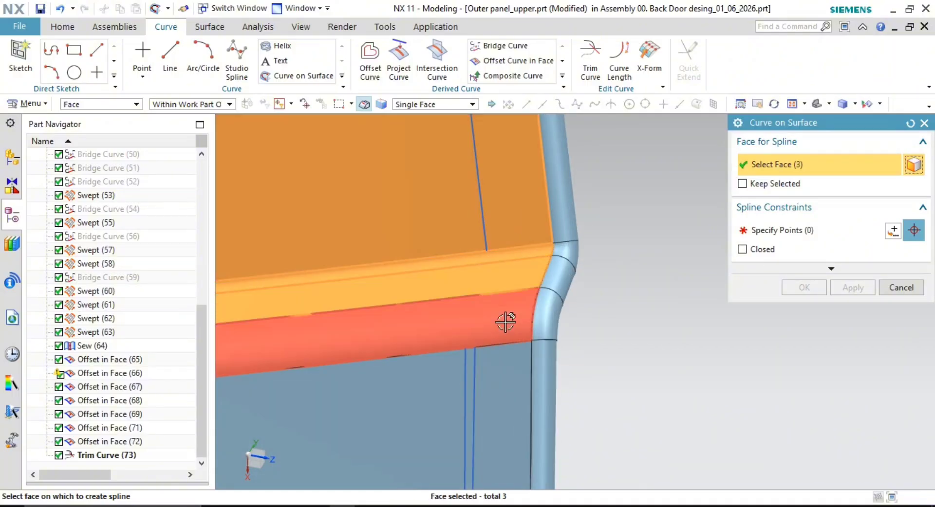
click(503, 319)
click(498, 390)
shift+middle_drag(595, 365, 589, 319)
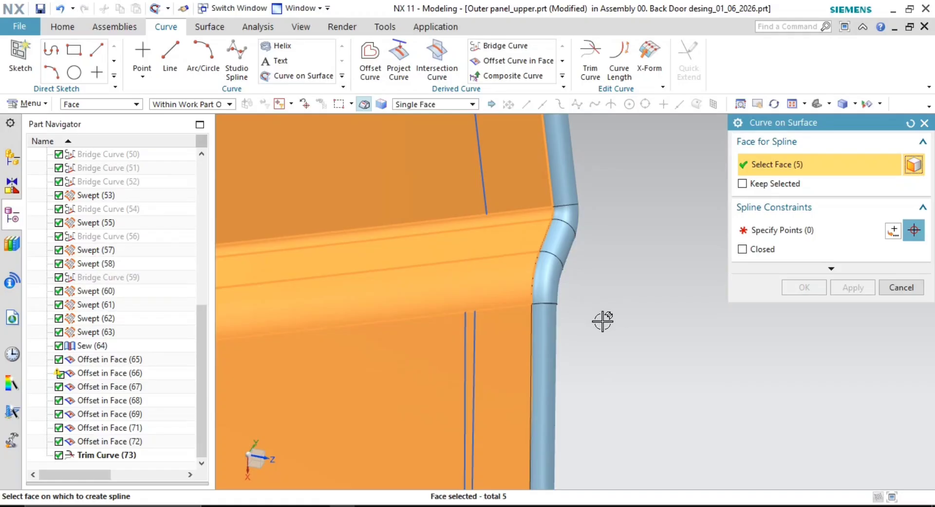
middle_click(602, 322)
Create a six-point spline across the crease from the upper offset curve to the side offset curve, with G1 continuity at its start
click(479, 147)
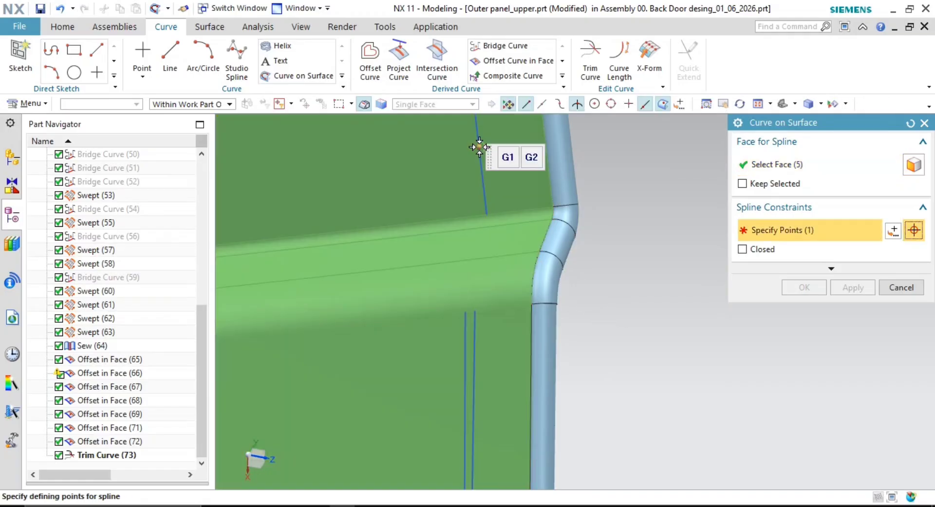
click(507, 158)
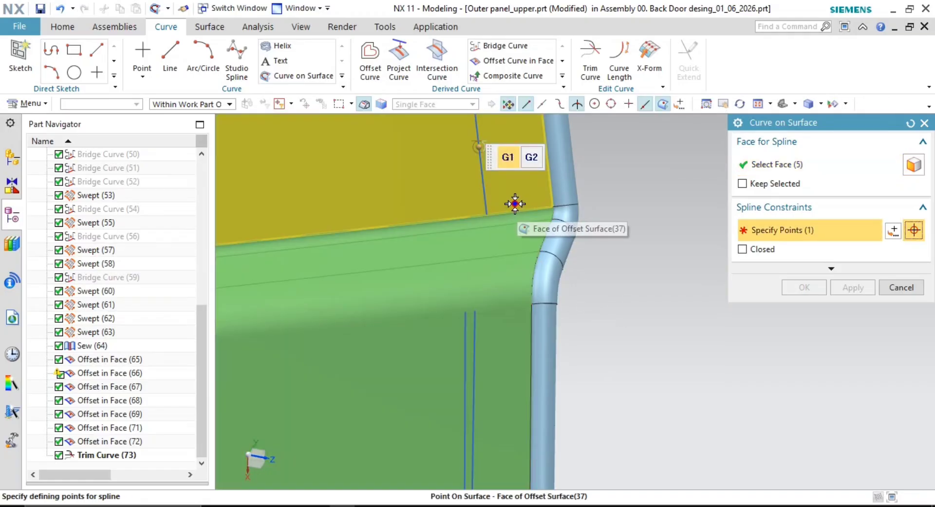
click(515, 204)
click(513, 243)
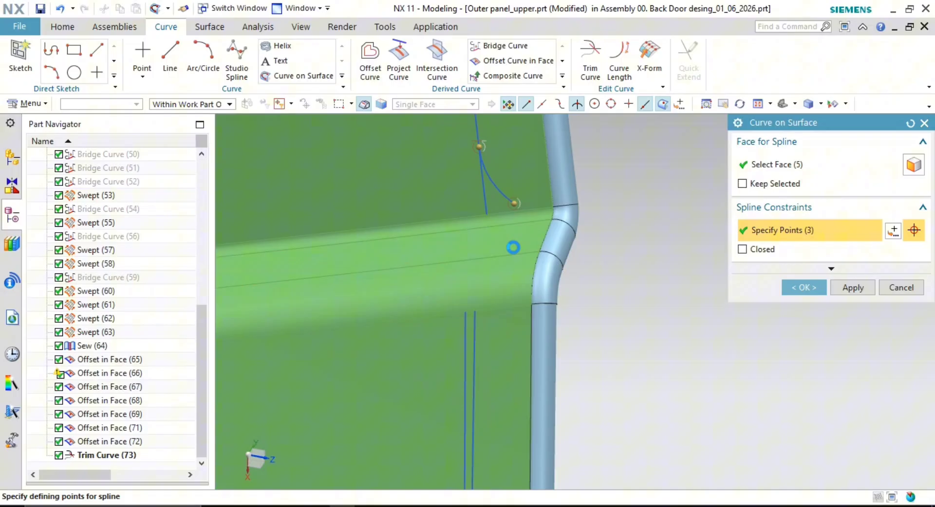
click(511, 286)
click(495, 341)
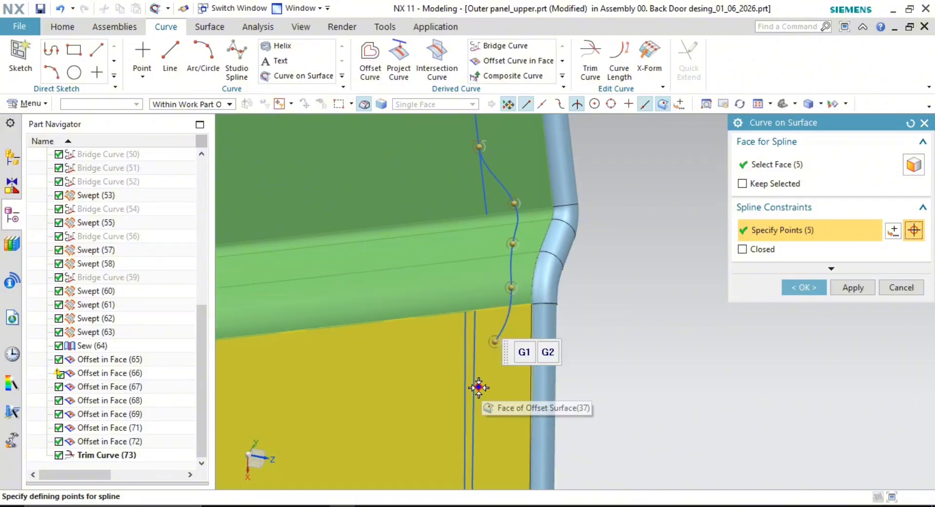
click(474, 400)
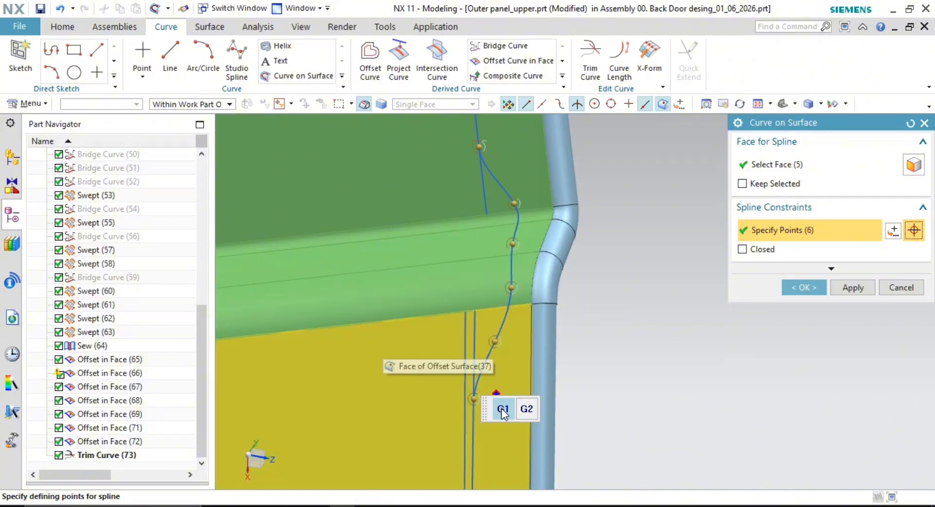
click(804, 288)
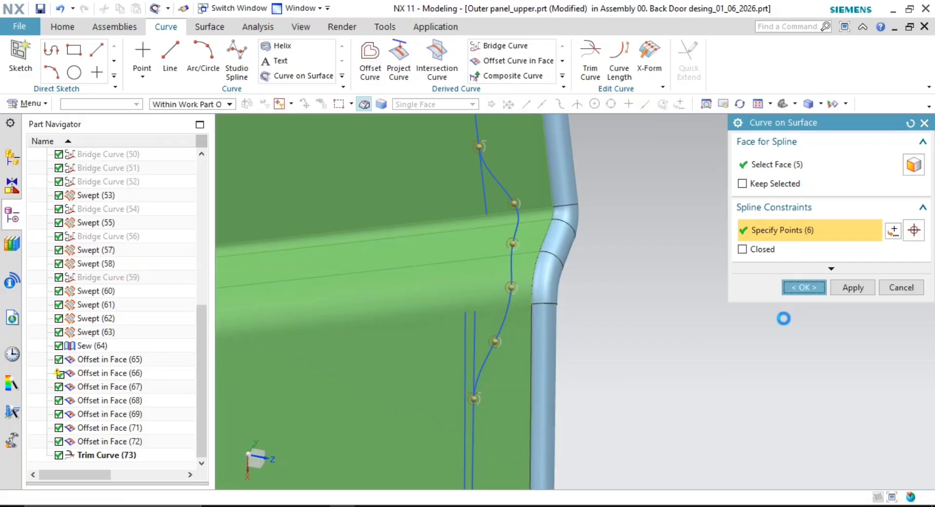
Inspect the side curves from the new surface spline down to the offset curve's end at the frame's lower corner
shift+middle_drag(590, 333, 579, 233)
scroll(584, 279, down, 2)
shift+middle_drag(607, 298, 589, 233)
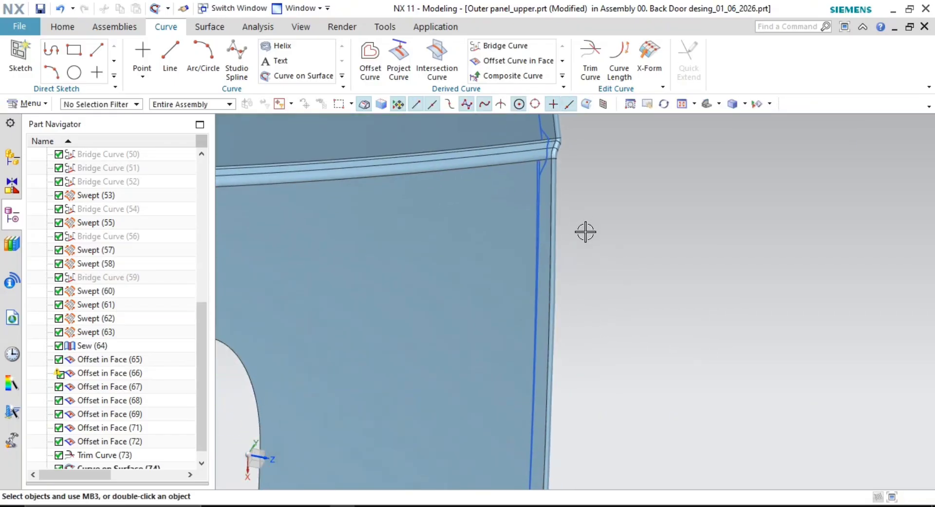
scroll(604, 271, down, 4)
shift+middle_drag(604, 271, 580, 205)
scroll(593, 343, down, 4)
shift+middle_drag(592, 340, 580, 214)
scroll(555, 338, up, 5)
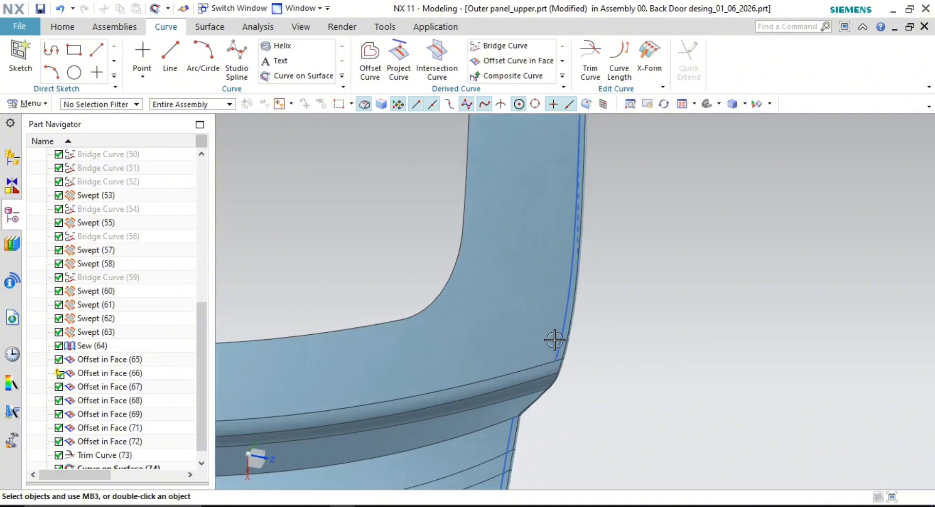
shift+middle_drag(603, 375, 708, 228)
scroll(557, 259, up, 4)
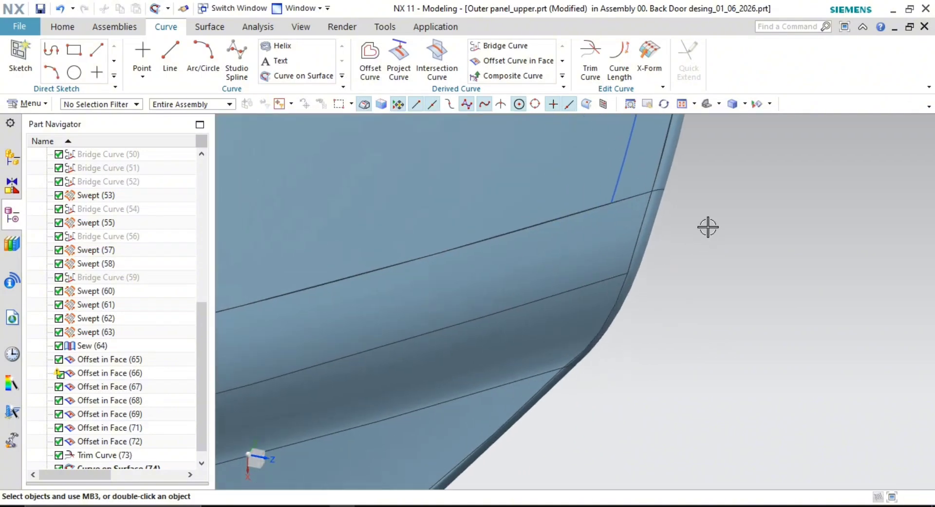
Start a Curve on Surface and select the five adjoining faces across the panel's upper bend beside the side edge
click(298, 75)
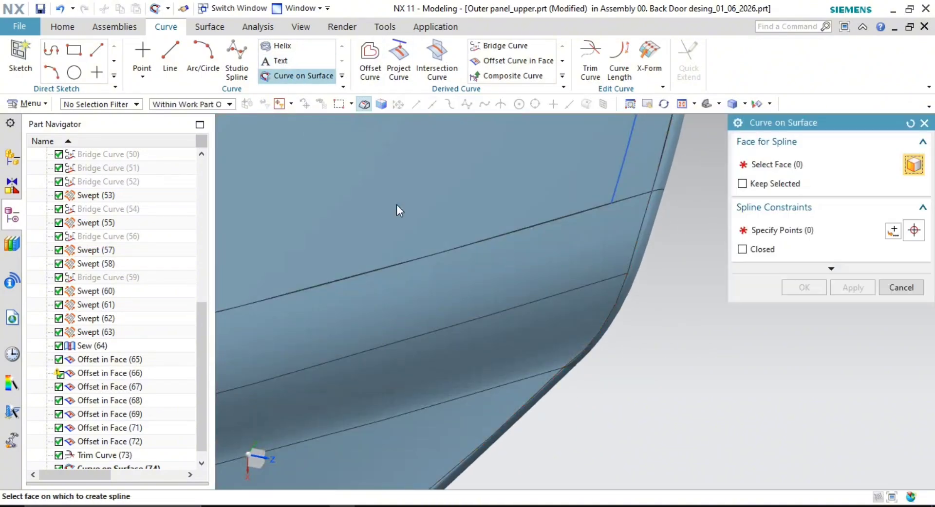
shift+middle_drag(621, 274, 503, 229)
click(568, 184)
click(565, 317)
click(503, 230)
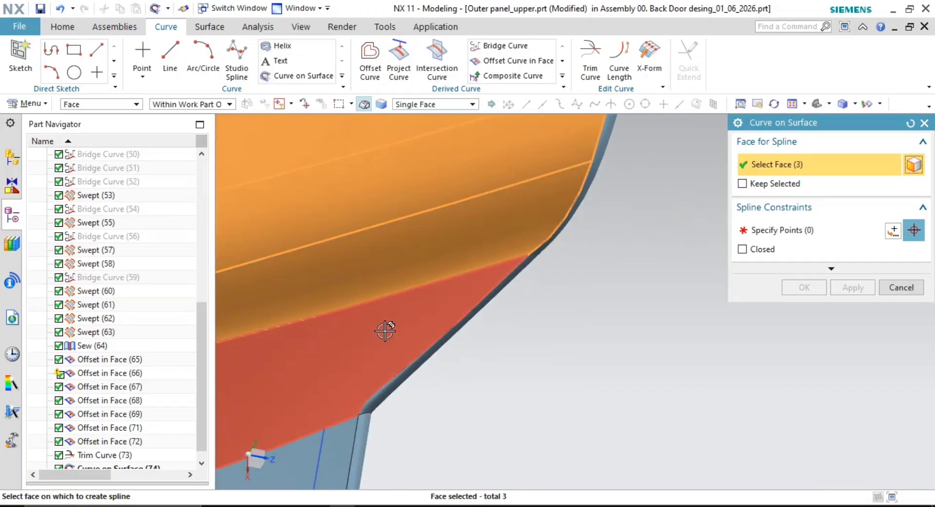
click(384, 332)
shift+middle_drag(384, 331, 536, 274)
click(453, 338)
middle_click(594, 273)
Place the first five spline points from the upper offset curve down along the side edge, across the bend faces
shift+middle_drag(594, 272, 568, 417)
click(581, 242)
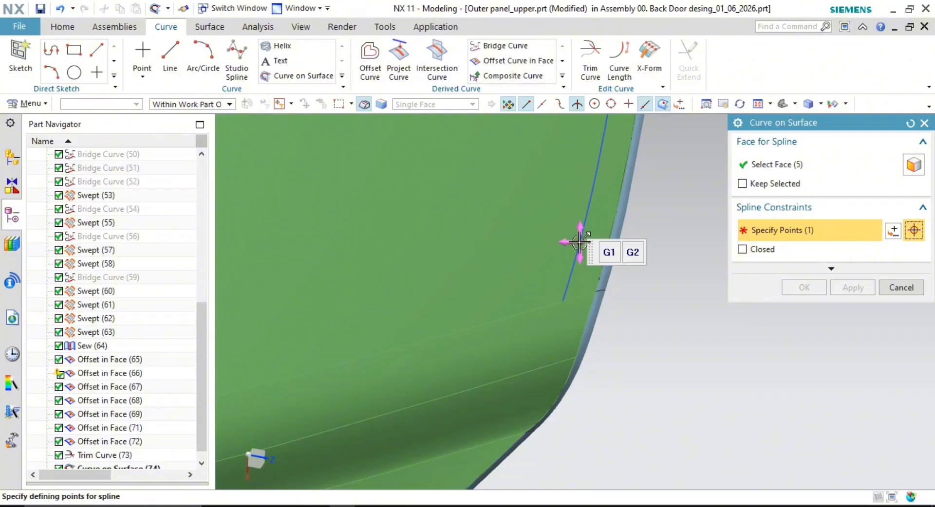
click(586, 285)
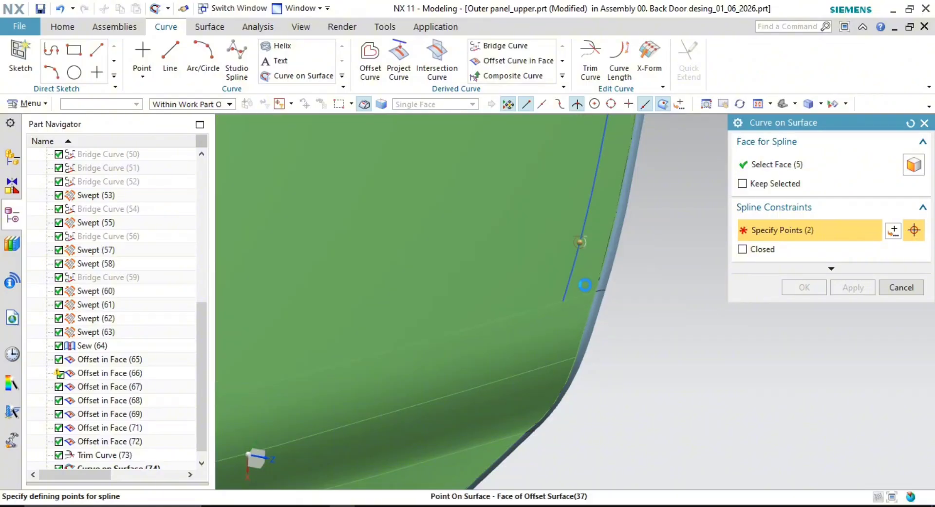
click(568, 336)
shift+middle_drag(551, 375, 589, 303)
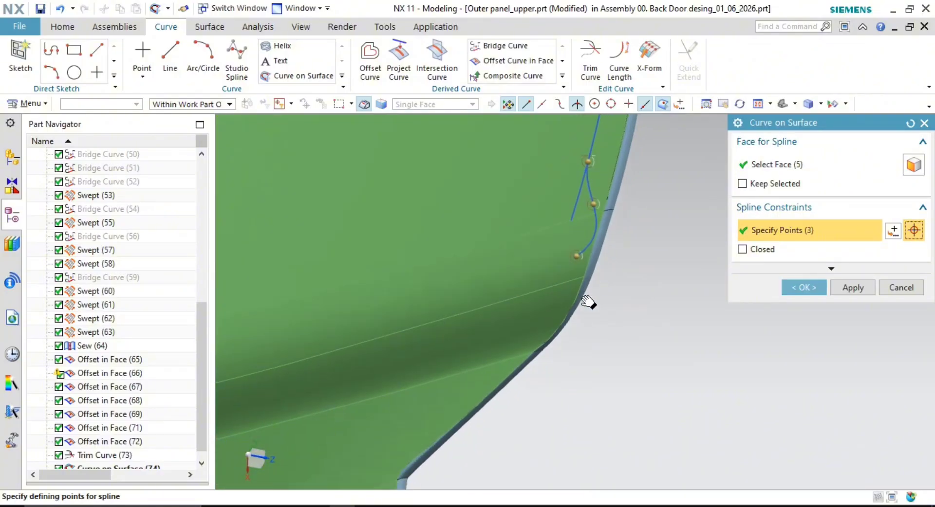
click(551, 309)
click(504, 362)
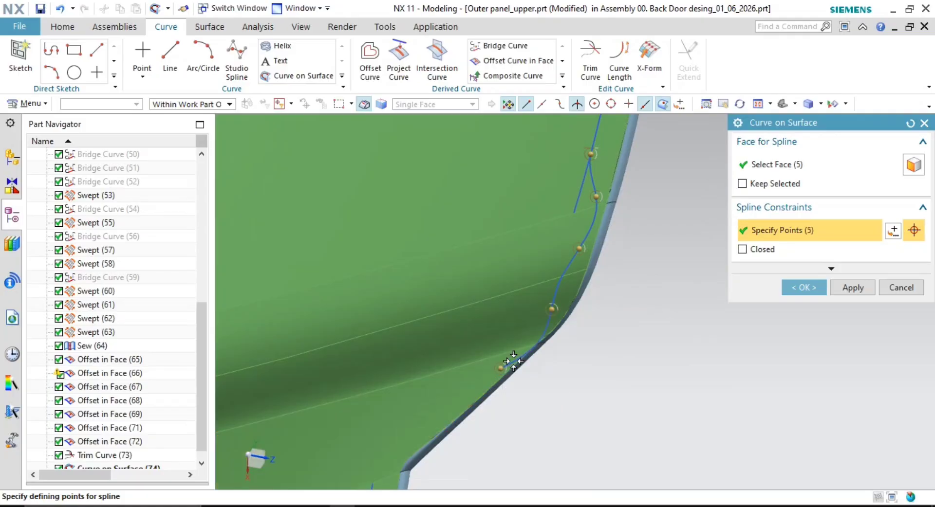
Add four more spline points down to the lower offset curve and finish the surface curve
shift+middle_drag(507, 359, 509, 309)
click(481, 337)
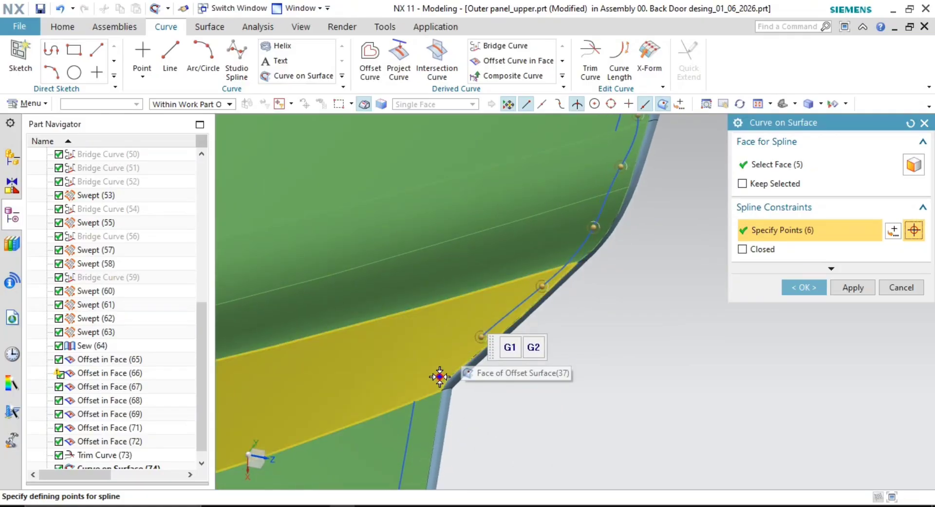
click(442, 367)
click(427, 408)
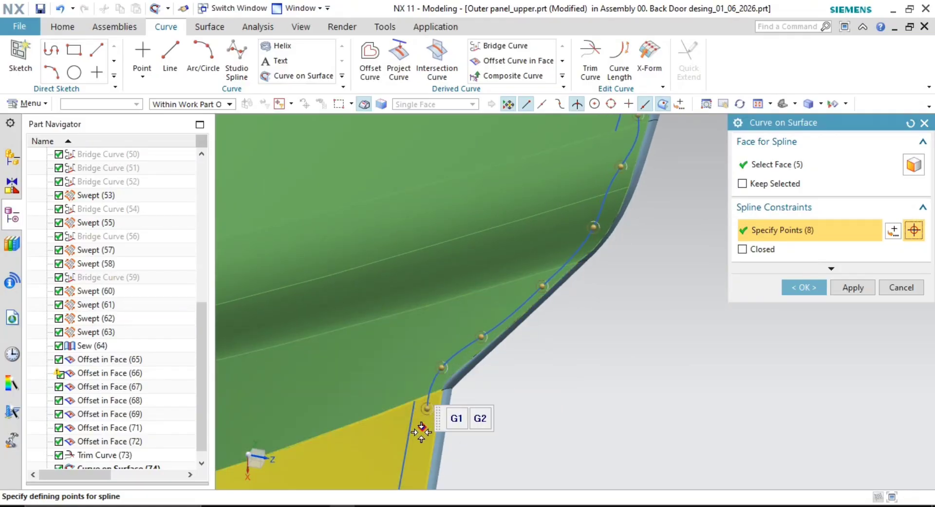
click(405, 456)
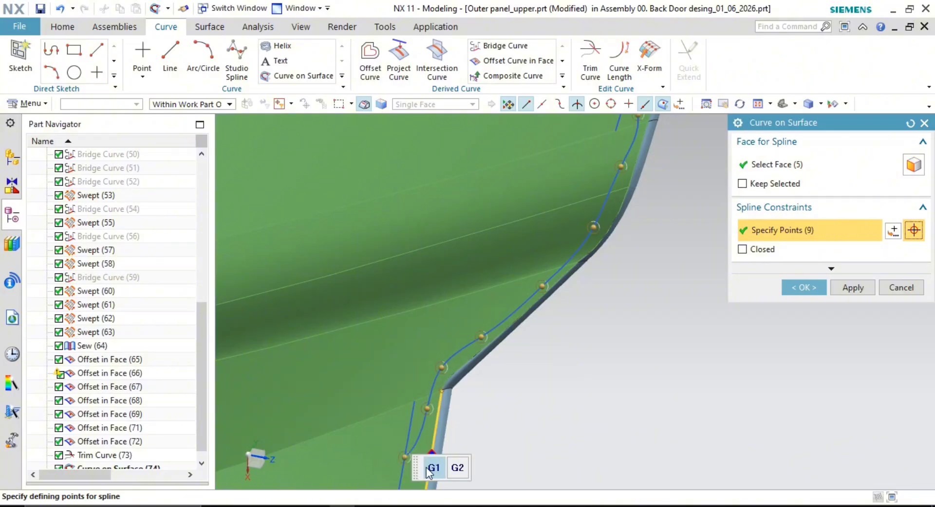
middle_click(599, 355)
Examine the new surface curve and the remaining gaps between offset curves along the panel's side edge
scroll(636, 315, up, 3)
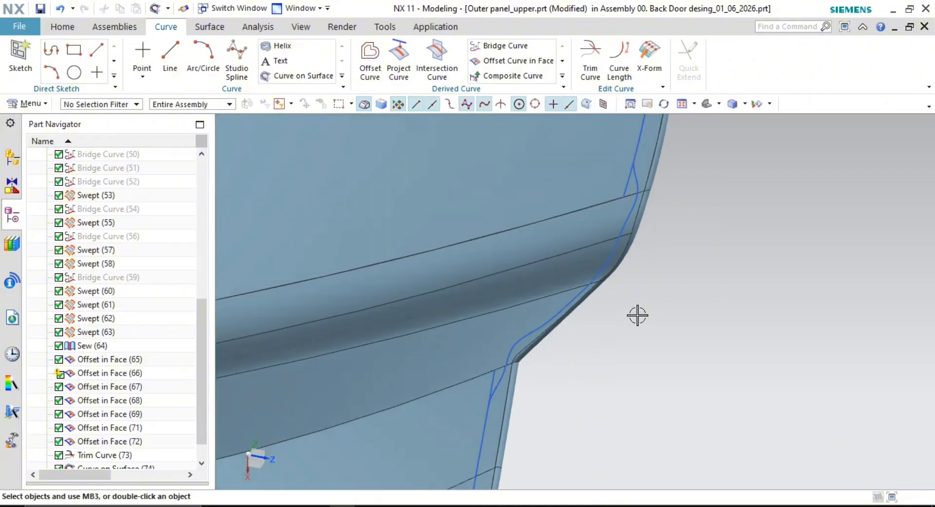
shift+middle_drag(638, 316, 584, 339)
scroll(641, 300, up, 2)
shift+middle_drag(640, 300, 609, 188)
scroll(562, 342, up, 3)
shift+middle_drag(579, 314, 584, 234)
scroll(518, 344, down, 3)
scroll(522, 351, up, 3)
middle_drag(550, 359, 564, 332)
Delete the short isolated offset curve on the narrow band face between the two lower bends
scroll(560, 399, down, 2)
scroll(563, 332, down, 2)
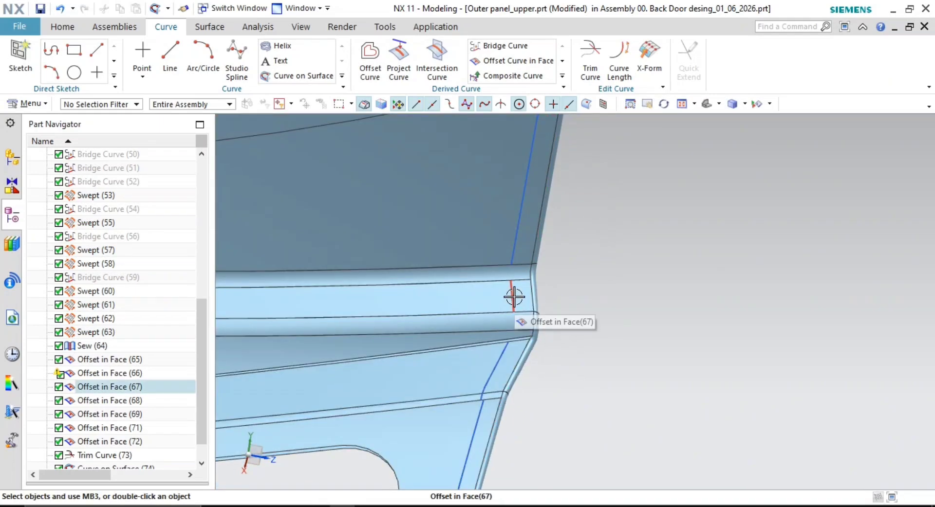
scroll(557, 332, down, 2)
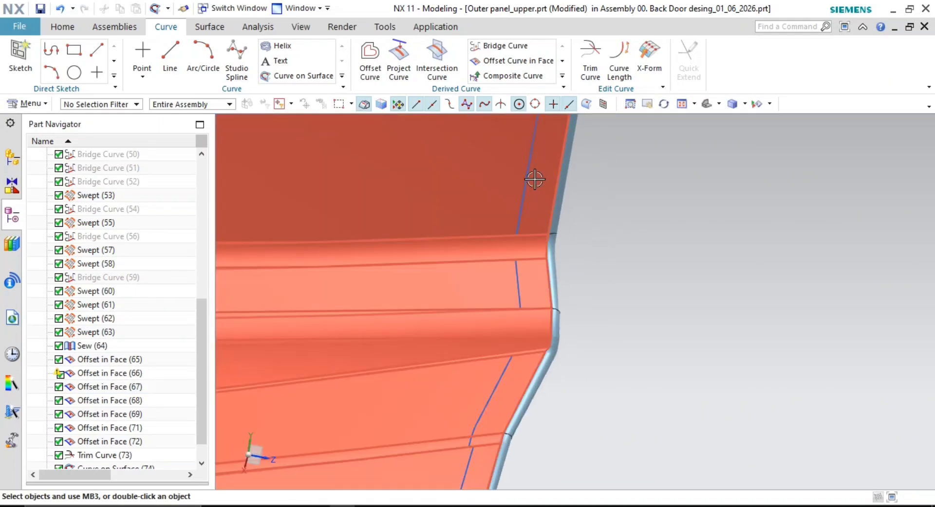
click(524, 288)
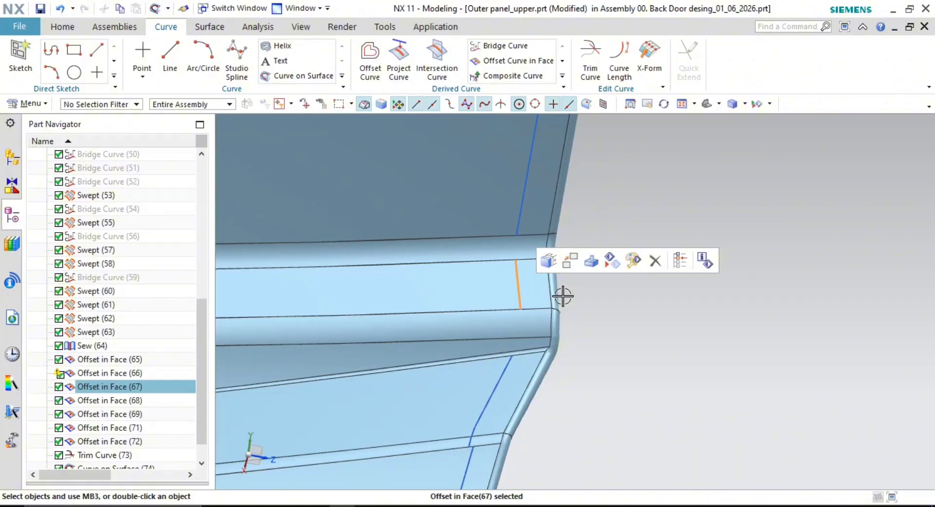
key(Delete)
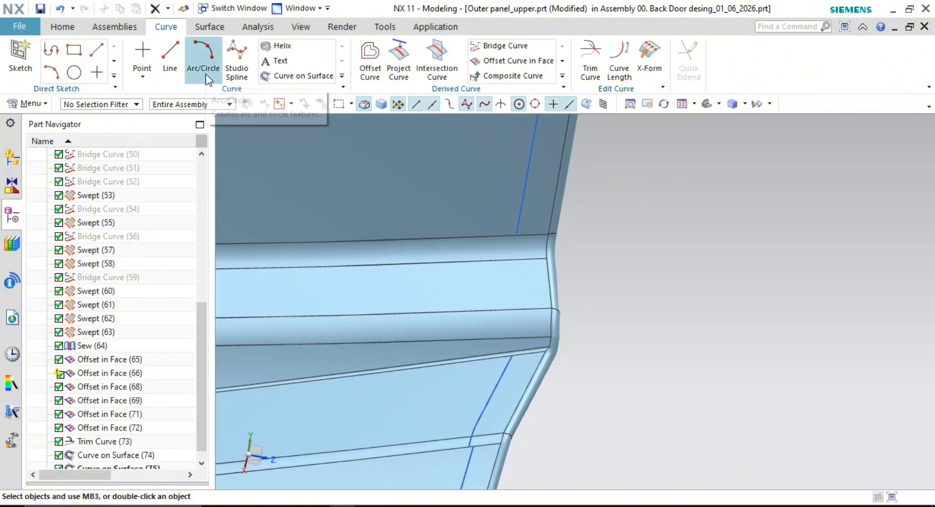
Start another Curve on Surface and select the nine adjoining faces from above the lower bends to the lower window frame
click(297, 75)
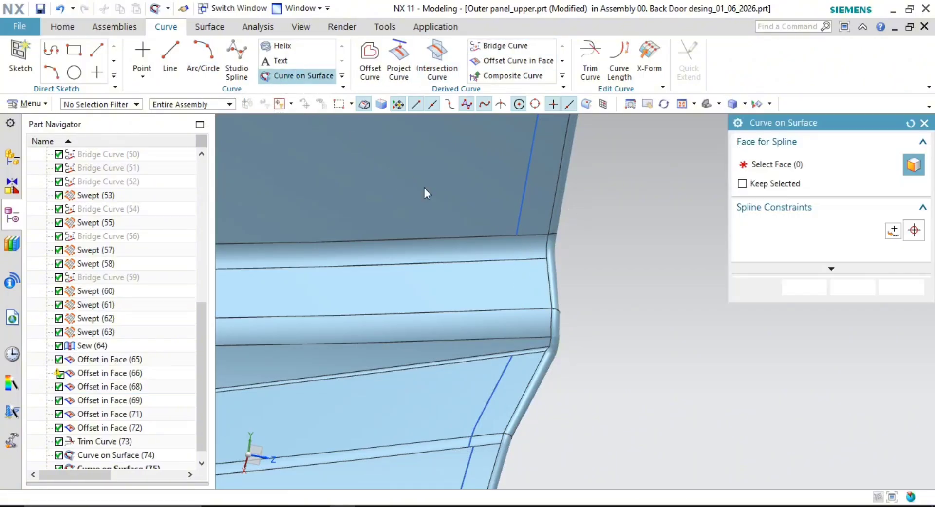
click(547, 210)
click(516, 273)
click(516, 324)
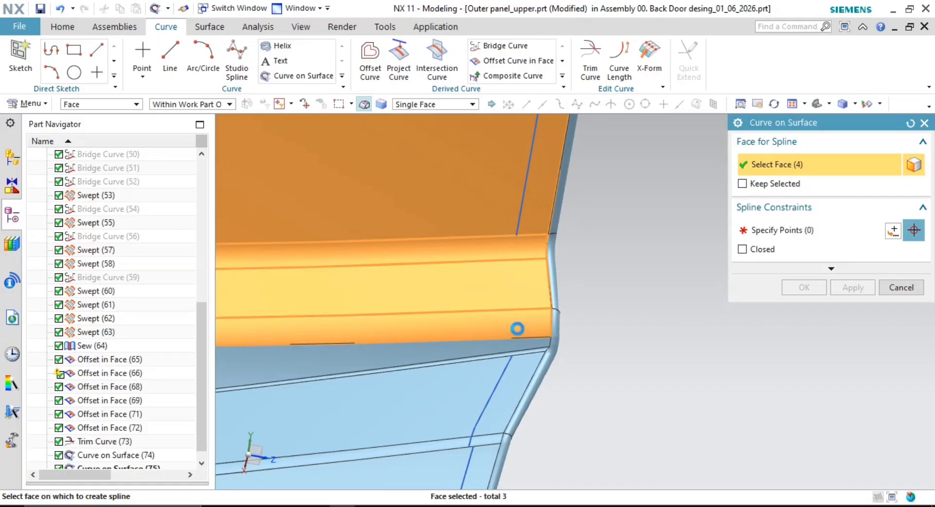
click(492, 350)
click(527, 349)
click(530, 348)
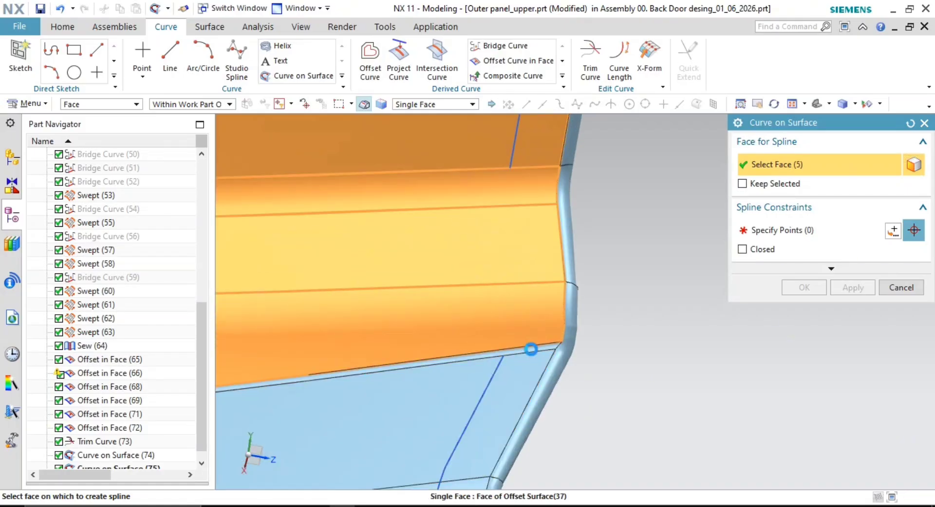
click(534, 361)
shift+middle_drag(567, 365, 567, 298)
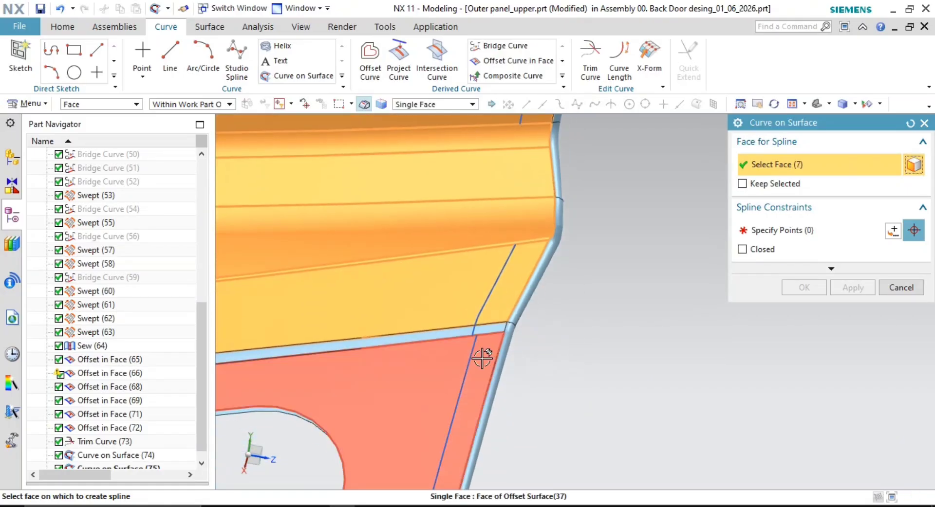
click(482, 356)
click(488, 326)
middle_drag(643, 313, 563, 330)
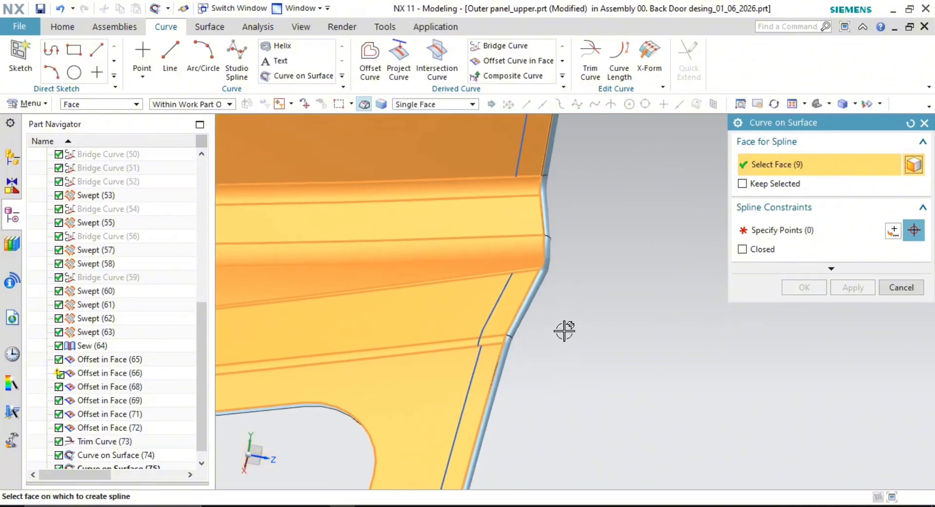
middle_click(610, 304)
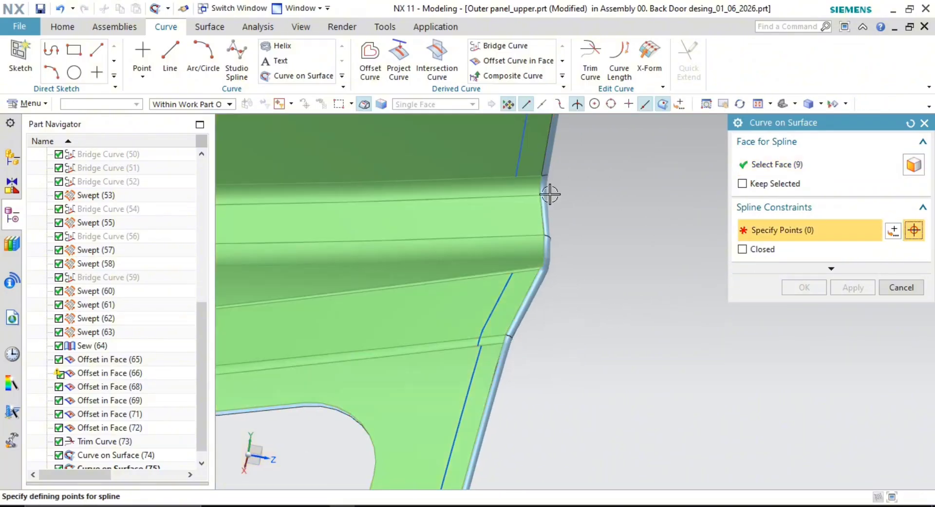
Place five spline points from the offset curve above the bends down across the narrow band face near the side edge
scroll(544, 158, up, 2)
shift+middle_drag(528, 163, 522, 272)
click(518, 201)
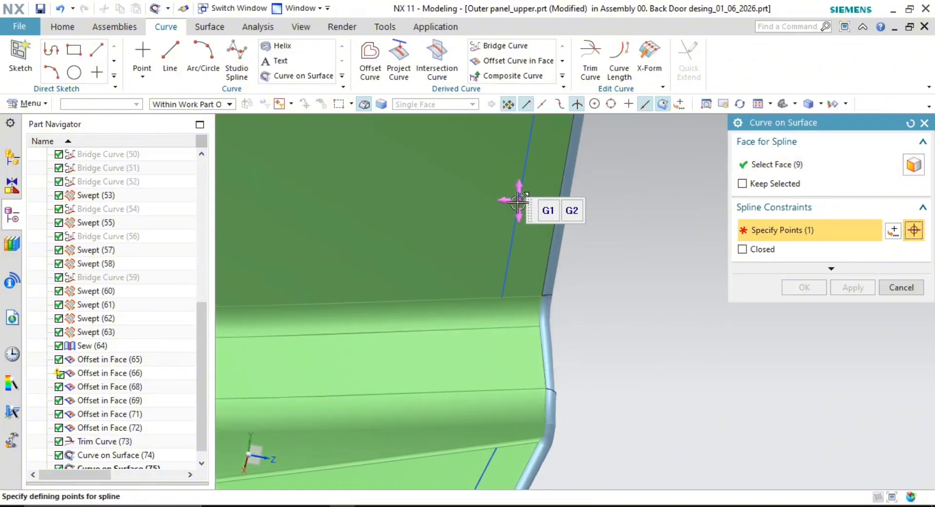
click(528, 258)
click(527, 309)
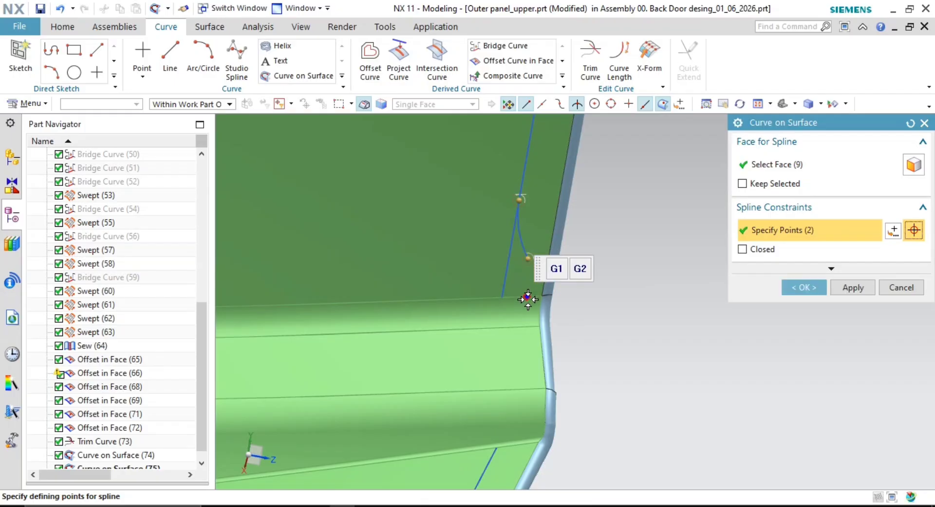
click(531, 348)
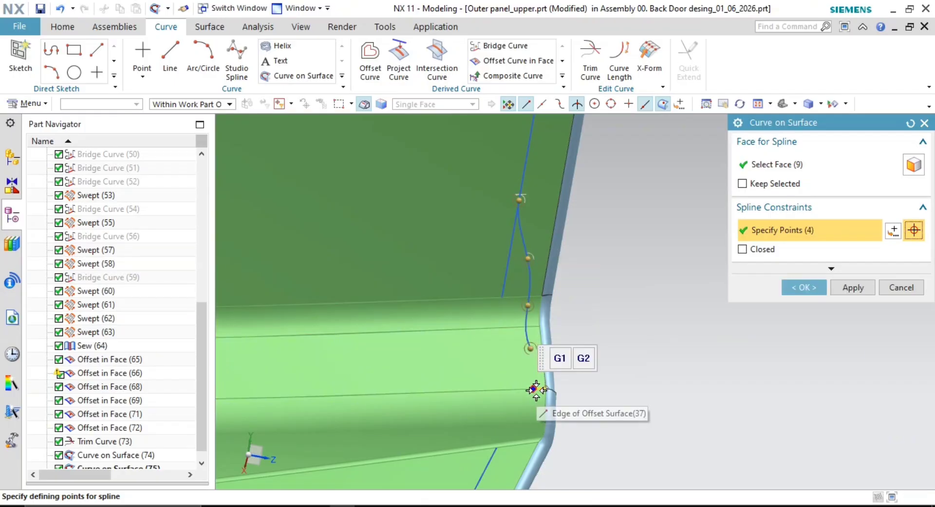
shift+middle_drag(533, 359, 535, 336)
click(535, 323)
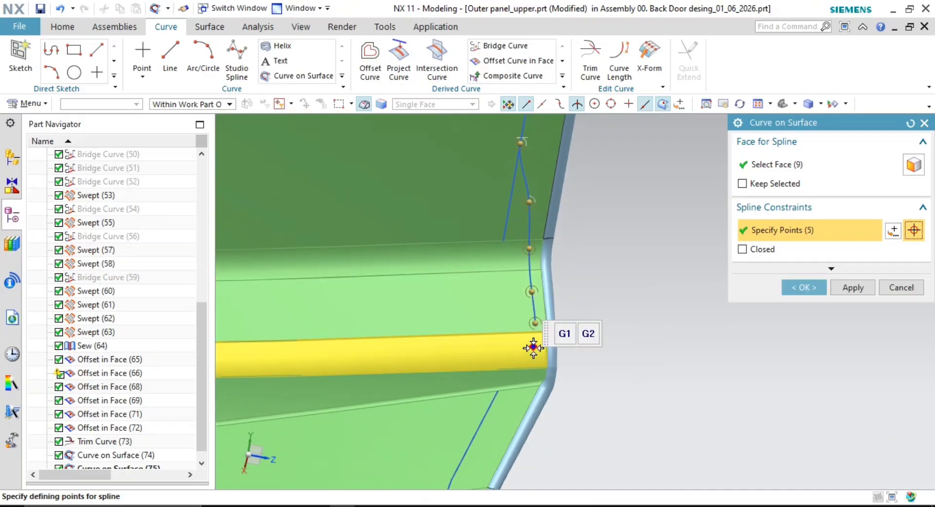
Continue the spline with five more points over the lower bend and crease, ending on the lower offset curve
click(536, 355)
scroll(536, 374, up, 2)
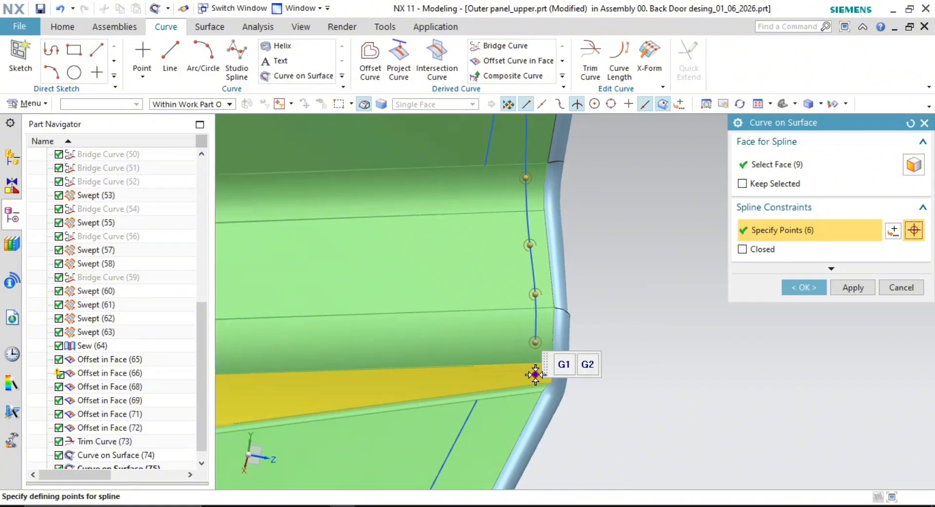
click(535, 374)
click(525, 407)
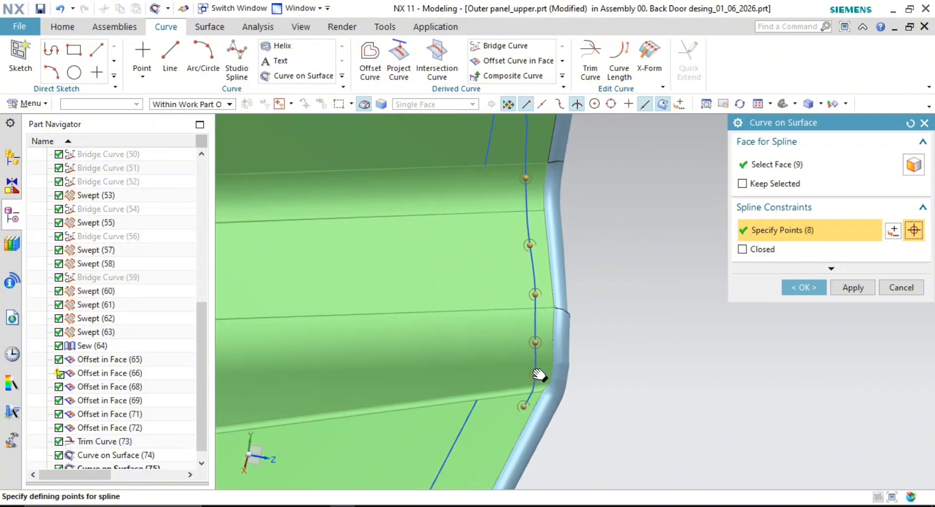
shift+middle_drag(540, 375, 544, 313)
click(495, 371)
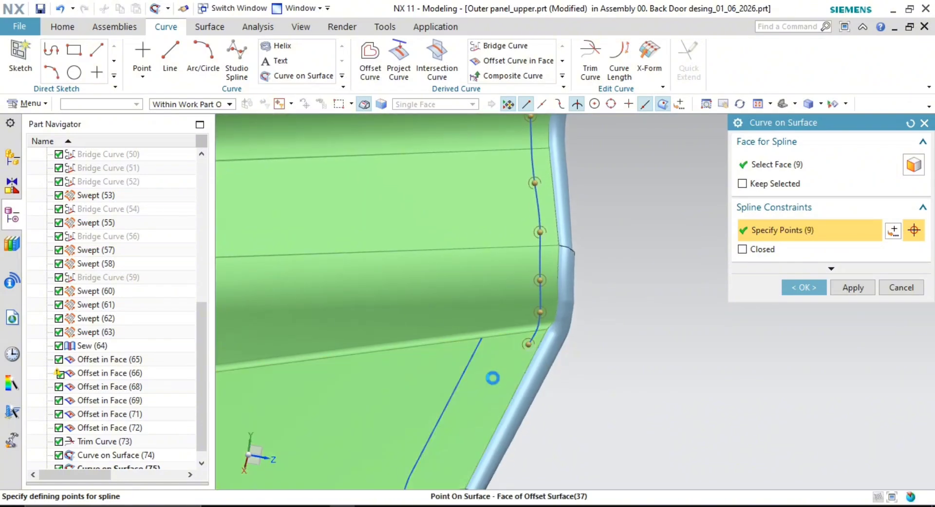
click(454, 394)
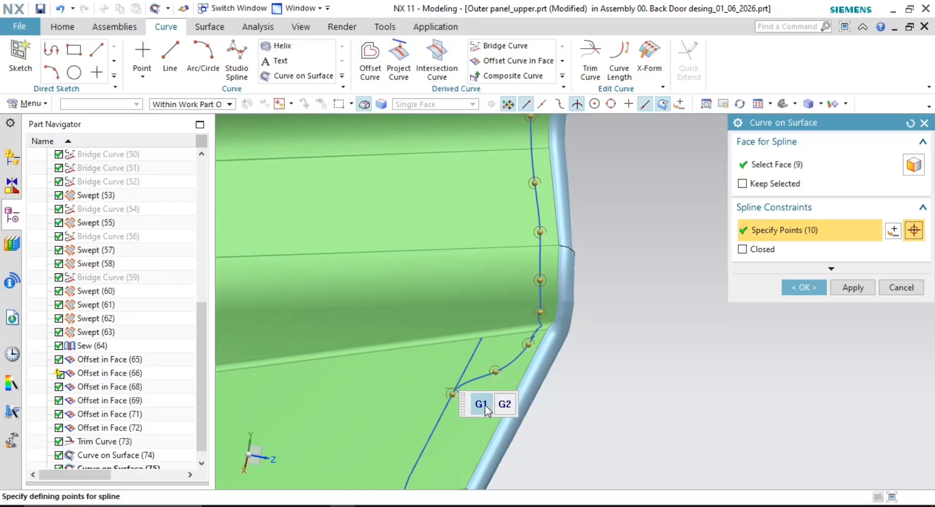
Reposition the spline point just below the lower crease to smooth the wavy section, and finish the surface curve
scroll(536, 307, up, 5)
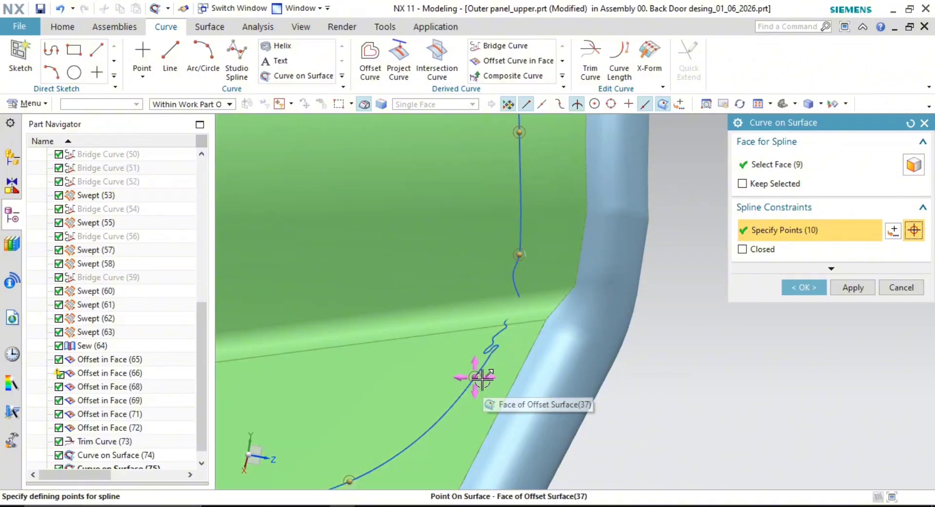
drag(495, 337, 495, 336)
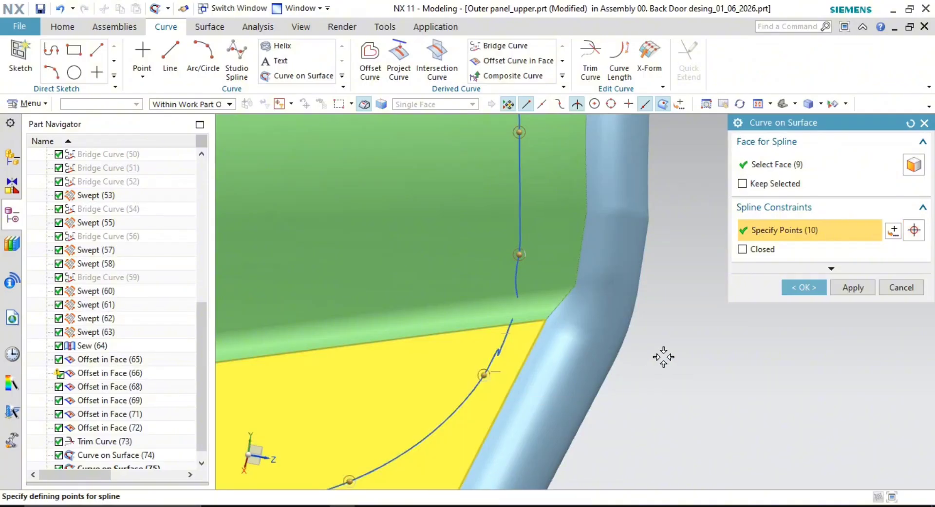
middle_drag(649, 359, 668, 344)
middle_click(660, 348)
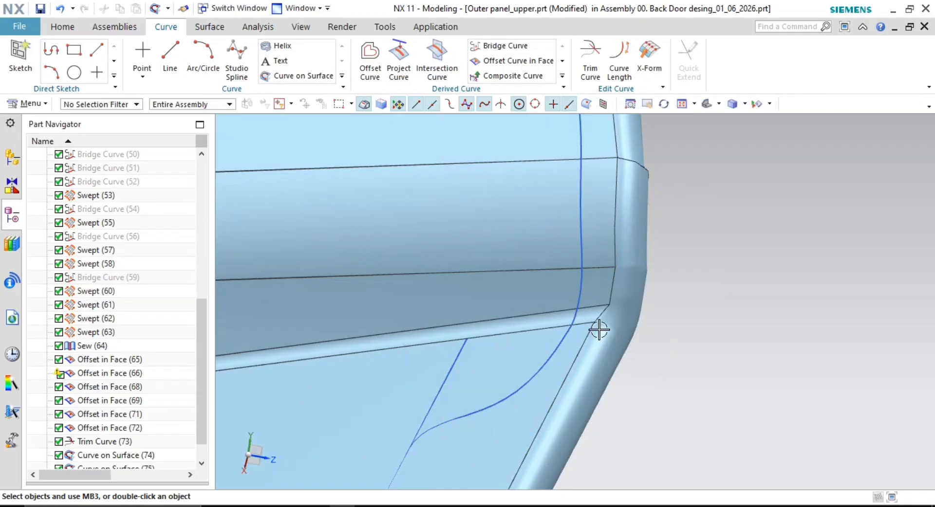
Try to trim the outer panel sheet, taking the offset curve beside the lower window as the first boundary
scroll(601, 307, down, 7)
scroll(666, 409, down, 2)
shift+middle_drag(663, 389, 563, 402)
scroll(602, 306, down, 1)
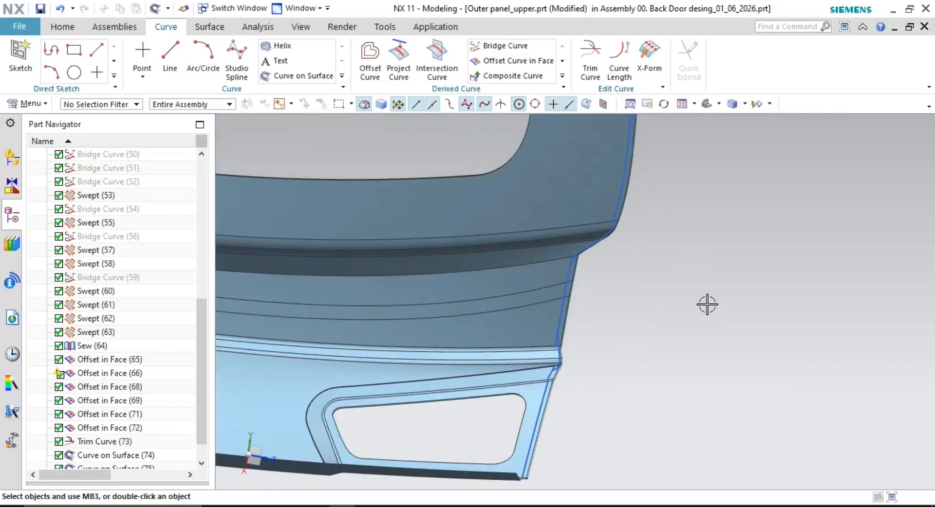
click(214, 27)
click(431, 50)
click(620, 302)
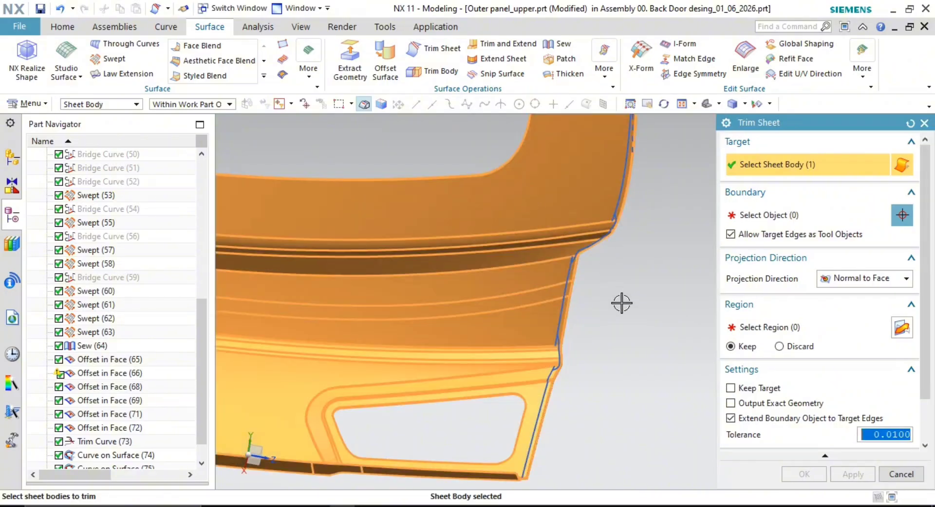
shift+middle_drag(612, 315, 610, 238)
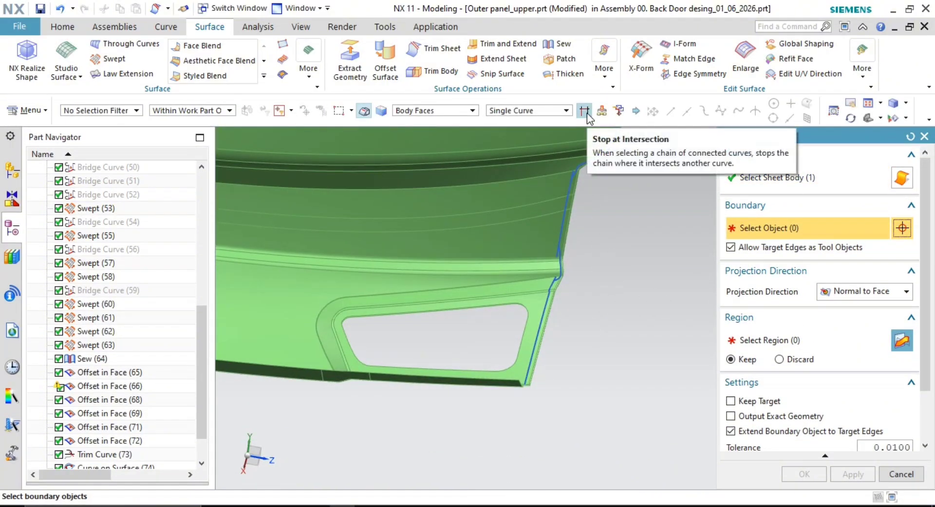
scroll(546, 353, up, 3)
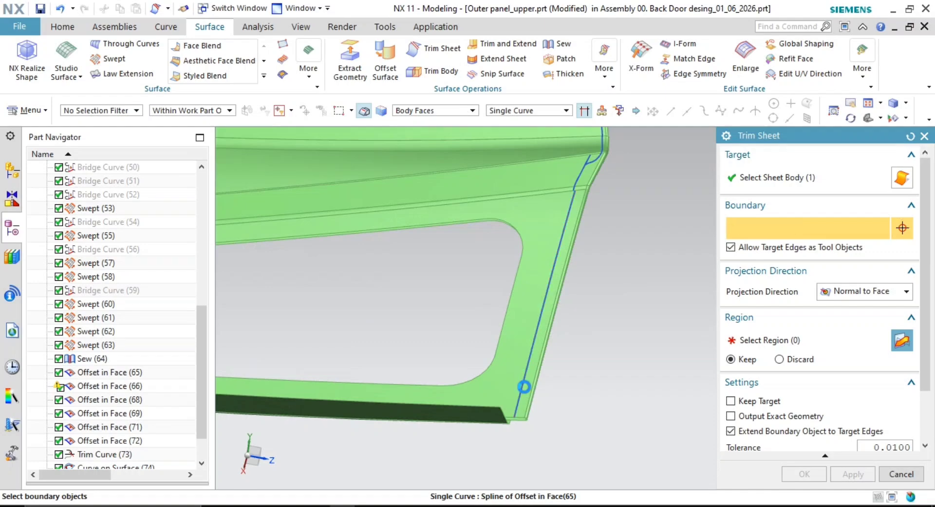
click(524, 387)
scroll(547, 299, up, 5)
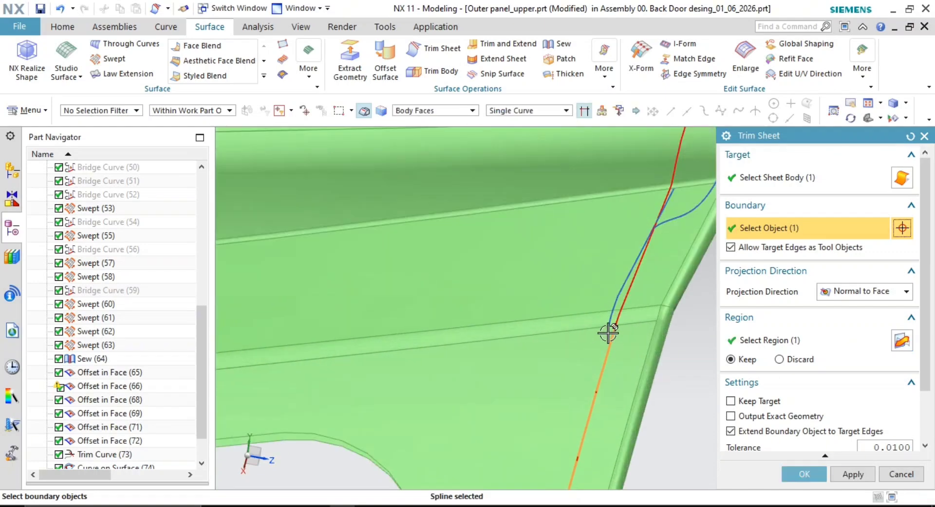
Add the surface spline sections from the lower crease up over the bend to the trim boundary and preview the kept region
shift+middle_drag(527, 428, 511, 439)
scroll(565, 308, up, 2)
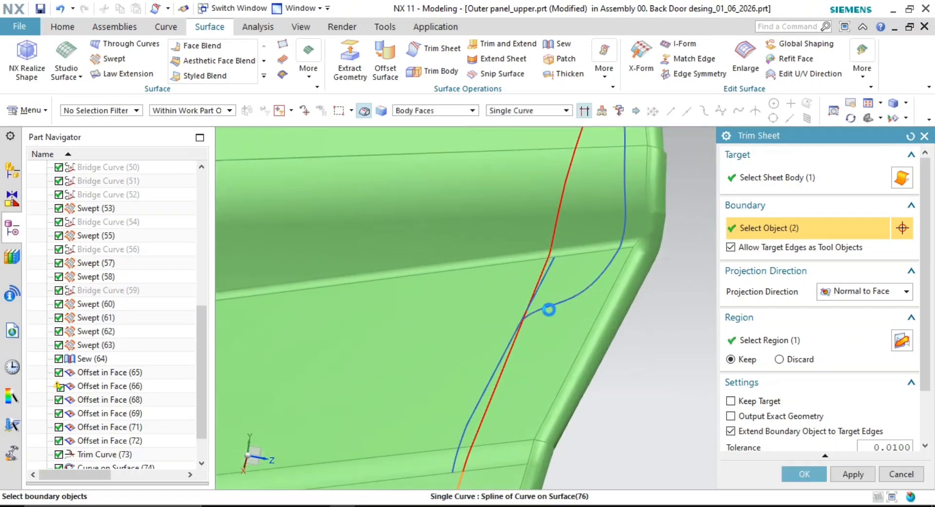
shift+middle_drag(613, 260, 570, 368)
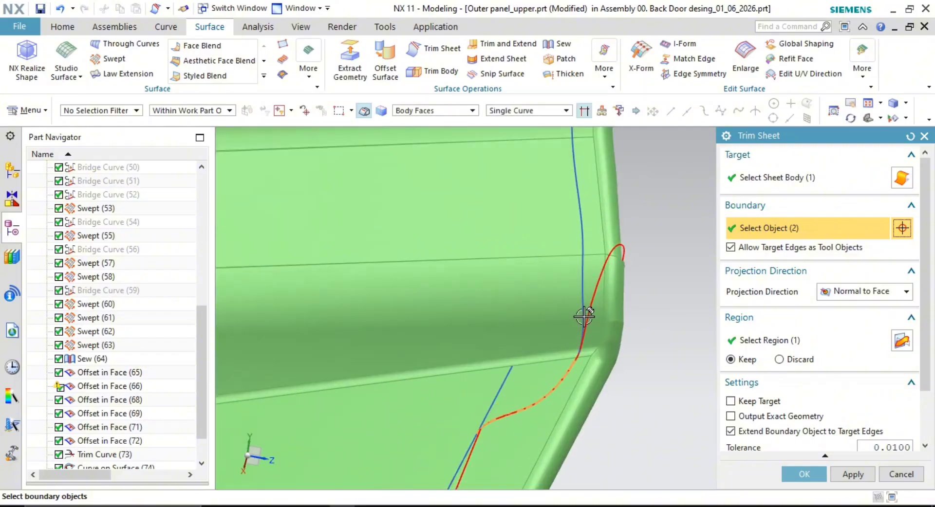
click(585, 307)
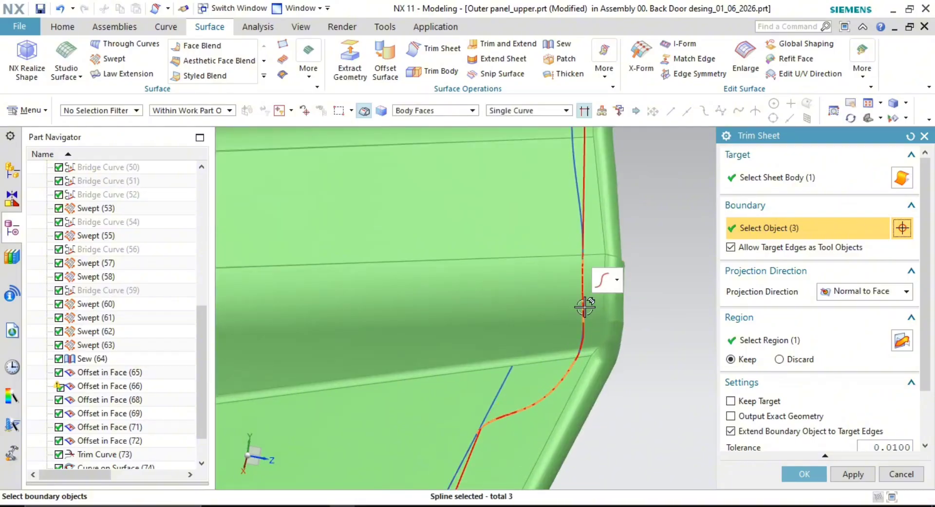
click(790, 341)
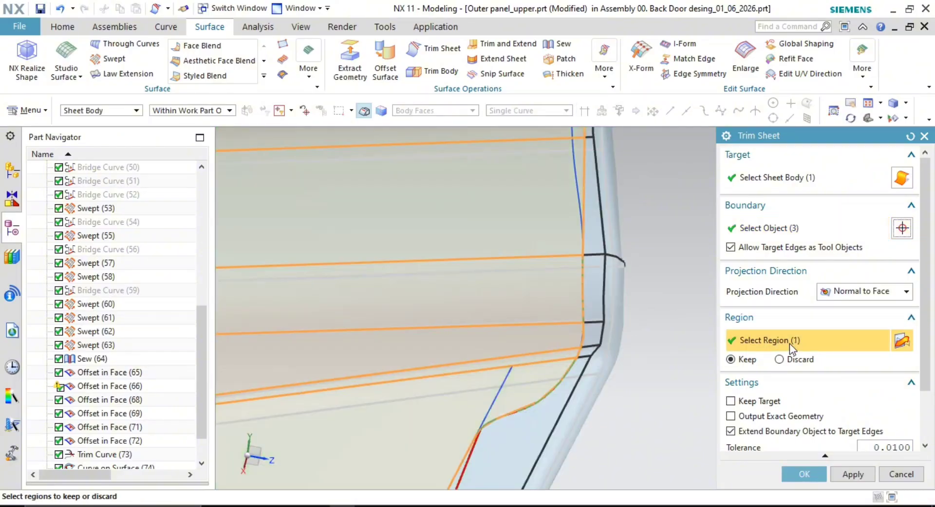
click(735, 232)
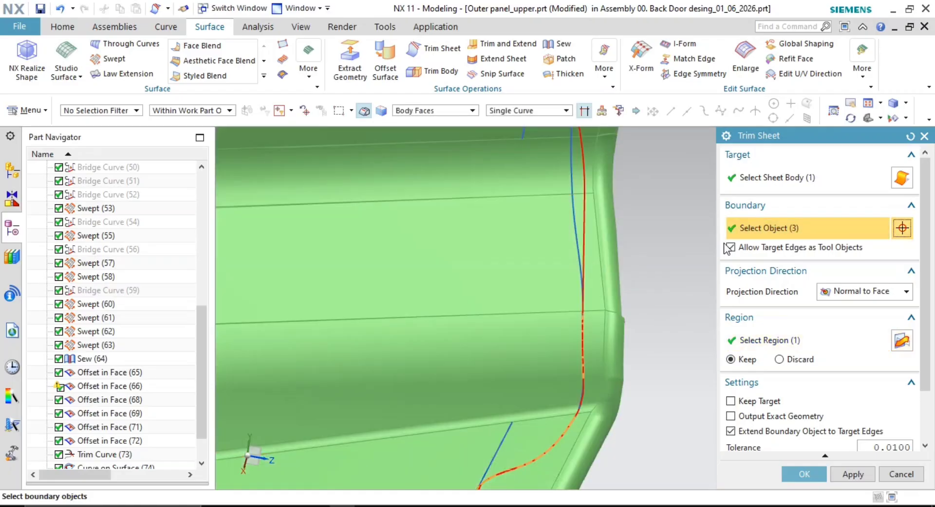
Add the two spline sections above the bends to the boundary, check the kept region, and leave the trim unapplied
scroll(612, 244, down, 2)
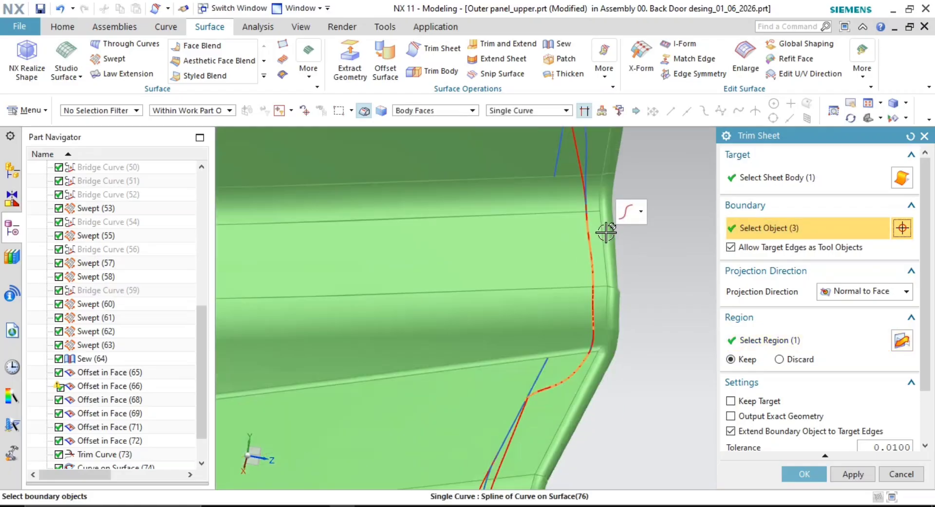
shift+middle_drag(607, 268, 604, 349)
scroll(584, 255, up, 3)
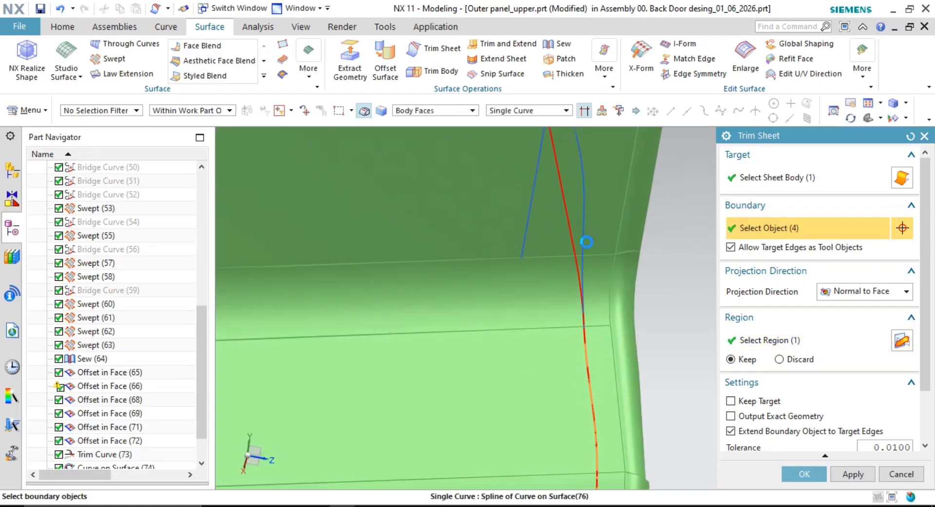
shift+middle_drag(594, 190, 592, 383)
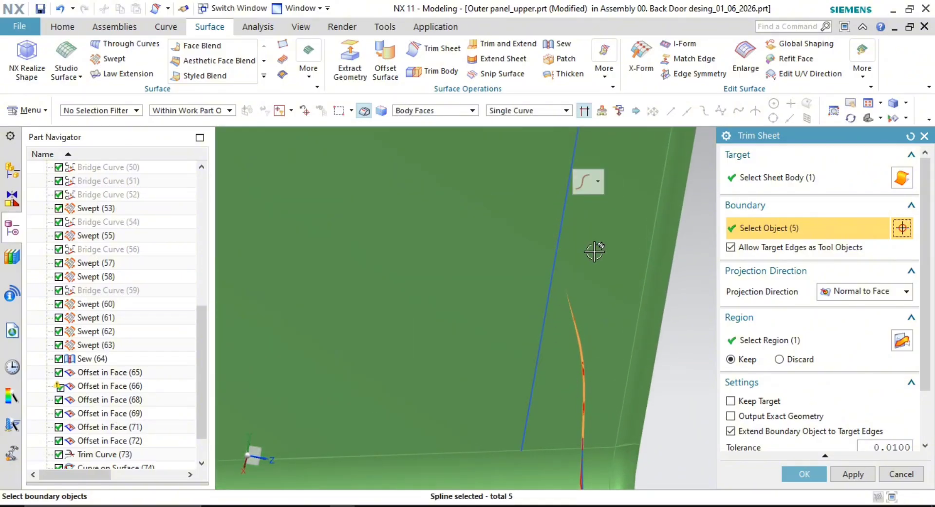
click(794, 342)
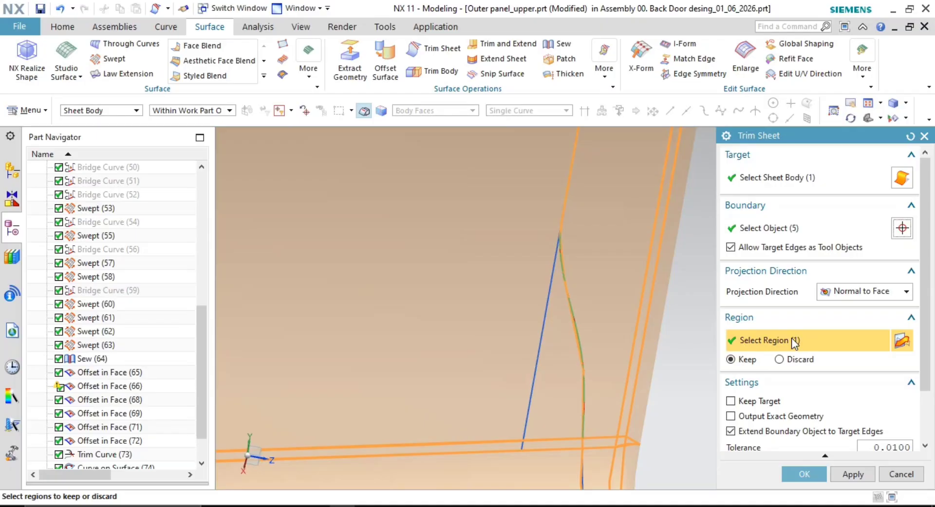
middle_click(578, 309)
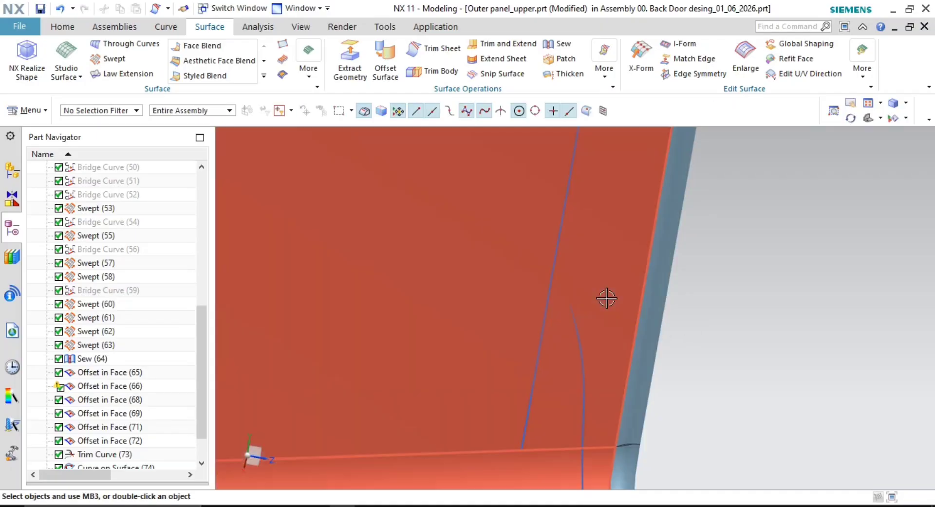
Edit the upper surface spline by moving its second point from the top to smooth the run into the offset curve
double_click(581, 330)
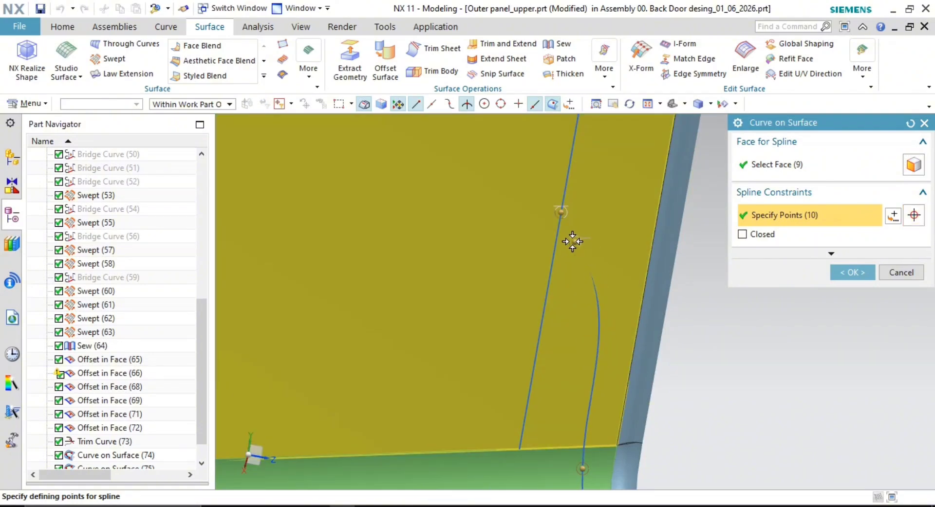
drag(575, 265, 574, 266)
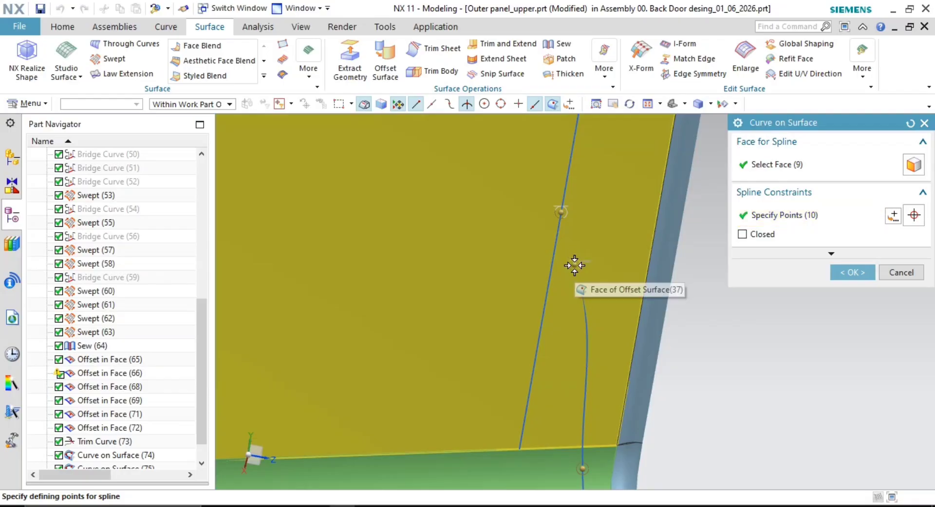
middle_click(741, 367)
click(744, 369)
Examine the reshaped spline and the joined curve chain along the side edge, down to the lower corner of the panel
scroll(597, 365, down, 3)
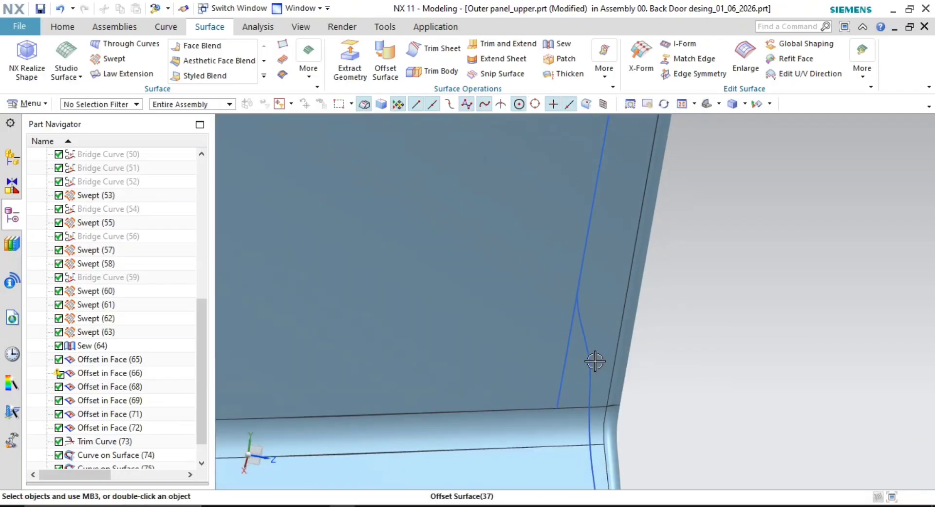
shift+middle_drag(595, 362, 591, 297)
scroll(697, 357, down, 1)
shift+middle_drag(694, 380, 691, 301)
scroll(676, 323, down, 2)
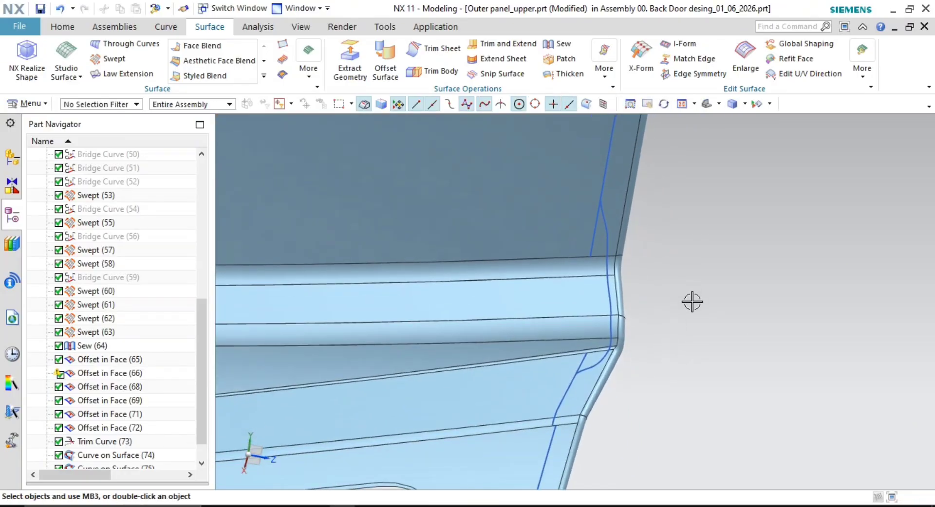
click(696, 311)
scroll(672, 375, down, 1)
shift+middle_drag(666, 372, 629, 320)
scroll(574, 180, down, 7)
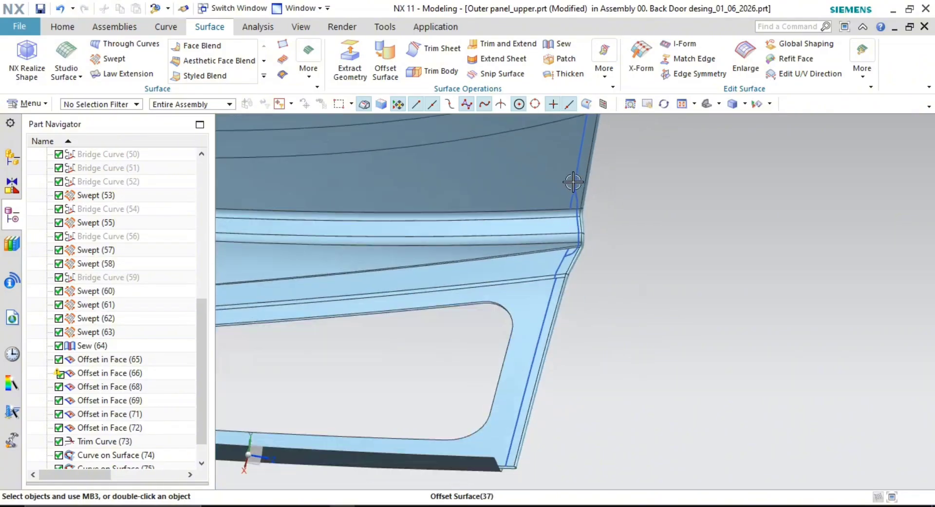
scroll(565, 180, up, 3)
shift+middle_drag(627, 250, 619, 221)
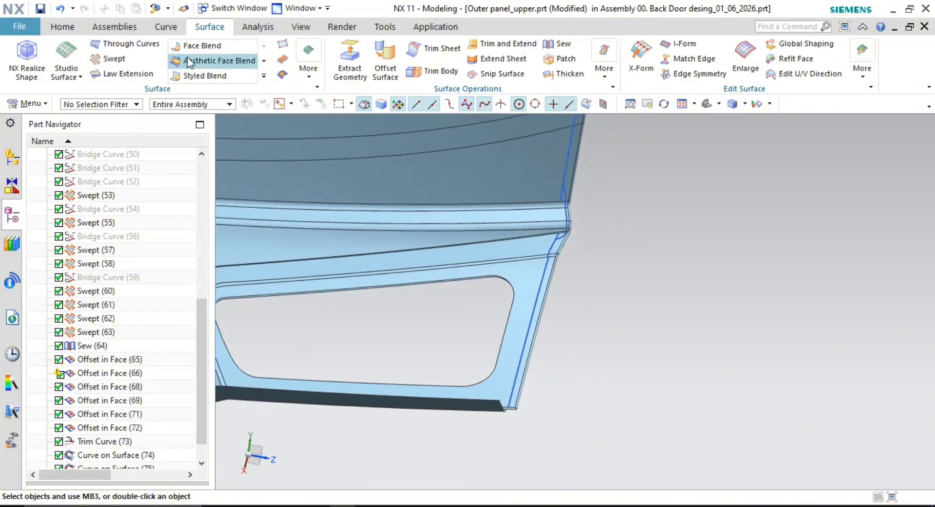
Start a new Trim Sheet on the outer panel, with the lower offset curve and the lower surface spline as boundaries
click(460, 46)
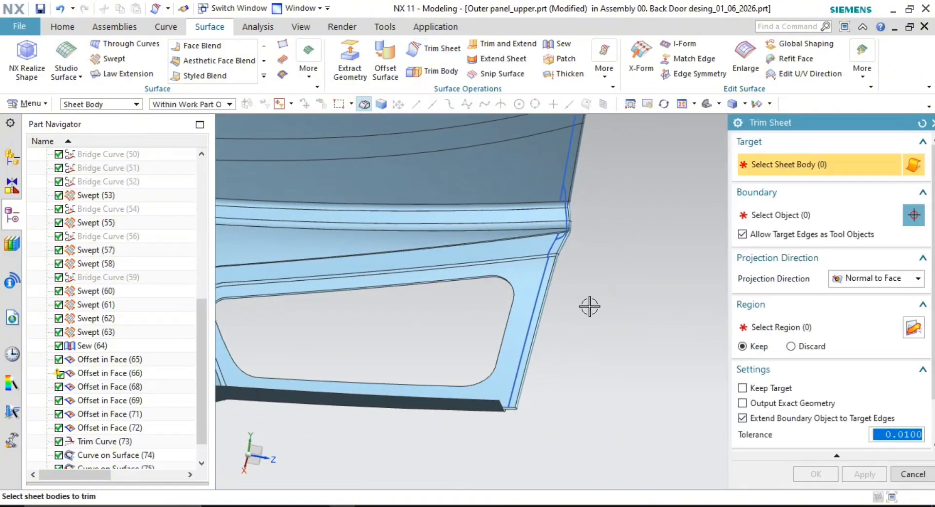
scroll(592, 306, up, 2)
click(512, 284)
middle_click(578, 299)
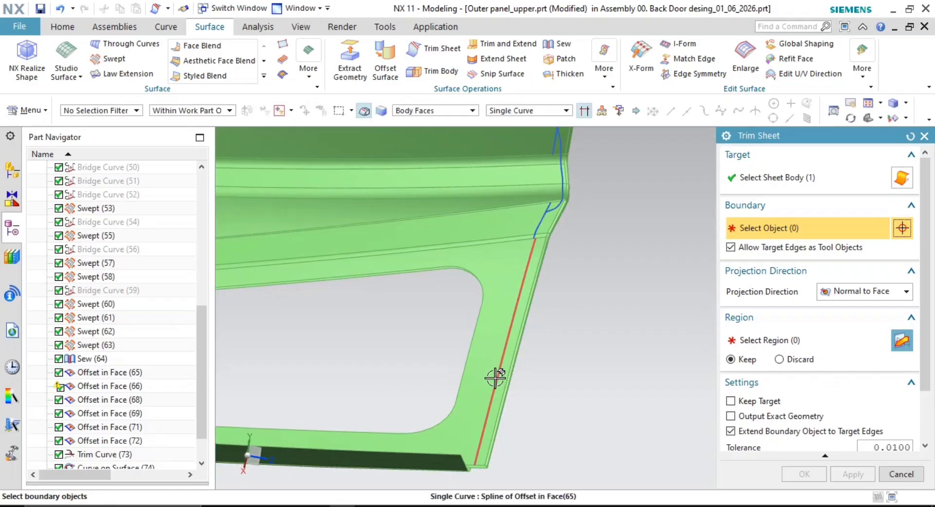
scroll(548, 220, up, 2)
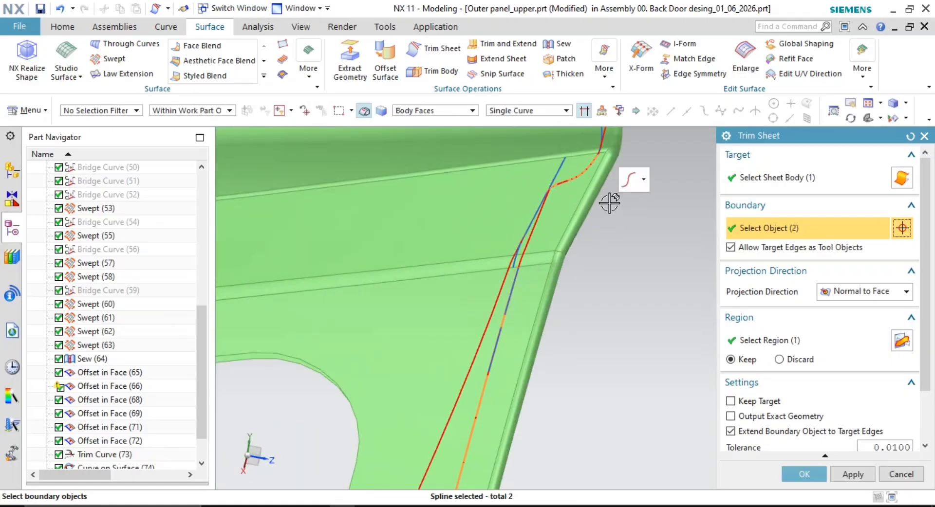
Add the surface spline sections over the lower bend and the narrow band above it to the trim boundary
shift+middle_drag(589, 218, 558, 400)
click(593, 276)
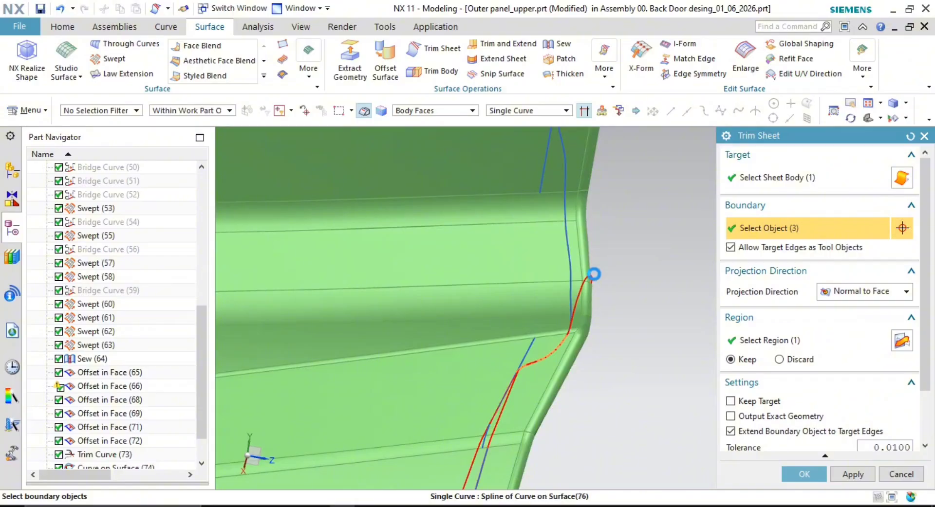
scroll(595, 269, down, 2)
shift+middle_drag(597, 241, 590, 330)
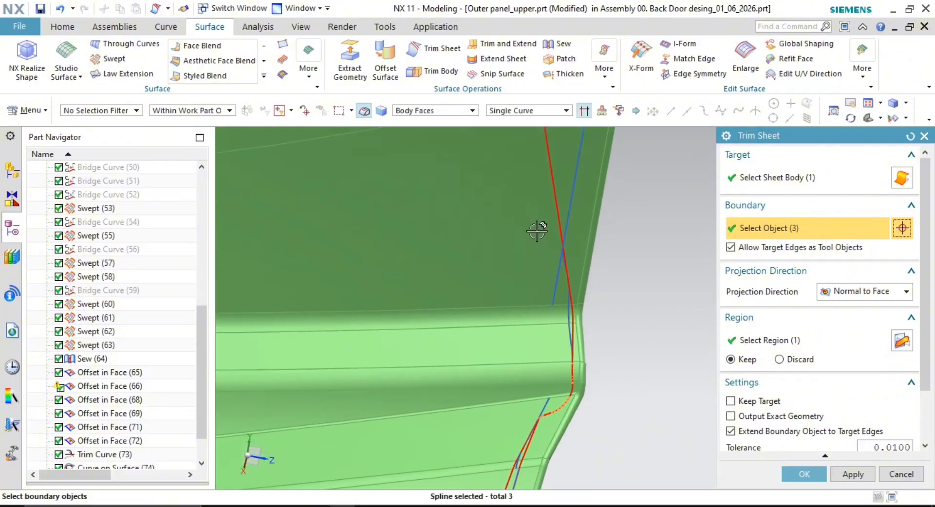
scroll(577, 306, up, 2)
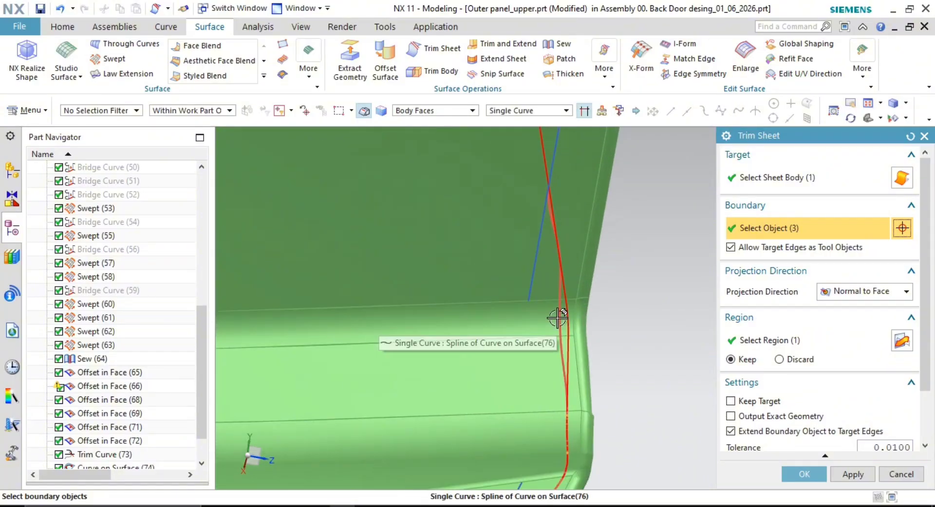
click(560, 317)
scroll(547, 215, up, 2)
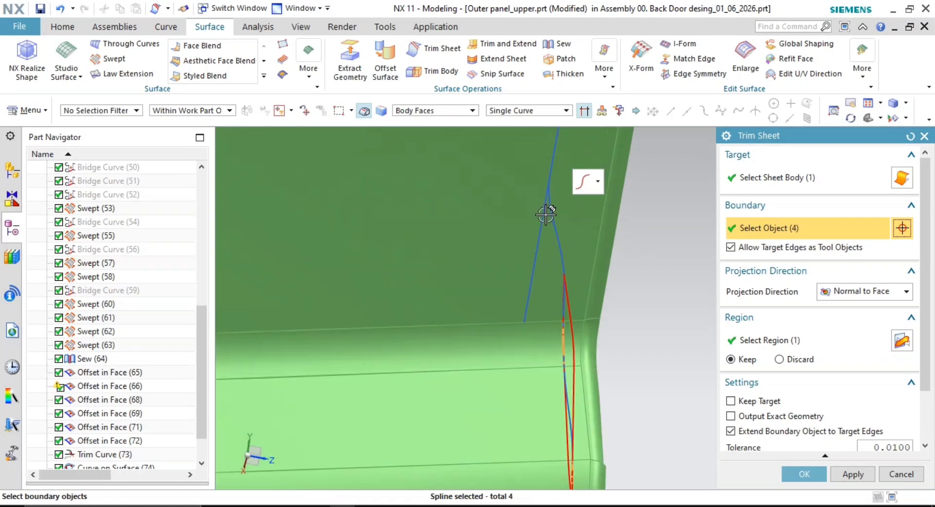
Pick and deselect the uppermost spline section, and add the upper offset curve to the trim boundary
click(569, 262)
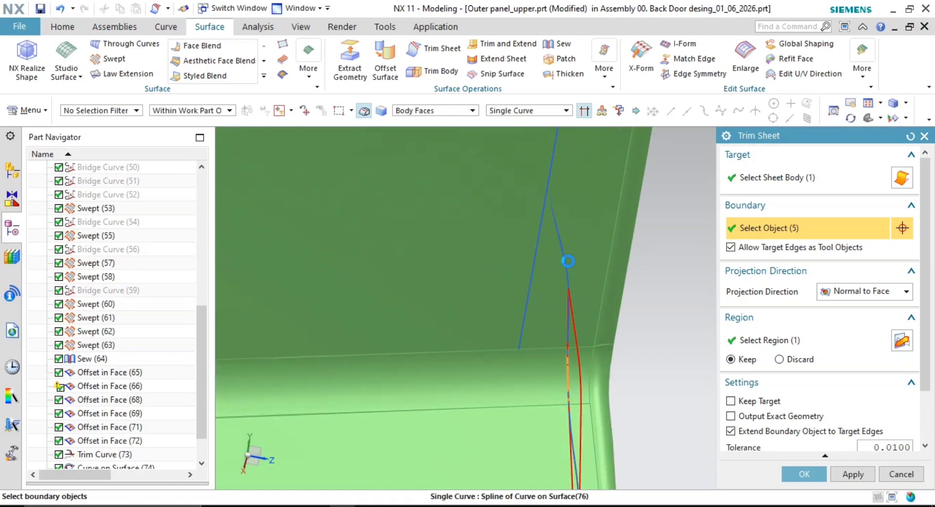
shift+click(568, 261)
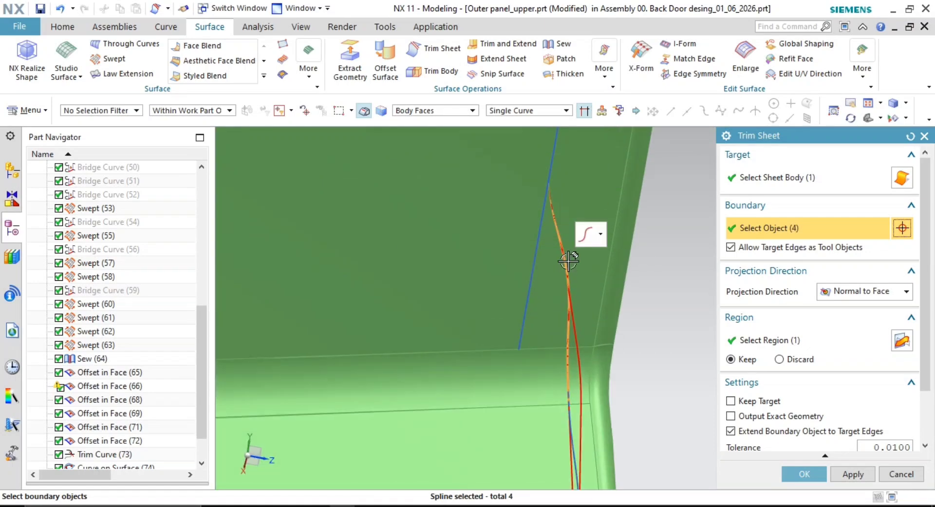
click(555, 140)
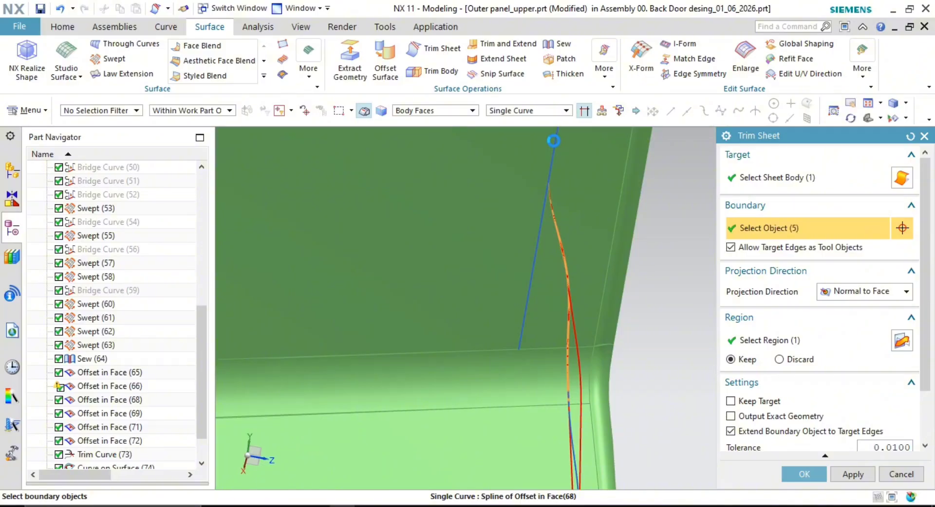
scroll(566, 202, down, 1)
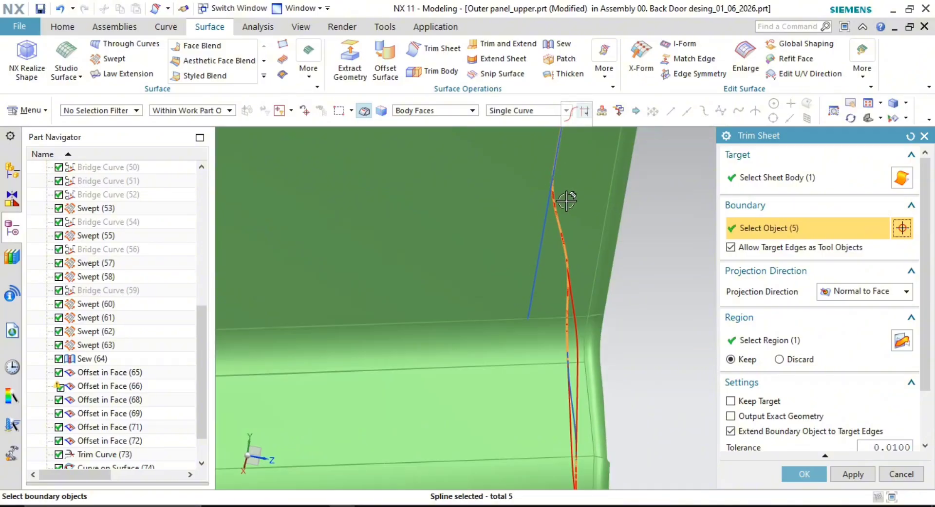
shift+middle_drag(565, 203, 548, 311)
scroll(571, 312, down, 2)
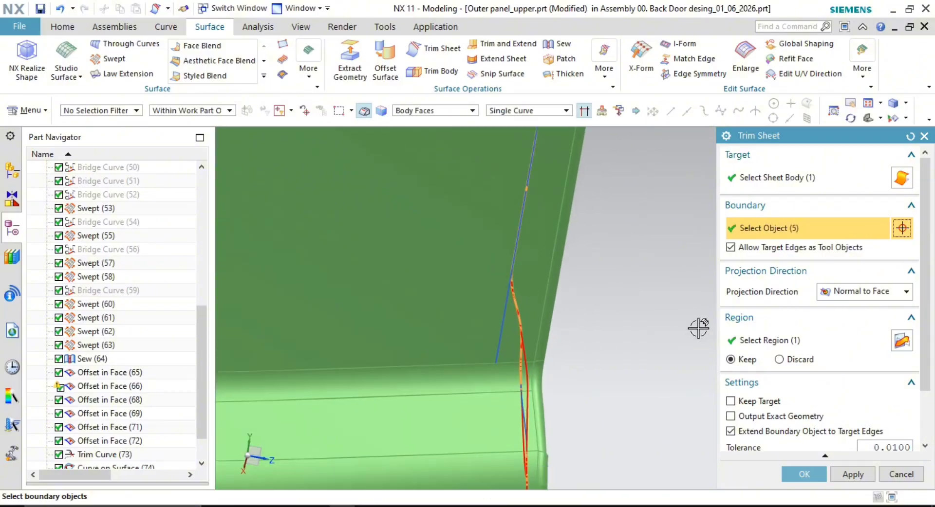
Clear the preselected trim region and inspect the boundary curves down to the panel's lower corner
click(756, 343)
scroll(611, 334, up, 2)
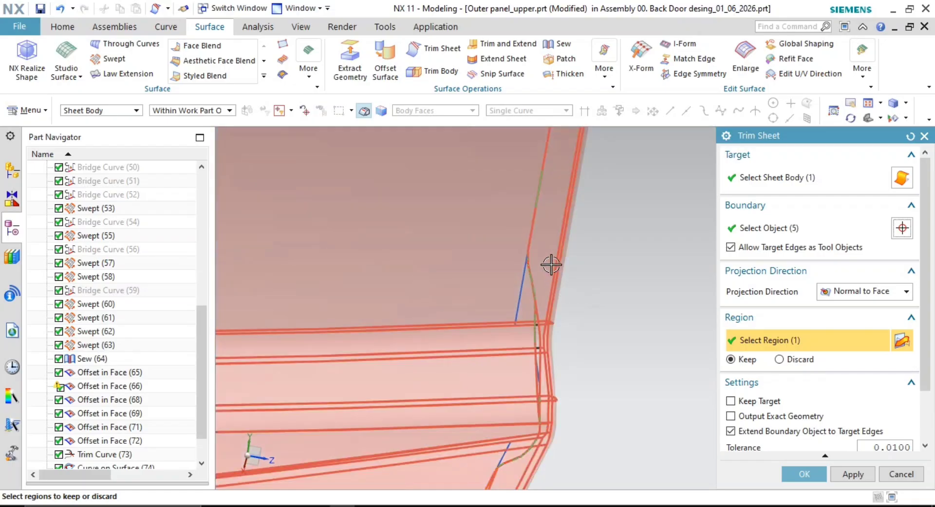
shift+middle_drag(605, 349, 614, 227)
scroll(613, 227, down, 1)
shift+middle_drag(611, 326, 612, 203)
scroll(475, 373, down, 1)
shift+click(464, 384)
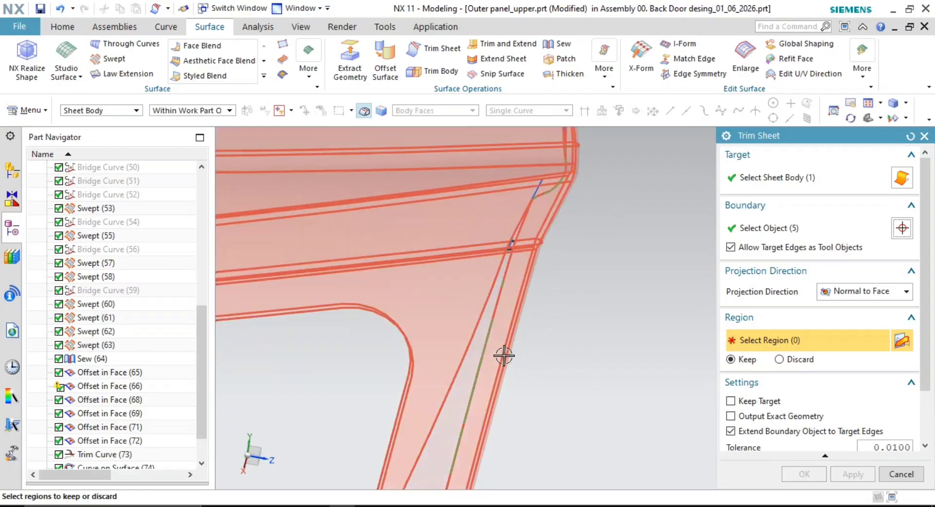
shift+middle_drag(503, 355, 531, 253)
scroll(488, 313, down, 1)
shift+middle_drag(489, 315, 508, 194)
scroll(434, 340, up, 3)
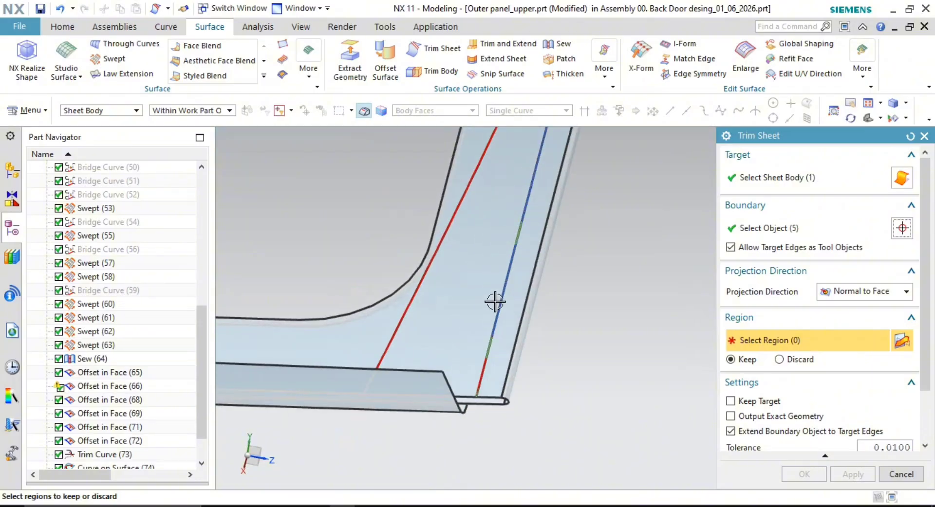
Try to trim the outer panel sheet, keeping the main region inboard of the side-edge boundary curves
shift+middle_drag(479, 296, 464, 490)
scroll(556, 311, down, 2)
scroll(556, 311, down, 1)
shift+middle_drag(557, 311, 497, 390)
click(477, 275)
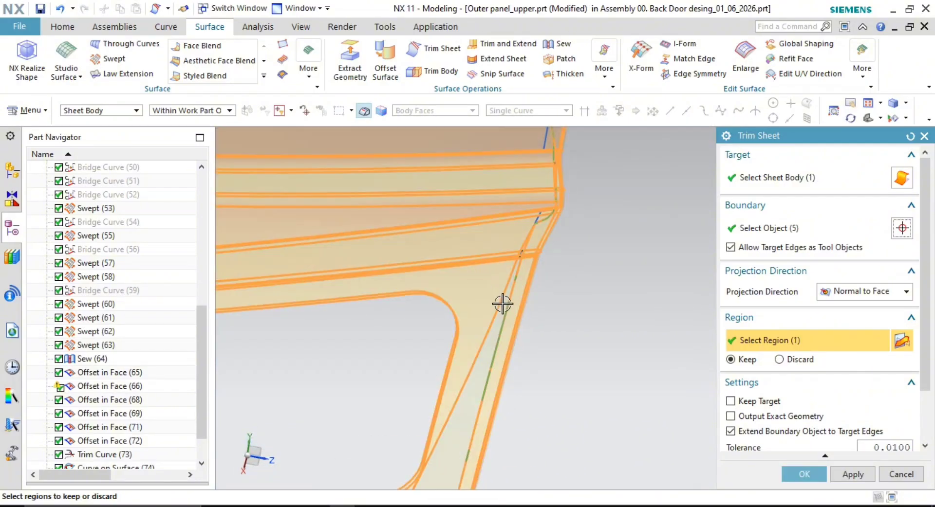
shift+middle_drag(554, 321, 585, 248)
middle_click(580, 276)
Delete the short Offset in Face curve on the sloped band above the window opening, accepting the effect on dependent features
scroll(584, 249, up, 5)
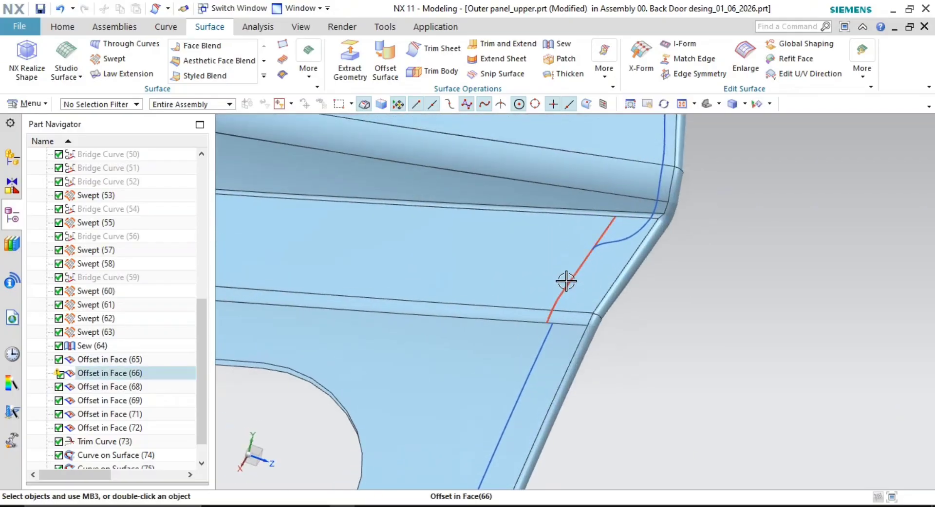
click(566, 282)
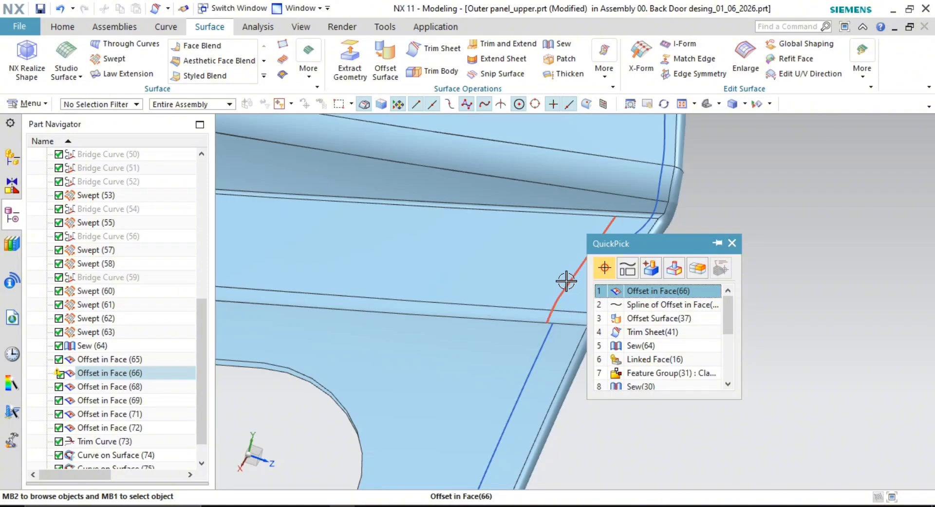
key(Escape)
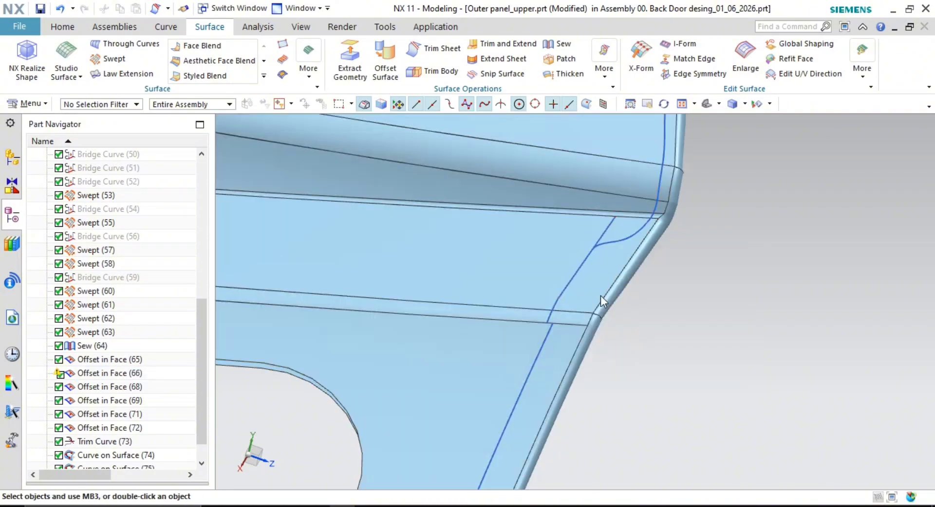
right_click(568, 279)
click(604, 195)
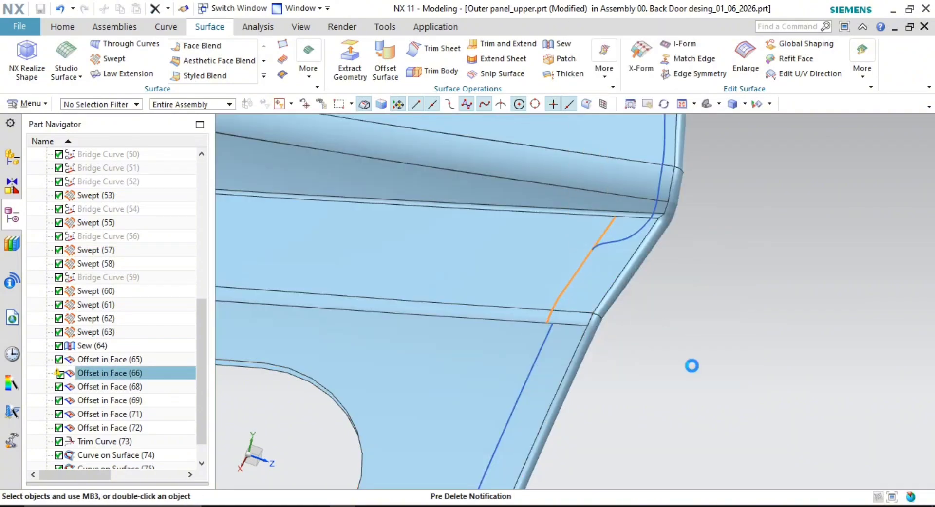
right_click(576, 283)
click(687, 298)
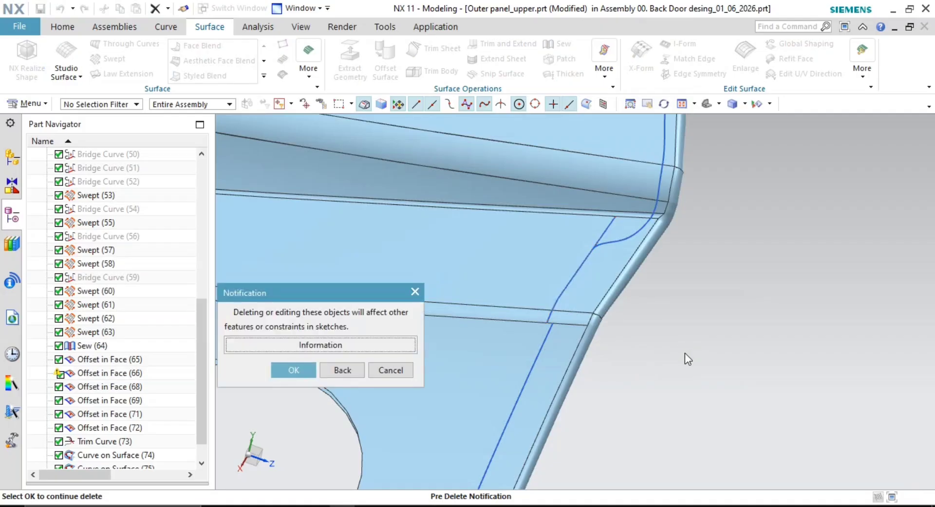
click(298, 374)
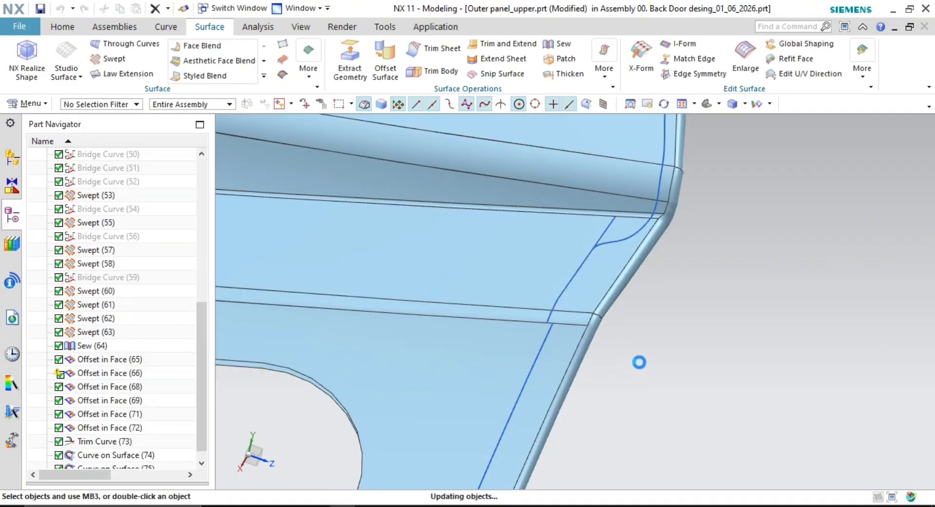
Delete the surface spline that runs along the side edge and ends on the sloped band
scroll(612, 282, down, 1)
shift+middle_drag(612, 281, 599, 327)
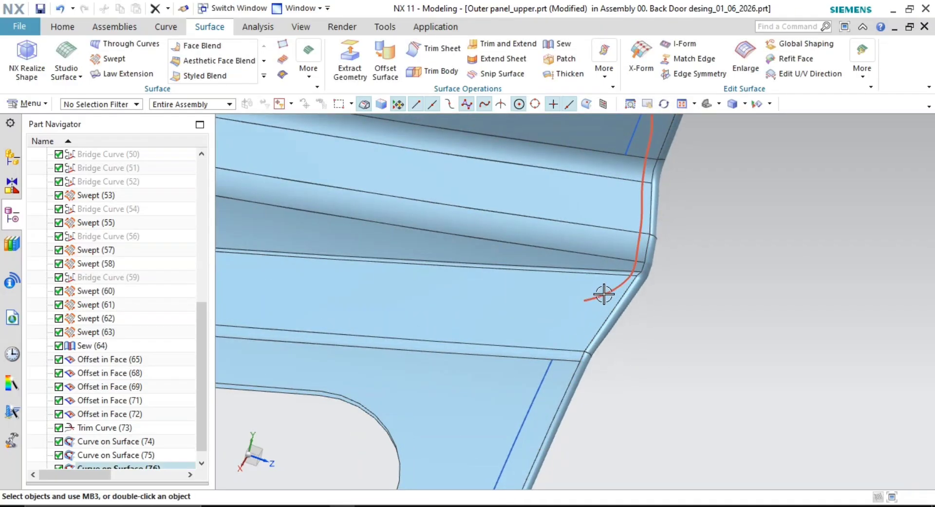
right_click(608, 296)
click(727, 311)
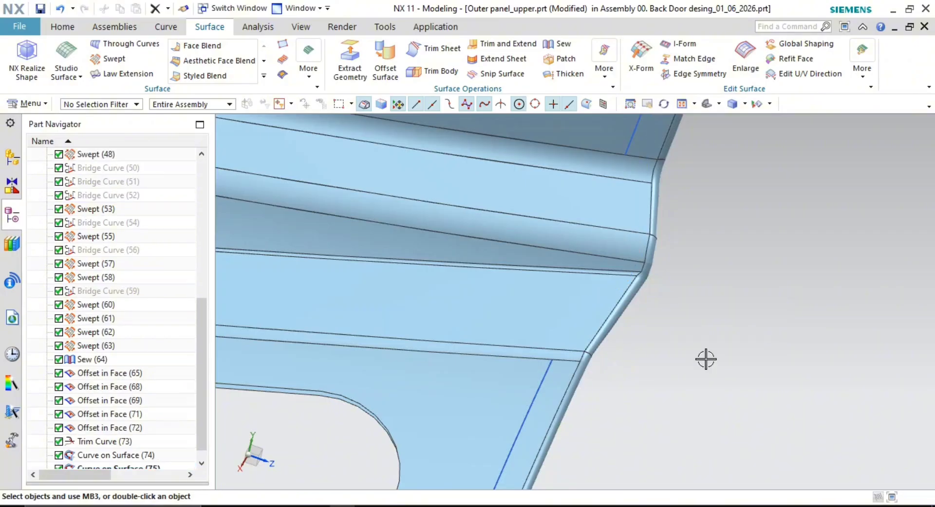
click(706, 359)
Start a Curve on Surface and select the large upper face and the four faces below it down to the sloped band
scroll(625, 342, down, 1)
middle_drag(624, 343, 618, 377)
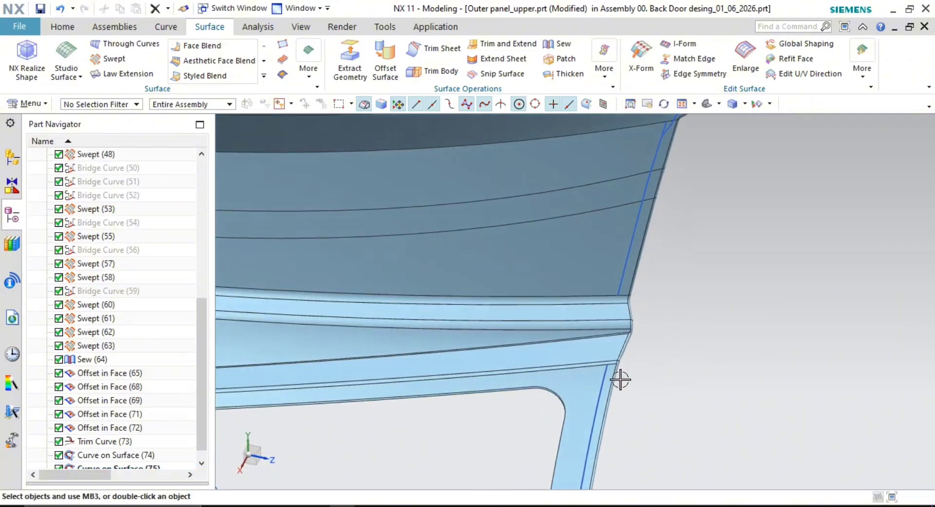
click(166, 27)
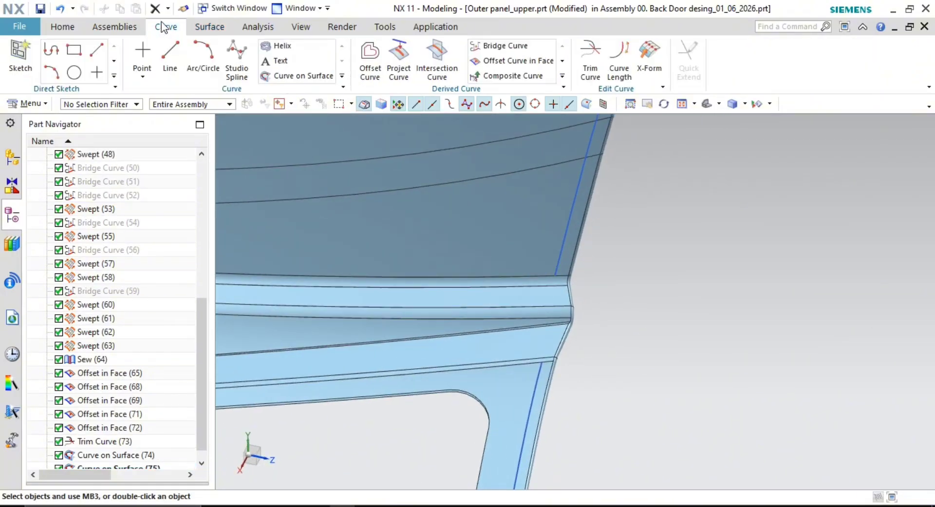
click(297, 75)
click(530, 255)
scroll(537, 290, up, 3)
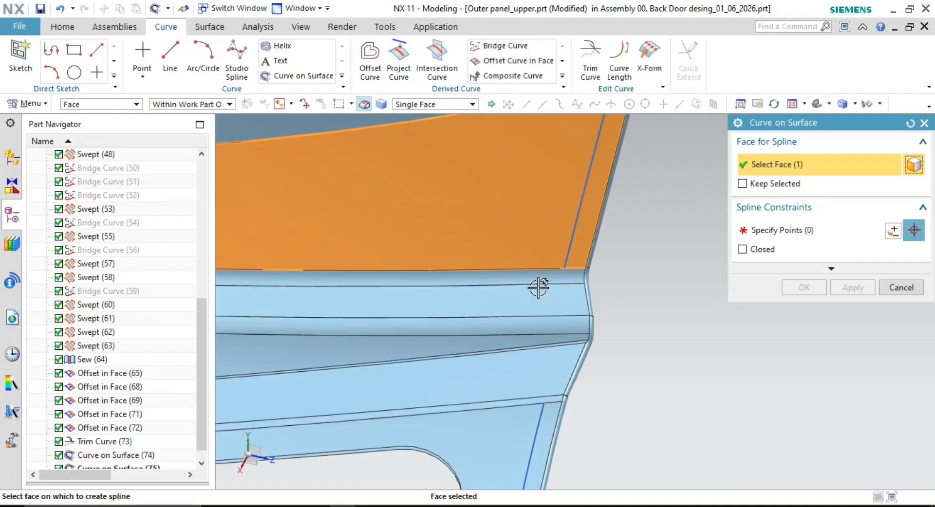
click(537, 274)
click(530, 312)
click(533, 339)
click(528, 355)
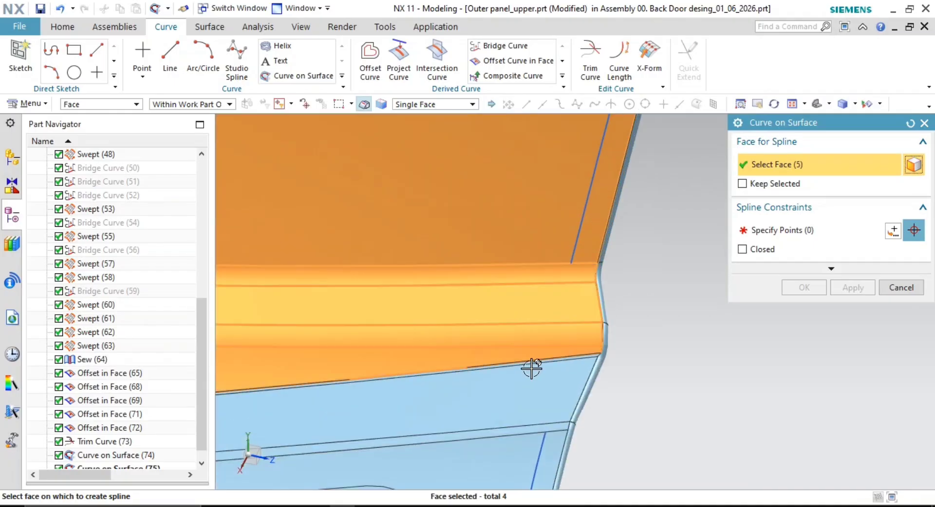
Add the four lower faces to the spline's face set, from the narrow strip above the sloped band to the window-frame face
scroll(532, 369, up, 1)
click(541, 361)
click(549, 408)
shift+middle_drag(549, 412, 552, 311)
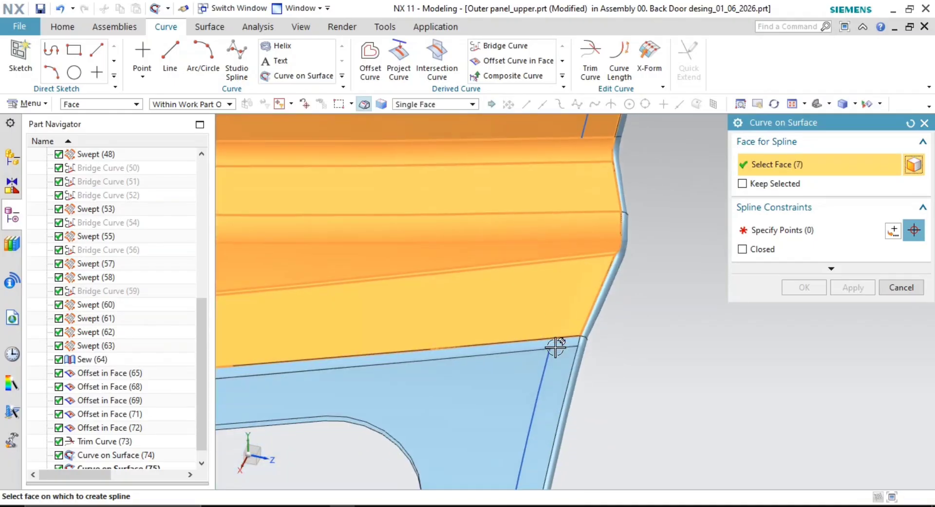
scroll(557, 349, up, 1)
click(528, 344)
click(532, 382)
middle_click(594, 404)
Start the spline on the upper offset curve and place three more points down over the first bend near the side edge
scroll(593, 369, up, 4)
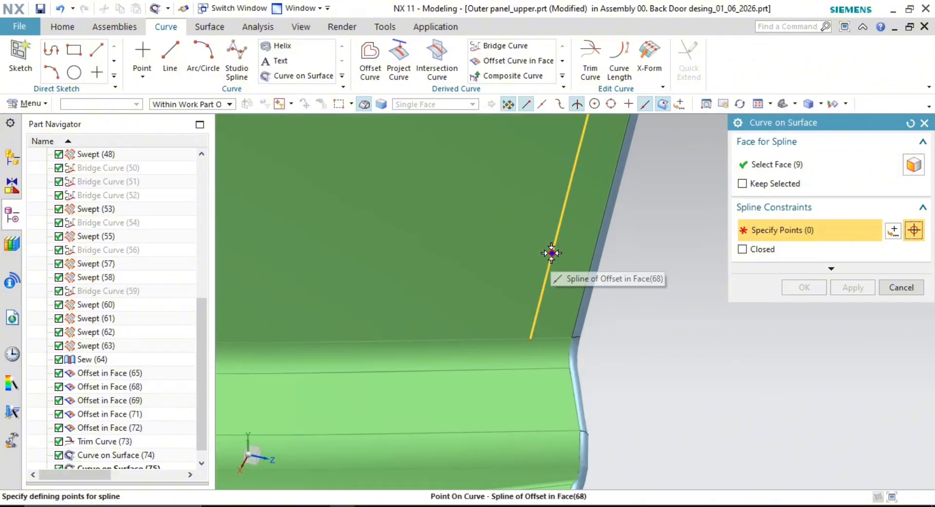
click(551, 253)
scroll(558, 341, up, 2)
shift+middle_drag(558, 341, 557, 301)
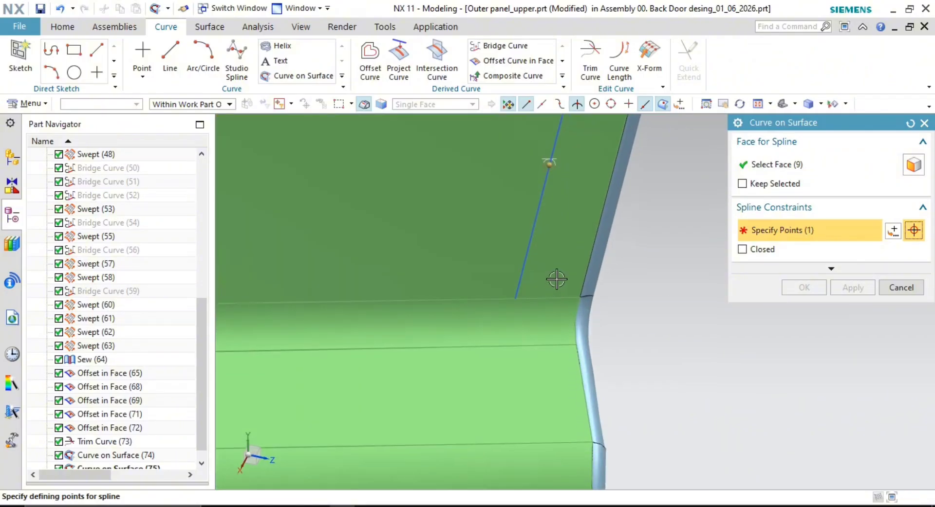
click(545, 280)
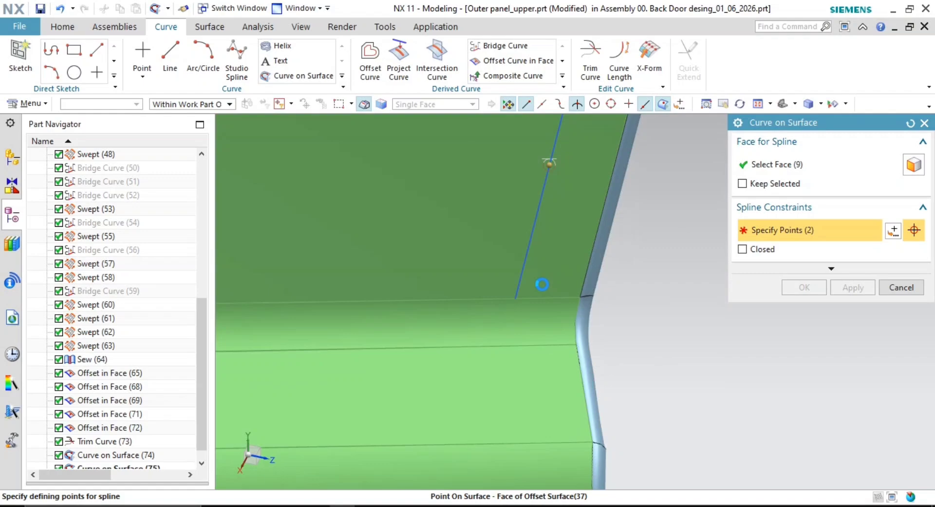
click(547, 322)
click(562, 372)
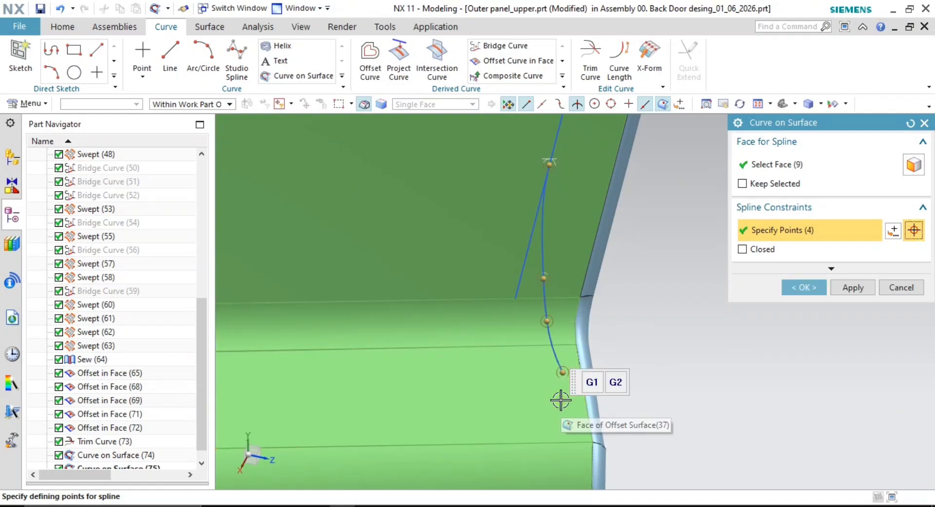
Place four more spline points along the side edge, around the second bend and onto the sloped band
shift+middle_drag(560, 396, 548, 277)
click(570, 286)
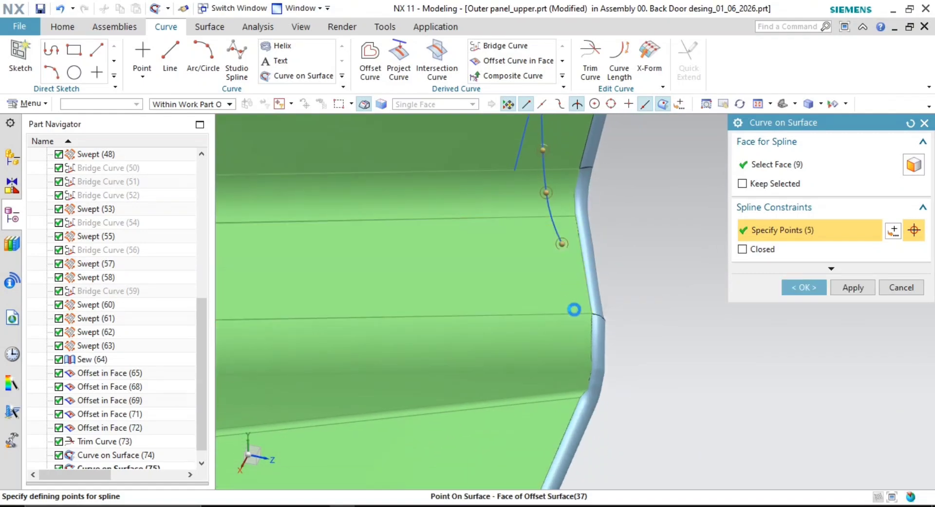
click(577, 346)
shift+middle_drag(577, 346, 576, 280)
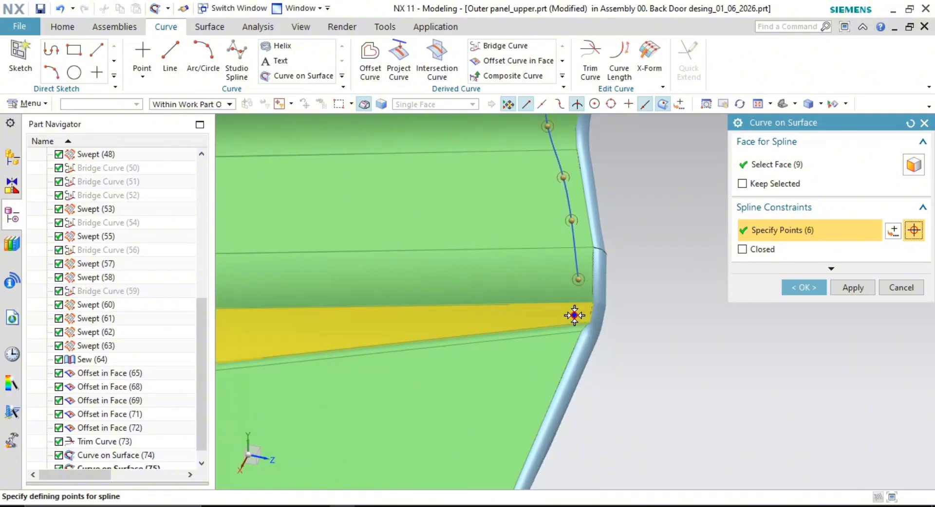
click(573, 328)
click(561, 351)
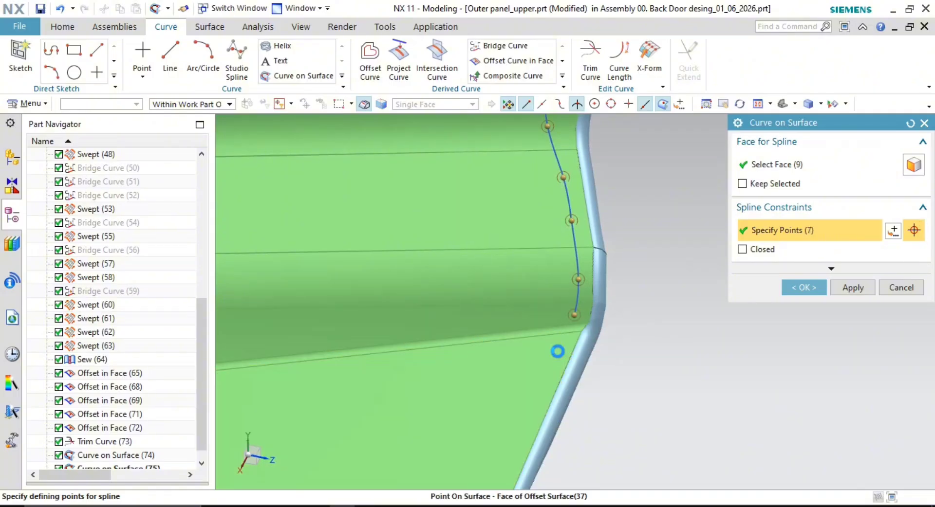
Continue the spline with two points down the sloped band and one just below it on the window-frame face
shift+middle_drag(537, 384, 536, 291)
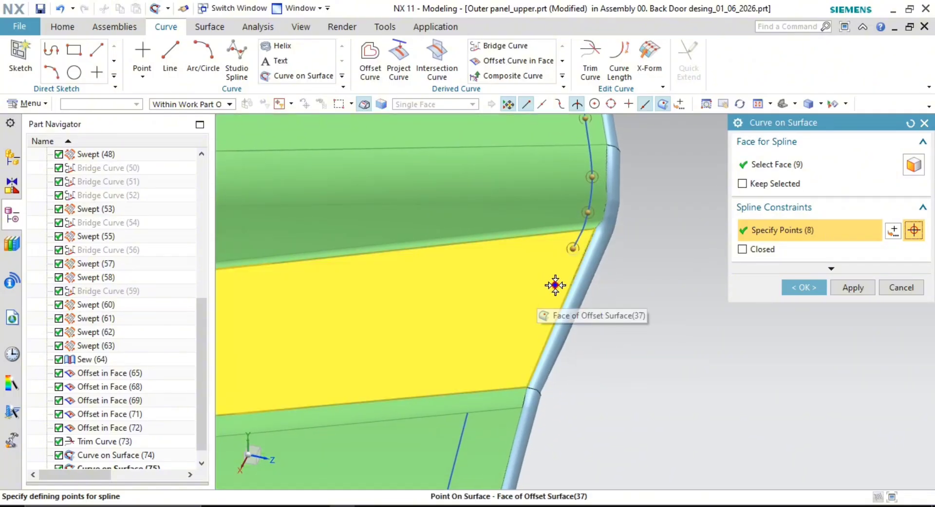
click(553, 288)
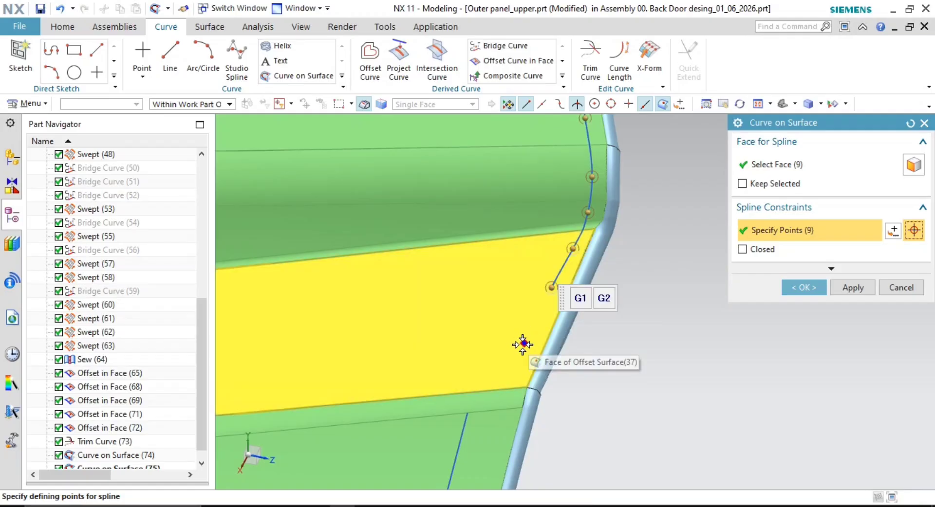
click(516, 349)
shift+middle_drag(501, 403, 505, 330)
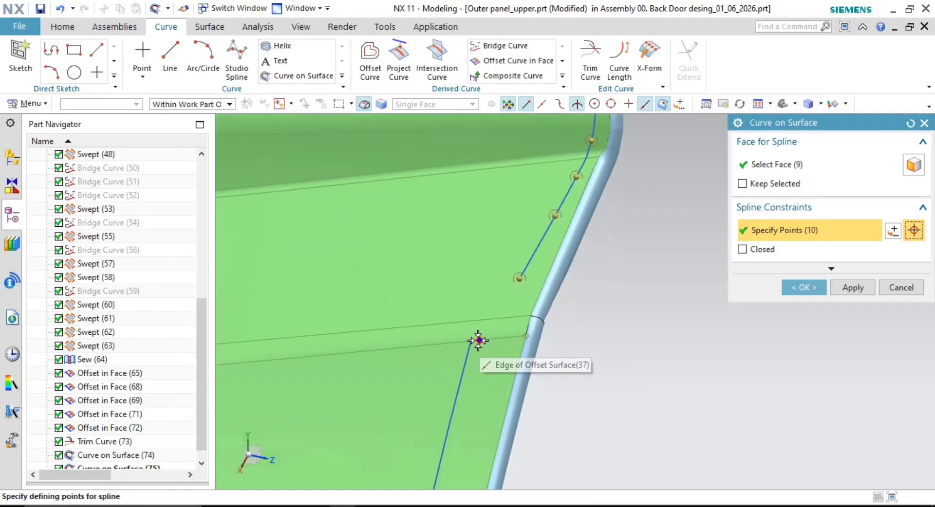
click(497, 350)
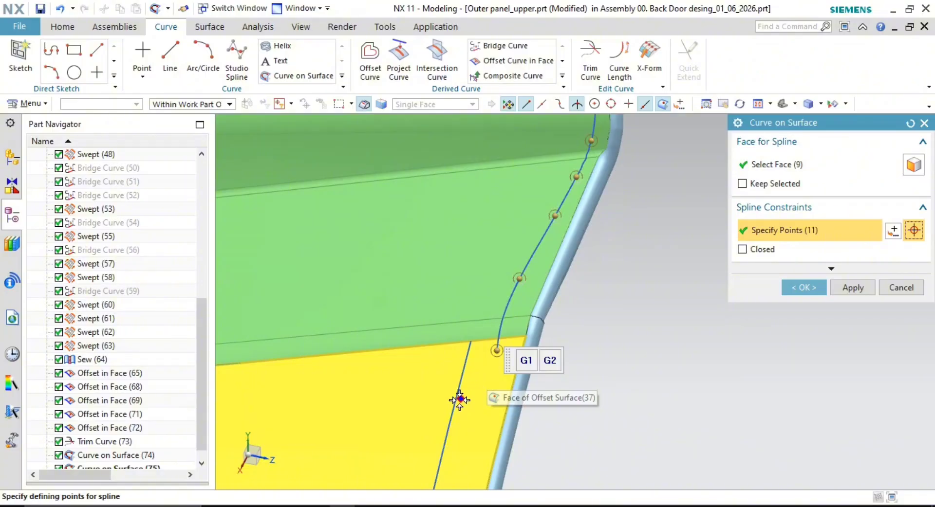
End the spline on the lower offset curve with G1 continuity and create it
click(454, 414)
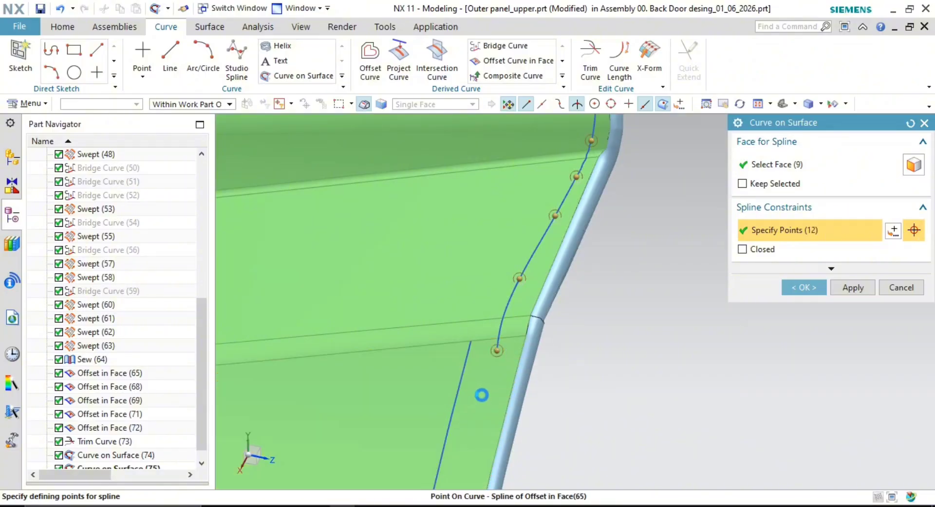
click(485, 425)
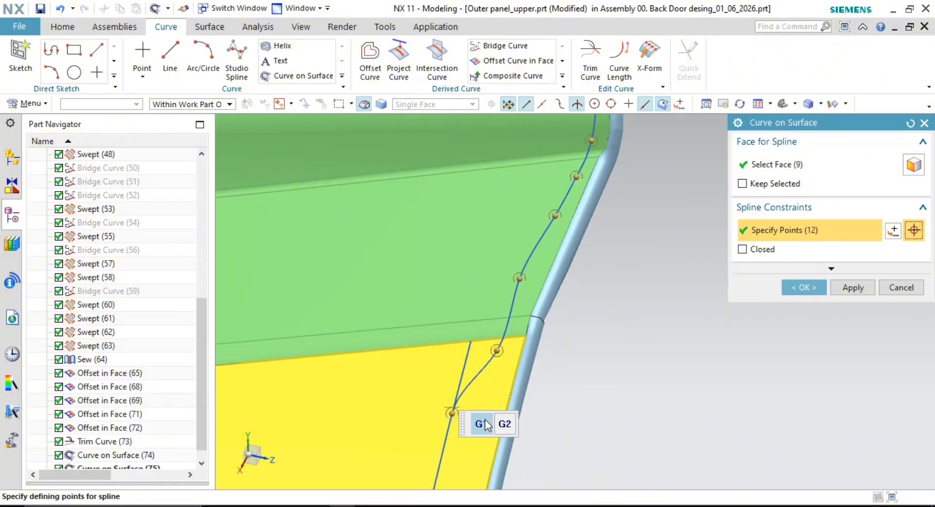
middle_click(602, 349)
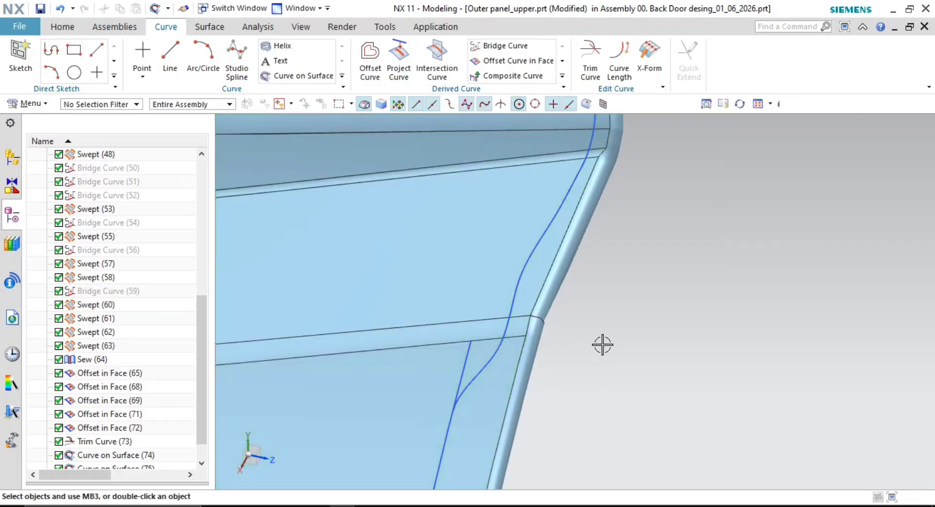
scroll(613, 320, down, 4)
shift+middle_drag(626, 321, 569, 366)
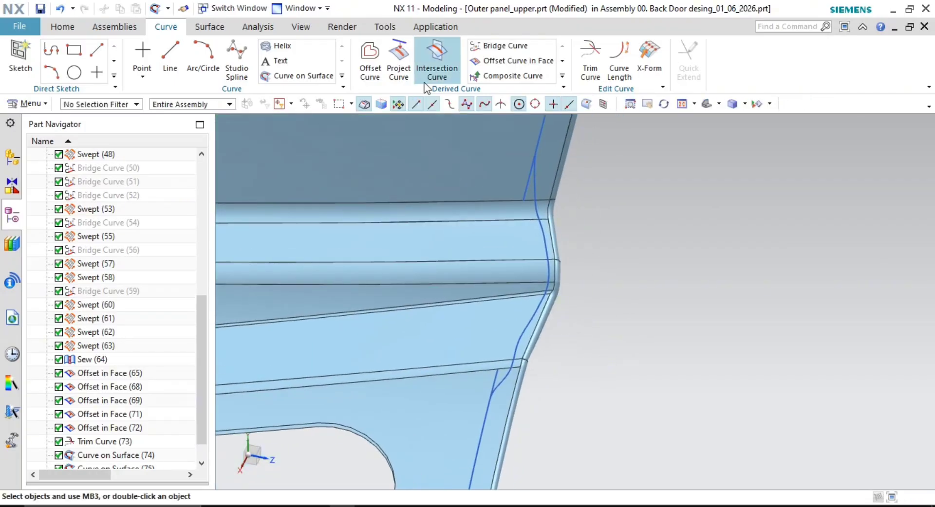
Try a Trim Sheet on the outer panel, bounded by the lower offset curve and the spline's lowest segment, and preview the kept region
click(210, 27)
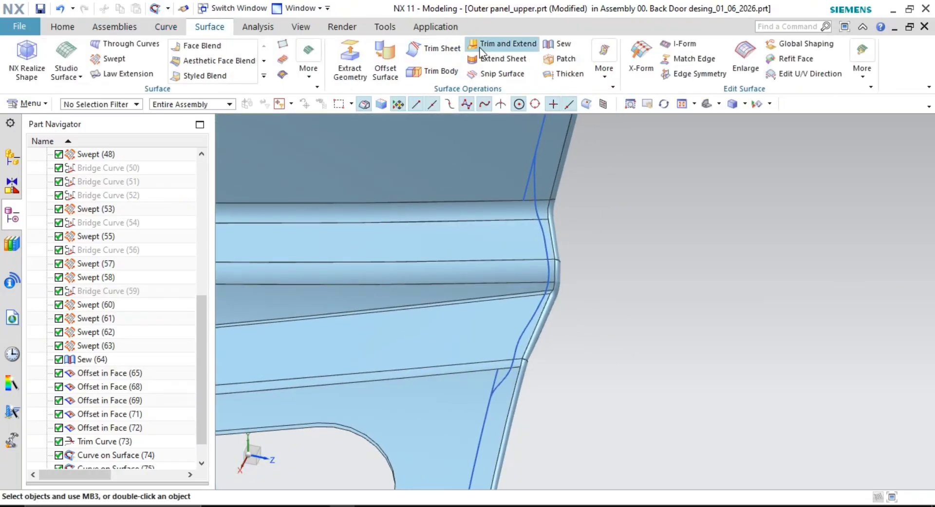
click(433, 48)
click(554, 296)
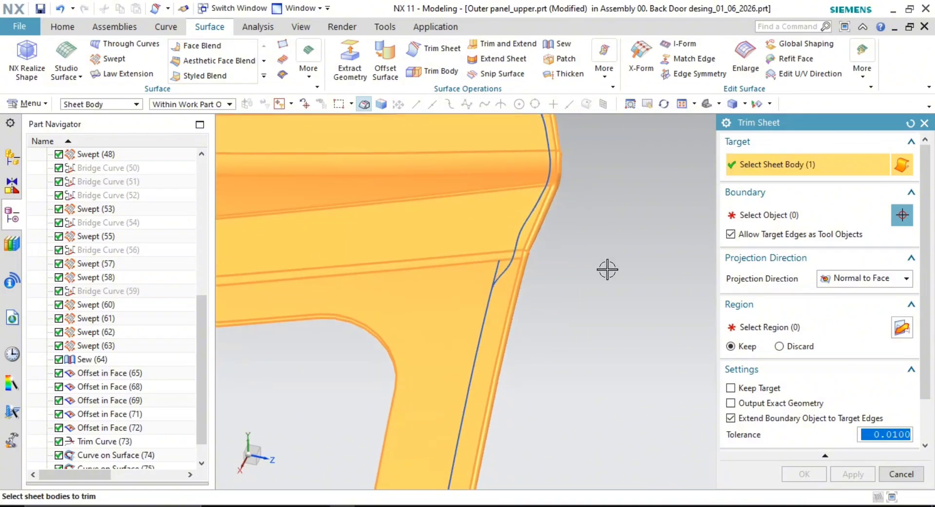
middle_click(605, 268)
click(480, 355)
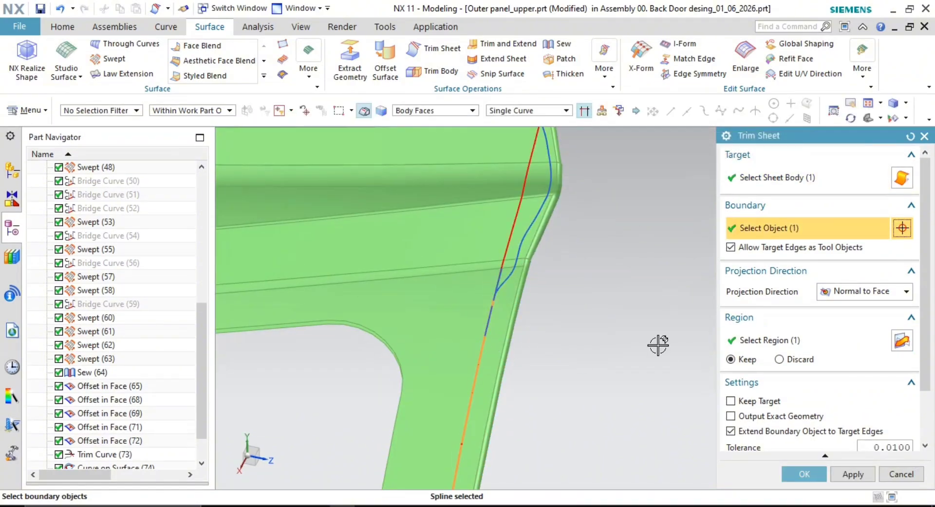
scroll(548, 302, up, 1)
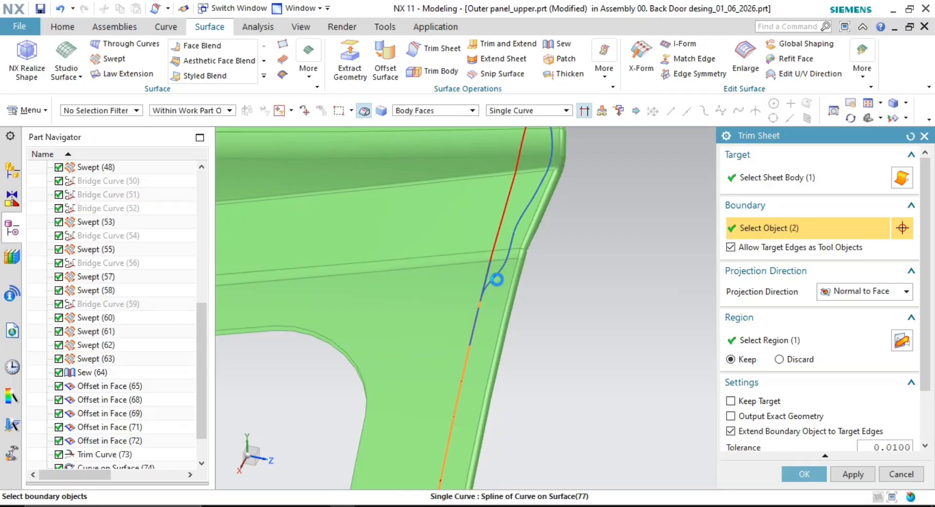
click(500, 280)
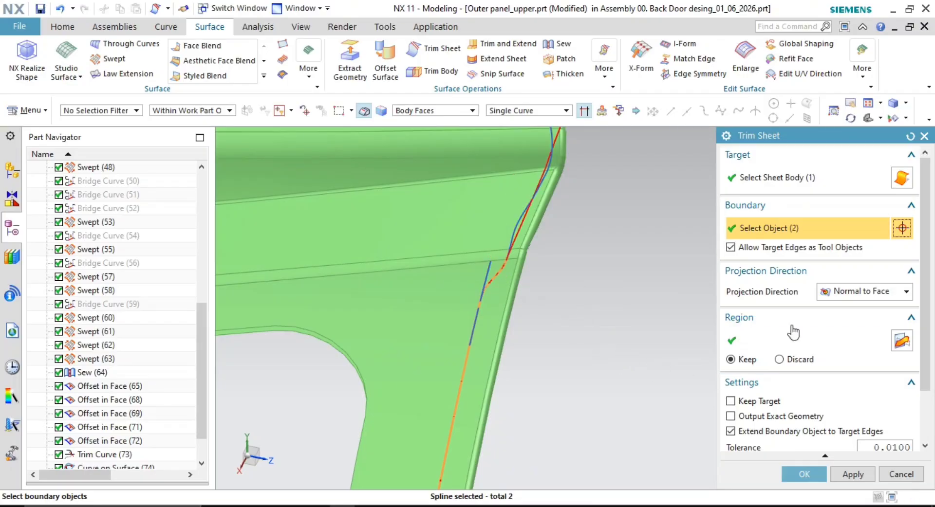
click(812, 342)
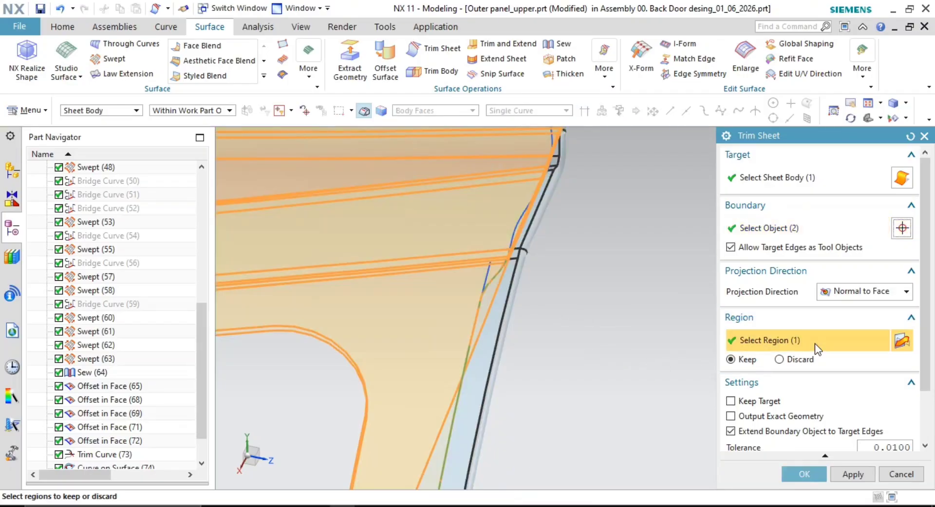
Add the spline segments up along the side edge and the adjoining upper offset curve to the trim boundary, and preview the kept region
click(769, 228)
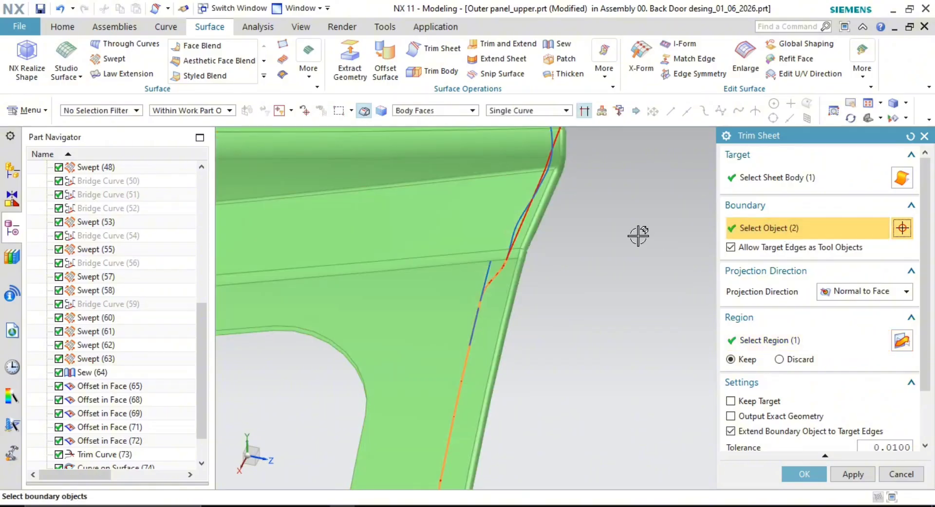
scroll(540, 268, up, 2)
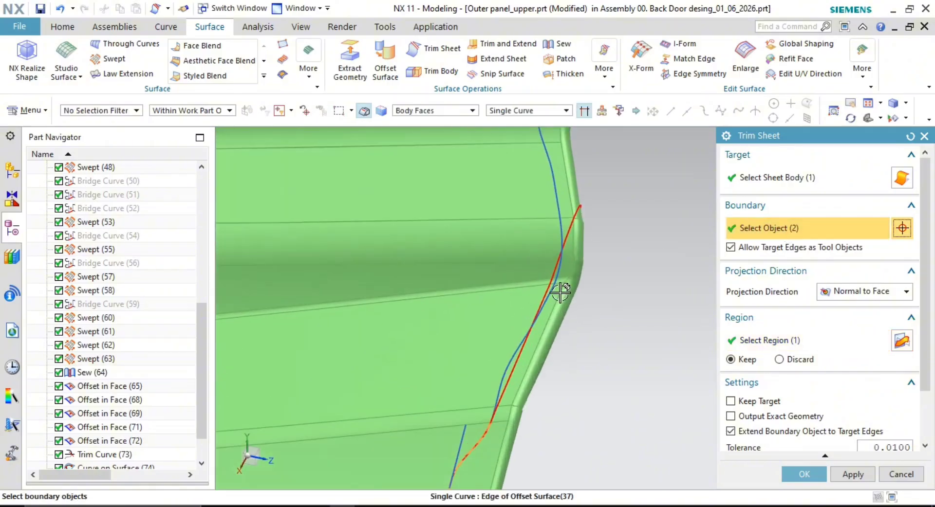
click(505, 366)
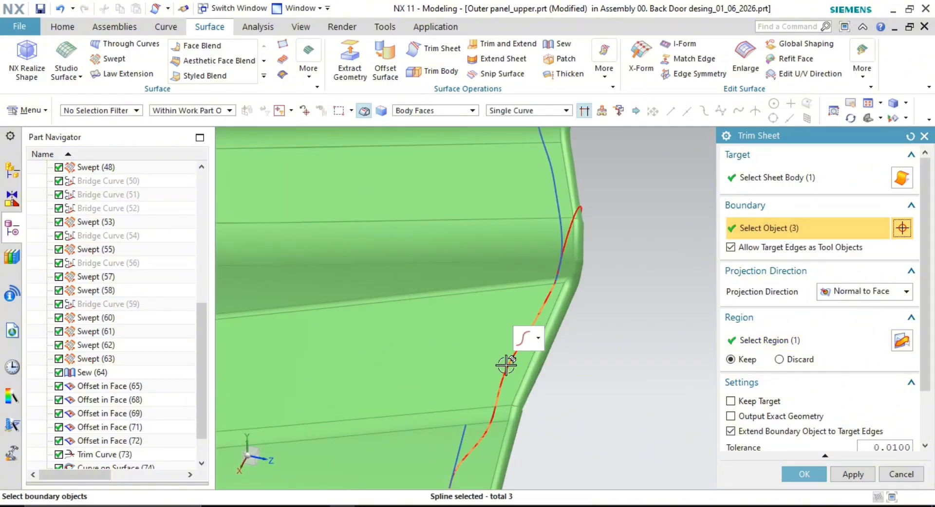
click(560, 229)
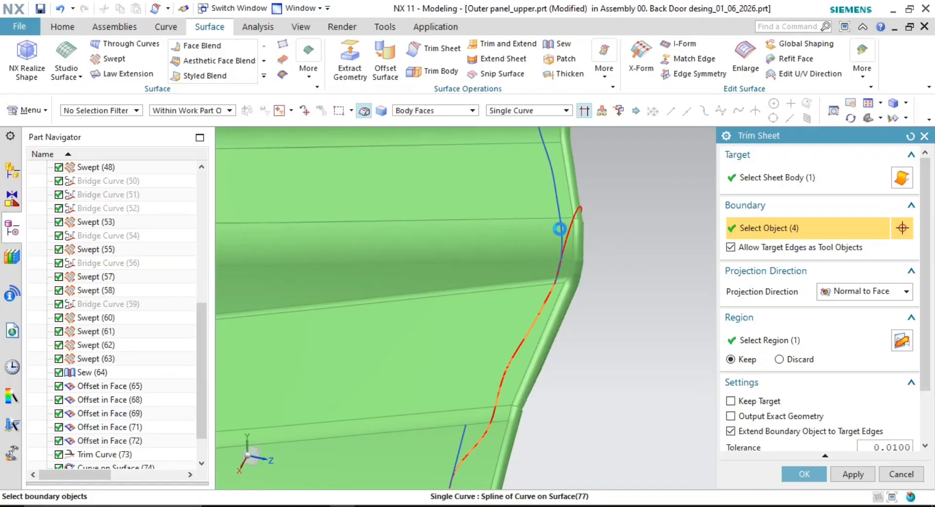
shift+middle_drag(580, 237, 581, 327)
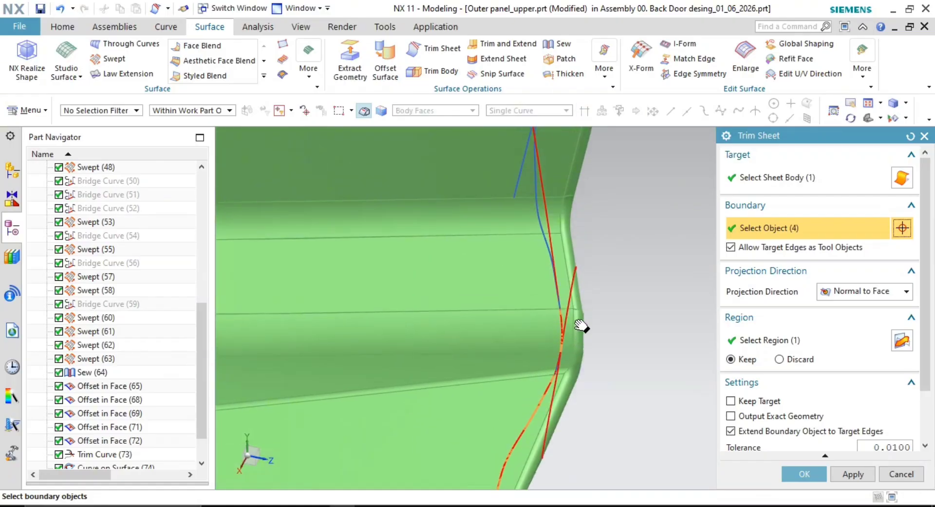
shift+click(545, 242)
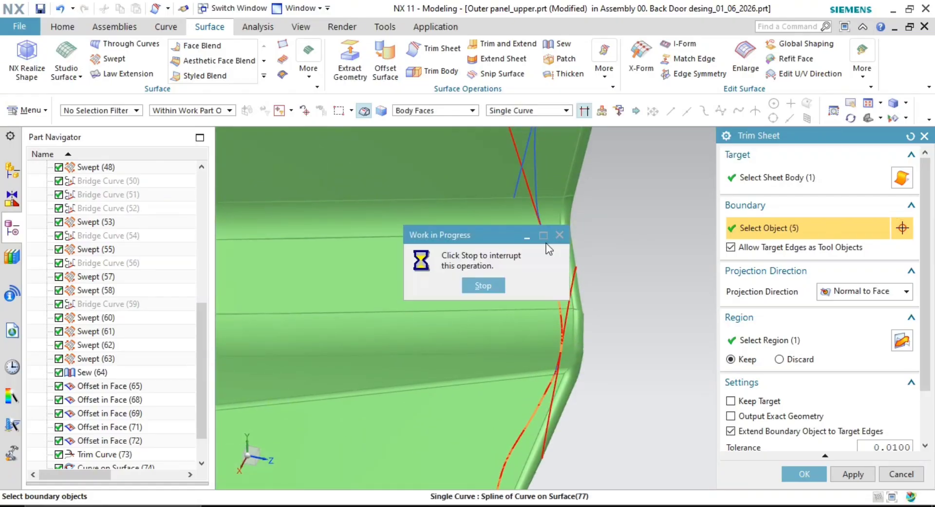
shift+middle_drag(547, 240, 560, 298)
click(537, 260)
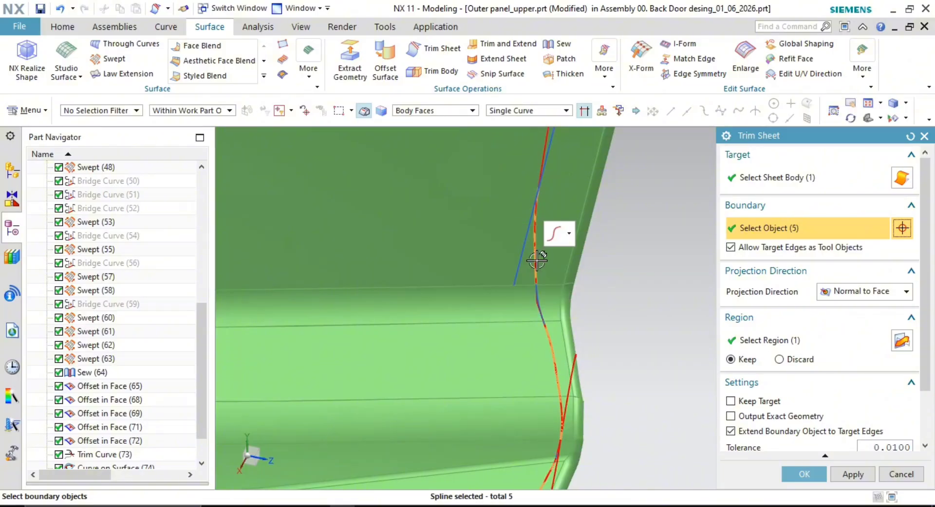
shift+middle_drag(539, 263, 535, 378)
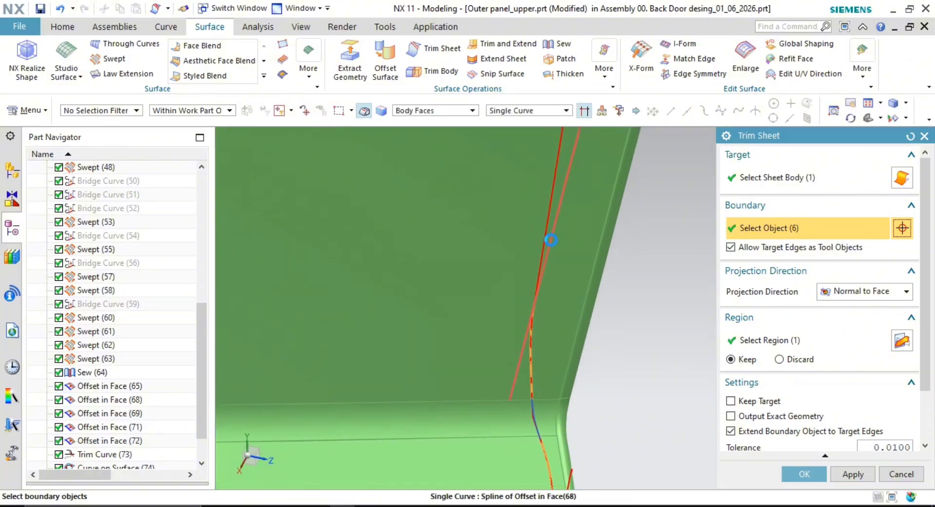
middle_drag(551, 265, 565, 327)
click(754, 340)
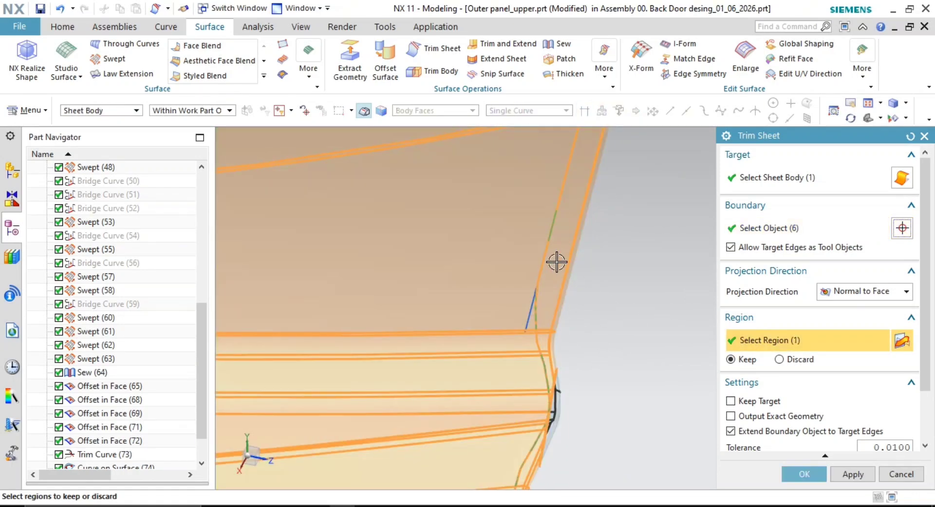
Add two offset curve segments higher on the upper panel face to the trim boundary, preview the region and leave the trim
click(774, 231)
shift+middle_drag(543, 295, 543, 447)
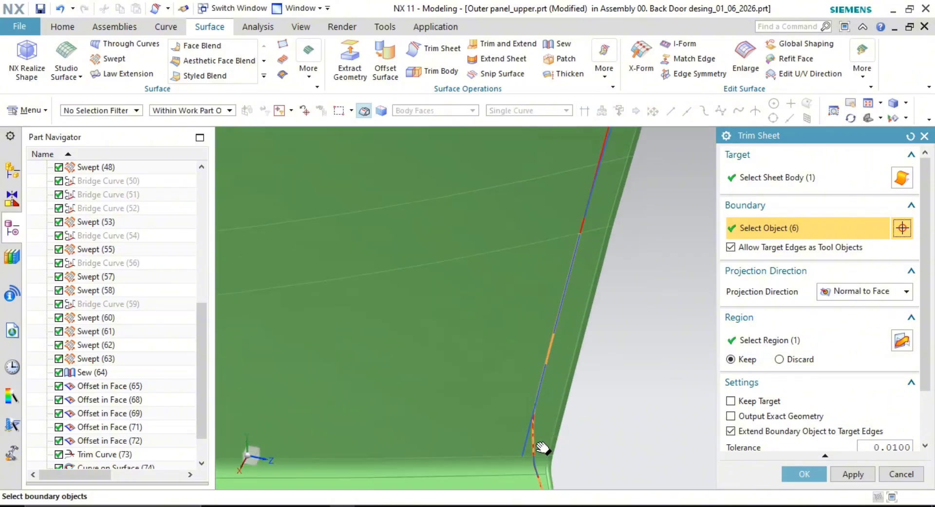
scroll(600, 242, down, 2)
shift+middle_drag(613, 293, 609, 388)
scroll(597, 297, up, 3)
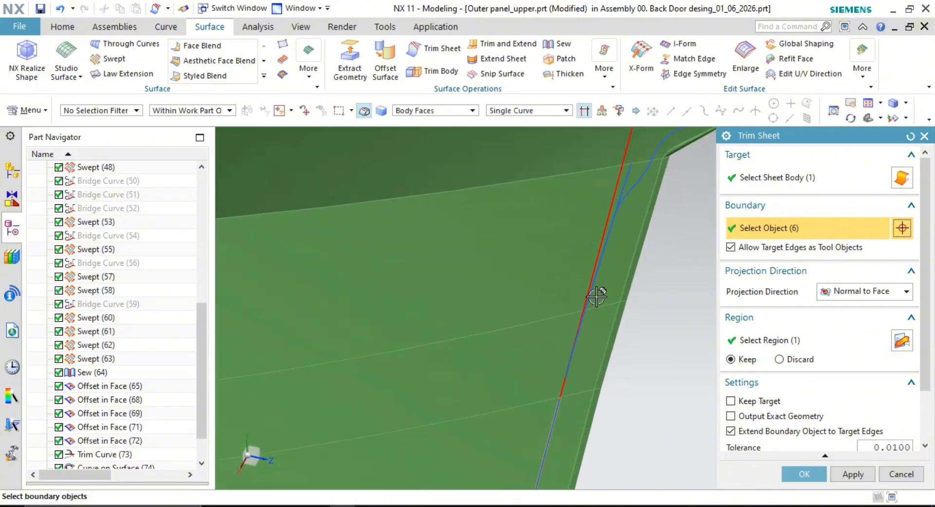
click(606, 248)
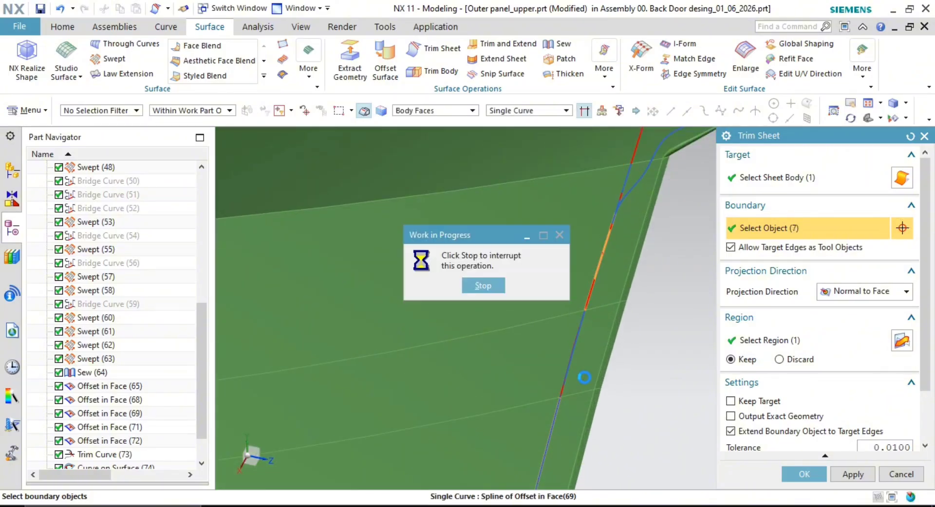
click(583, 333)
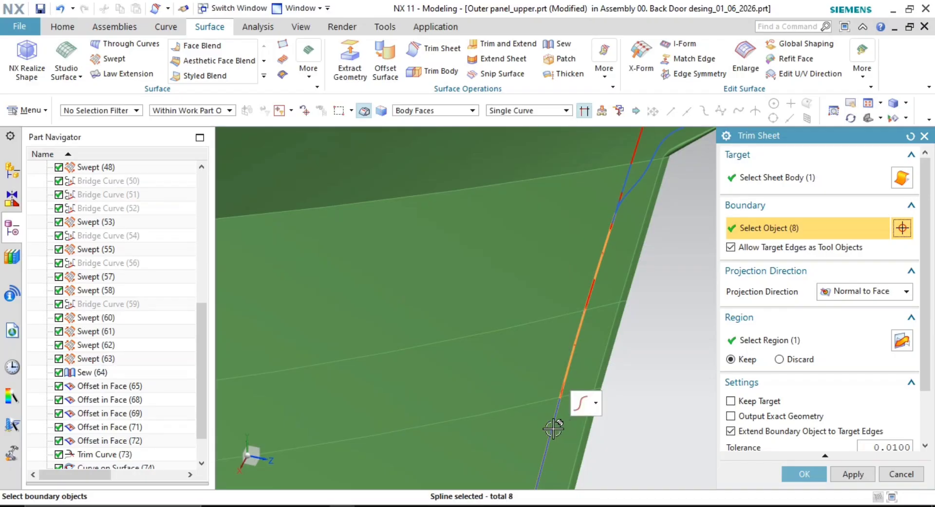
shift+middle_drag(559, 420, 578, 279)
scroll(554, 267, up, 6)
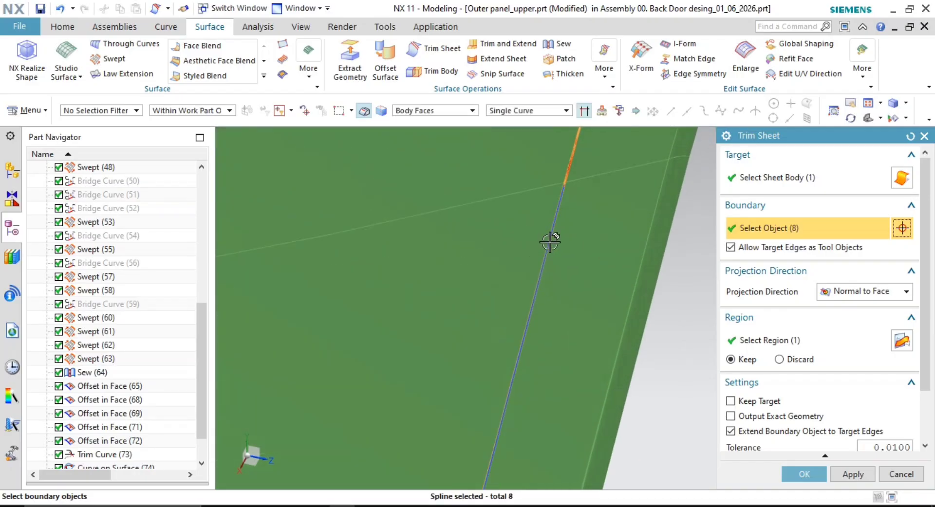
scroll(545, 353, down, 1)
shift+middle_drag(545, 353, 582, 288)
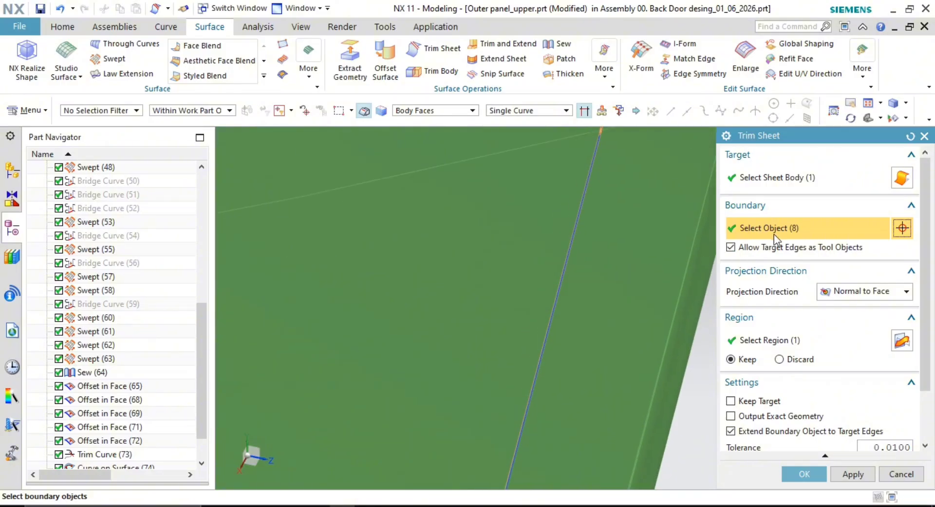
scroll(497, 397, down, 5)
shift+middle_drag(560, 239, 624, 195)
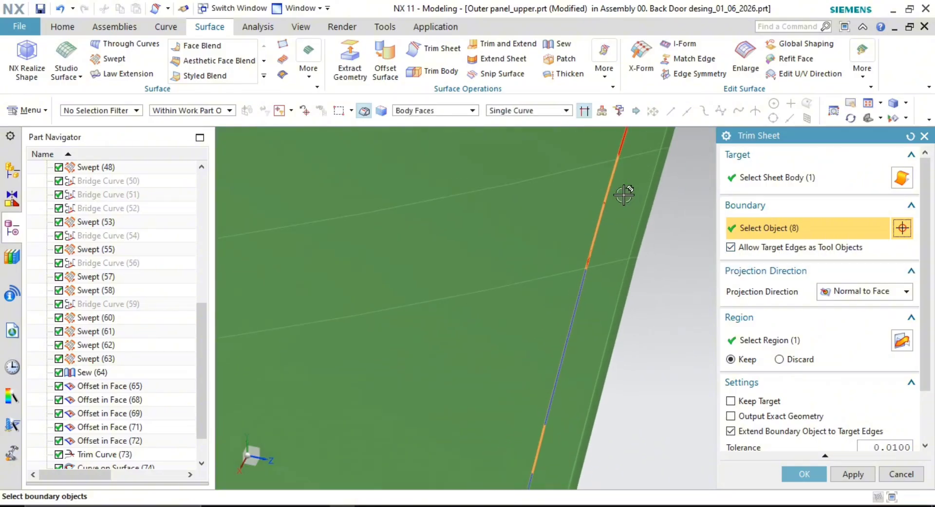
scroll(583, 377, down, 2)
shift+middle_drag(582, 357, 558, 389)
click(837, 344)
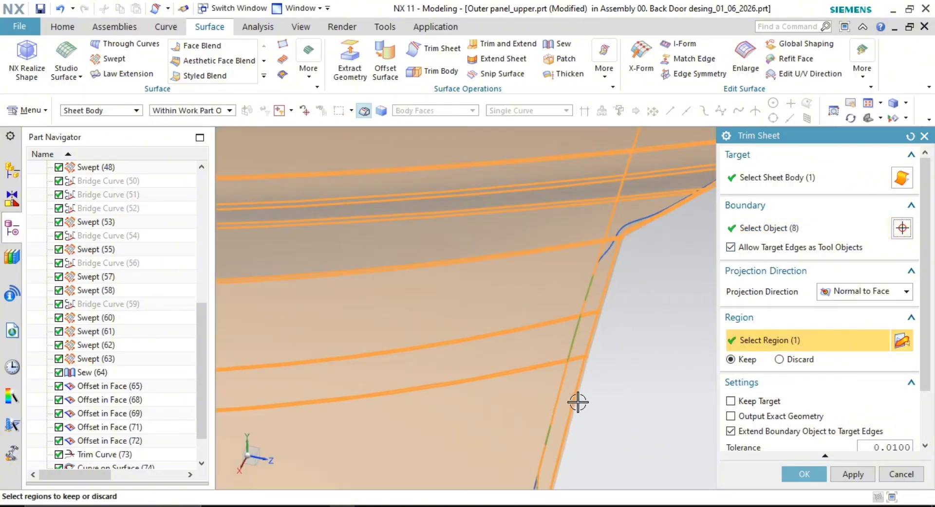
scroll(563, 356, up, 5)
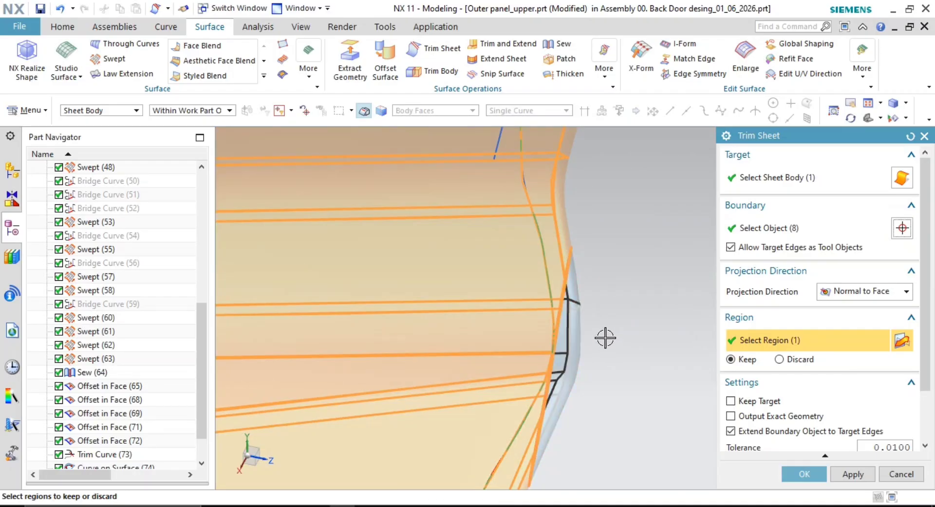
middle_click(606, 338)
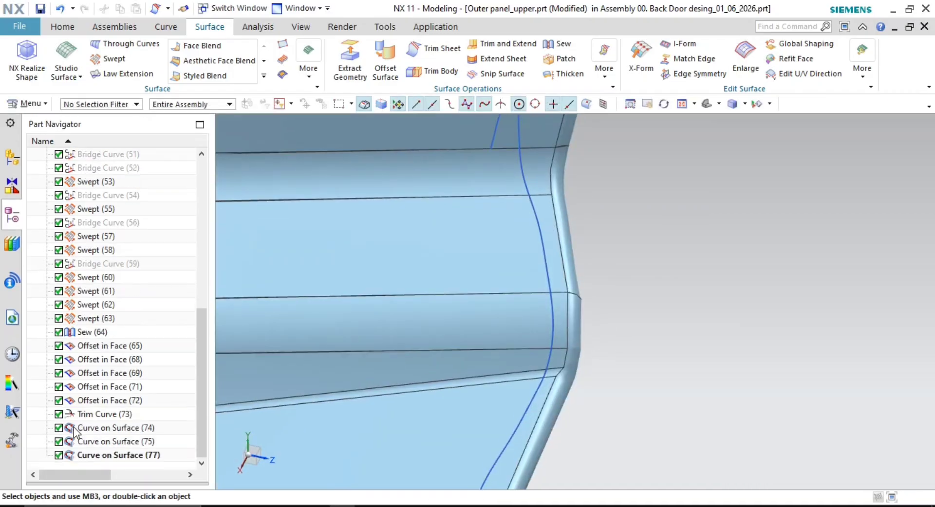
Delete the Sew (64) feature that joins the panel sheets and dismiss the update report
click(90, 333)
key(Delete)
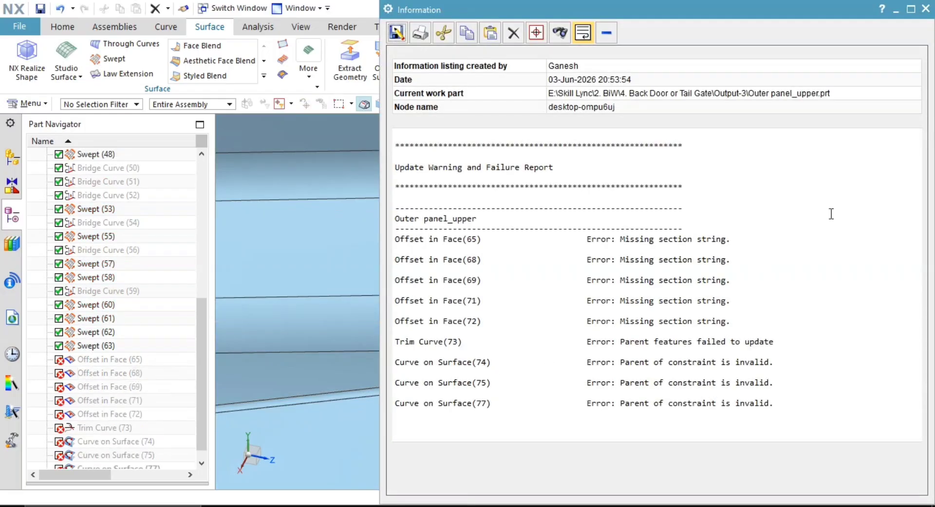
click(927, 10)
Delete the features from Offset in Face (65) through Curve on Surface (77)
scroll(506, 336, down, 6)
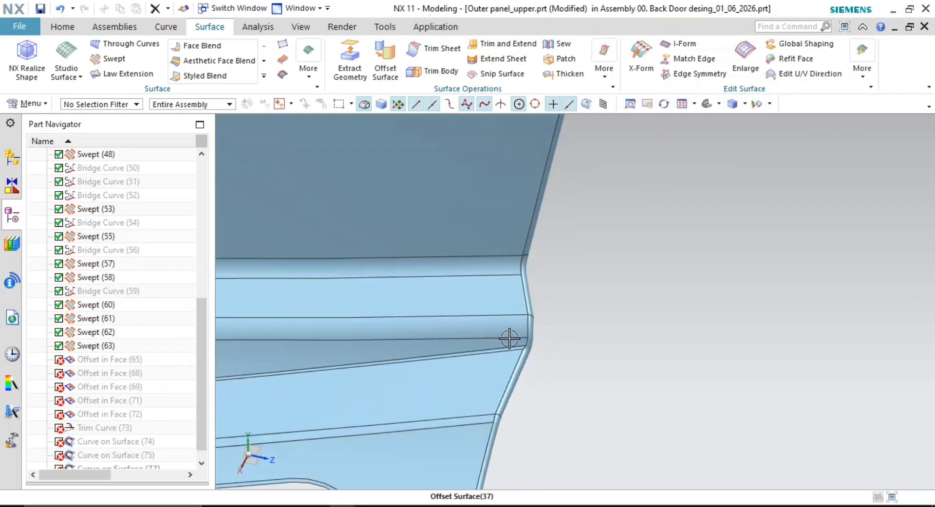
shift+middle_drag(549, 351, 691, 314)
scroll(145, 388, down, 1)
click(110, 350)
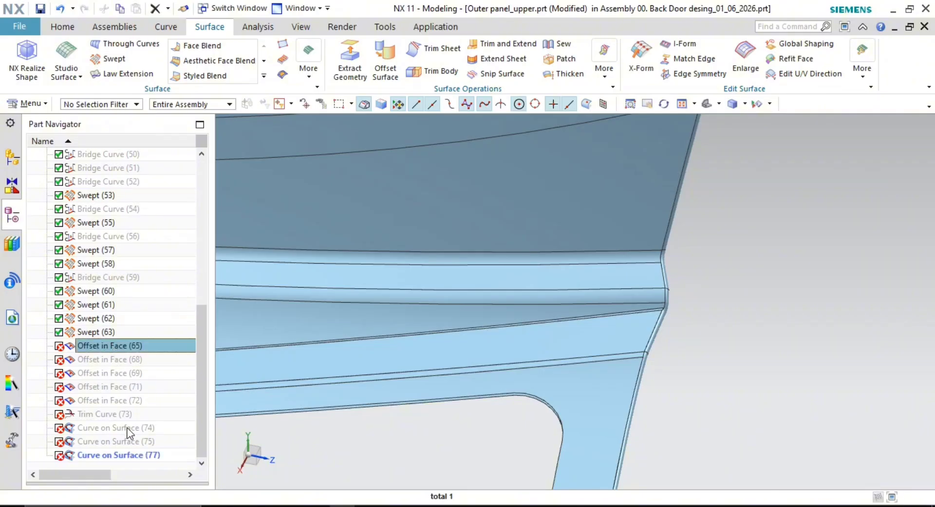
shift+click(120, 456)
key(Delete)
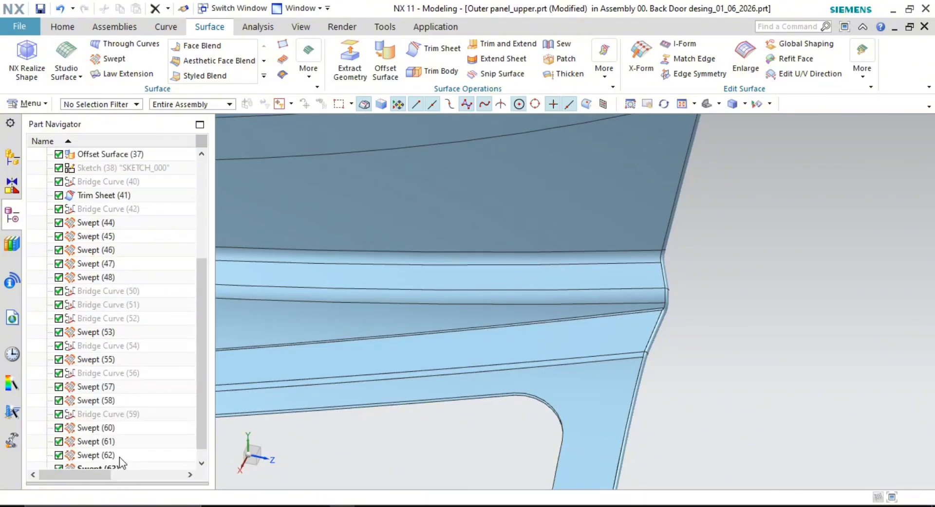
Start a constant Offset Curve in Face at the lower corner of the panel's side edge
scroll(660, 437, up, 1)
shift+middle_drag(660, 437, 658, 359)
scroll(660, 390, down, 3)
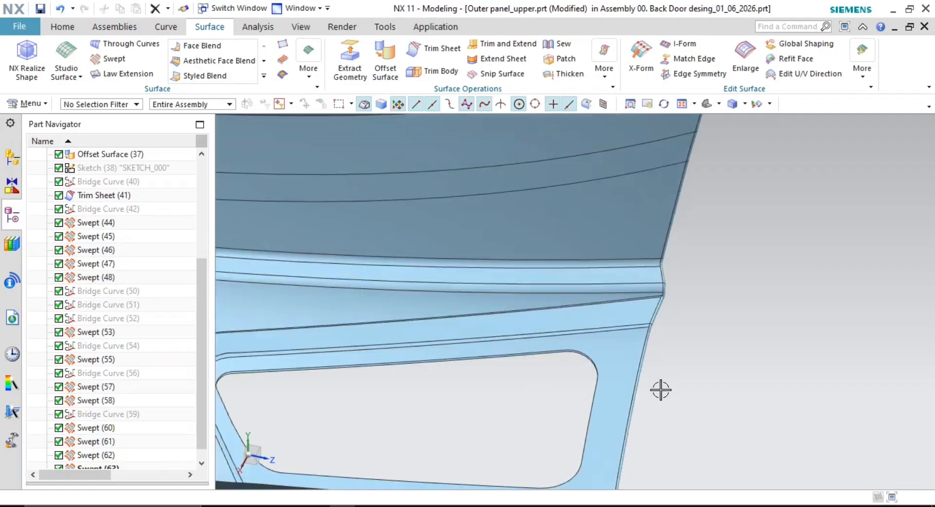
shift+middle_drag(660, 390, 668, 193)
scroll(629, 305, up, 3)
shift+middle_drag(628, 305, 614, 347)
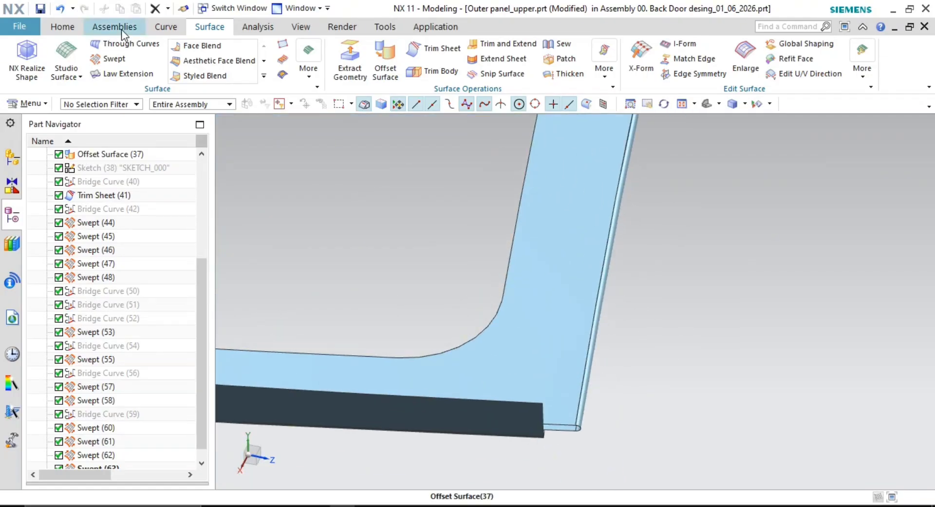
click(165, 27)
click(511, 76)
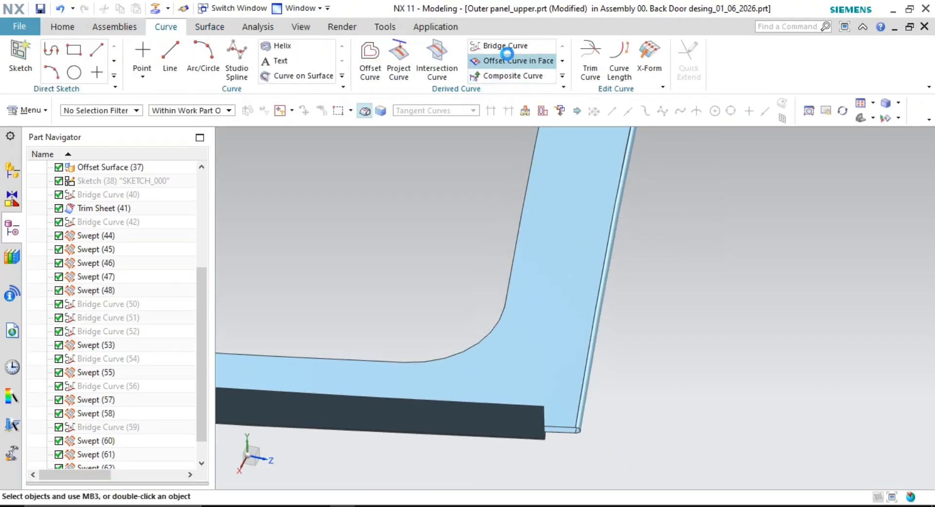
click(507, 60)
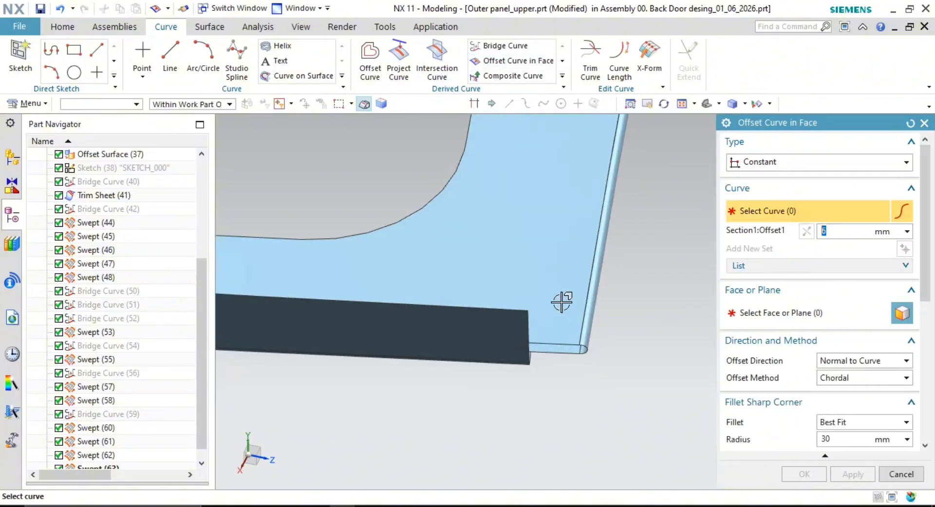
click(588, 302)
middle_drag(613, 311, 569, 383)
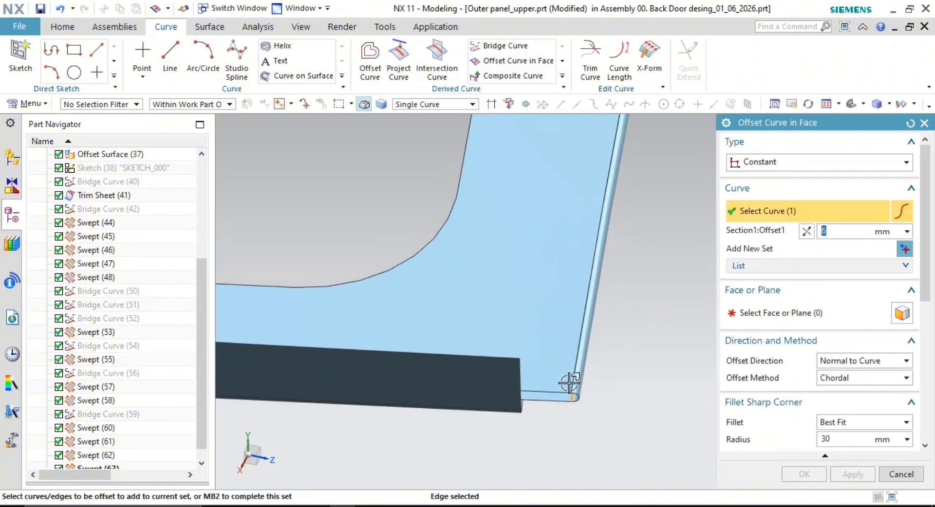
click(573, 393)
shift+click(572, 395)
scroll(585, 379, up, 2)
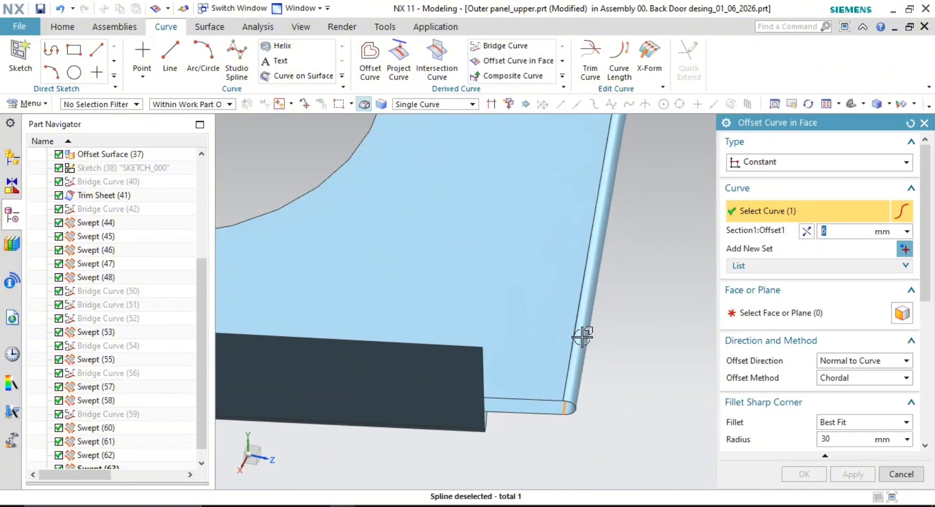
middle_click(567, 406)
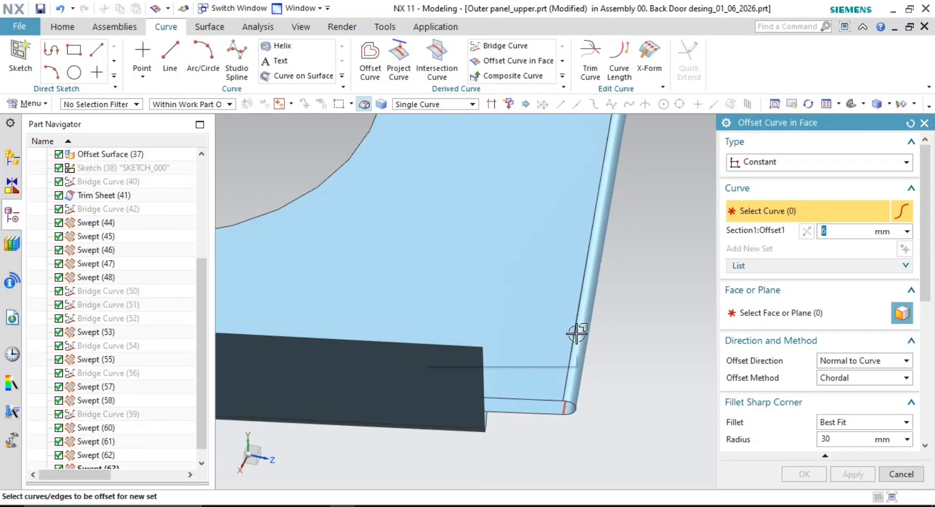
scroll(574, 341, down, 3)
middle_drag(567, 380, 532, 369)
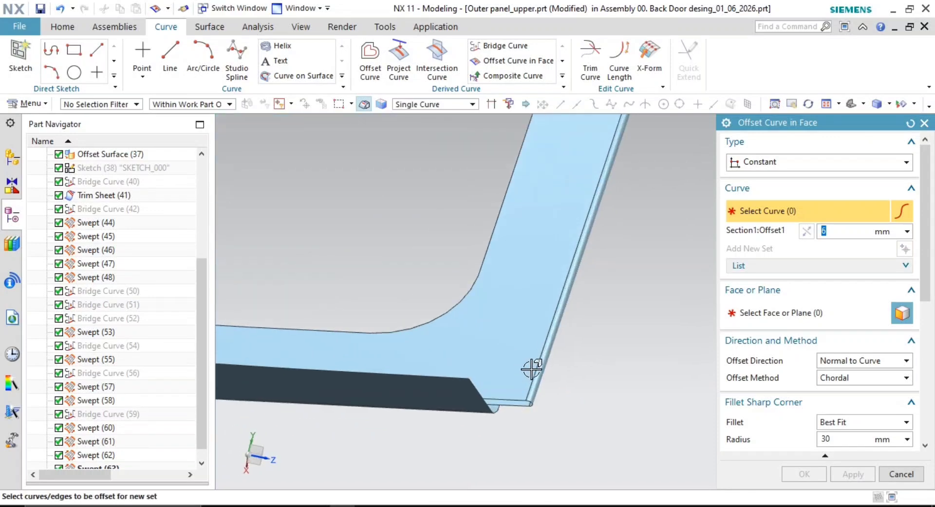
Offset the side edge beside the lower opening 6 mm in the adjoining frame face
scroll(532, 370, up, 3)
click(537, 372)
shift+middle_drag(595, 359, 593, 413)
click(782, 322)
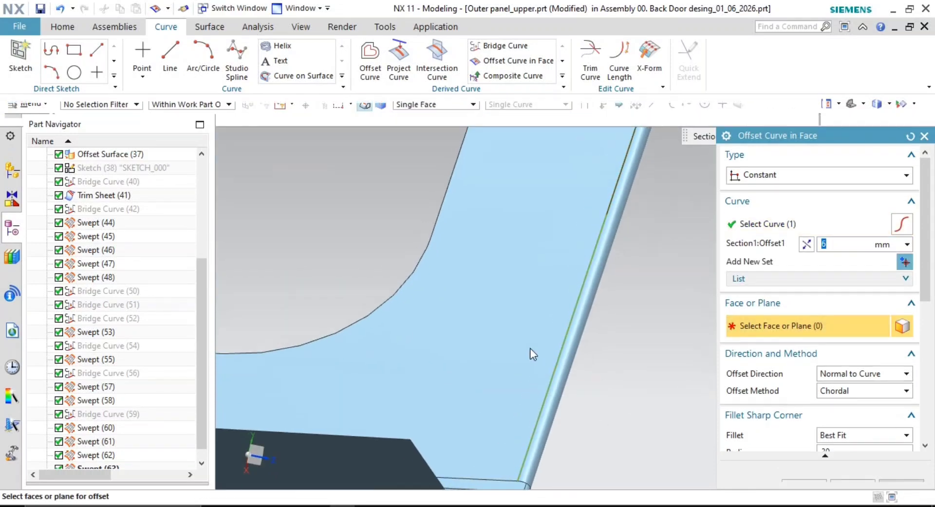
click(531, 350)
shift+middle_drag(626, 352, 620, 484)
scroll(595, 382, down, 3)
shift+middle_drag(594, 382, 575, 484)
scroll(633, 229, up, 1)
shift+middle_drag(633, 229, 562, 342)
click(856, 474)
Set up a 6 mm offset of the side edge on the large face above the ridge, with the direction reversed to run inward
shift+middle_drag(565, 298, 531, 397)
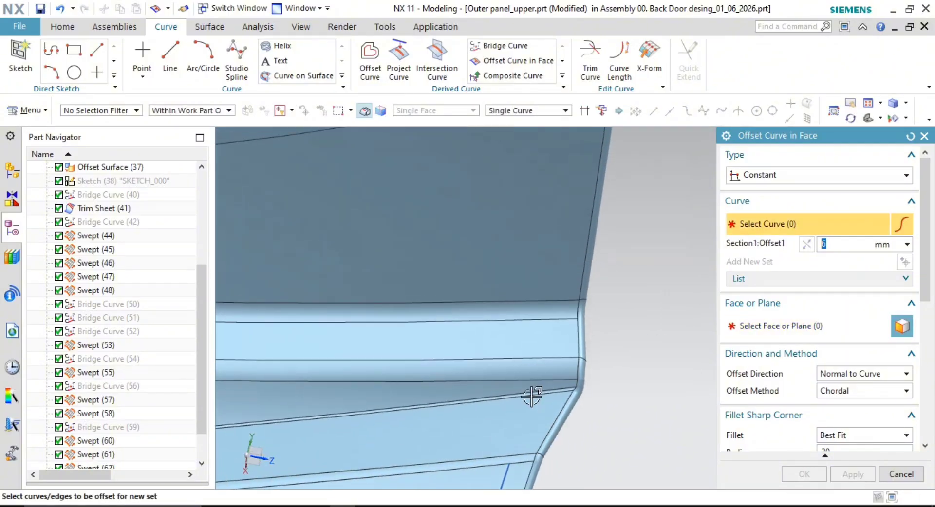
scroll(573, 260, up, 2)
shift+middle_drag(588, 275, 586, 311)
click(589, 295)
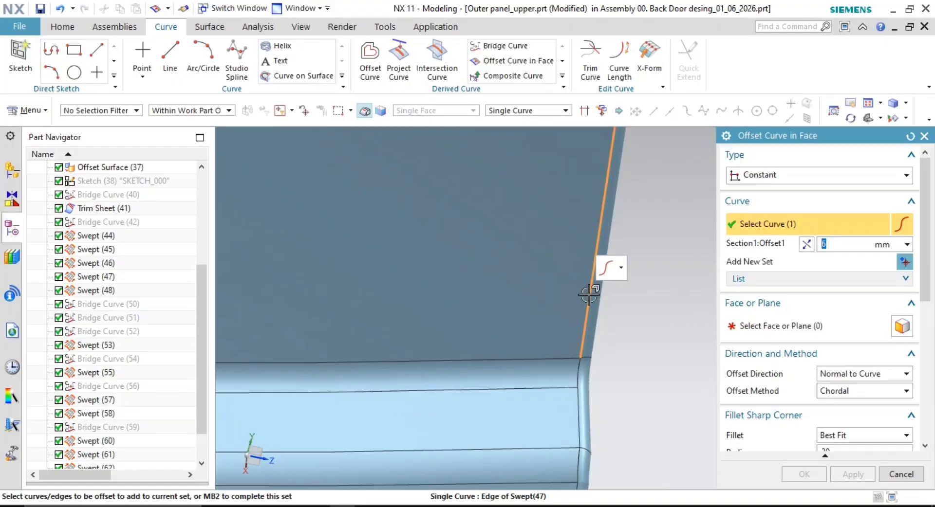
click(756, 323)
click(531, 286)
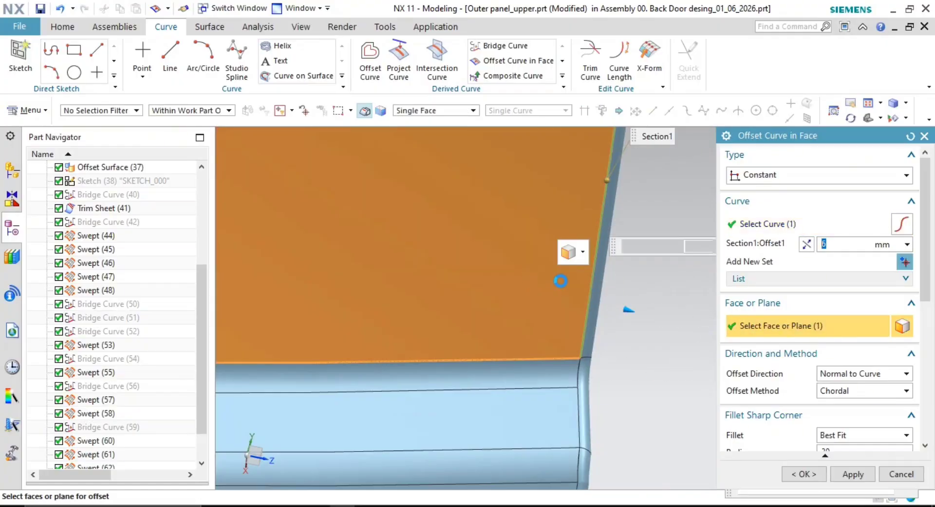
click(808, 246)
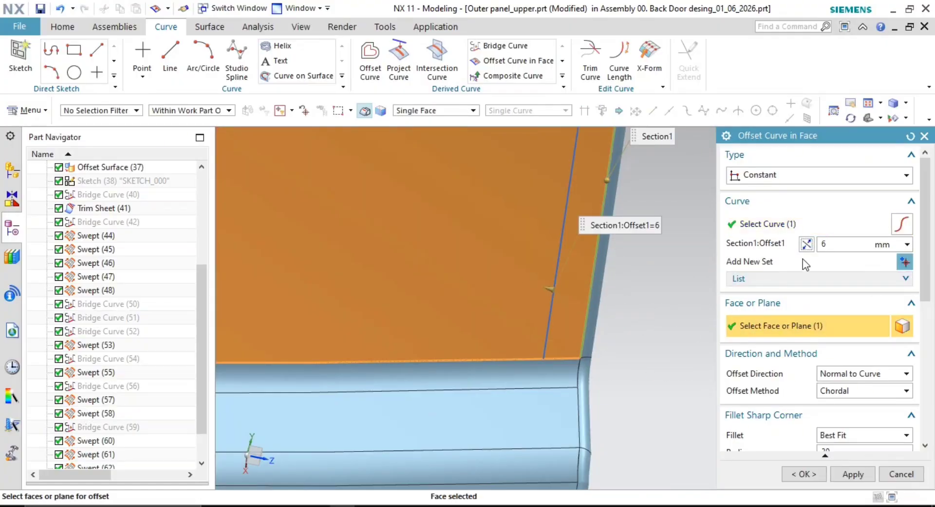
Add the next two side edges above and their two faces to the 6 mm offset, and apply it
scroll(591, 355, down, 3)
shift+middle_drag(676, 313, 629, 404)
scroll(571, 306, up, 1)
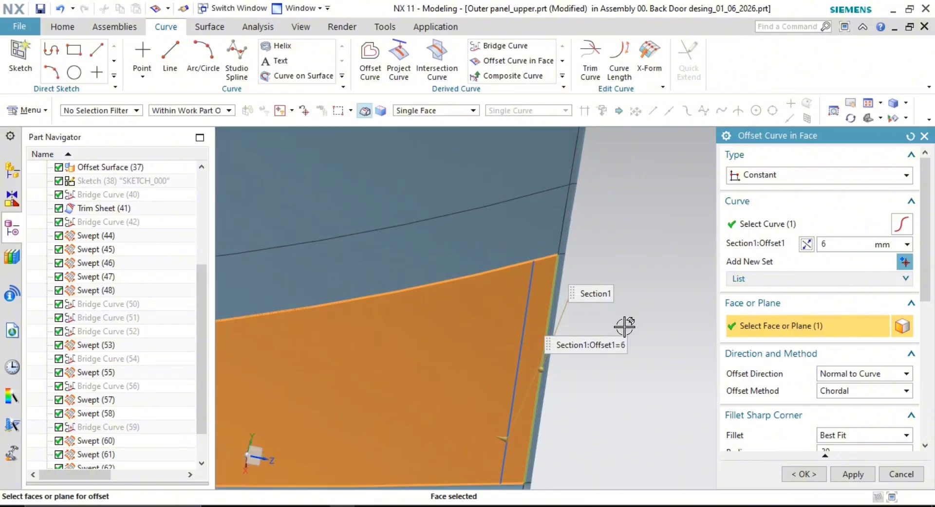
shift+middle_drag(624, 328, 647, 383)
scroll(619, 305, down, 4)
scroll(619, 305, up, 2)
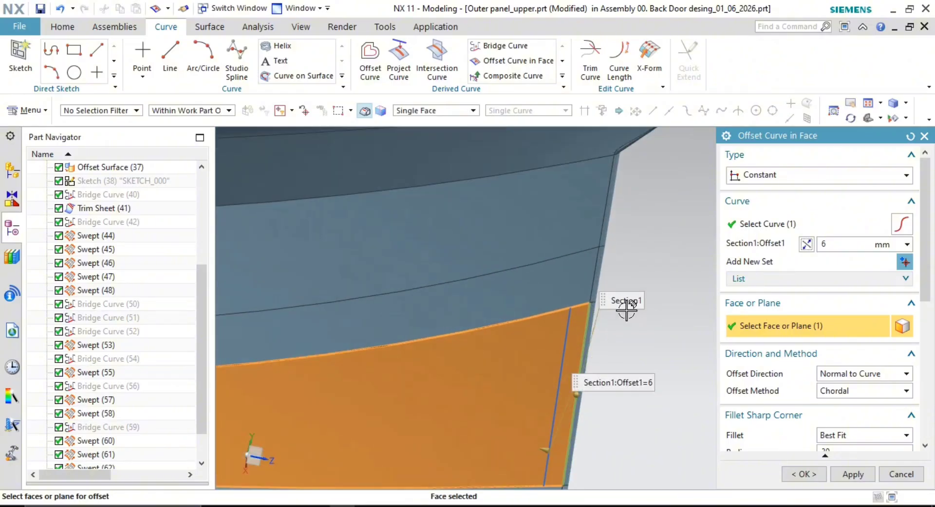
click(584, 305)
click(588, 254)
click(774, 325)
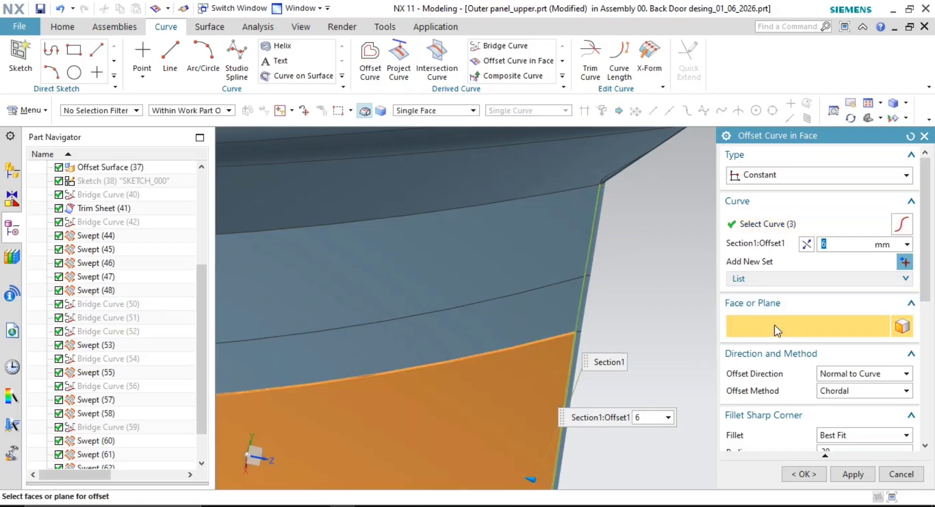
click(553, 314)
click(531, 257)
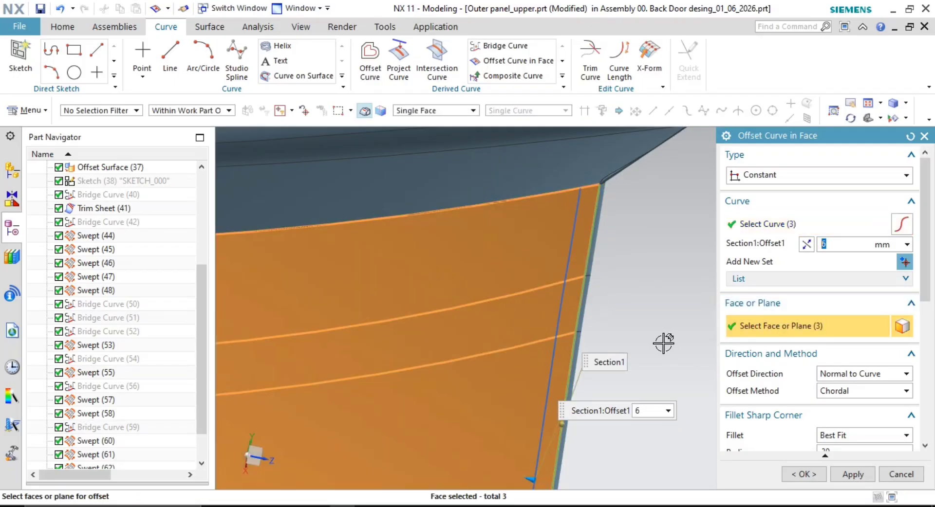
click(848, 475)
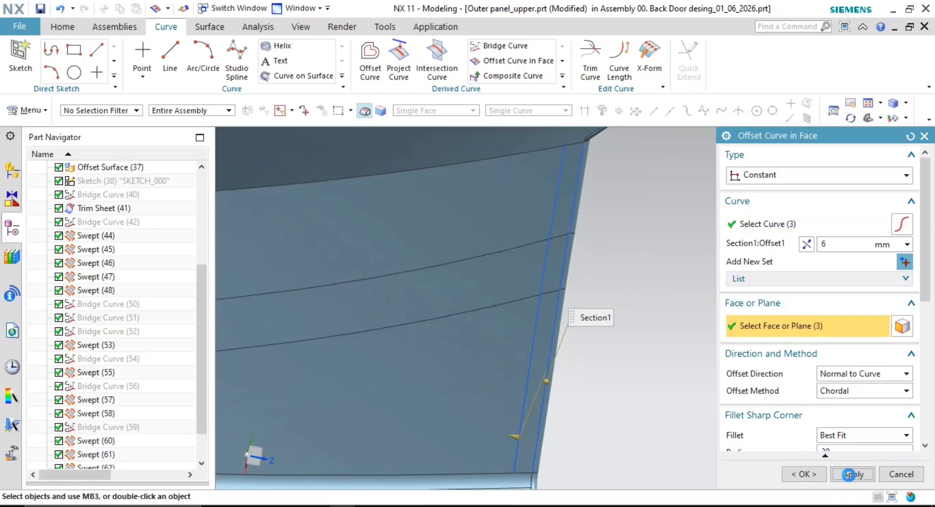
scroll(578, 455, down, 3)
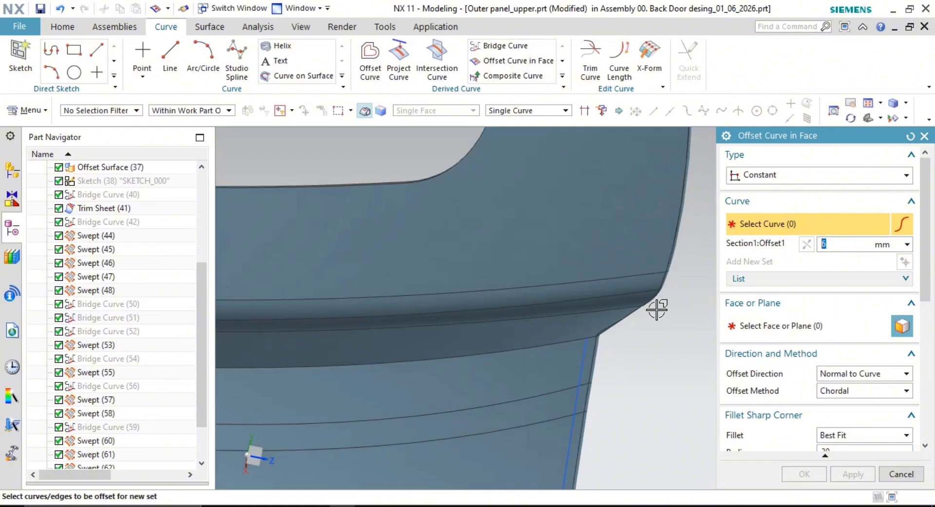
scroll(550, 372, down, 2)
middle_drag(547, 376, 614, 298)
scroll(587, 338, up, 3)
scroll(543, 395, up, 2)
scroll(591, 341, up, 2)
scroll(579, 361, up, 2)
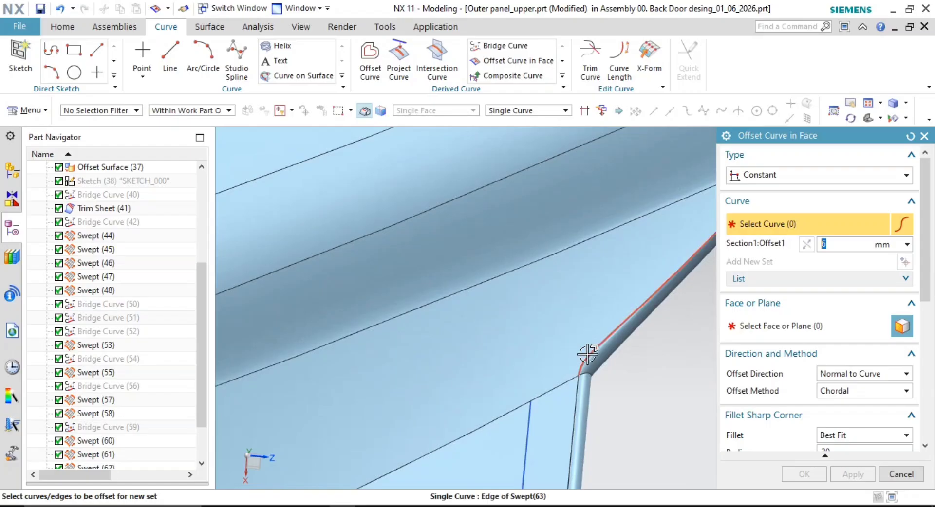
click(587, 354)
middle_drag(626, 382, 650, 357)
middle_click(649, 357)
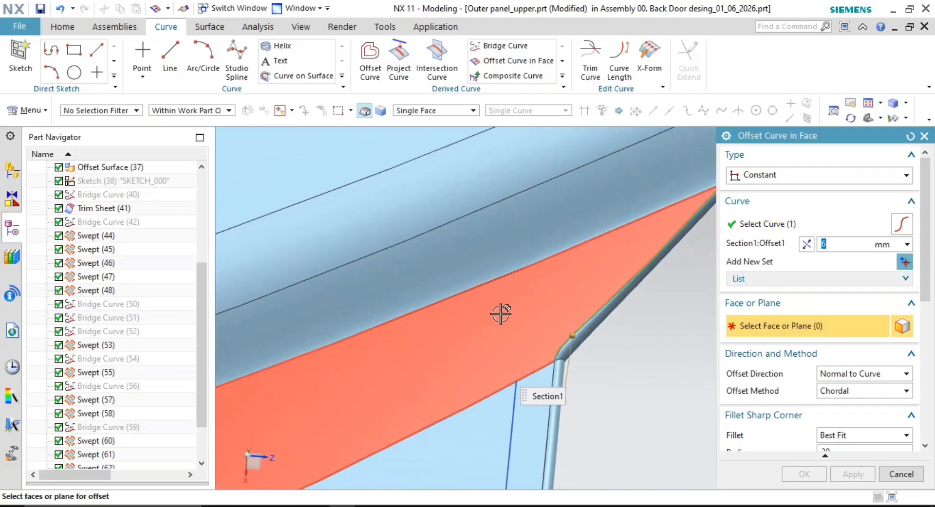
click(501, 314)
middle_drag(624, 347, 610, 357)
shift+click(565, 320)
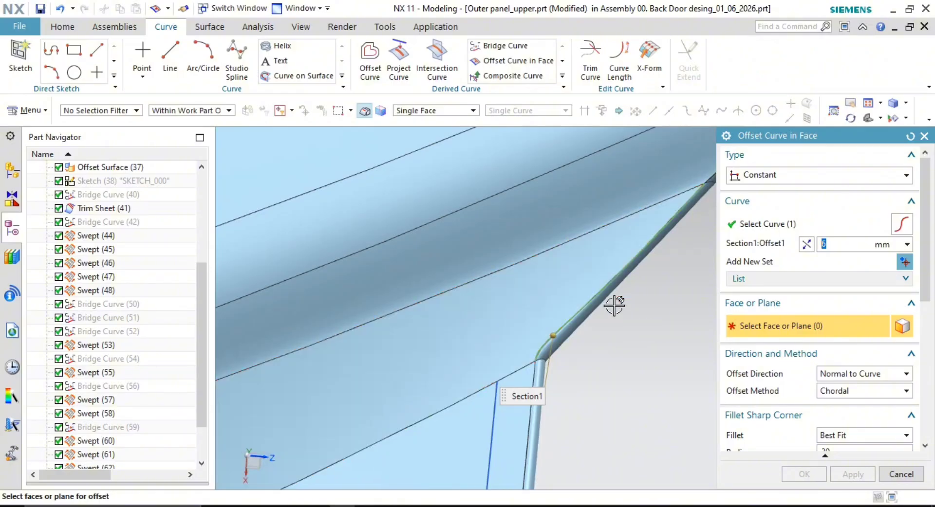
click(772, 225)
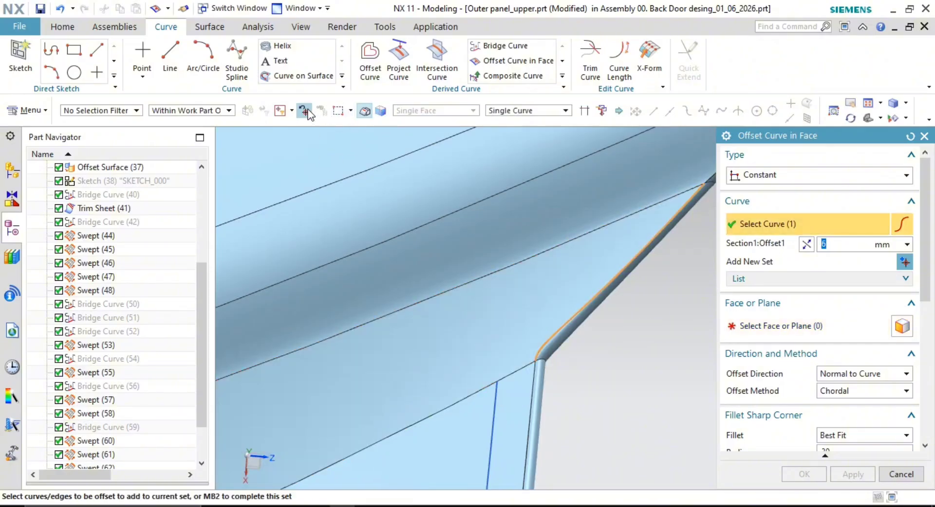
click(307, 111)
Offset the side edge beside the upper window opening 6 mm inward on the frame face, with the direction reversed, and apply it
middle_drag(678, 386, 458, 420)
middle_drag(537, 262, 584, 296)
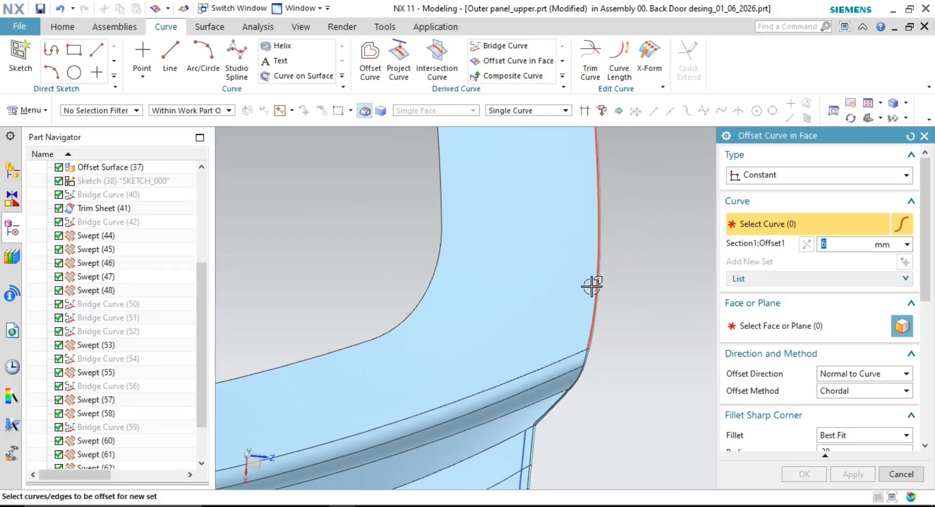
click(591, 286)
click(764, 324)
click(560, 297)
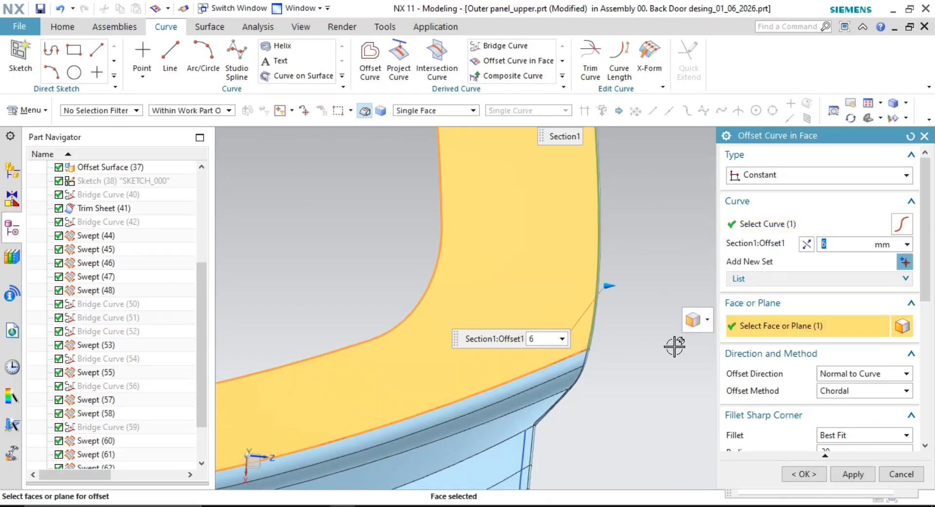
click(806, 245)
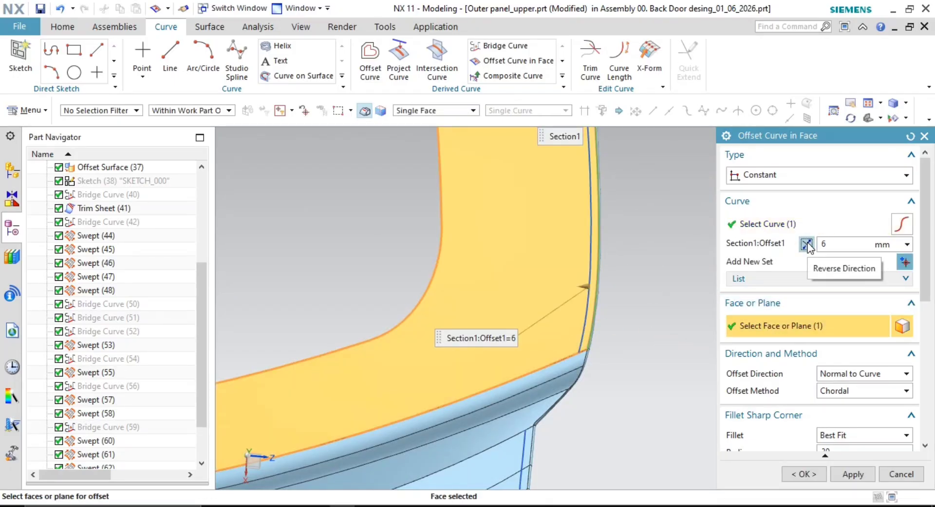
middle_drag(653, 296, 623, 273)
scroll(622, 272, up, 3)
scroll(658, 271, down, 3)
scroll(620, 265, up, 5)
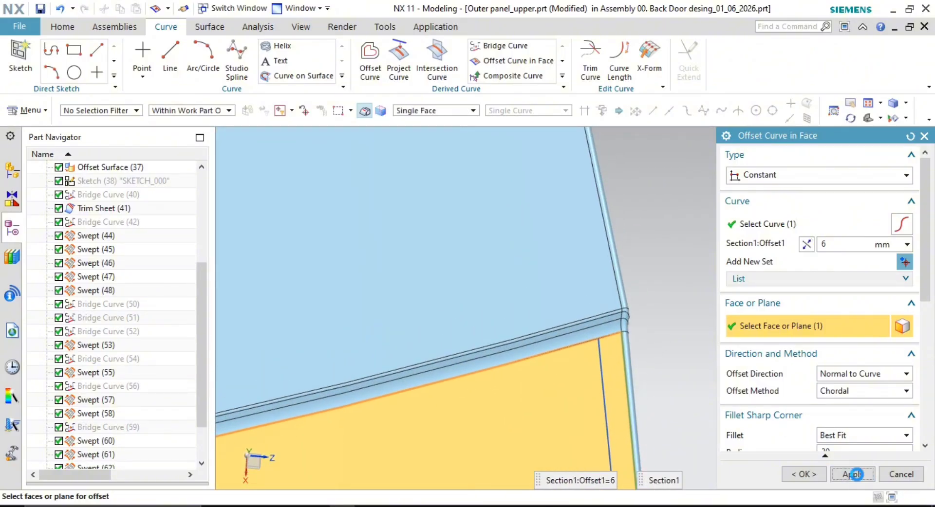
click(856, 474)
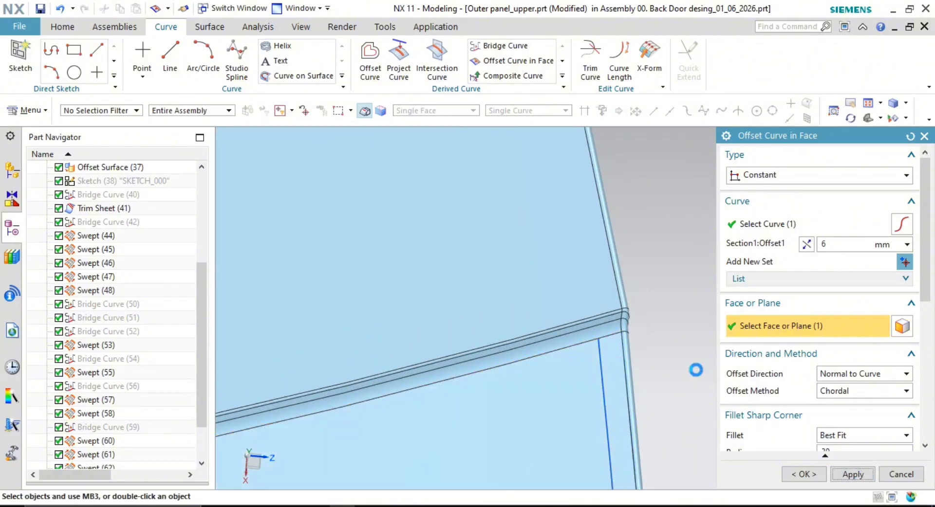
Select the topmost panel's tangent edge chain and its large face for a 6 mm offset
click(607, 251)
scroll(709, 334, down, 1)
scroll(577, 307, down, 2)
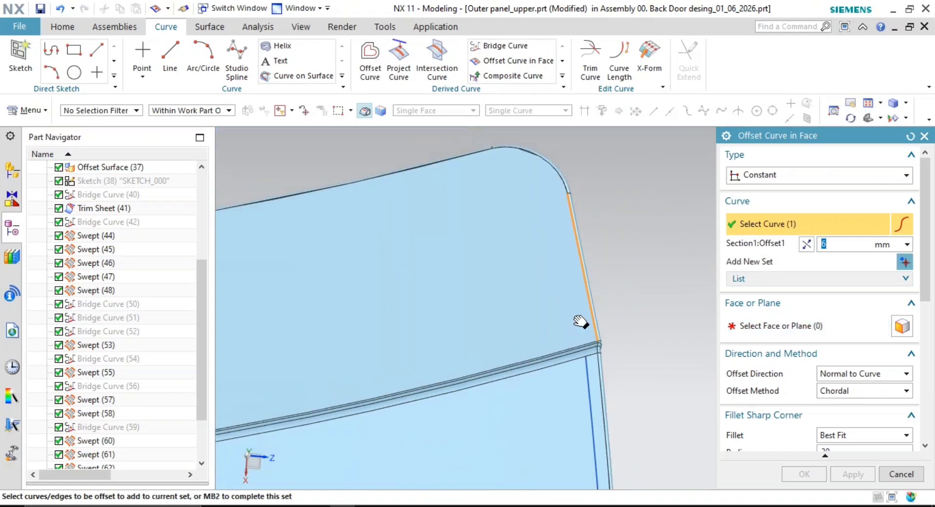
scroll(575, 161, up, 1)
click(515, 113)
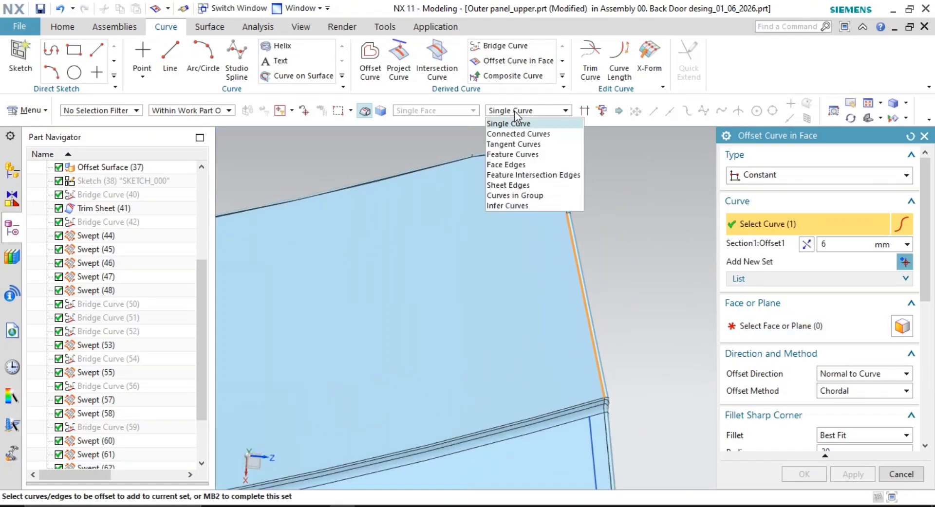
click(525, 145)
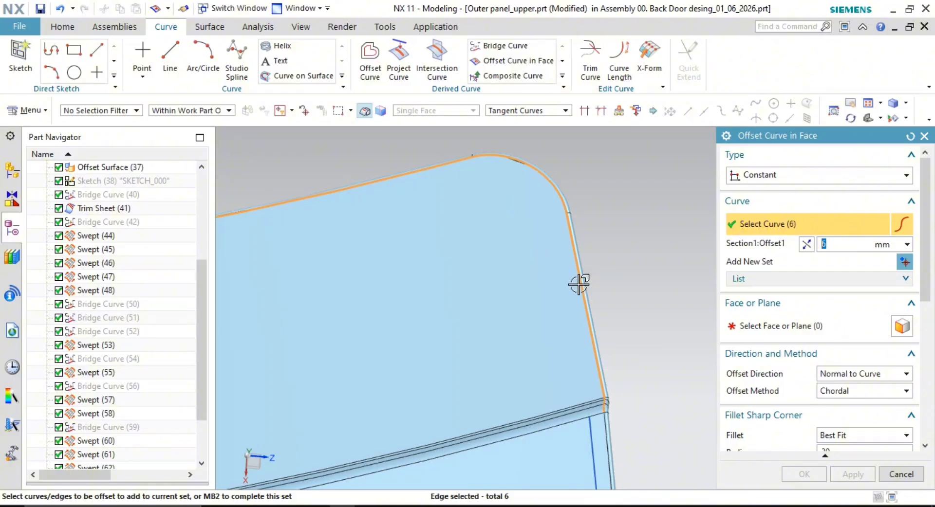
scroll(578, 285, down, 1)
shift+middle_drag(645, 300, 649, 271)
middle_click(650, 275)
click(765, 327)
click(534, 286)
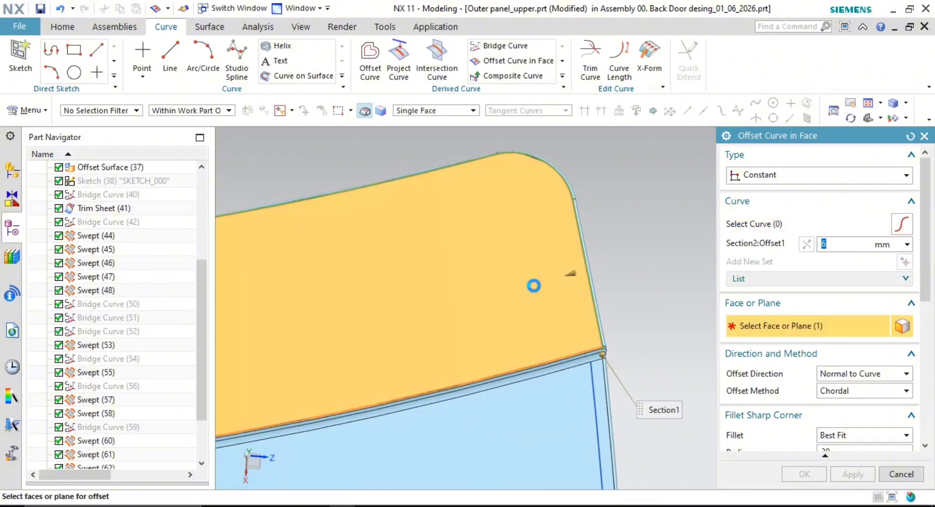
scroll(595, 258, up, 2)
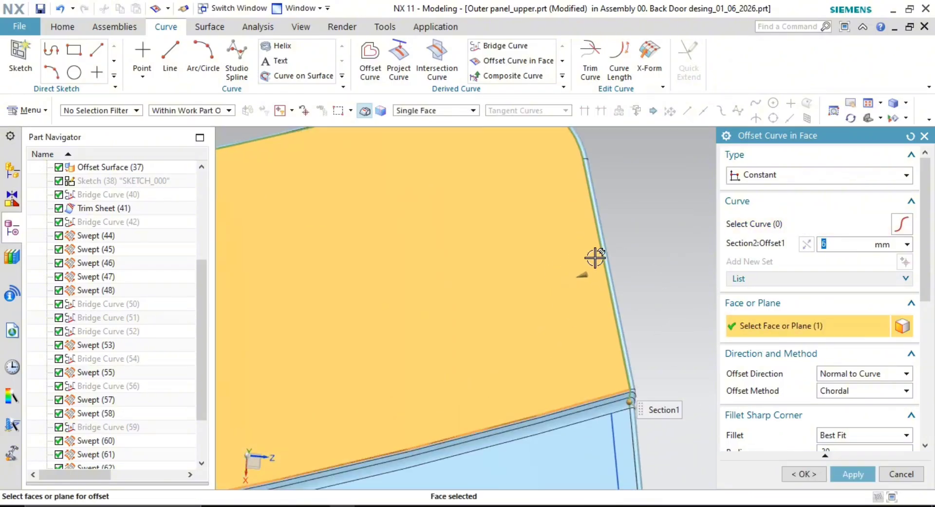
scroll(595, 259, up, 3)
scroll(641, 301, down, 4)
scroll(595, 338, down, 3)
shift+middle_drag(626, 289, 565, 312)
scroll(596, 360, down, 1)
scroll(566, 278, up, 3)
scroll(559, 325, up, 4)
shift+middle_drag(455, 329, 586, 288)
scroll(619, 271, down, 3)
shift+middle_drag(587, 292, 487, 292)
scroll(631, 250, up, 4)
shift+middle_drag(647, 252, 589, 298)
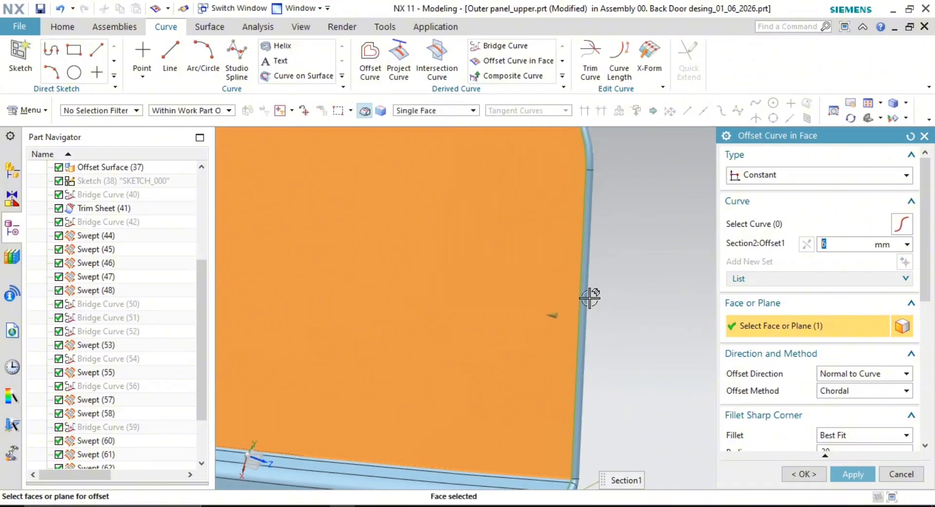
shift+click(557, 294)
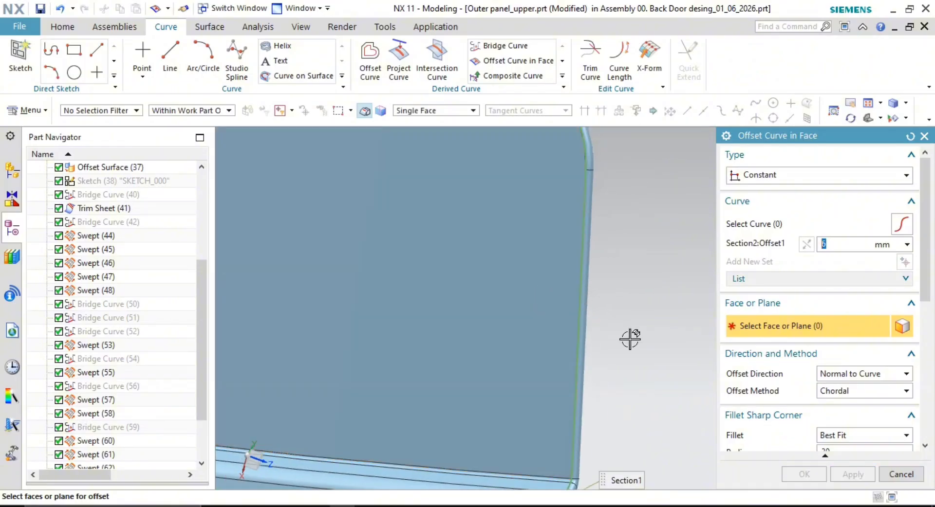
click(784, 223)
key(Escape)
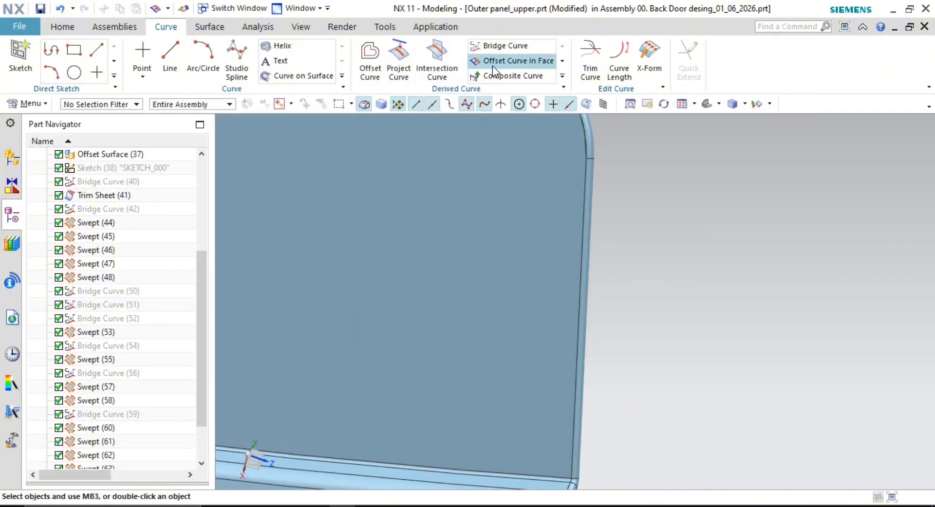
Offset the topmost panel's side, corner and top edges 6 mm inward on its large face and apply it
click(584, 212)
click(788, 320)
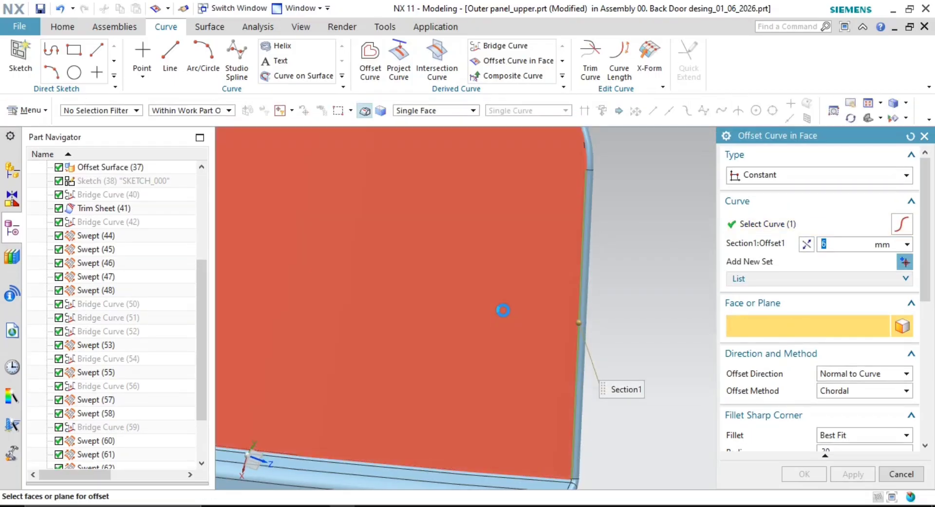
click(501, 308)
shift+middle_drag(628, 273, 626, 366)
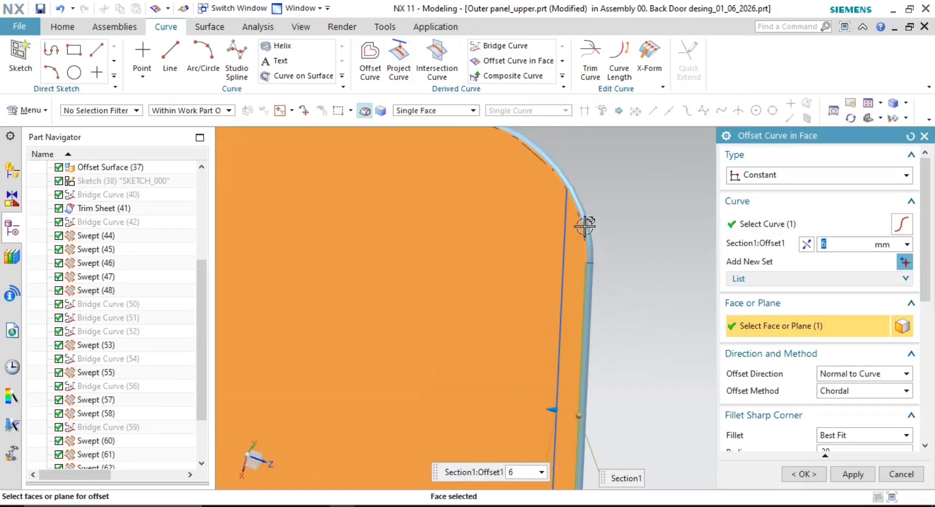
click(760, 224)
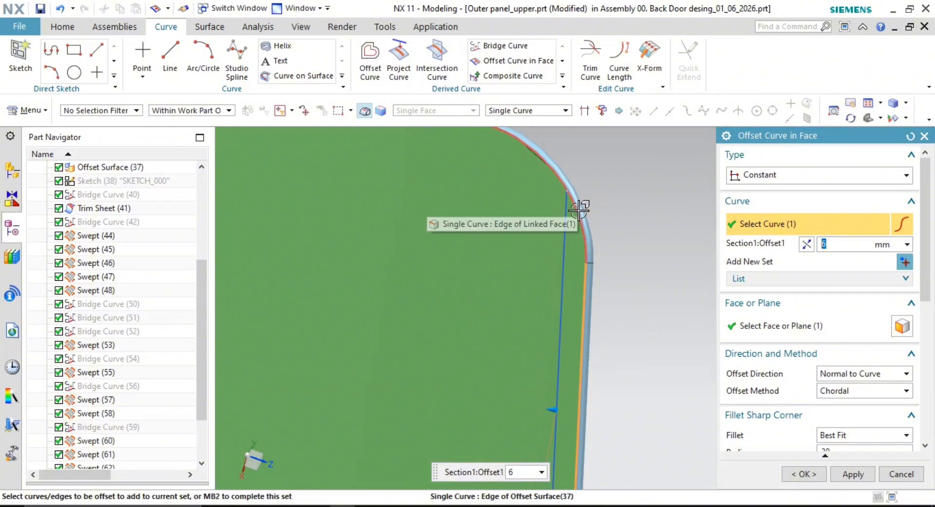
click(576, 201)
scroll(554, 221, down, 1)
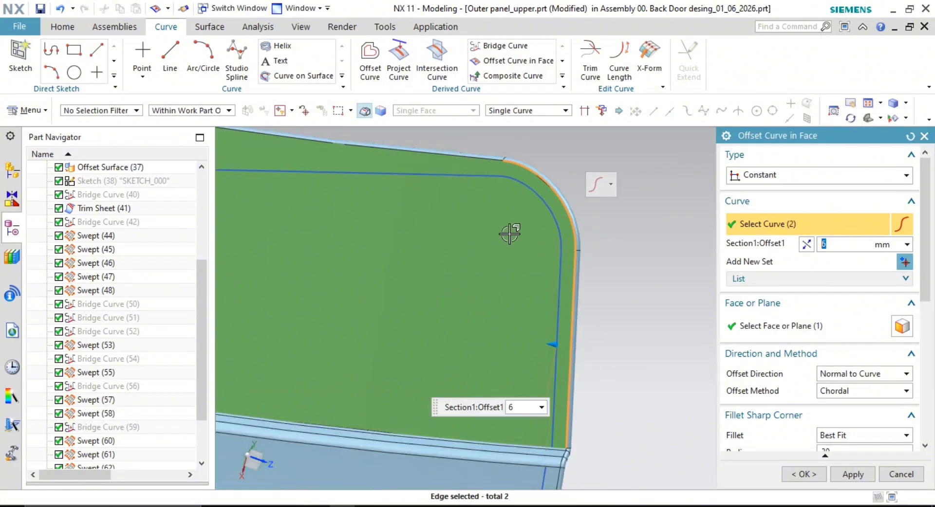
shift+middle_drag(498, 240, 628, 281)
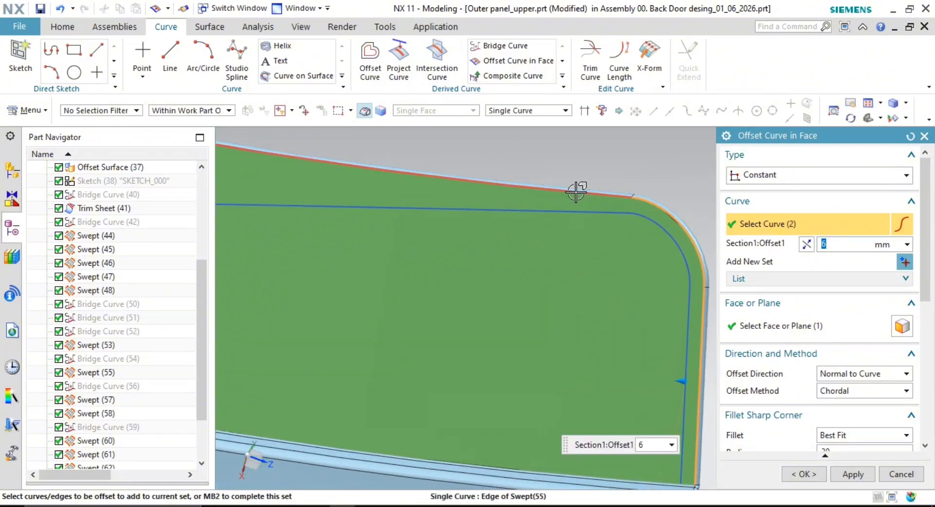
click(575, 192)
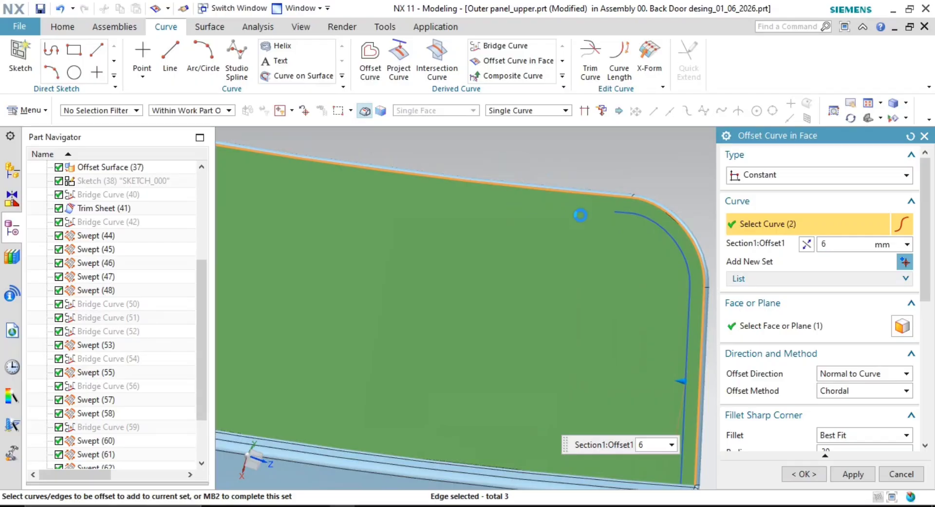
mouse_move(634, 298)
middle_down()
mouse_move(622, 312)
mouse_move(634, 322)
middle_up()
click(850, 474)
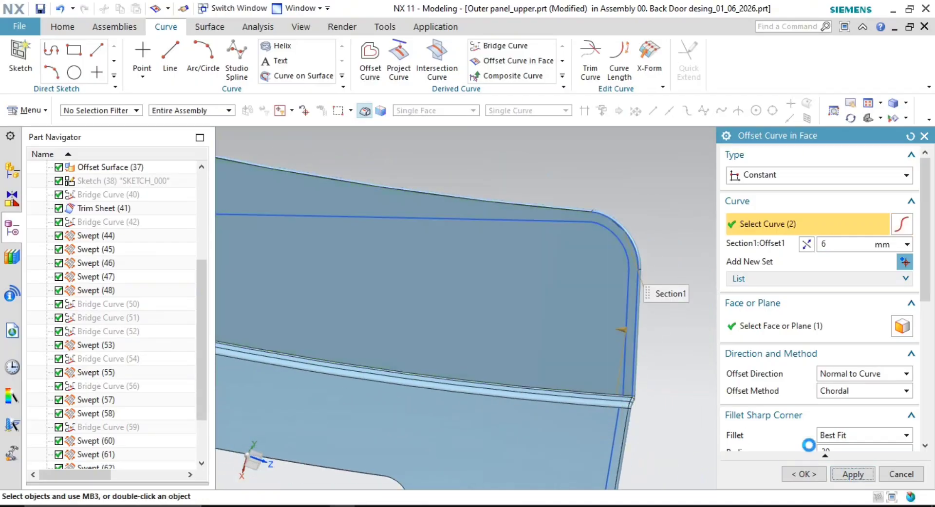
Create a separate 6 mm inward offset of the topmost panel's top edge on the same large face
click(529, 202)
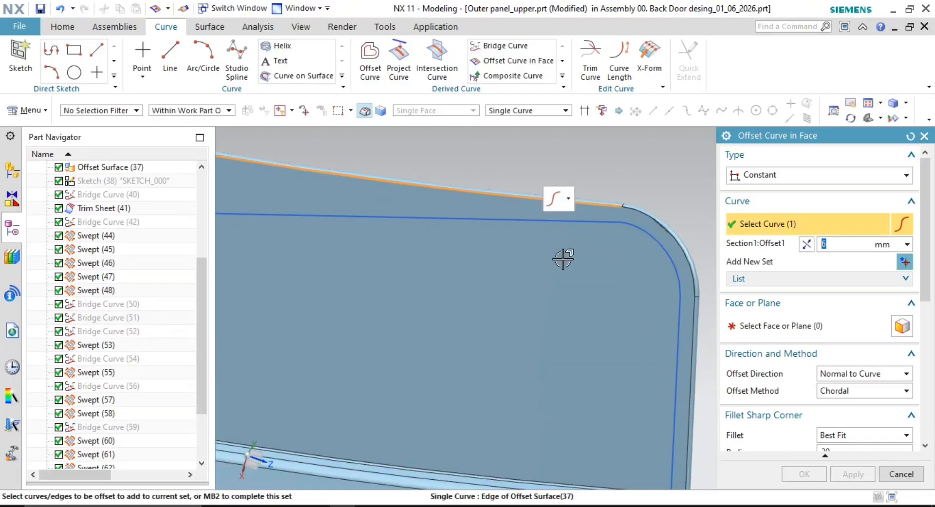
click(799, 328)
click(503, 296)
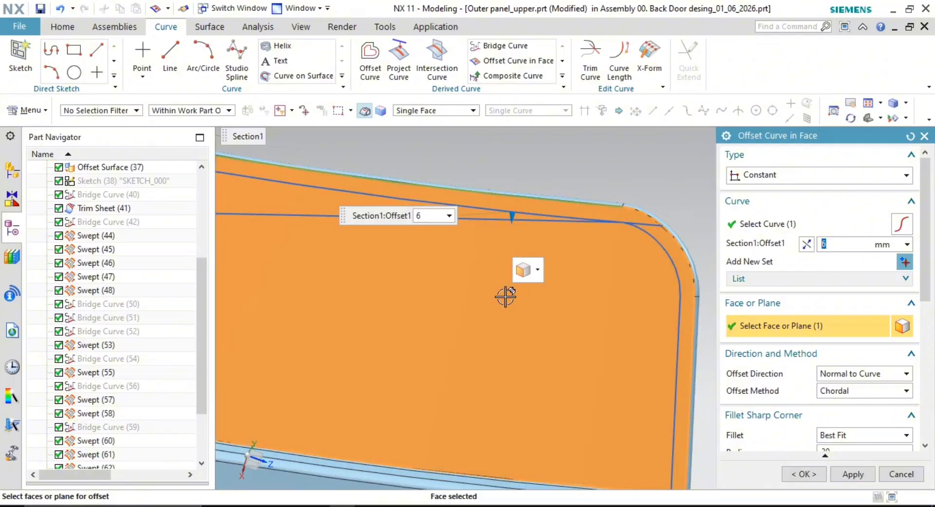
scroll(656, 359, up, 3)
click(808, 474)
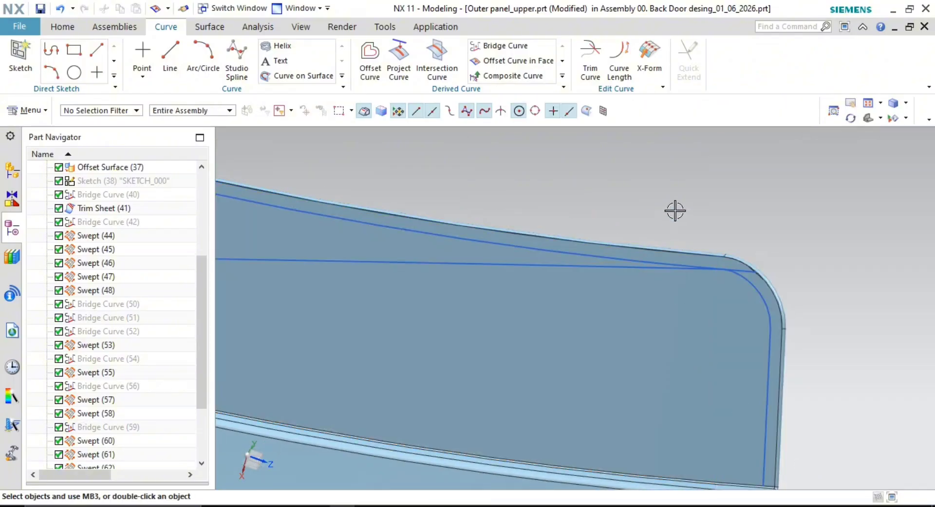
Trim the top-edge offset curve's overhang at the corner, using the corner offset curve as the bounding object
click(591, 56)
scroll(611, 265, up, 4)
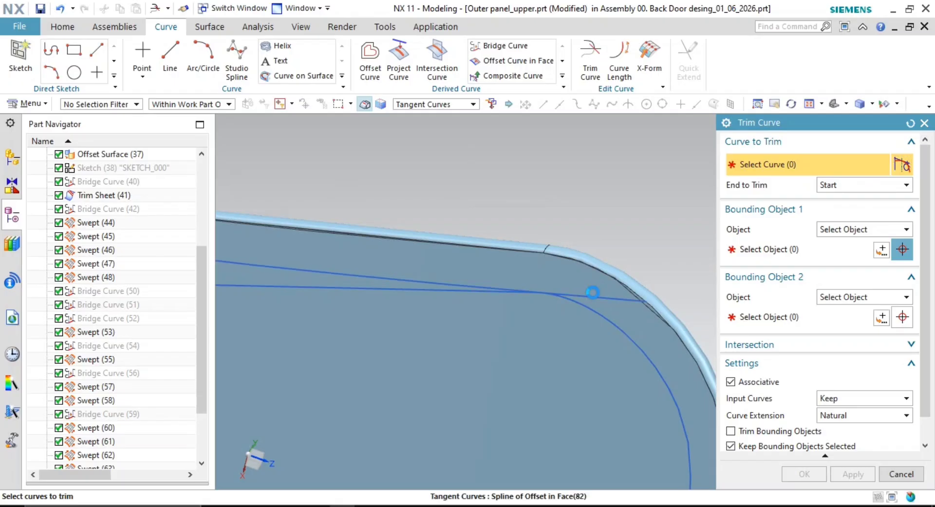
click(592, 294)
middle_click(653, 225)
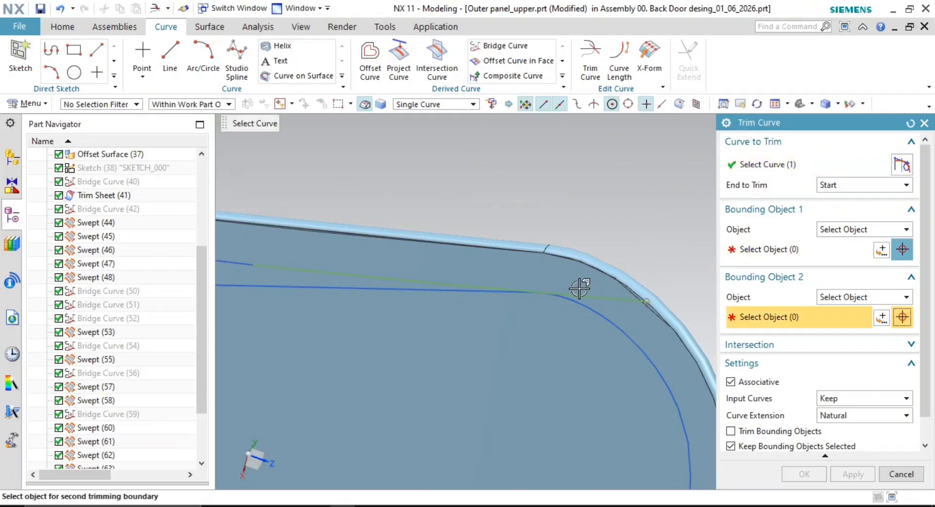
click(421, 290)
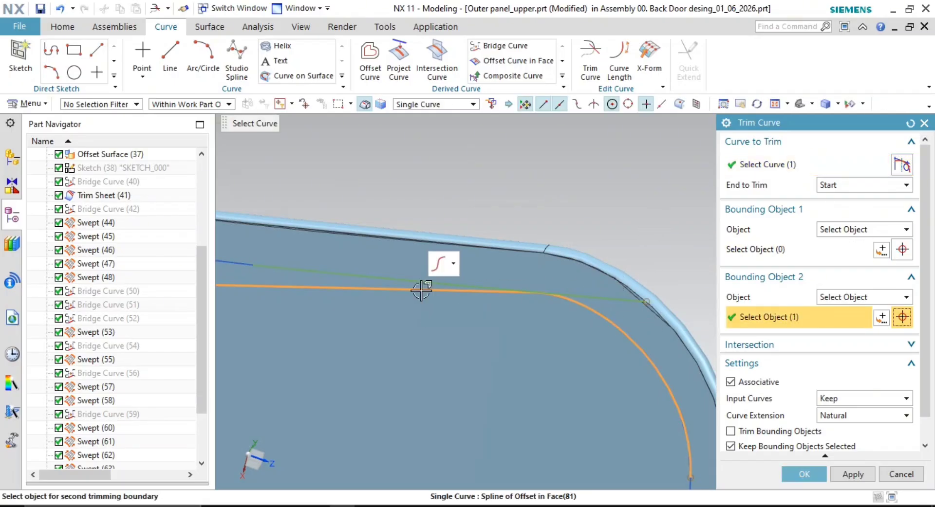
click(805, 474)
Trim away the corner offset curve's straight run across the panel, using the top-edge offset curve as the bounding object
scroll(731, 341, up, 2)
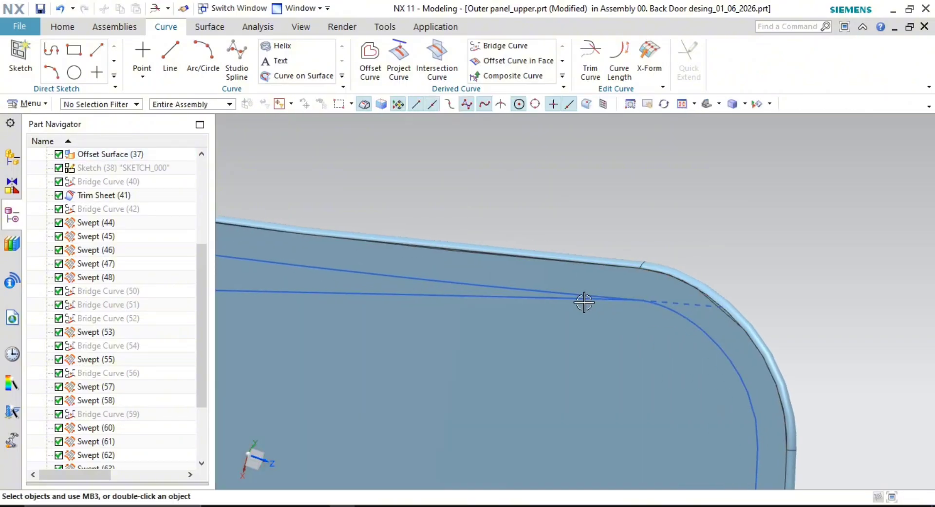
shift+middle_drag(606, 320, 624, 336)
shift+middle_drag(683, 316, 792, 308)
scroll(624, 303, down, 1)
click(590, 58)
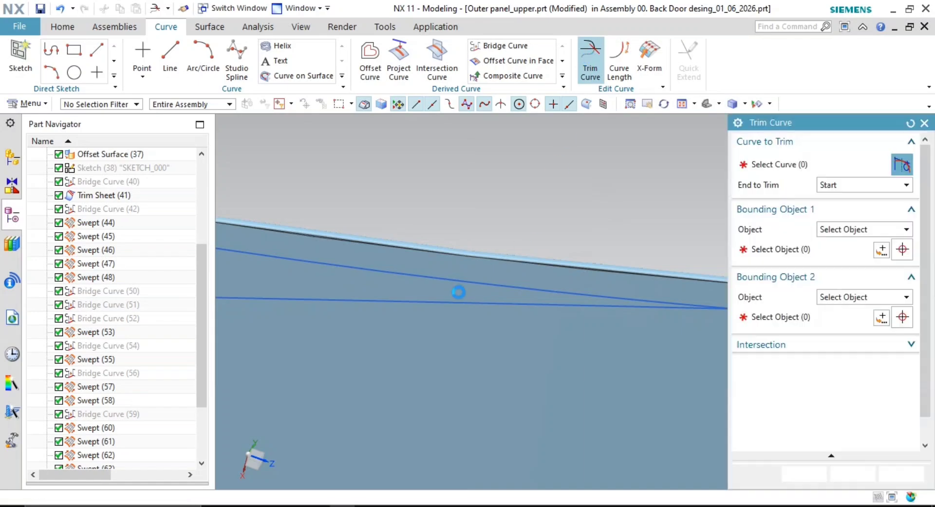
click(406, 299)
shift+middle_drag(511, 327, 407, 332)
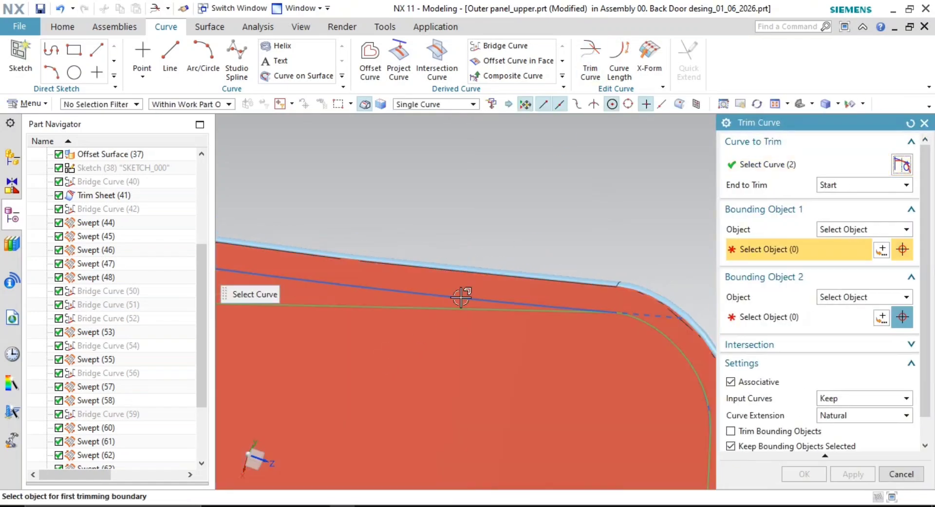
middle_click(529, 279)
click(476, 298)
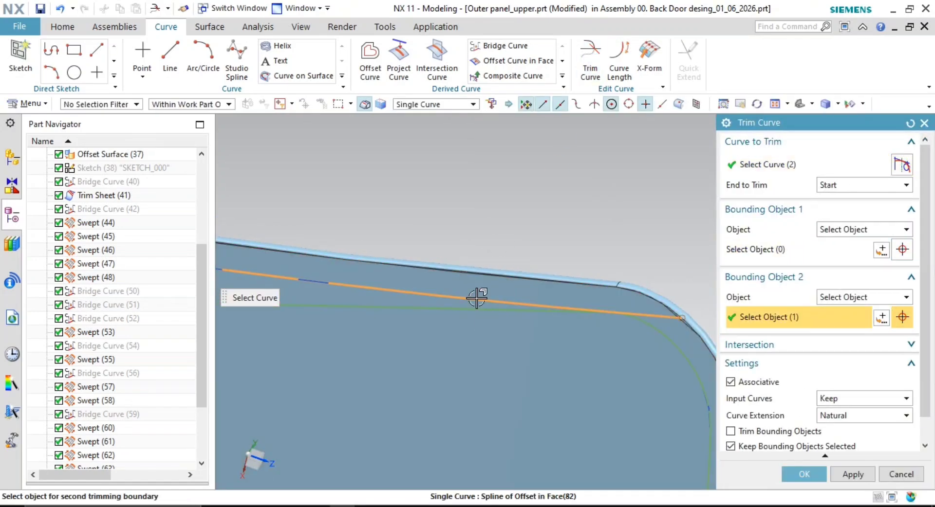
click(803, 476)
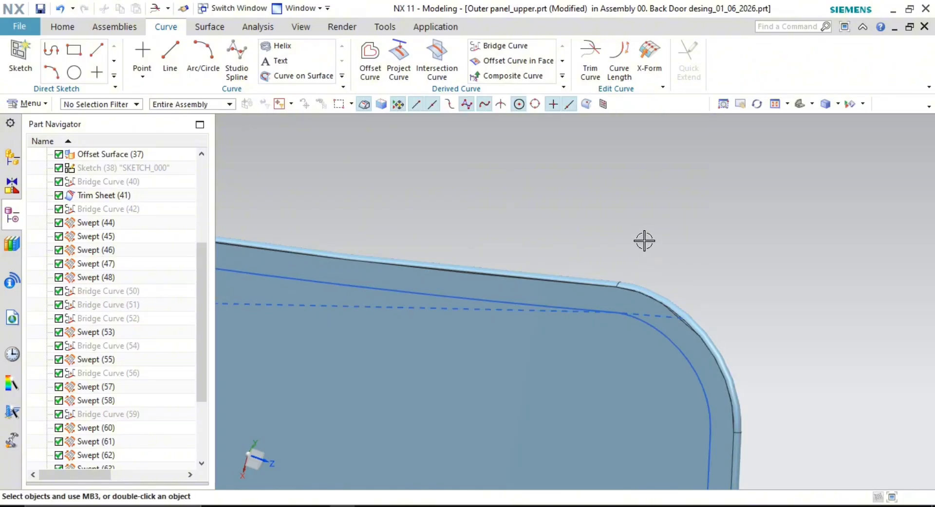
Examine the offset curves around the topmost panel and where they reach the ridge at the side edge
middle_drag(645, 237, 788, 306)
scroll(766, 310, down, 3)
scroll(764, 312, up, 2)
scroll(775, 327, down, 2)
shift+middle_drag(853, 363, 818, 303)
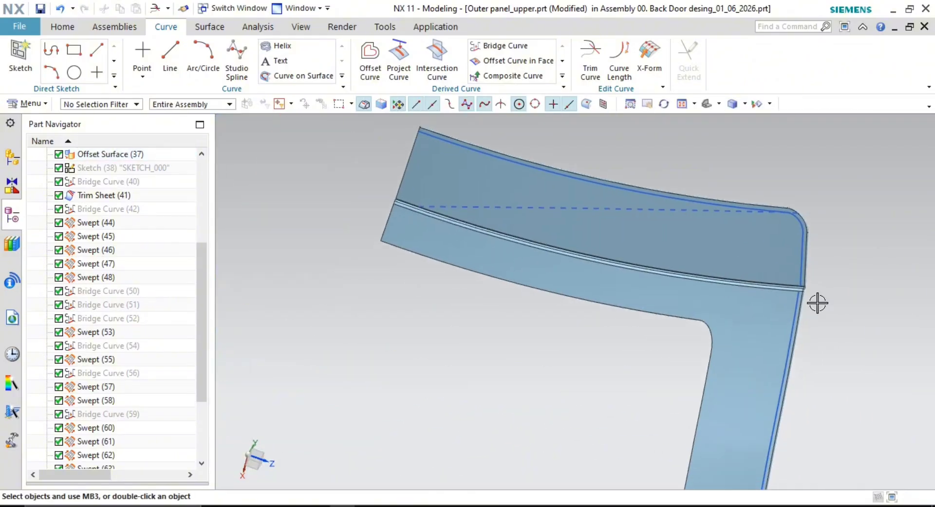
scroll(820, 305, up, 4)
scroll(781, 261, up, 3)
shift+middle_drag(780, 261, 723, 291)
scroll(721, 290, up, 2)
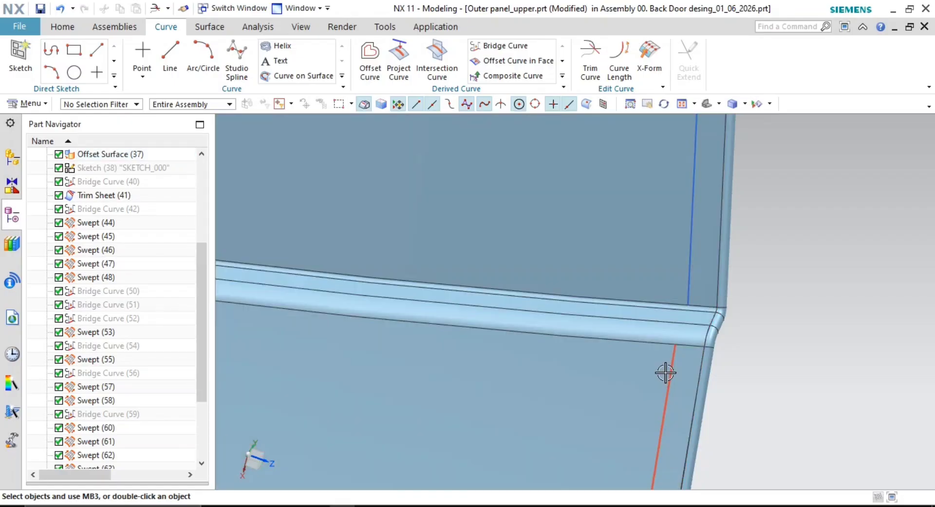
shift+middle_drag(745, 374, 666, 325)
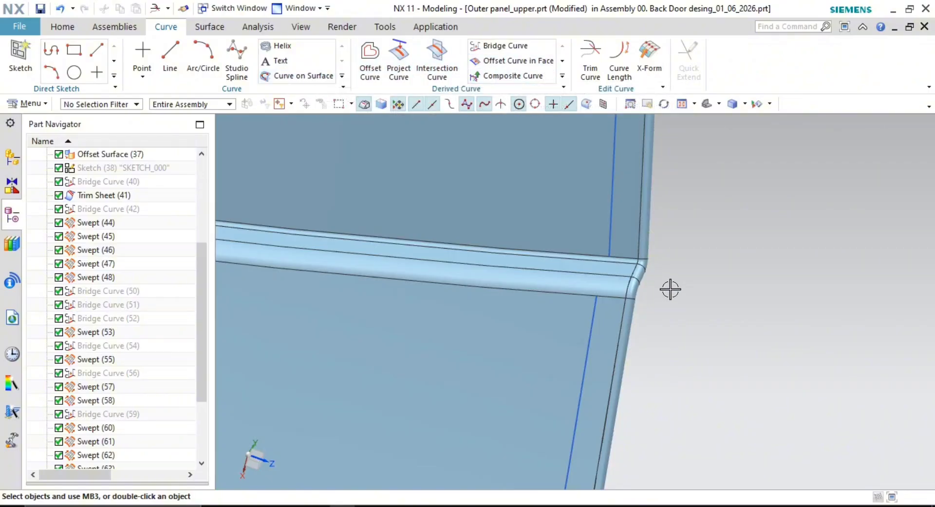
scroll(635, 282, up, 2)
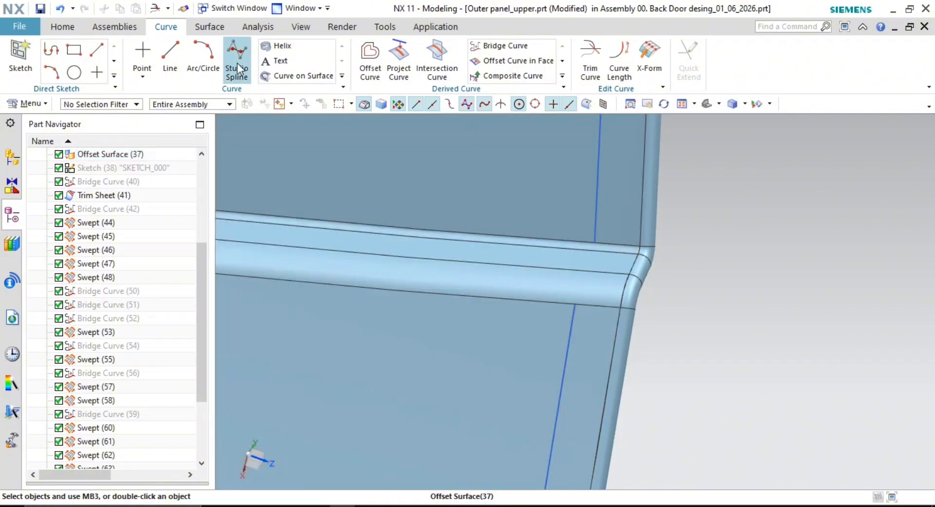
Start a Curve on Surface across the upper ridge, selecting its three narrow faces and the large faces above and below
click(295, 76)
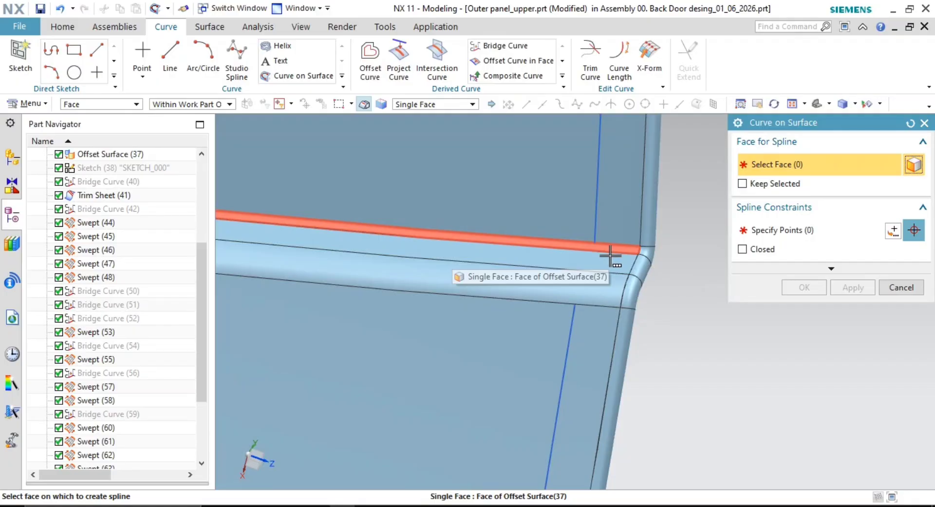
scroll(609, 248, up, 3)
click(609, 247)
click(603, 316)
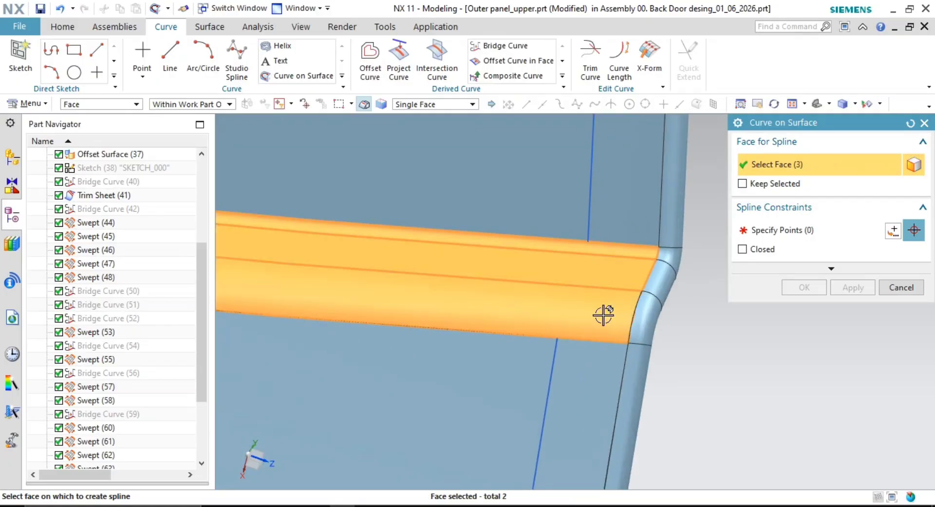
click(603, 338)
click(609, 214)
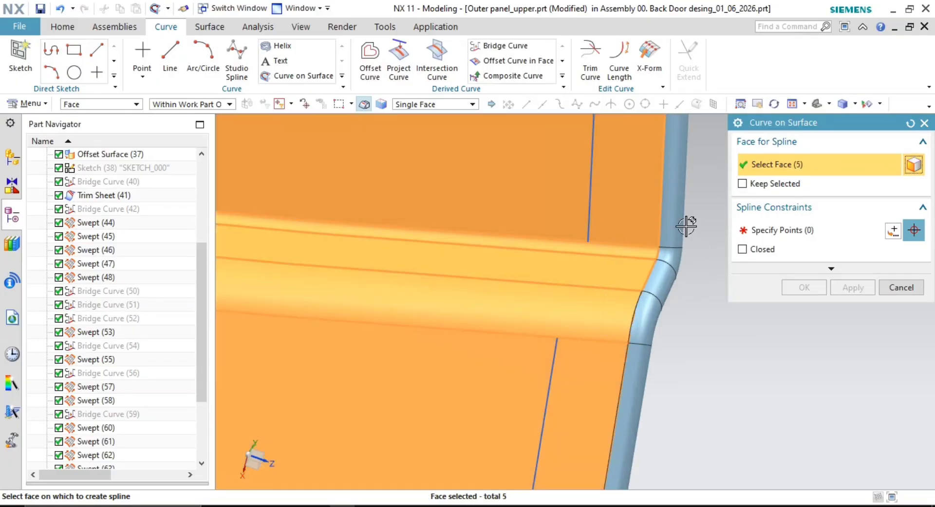
middle_click(712, 334)
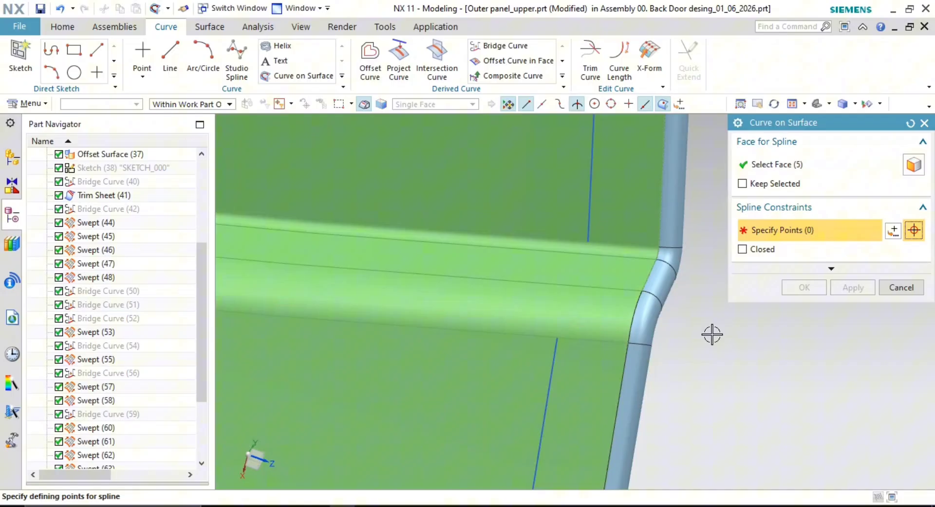
Define the surface curve with four points across the ridge, connecting the ends of the two offset curves, and apply it
click(589, 241)
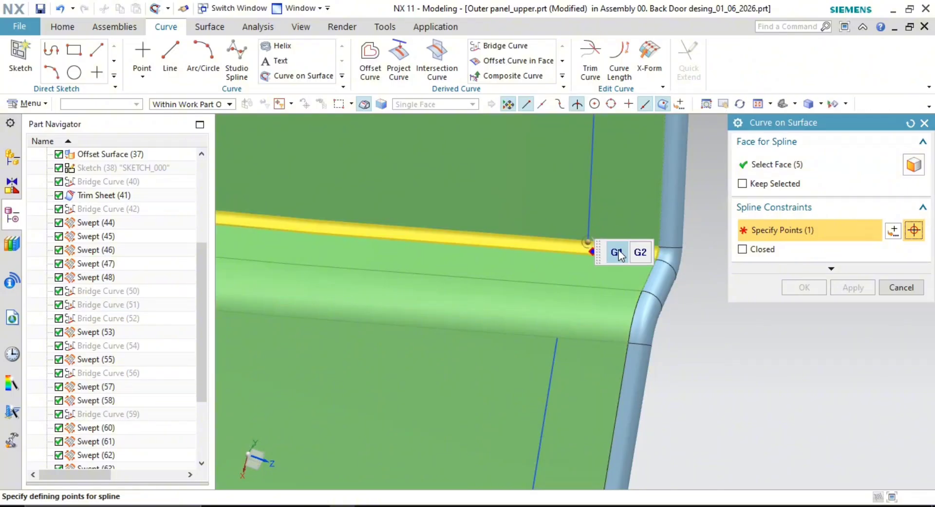
click(580, 271)
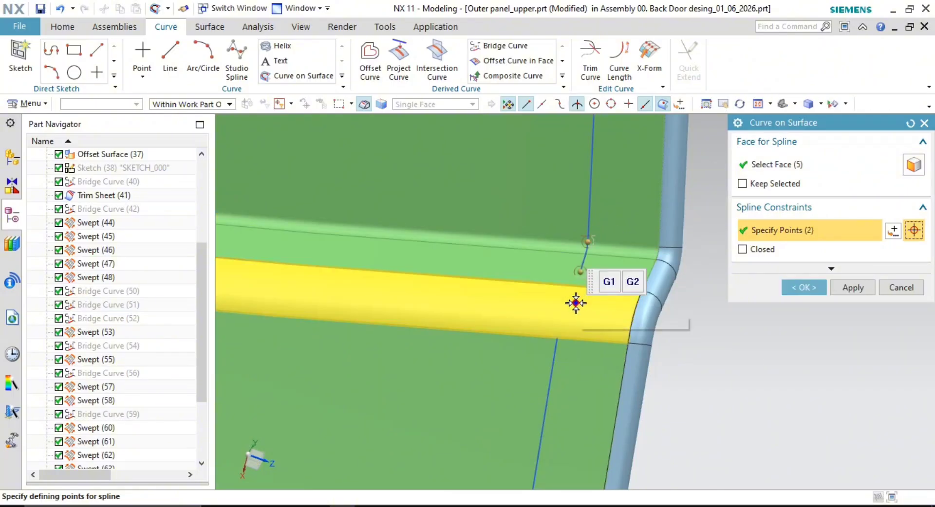
click(575, 302)
click(557, 341)
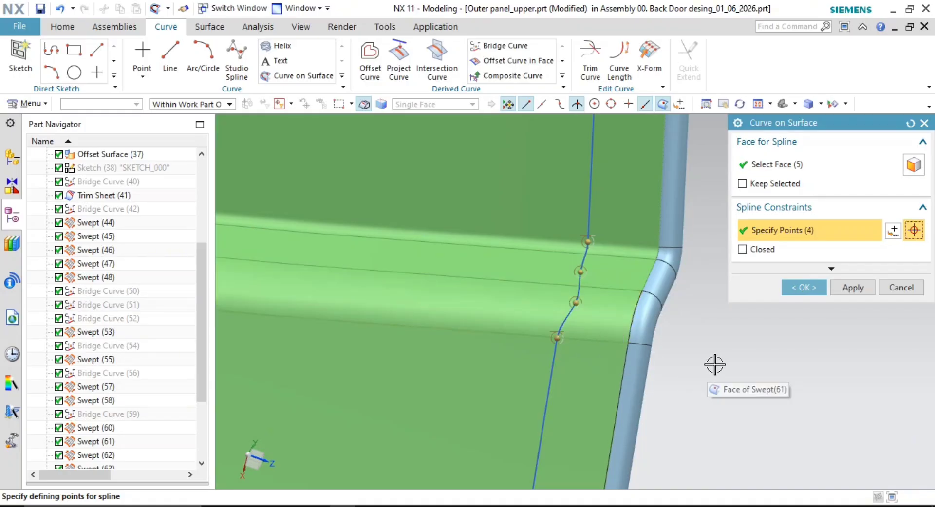
click(846, 293)
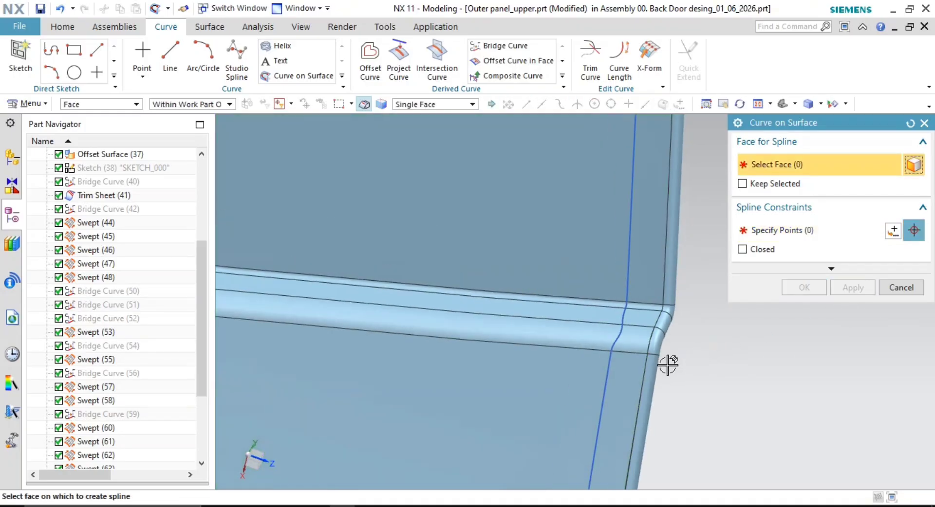
Select the five faces across the ridge below the window opening as the surface curve's supports
scroll(637, 237, down, 4)
shift+middle_drag(589, 312, 597, 142)
shift+middle_drag(638, 317, 653, 256)
scroll(647, 345, down, 3)
shift+middle_drag(646, 345, 638, 184)
scroll(566, 366, up, 3)
shift+middle_drag(576, 380, 621, 273)
scroll(572, 309, up, 2)
scroll(571, 302, up, 1)
mouse_move(563, 280)
shift+middle_down()
mouse_move(659, 270)
mouse_move(562, 265)
shift+middle_up()
click(562, 265)
click(507, 309)
click(428, 375)
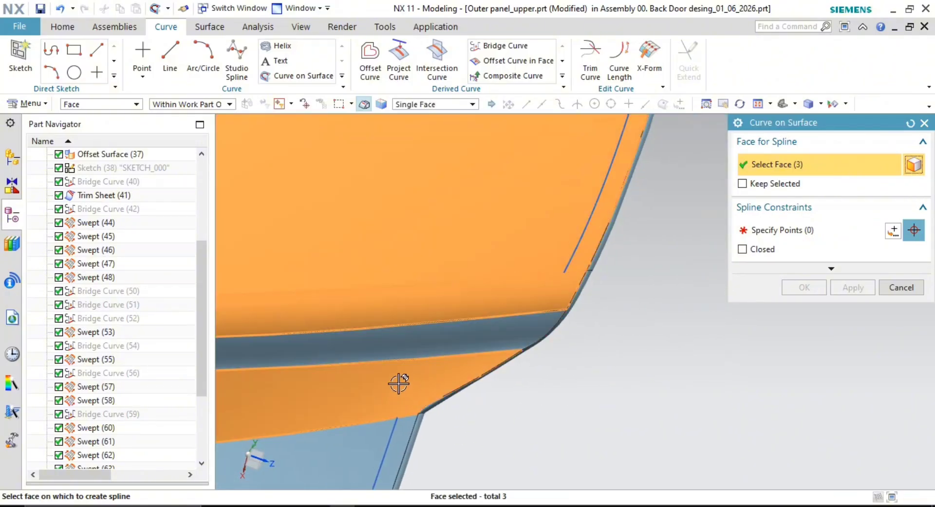
click(457, 376)
shift+middle_drag(458, 376, 567, 319)
click(447, 391)
middle_click(677, 396)
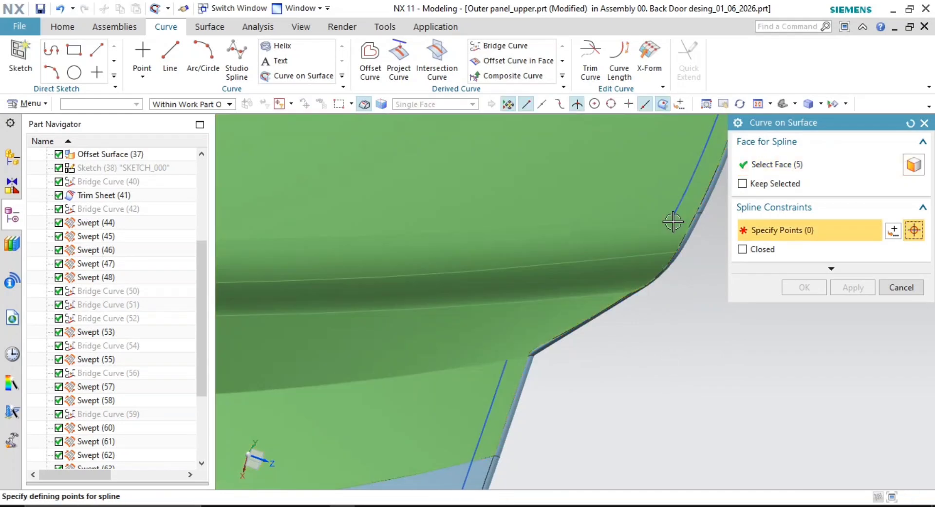
Define the surface curve with four points across the ridge, from the upper offset curve's end to the lower one's end
click(674, 213)
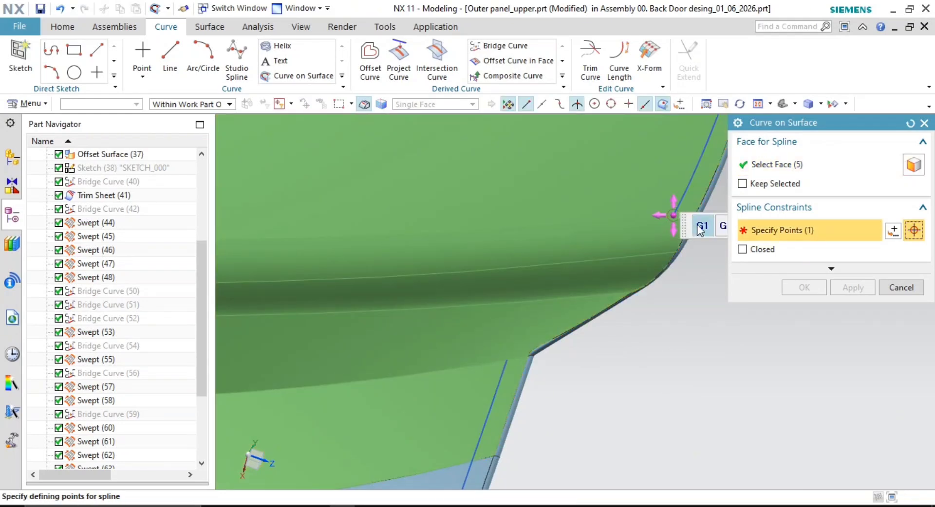
click(604, 273)
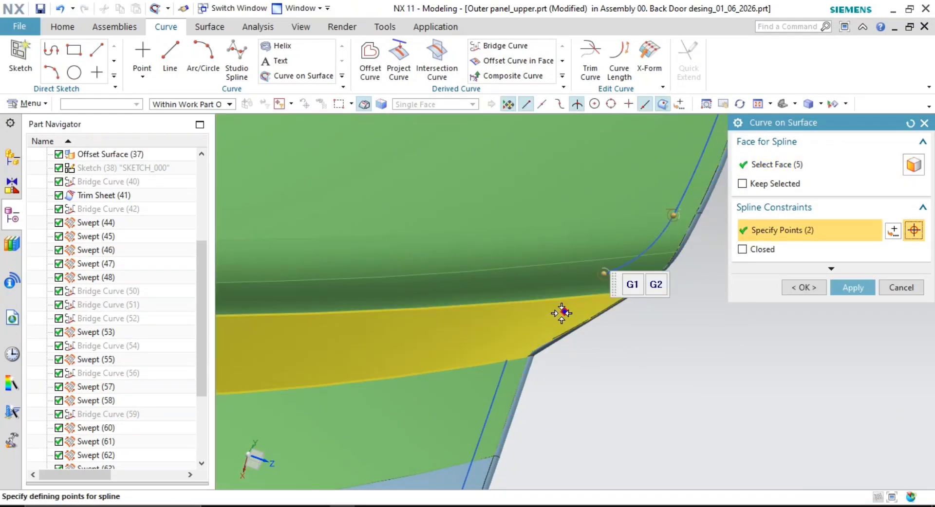
click(548, 321)
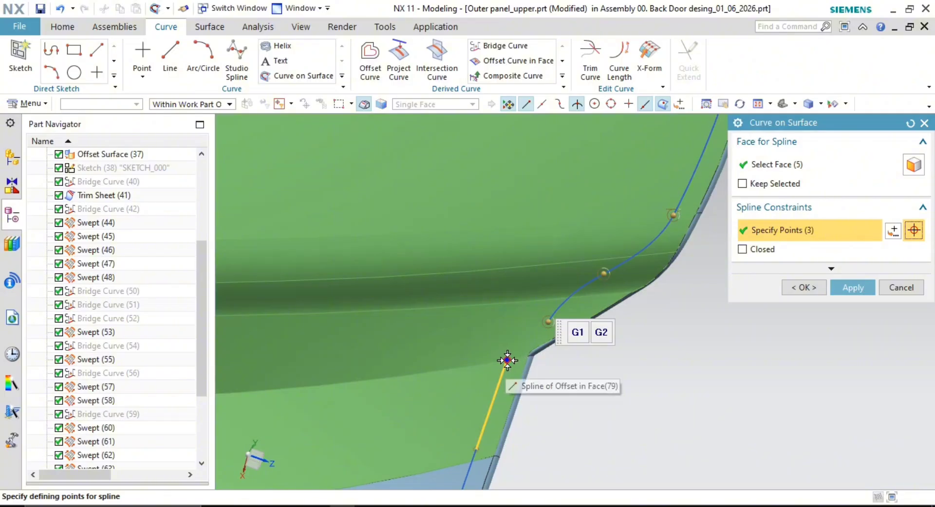
right_click(507, 358)
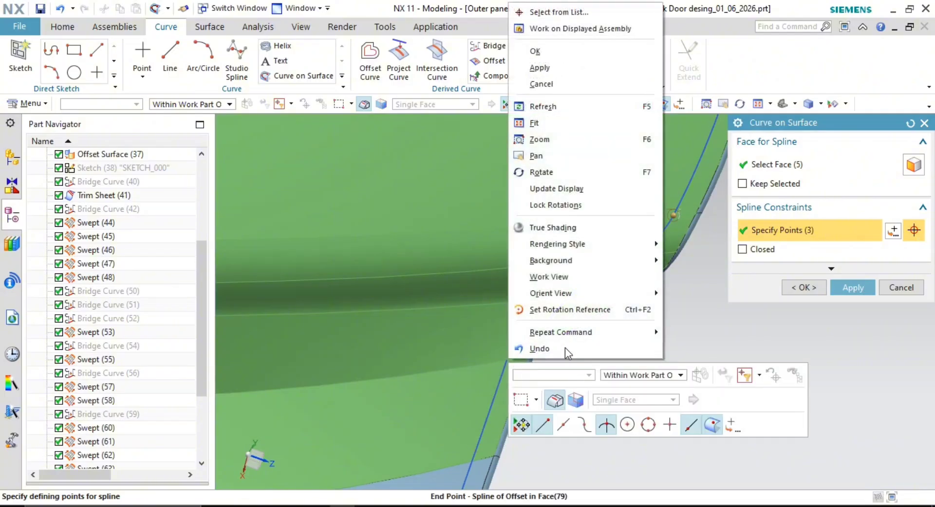
click(606, 15)
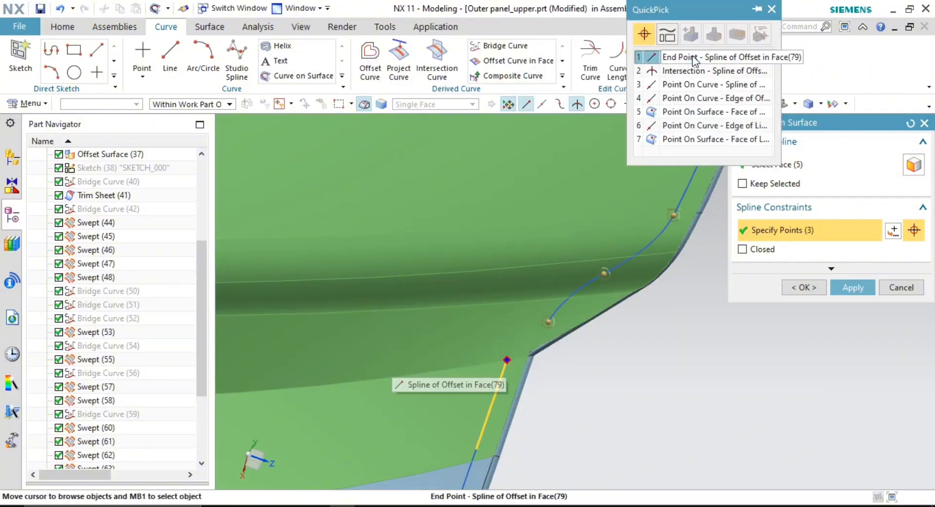
click(695, 59)
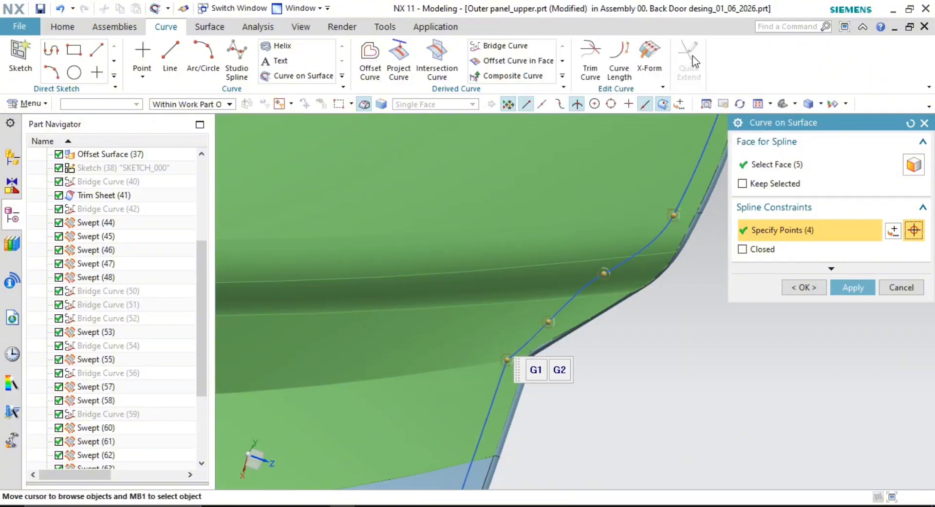
Try to make the surface curve's last point tangent to the lower offset curve
right_click(507, 359)
click(550, 406)
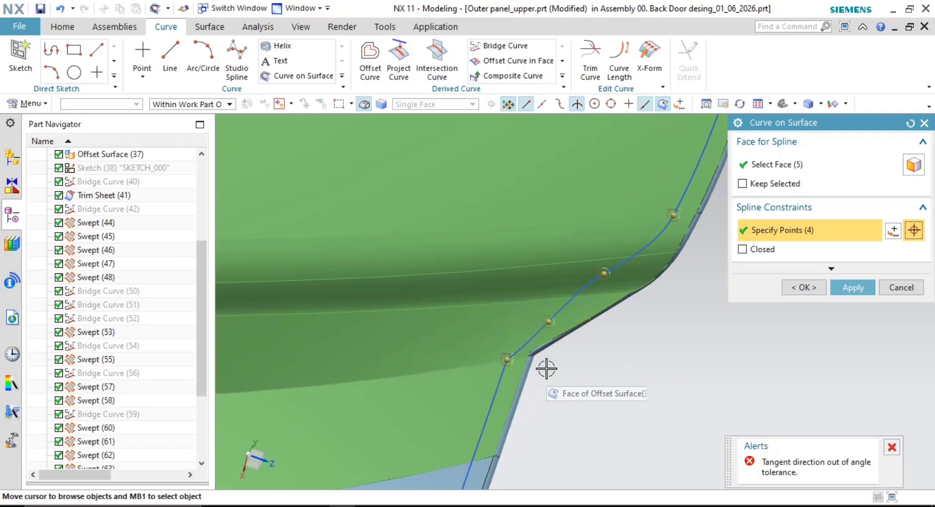
right_click(507, 359)
click(536, 386)
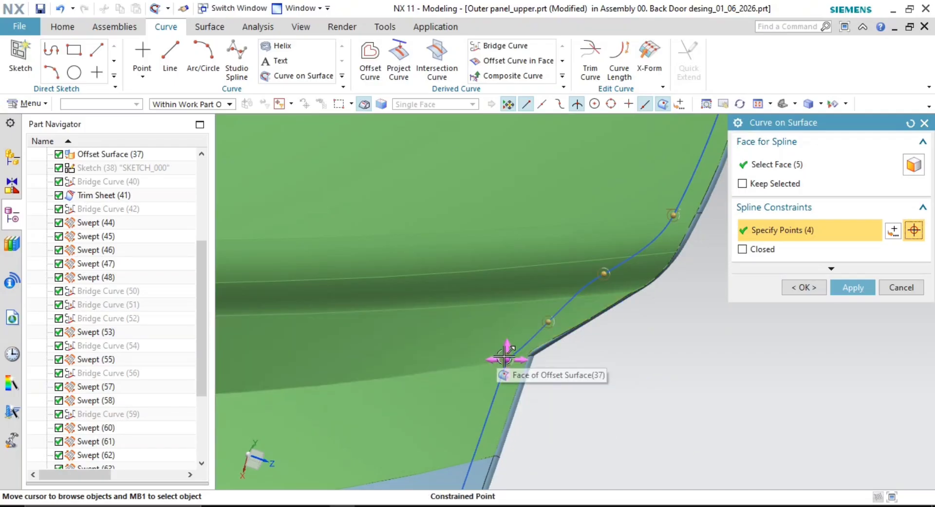
right_click(507, 359)
click(533, 388)
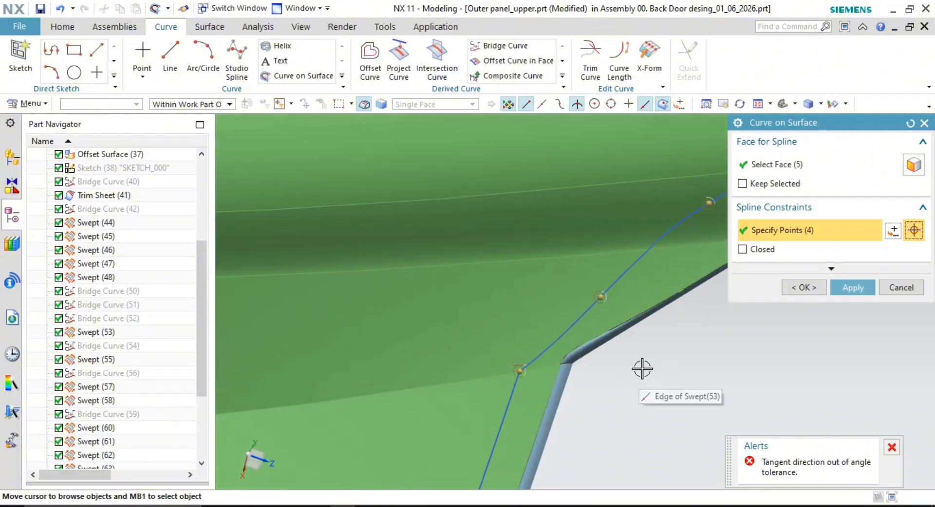
Try to apply the four-point surface curve, shift its third point inward across the face, and cancel the command
scroll(505, 309, down, 5)
middle_drag(514, 285, 512, 238)
scroll(583, 323, up, 4)
scroll(606, 334, up, 1)
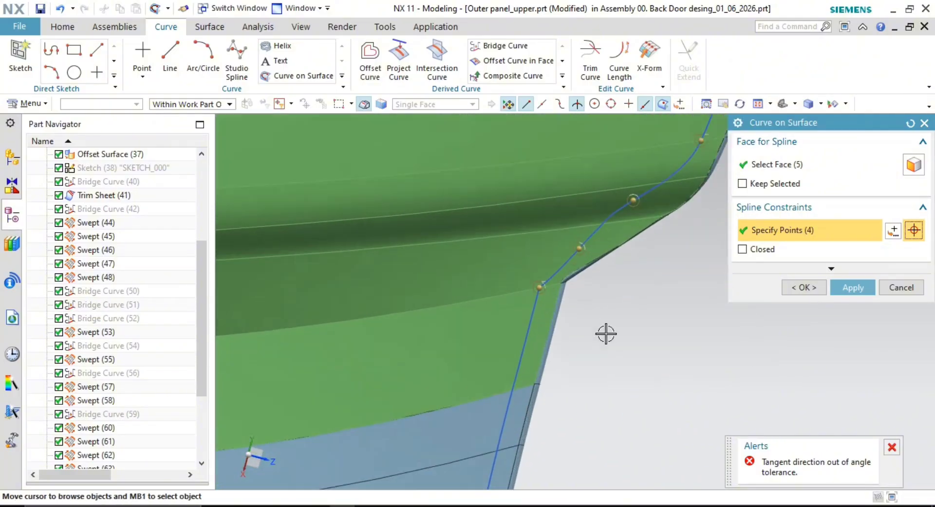
scroll(623, 319, up, 2)
shift+middle_drag(599, 302, 572, 304)
click(850, 288)
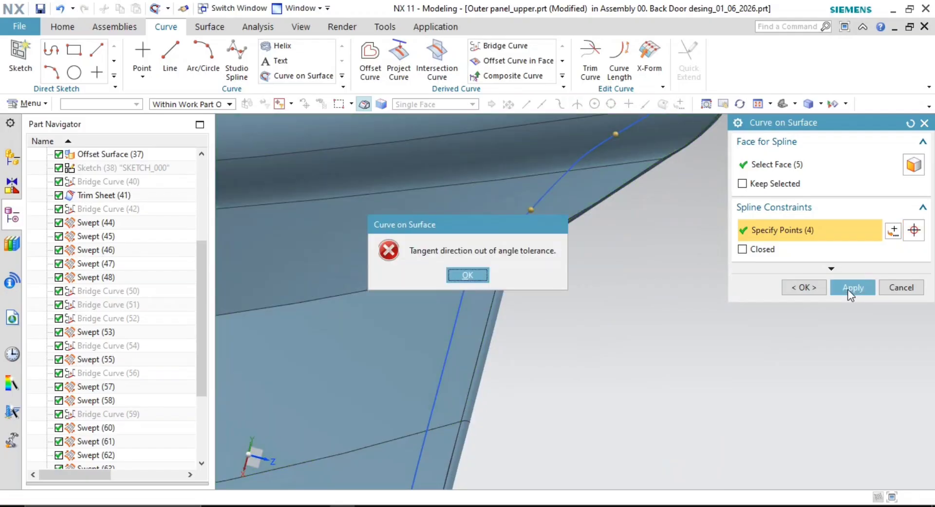
click(467, 276)
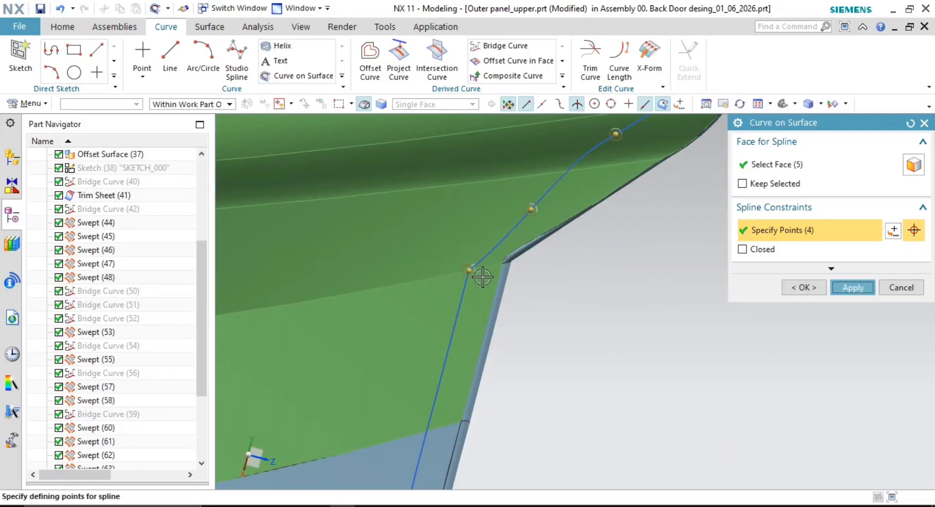
drag(531, 209, 489, 228)
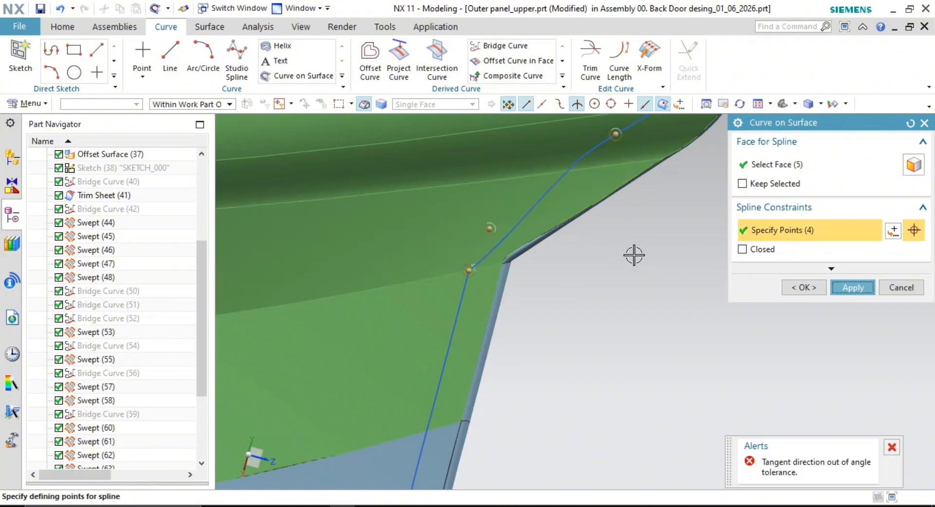
key(Escape)
Restart Curve on Surface and select the five faces across the ridge below the window opening
scroll(543, 230, down, 2)
shift+middle_drag(568, 234, 536, 304)
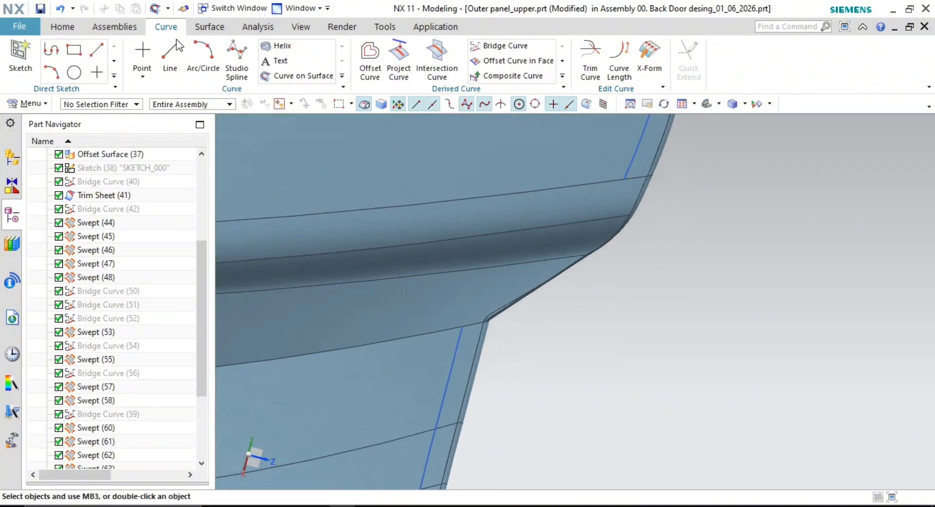
click(297, 76)
click(558, 224)
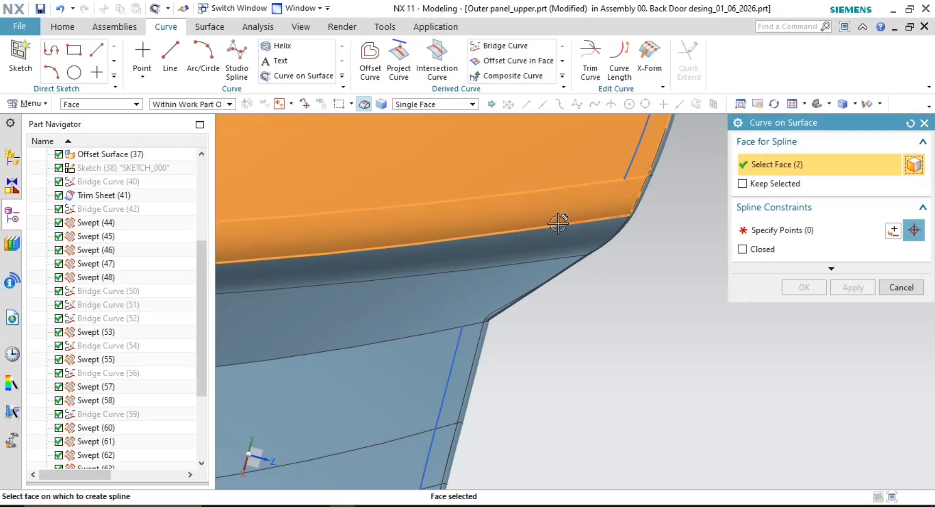
click(526, 246)
click(485, 277)
click(417, 357)
middle_click(628, 322)
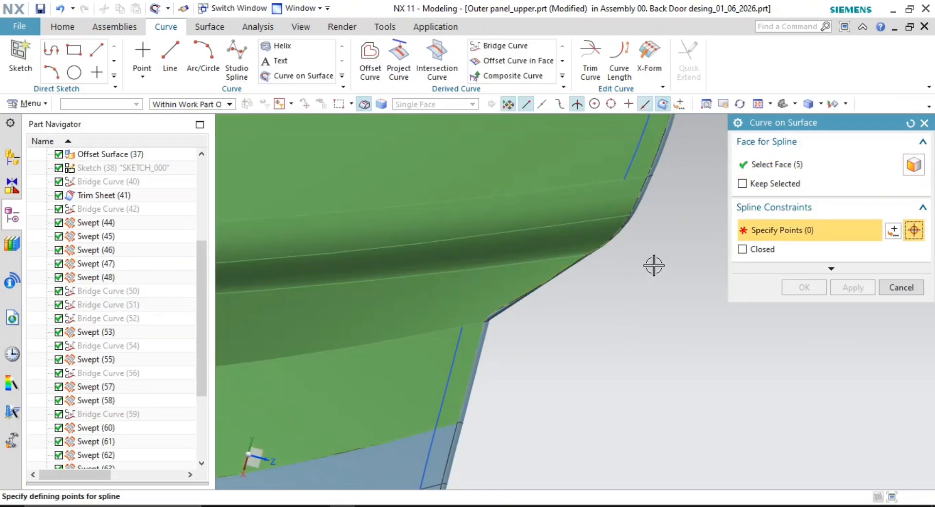
Define a three-point surface curve joining the offset curve ends across the ridge, with G1 continuity at its lower end
shift+middle_drag(654, 266, 622, 286)
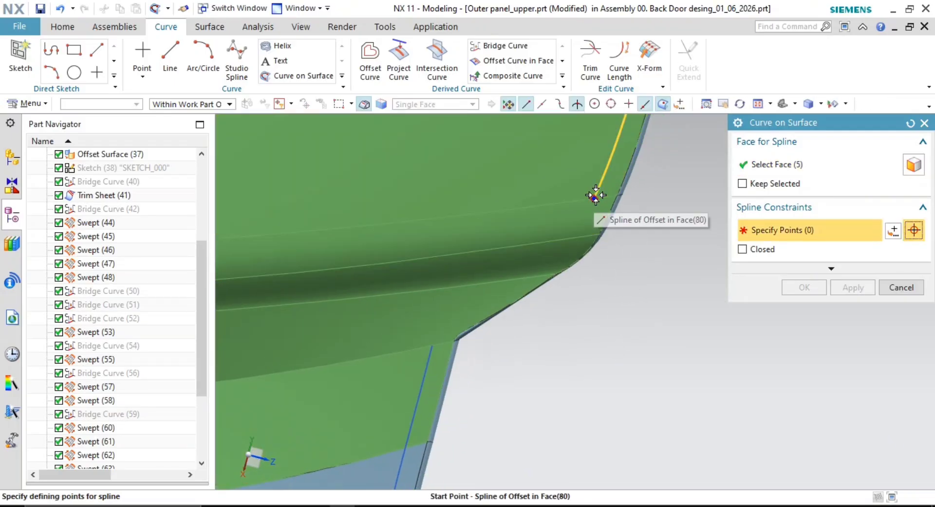
click(597, 197)
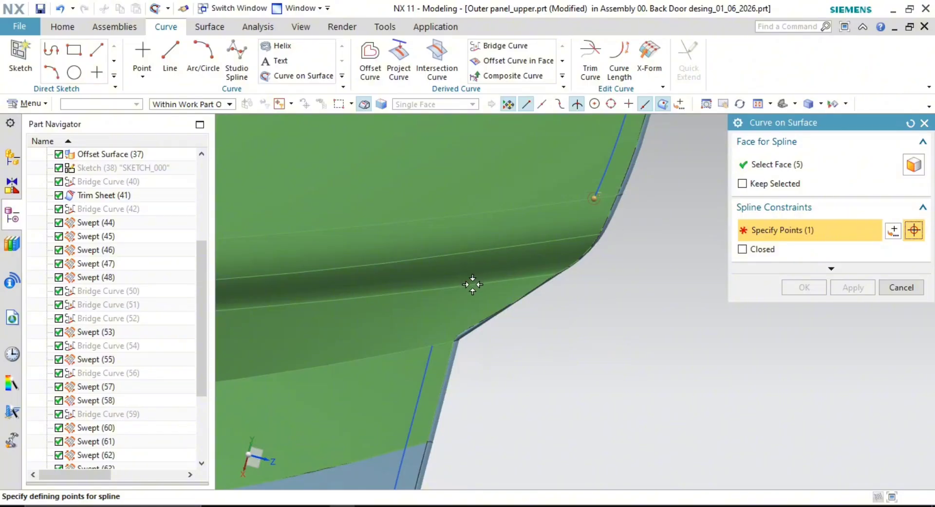
click(467, 299)
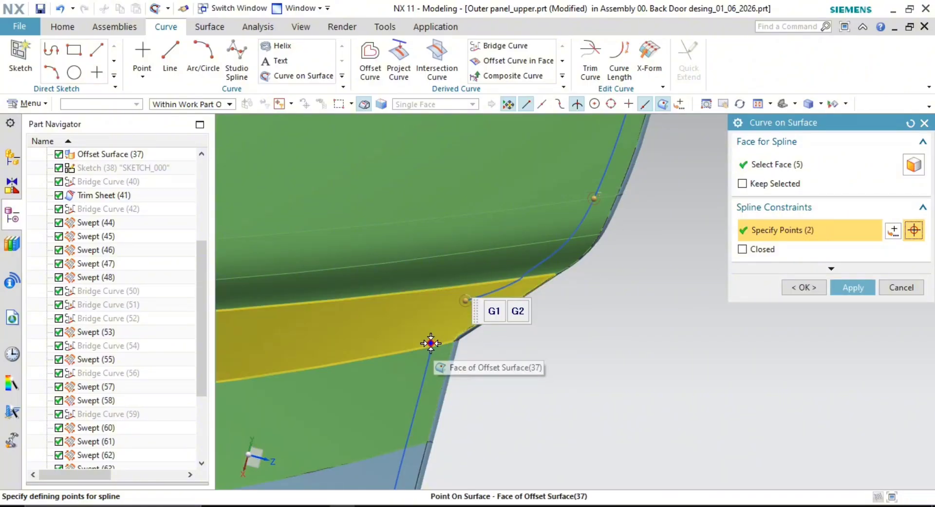
click(432, 346)
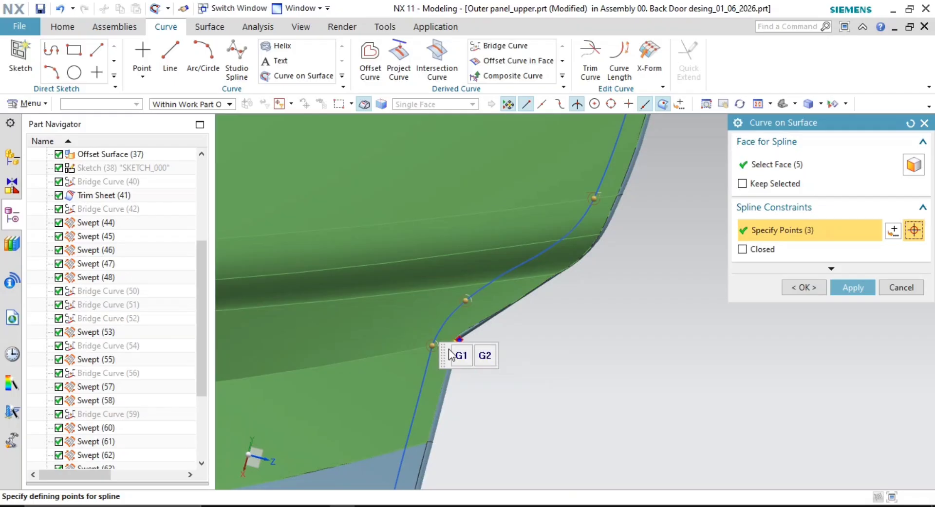
click(462, 356)
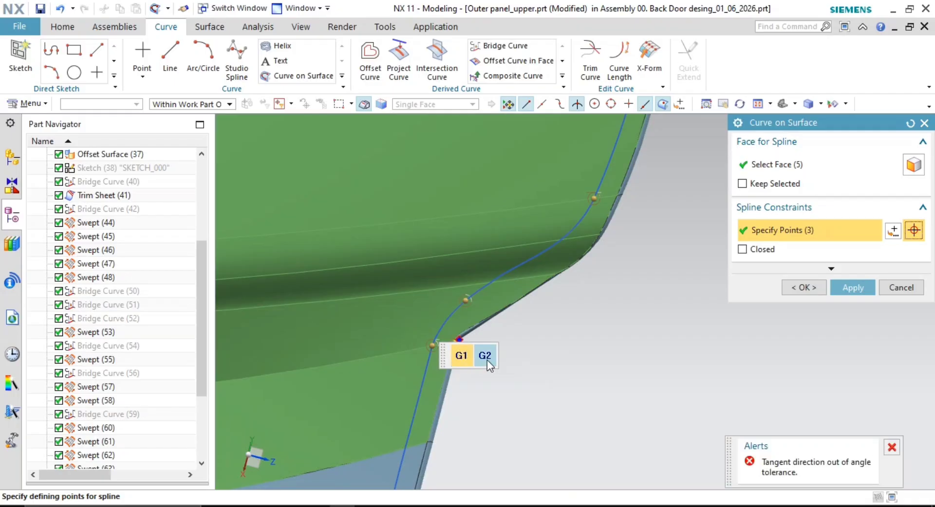
click(805, 288)
click(471, 277)
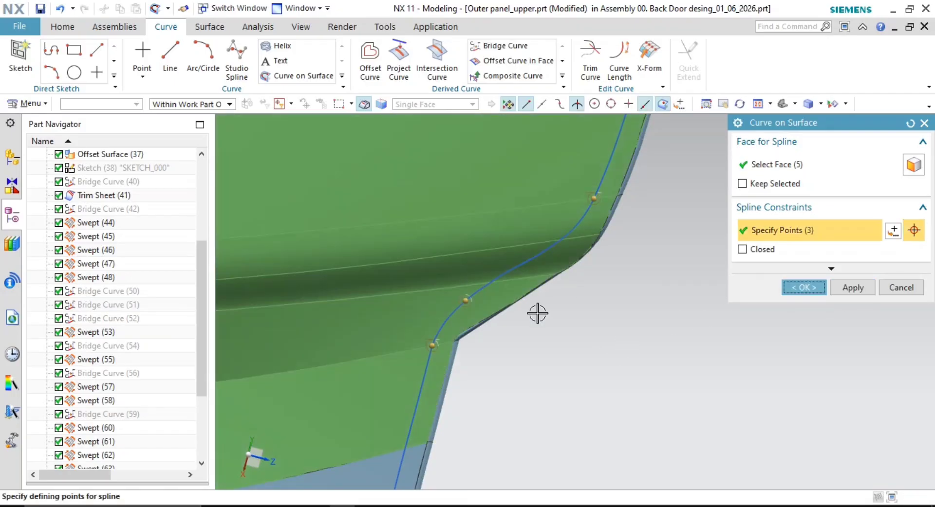
Set the surface curve's angle tolerance and distance tolerance to 1 and try to apply it
middle_drag(636, 294, 547, 265)
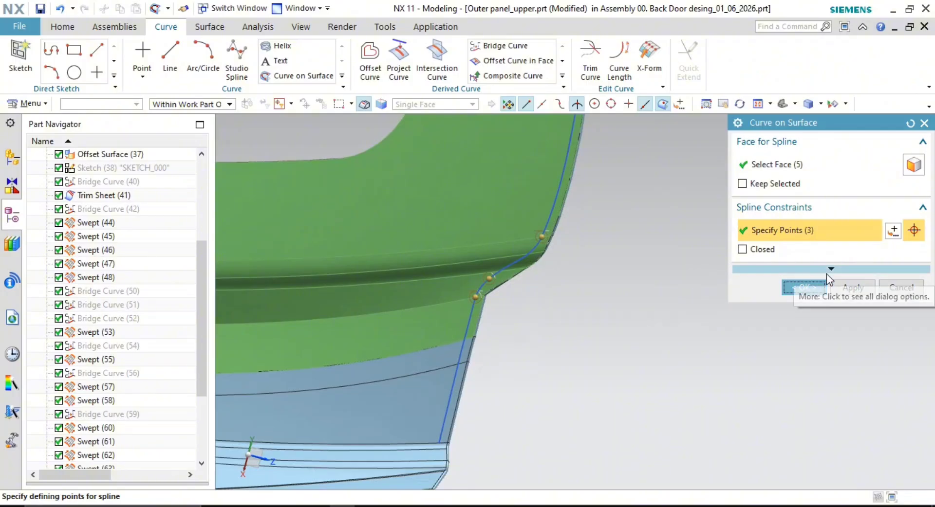
click(830, 269)
click(906, 291)
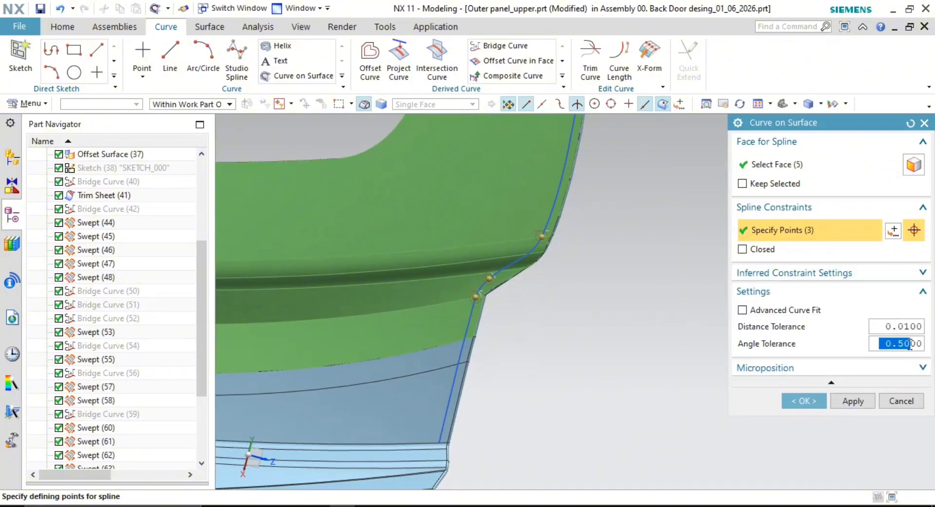
text(1)
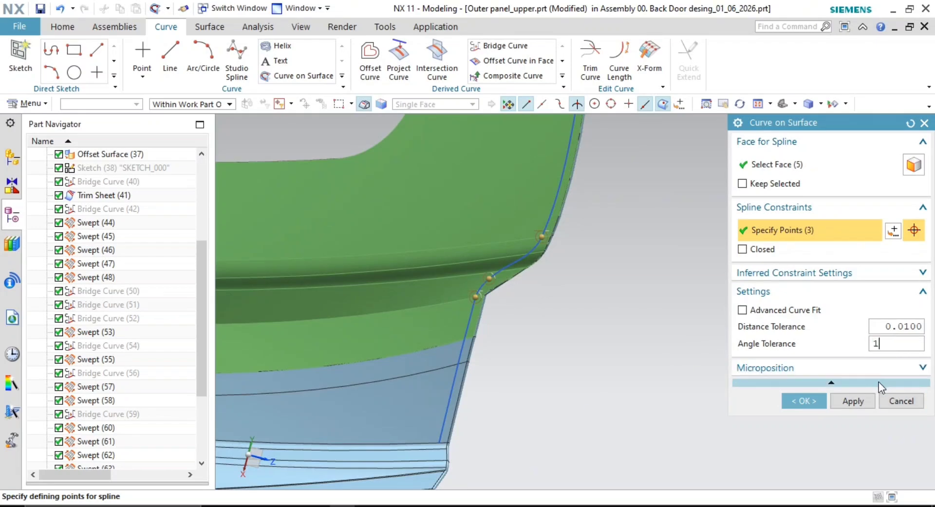
click(891, 323)
text(1)
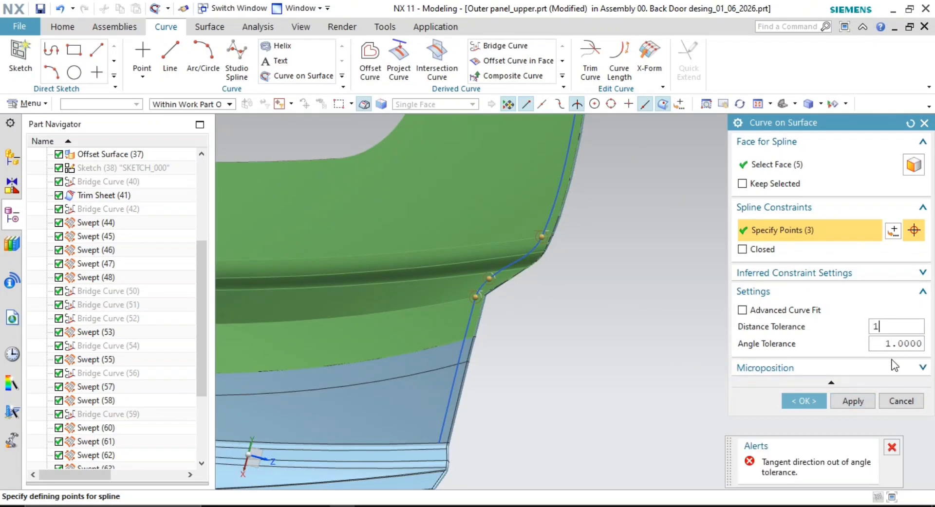
click(860, 402)
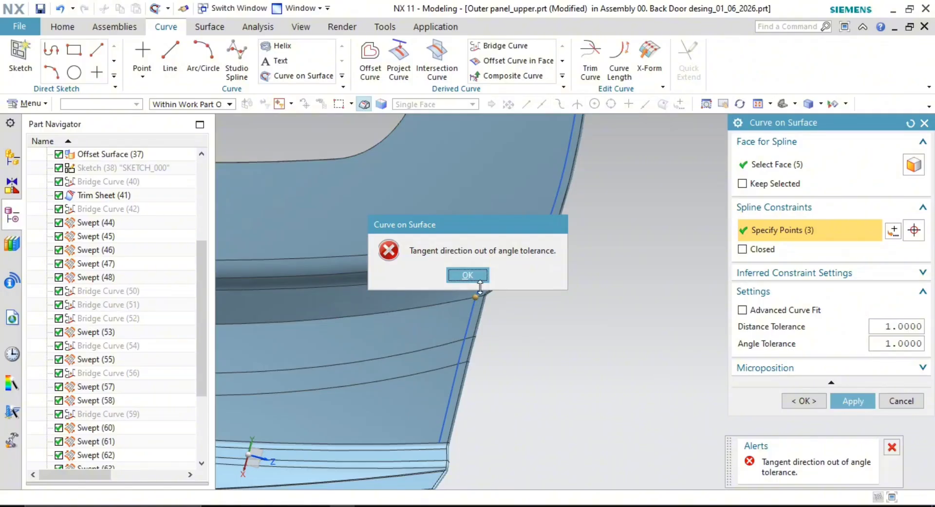
click(467, 275)
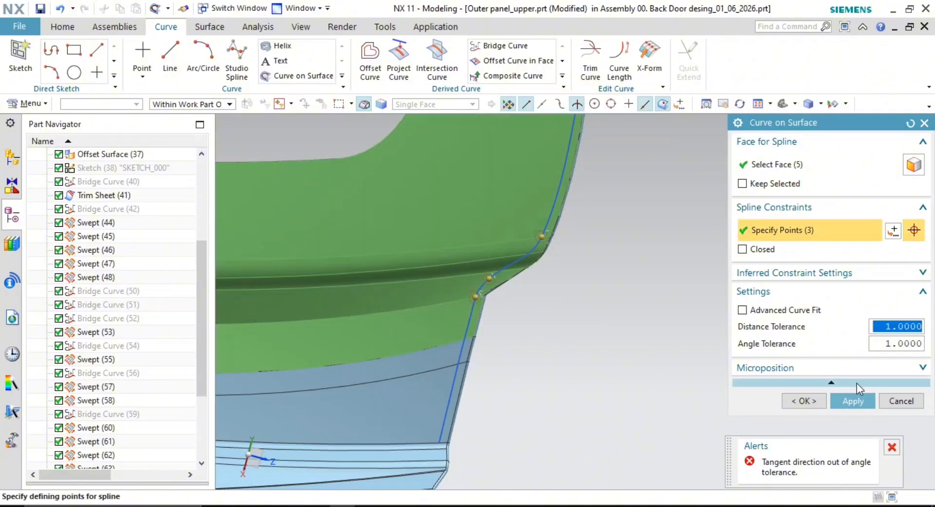
Set the surface curve's angle tolerance to 5, apply the curve and close the command
click(893, 346)
text(0.5)
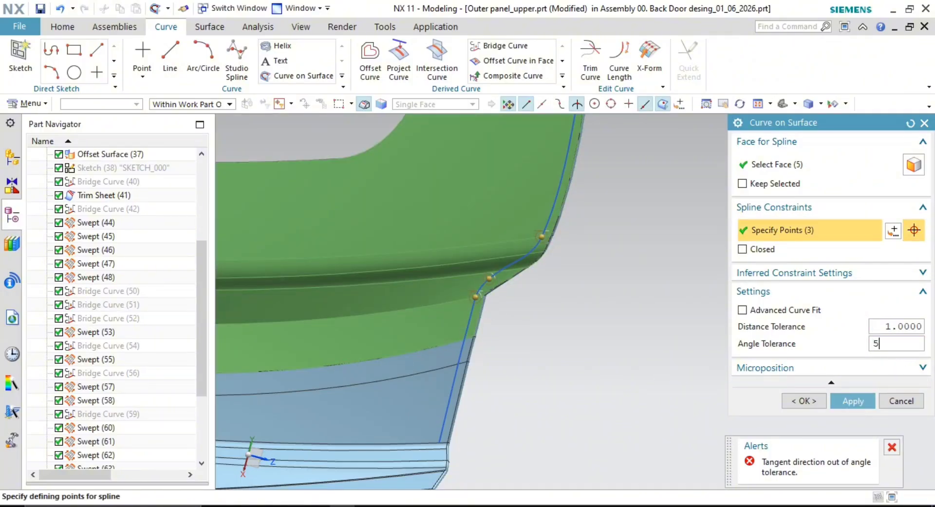
click(860, 402)
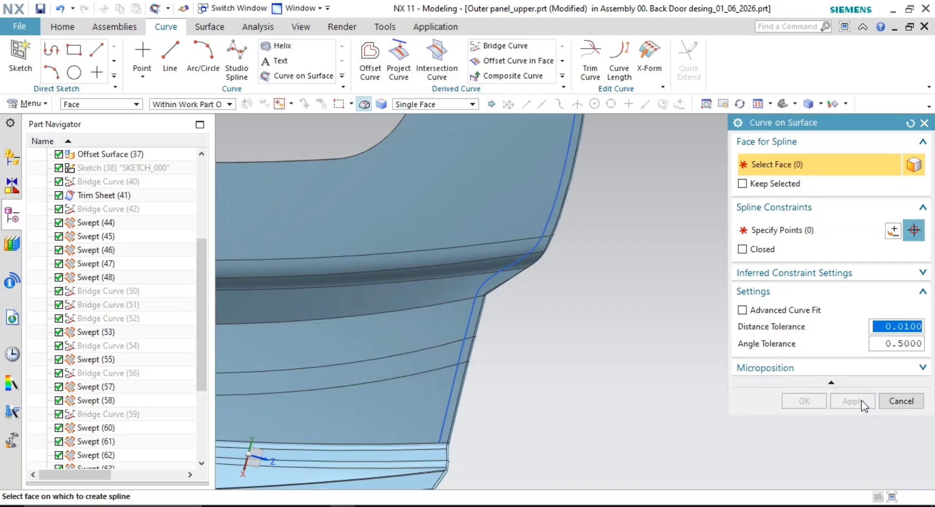
scroll(520, 238, up, 3)
scroll(597, 350, down, 3)
shift+middle_drag(618, 365, 637, 342)
click(902, 402)
Restart Curve on Surface and select the nine faces spanning the stepped ridge between the two offset curve ends above the lower opening
scroll(637, 342, down, 2)
scroll(559, 384, up, 3)
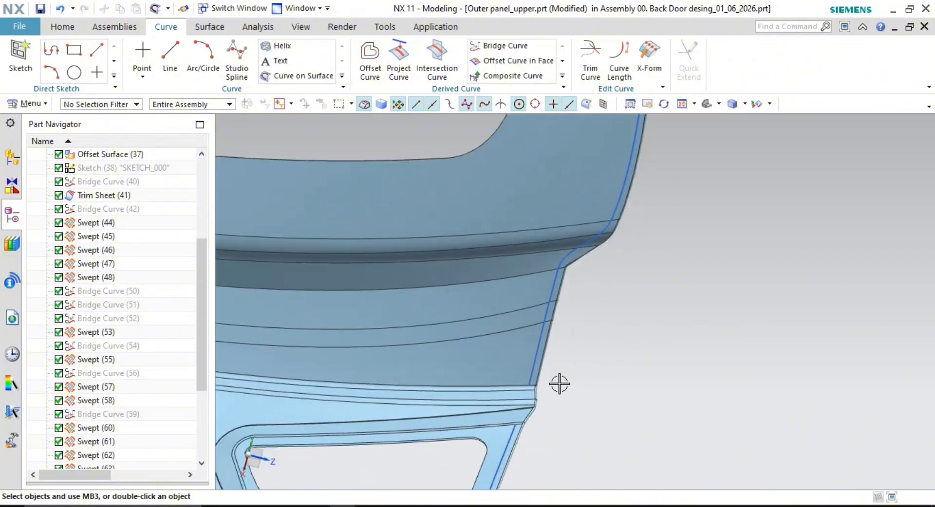
scroll(591, 255, up, 3)
scroll(546, 391, down, 4)
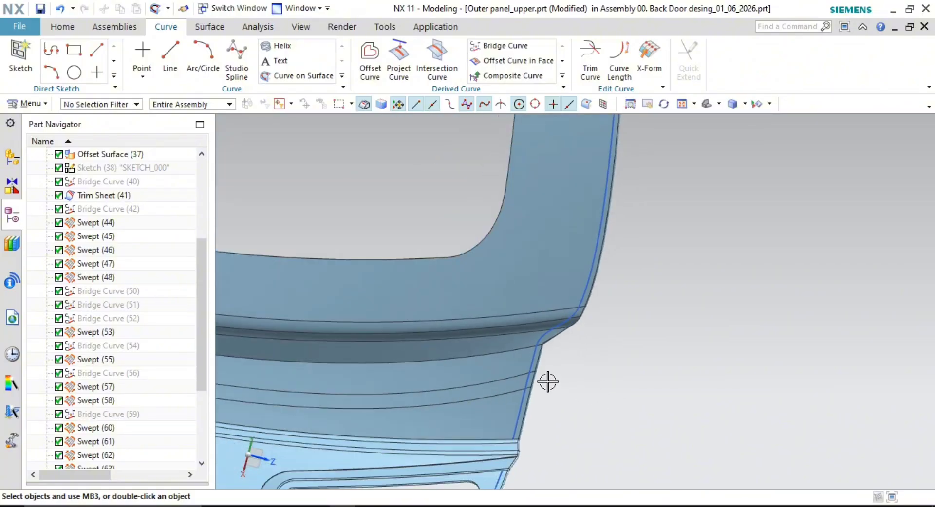
scroll(549, 381, up, 4)
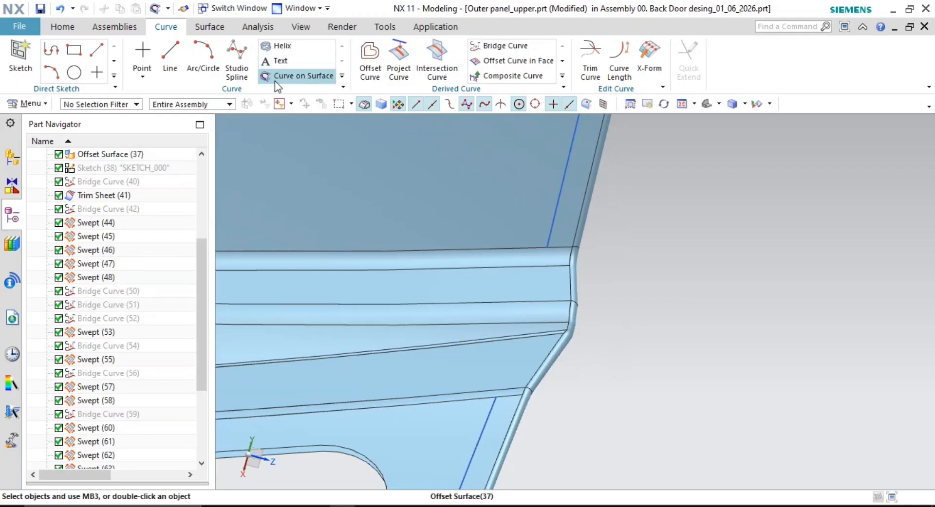
click(526, 215)
click(528, 258)
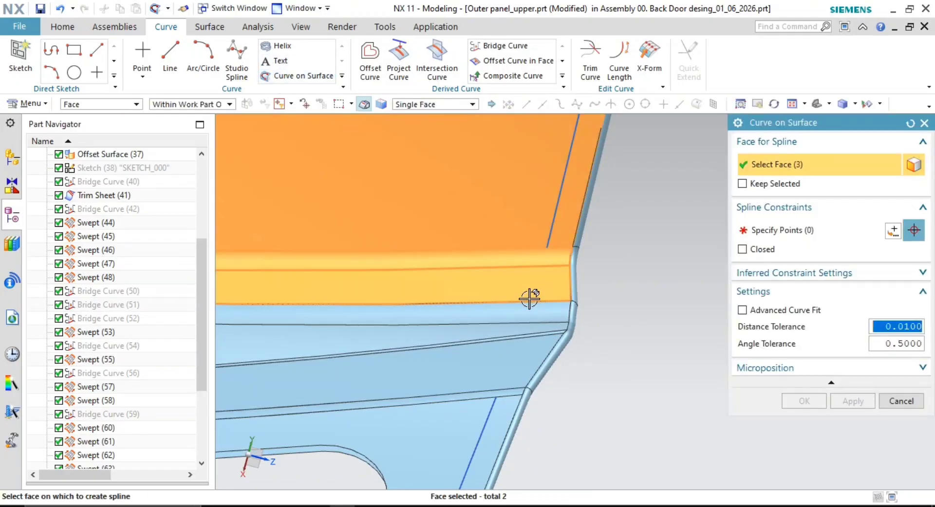
click(528, 294)
click(513, 330)
scroll(526, 337, up, 3)
click(537, 337)
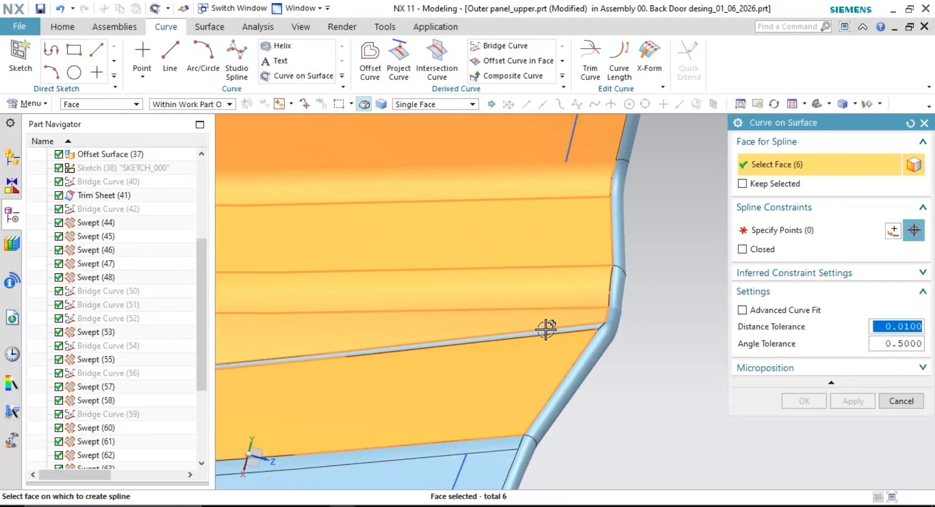
click(546, 331)
click(490, 448)
shift+middle_drag(543, 433, 542, 344)
click(491, 383)
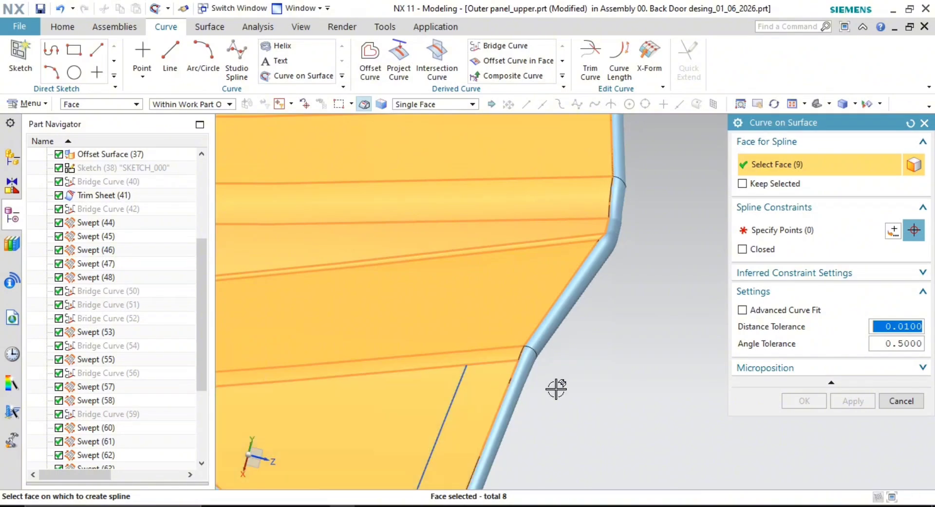
middle_click(610, 282)
Create a four-point surface curve joining the offset curve ends across the stepped ridge, with G1 continuity at its lower end, and close the command
shift+middle_drag(610, 282, 575, 369)
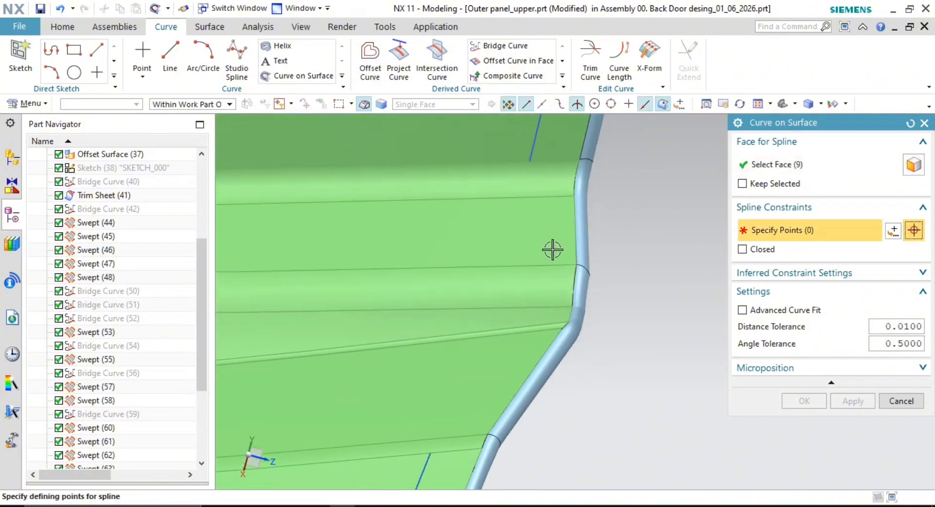
click(531, 159)
click(515, 242)
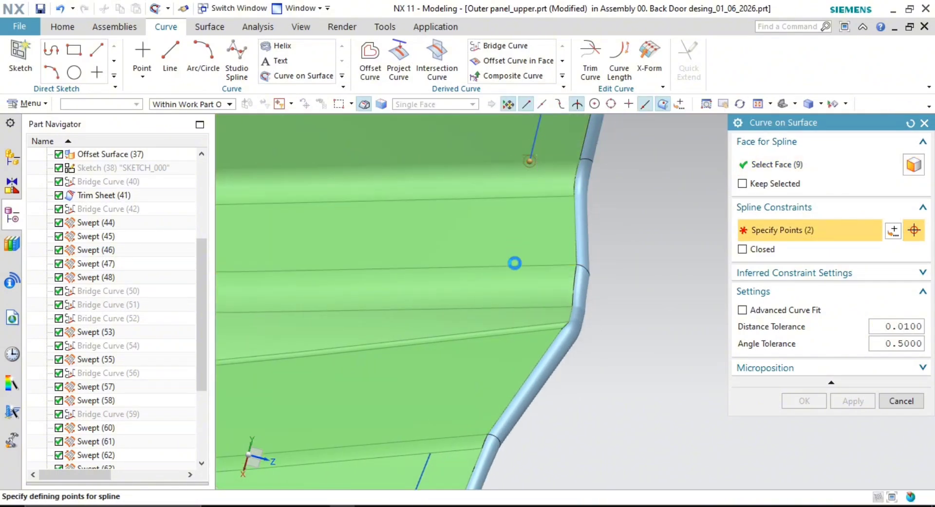
click(491, 350)
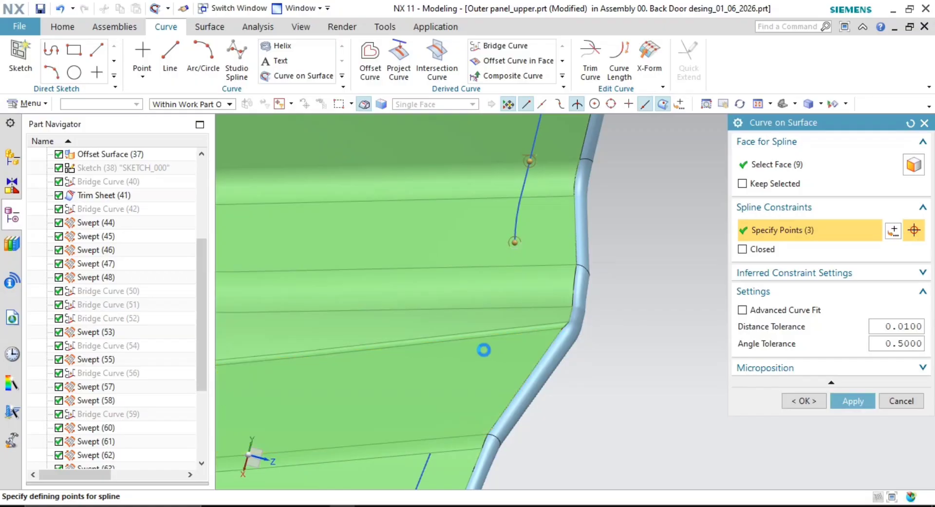
click(438, 446)
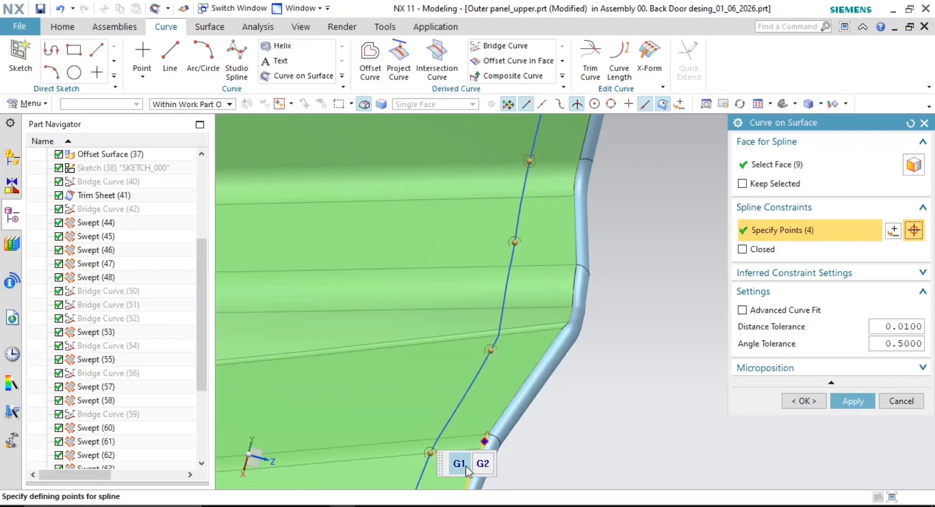
middle_click(711, 411)
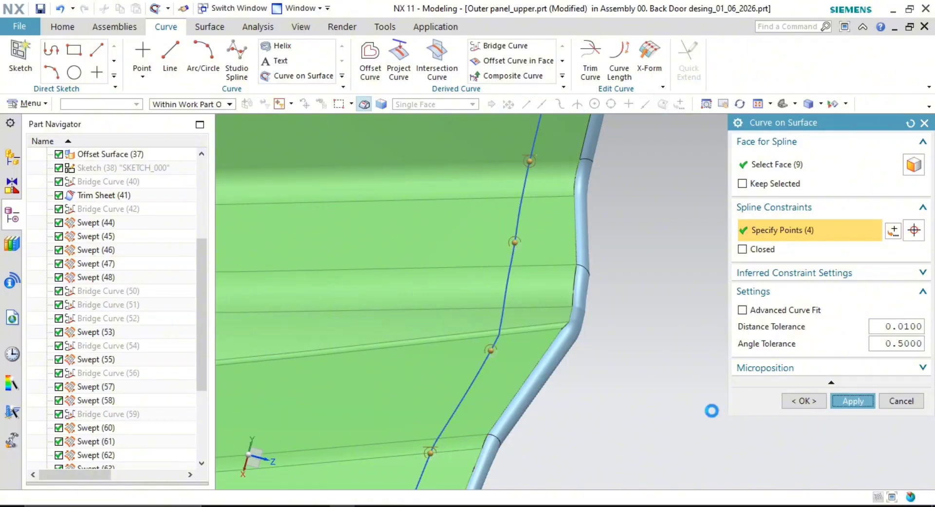
key(Escape)
Start Trim Sheet and select the outer panel sheet body as the target
scroll(648, 373, down, 8)
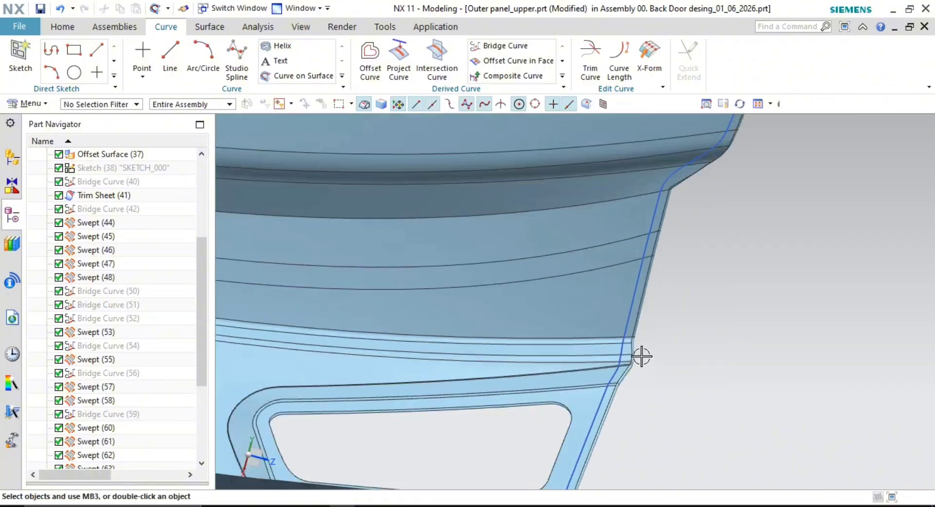
shift+middle_drag(716, 313, 663, 350)
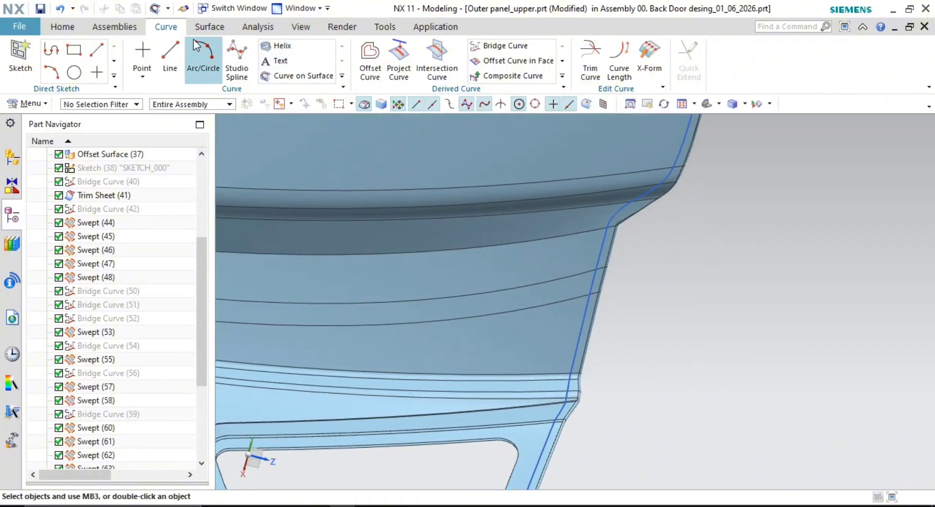
click(210, 27)
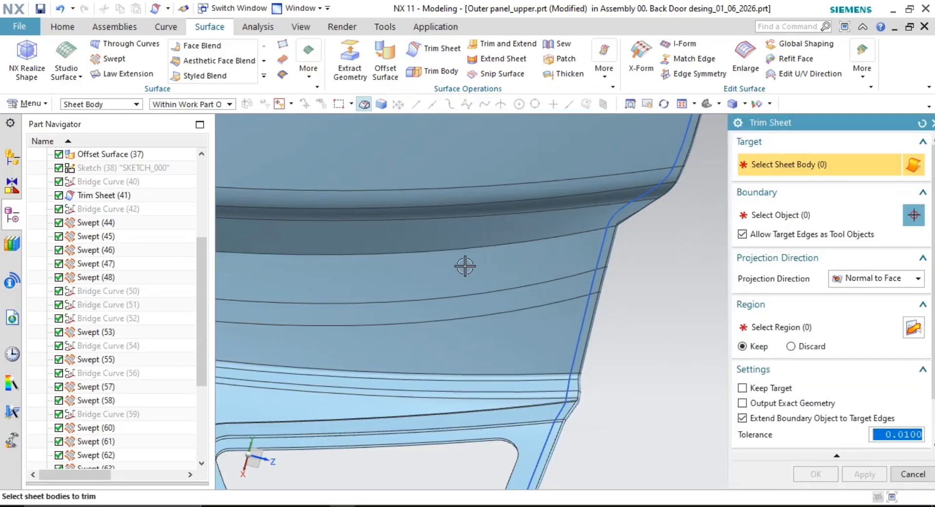
click(465, 266)
middle_click(649, 279)
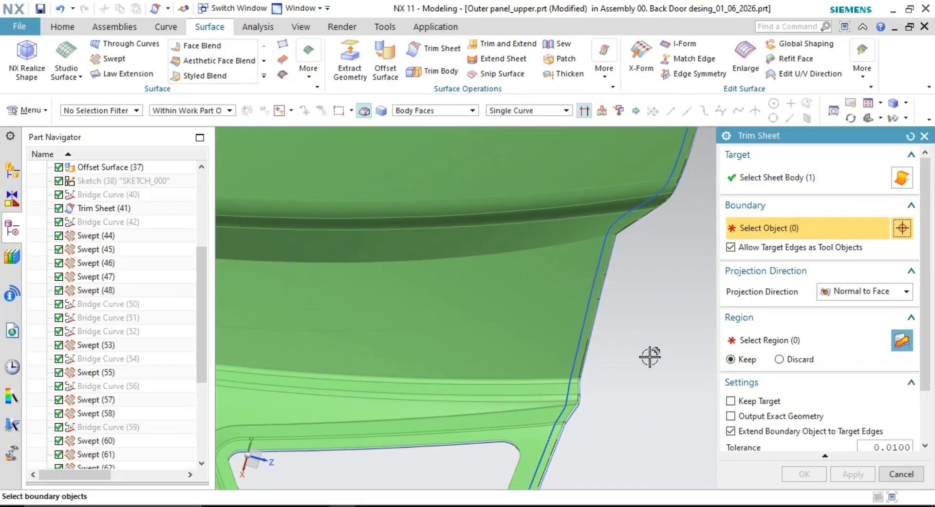
Select the offset curve beside the lower opening and the adjoining curve at the ridge's lower end as trim boundaries
middle_drag(643, 357, 496, 393)
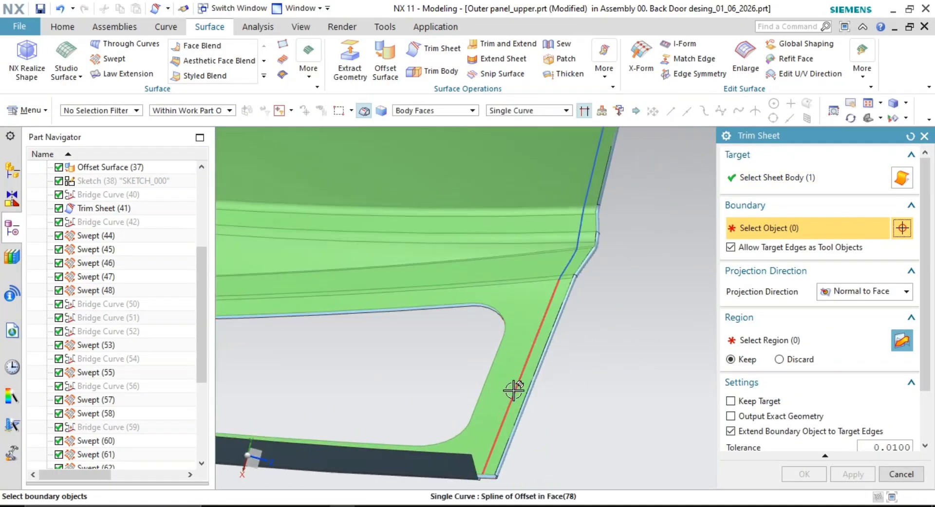
scroll(569, 260, up, 3)
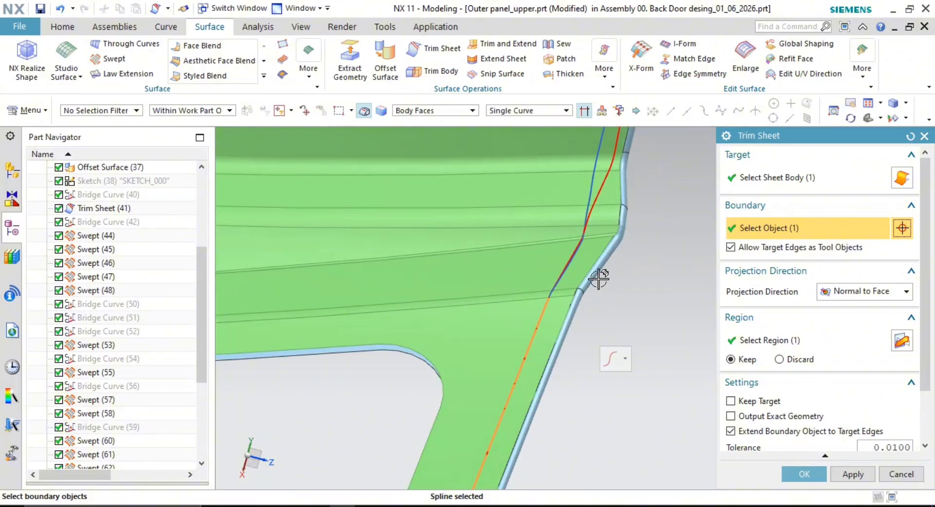
scroll(556, 288, up, 3)
scroll(547, 289, up, 2)
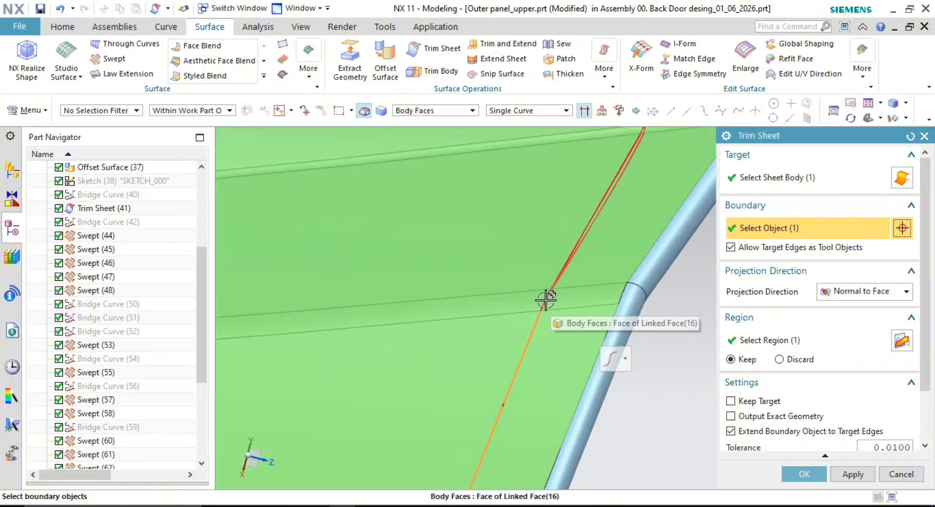
click(544, 299)
middle_drag(605, 236, 615, 292)
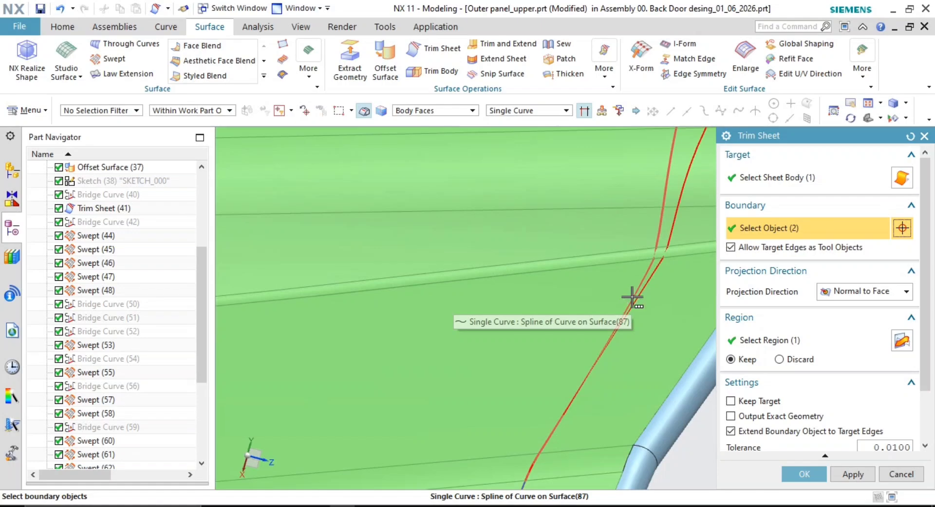
Set the curve rule to Connected Curves and add the surface curve across the stepped ridge to the trim boundary
click(536, 110)
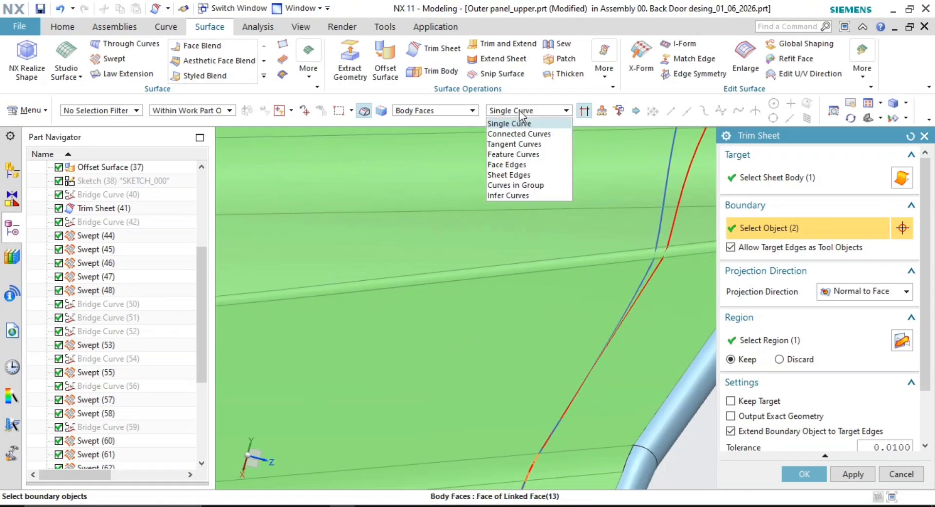
click(526, 134)
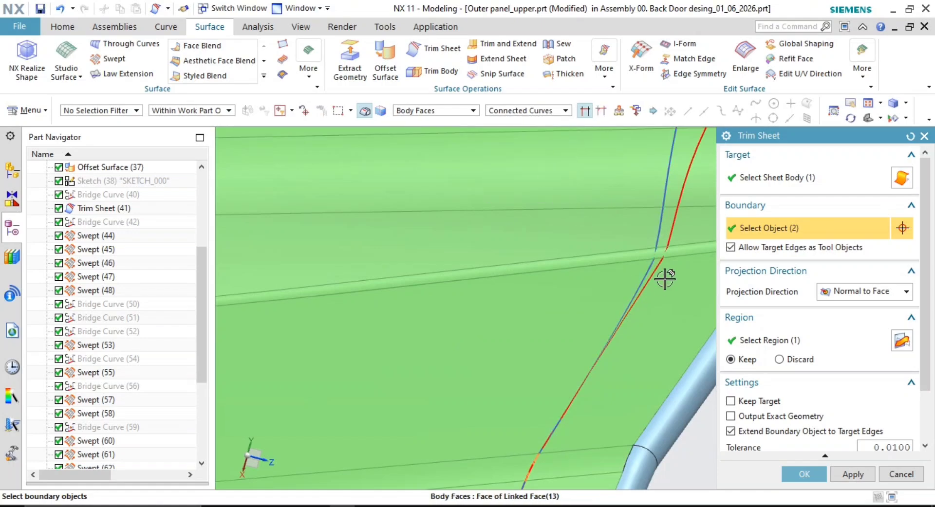
click(659, 219)
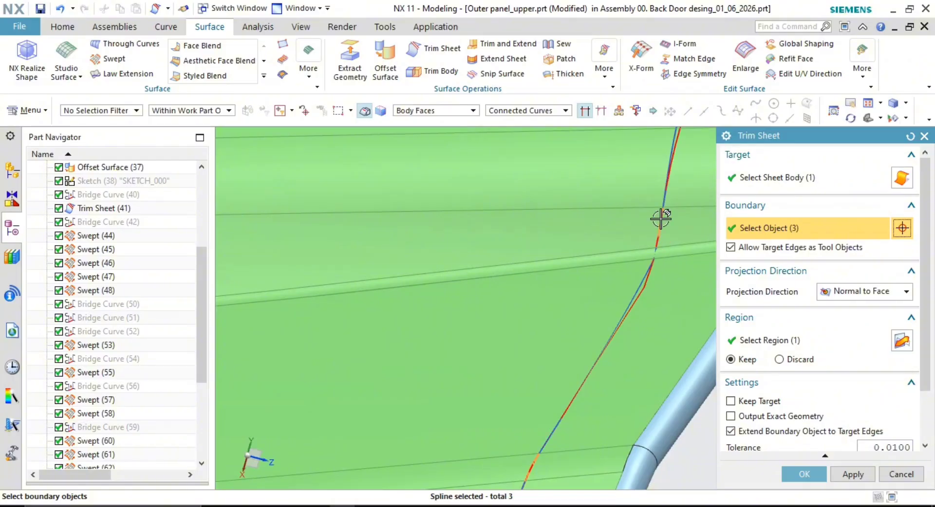
middle_drag(659, 215, 627, 323)
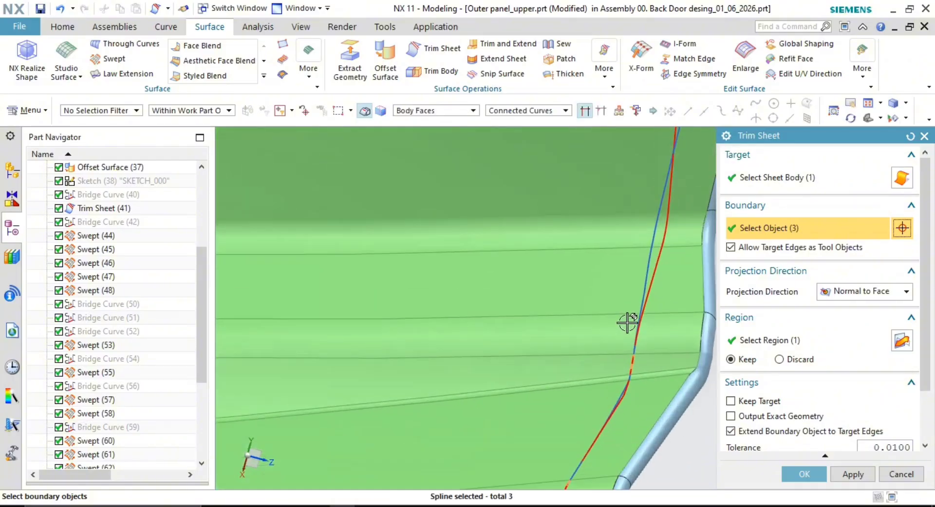
click(647, 277)
Add the offset curves along the upper side edge, the rounded upper corner and the top edge to the trim boundary
middle_drag(648, 280, 576, 479)
scroll(599, 401, down, 3)
scroll(613, 273, up, 6)
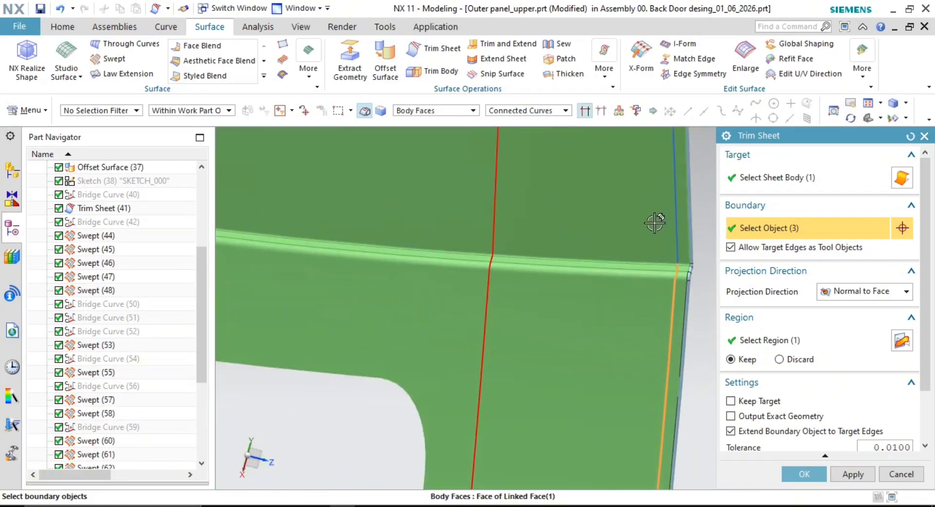
click(675, 247)
scroll(624, 257, down, 4)
scroll(648, 201, up, 4)
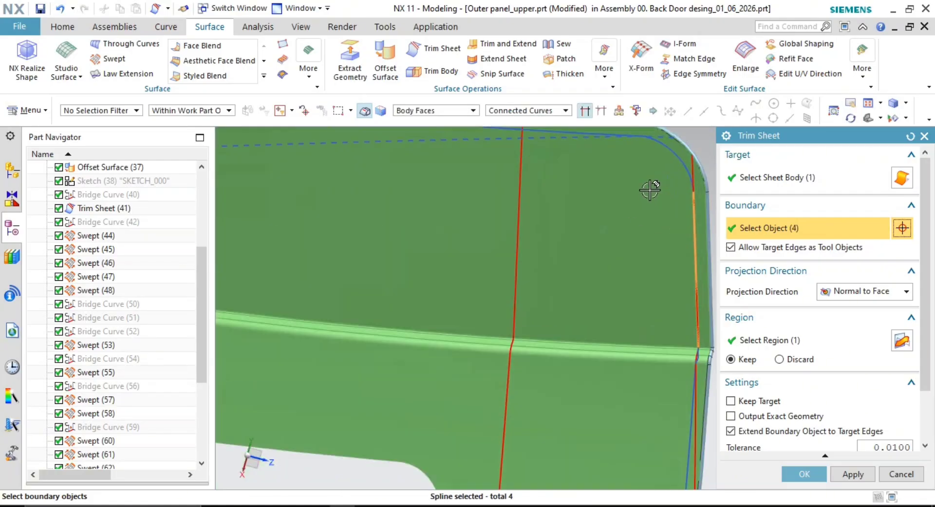
shift+middle_drag(675, 166, 631, 287)
click(676, 254)
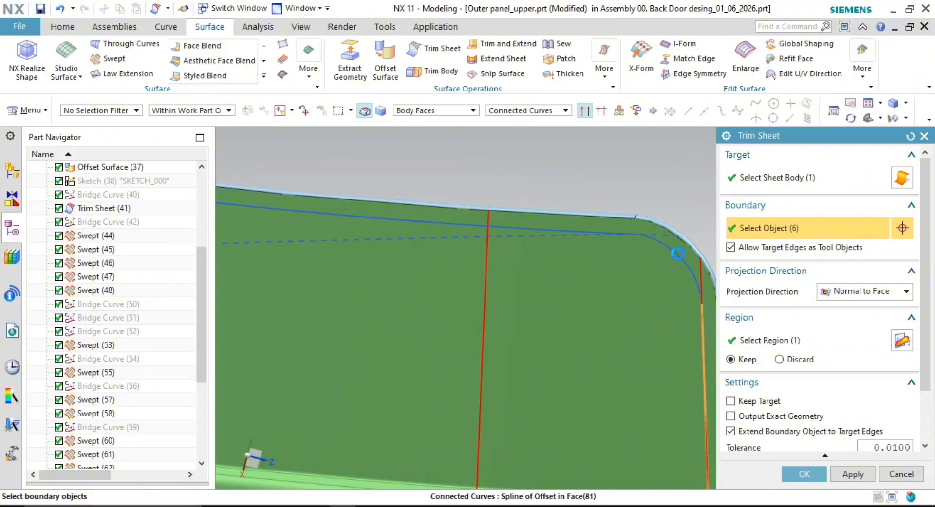
shift+click(559, 228)
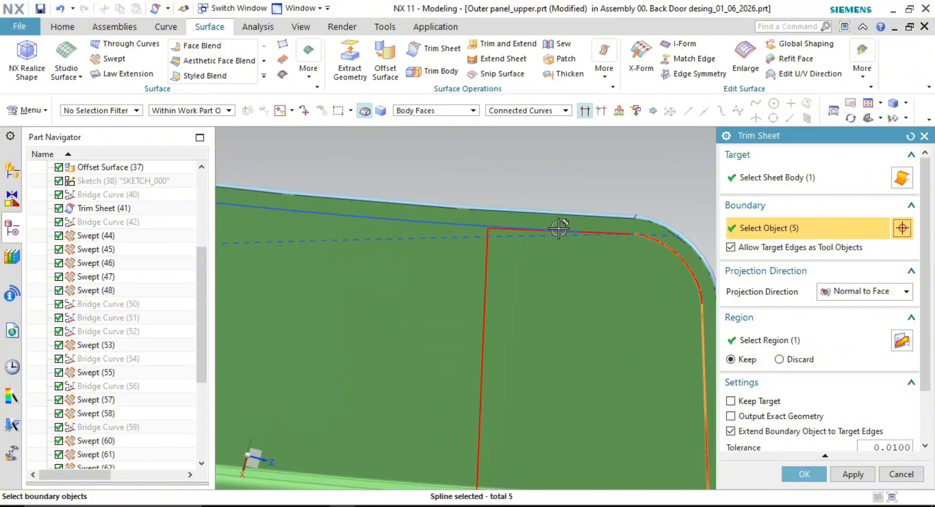
click(462, 224)
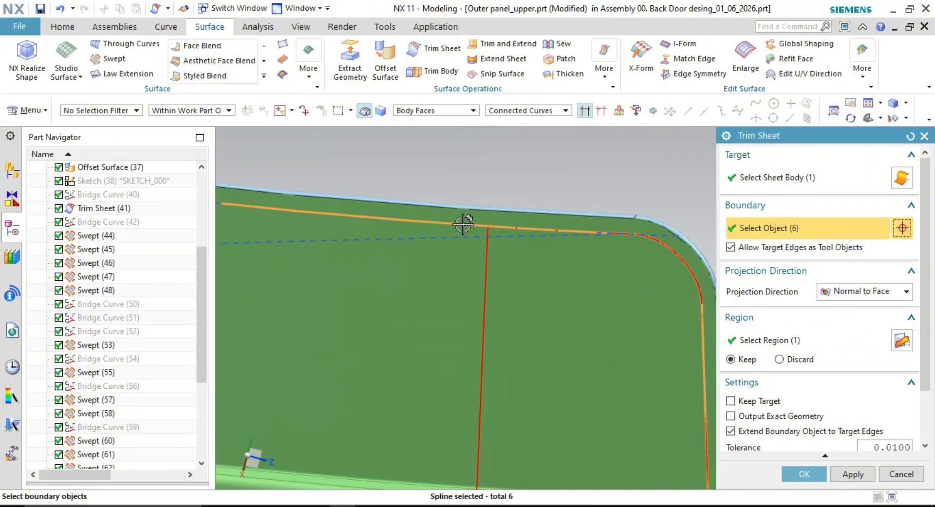
Activate region selection and add another sheet region near the upper corner to the regions to keep
click(808, 337)
scroll(589, 306, up, 4)
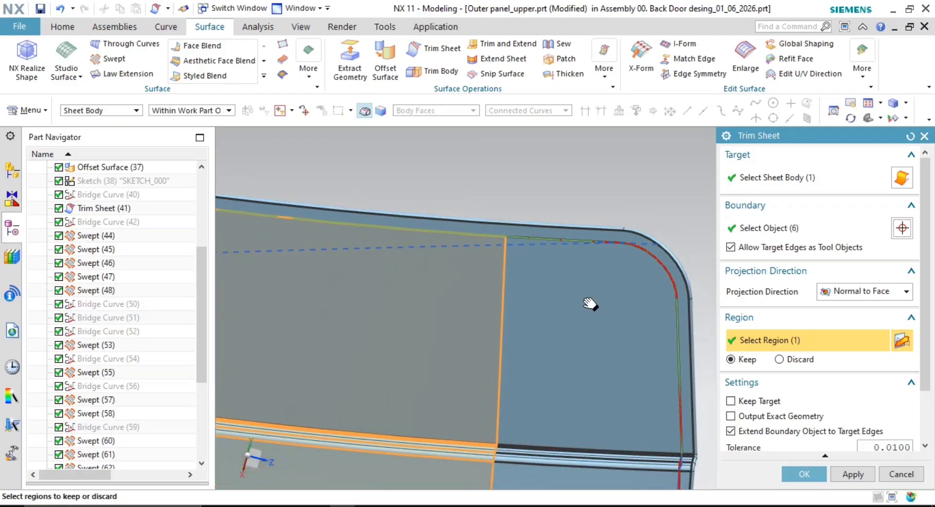
shift+middle_drag(587, 307, 571, 322)
click(580, 223)
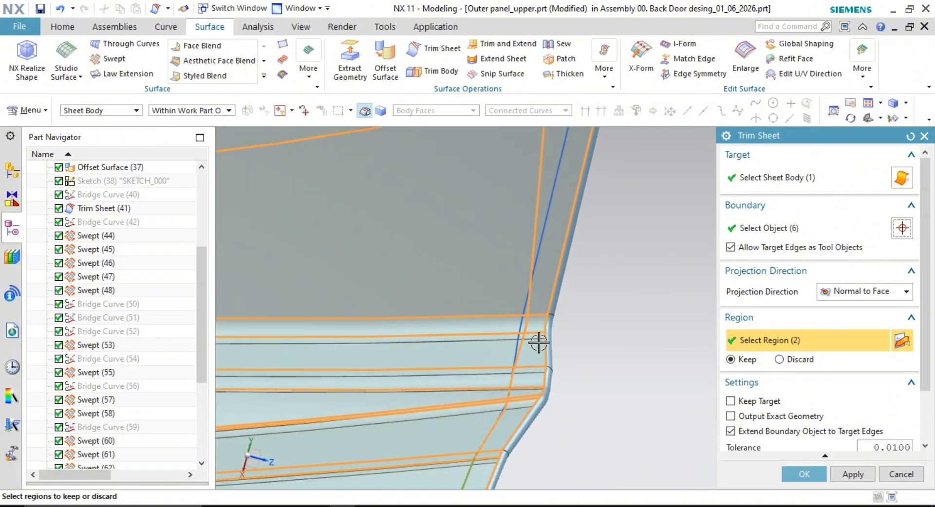
Reactivate boundary selection and add the connected curve running down the side edge across the ridges to the trim boundary
click(756, 227)
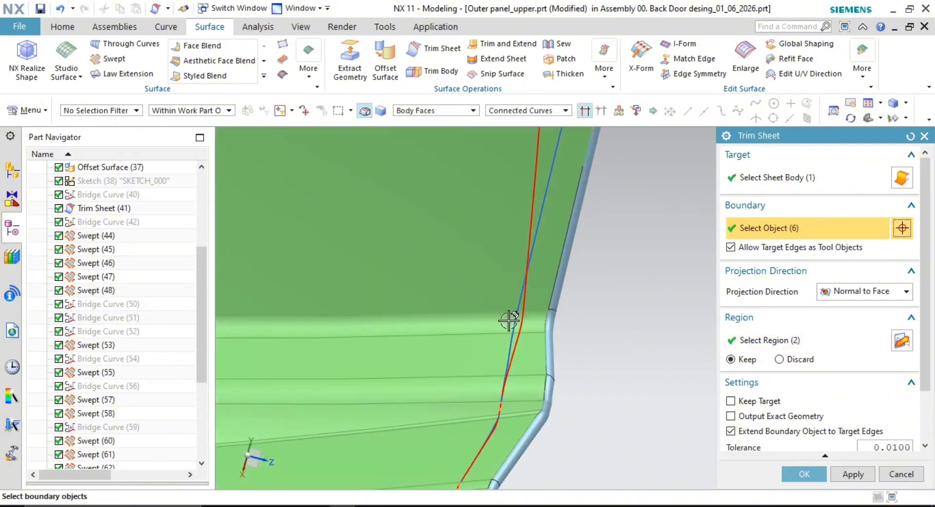
click(511, 342)
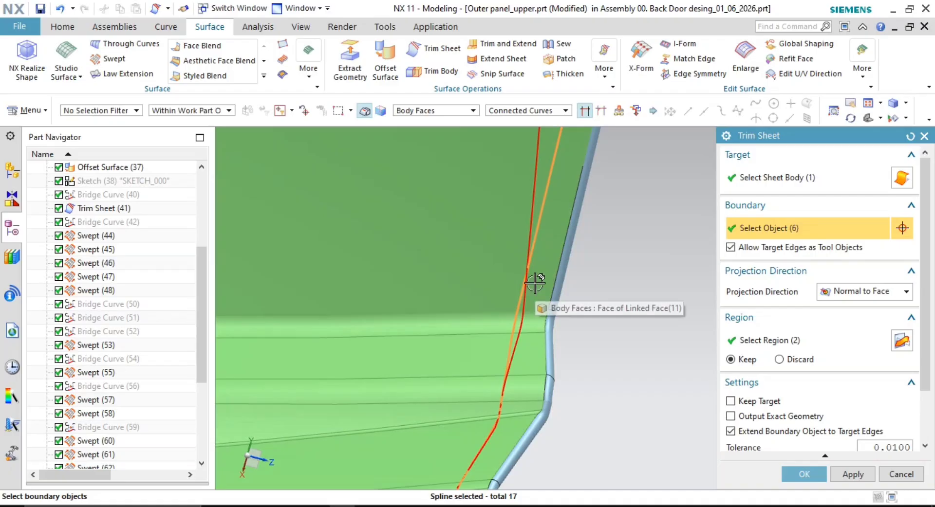
scroll(535, 283, up, 2)
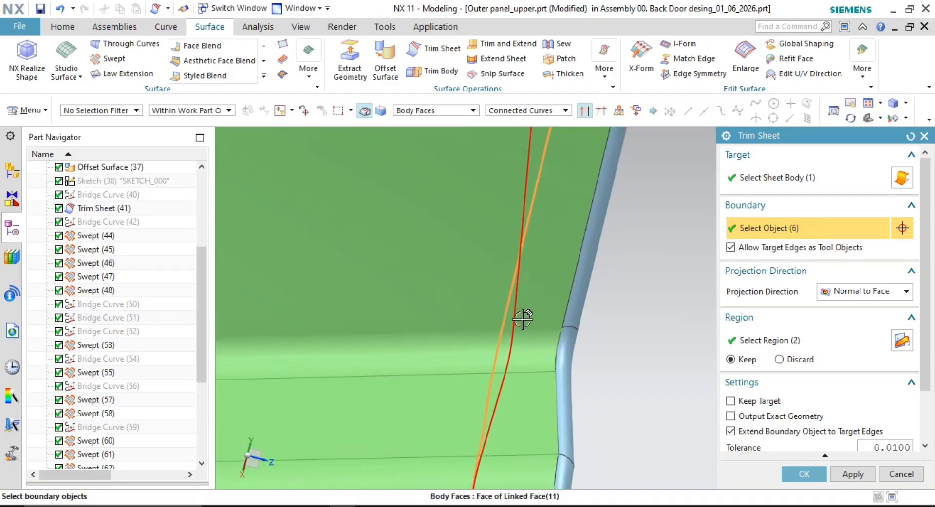
scroll(567, 314, down, 3)
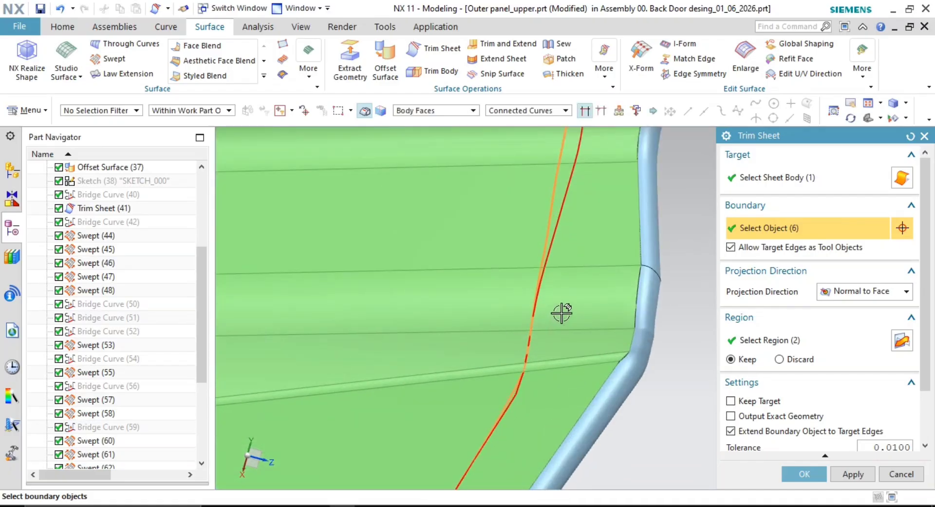
scroll(495, 291, up, 3)
scroll(468, 377, down, 4)
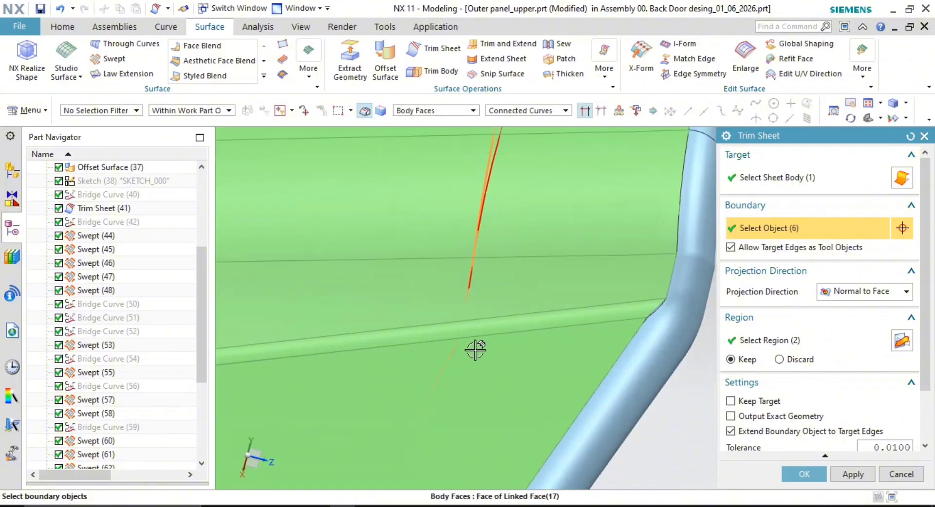
scroll(476, 349, up, 2)
Activate region selection, try to complete the sheet trim, and inspect the panel's rounded upper corner
click(803, 341)
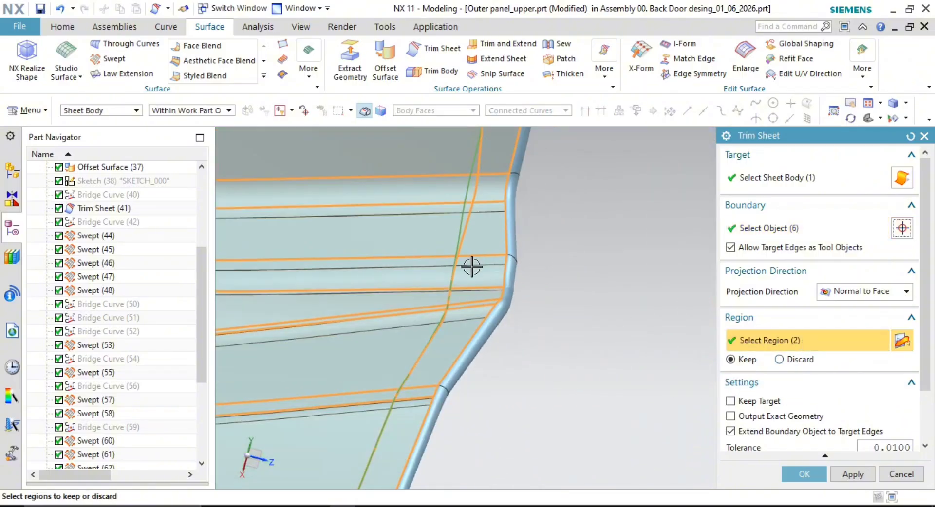
scroll(508, 324, down, 2)
shift+middle_drag(526, 204, 509, 394)
scroll(528, 323, down, 3)
scroll(509, 394, down, 1)
middle_click(606, 333)
scroll(563, 307, down, 5)
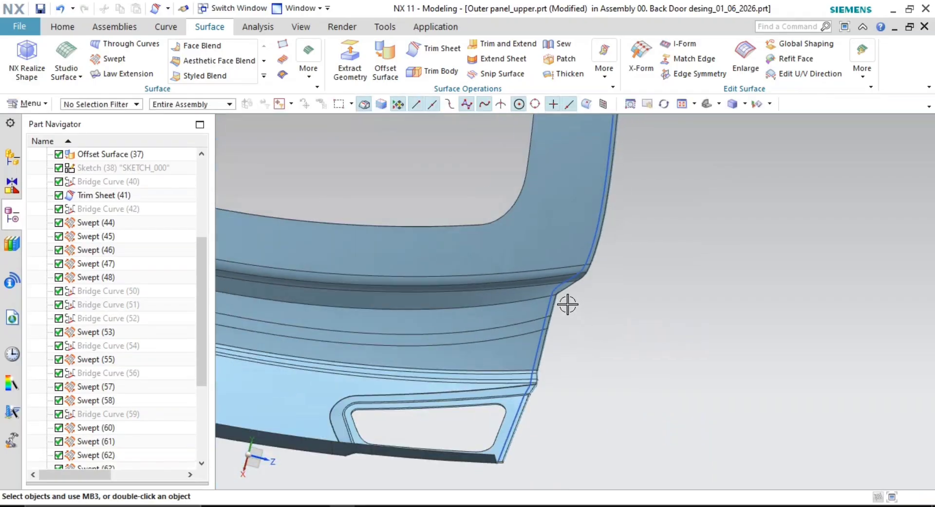
scroll(632, 297, up, 3)
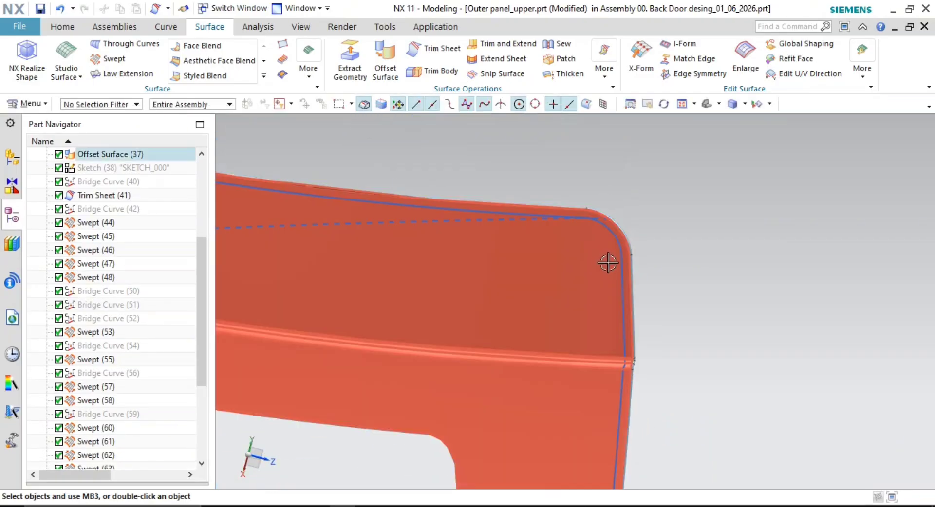
middle_drag(610, 263, 649, 271)
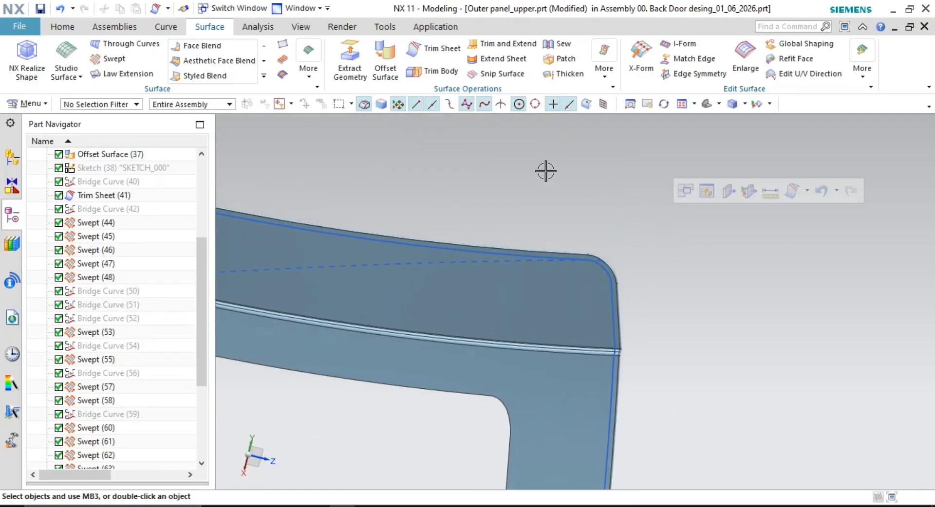
click(441, 47)
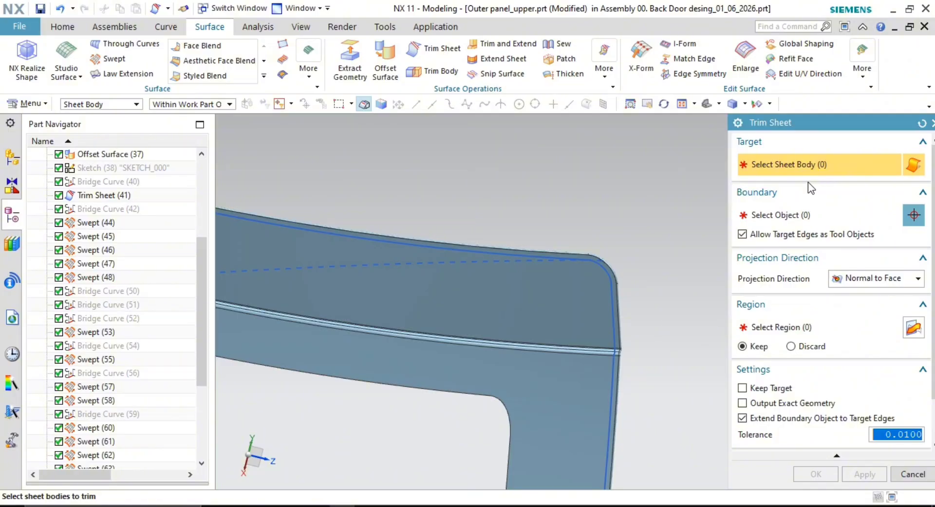
click(553, 305)
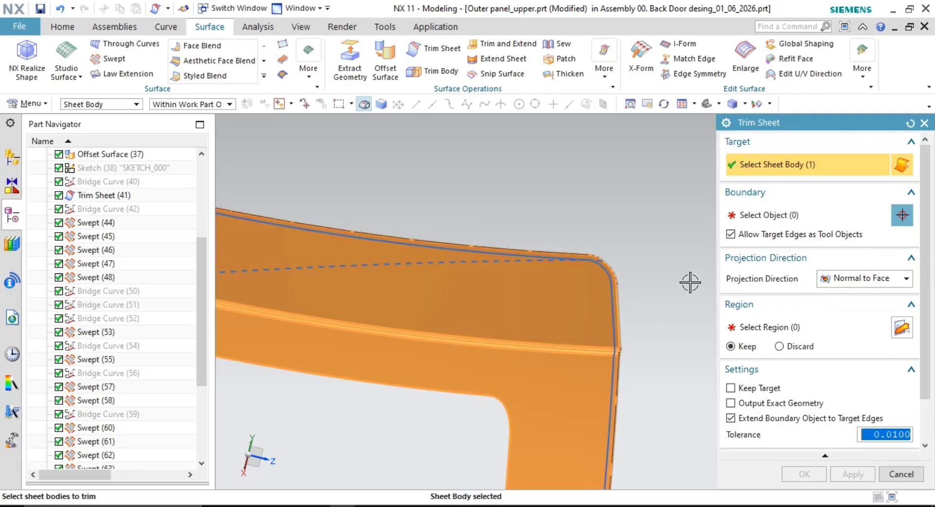
click(469, 267)
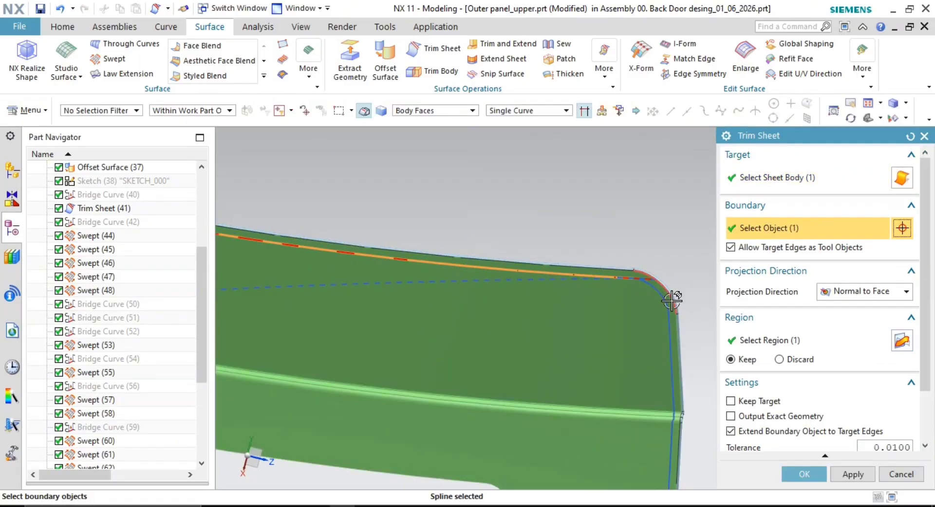
scroll(655, 288, up, 3)
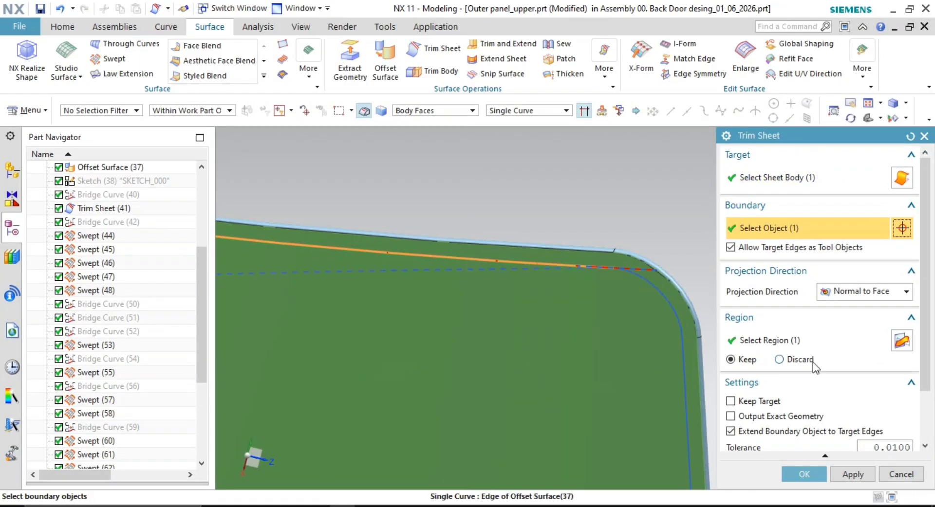
scroll(814, 363, down, 3)
click(731, 369)
scroll(649, 291, up, 1)
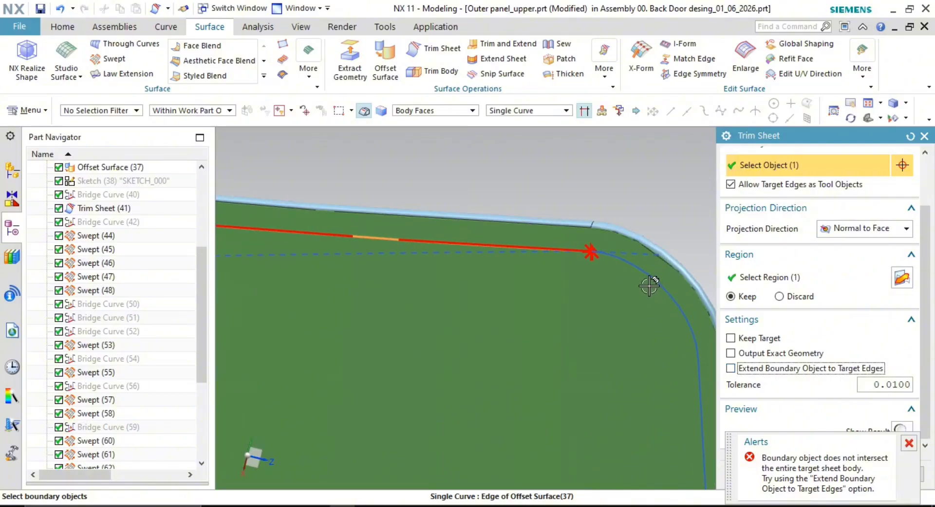
click(650, 290)
shift+middle_drag(649, 291, 560, 234)
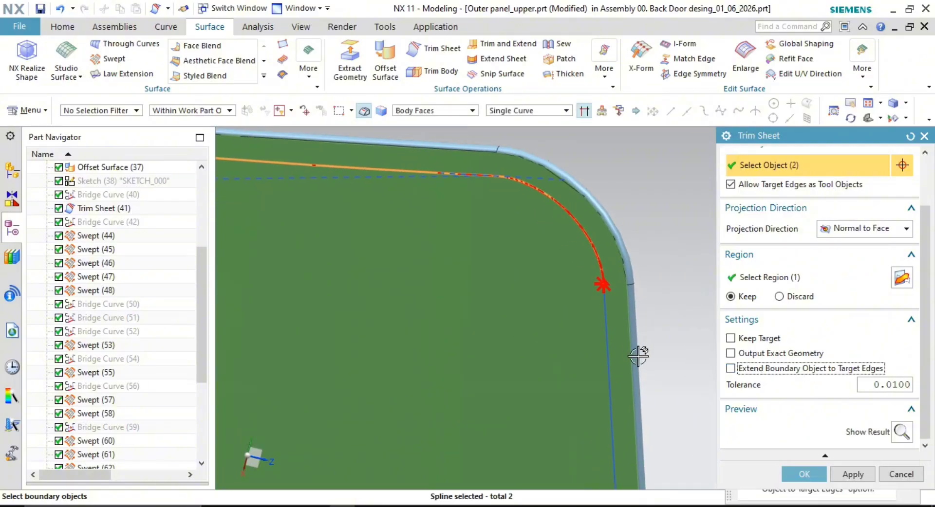
shift+middle_drag(640, 355, 607, 321)
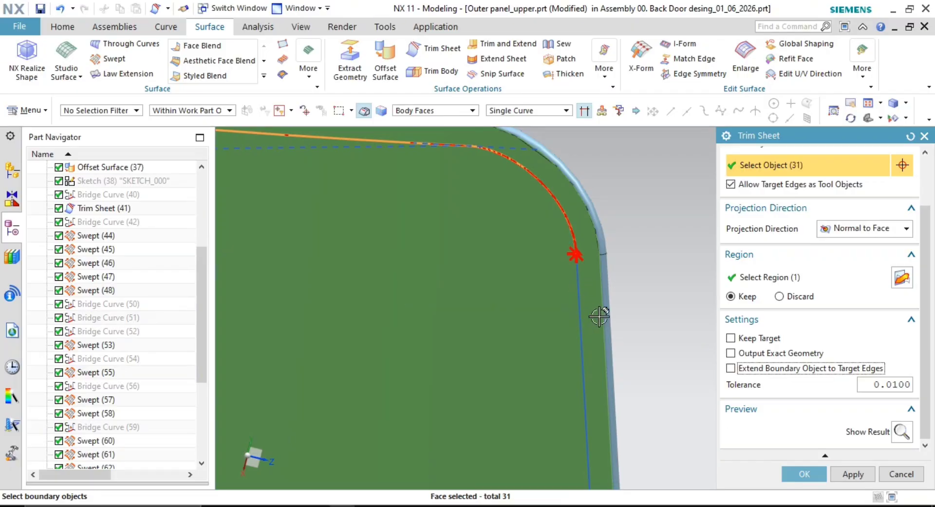
key(Escape)
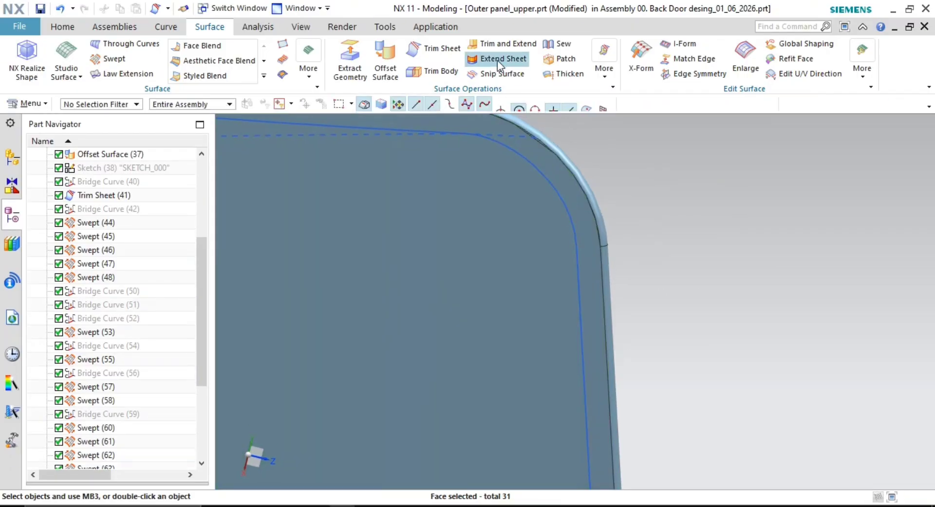
Start a Trim Sheet with Extend Boundary Object to Target Edges turned off and select the outer panel sheet as target
click(435, 50)
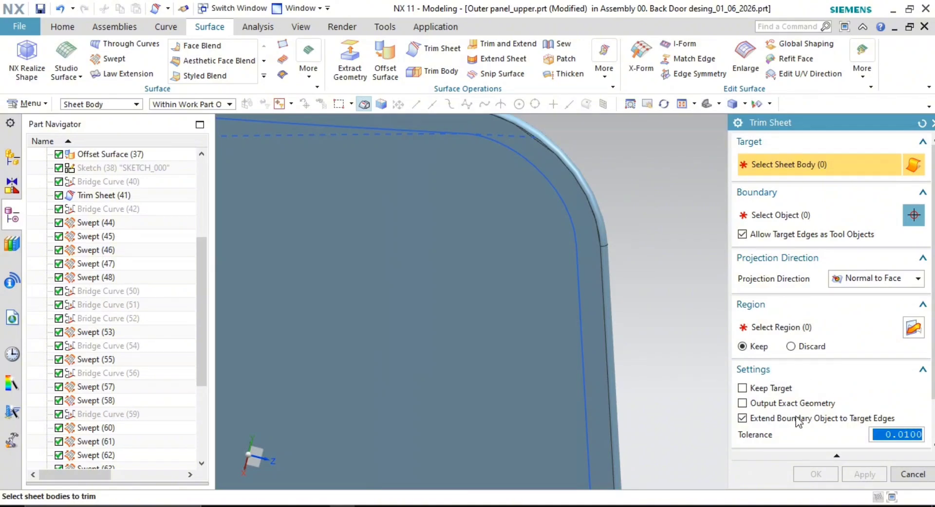
click(760, 422)
shift+middle_drag(641, 173, 724, 404)
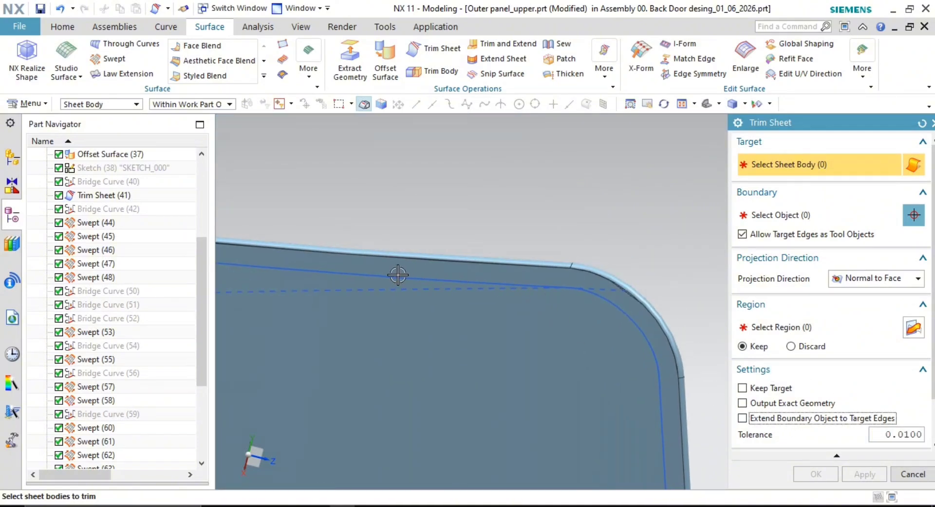
click(579, 342)
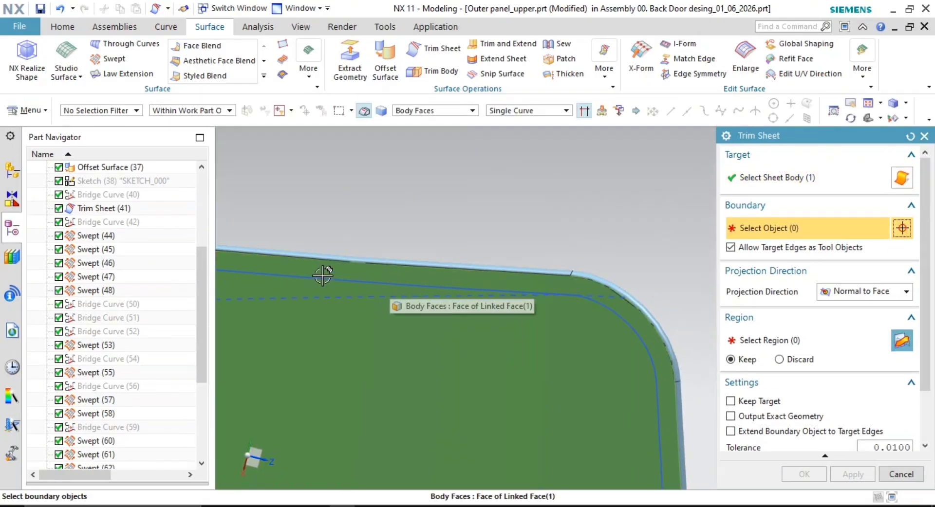
scroll(522, 343, down, 1)
shift+middle_drag(522, 344, 563, 311)
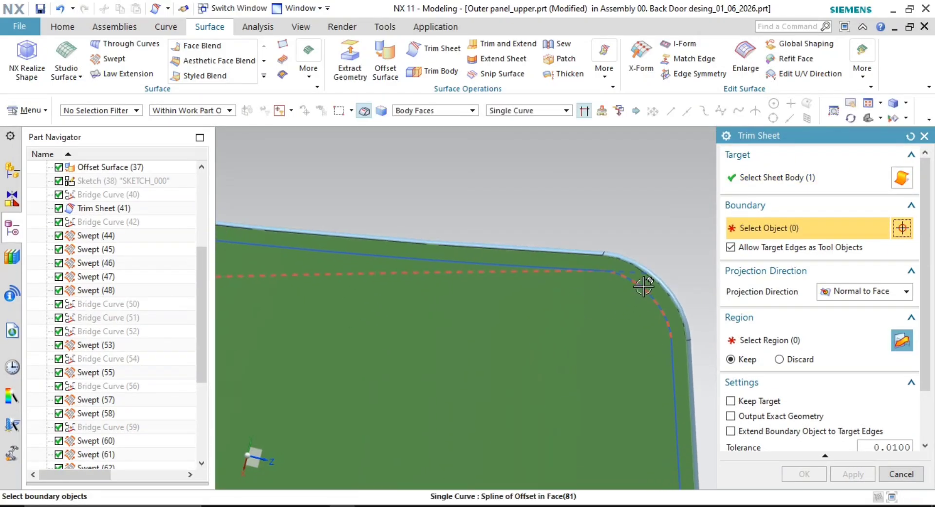
Select the offset curves around the rounded upper corner, along the top edge and along the upper side edge as trim boundaries
click(644, 286)
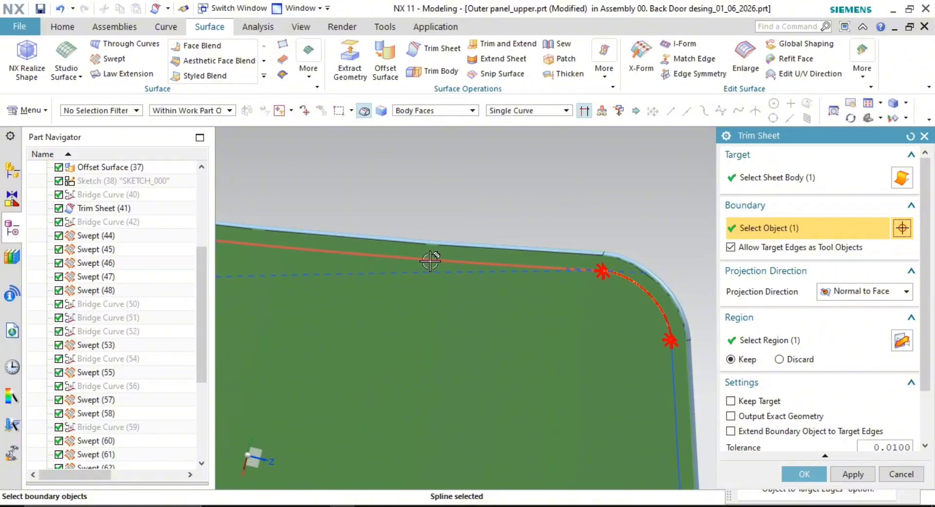
click(376, 253)
shift+middle_drag(644, 361, 552, 235)
click(584, 247)
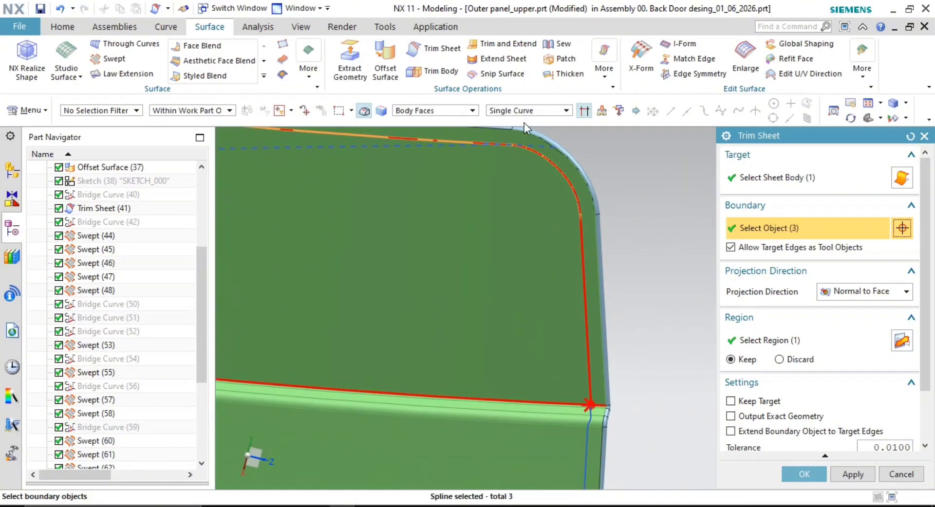
Set the curve rule to Connected Curves and add the curve chain crossing the upper ridge to the trim boundary
click(534, 112)
click(515, 134)
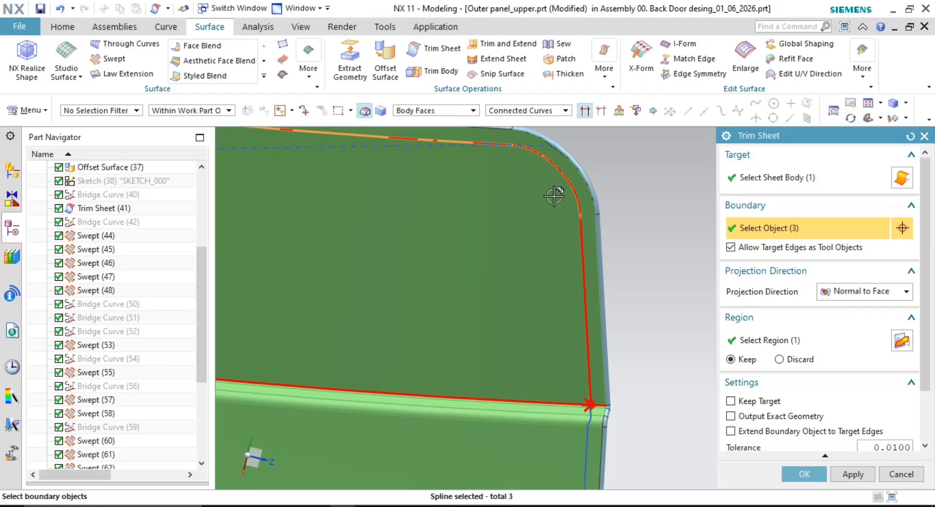
shift+middle_drag(642, 355, 623, 225)
scroll(589, 312, up, 4)
scroll(602, 237, up, 3)
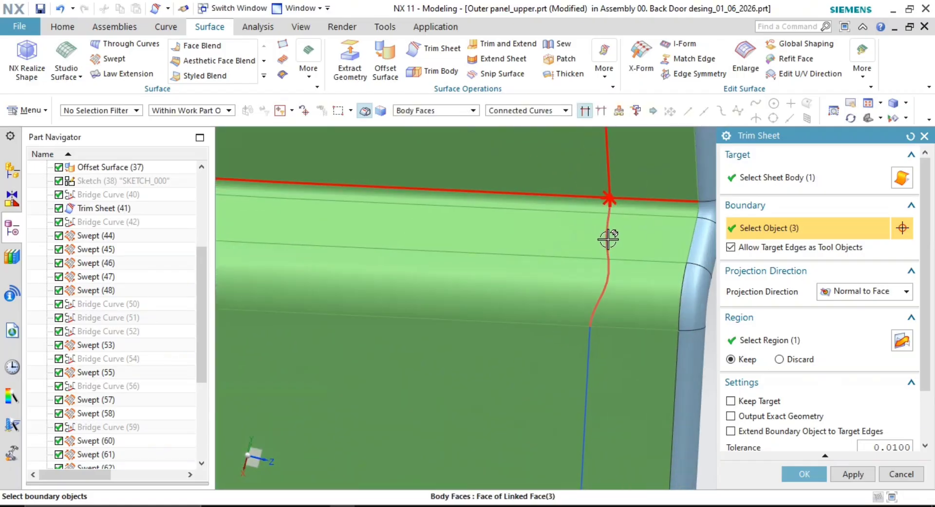
click(608, 238)
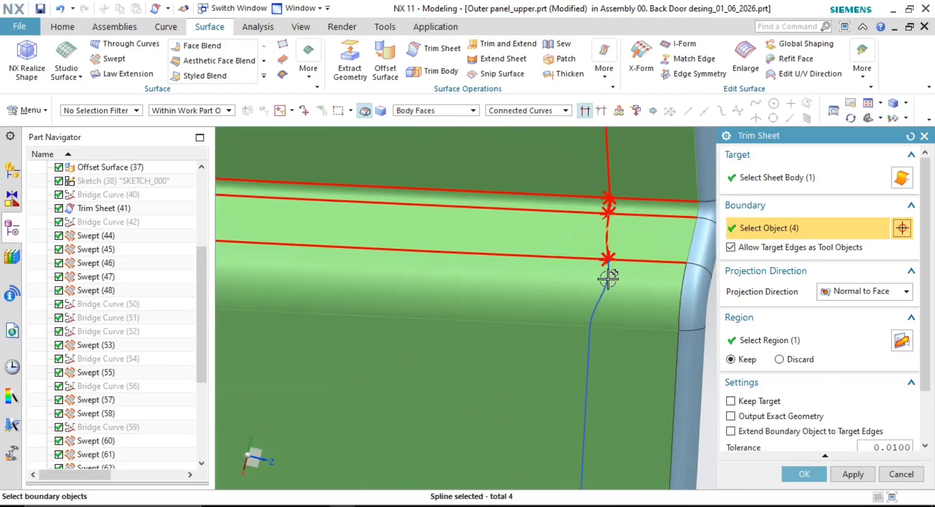
scroll(595, 379, down, 6)
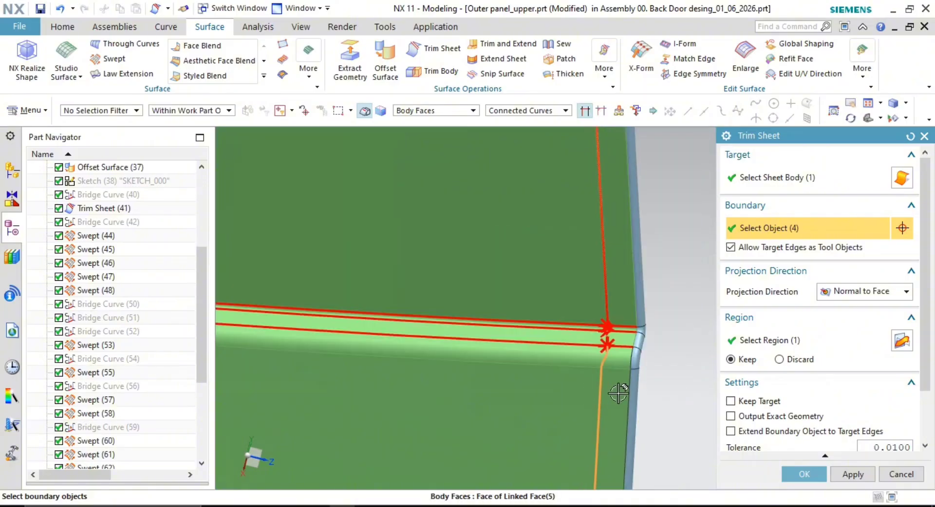
Check the boundary chain down to the lower opening, activate region selection, and try to complete the sheet trim
shift+middle_drag(634, 346, 638, 170)
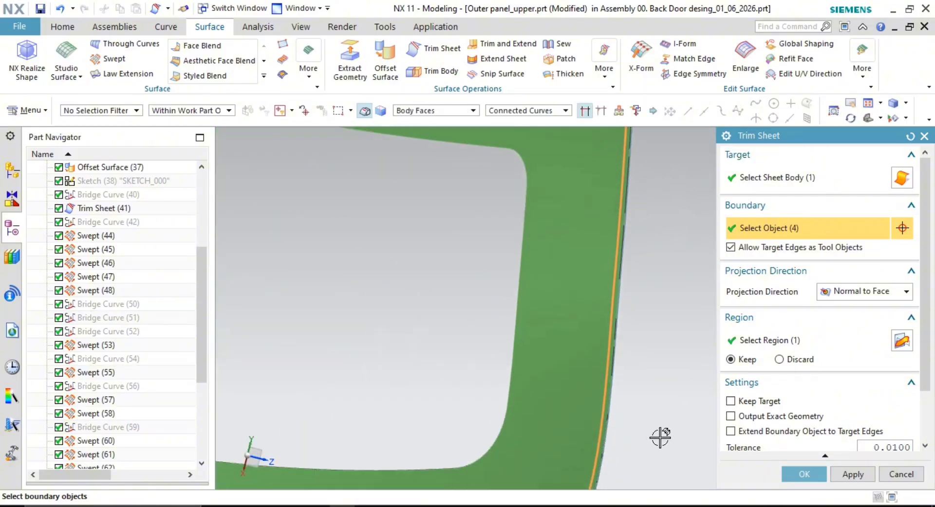
shift+middle_drag(659, 439, 667, 297)
scroll(576, 378, up, 3)
shift+middle_drag(634, 341, 645, 273)
mouse_move(550, 479)
shift+middle_down()
mouse_move(600, 376)
mouse_move(643, 319)
shift+middle_up()
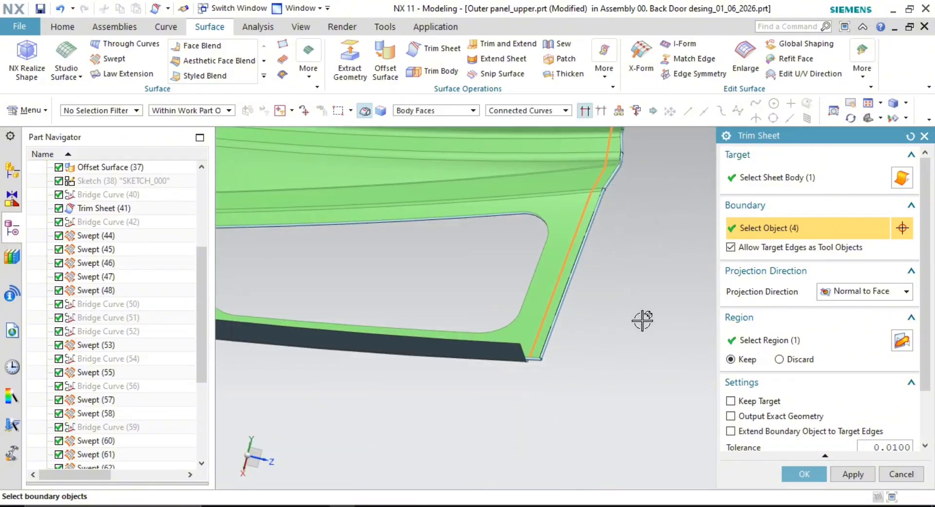
click(810, 337)
scroll(595, 299, up, 4)
shift+middle_drag(592, 298, 549, 464)
scroll(621, 329, down, 6)
scroll(635, 317, down, 5)
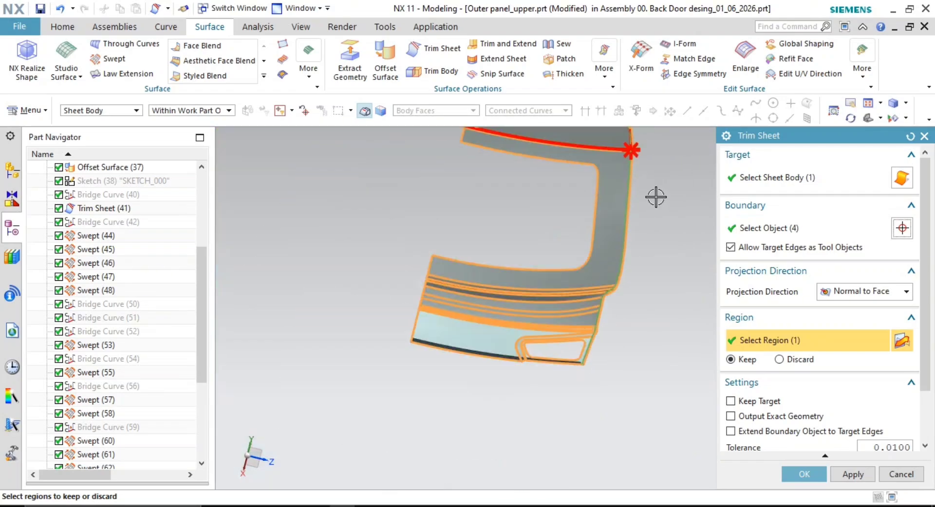
middle_click(592, 356)
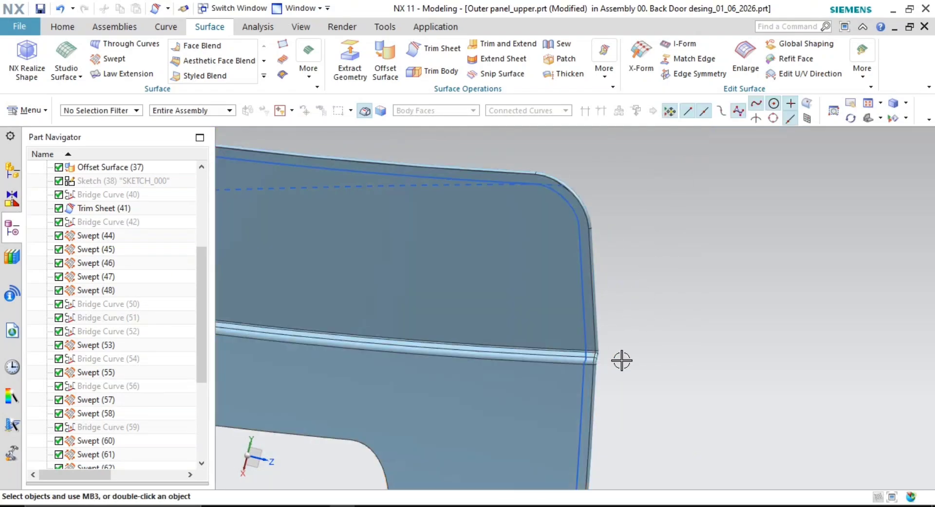
Examine the panel from another side and review its feature history through the trimmed and surface curves
middle_drag(624, 361, 667, 217)
scroll(111, 351, down, 4)
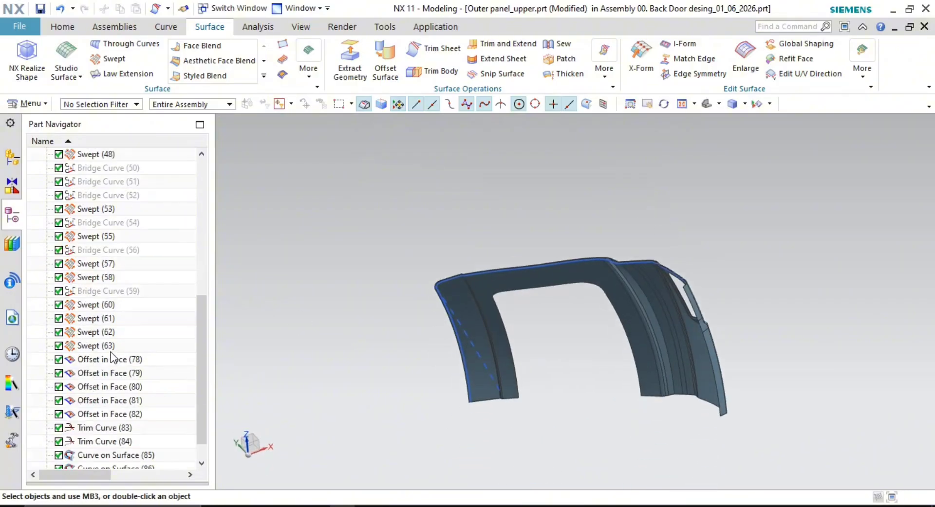
scroll(128, 375, up, 8)
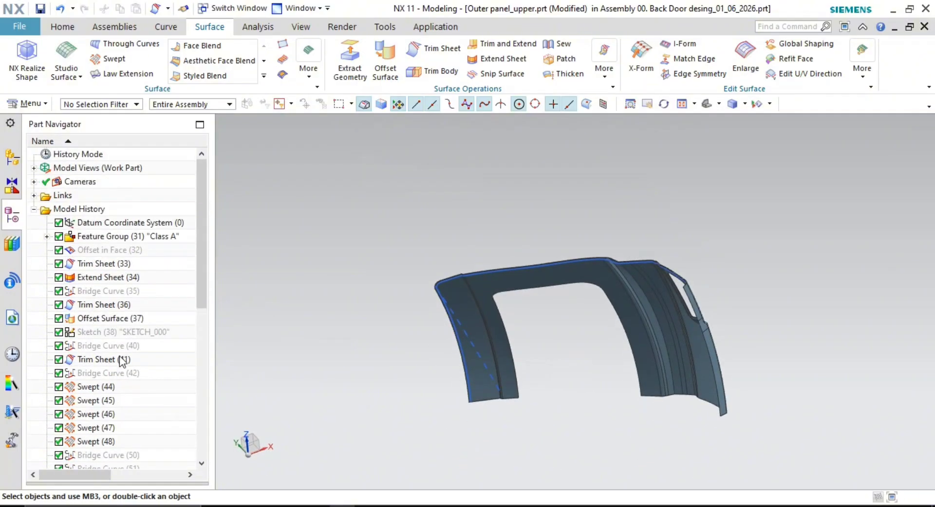
scroll(122, 362, down, 8)
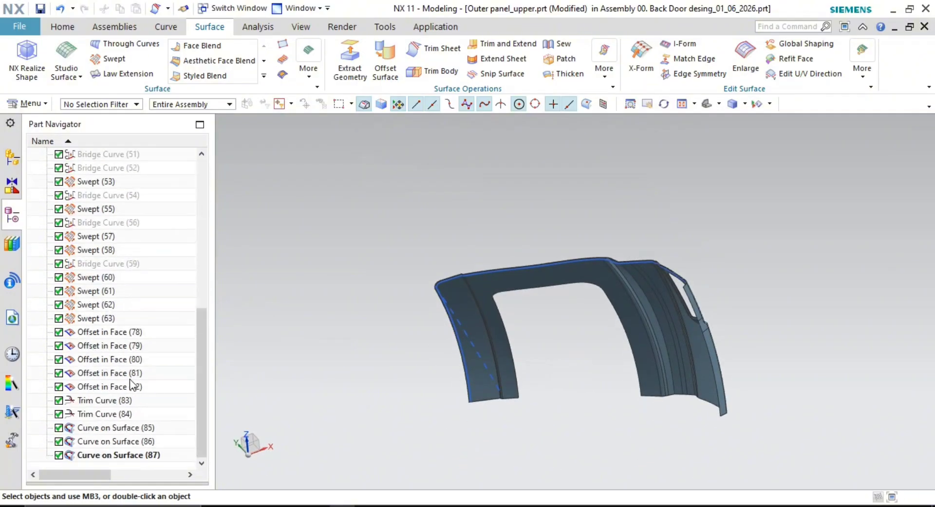
click(117, 421)
key(Escape)
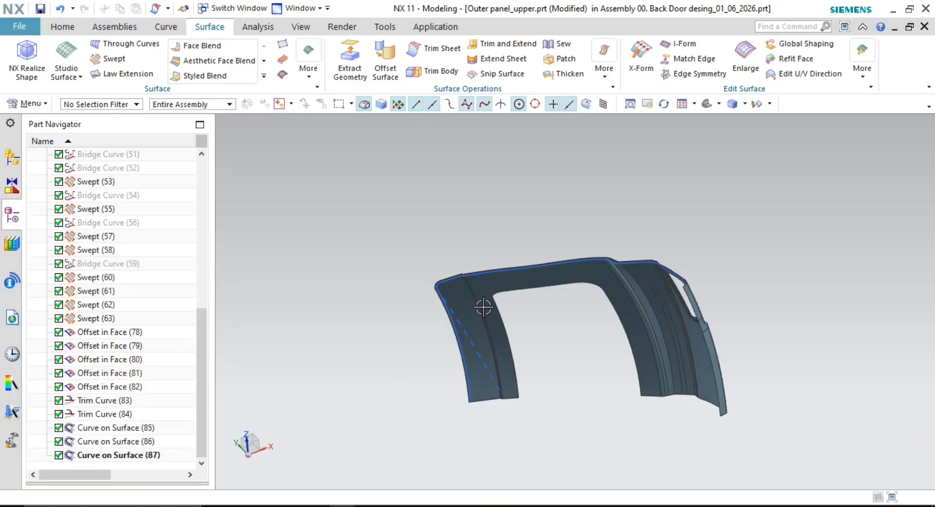
Show the hidden sketch SKETCH_000 that lies along the panel's centre plane
scroll(411, 328, up, 5)
scroll(422, 392, down, 5)
middle_drag(422, 393, 457, 339)
scroll(83, 312, up, 8)
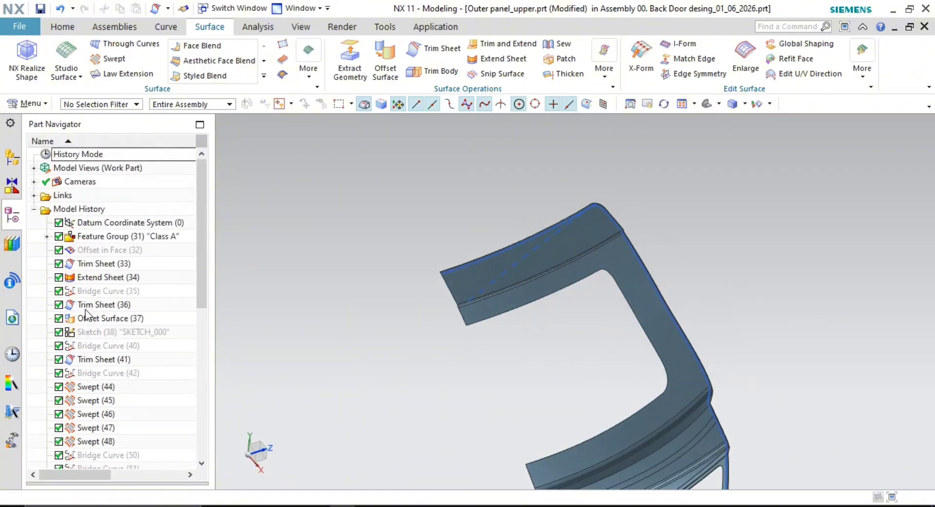
right_click(126, 334)
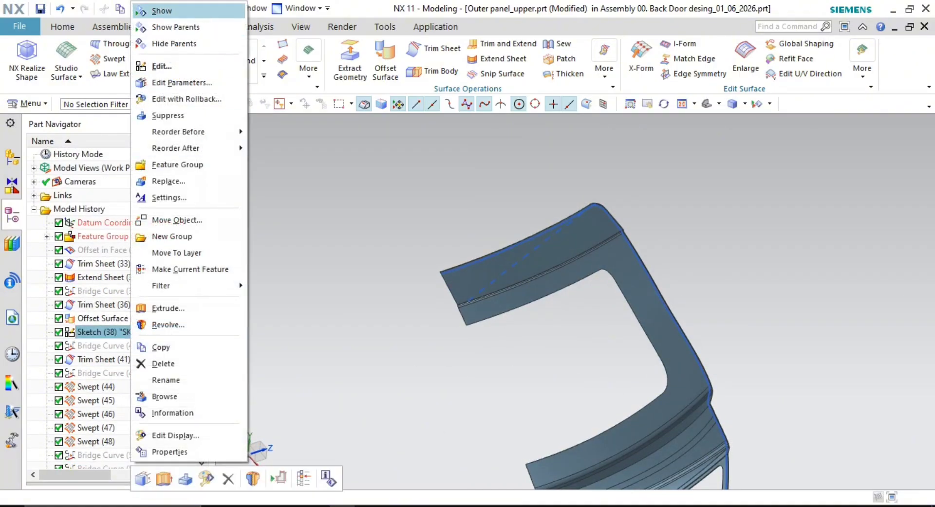
click(156, 11)
mouse_move(493, 317)
middle_down()
mouse_move(475, 271)
mouse_move(460, 277)
middle_up()
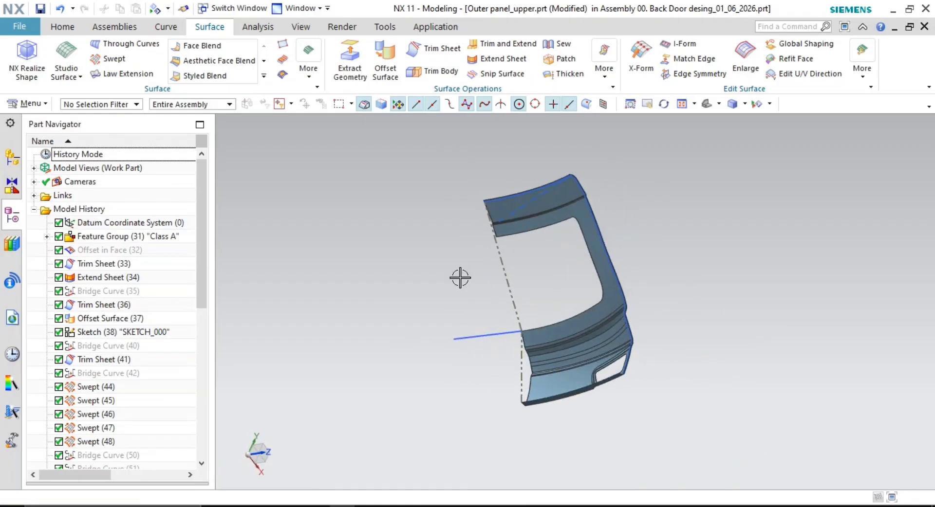
Start Project Curve and select the top edge, rounded corner and upper side offset curves, stopping the selection at intersections
click(168, 27)
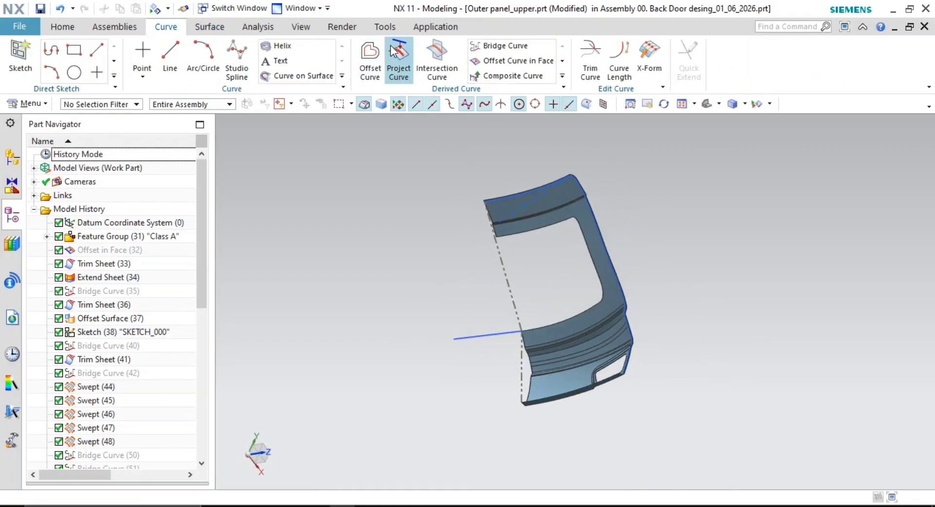
click(398, 59)
scroll(559, 167, up, 8)
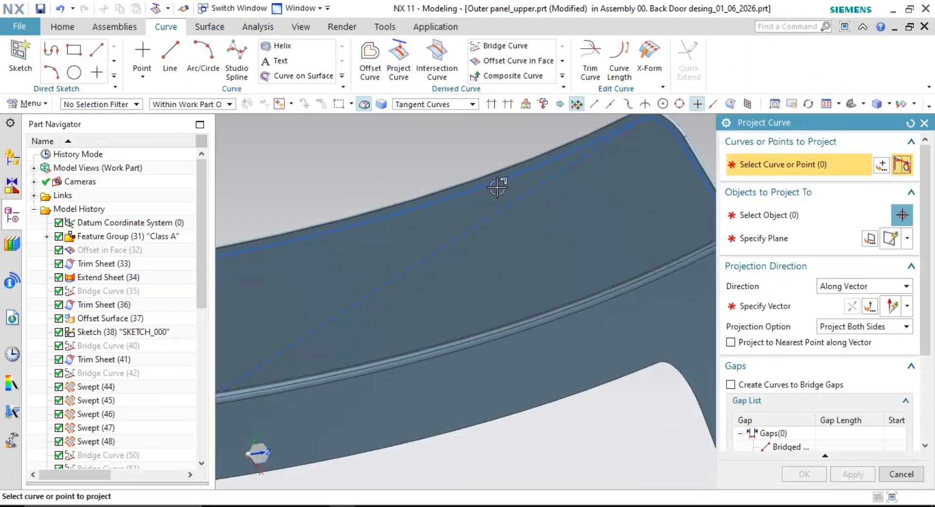
click(492, 181)
scroll(512, 271, down, 5)
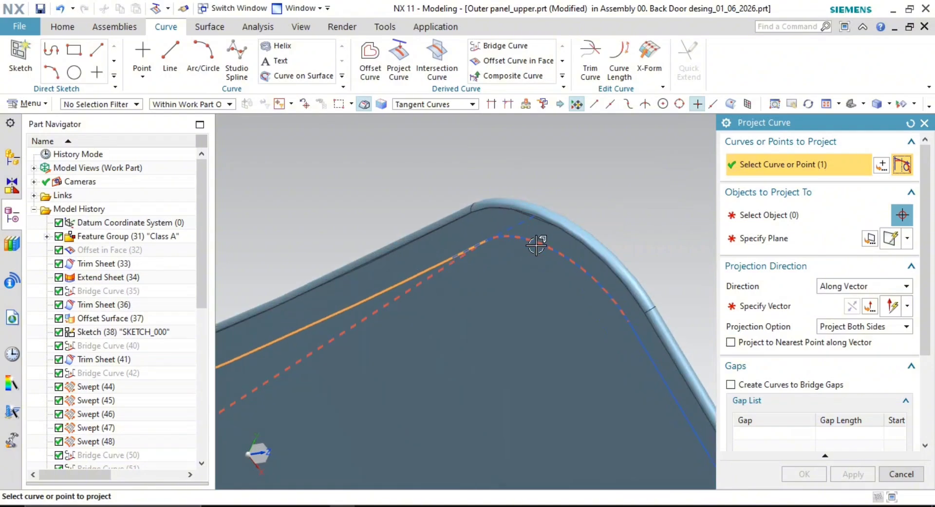
click(537, 248)
scroll(570, 270, up, 1)
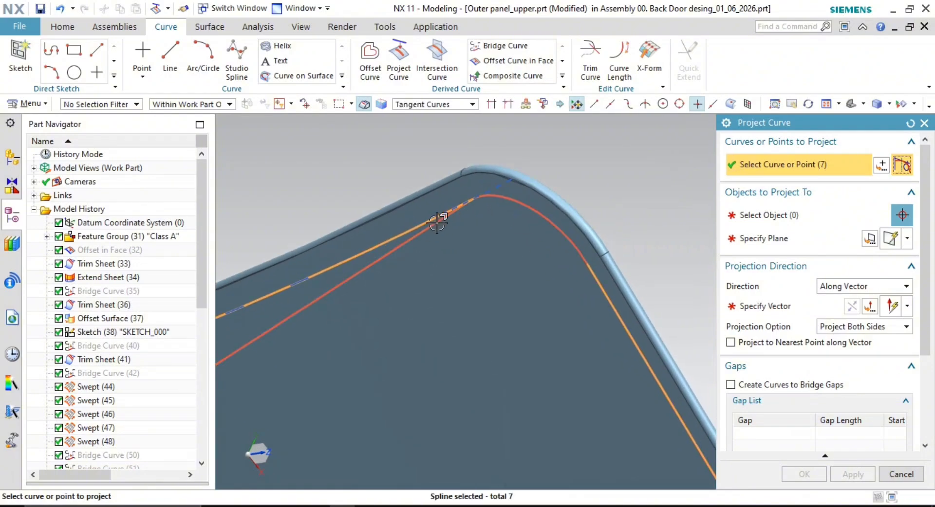
shift+click(521, 202)
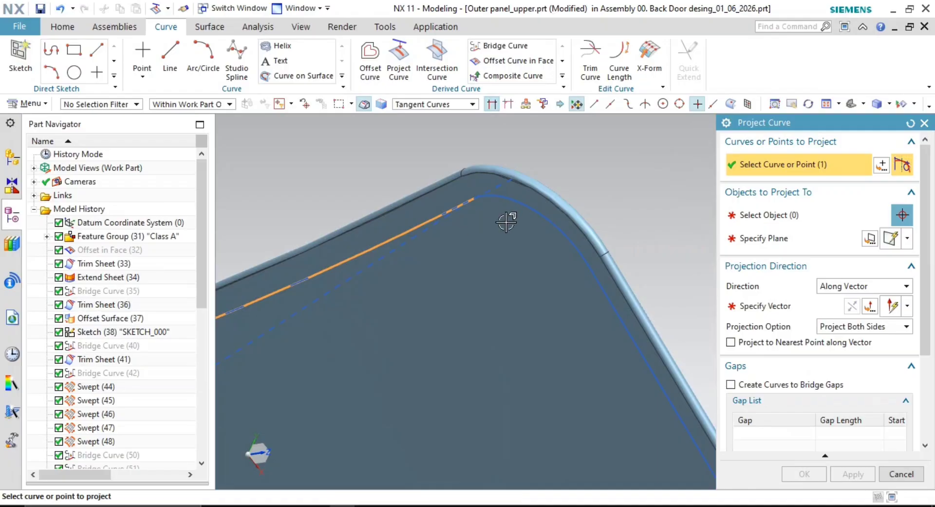
click(511, 201)
click(619, 314)
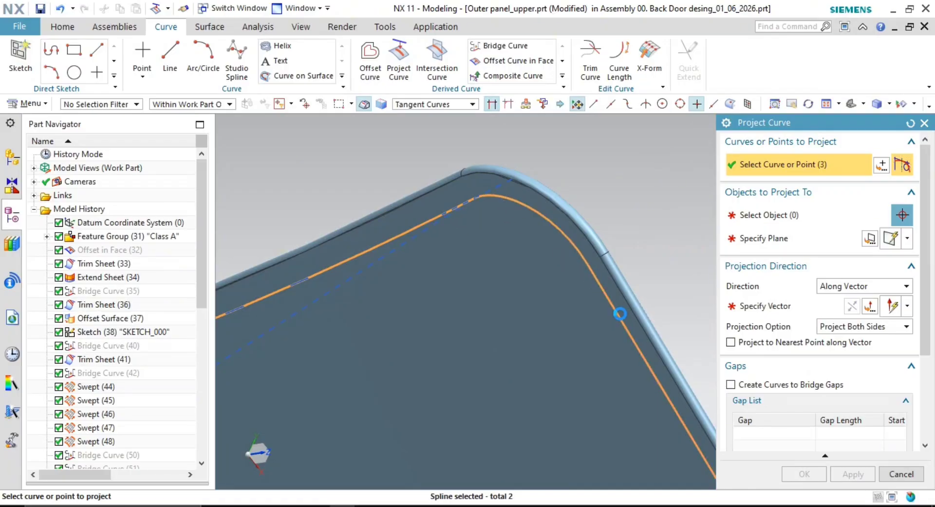
Add the curve segments crossing the upper ridge and the side curve below it to the curves to project
shift+middle_drag(620, 314, 486, 141)
scroll(640, 397, down, 3)
shift+middle_drag(641, 397, 603, 288)
scroll(602, 288, up, 3)
scroll(603, 287, up, 2)
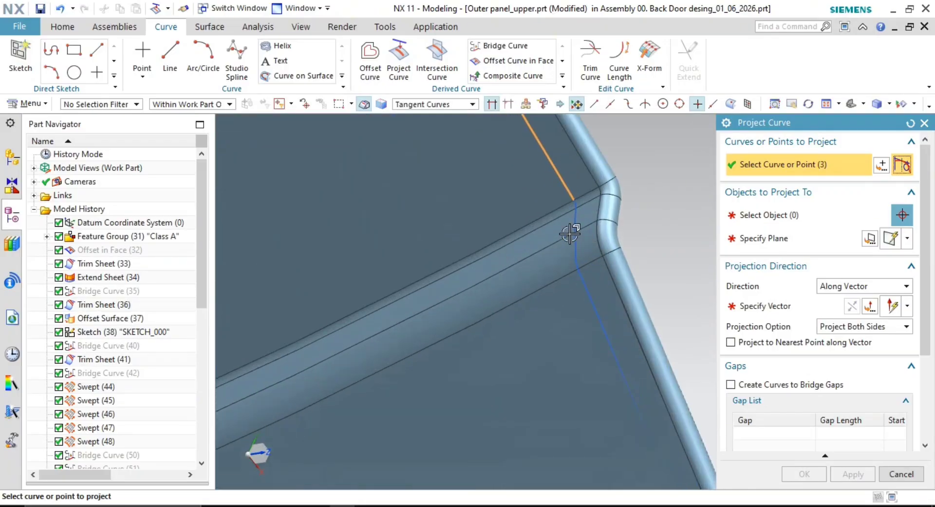
click(577, 222)
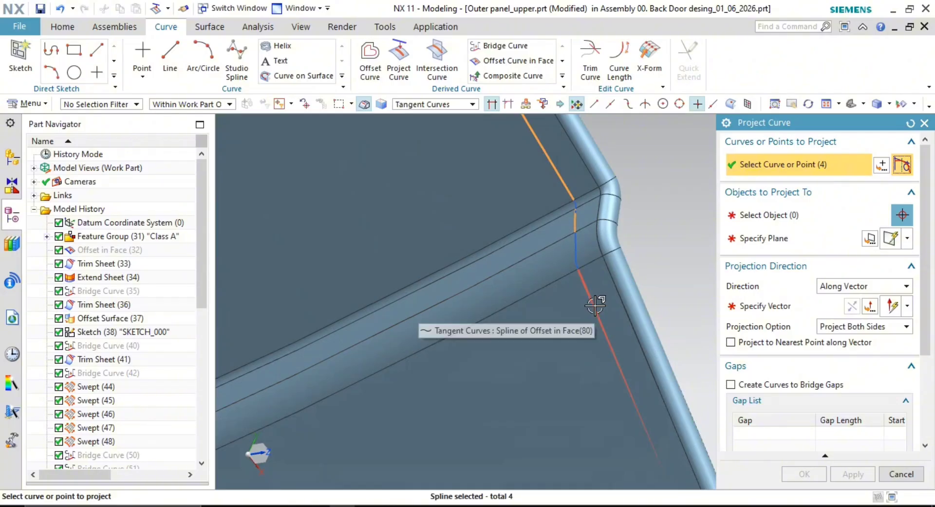
click(578, 243)
scroll(577, 243, up, 3)
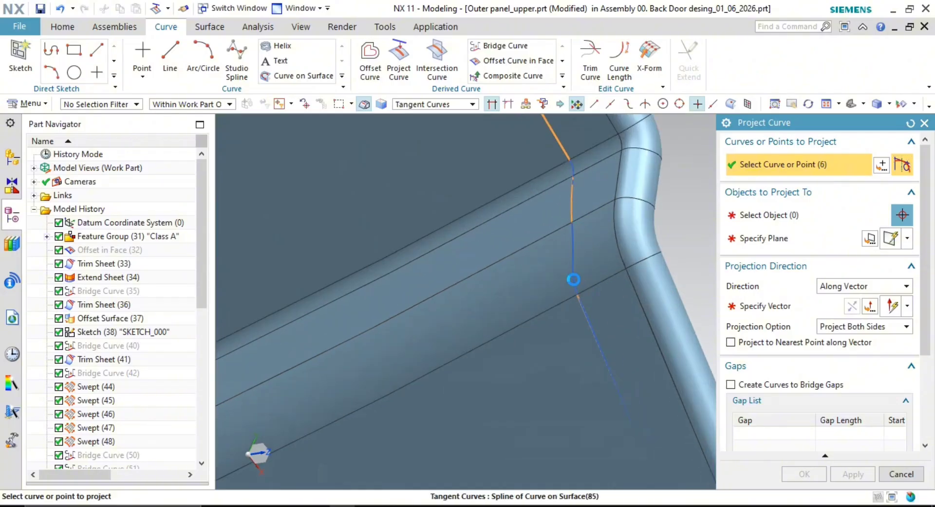
scroll(577, 147, up, 2)
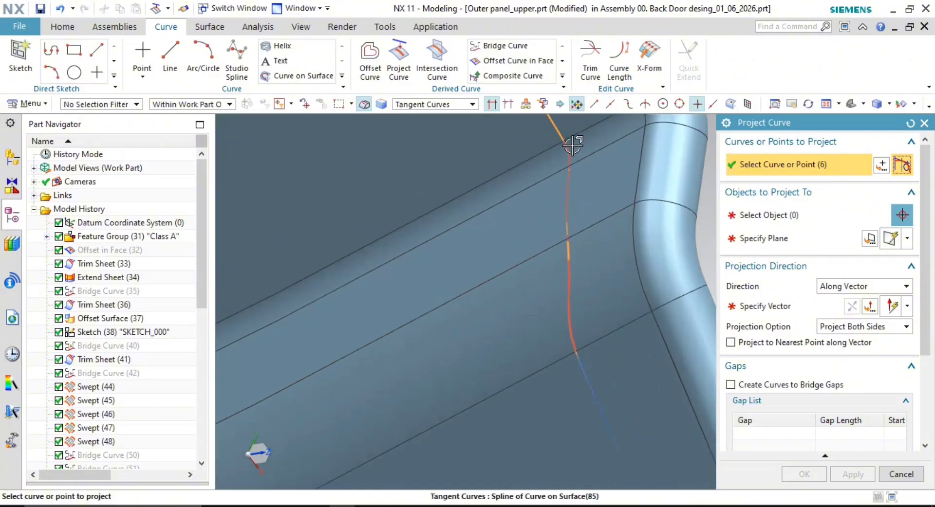
scroll(578, 166, up, 4)
shift+middle_drag(579, 144, 591, 316)
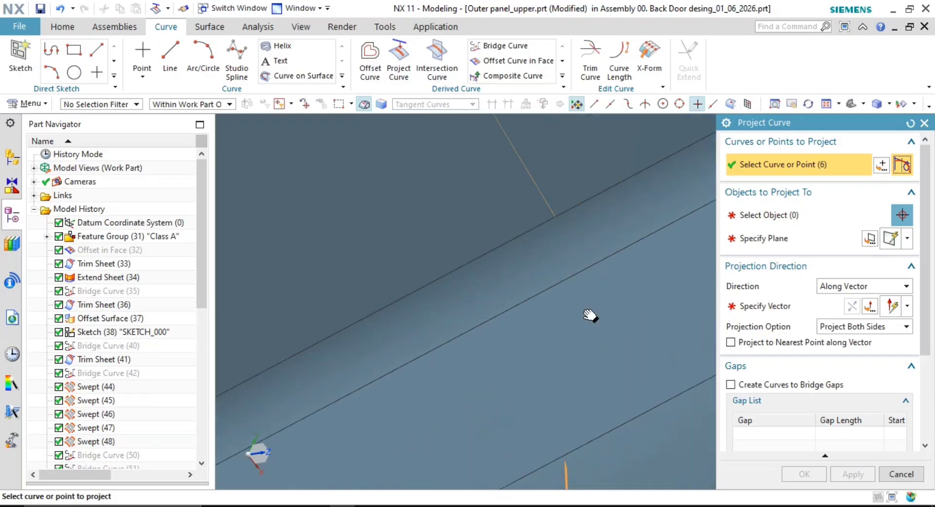
scroll(571, 315, down, 3)
scroll(567, 302, down, 3)
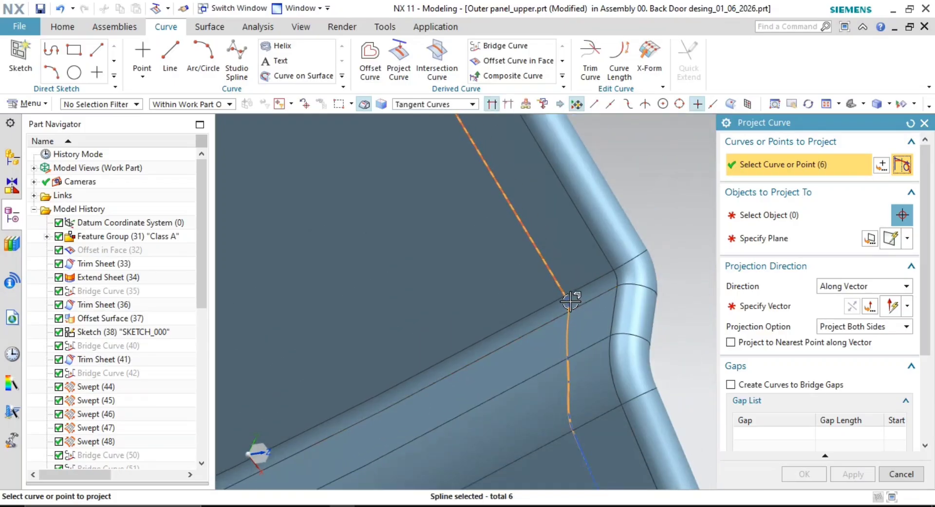
scroll(570, 302, down, 2)
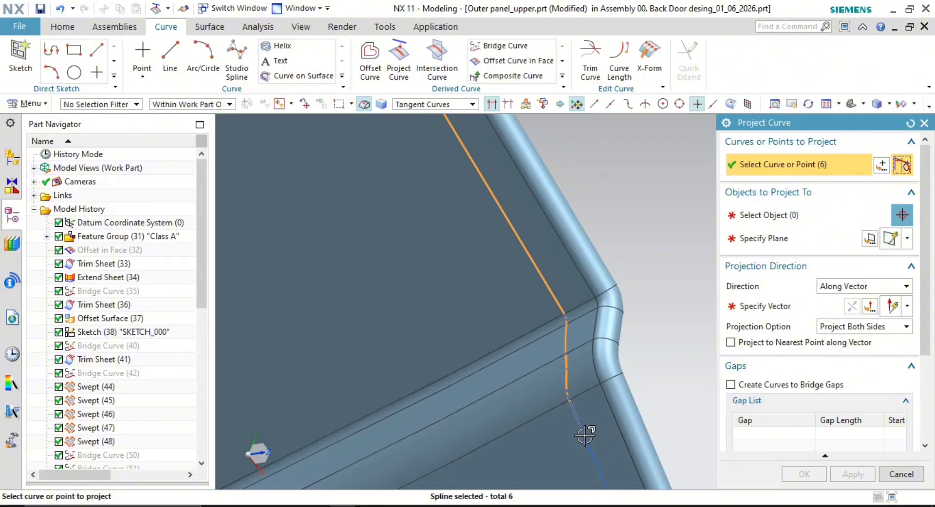
Add the curve crossing the ridge below the window opening and the side-edge curves beneath it to the projection selection
shift+middle_drag(592, 436, 555, 151)
scroll(610, 282, down, 4)
scroll(628, 326, up, 2)
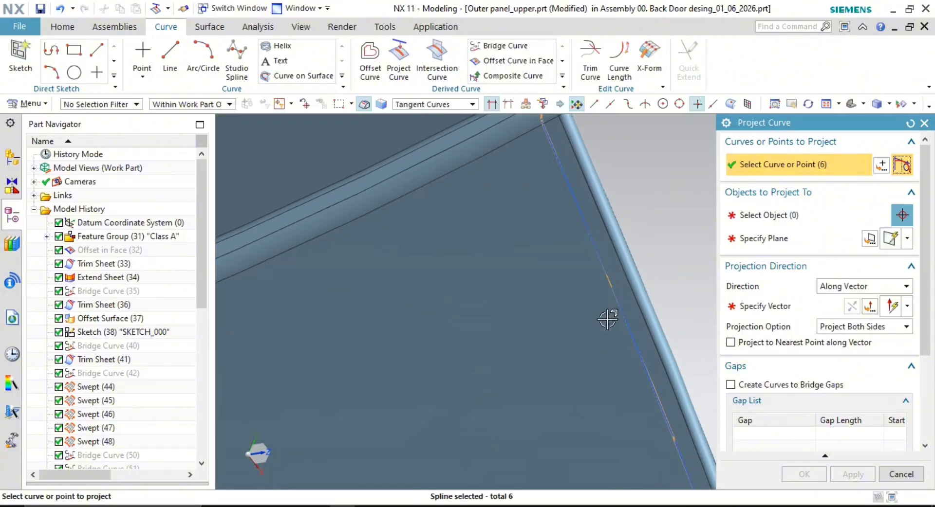
scroll(628, 357, down, 4)
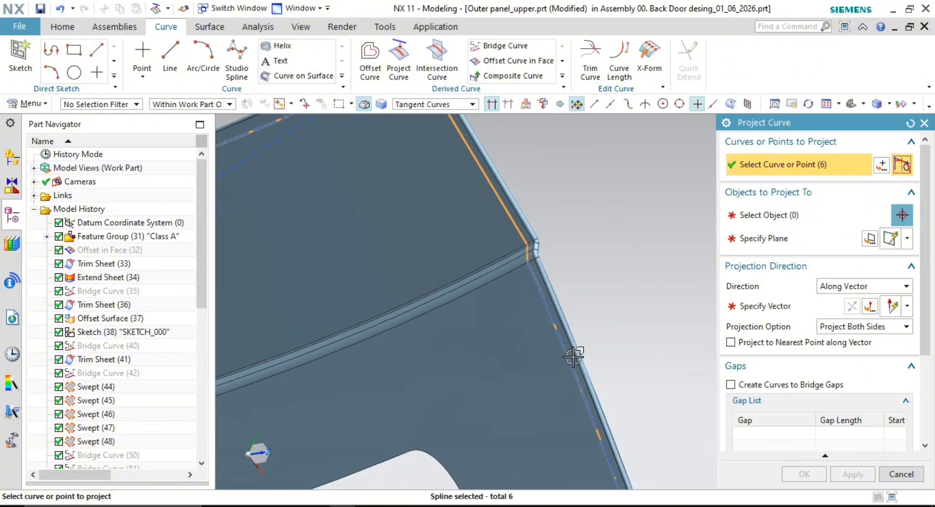
scroll(587, 347, down, 2)
shift+middle_drag(587, 347, 475, 119)
shift+middle_drag(584, 343, 560, 243)
scroll(564, 376, up, 4)
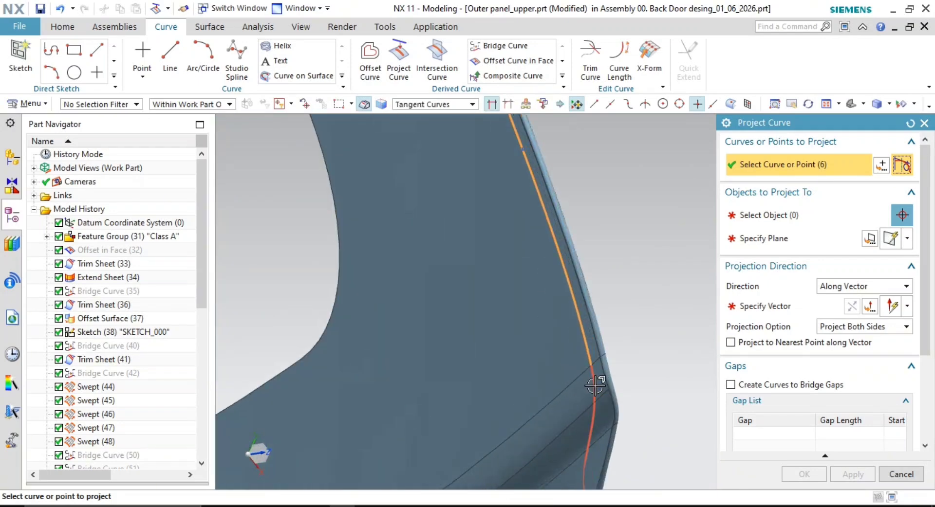
scroll(597, 387, down, 1)
shift+middle_drag(597, 387, 588, 160)
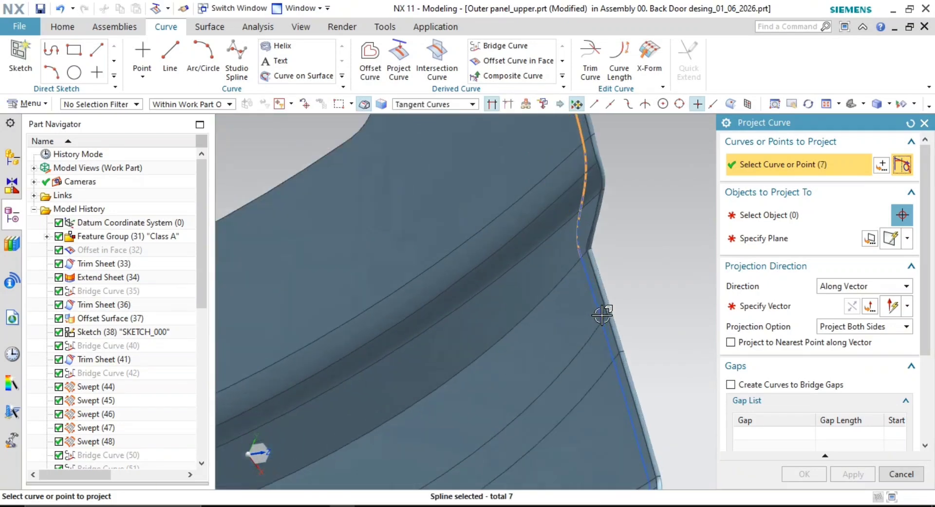
click(583, 275)
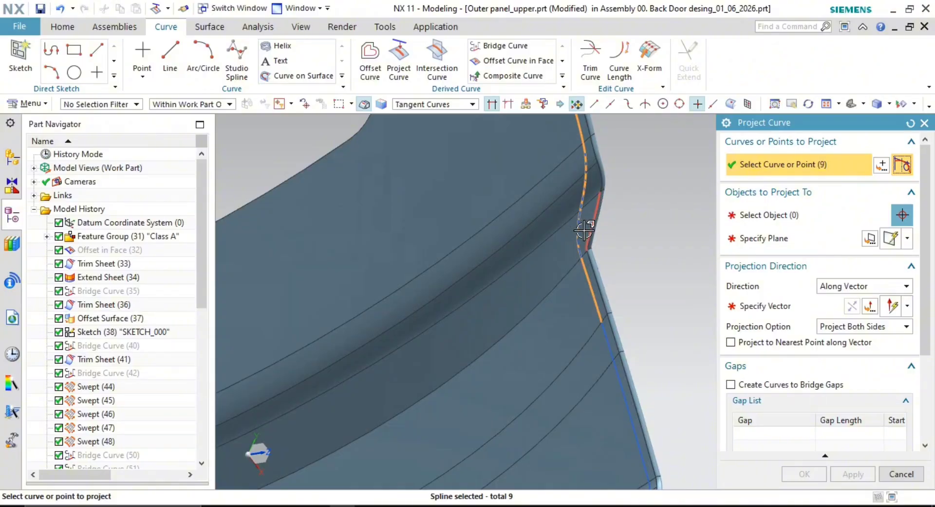
click(622, 389)
Add the curves crossing the step above the lower opening to the projection selection
scroll(622, 389, down, 3)
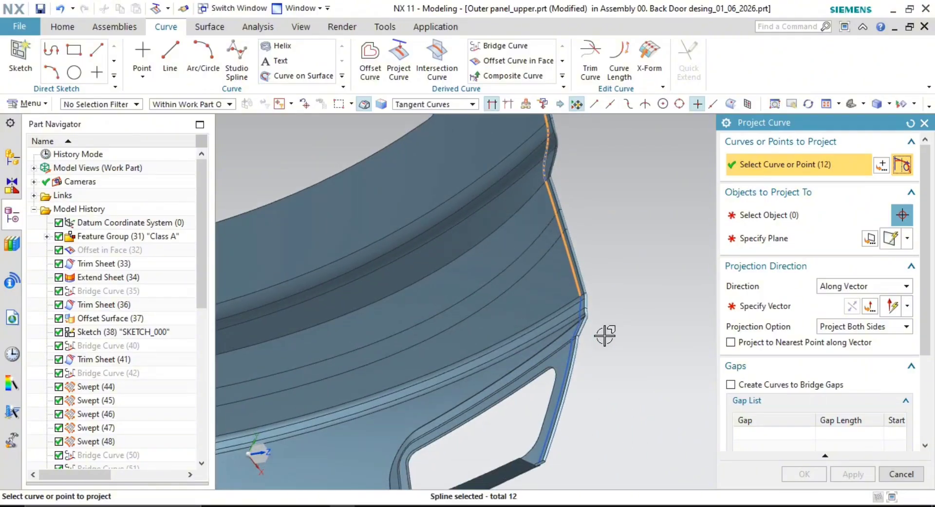
scroll(601, 333, up, 5)
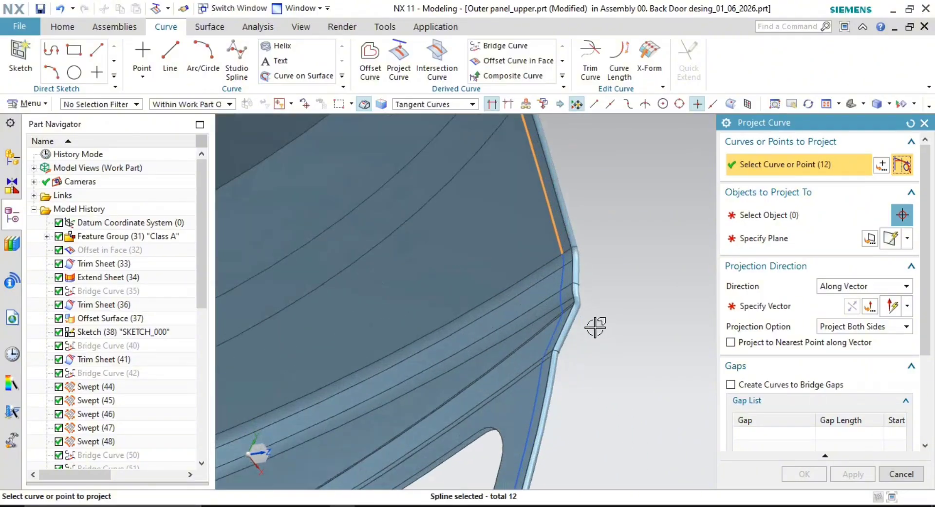
click(552, 223)
scroll(571, 344, down, 3)
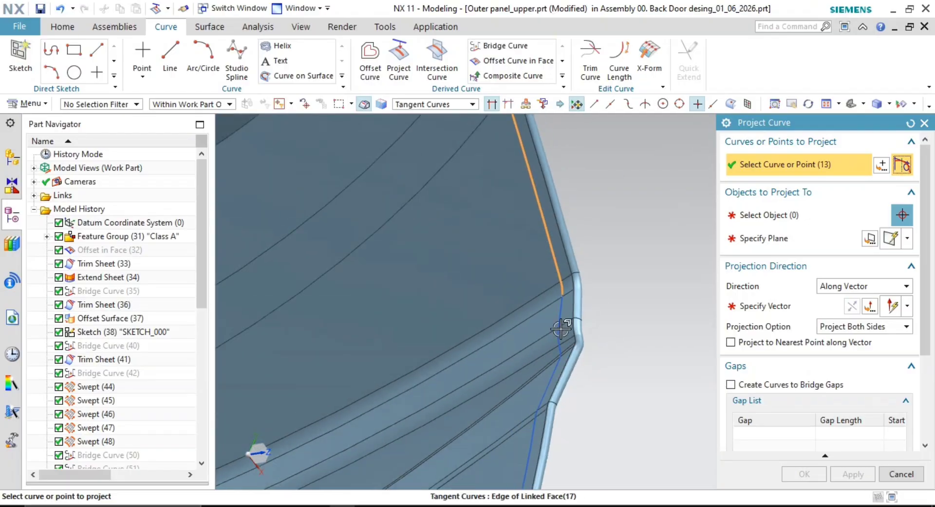
scroll(559, 314, up, 3)
click(561, 299)
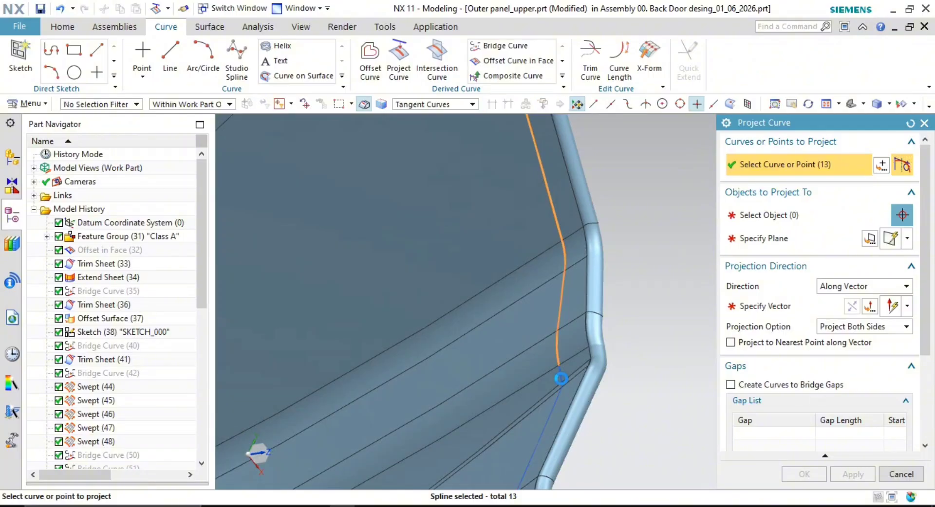
Check the curve junction beneath the step and add the curve leading down beside the lower opening to the projection selection
scroll(601, 397, up, 6)
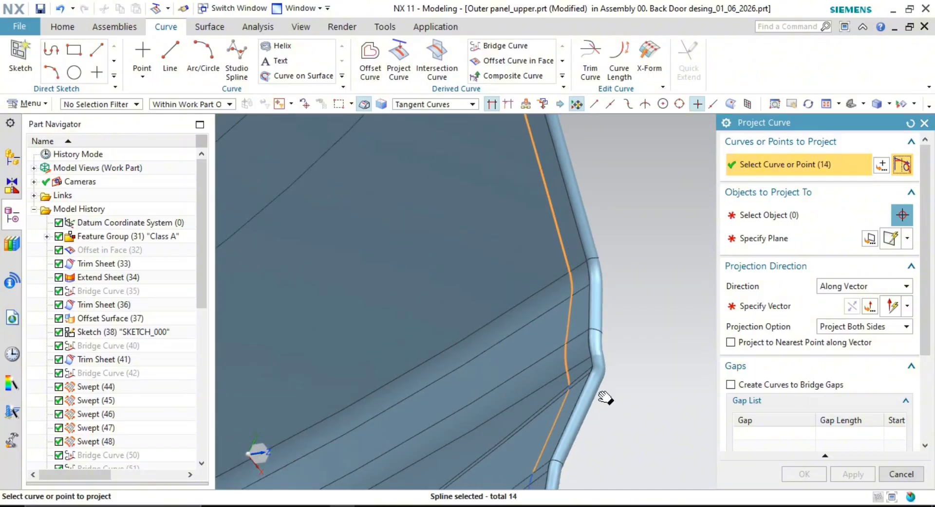
scroll(507, 389, down, 4)
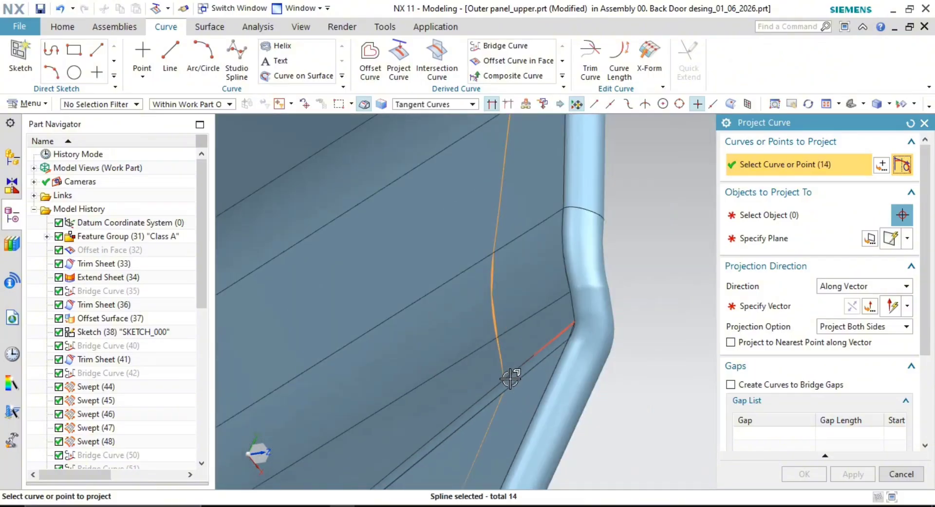
scroll(501, 398, up, 2)
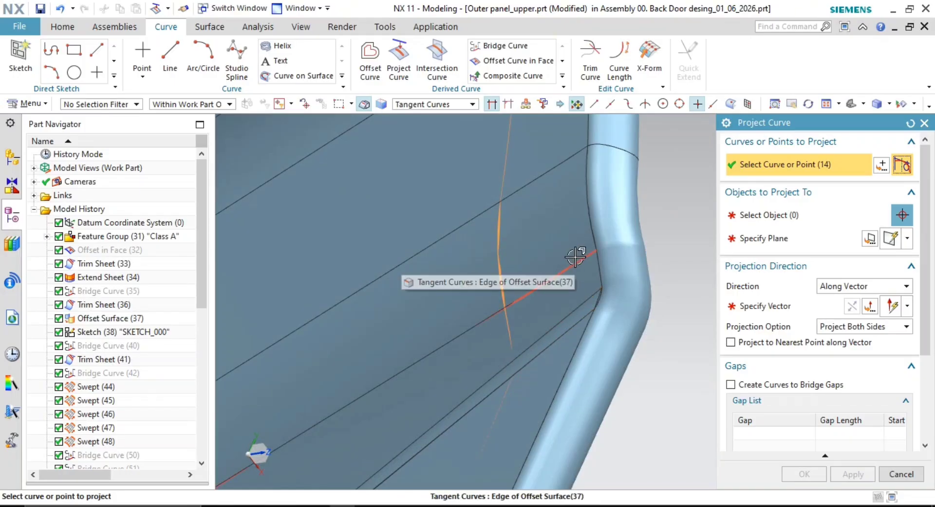
scroll(588, 390, down, 6)
shift+middle_drag(584, 397, 588, 303)
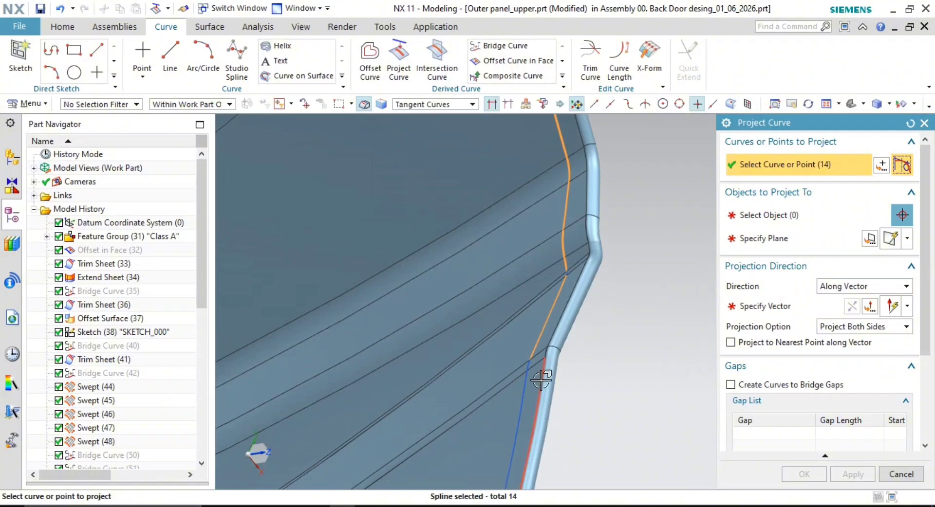
scroll(541, 380, up, 2)
click(518, 376)
scroll(523, 353, up, 2)
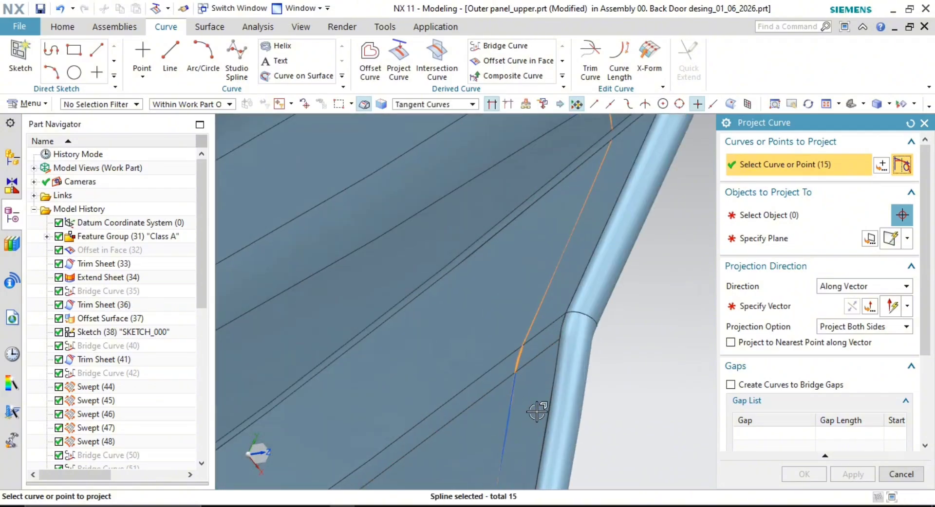
Examine the selected curve chain from the lower opening up to the top edge and review the latest features
scroll(537, 412, down, 5)
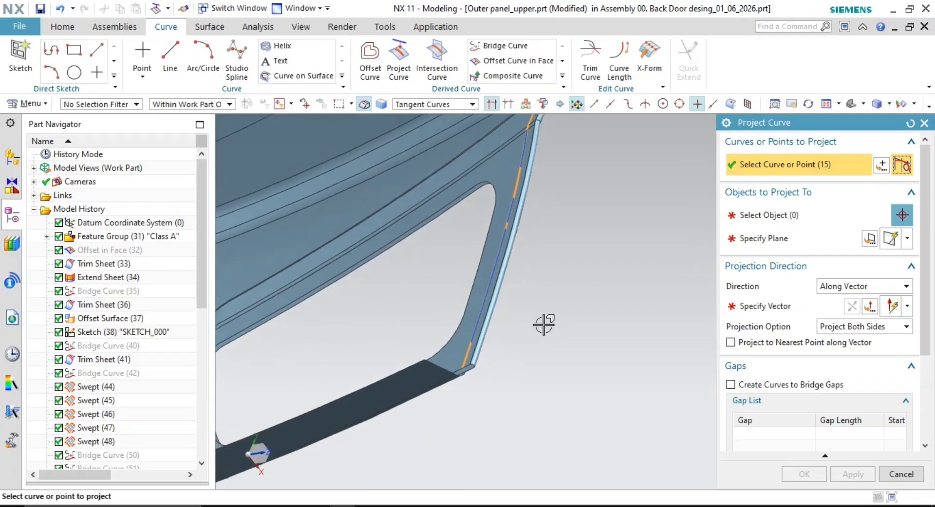
scroll(544, 324, down, 1)
shift+middle_drag(546, 282, 546, 372)
scroll(130, 411, down, 8)
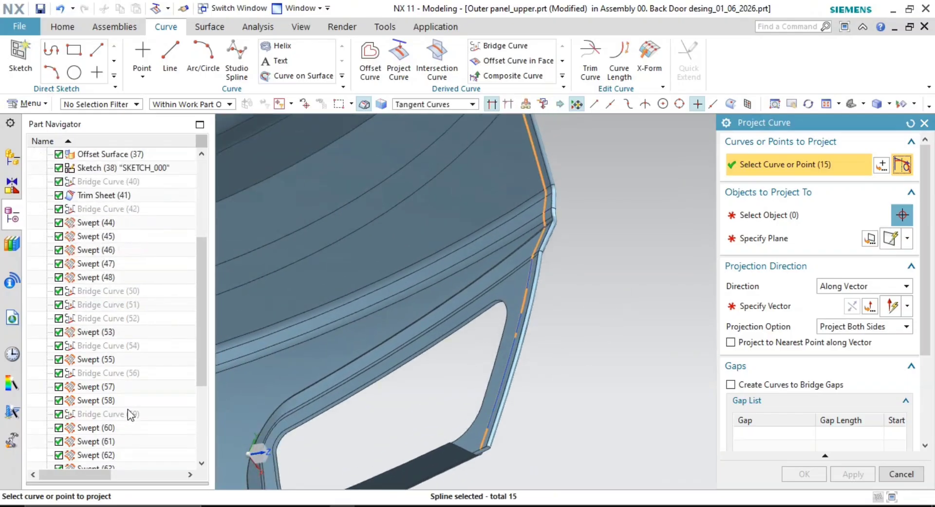
scroll(535, 378, down, 2)
shift+middle_drag(445, 404, 392, 409)
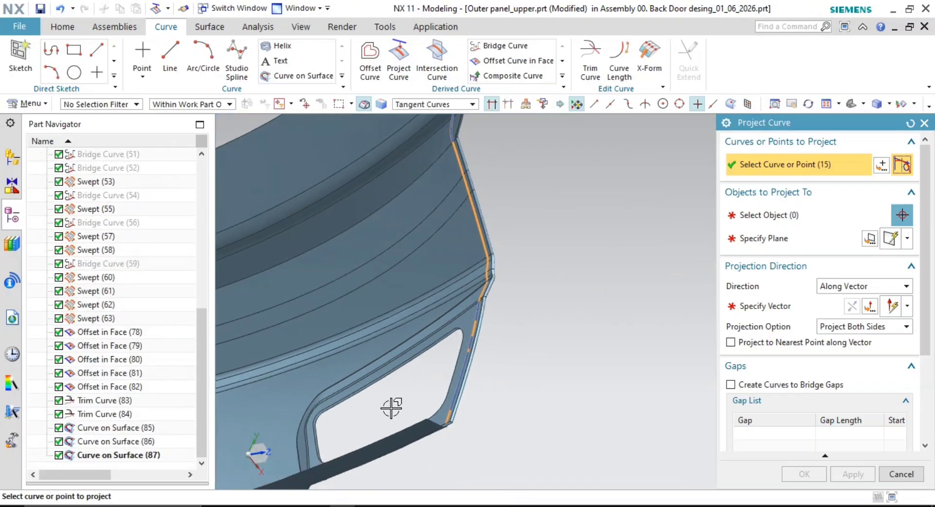
scroll(523, 338, down, 3)
shift+middle_drag(523, 338, 532, 407)
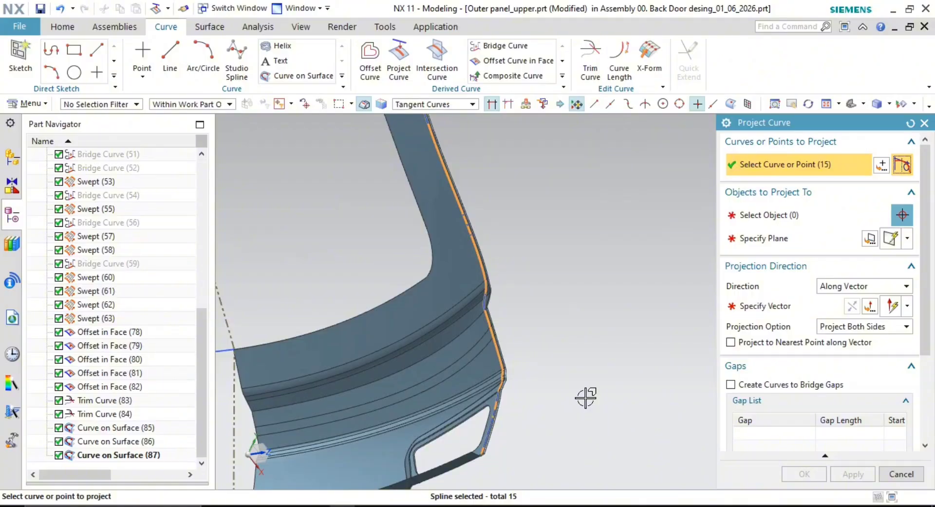
scroll(567, 357, down, 4)
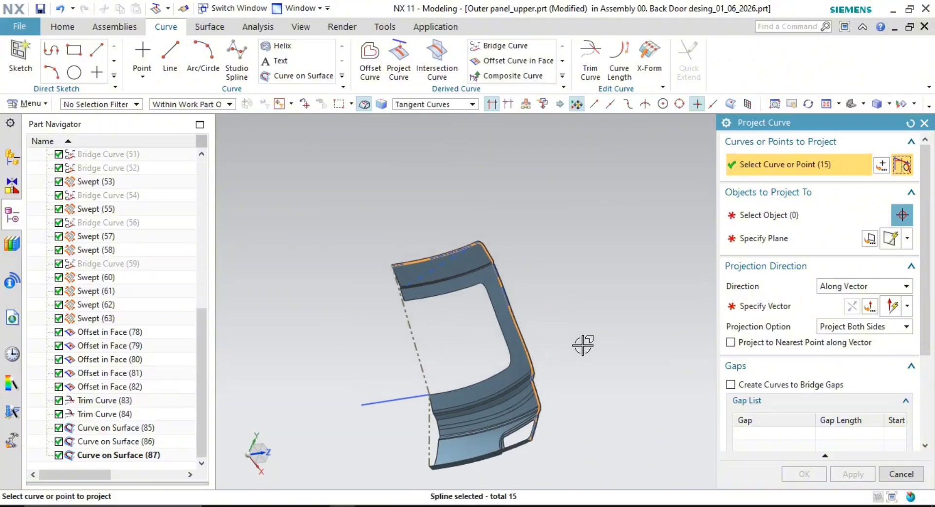
Finish the curve selection and choose the large face above the window opening as the first projection target
mouse_move(586, 342)
middle_down()
mouse_move(566, 307)
mouse_move(571, 337)
middle_up()
middle_click(662, 386)
scroll(602, 293, up, 6)
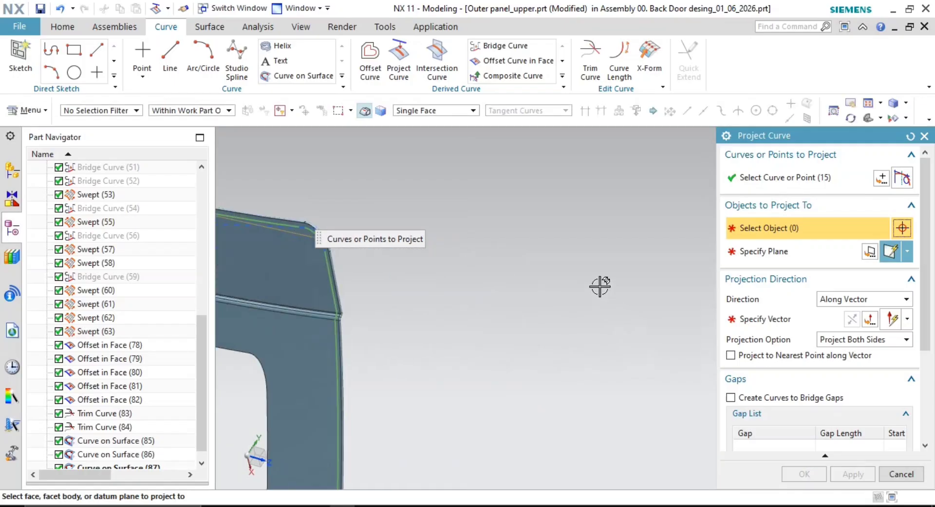
scroll(501, 288, up, 1)
shift+middle_drag(313, 296, 651, 423)
scroll(542, 297, up, 4)
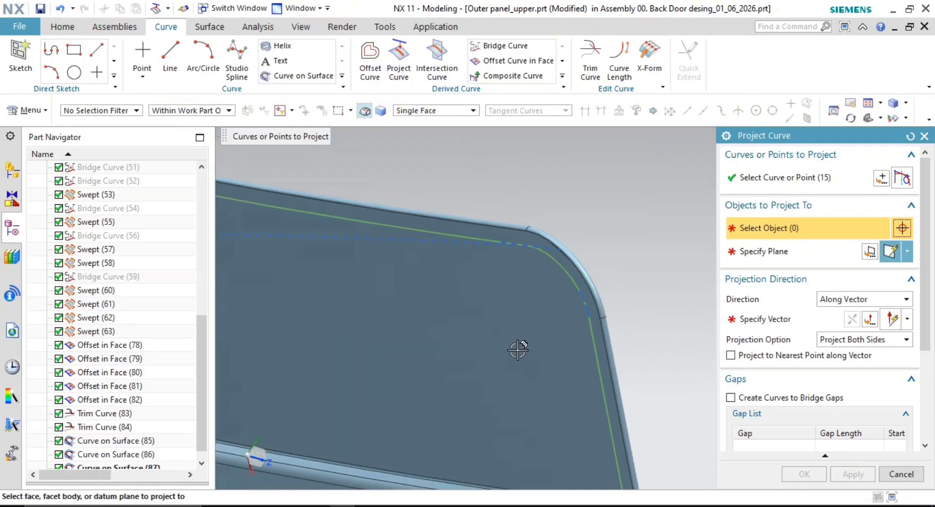
click(499, 317)
Add the narrow faces of the ridge above the window opening and the adjoining window-frame face to the projection targets
scroll(509, 333, down, 2)
shift+middle_drag(523, 332, 534, 229)
scroll(592, 368, up, 4)
scroll(595, 321, up, 5)
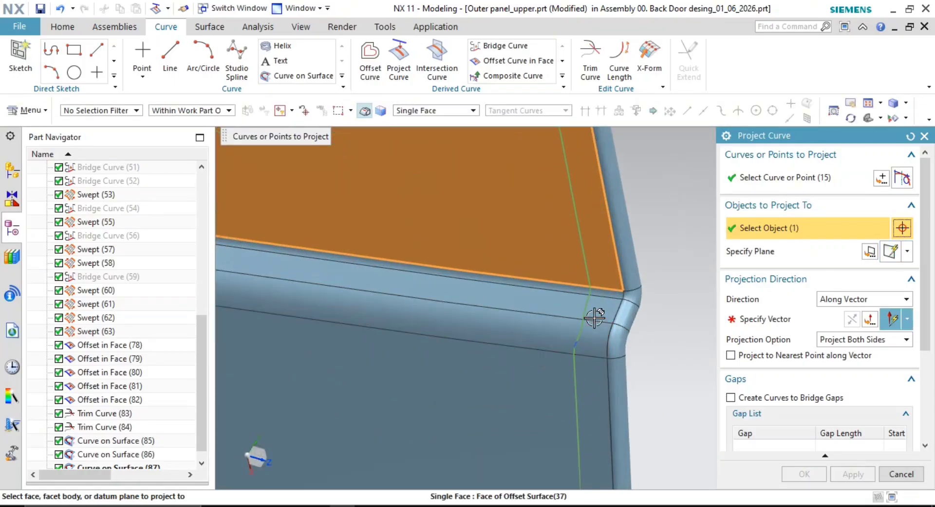
click(622, 272)
click(615, 304)
click(601, 343)
click(590, 423)
Add the faces crossing the step below the window opening and the band beneath it to the projection targets
shift+middle_drag(589, 420, 626, 278)
scroll(620, 350, down, 6)
shift+middle_drag(631, 410, 632, 194)
scroll(635, 476, down, 4)
shift+middle_drag(634, 476, 650, 233)
shift+middle_drag(636, 351, 635, 195)
scroll(610, 363, up, 5)
click(650, 235)
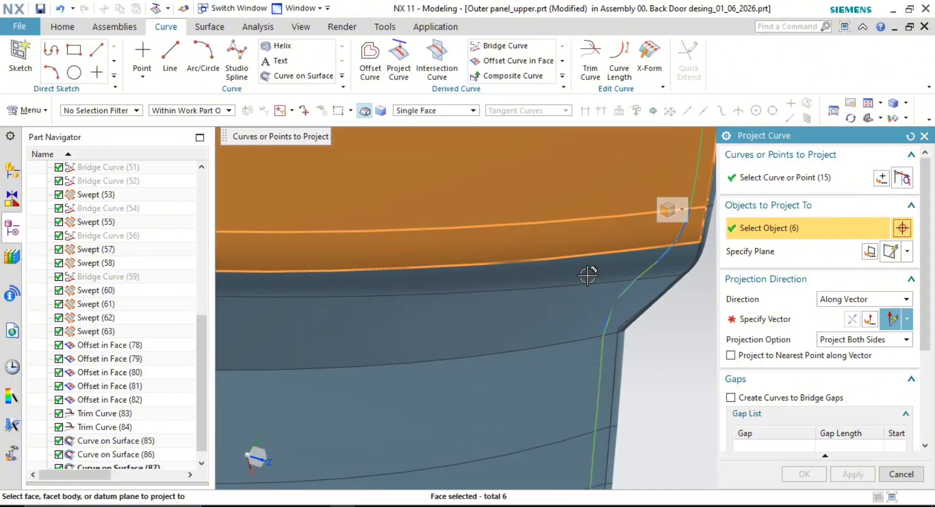
click(580, 276)
click(554, 323)
click(529, 390)
shift+middle_drag(569, 259, 611, 285)
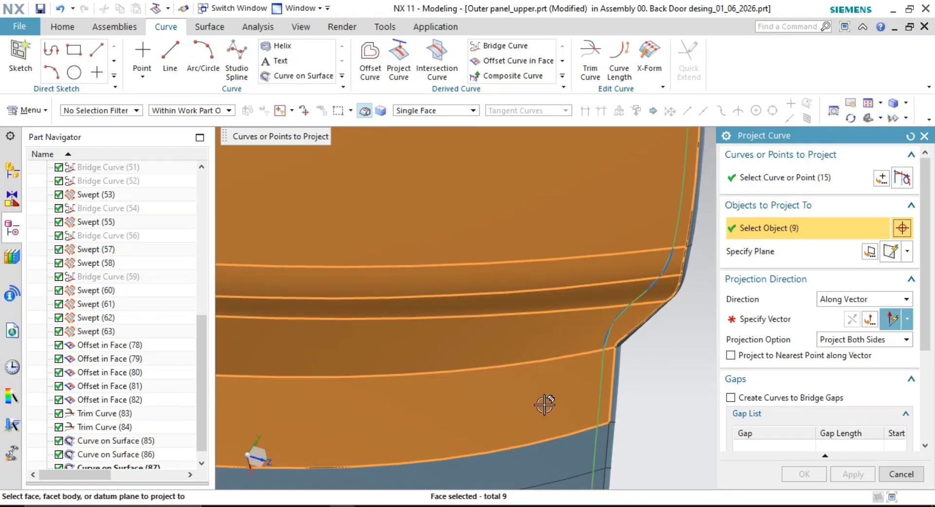
Add the faces between the two steps and the first narrow faces of the lower step to the projection targets
scroll(546, 406, down, 3)
shift+middle_drag(558, 414, 559, 272)
click(542, 286)
click(541, 335)
scroll(545, 388, up, 3)
click(544, 397)
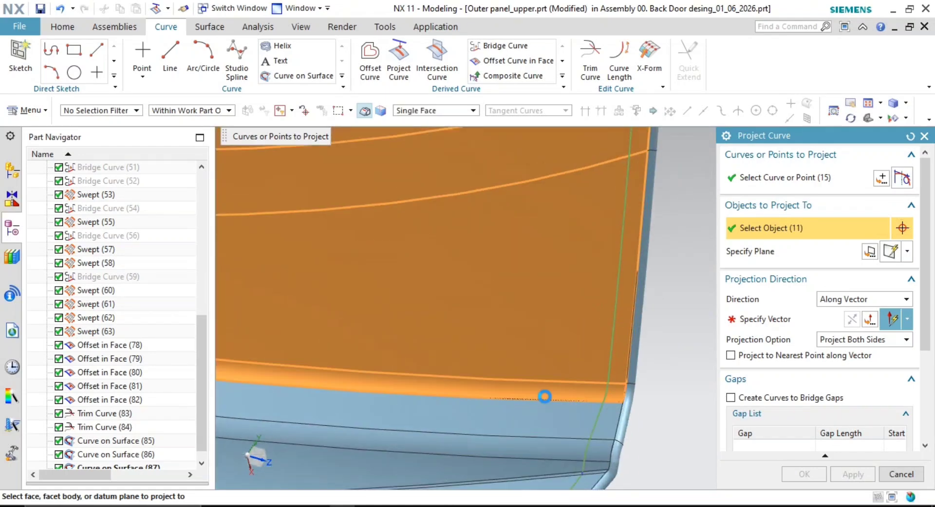
click(567, 422)
Add the remaining lower-step faces and the faces around the lower opening to the projection targets
scroll(504, 392, down, 2)
shift+middle_drag(504, 392, 513, 282)
click(531, 299)
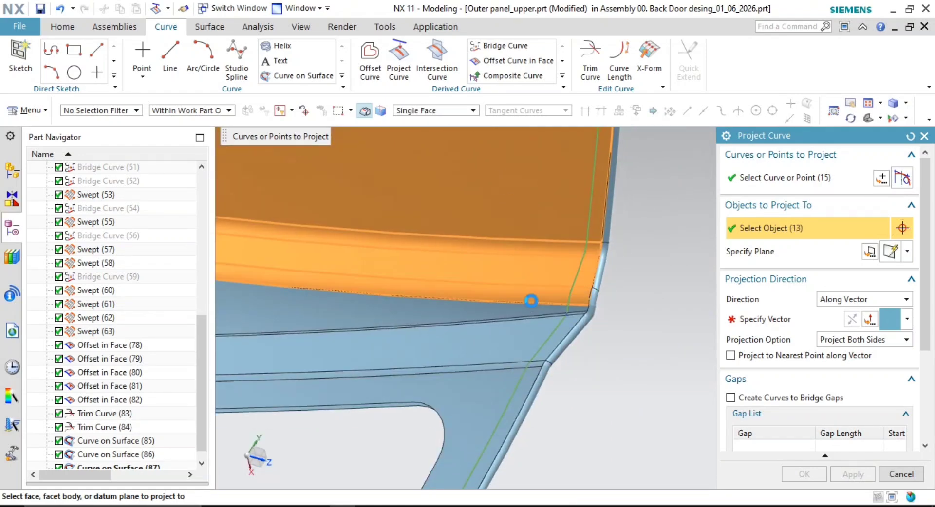
click(514, 319)
scroll(511, 324, up, 4)
click(499, 312)
click(495, 341)
shift+middle_drag(555, 423, 559, 326)
click(509, 326)
click(500, 412)
Set the straight line at the panel's centre as the projection vector and create the projected curve
scroll(517, 419, down, 1)
scroll(583, 211, down, 4)
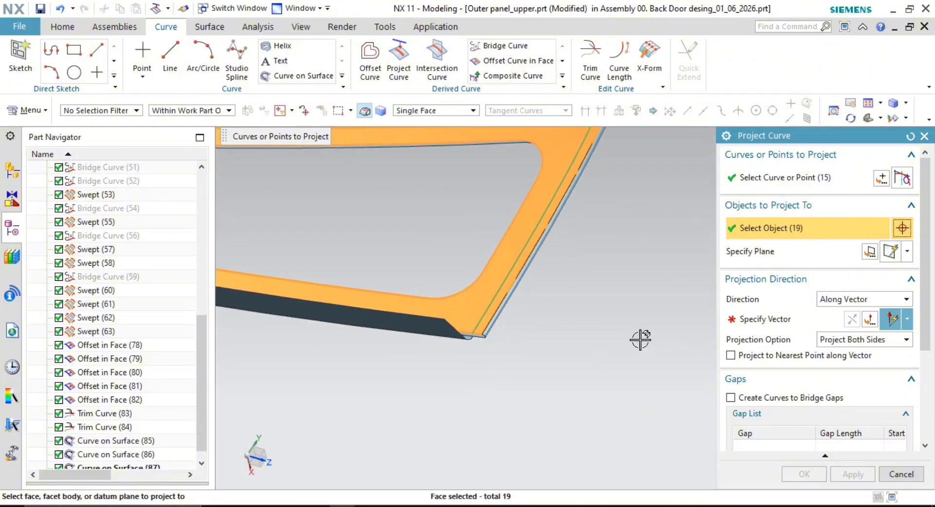
scroll(640, 339, down, 2)
middle_click(645, 321)
scroll(633, 341, up, 2)
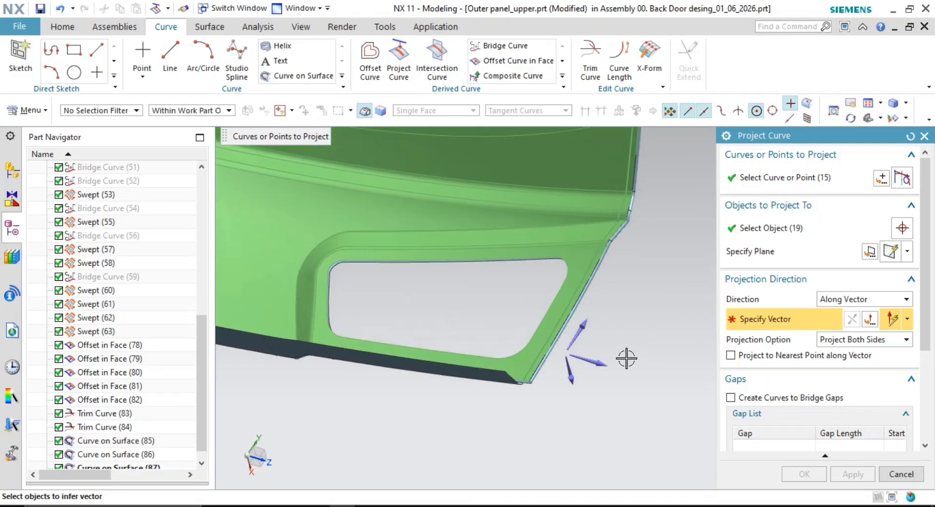
scroll(611, 328, down, 4)
shift+middle_drag(528, 294, 582, 404)
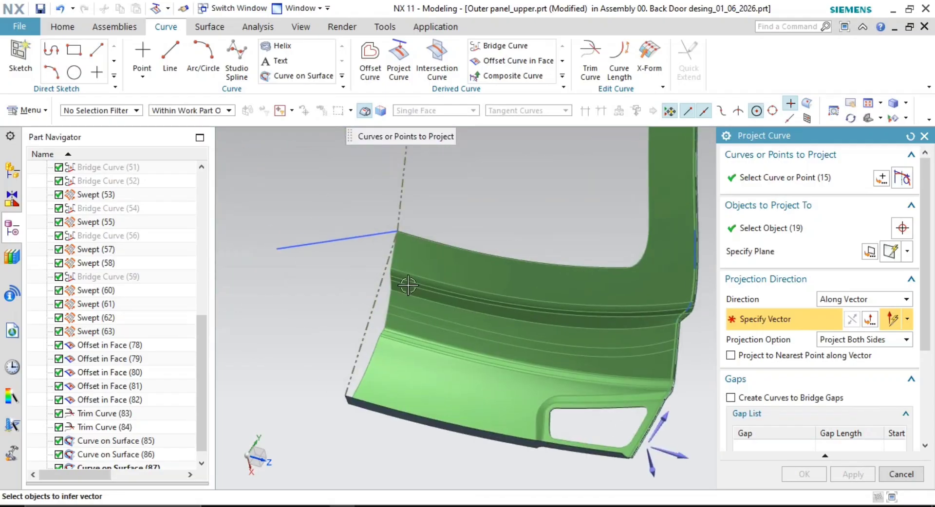
click(311, 243)
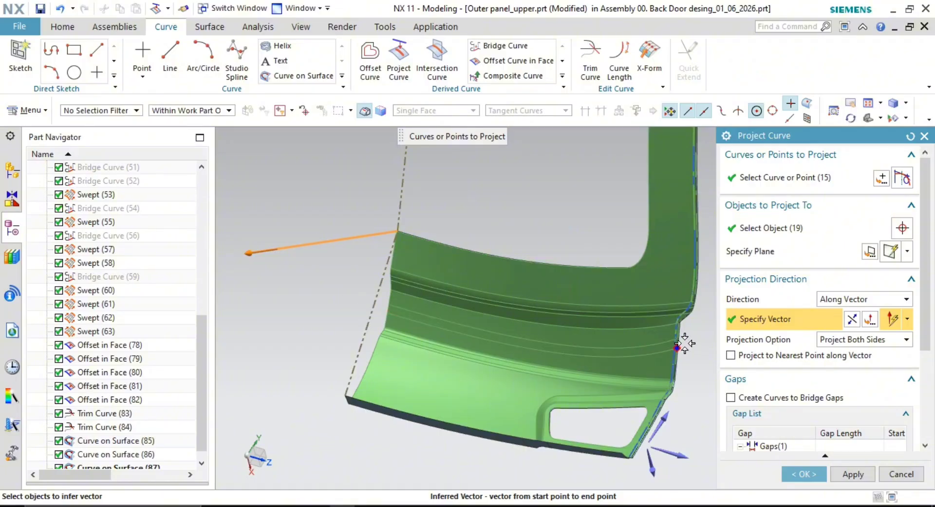
scroll(685, 343, up, 5)
click(810, 475)
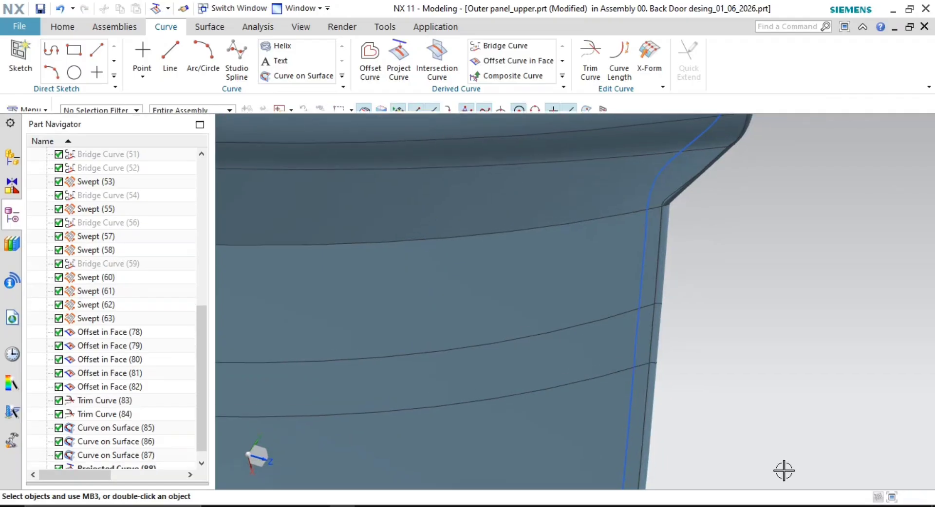
Hide the source curve features from Offset in Face (78) through Curve on Surface (87)
scroll(677, 342, down, 3)
scroll(145, 437, down, 1)
click(126, 447)
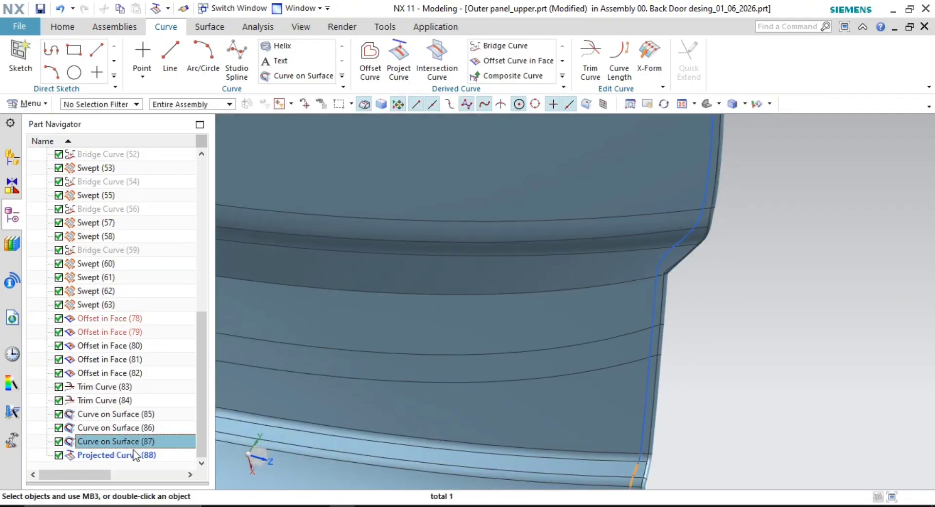
shift+click(119, 318)
right_click(118, 319)
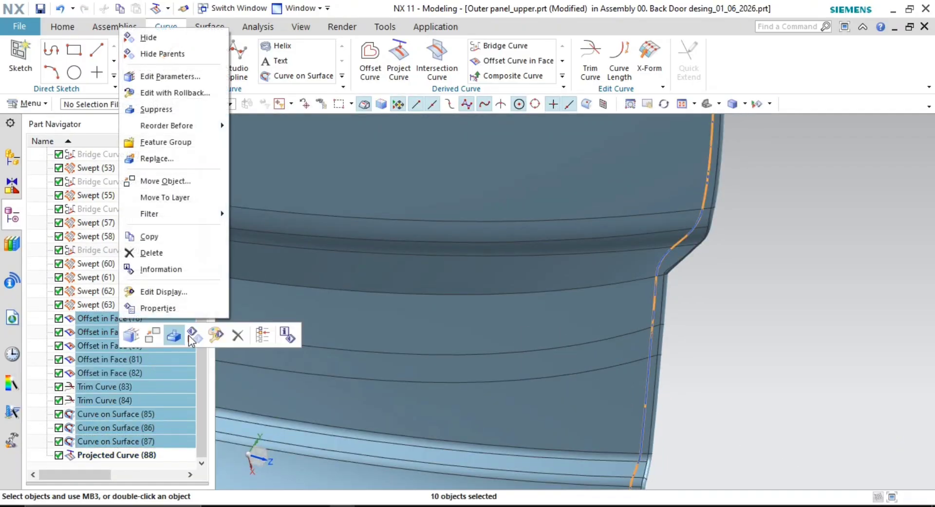
click(175, 42)
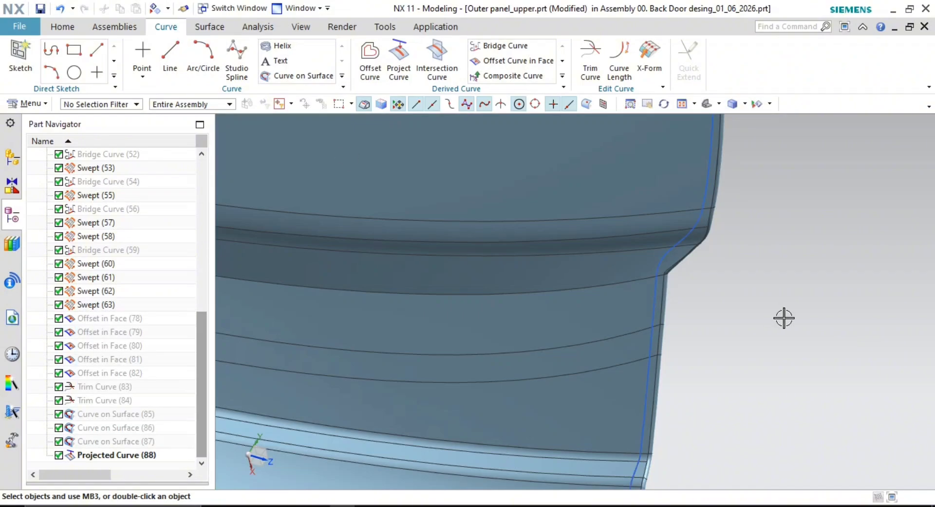
Examine the projected curve for continuity where it crosses the step above the lower opening
scroll(787, 338, down, 4)
shift+middle_drag(761, 299, 738, 210)
scroll(704, 319, up, 6)
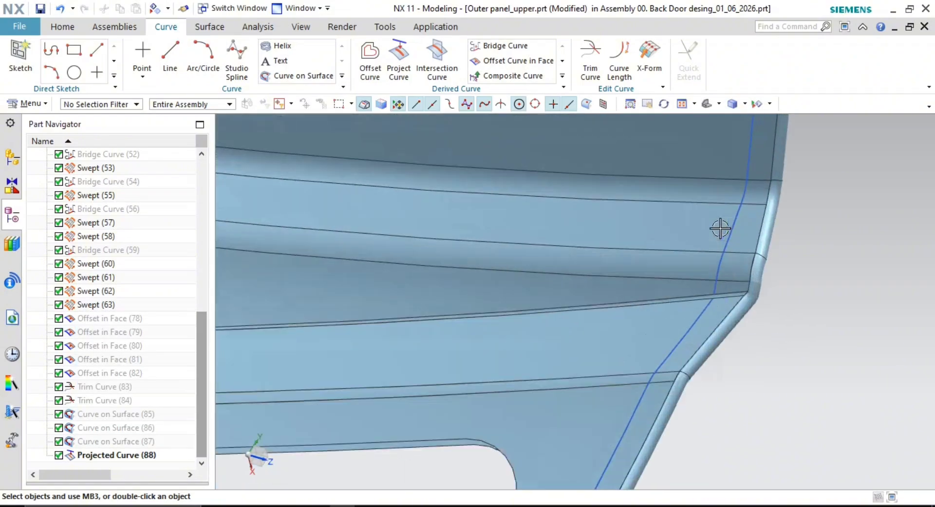
shift+middle_drag(773, 273, 765, 316)
scroll(729, 328, down, 5)
scroll(726, 329, up, 5)
scroll(705, 362, up, 5)
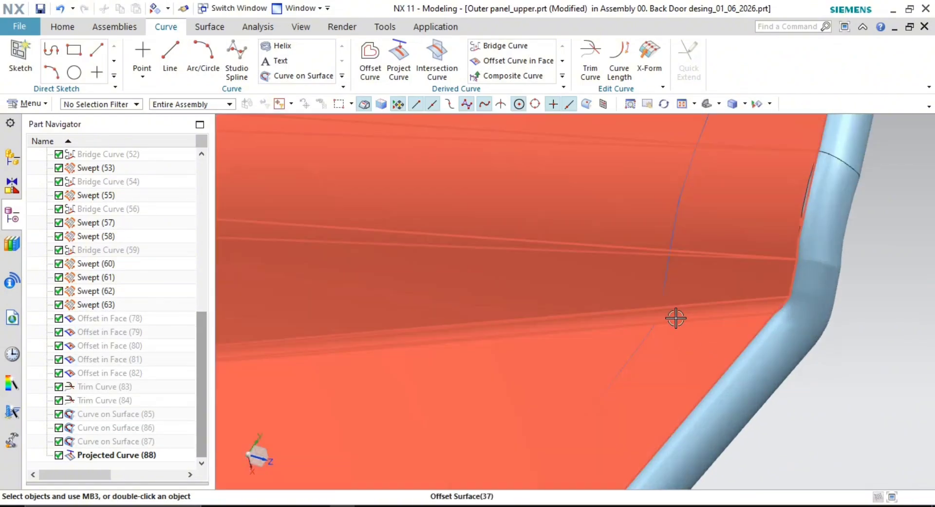
scroll(674, 319, down, 1)
shift+middle_drag(674, 319, 661, 350)
click(663, 327)
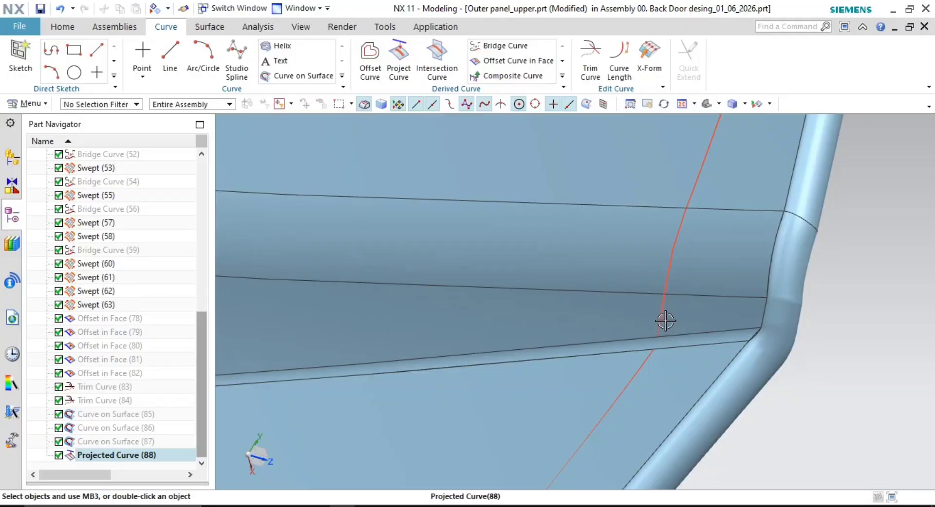
scroll(656, 349, up, 3)
scroll(675, 349, down, 4)
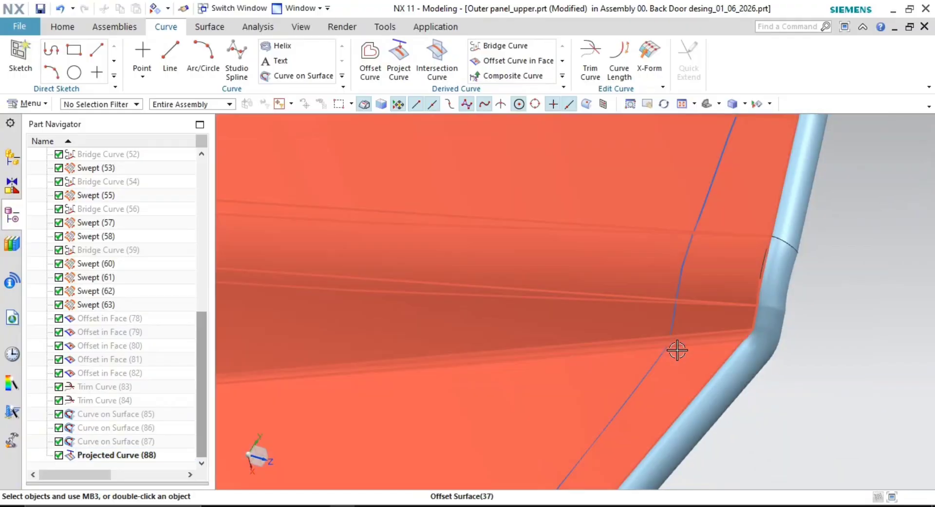
shift+middle_drag(677, 350, 627, 387)
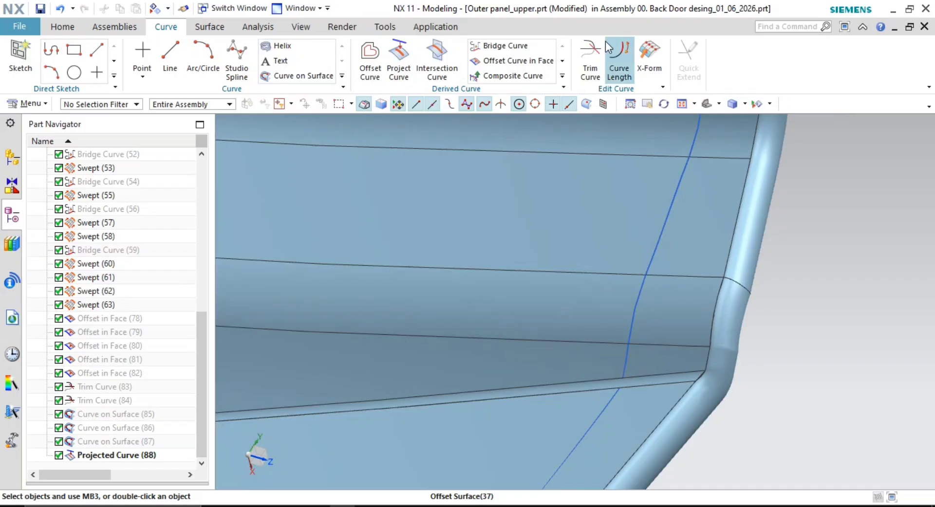
Start a bridge curve from the upper end of the projected segment beside the lower opening, with start arc length 0 mm
click(510, 45)
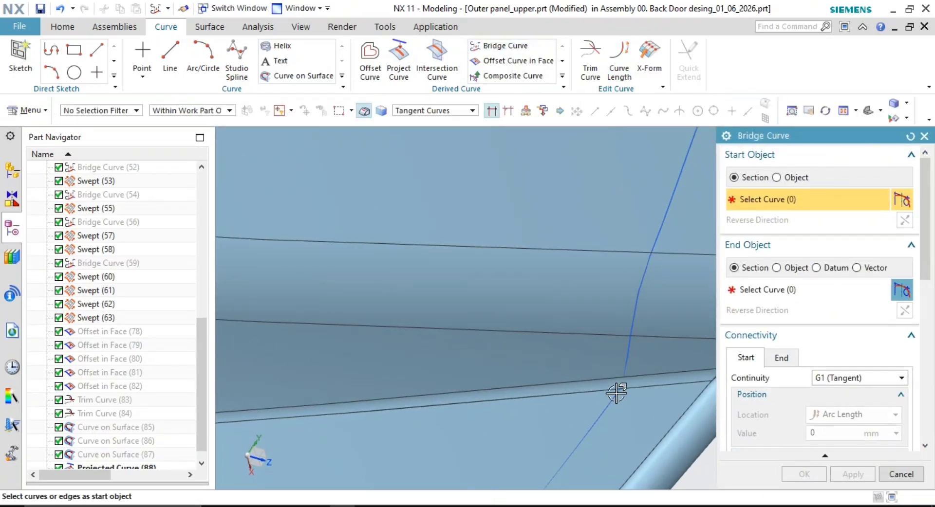
click(608, 402)
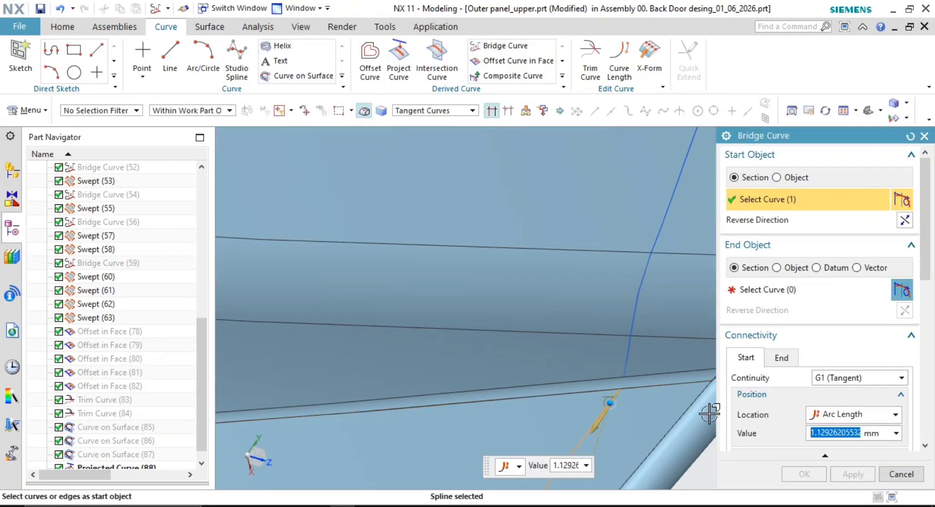
text(0)
key(Return)
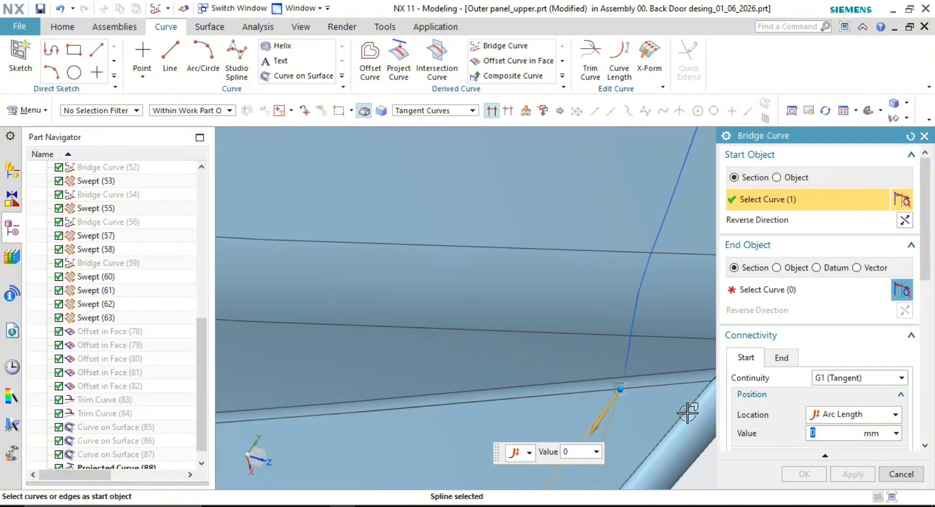
scroll(613, 383, up, 2)
shift+middle_drag(615, 416, 474, 414)
scroll(474, 414, down, 2)
shift+middle_drag(642, 416, 594, 416)
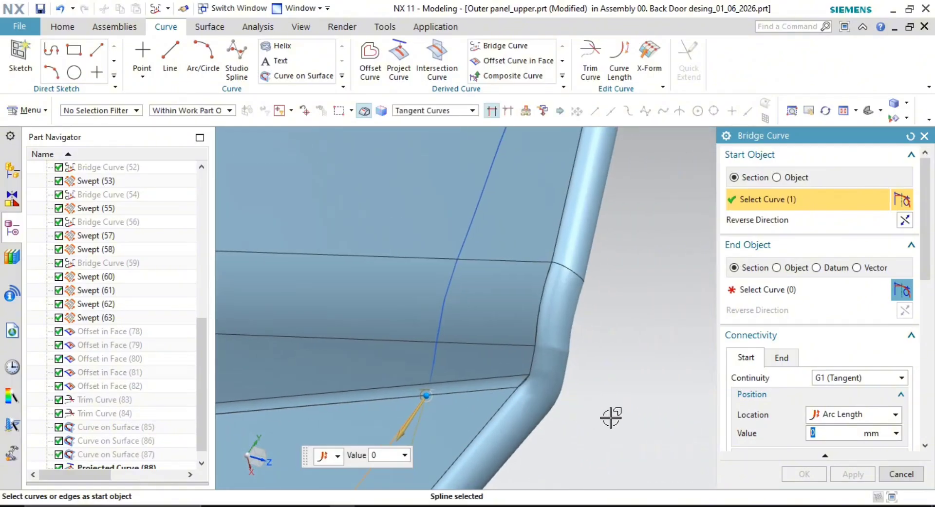
Bridge to the lower end of the projected segment above, with end arc length 0 mm, and create the curve
middle_click(611, 417)
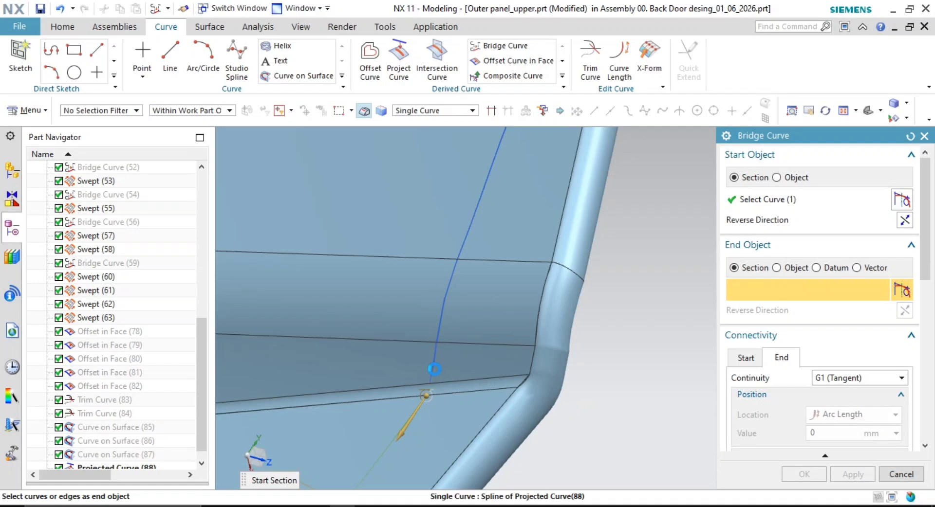
click(434, 369)
text(0)
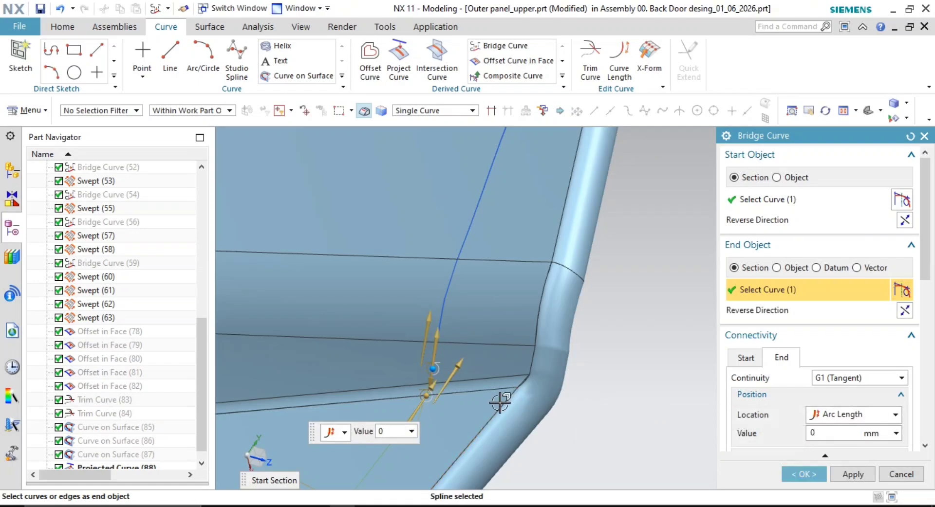
scroll(499, 403, up, 2)
scroll(410, 381, up, 3)
shift+middle_drag(432, 346, 608, 344)
middle_click(606, 323)
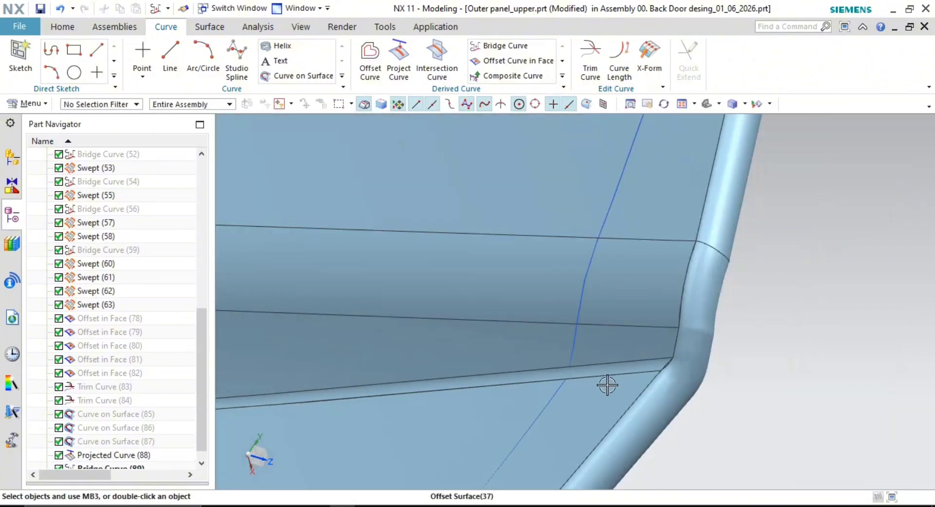
Examine the bridged junction and the complete projected boundary along the whole panel
scroll(607, 385, down, 3)
shift+middle_drag(607, 386, 613, 345)
click(719, 382)
scroll(613, 358, down, 3)
scroll(624, 352, down, 3)
scroll(608, 401, down, 3)
scroll(629, 260, down, 3)
shift+middle_drag(643, 227, 654, 357)
scroll(654, 358, down, 5)
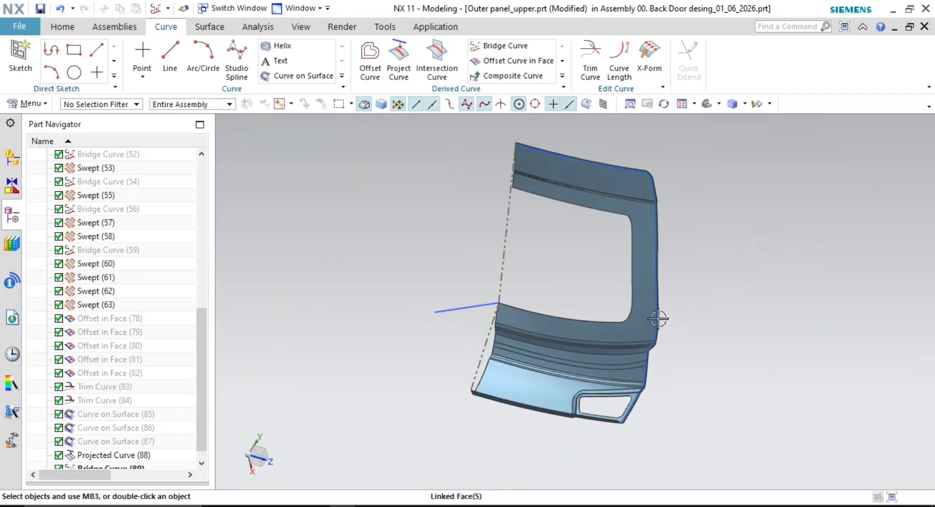
middle_drag(657, 317, 747, 316)
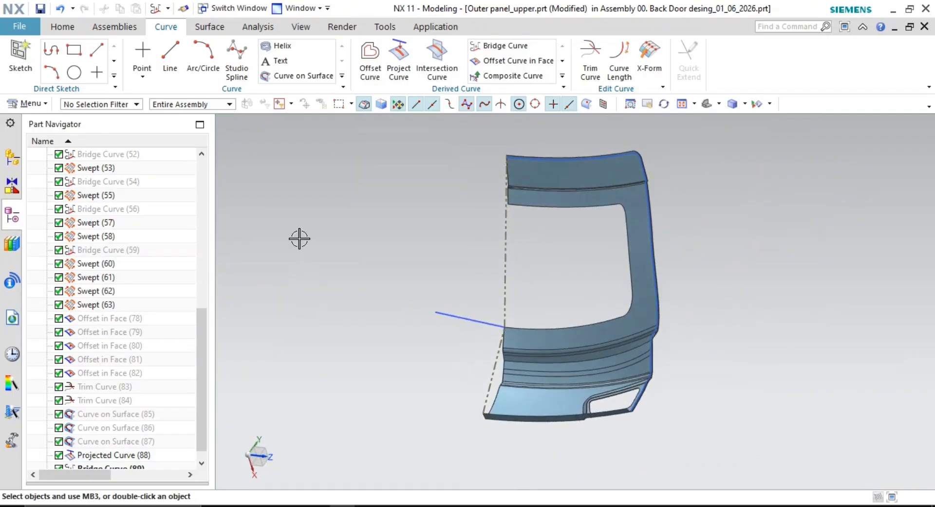
Start Trim Sheet with the offset outer panel sheet as target and Projected Curve (88) and Bridge Curve (89) as boundary
click(217, 21)
click(435, 48)
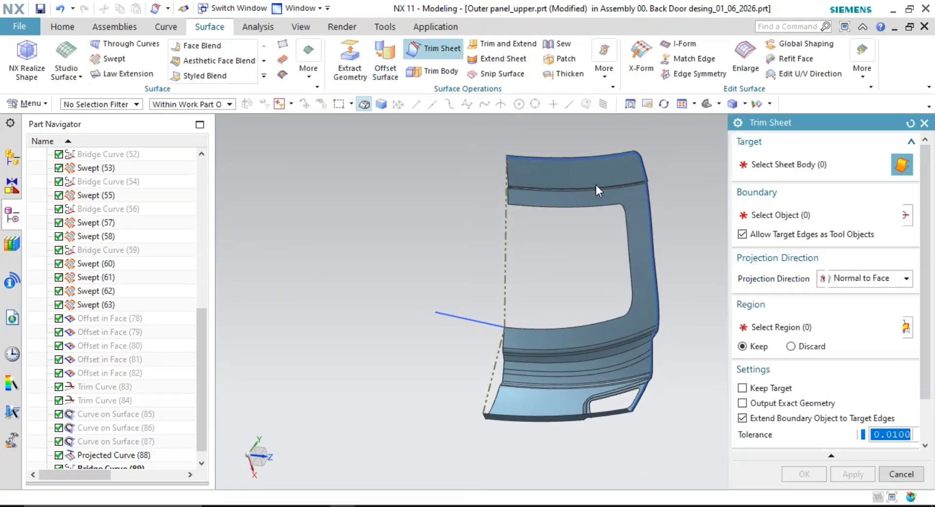
click(615, 176)
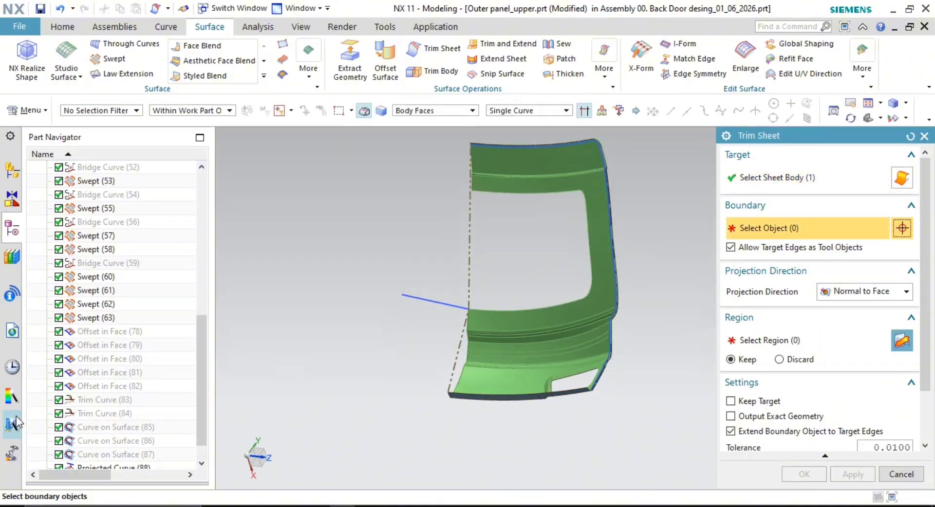
scroll(116, 459, down, 1)
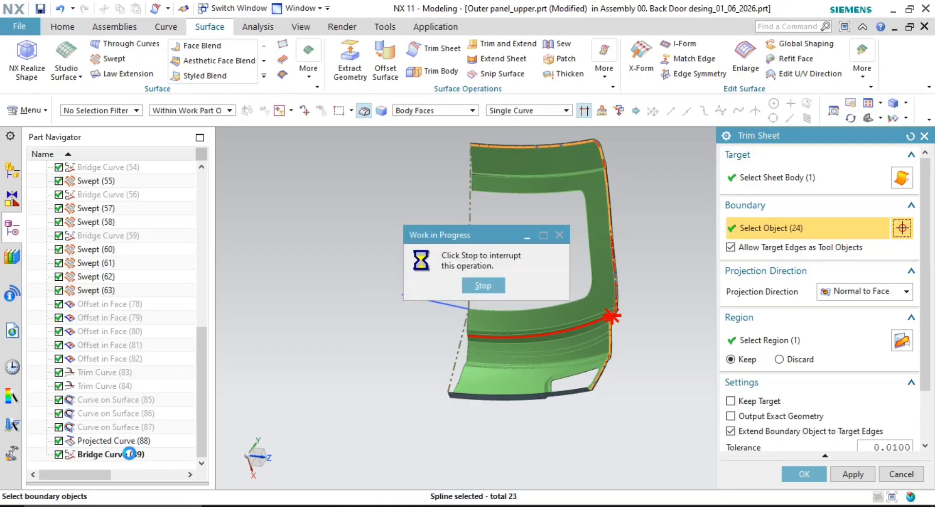
Check the region to keep at the marked boundary junction and close the Trim Sheet attempt
scroll(617, 305, down, 2)
scroll(617, 307, down, 2)
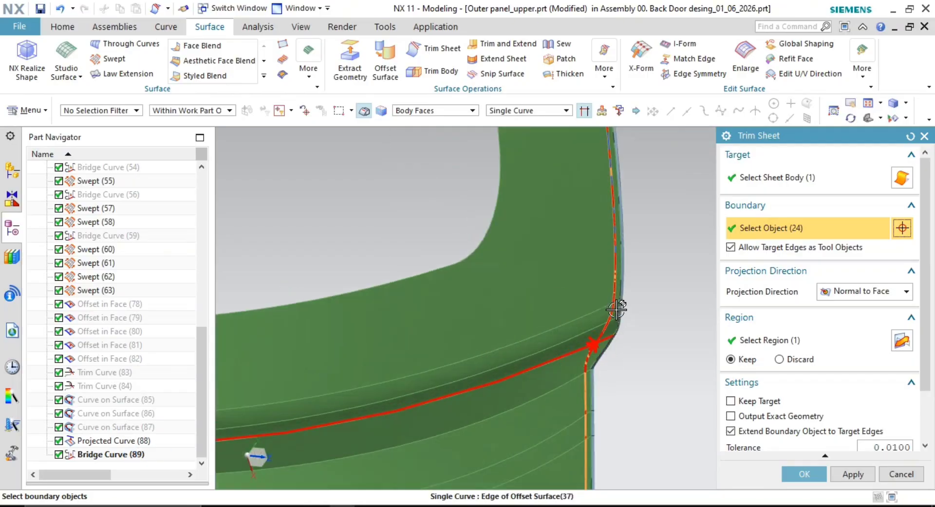
click(819, 339)
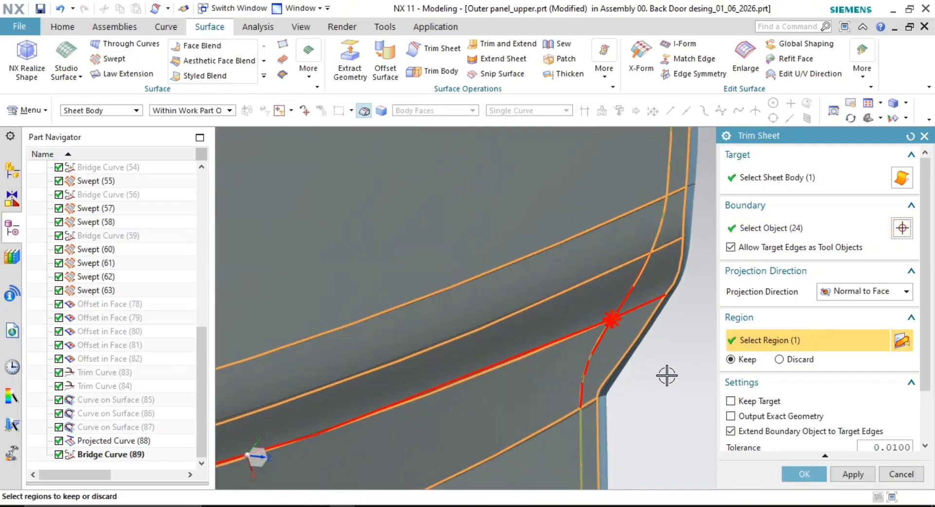
scroll(579, 365, down, 3)
scroll(528, 359, down, 2)
scroll(513, 359, down, 2)
scroll(528, 320, down, 2)
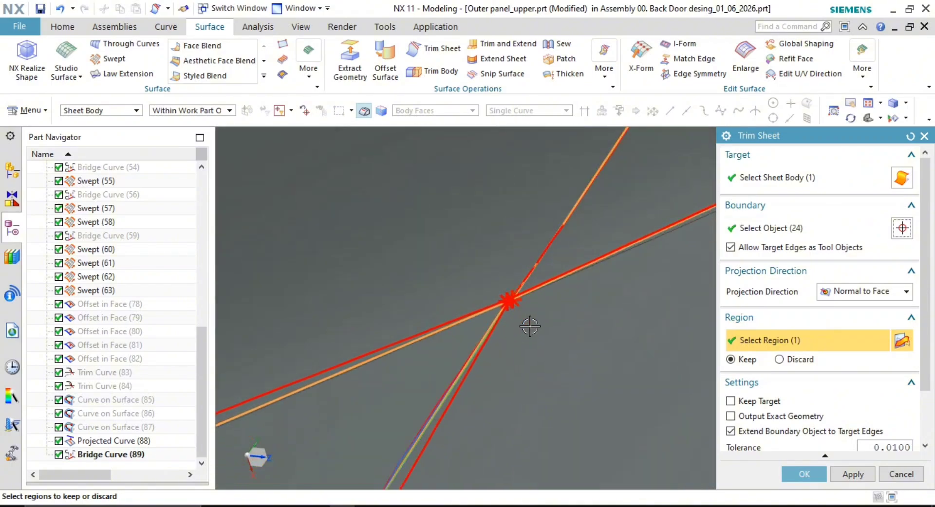
scroll(510, 304, down, 2)
scroll(533, 265, down, 4)
middle_click(560, 292)
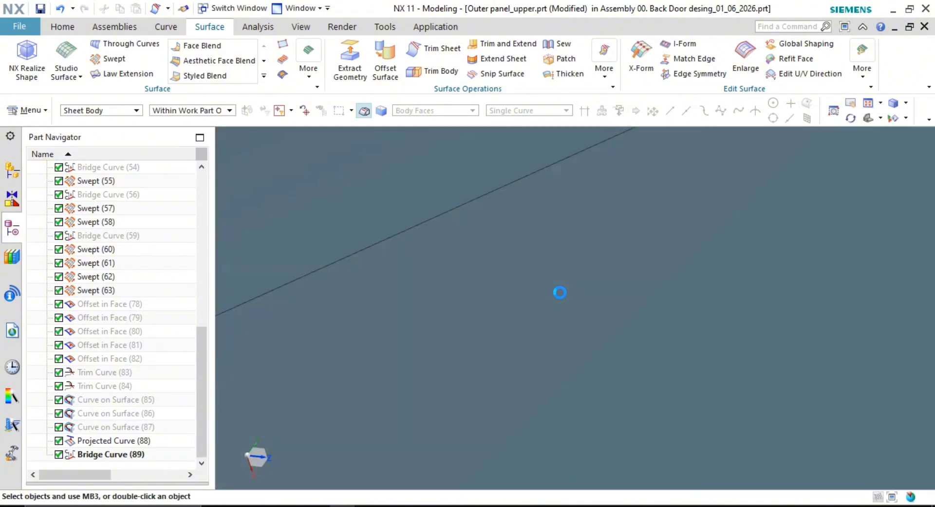
Extrude Projected Curve (88) and Bridge Curve (89) as a sheet from 0 to 90 mm with no Boolean
scroll(631, 388, up, 5)
middle_drag(630, 388, 722, 351)
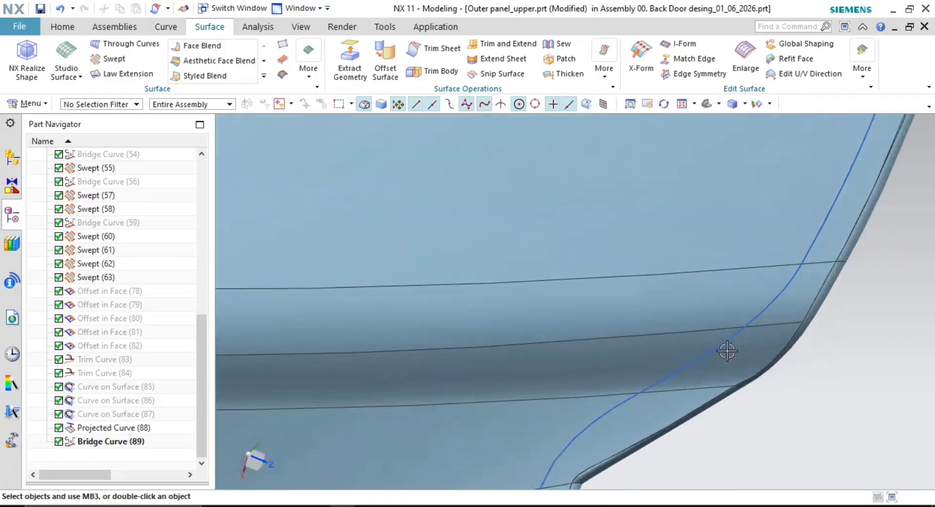
scroll(670, 393, up, 8)
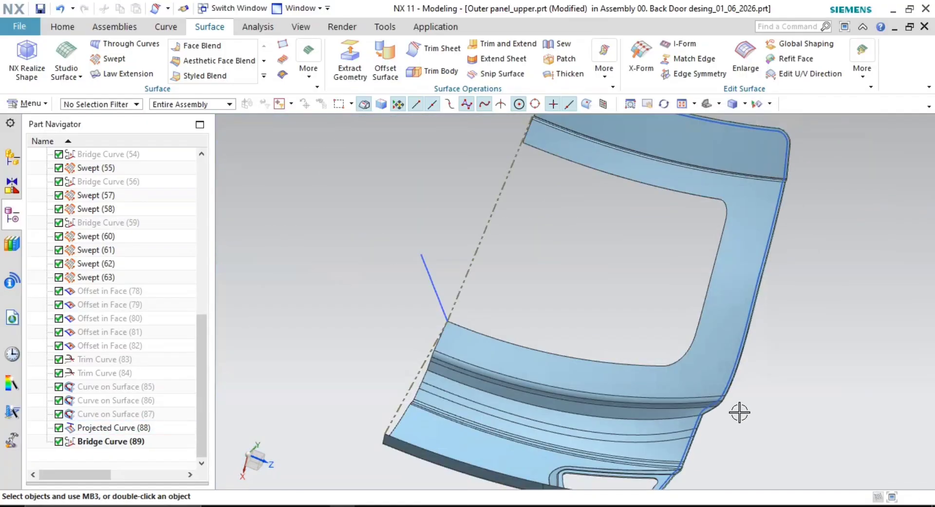
scroll(740, 413, up, 3)
middle_drag(728, 402, 649, 379)
click(715, 353)
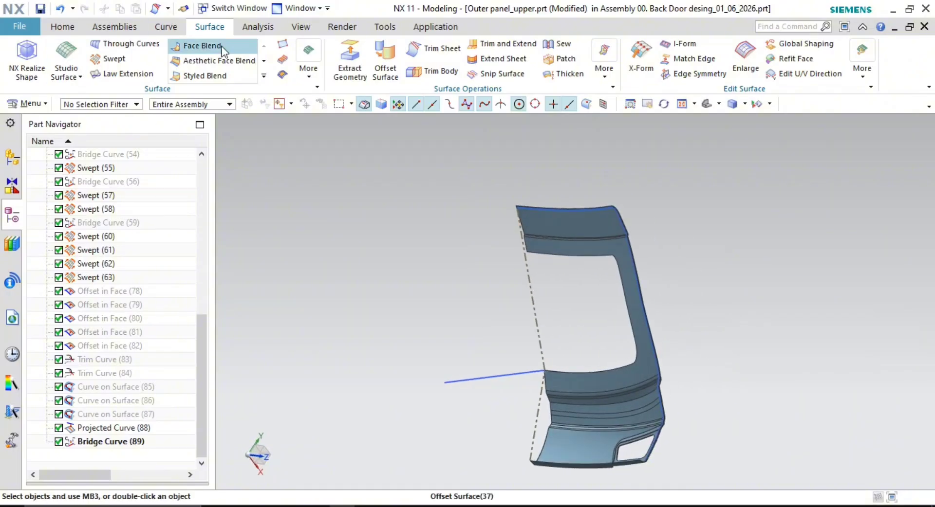
click(310, 71)
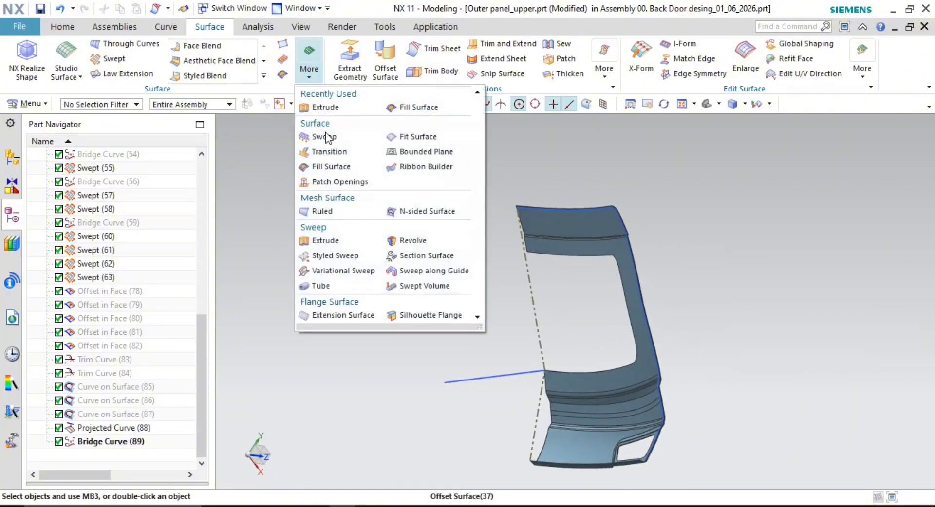
click(324, 240)
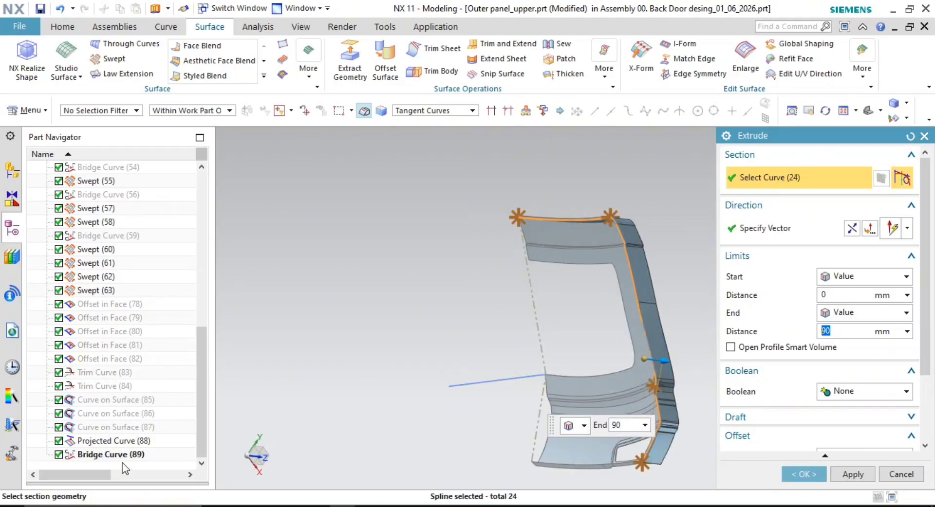
scroll(420, 344, up, 5)
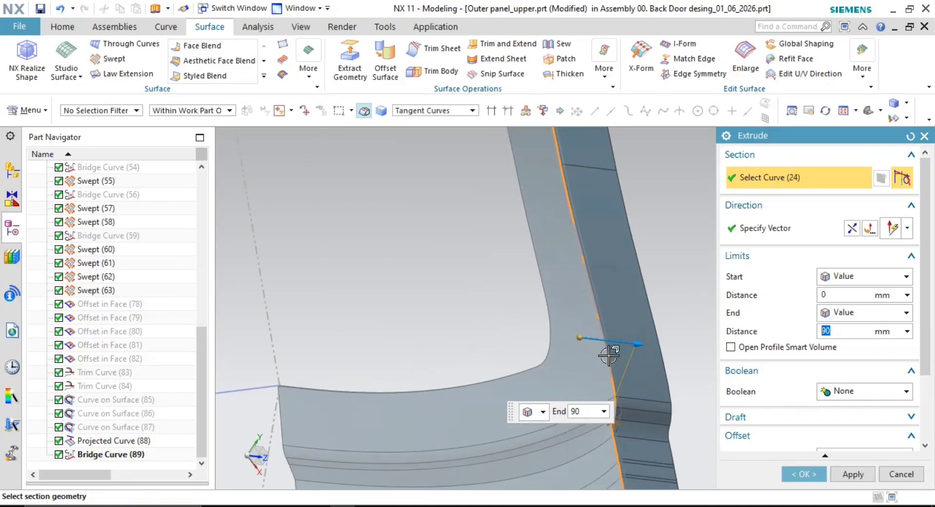
scroll(593, 302, down, 2)
scroll(593, 302, down, 3)
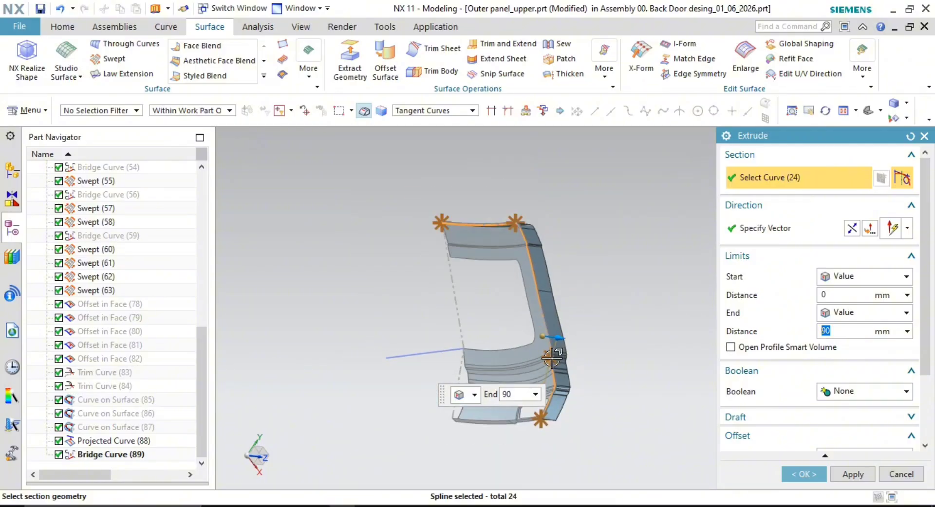
middle_drag(560, 336, 538, 355)
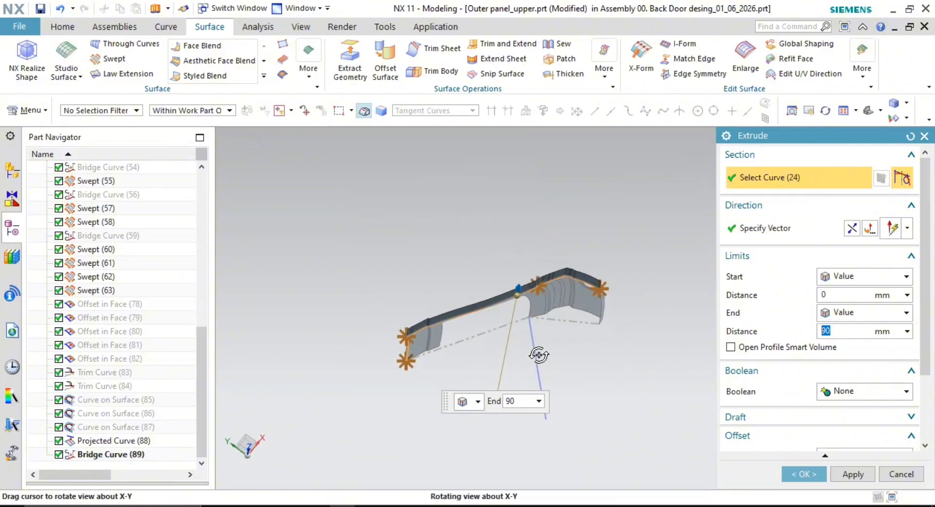
middle_click(594, 262)
Edit the new extrusion and redirect it with an inferred vector along the blue line at the lower end of the window opening
scroll(580, 325, up, 3)
scroll(574, 312, down, 3)
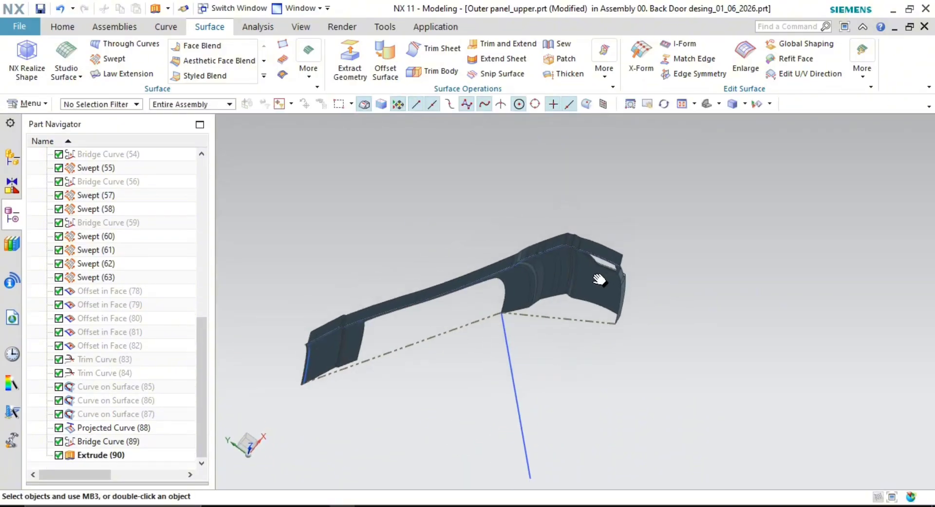
middle_drag(574, 312, 521, 317)
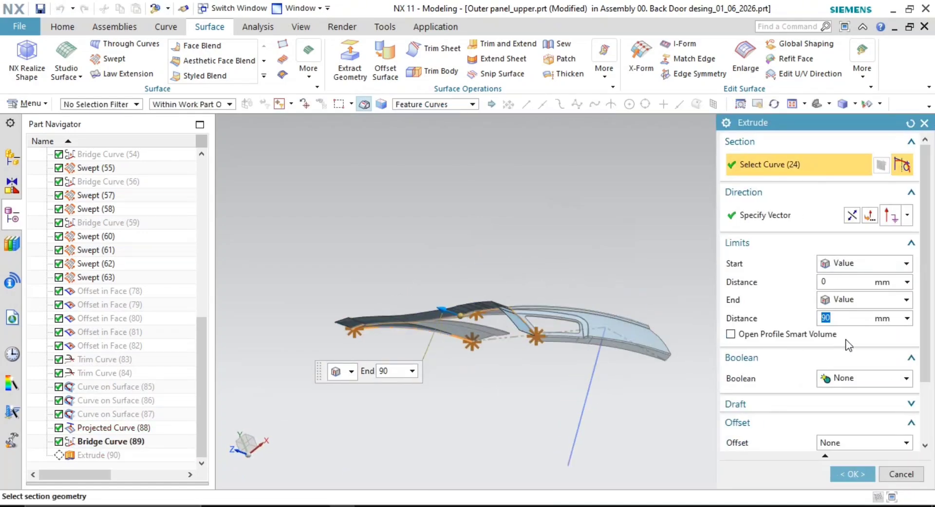
middle_drag(533, 321, 468, 317)
click(831, 221)
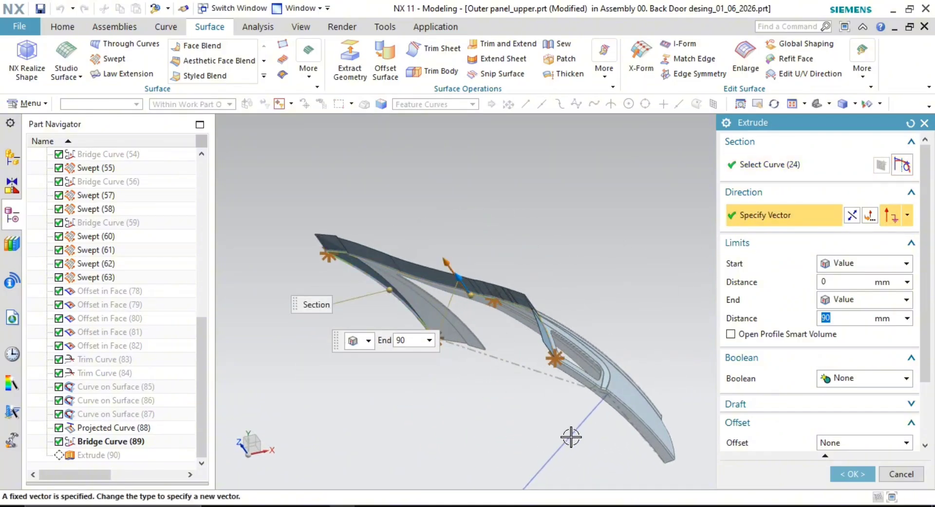
click(908, 215)
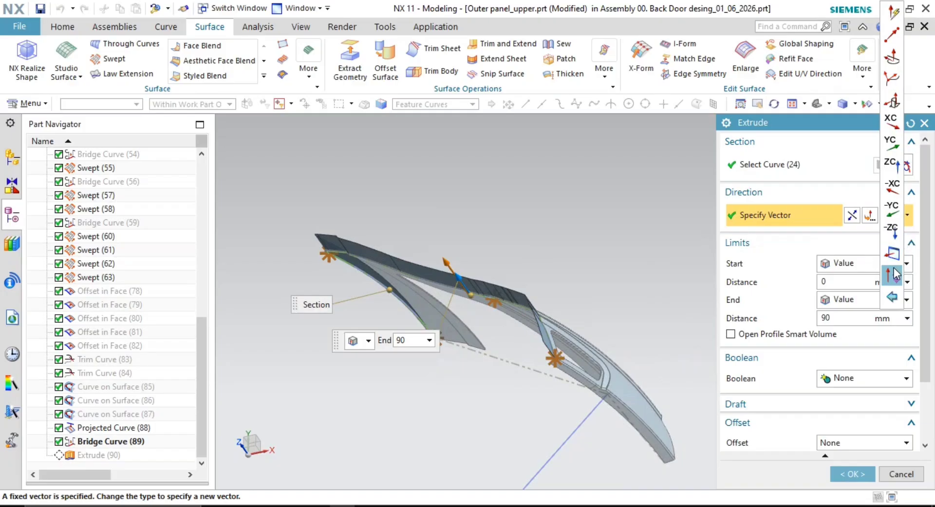
click(893, 14)
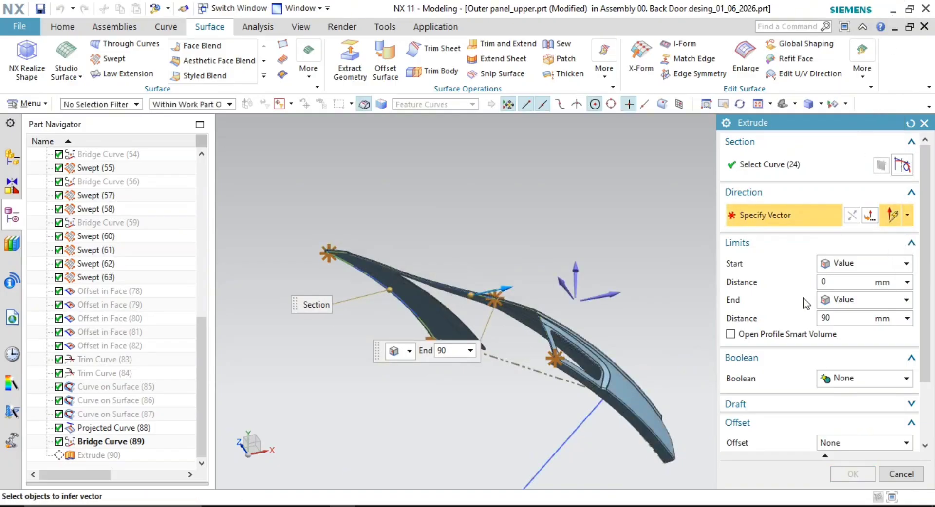
click(589, 421)
middle_drag(521, 376, 517, 393)
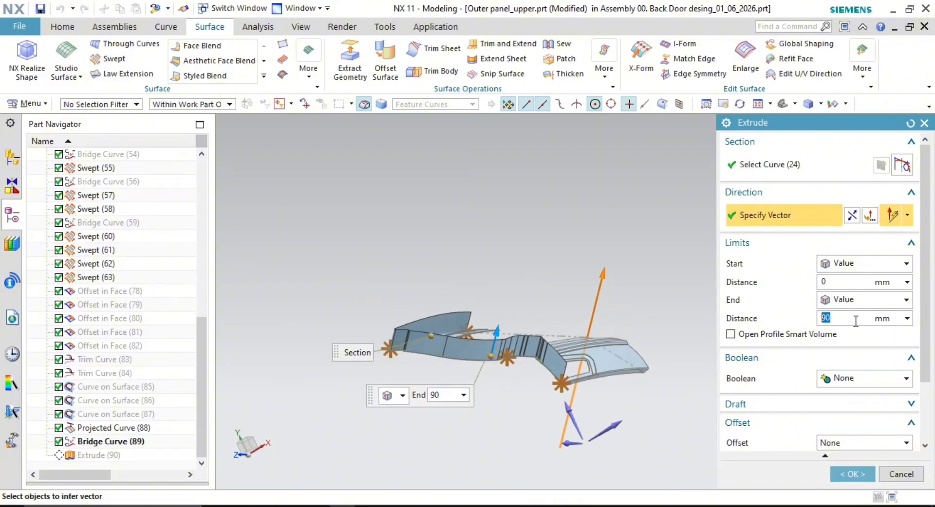
Set the extrusion limits to Symmetric Value with a distance of 10 mm and accept the edited feature
click(890, 265)
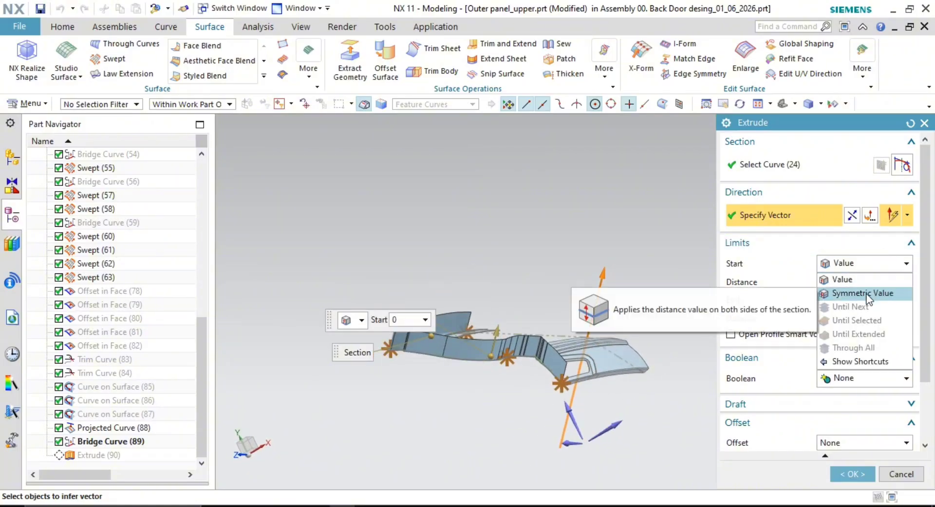
click(860, 294)
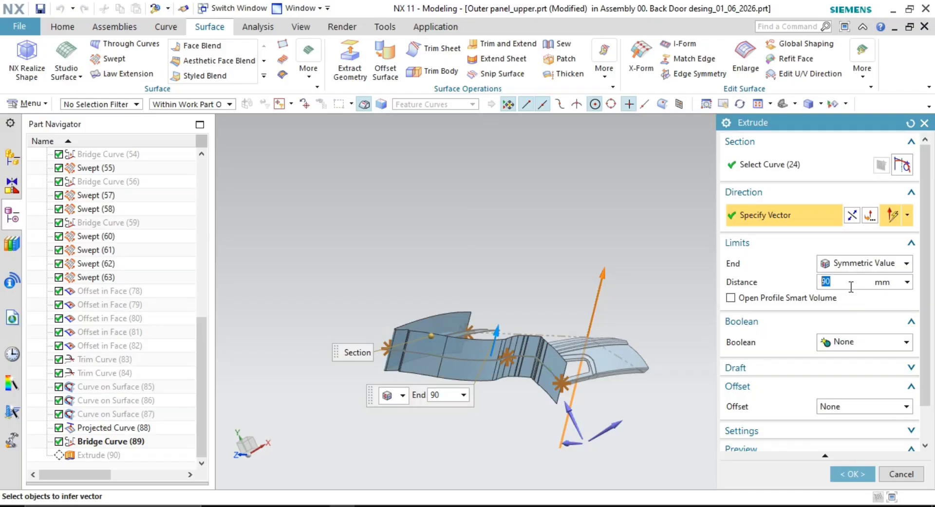
text(10)
key(Return)
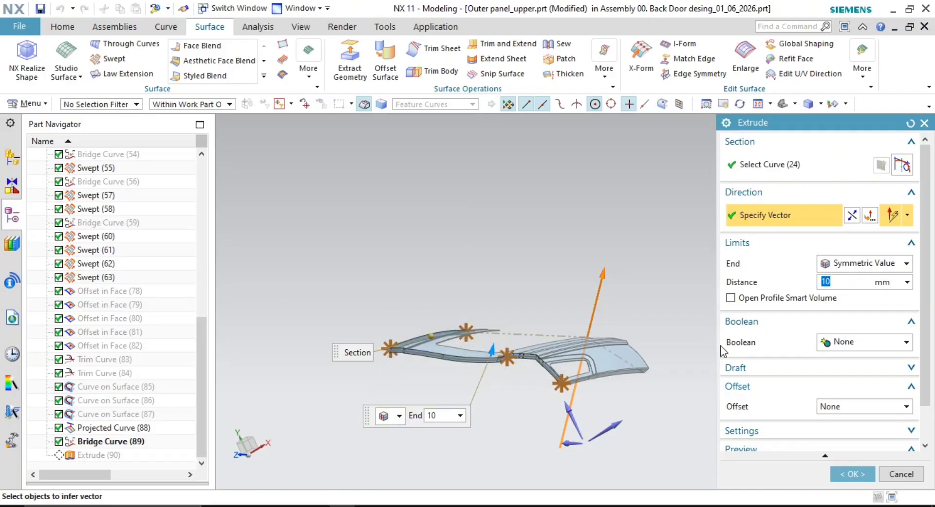
scroll(560, 387, down, 8)
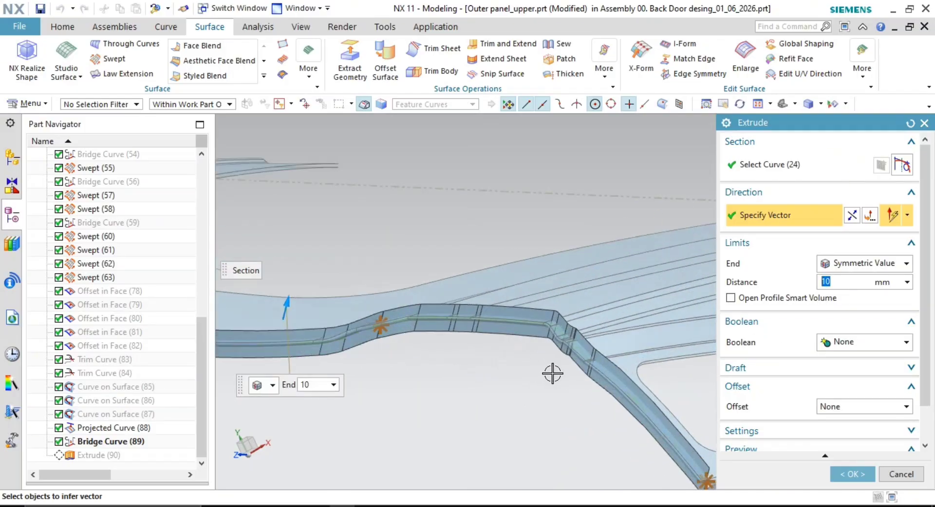
scroll(554, 374, down, 3)
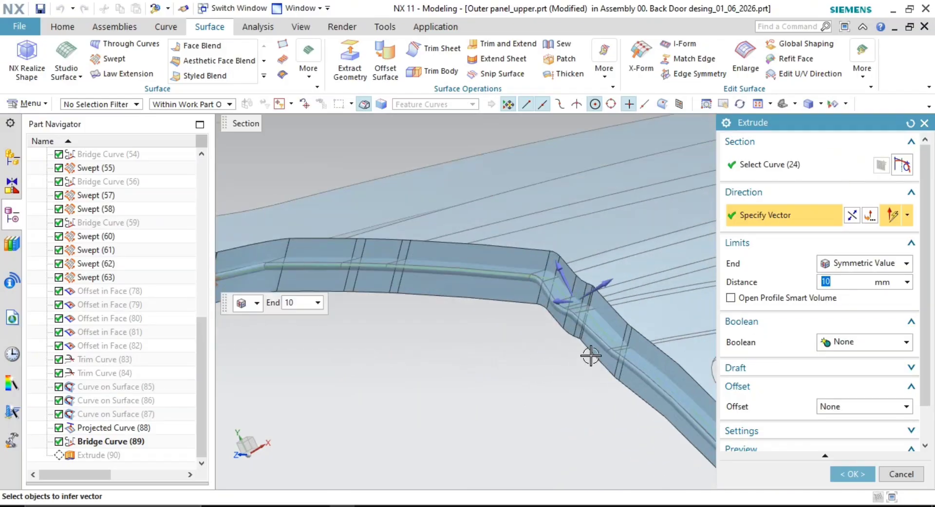
click(861, 479)
Examine the extruded strip along the panel's outer edge up to the rounded upper corner
scroll(509, 243, up, 4)
middle_drag(512, 245, 637, 227)
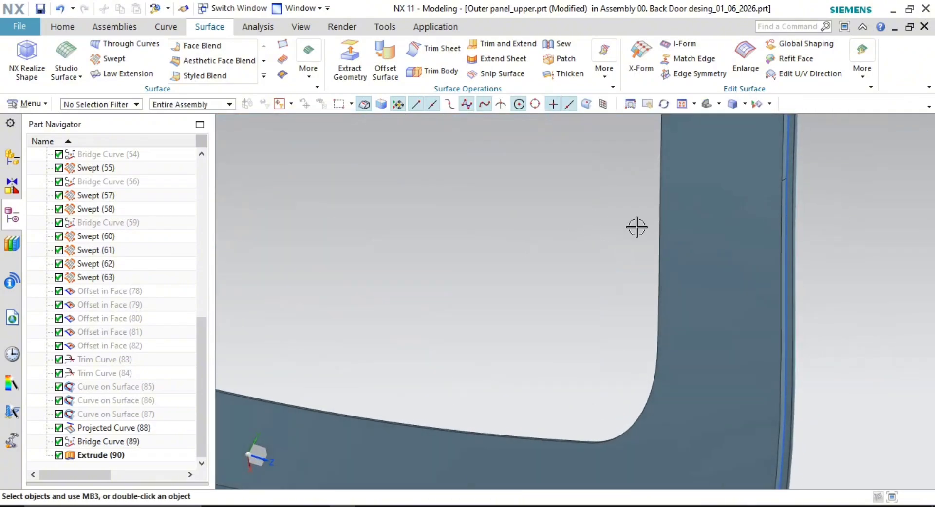
scroll(696, 209, up, 4)
shift+middle_drag(707, 203, 706, 248)
scroll(706, 250, down, 5)
shift+middle_drag(819, 179, 720, 239)
scroll(719, 239, down, 2)
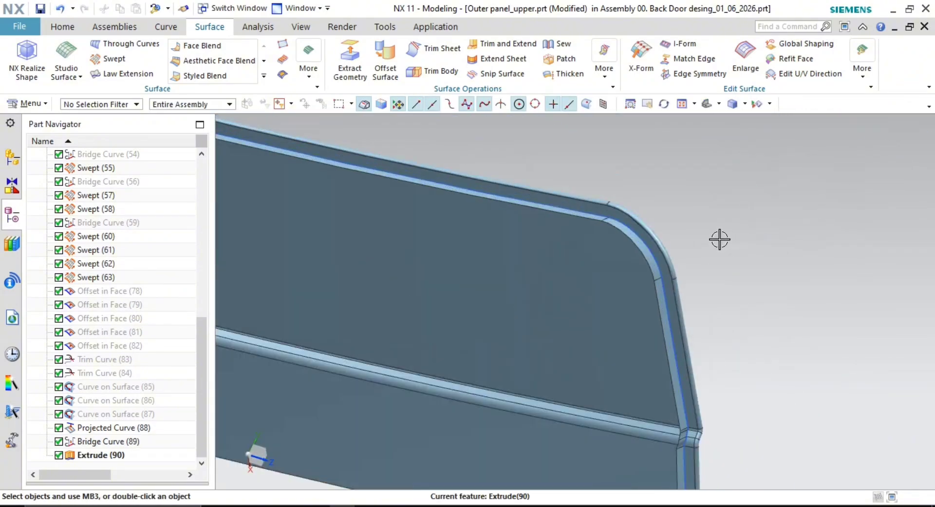
scroll(711, 241, down, 3)
Start Sew with the extruded strip at the upper corner as target and the top-edge strip as tool
click(564, 46)
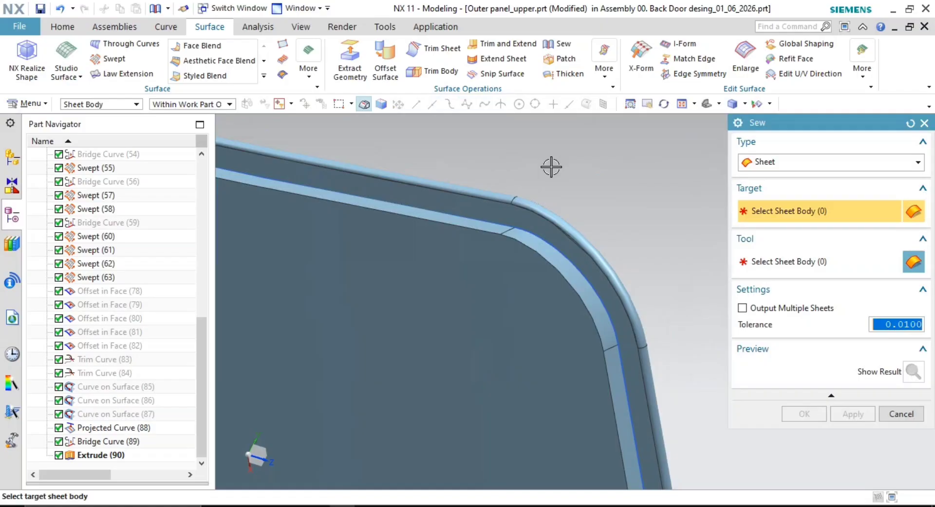
click(556, 258)
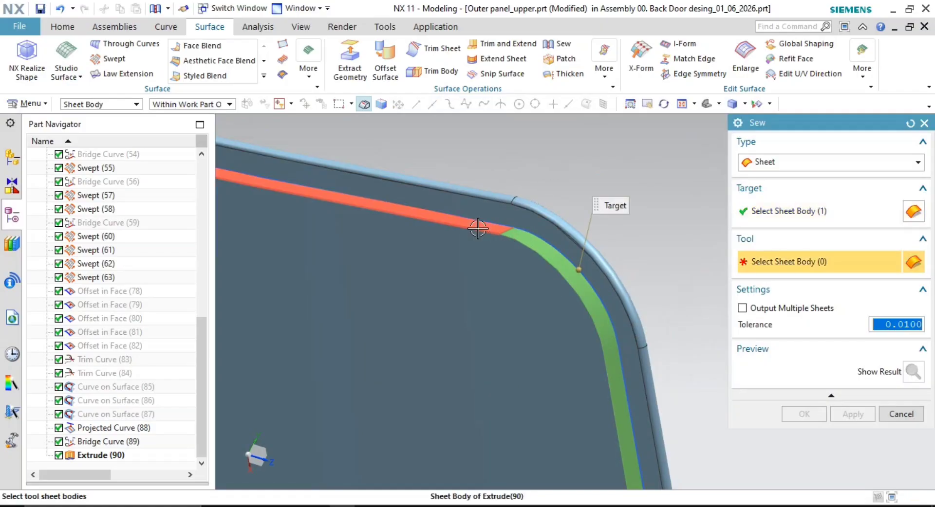
click(477, 228)
scroll(626, 250, up, 5)
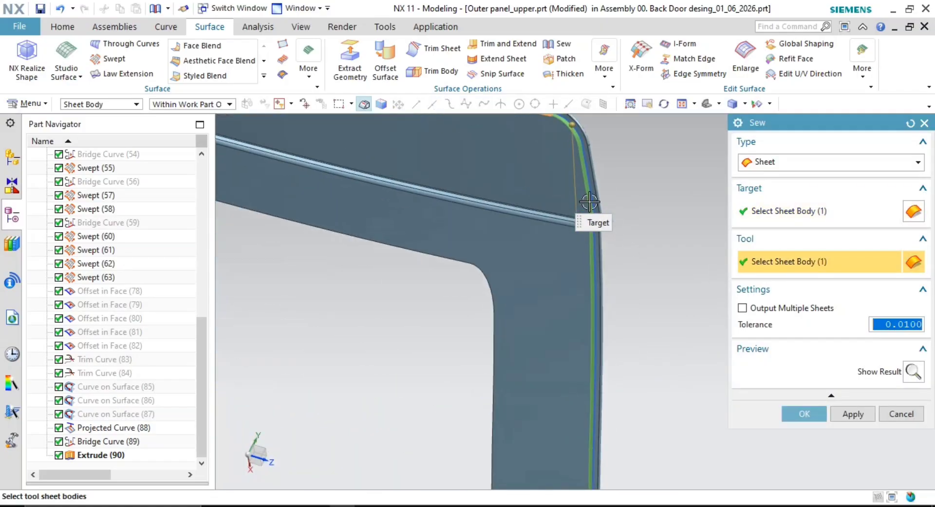
Add the extruded strip below the side step as a second tool and try to sew the sheets with 0.0100 tolerance
middle_drag(608, 250, 543, 281)
scroll(545, 282, down, 6)
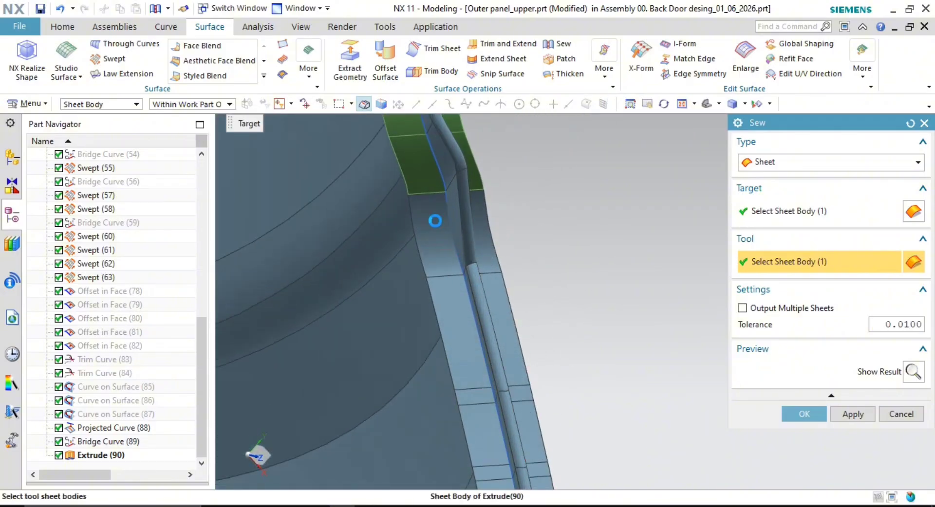
click(435, 220)
scroll(549, 142, up, 4)
shift+middle_drag(606, 363, 654, 231)
shift+middle_drag(582, 161, 595, 313)
shift+middle_drag(587, 224, 603, 434)
scroll(553, 290, down, 4)
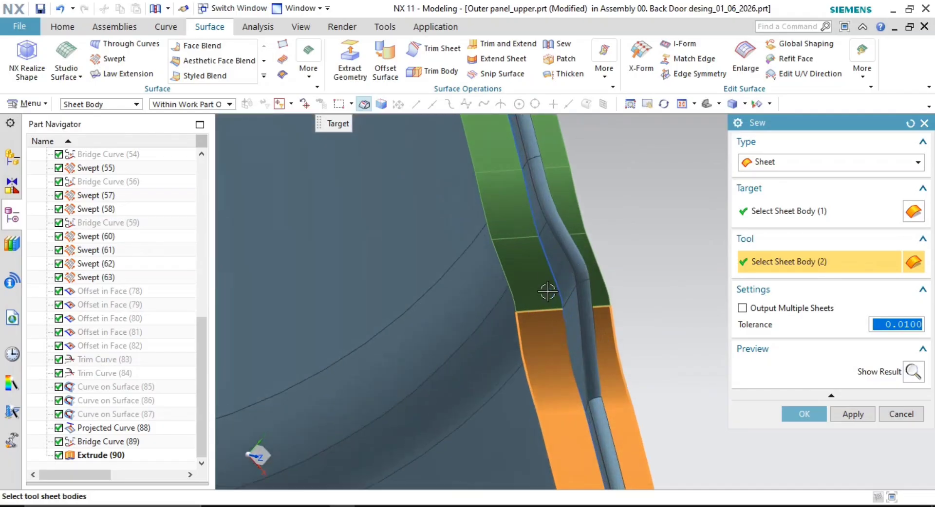
scroll(486, 272, down, 5)
middle_click(486, 269)
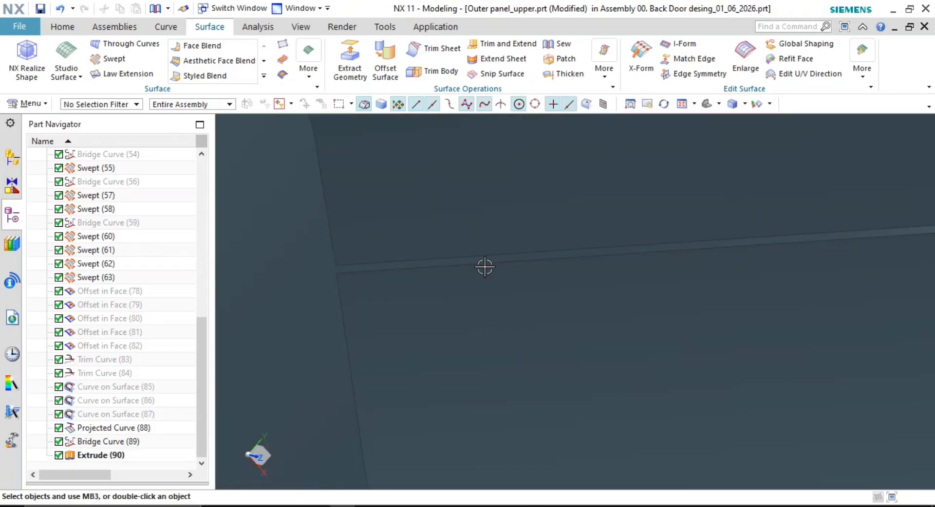
Examine the junctions between the extruded strip sheets along the stepped side edge of the panel
scroll(486, 267, up, 5)
scroll(678, 324, up, 6)
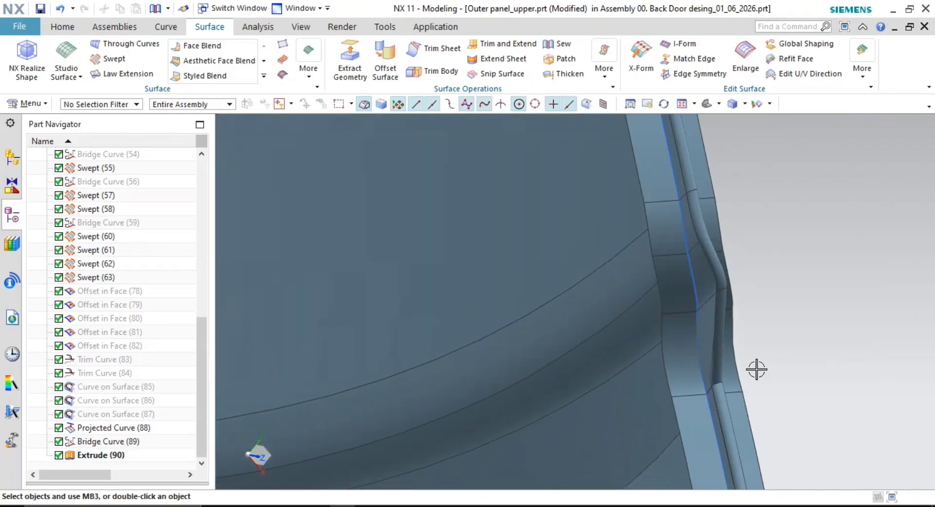
scroll(615, 121, up, 5)
scroll(638, 273, up, 4)
middle_drag(658, 324, 692, 282)
scroll(751, 291, down, 5)
scroll(699, 355, down, 3)
scroll(721, 260, down, 2)
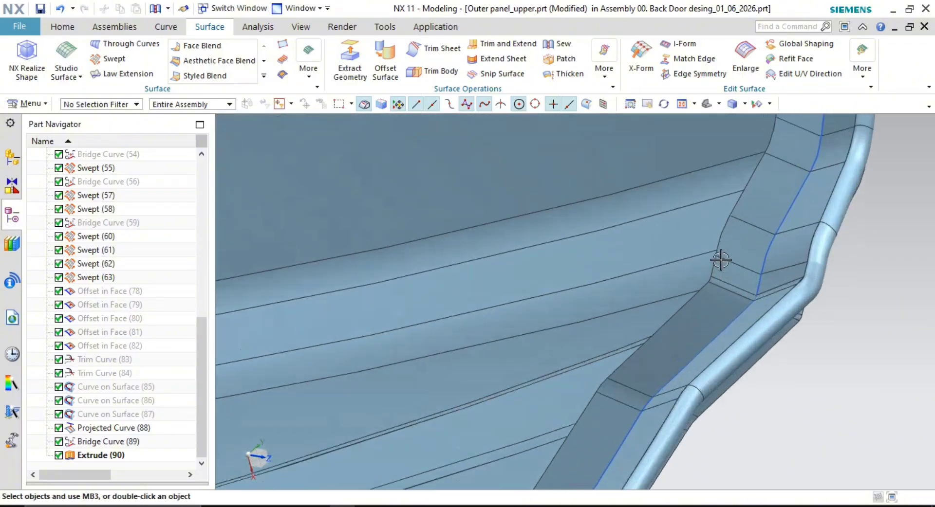
scroll(714, 294, down, 2)
scroll(651, 378, down, 2)
scroll(695, 305, up, 3)
scroll(768, 232, down, 2)
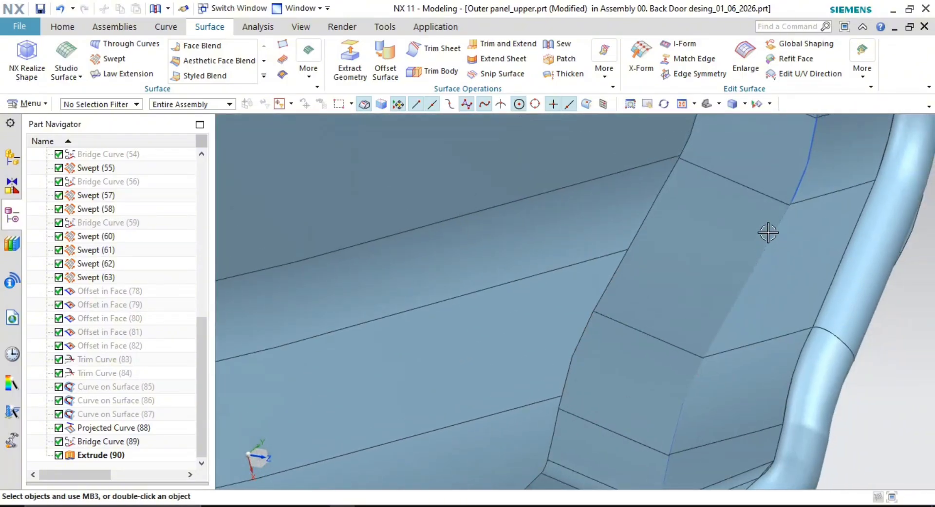
scroll(699, 361, up, 3)
scroll(739, 267, down, 1)
scroll(759, 232, up, 3)
scroll(760, 231, down, 3)
scroll(692, 403, up, 3)
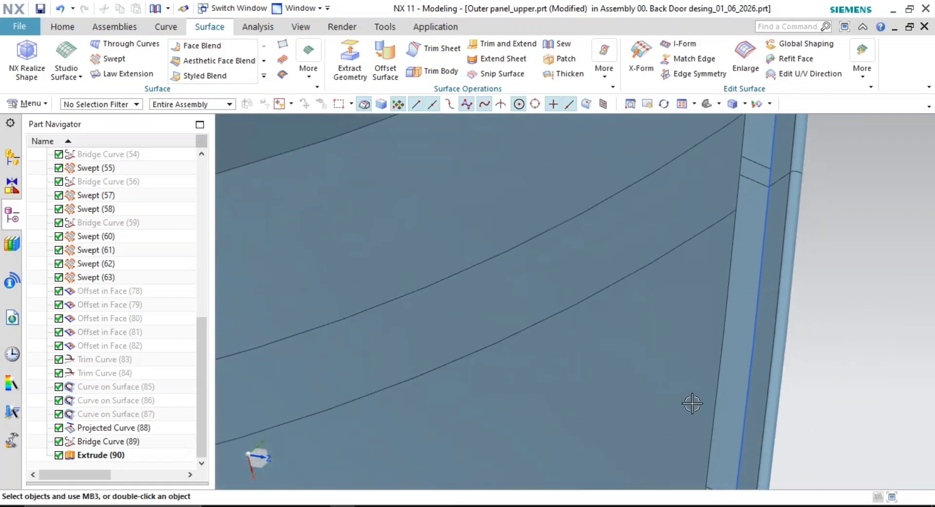
scroll(759, 180, down, 3)
scroll(729, 169, down, 2)
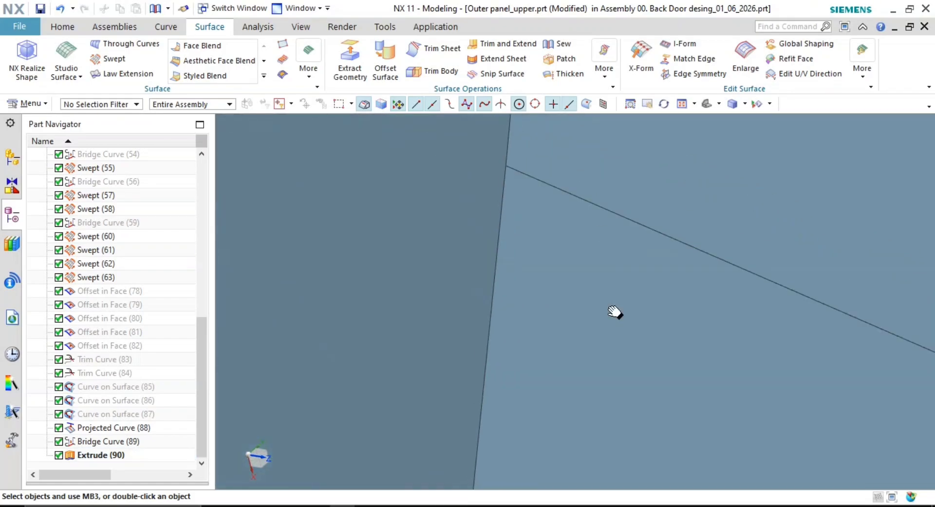
scroll(551, 266, up, 2)
scroll(710, 269, up, 3)
scroll(710, 269, up, 5)
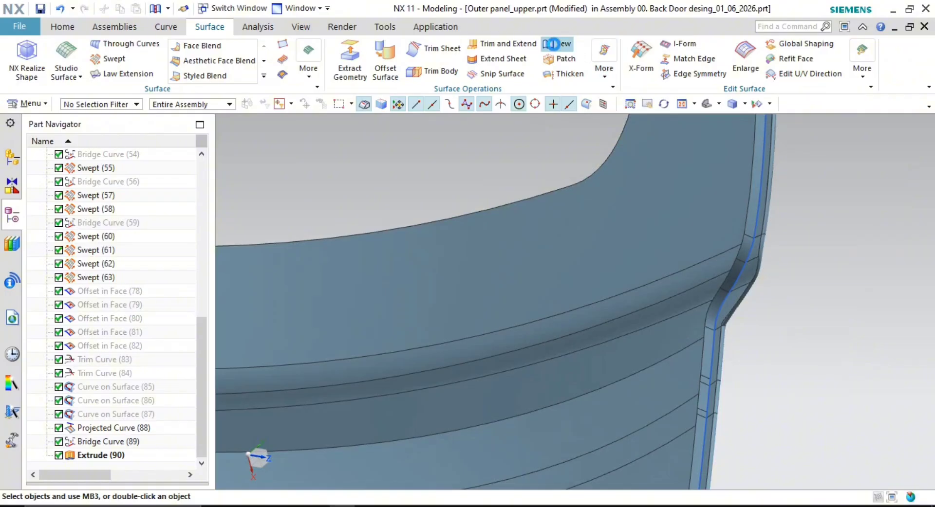
shift+middle_drag(720, 333, 539, 272)
scroll(540, 274, down, 3)
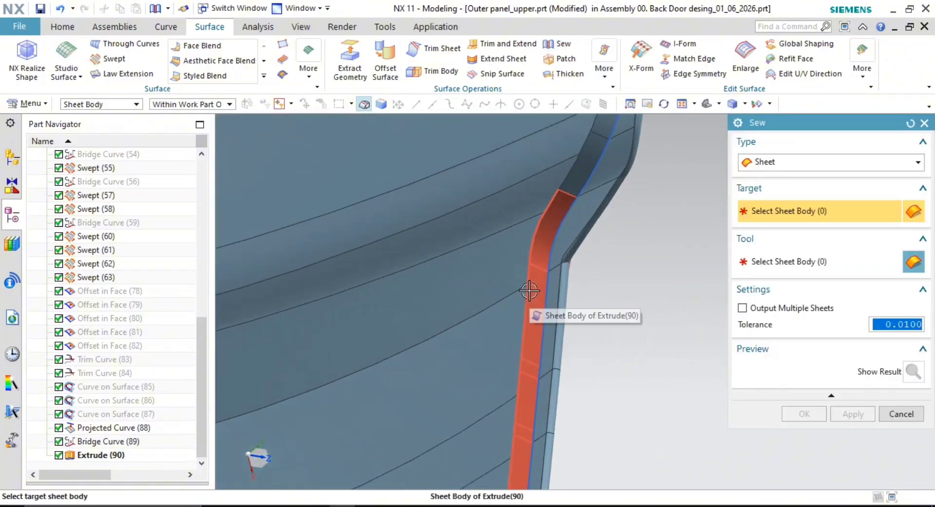
scroll(563, 210, down, 5)
key(Escape)
Start a Through Curves surface across the narrow gap in the extruded side strip, using the two facing edges as sections
shift+middle_drag(601, 238, 602, 375)
scroll(584, 315, down, 4)
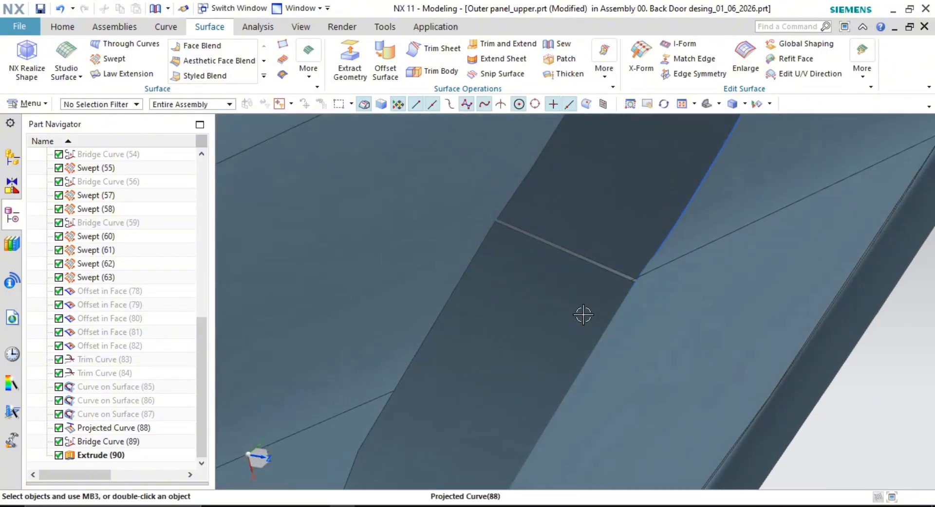
scroll(585, 322, down, 3)
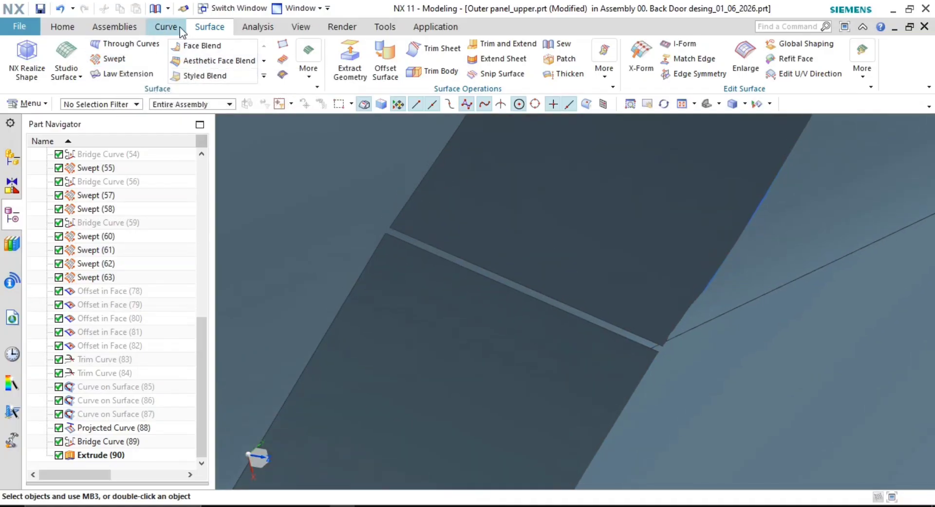
click(113, 47)
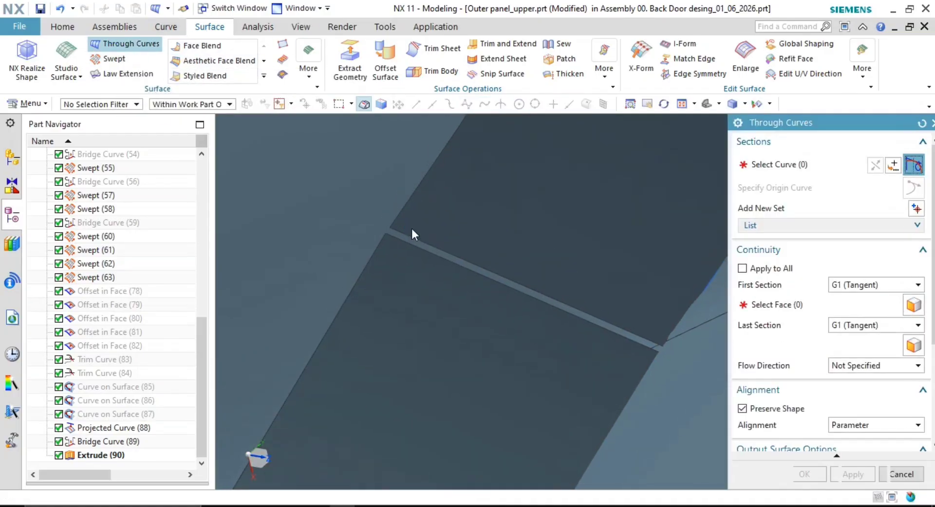
click(430, 250)
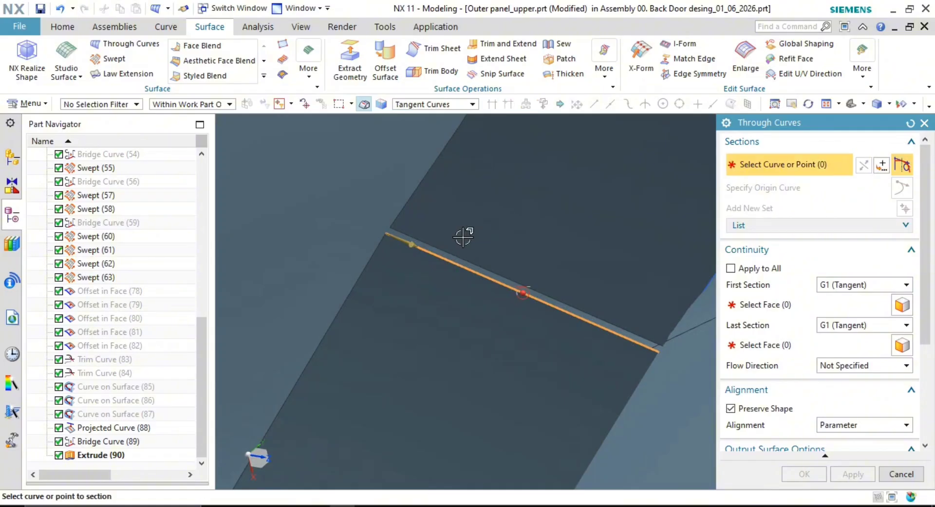
click(440, 248)
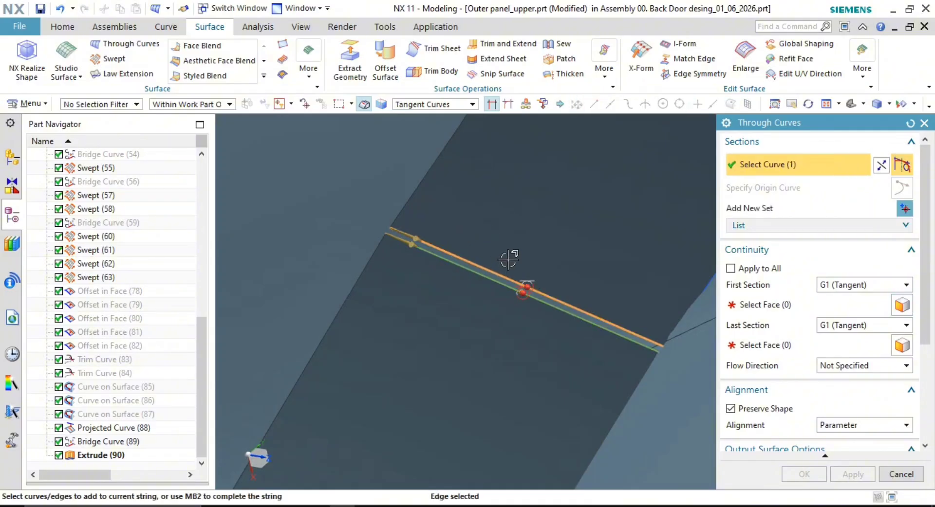
middle_click(551, 259)
Constrain the gap-filling surface G1 (Tangent) to the strip face on each side of the gap and create it
click(754, 304)
click(521, 359)
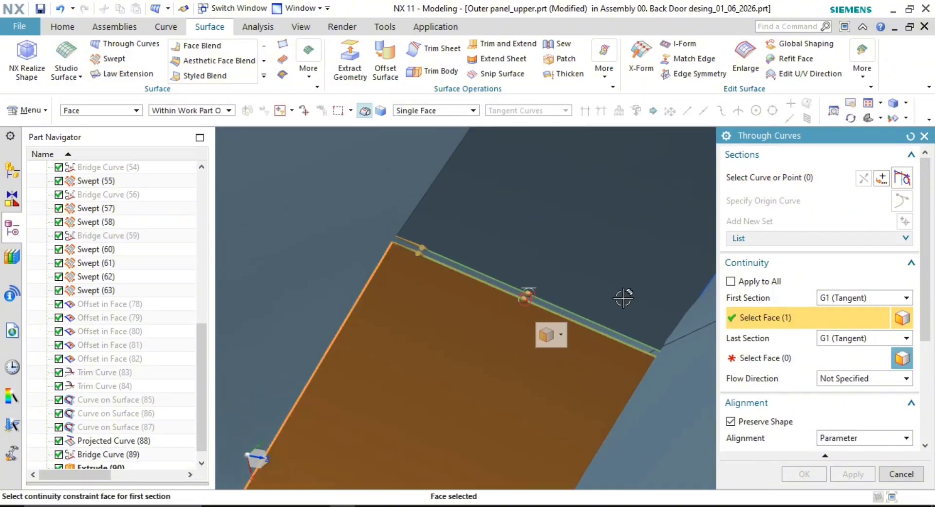
click(763, 342)
click(617, 265)
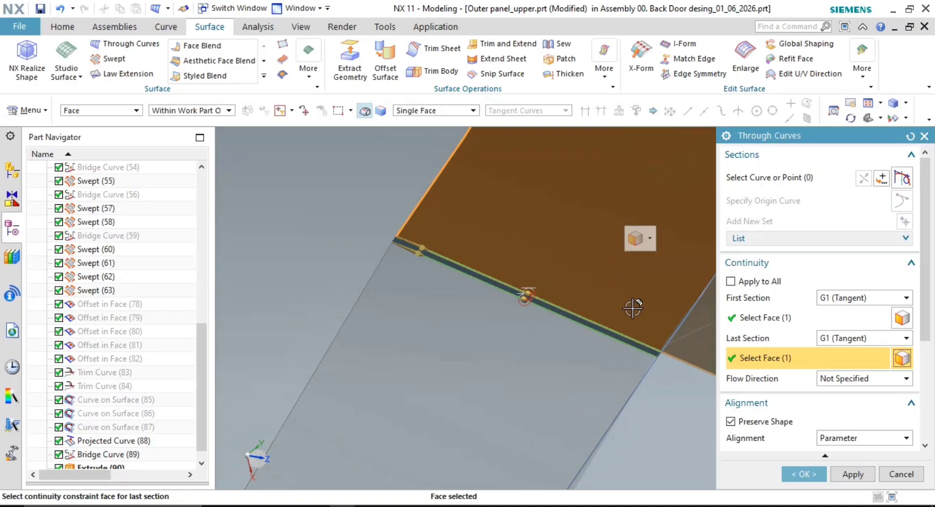
click(854, 476)
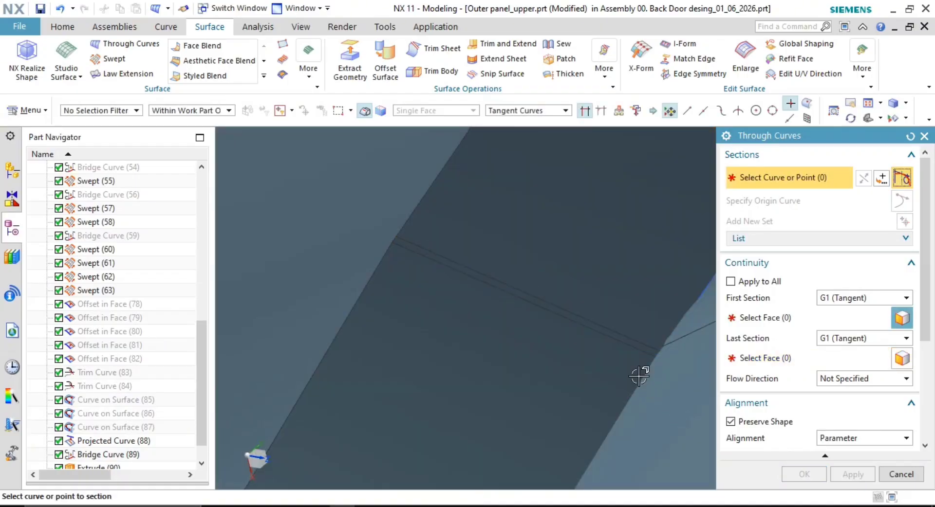
key(Escape)
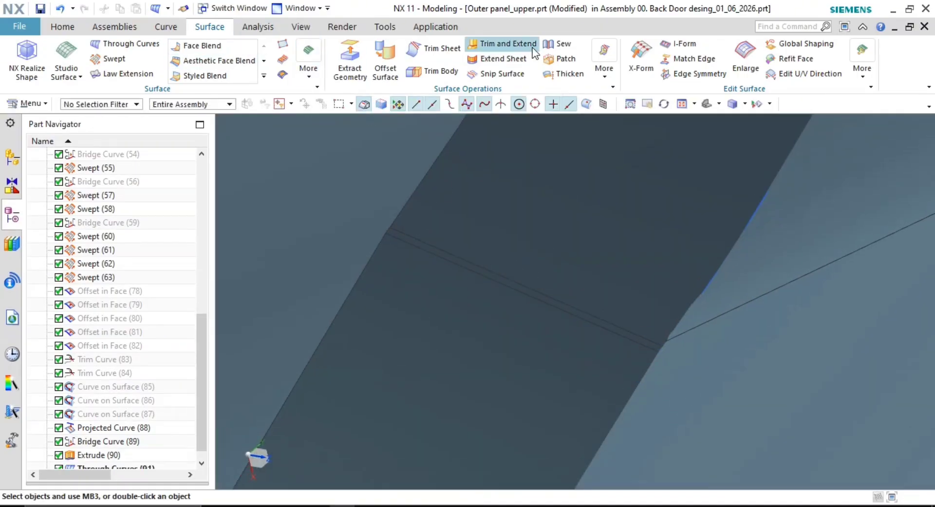
Sew the lower strip sheet to the gap-filling surface and the adjoining upper strip sheet, previewing the result before applying it
click(485, 280)
click(485, 263)
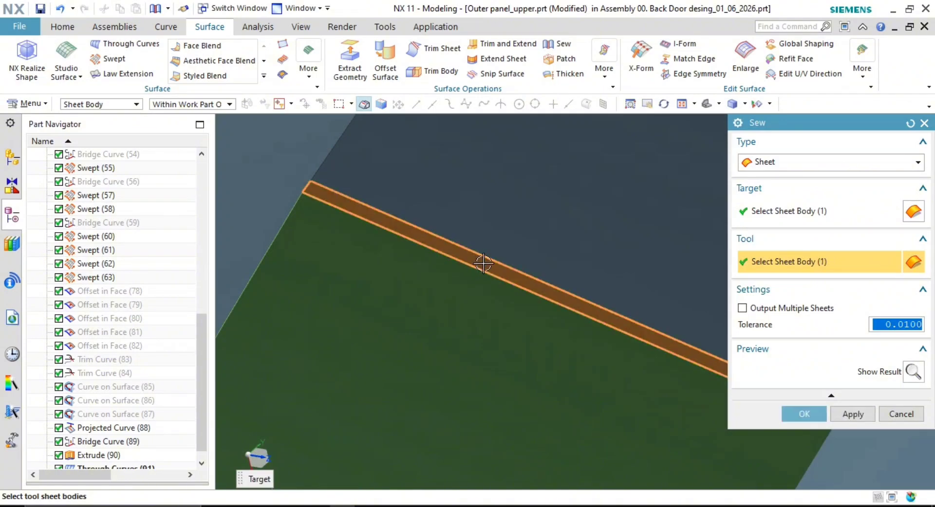
click(636, 302)
scroll(636, 302, up, 4)
click(918, 378)
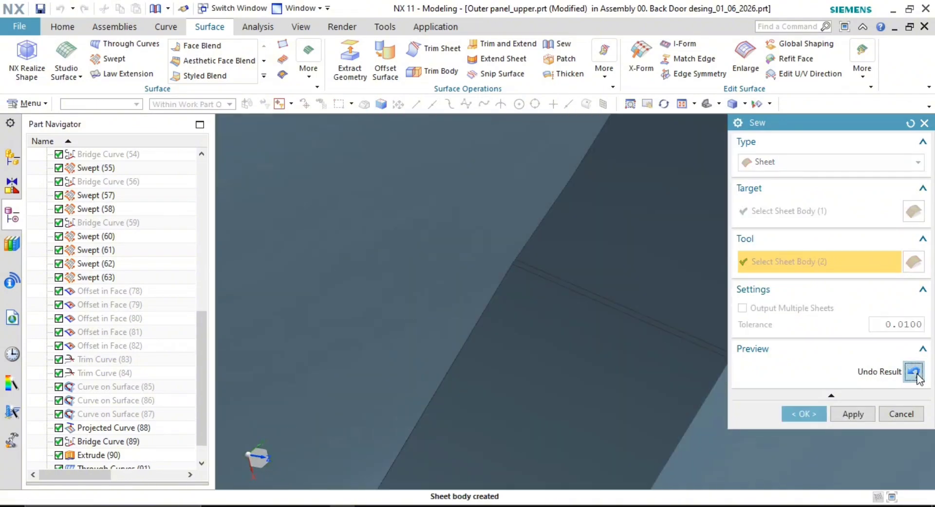
scroll(637, 301, down, 7)
shift+middle_drag(550, 296, 538, 422)
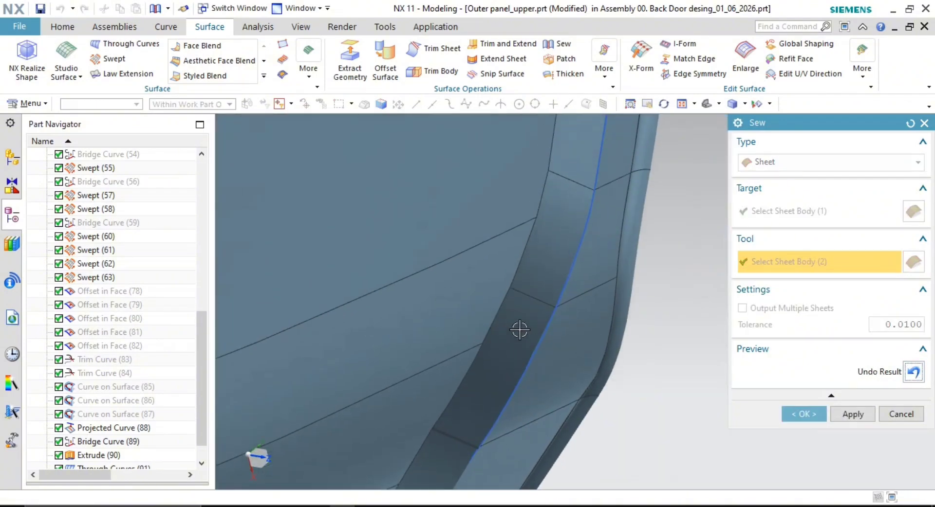
click(870, 414)
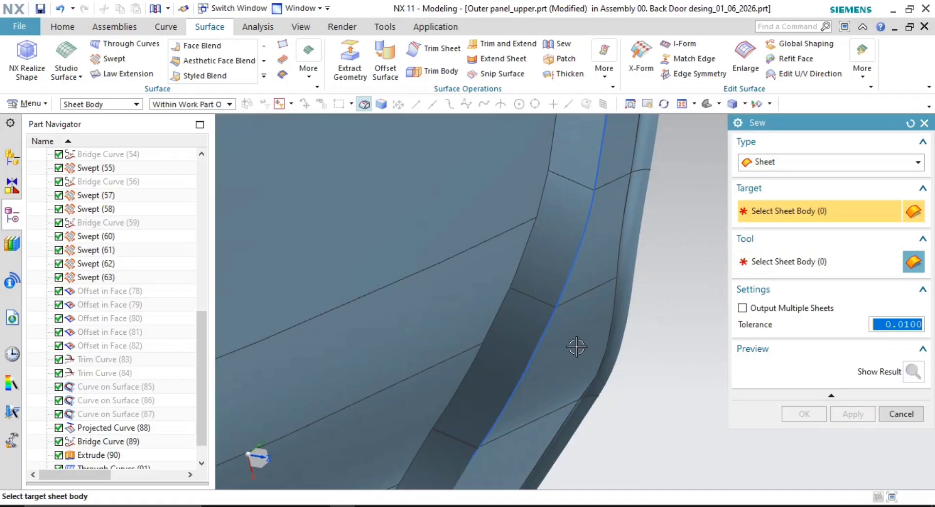
click(547, 278)
middle_drag(551, 270, 577, 330)
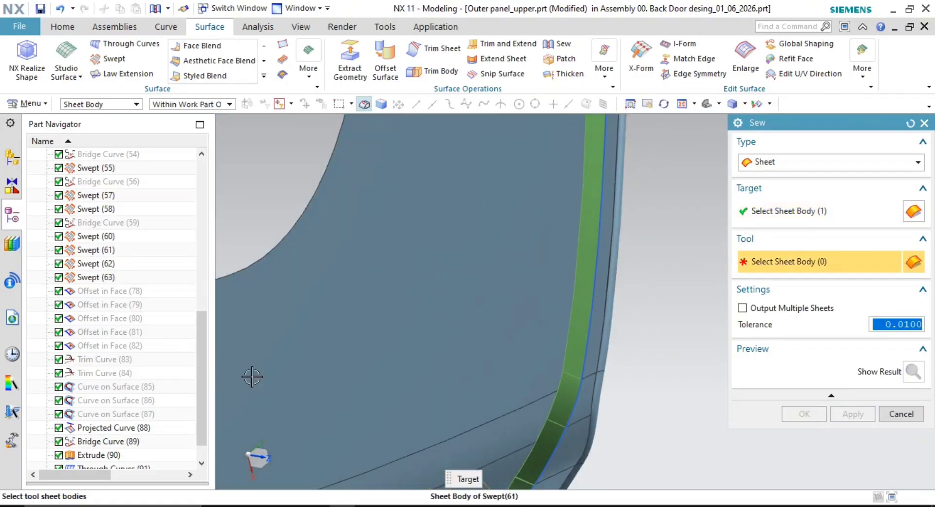
scroll(60, 403, down, 2)
key(Escape)
Open the Sew feature for editing and examine the side strip up to the panel corner for remaining gaps
double_click(85, 454)
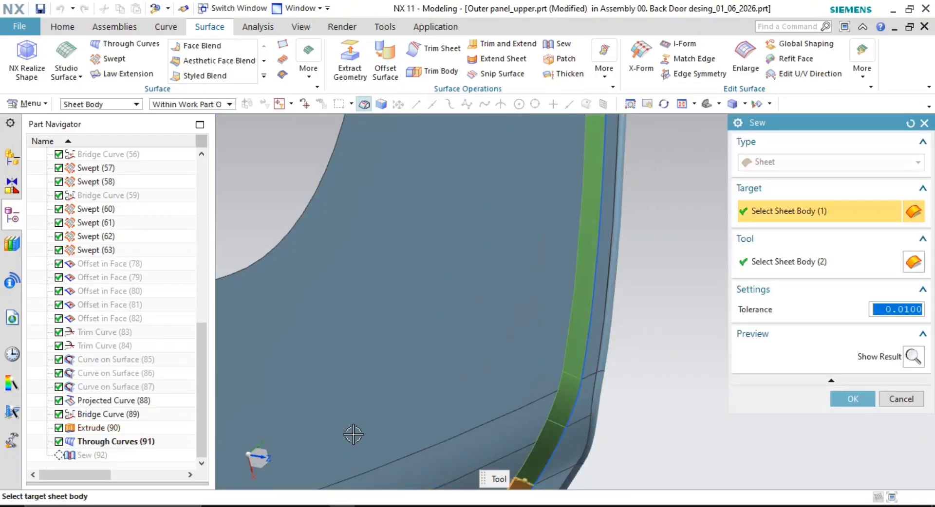
scroll(662, 234, down, 1)
shift+middle_drag(614, 311, 606, 487)
scroll(620, 319, down, 3)
shift+middle_drag(567, 304, 574, 488)
scroll(635, 297, down, 2)
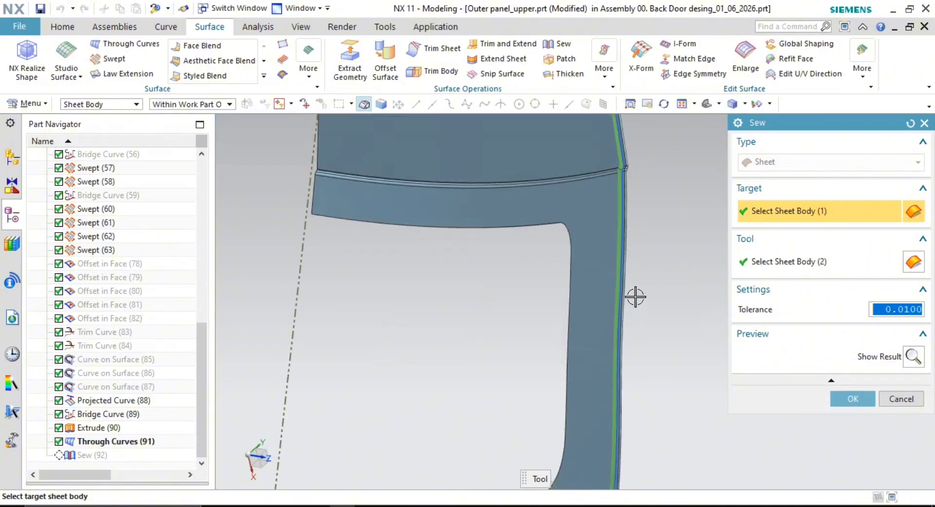
shift+middle_drag(636, 297, 620, 456)
middle_drag(633, 307, 600, 372)
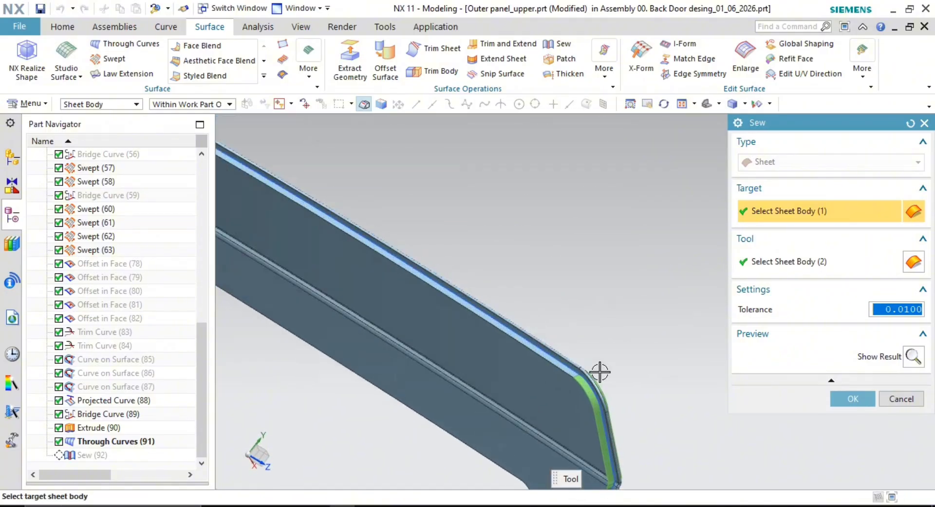
scroll(568, 387, up, 4)
scroll(478, 311, up, 3)
scroll(503, 296, up, 2)
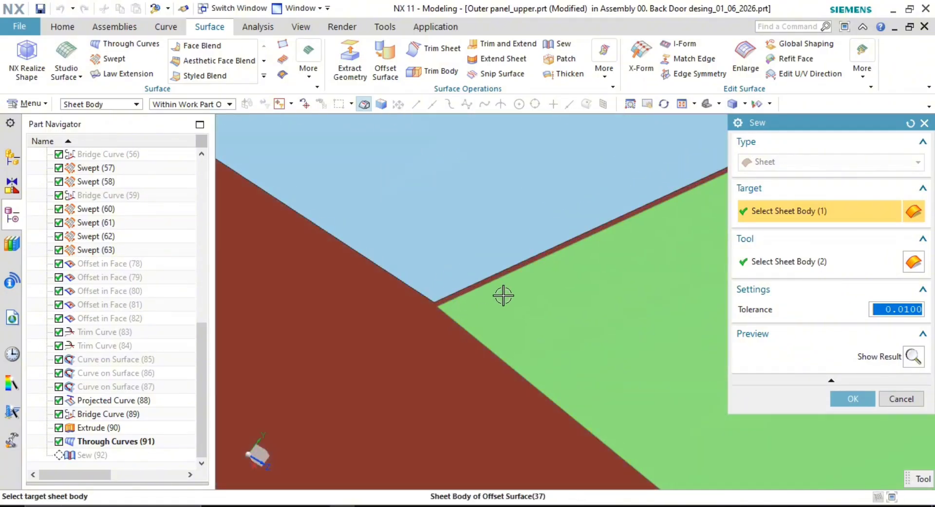
middle_click(671, 363)
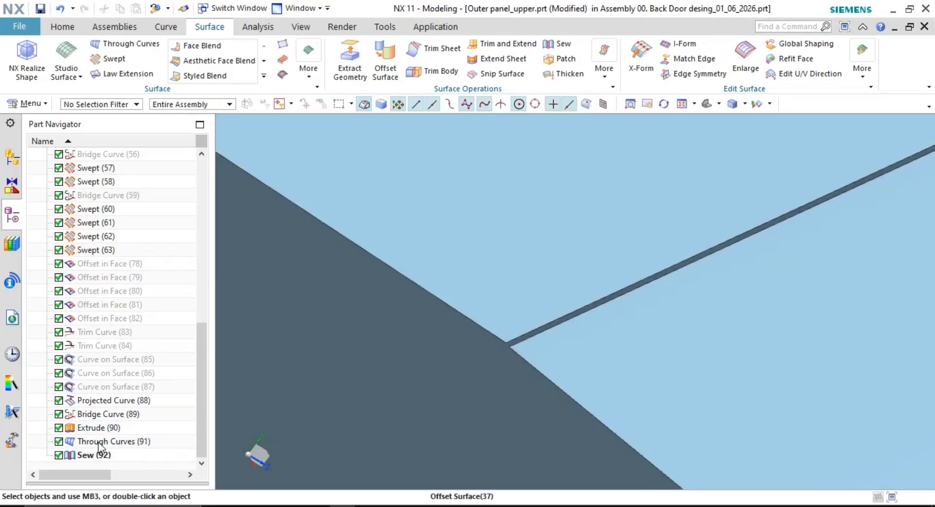
Roll the model back to before the Sew feature and start a Through Curves surface between the two corner gap edges
right_click(100, 443)
click(239, 459)
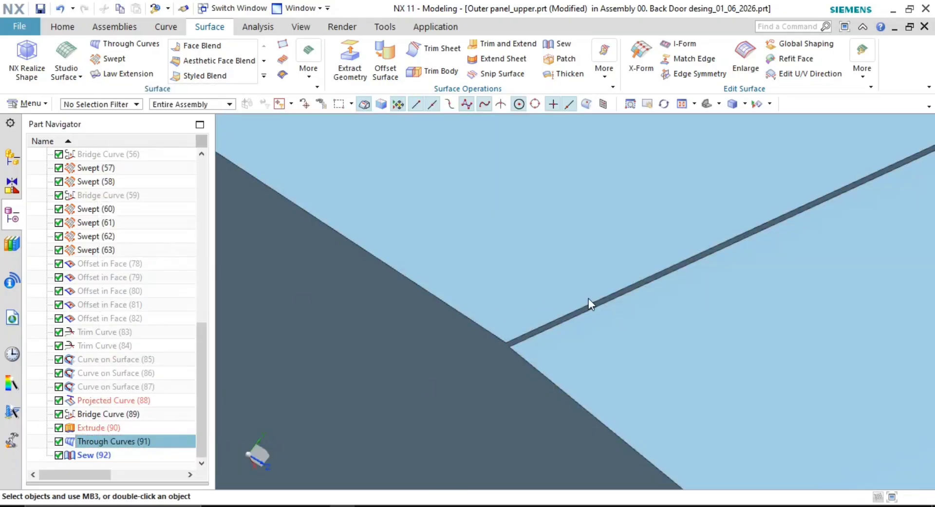
click(126, 44)
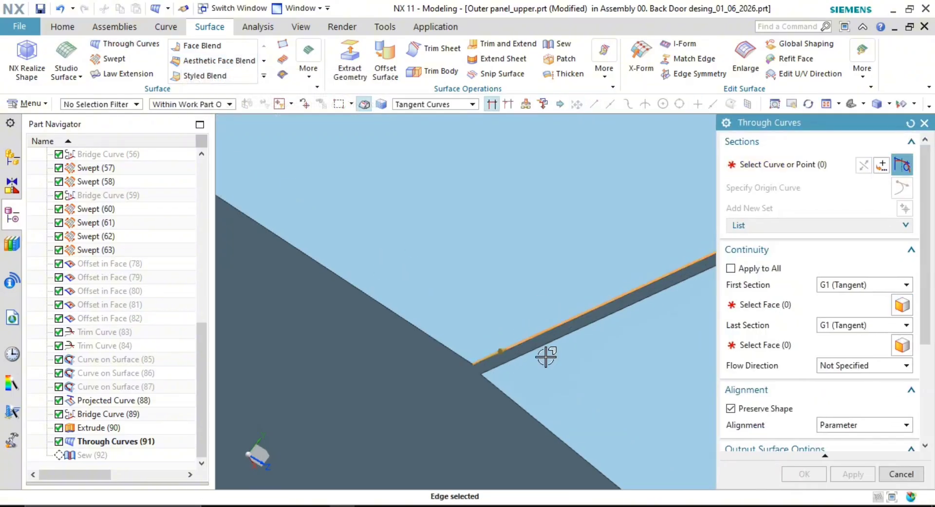
click(533, 352)
middle_click(528, 292)
Make the corner gap surface G1 (Tangent) to the strip faces on both sides and create it
click(805, 307)
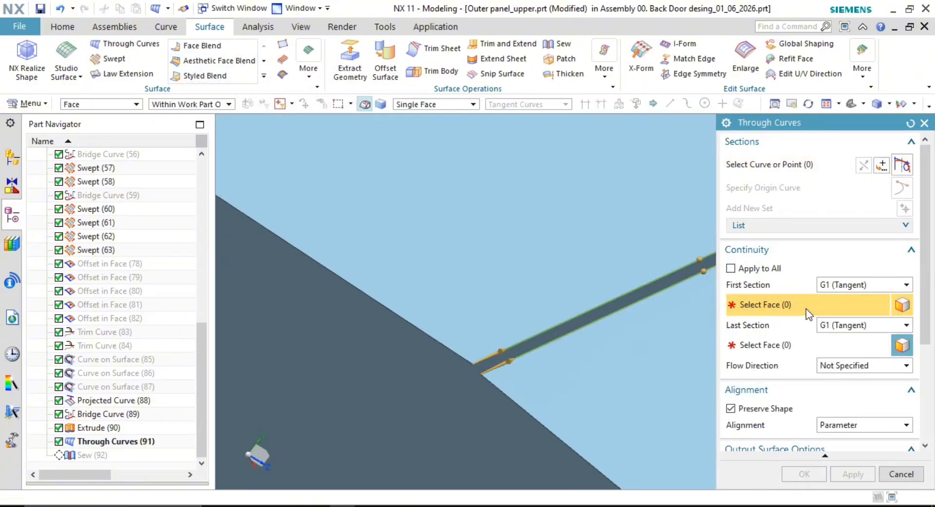
click(448, 325)
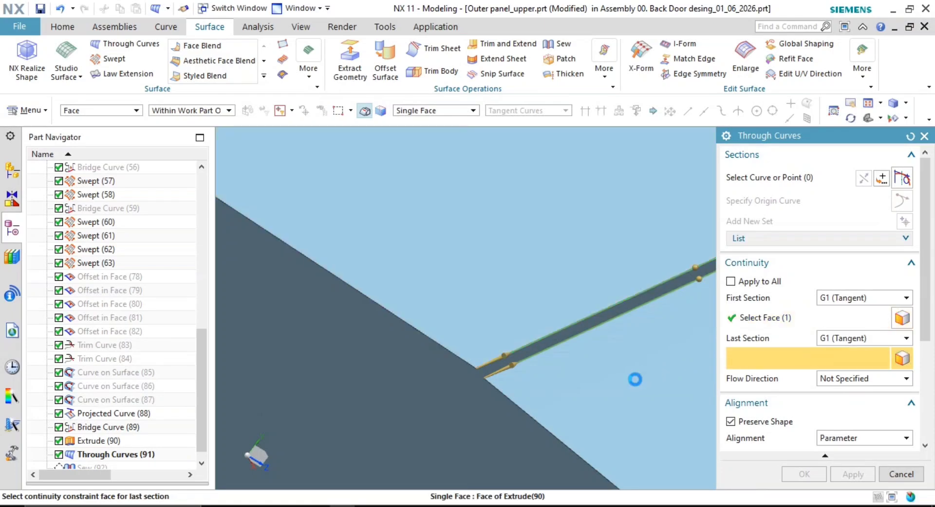
click(635, 378)
click(805, 475)
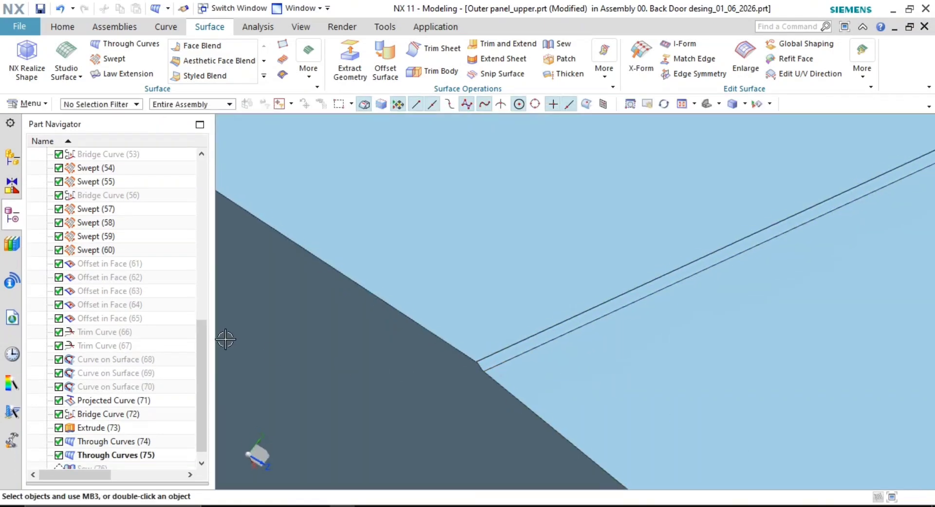
Restore the Sew feature as current, retarget it to the strip sheet beyond the corner gap, and try previewing the result
scroll(86, 451, down, 1)
click(91, 454)
right_click(91, 457)
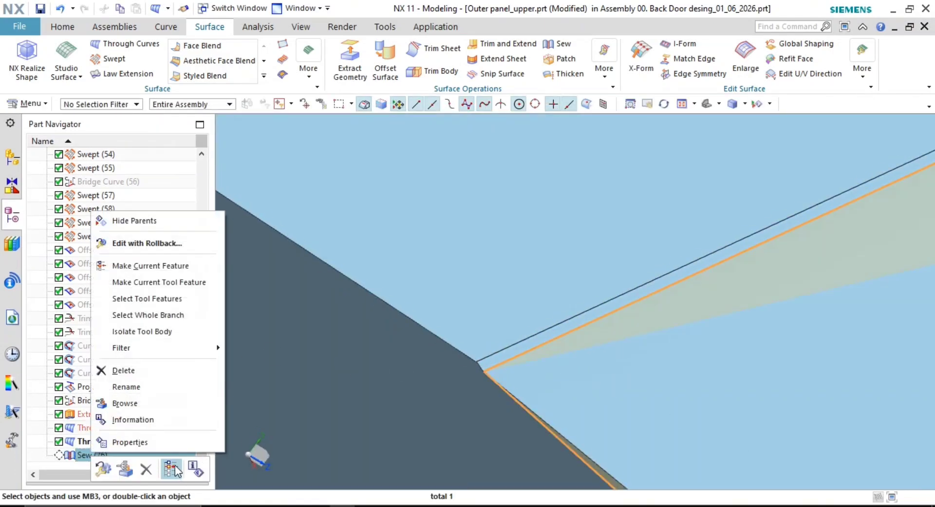
click(141, 266)
double_click(104, 455)
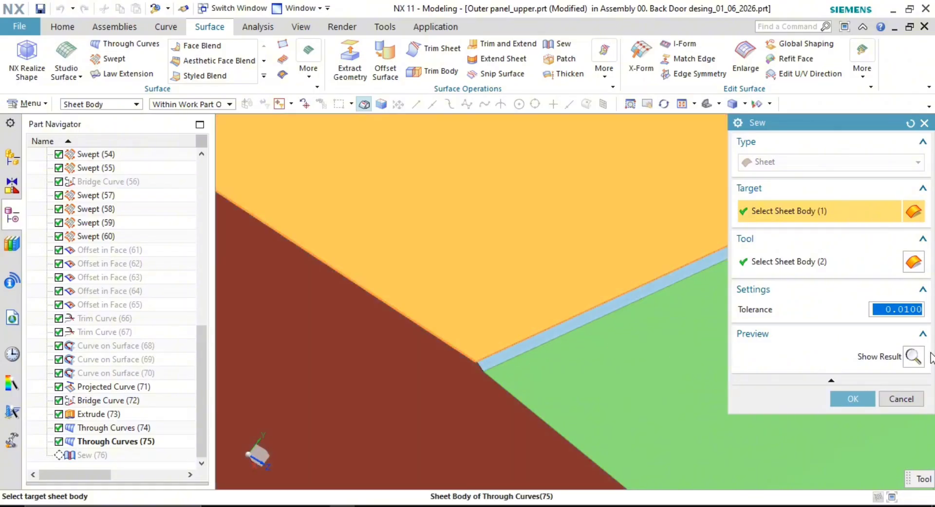
click(913, 356)
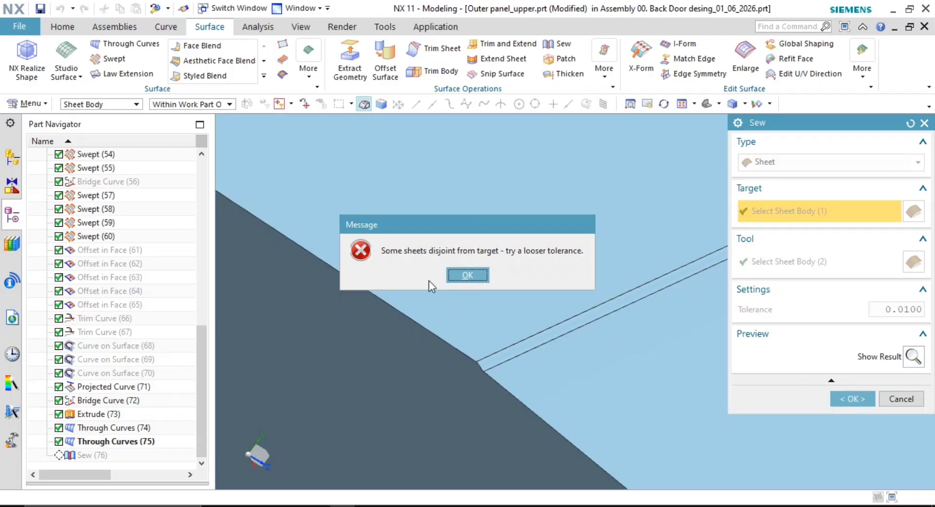
click(468, 276)
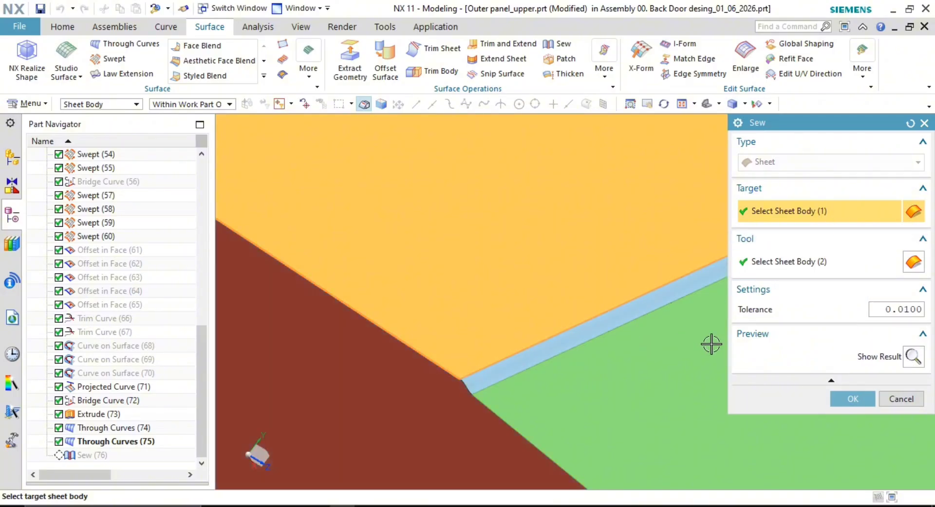
Add the corner gap surface to the Sew feature's tool sheets, preview the result, and accept the edit
click(802, 264)
click(600, 332)
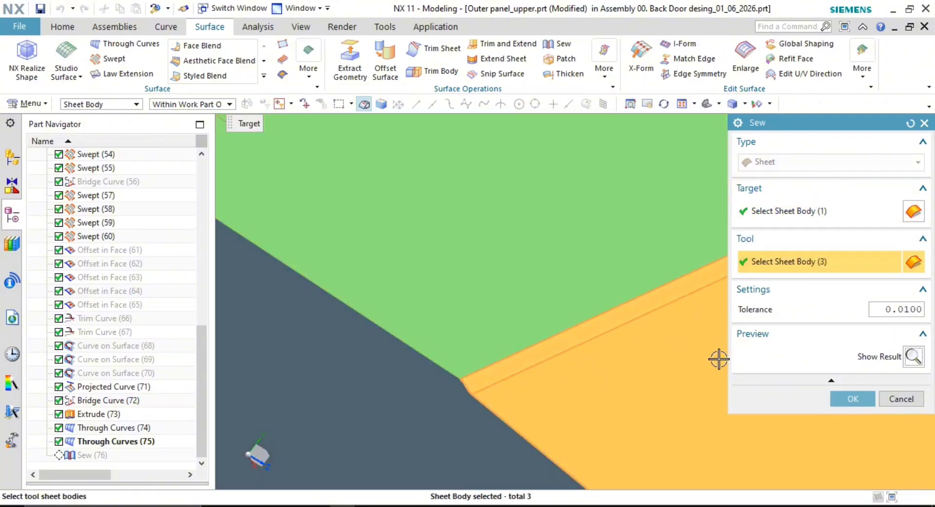
click(911, 357)
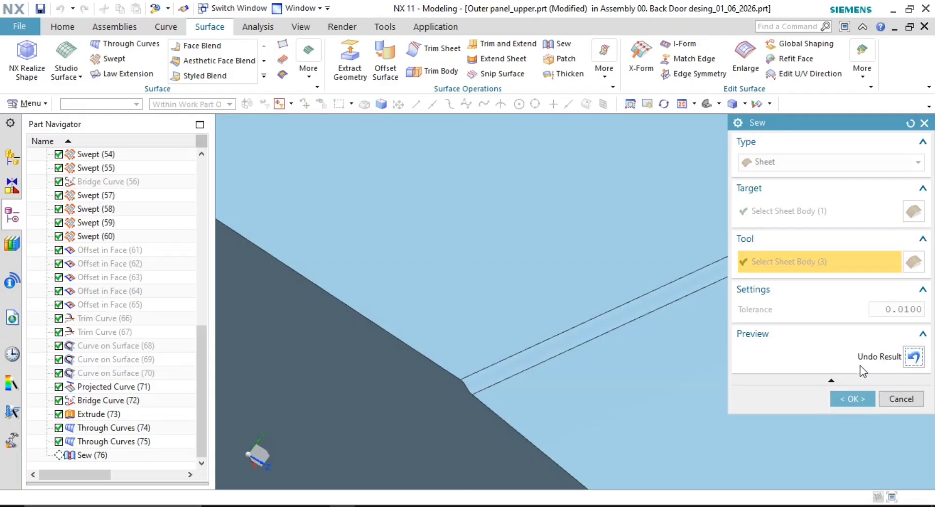
click(844, 400)
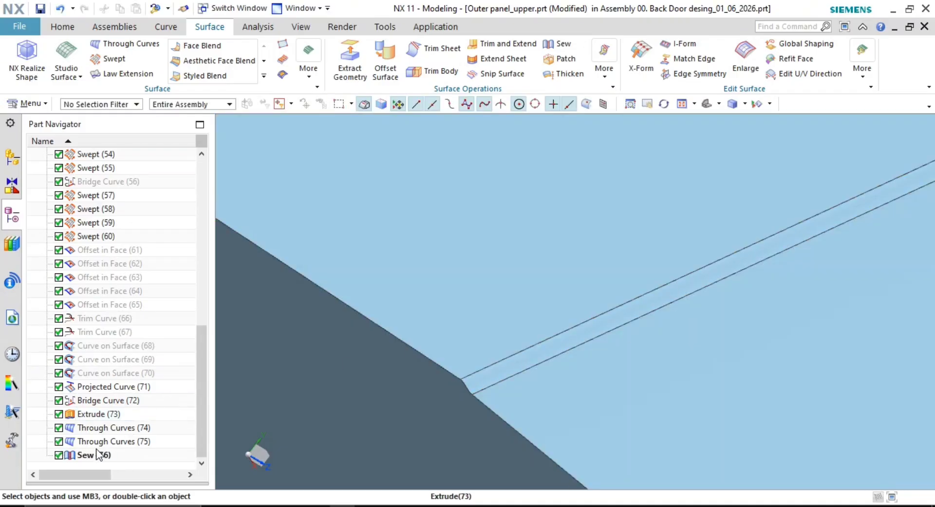
double_click(100, 456)
middle_click(362, 369)
click(560, 45)
scroll(581, 209, down, 9)
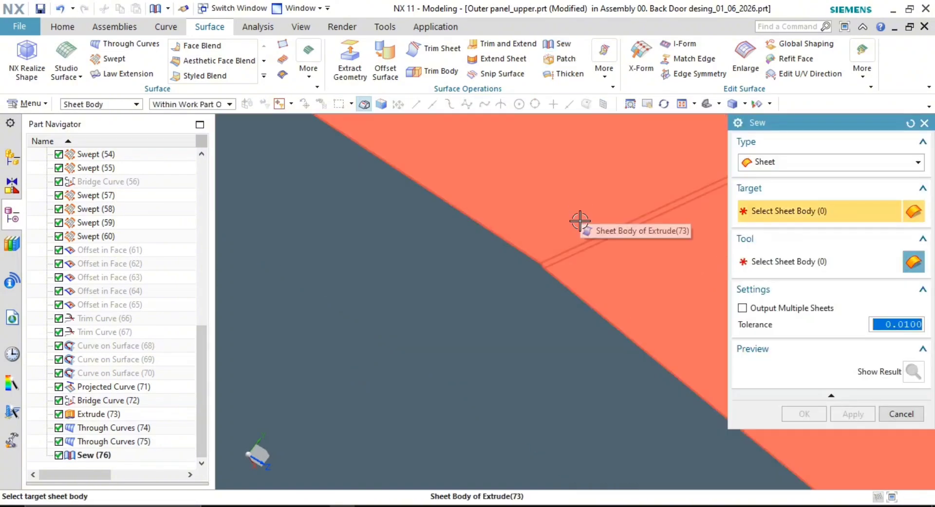
scroll(590, 329, down, 1)
shift+middle_drag(606, 232, 710, 373)
scroll(590, 329, down, 5)
scroll(591, 317, up, 2)
scroll(584, 319, down, 2)
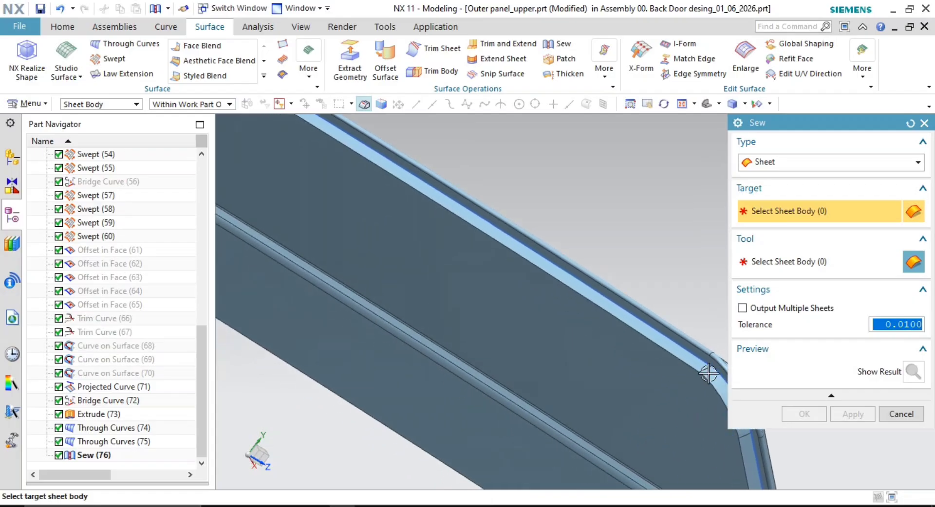
scroll(627, 325, down, 4)
shift+middle_drag(627, 325, 675, 385)
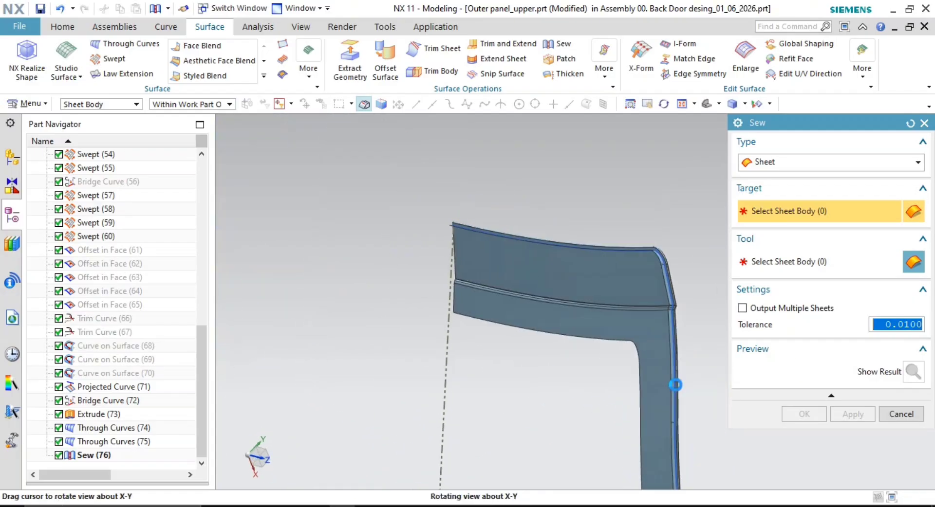
key(Escape)
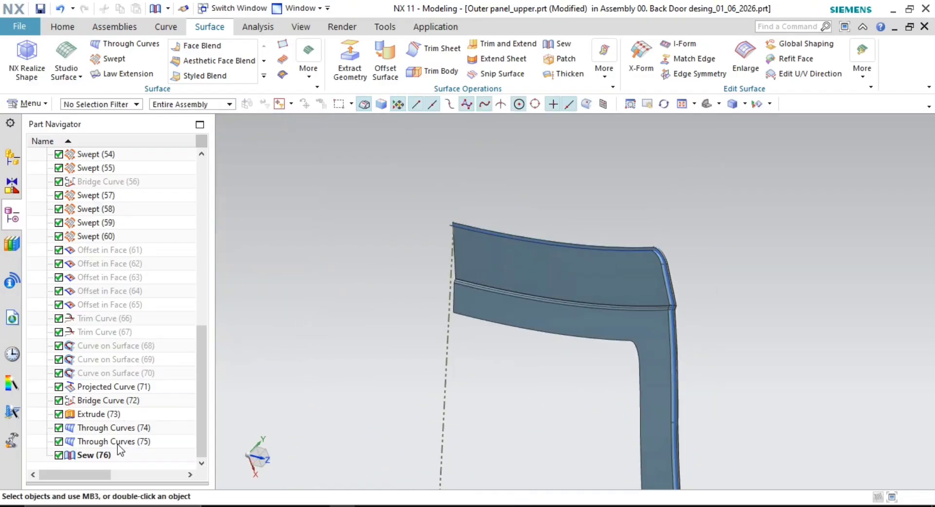
Hide the Projected Curve (71) feature
right_click(130, 391)
click(192, 34)
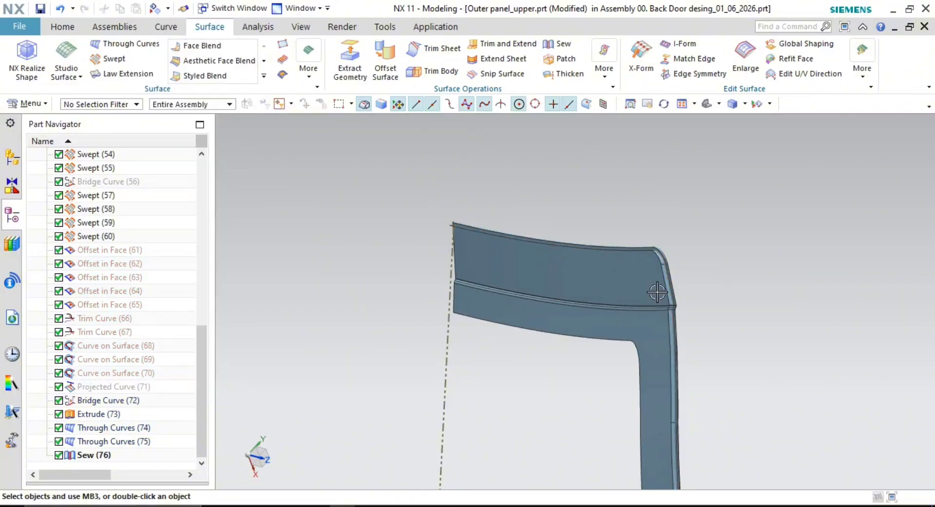
shift+middle_drag(675, 282, 591, 335)
scroll(534, 247, up, 1)
scroll(542, 273, up, 2)
scroll(545, 294, up, 2)
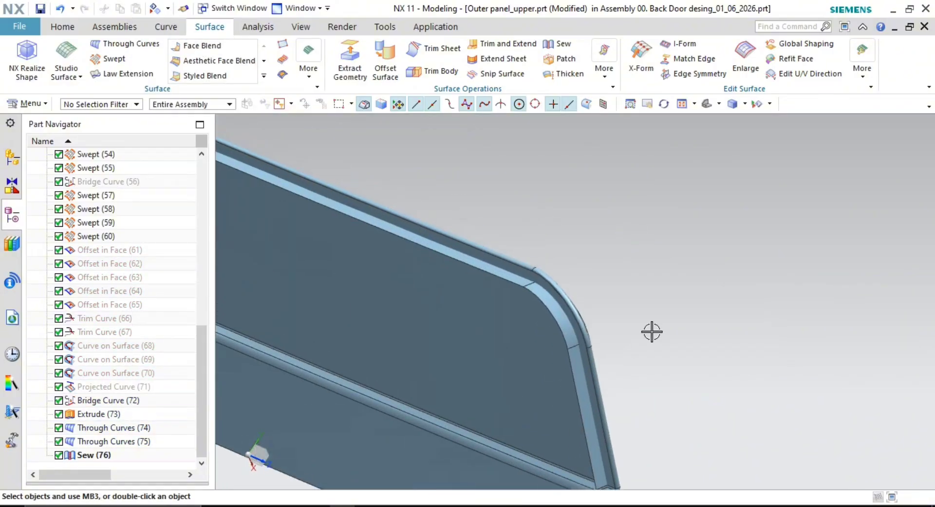
Try to trim the upper outer panel sheet normal to its faces, using the strip sheet's faces as the boundary
click(428, 48)
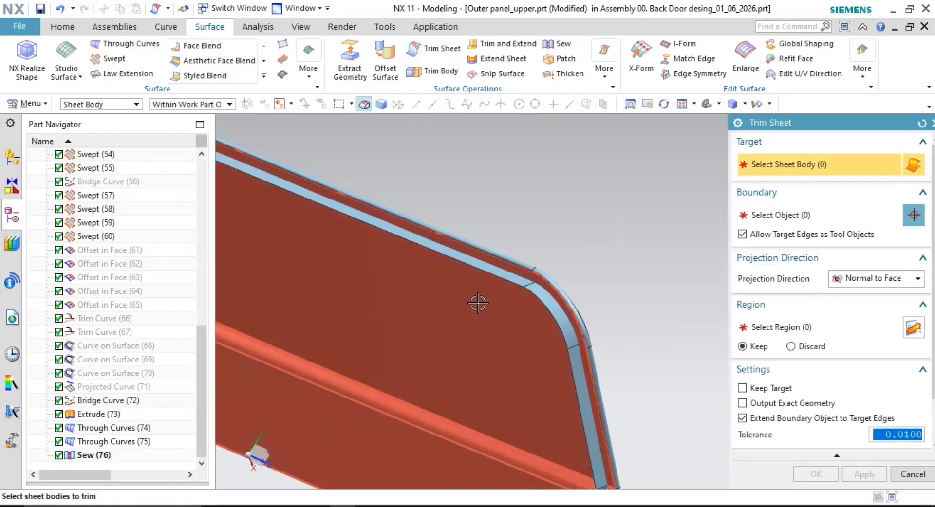
click(480, 303)
scroll(544, 268, up, 2)
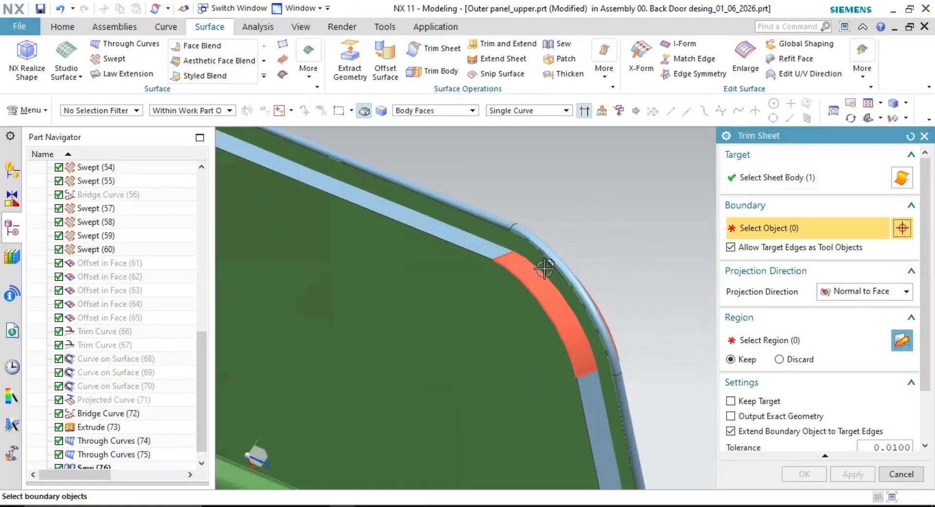
click(542, 274)
scroll(674, 336, down, 2)
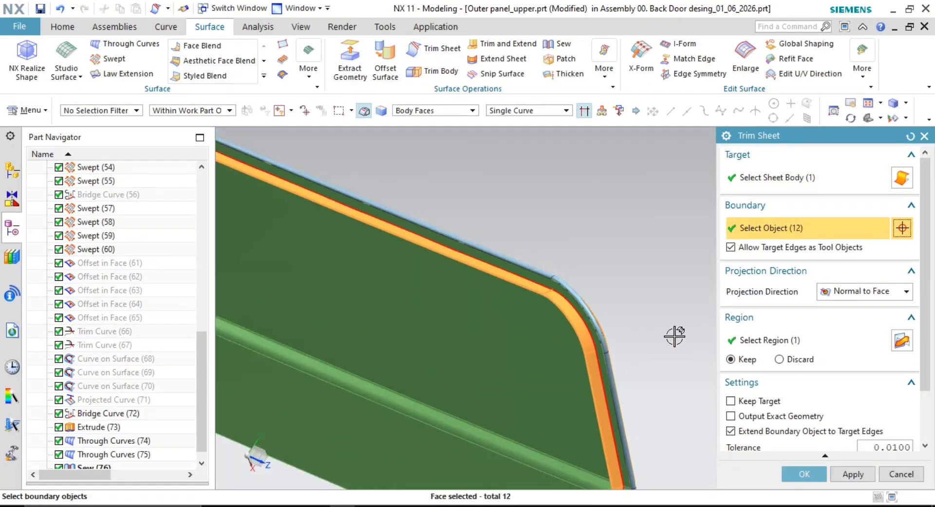
click(803, 343)
Examine the trim boundary and kept region down the side of the panel to the strip gap, and cancel the trim
scroll(611, 346, up, 2)
scroll(600, 252, up, 3)
shift+middle_drag(610, 347, 277, 285)
scroll(610, 281, up, 2)
scroll(630, 271, down, 3)
scroll(340, 354, up, 3)
shift+middle_drag(344, 353, 509, 259)
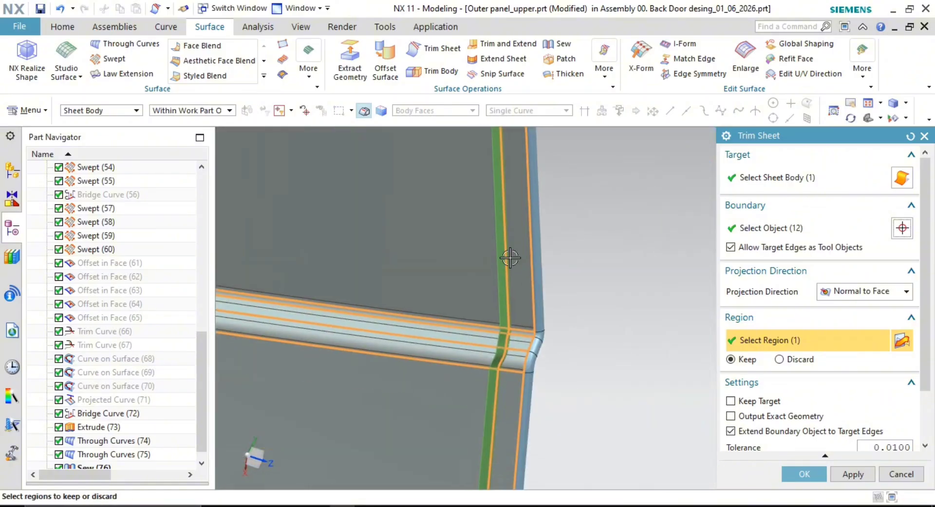
scroll(511, 366, down, 3)
shift+middle_drag(513, 359, 516, 220)
scroll(549, 371, down, 3)
shift+middle_drag(548, 378, 559, 251)
shift+middle_drag(530, 363, 595, 136)
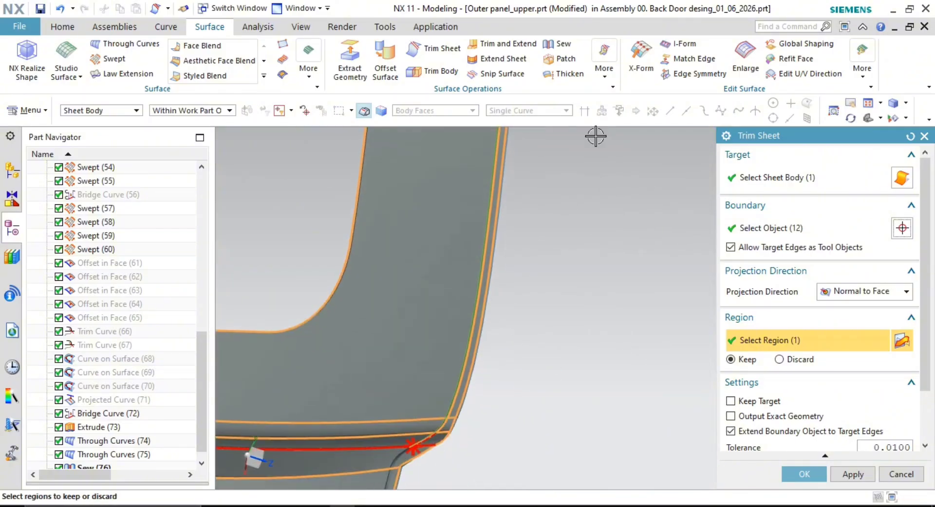
shift+middle_drag(415, 478, 518, 288)
scroll(517, 288, up, 3)
scroll(517, 234, up, 4)
shift+middle_drag(512, 190, 502, 360)
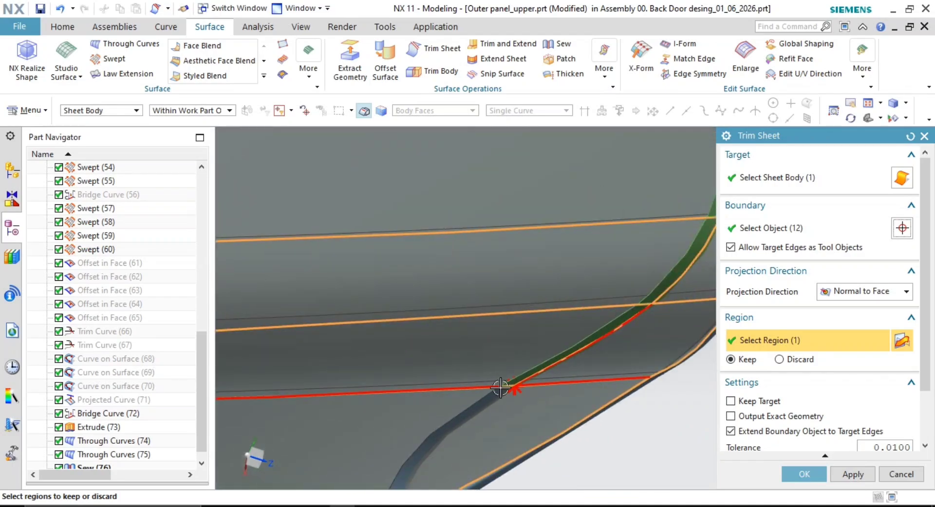
scroll(503, 389, up, 4)
middle_drag(536, 407, 476, 494)
middle_drag(441, 362, 418, 183)
scroll(489, 348, up, 5)
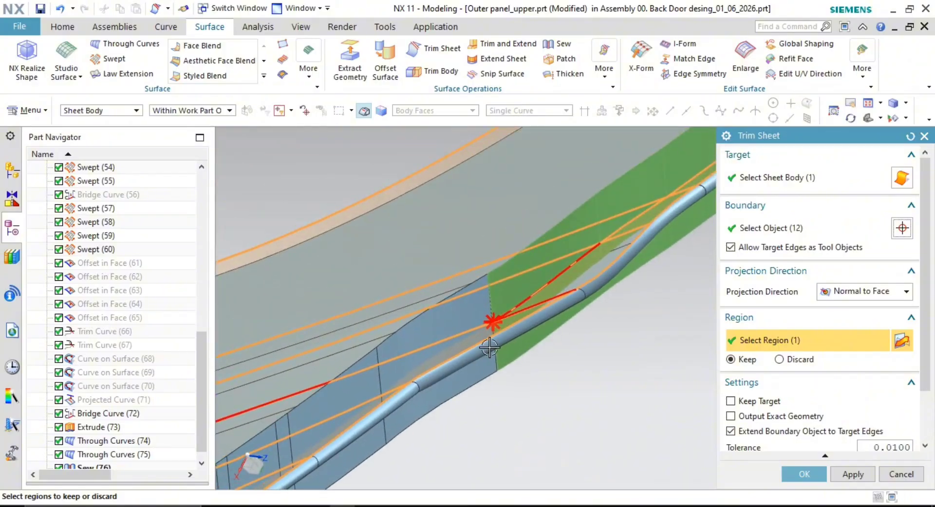
scroll(480, 286, up, 7)
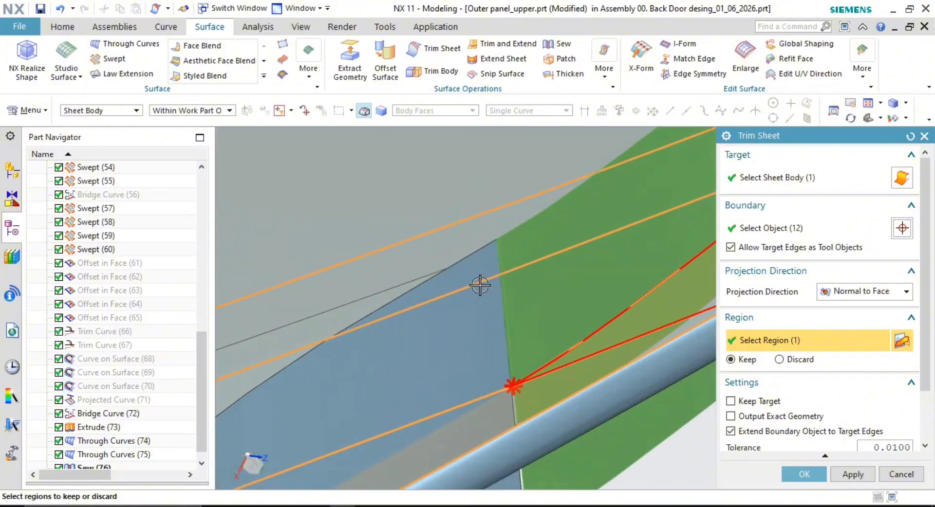
key(Escape)
Try to join the two neighbouring strip sheets at the gap using Trim and Extend with the Make Corner type
scroll(516, 244, up, 2)
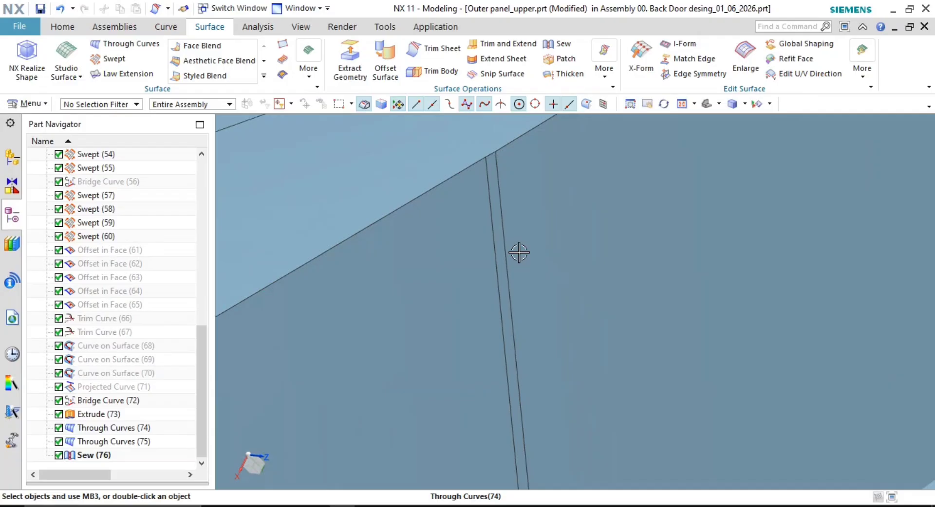
shift+middle_drag(519, 253, 513, 316)
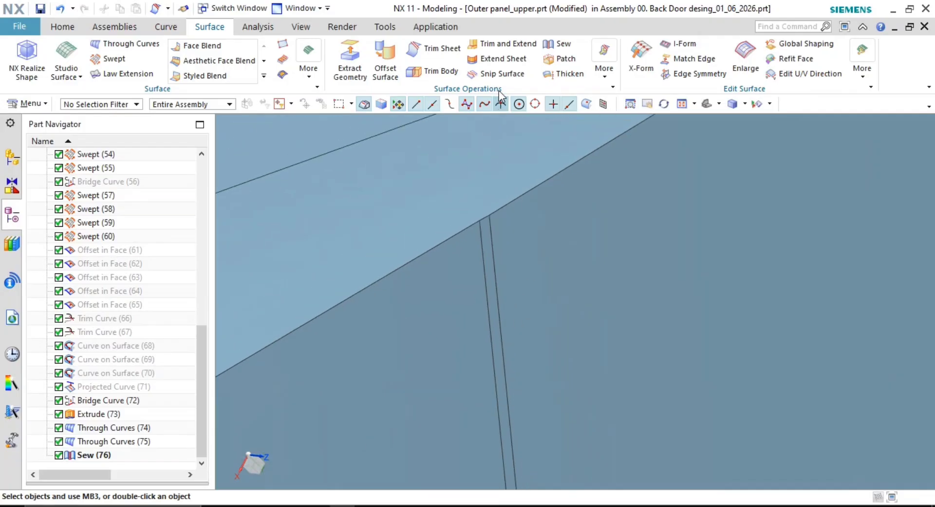
click(509, 44)
click(516, 293)
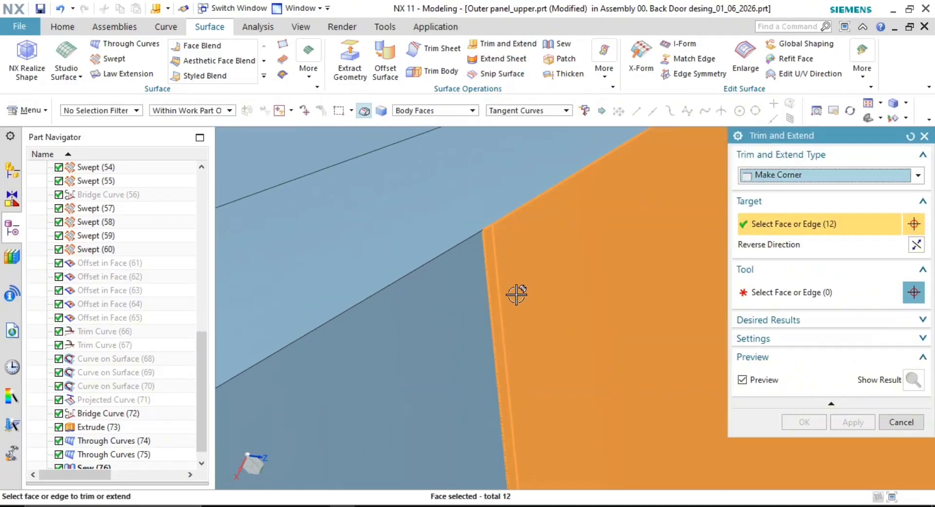
middle_click(418, 332)
click(419, 333)
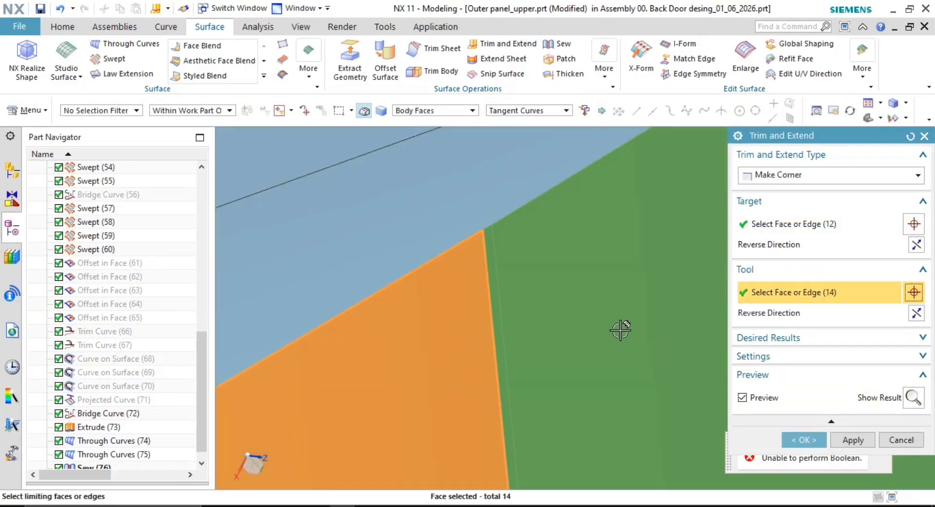
key(Escape)
Examine the strip's full-height joint at the gap surface and the adjoining panel faces around the lower corner
scroll(527, 309, down, 2)
shift+middle_drag(553, 405, 520, 330)
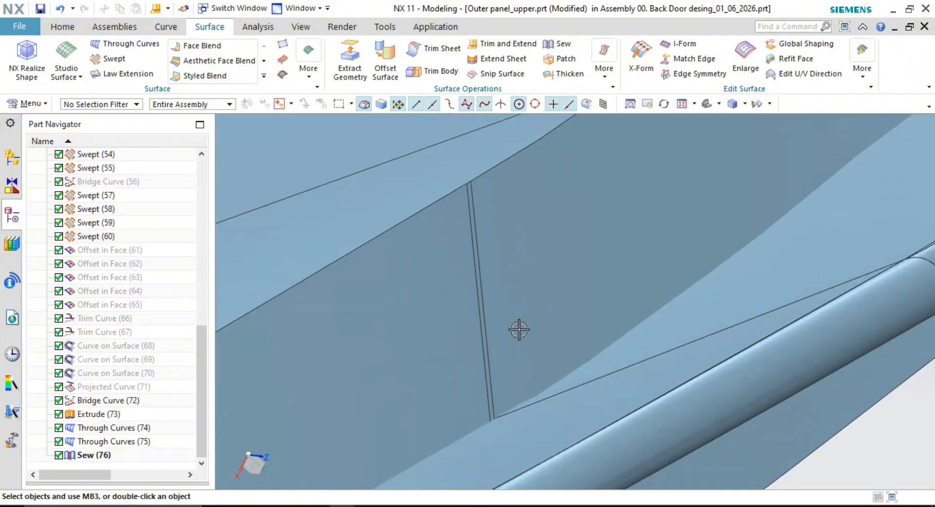
scroll(539, 366, down, 5)
middle_drag(539, 367, 553, 378)
scroll(646, 424, down, 2)
shift+middle_drag(645, 424, 549, 380)
scroll(549, 379, down, 2)
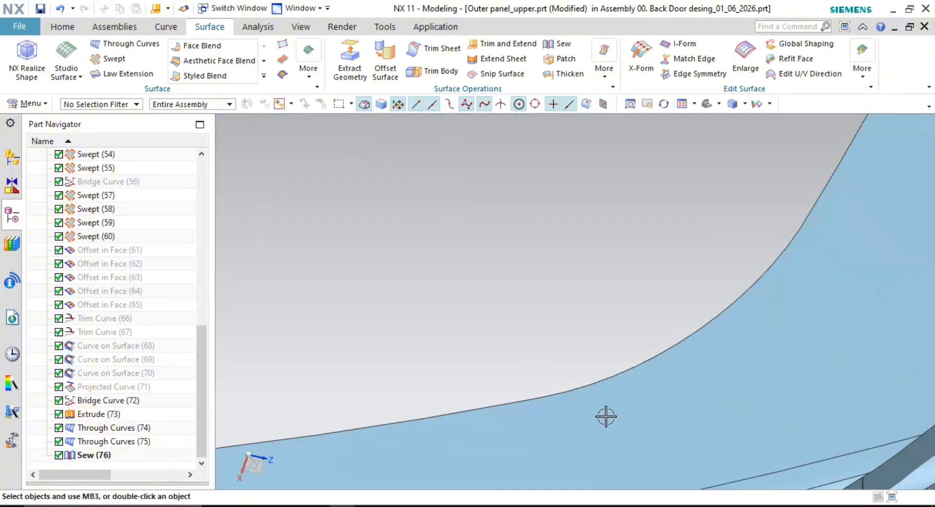
shift+middle_drag(605, 415, 479, 146)
scroll(697, 255, up, 2)
scroll(672, 263, up, 3)
scroll(604, 284, up, 3)
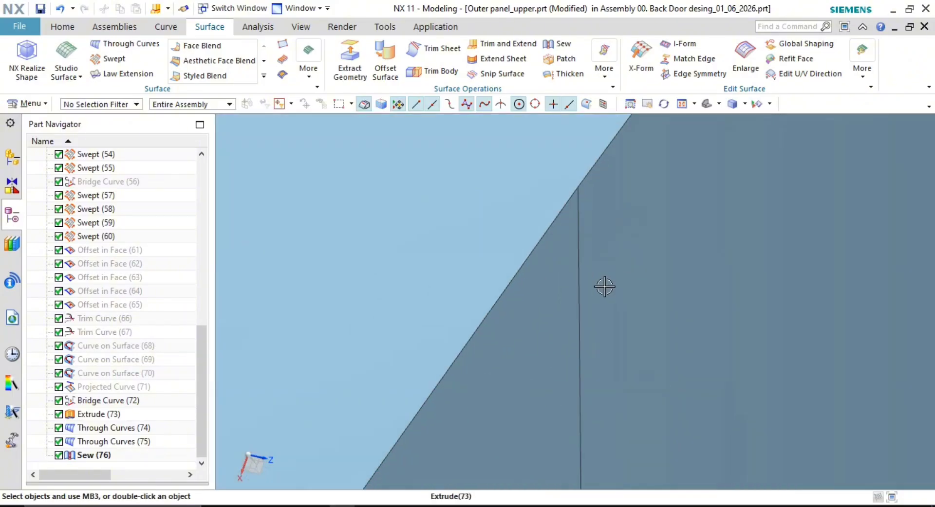
scroll(639, 263, down, 4)
shift+middle_drag(682, 264, 559, 362)
scroll(524, 397, down, 1)
shift+middle_drag(634, 349, 518, 425)
shift+middle_drag(769, 217, 650, 389)
scroll(664, 320, up, 3)
scroll(629, 229, up, 3)
scroll(636, 217, up, 3)
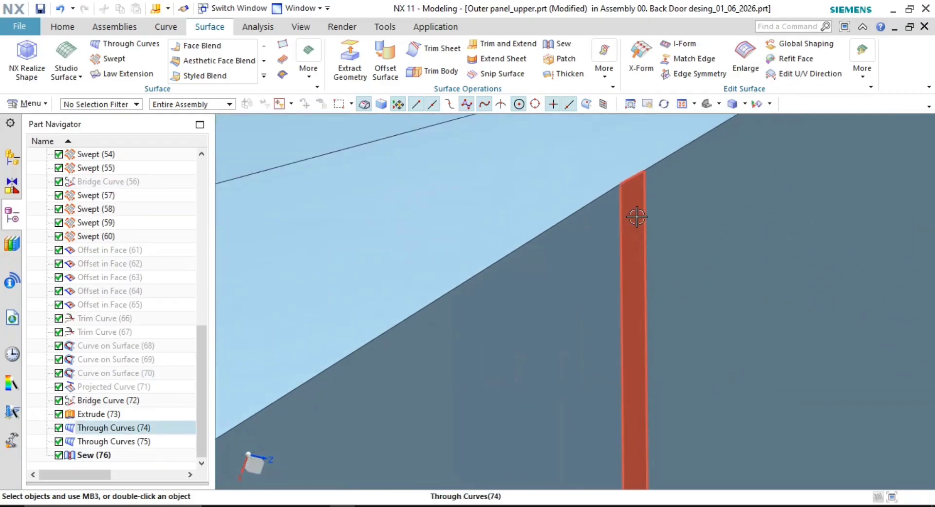
Sew the adjacent strip sheet to the strip sheet that already includes the gap surface
scroll(719, 289, down, 4)
scroll(727, 292, down, 1)
shift+middle_drag(730, 311, 657, 227)
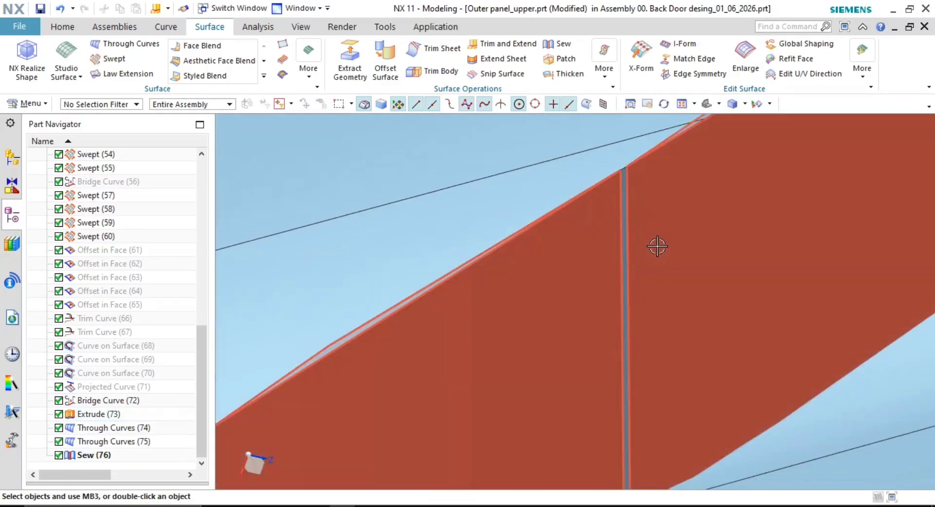
click(557, 43)
click(666, 251)
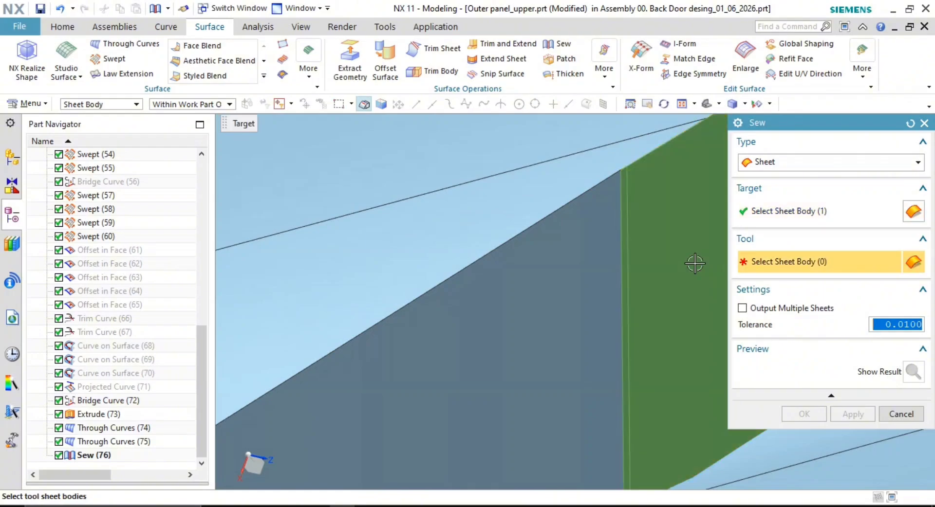
click(614, 238)
click(802, 415)
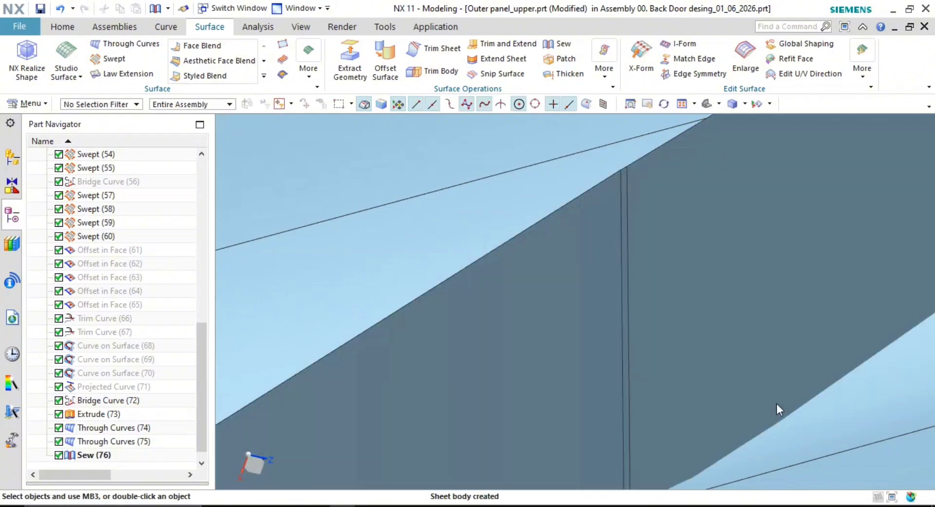
Examine the strip's joints and their fit against the panel faces around the lower side corner
scroll(637, 340, down, 5)
shift+middle_drag(641, 344, 567, 277)
scroll(623, 340, down, 5)
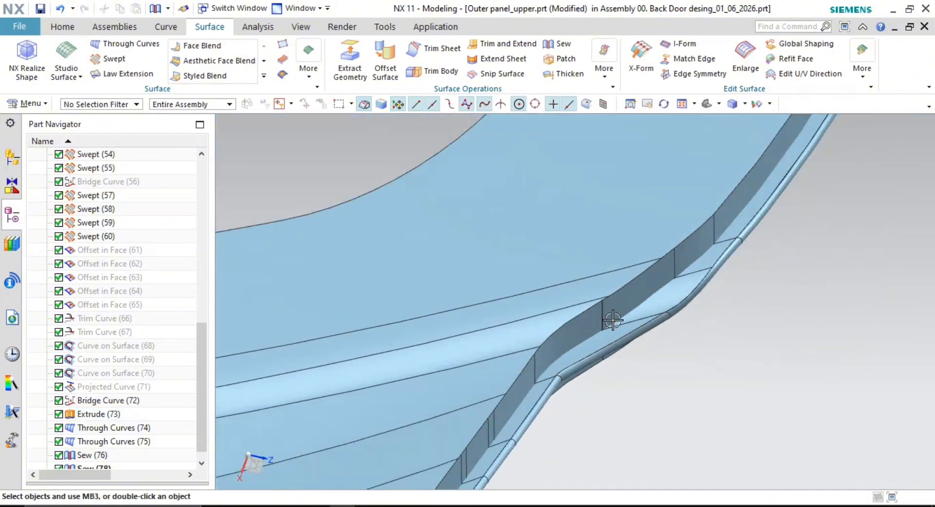
shift+middle_drag(610, 303, 621, 279)
scroll(608, 324, up, 9)
scroll(597, 353, down, 3)
shift+middle_drag(600, 366, 577, 423)
scroll(574, 352, down, 3)
scroll(578, 351, down, 3)
shift+middle_drag(578, 351, 668, 363)
scroll(627, 425, down, 3)
scroll(667, 364, up, 3)
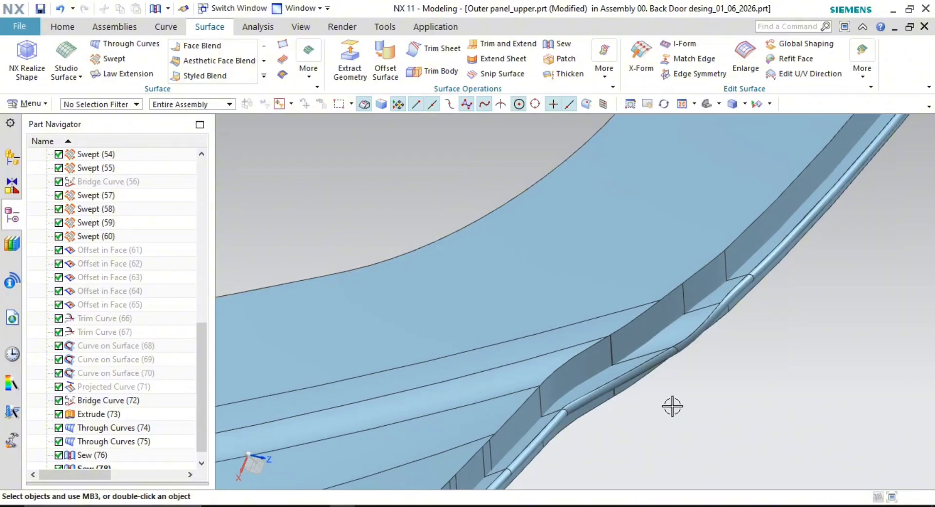
Try to trim the panel sheet with all faces of the sewn strip as the boundary, checking the boundary near the joint
click(550, 47)
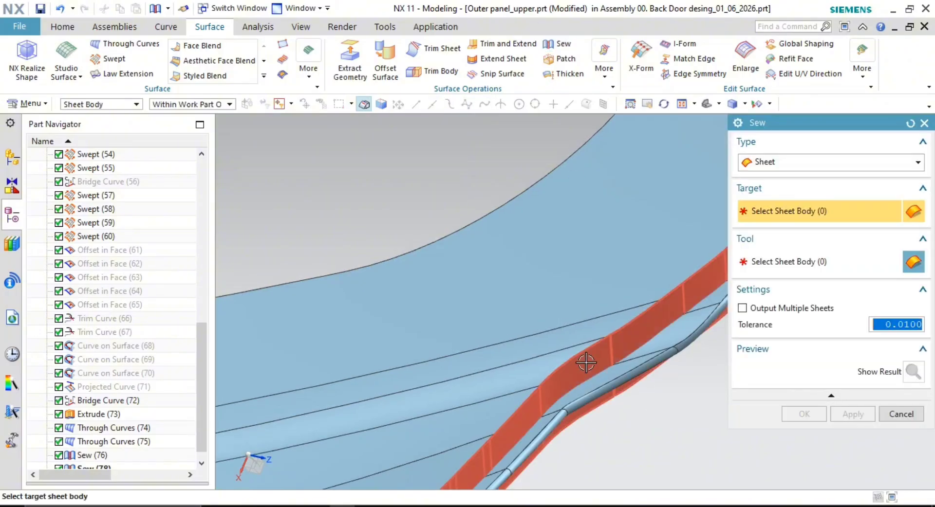
click(445, 71)
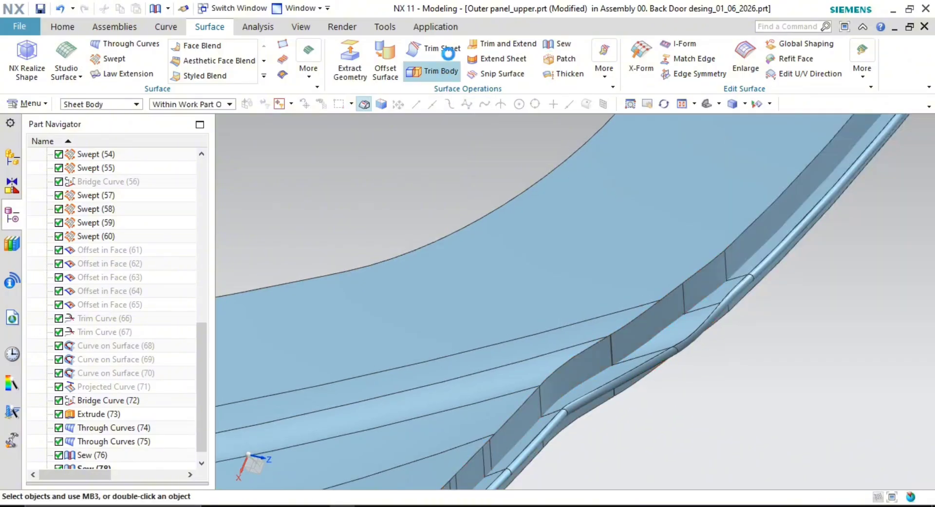
click(440, 49)
click(439, 206)
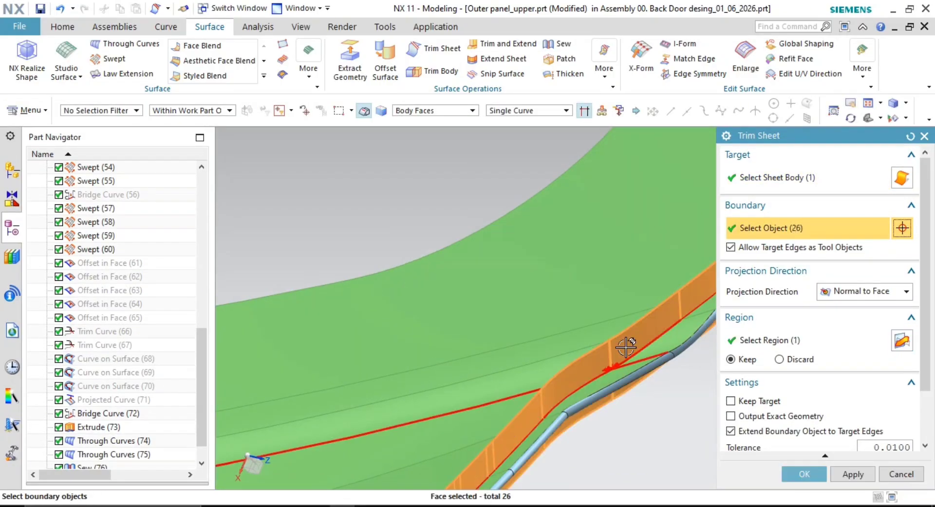
scroll(642, 402, up, 6)
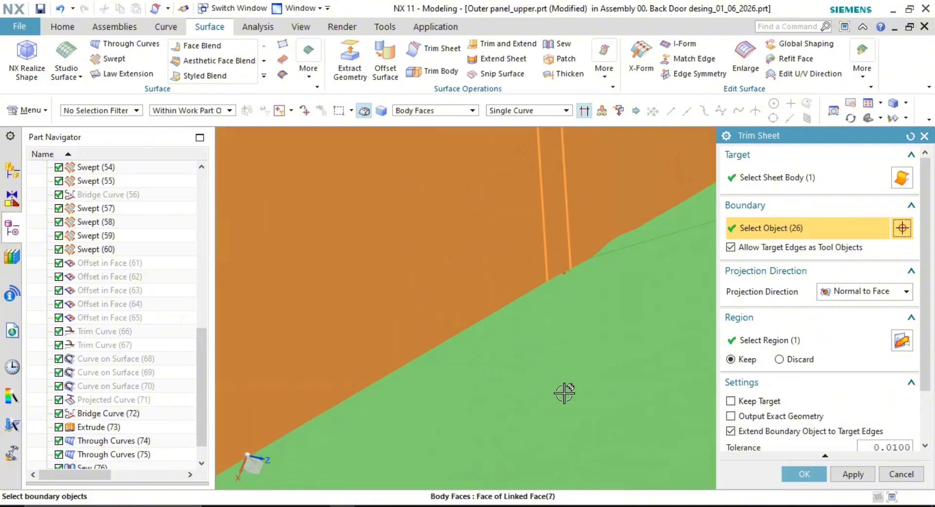
scroll(597, 290, down, 4)
scroll(597, 375, up, 2)
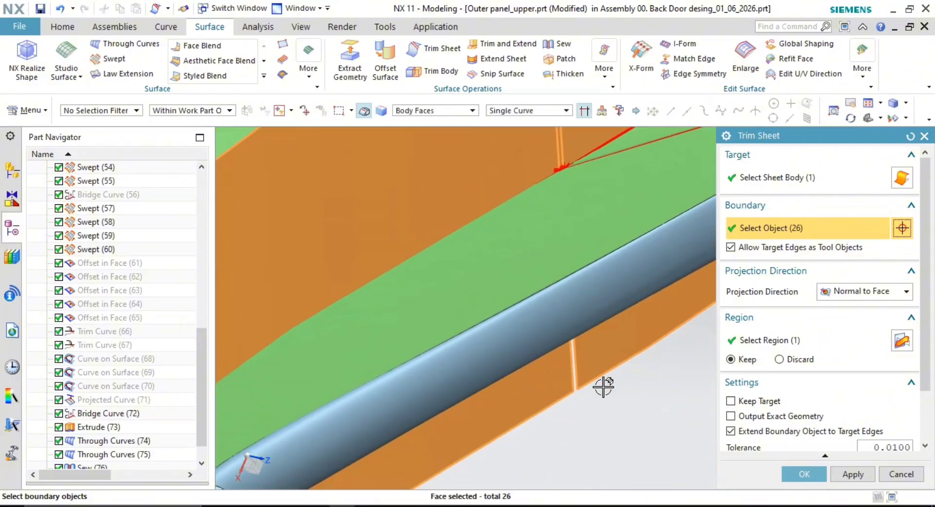
key(Escape)
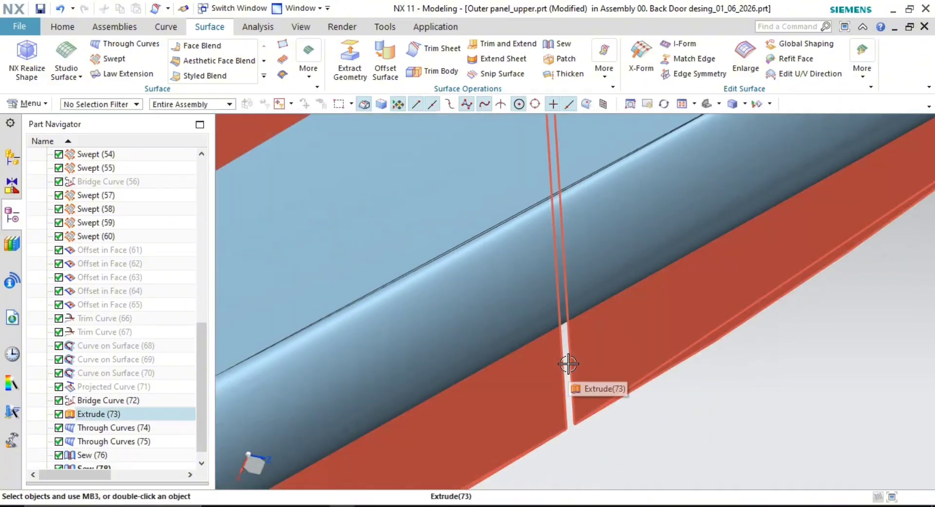
Select the extruded strip and examine the narrow surface that fills the gap at its joint
click(582, 374)
middle_drag(582, 374, 587, 504)
scroll(609, 444, down, 3)
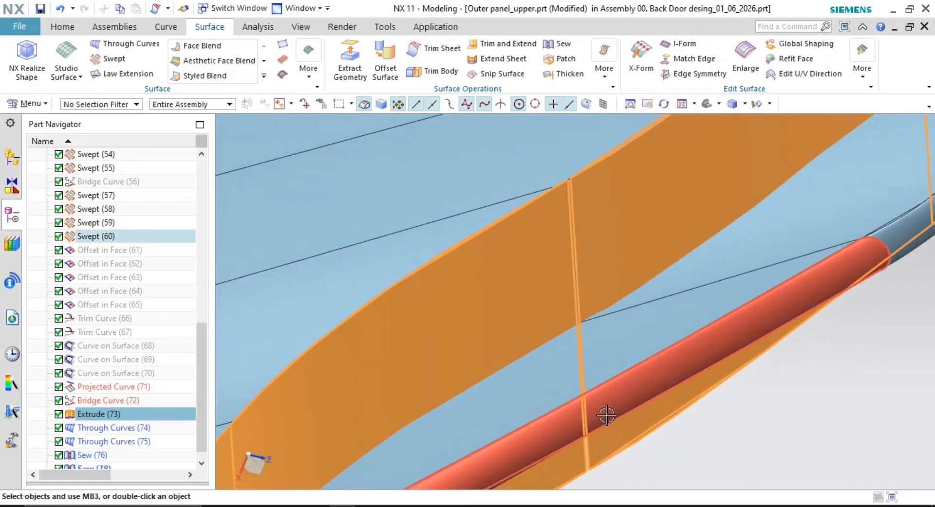
scroll(607, 413, up, 3)
scroll(588, 371, up, 3)
shift+middle_drag(587, 249, 583, 381)
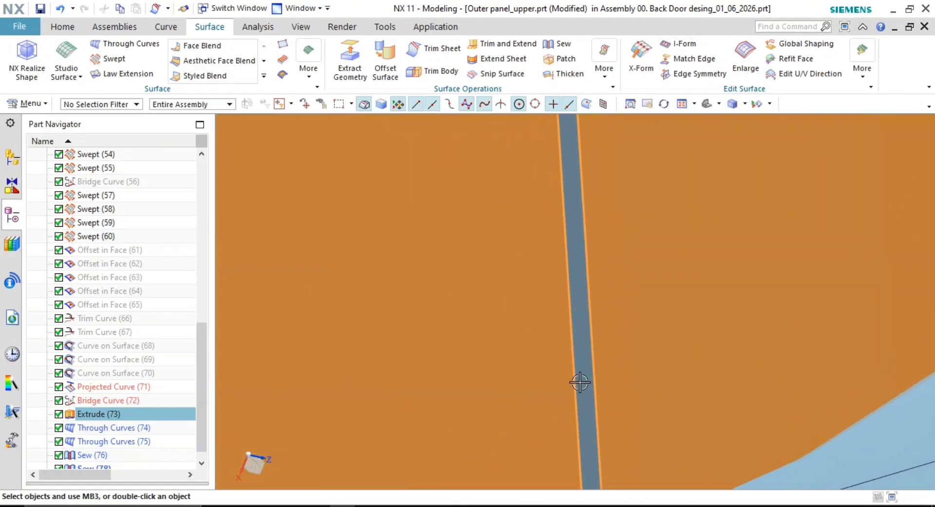
click(587, 374)
key(ctrl+b)
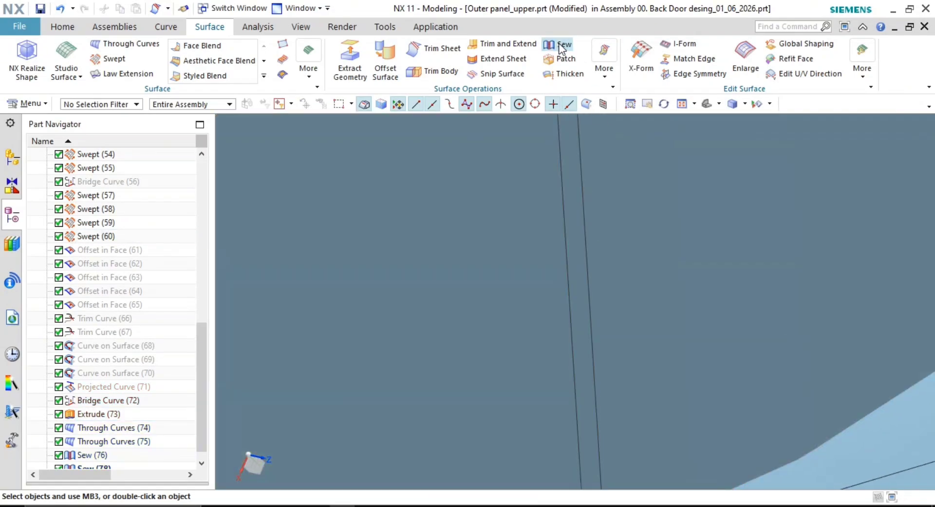
Open the Sew command and examine the strip and rounded rim from the inner side of the panel
click(562, 45)
scroll(579, 278, down, 4)
scroll(636, 344, up, 3)
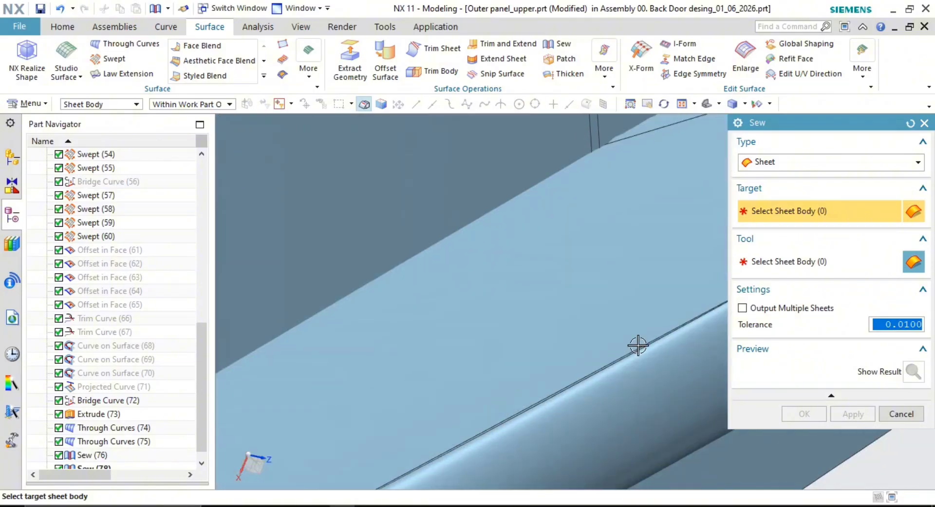
scroll(634, 336, down, 4)
scroll(645, 391, down, 4)
middle_drag(645, 391, 503, 326)
scroll(503, 326, down, 4)
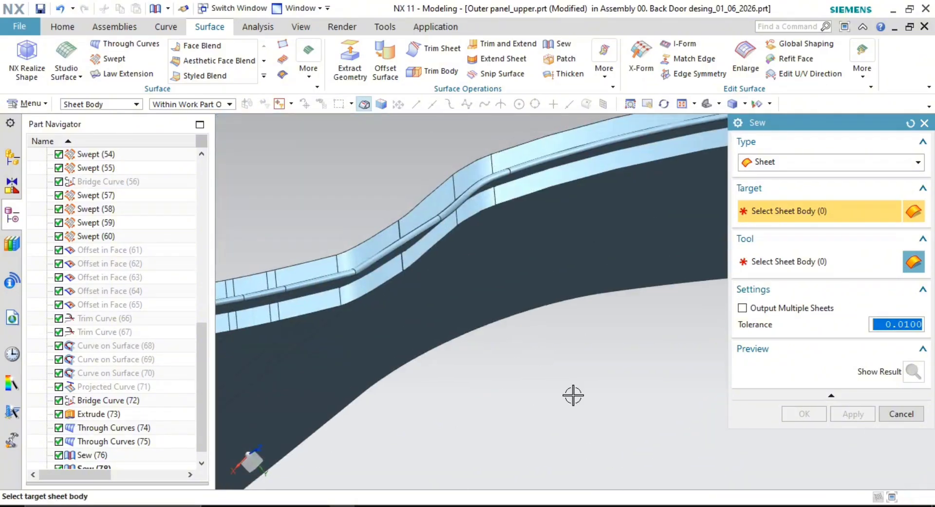
scroll(463, 286, up, 5)
scroll(244, 275, up, 4)
shift+middle_drag(244, 275, 511, 502)
Examine the inner side of the panel where the strip crosses the face boundaries around the side corner
scroll(482, 276, up, 2)
scroll(477, 341, up, 4)
middle_drag(477, 342, 622, 349)
scroll(419, 265, down, 8)
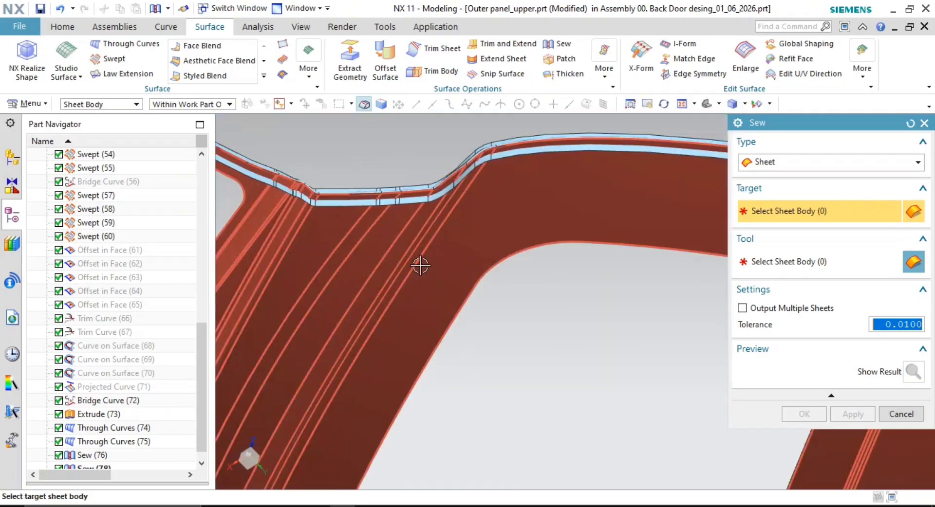
middle_drag(426, 274, 504, 266)
scroll(510, 249, up, 4)
scroll(481, 293, up, 4)
scroll(457, 337, up, 4)
shift+middle_drag(458, 337, 640, 240)
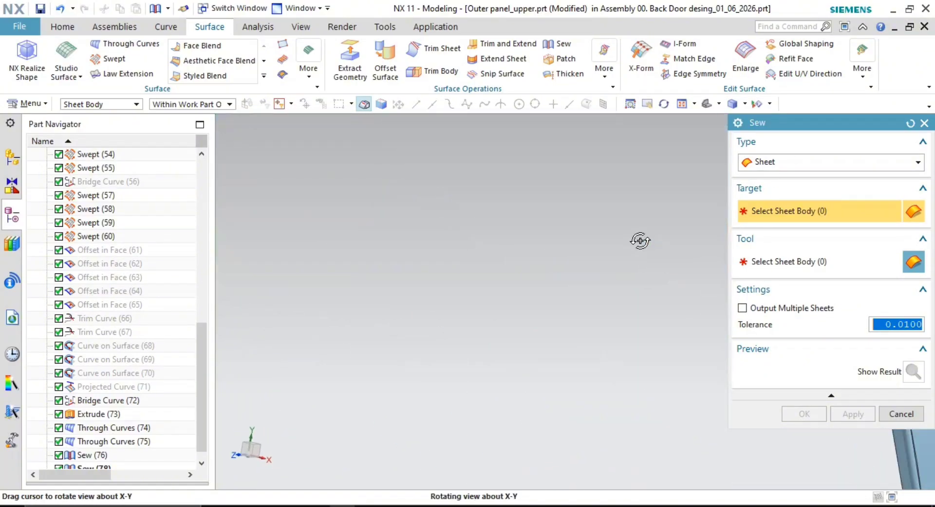
Examine the joints between the strip segments and the rounded rim along the curved side of the panel
scroll(558, 320, down, 5)
mouse_move(536, 346)
middle_down()
mouse_move(522, 369)
mouse_move(533, 341)
middle_up()
scroll(537, 310, up, 3)
scroll(569, 368, up, 4)
scroll(655, 400, up, 3)
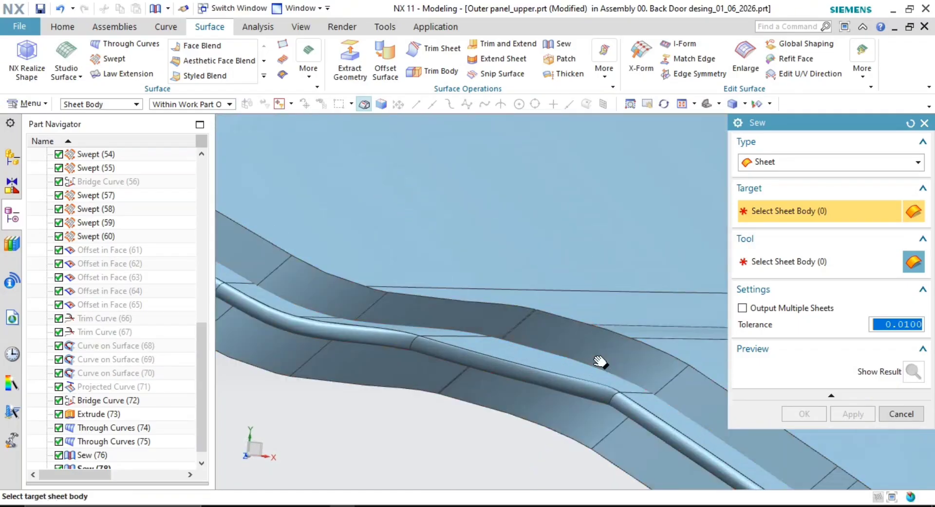
shift+middle_drag(600, 364, 602, 323)
scroll(560, 369, down, 7)
scroll(601, 324, down, 5)
middle_drag(620, 368, 605, 322)
scroll(638, 367, up, 5)
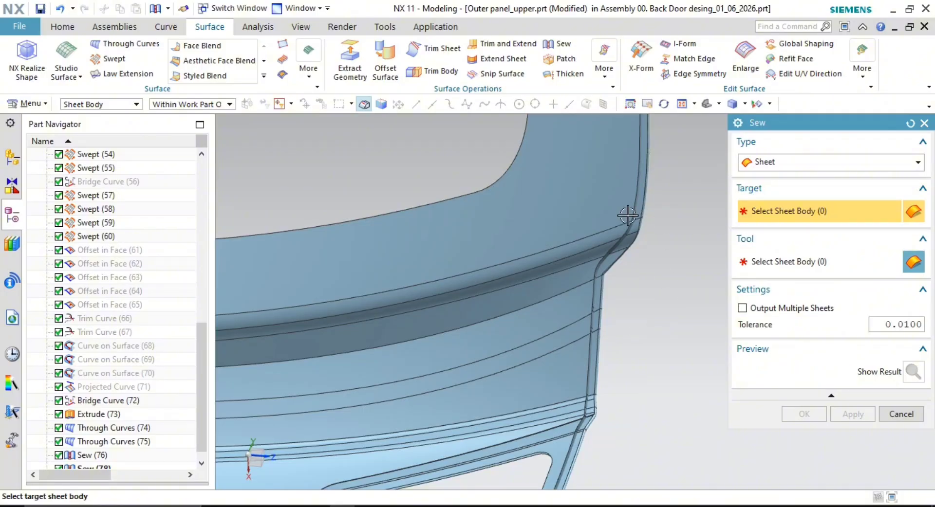
Examine the strip's crossing with the offset panel faces from the outer side and leave the Sew command
scroll(628, 215, down, 3)
scroll(599, 278, down, 3)
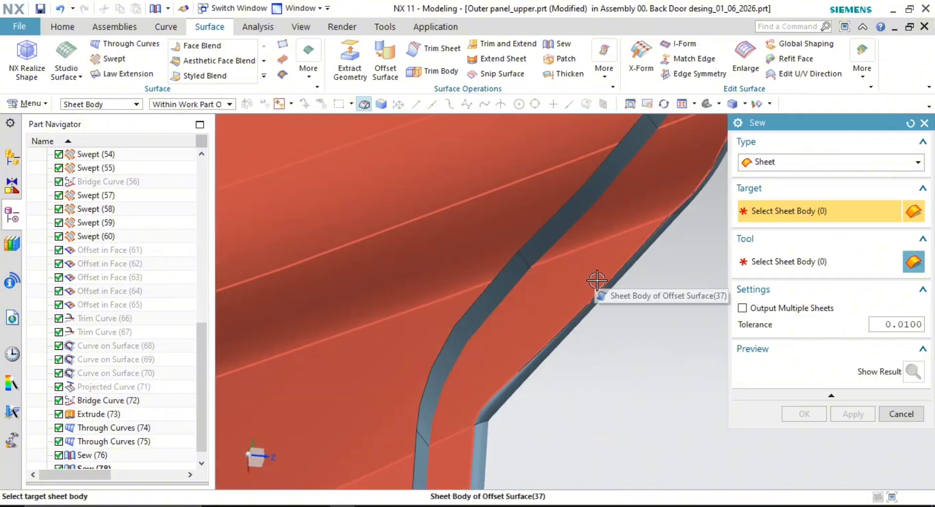
mouse_move(607, 259)
middle_down()
mouse_move(626, 261)
mouse_move(620, 238)
mouse_move(614, 244)
middle_up()
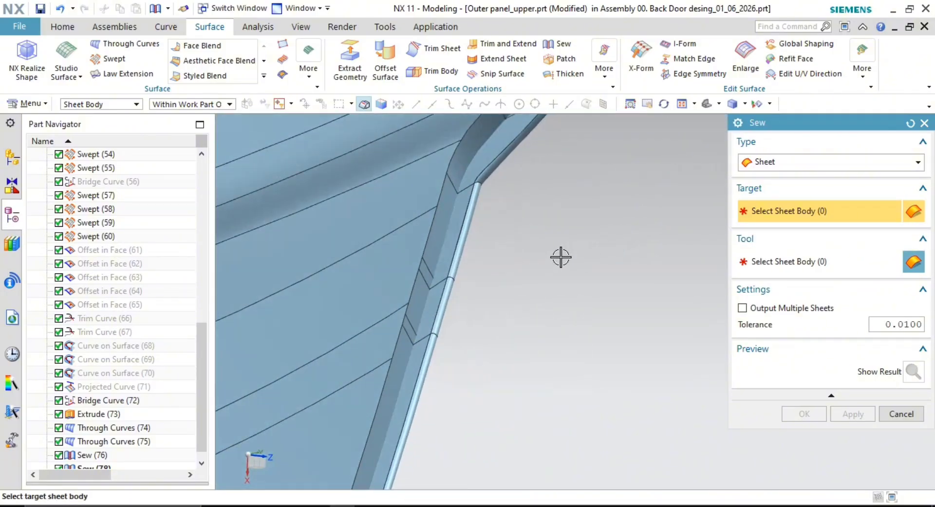
middle_drag(558, 311, 523, 422)
middle_drag(511, 252, 622, 320)
scroll(613, 319, down, 5)
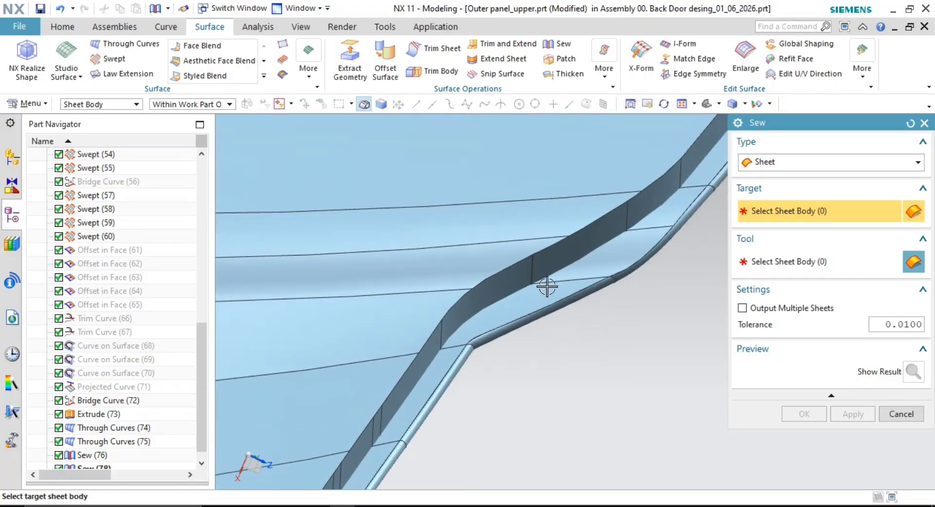
scroll(547, 288, down, 5)
key(Escape)
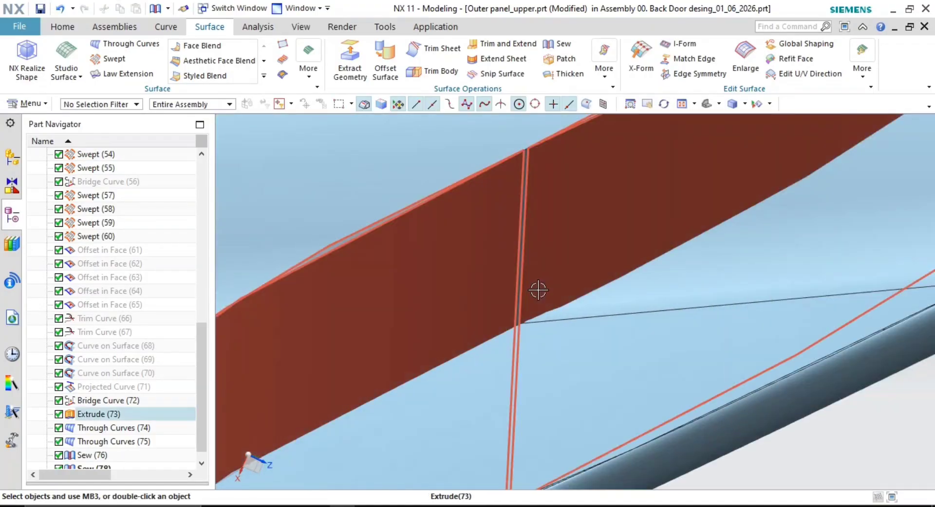
Examine the lower end of the strip's filled joint where it meets the panel faces
middle_drag(538, 290, 591, 307)
scroll(578, 266, down, 3)
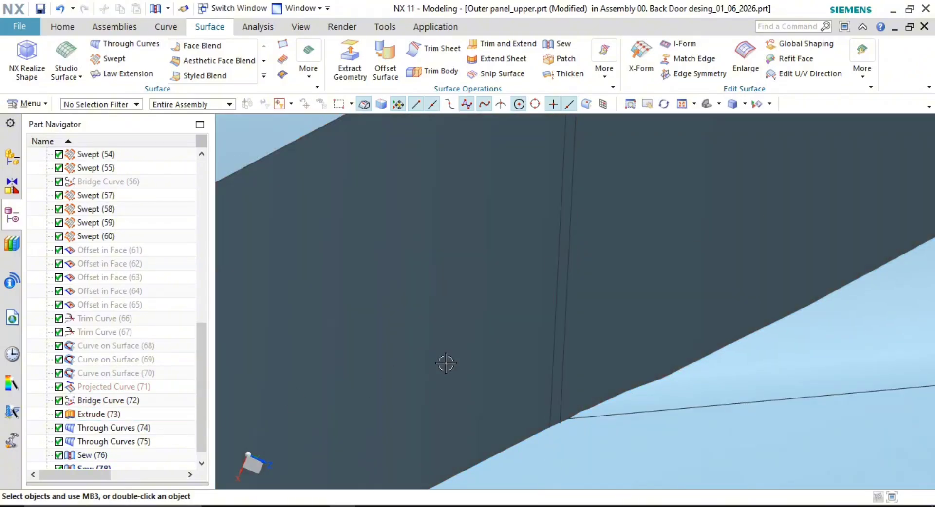
scroll(601, 336, up, 4)
shift+middle_drag(601, 336, 566, 339)
scroll(577, 378, up, 4)
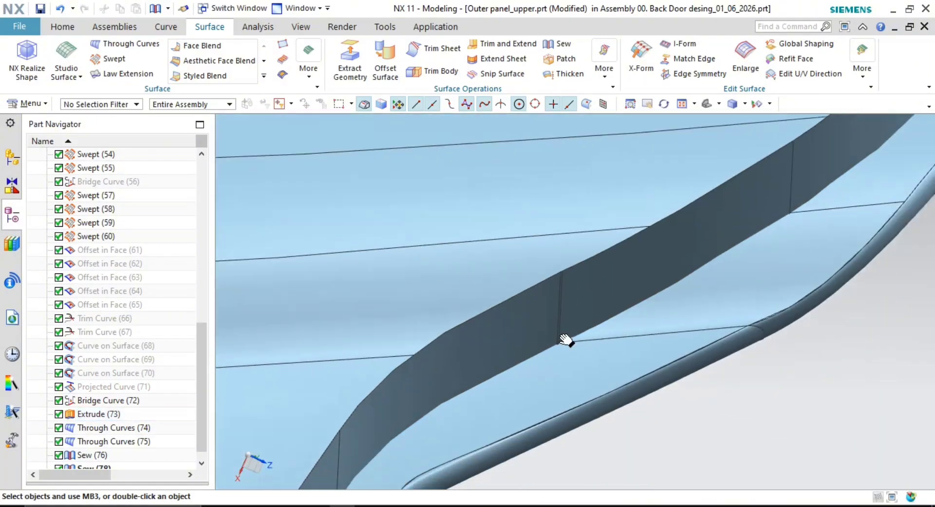
scroll(564, 335, up, 6)
scroll(568, 330, down, 4)
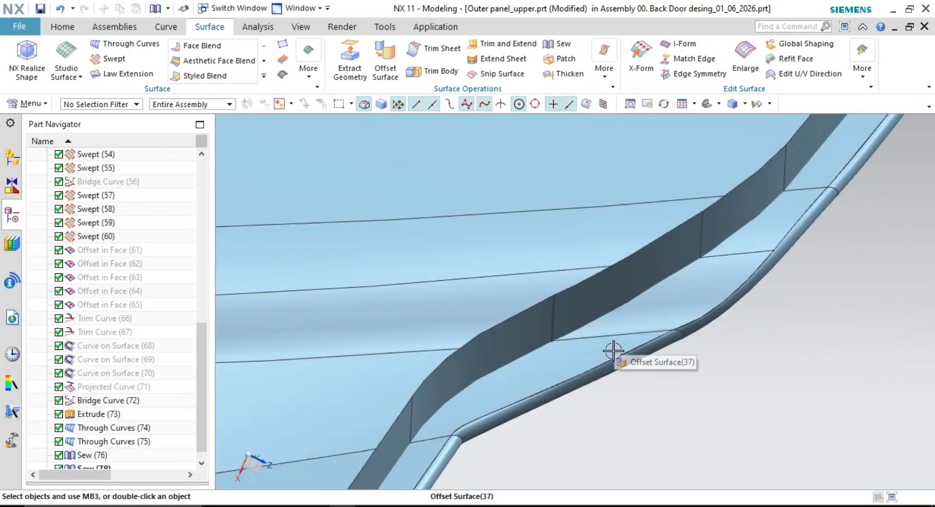
Hide the offset panel surface, Offset Surface (37)
click(614, 351)
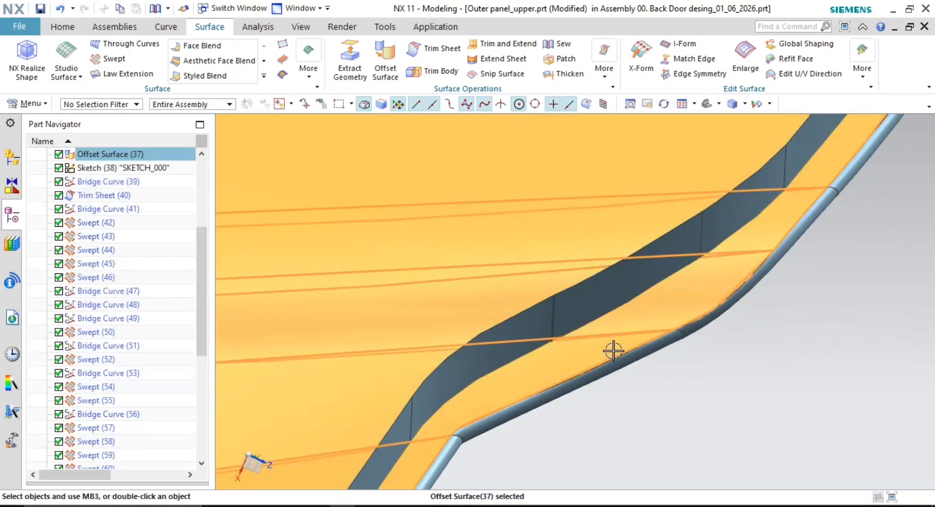
key(Escape)
click(121, 155)
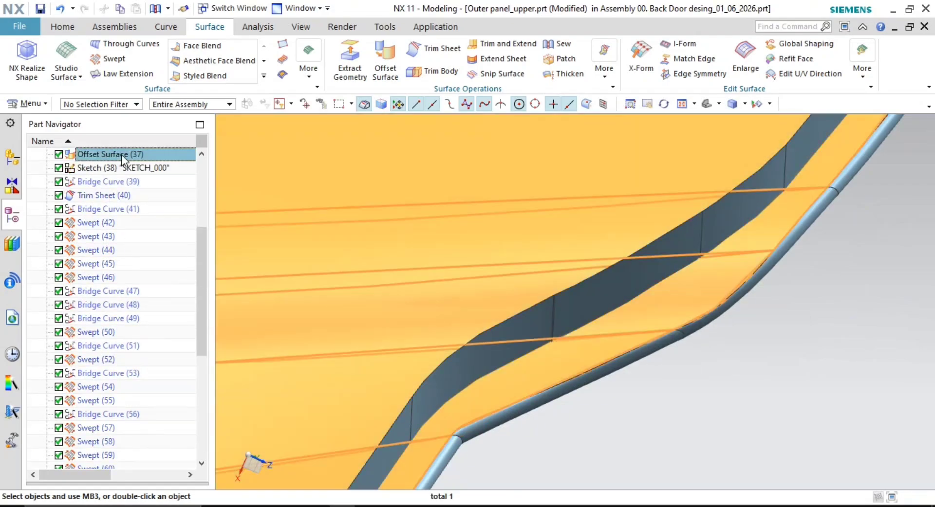
right_click(122, 156)
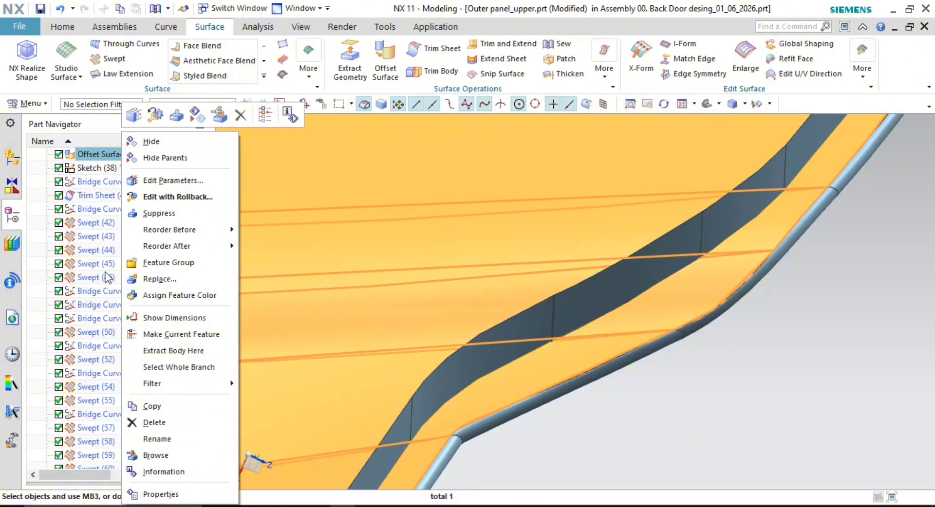
click(104, 278)
right_click(150, 155)
click(205, 142)
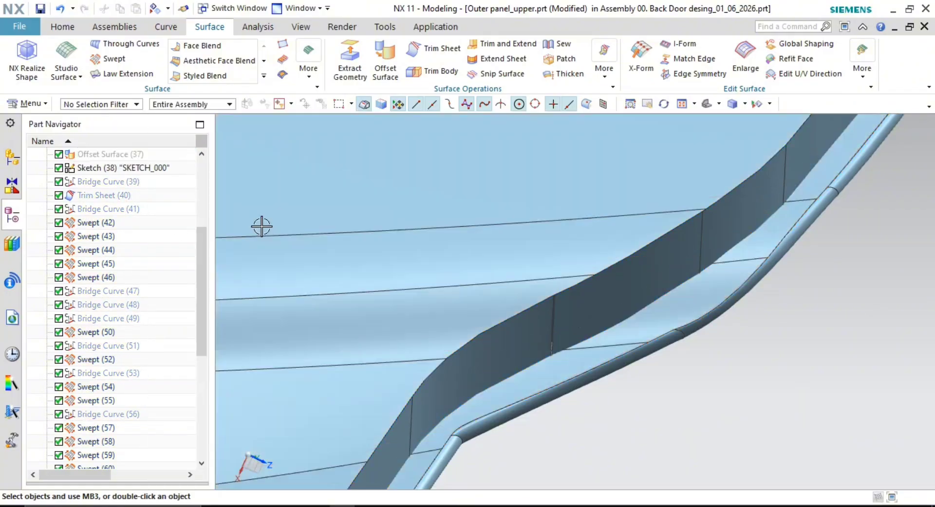
Collapse and hide the "Class A" feature group of linked faces
click(355, 325)
key(Escape)
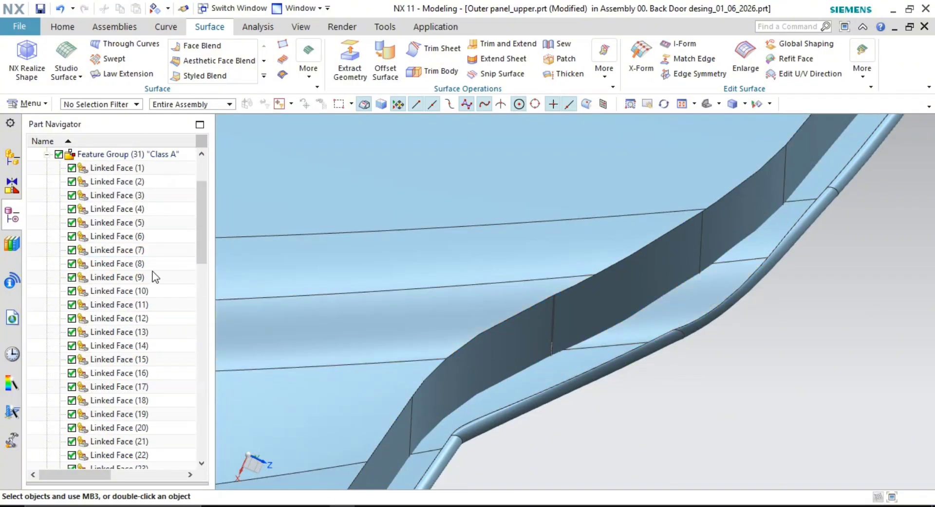
click(48, 154)
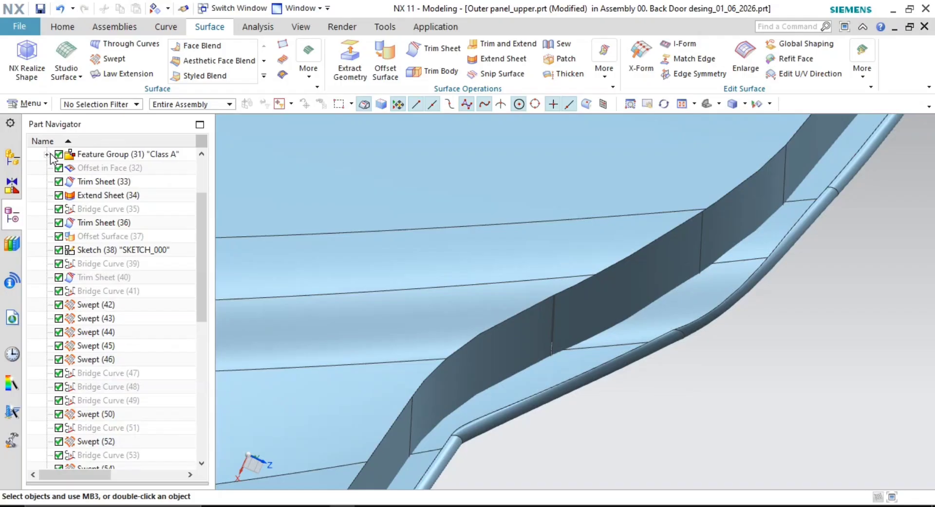
right_click(156, 158)
click(227, 82)
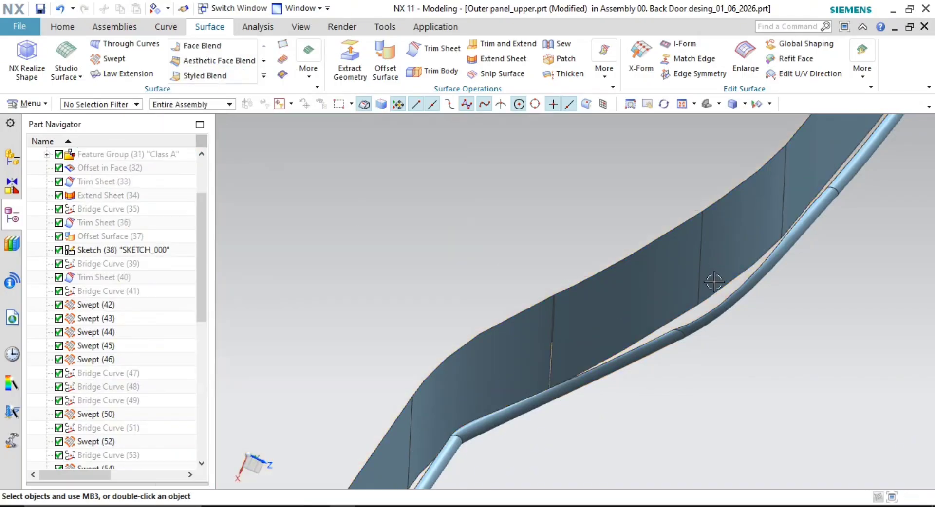
Try to extend Through Curves (74) down the strip's open gap by adding the lower edges to its sections
scroll(714, 282, up, 8)
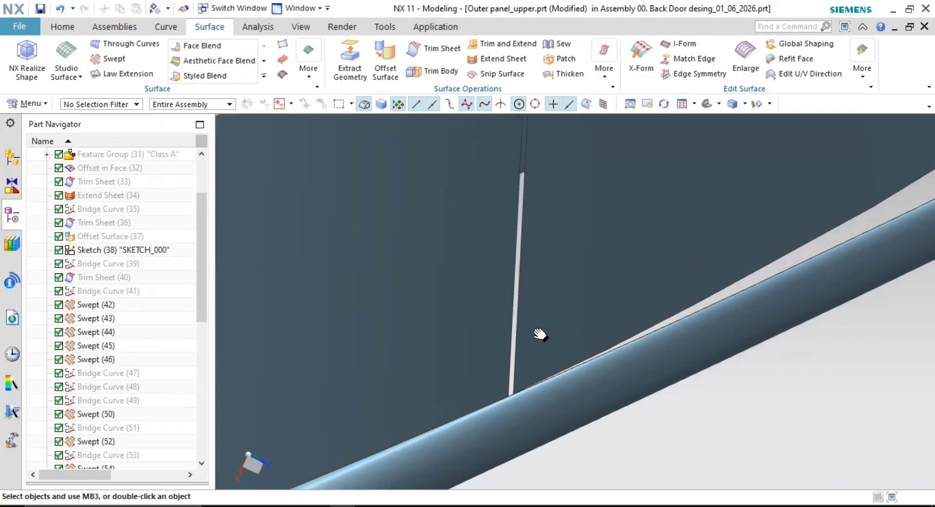
shift+middle_drag(540, 335, 542, 384)
shift+middle_drag(536, 315, 589, 293)
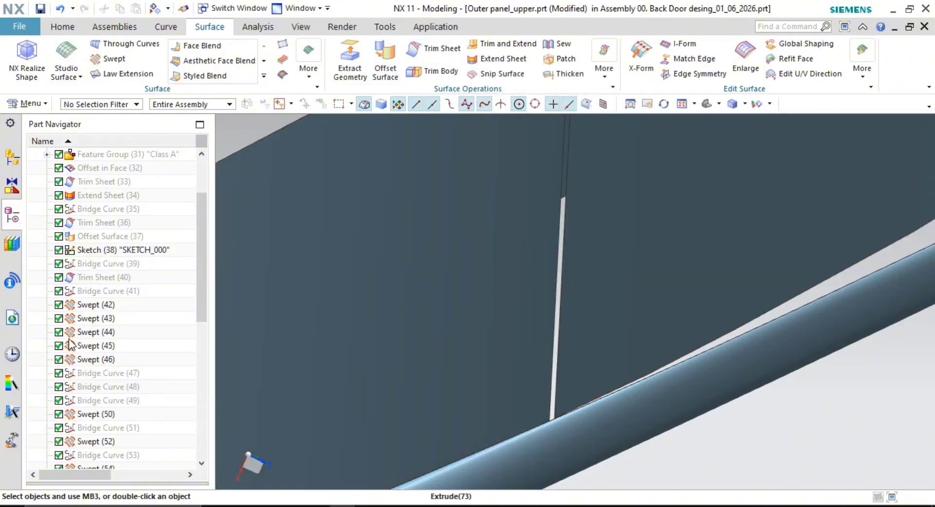
scroll(70, 345, down, 8)
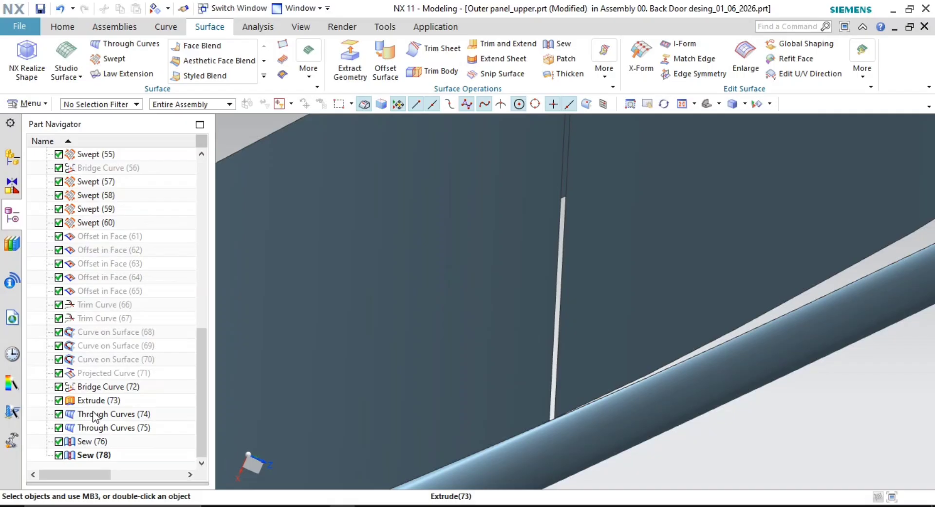
double_click(93, 415)
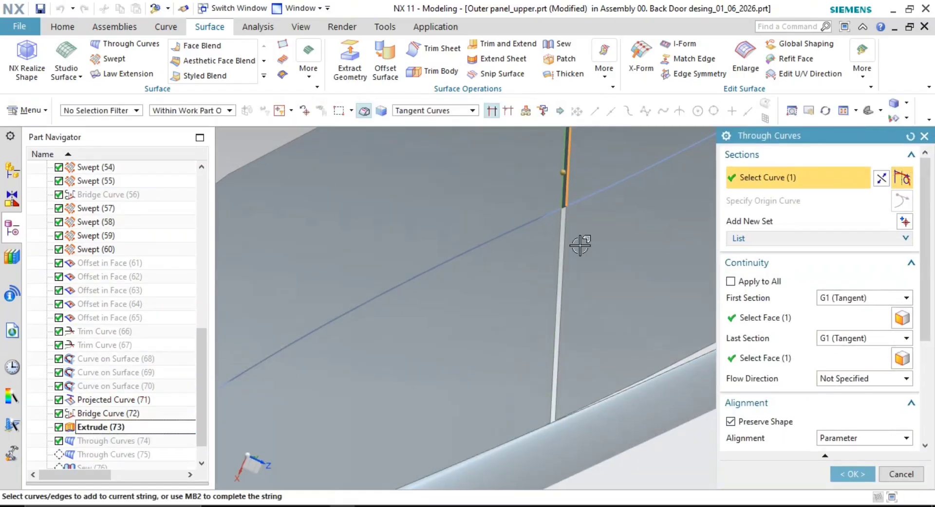
scroll(591, 297, up, 2)
shift+middle_drag(541, 243, 526, 341)
scroll(534, 302, up, 2)
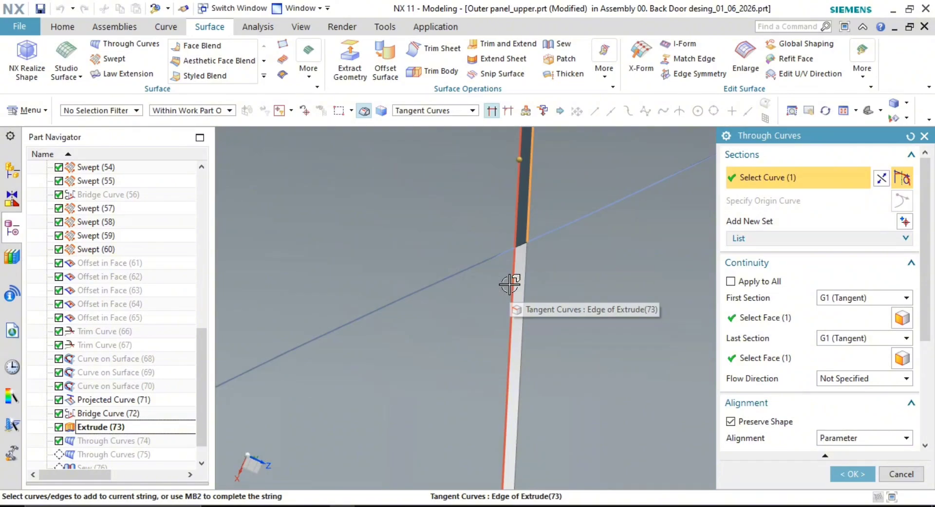
click(526, 319)
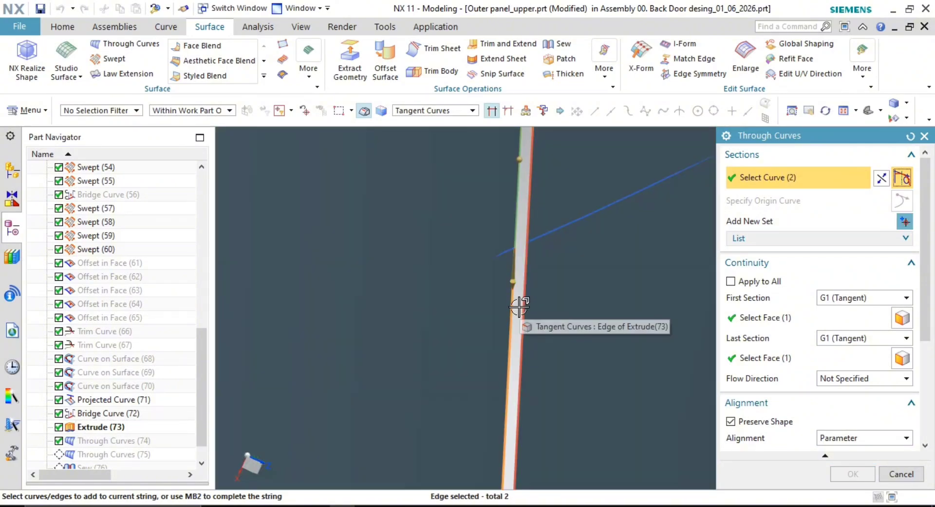
click(529, 236)
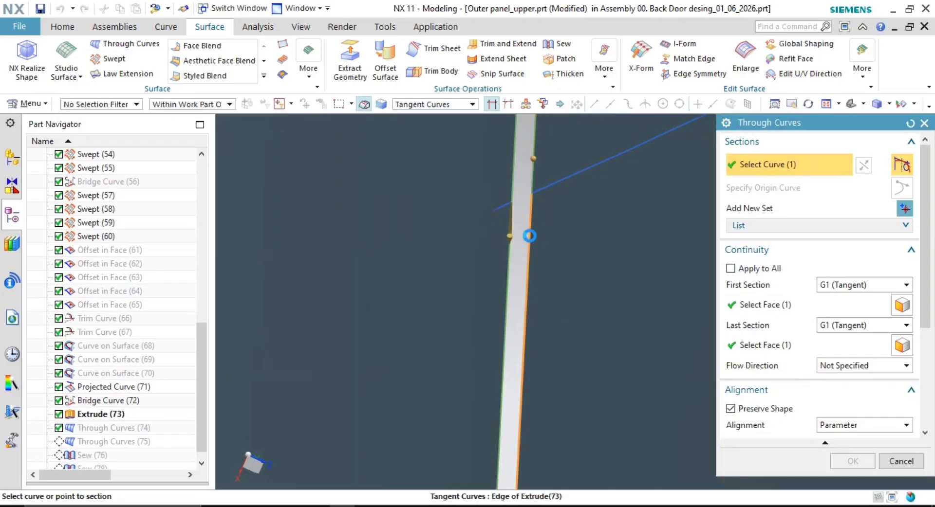
key(Escape)
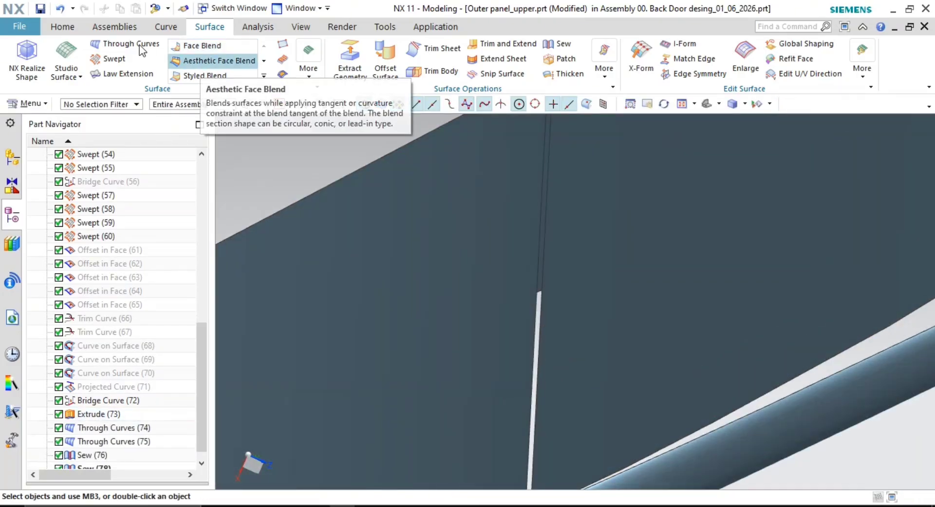
click(126, 44)
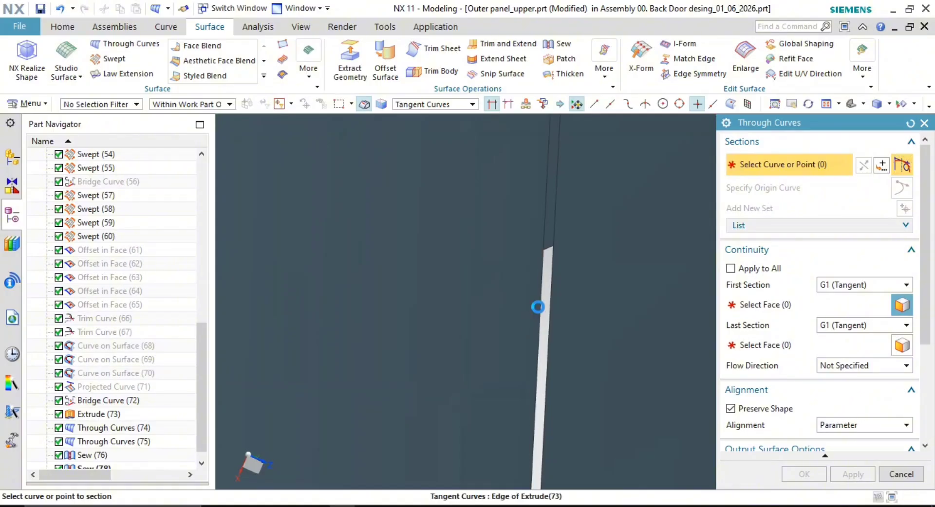
click(538, 307)
shift+middle_drag(527, 322, 432, 309)
scroll(466, 307, down, 3)
shift+middle_drag(482, 334, 486, 449)
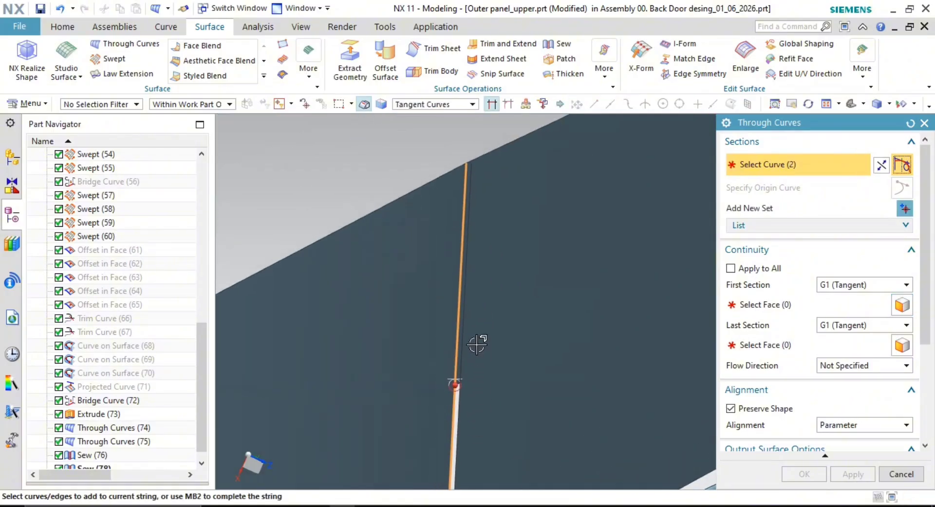
middle_click(479, 398)
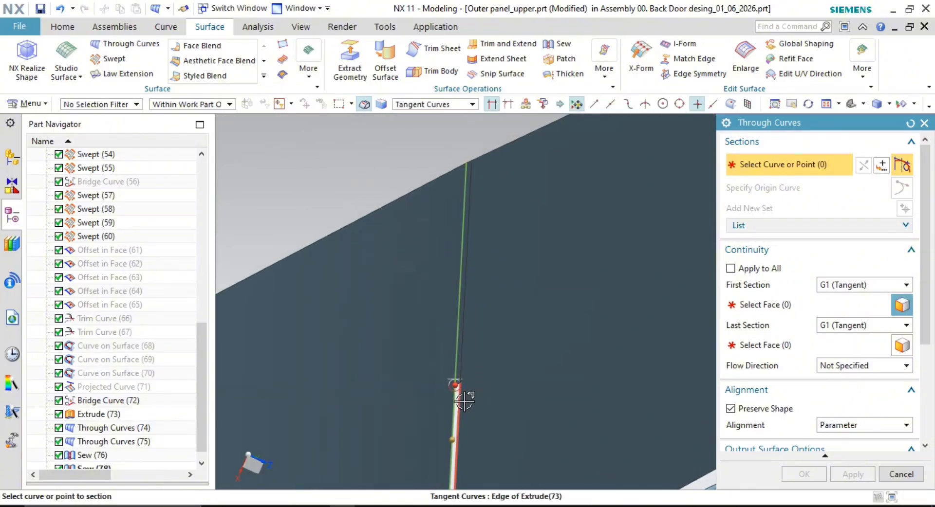
key(Escape)
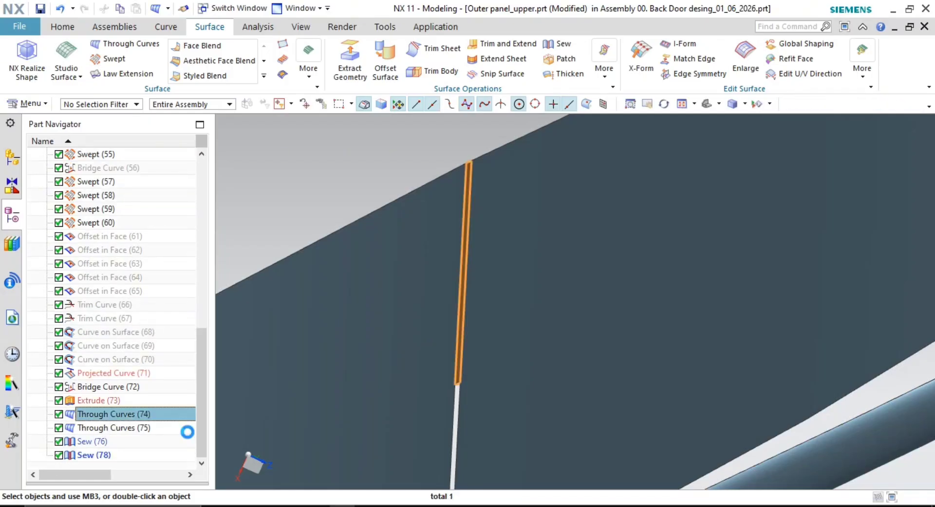
Delete Through Curves (74) and the two dependent sew features, Sew (76) and Sew (78)
click(294, 371)
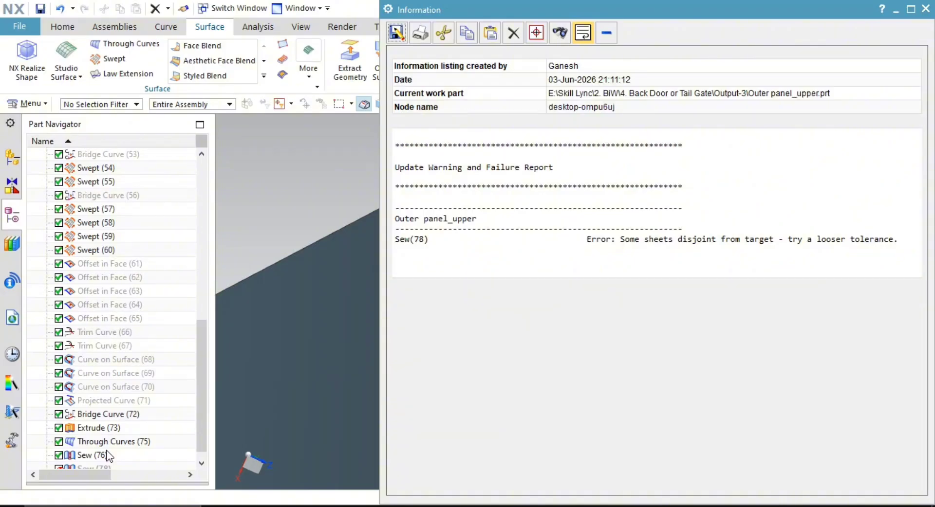
click(108, 455)
scroll(102, 443, down, 1)
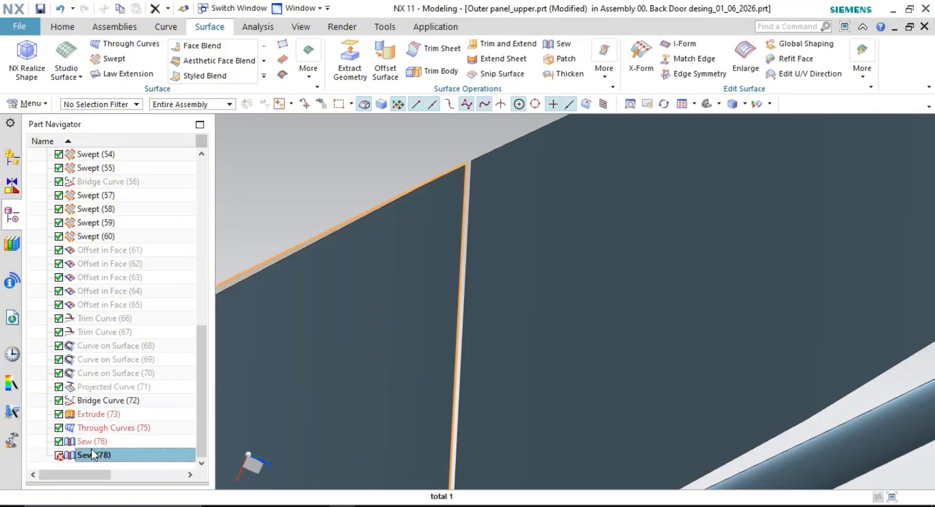
key(Delete)
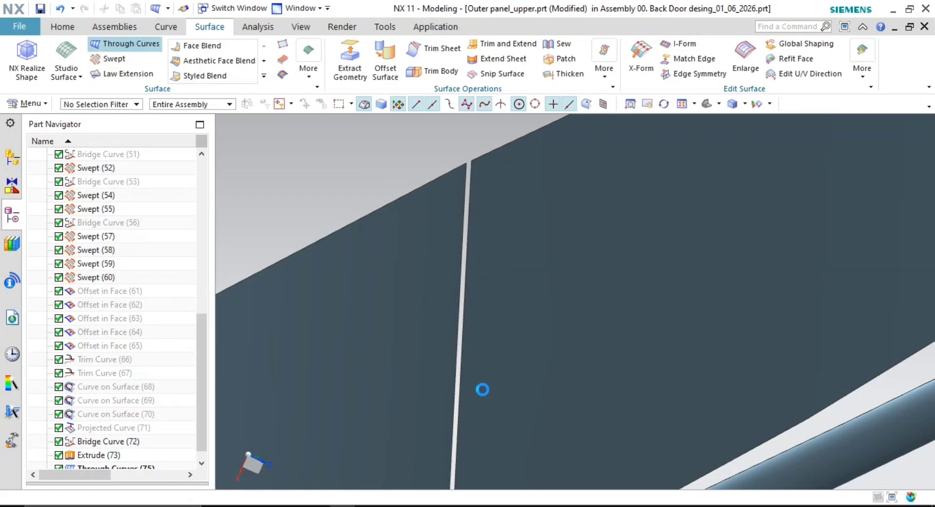
Create a Through Curves surface between the two edges of the strip's gap, G1 (Tangent) to the adjoining face at each section
middle_drag(463, 422, 455, 371)
scroll(437, 325, up, 3)
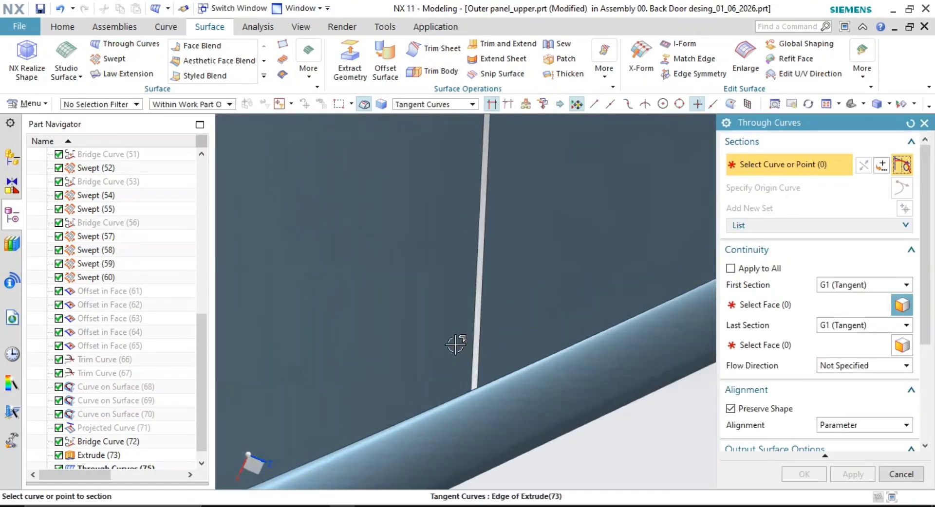
click(473, 337)
middle_drag(473, 337, 349, 265)
click(493, 331)
middle_click(626, 452)
click(449, 335)
middle_click(349, 265)
click(561, 357)
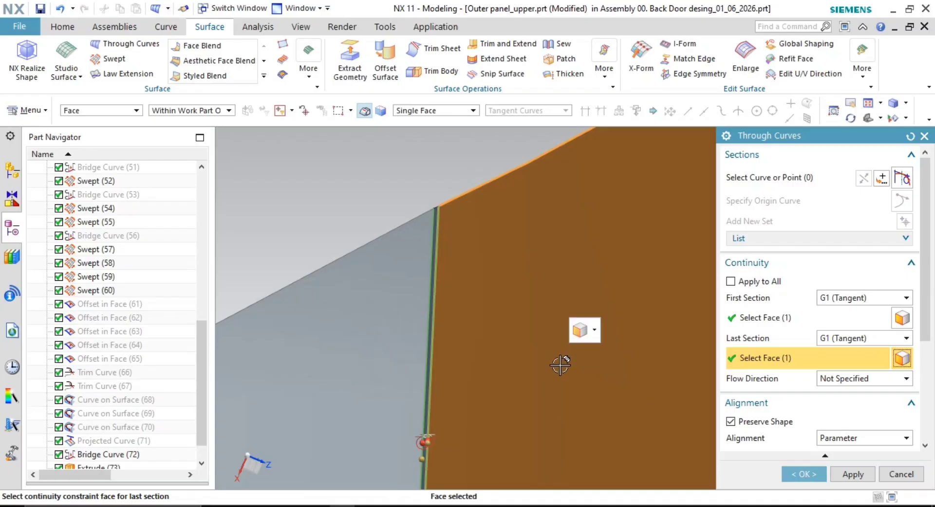
middle_drag(560, 365, 488, 362)
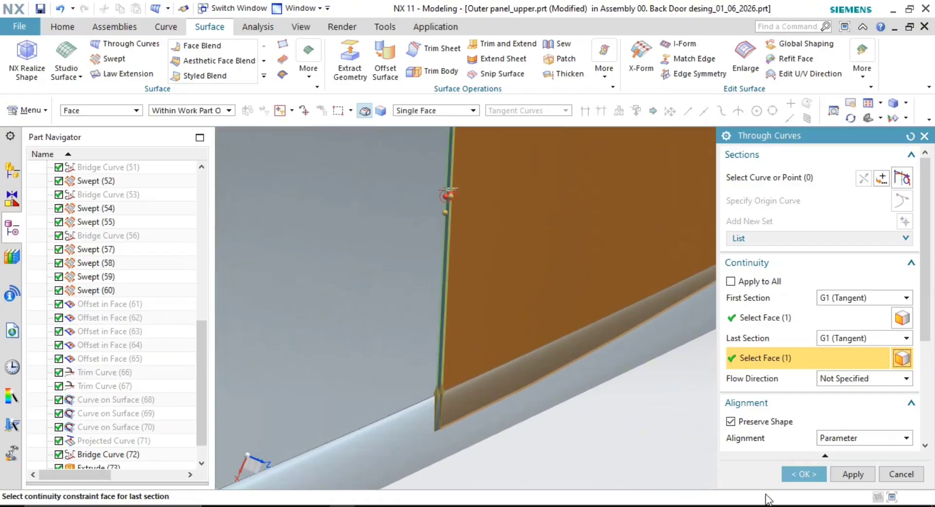
click(804, 475)
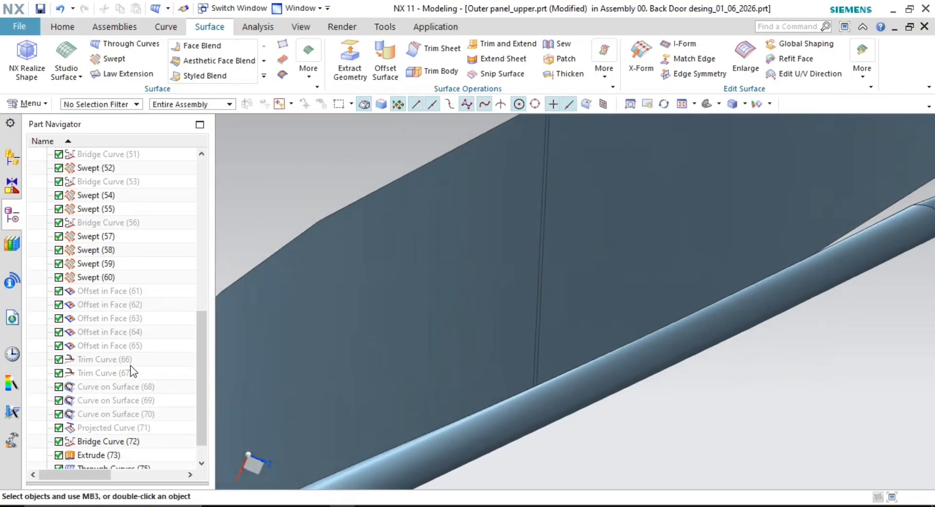
Show the "Class A" feature group of linked faces
scroll(98, 317, up, 9)
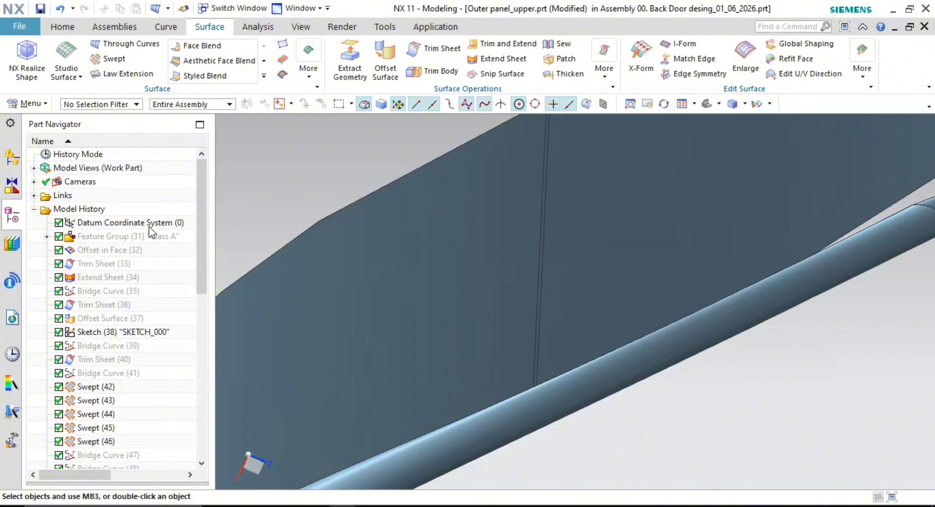
right_click(139, 236)
click(193, 81)
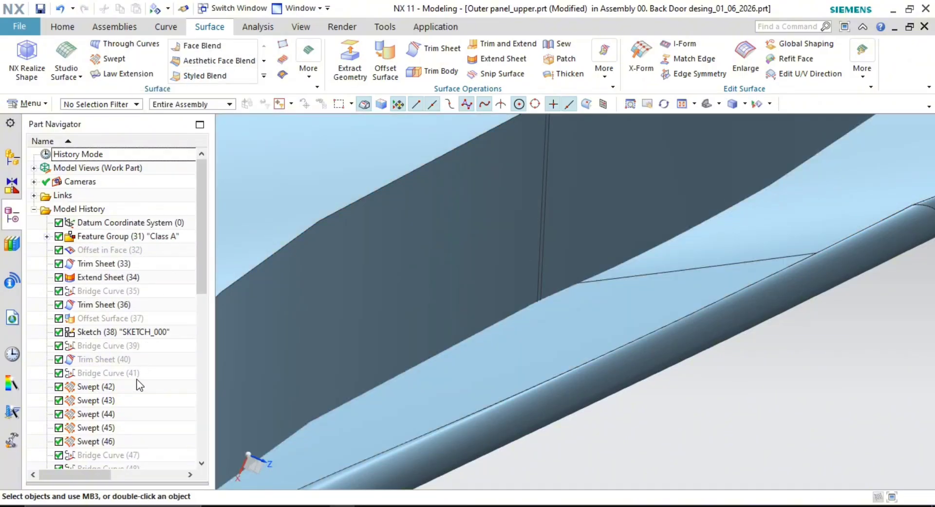
Show the offset panel surface, Offset Surface (37), and hide the "Class A" feature group
scroll(138, 382, down, 1)
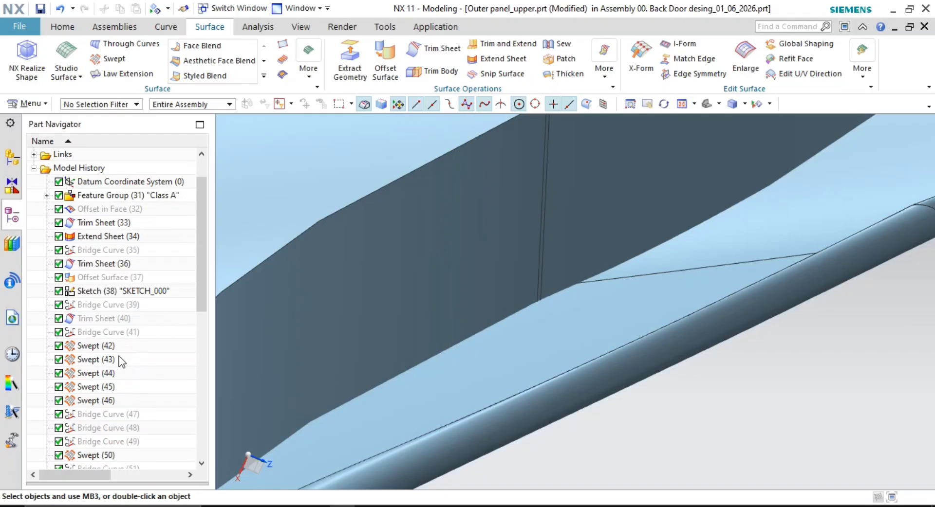
click(117, 278)
right_click(117, 278)
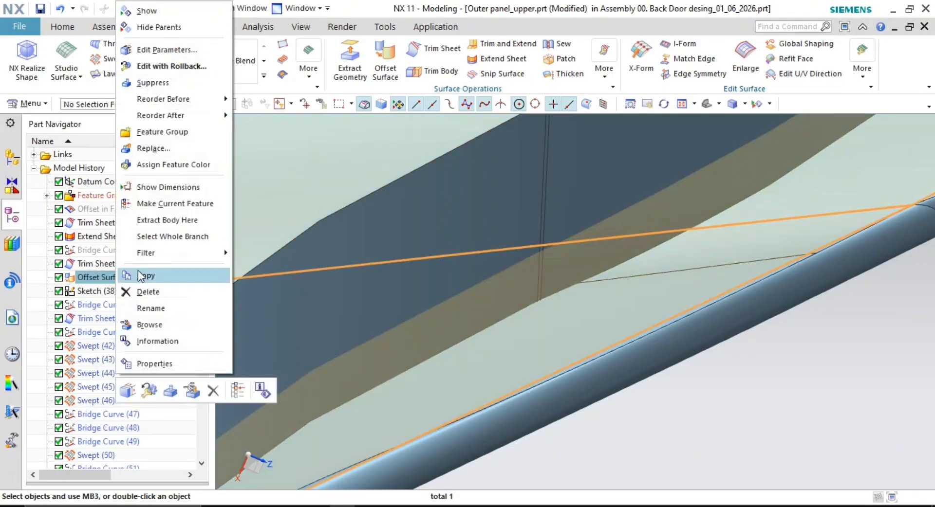
click(179, 26)
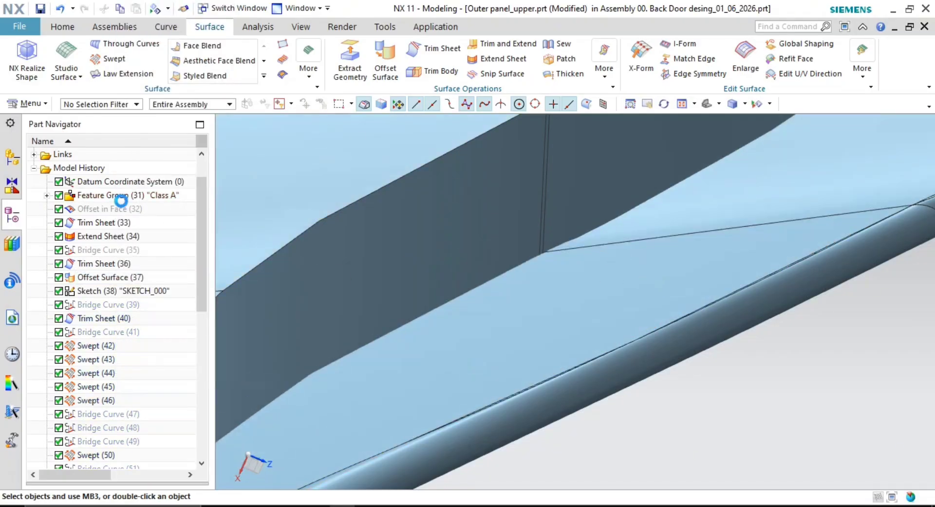
right_click(121, 197)
click(171, 74)
middle_drag(605, 297, 457, 330)
scroll(653, 251, down, 3)
shift+middle_drag(653, 252, 557, 355)
scroll(557, 355, down, 2)
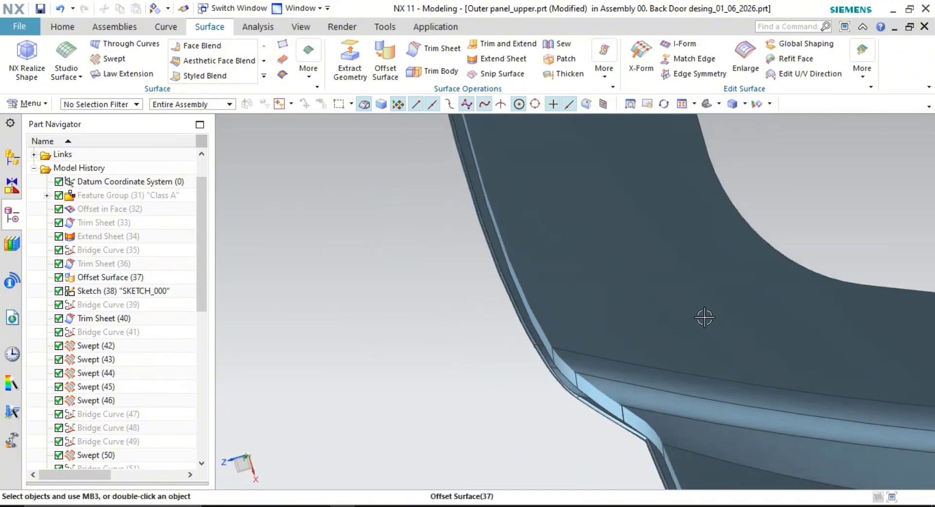
middle_drag(703, 317, 415, 352)
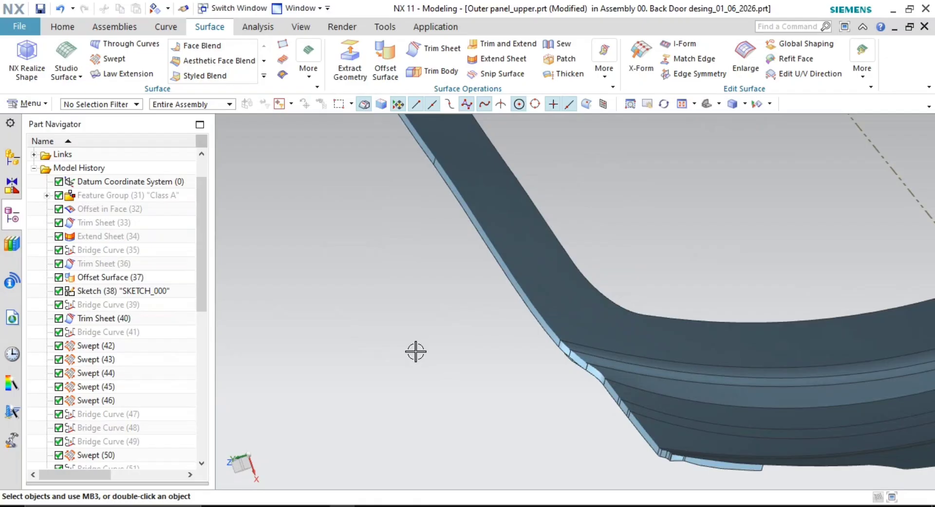
click(415, 59)
click(560, 292)
scroll(605, 225, up, 2)
scroll(450, 326, up, 3)
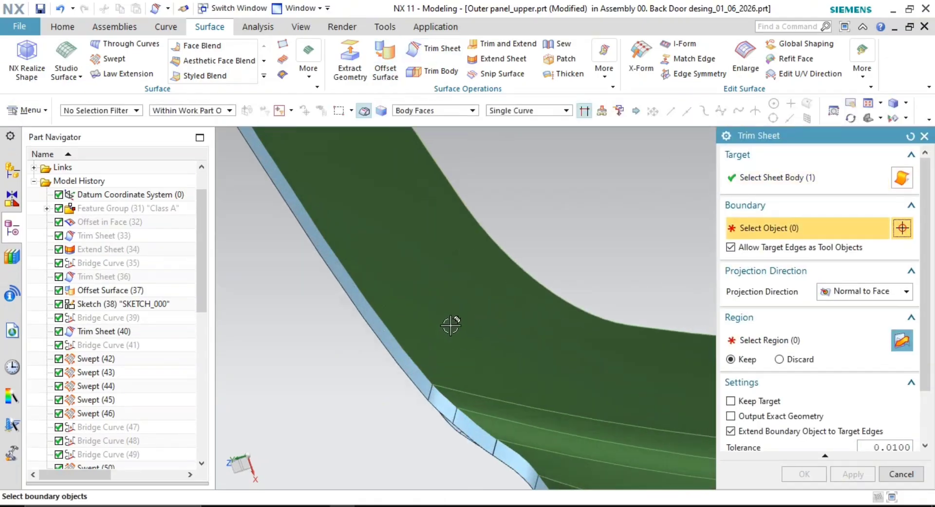
scroll(451, 325, up, 2)
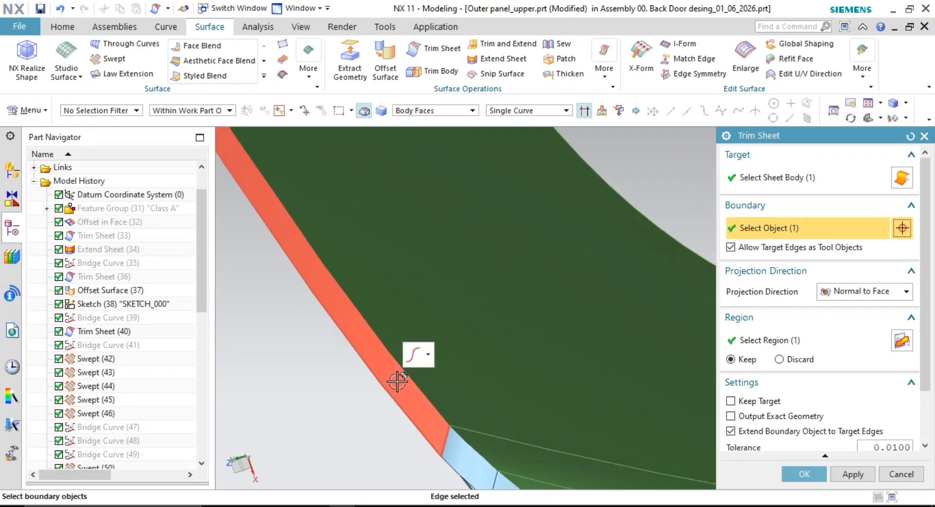
scroll(397, 381, down, 2)
shift+middle_drag(447, 380, 449, 360)
middle_click(449, 361)
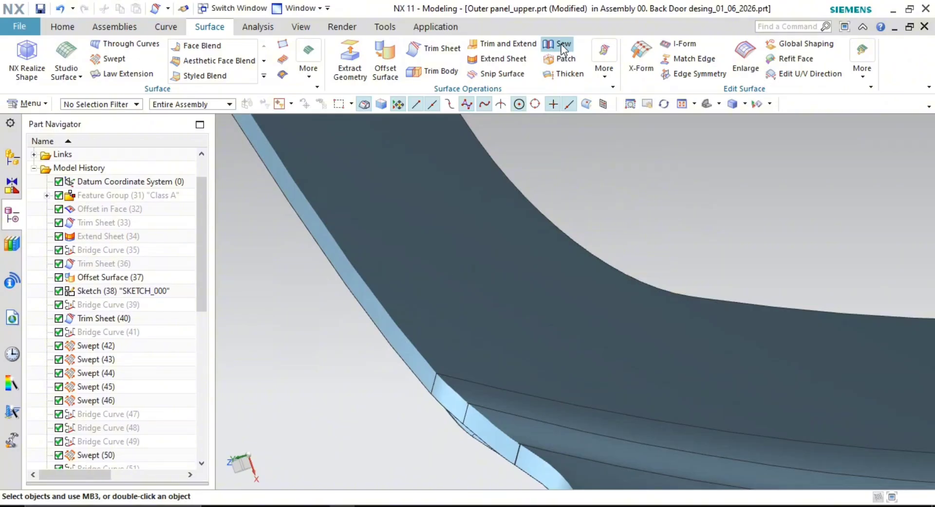
Try to sew the gap-filling surface and the adjoining strip sheet to the target strip sheet with a 0.0100 tolerance
click(561, 44)
click(411, 361)
scroll(513, 374, up, 3)
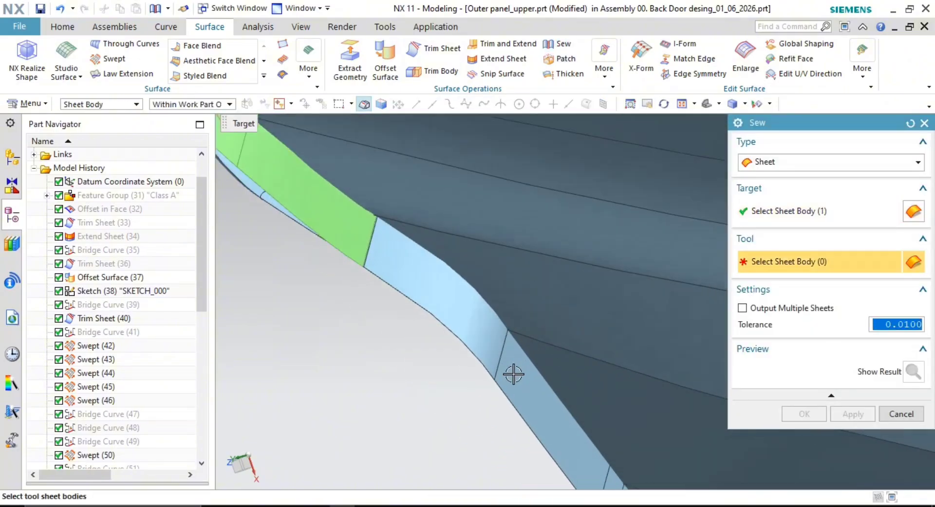
scroll(338, 255, up, 2)
scroll(384, 324, up, 3)
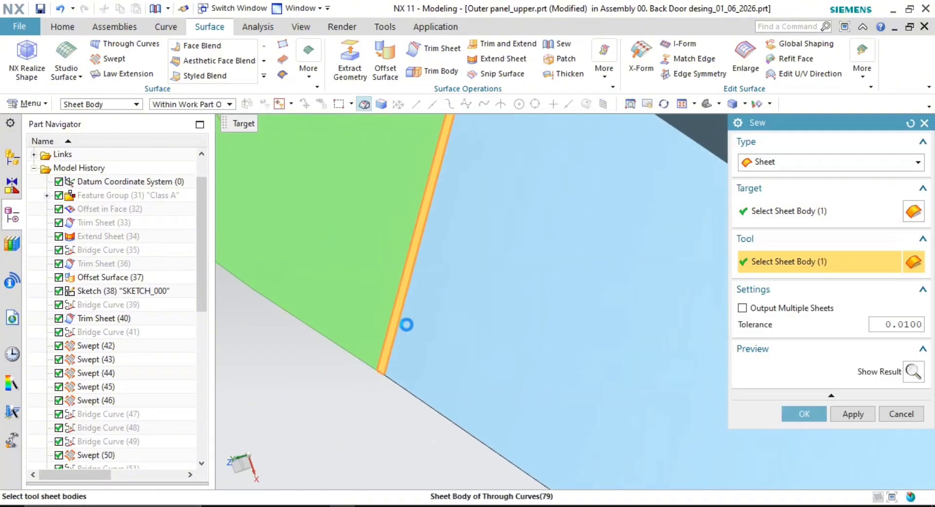
click(407, 325)
scroll(518, 416, down, 3)
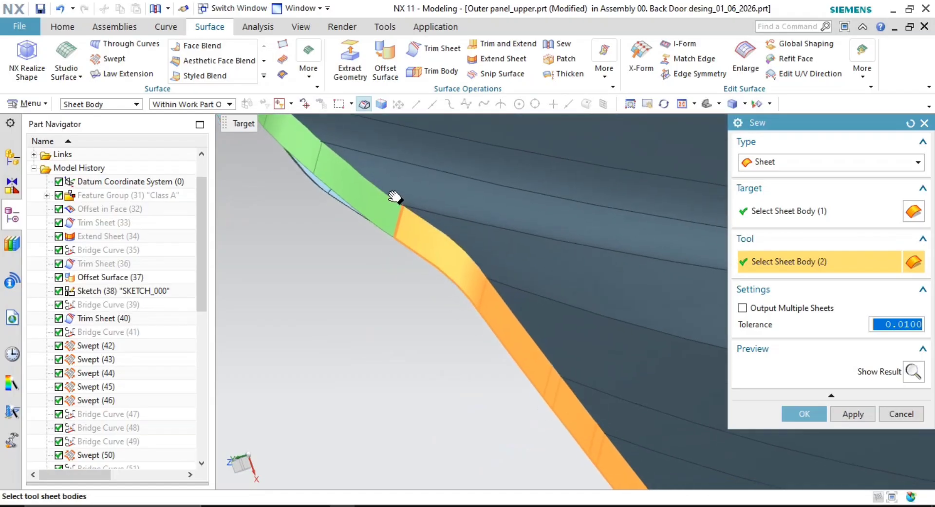
Examine the strip's joints around the panel's far corner for remaining gaps, and abandon the sew
scroll(395, 196, down, 2)
shift+middle_drag(450, 273, 387, 188)
scroll(386, 188, down, 1)
shift+middle_drag(505, 357, 390, 371)
scroll(490, 392, down, 3)
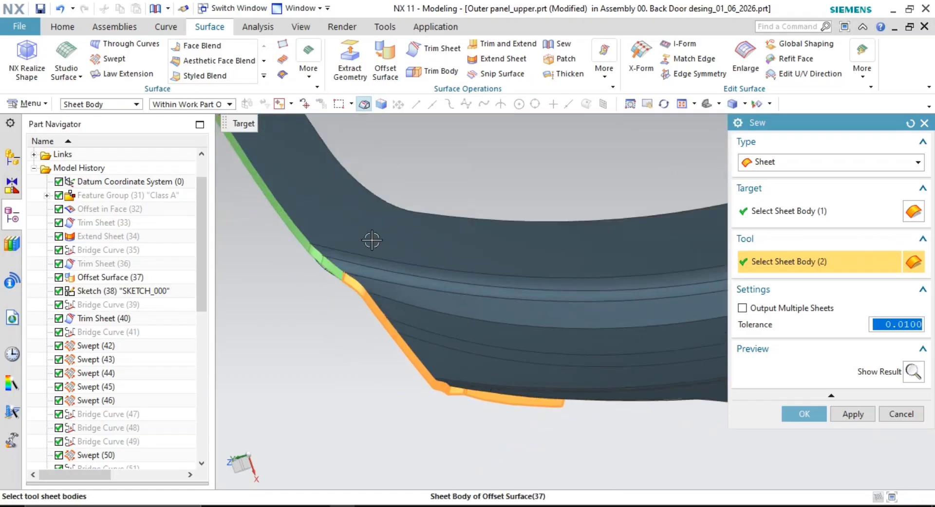
shift+middle_drag(292, 166, 484, 357)
scroll(484, 355, down, 3)
shift+middle_drag(414, 272, 585, 428)
scroll(527, 261, up, 5)
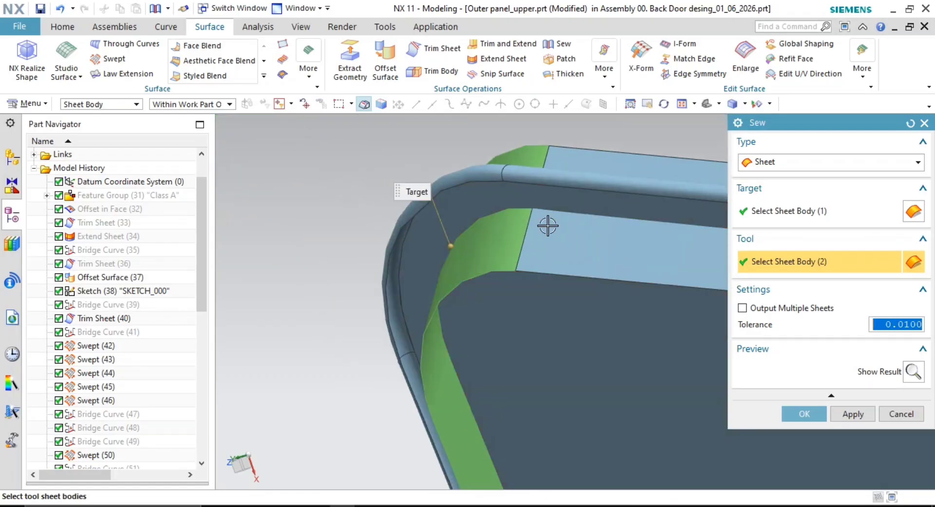
scroll(521, 236, up, 7)
scroll(507, 421, up, 6)
shift+middle_drag(474, 462, 479, 301)
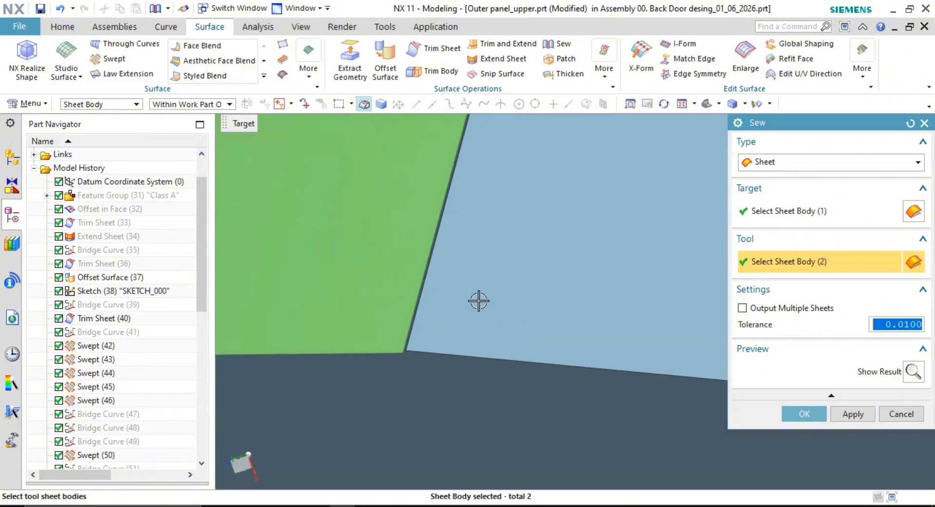
scroll(365, 378, up, 5)
scroll(115, 419, down, 8)
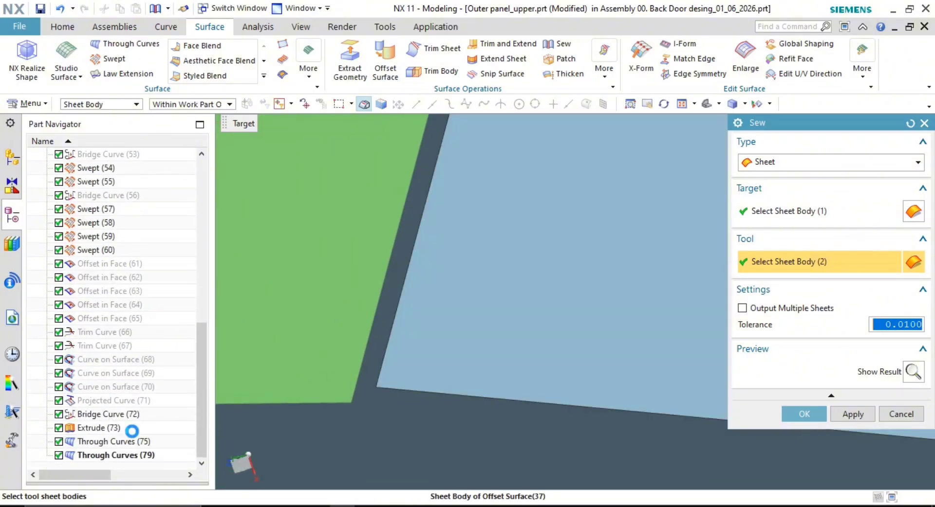
middle_click(129, 431)
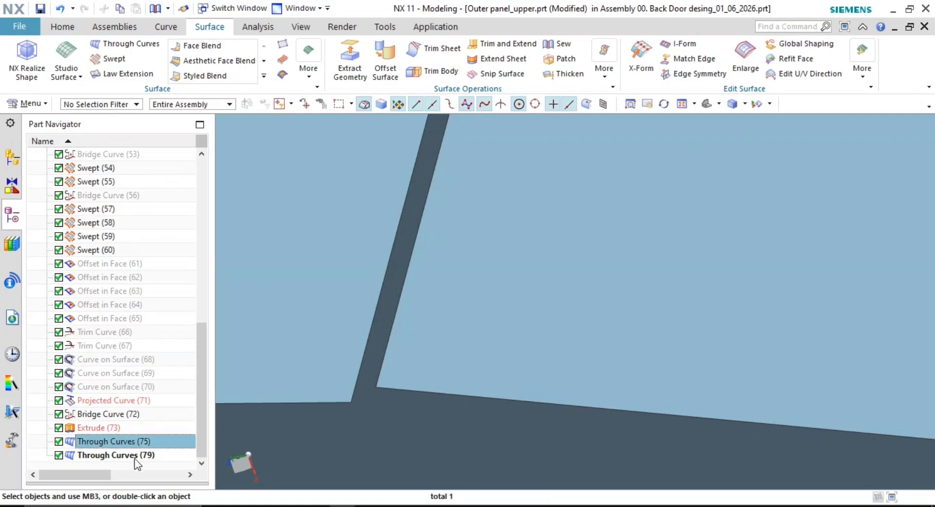
Locate Through Curves (75) along the strip and delete it
scroll(458, 419, down, 8)
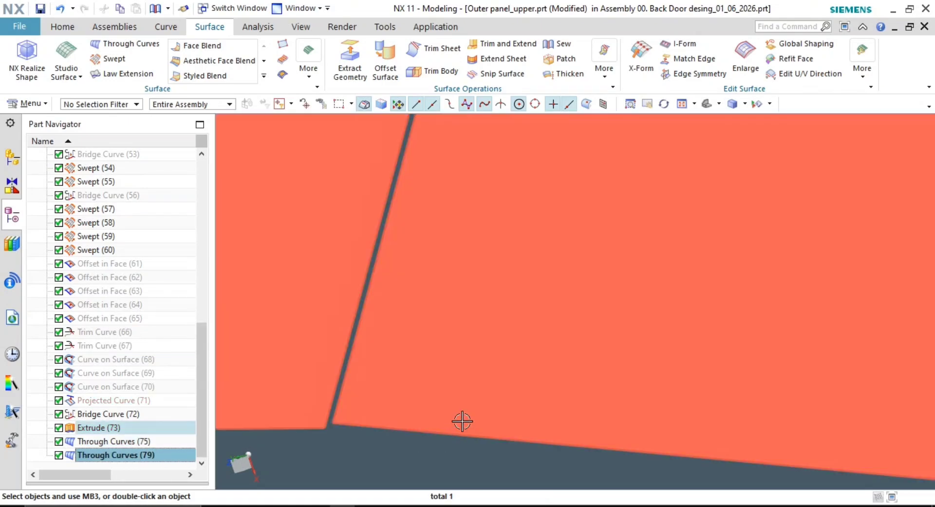
scroll(435, 417, down, 10)
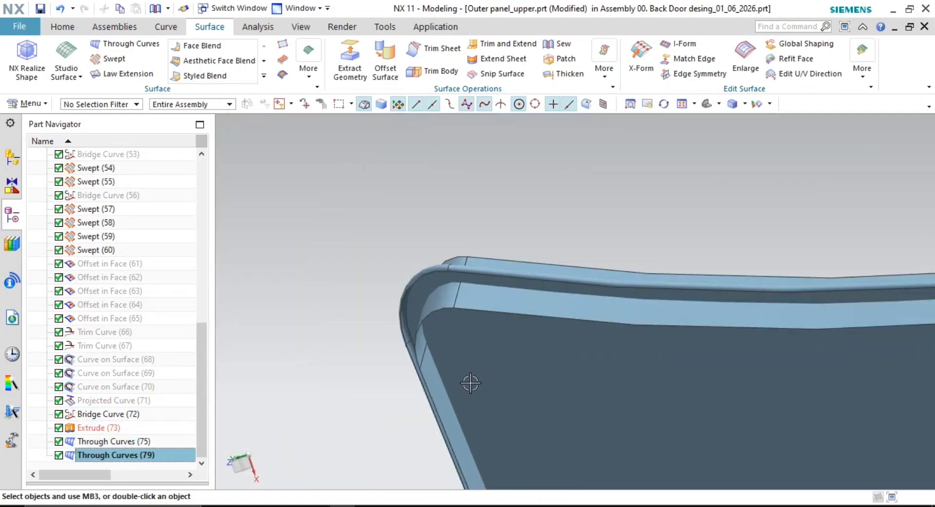
middle_drag(471, 383, 440, 416)
shift+middle_drag(499, 323, 359, 221)
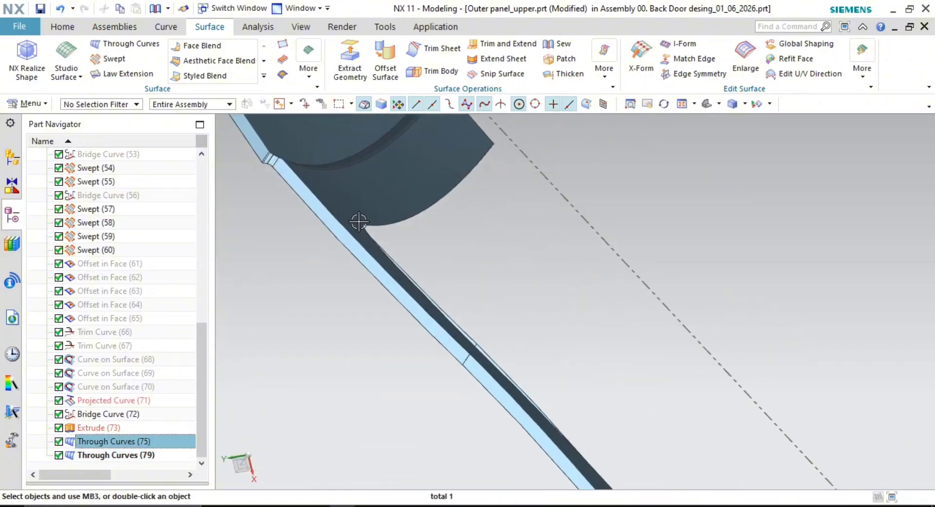
scroll(359, 221, down, 2)
shift+middle_drag(451, 312, 529, 413)
scroll(350, 174, up, 9)
shift+middle_drag(300, 224, 424, 255)
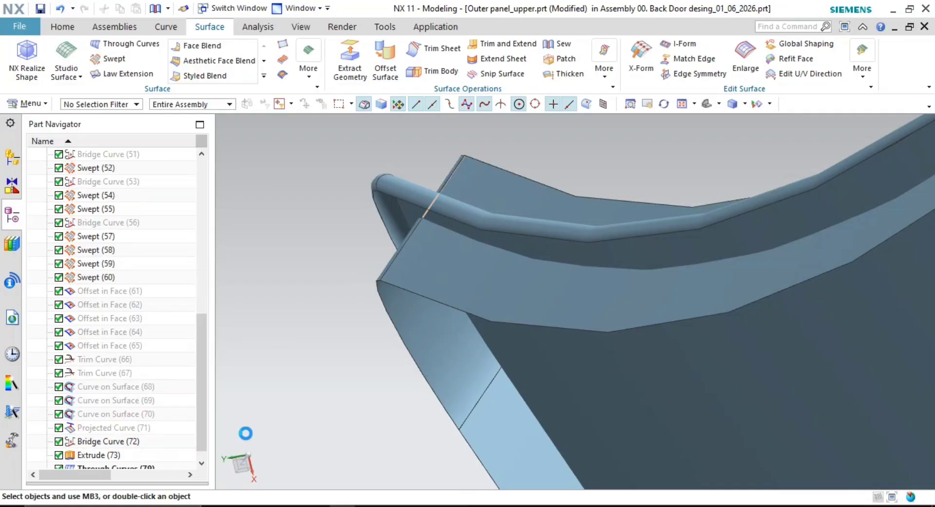
Start a Through Curves surface with the two facing strip edges along the narrow gap at the panel's rounded corner as sections
scroll(468, 238, down, 1)
middle_drag(479, 246, 828, 309)
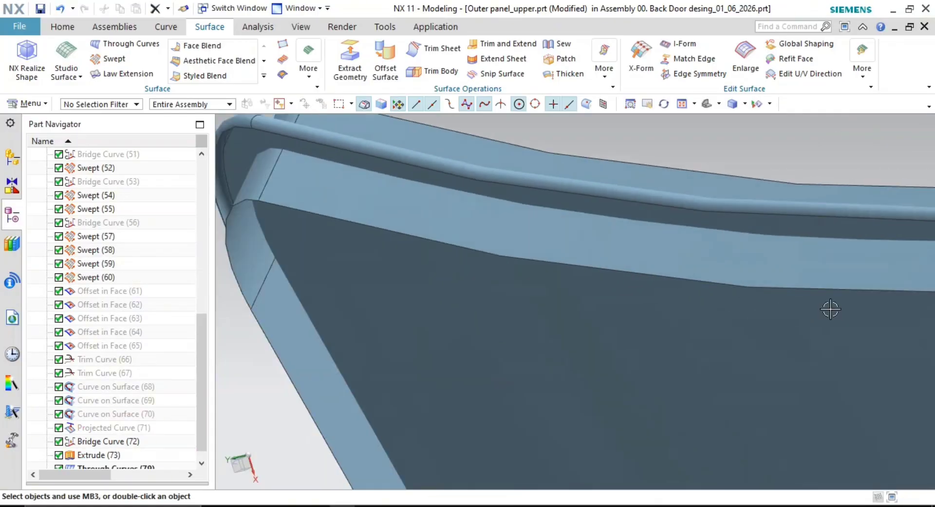
shift+middle_drag(338, 219, 450, 285)
middle_drag(407, 256, 532, 299)
scroll(507, 282, up, 6)
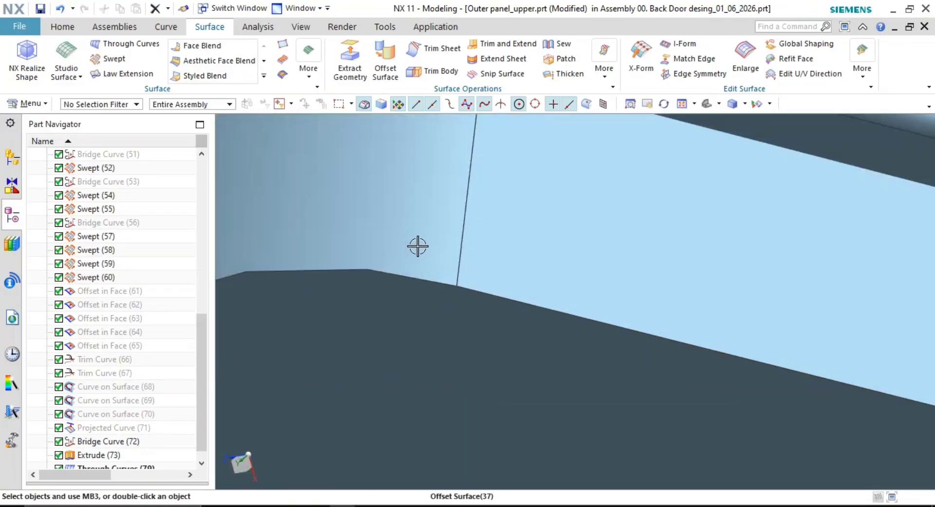
scroll(441, 253, up, 5)
scroll(532, 317, up, 4)
scroll(453, 378, up, 3)
scroll(528, 408, up, 2)
scroll(528, 407, down, 4)
shift+middle_drag(528, 407, 516, 310)
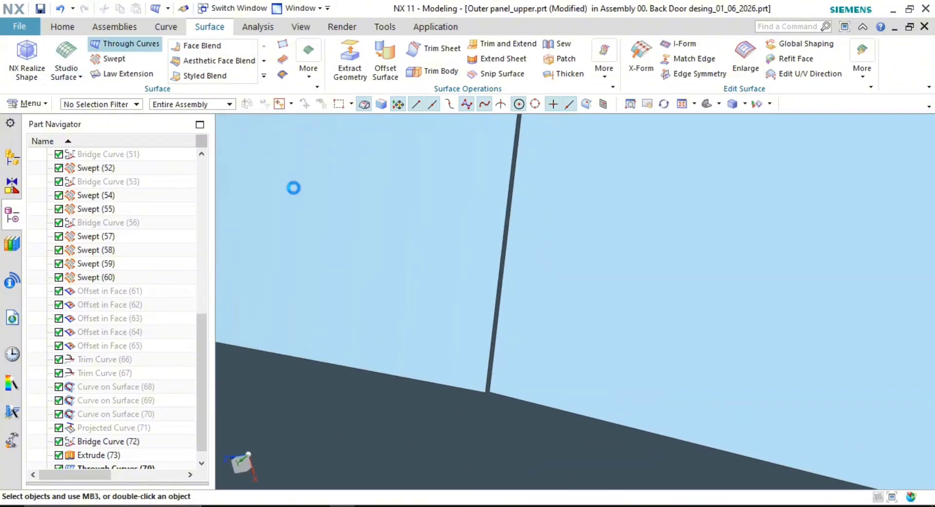
click(506, 214)
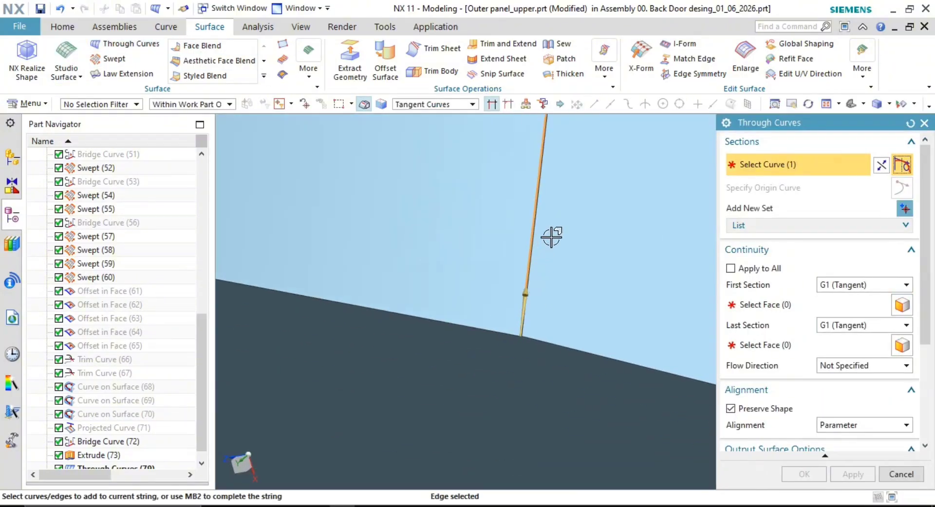
middle_drag(551, 236, 512, 258)
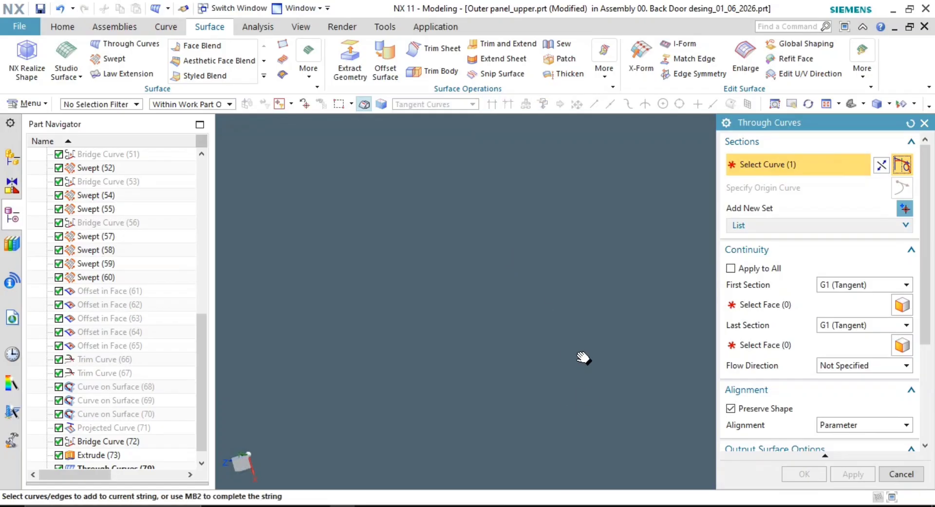
middle_drag(583, 358, 561, 369)
scroll(561, 339, up, 5)
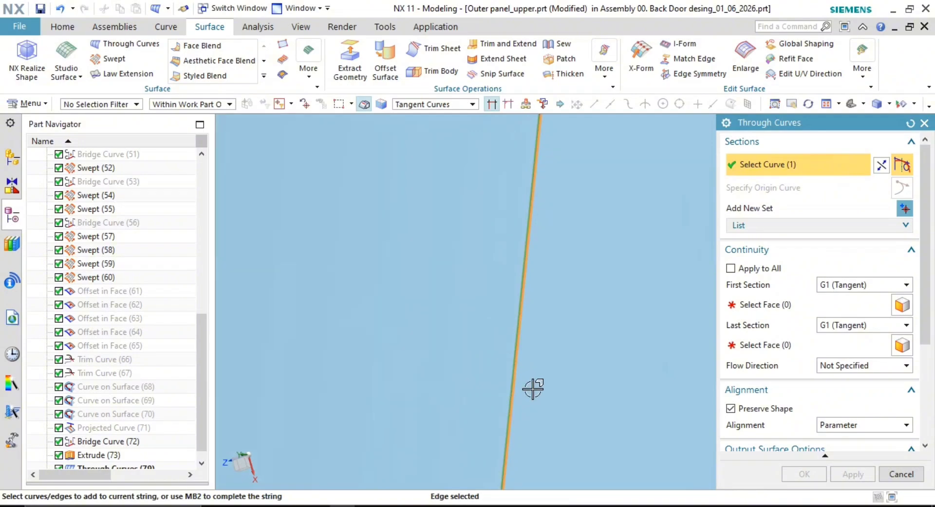
scroll(534, 388, down, 6)
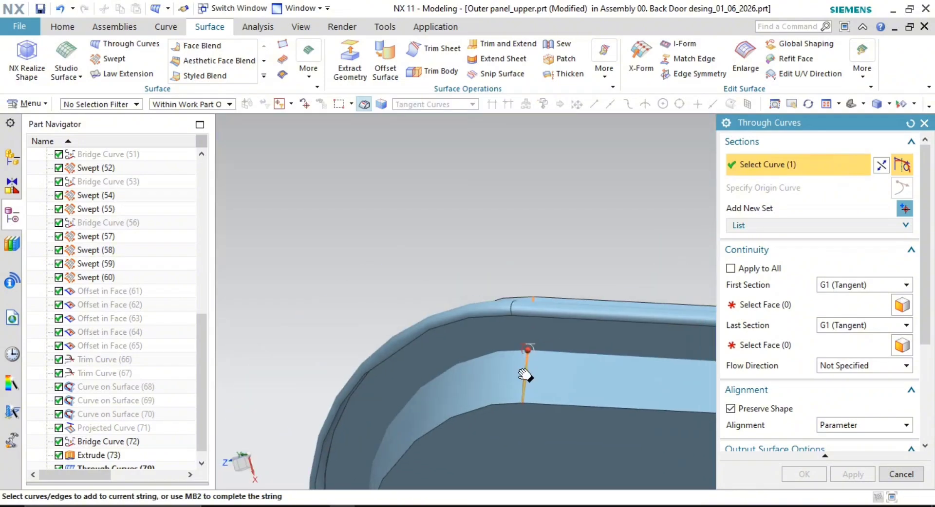
shift+middle_drag(525, 375, 507, 377)
Make the gap-filling surface G1 tangent to the adjoining strip faces at its first and last sections and create it
click(782, 312)
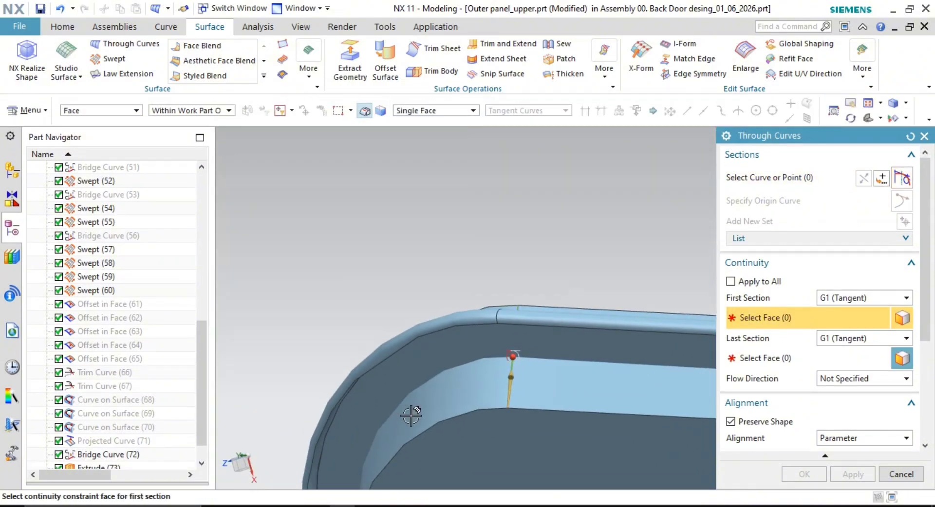
click(560, 392)
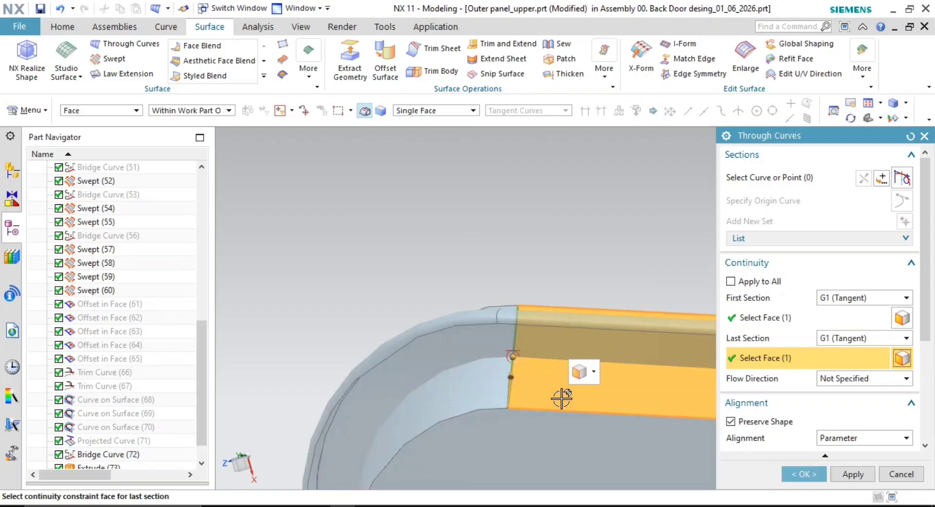
scroll(492, 411, up, 4)
scroll(492, 412, up, 5)
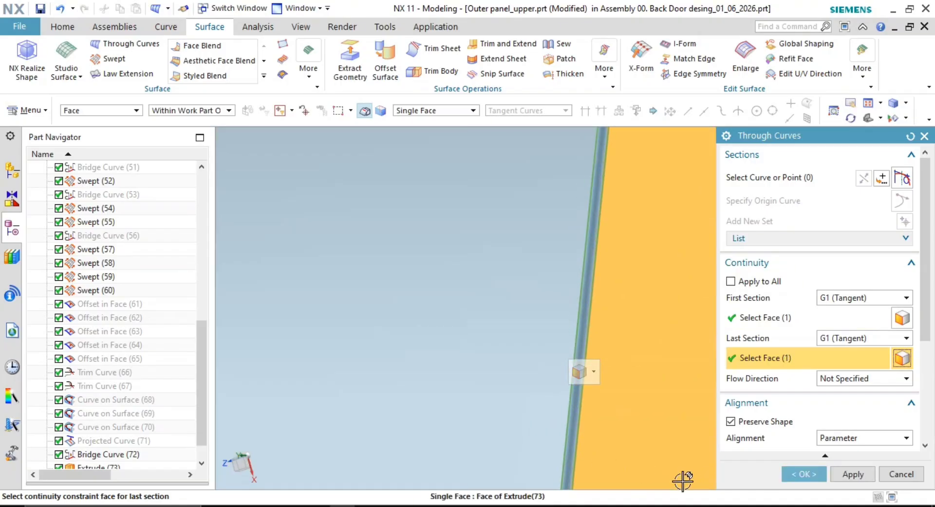
click(790, 475)
scroll(626, 407, down, 3)
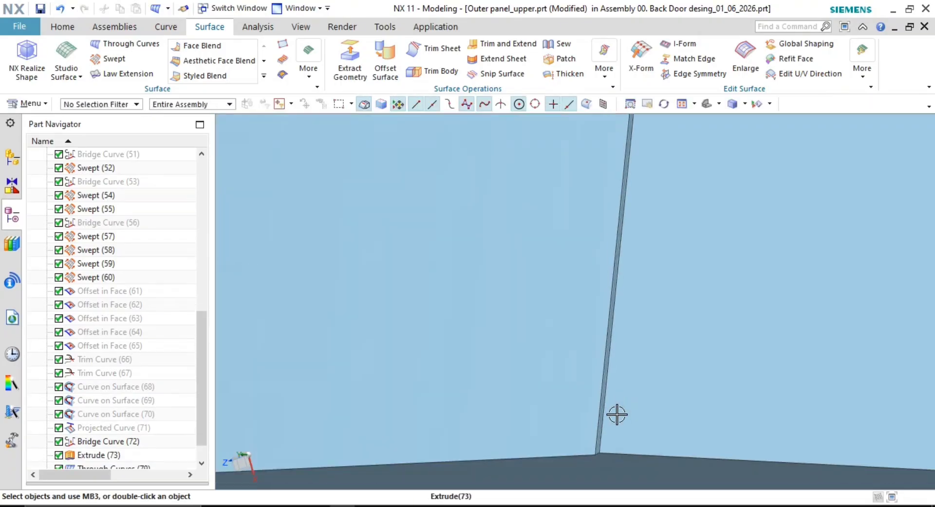
Set up a sheet sew with the long straight strip as target and the gap filler and adjoining corner strip as tools
shift+middle_drag(609, 384, 567, 325)
click(560, 45)
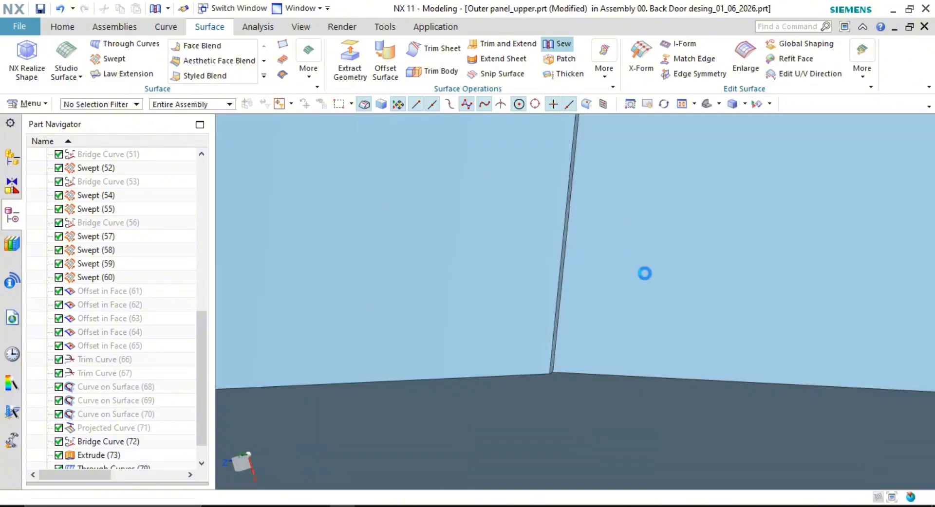
click(642, 273)
scroll(560, 280, up, 3)
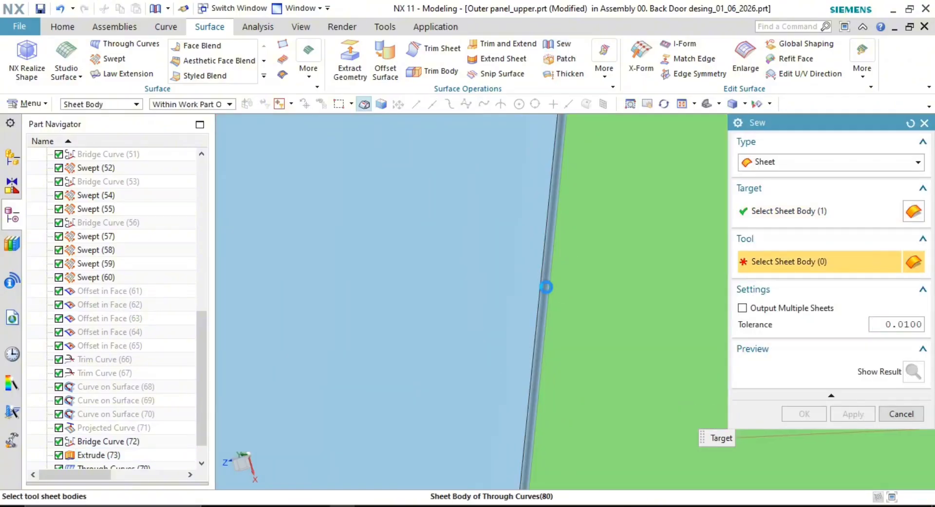
click(546, 287)
click(524, 323)
Add the lower gap filler and the remaining strip sheet as sew tools and complete the sew with a 0.0100 tolerance
scroll(565, 375, down, 10)
shift+middle_drag(549, 390, 517, 200)
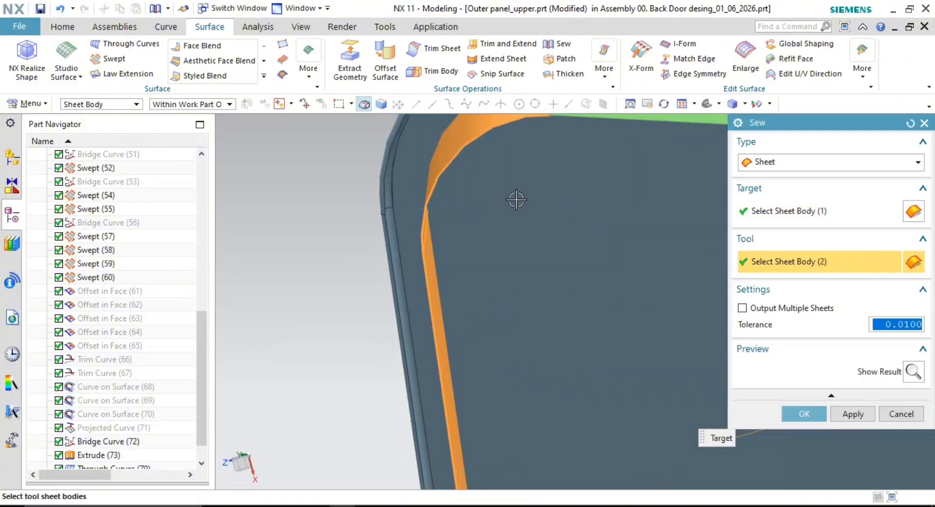
scroll(536, 361, down, 4)
shift+middle_drag(536, 370, 457, 132)
scroll(578, 386, down, 5)
shift+middle_drag(578, 386, 507, 251)
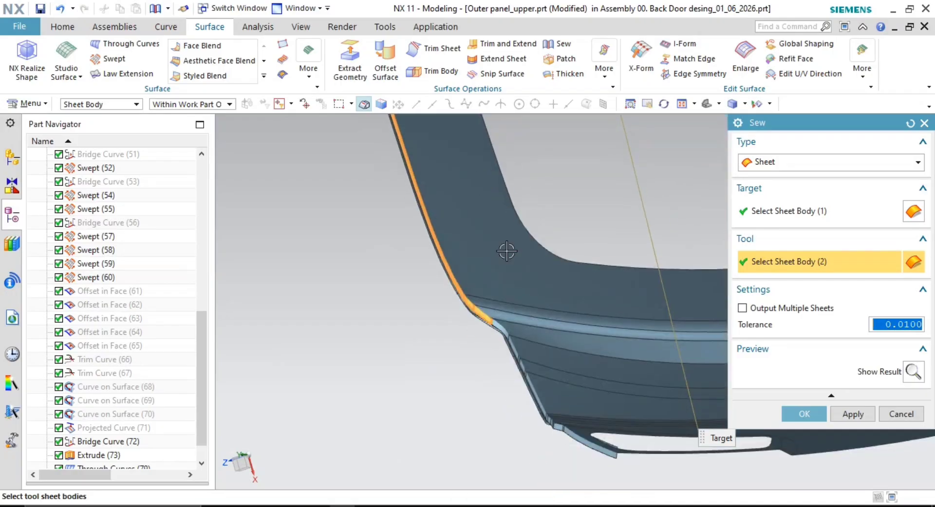
scroll(424, 307, up, 10)
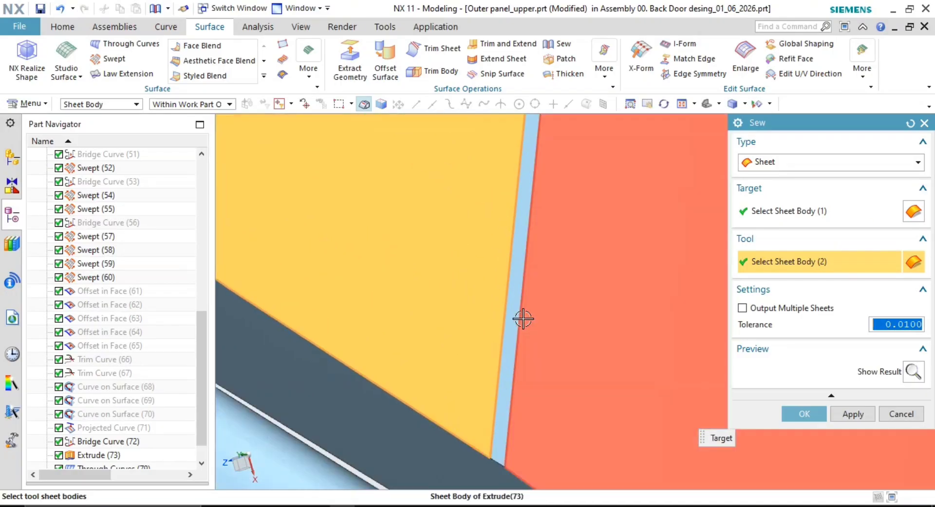
click(514, 322)
click(572, 348)
scroll(611, 395, down, 9)
shift+middle_drag(622, 384, 472, 312)
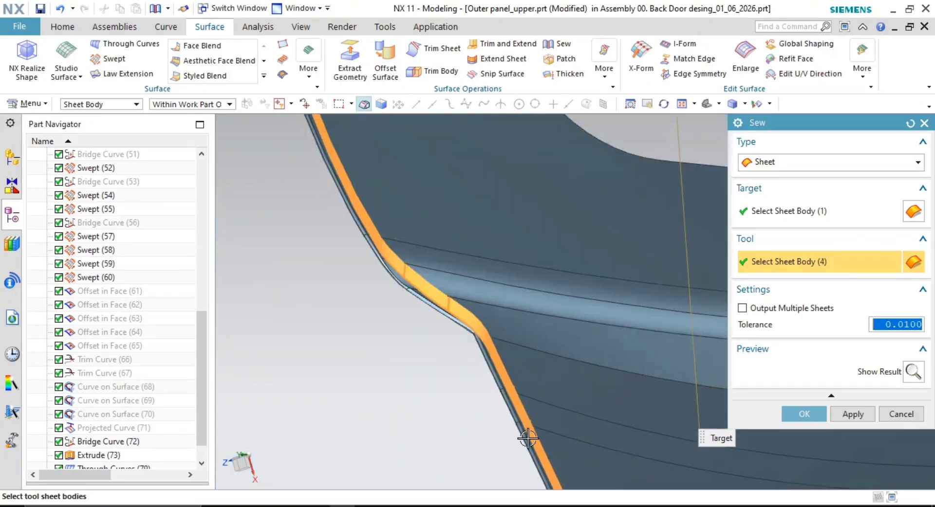
scroll(528, 439, down, 2)
shift+middle_drag(528, 439, 445, 269)
scroll(439, 275, down, 1)
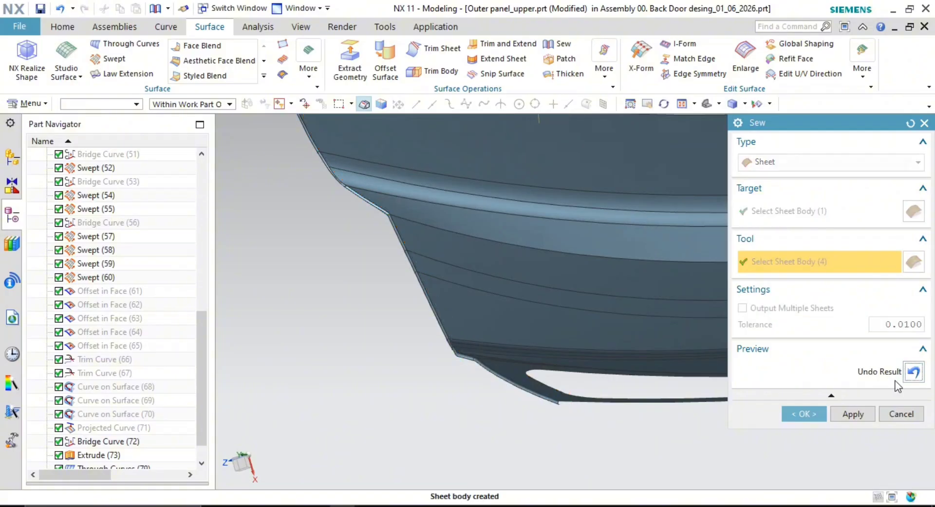
click(804, 414)
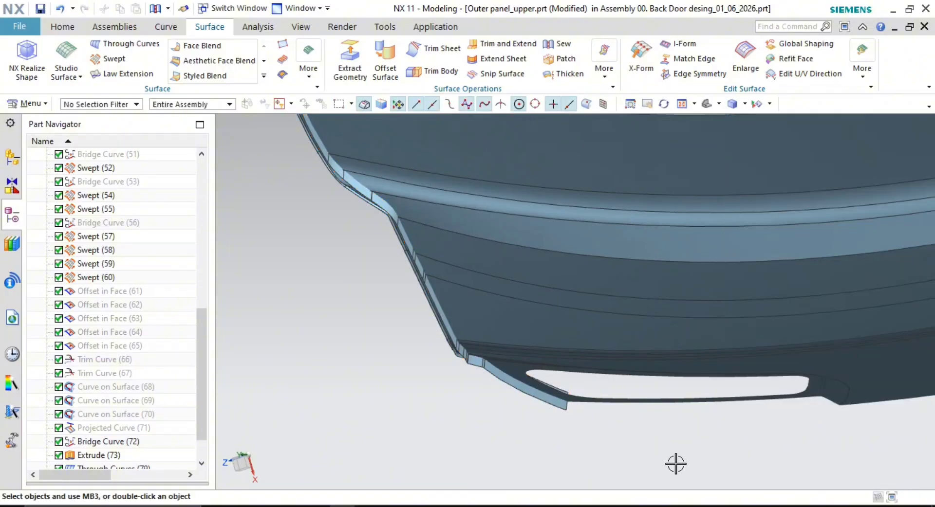
Try to trim the offset panel surface with the sewn strip's body faces as boundary, projected normal to face, keeping the inner region
middle_drag(464, 308, 412, 312)
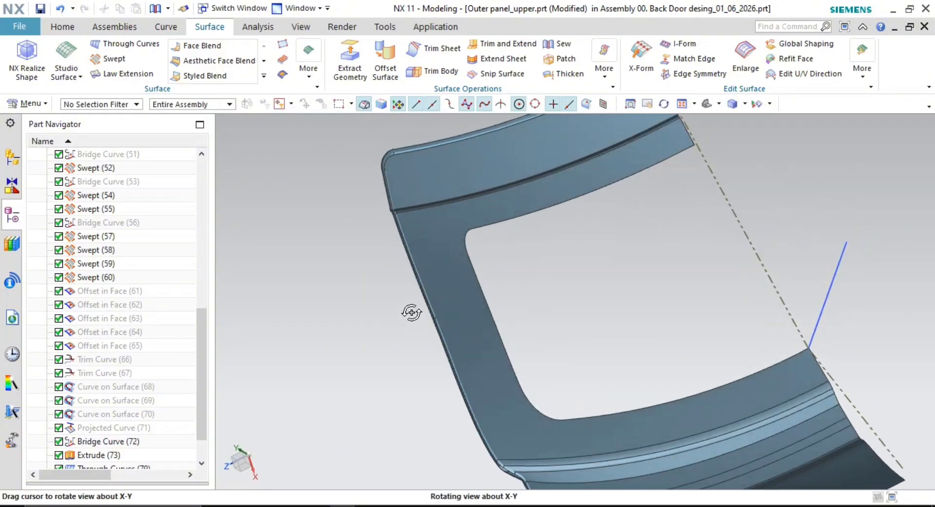
click(441, 53)
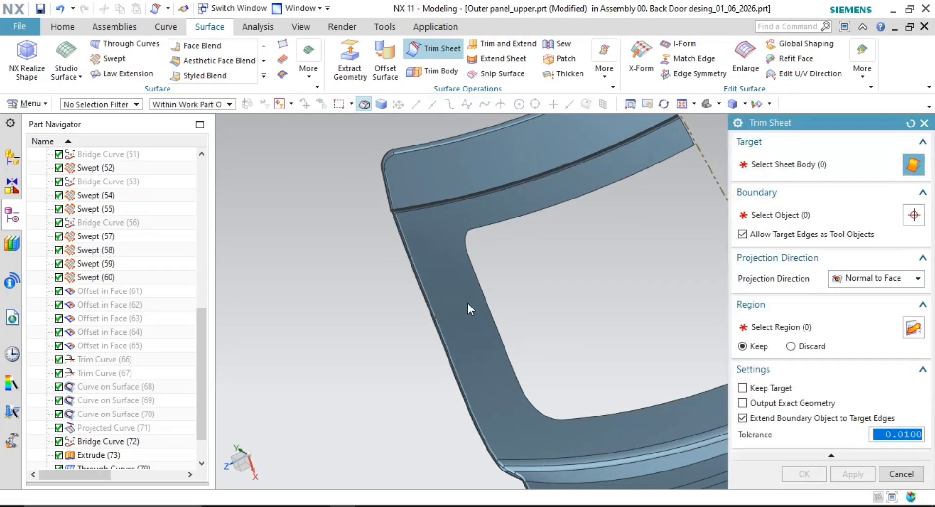
click(450, 287)
scroll(384, 333, down, 2)
scroll(524, 303, up, 2)
middle_click(524, 303)
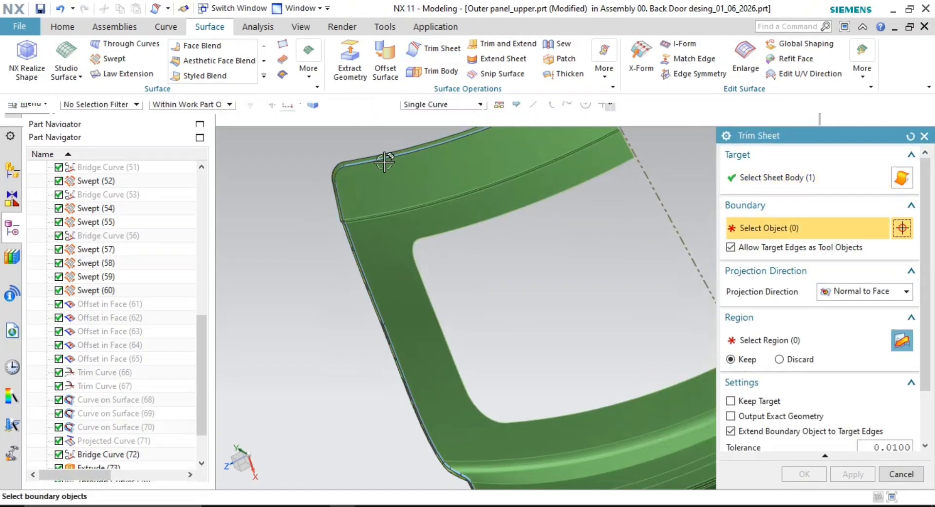
scroll(383, 157, up, 9)
shift+middle_drag(369, 177, 383, 317)
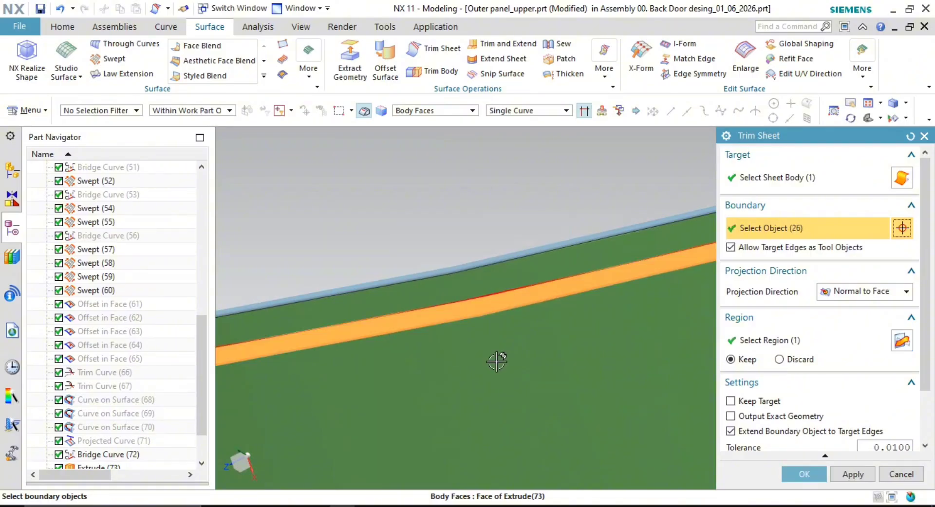
click(845, 348)
Examine the highlighted trim boundary where the strip crosses the panel's stepped side edge, and leave the trim
scroll(594, 359, down, 5)
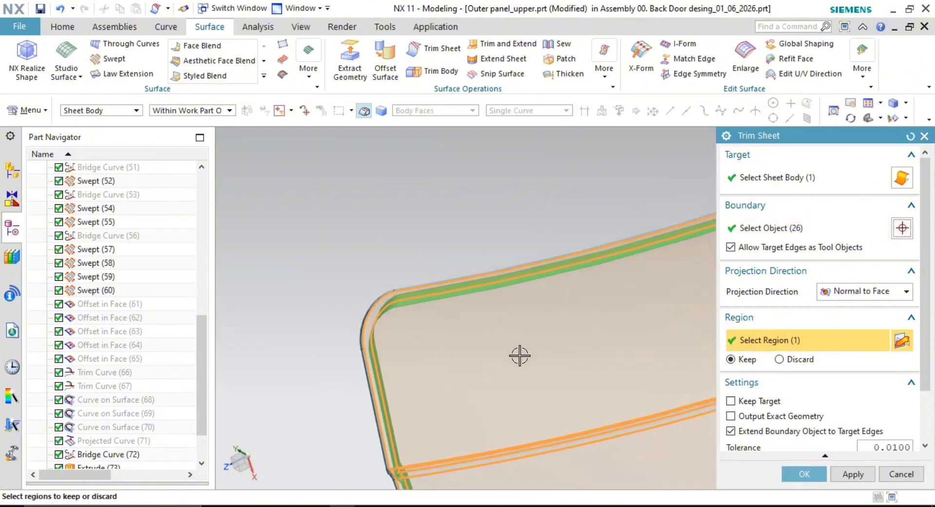
scroll(417, 273, down, 8)
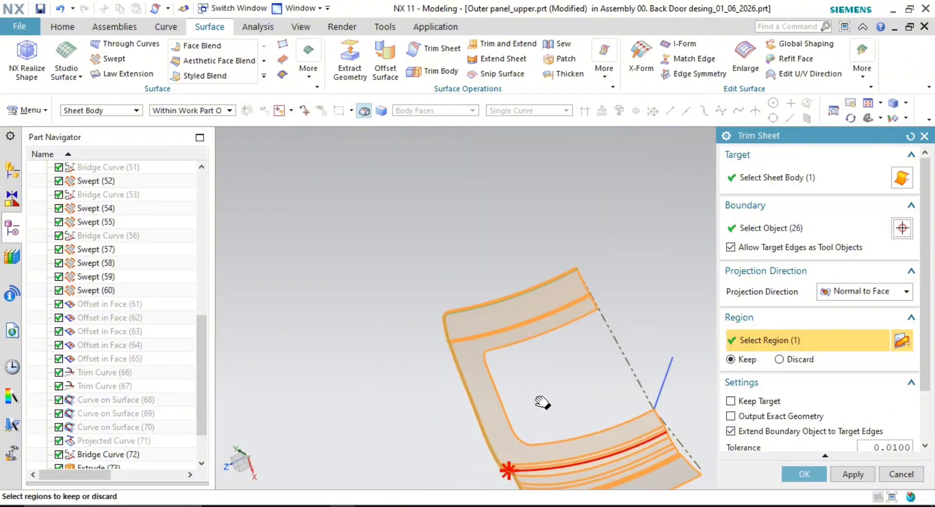
scroll(599, 355, up, 10)
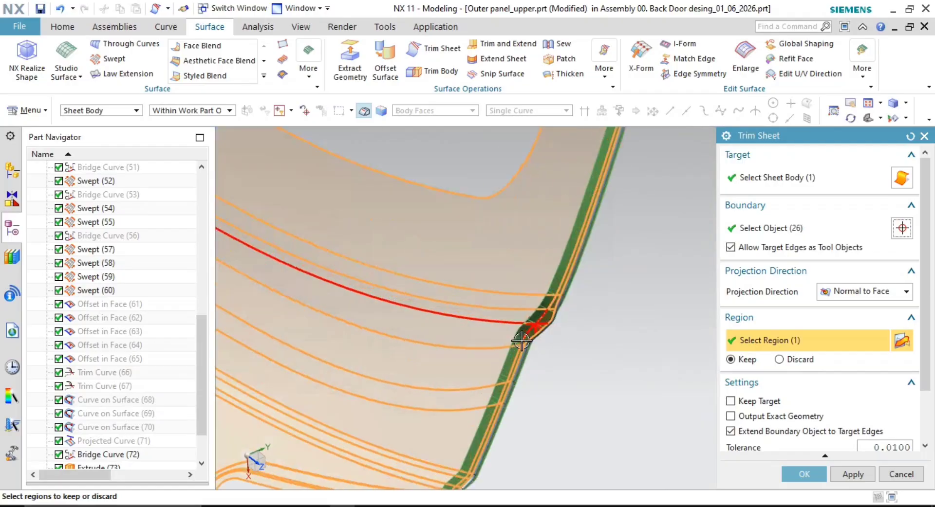
middle_drag(607, 385, 286, 440)
shift+middle_drag(583, 328, 361, 470)
scroll(502, 345, up, 4)
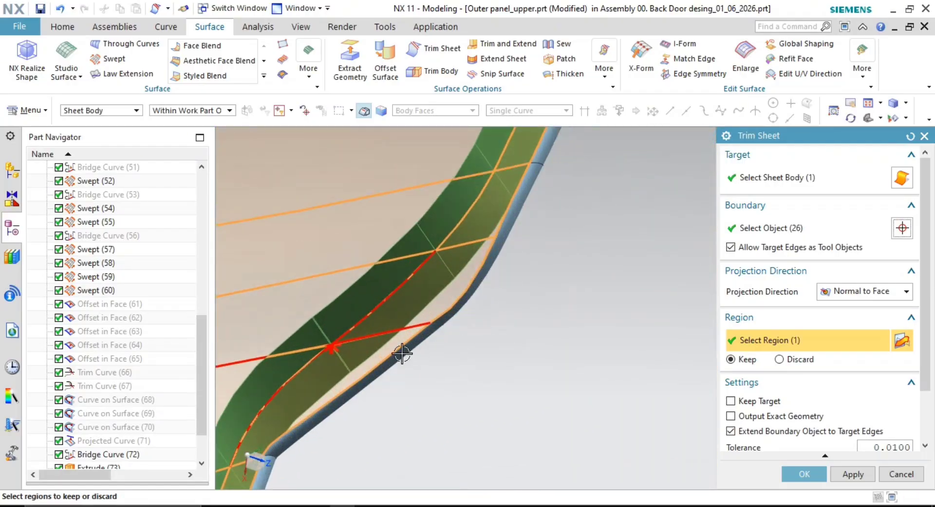
scroll(357, 351, up, 4)
shift+middle_drag(303, 334, 475, 358)
scroll(476, 362, up, 10)
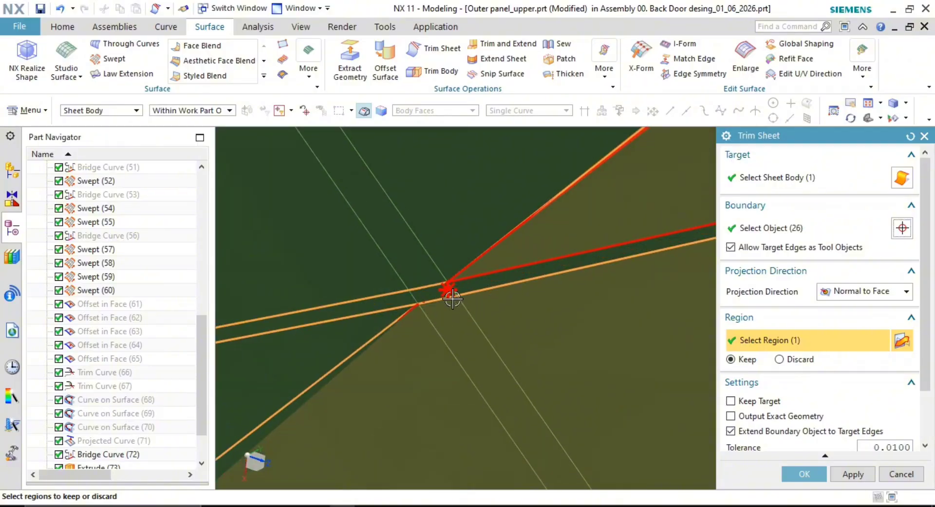
middle_click(460, 299)
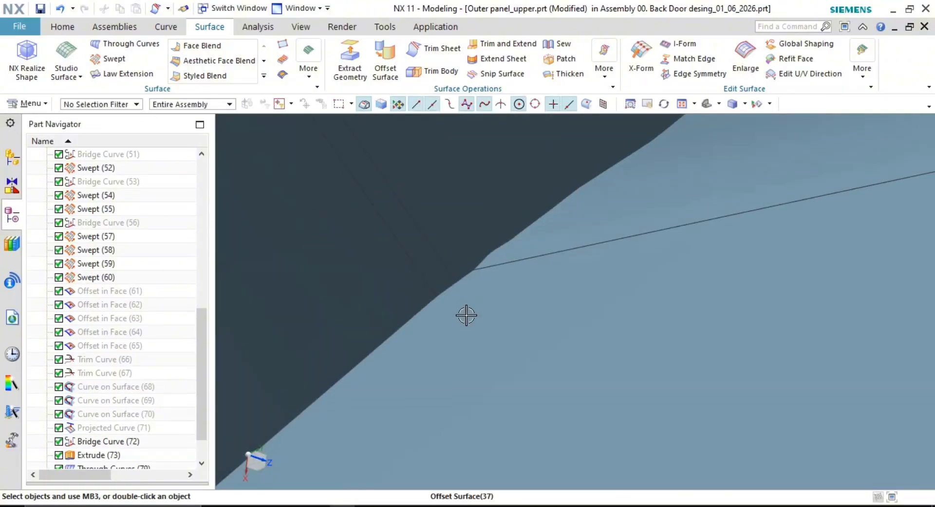
Inspect how the strip meets the offset panel surface around the stepped side edge
scroll(466, 315, down, 5)
middle_drag(468, 332, 526, 341)
shift+middle_drag(596, 357, 540, 316)
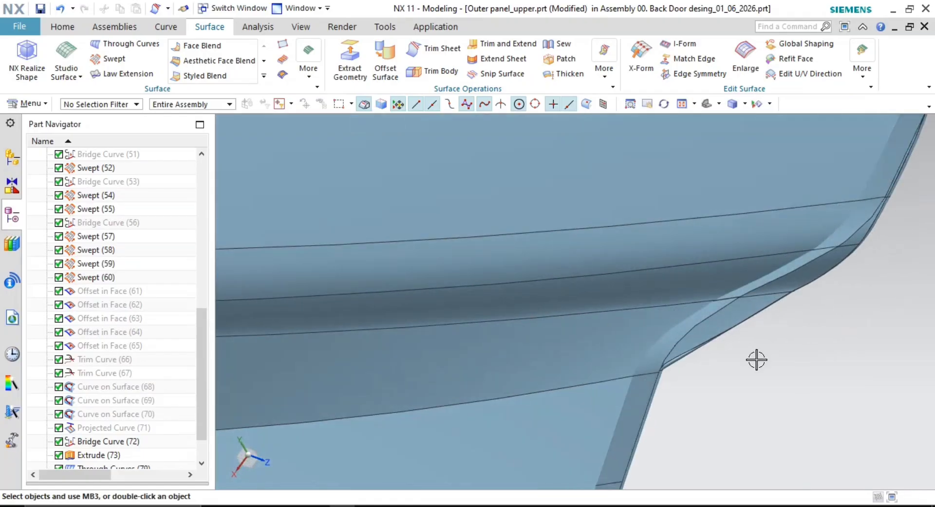
shift+middle_drag(756, 360, 591, 306)
scroll(582, 288, up, 4)
shift+middle_drag(524, 217, 536, 292)
scroll(511, 274, up, 5)
scroll(529, 289, up, 2)
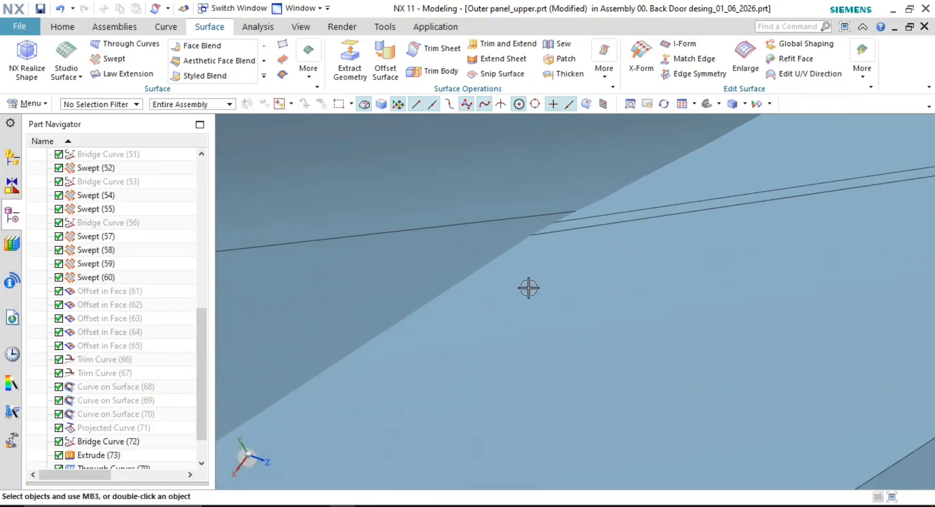
Create associative intersection curves between the offset panel's body faces and the sewn strip's body faces, with a 0.0100 distance tolerance
scroll(555, 320, down, 6)
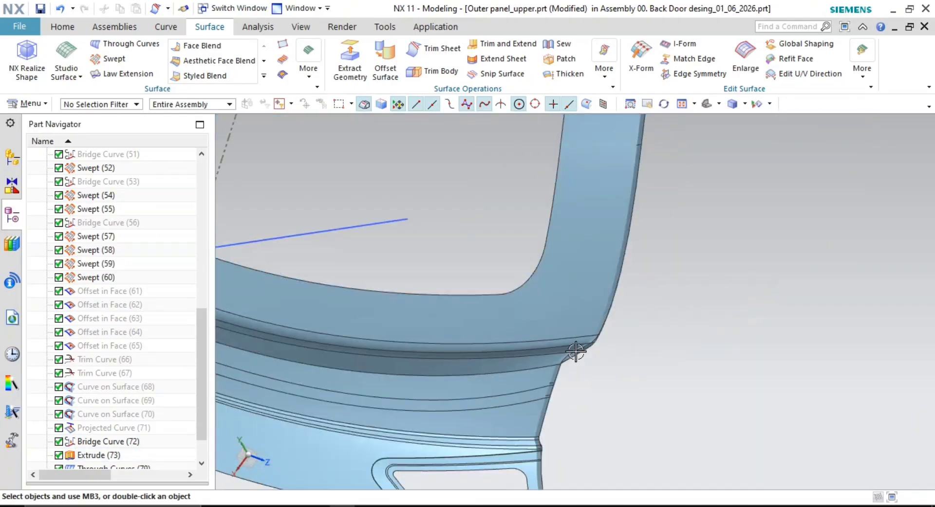
scroll(576, 352, down, 5)
middle_drag(579, 351, 477, 280)
click(182, 30)
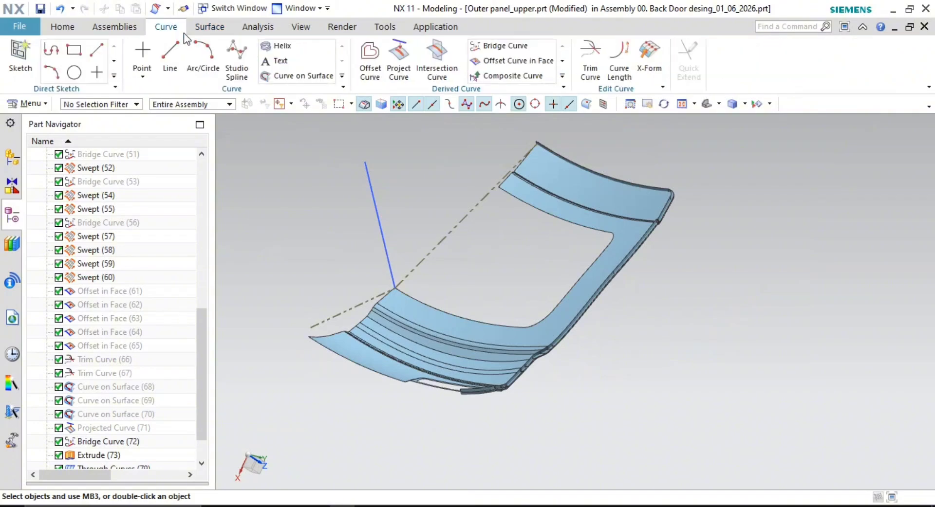
scroll(614, 204, up, 3)
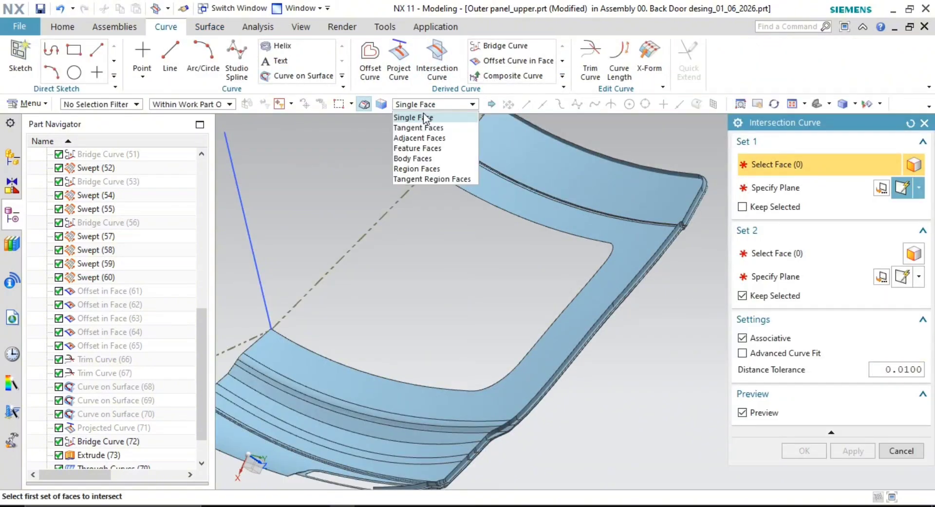
click(628, 201)
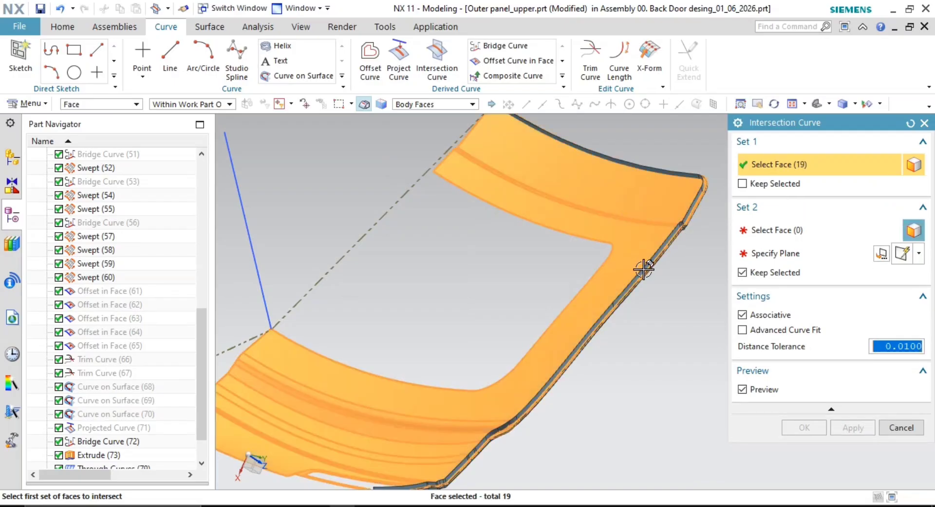
scroll(586, 278, up, 5)
middle_click(570, 253)
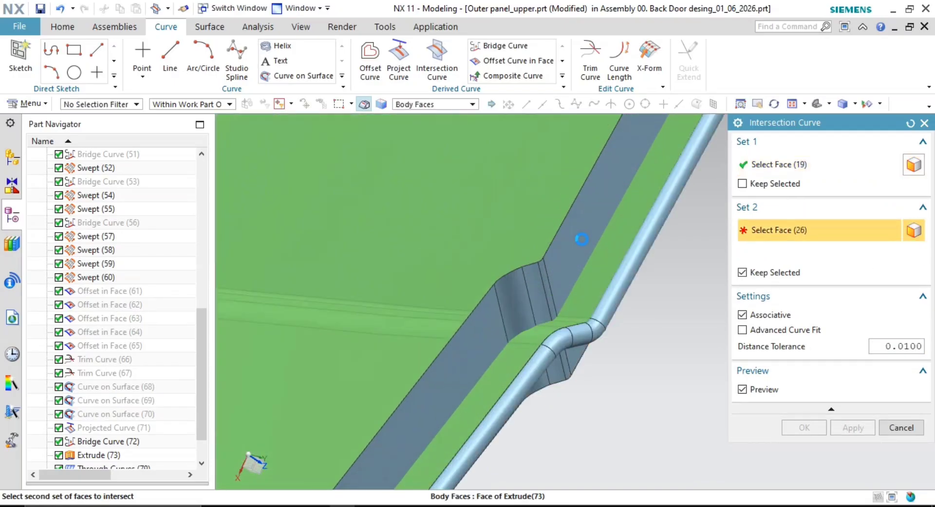
click(634, 280)
scroll(653, 396, down, 3)
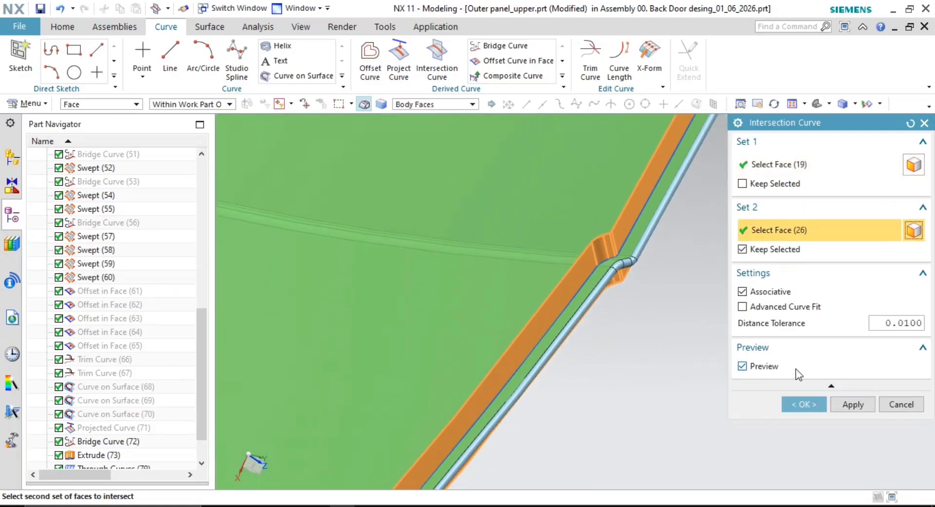
Hide the sewn strip body so only the intersection curve remains along the panel's side and upper corner
scroll(469, 397, down, 6)
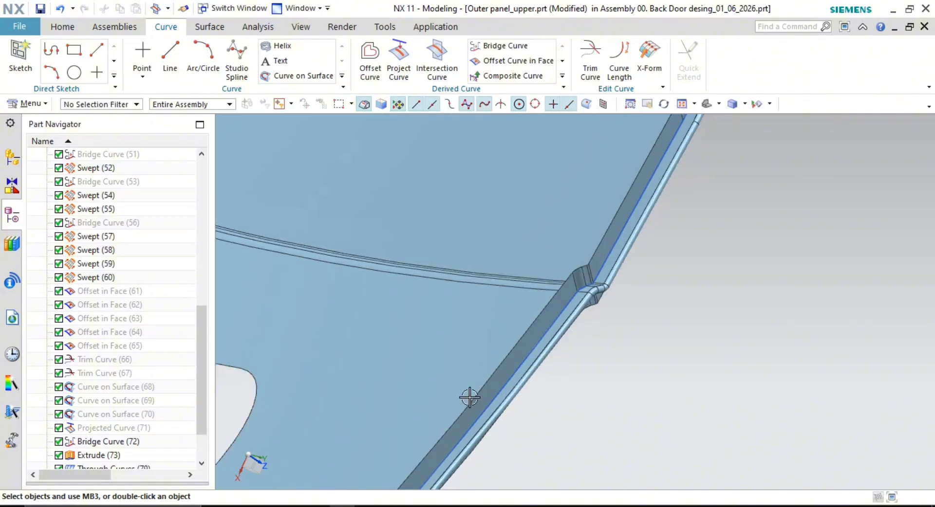
mouse_move(489, 365)
middle_down()
mouse_move(521, 292)
mouse_move(502, 363)
middle_up()
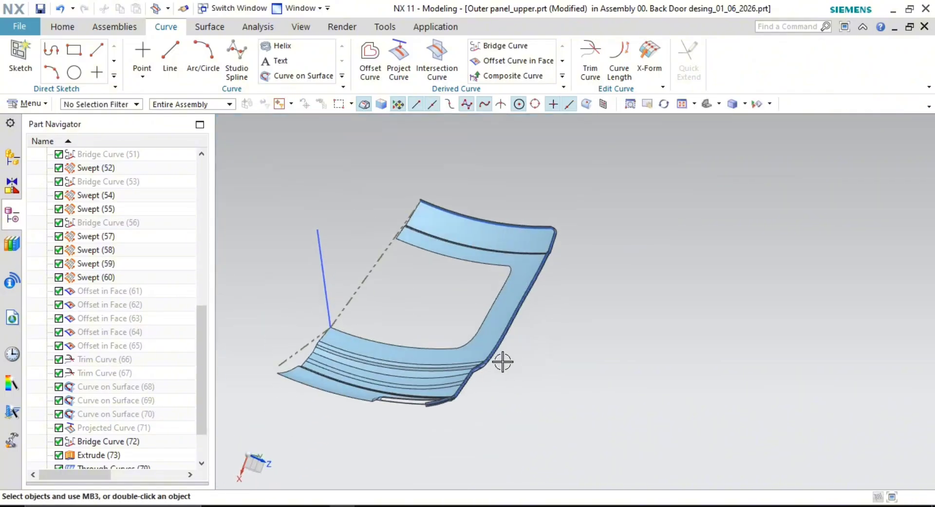
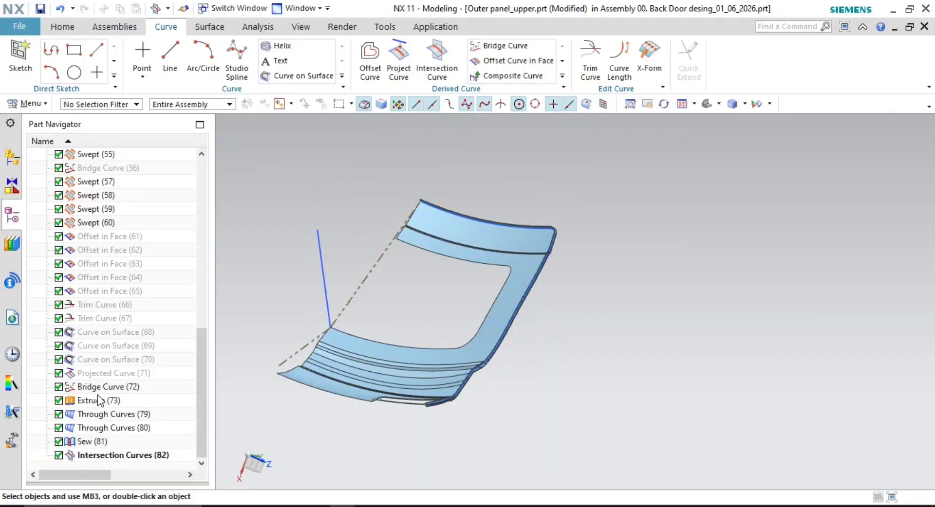
right_click(101, 401)
click(145, 47)
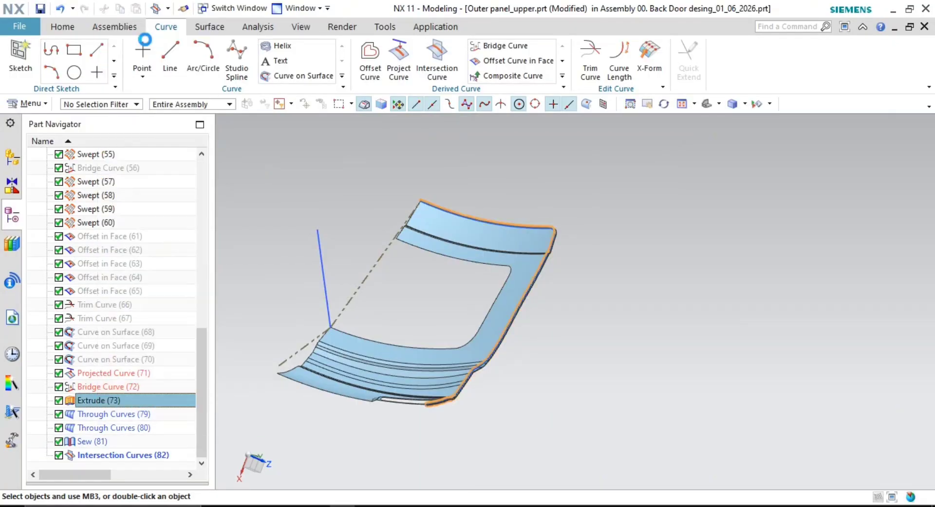
scroll(545, 296, up, 10)
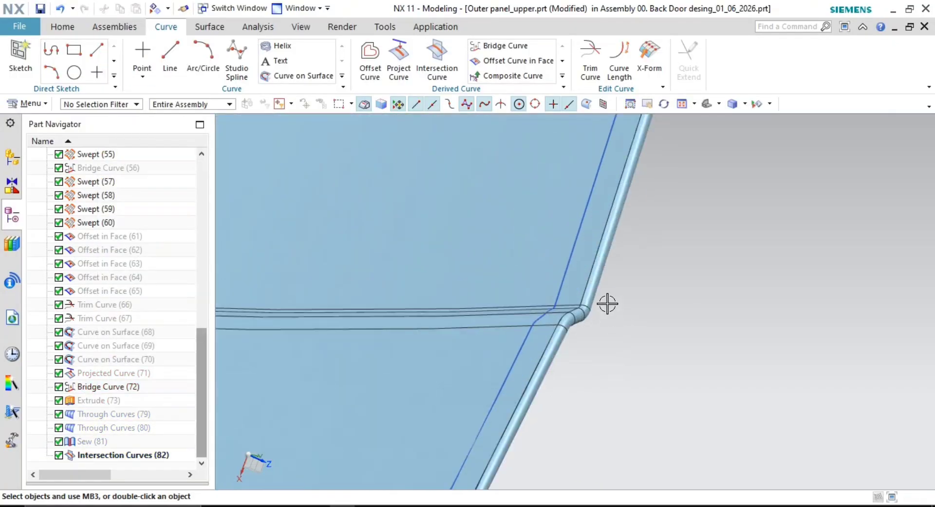
shift+middle_drag(606, 289, 622, 390)
scroll(612, 295, down, 3)
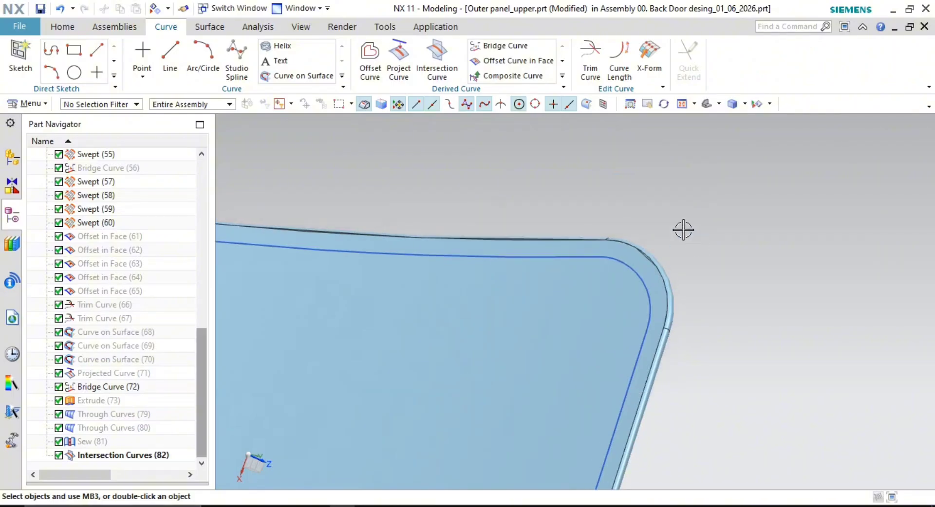
Set up a sheet trim of the offset panel using connected intersection curves, normal to face, without extending the boundary to target edges
click(210, 28)
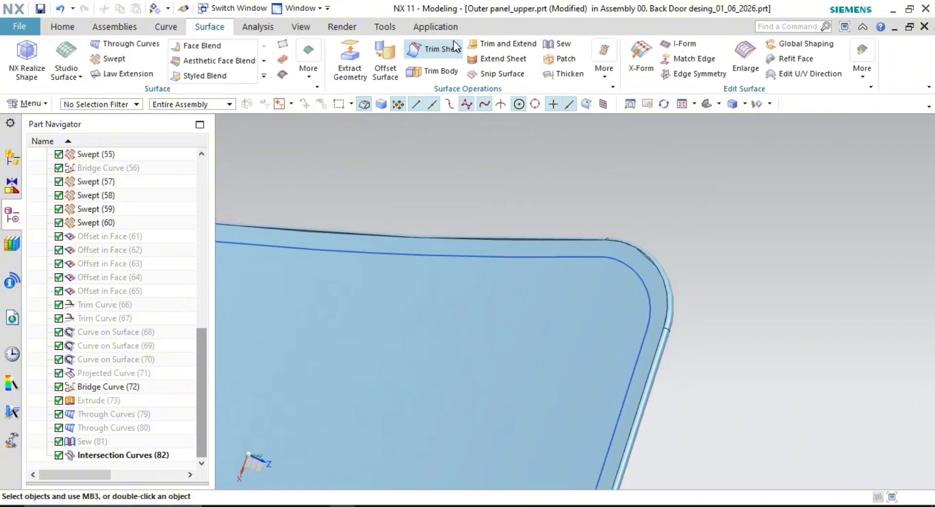
click(456, 47)
click(411, 359)
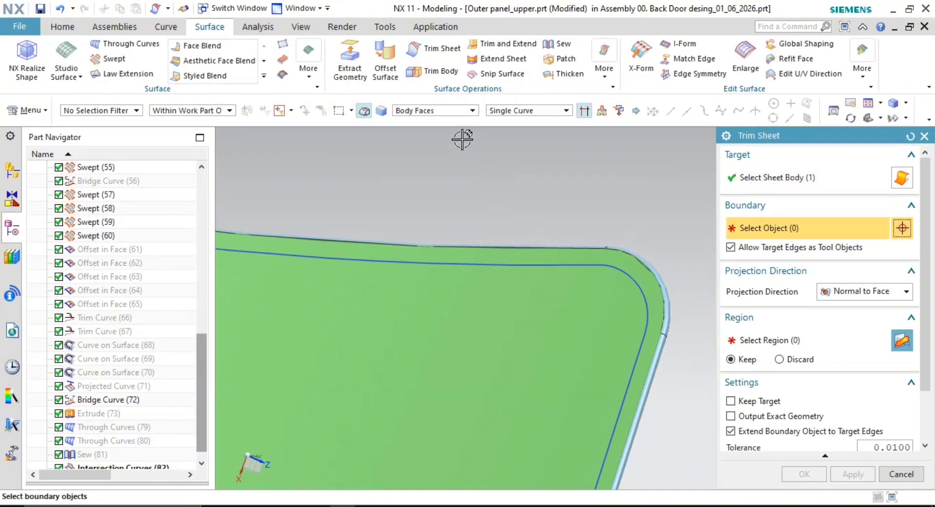
click(529, 112)
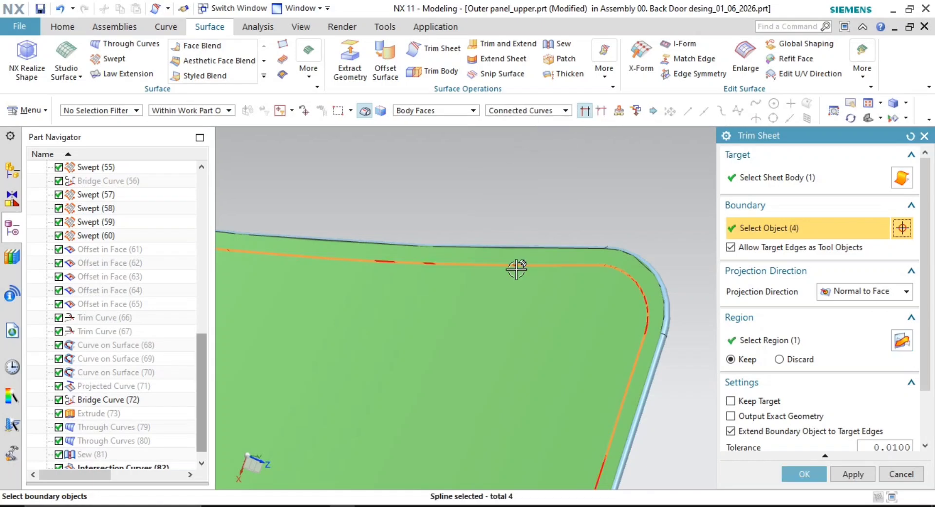
scroll(622, 396, down, 4)
scroll(579, 330, up, 3)
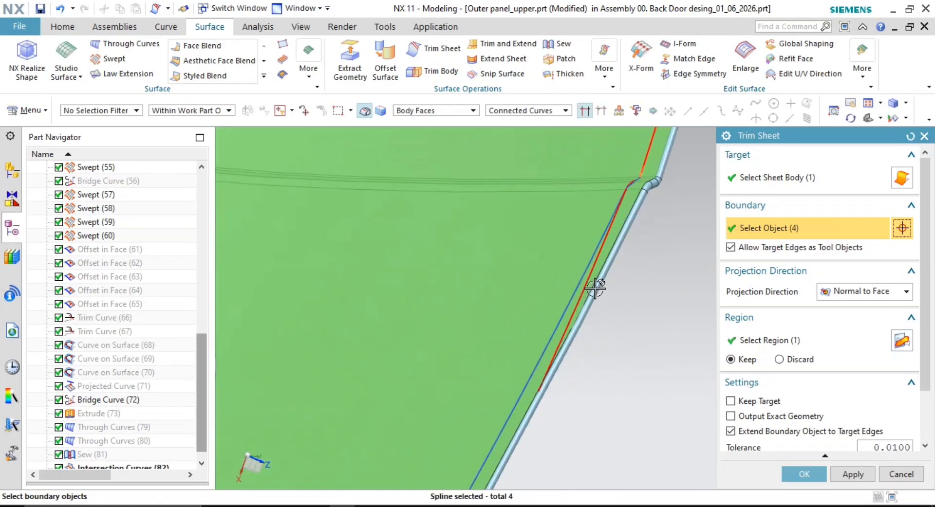
scroll(799, 418, down, 2)
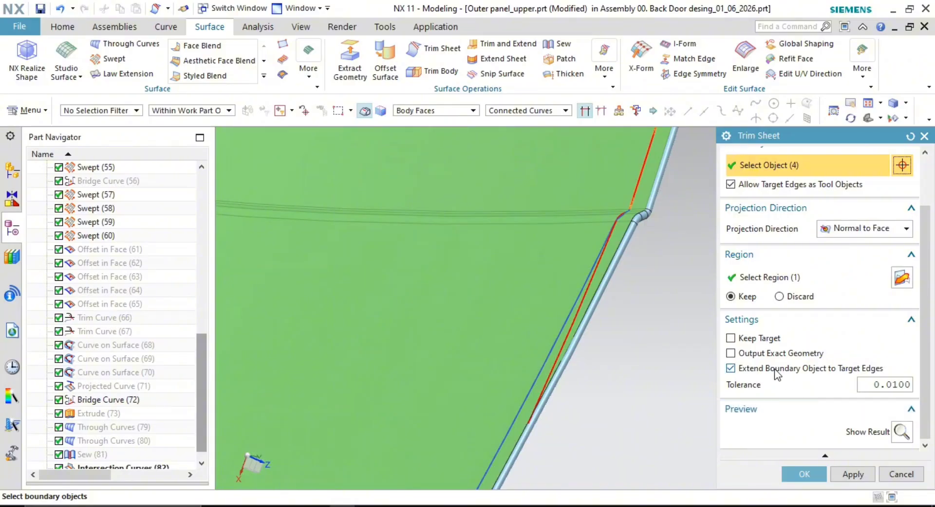
scroll(616, 234, up, 4)
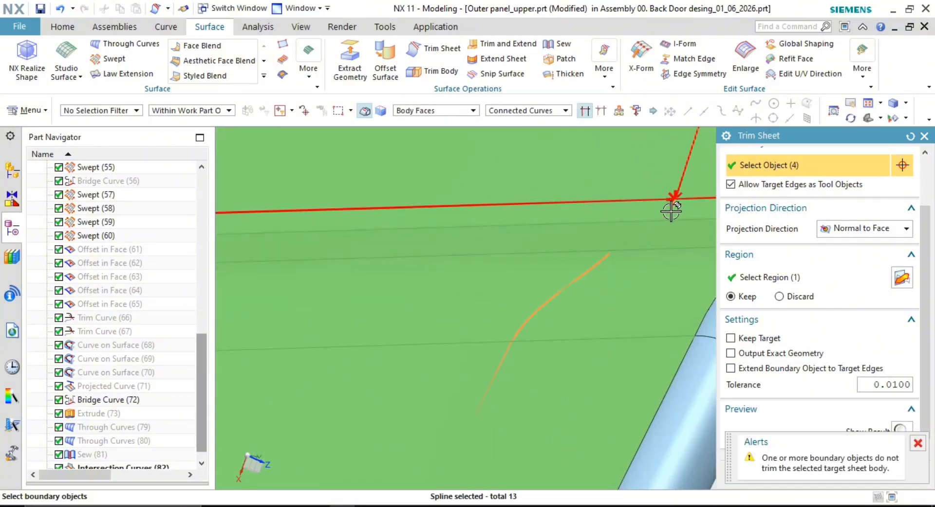
scroll(633, 295, down, 6)
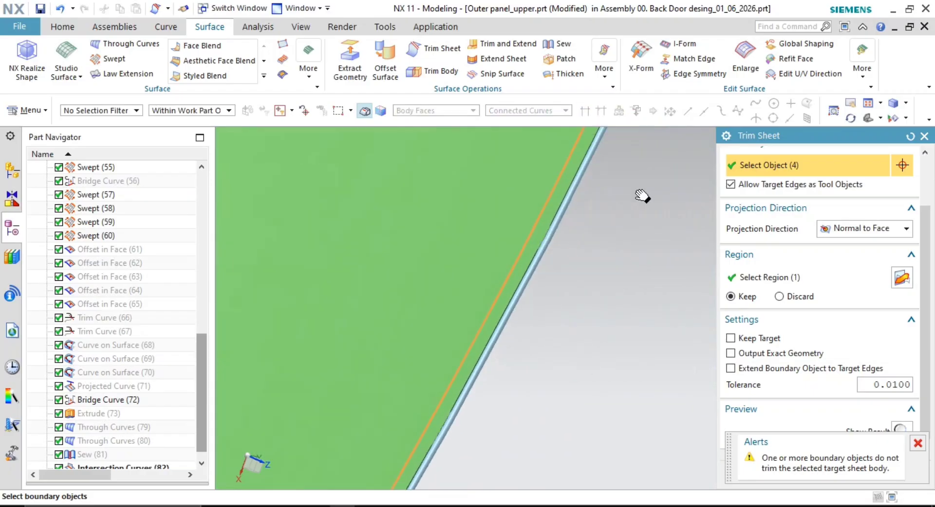
scroll(562, 360, up, 5)
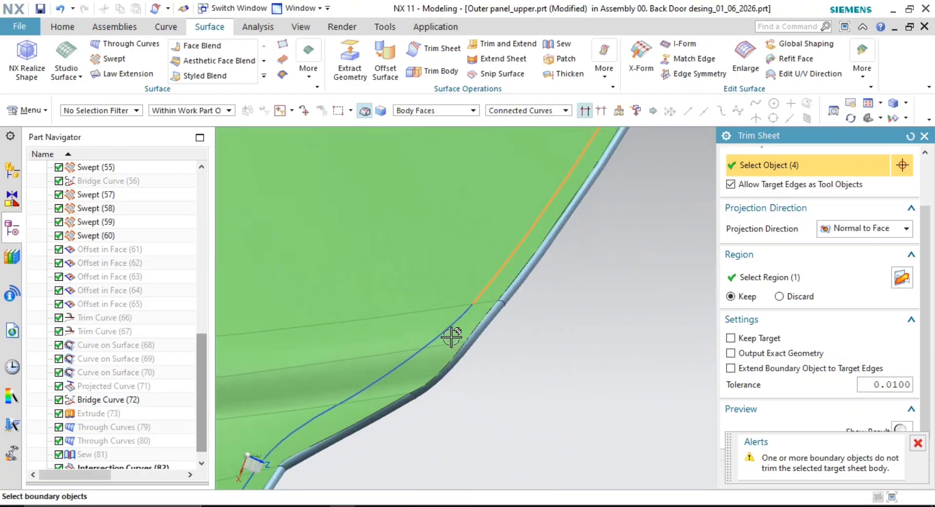
Add the intersection curve segments crossing the stepped side edge and the lower side to the trim boundary
click(452, 321)
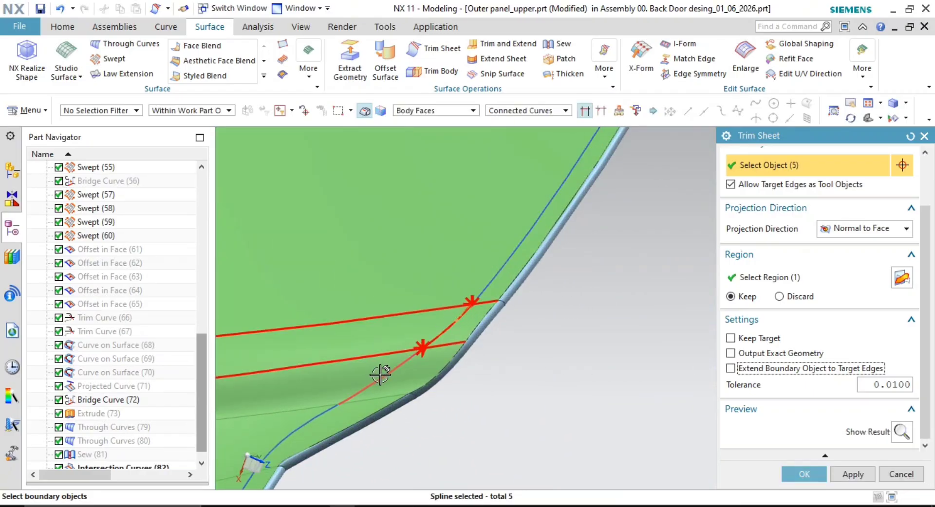
scroll(427, 340, up, 5)
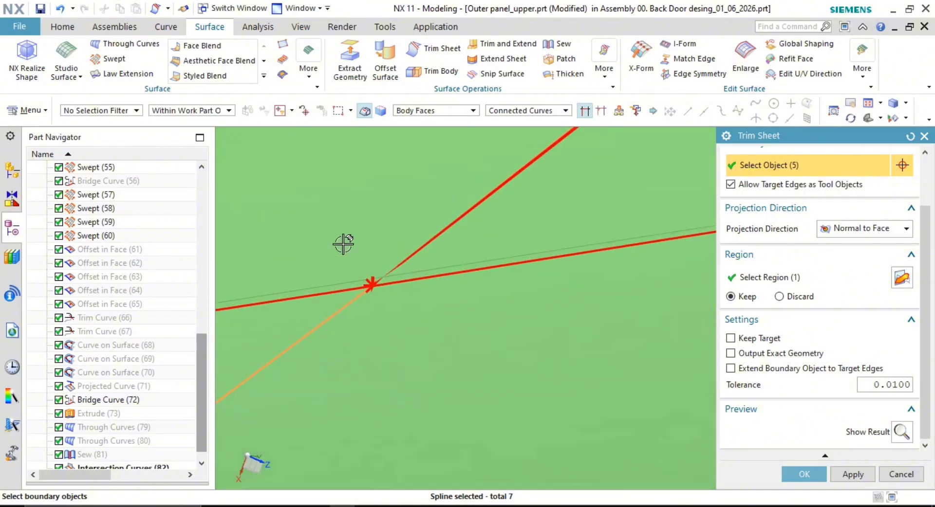
scroll(459, 384, down, 4)
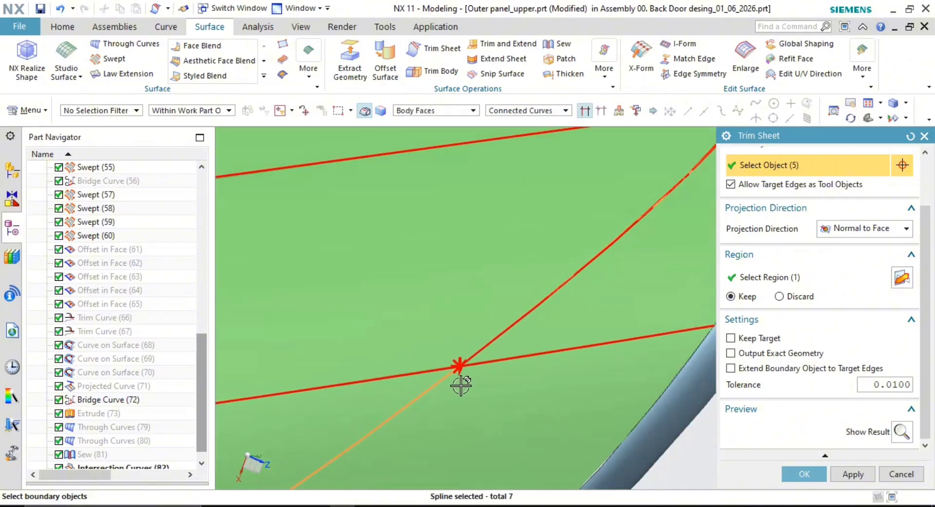
shift+middle_drag(458, 386, 650, 197)
scroll(639, 206, down, 3)
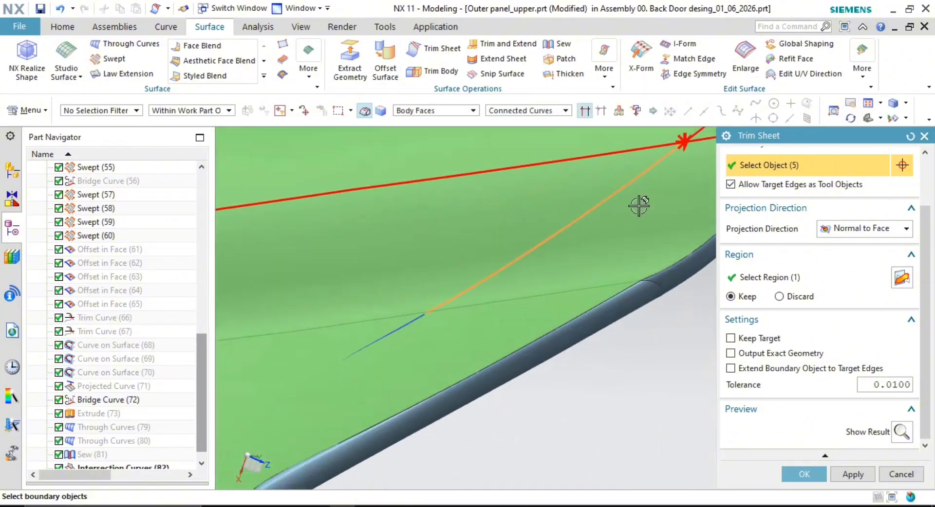
click(384, 355)
middle_drag(384, 355, 538, 345)
scroll(540, 344, down, 8)
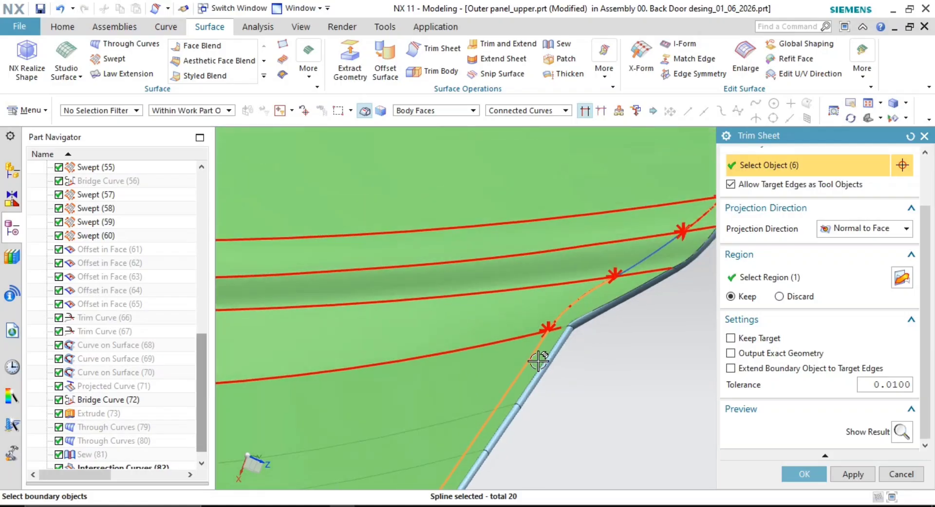
middle_drag(593, 347, 606, 355)
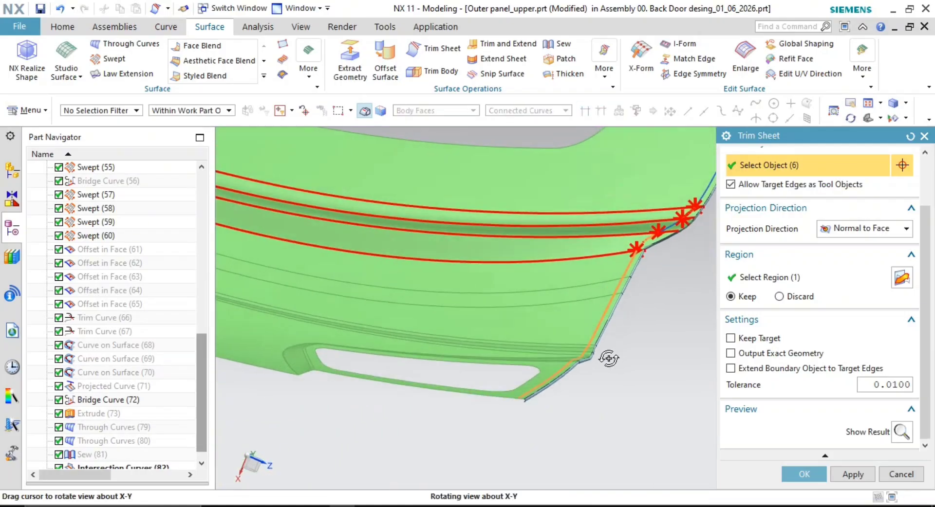
Check the region to keep and add the intersection curve segments still missing from the boundary at the stepped edge
scroll(605, 355, up, 5)
click(822, 278)
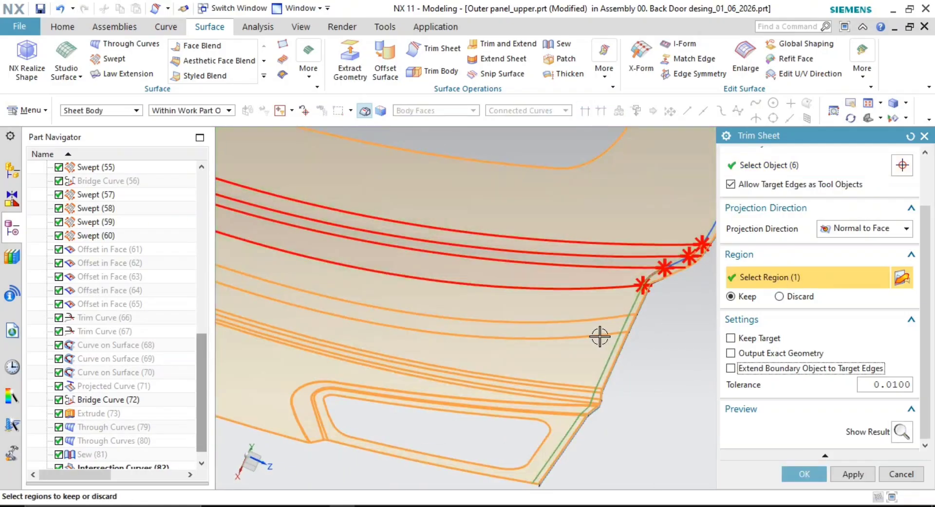
scroll(601, 334, up, 5)
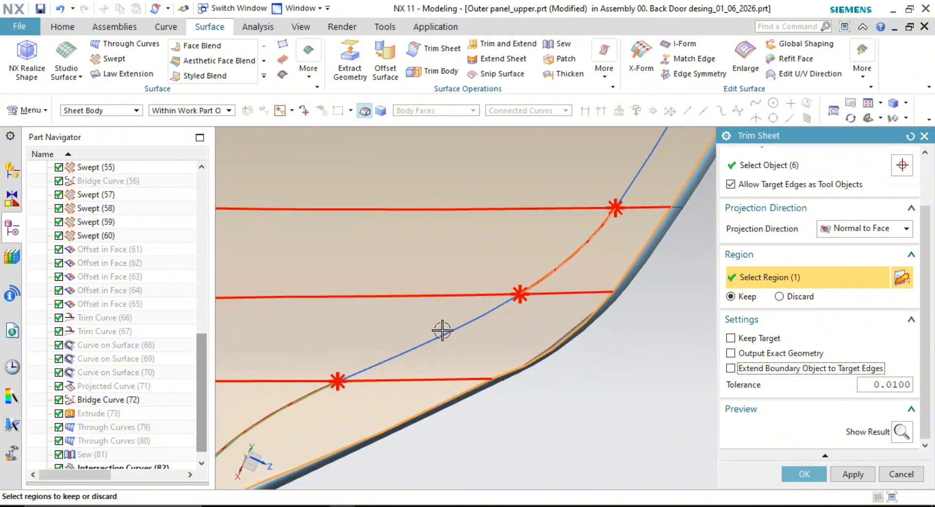
click(764, 165)
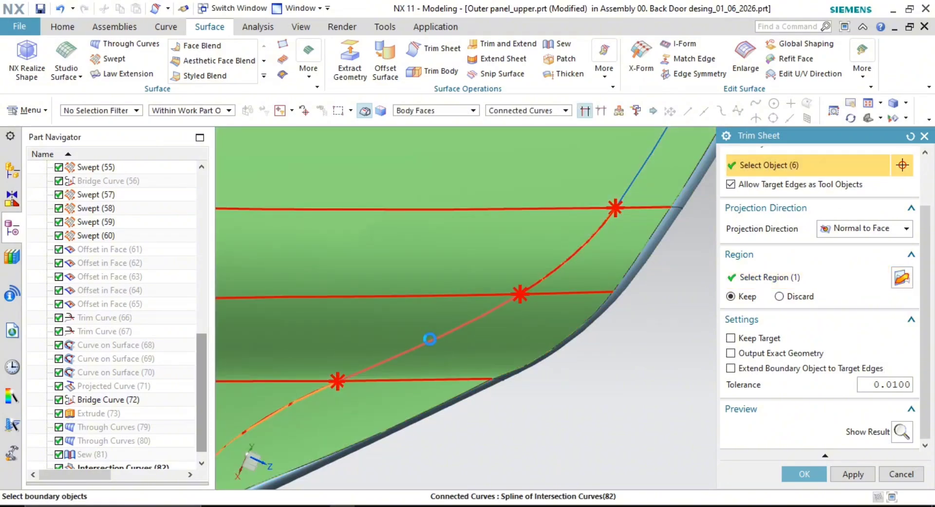
click(429, 339)
click(629, 180)
scroll(663, 254, down, 2)
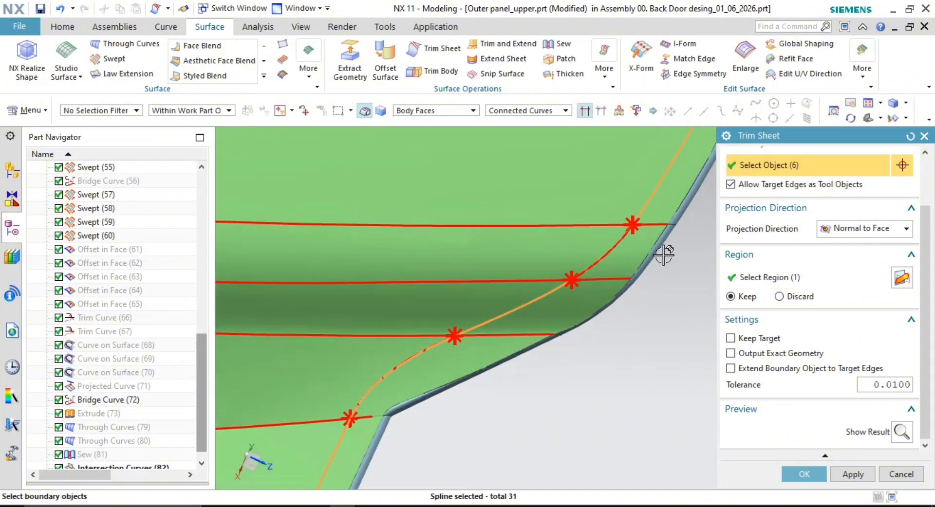
shift+middle_drag(507, 389, 513, 407)
Recheck the region to keep, leave the sheet trim, and undo the hidden strip and the intersection curves
click(826, 279)
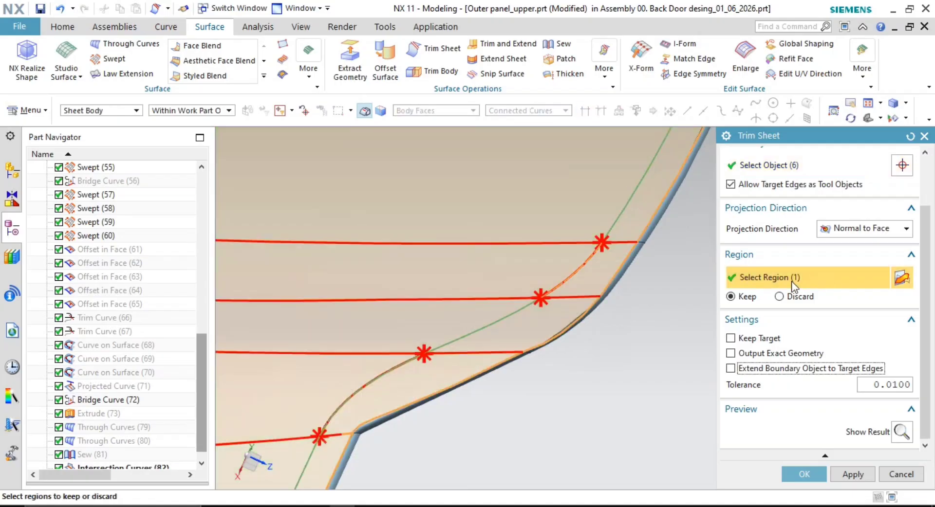
scroll(490, 339, down, 3)
shift+middle_drag(542, 348, 599, 340)
key(Escape)
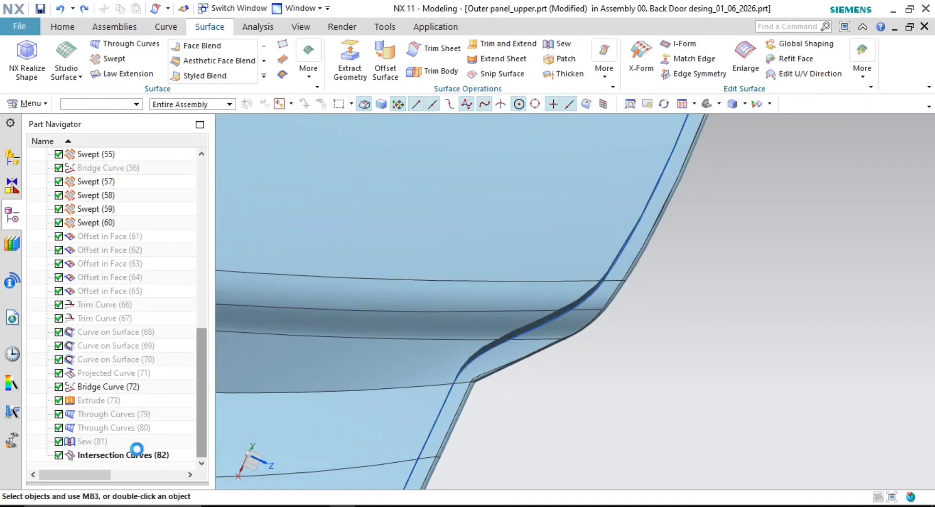
key(ctrl+z)
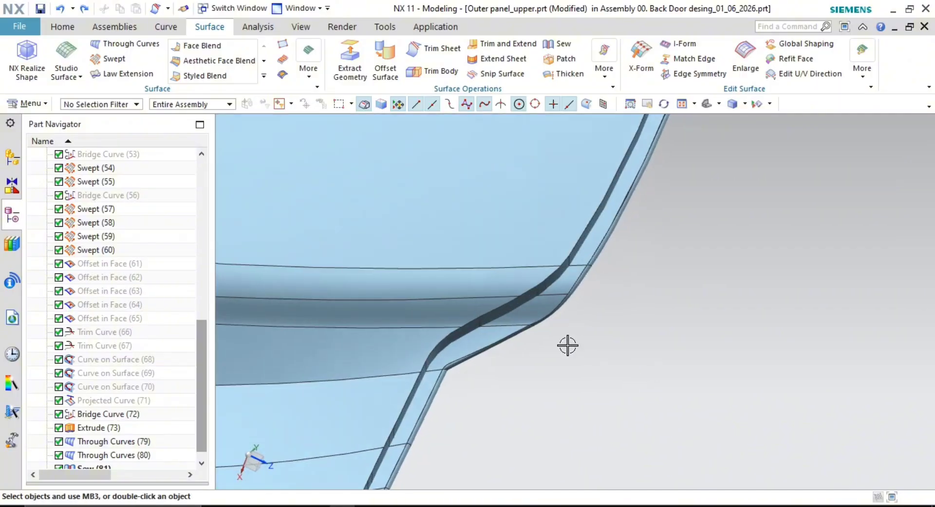
middle_drag(542, 323, 618, 312)
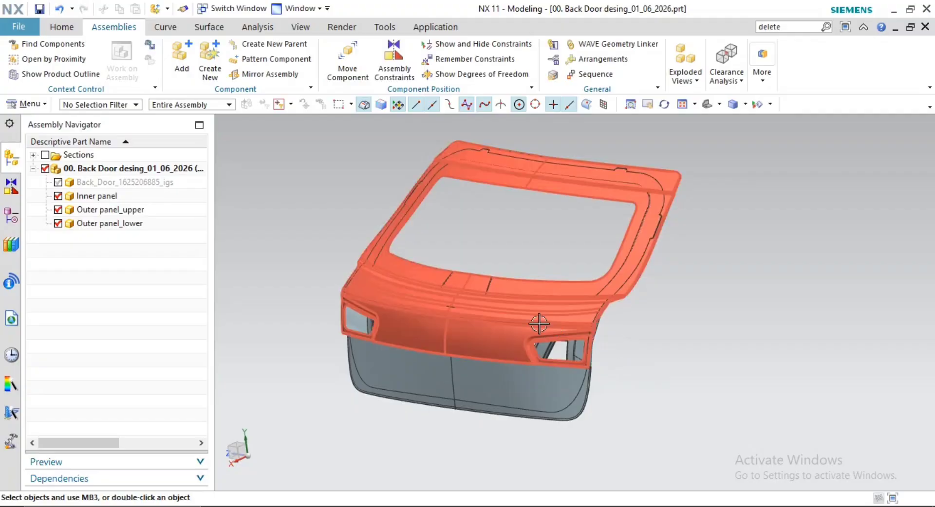
middle_drag(524, 308, 461, 308)
middle_drag(307, 289, 423, 325)
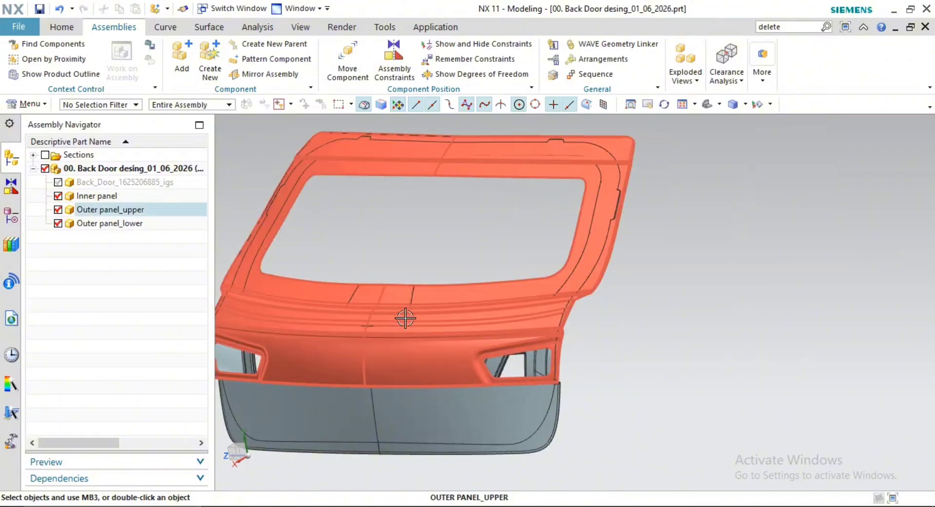
Examine the complete back door assembly from the outside and inside, highlighting the inner panel and upper outer panel components
scroll(518, 349, down, 2)
middle_drag(440, 295, 430, 298)
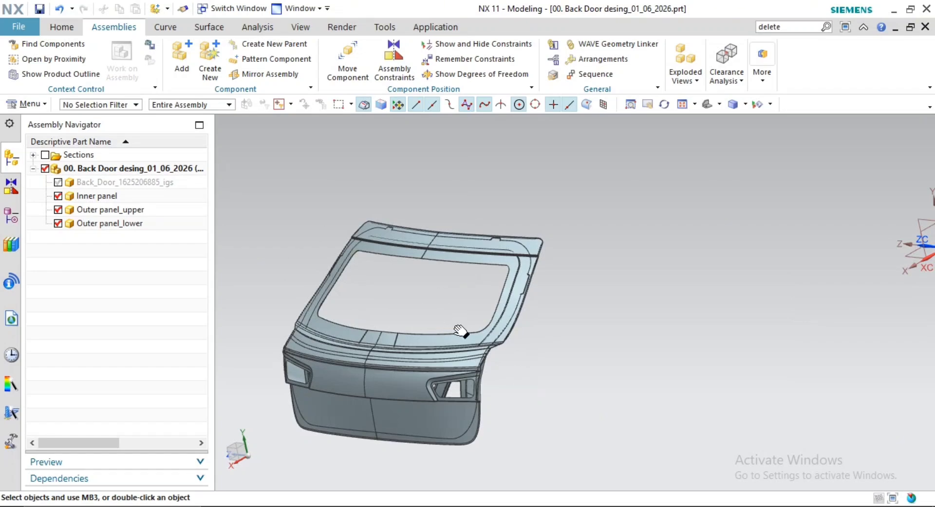
middle_drag(461, 330, 319, 374)
middle_drag(507, 348, 538, 309)
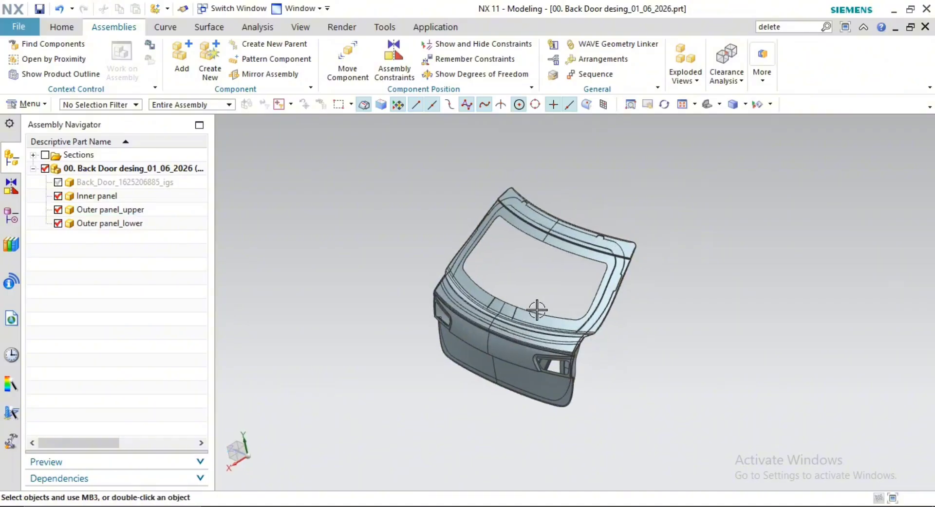
scroll(550, 313, up, 2)
scroll(542, 324, down, 2)
scroll(578, 277, up, 3)
shift+middle_drag(578, 277, 560, 300)
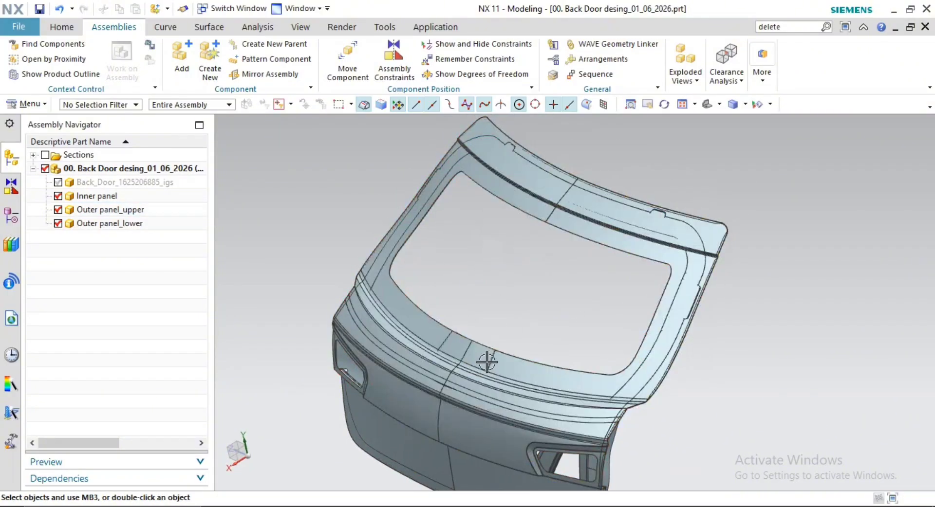
shift+middle_drag(516, 334, 533, 306)
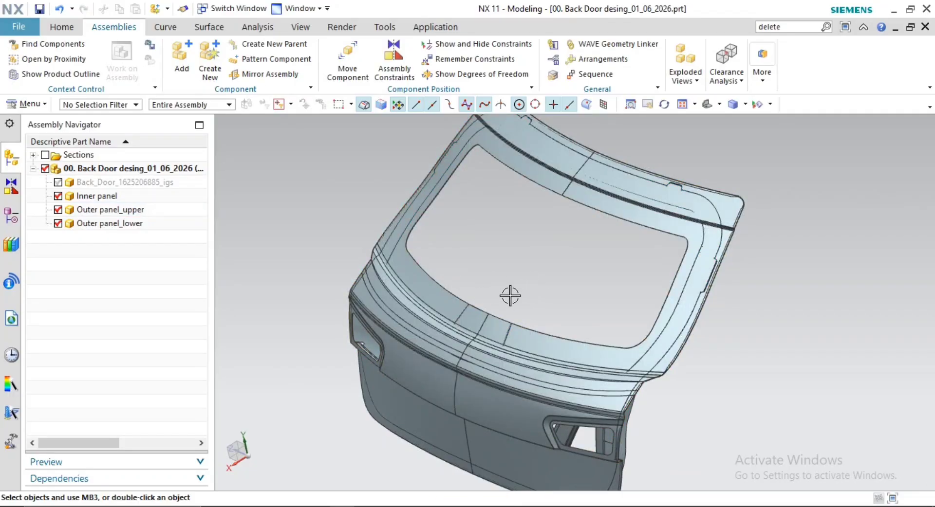
scroll(490, 280, down, 2)
mouse_move(489, 280)
middle_down()
mouse_move(530, 229)
mouse_move(501, 292)
mouse_move(536, 289)
mouse_move(488, 288)
middle_up()
scroll(503, 290, up, 2)
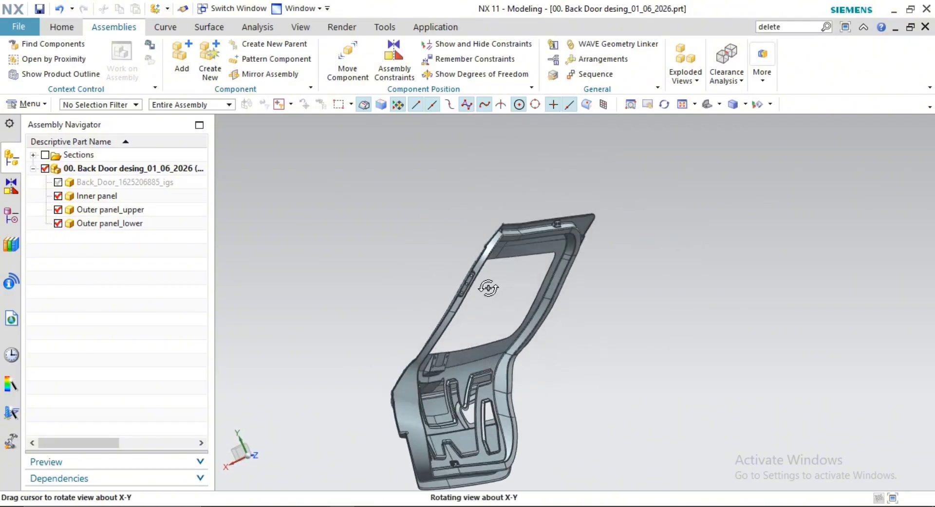
click(95, 197)
middle_drag(416, 315, 469, 317)
key(Escape)
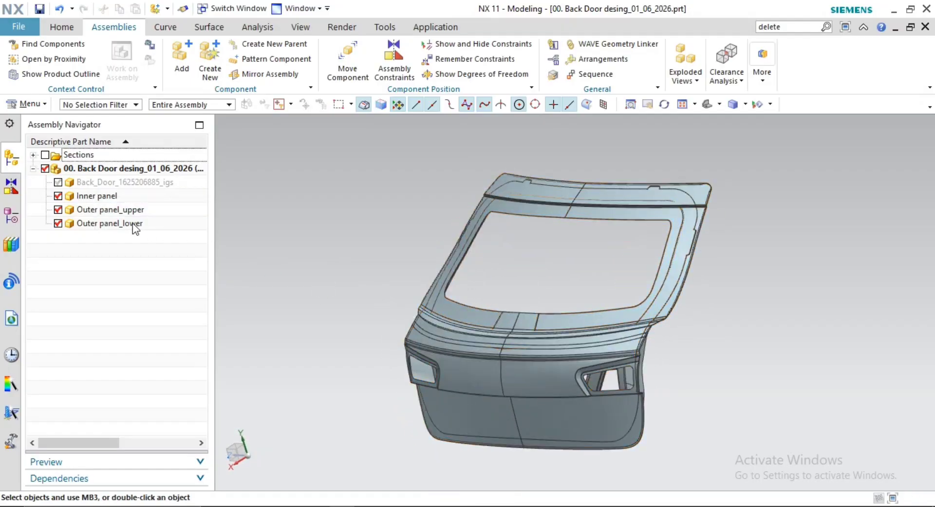
click(111, 212)
middle_drag(388, 331, 370, 328)
key(Escape)
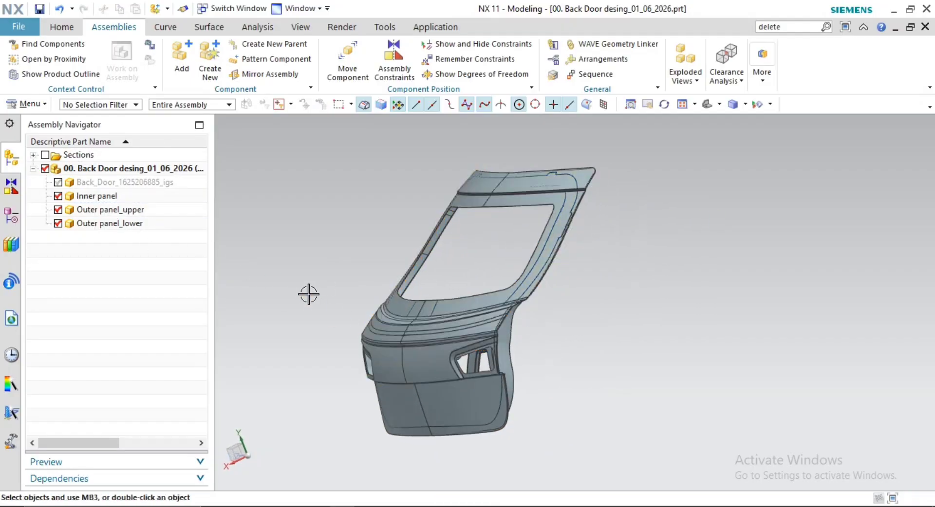
Make the inner panel the work part and check which body its Thicken feature covers
double_click(95, 196)
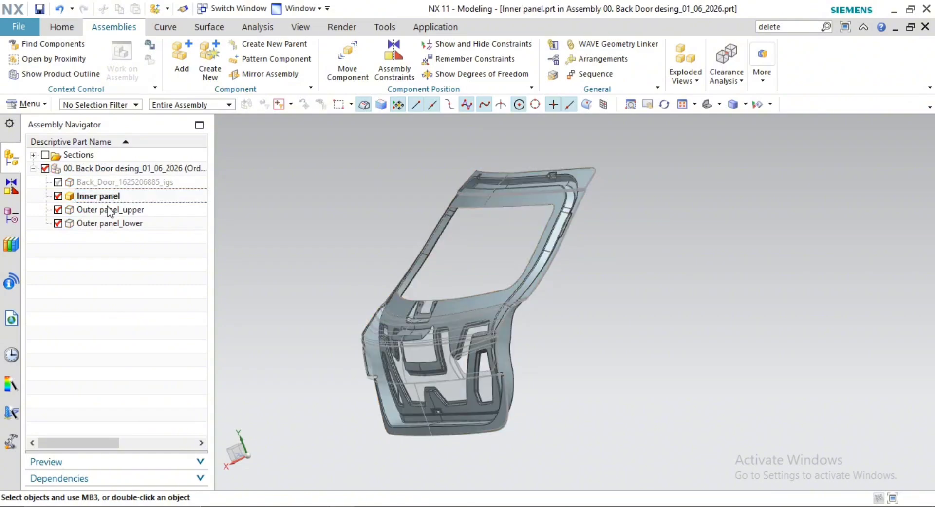
click(11, 216)
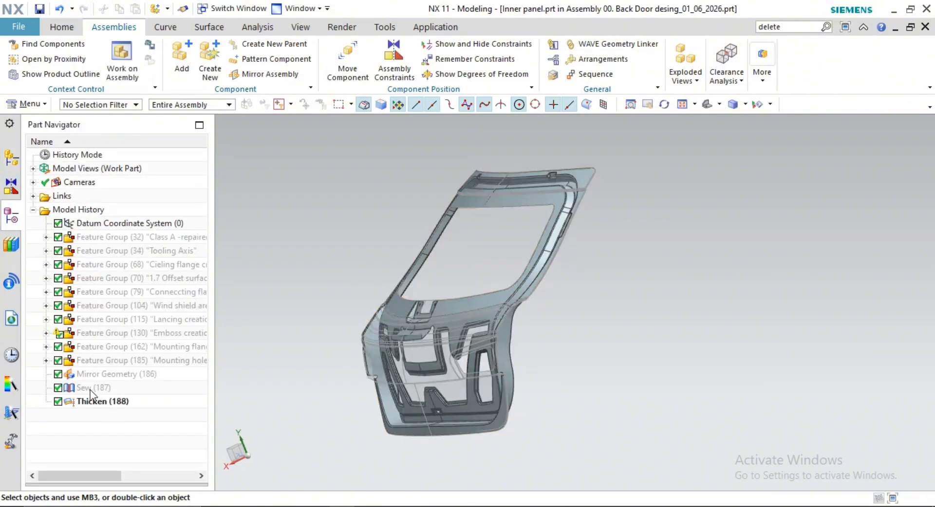
click(113, 402)
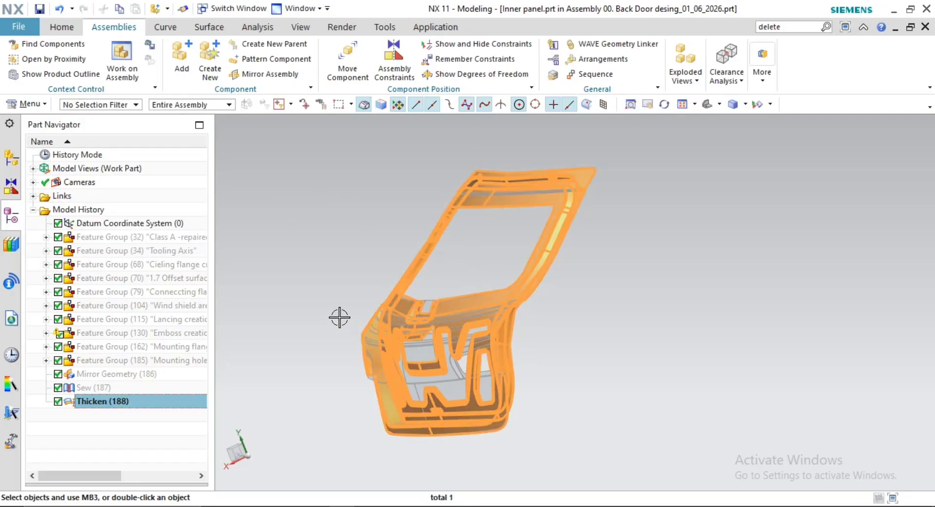
key(Escape)
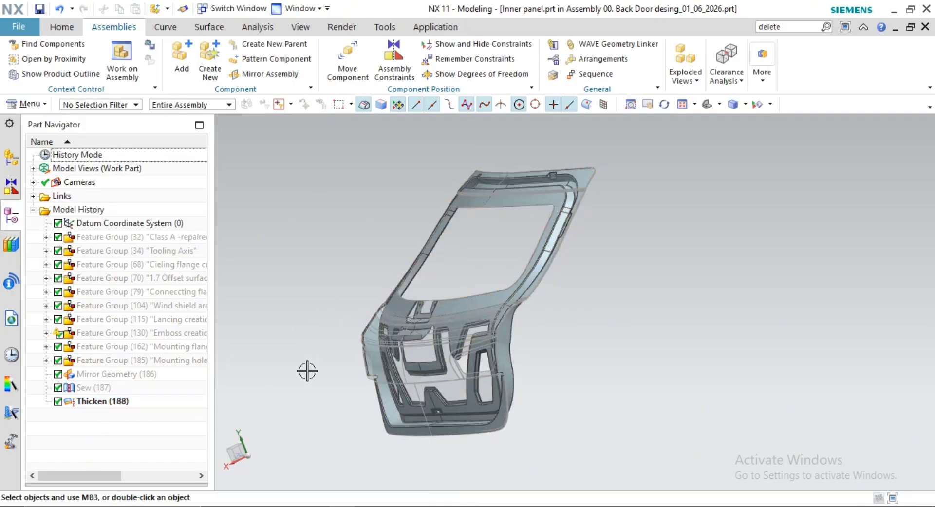
click(119, 401)
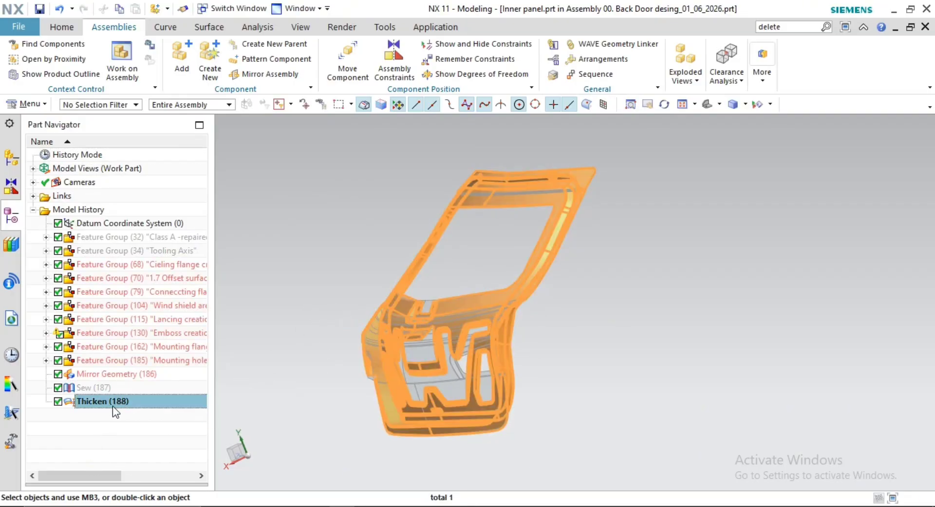
key(Escape)
Change the display colour of the inner panel's thickened body to light blue
click(99, 403)
key(ctrl+j)
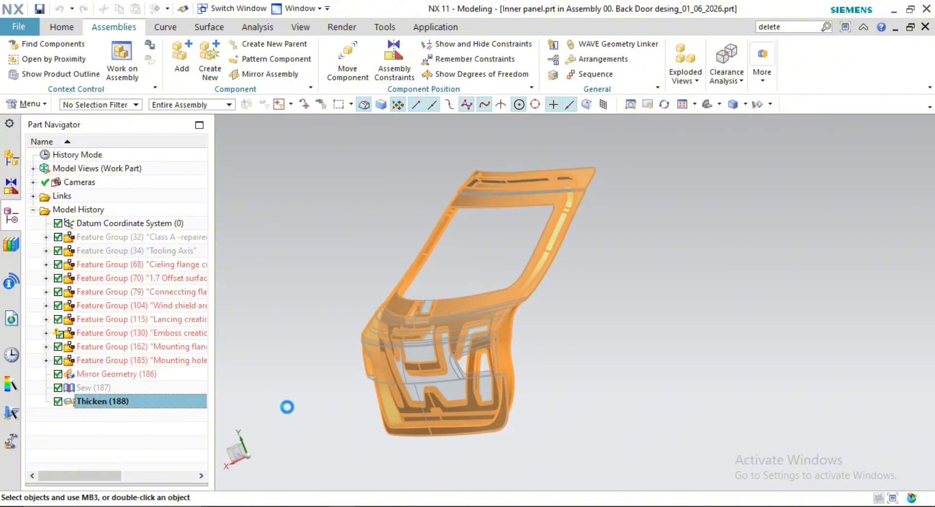
click(887, 201)
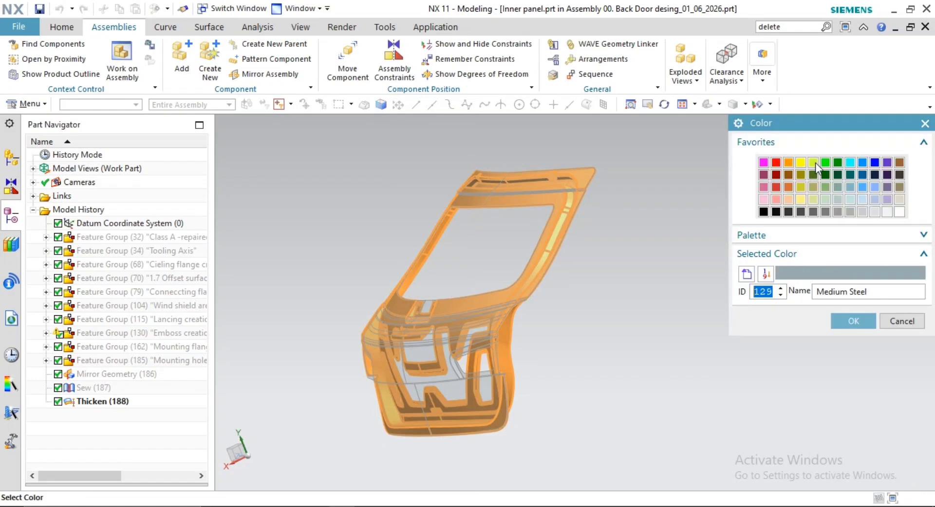
click(813, 162)
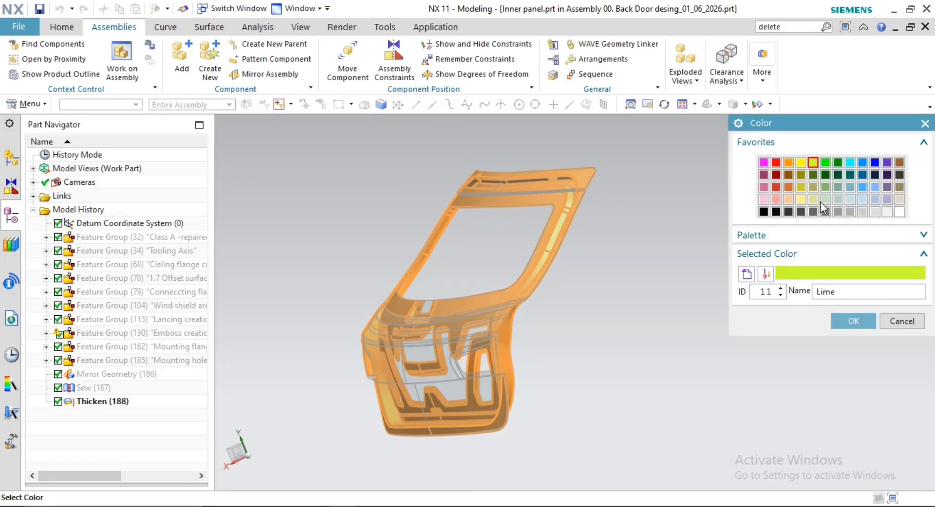
click(875, 187)
click(852, 321)
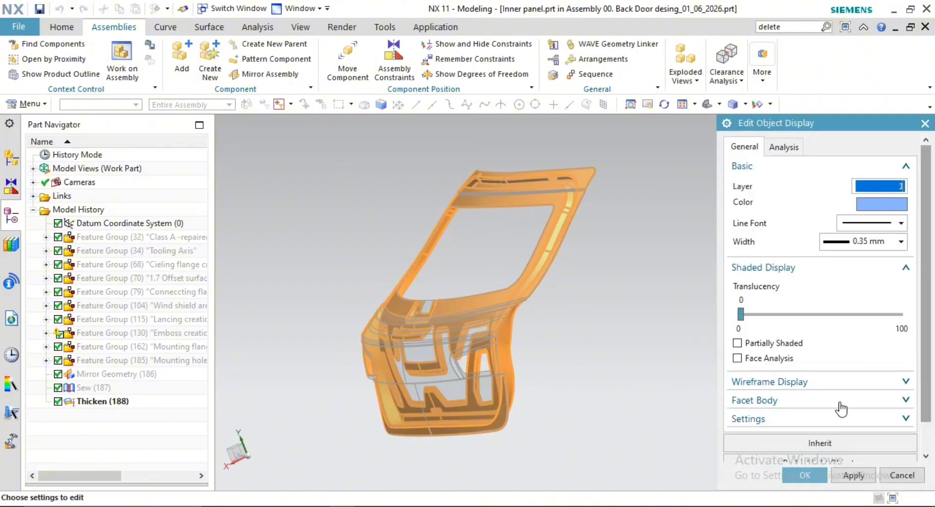
click(852, 475)
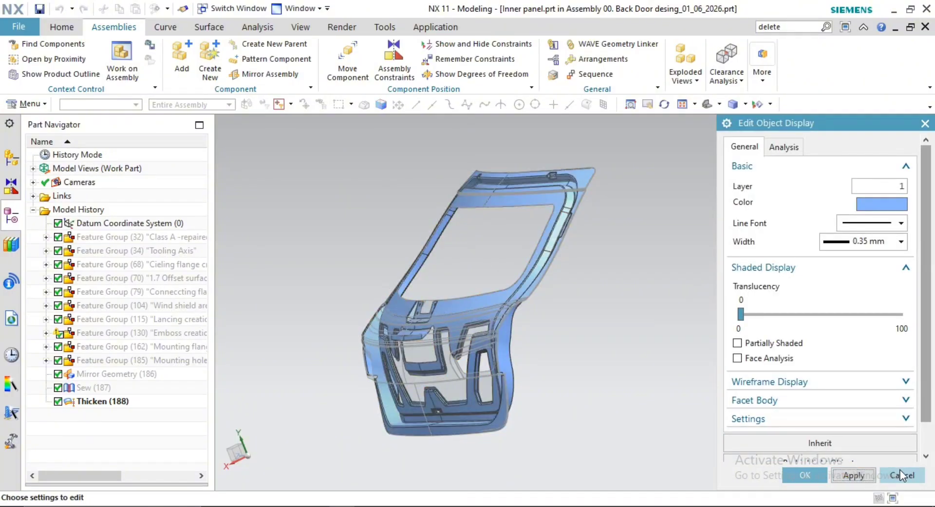
click(900, 473)
mouse_move(568, 284)
middle_down()
mouse_move(592, 288)
mouse_move(585, 286)
middle_up()
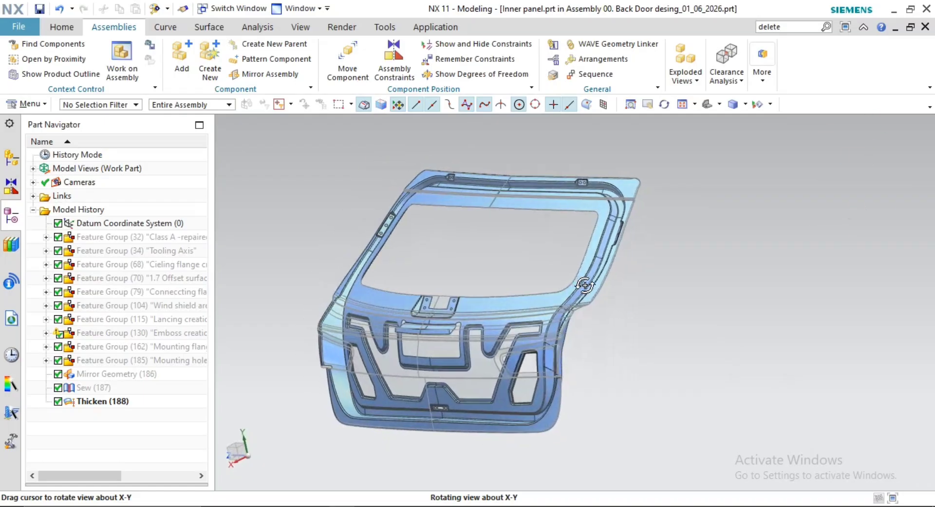
Make the top-level back door assembly the work part again and view it from the outer side
click(11, 158)
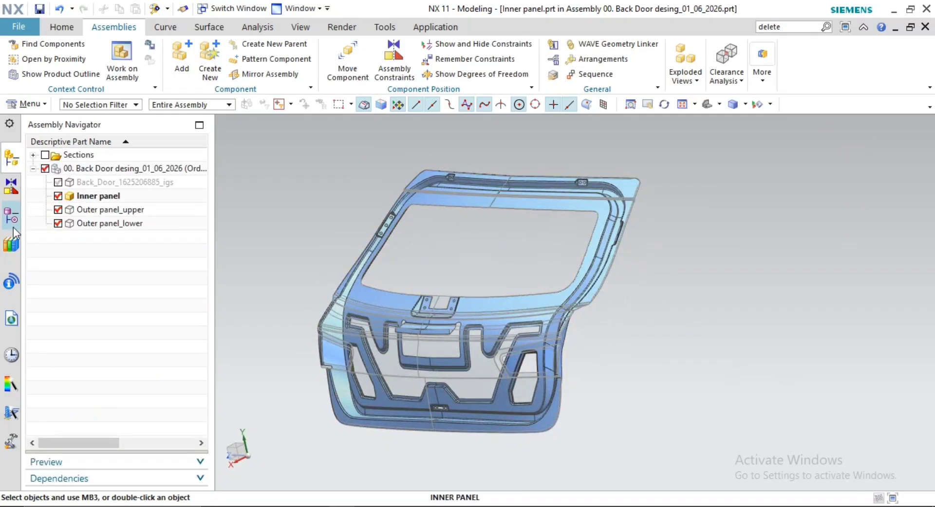
double_click(97, 168)
middle_drag(630, 353, 535, 326)
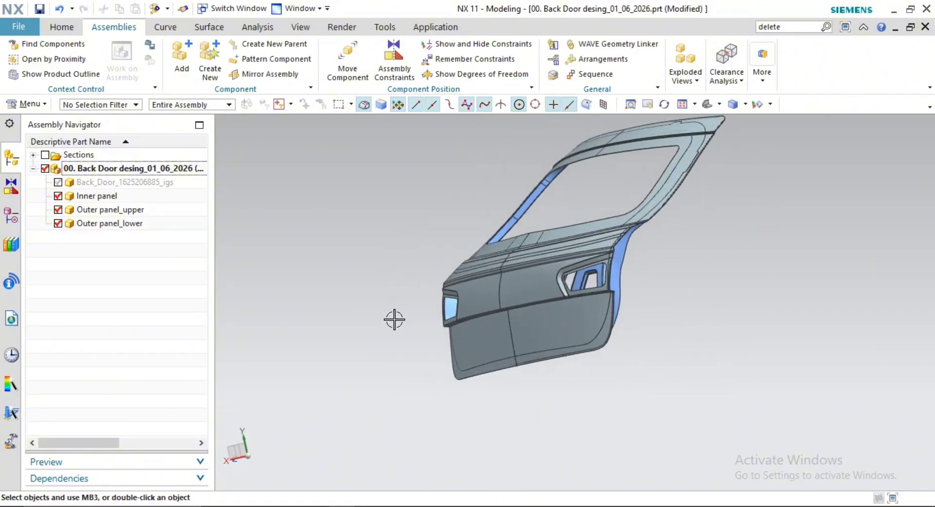
Make the lower outer panel the work part and change its thickened body's display colour to dark yellow
double_click(100, 223)
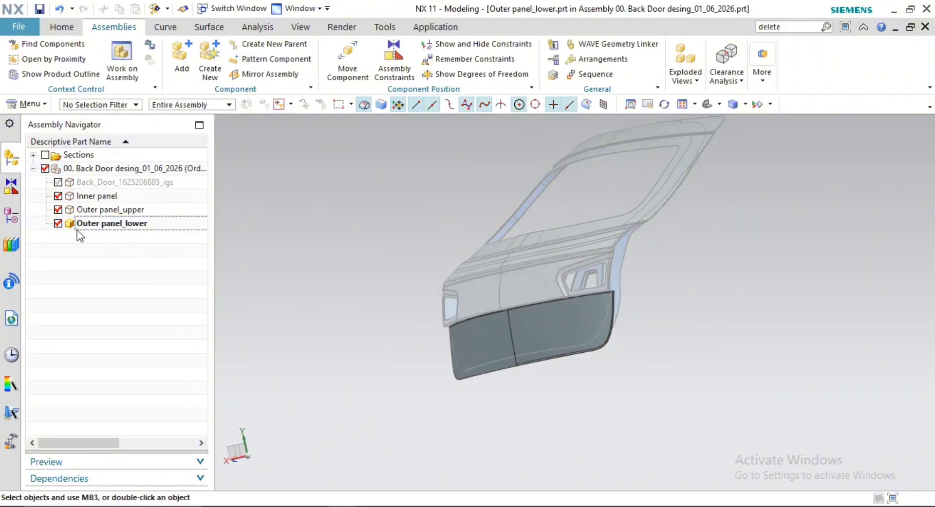
click(11, 214)
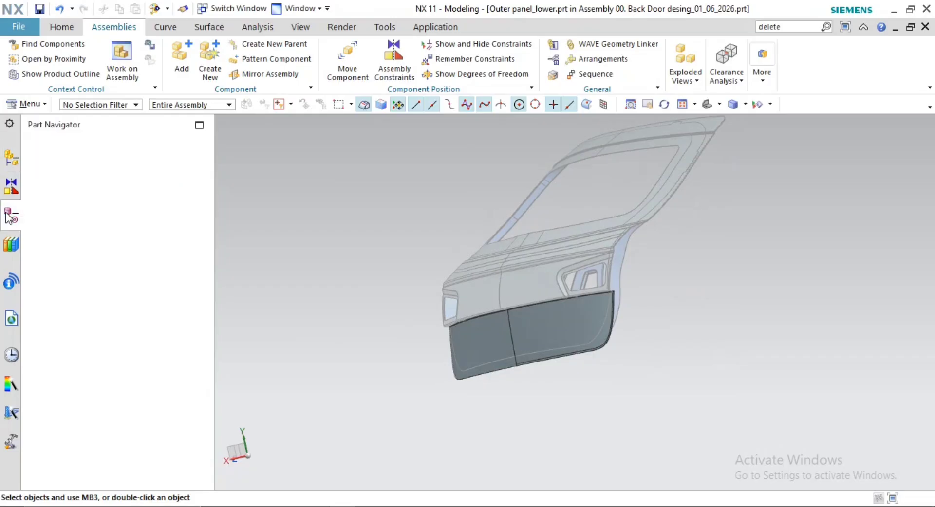
click(100, 335)
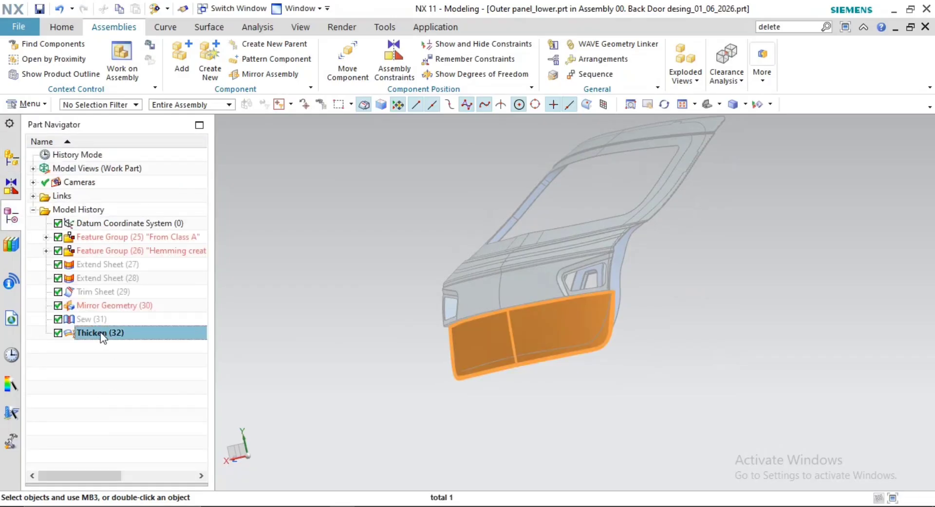
key(ctrl+j)
click(867, 206)
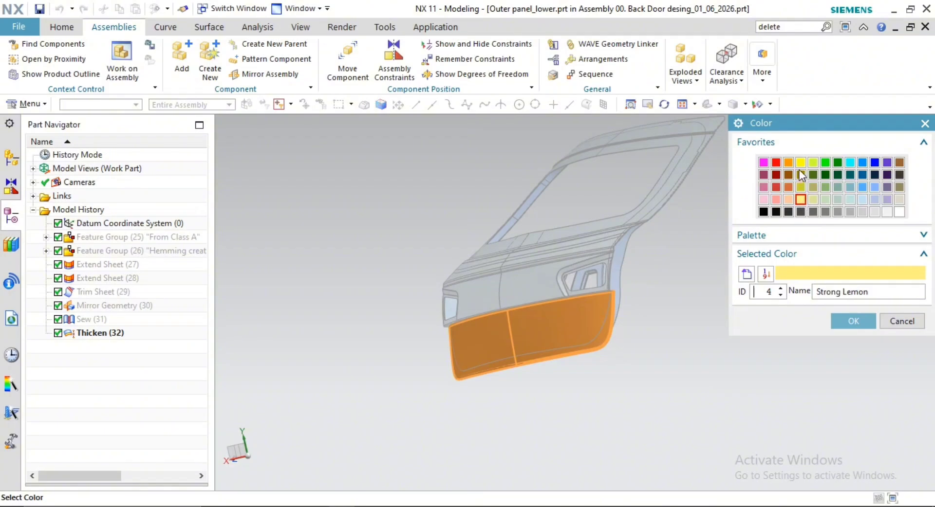
click(800, 187)
click(853, 320)
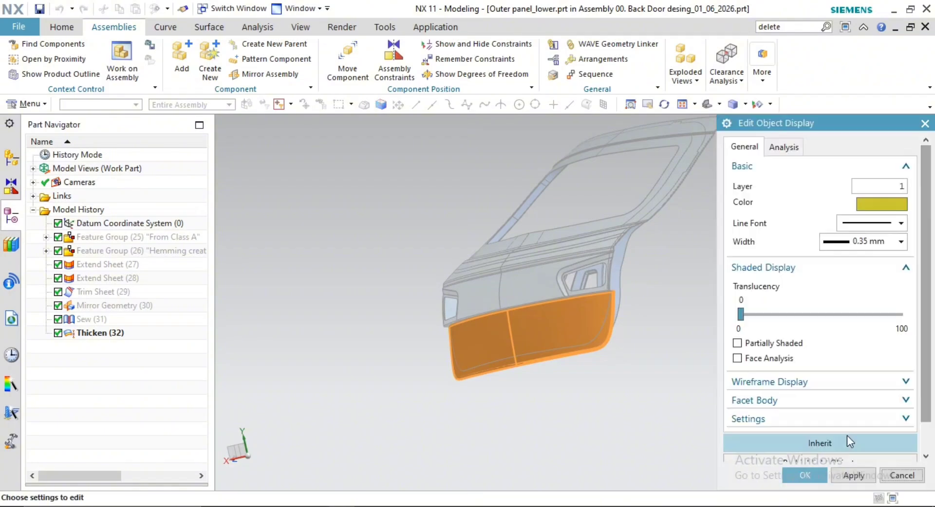
click(848, 475)
click(903, 475)
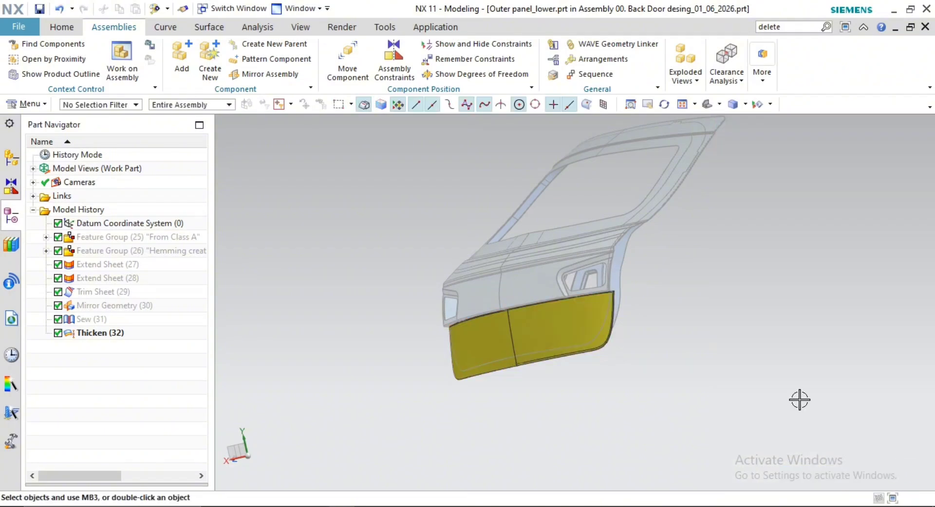
Return to the top-level back door assembly as the work part and check the coloured panels
click(11, 157)
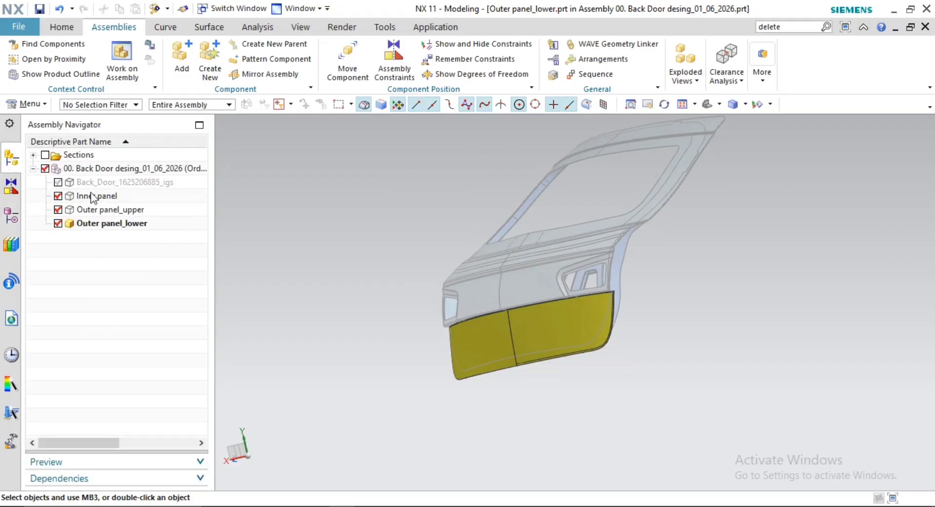
double_click(103, 168)
middle_drag(572, 291, 560, 317)
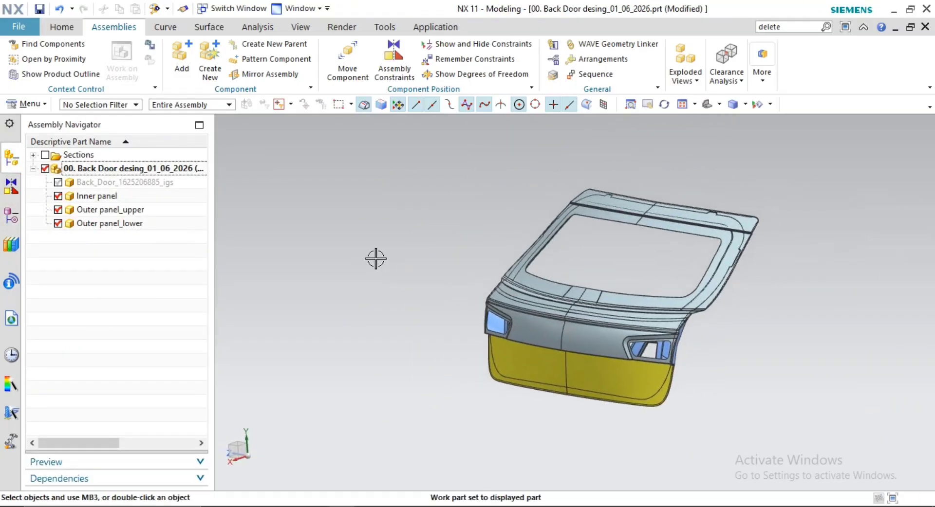
scroll(375, 258, up, 3)
Make the upper outer panel the work part and change its thickened body's display colour to light pink
click(94, 210)
double_click(94, 210)
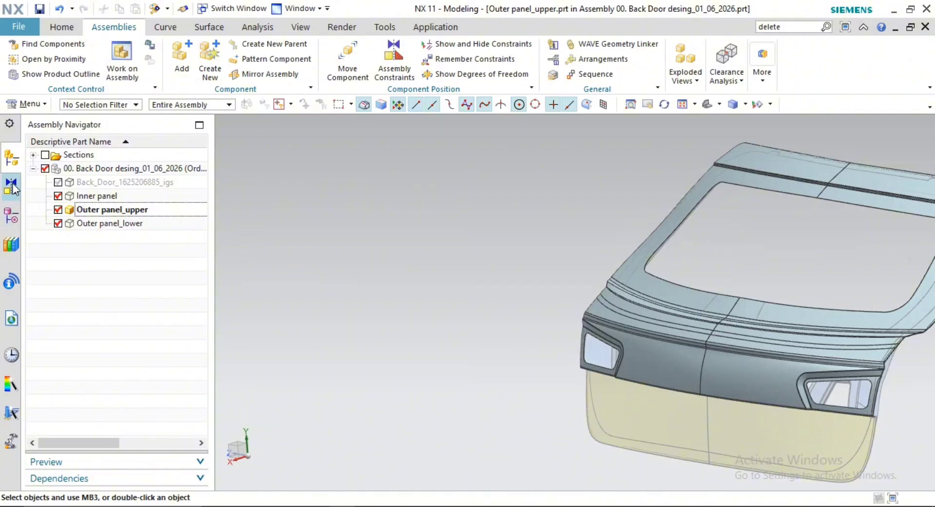
click(11, 217)
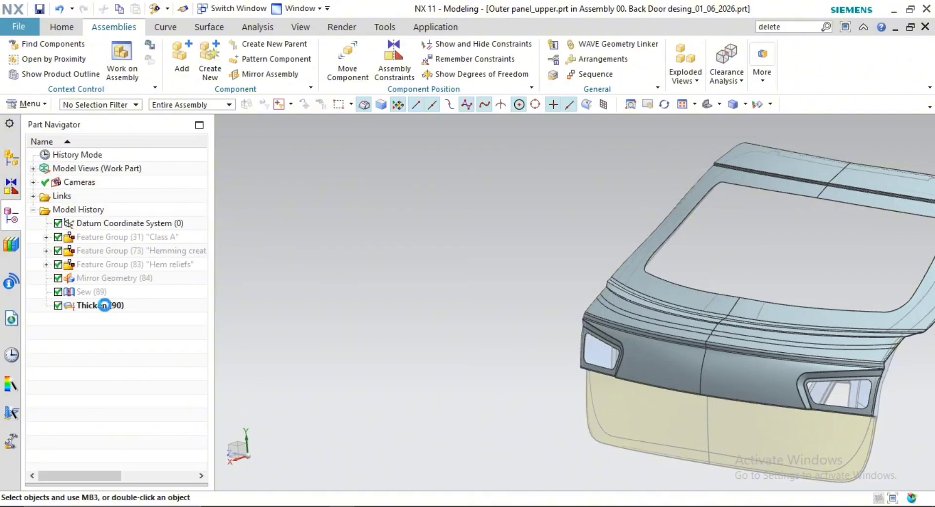
click(104, 306)
key(ctrl+j)
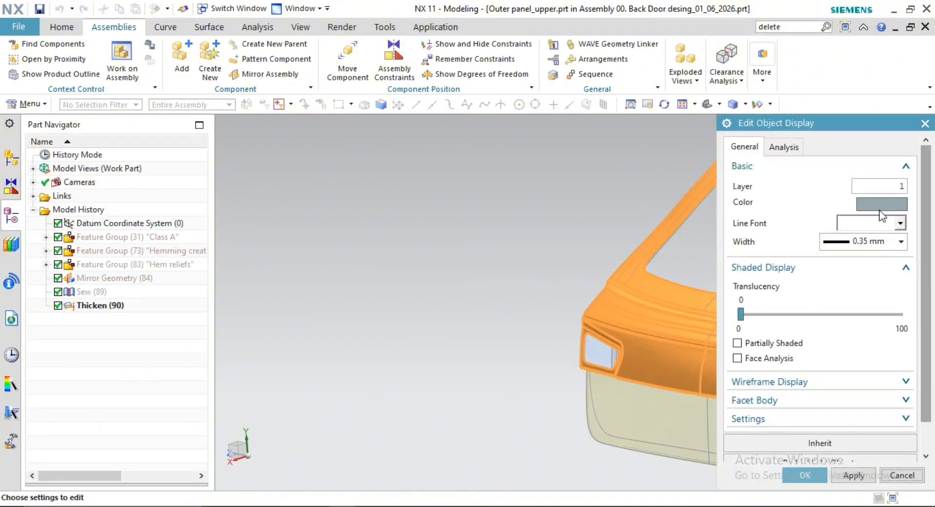
click(880, 207)
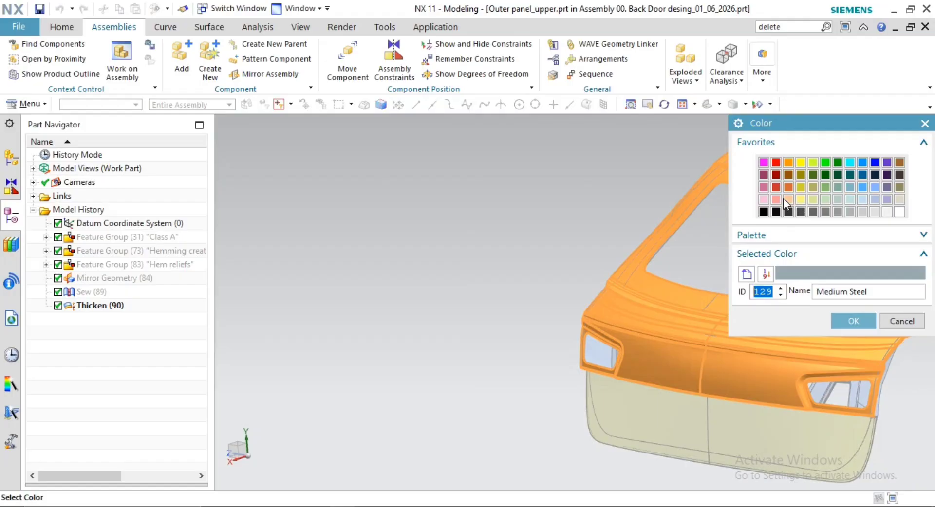
click(765, 199)
click(849, 321)
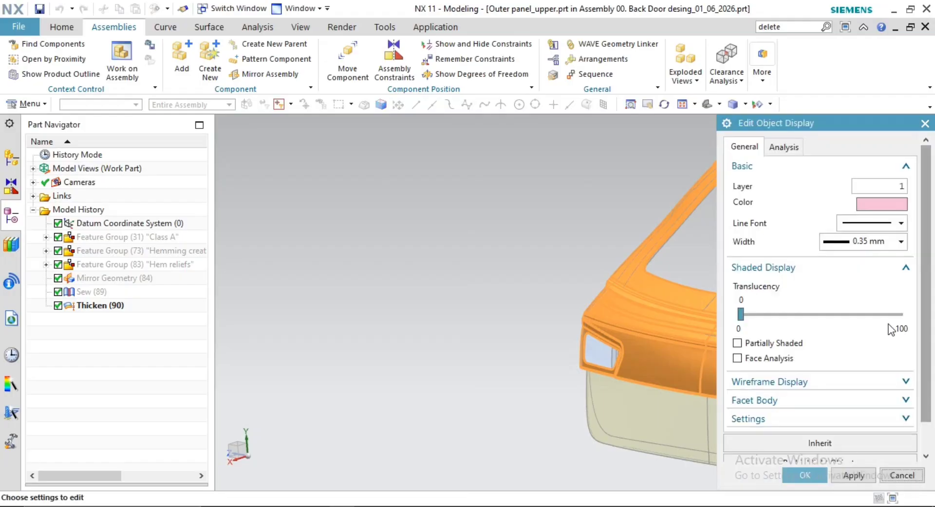
click(804, 477)
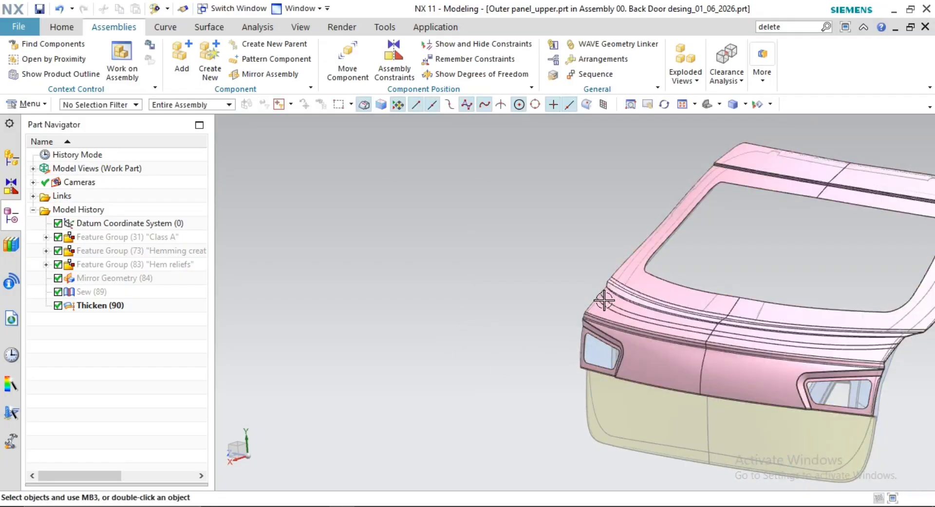
scroll(487, 257, down, 1)
shift+middle_drag(604, 301, 409, 249)
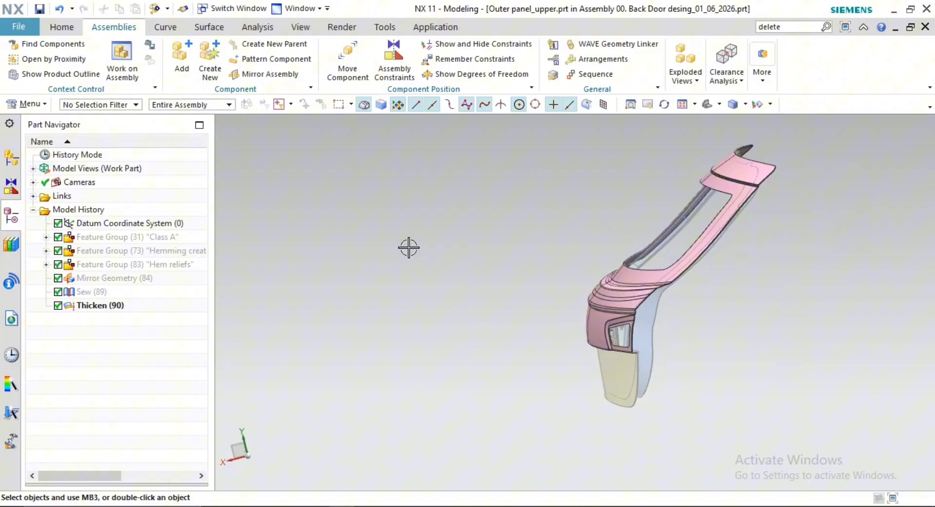
Make the top-level back door assembly the work part again and check the coloured panels from the outer side
click(11, 160)
double_click(94, 168)
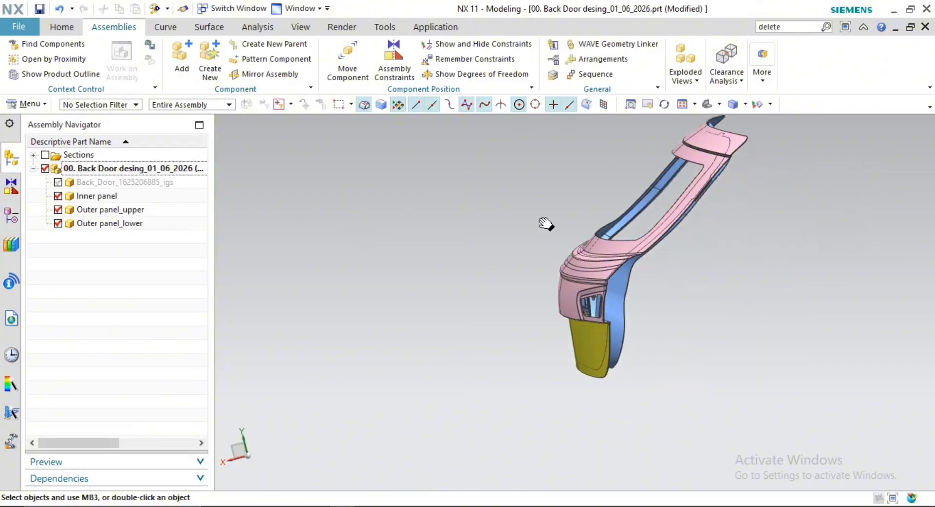
middle_drag(545, 223, 569, 274)
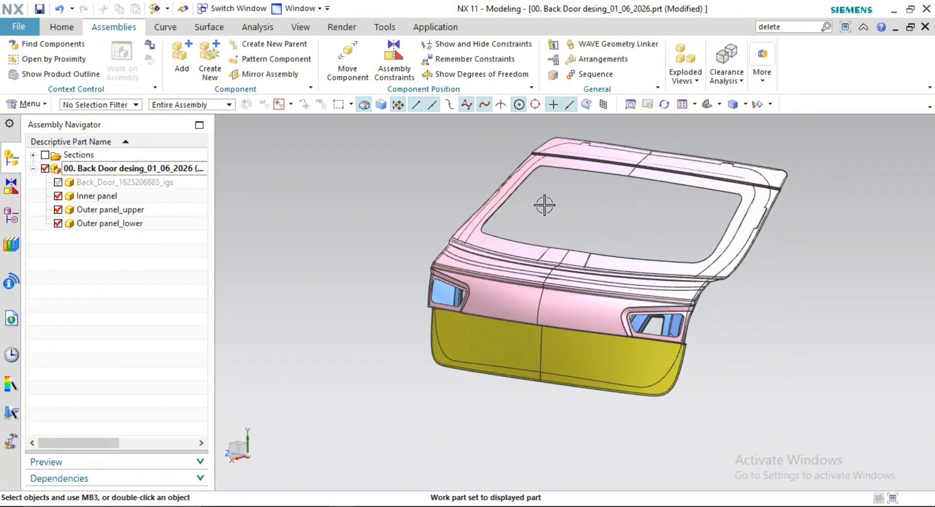
scroll(620, 208, down, 1)
scroll(609, 194, up, 2)
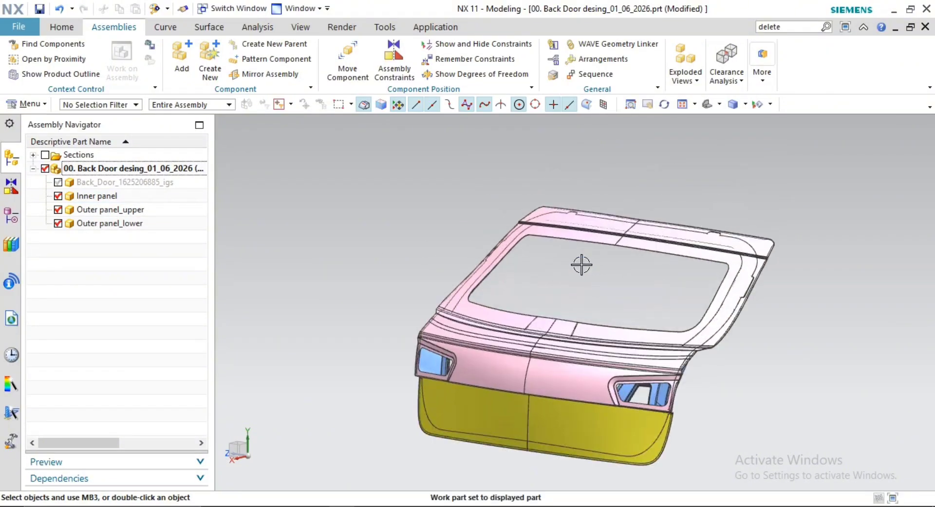
middle_drag(583, 217, 573, 199)
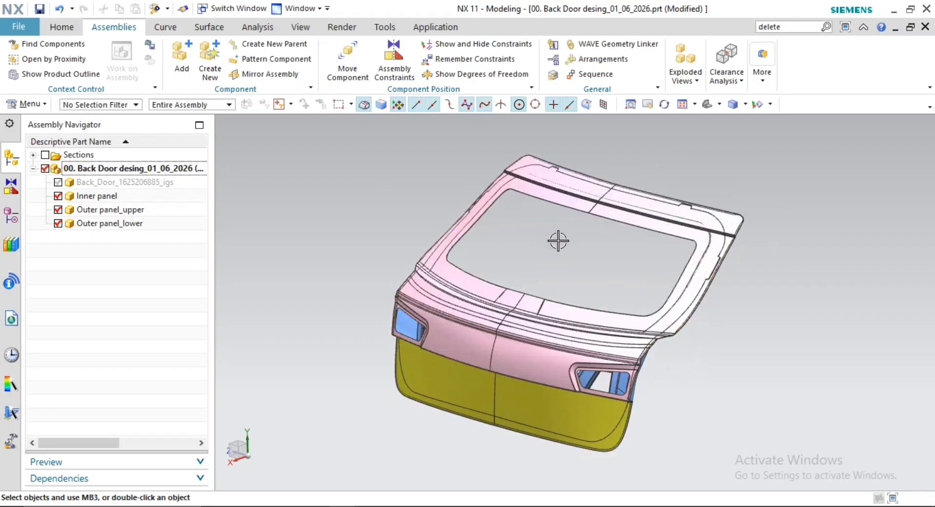
shift+middle_drag(558, 241, 595, 199)
scroll(672, 235, up, 2)
scroll(482, 280, down, 2)
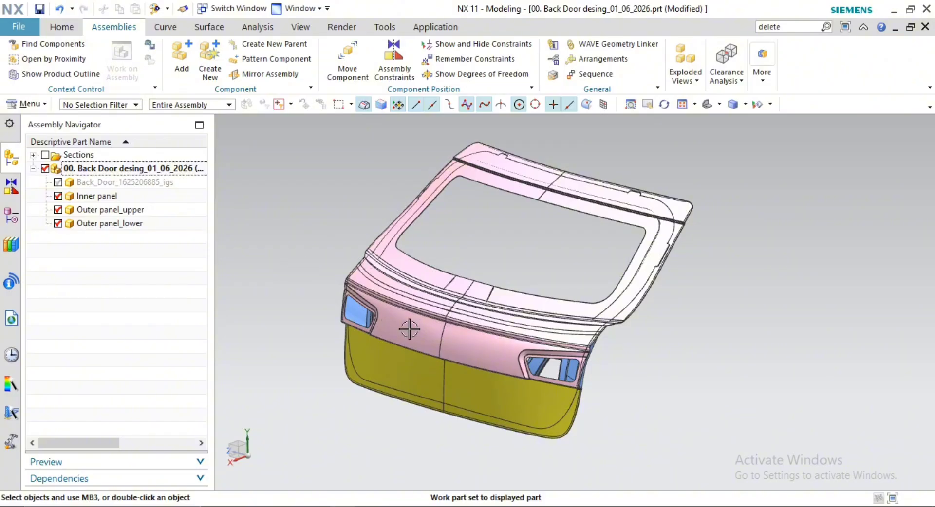
Make the upper outer panel the work part and expand the Class A and hemming feature groups in its model history
double_click(97, 210)
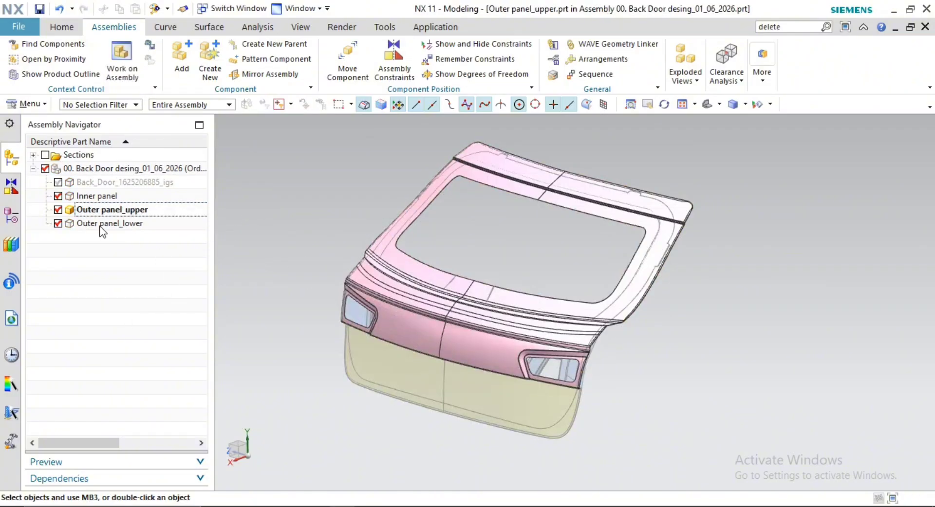
click(11, 216)
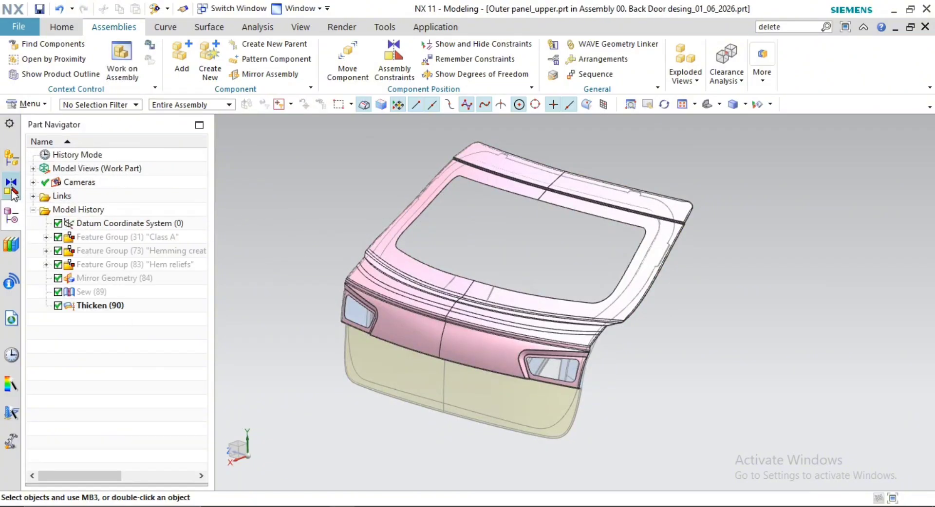
click(45, 238)
scroll(135, 260, down, 5)
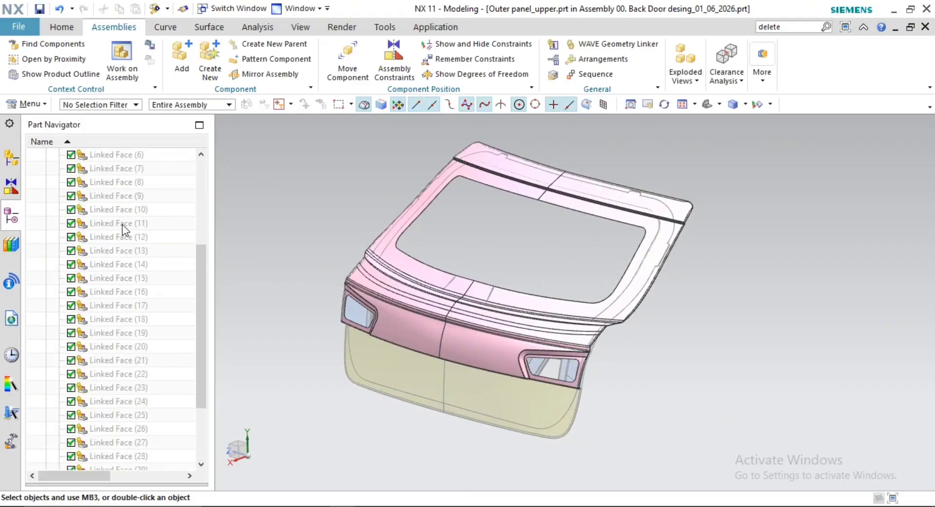
scroll(110, 199, up, 3)
scroll(131, 340, down, 3)
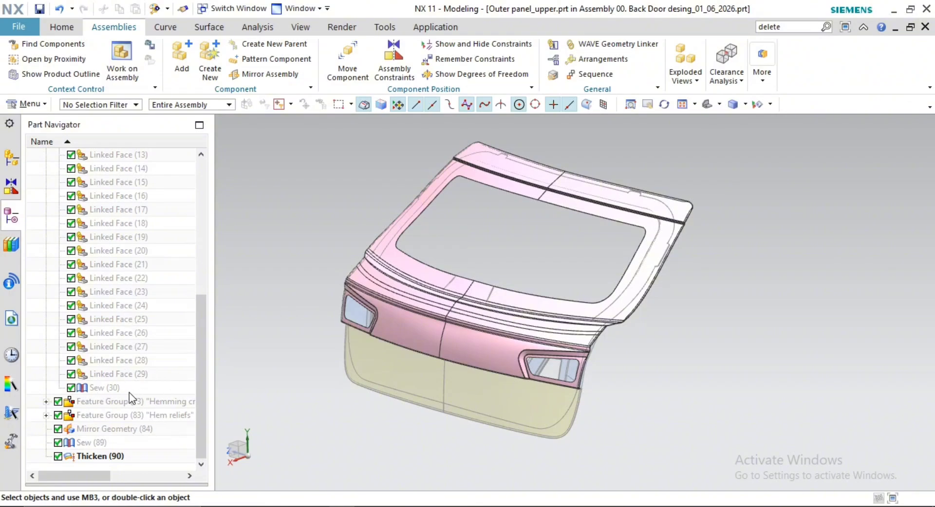
click(46, 403)
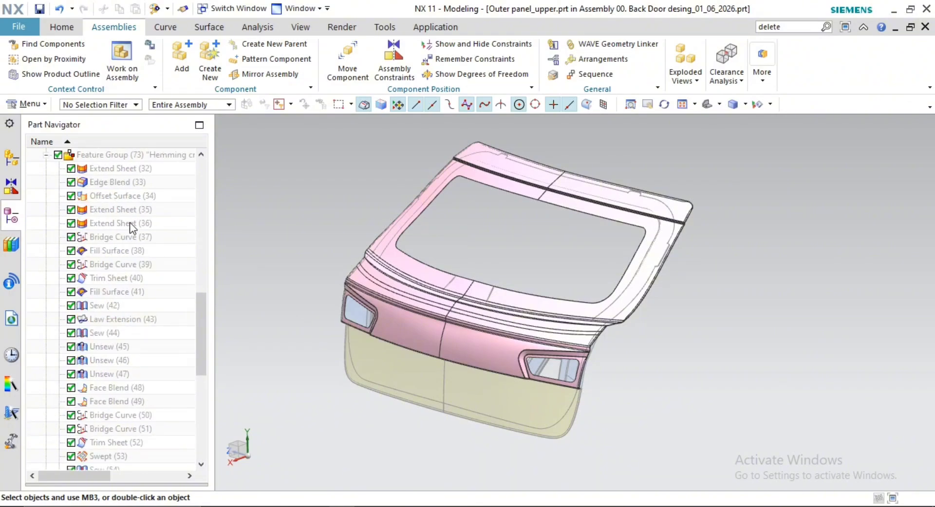
scroll(131, 225, up, 2)
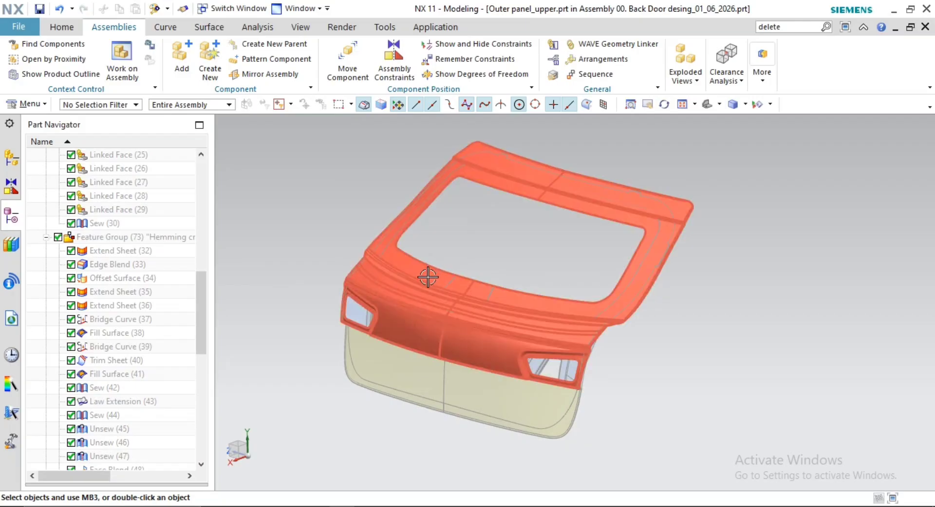
View the upper outer panel from the side and collapse the Class A feature group in its model history
mouse_move(426, 273)
middle_down()
mouse_move(419, 261)
mouse_move(421, 271)
middle_up()
scroll(421, 270, up, 2)
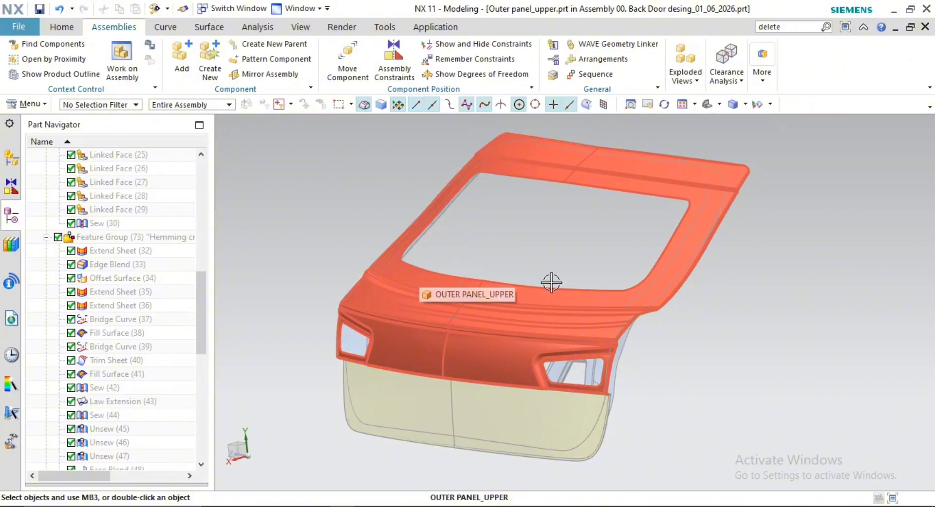
middle_drag(552, 282, 441, 295)
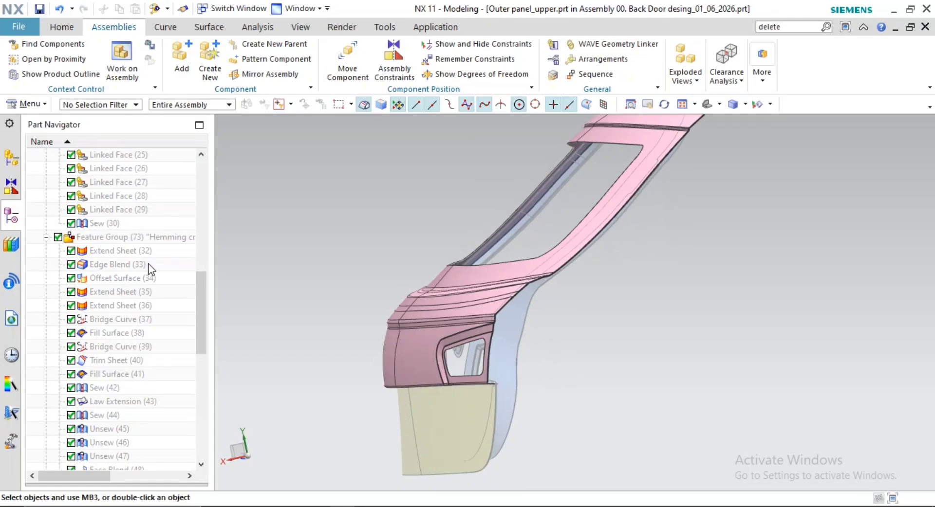
scroll(130, 286, up, 10)
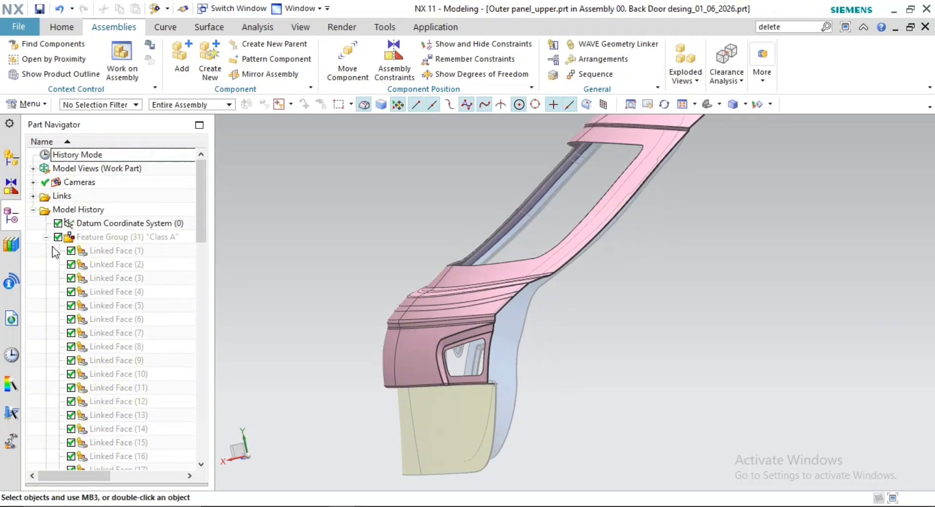
click(46, 238)
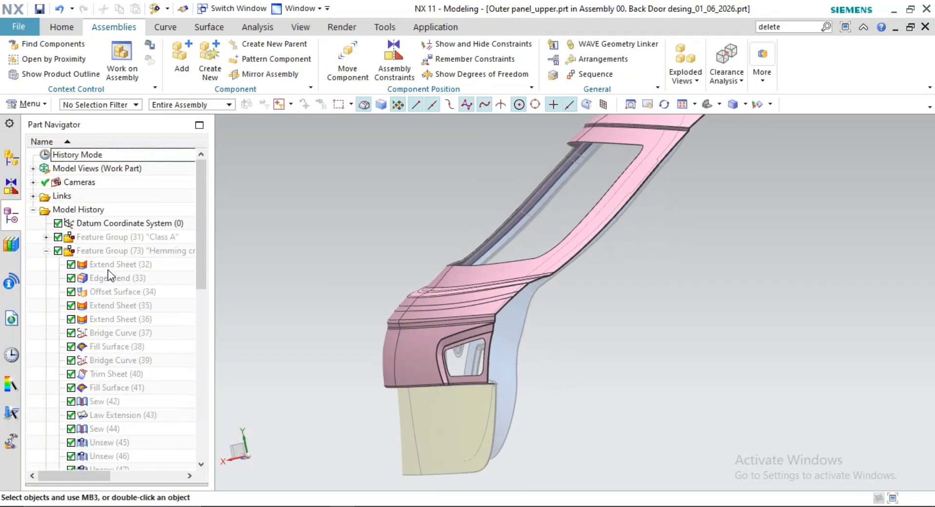
scroll(157, 293, down, 2)
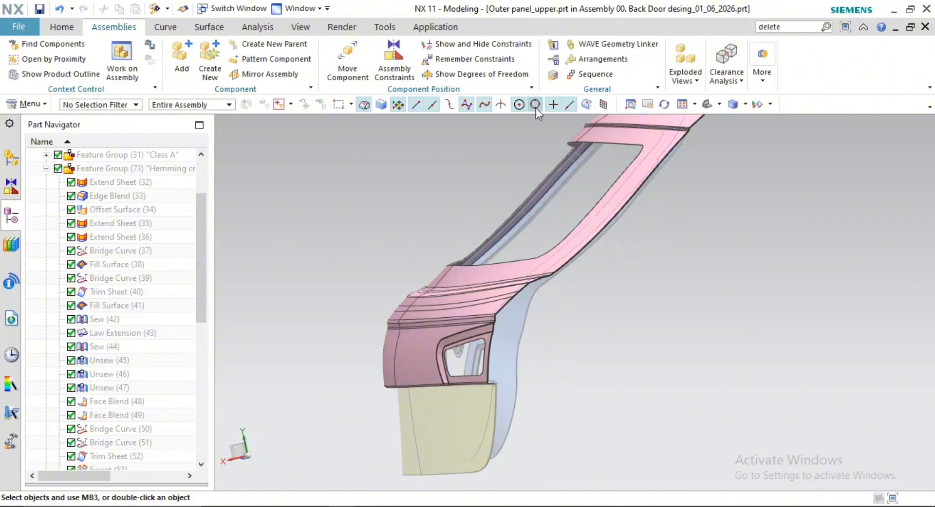
Examine the upper outer panel's shape and read through the features of its hemming group
mouse_move(441, 285)
middle_down()
mouse_move(455, 288)
mouse_move(440, 287)
middle_up()
scroll(407, 302, down, 2)
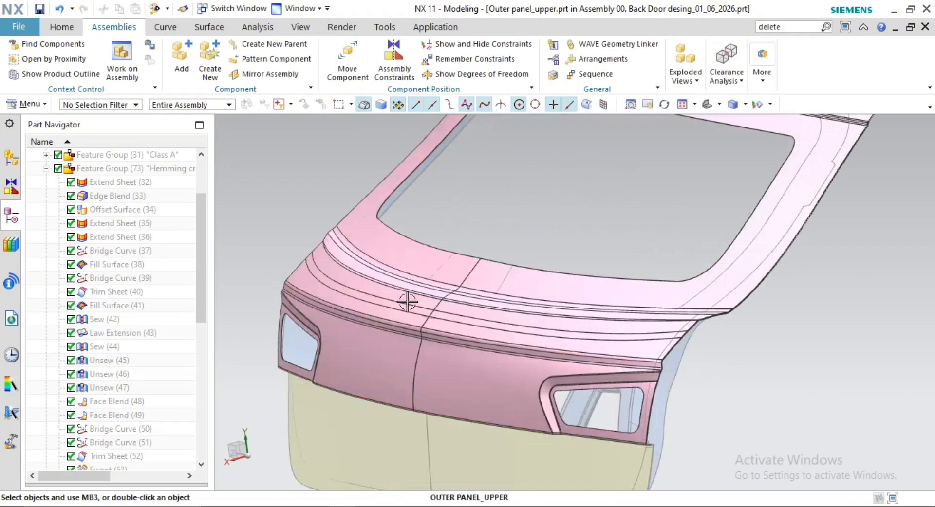
scroll(407, 302, up, 3)
middle_drag(501, 271, 496, 271)
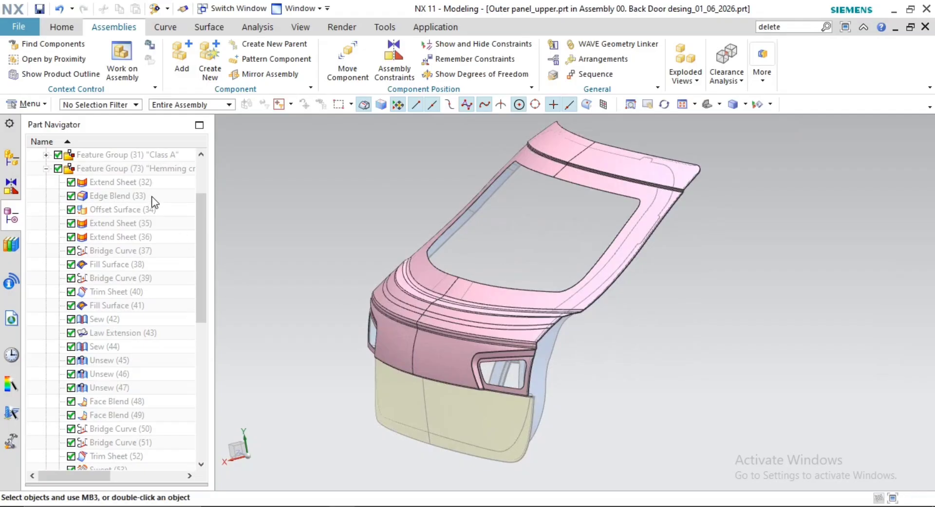
scroll(146, 220, down, 8)
scroll(125, 292, up, 5)
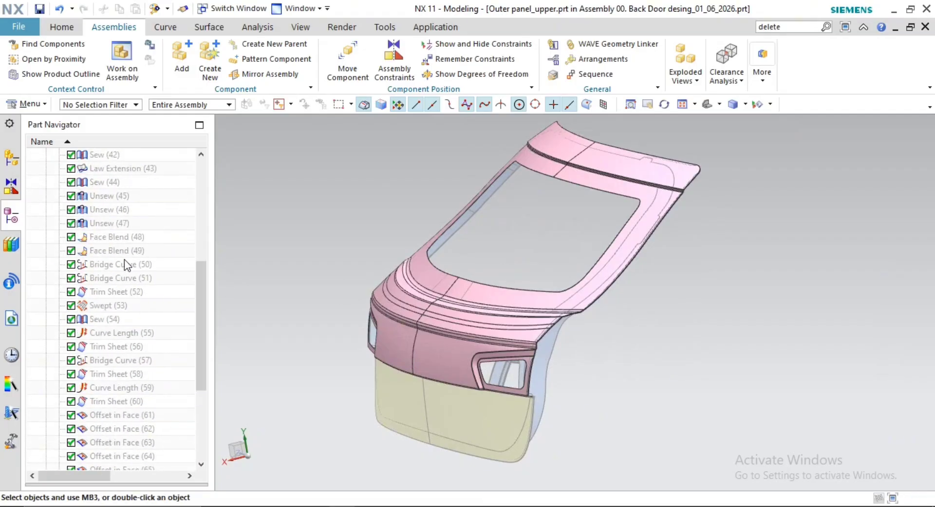
scroll(125, 260, up, 3)
scroll(124, 290, up, 2)
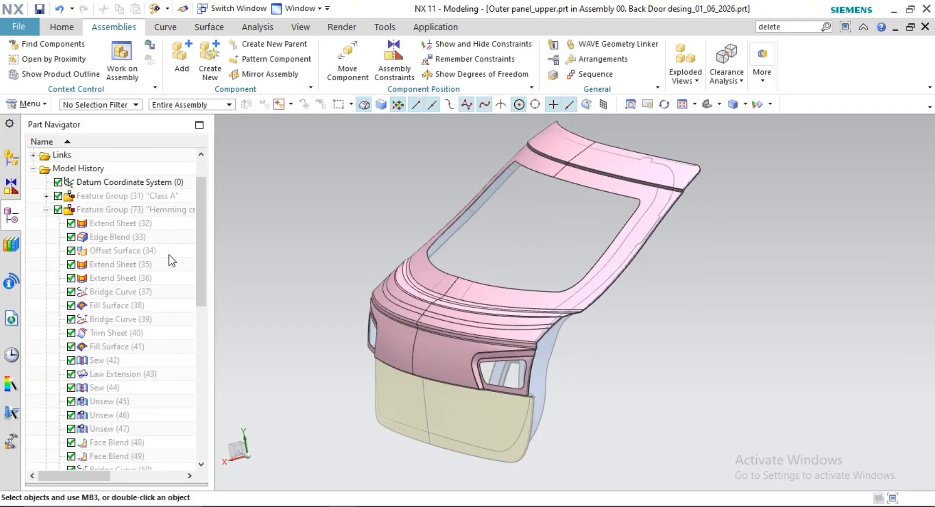
middle_drag(518, 329, 484, 292)
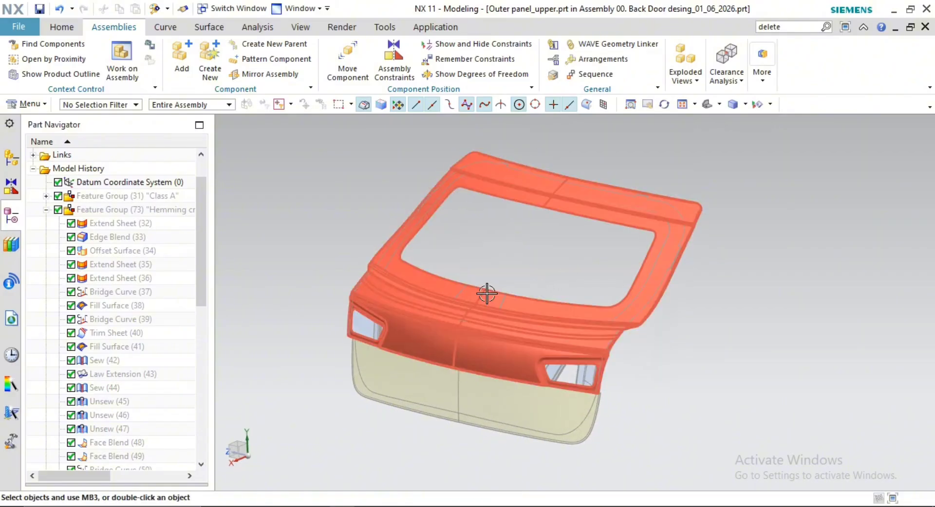
Roll the upper outer panel's history back to Extend Sheet (32) and hide the inner panel and lower outer panel
right_click(133, 225)
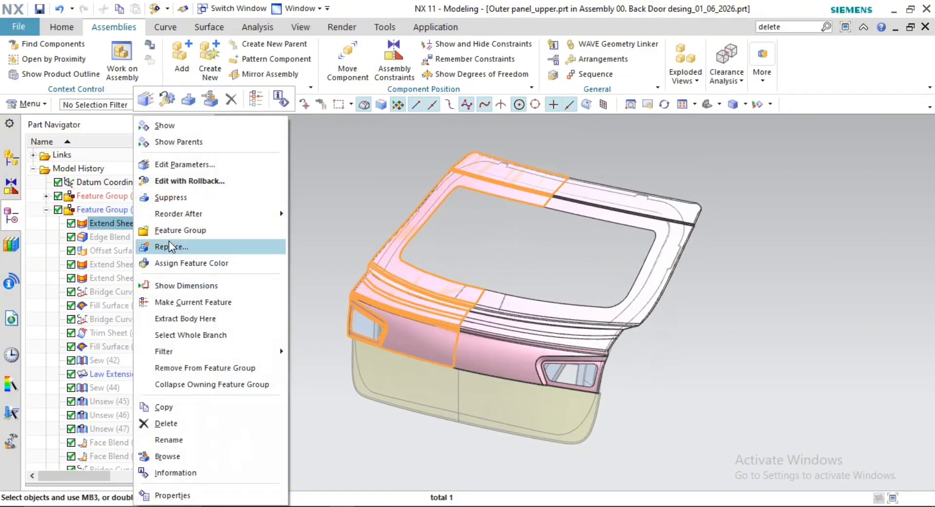
click(254, 100)
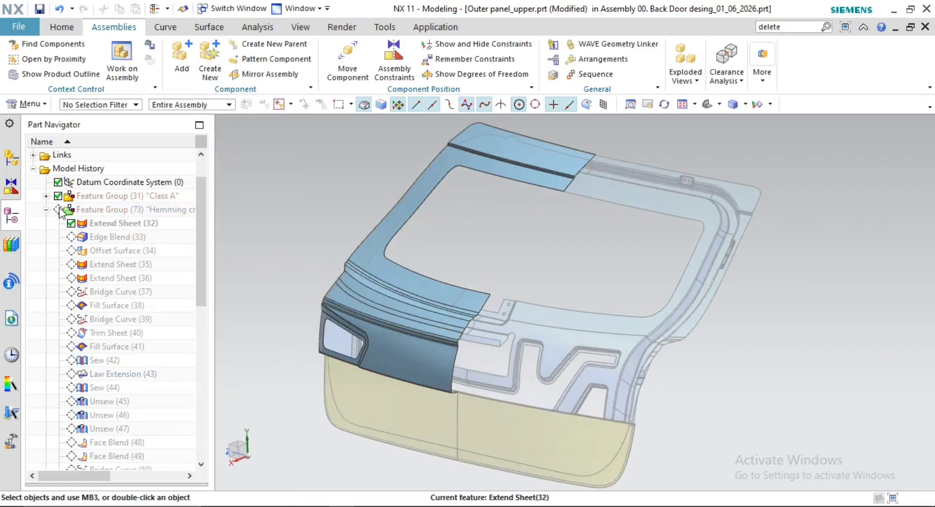
click(11, 159)
click(58, 196)
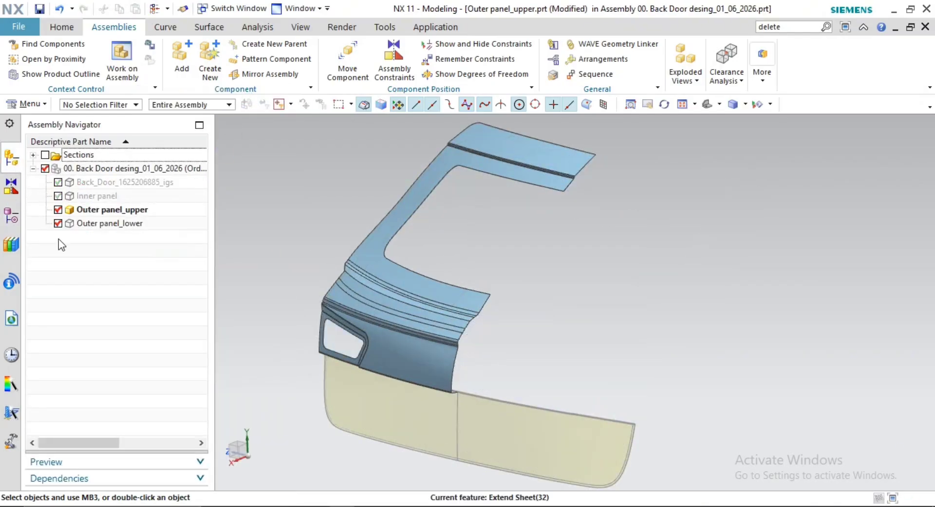
click(58, 223)
click(10, 216)
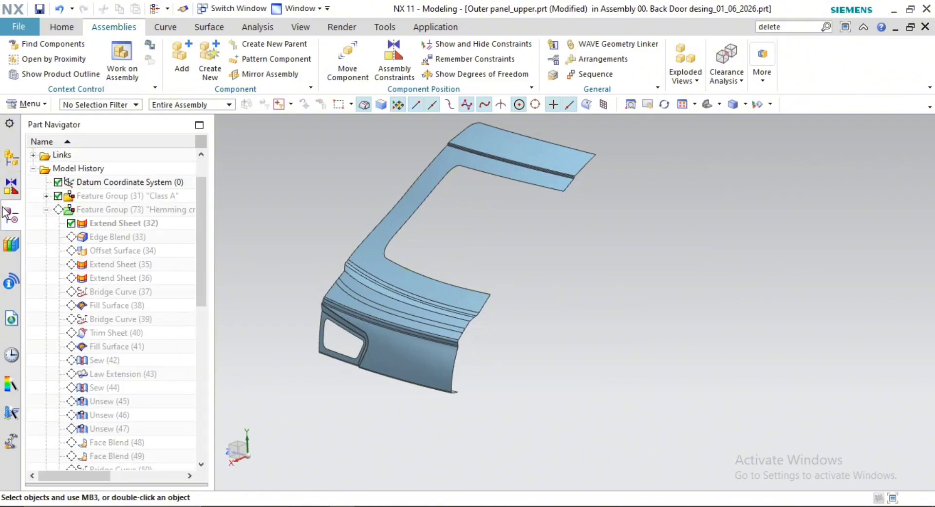
Highlight Extend Sheet (32) and examine the extended sheet and the edges of the half panel up close
scroll(360, 248, up, 2)
scroll(359, 248, down, 2)
middle_drag(372, 257, 445, 242)
click(116, 224)
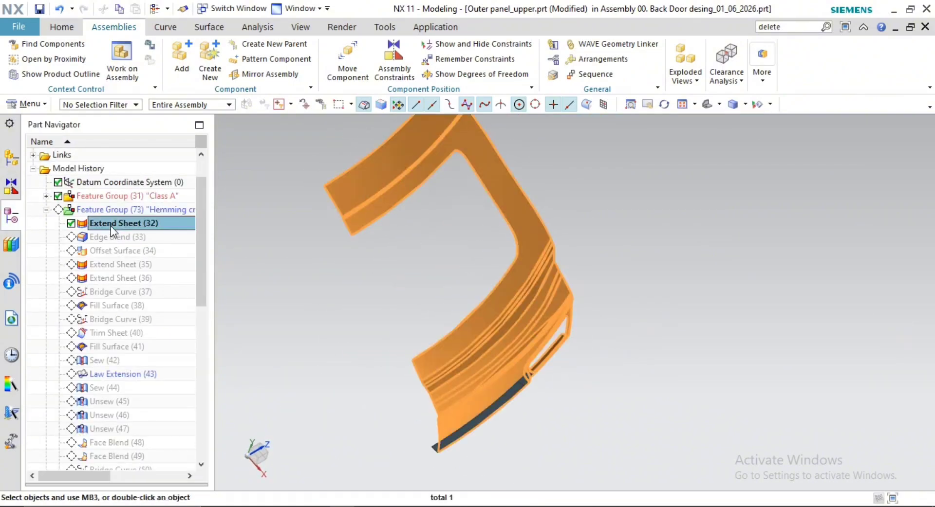
middle_drag(507, 285, 468, 292)
scroll(539, 365, up, 3)
scroll(526, 325, down, 3)
scroll(296, 214, up, 5)
scroll(365, 249, up, 3)
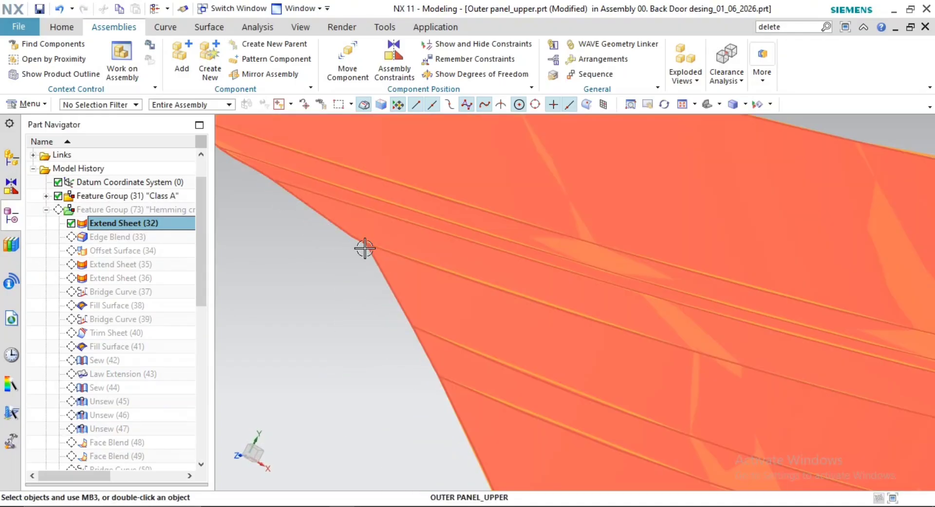
scroll(375, 271, down, 5)
shift+middle_drag(405, 317, 561, 343)
middle_drag(561, 343, 558, 395)
scroll(499, 352, down, 3)
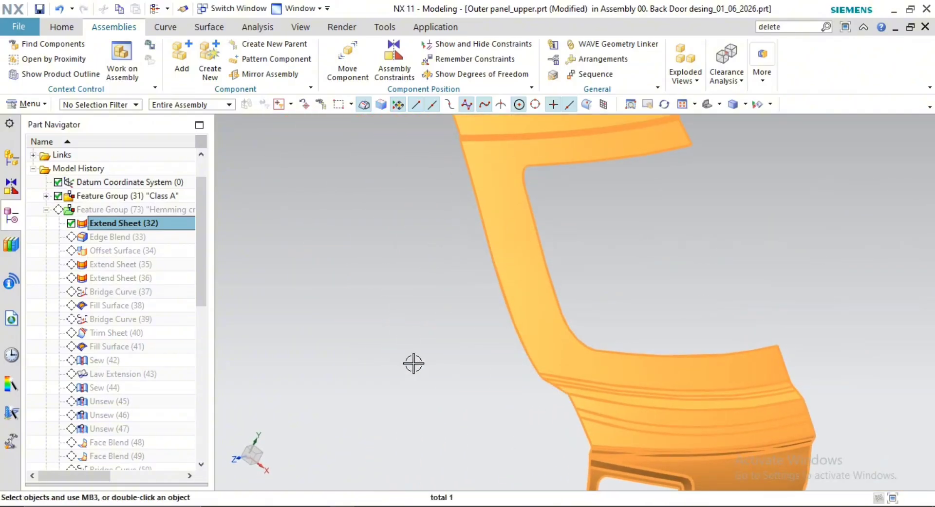
key(Escape)
Make Edge Blend (33) the current feature, then inspect the panel's side corner and the remaining features in the history
right_click(107, 238)
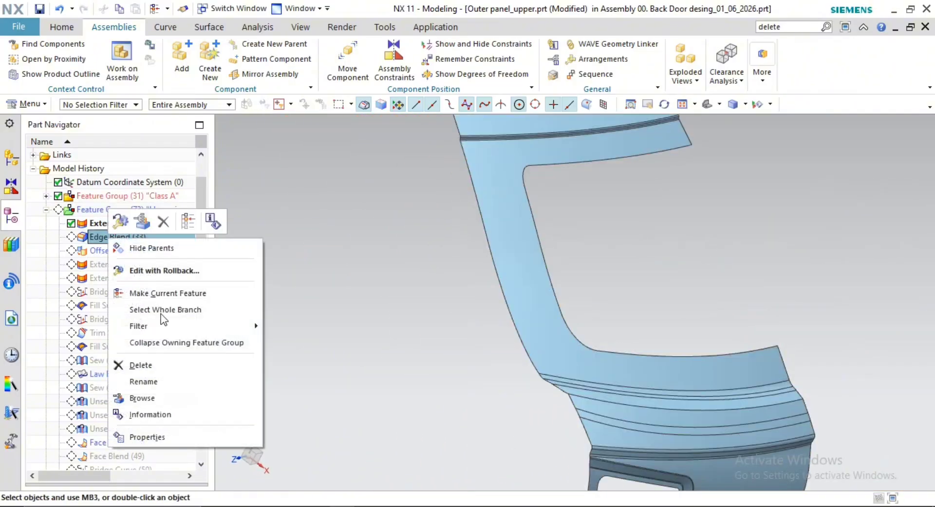
click(219, 251)
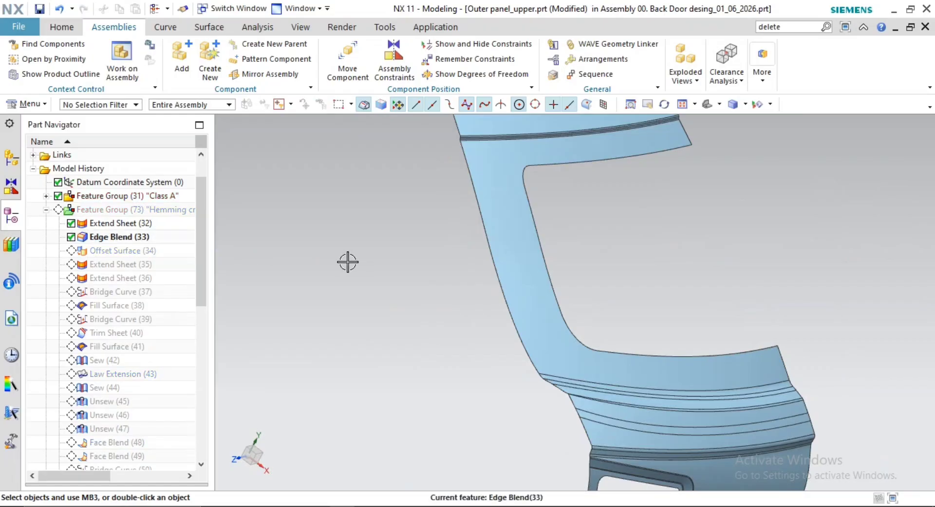
scroll(552, 313, up, 3)
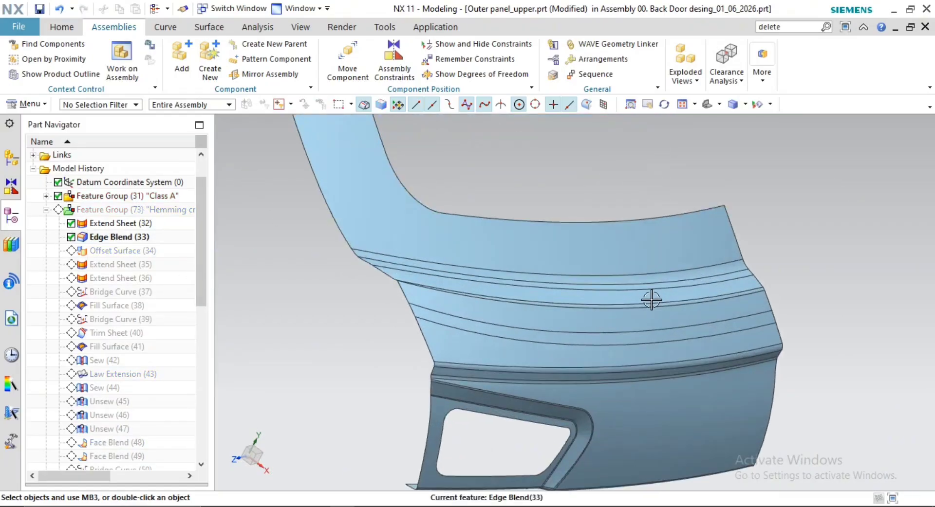
middle_drag(652, 301, 581, 296)
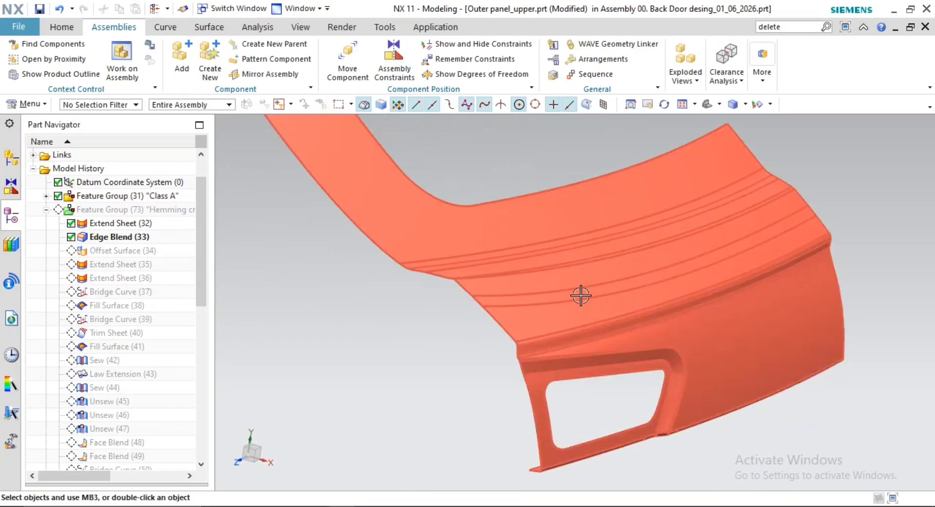
scroll(552, 338, up, 3)
scroll(434, 317, up, 2)
scroll(430, 351, up, 2)
scroll(134, 362, down, 5)
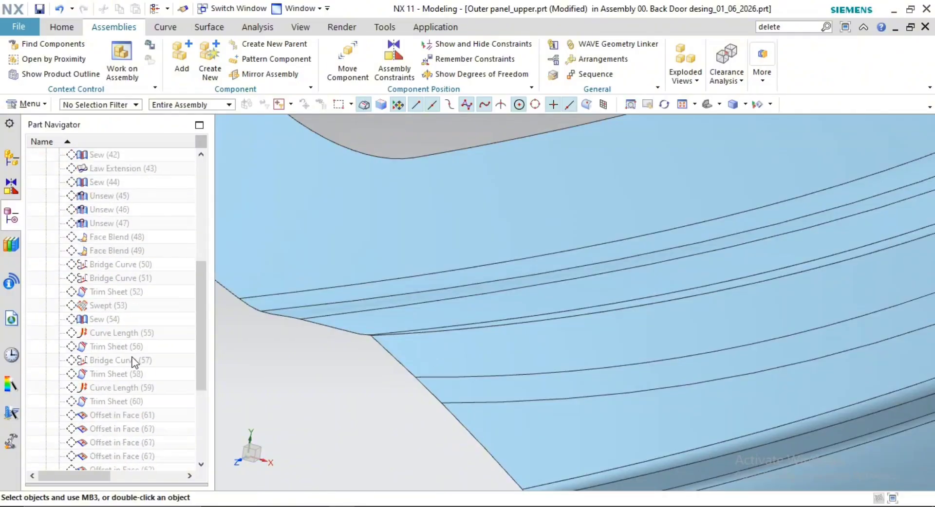
scroll(98, 448, down, 4)
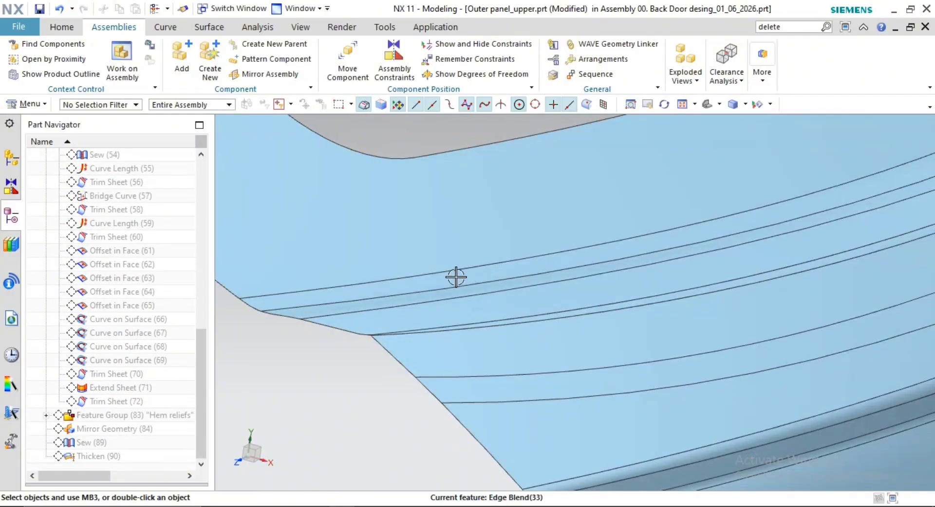
shift+middle_drag(457, 276, 427, 253)
scroll(612, 330, up, 2)
shift+middle_drag(613, 336, 789, 334)
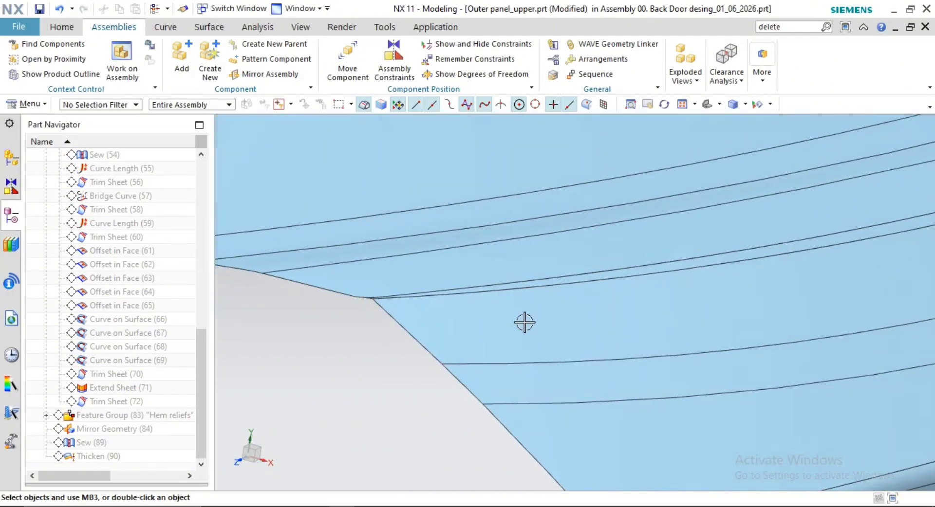
Examine the blended edges at the upper outer panel's side corner up close from several angles
scroll(370, 322, up, 3)
shift+middle_drag(328, 320, 418, 334)
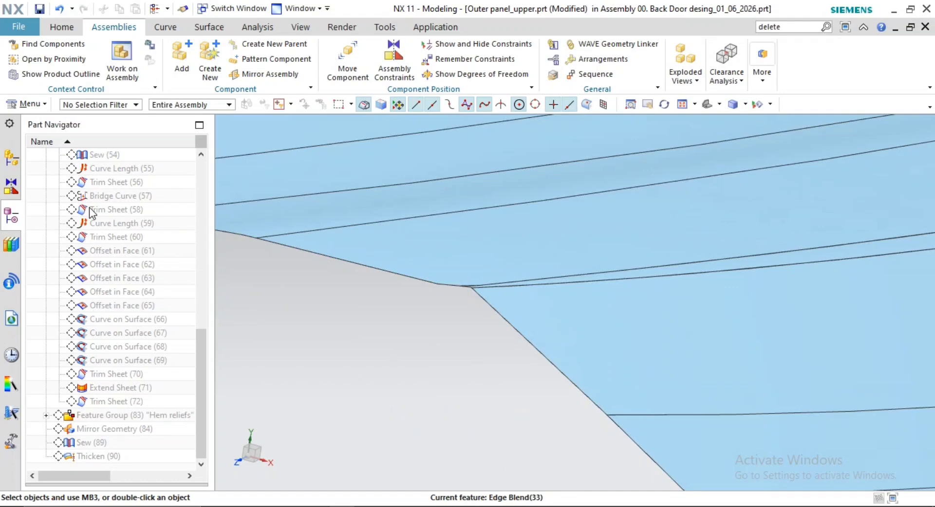
shift+middle_drag(565, 363, 539, 390)
scroll(441, 324, up, 3)
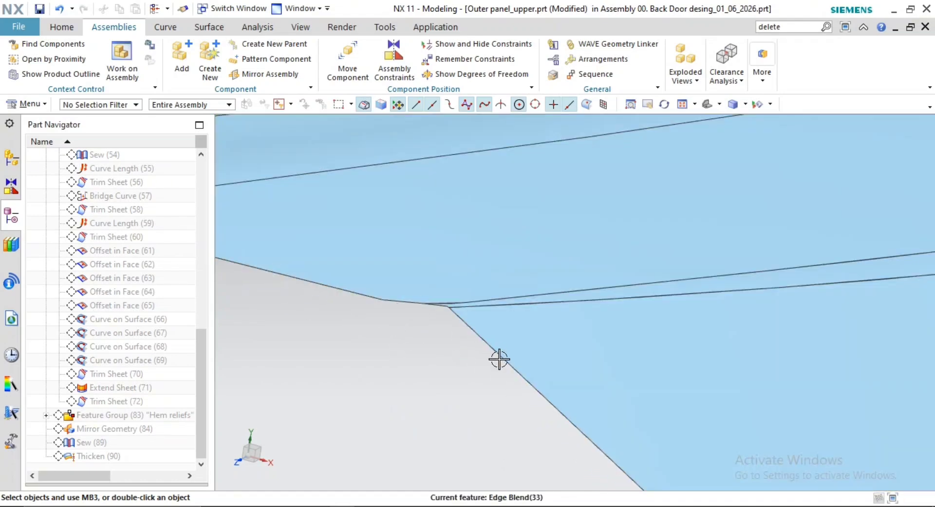
middle_drag(472, 335, 393, 336)
scroll(484, 327, down, 6)
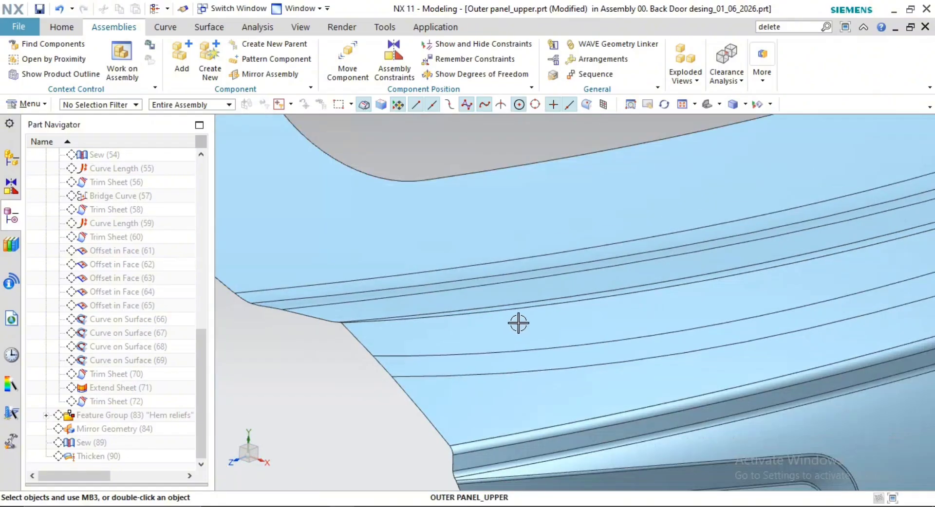
shift+middle_drag(518, 323, 449, 317)
scroll(584, 334, up, 4)
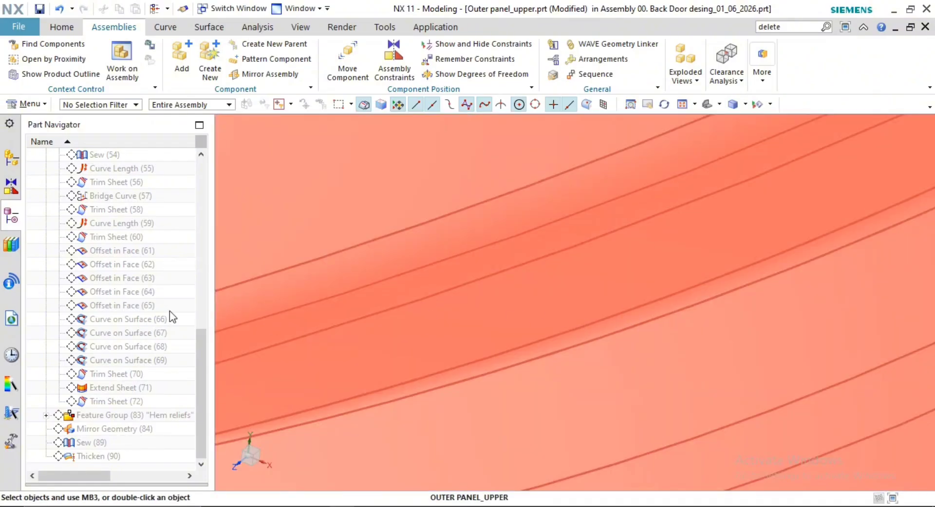
Make Offset Surface (34) the current feature and inspect the offset sheet from the panel's back side
scroll(115, 297, up, 8)
scroll(120, 279, up, 2)
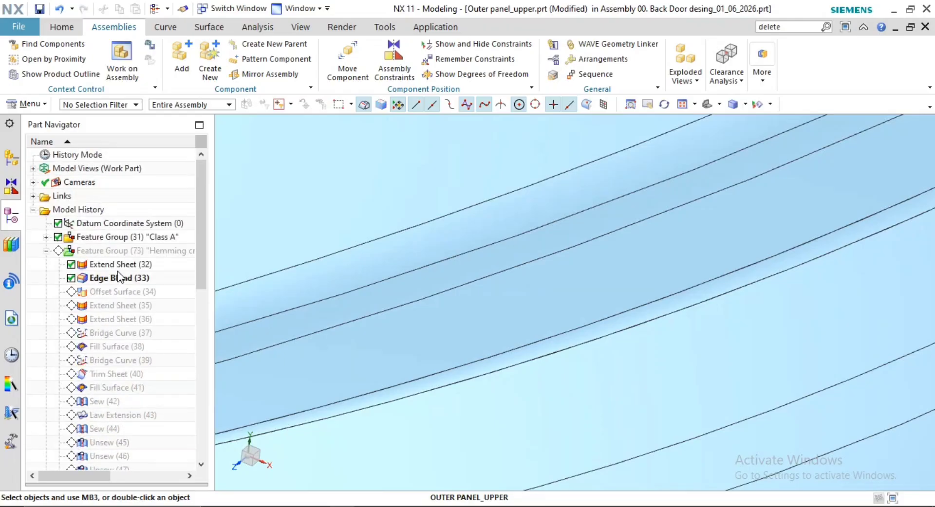
right_click(107, 297)
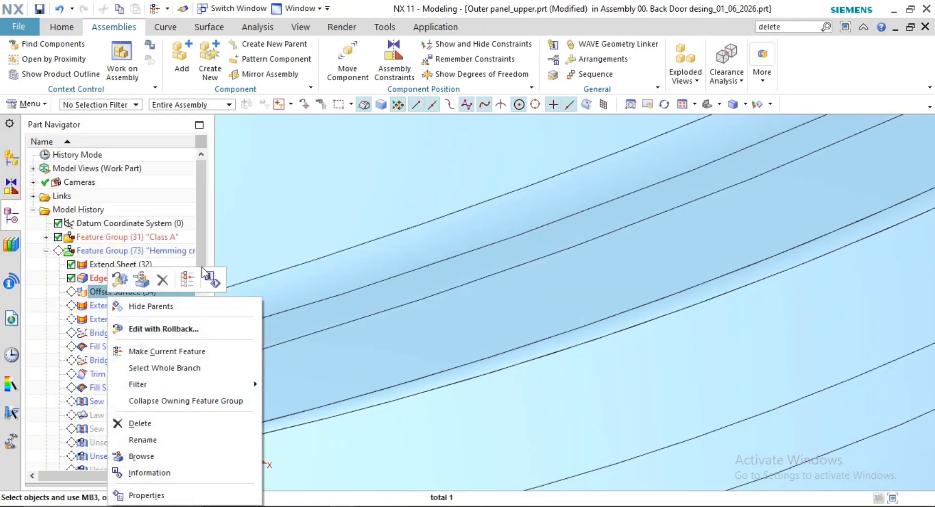
click(192, 279)
middle_drag(523, 344, 661, 250)
scroll(660, 250, up, 1)
shift+middle_drag(653, 219, 566, 346)
scroll(650, 312, up, 5)
scroll(572, 366, down, 4)
scroll(495, 430, up, 4)
scroll(526, 372, down, 3)
shift+middle_drag(526, 374, 601, 318)
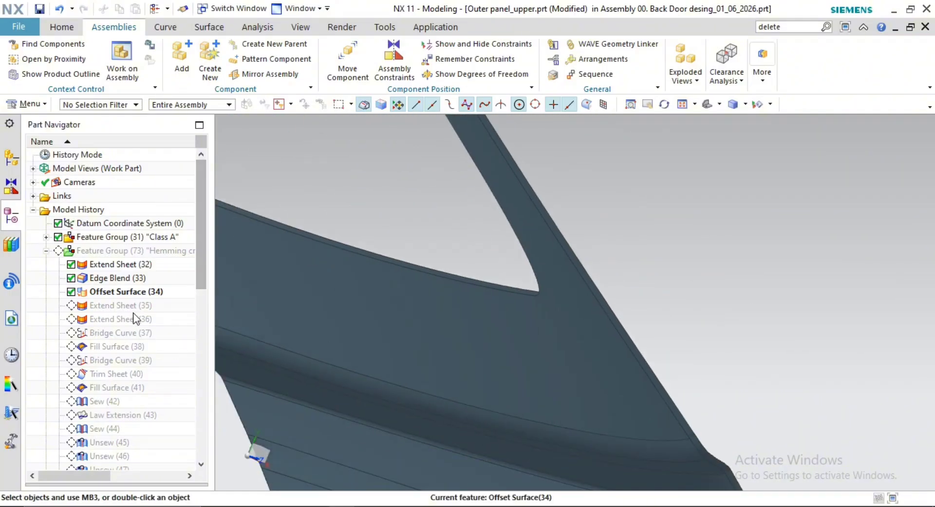
Make Extend Sheet (35) the current feature, highlight it and examine the extended edge at the side corner
right_click(119, 309)
click(198, 326)
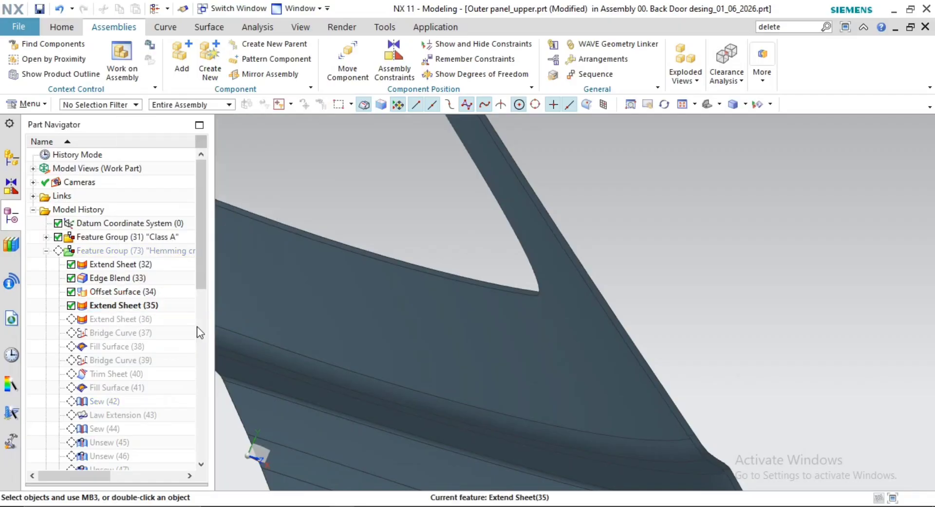
click(119, 307)
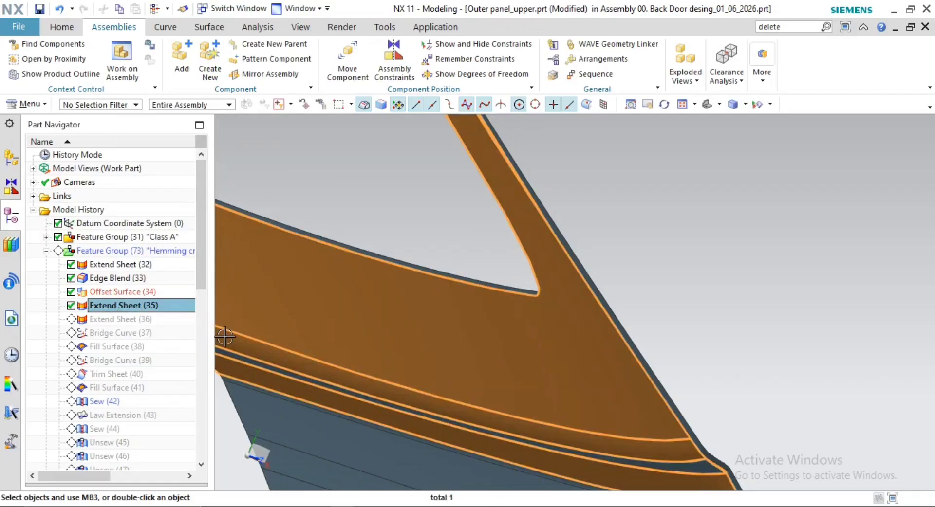
scroll(463, 359, down, 3)
middle_drag(502, 371, 530, 316)
scroll(621, 318, up, 5)
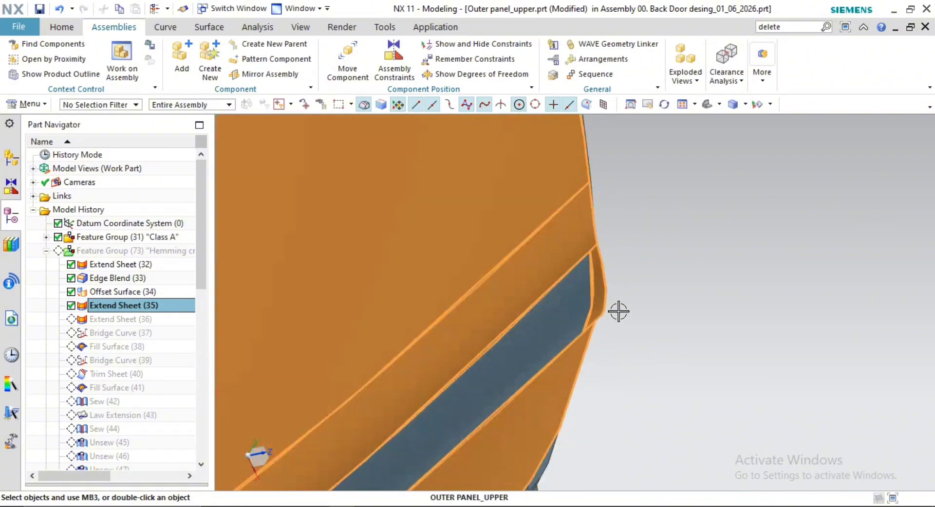
shift+middle_drag(622, 313, 570, 297)
key(Escape)
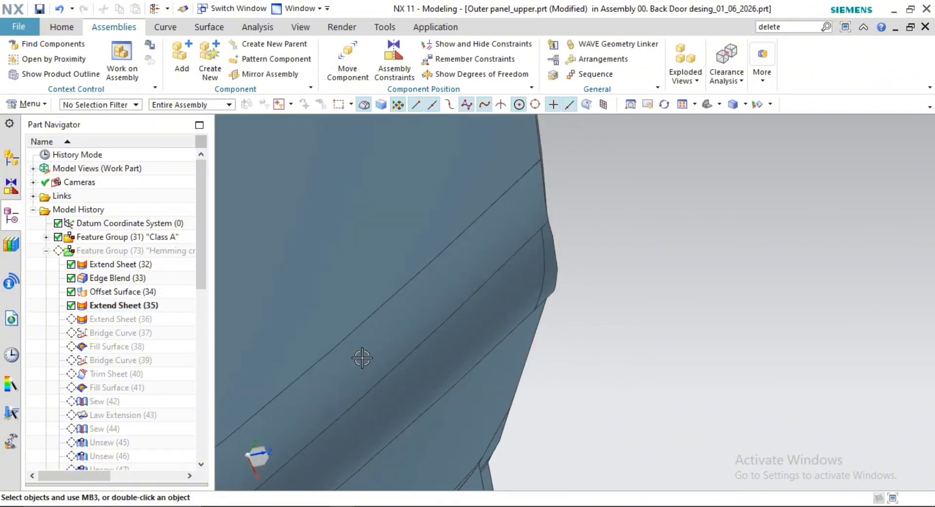
Make Extend Sheet (36) the current feature and inspect the extended sheet along the panel's side edge
right_click(123, 319)
click(201, 332)
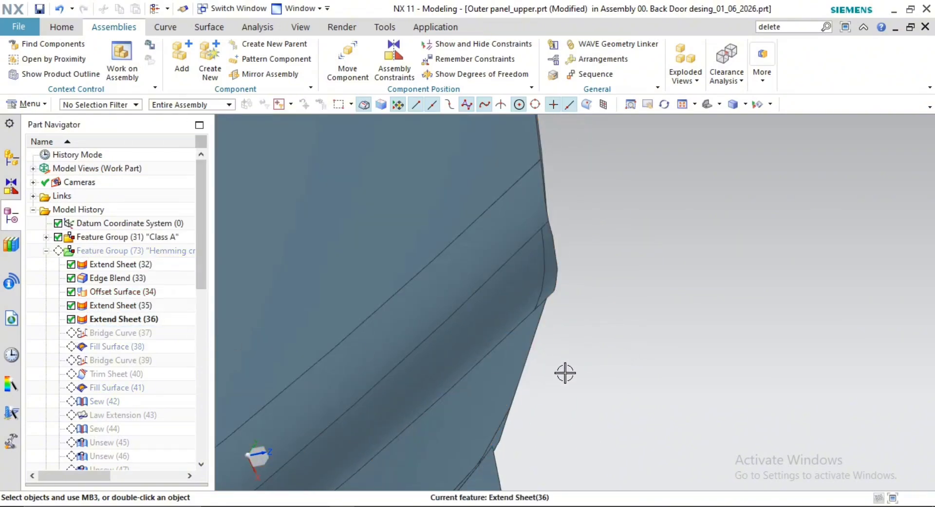
middle_drag(546, 348, 629, 347)
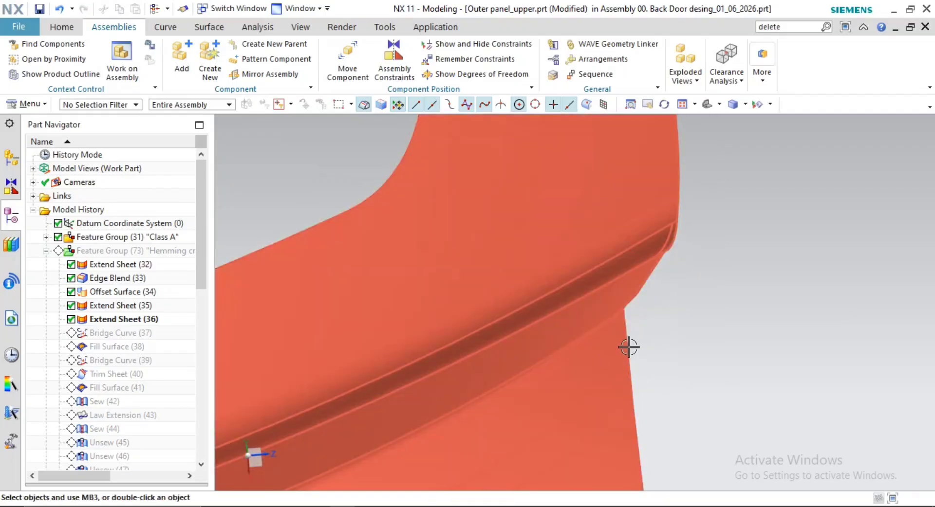
scroll(629, 347, up, 2)
Make Bridge Curve (37) the current feature and inspect the curve spanning the gap in the panel's side edge
right_click(117, 333)
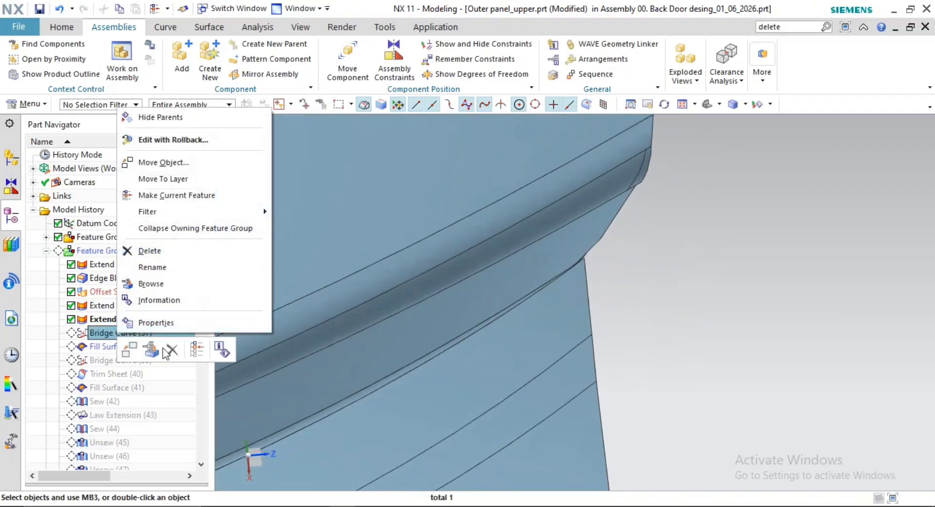
click(198, 355)
scroll(625, 314, down, 2)
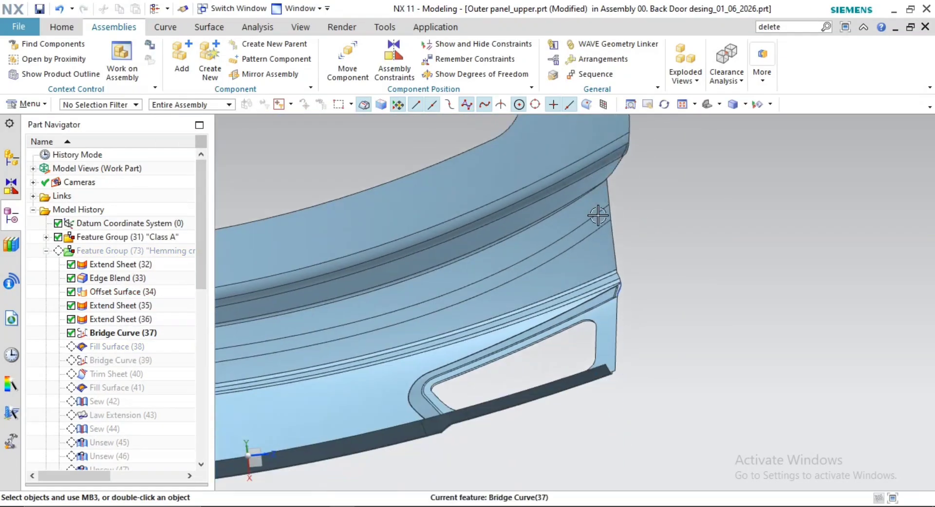
middle_drag(624, 314, 478, 282)
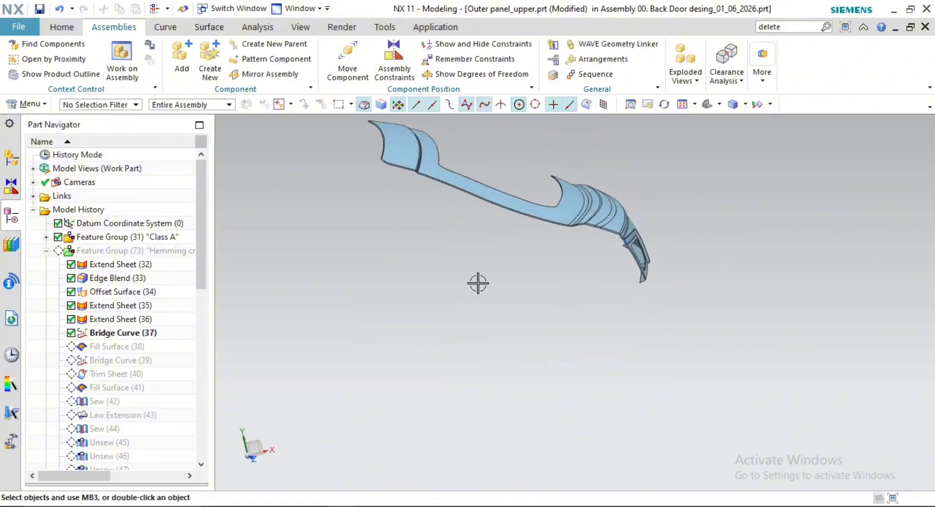
scroll(557, 309, up, 6)
middle_drag(636, 283, 619, 345)
scroll(434, 333, up, 5)
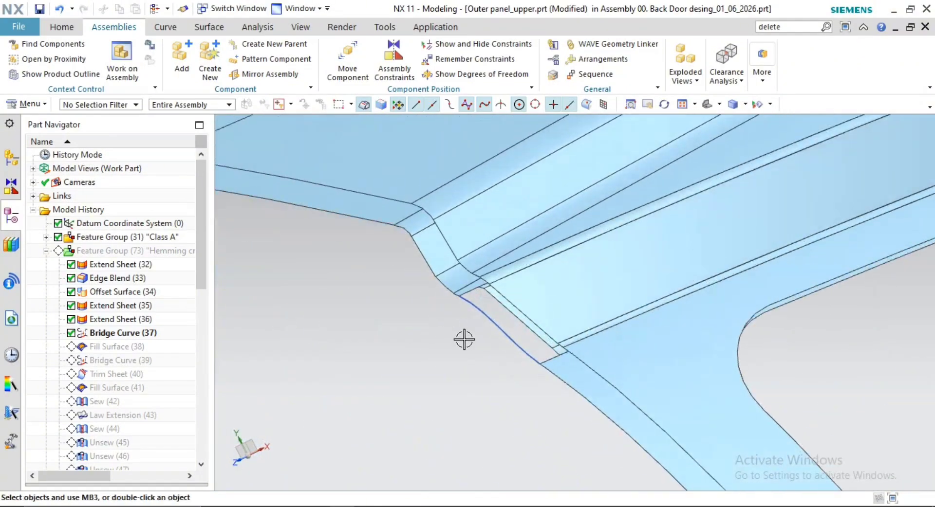
Highlight Extend Sheet (36) to check it against the bridge curve, and make Fill Surface (38) the current feature
click(111, 320)
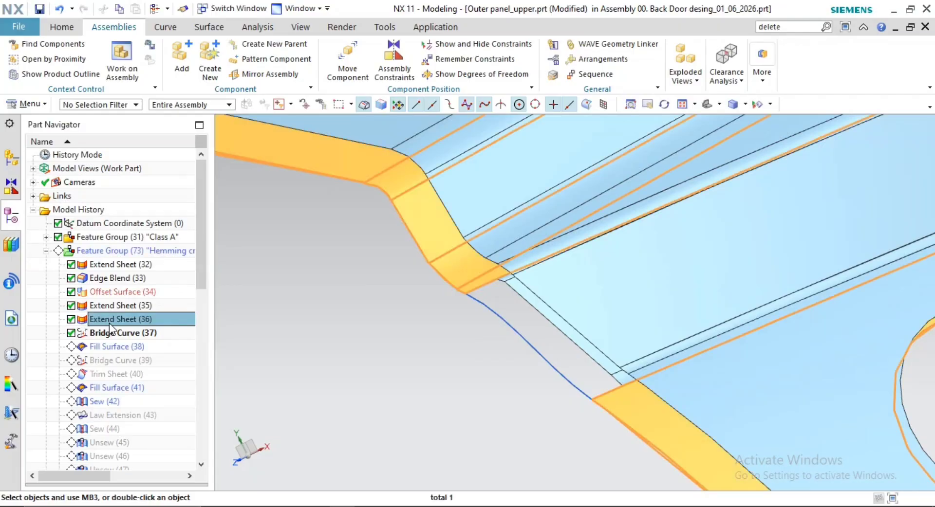
scroll(584, 375, up, 3)
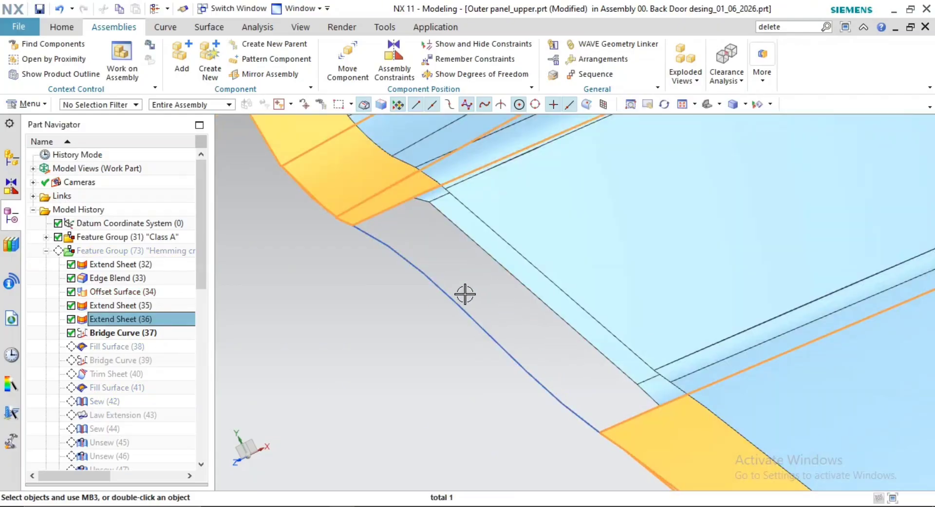
click(118, 335)
key(Escape)
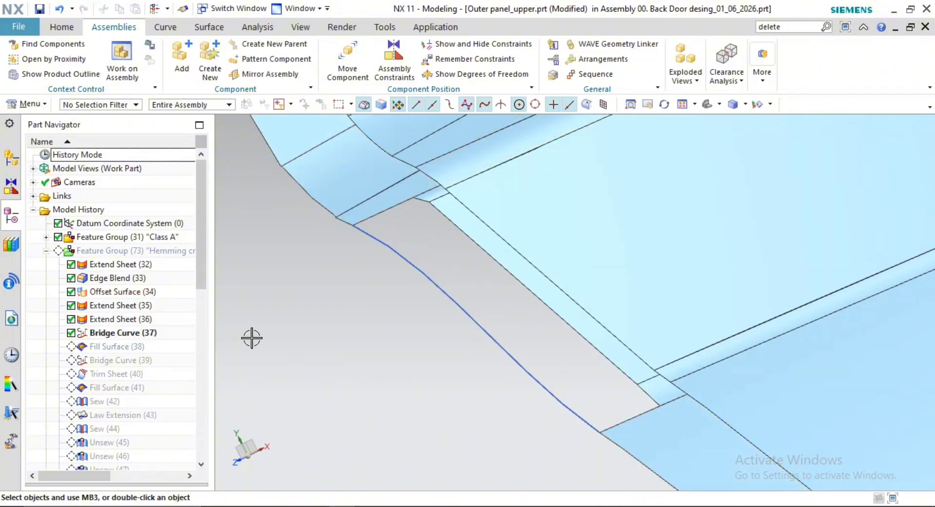
right_click(96, 349)
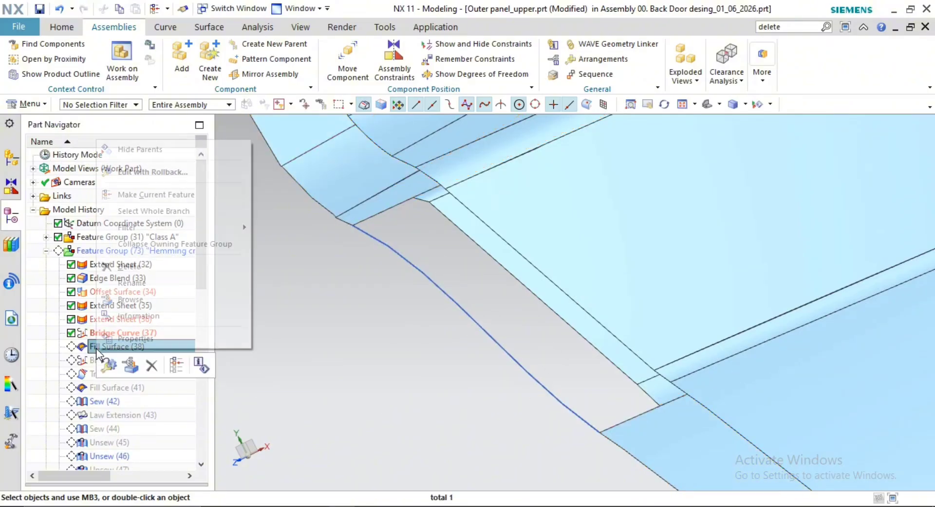
click(146, 194)
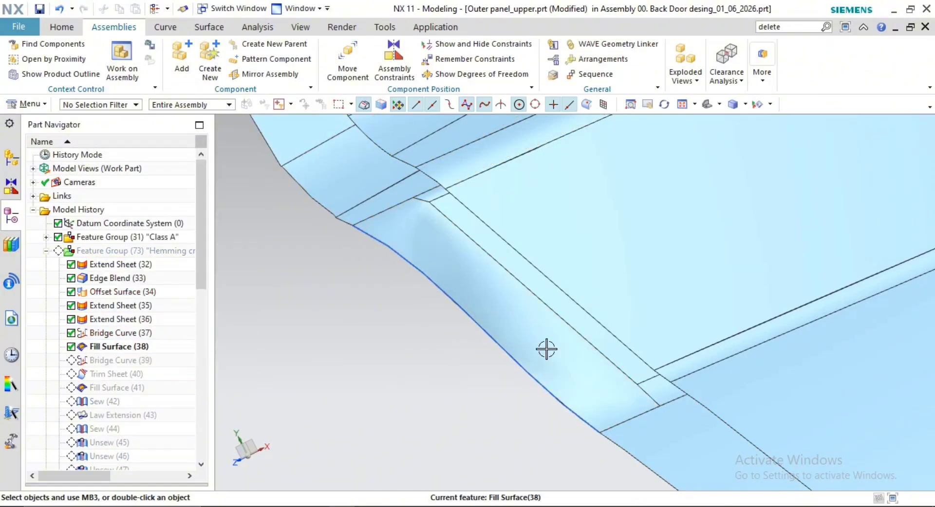
Inspect the narrow gap at the side corner and make Bridge Curve (39) the current feature
click(114, 361)
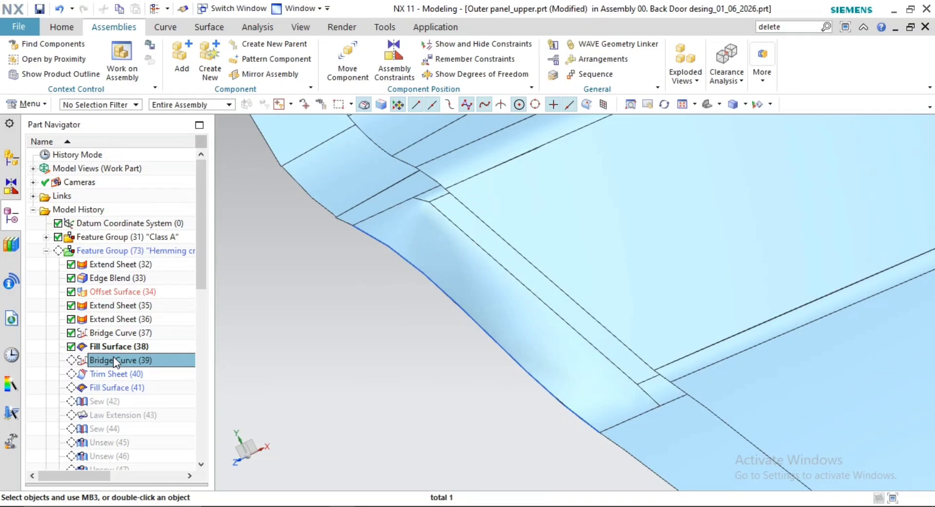
middle_drag(364, 368, 647, 331)
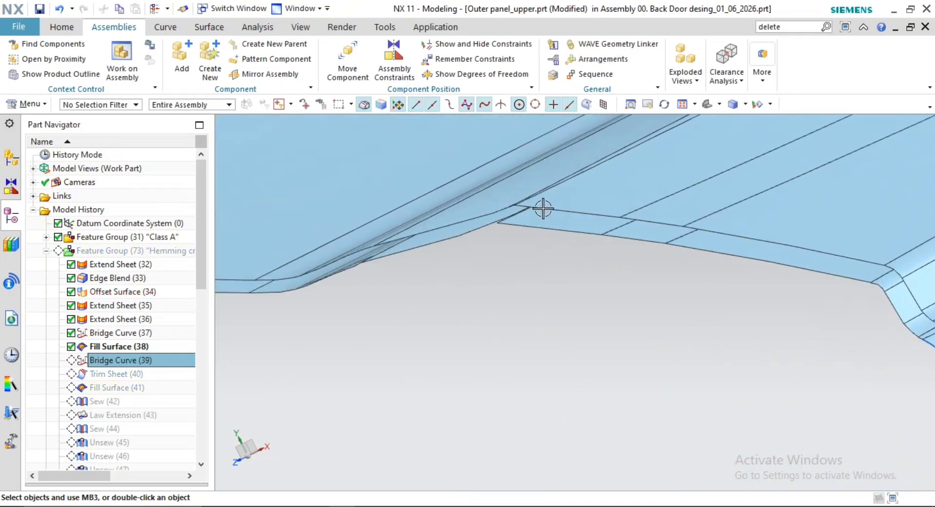
scroll(536, 214, up, 7)
shift+middle_drag(442, 249, 544, 266)
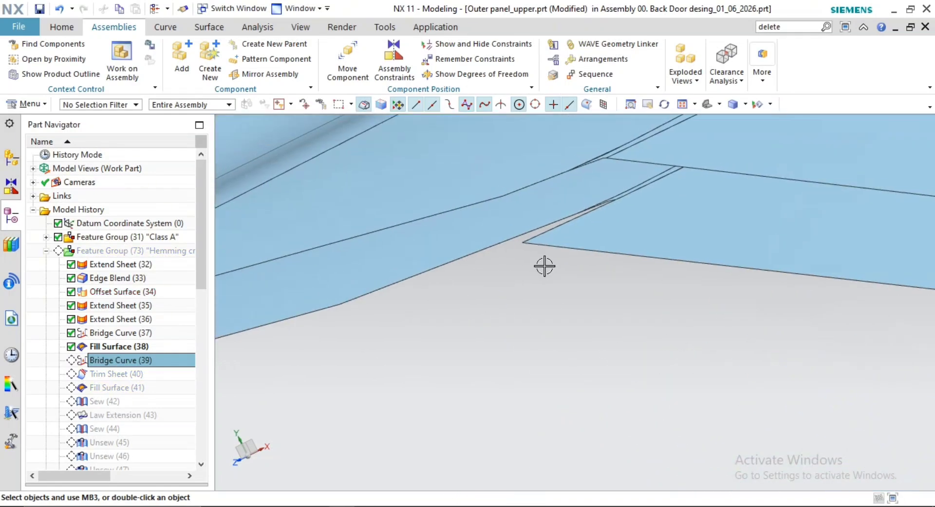
right_click(116, 366)
click(200, 375)
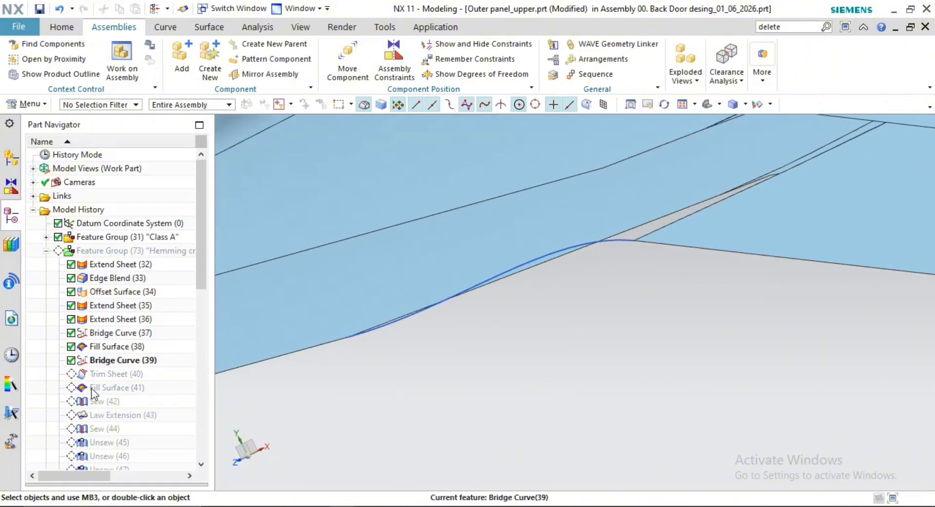
shift+middle_drag(600, 265, 589, 279)
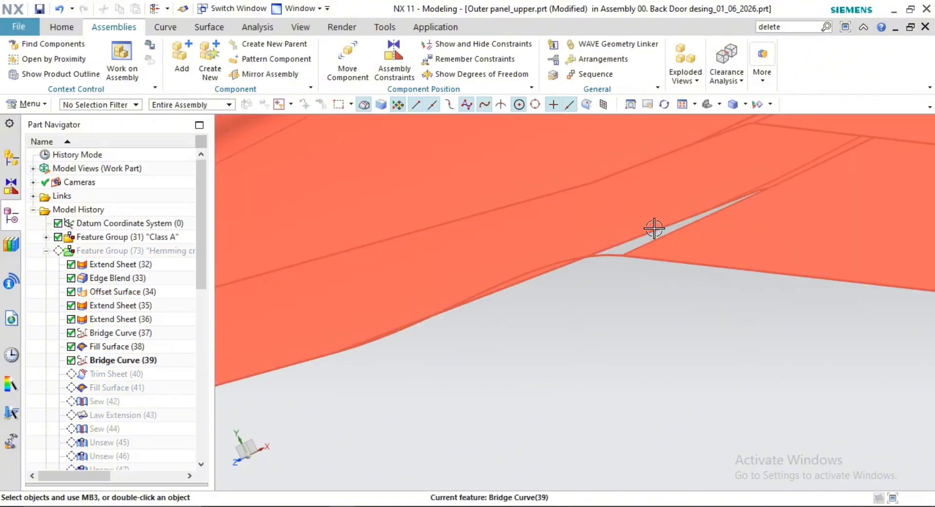
Make Trim Sheet (40) the current feature and examine the sheet's trimmed edge along the bridge curve
right_click(127, 373)
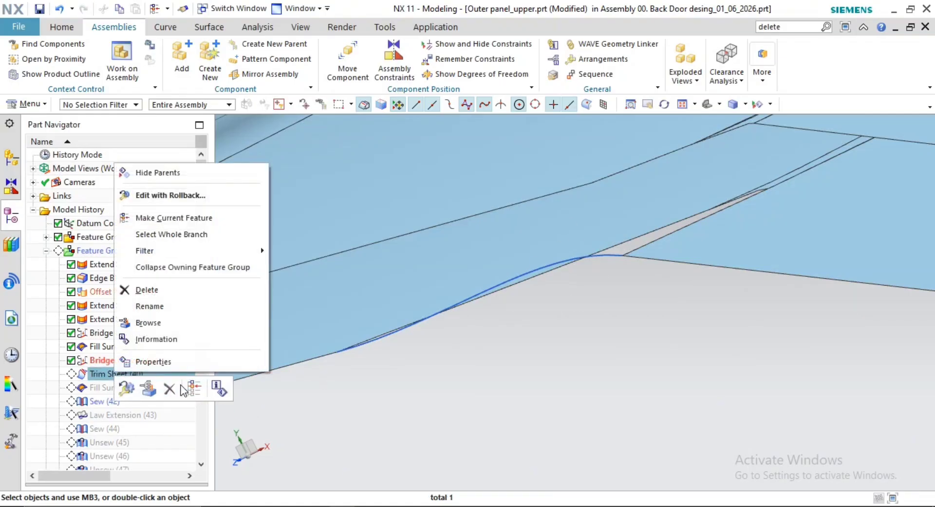
click(194, 389)
shift+middle_drag(626, 287, 528, 310)
scroll(660, 236, down, 1)
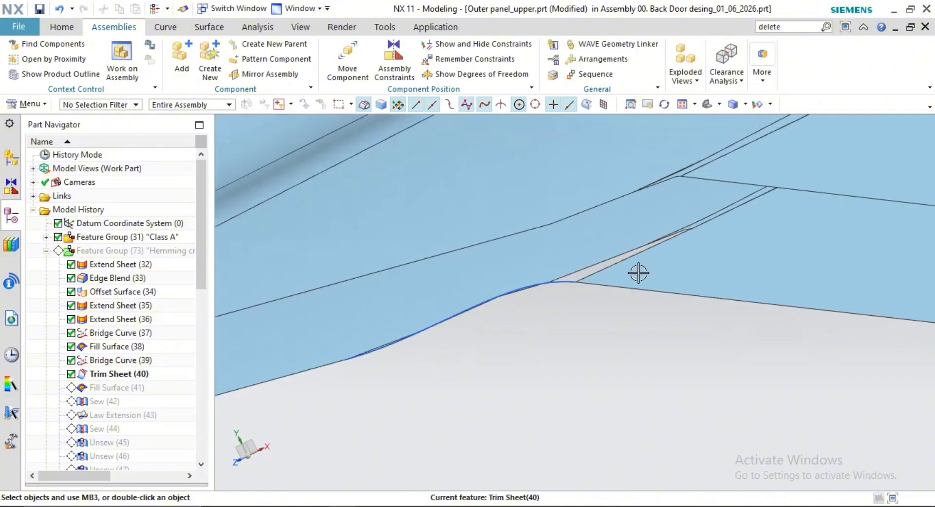
shift+middle_drag(638, 273, 625, 259)
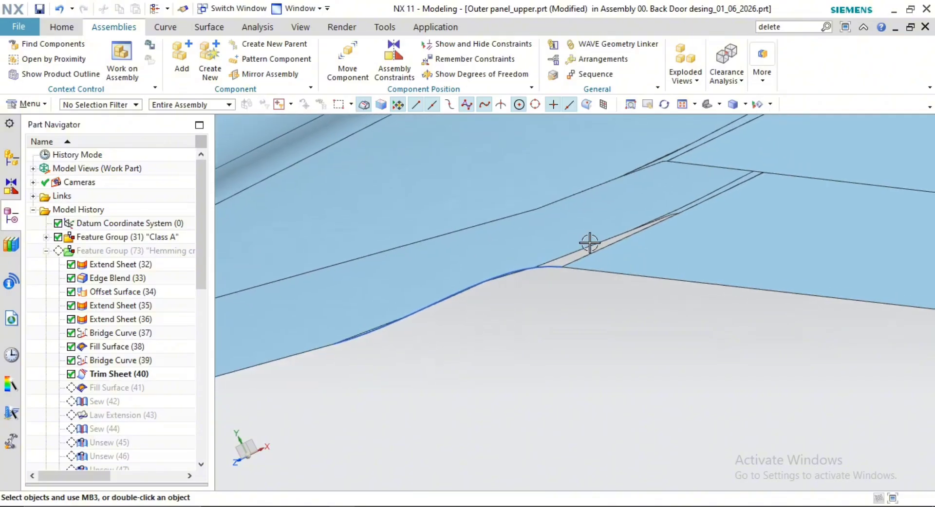
Advance the history through Fill Surface (41) to Sew (42), checking the closed sliver gap at the corner
right_click(96, 390)
click(194, 404)
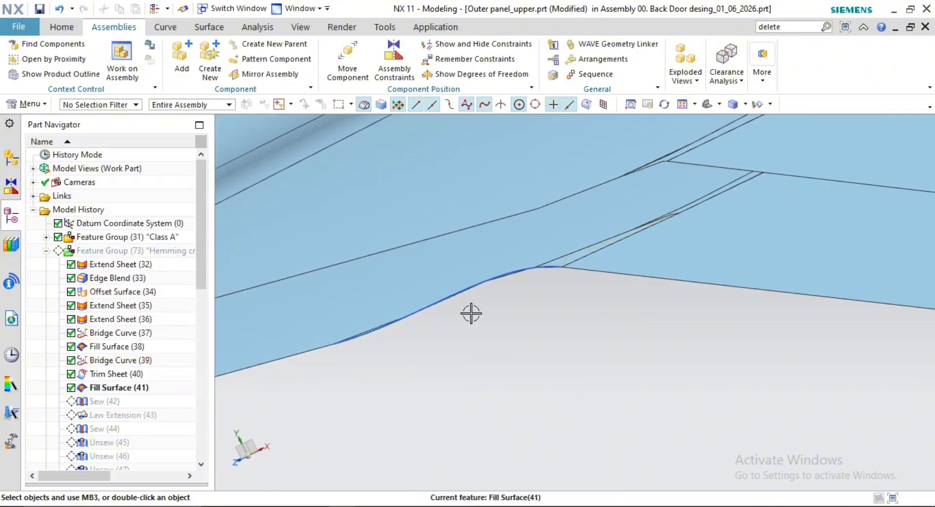
scroll(500, 314, up, 1)
right_click(127, 402)
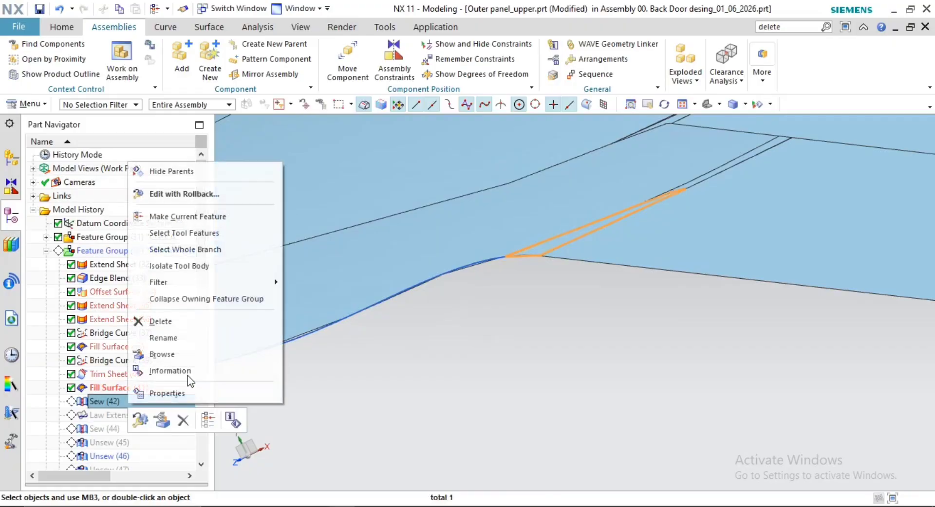
click(208, 420)
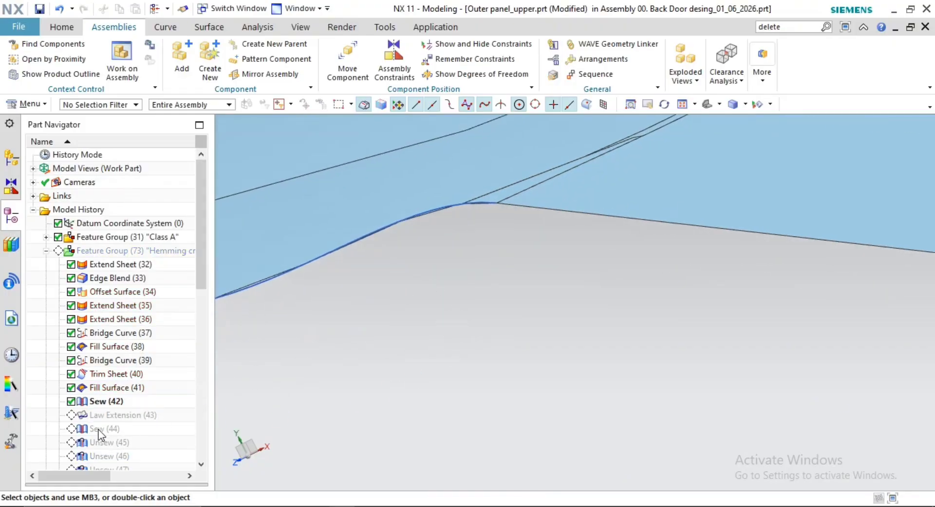
Make Law Extension (43) the current feature and view the flange around the panel's edge from below
right_click(110, 417)
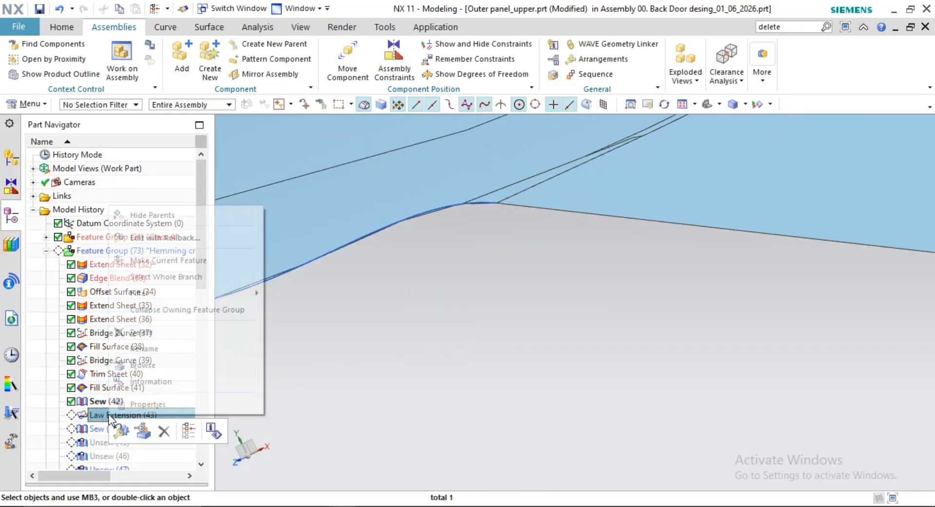
click(188, 434)
middle_drag(421, 382, 487, 175)
scroll(159, 399, down, 4)
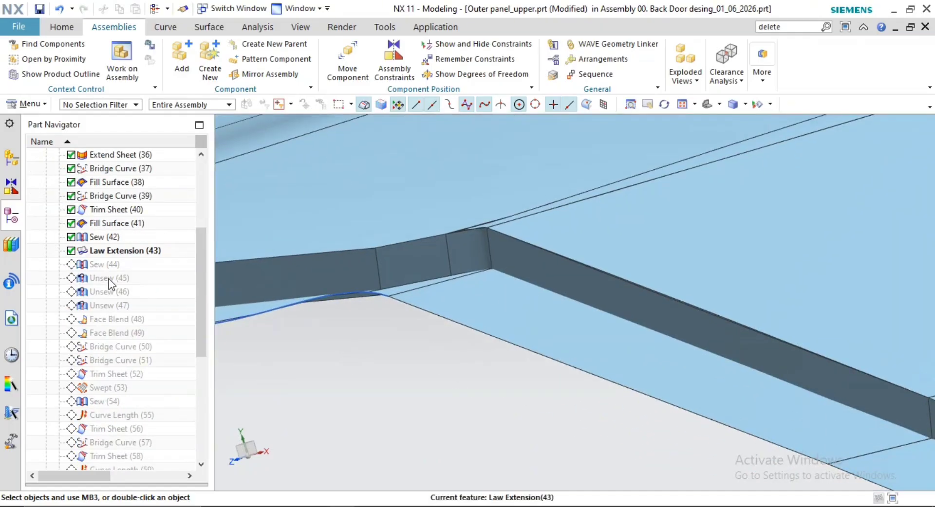
Examine the Law Extension (43) flange along the panel's side edge, from the corner toward the side window
right_click(117, 268)
scroll(484, 415, down, 3)
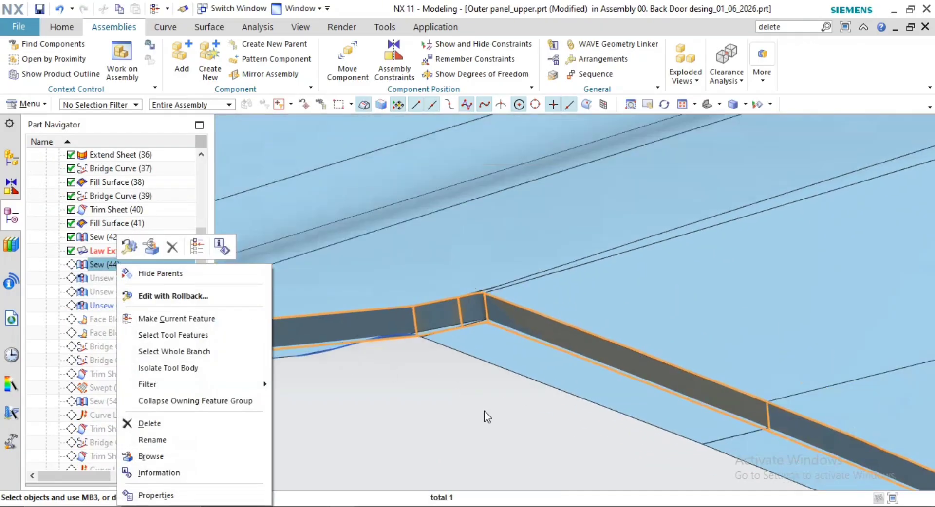
shift+middle_drag(638, 487, 551, 420)
scroll(555, 422, down, 3)
shift+middle_drag(599, 450, 476, 370)
scroll(676, 468, down, 2)
shift+middle_drag(663, 445, 566, 340)
scroll(678, 400, down, 2)
shift+middle_drag(648, 377, 590, 298)
shift+middle_drag(684, 436, 628, 350)
shift+middle_drag(560, 333, 647, 418)
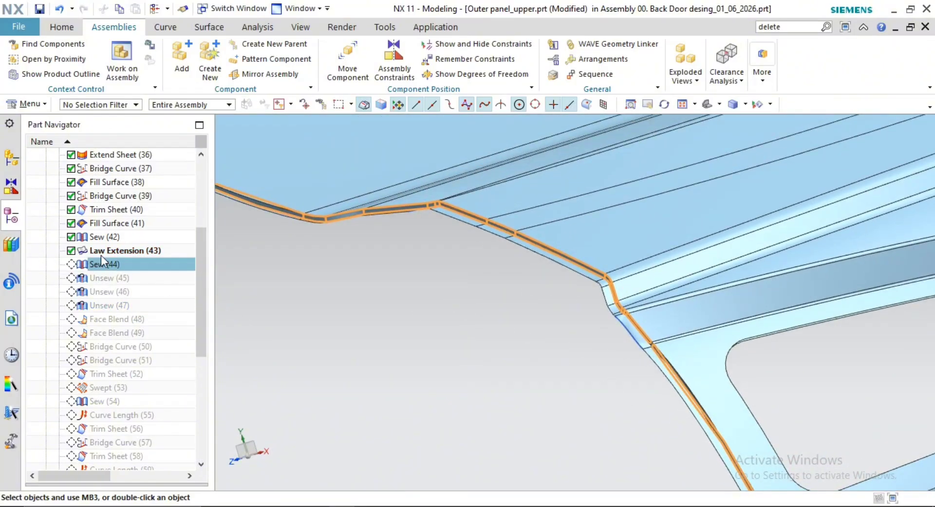
Make Sew (44) the current feature of the upper outer panel
click(106, 276)
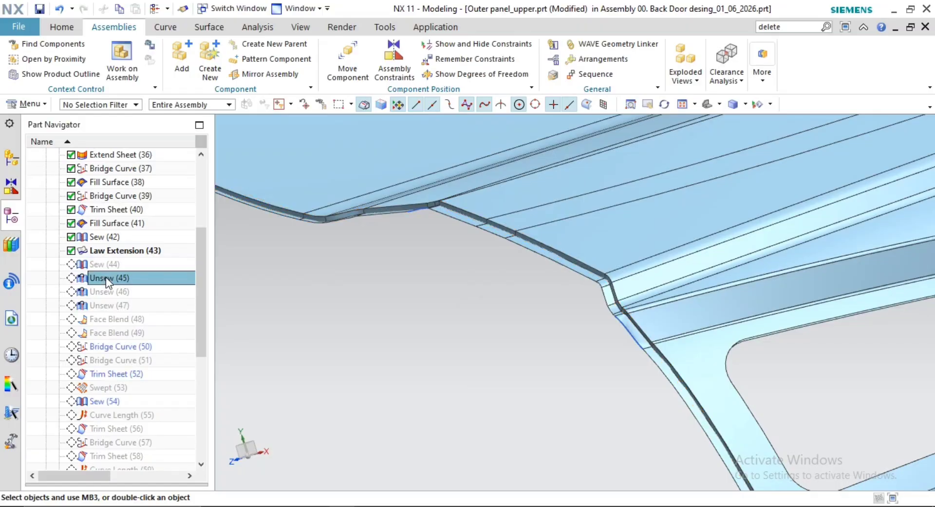
right_click(106, 277)
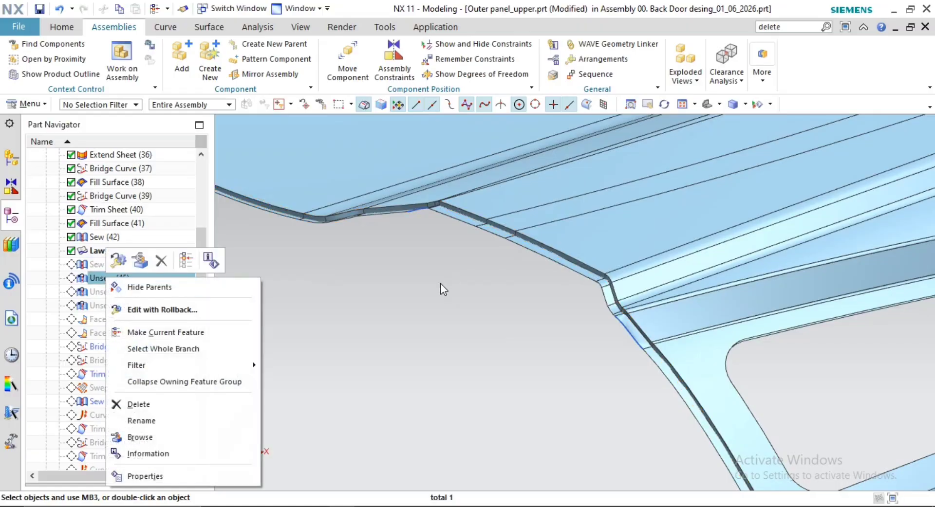
click(439, 283)
right_click(99, 263)
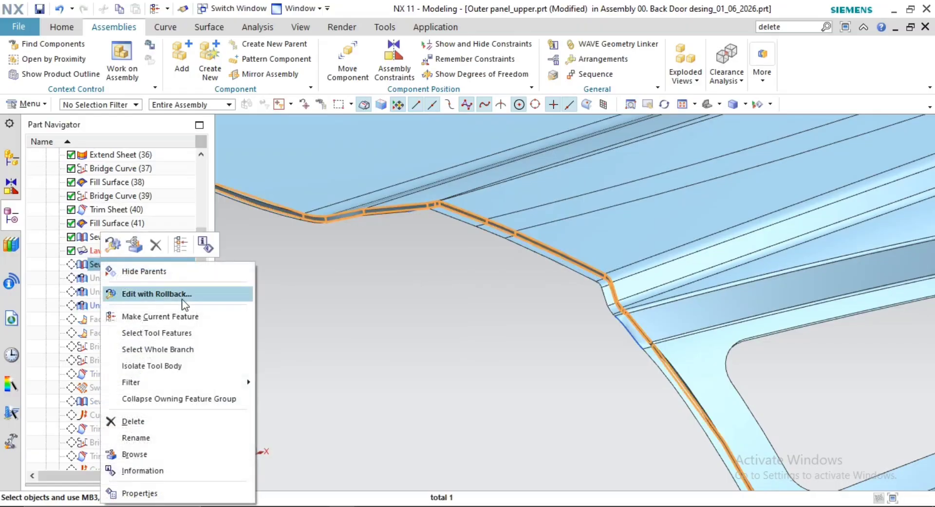
click(174, 251)
shift+middle_drag(401, 360, 433, 390)
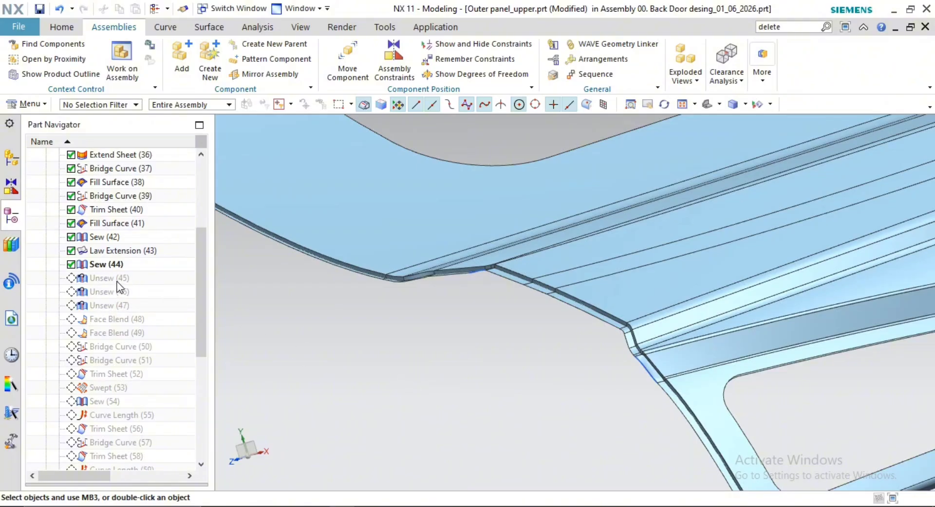
Advance the feature history through the three unsew operations to Unsew (47) and view the panel's side edge
right_click(115, 305)
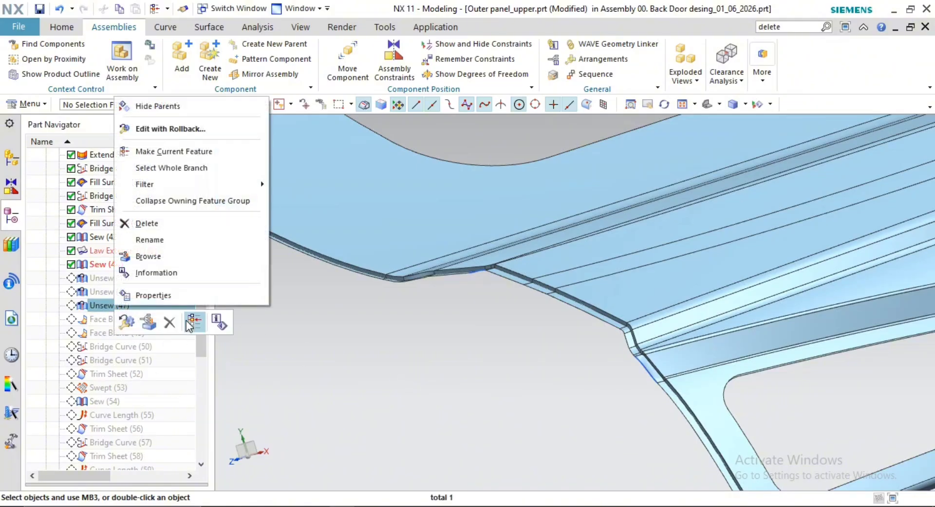
click(191, 323)
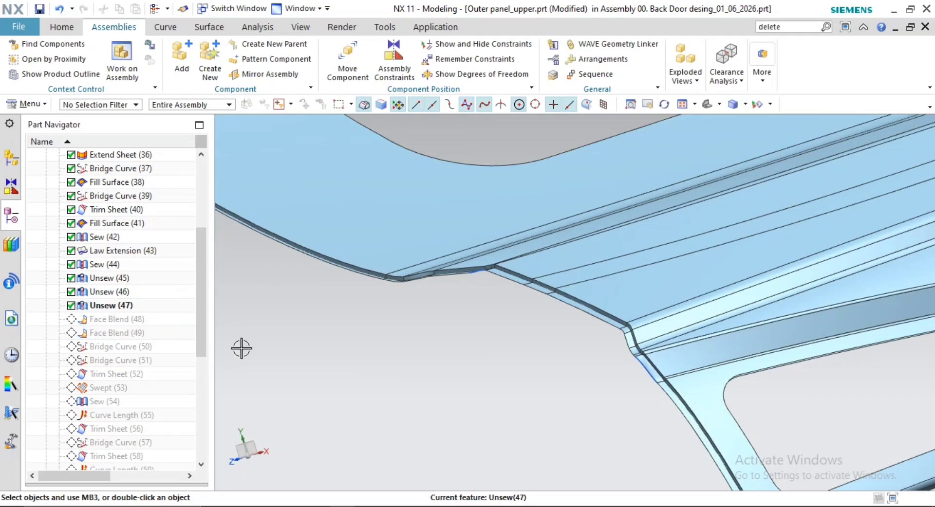
scroll(423, 375, down, 1)
shift+middle_drag(423, 375, 348, 348)
click(106, 278)
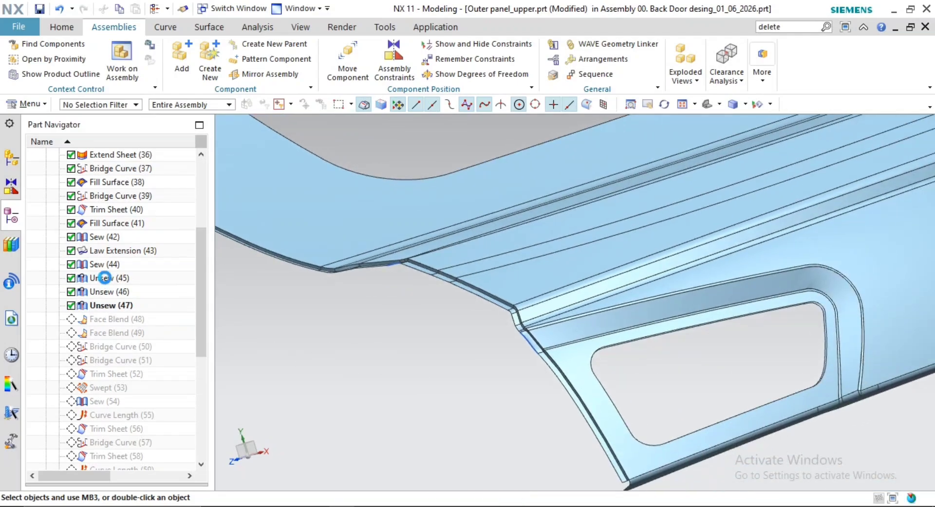
middle_drag(324, 344, 326, 385)
key(Escape)
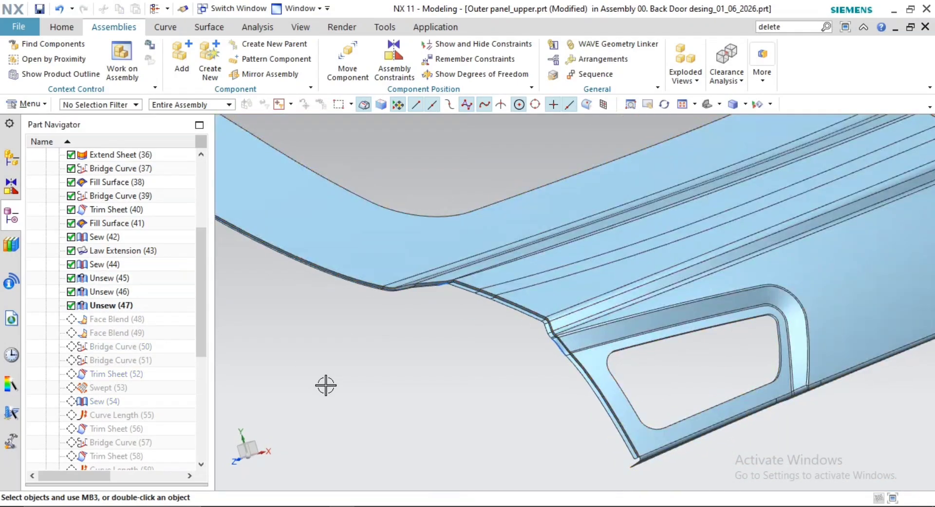
Examine the upper outer panel's flanged edge from the rear window opening to the side corner
shift+middle_drag(384, 338, 471, 351)
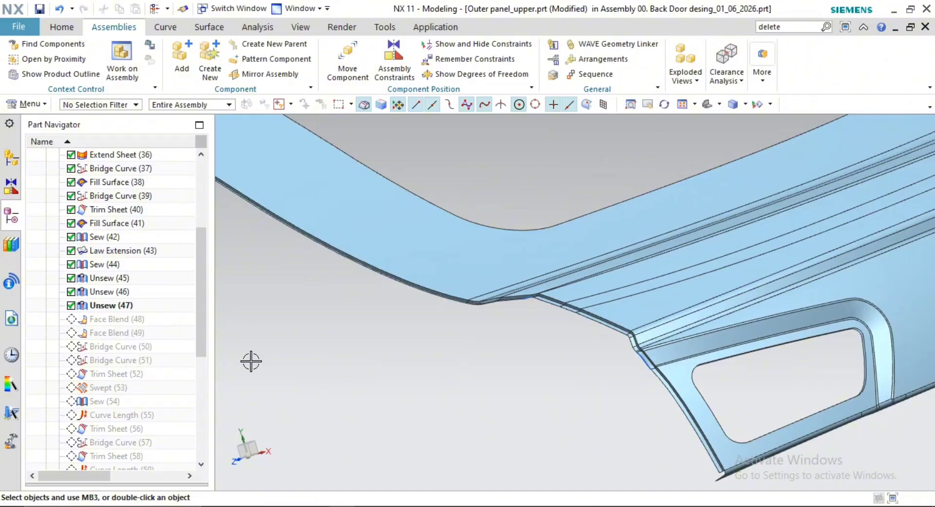
scroll(509, 365, up, 2)
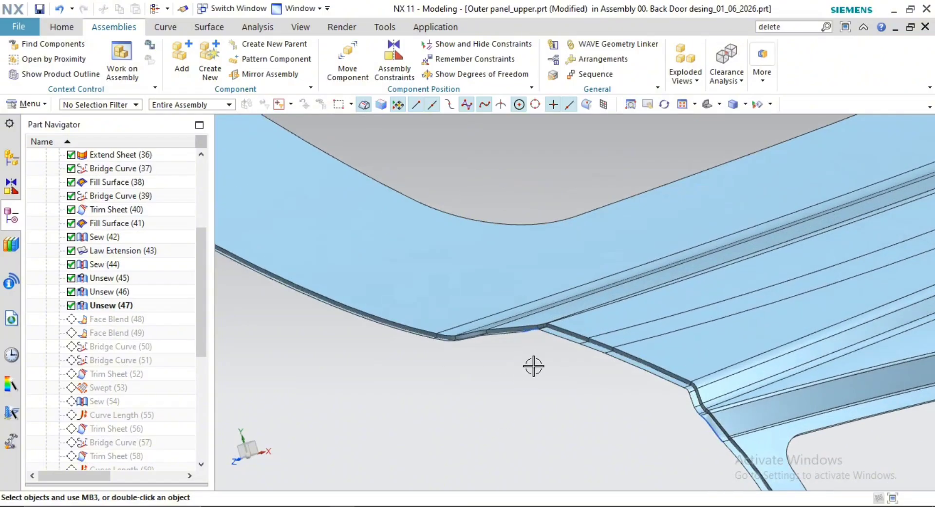
scroll(534, 369, down, 2)
scroll(413, 295, down, 1)
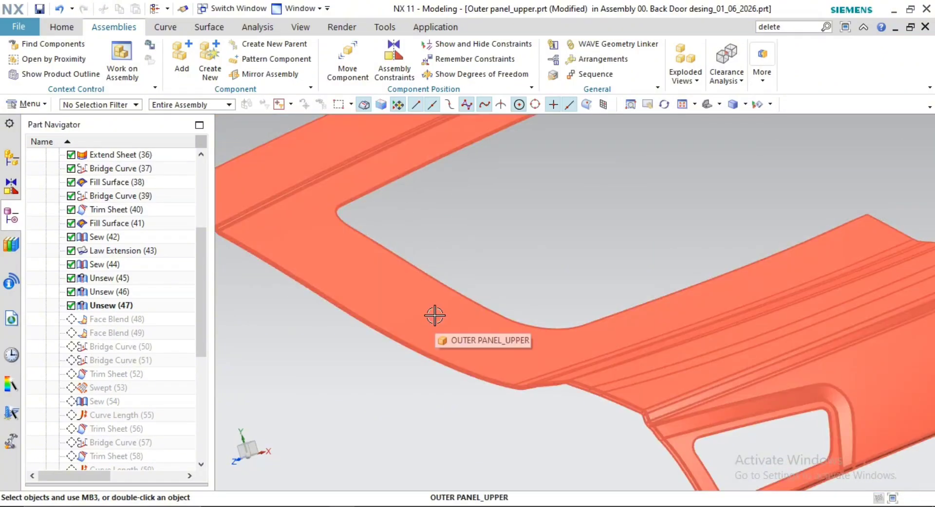
middle_drag(434, 317, 538, 426)
scroll(559, 425, up, 3)
middle_drag(607, 441, 530, 368)
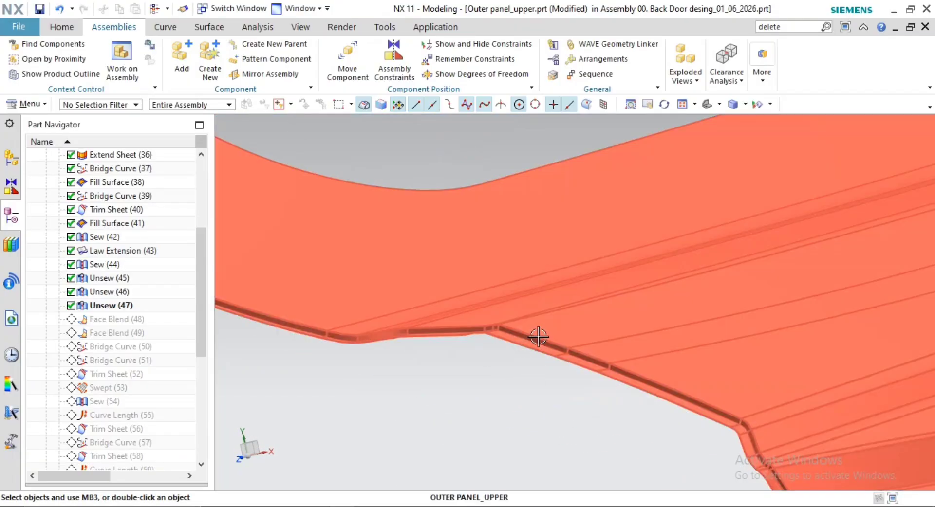
mouse_move(540, 336)
middle_down()
mouse_move(546, 344)
mouse_move(530, 335)
middle_up()
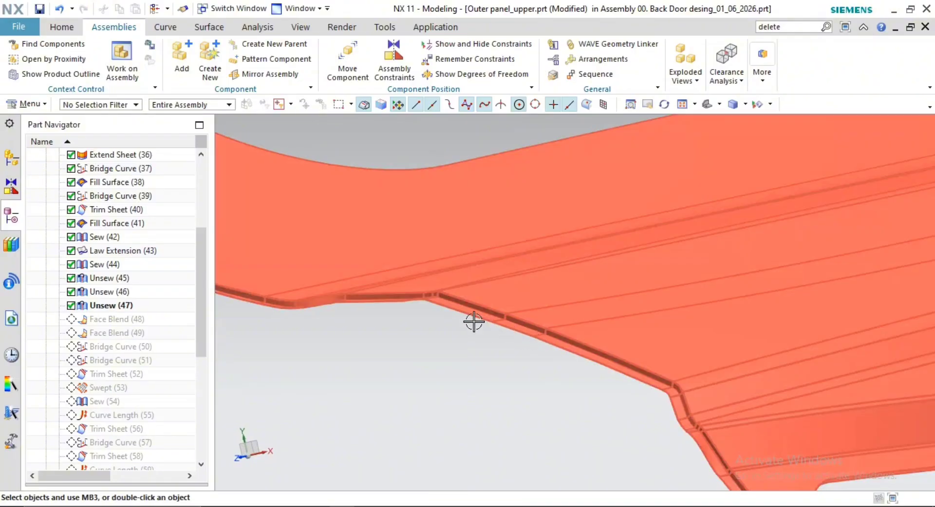
Inspect the flange faces up close where the edge bends beside the side window recess
scroll(432, 309, up, 3)
scroll(643, 363, down, 7)
scroll(586, 297, up, 8)
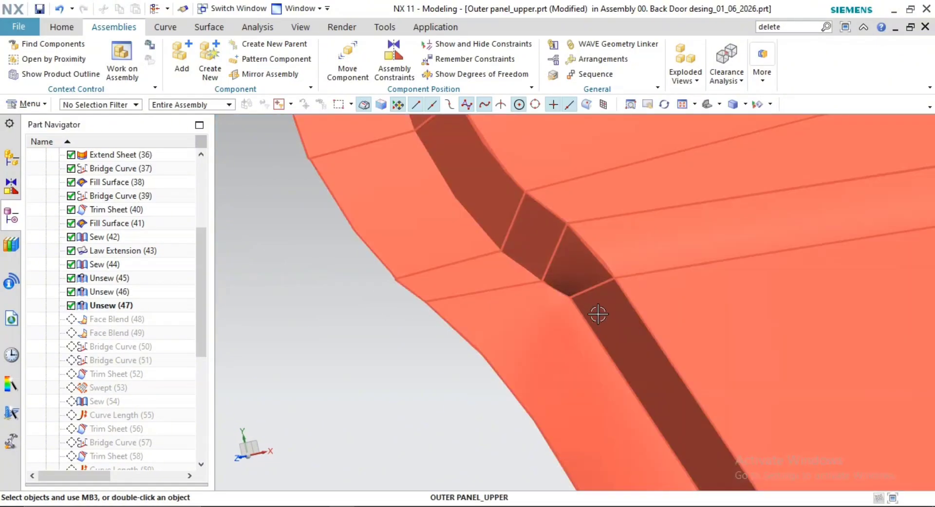
scroll(567, 282, up, 5)
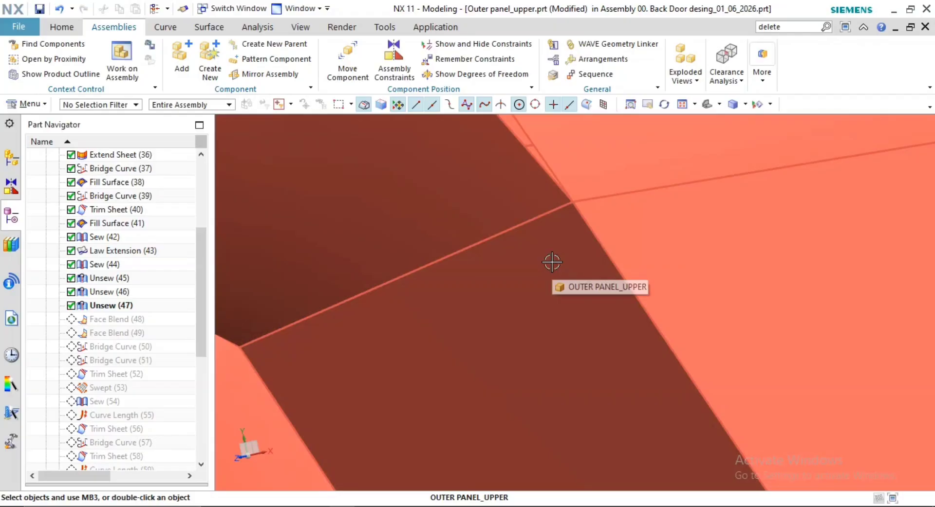
scroll(554, 280, down, 3)
scroll(564, 297, down, 3)
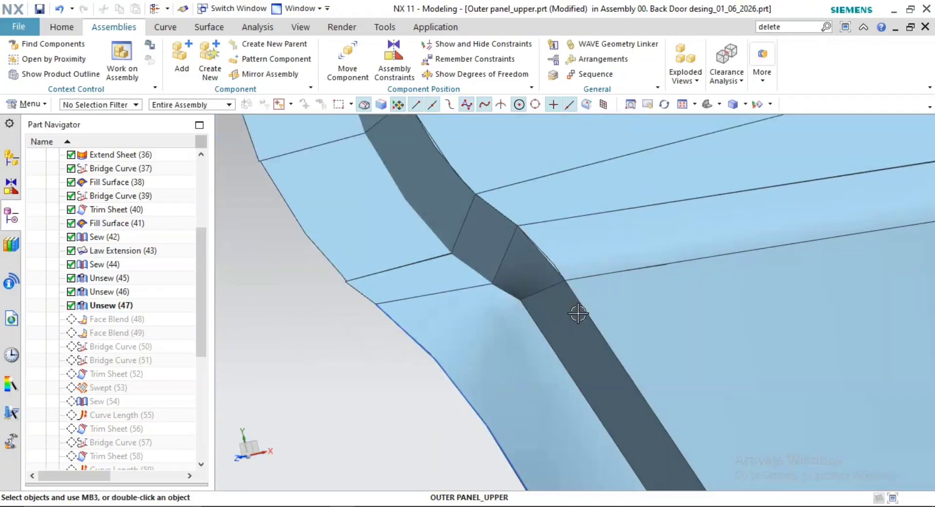
scroll(585, 327, up, 4)
scroll(584, 336, down, 3)
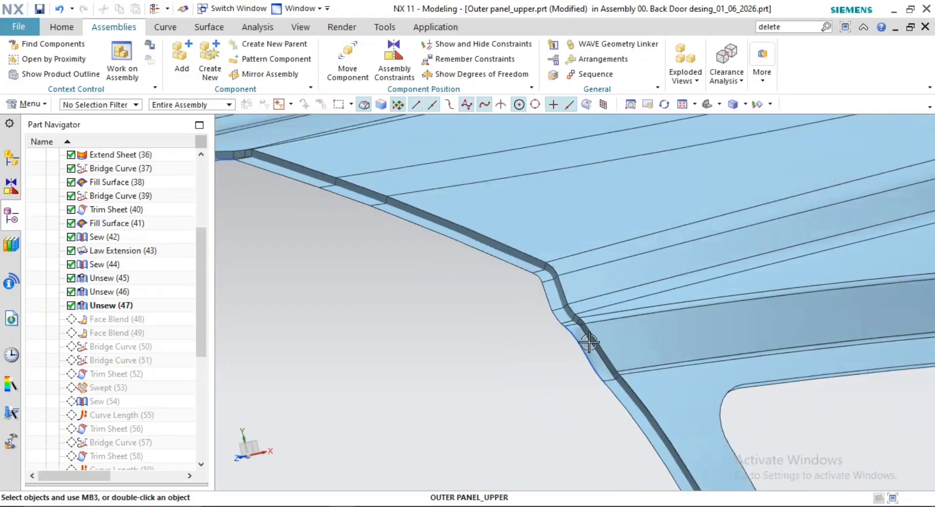
scroll(595, 329, up, 4)
scroll(583, 335, down, 4)
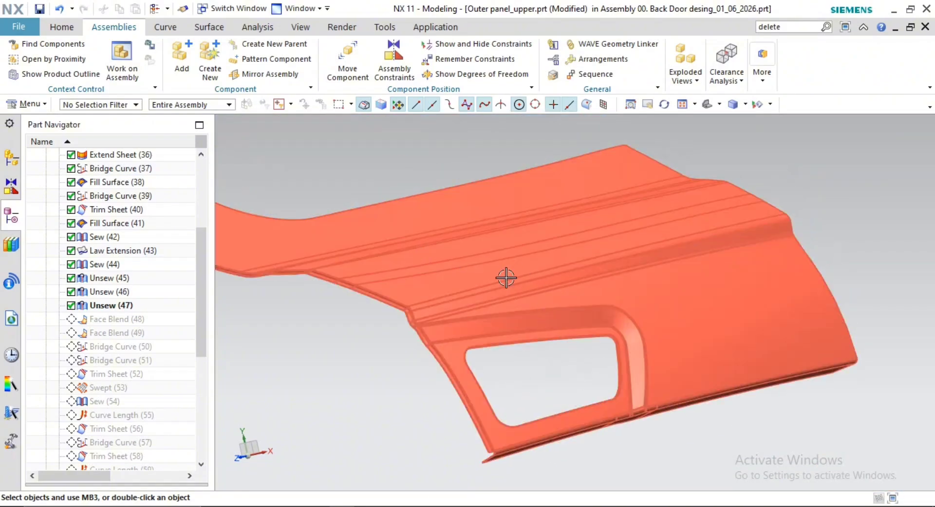
scroll(504, 292, down, 1)
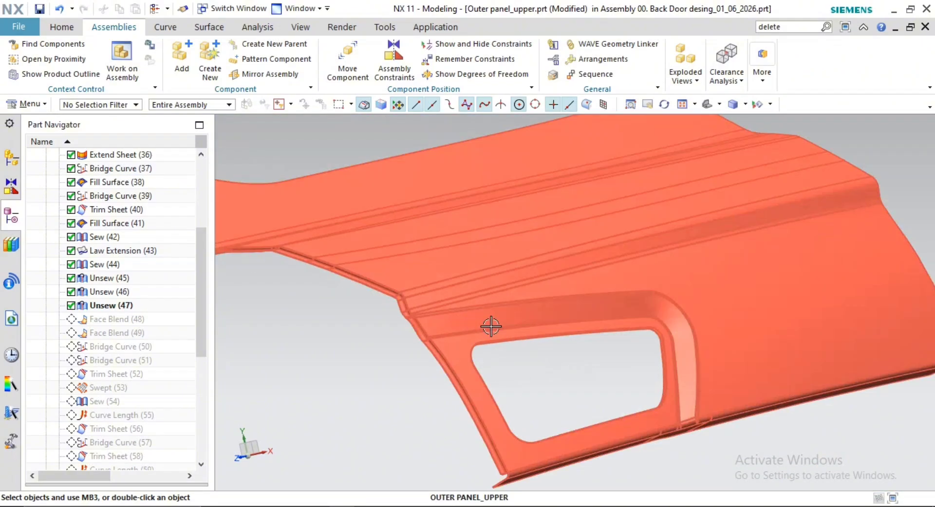
scroll(490, 328, up, 6)
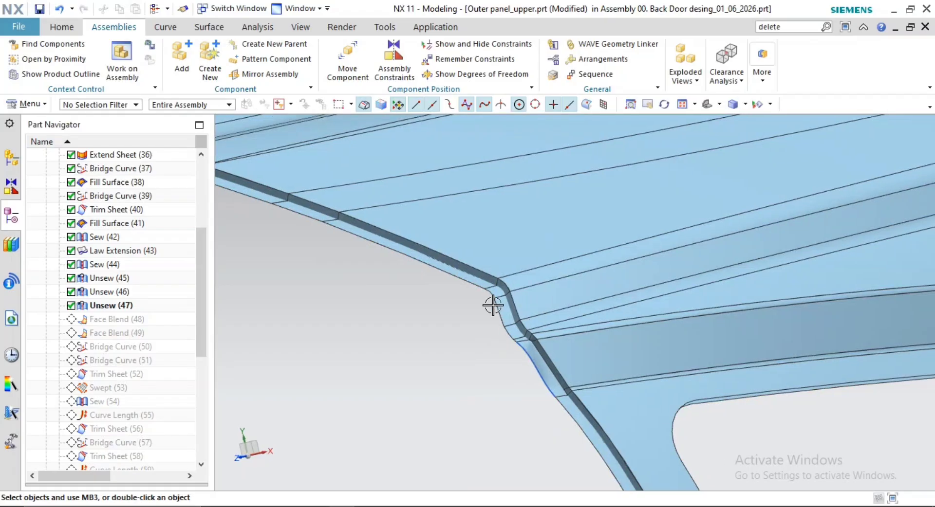
scroll(497, 292, up, 2)
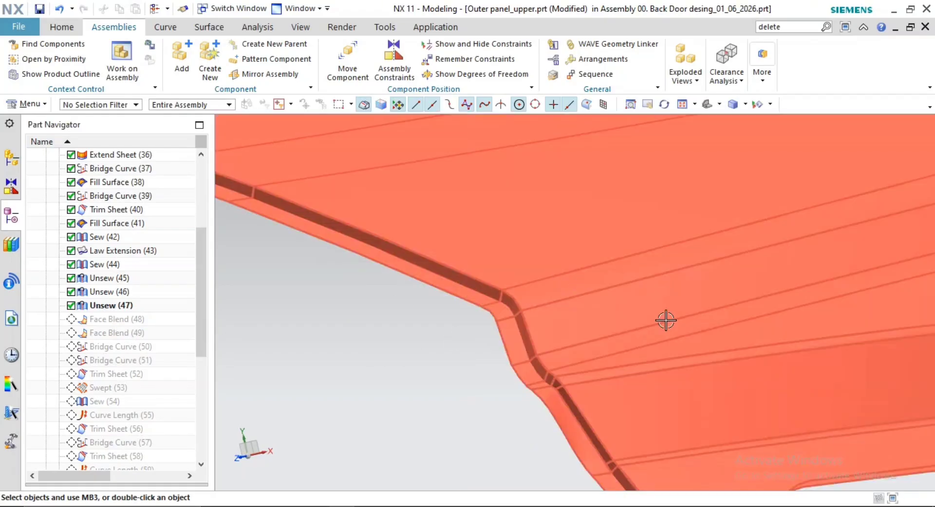
scroll(595, 323, down, 3)
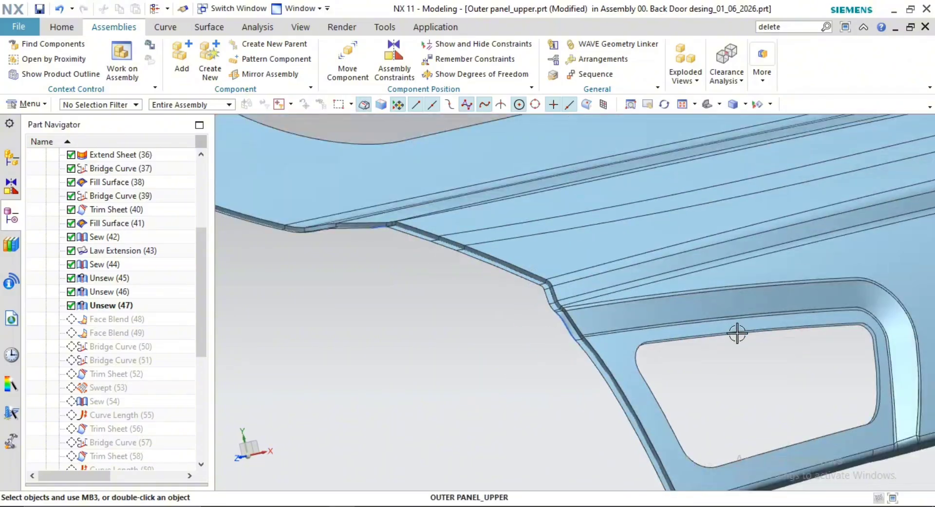
scroll(647, 288, down, 3)
Review which panel faces are selected in the Unsew (45) definition, then close it
double_click(105, 278)
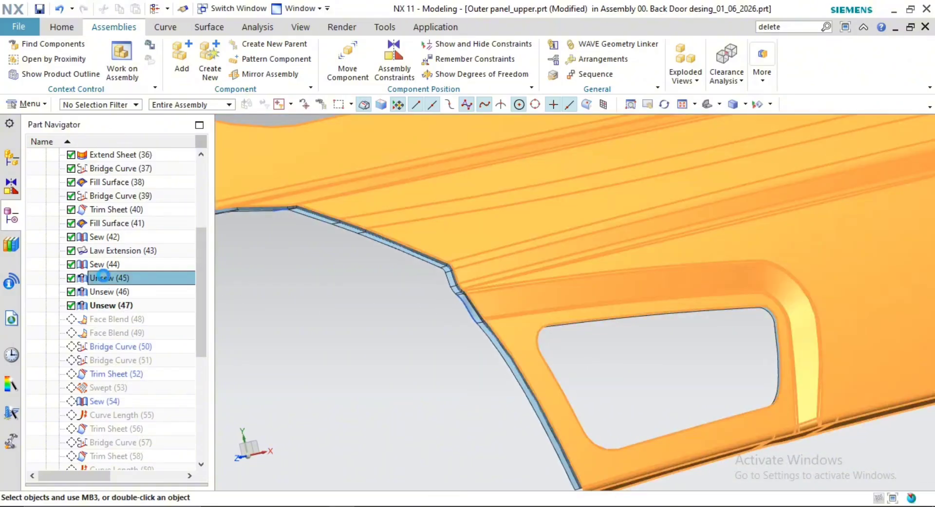
scroll(490, 320, up, 5)
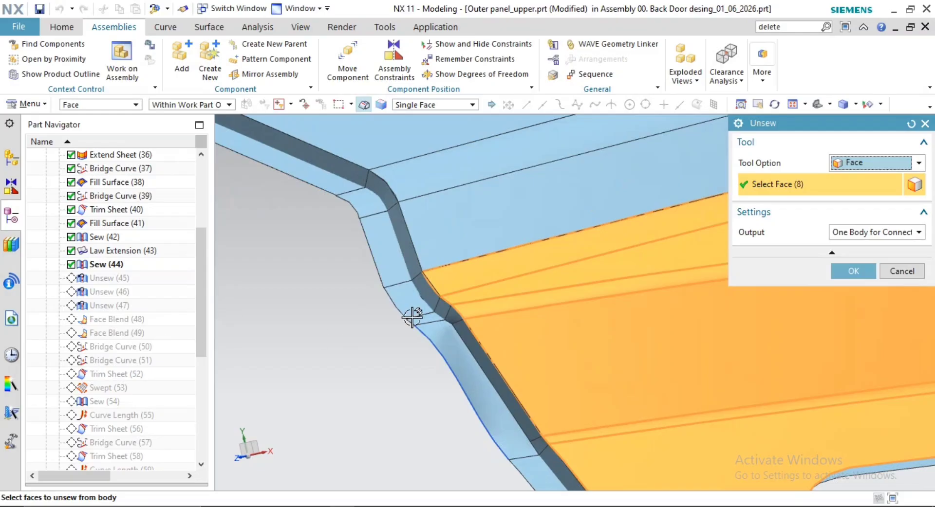
scroll(412, 274, up, 2)
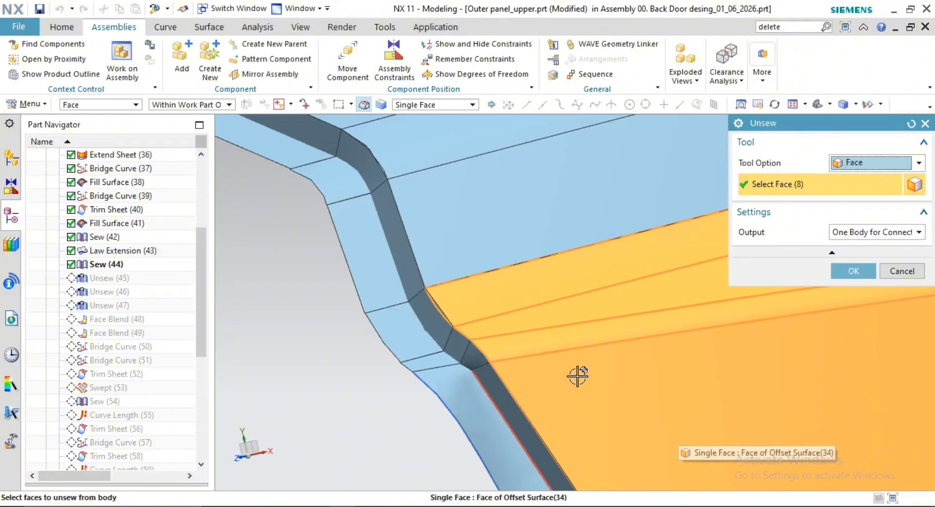
middle_click(682, 422)
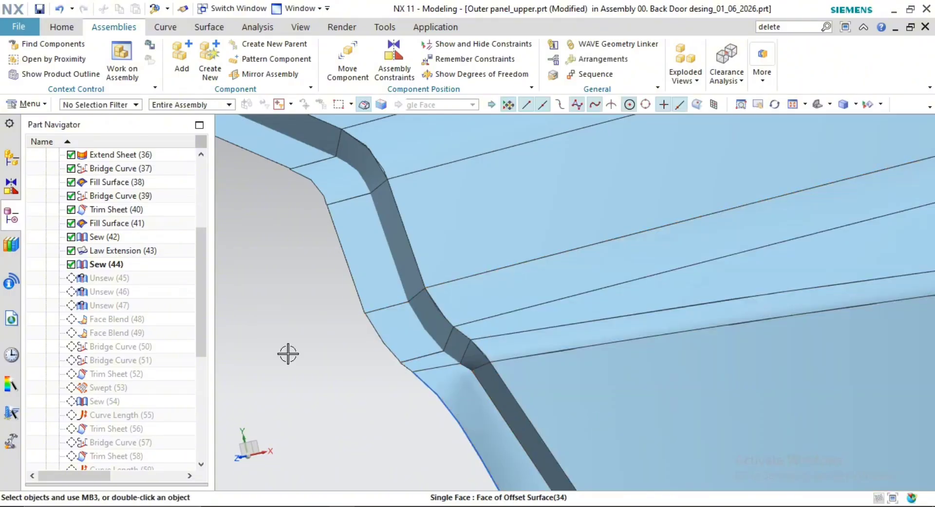
Review the flange faces selected in Unsew (46) and Unsew (47), accepting each definition as it is
double_click(111, 289)
scroll(397, 298, down, 5)
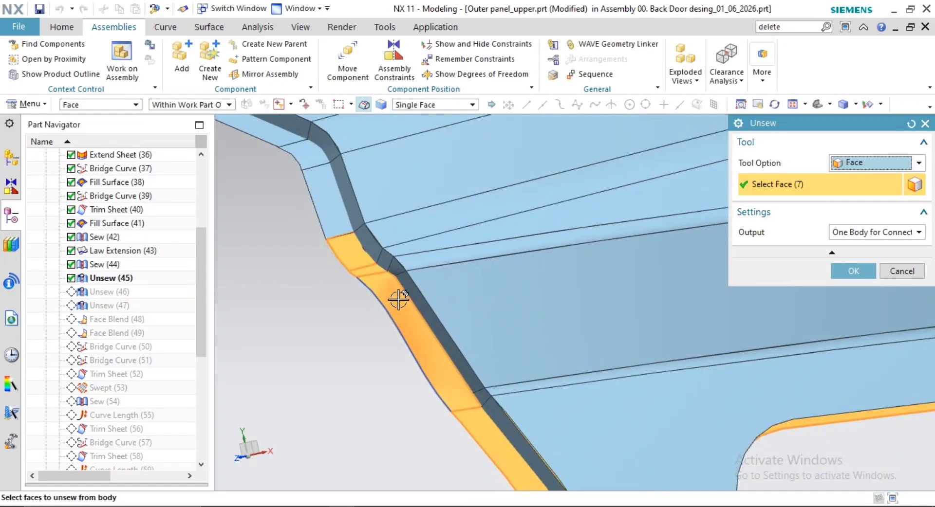
shift+middle_drag(332, 223, 366, 278)
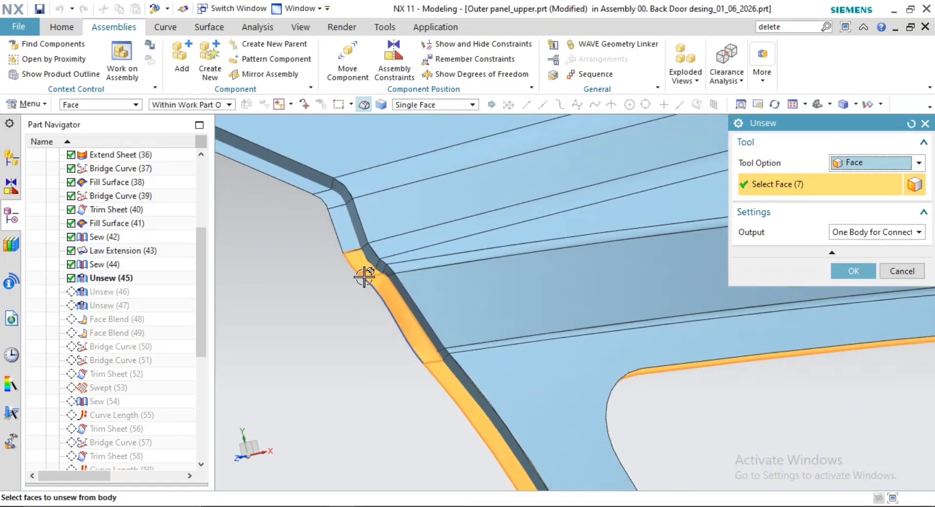
middle_click(246, 343)
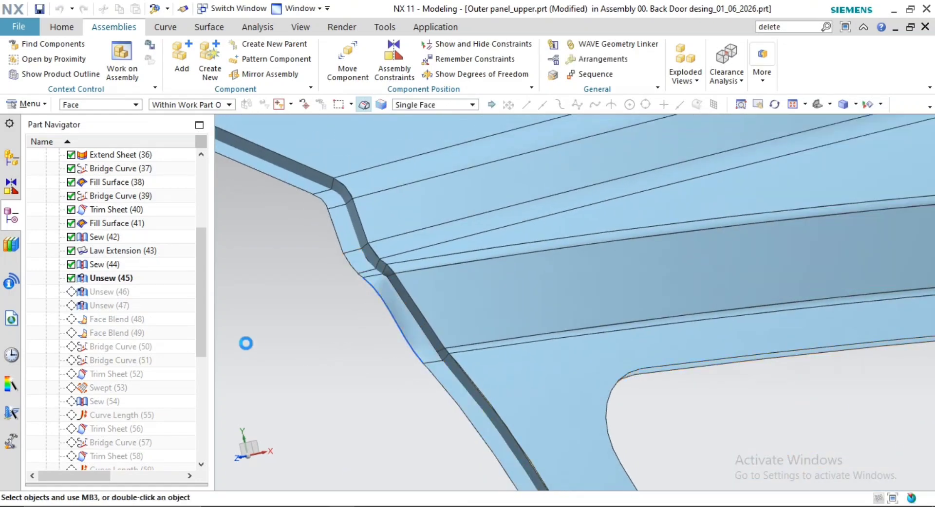
double_click(105, 302)
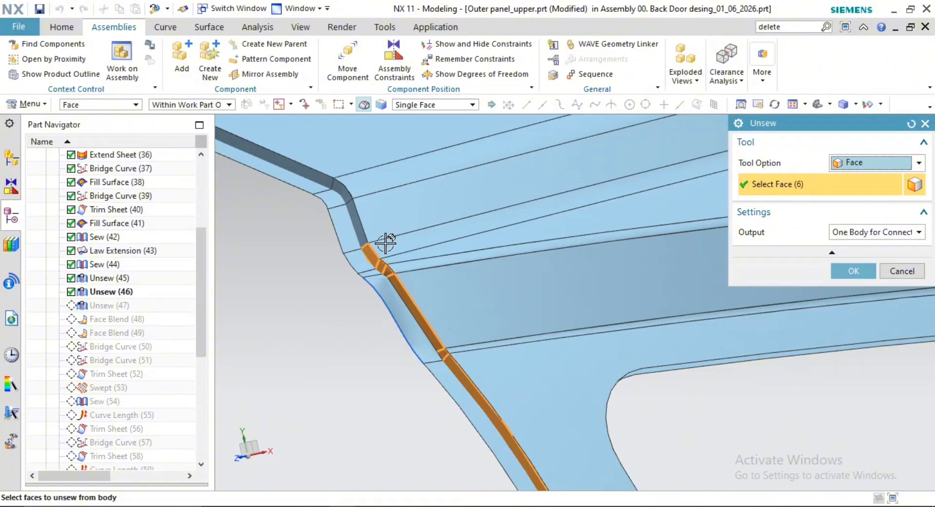
middle_click(318, 387)
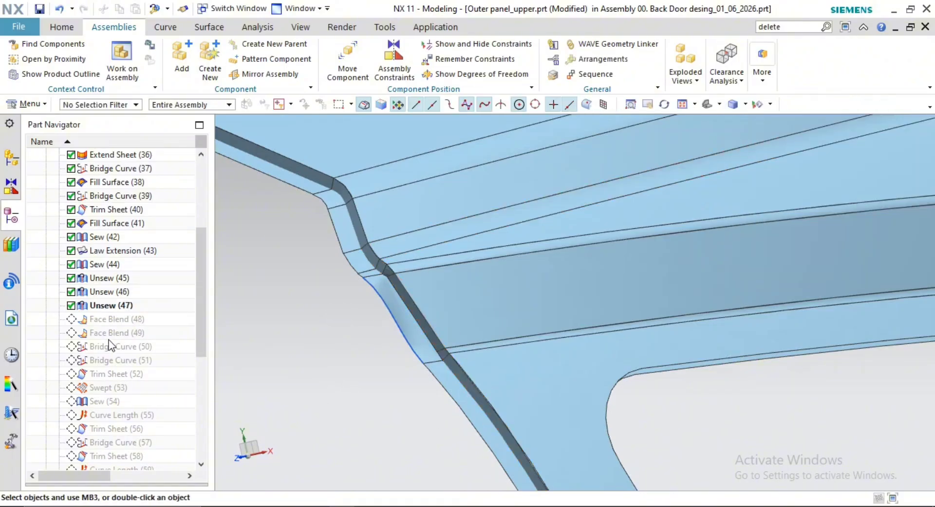
right_click(115, 323)
click(200, 346)
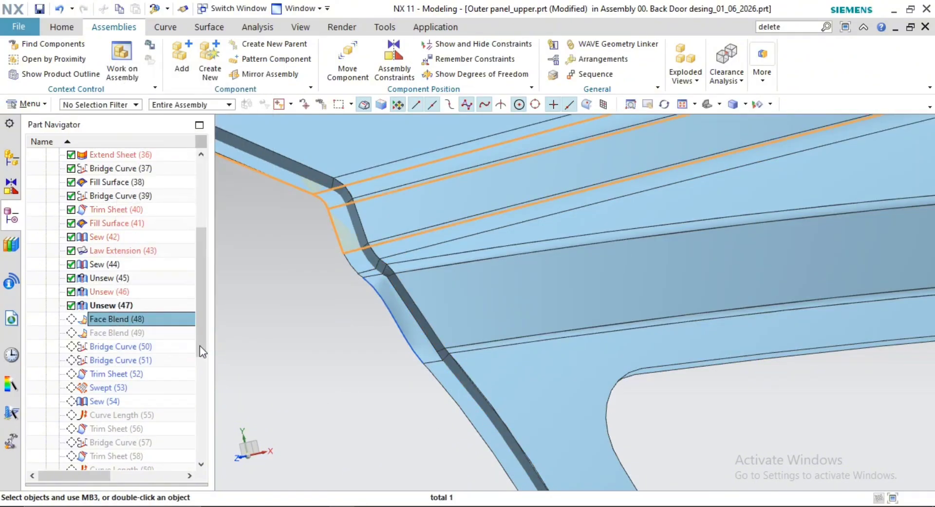
click(115, 322)
right_click(154, 323)
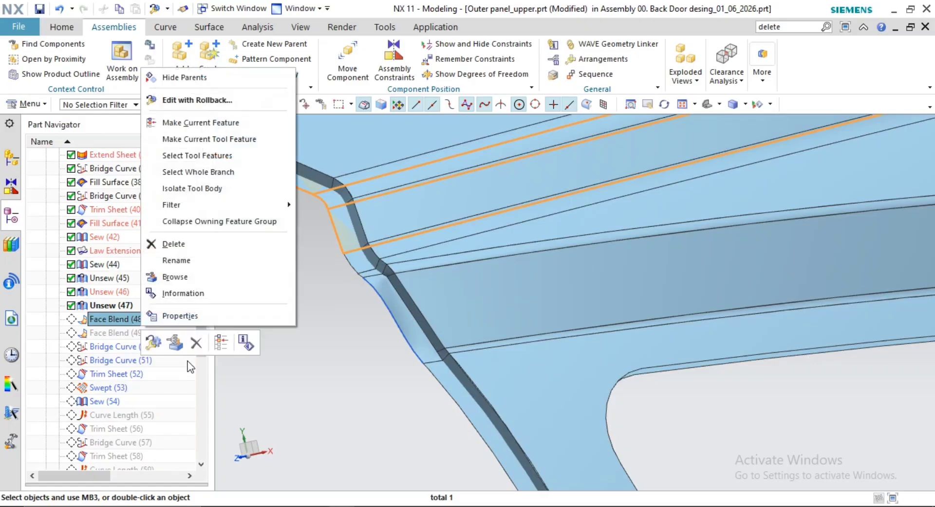
click(417, 401)
key(Escape)
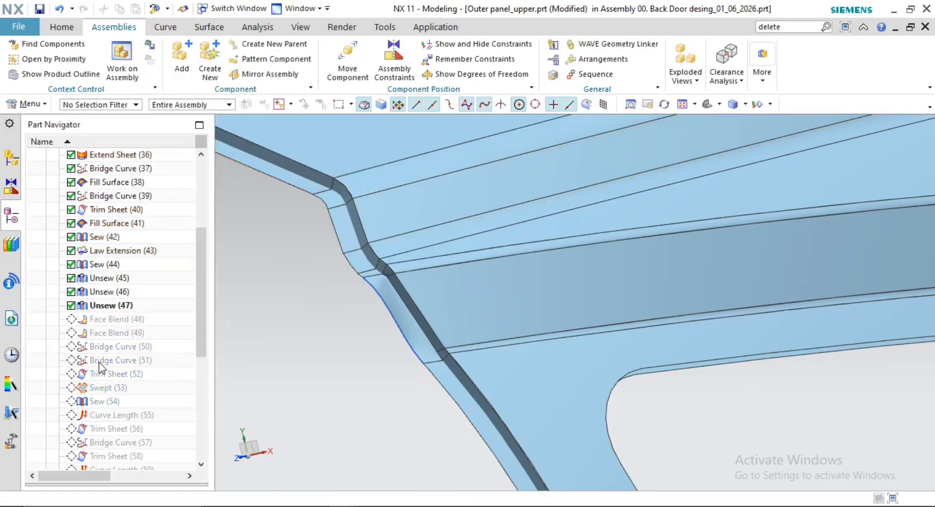
Make Face Blend (49) the current feature and inspect the blends along the upper outer panel's flanged edge
scroll(122, 370, down, 6)
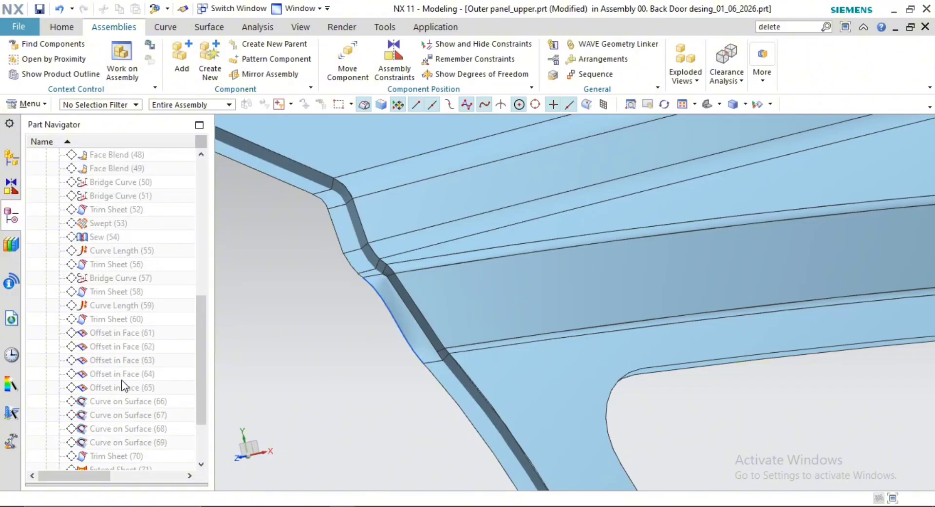
scroll(119, 382, up, 5)
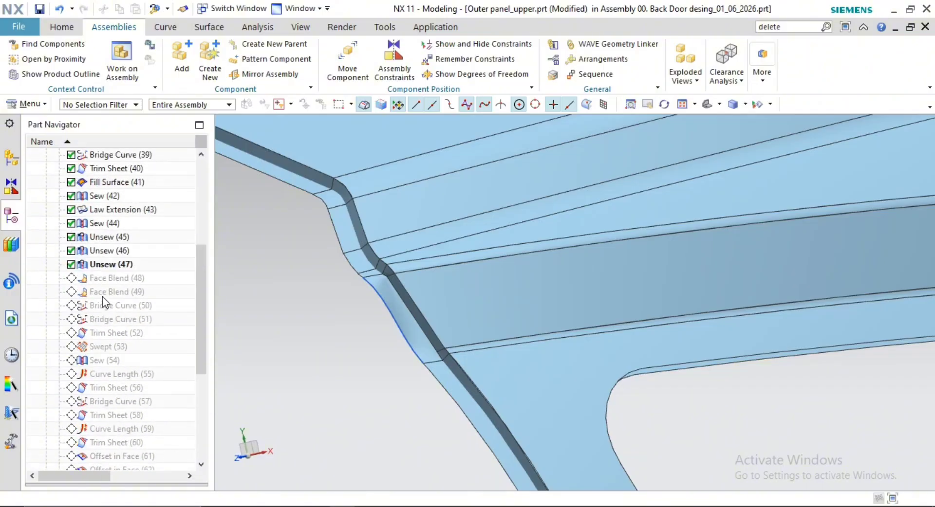
right_click(123, 294)
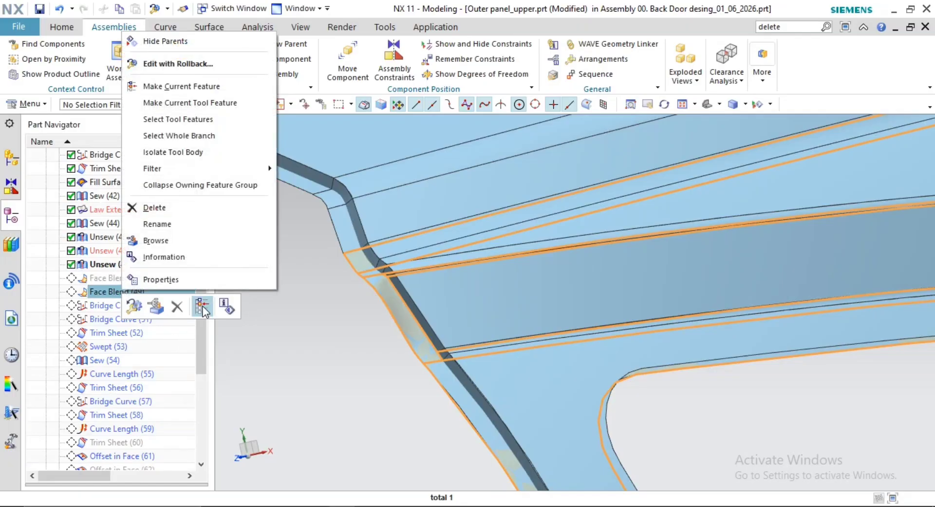
click(322, 83)
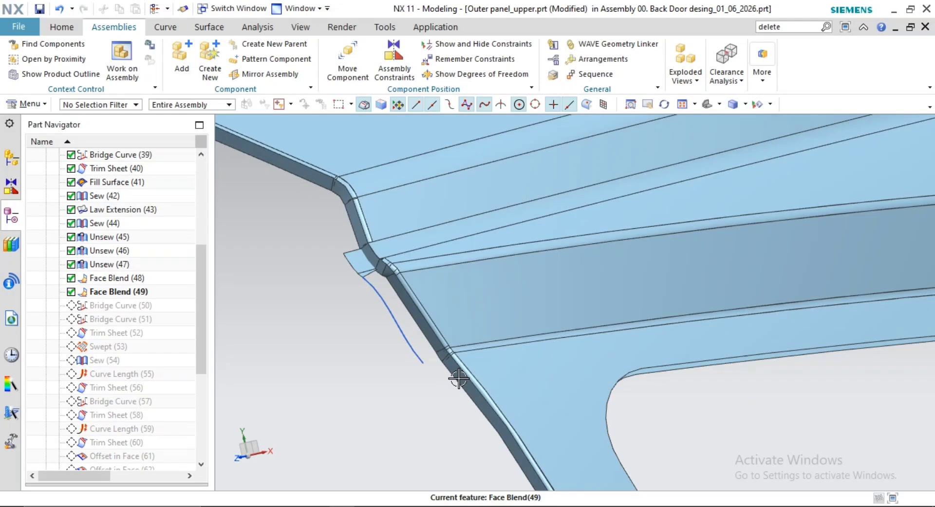
scroll(423, 312, up, 4)
scroll(381, 234, down, 4)
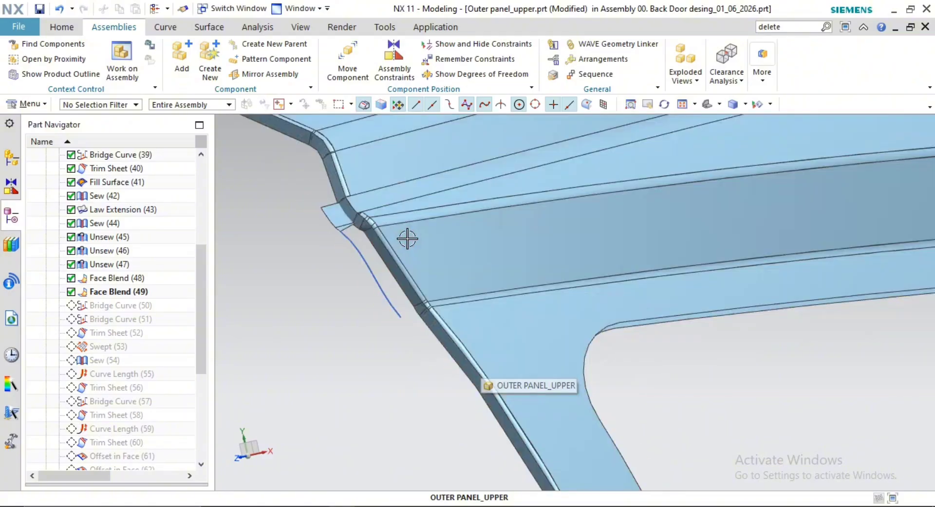
scroll(407, 238, up, 5)
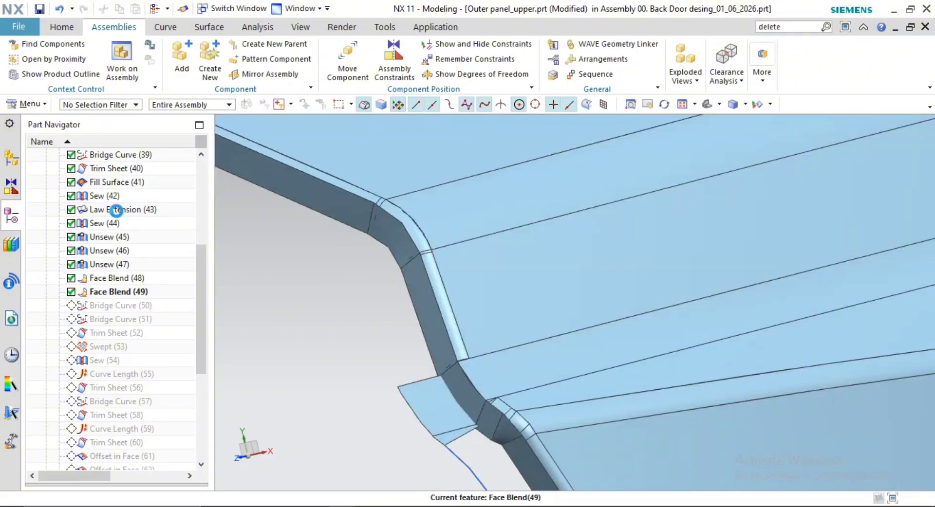
Hide the Law Extension (43) flange and examine the rounded edge beside the side window recess
right_click(118, 210)
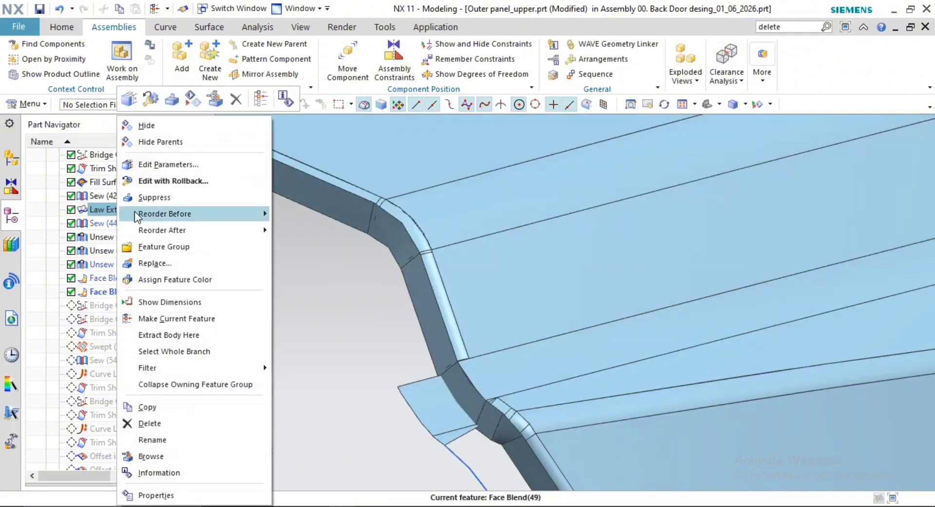
click(142, 126)
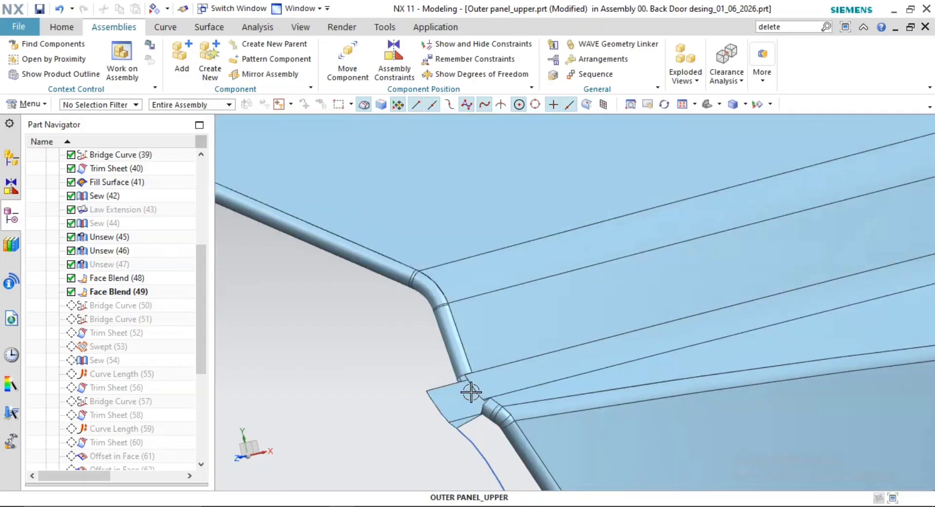
shift+middle_drag(527, 470, 498, 423)
scroll(499, 423, up, 3)
scroll(516, 402, down, 2)
shift+middle_drag(480, 390, 481, 353)
scroll(481, 353, down, 2)
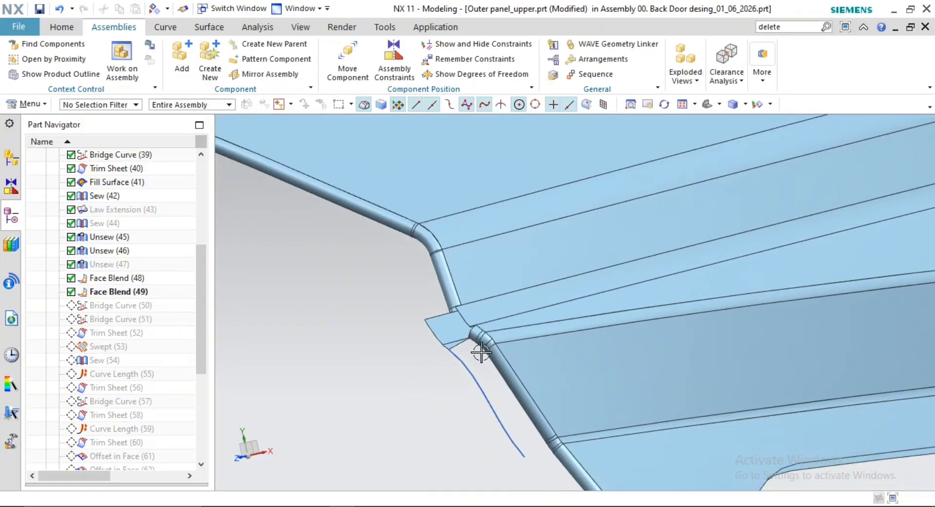
Inspect up close the gap between the two face blends where the panel edge bends
scroll(469, 336, up, 4)
shift+middle_drag(469, 276, 499, 317)
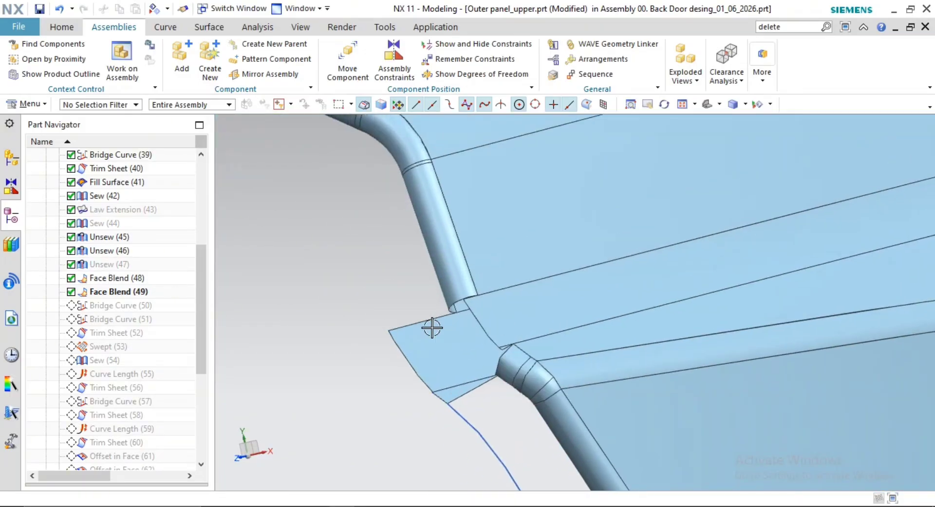
scroll(577, 342, up, 1)
shift+middle_drag(564, 332, 527, 338)
scroll(470, 347, up, 1)
shift+middle_drag(469, 346, 459, 319)
scroll(514, 363, down, 2)
scroll(426, 308, up, 1)
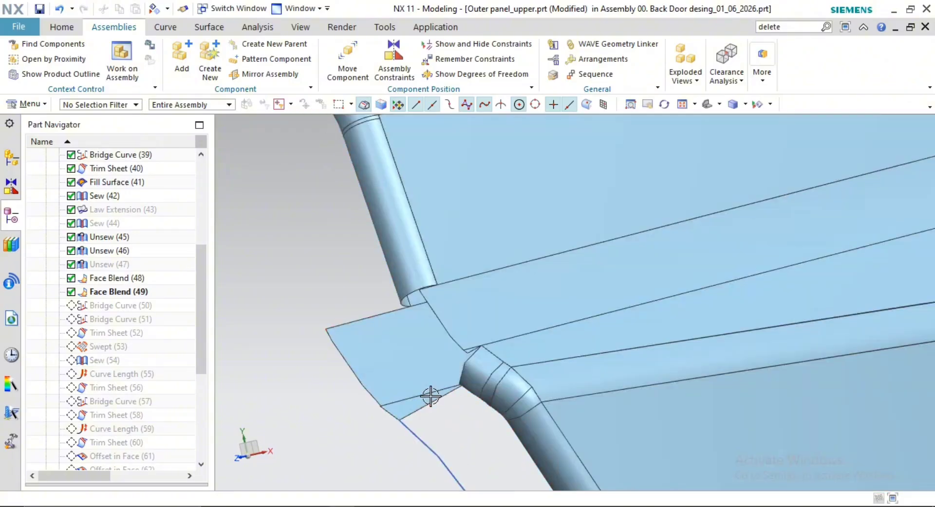
shift+middle_drag(435, 362, 431, 342)
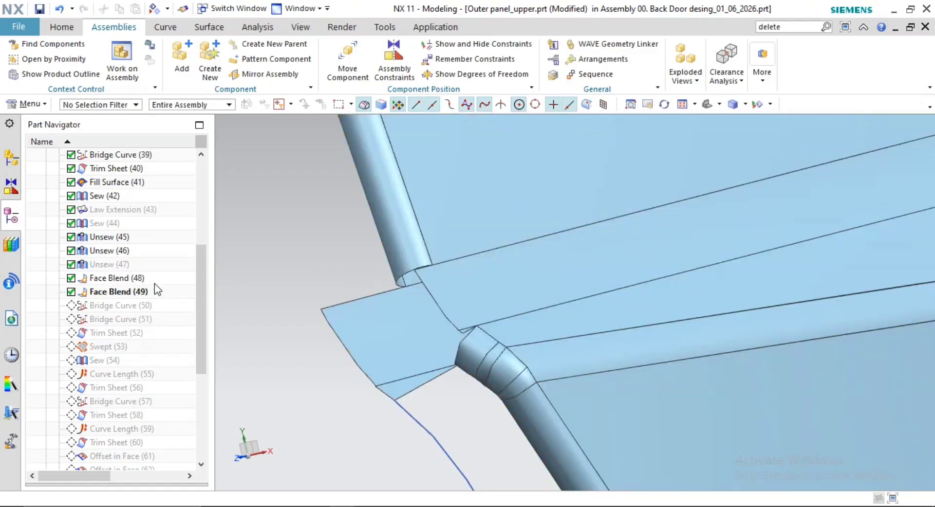
Advance the current feature through Bridge Curve (50) to Bridge Curve (51), inspecting the curves that span the gap between the blends
right_click(120, 310)
click(199, 325)
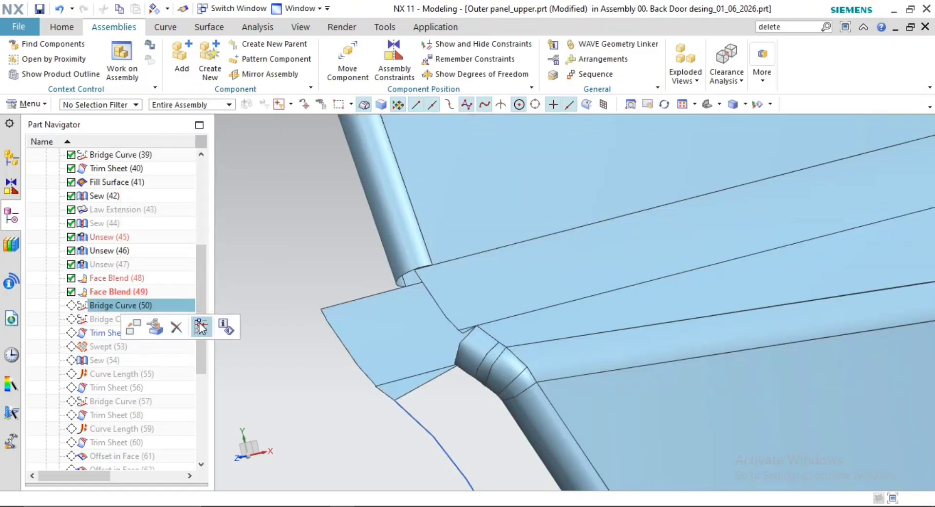
scroll(422, 302, up, 6)
scroll(404, 289, down, 5)
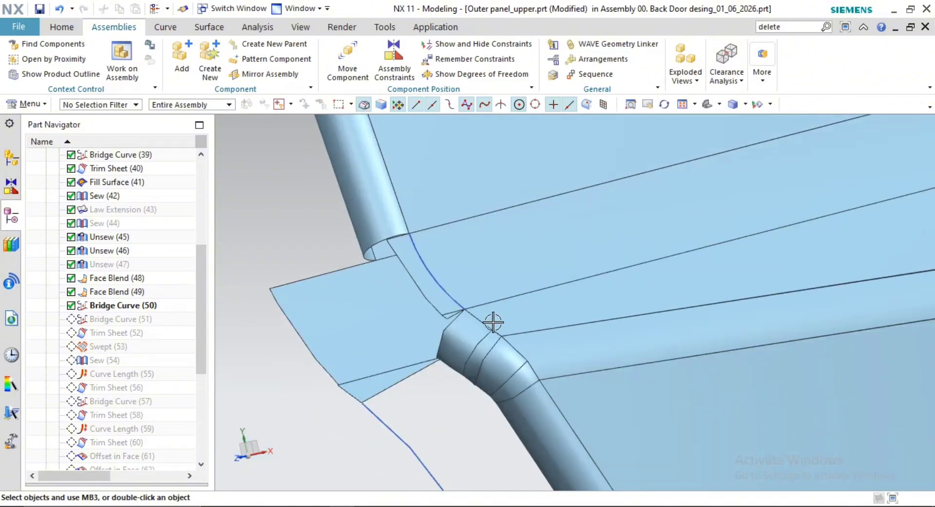
scroll(448, 297, up, 1)
scroll(404, 280, down, 1)
right_click(126, 317)
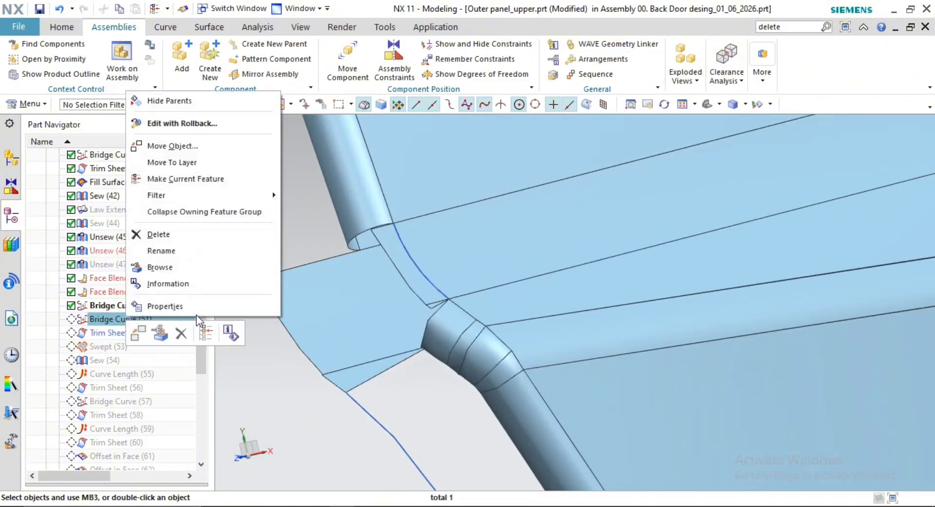
click(200, 330)
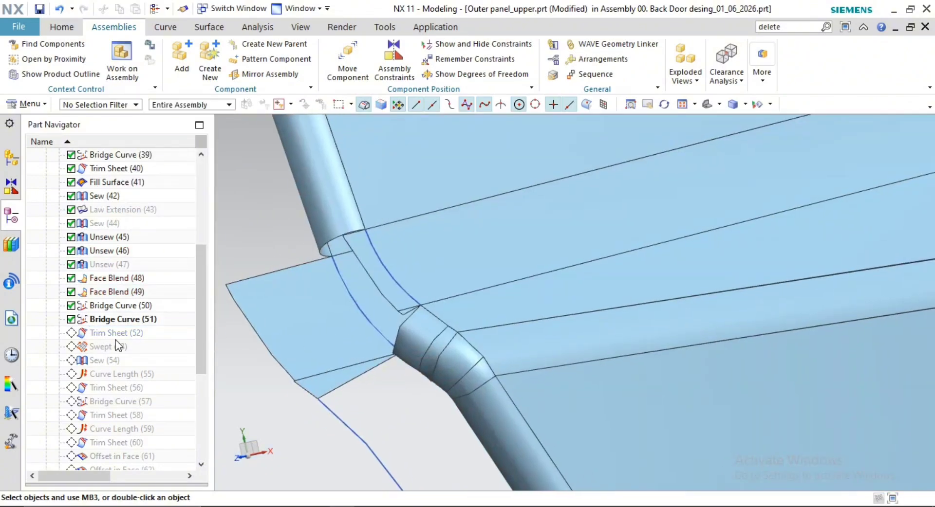
Advance the current feature to Trim Sheet (52), try to continue to Swept (53), and close the update report
right_click(121, 332)
click(201, 349)
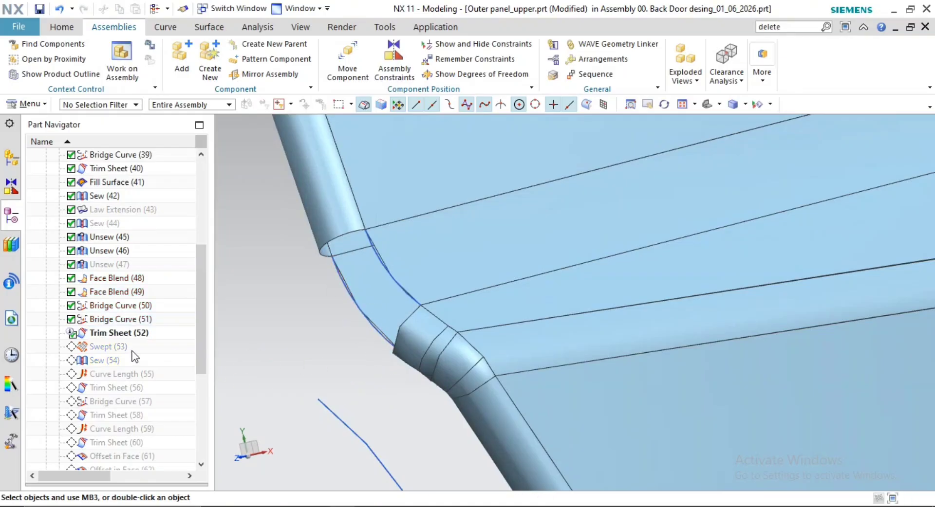
click(108, 347)
right_click(108, 347)
click(189, 365)
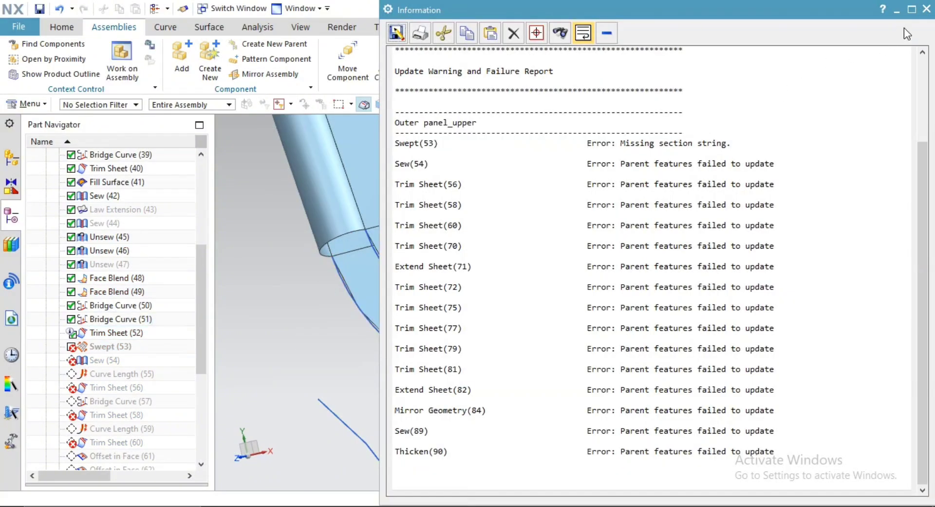
click(927, 10)
Undo the recent history changes and the flange hiding, back to Unsew (47) as the current feature
scroll(367, 324, down, 3)
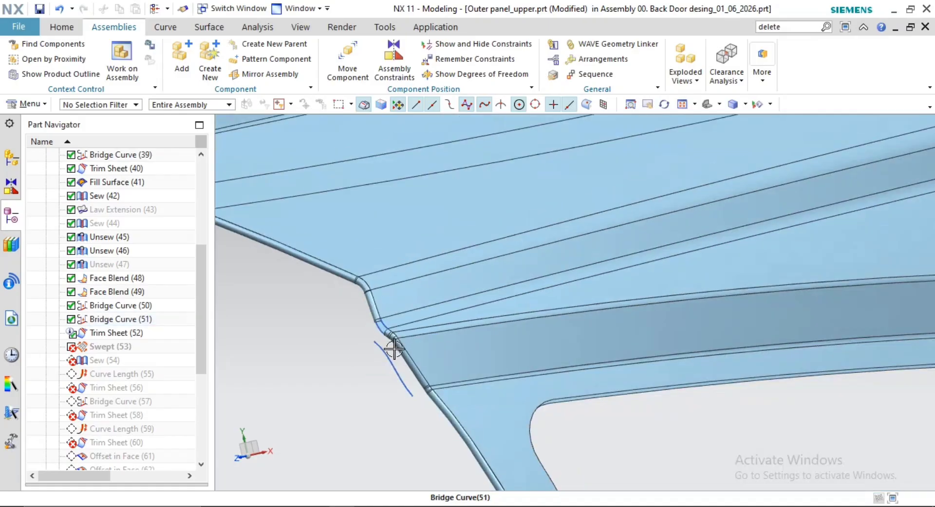
shift+middle_drag(414, 378, 393, 289)
scroll(401, 323, down, 3)
scroll(410, 346, up, 2)
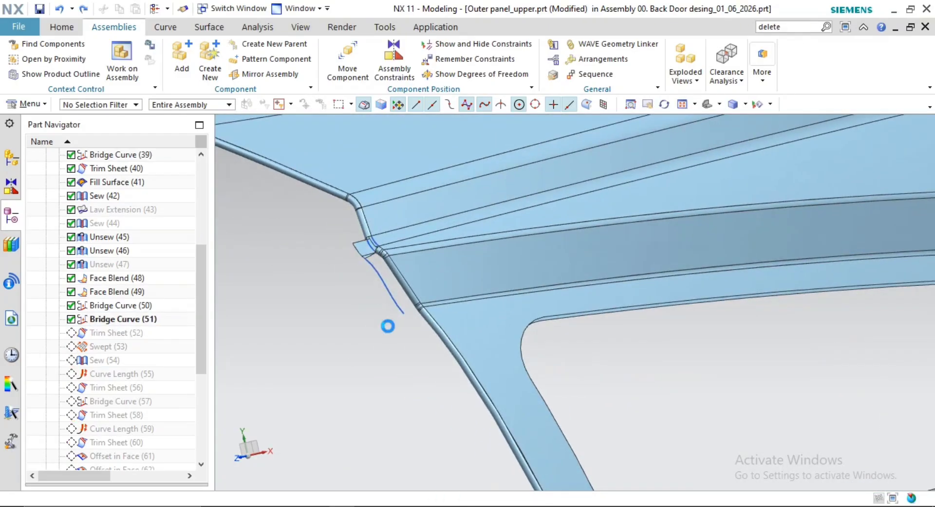
key(ctrl+shift+Left)
key(ctrl+shift+Left)
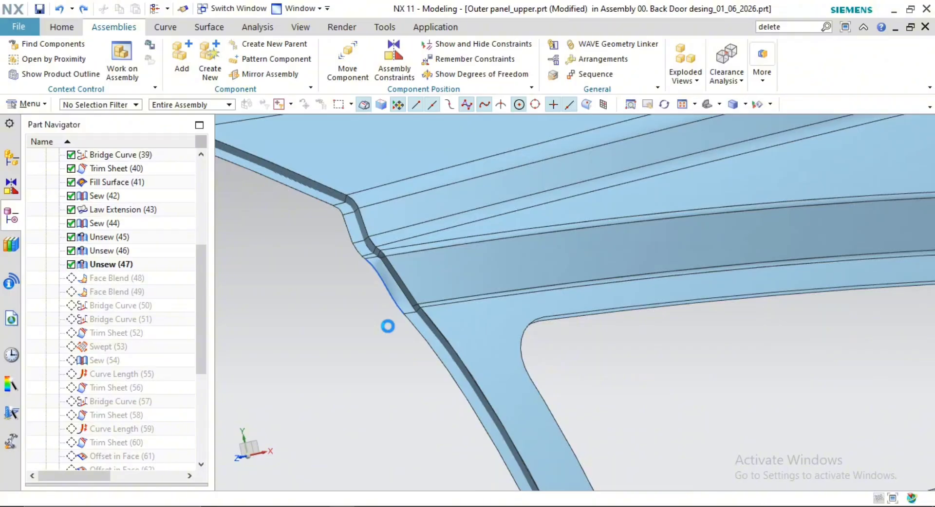
Undo the remaining history rollbacks of the upper outer panel until the back door assembly is the work part again
scroll(388, 326, up, 5)
key(ctrl+shift+Left)
key(ctrl+shift+Left)
key(ctrl+shift+Left)
key(ctrl+shift+Left)
key(ctrl+shift+Left)
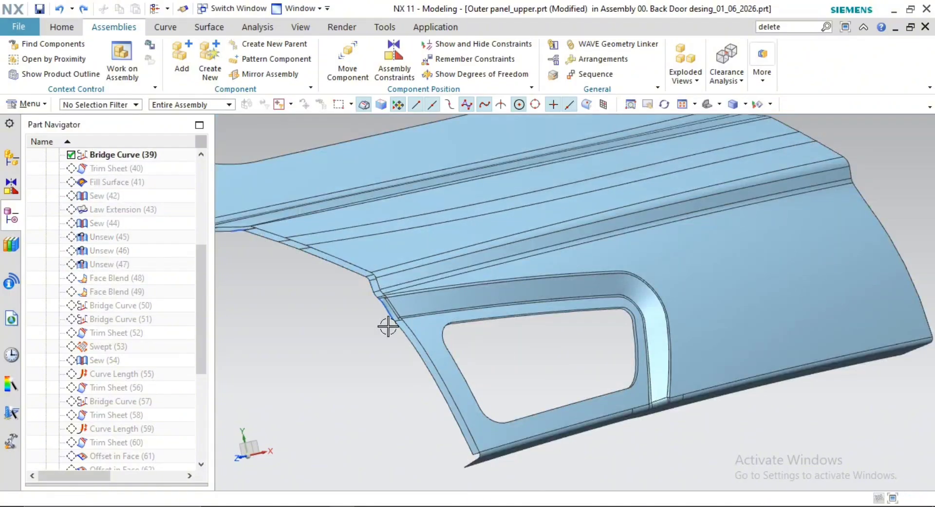
key(ctrl+shift+Left)
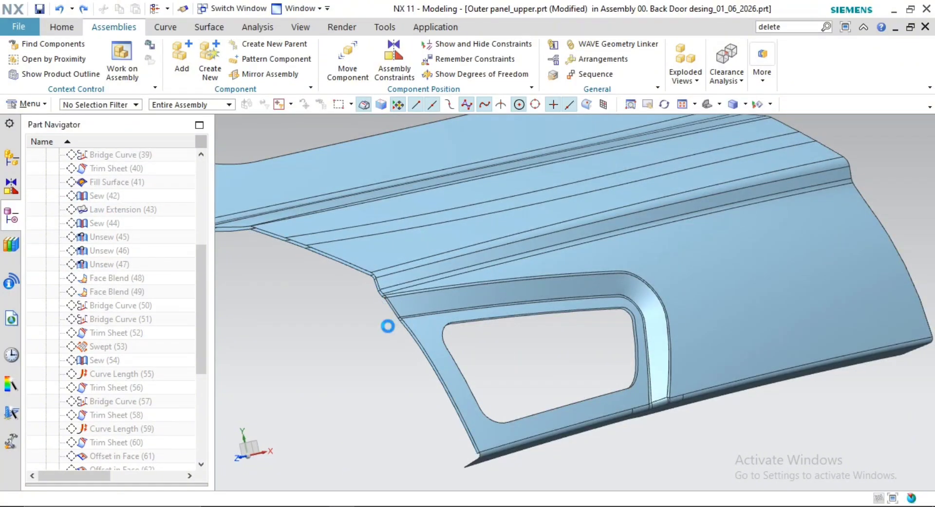
key(ctrl+shift+Left)
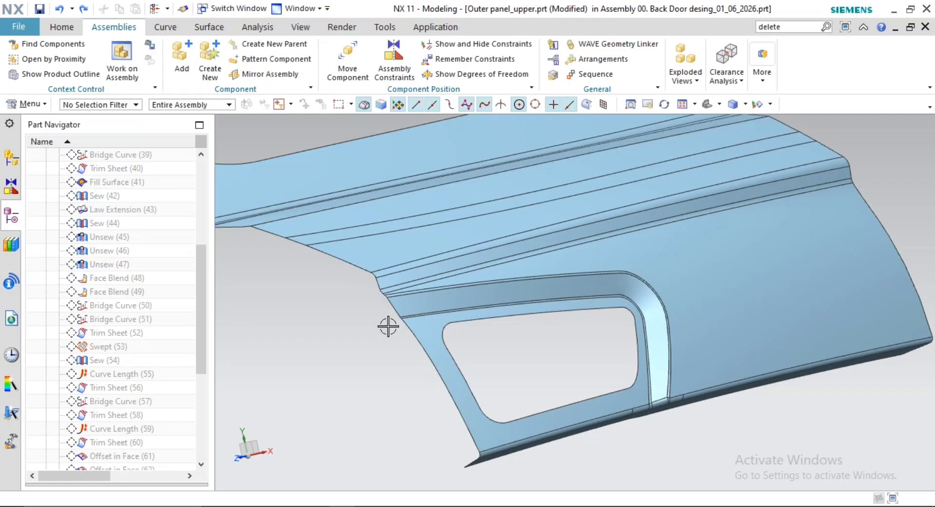
scroll(119, 357, down, 5)
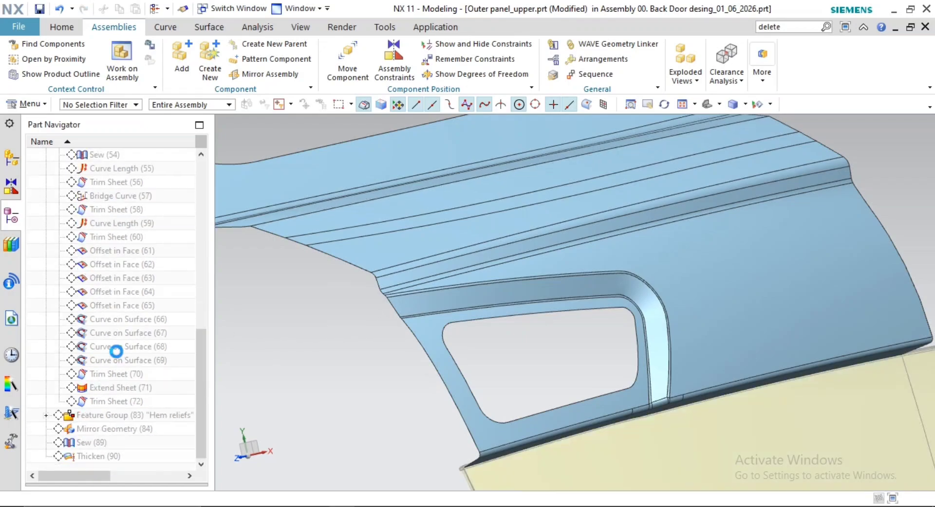
key(ctrl+z)
key(ctrl+z)
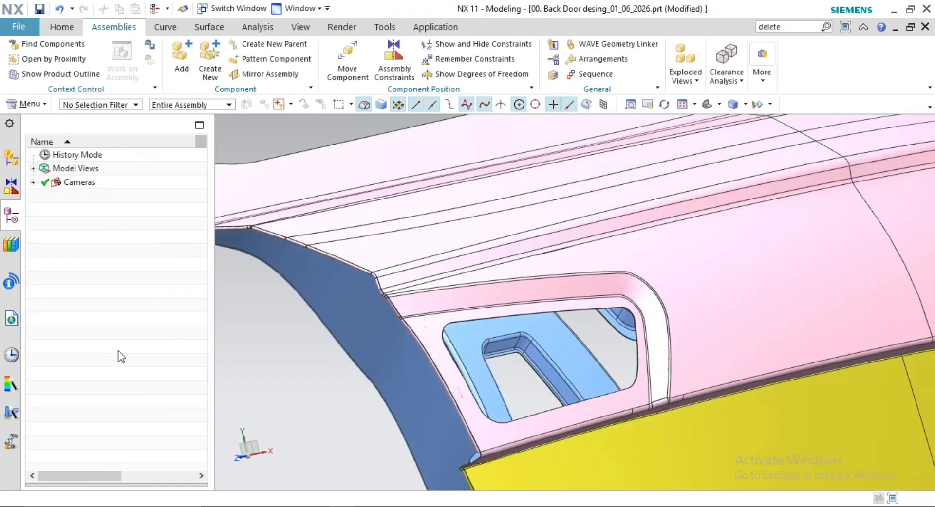
Examine the inner side of the back door, including the inner panel's openings, ribs and latch area
scroll(346, 351, down, 5)
middle_drag(355, 344, 505, 328)
scroll(608, 305, up, 5)
scroll(487, 329, down, 2)
shift+middle_drag(429, 350, 532, 286)
scroll(478, 344, up, 4)
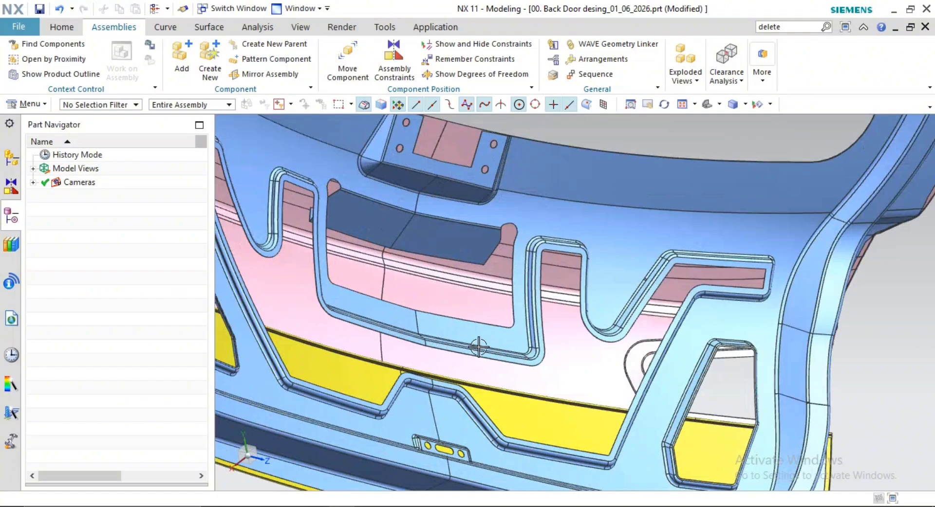
scroll(523, 377, down, 2)
middle_drag(523, 377, 481, 379)
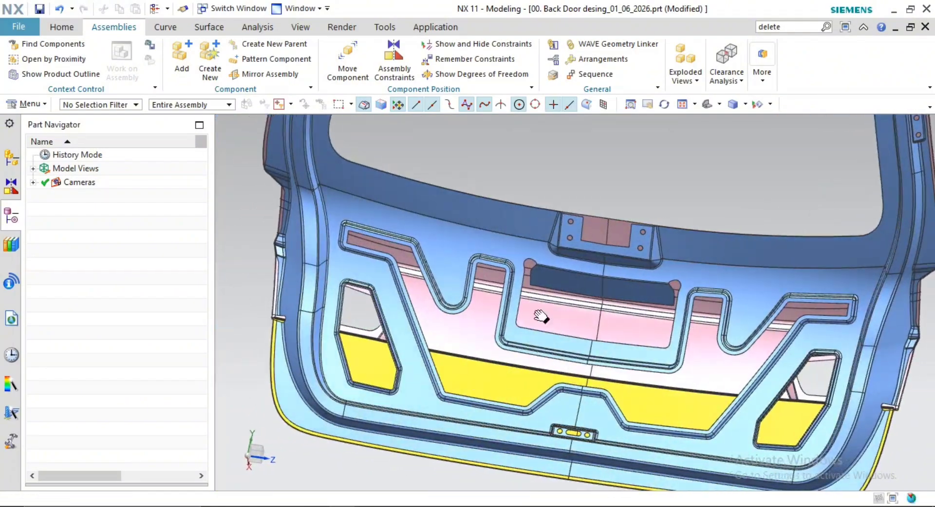
Examine the complete back door from its outer side, showing the upper and lower outer panels
shift+middle_drag(542, 315, 441, 217)
scroll(442, 224, down, 1)
middle_drag(449, 263, 551, 302)
shift+middle_drag(563, 331, 629, 419)
middle_drag(613, 371, 644, 368)
shift+middle_drag(645, 371, 489, 378)
Review the back door assembly's component list and its top-level part history
click(12, 158)
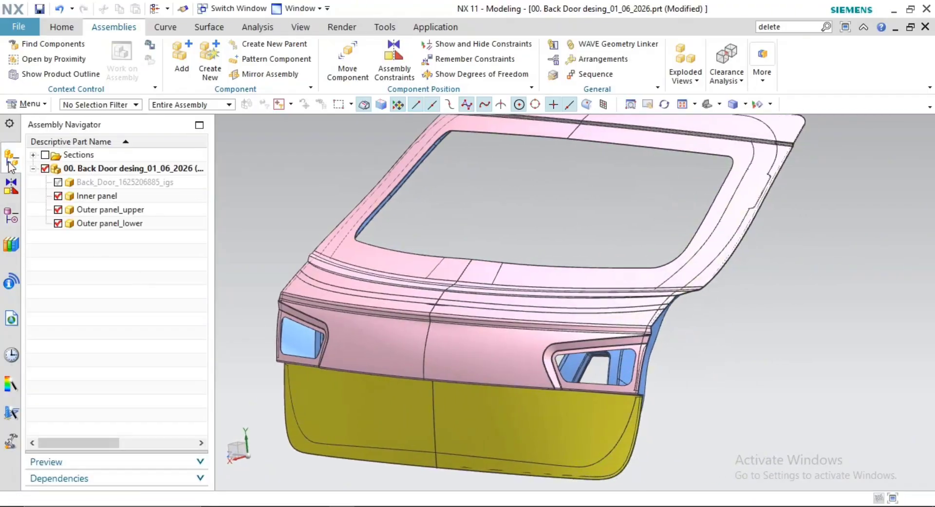
click(10, 187)
click(11, 216)
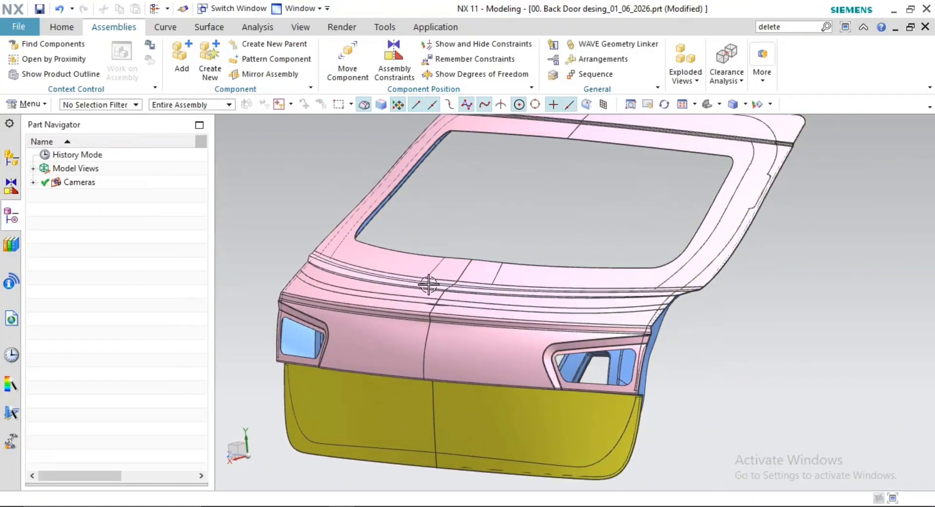
shift+middle_drag(576, 263, 605, 285)
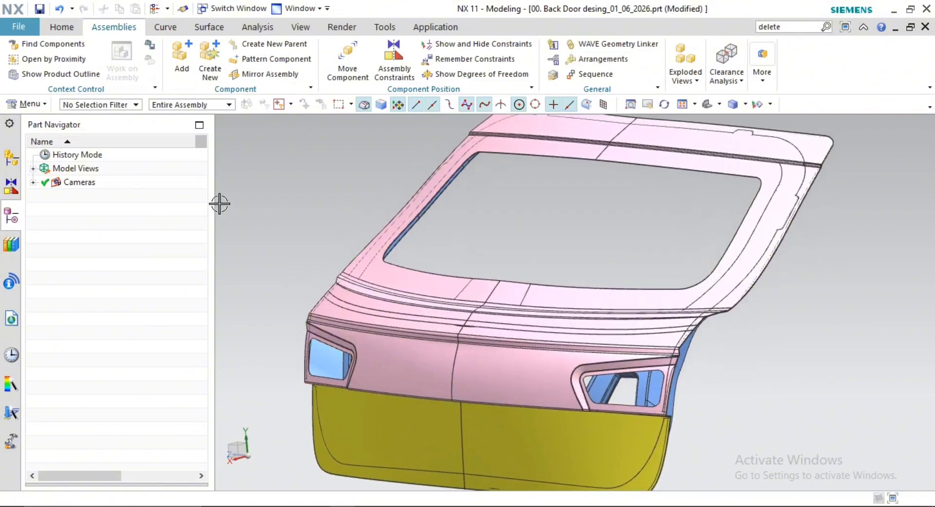
click(11, 159)
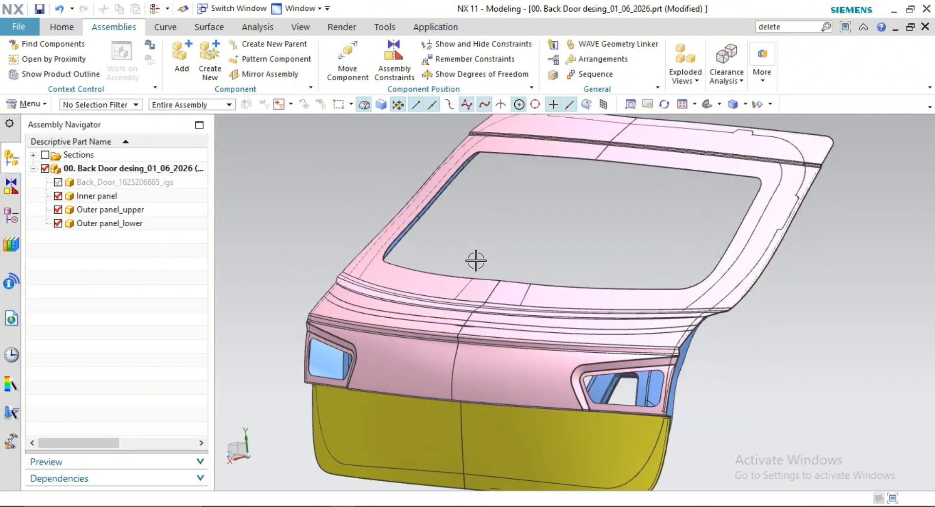
Hide the upper outer panel component so the inner panel's upper structure is exposed
click(57, 210)
mouse_move(537, 274)
middle_down()
mouse_move(560, 273)
mouse_move(529, 279)
middle_up()
scroll(517, 354, down, 2)
mouse_move(517, 355)
middle_down()
mouse_move(503, 344)
mouse_move(527, 357)
middle_up()
scroll(495, 278, up, 5)
middle_drag(568, 228, 556, 267)
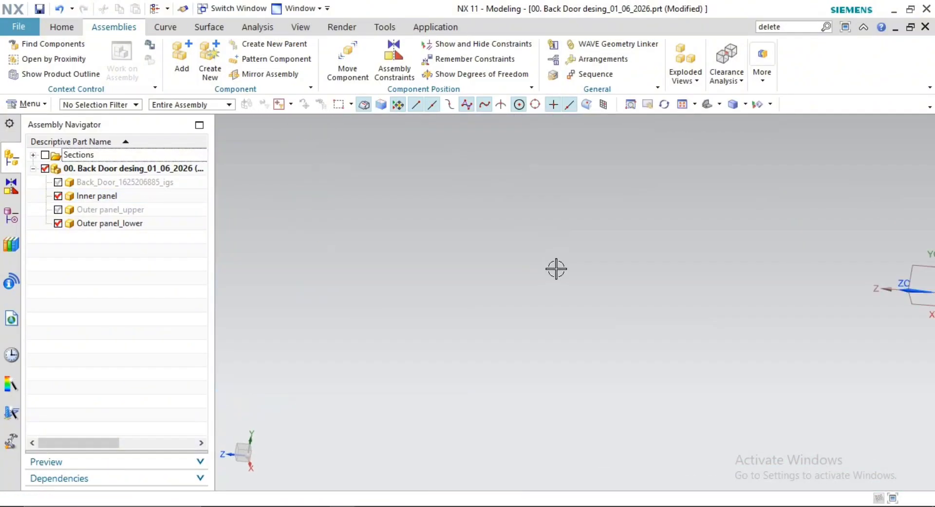
Examine the inner panel's window frame, including the two-hole pads along its upper edge and the three-hole pad on its side
scroll(570, 284, down, 5)
scroll(585, 301, down, 4)
shift+middle_drag(627, 345, 445, 210)
scroll(523, 238, up, 4)
scroll(452, 158, up, 3)
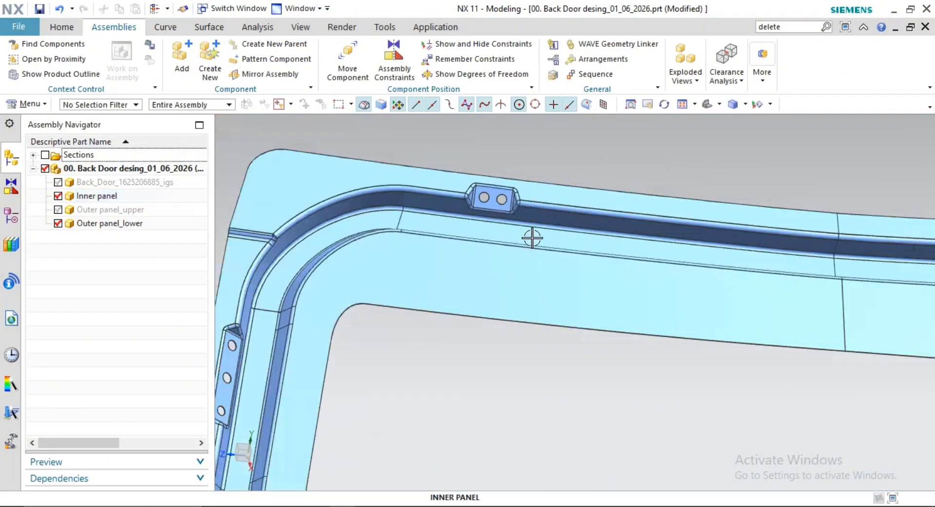
scroll(532, 239, up, 4)
scroll(676, 260, down, 2)
shift+middle_drag(501, 226, 395, 223)
shift+middle_drag(460, 284, 414, 257)
scroll(730, 253, down, 1)
shift+middle_drag(706, 270, 828, 263)
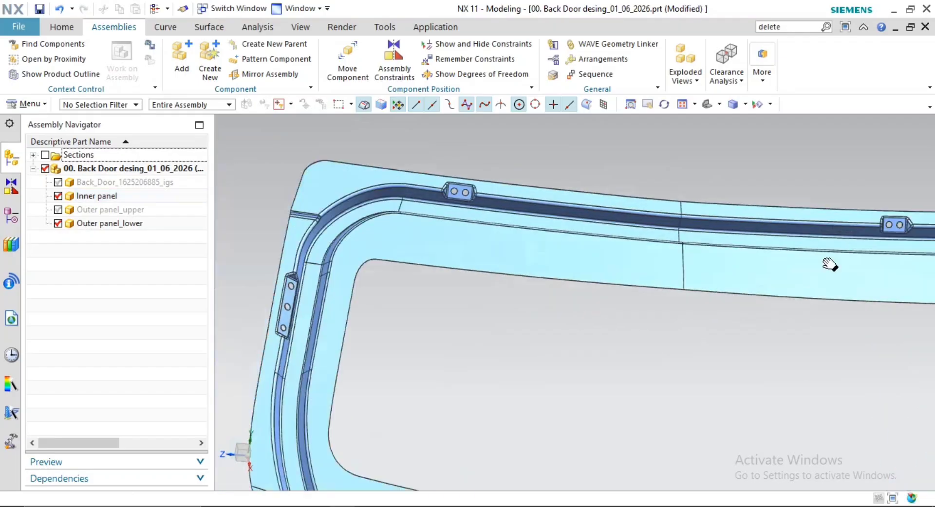
scroll(541, 365, down, 1)
shift+middle_drag(519, 380, 589, 294)
scroll(413, 225, up, 3)
scroll(496, 307, down, 2)
scroll(495, 307, down, 1)
shift+middle_drag(495, 306, 485, 295)
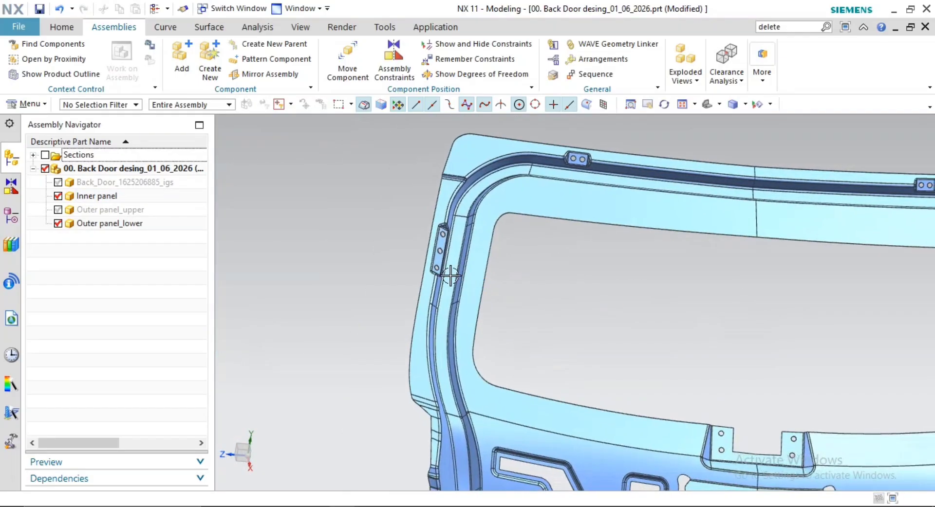
scroll(437, 250, up, 4)
scroll(448, 236, down, 3)
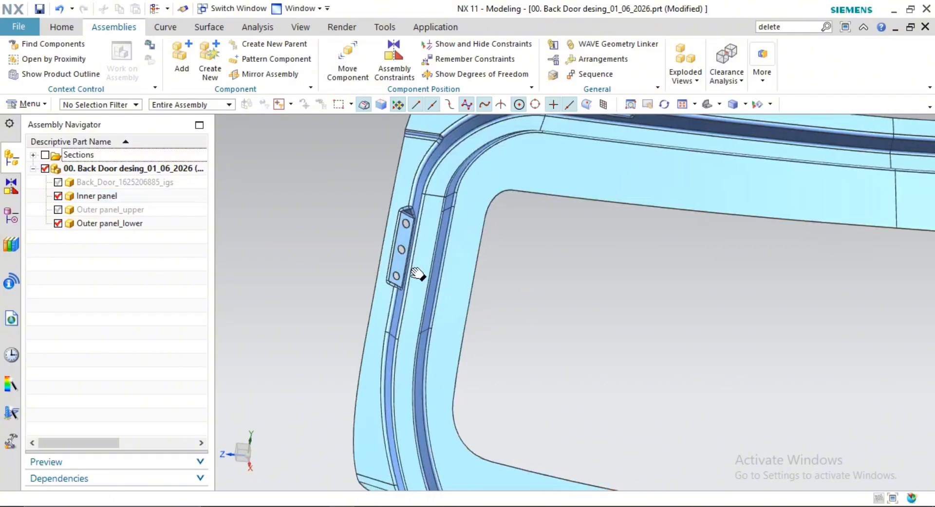
scroll(423, 275, up, 1)
scroll(429, 278, down, 3)
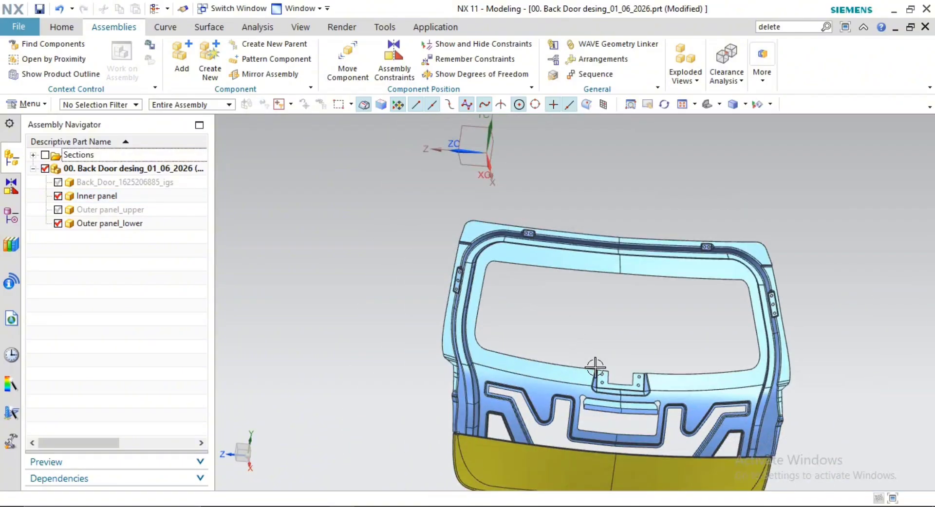
Examine the four-hole bracket area below the window opening and the slotted latch recess near the inner panel's lower edge
scroll(664, 428, up, 4)
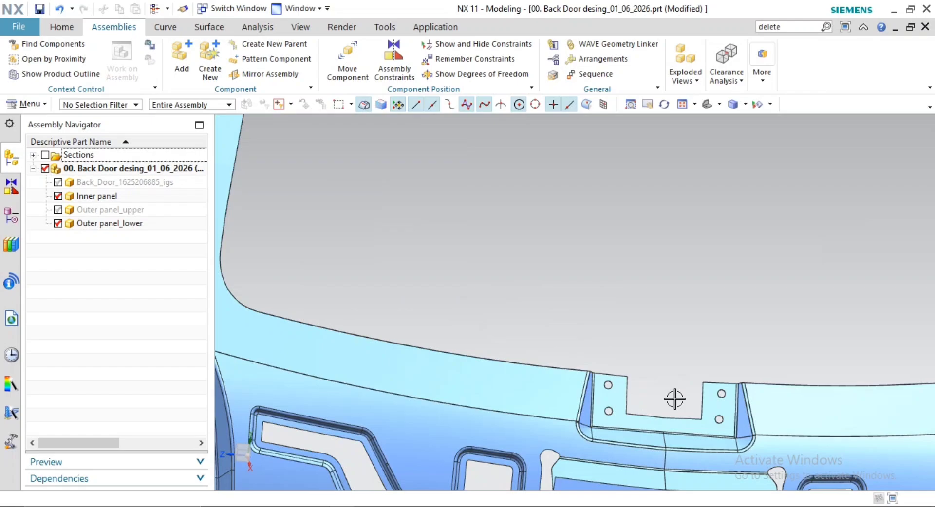
scroll(675, 399, down, 3)
middle_drag(653, 372, 454, 298)
scroll(455, 298, up, 5)
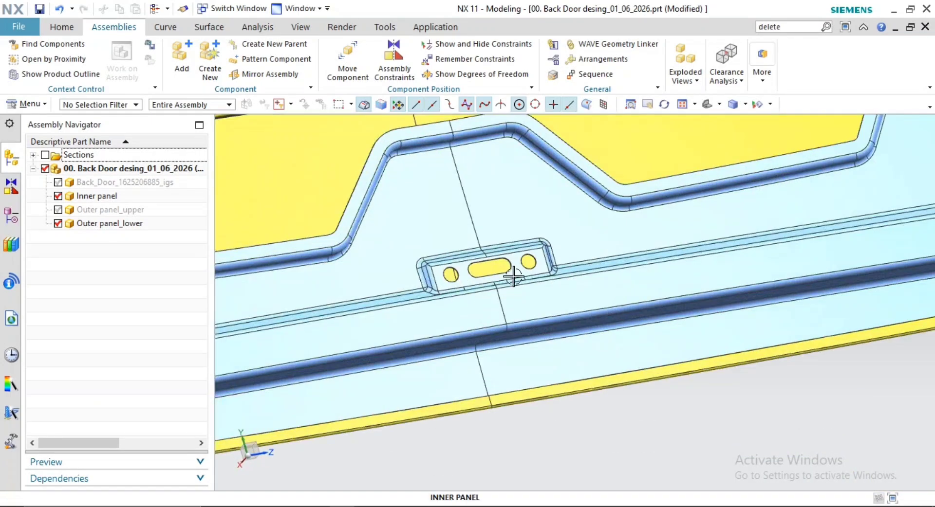
scroll(514, 276, down, 3)
middle_drag(514, 277, 497, 334)
scroll(560, 292, up, 4)
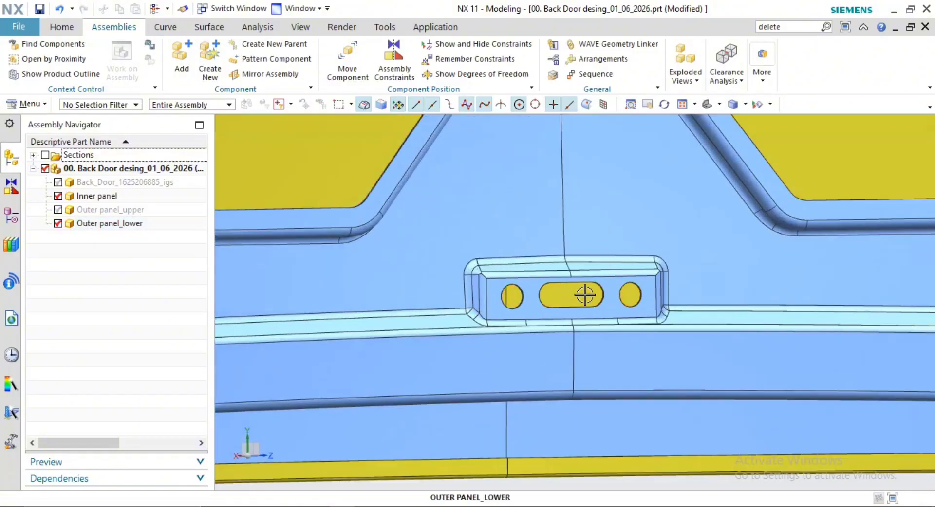
scroll(584, 295, down, 5)
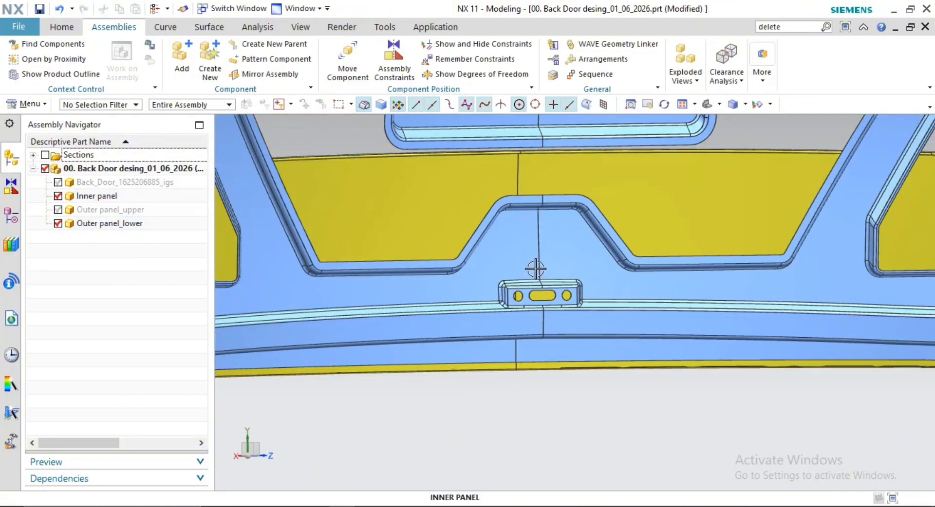
scroll(518, 190, down, 6)
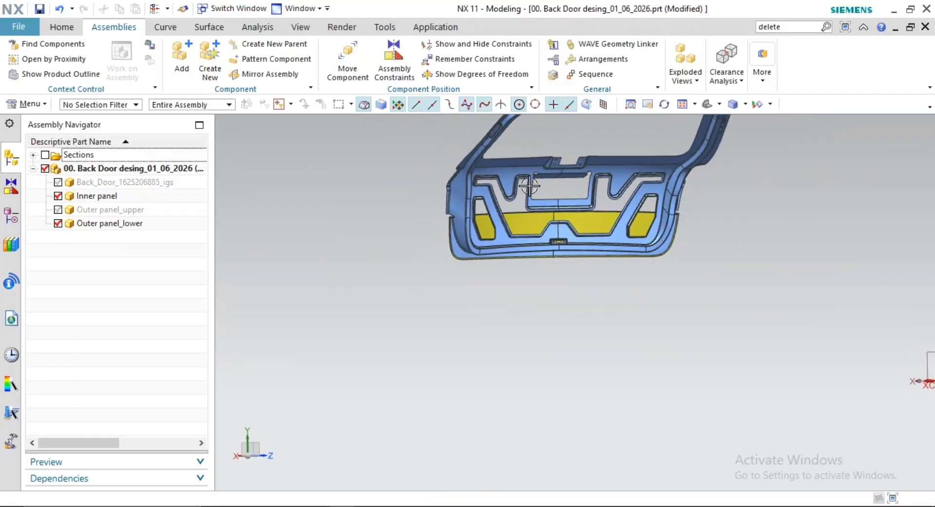
Examine the inner panel from its outer side, focusing on the upper corner with the two-hole and three-hole mounting pads
middle_drag(529, 186, 524, 245)
scroll(576, 267, down, 2)
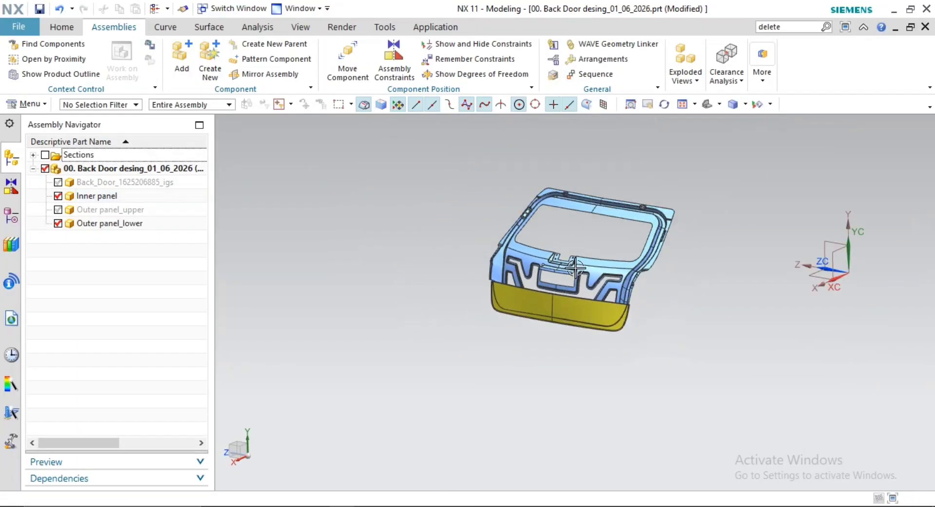
middle_drag(576, 267, 532, 268)
scroll(569, 306, up, 2)
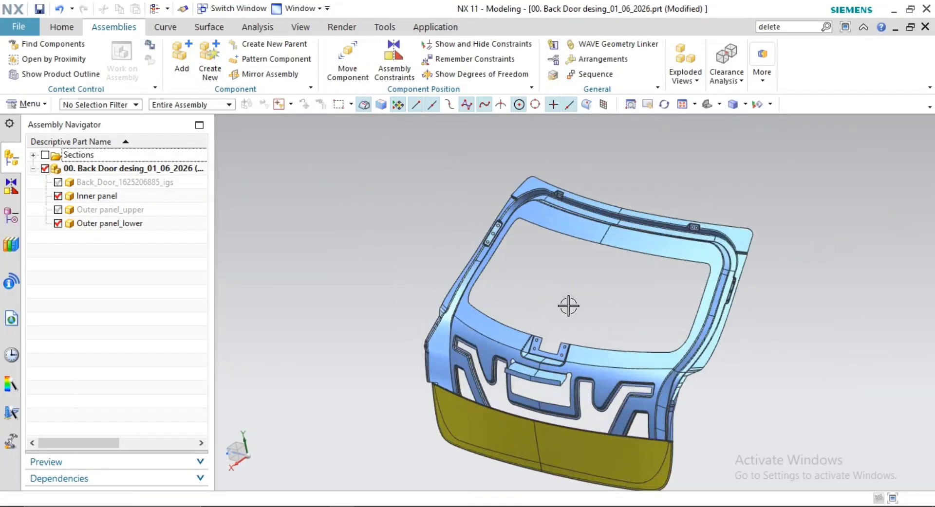
scroll(568, 305, up, 3)
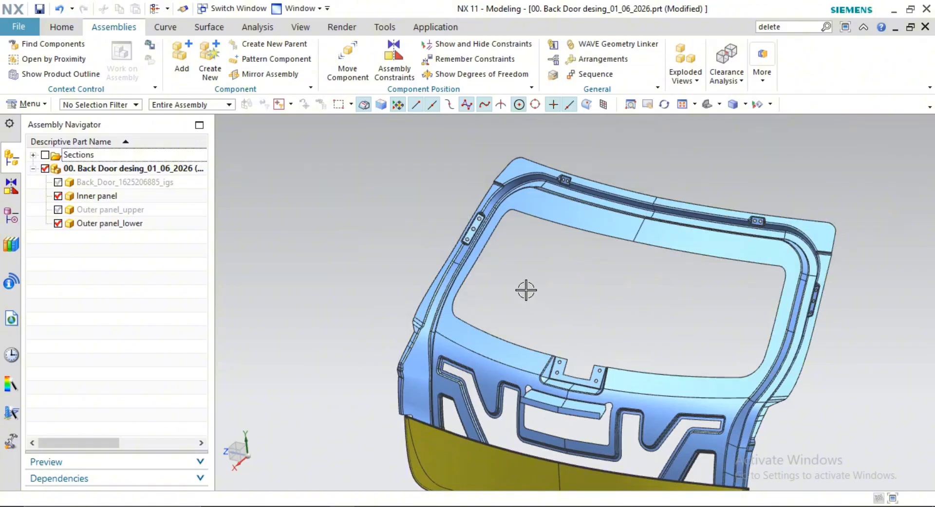
middle_drag(525, 291, 476, 339)
scroll(520, 229, up, 2)
scroll(549, 307, up, 1)
click(358, 282)
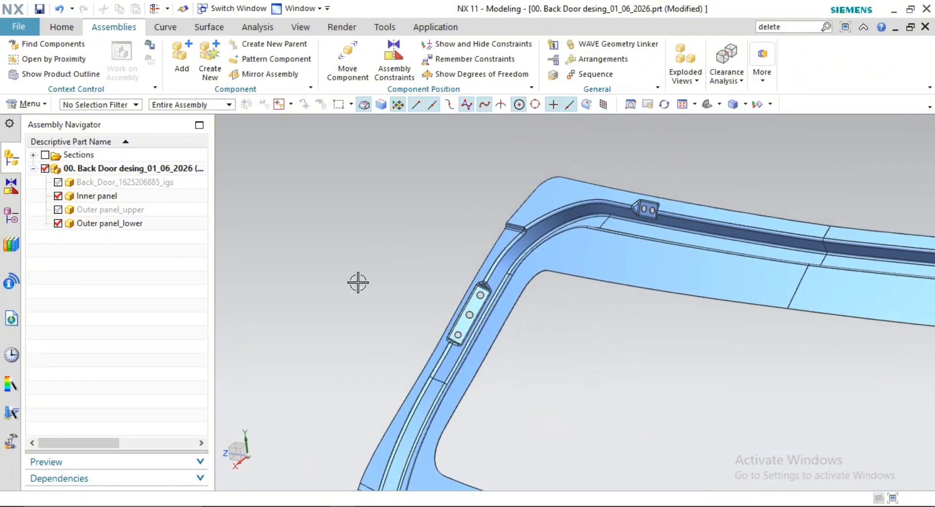
Start a new component from the Model template named Hinge reinforcements and browse to E:\Skill Lync\2. BiW\4. Back Door or Tail Gate for its folder
click(208, 58)
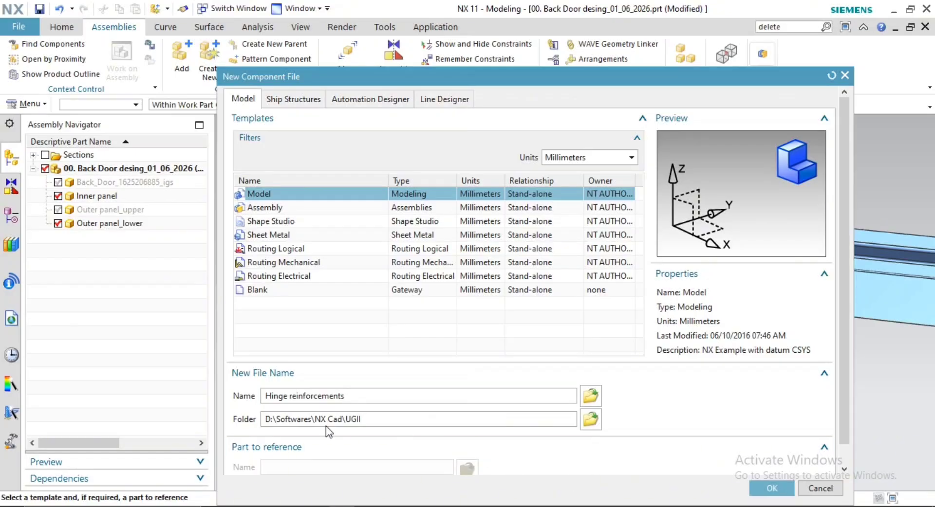
click(592, 420)
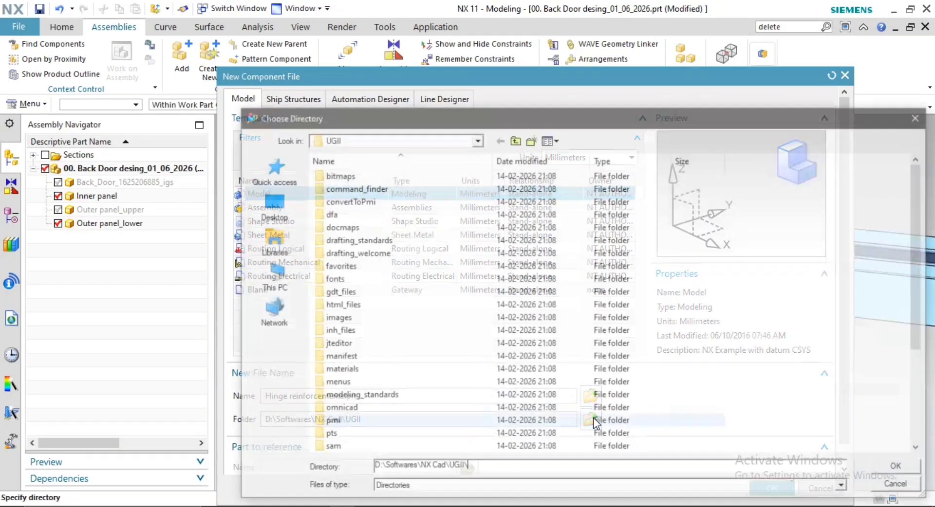
click(271, 275)
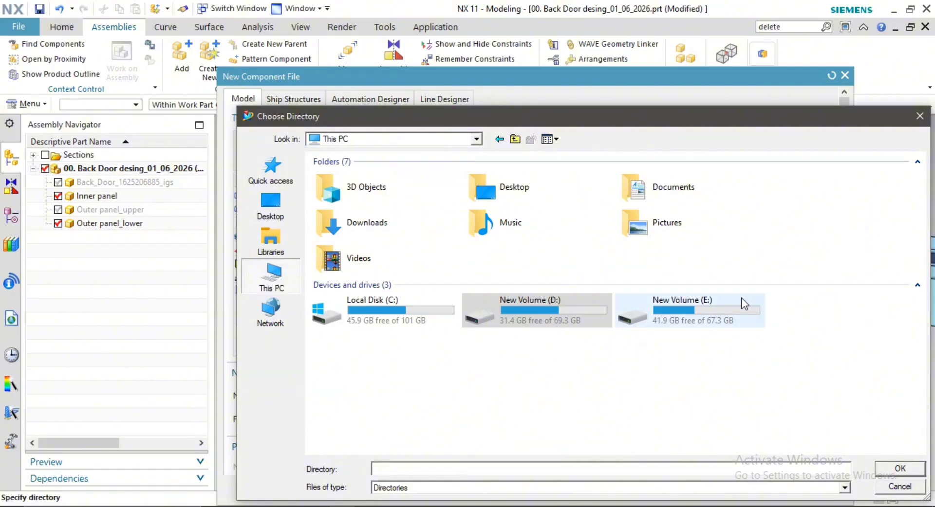
double_click(661, 300)
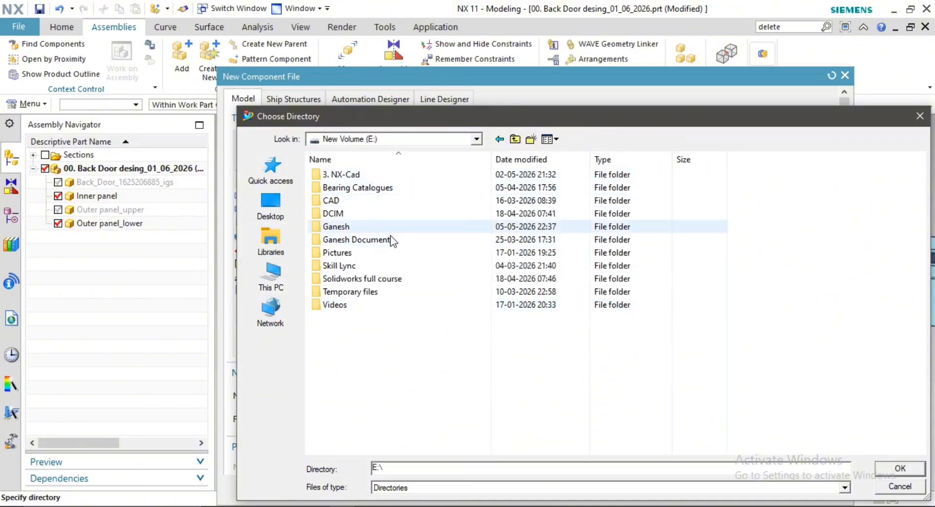
double_click(341, 266)
double_click(383, 190)
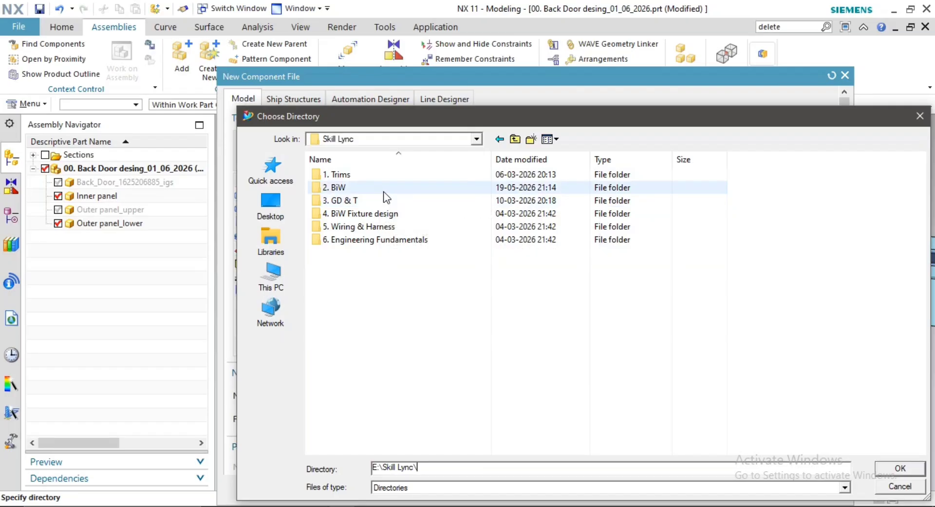
click(399, 217)
double_click(400, 216)
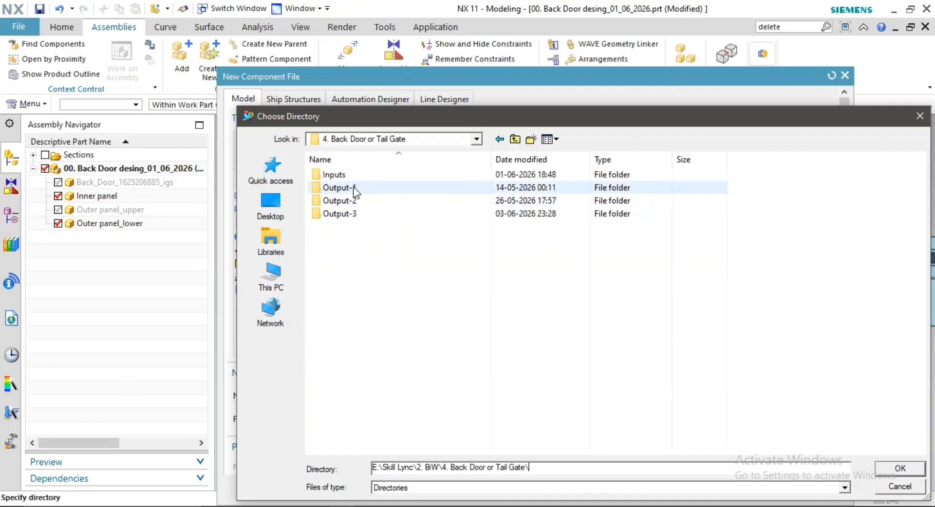
Create the empty Hinge reinforcements component from the Model template, storing its file in the Output-3 folder
double_click(355, 214)
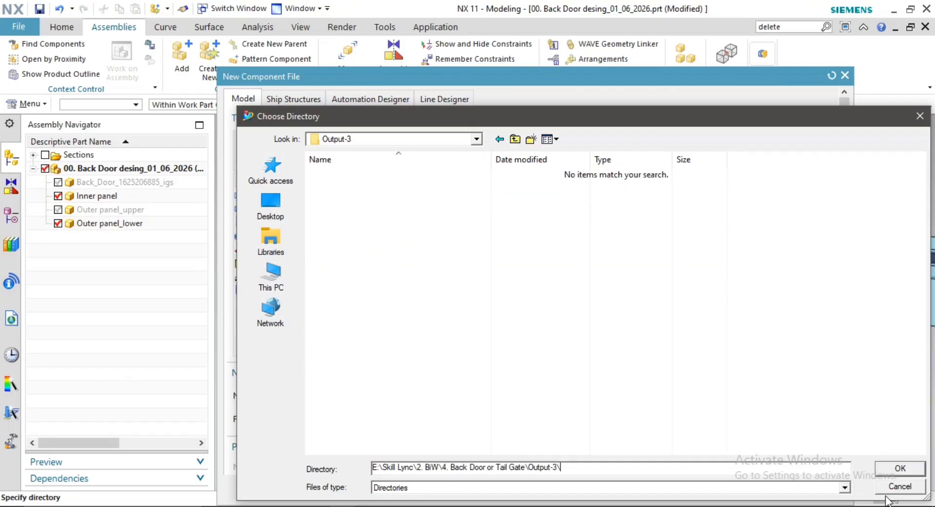
click(901, 470)
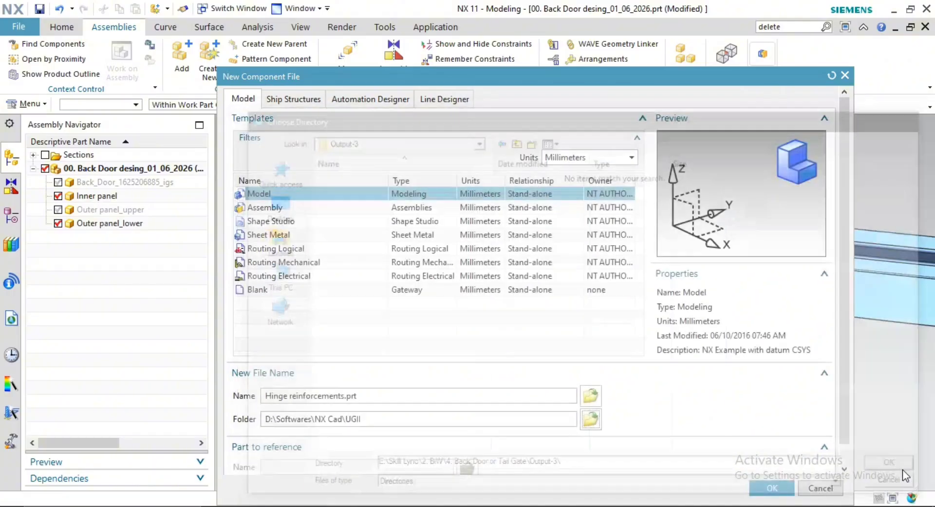
click(771, 488)
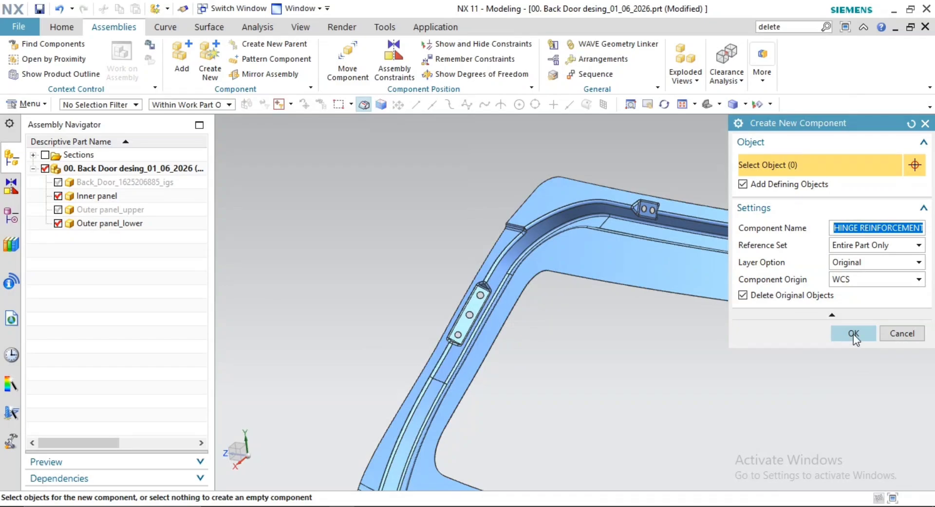
click(854, 335)
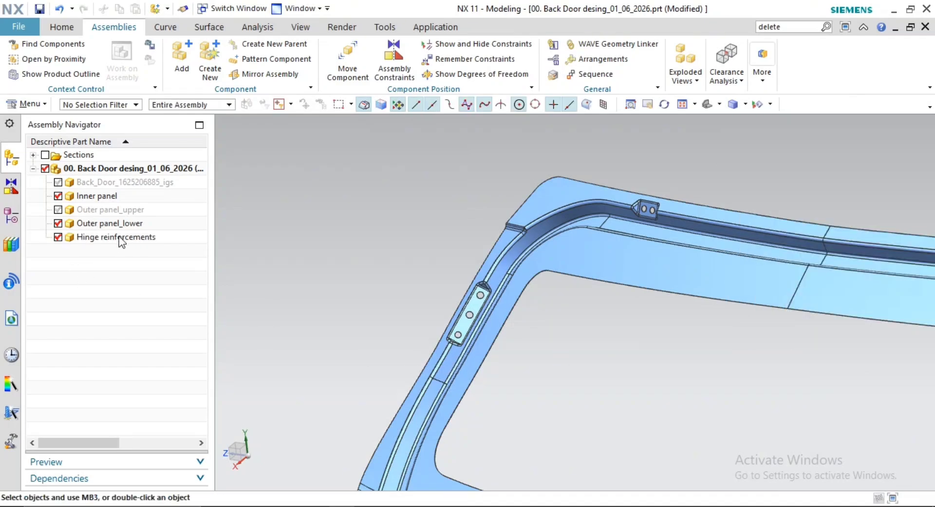
Make the Hinge reinforcements component the work part of the back door assembly
scroll(568, 342, down, 2)
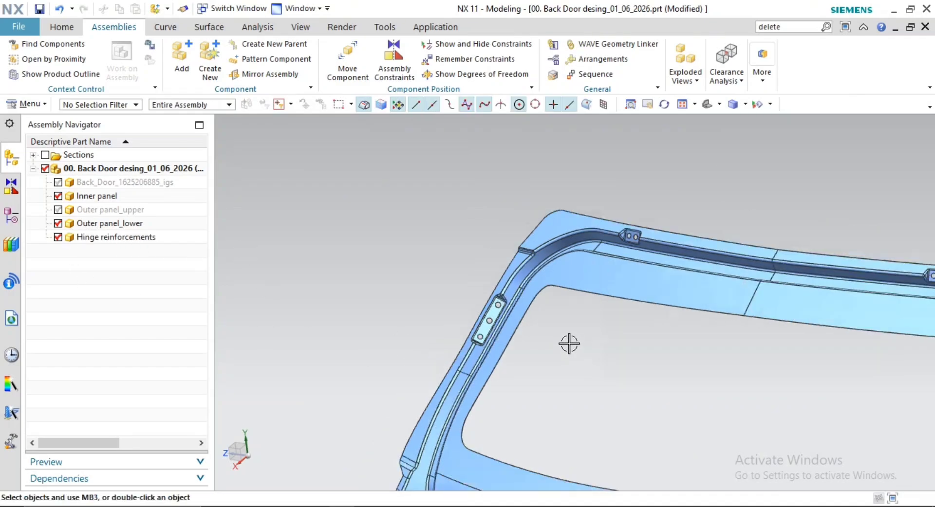
middle_drag(567, 343, 410, 314)
double_click(94, 239)
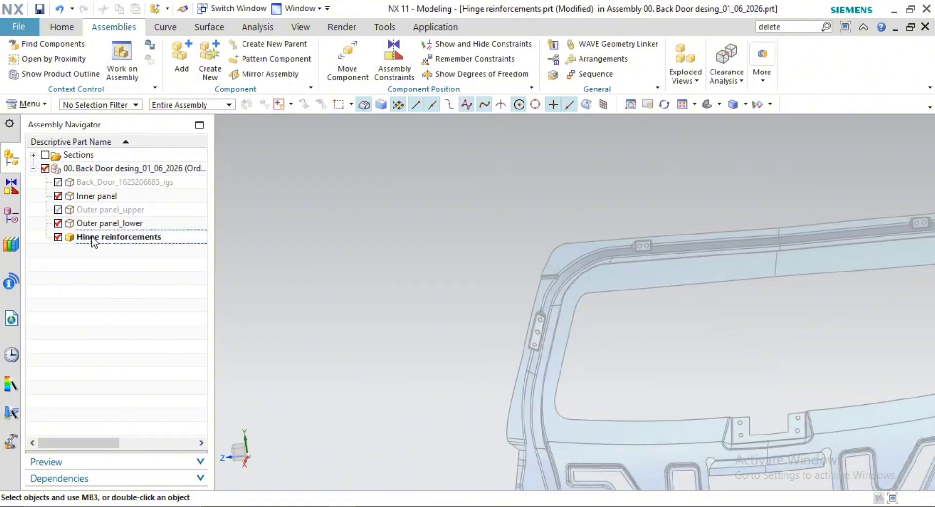
Examine the two-hole hinge mounting pads along the inner panel's upper edge and the surfaces around them
middle_drag(695, 309, 709, 318)
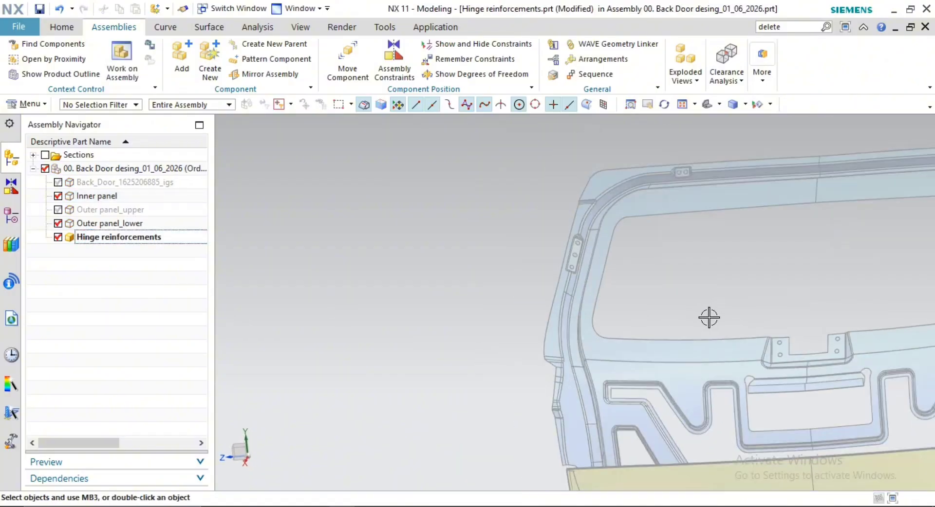
scroll(643, 336, up, 6)
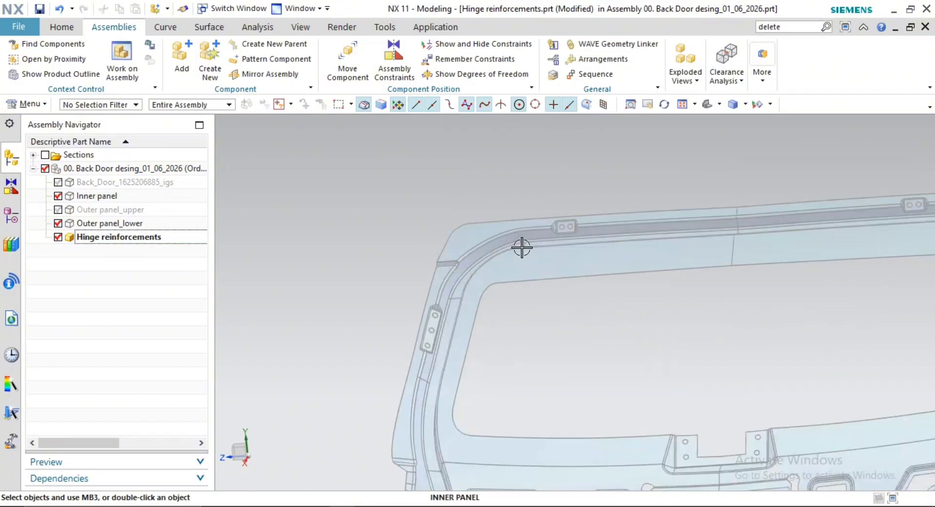
scroll(580, 237, down, 6)
middle_drag(502, 271, 516, 271)
shift+middle_drag(804, 311, 442, 283)
scroll(591, 366, up, 8)
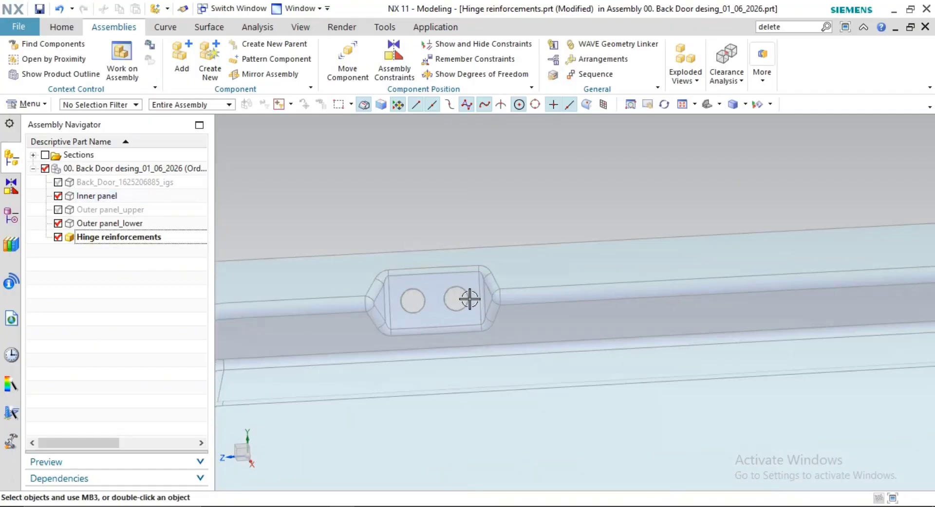
scroll(578, 370, down, 3)
shift+middle_drag(578, 370, 302, 310)
scroll(487, 303, down, 2)
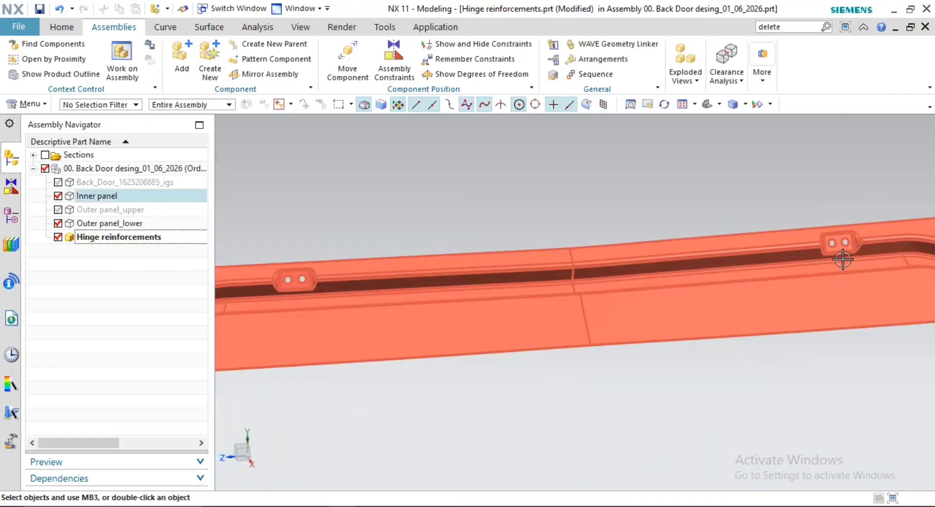
scroll(745, 300, down, 1)
shift+middle_drag(730, 316, 898, 318)
scroll(518, 313, up, 3)
scroll(627, 302, up, 3)
shift+middle_drag(626, 302, 643, 366)
scroll(522, 307, up, 3)
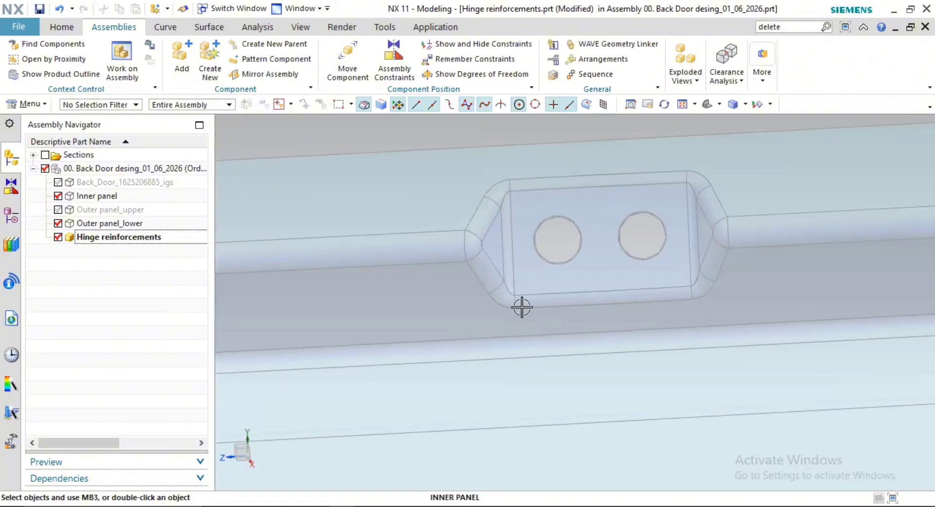
shift+middle_drag(563, 307, 641, 307)
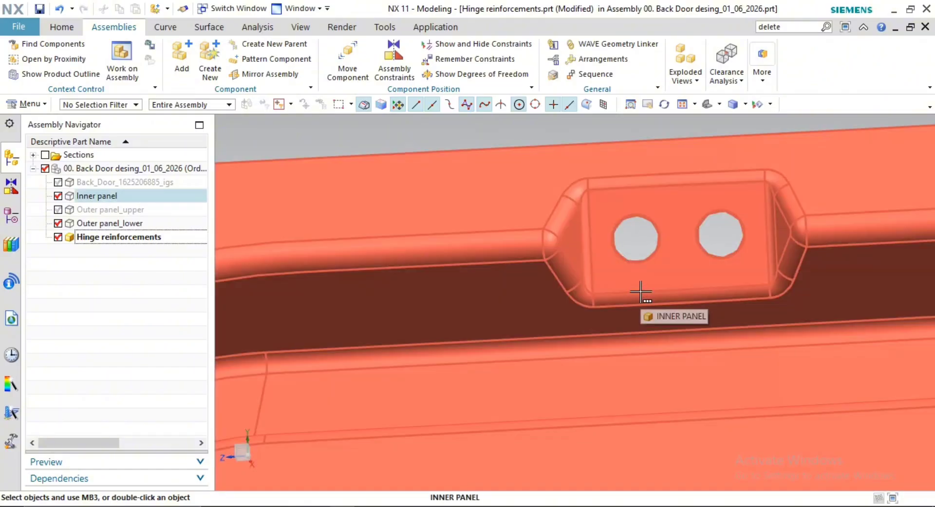
scroll(654, 298, down, 4)
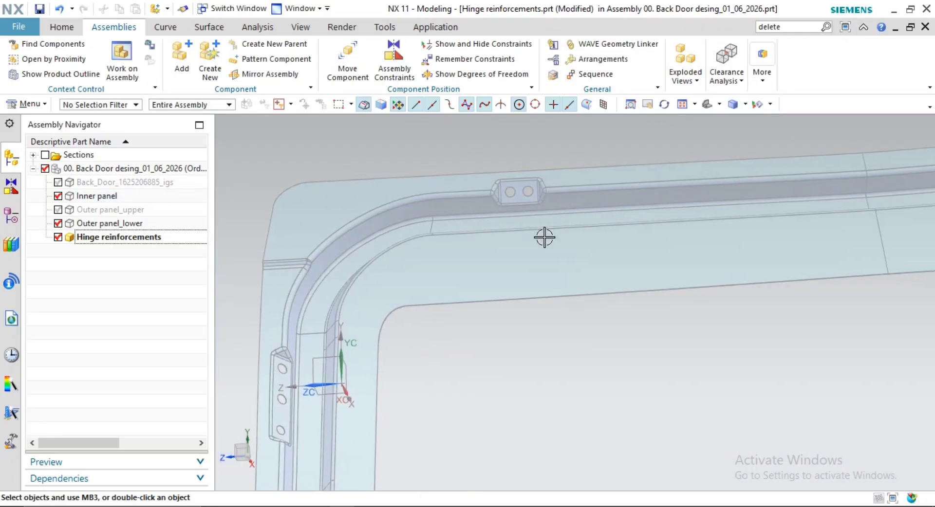
scroll(544, 238, down, 1)
middle_drag(545, 237, 557, 251)
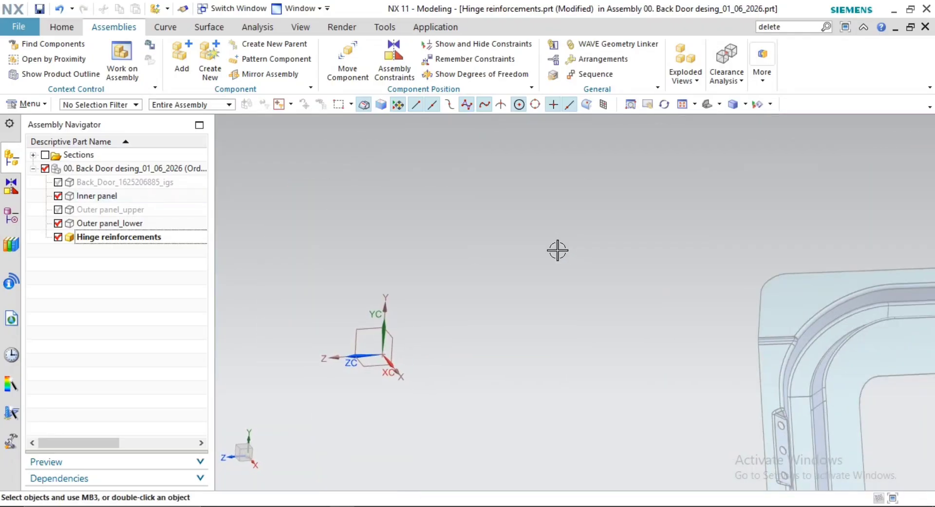
scroll(557, 251, down, 6)
scroll(685, 279, up, 2)
shift+middle_drag(744, 323, 558, 284)
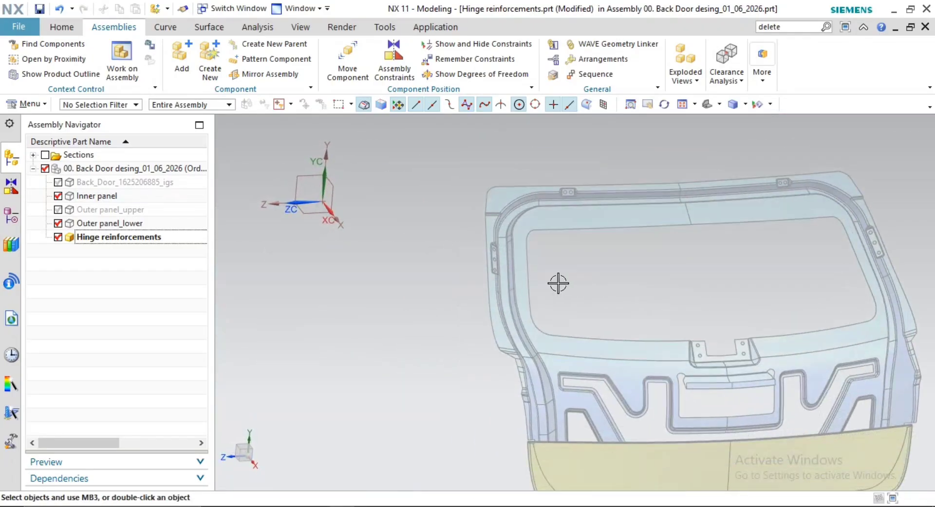
scroll(596, 199, up, 4)
scroll(540, 173, up, 4)
shift+middle_drag(550, 196, 548, 289)
scroll(527, 252, up, 4)
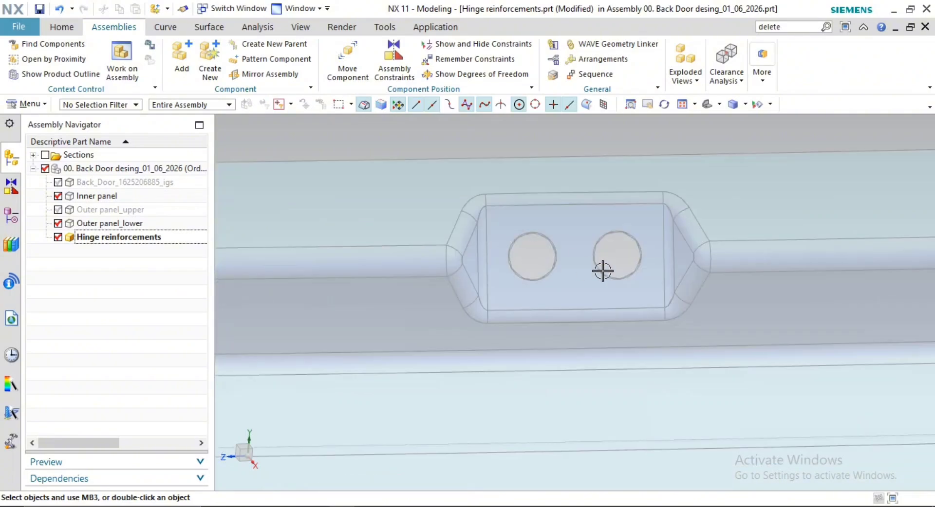
shift+middle_drag(602, 271, 657, 259)
scroll(673, 302, down, 6)
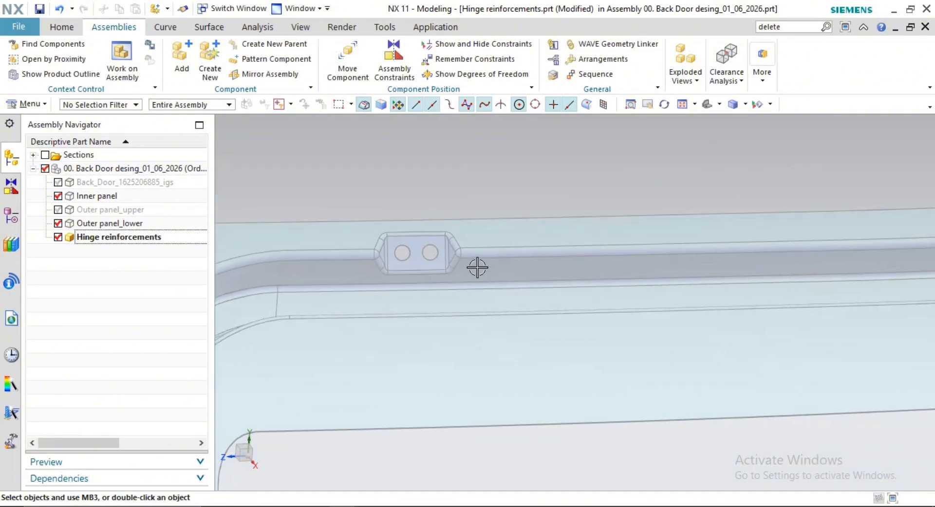
shift+middle_drag(503, 268, 474, 259)
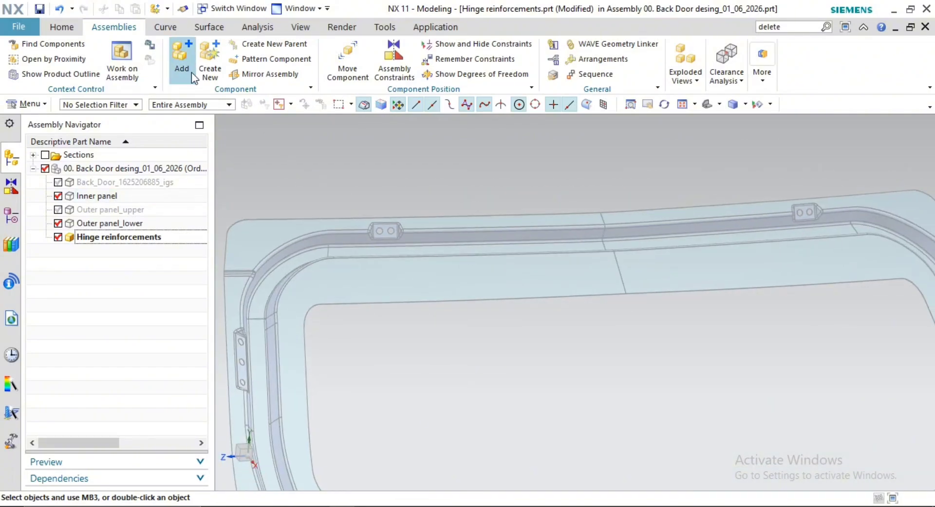
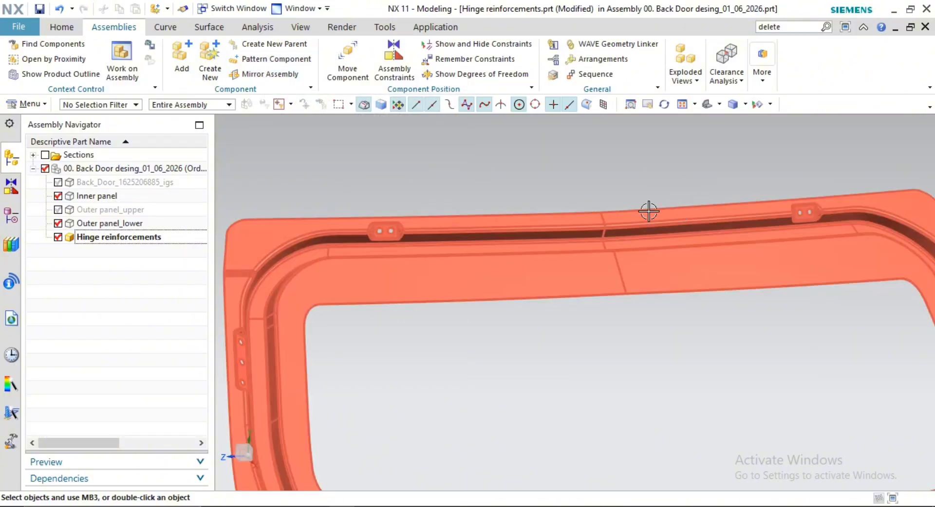
Link the two-hole hinge pad face, the dark channel wall and the strip face below it from the inner panel with WAVE Geometry Linker
scroll(336, 201, up, 4)
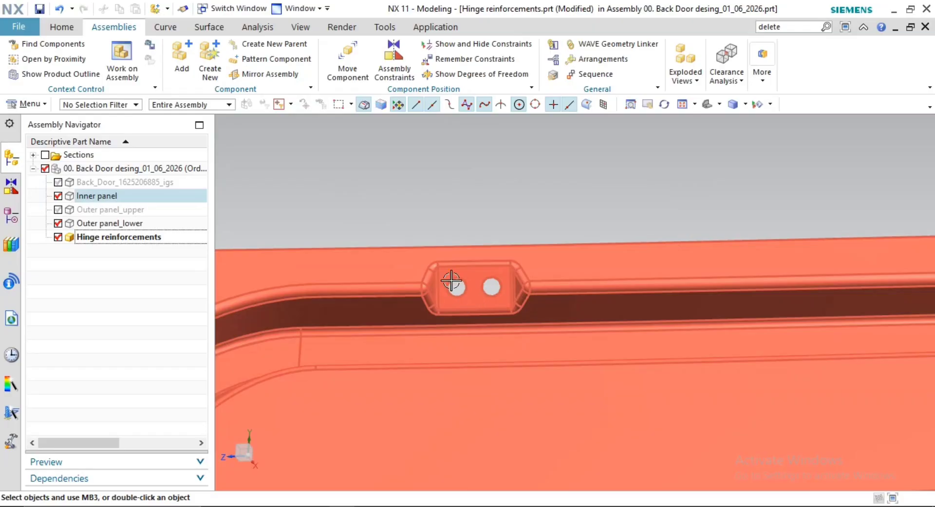
scroll(436, 226, down, 3)
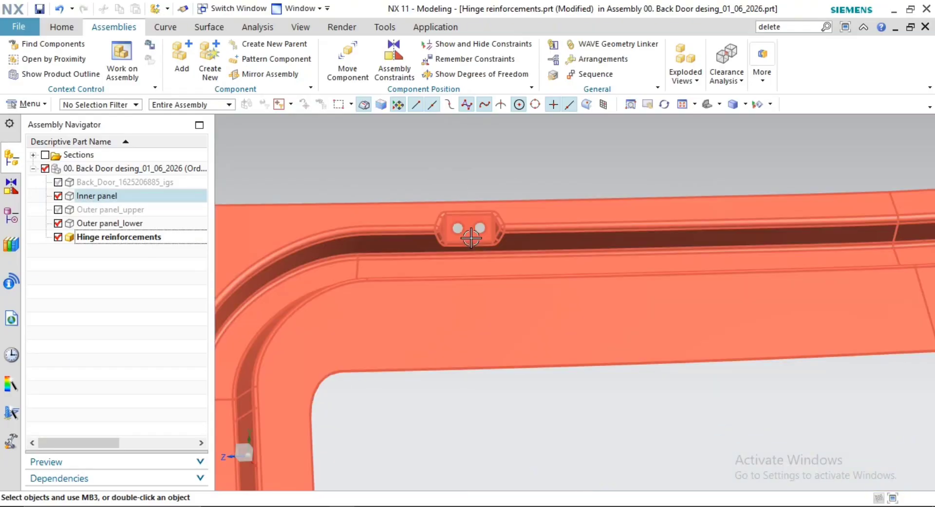
scroll(463, 246, up, 2)
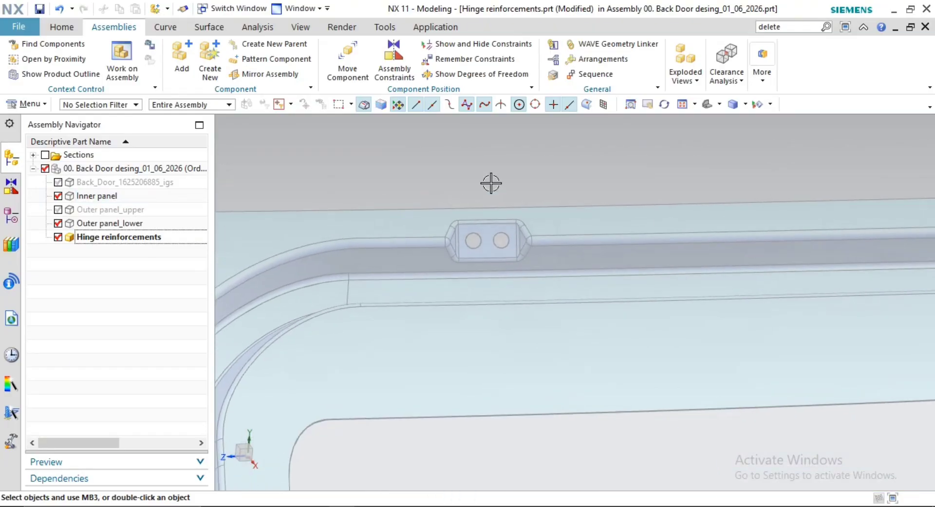
click(617, 44)
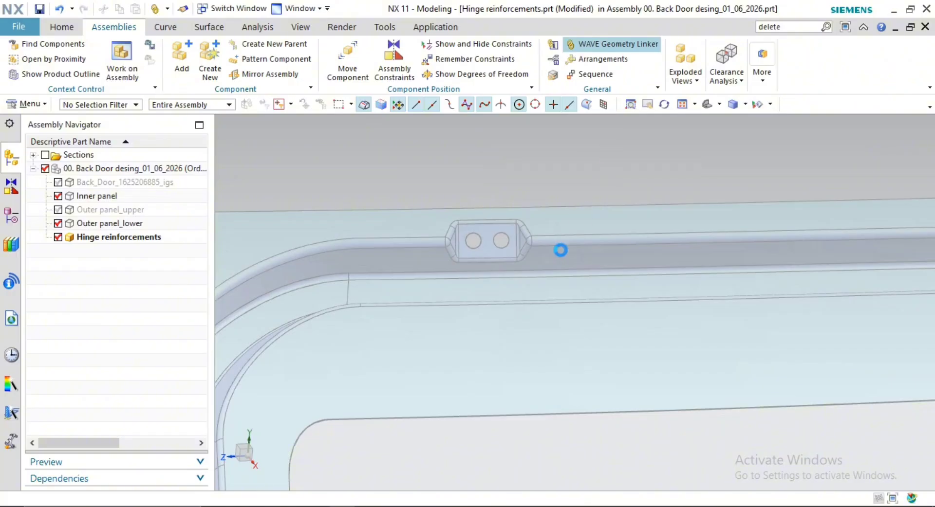
scroll(500, 276, up, 2)
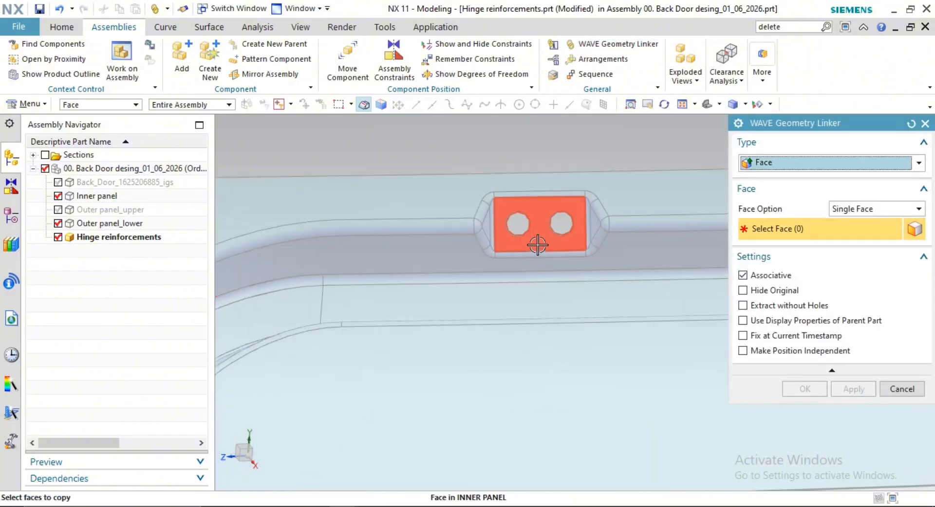
click(538, 242)
click(511, 303)
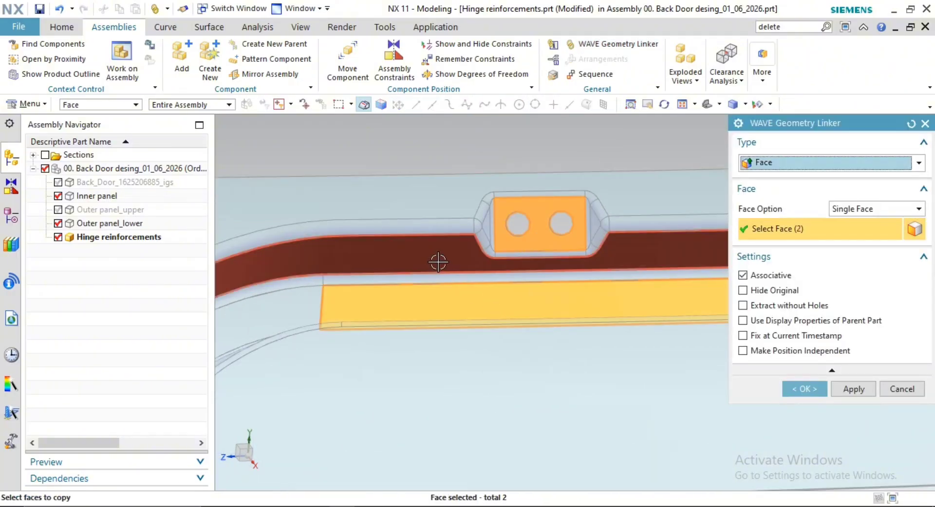
click(440, 262)
shift+middle_drag(569, 356, 525, 356)
scroll(555, 321, down, 5)
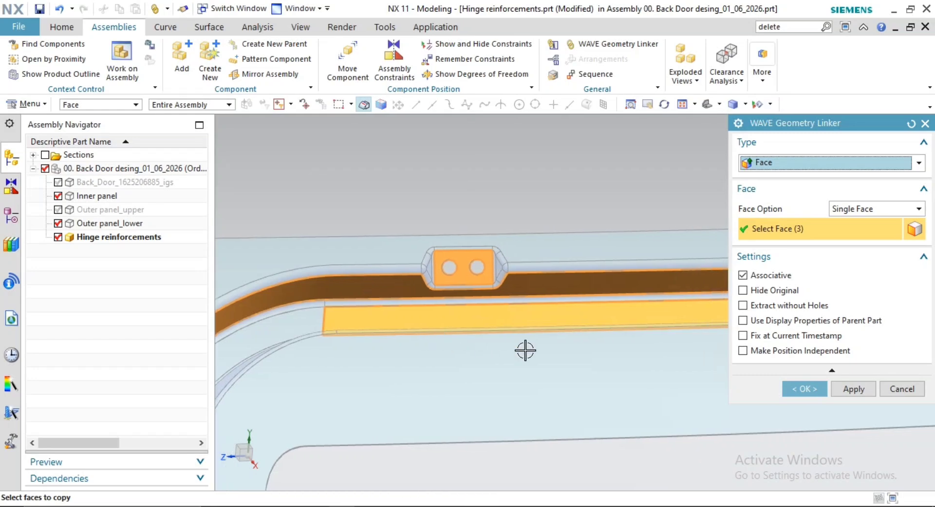
scroll(429, 346, up, 3)
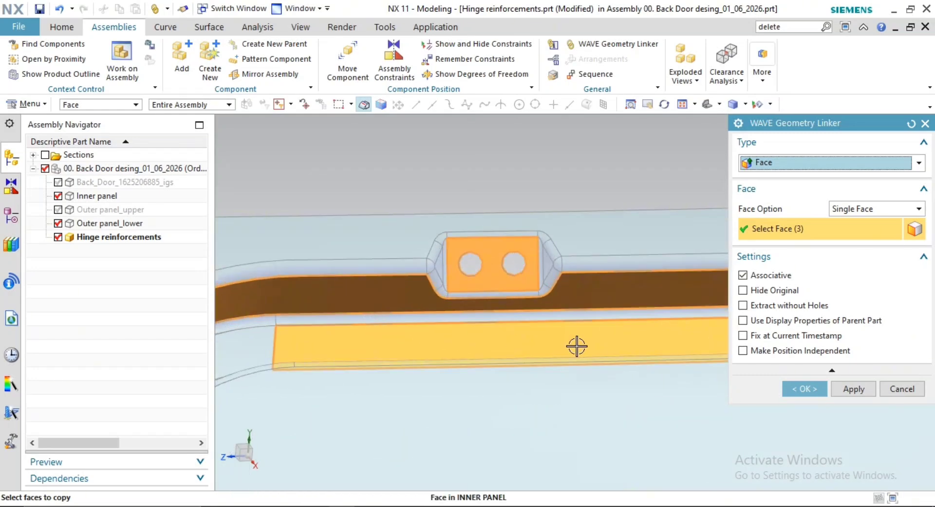
scroll(467, 352, down, 2)
shift+middle_drag(449, 359, 454, 308)
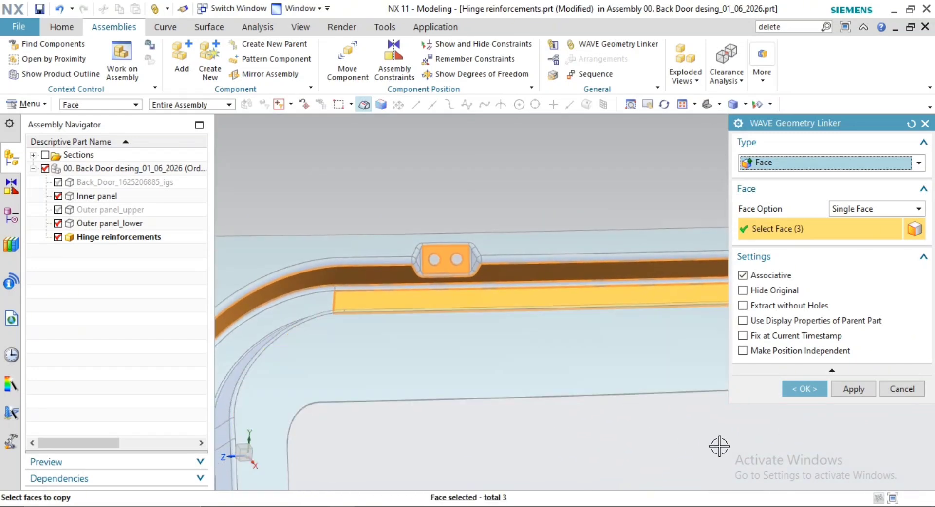
click(804, 389)
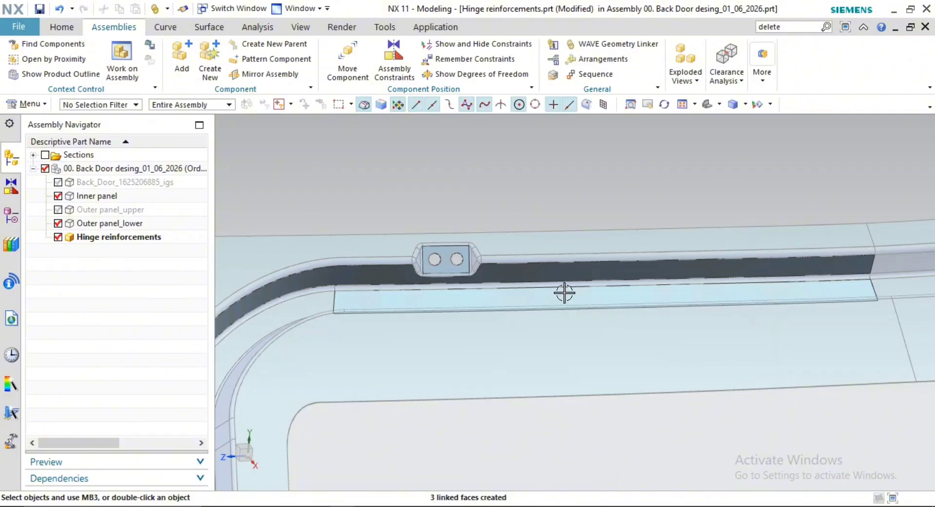
Hide the Inner panel component to isolate the linked hinge faces and inspect them
scroll(555, 300, down, 3)
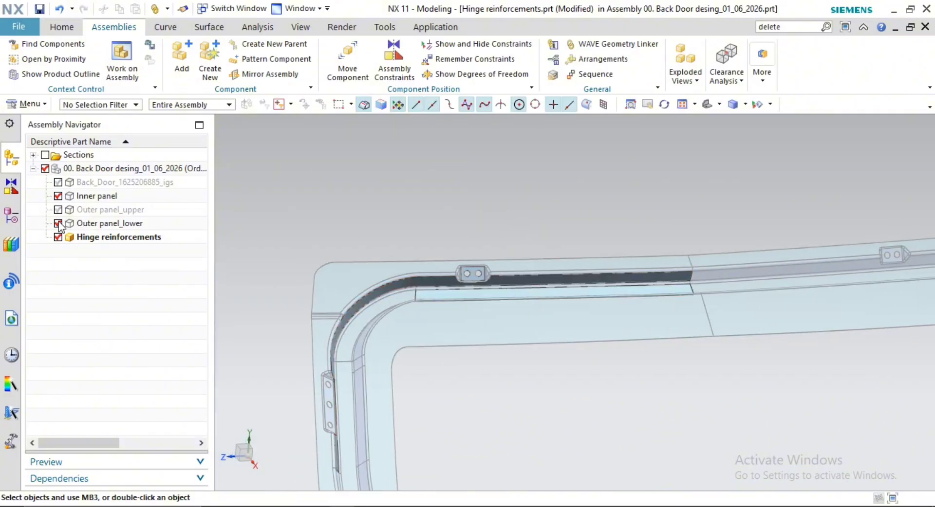
click(57, 195)
scroll(487, 312, up, 2)
scroll(457, 319, down, 2)
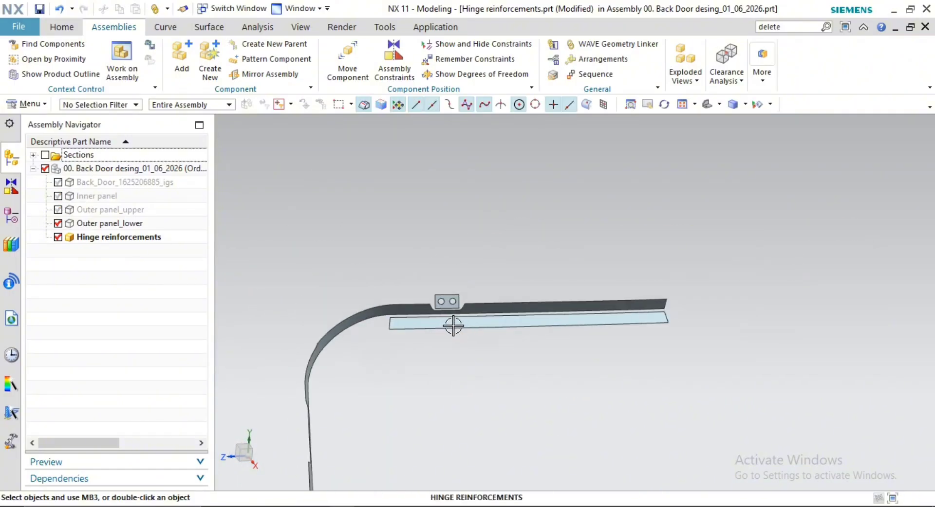
middle_drag(453, 325, 459, 293)
scroll(460, 292, up, 3)
shift+middle_drag(529, 332, 456, 367)
scroll(414, 393, down, 1)
scroll(487, 382, down, 1)
shift+middle_drag(419, 337, 472, 329)
scroll(440, 331, up, 2)
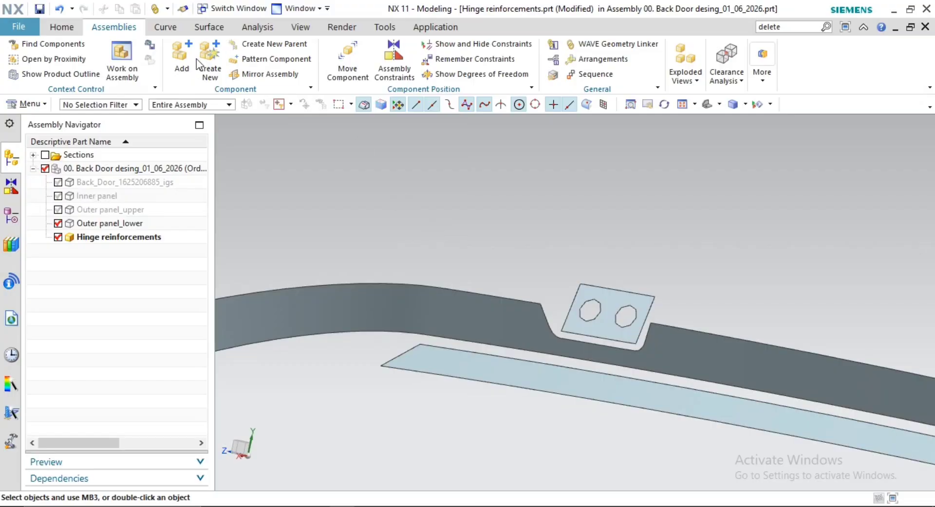
Create a datum plane on the light strip's edge curve at 0 % arc length, oriented normal to the path
click(66, 29)
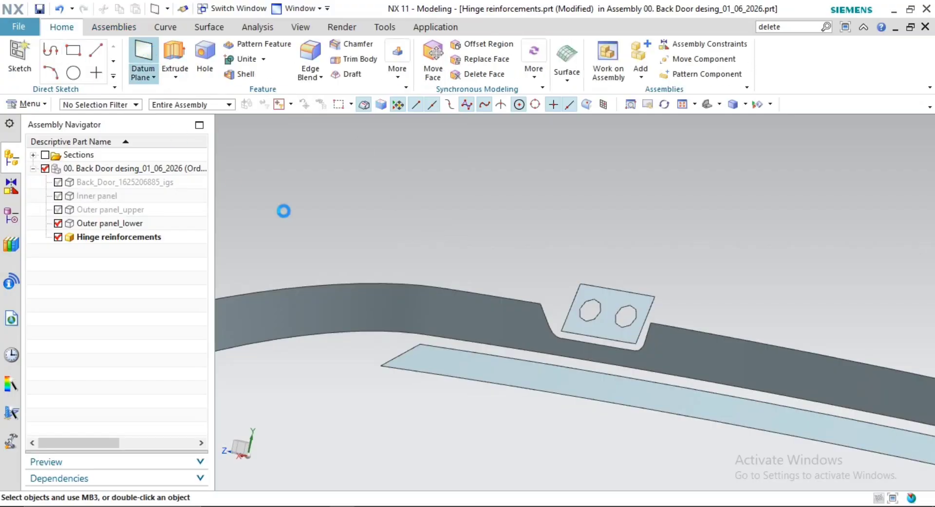
click(442, 353)
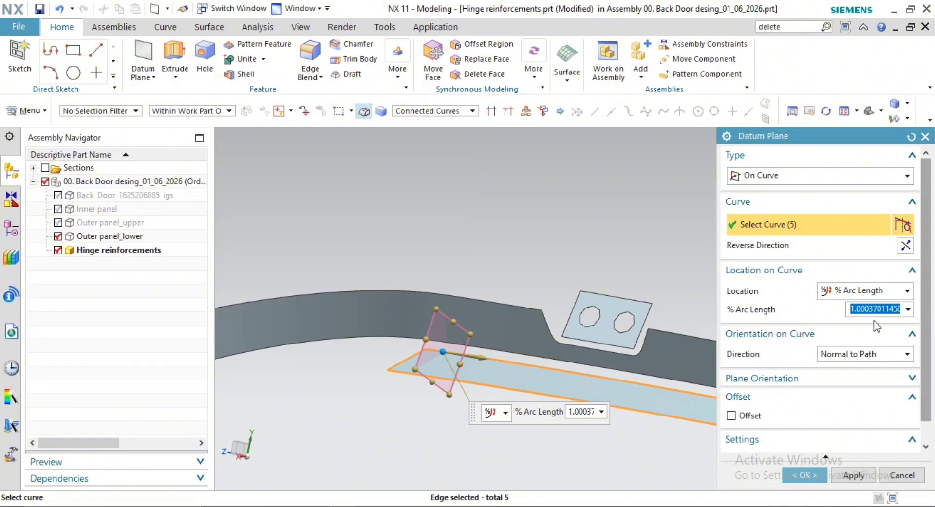
text(0)
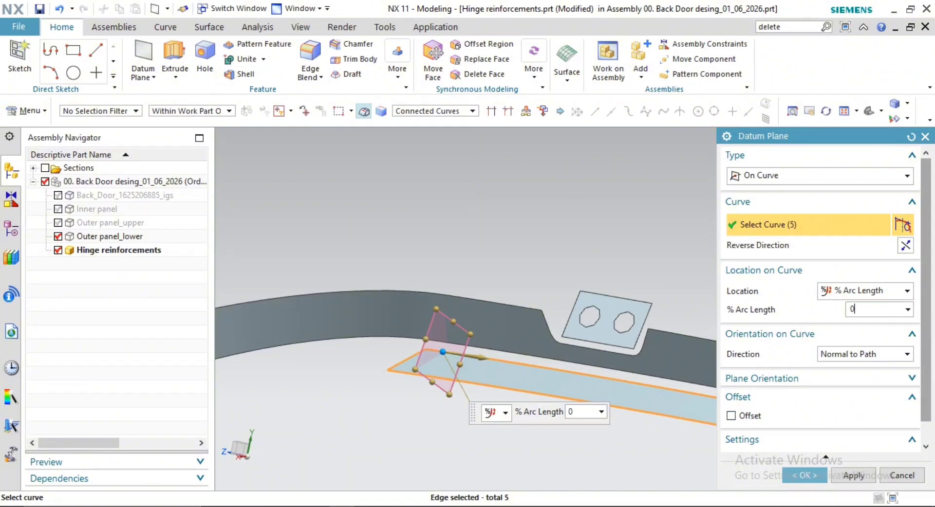
click(867, 292)
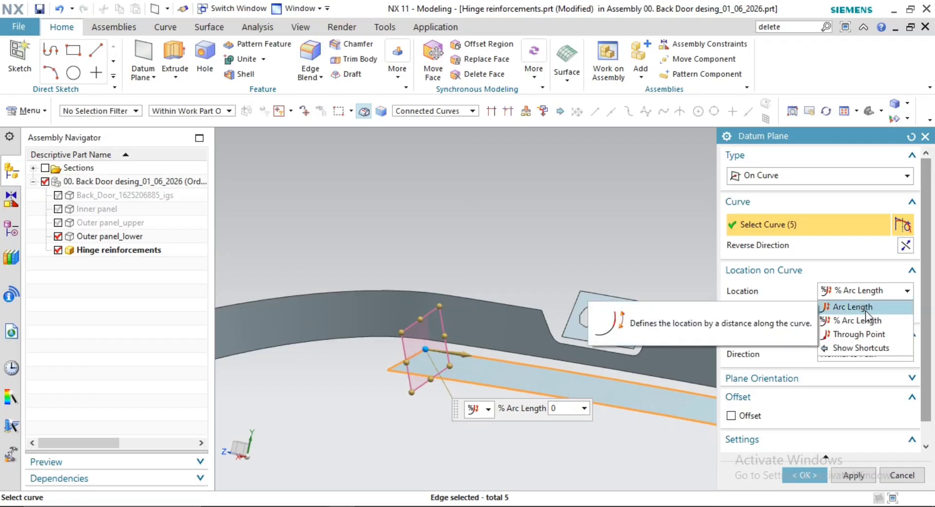
click(869, 295)
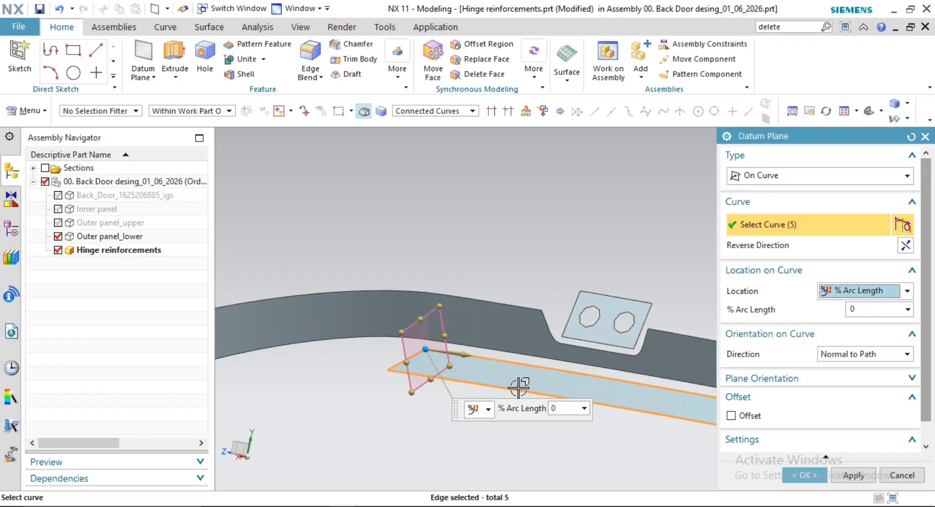
shift+middle_drag(519, 388, 522, 360)
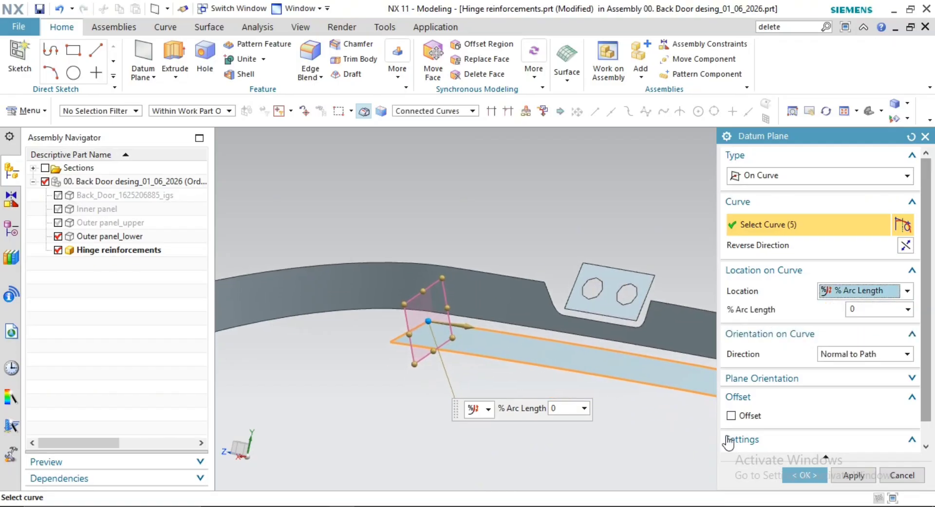
click(862, 475)
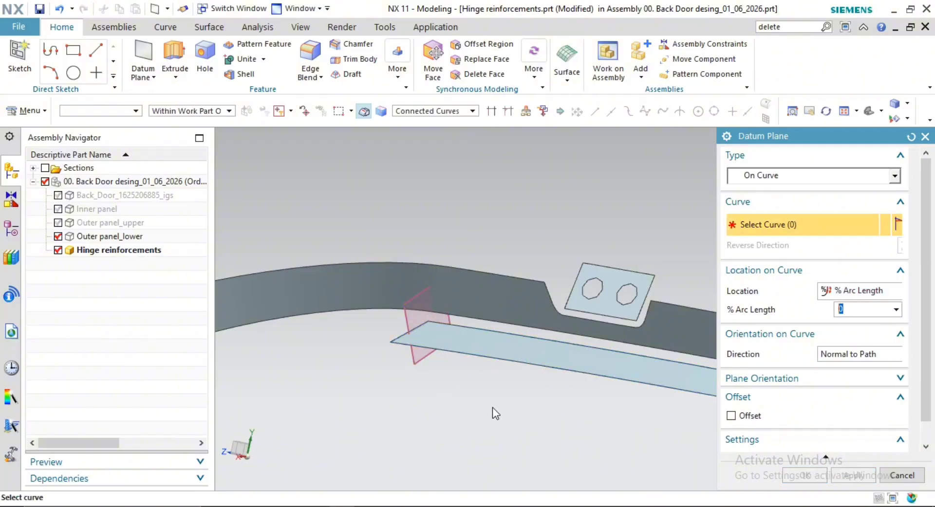
Place a second on-curve datum plane along the same strip edge, located by Arc Length at 100
scroll(542, 397, down, 6)
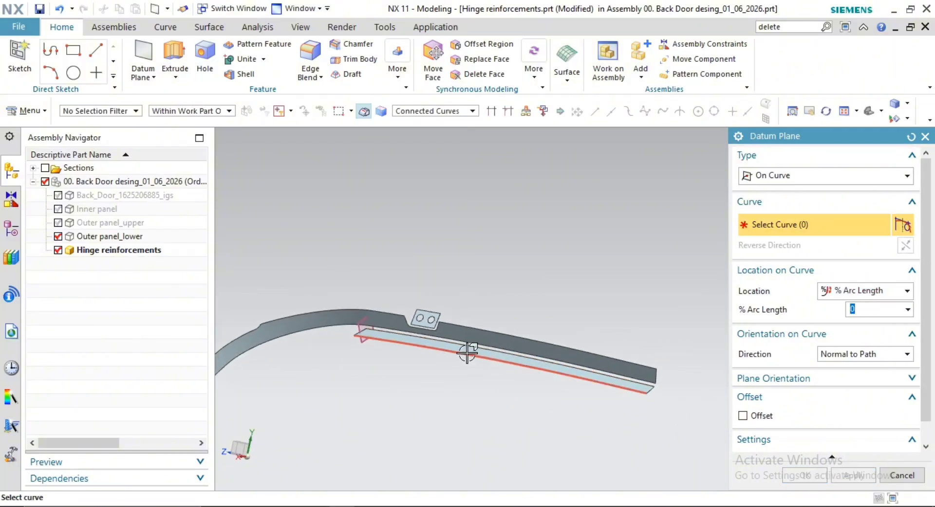
scroll(456, 344, up, 2)
click(445, 337)
scroll(480, 387, up, 3)
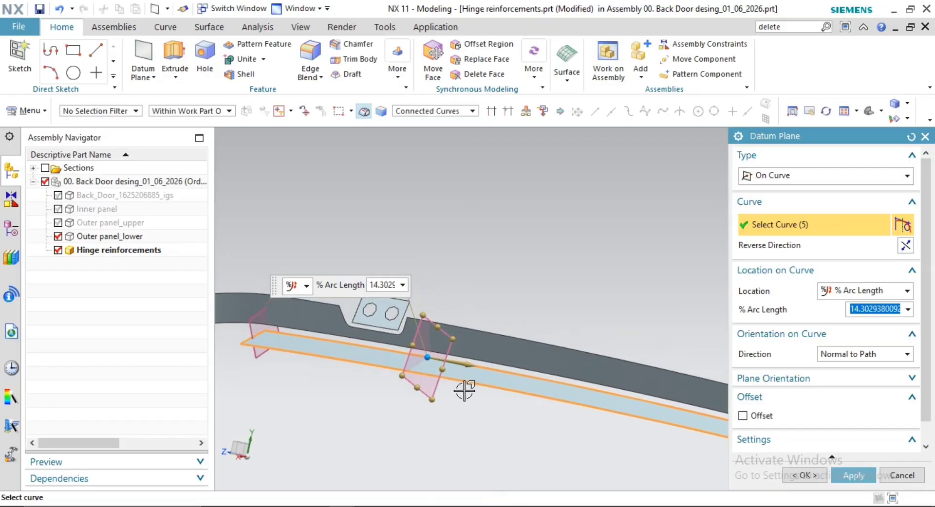
click(846, 291)
click(852, 307)
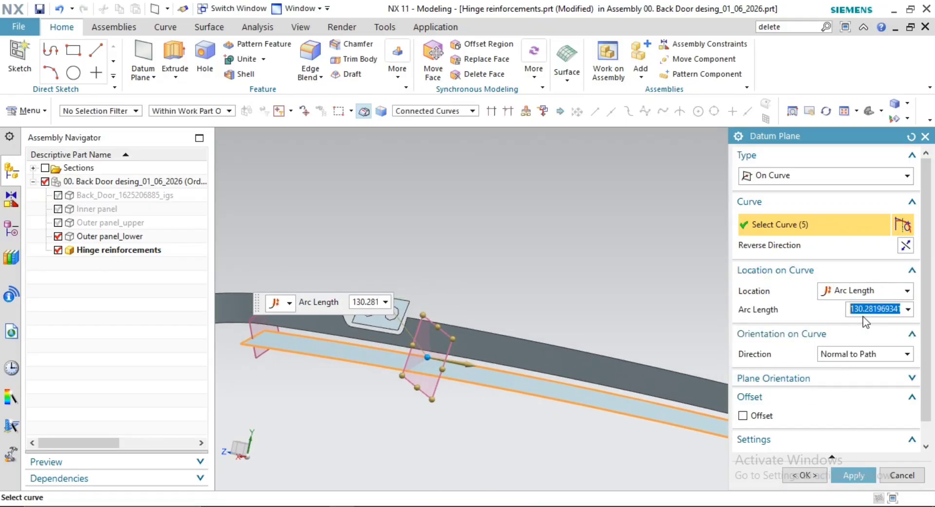
text(100)
key(Return)
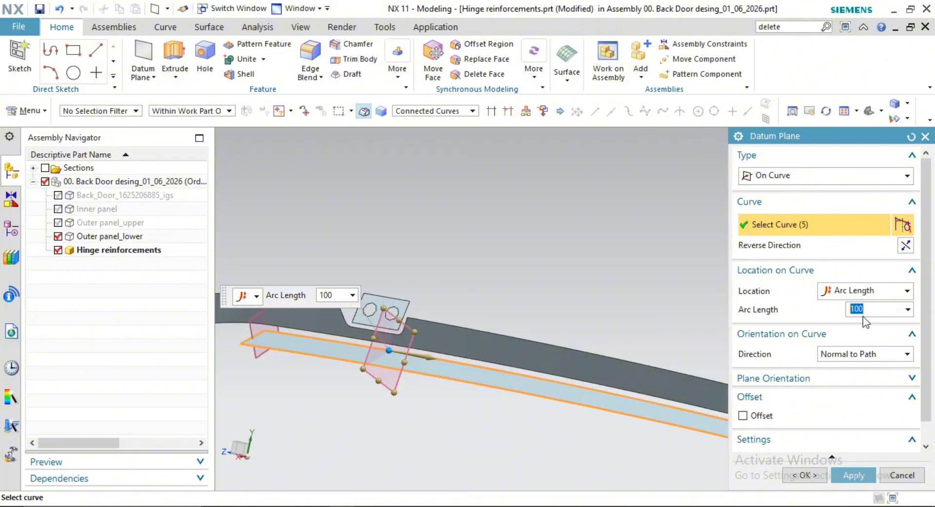
Increase the second datum plane's arc length to 180 and create the plane
mouse_move(532, 310)
middle_down()
mouse_move(499, 309)
mouse_move(518, 313)
middle_up()
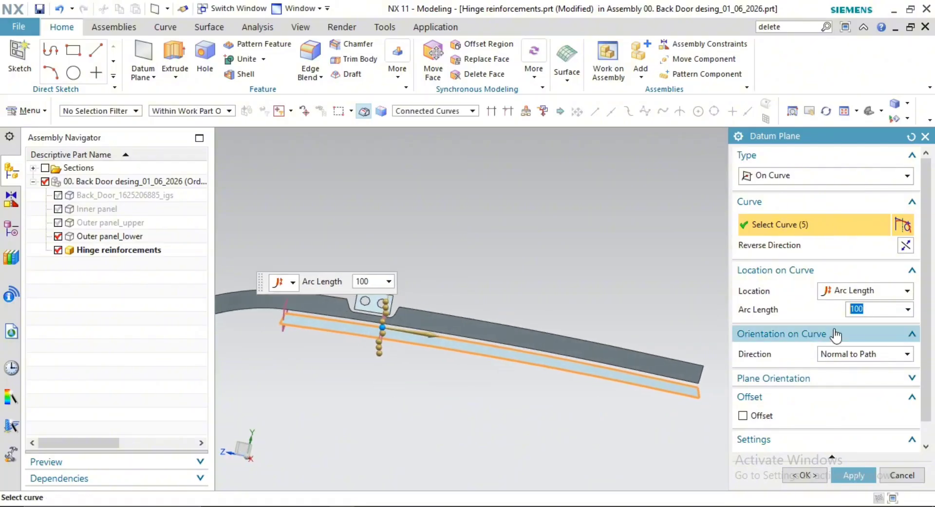
key(Return)
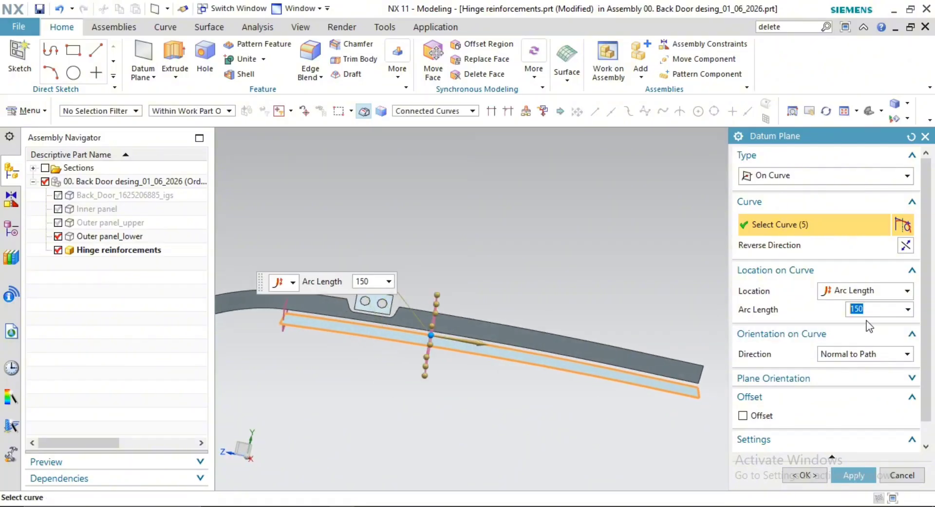
middle_drag(557, 330, 398, 340)
text(180)
key(Return)
middle_click(480, 311)
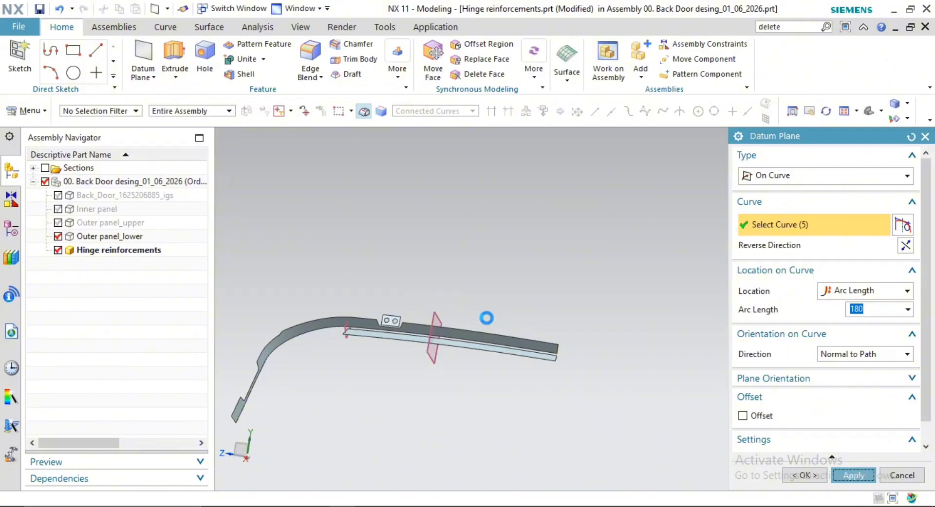
scroll(480, 313, up, 2)
shift+middle_drag(404, 282, 500, 274)
scroll(503, 279, up, 2)
key(Escape)
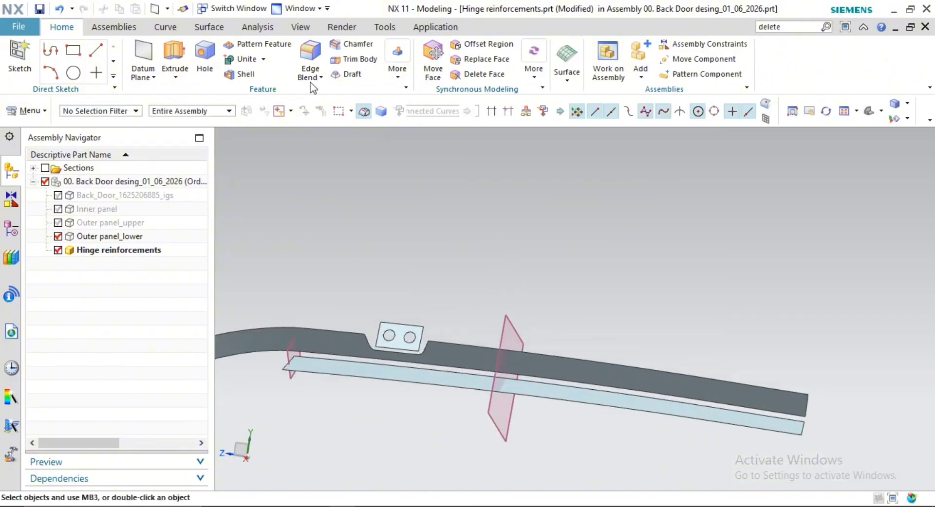
Set the dark channel wall and the light strip as Trim Sheet targets, with both datum planes as boundaries
click(200, 28)
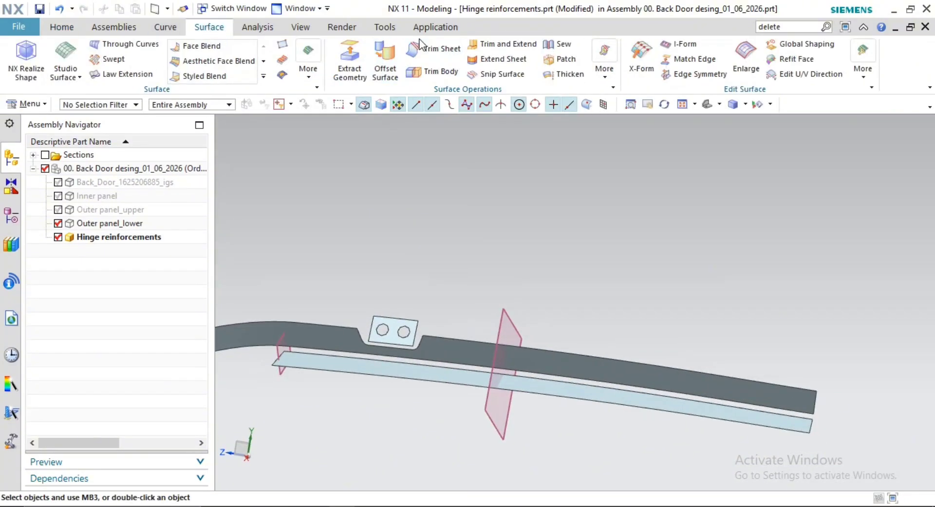
shift+middle_drag(530, 206, 516, 116)
click(518, 270)
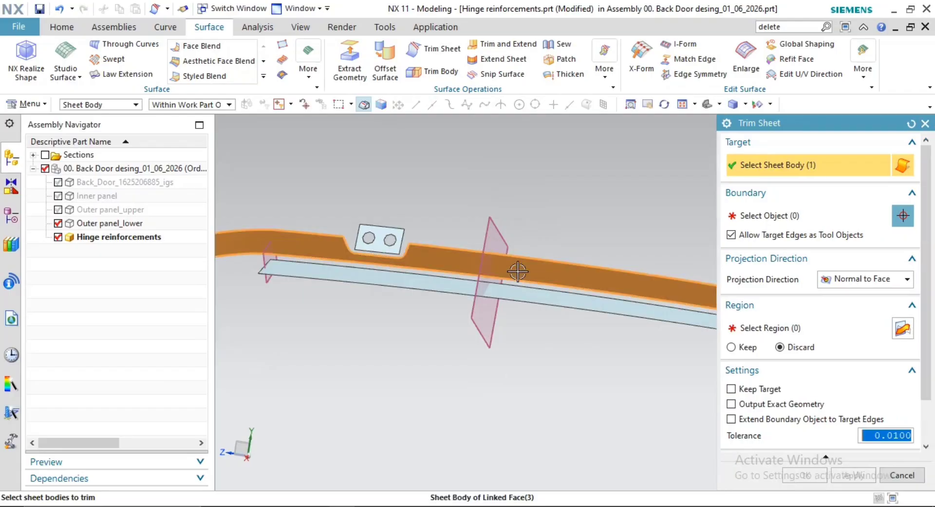
click(555, 302)
middle_click(590, 190)
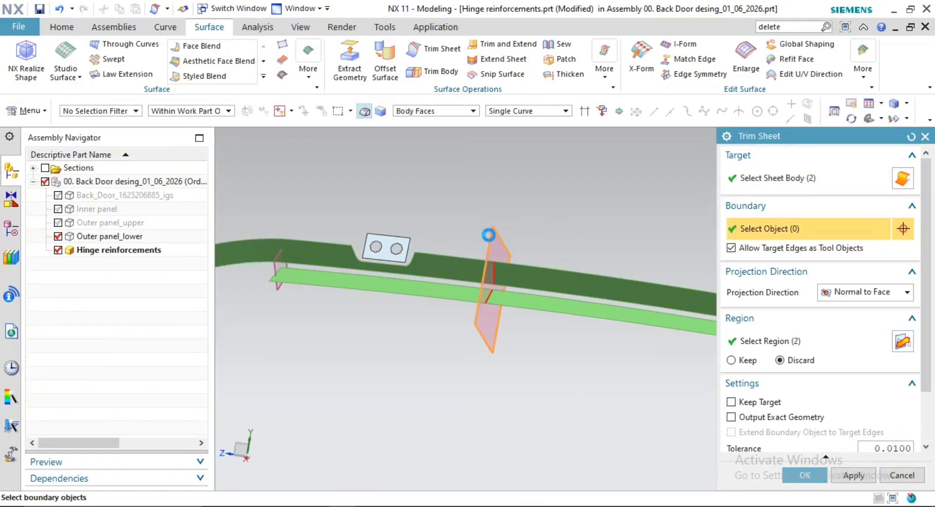
click(507, 285)
click(272, 264)
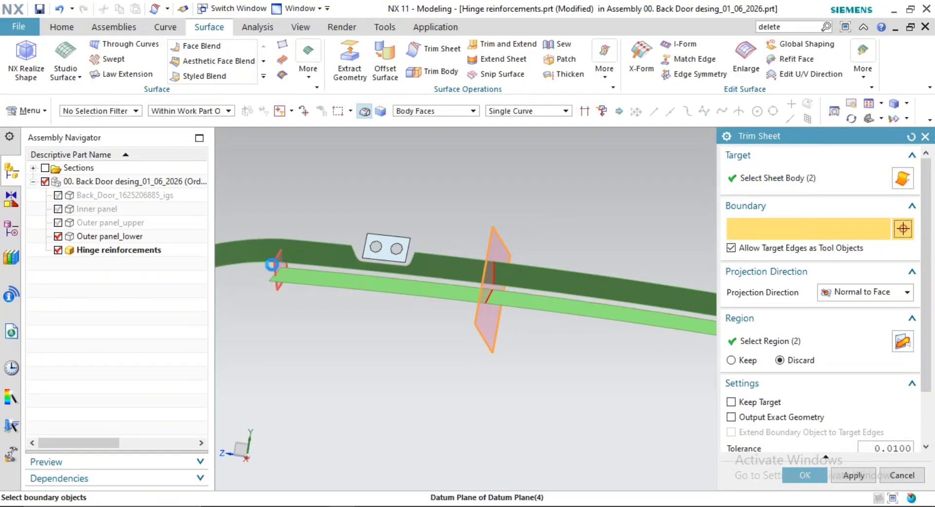
Choose the wall and strip portions between the two planes as the trim regions and apply the trim with Discard
click(814, 341)
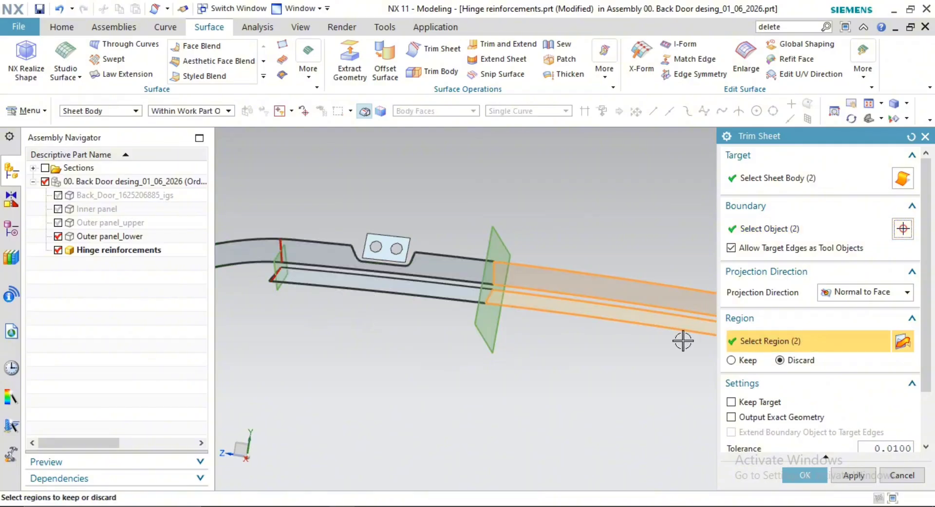
click(499, 296)
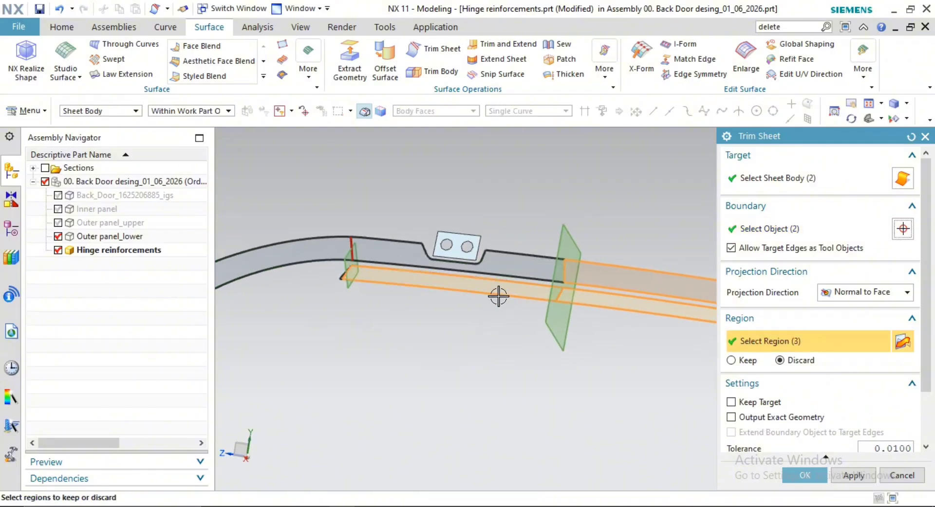
click(518, 268)
shift+click(633, 278)
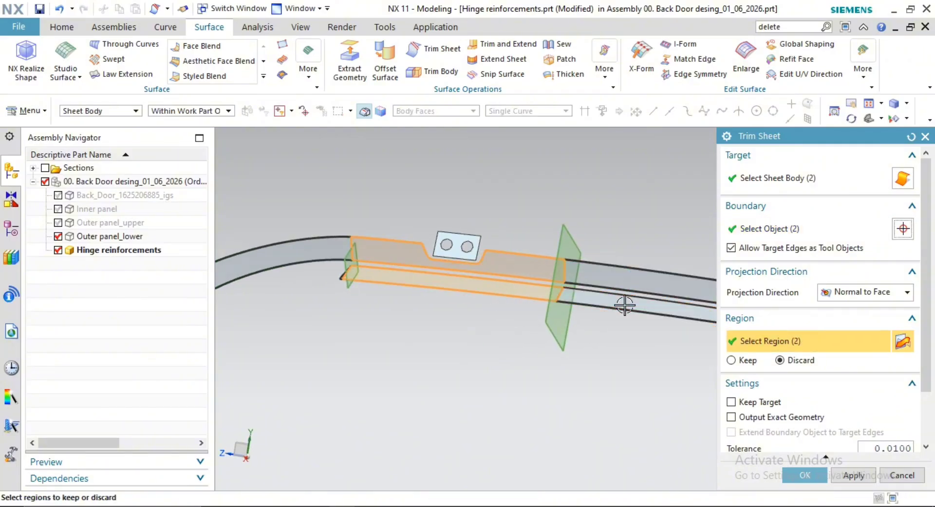
scroll(377, 313, up, 1)
shift+middle_drag(396, 331, 449, 362)
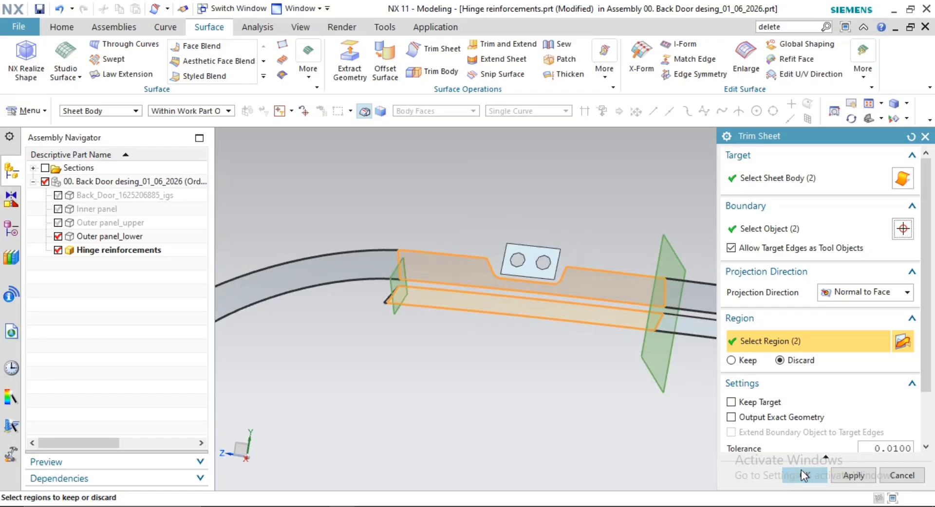
click(801, 472)
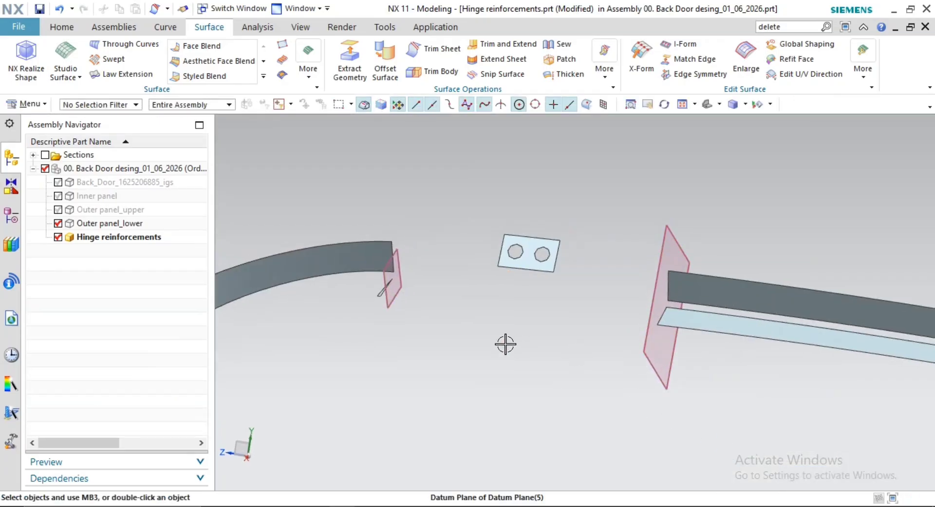
Edit the Trim Sheet feature so the regions between the two planes are kept instead of discarded
click(10, 213)
double_click(98, 307)
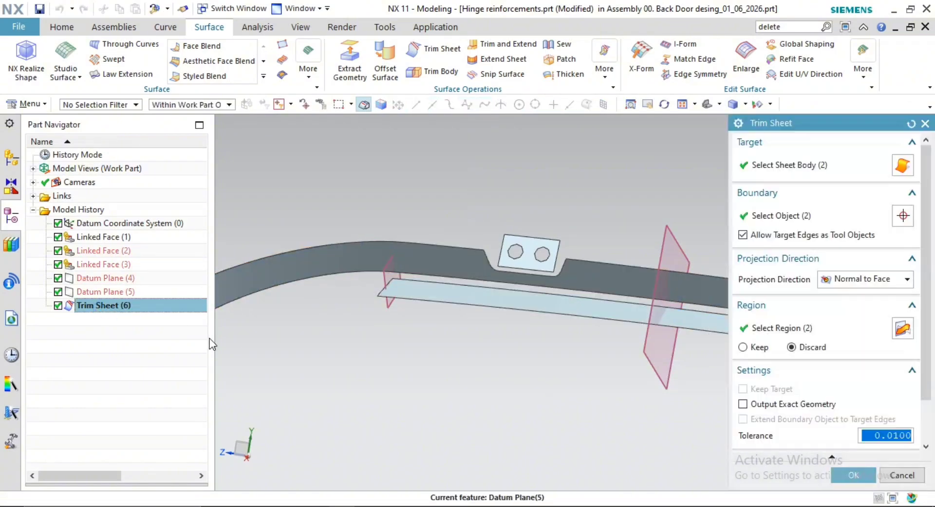
click(812, 335)
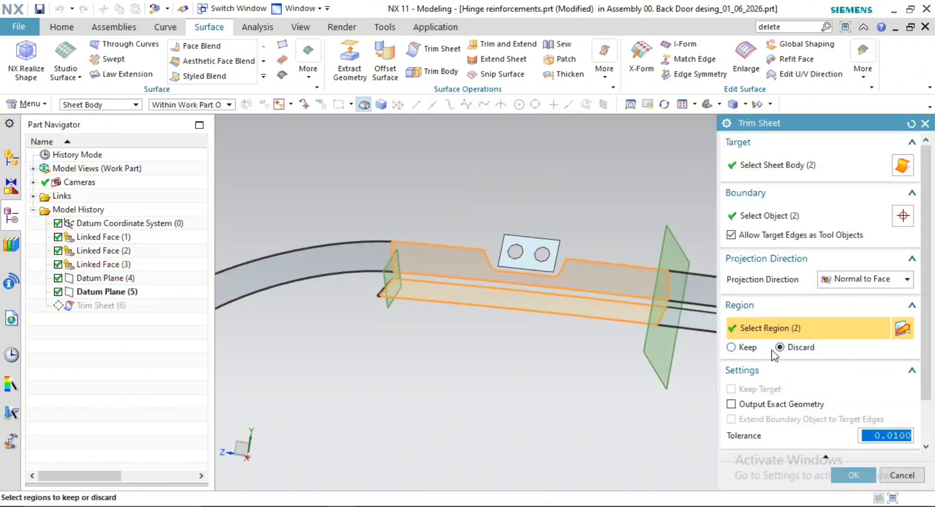
click(860, 481)
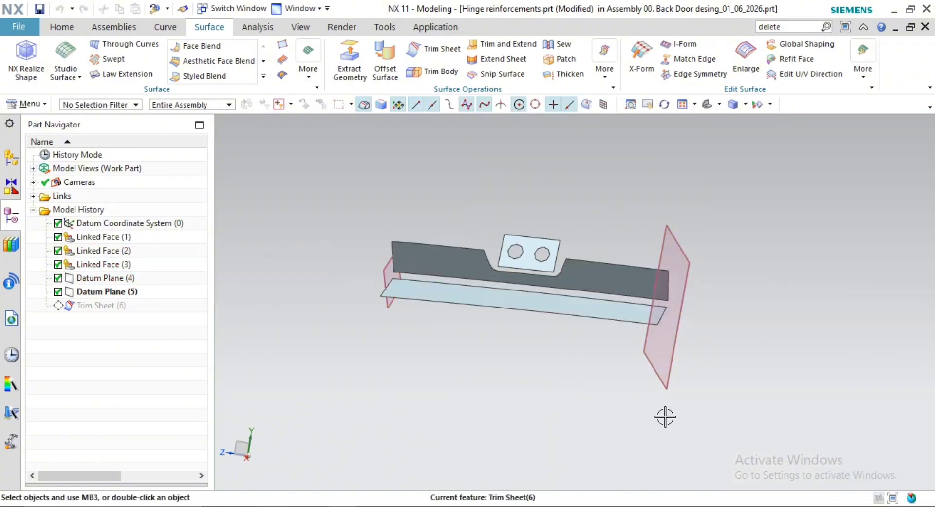
Hide both datum planes at the ends of the trimmed sheets
right_click(670, 363)
click(744, 34)
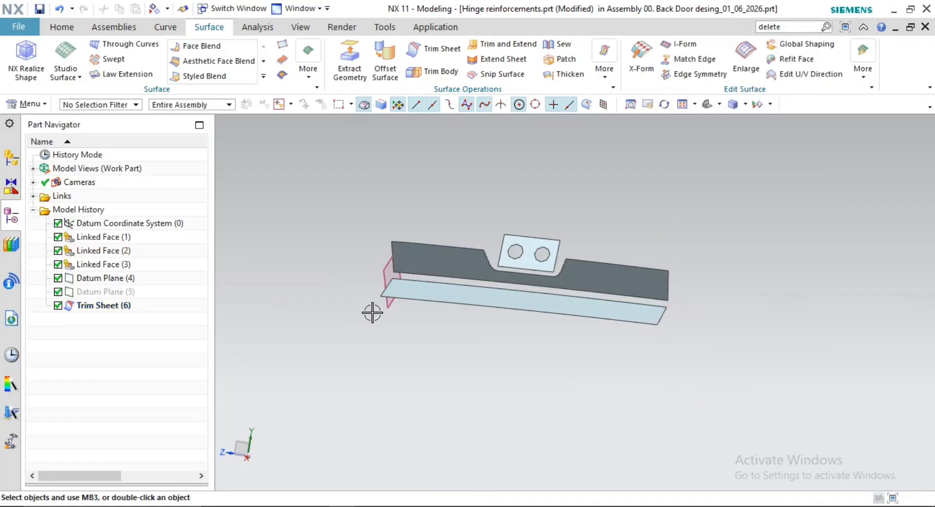
click(378, 268)
key(ctrl+b)
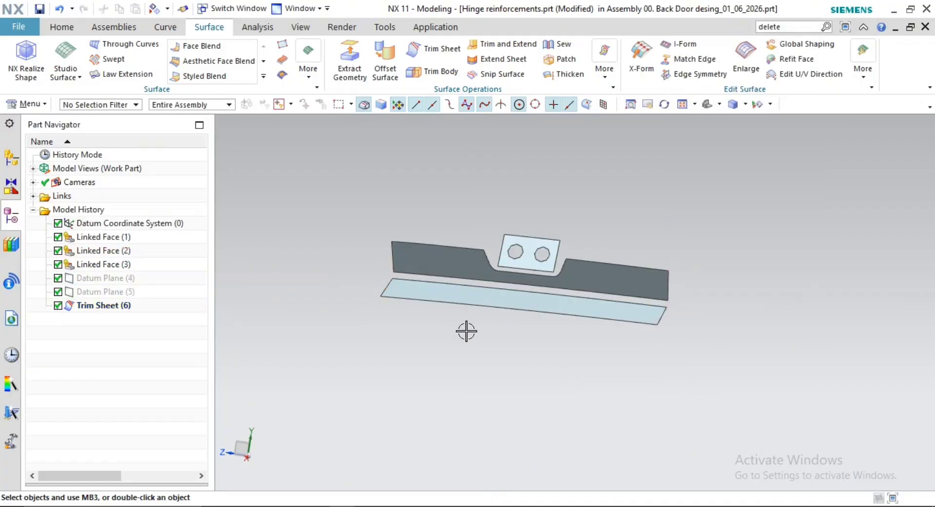
Set up a 9 mm Extend Sheet offset on the light strip's inner edge and the dark wall's lower edge
middle_drag(571, 279, 549, 345)
scroll(541, 341, up, 2)
scroll(547, 325, down, 1)
scroll(497, 358, up, 3)
shift+middle_drag(524, 263, 503, 298)
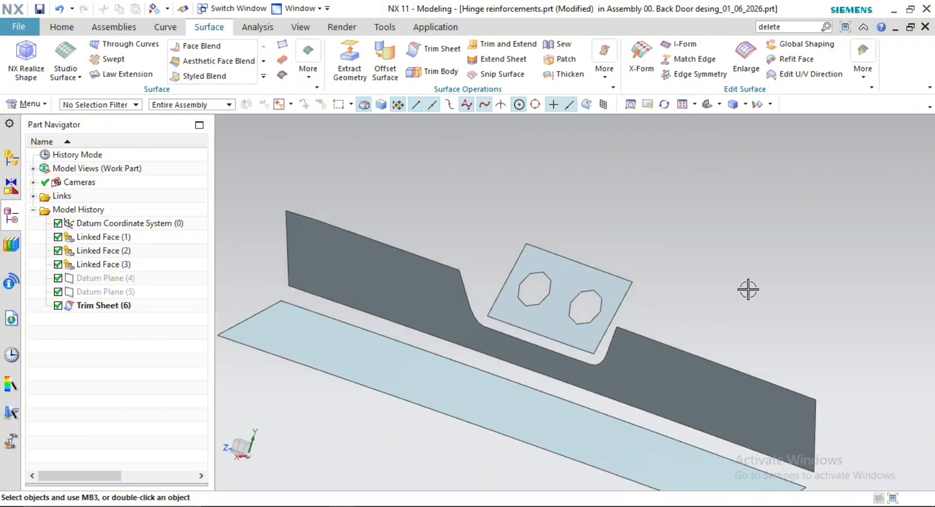
scroll(614, 394, down, 2)
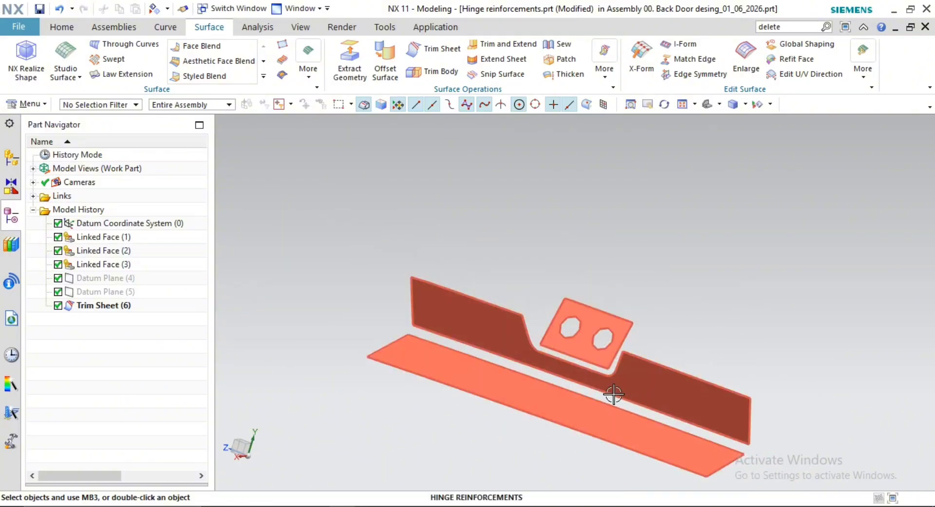
shift+middle_drag(614, 394, 552, 376)
click(472, 63)
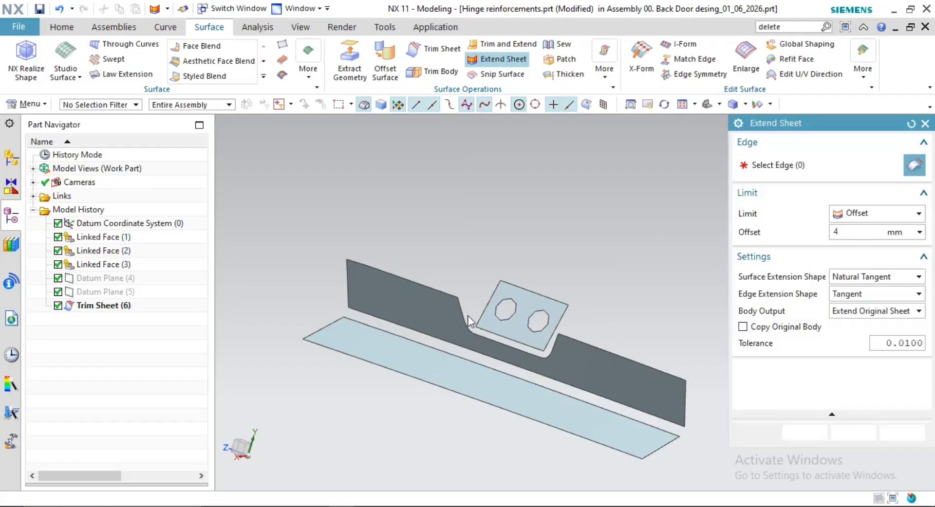
click(480, 363)
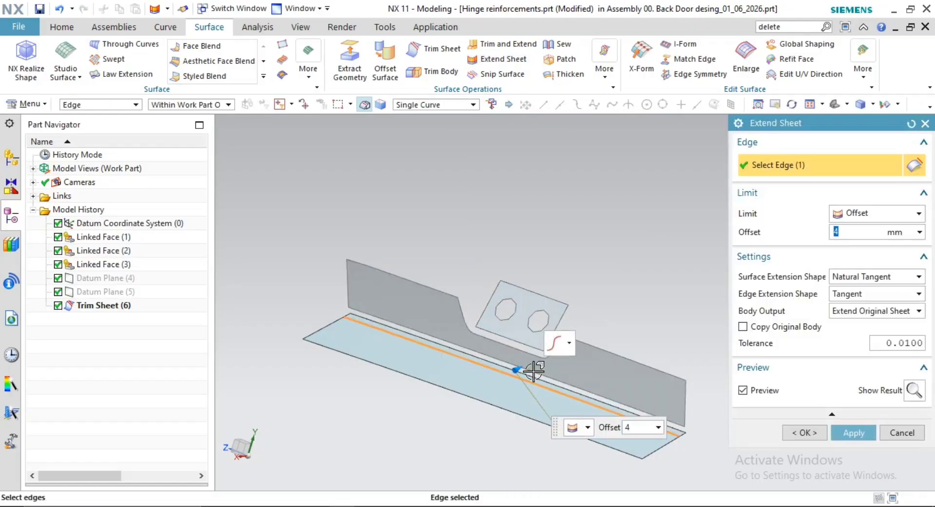
drag(521, 370, 530, 363)
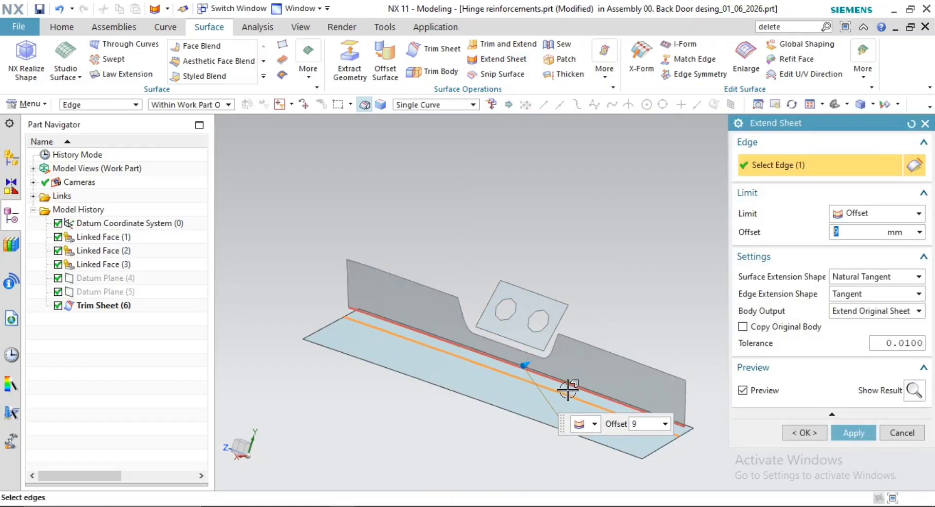
click(568, 389)
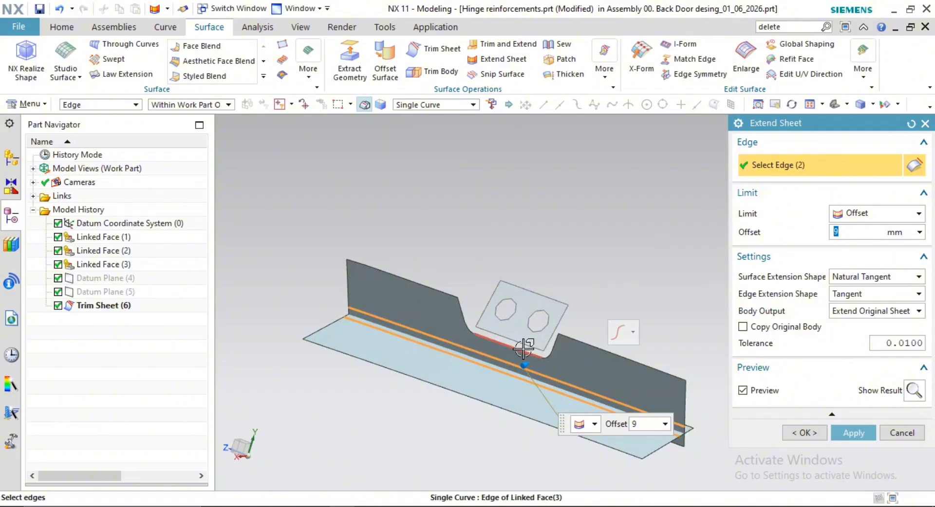
Add the hinge pad's lower edge and the bottom edge of the wall's notch to the 9 mm extension and apply it
scroll(512, 357, up, 2)
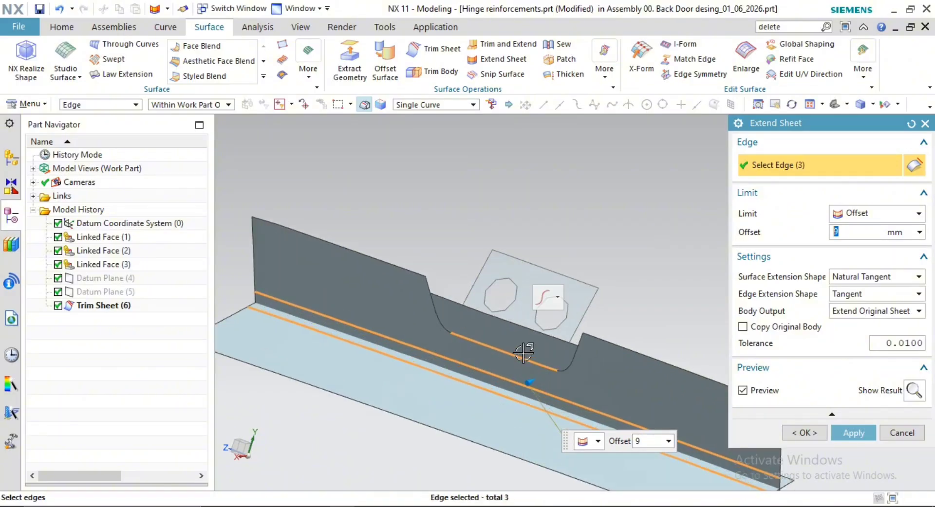
click(526, 352)
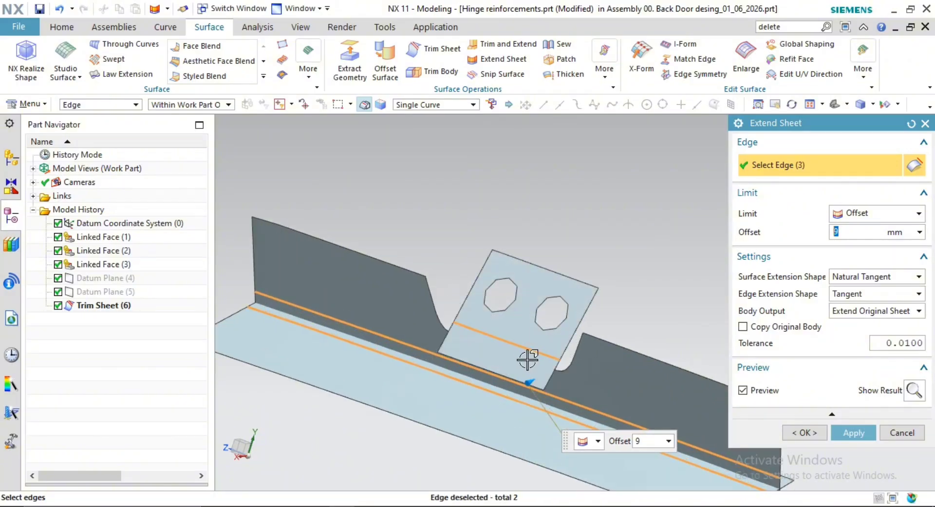
scroll(556, 369, up, 5)
scroll(554, 370, up, 1)
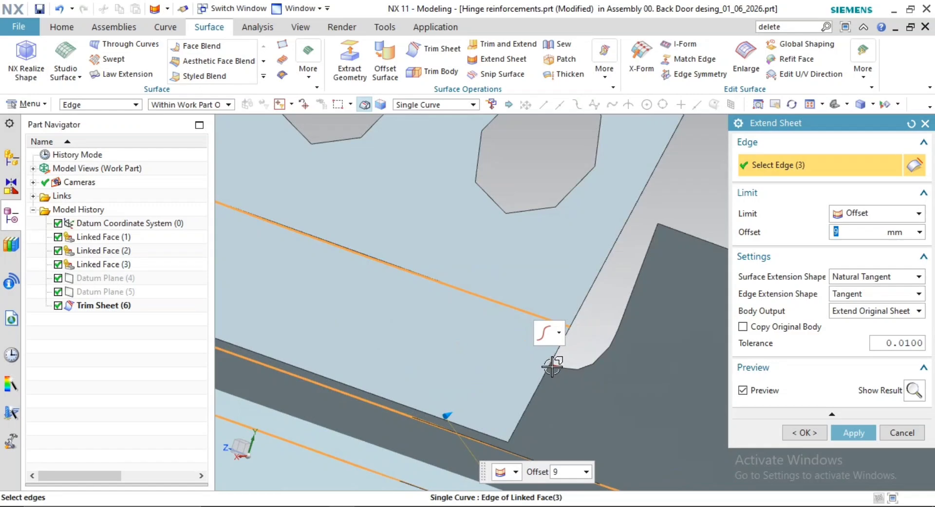
scroll(560, 372, down, 4)
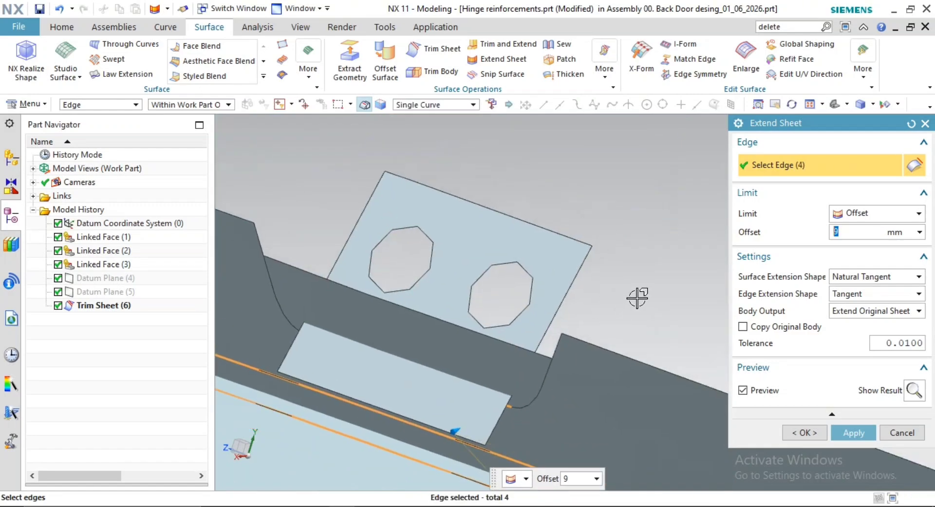
scroll(639, 321, down, 4)
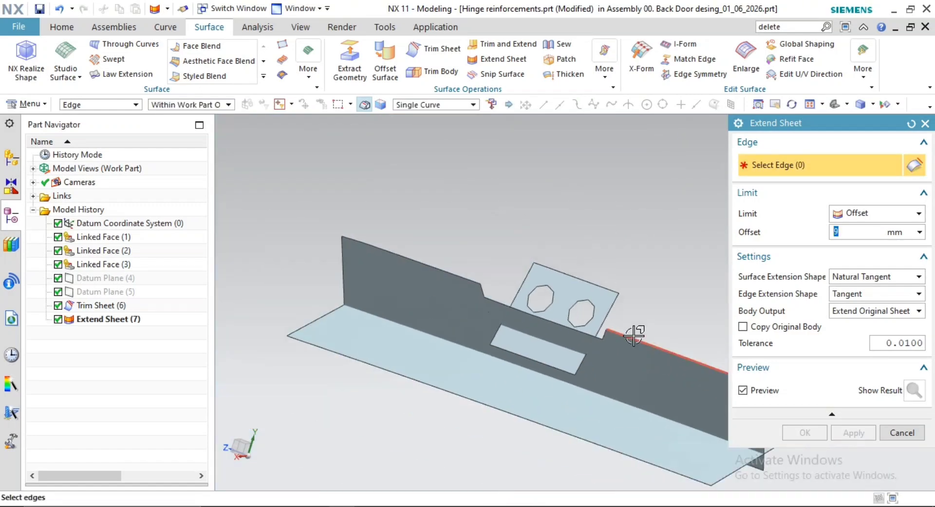
shift+middle_drag(639, 327, 583, 290)
scroll(621, 291, down, 1)
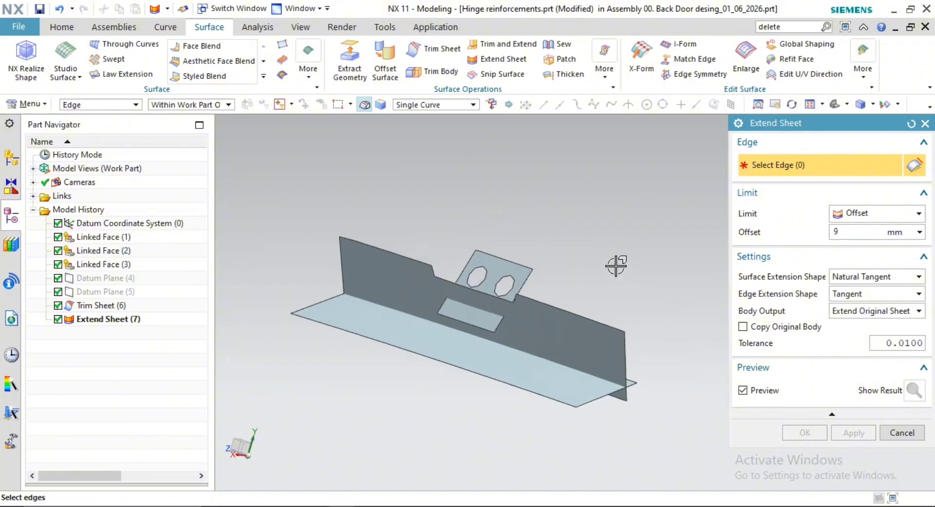
key(Escape)
Make a corner between the dark wall and the light strip with Trim and Extend
click(502, 44)
click(589, 267)
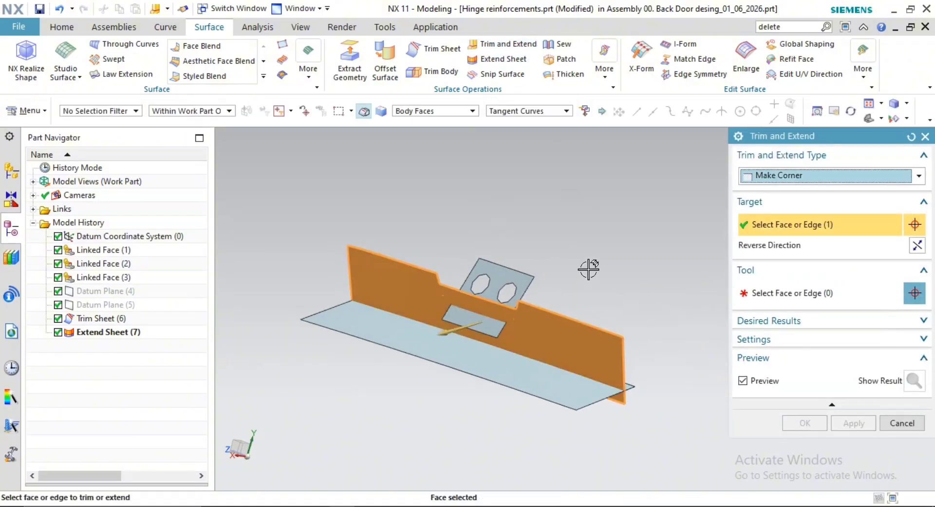
click(541, 385)
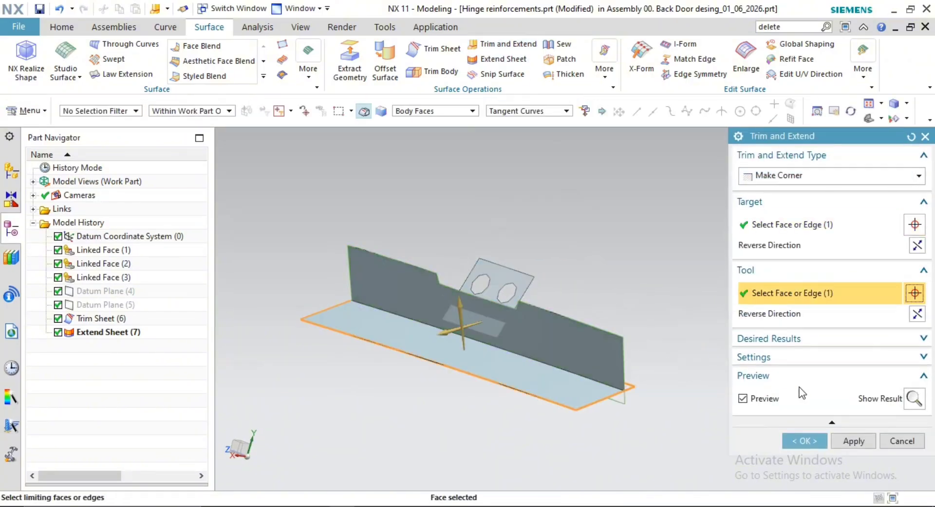
click(853, 441)
Make a corner between the wall-and-strip body and the hinge pad, reversing both the target and tool directions
scroll(549, 317, up, 3)
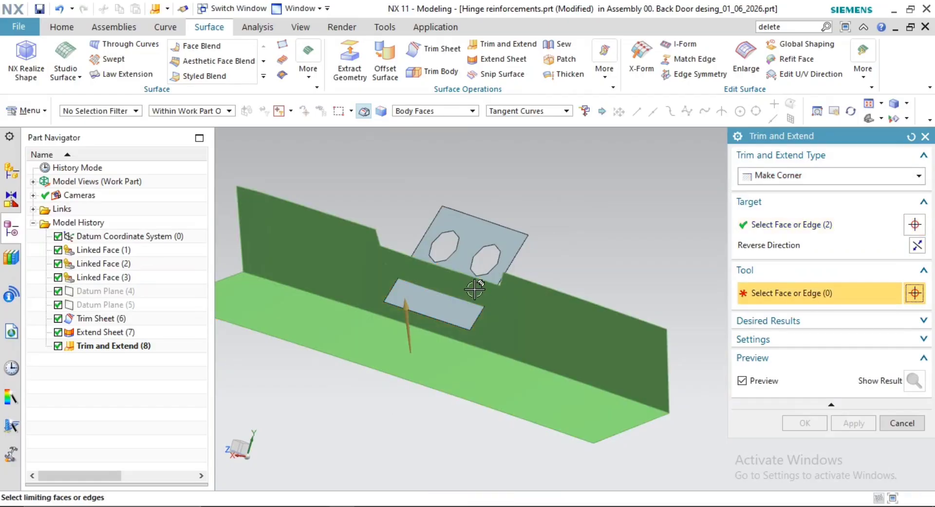
click(505, 249)
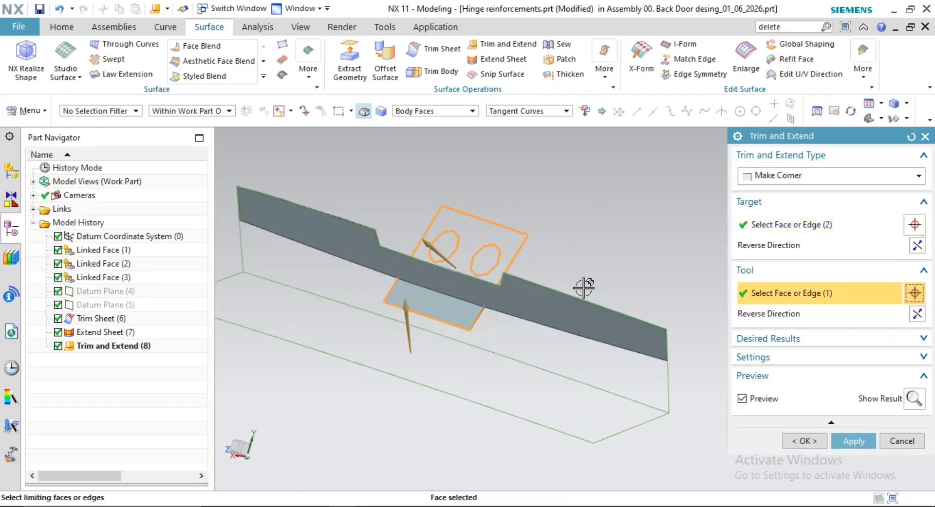
click(918, 315)
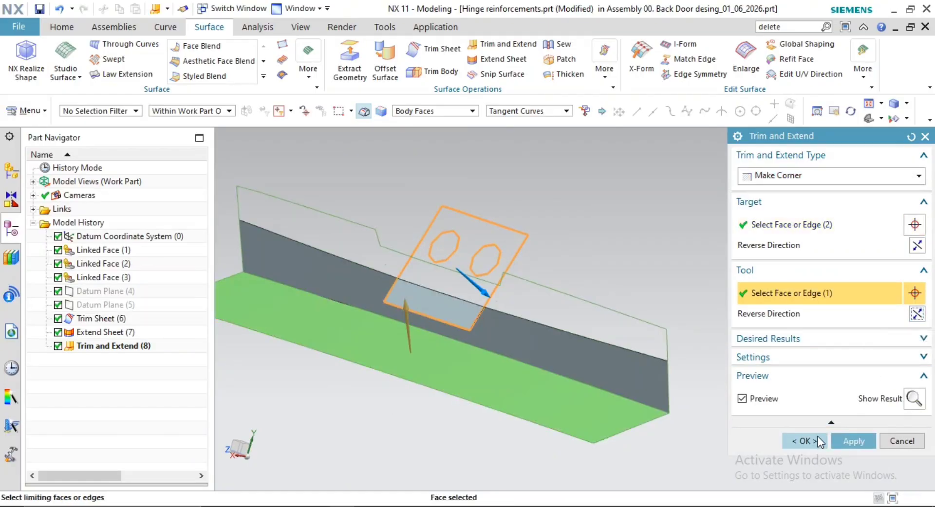
click(918, 246)
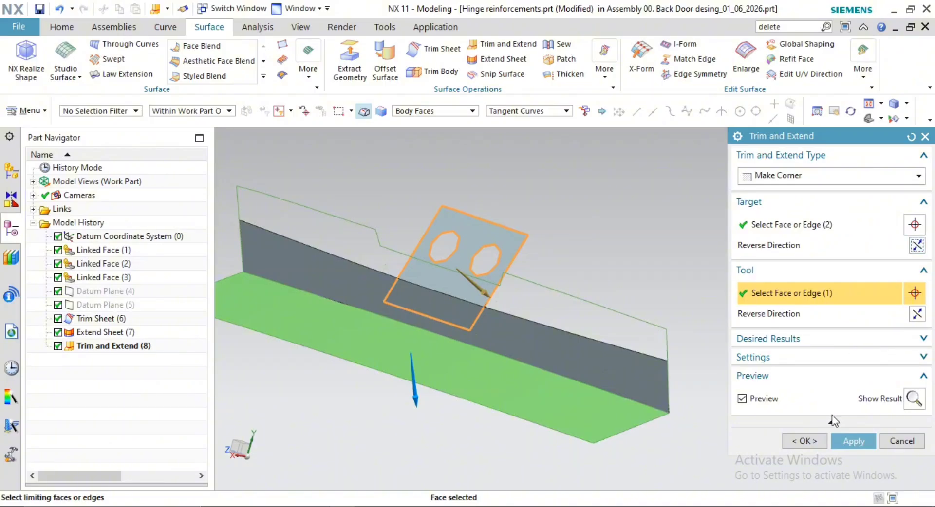
click(804, 441)
Examine the trimmed corners where the hinge pad and the light strip meet the dark wall
middle_drag(737, 334, 616, 294)
scroll(621, 291, down, 2)
click(619, 290)
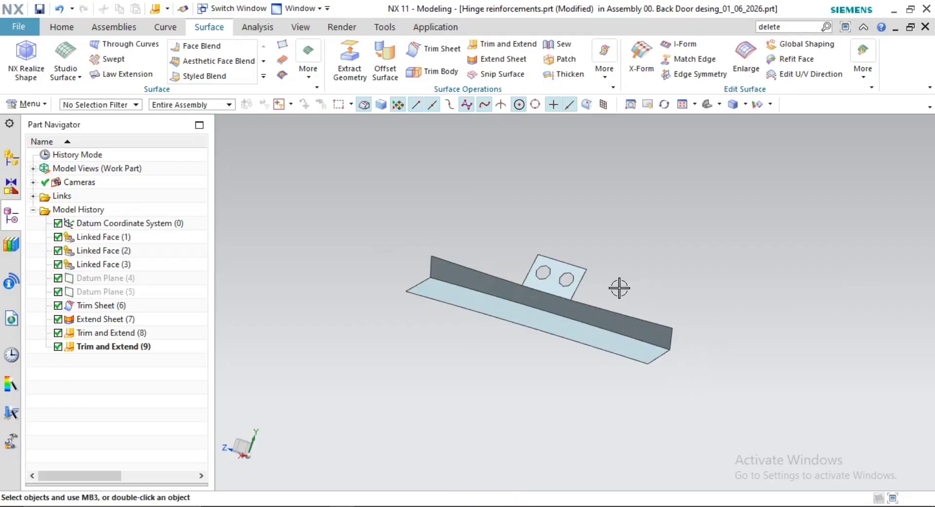
scroll(574, 293, up, 4)
scroll(577, 280, up, 3)
scroll(634, 340, down, 5)
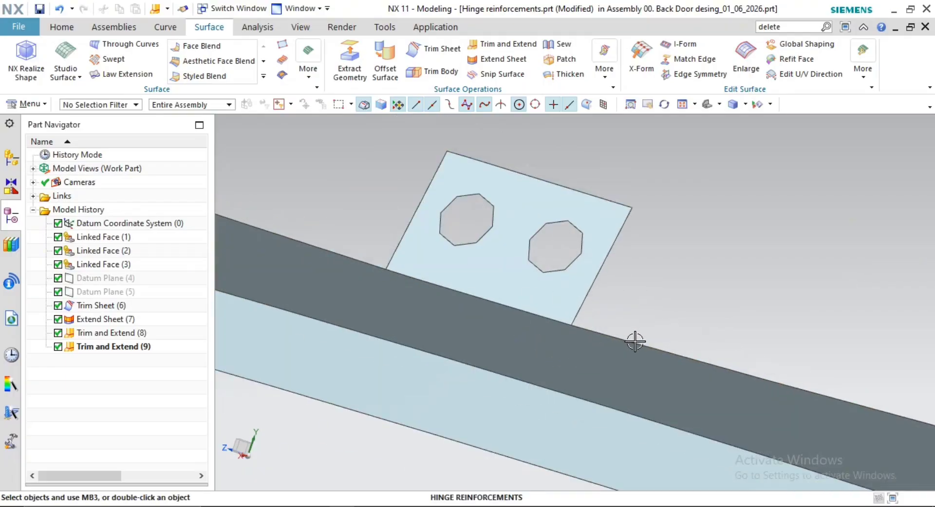
mouse_move(674, 286)
middle_down()
mouse_move(683, 271)
mouse_move(666, 280)
middle_up()
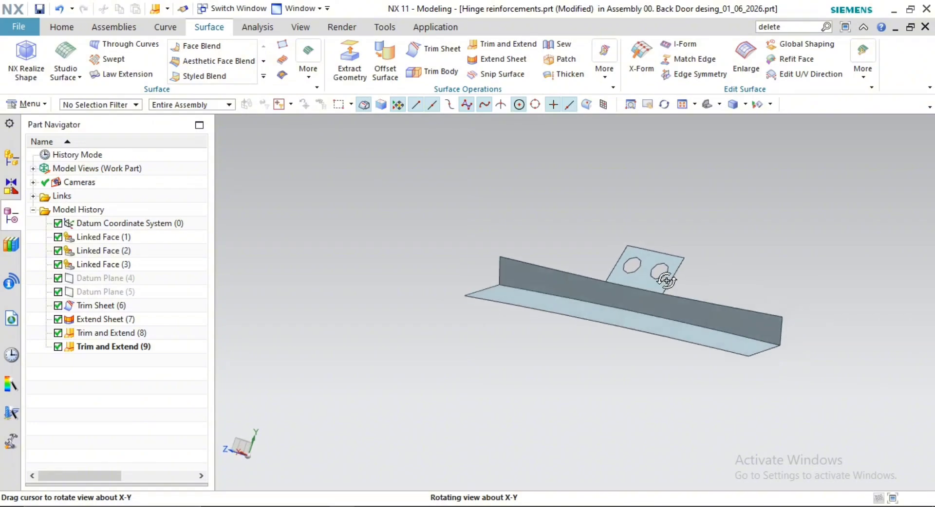
scroll(738, 336, up, 2)
shift+middle_drag(739, 336, 542, 356)
scroll(604, 342, down, 1)
scroll(530, 346, up, 2)
scroll(517, 302, up, 1)
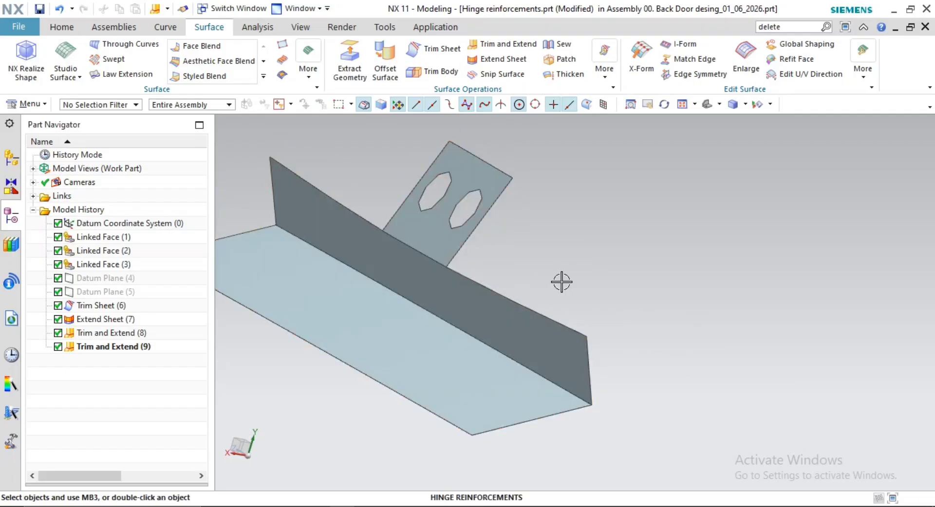
shift+middle_drag(581, 243, 591, 243)
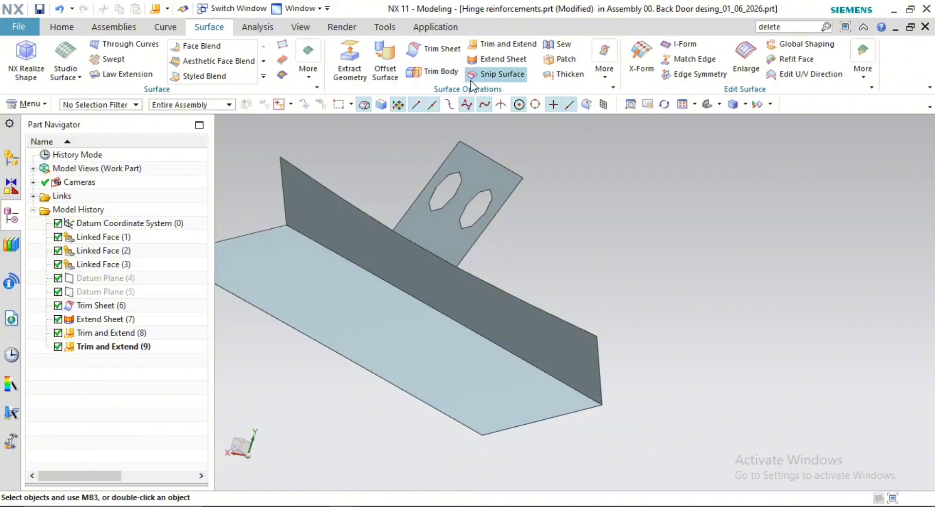
Try an Edge Blend on the wall-to-strip and wall-to-pad corner edges, testing radii of 10, 7 and 6 mm
click(263, 76)
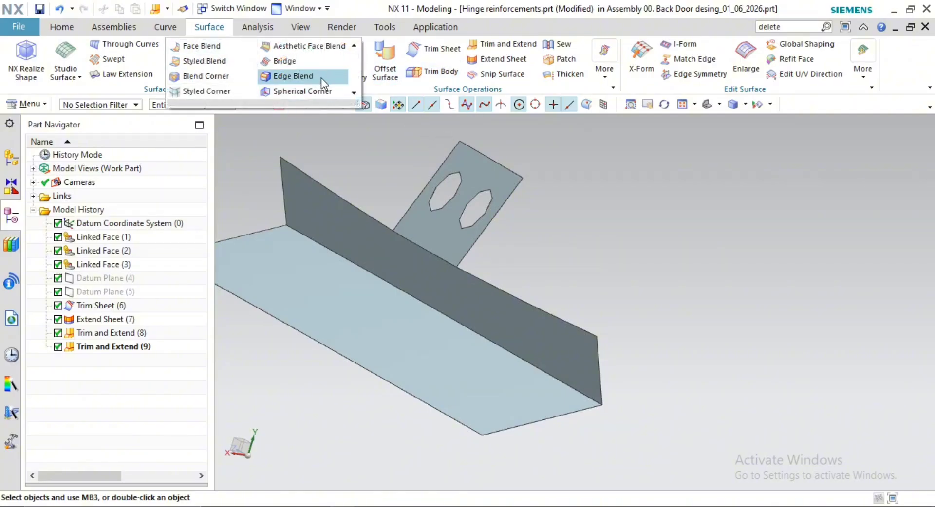
click(321, 78)
click(488, 339)
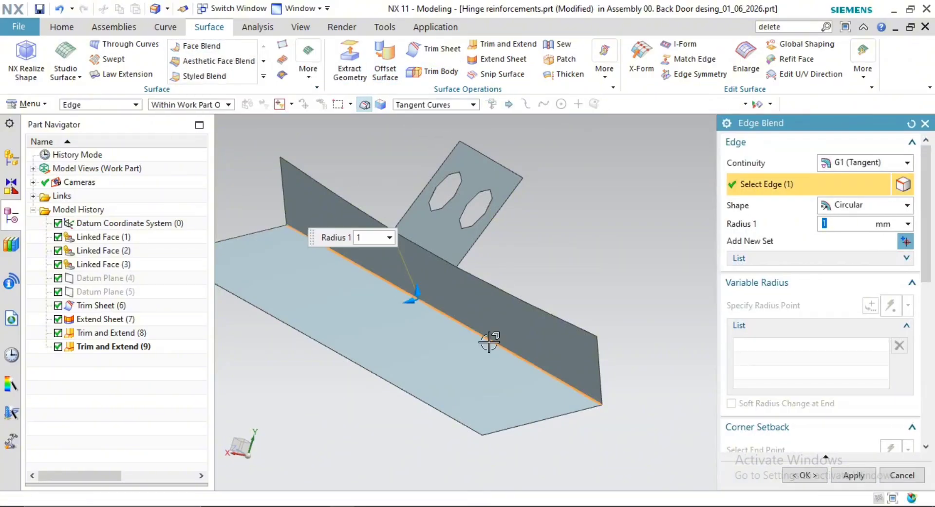
text(10)
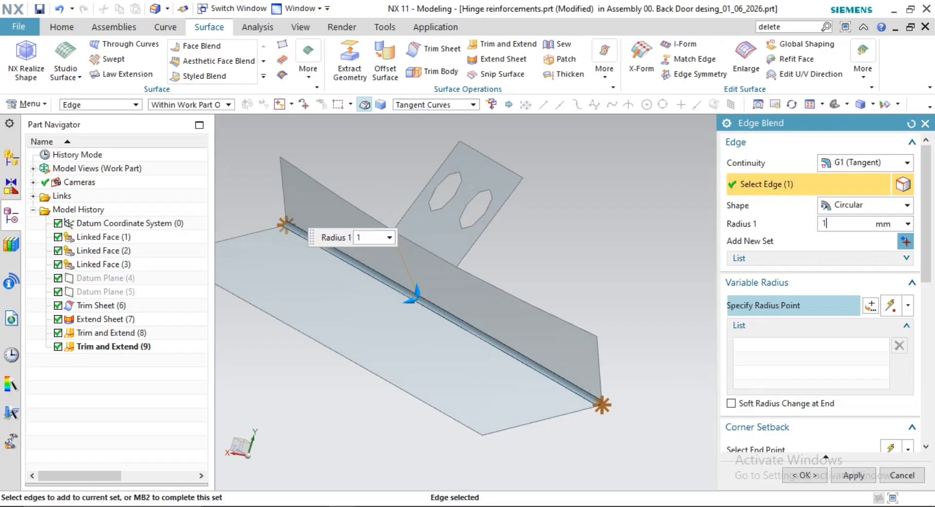
key(Return)
scroll(623, 361, down, 2)
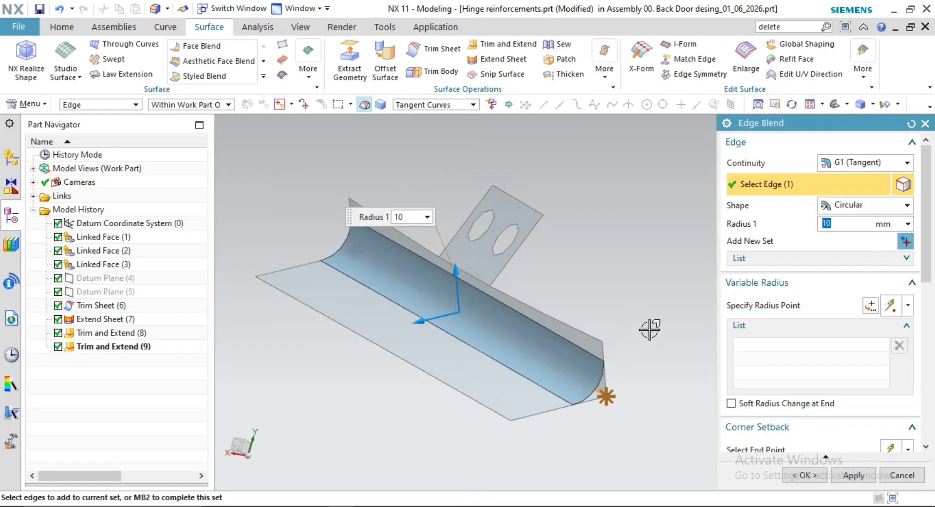
key(Return)
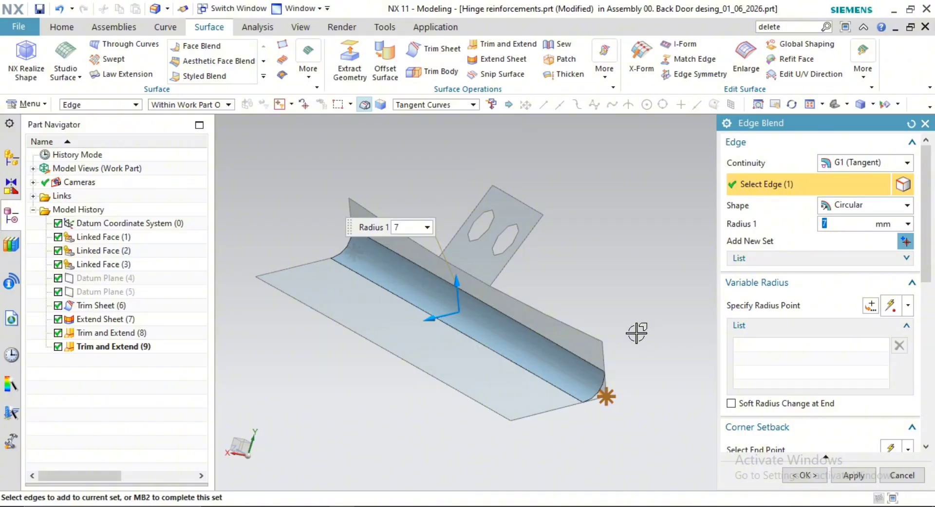
text(6)
key(Return)
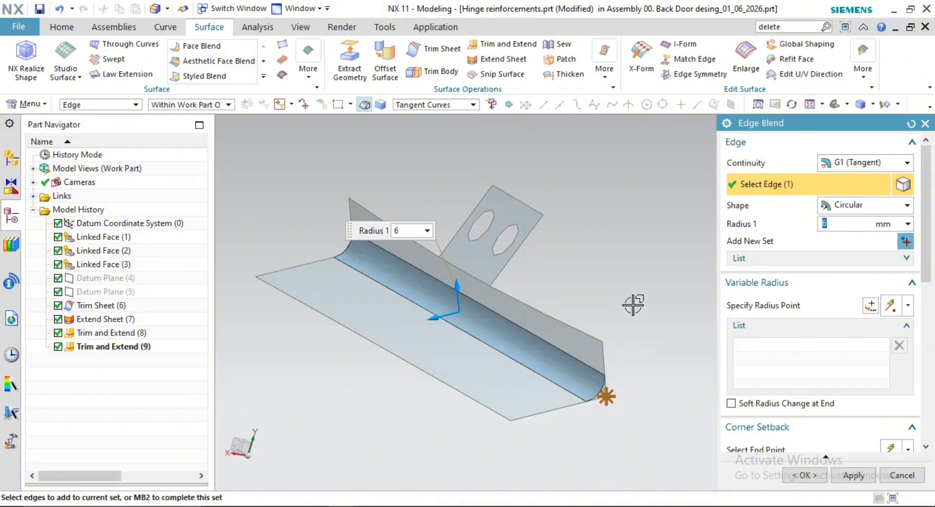
click(475, 273)
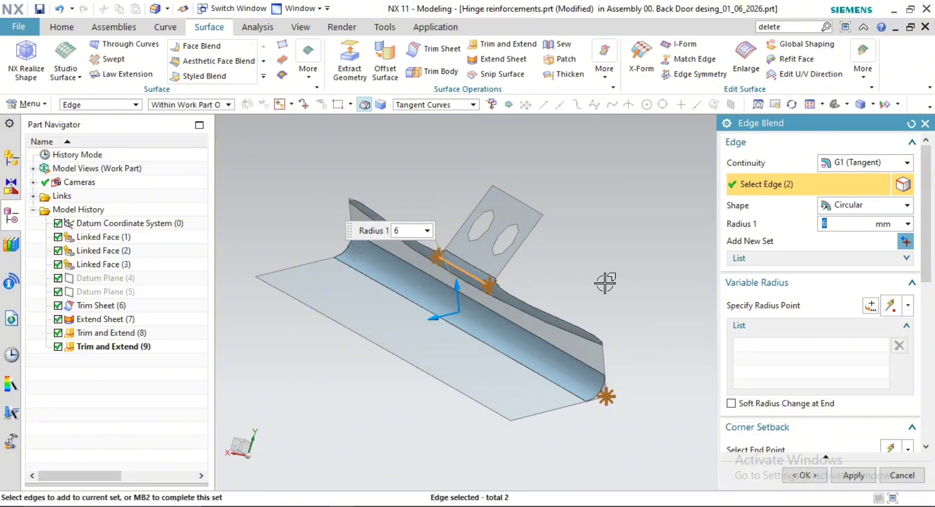
middle_click(625, 283)
middle_click(624, 282)
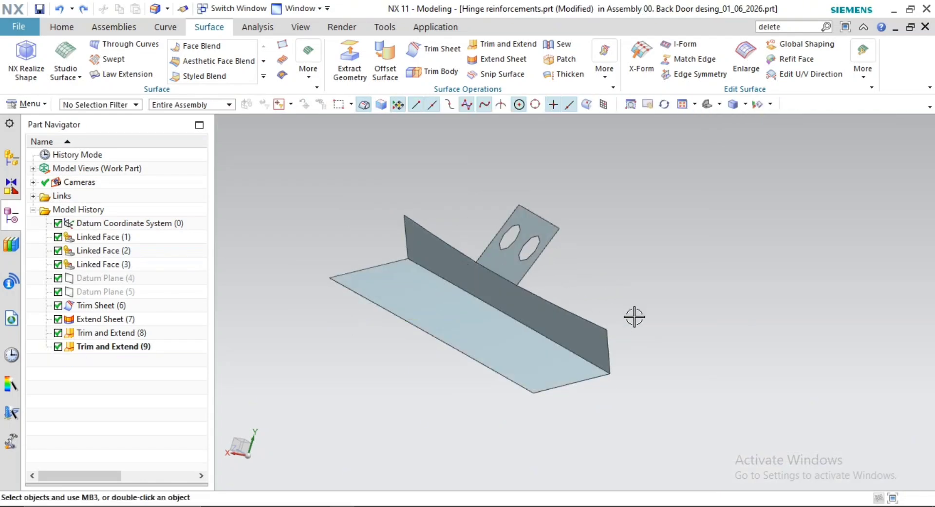
click(264, 77)
click(332, 64)
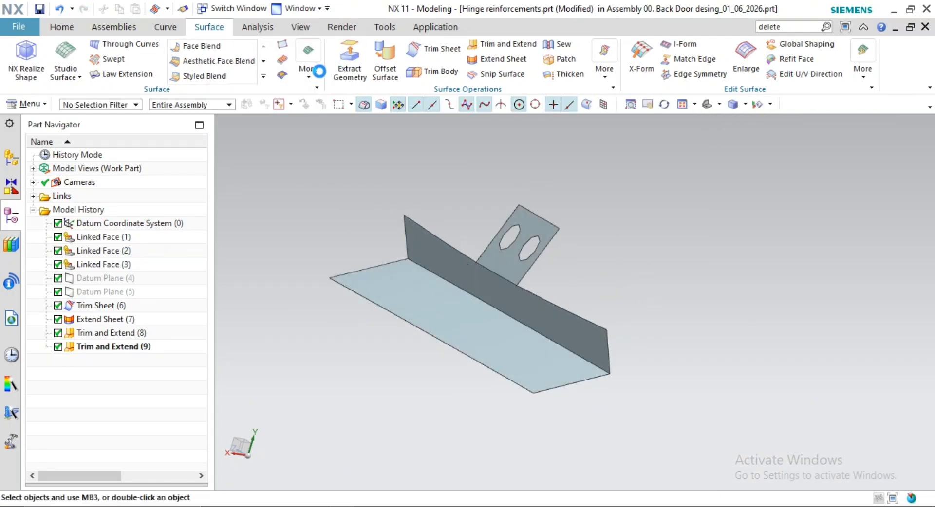
key(Escape)
Try an Edge Blend with separate 5 mm radius sets on the wall-to-strip edge and the wall-to-pad edge
click(259, 79)
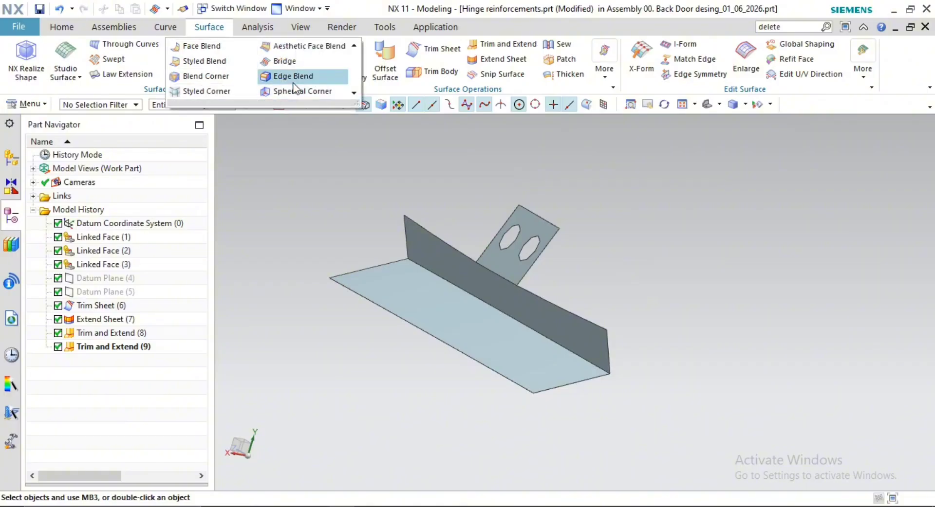
click(303, 76)
click(509, 318)
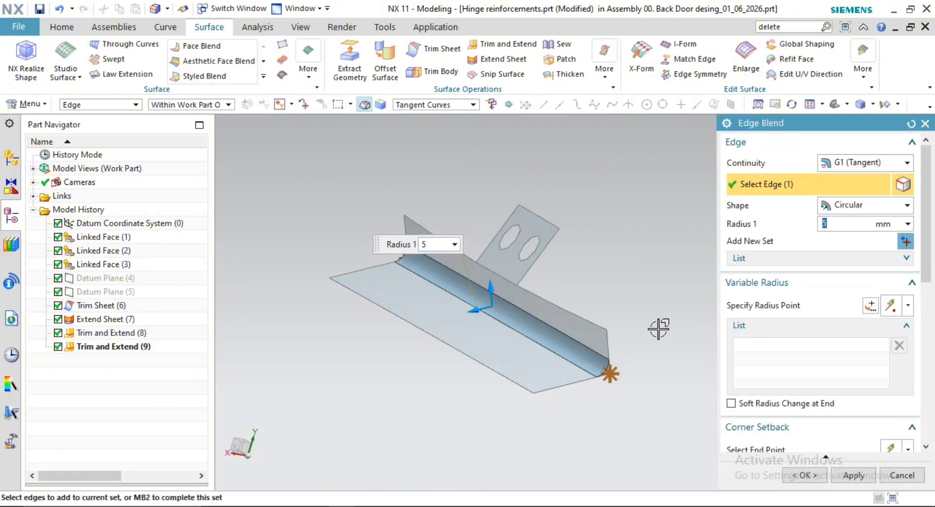
middle_click(644, 325)
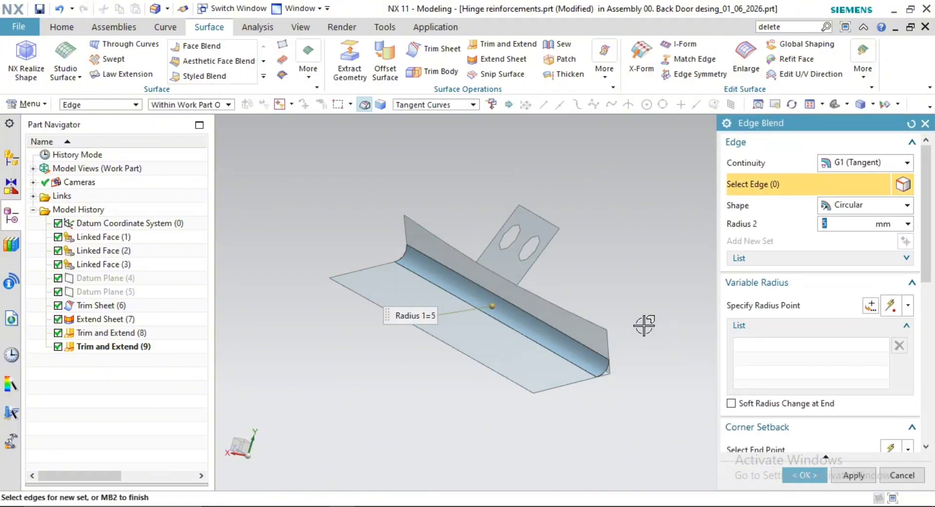
click(512, 281)
scroll(864, 346, down, 5)
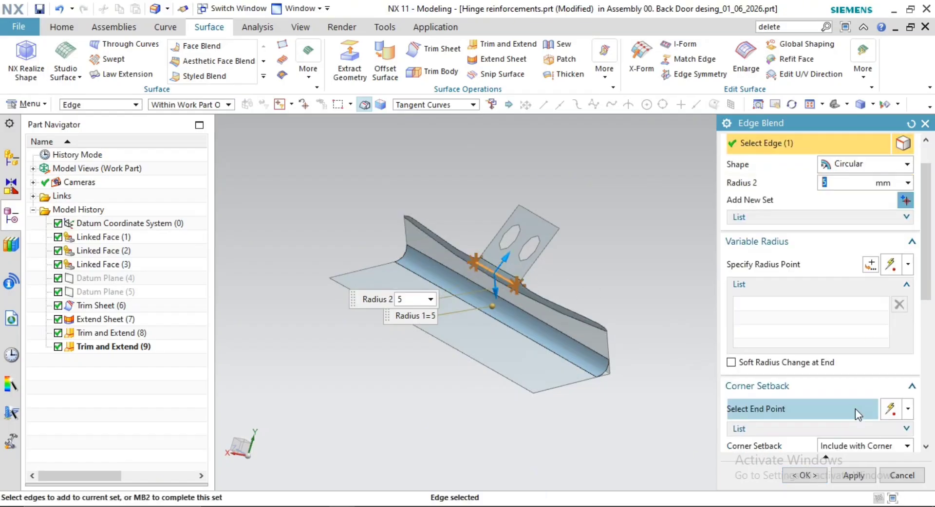
Try limiting the blend length with an Edge limit object, picking the hinge pad's long side edge and the short edge at its foot
click(856, 390)
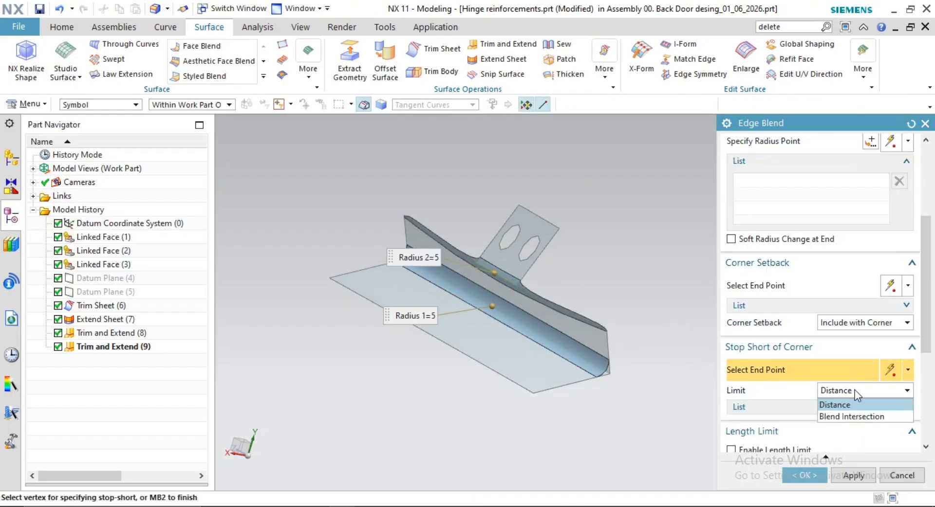
click(855, 391)
click(855, 390)
click(855, 391)
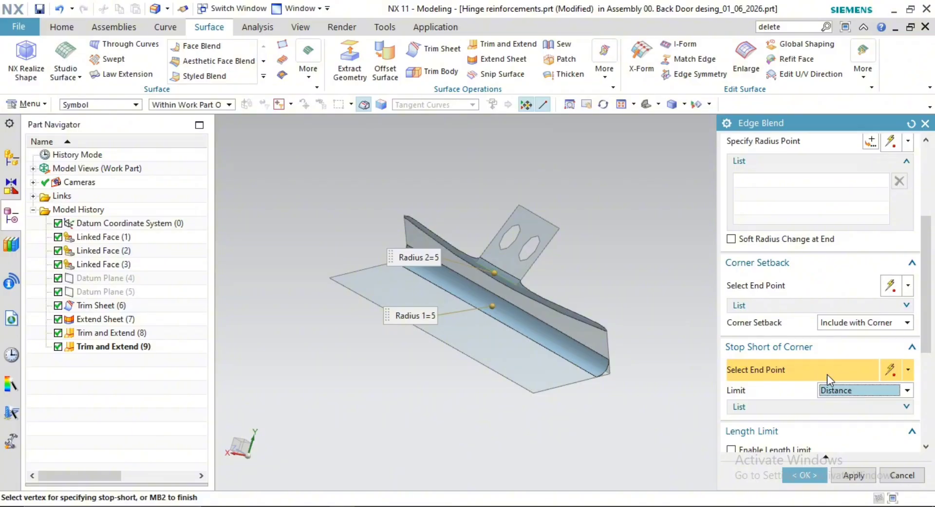
scroll(828, 375, down, 2)
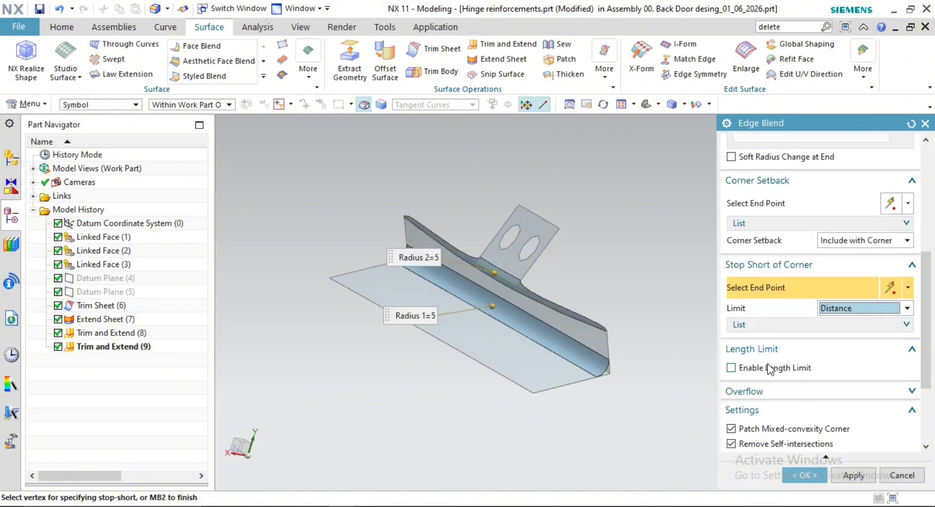
click(731, 368)
scroll(521, 263, up, 4)
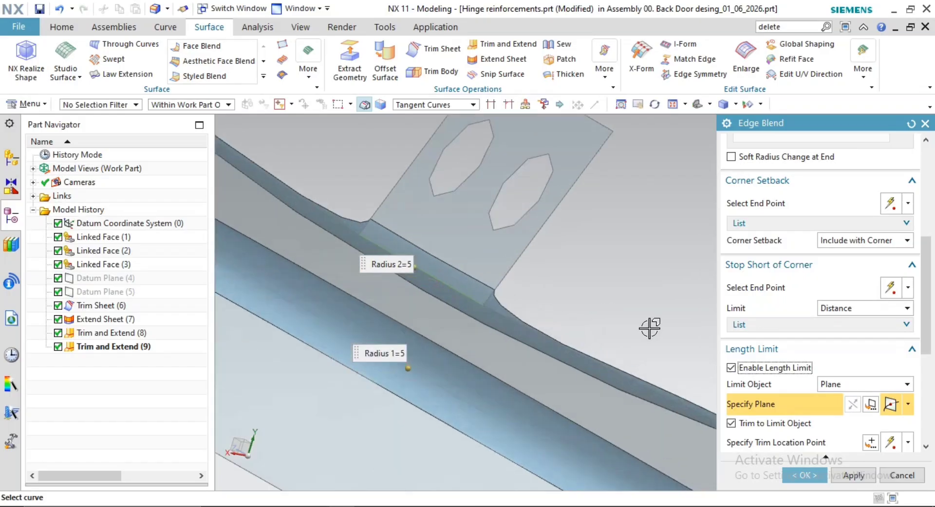
click(847, 384)
click(830, 422)
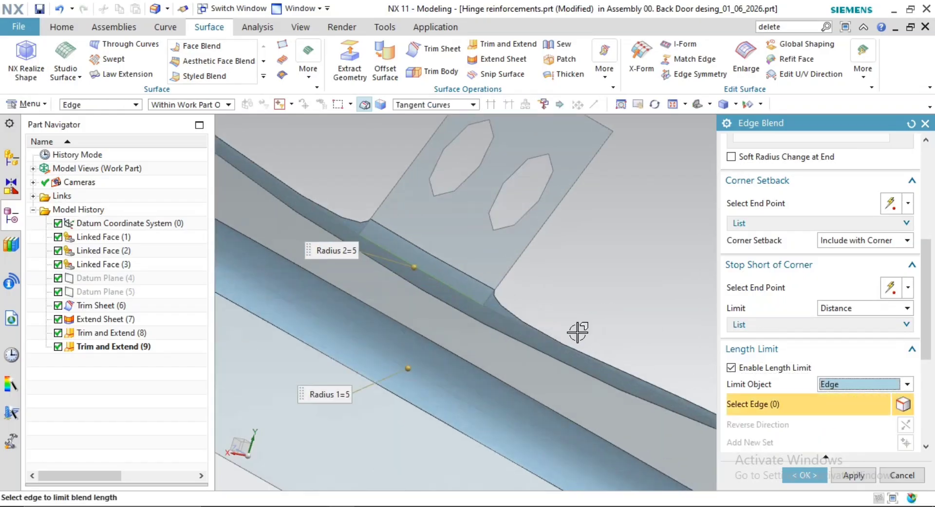
click(515, 265)
shift+middle_drag(570, 309, 630, 319)
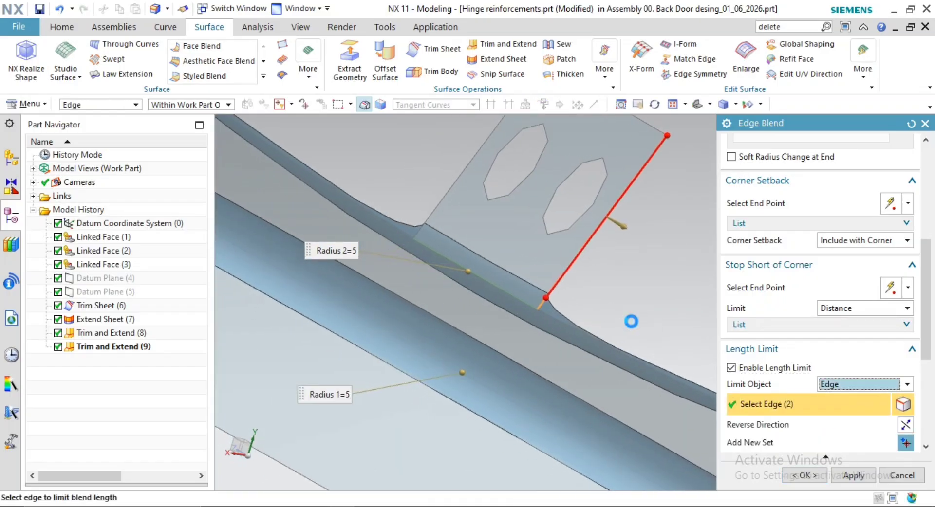
click(540, 305)
scroll(547, 317, up, 2)
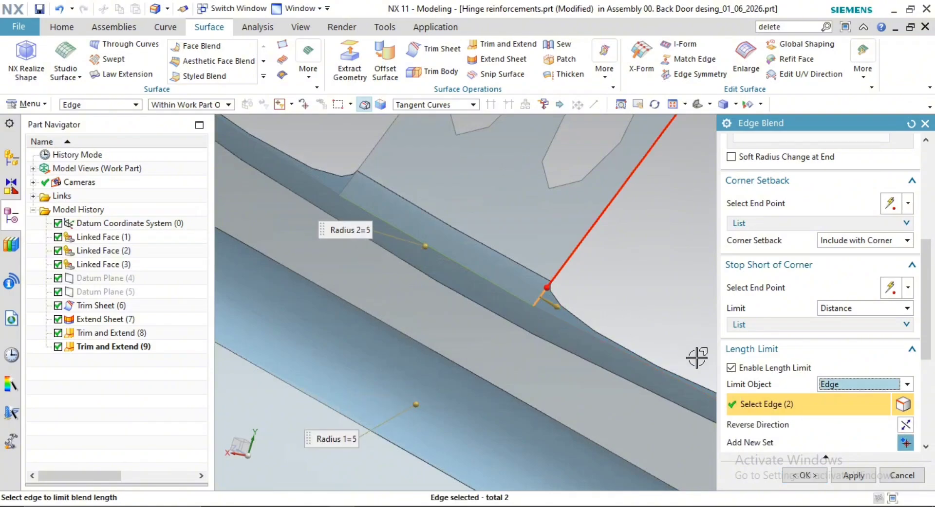
Check the blend's radius and Corner Setback options, and discard the length-limited Edge Blend
scroll(872, 389, up, 6)
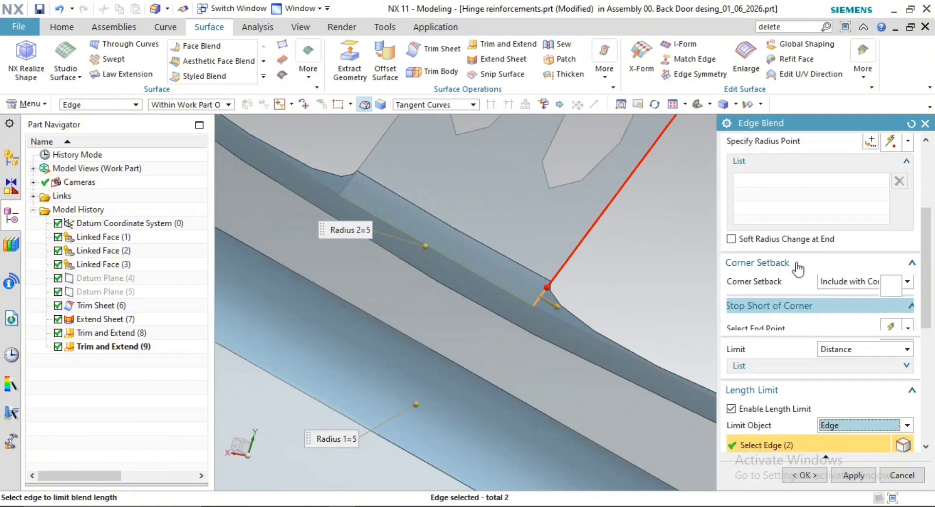
scroll(825, 361, up, 3)
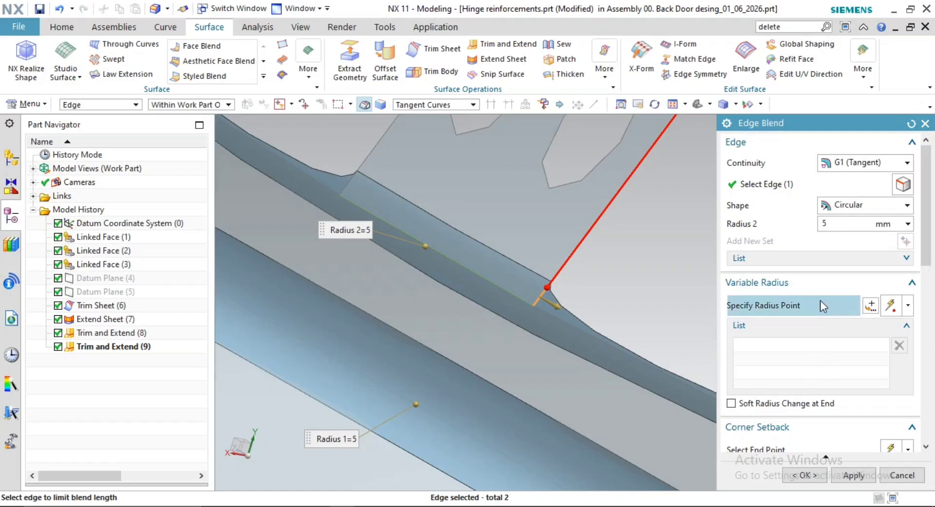
scroll(817, 316, down, 3)
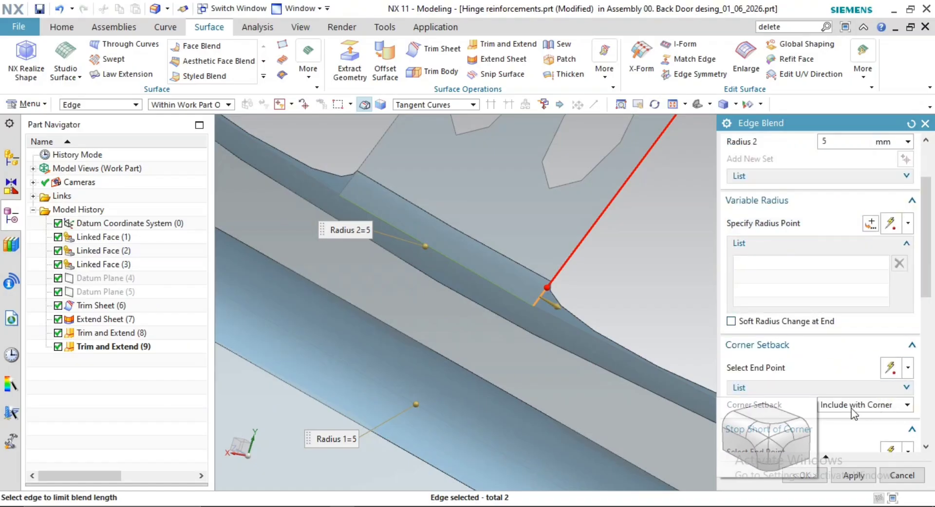
click(857, 406)
key(Escape)
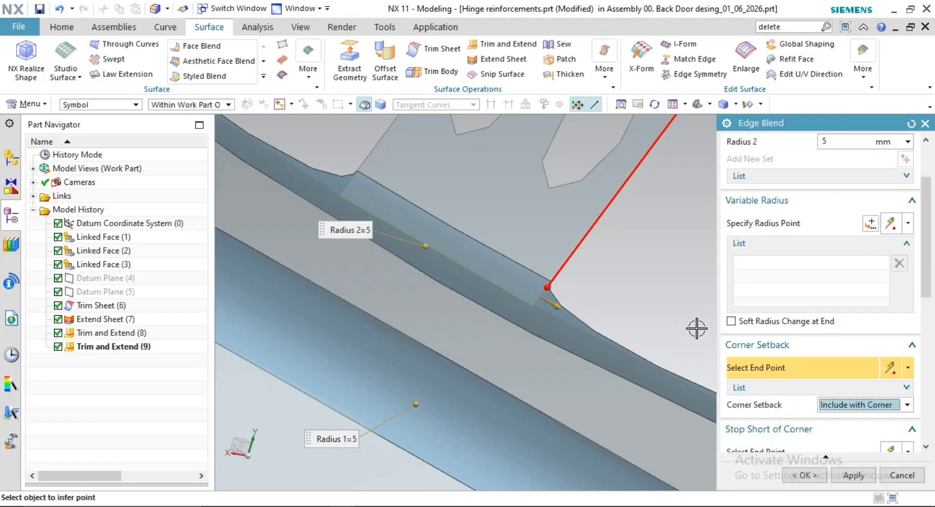
key(Escape)
Set up a new 6 mm Edge Blend on the wall-to-pad edge and examine its Overflow and other settings
scroll(658, 315, down, 2)
shift+middle_drag(670, 327, 729, 325)
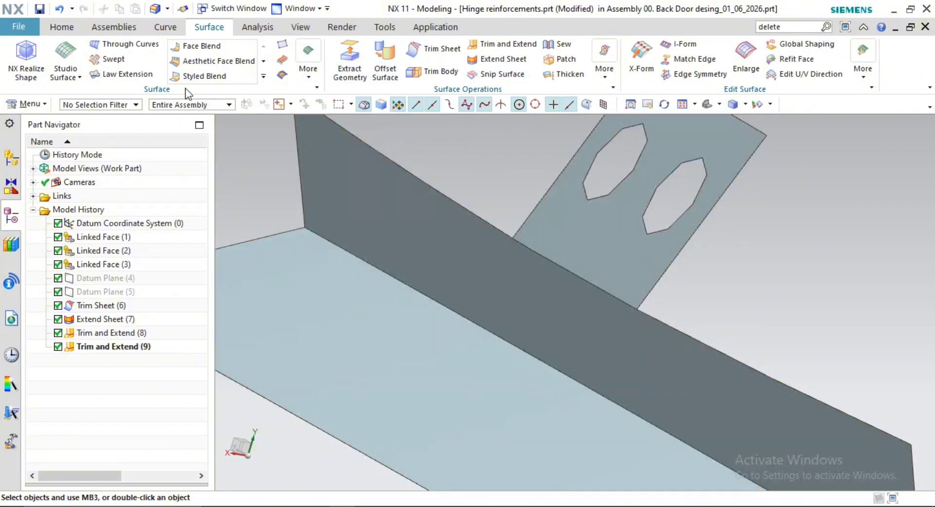
click(263, 76)
click(297, 77)
click(558, 269)
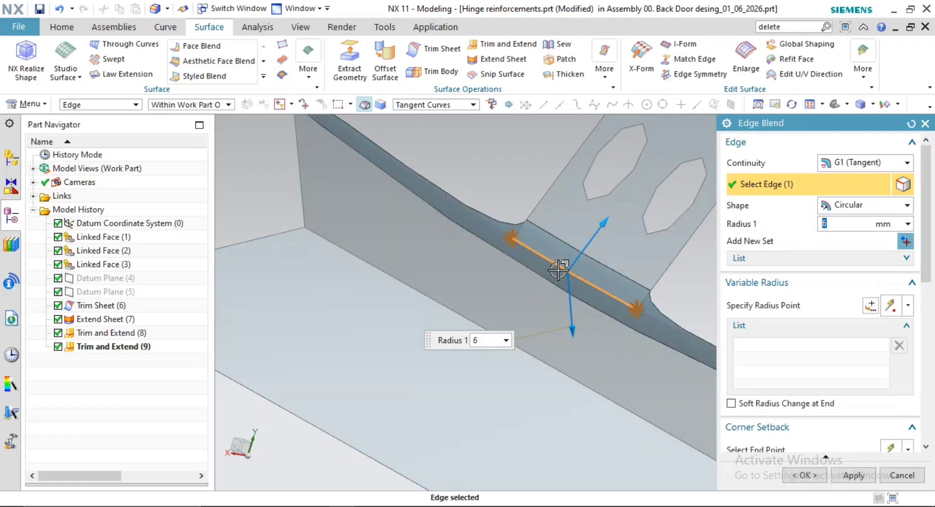
scroll(816, 273, down, 3)
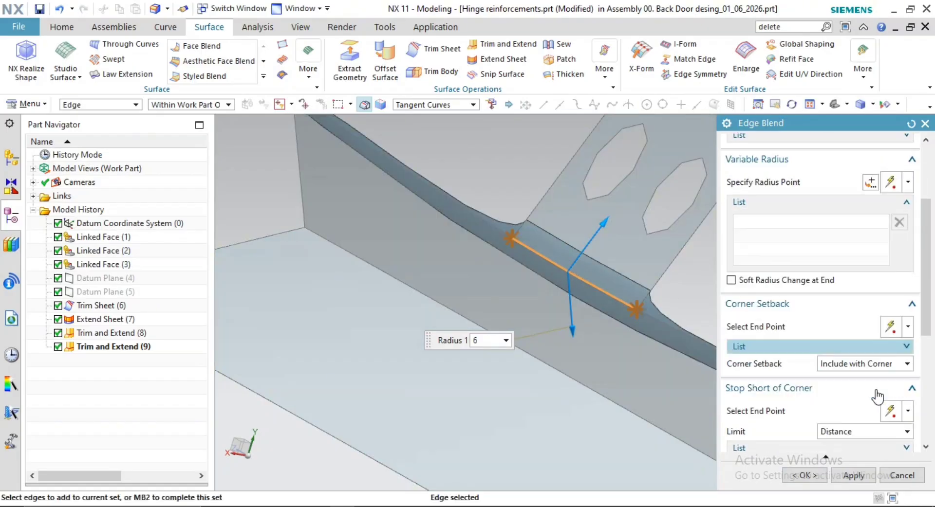
scroll(828, 397, down, 6)
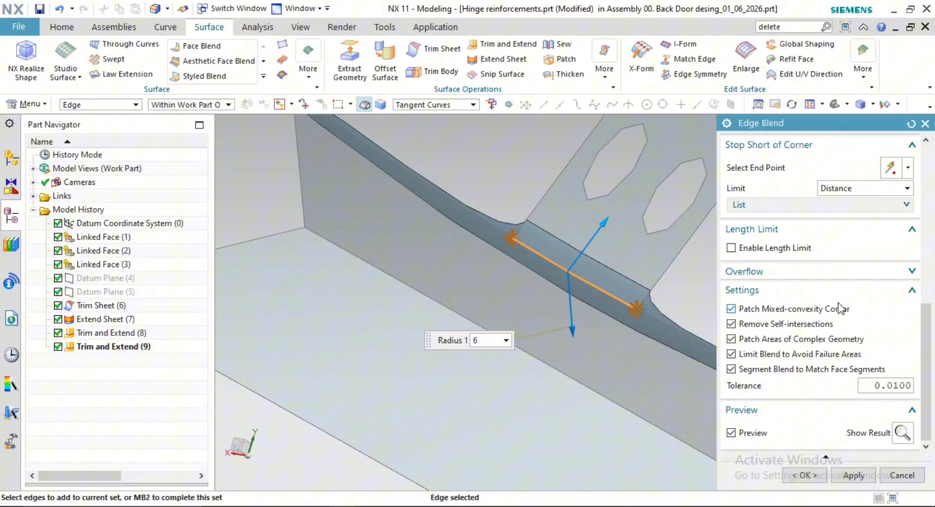
click(839, 274)
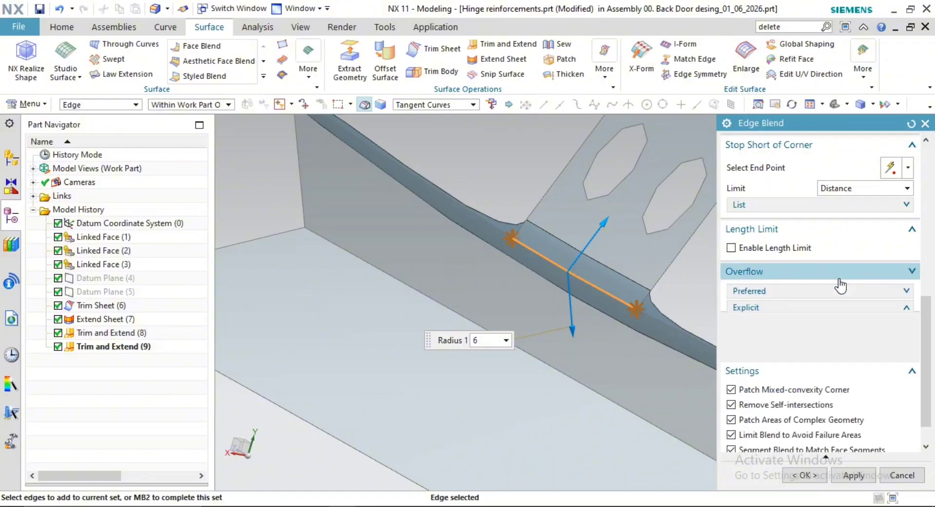
click(839, 273)
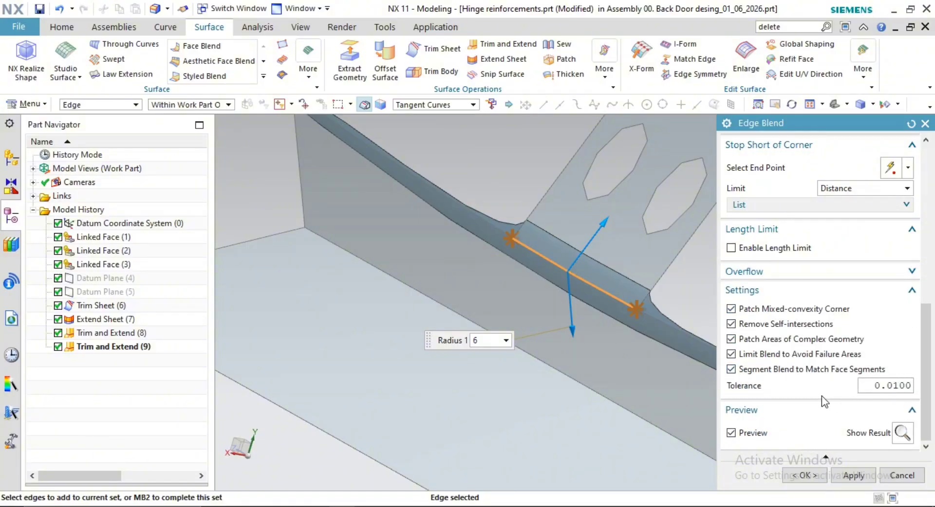
scroll(822, 396, up, 3)
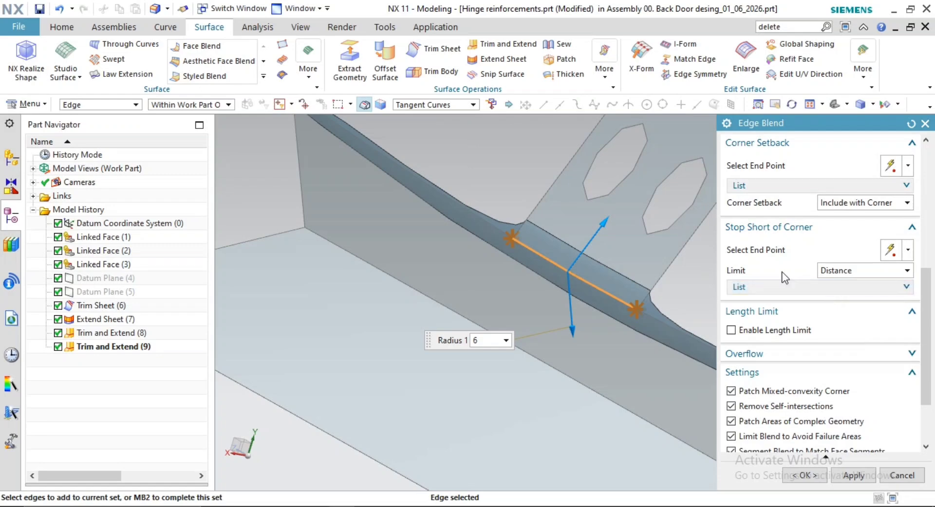
Try the Blend Intersection limit for stopping short of the corner, and restore the Distance limit
click(834, 271)
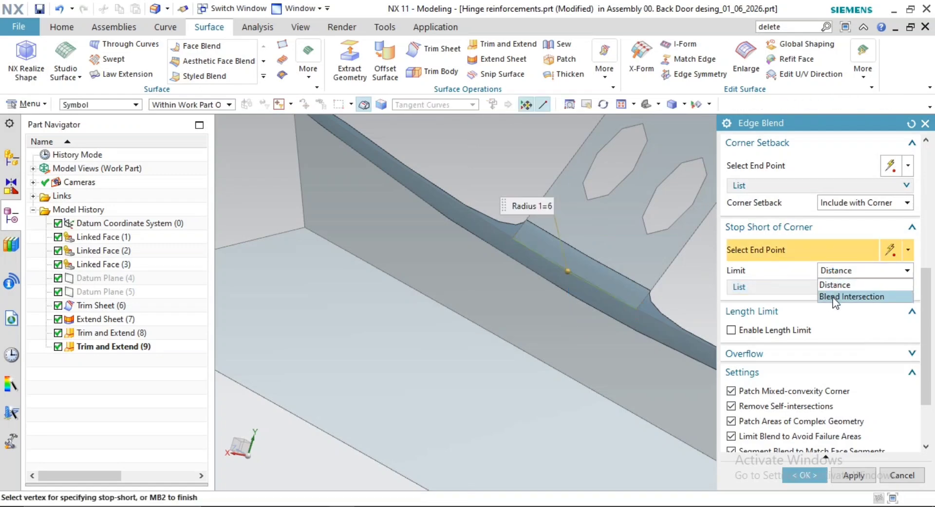
click(833, 297)
click(867, 271)
click(851, 283)
scroll(845, 207, up, 3)
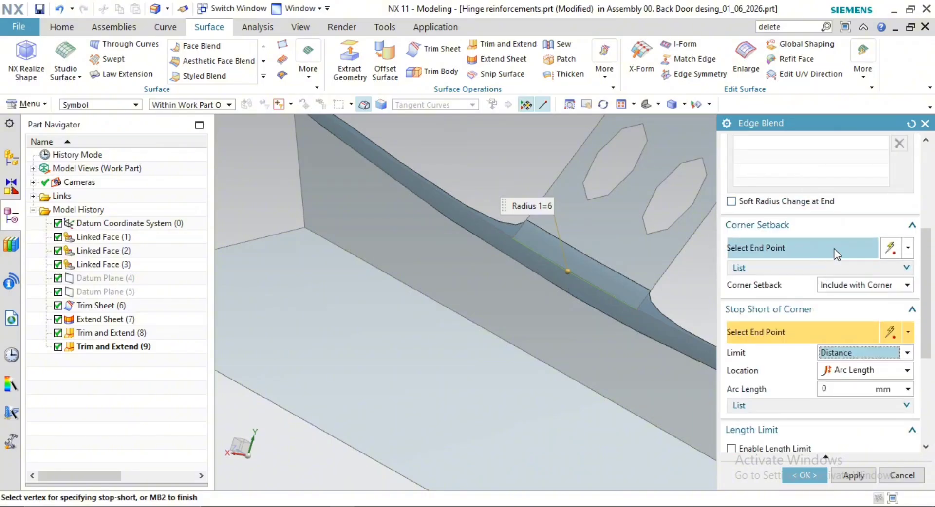
scroll(825, 241, up, 7)
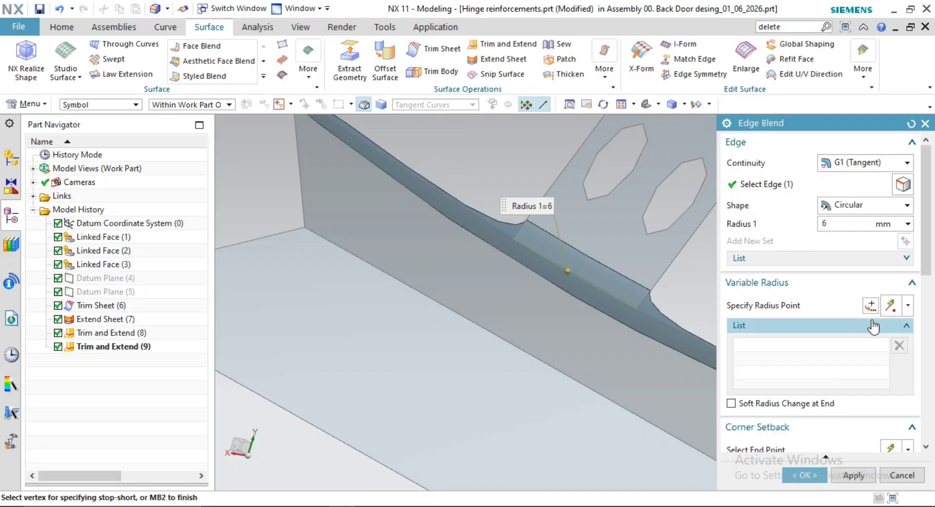
scroll(805, 273, down, 2)
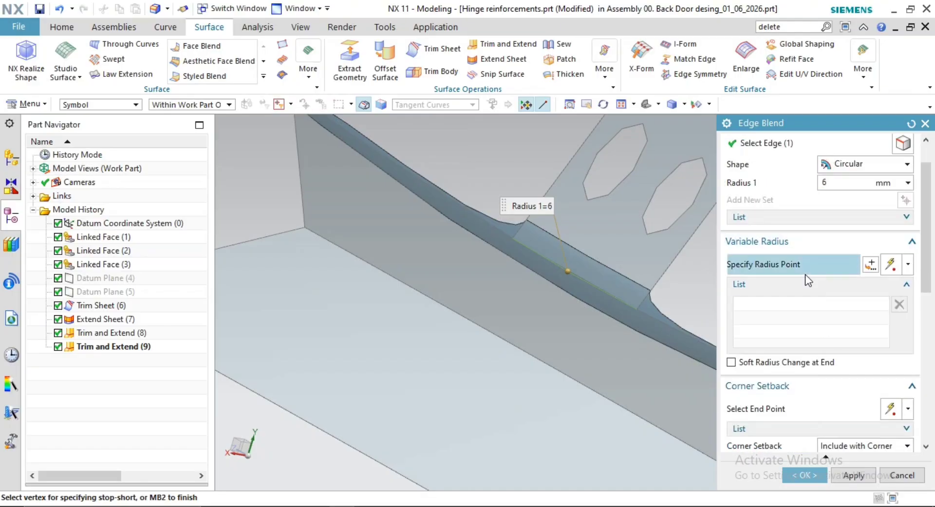
Collapse the Variable Radius options and compare the stop-short arc length settings with Blend Intersection, returning to Distance
click(843, 242)
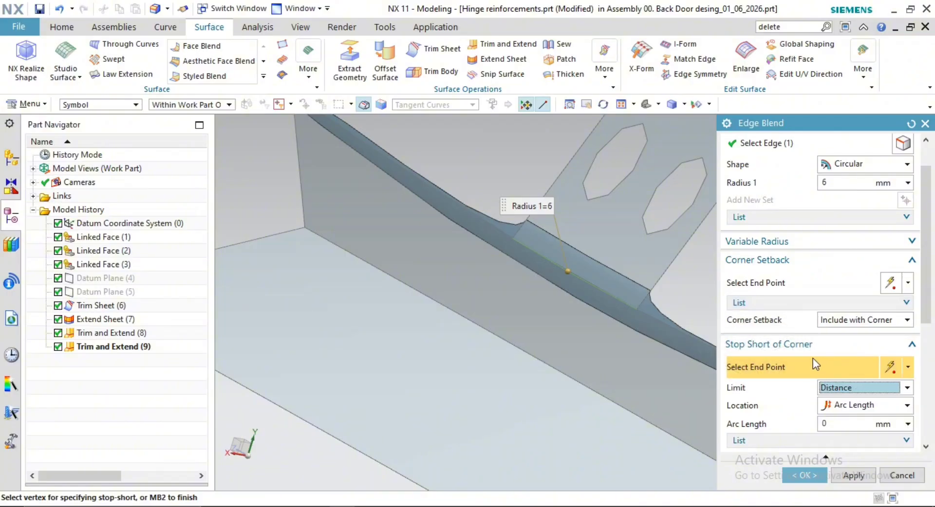
scroll(813, 359, down, 2)
scroll(809, 349, down, 2)
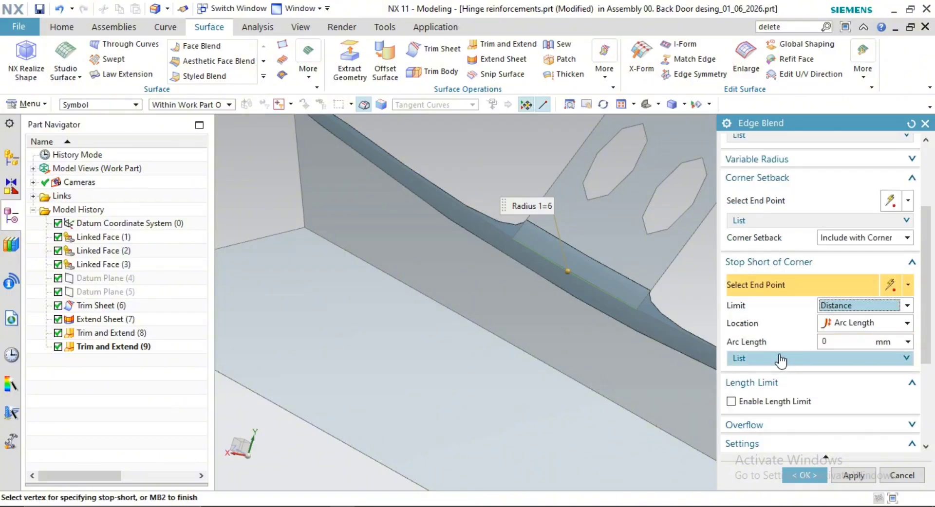
click(847, 342)
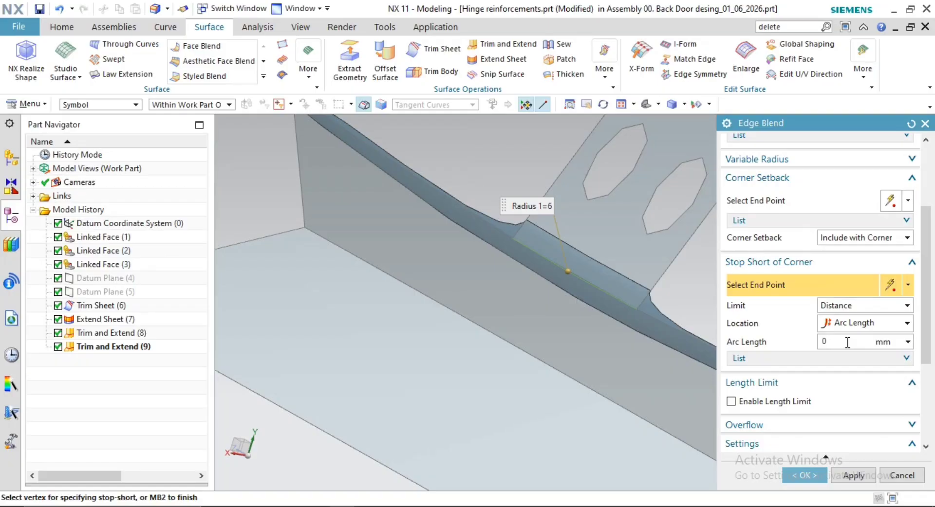
click(845, 308)
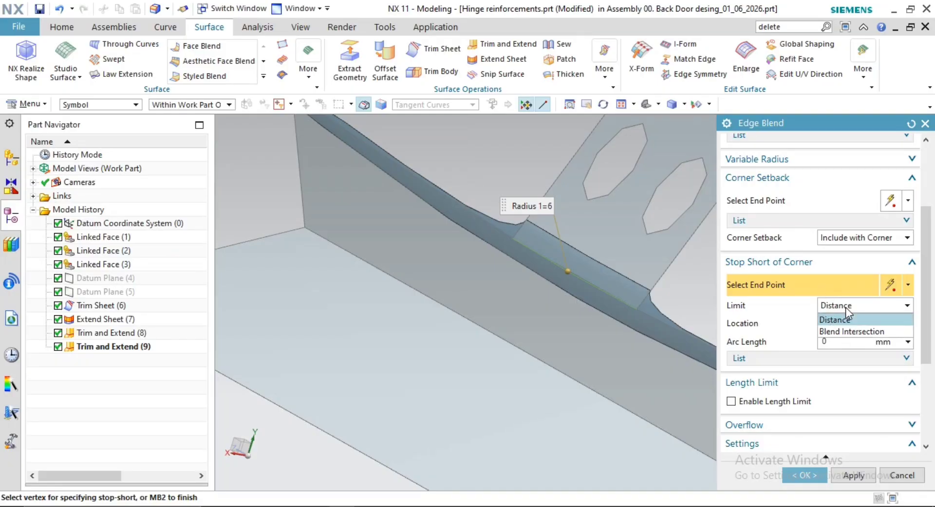
click(850, 332)
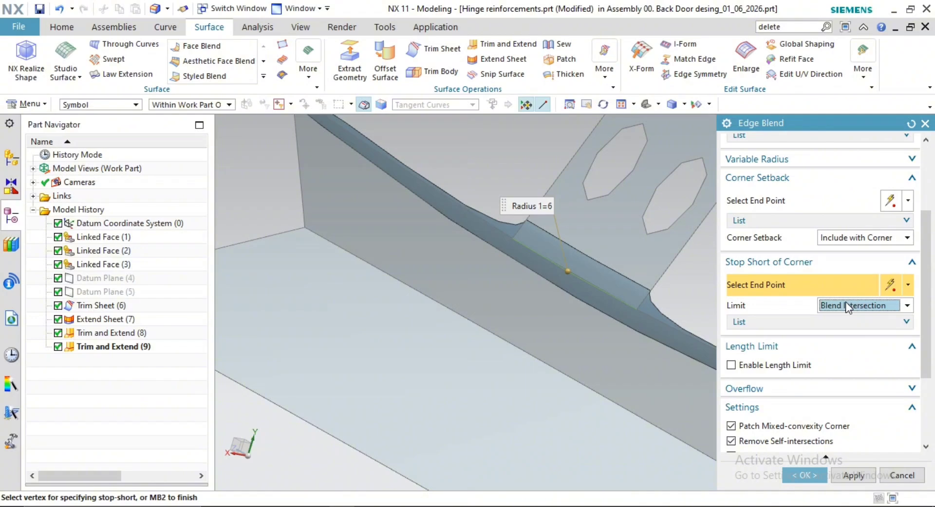
click(846, 305)
click(843, 321)
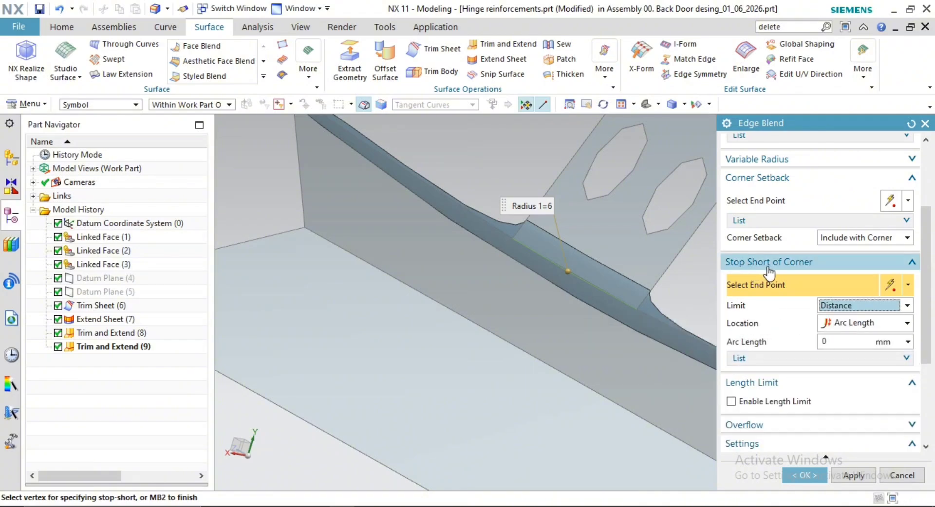
Try the Separate from Corner setback option and switch back to Include with Corner
click(858, 238)
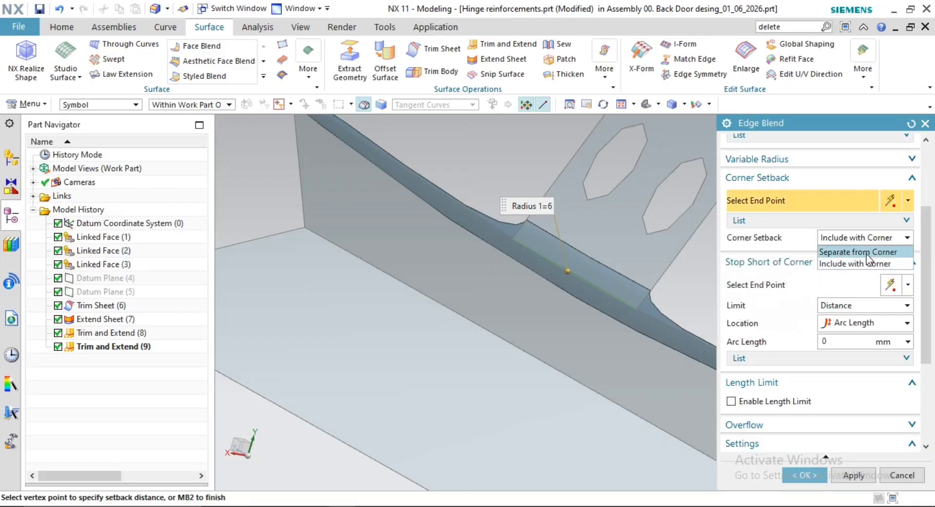
click(858, 252)
click(867, 244)
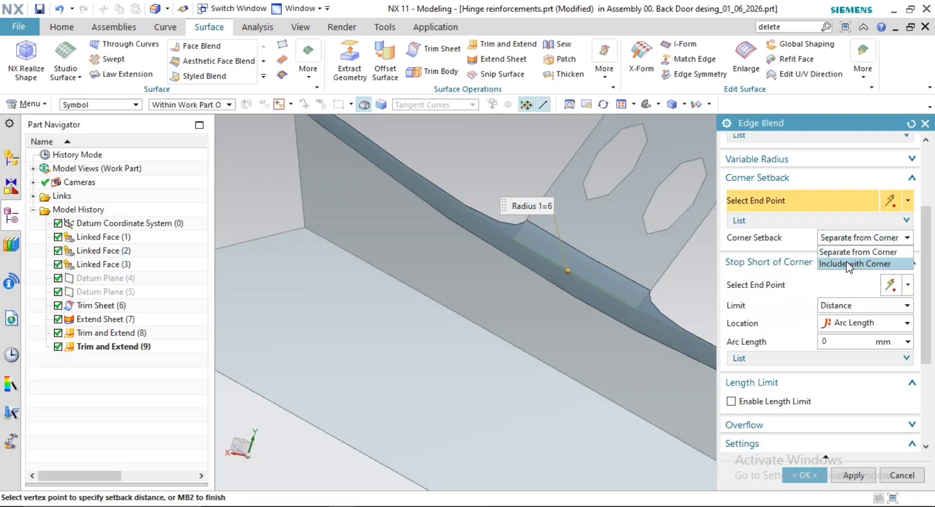
click(857, 263)
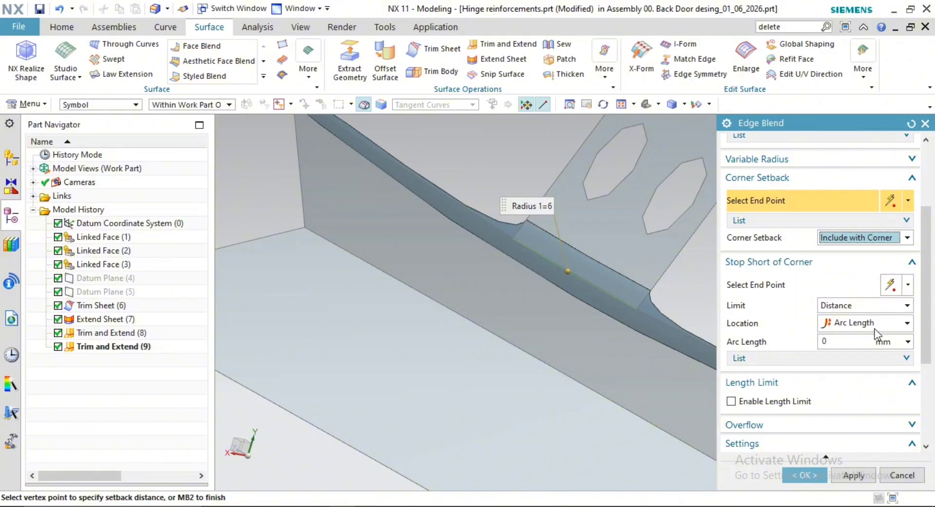
Try a 10 % Arc Length location for stopping the blend short of the corner, and cancel the wall-to-pad Edge Blend
click(870, 306)
click(855, 307)
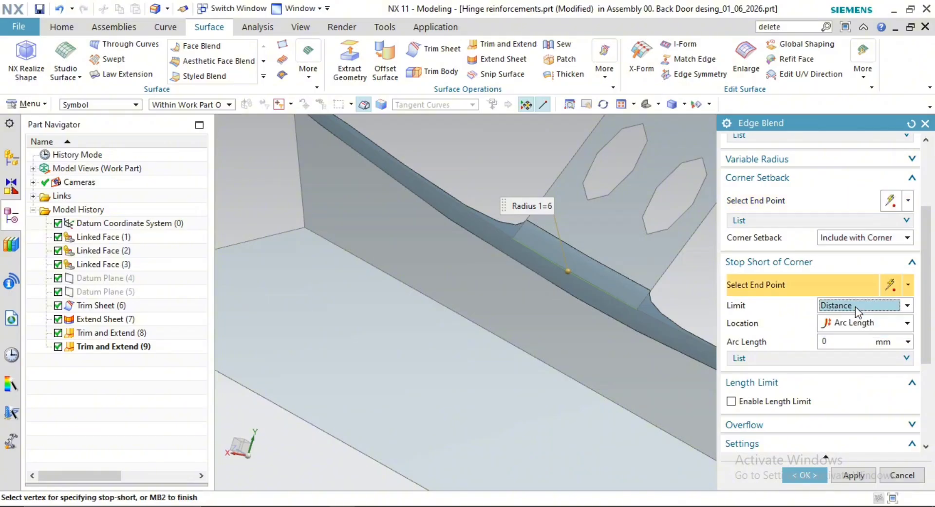
click(863, 323)
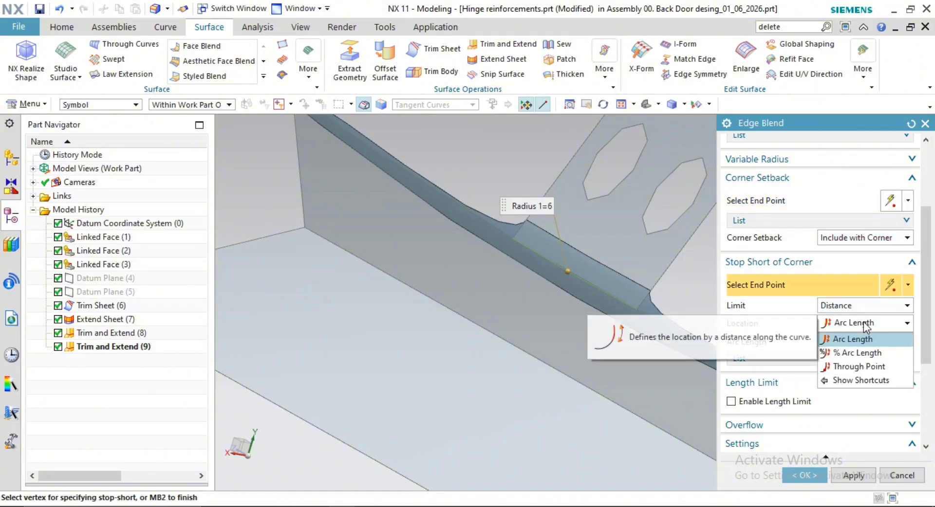
click(864, 352)
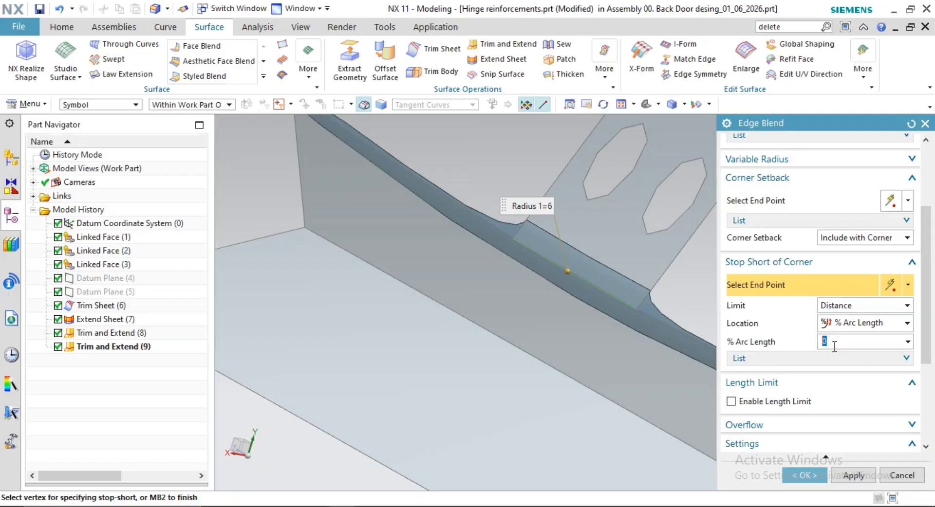
scroll(682, 347, down, 3)
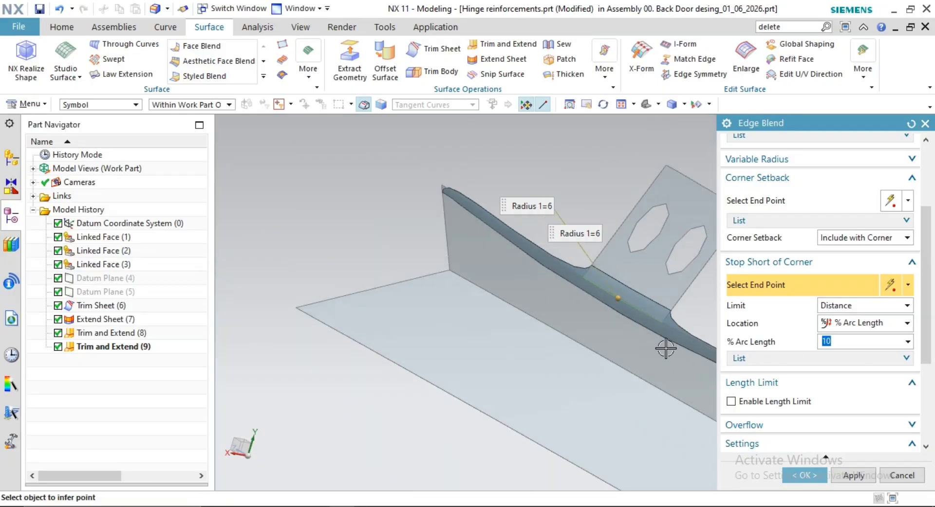
shift+middle_drag(649, 302, 459, 295)
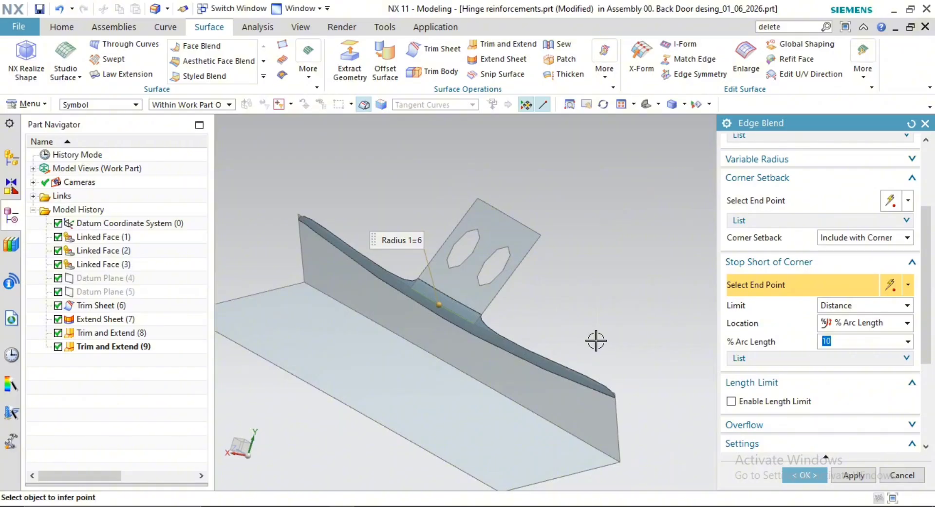
key(Escape)
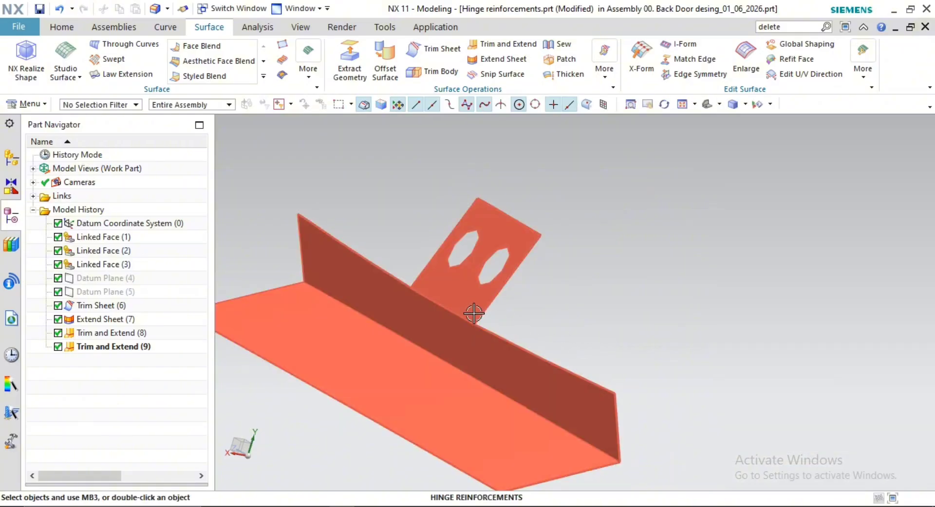
Apply a 6 mm circular G1 Edge Blend along the edge between the upright wall and the long strip
middle_drag(475, 316, 702, 288)
middle_drag(540, 277, 661, 291)
click(263, 75)
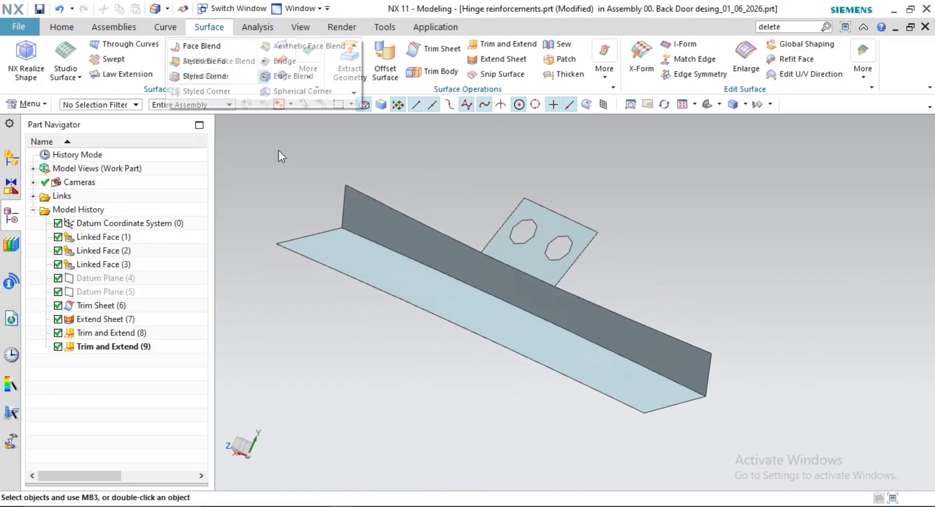
click(287, 72)
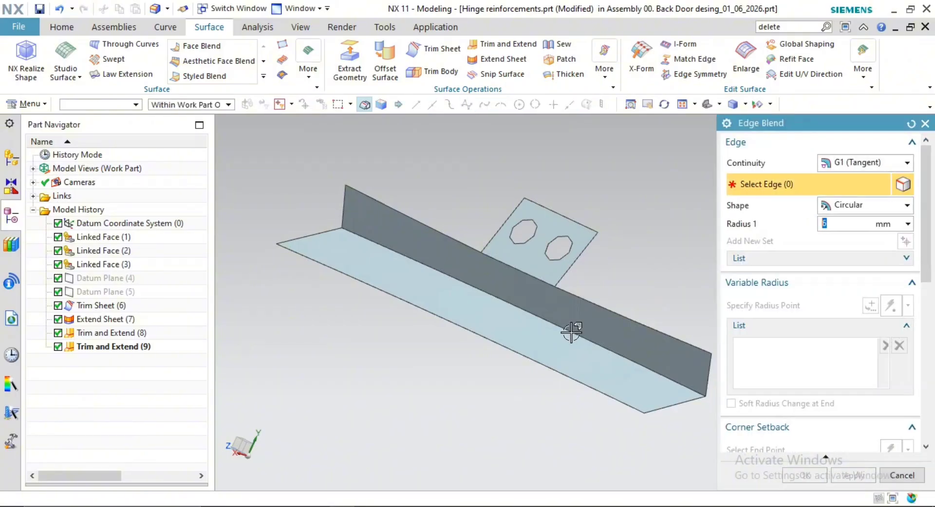
click(604, 350)
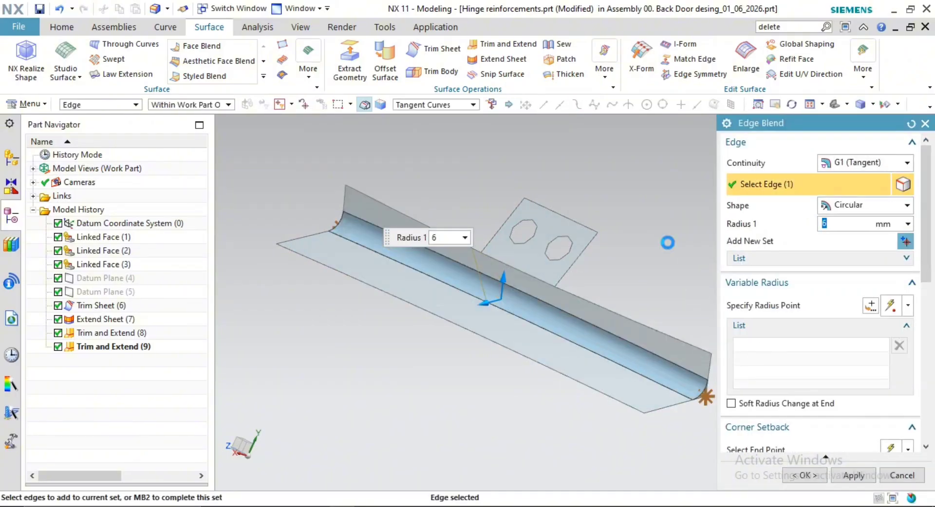
middle_click(648, 279)
middle_click(645, 279)
Start a Curve on Surface and select the hinge pad face and adjoining wall face as its faces
middle_drag(643, 251, 620, 291)
scroll(584, 287, up, 5)
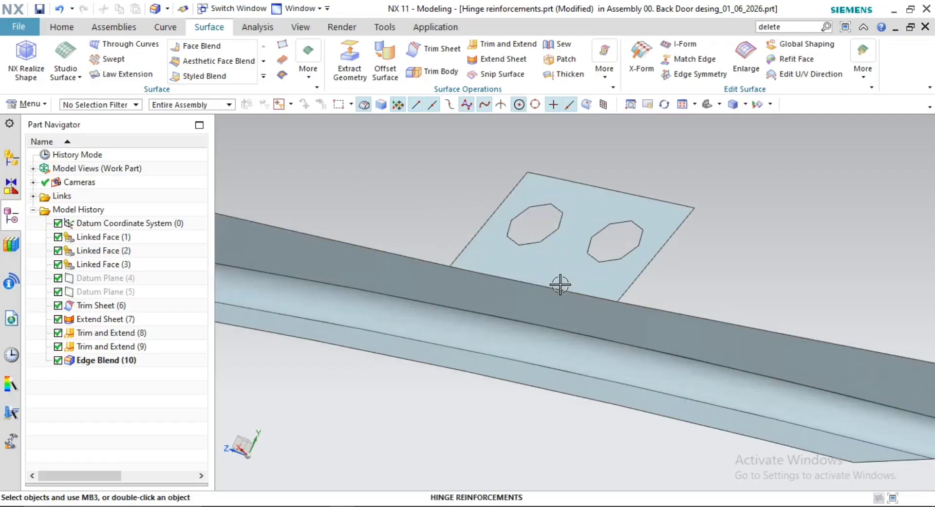
scroll(648, 306, up, 2)
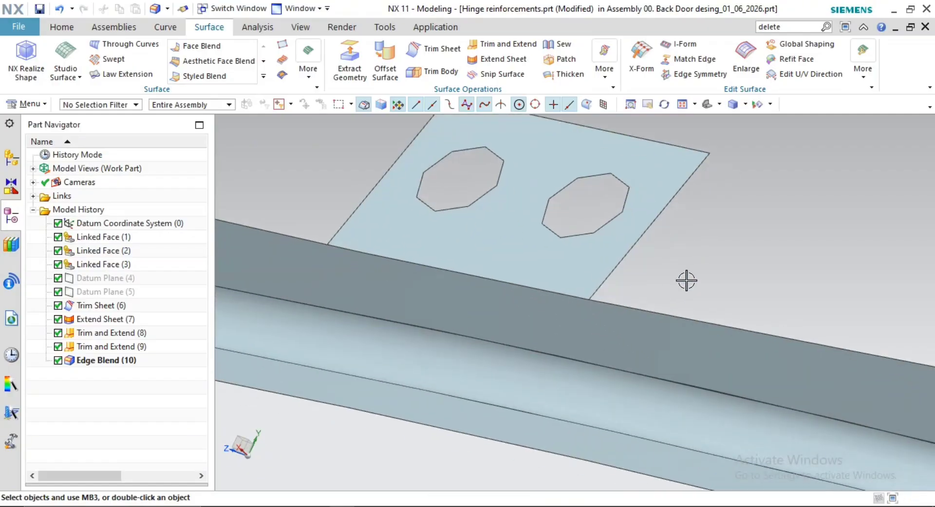
scroll(580, 275, down, 2)
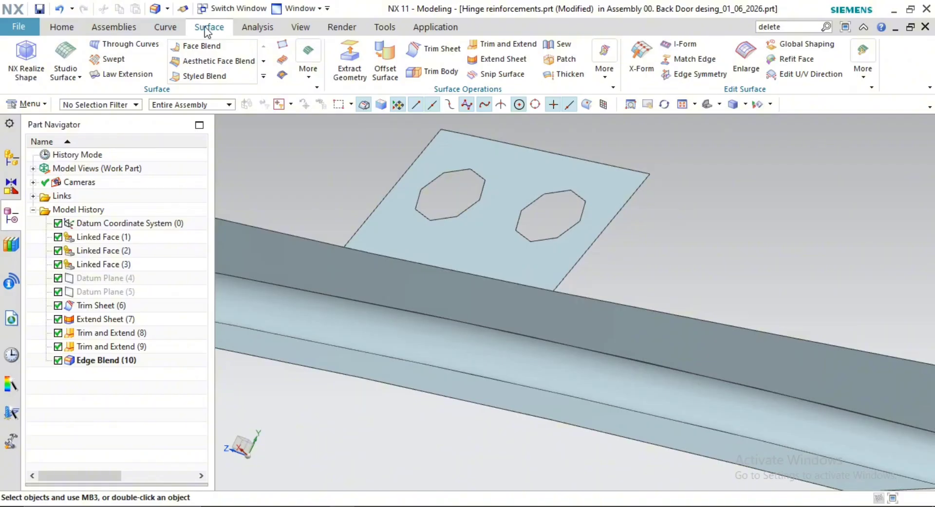
click(165, 27)
click(302, 76)
click(528, 290)
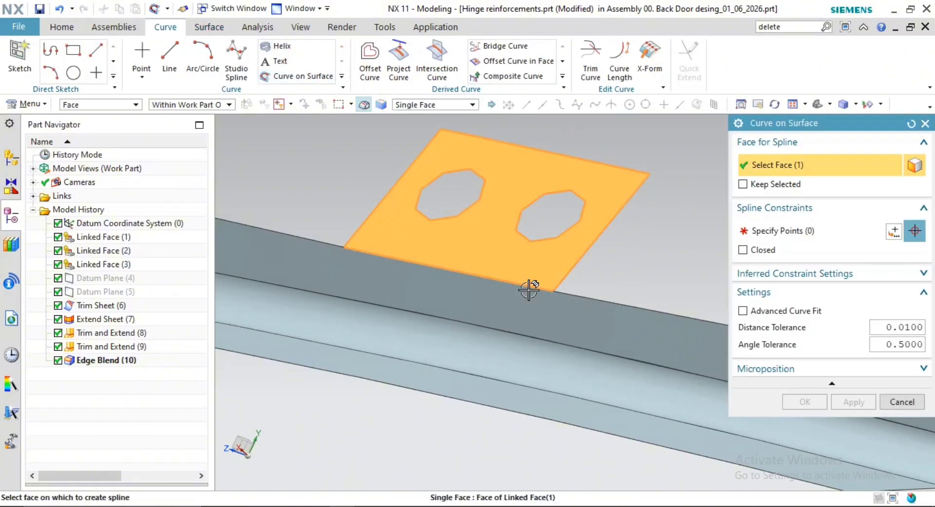
click(530, 298)
shift+middle_drag(657, 251, 615, 242)
middle_click(615, 242)
scroll(528, 268, up, 1)
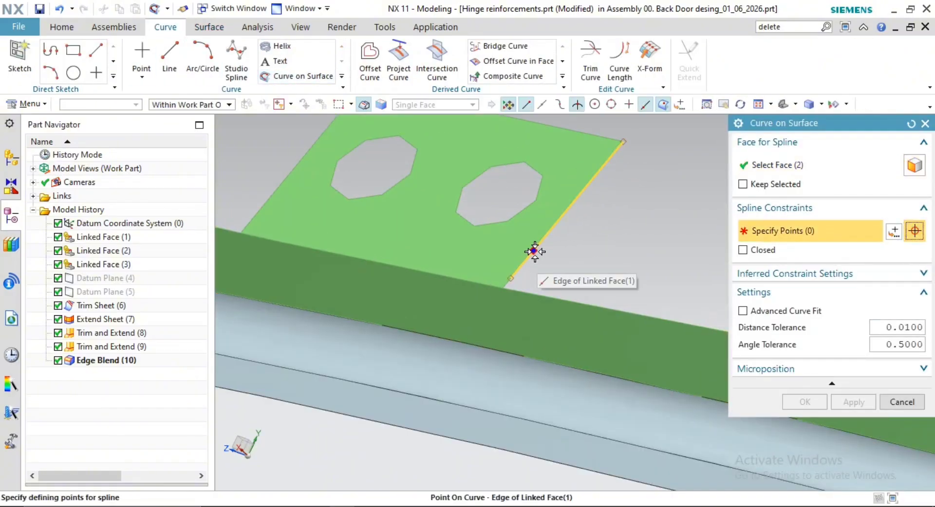
Create a seven-point relief spline around one pad corner, from the pad's side edge to the wall's upper edge, with G1 at both ends
click(535, 251)
scroll(526, 256, up, 2)
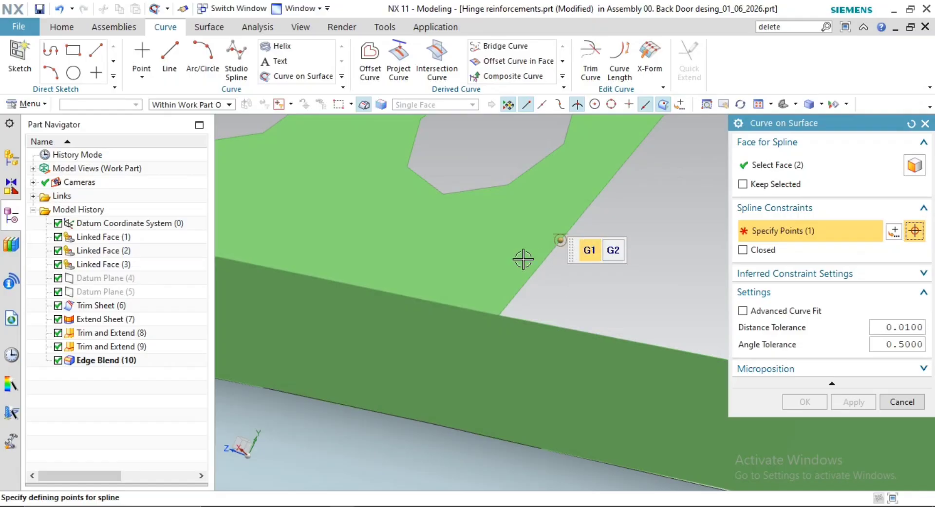
click(506, 264)
click(461, 290)
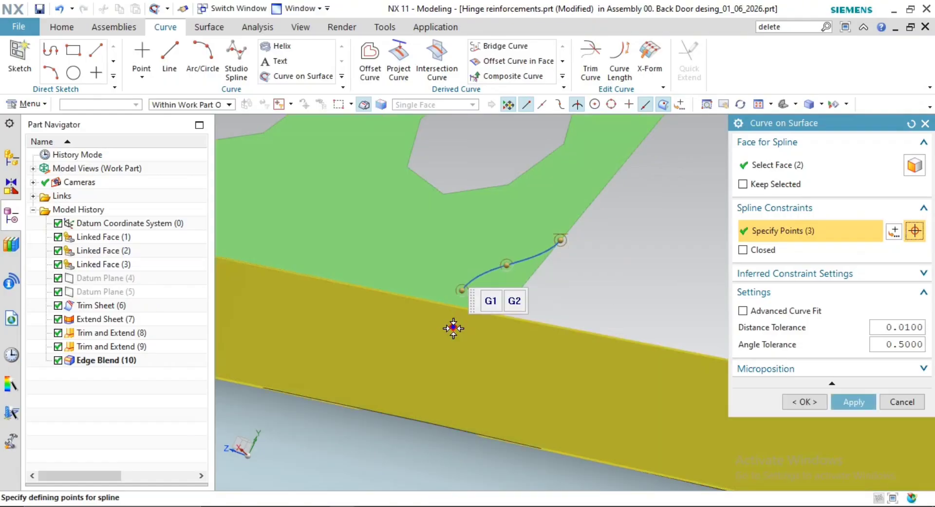
click(452, 328)
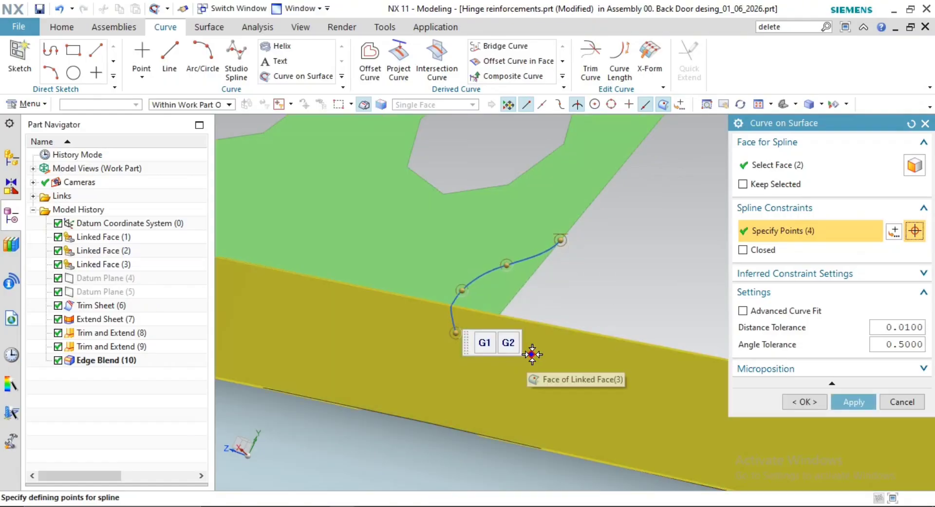
click(532, 355)
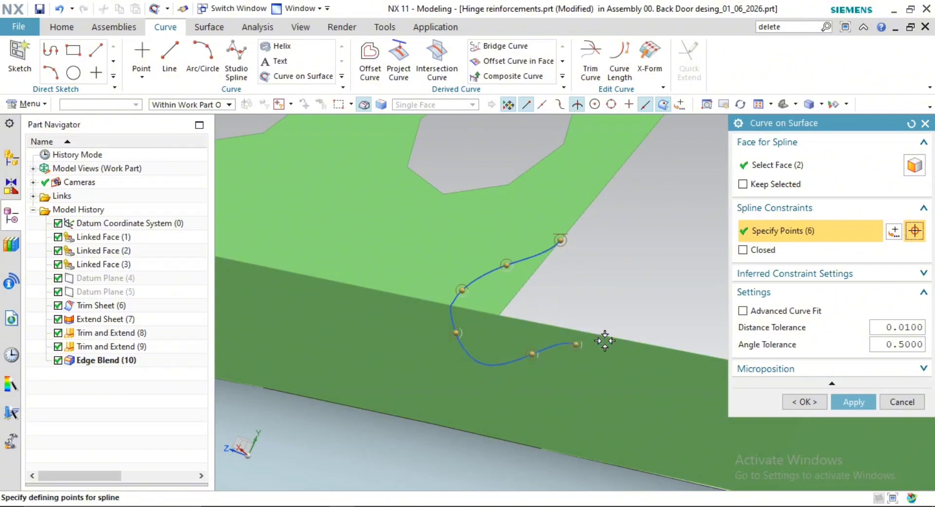
click(616, 337)
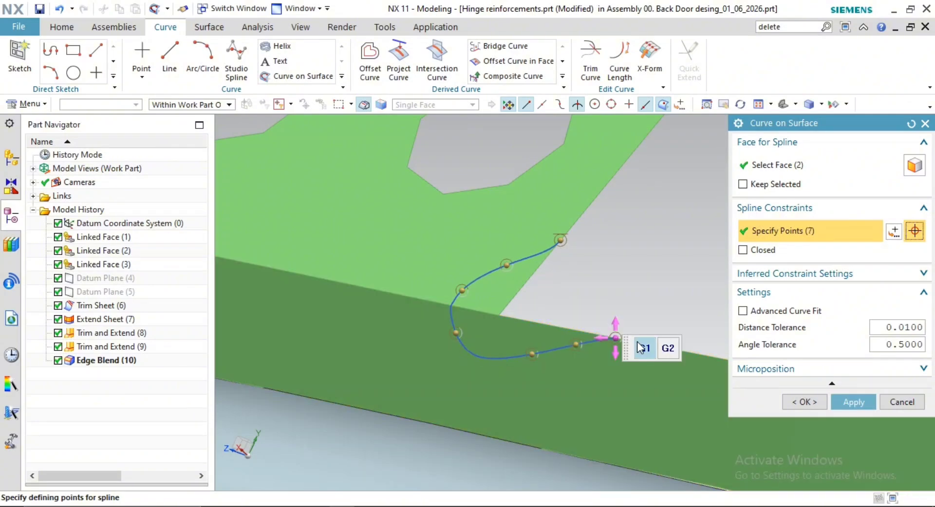
click(642, 347)
middle_click(644, 284)
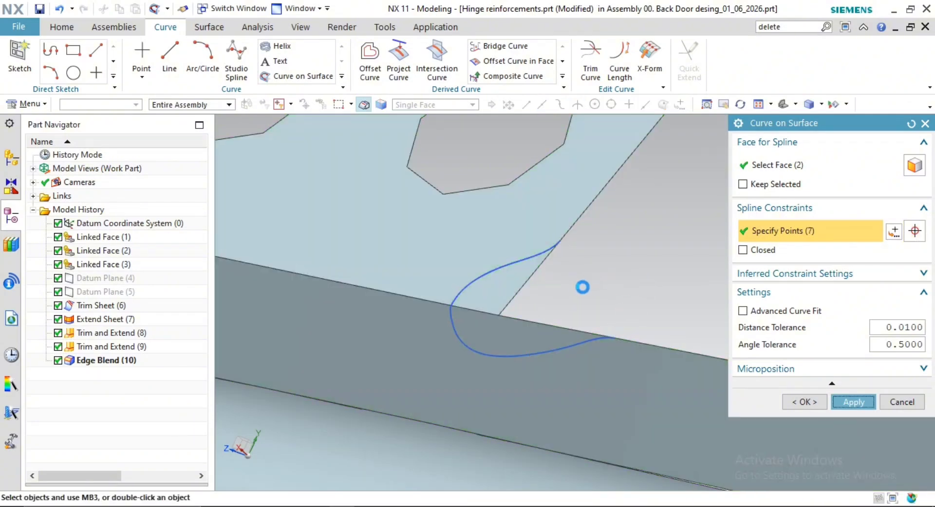
Select the pad and wall faces for a second surface spline at the opposite pad corner
scroll(582, 287, down, 3)
shift+middle_drag(521, 295, 613, 297)
scroll(549, 311, up, 3)
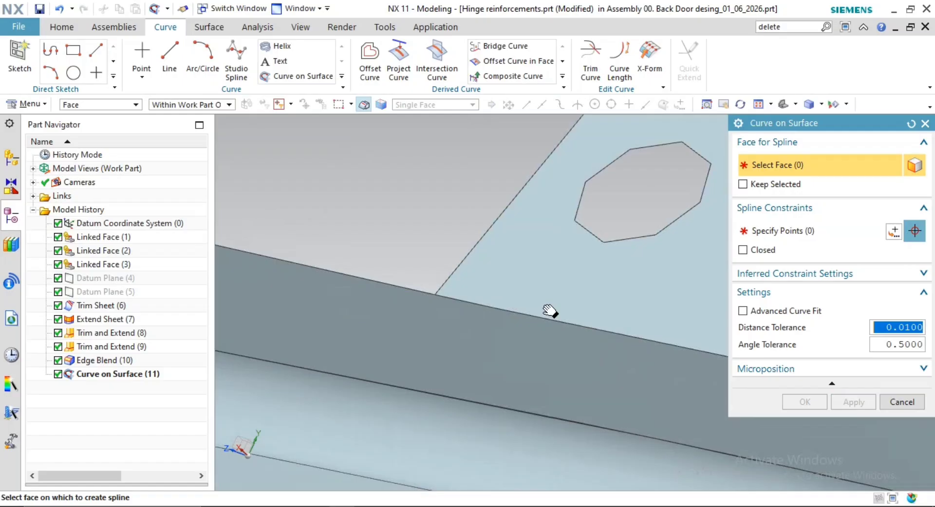
click(480, 266)
click(445, 340)
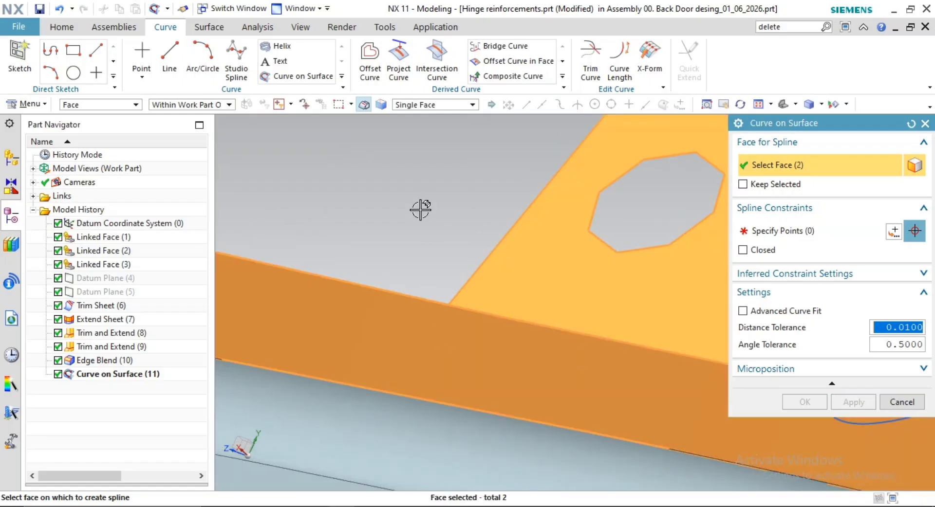
middle_click(421, 210)
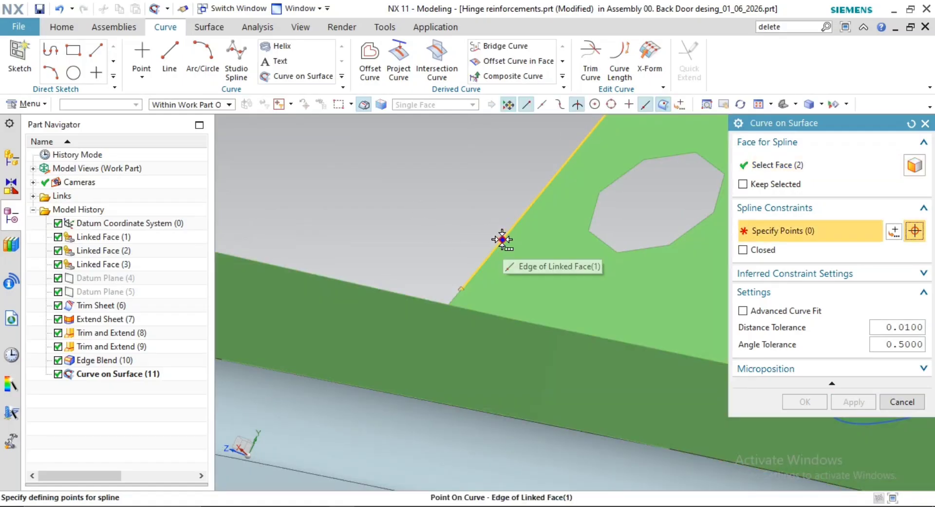
Create a six-point relief spline around the opposite pad corner, ending on the wall's upper edge, with G1 at both ends
click(486, 258)
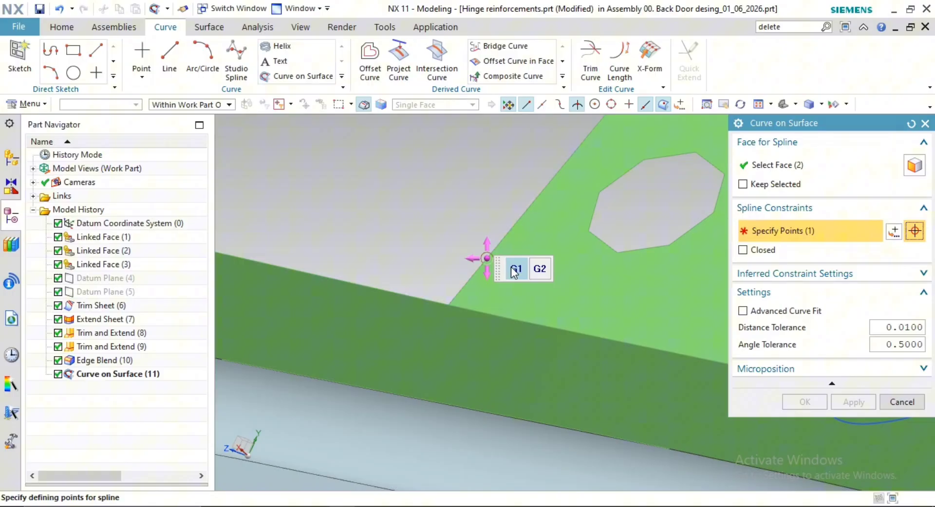
click(486, 287)
click(484, 328)
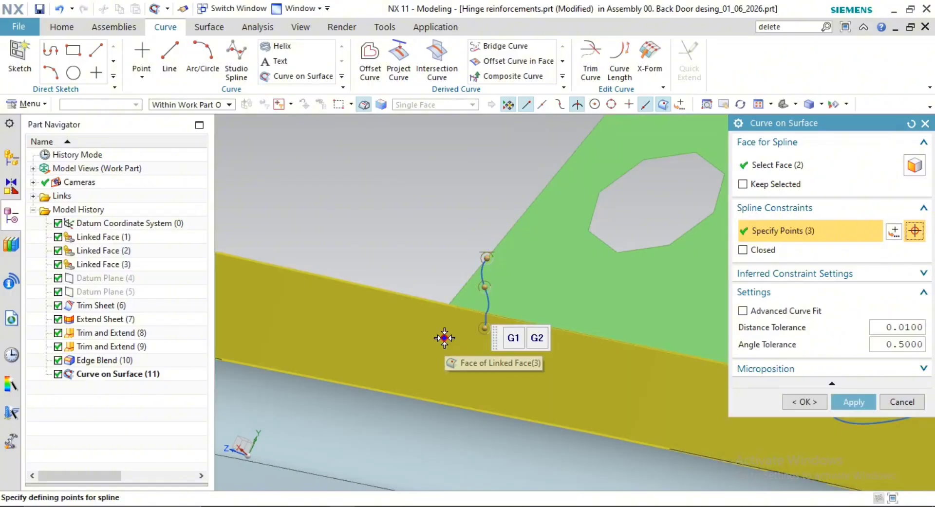
click(441, 336)
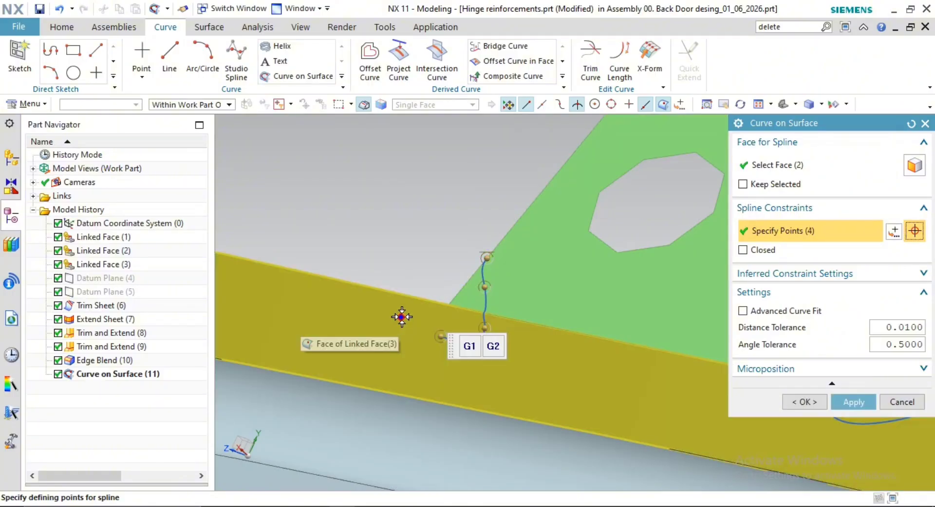
click(401, 317)
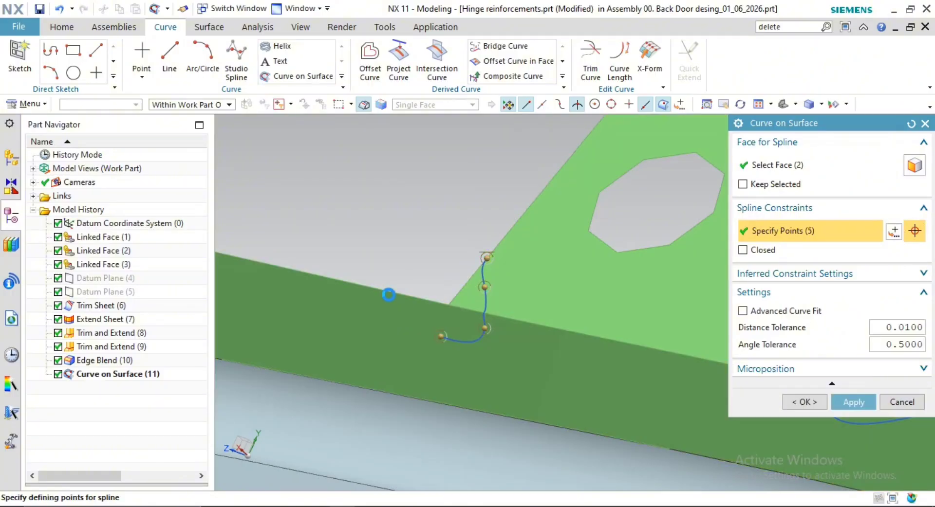
click(362, 285)
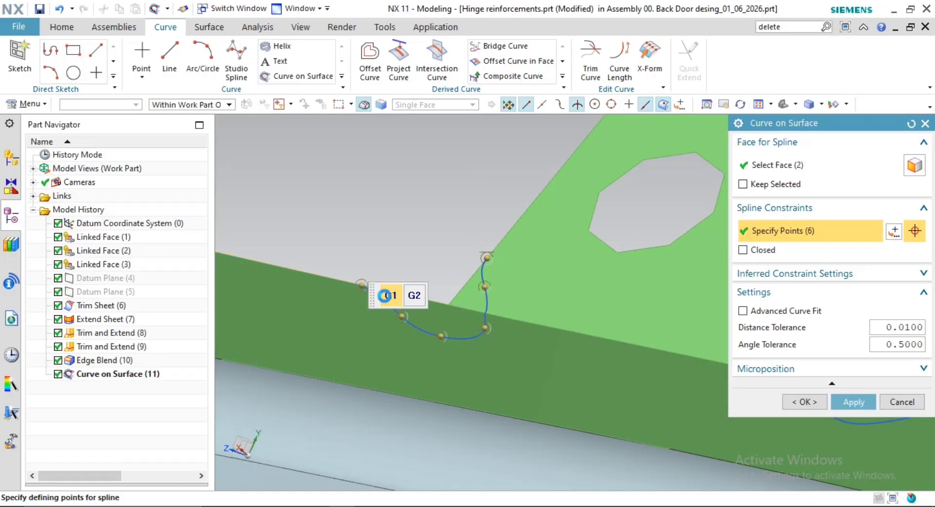
middle_click(397, 241)
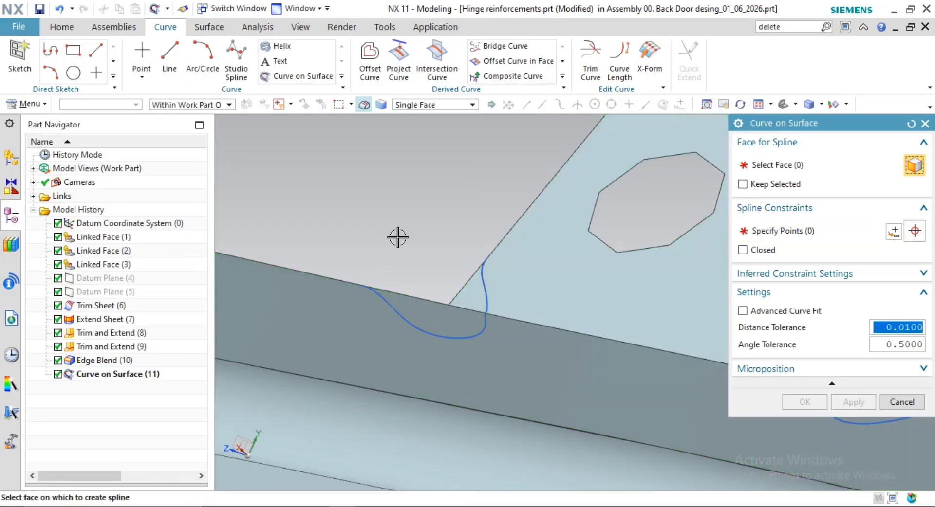
Trim the reinforcement sheet body with both corner splines as boundaries, using the Keep region option to cut reliefs at the pad corners
click(206, 28)
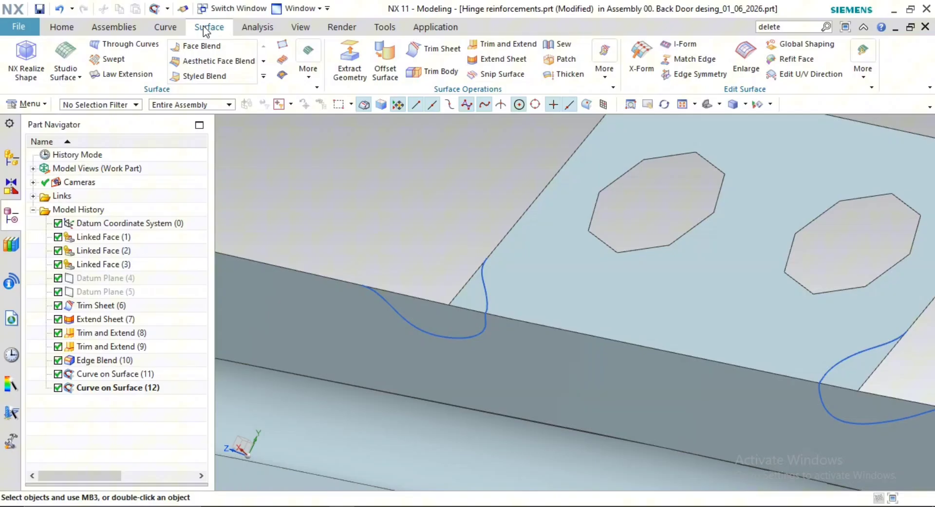
click(419, 44)
click(560, 272)
shift+middle_drag(563, 274, 484, 183)
middle_click(375, 171)
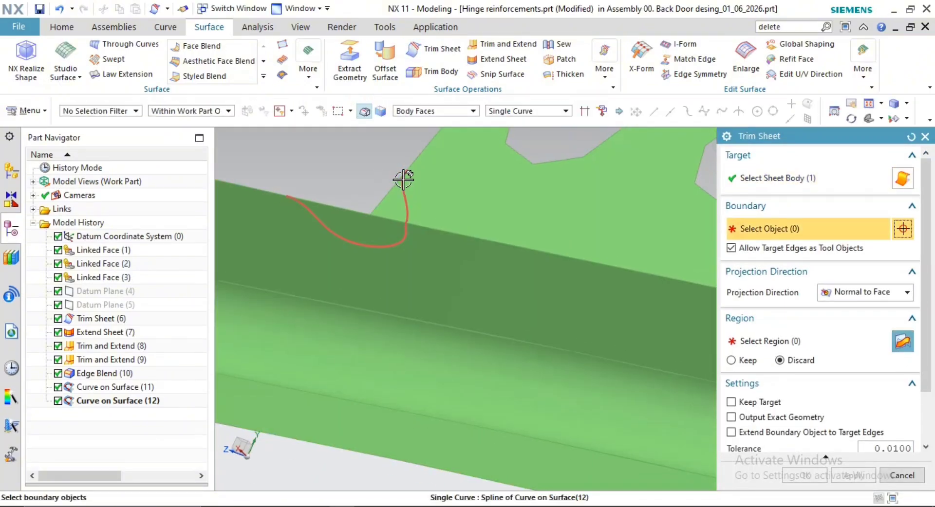
click(404, 189)
shift+middle_drag(484, 255, 340, 270)
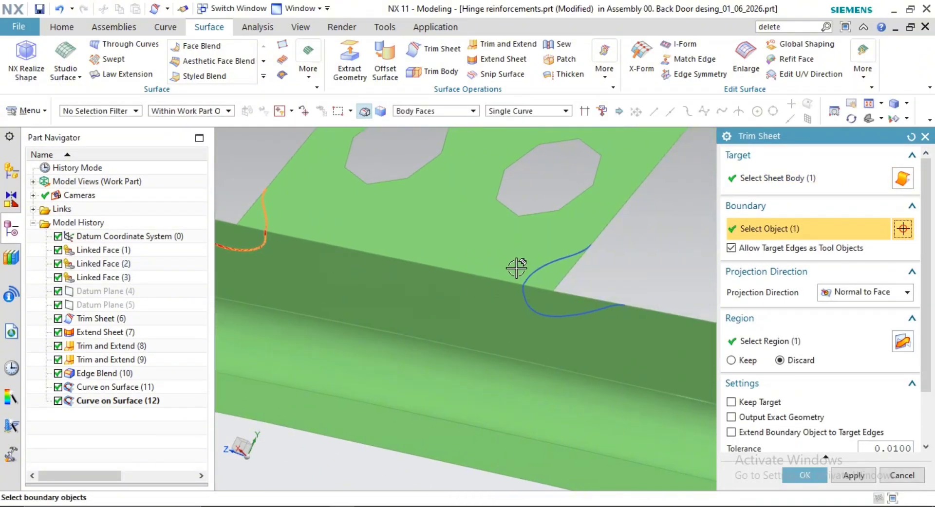
click(533, 274)
click(745, 341)
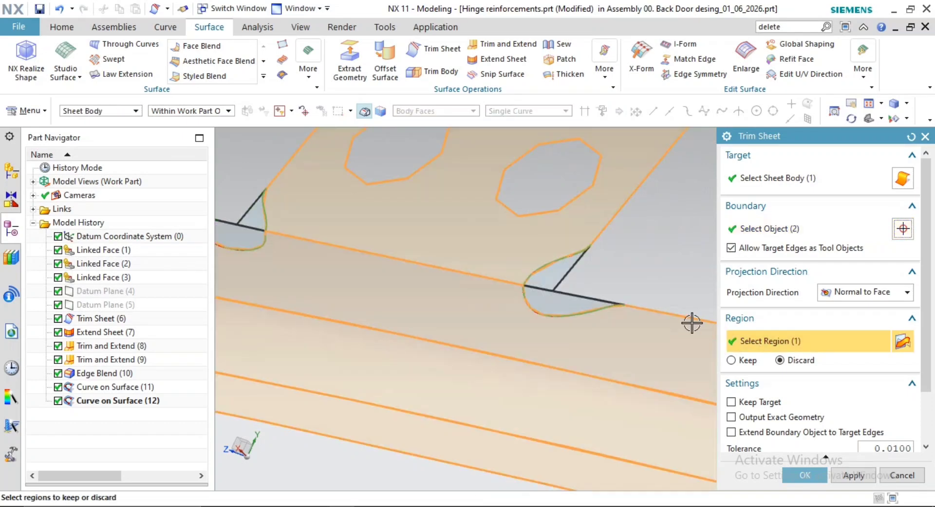
scroll(581, 279, down, 3)
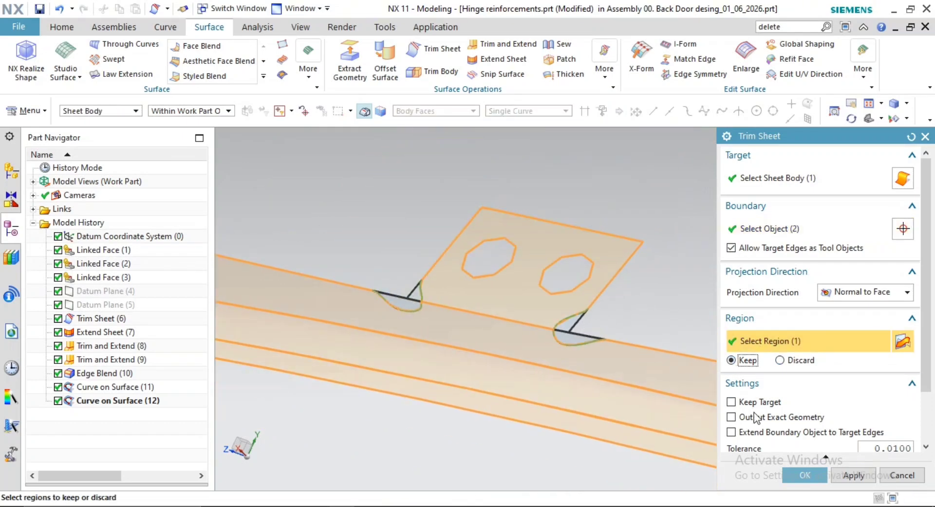
click(794, 477)
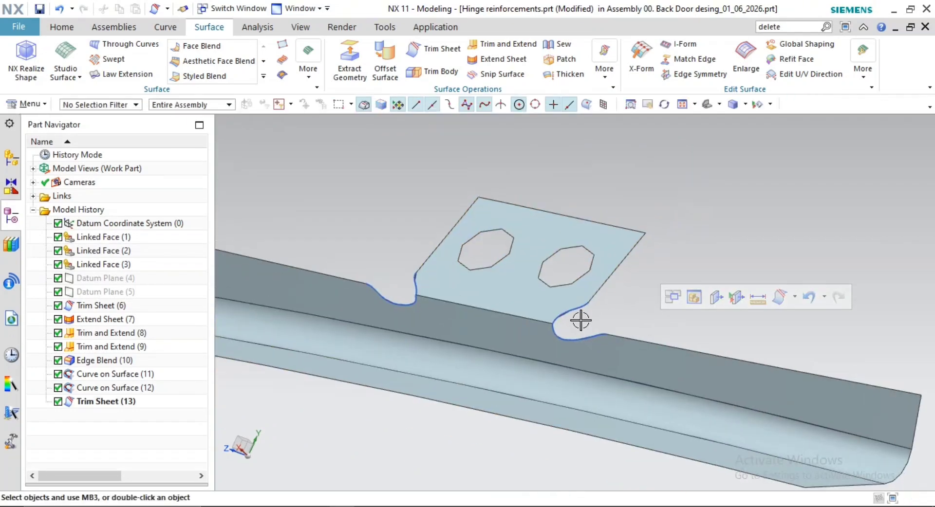
Hide both relief spline curves at the hinge pad corners
right_click(575, 317)
click(605, 83)
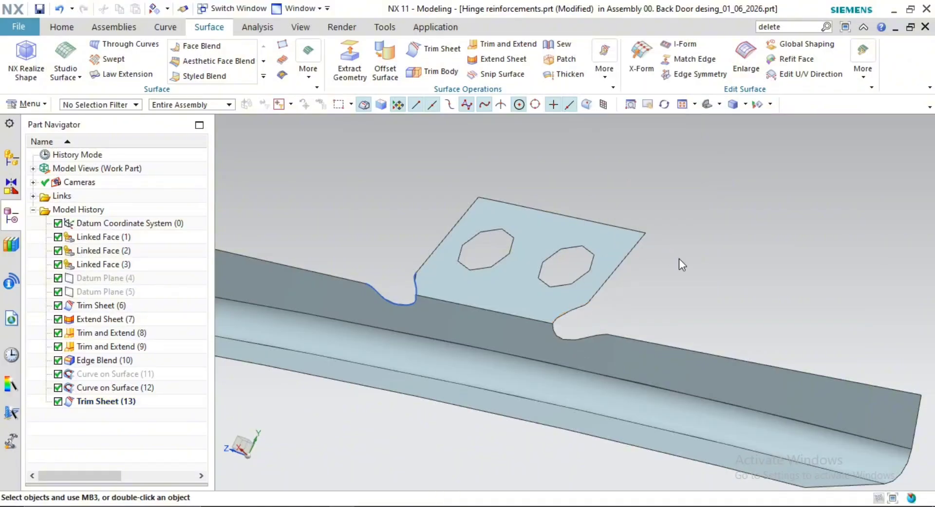
right_click(412, 294)
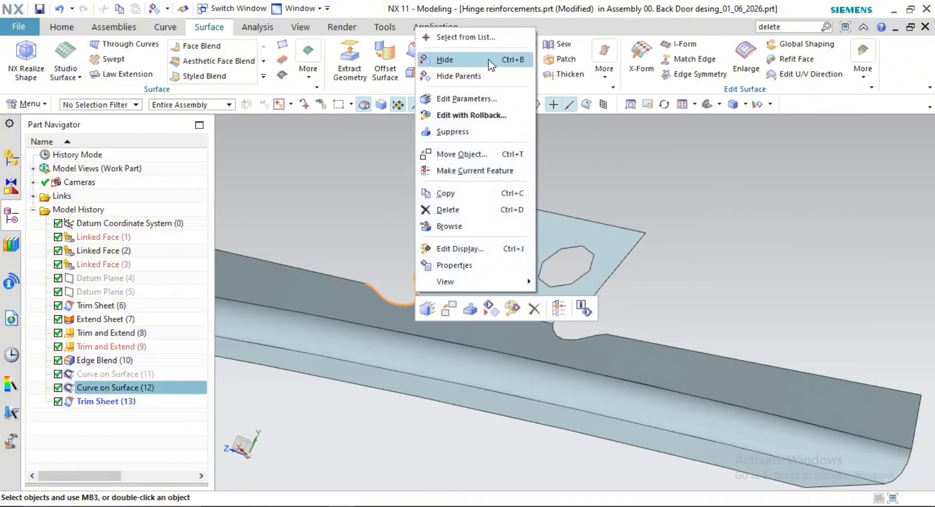
click(444, 60)
mouse_move(669, 328)
middle_down()
mouse_move(570, 313)
mouse_move(570, 325)
mouse_move(601, 302)
mouse_move(636, 309)
mouse_move(676, 343)
middle_up()
scroll(639, 325, up, 1)
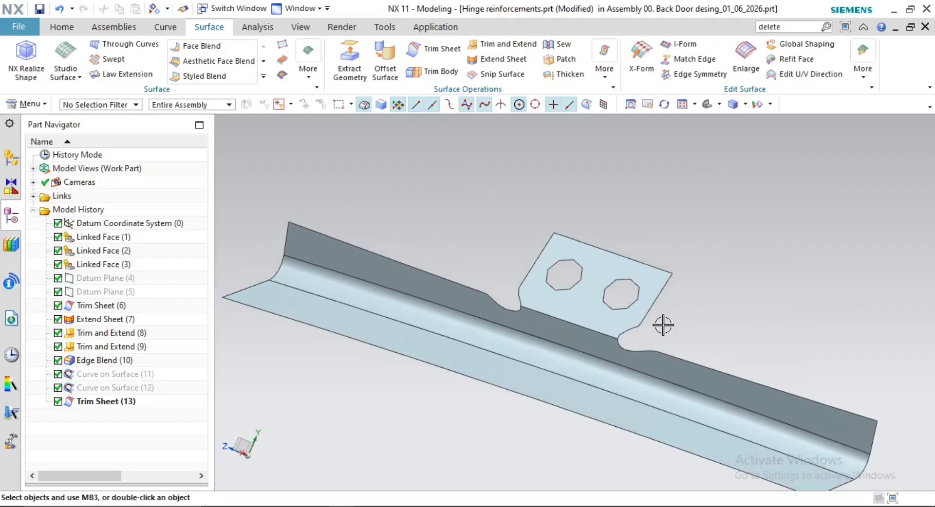
Try an edge blend between the hinge pad and the wall, testing a 1 mm radius and then 3 mm
scroll(613, 336, up, 2)
shift+middle_drag(582, 371, 555, 387)
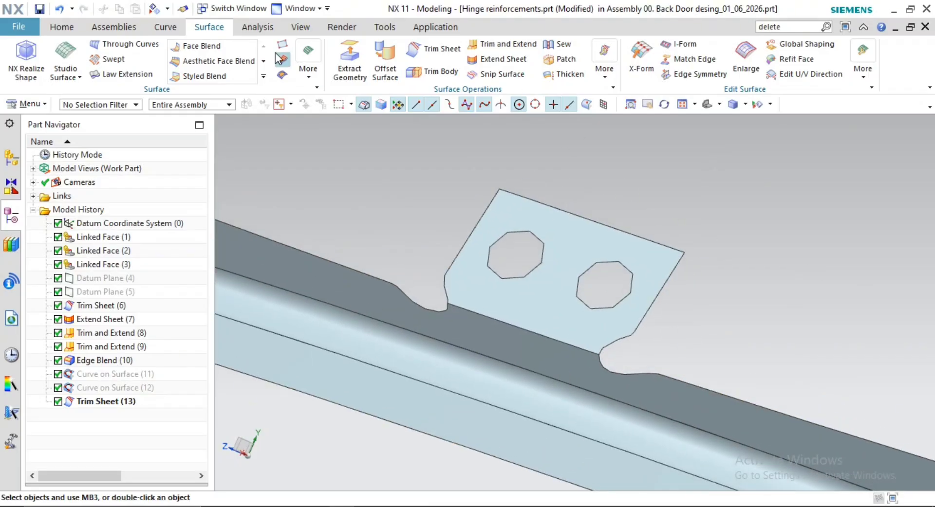
click(264, 75)
click(286, 73)
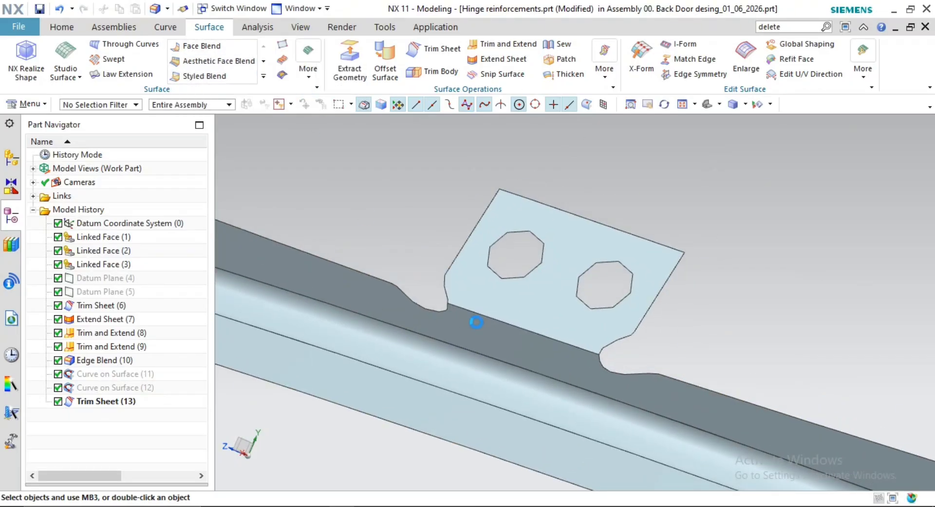
click(494, 319)
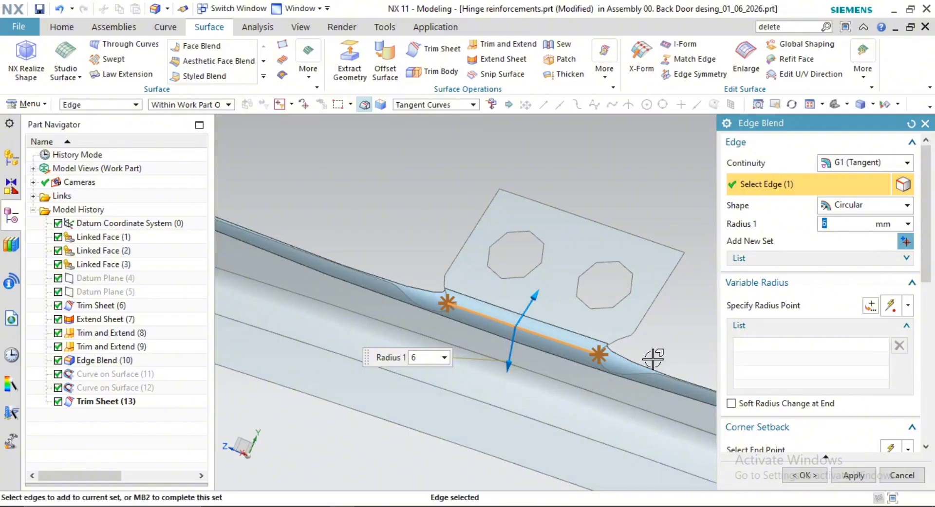
text(1)
scroll(584, 363, down, 2)
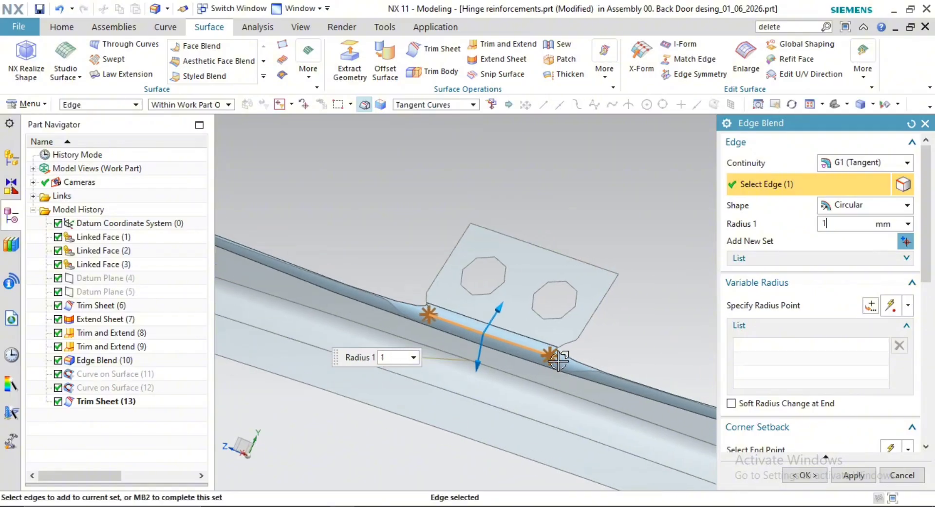
key(Return)
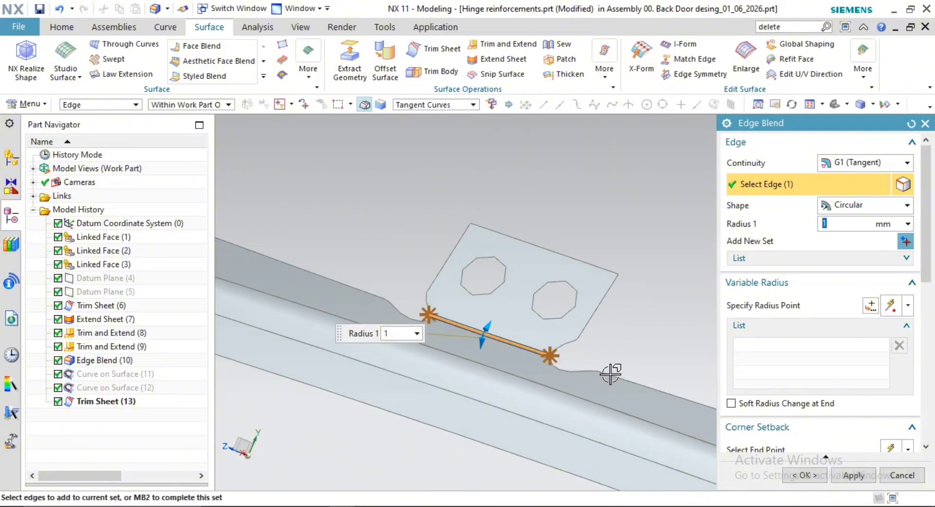
key(Return)
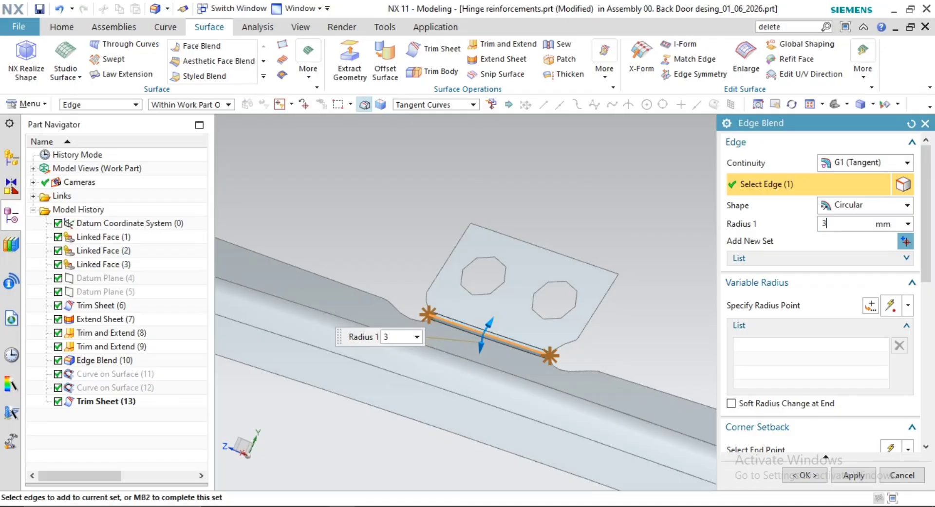
key(Return)
middle_click(627, 334)
middle_click(627, 334)
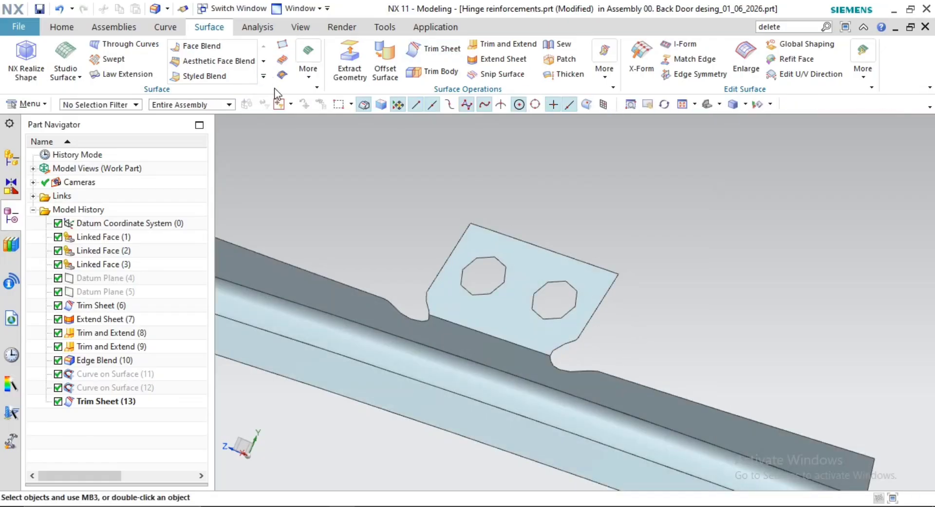
Round the edge where the hinge pad meets the wall with a 3 mm circular, G1 (Tangent) edge blend
click(263, 76)
click(319, 74)
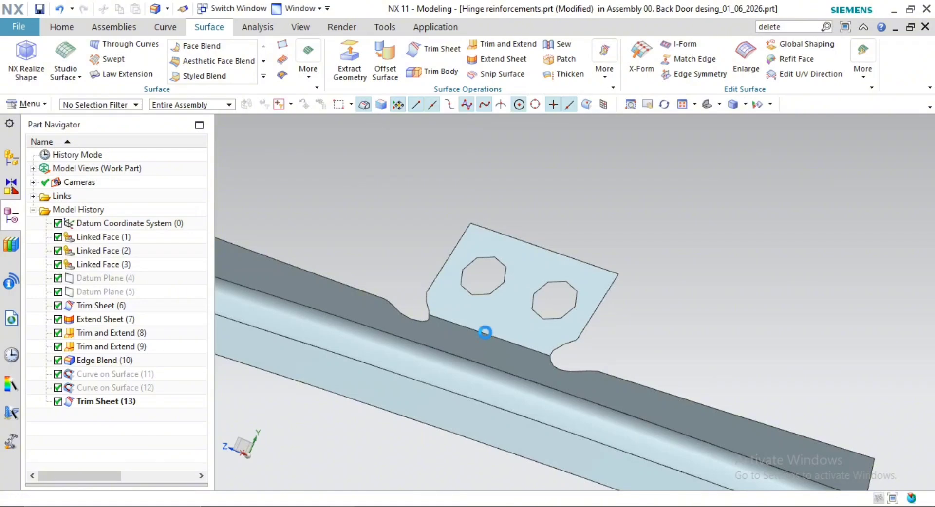
click(482, 332)
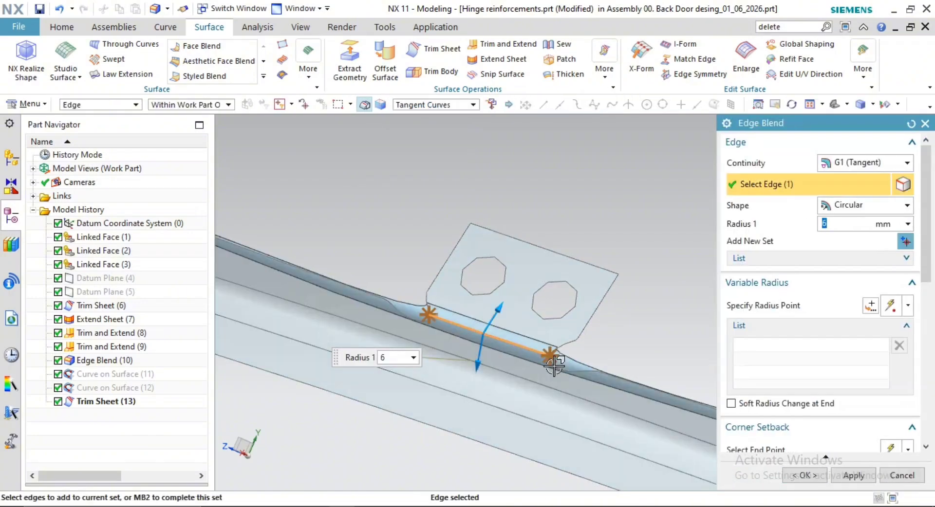
text(3)
key(Return)
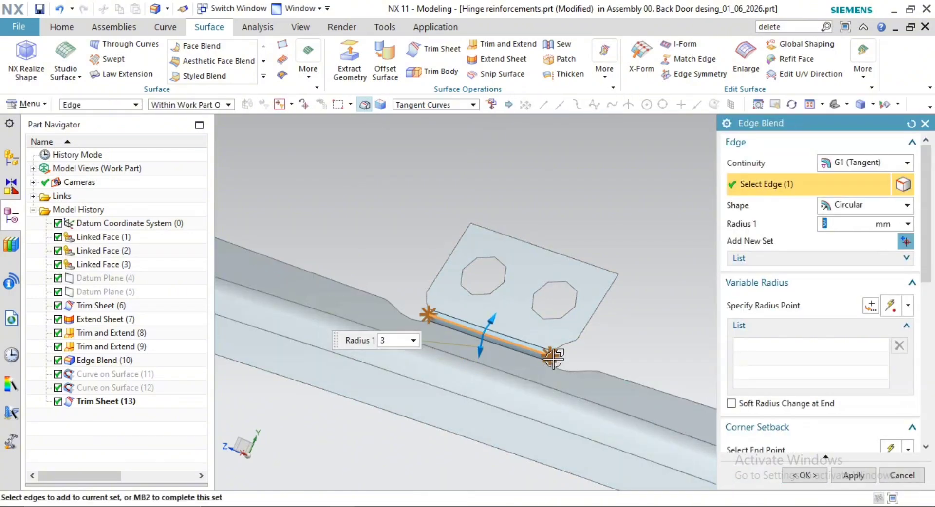
middle_click(595, 214)
middle_click(594, 214)
click(594, 215)
Save the hinge reinforcement part and show the Inner panel component around it
scroll(588, 282, down, 3)
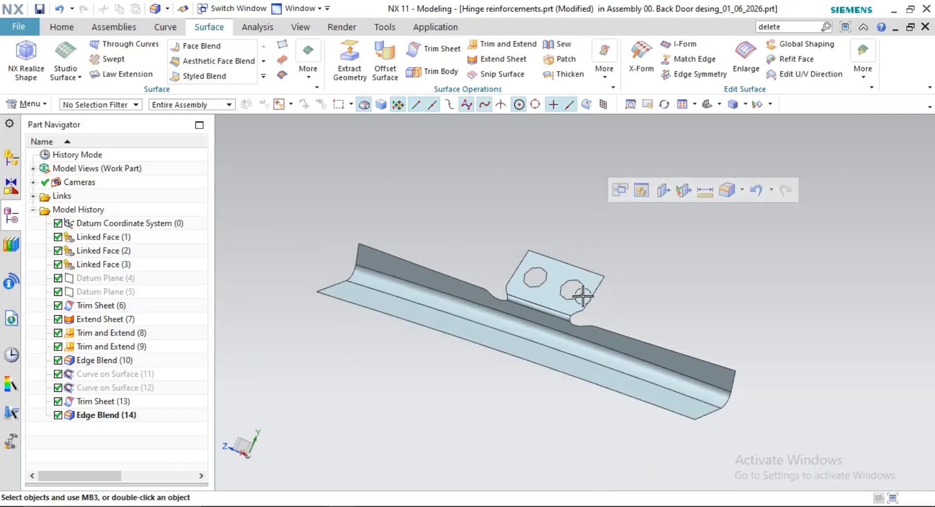
middle_drag(583, 296, 656, 284)
key(ctrl+s)
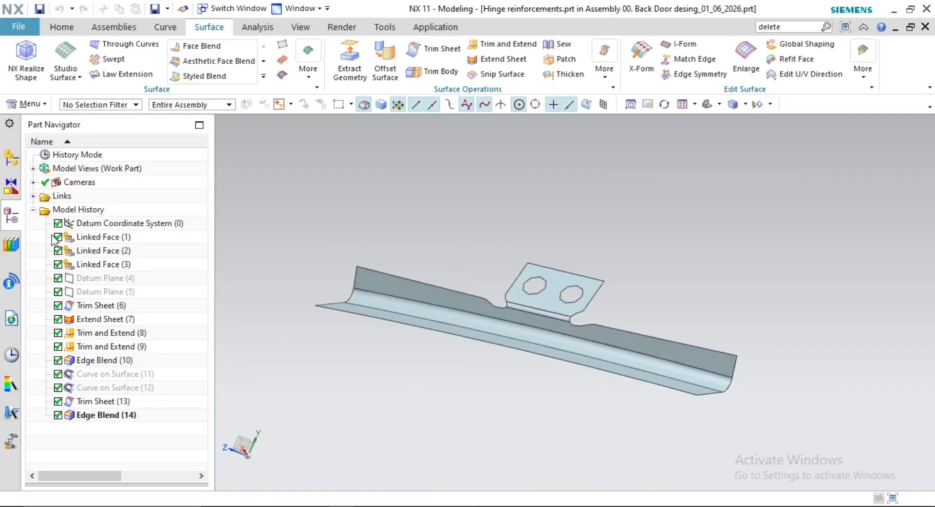
click(11, 157)
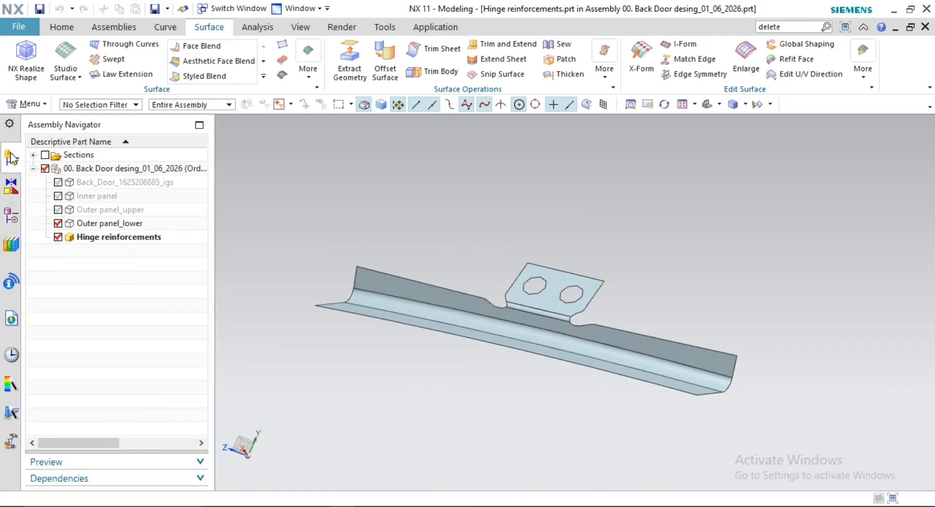
click(58, 196)
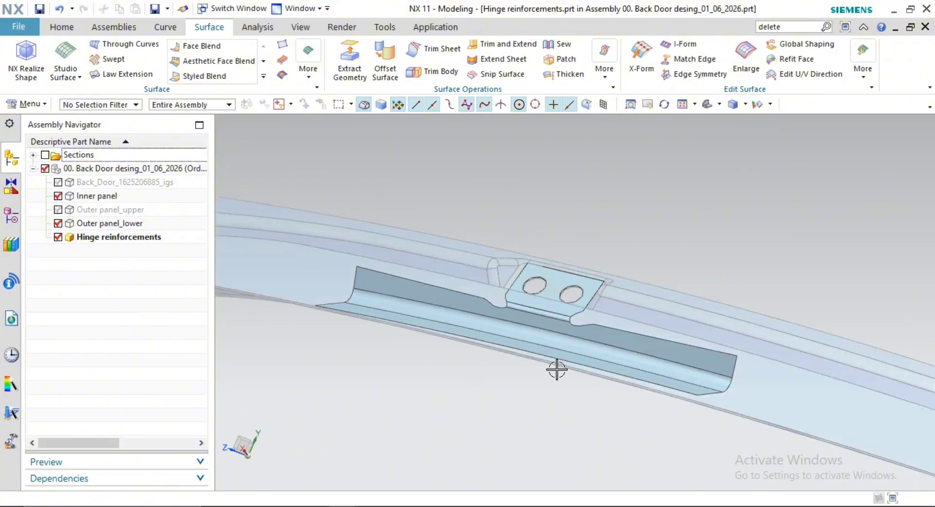
Thicken all faces of the hinge reinforcement sheet, with Offset 1 at 1.5 mm and Offset 2 at 0
middle_drag(557, 371, 439, 297)
scroll(537, 307, up, 5)
scroll(496, 316, down, 3)
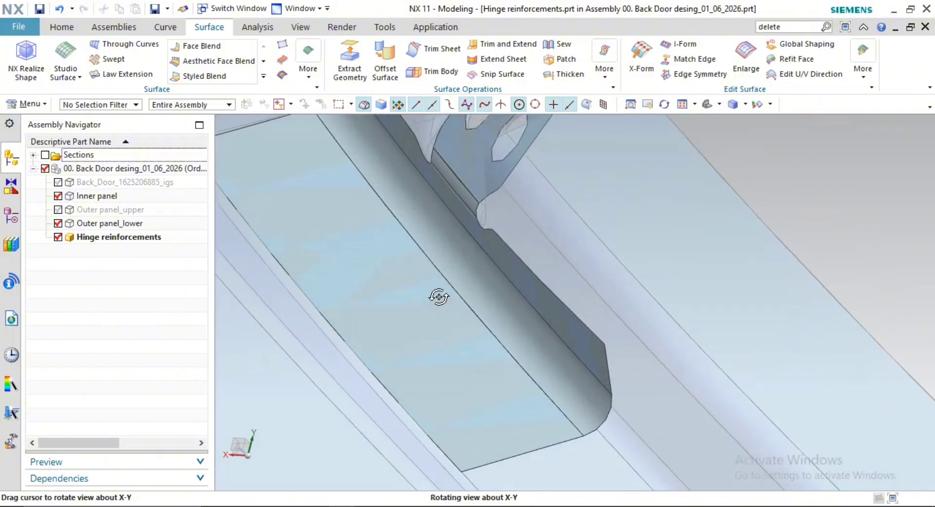
scroll(446, 280, down, 3)
middle_drag(453, 264, 598, 275)
middle_drag(451, 313, 612, 230)
click(561, 75)
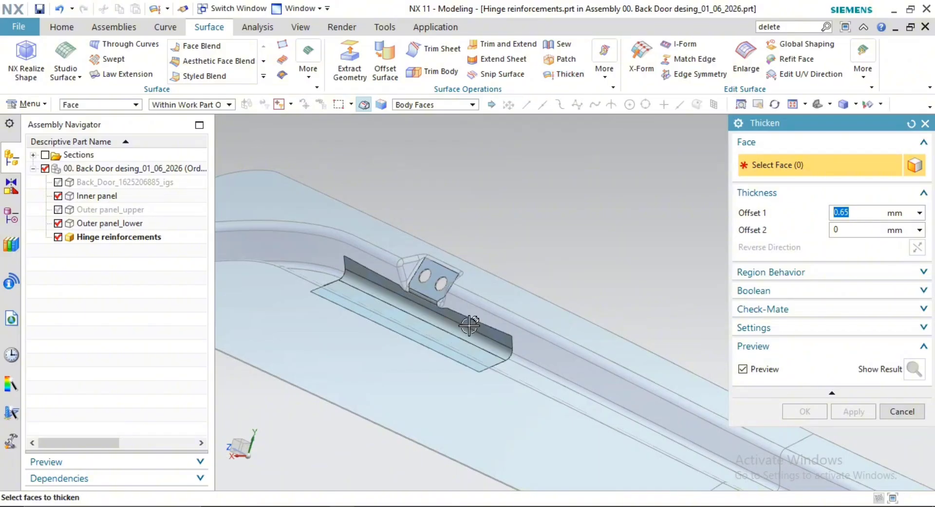
click(472, 325)
scroll(467, 371, up, 2)
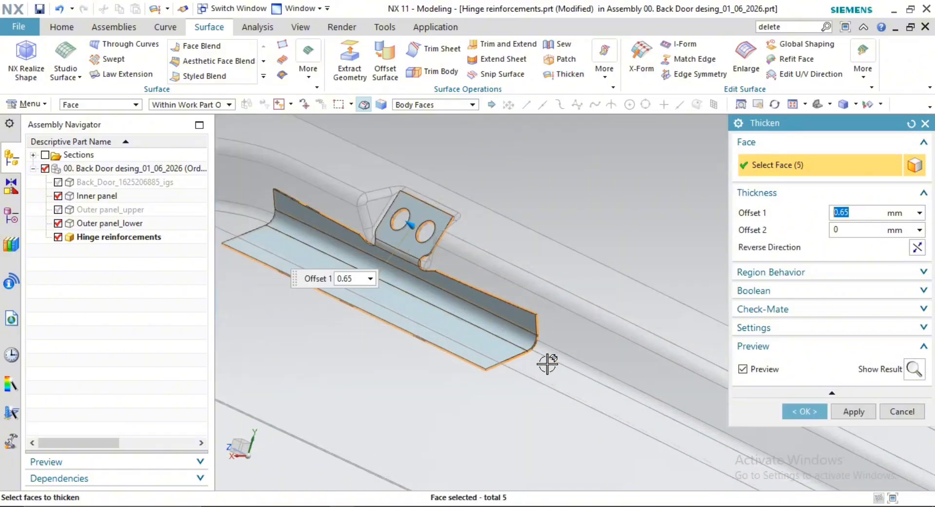
shift+middle_drag(546, 363, 509, 364)
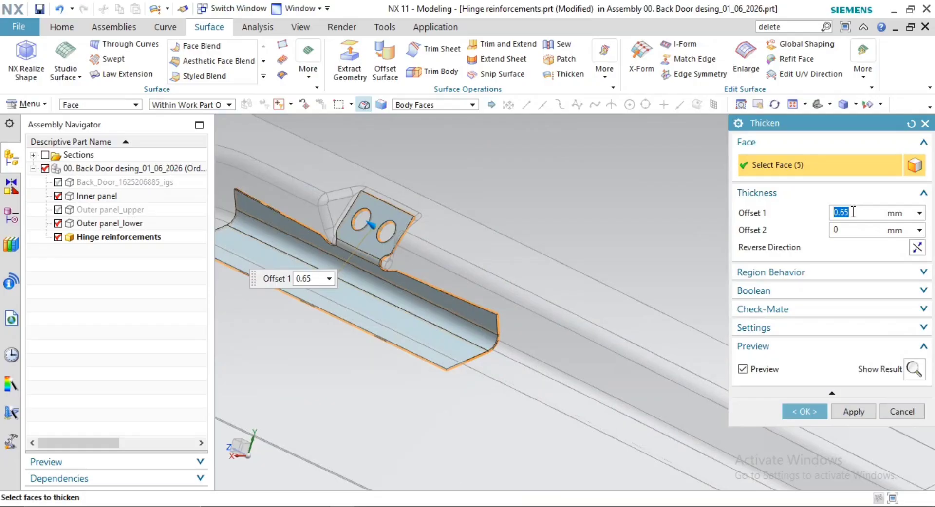
key(Return)
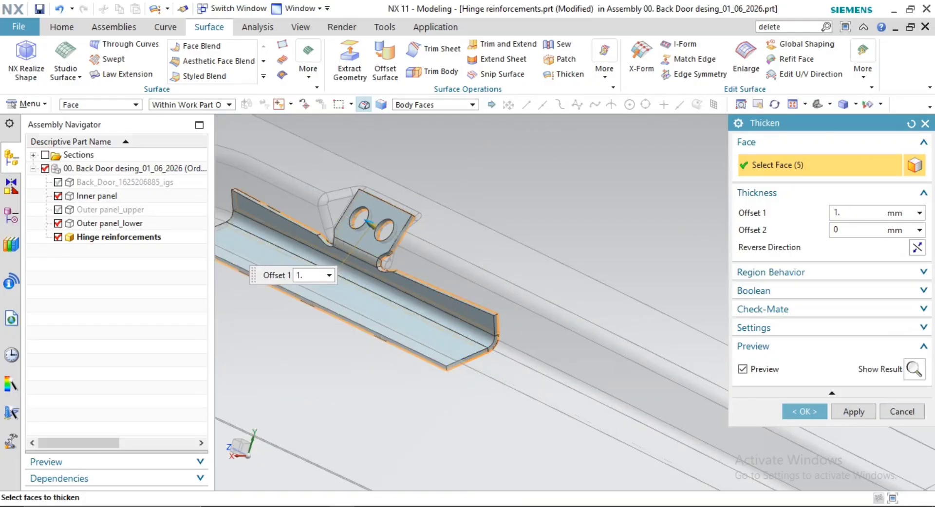
key(Return)
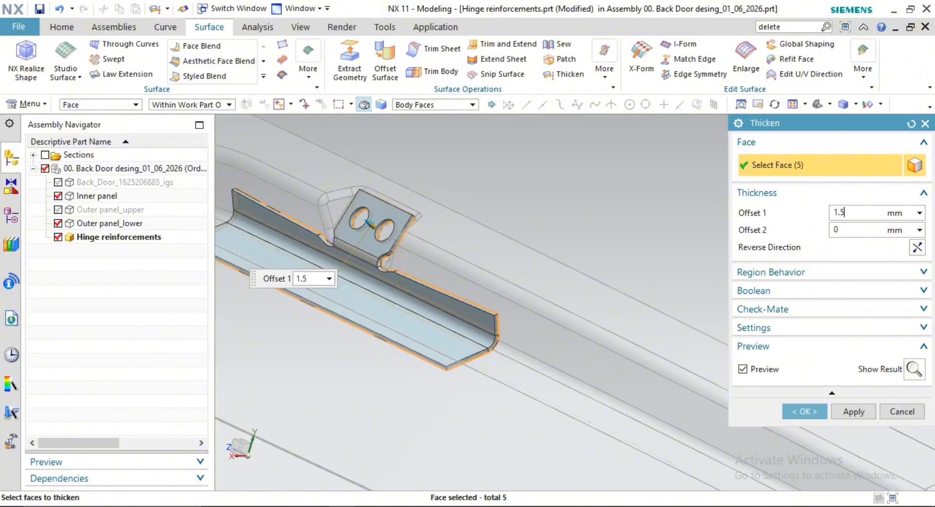
key(Return)
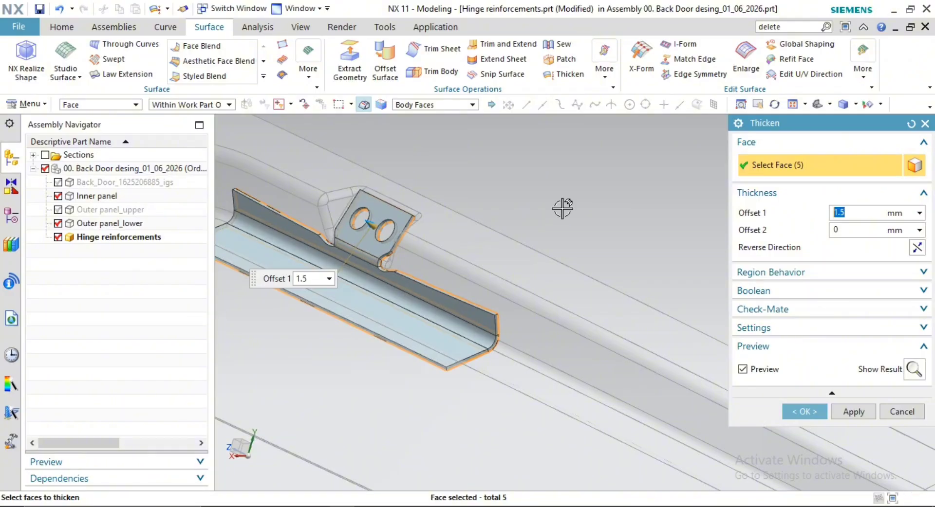
click(805, 412)
Examine how the thickened hinge reinforcement sits in the back door's inner panel
scroll(565, 244, down, 1)
shift+middle_drag(563, 241, 666, 178)
scroll(667, 178, down, 2)
scroll(618, 252, down, 2)
shift+middle_drag(615, 270, 560, 263)
scroll(560, 263, down, 3)
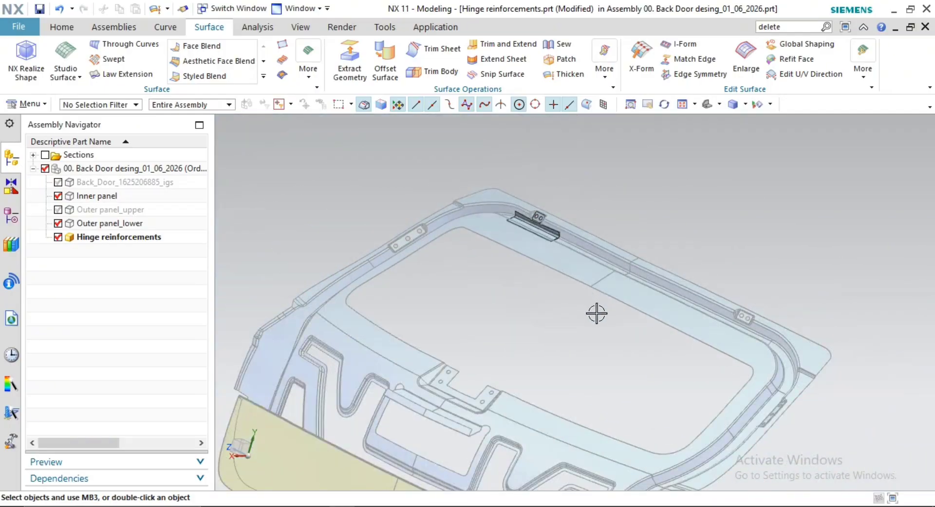
middle_drag(594, 314, 537, 260)
scroll(537, 260, up, 3)
scroll(590, 268, up, 3)
shift+middle_drag(578, 288, 558, 308)
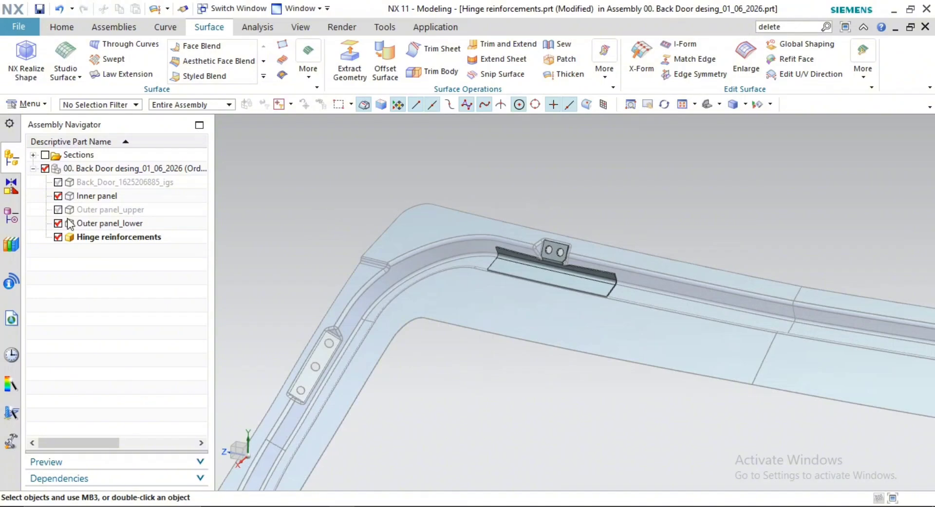
Make the top-level back door assembly the work part
click(8, 187)
click(11, 216)
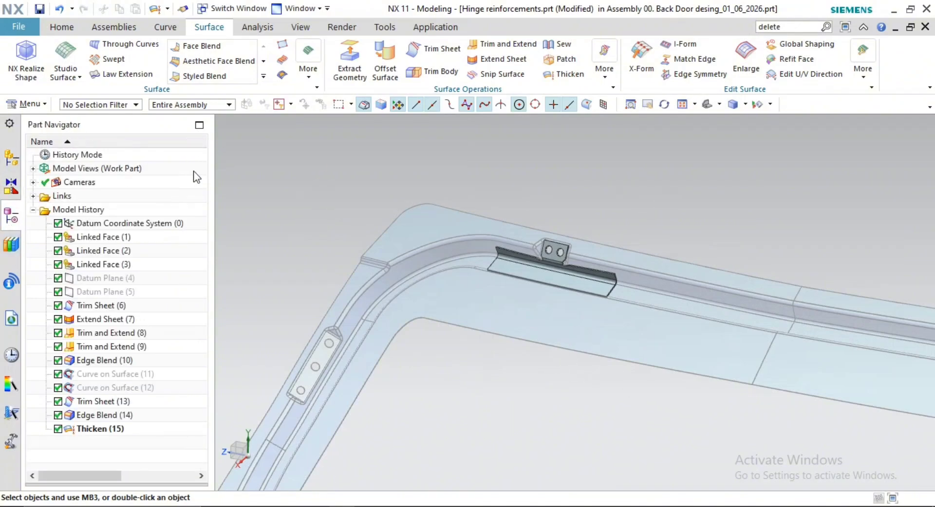
click(16, 159)
double_click(93, 168)
Inspect the hinge reinforcement and the opposite hinge pocket along the inner panel's upper frame
scroll(554, 280, down, 1)
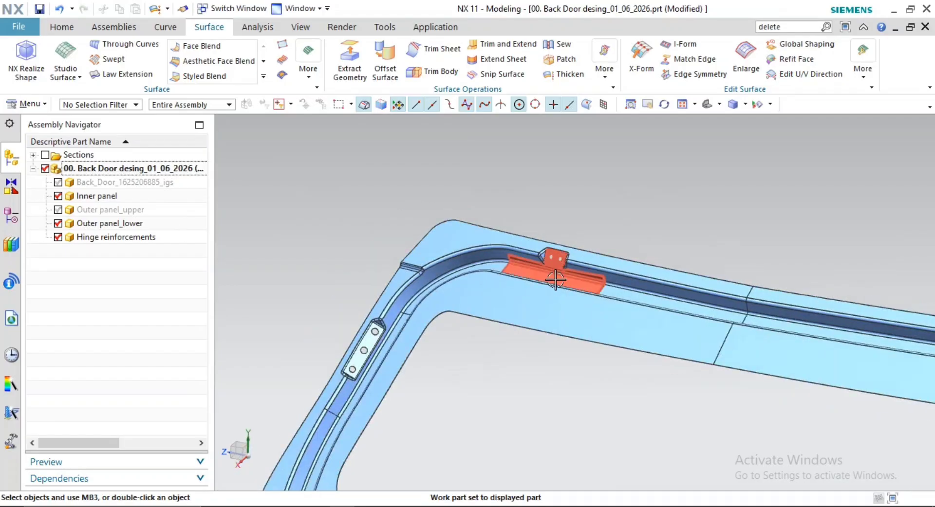
shift+middle_drag(571, 327, 575, 253)
scroll(574, 253, down, 2)
scroll(575, 253, up, 5)
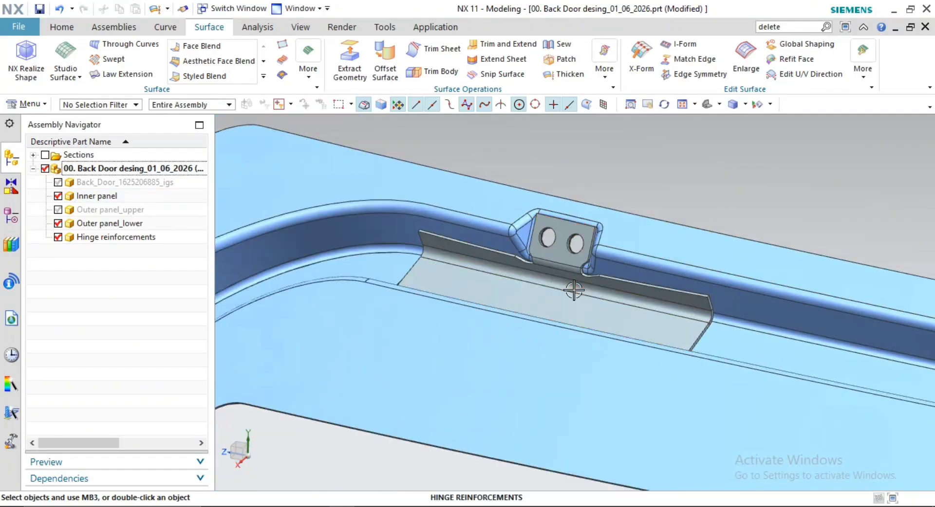
middle_drag(569, 291, 541, 282)
shift+middle_drag(852, 370, 425, 271)
middle_drag(837, 353, 855, 393)
scroll(560, 310, down, 2)
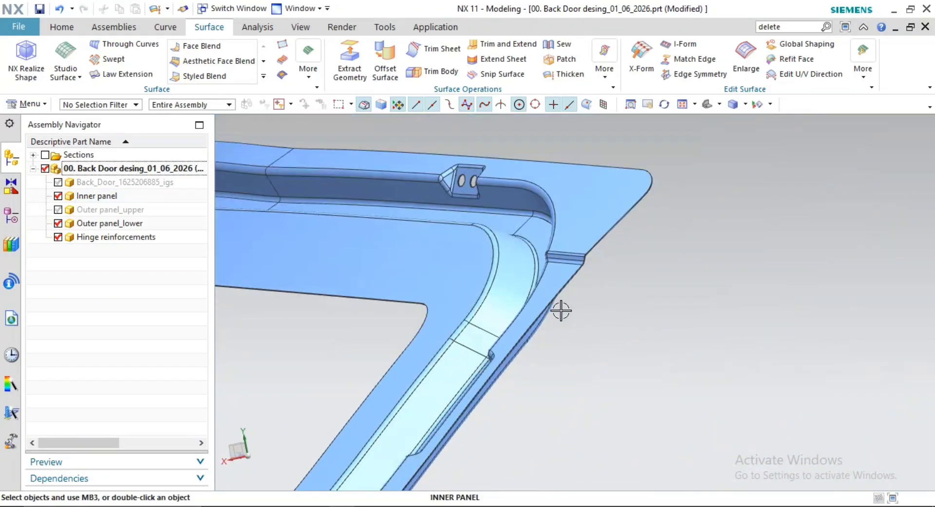
shift+middle_drag(565, 343, 819, 388)
scroll(424, 301, down, 4)
middle_drag(424, 301, 508, 289)
scroll(444, 250, up, 3)
scroll(444, 250, up, 3)
scroll(508, 288, up, 2)
shift+middle_drag(374, 190, 509, 287)
scroll(336, 131, down, 3)
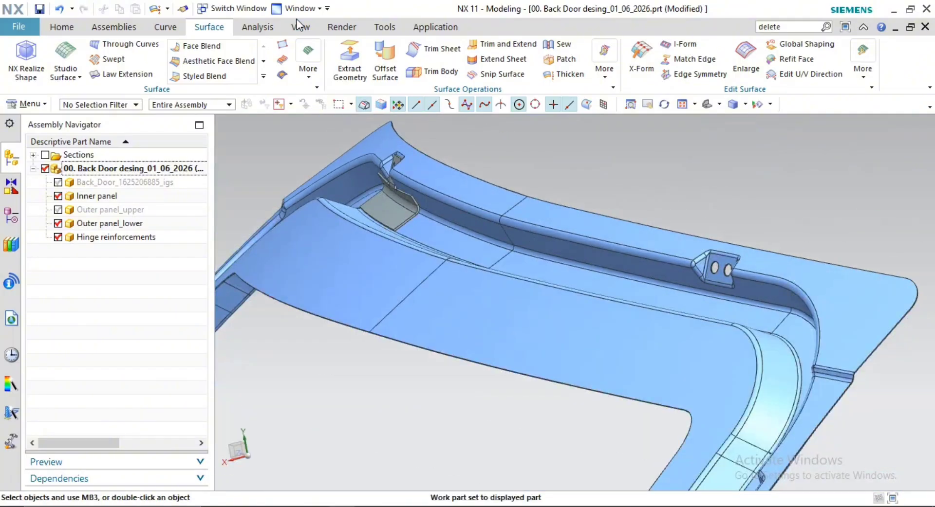
Cut the assembly with a one-plane view section, adjust the section plane, and examine the cut at the hinge reinforcement
click(300, 27)
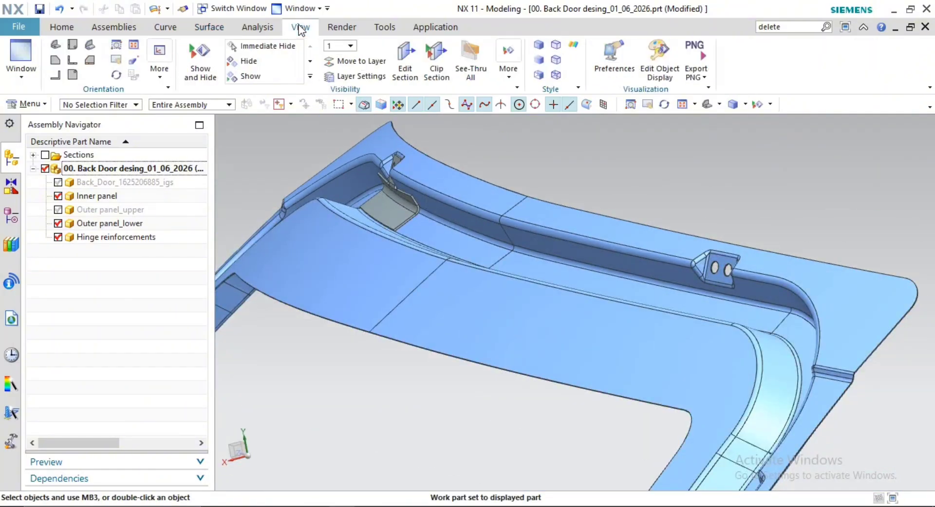
click(411, 57)
scroll(507, 272, down, 3)
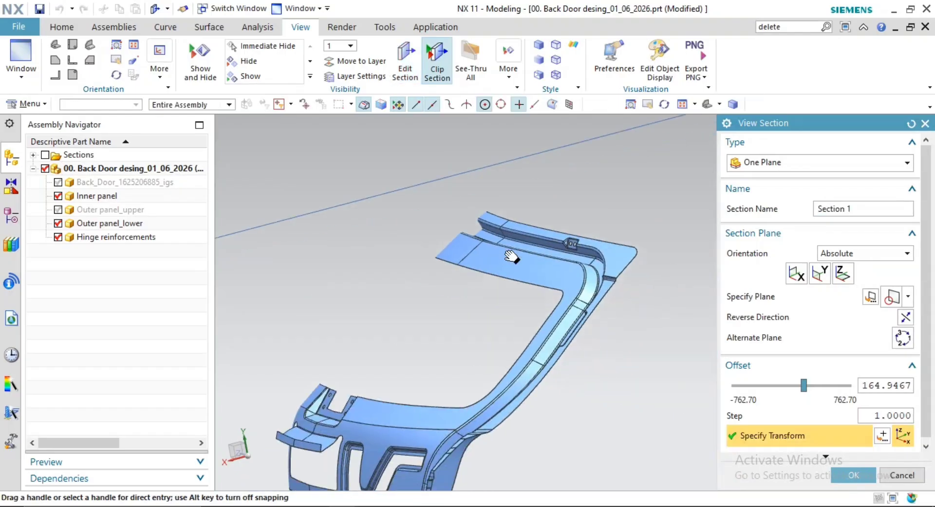
scroll(438, 317, down, 3)
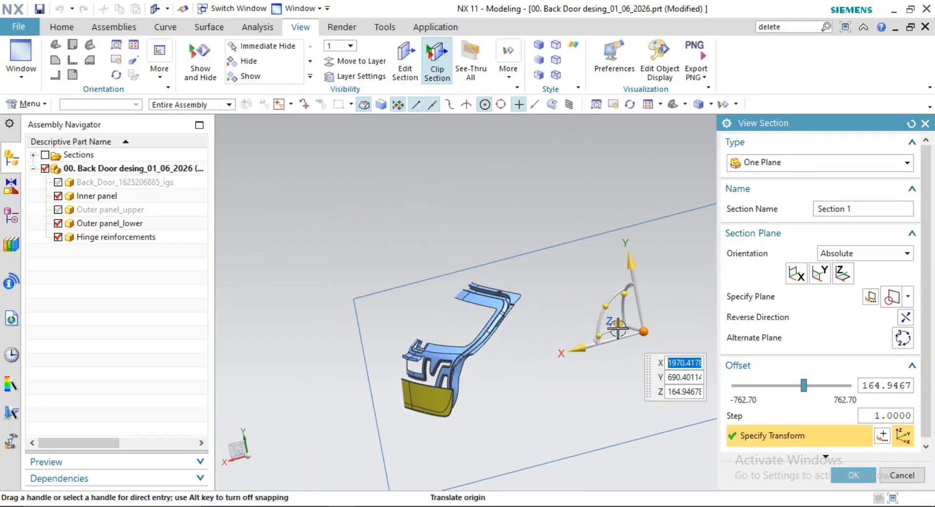
mouse_move(616, 323)
mouse_down()
mouse_move(600, 322)
mouse_move(625, 336)
mouse_up()
middle_click(642, 328)
middle_drag(643, 328, 618, 308)
scroll(618, 309, up, 10)
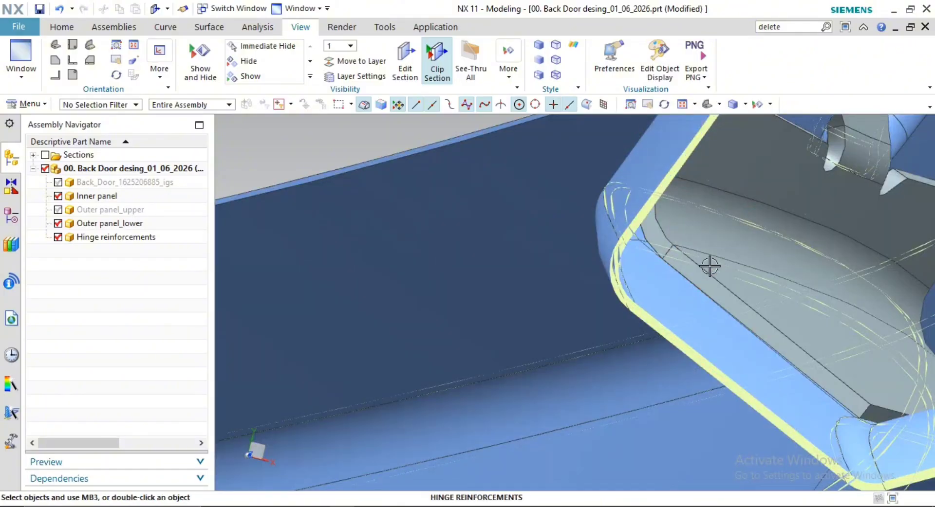
Edit the existing one-plane view section and move its plane to an offset of about 275.67
scroll(682, 287, down, 4)
middle_drag(674, 288, 655, 278)
shift+middle_drag(655, 278, 609, 218)
scroll(609, 218, down, 3)
click(408, 61)
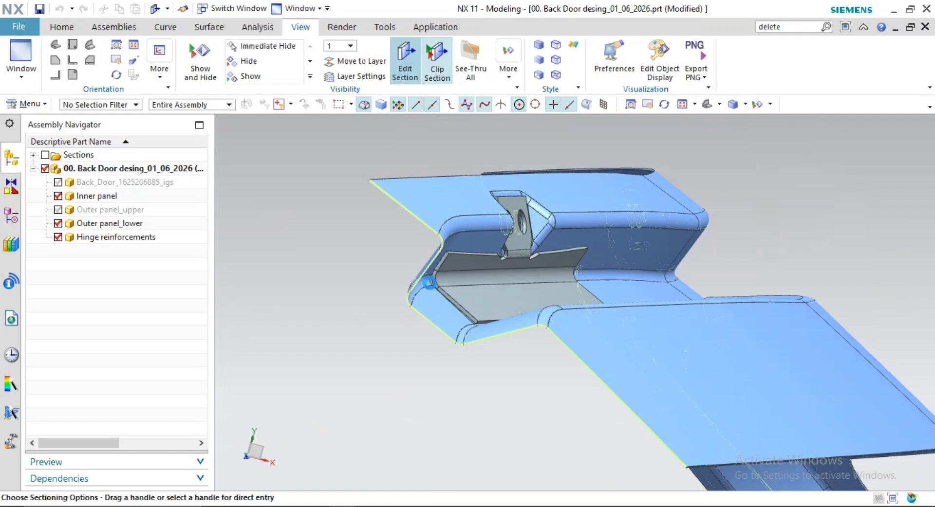
scroll(495, 330, down, 5)
scroll(498, 263, down, 3)
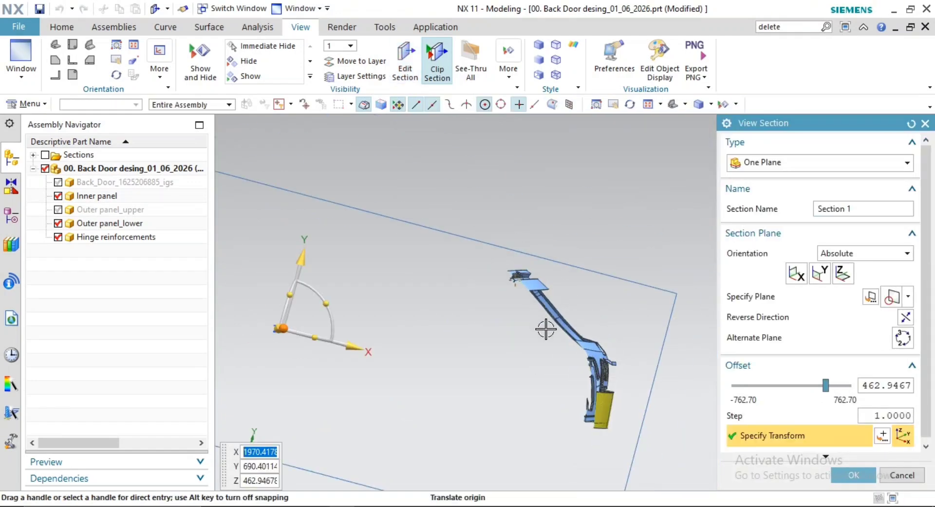
scroll(432, 325, down, 1)
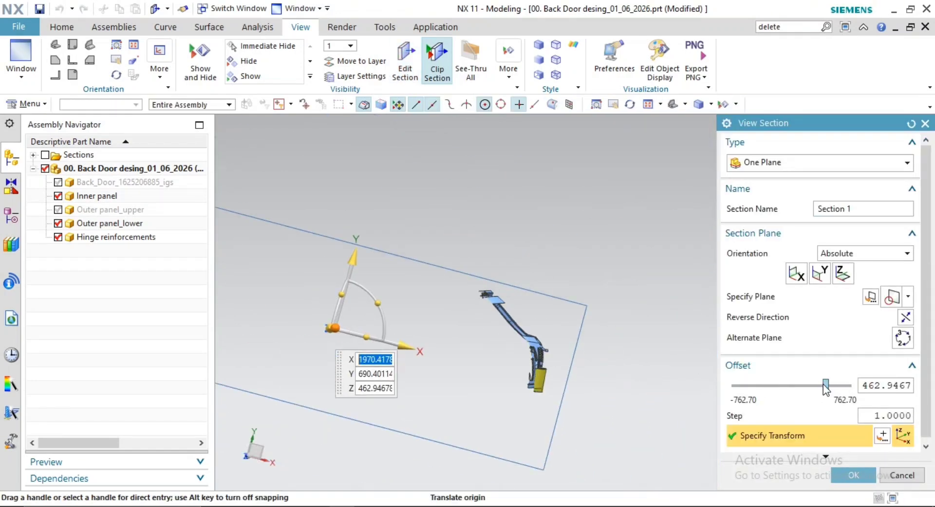
drag(824, 386, 812, 386)
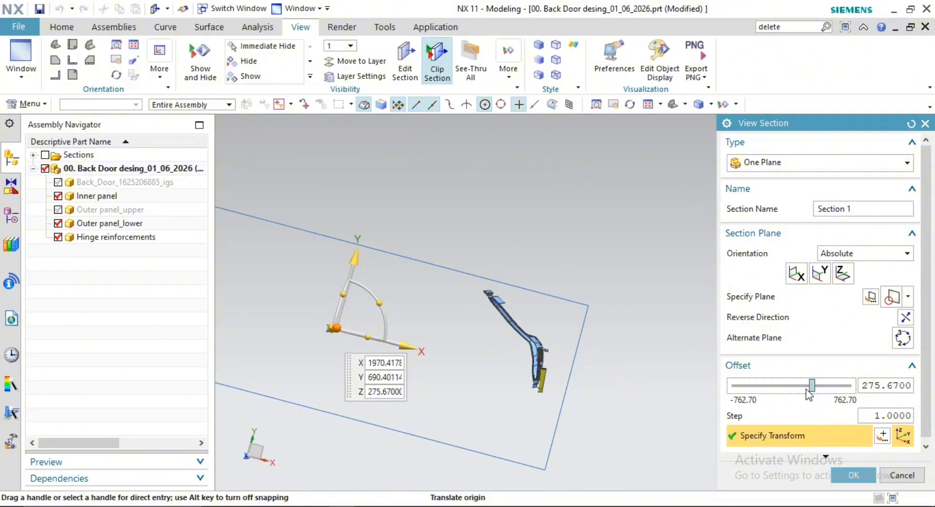
scroll(496, 291, up, 10)
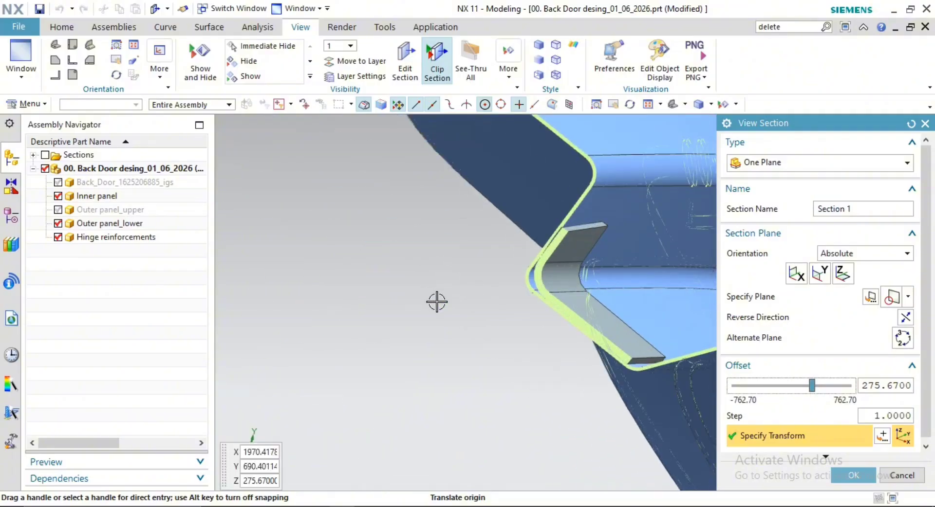
middle_click(436, 302)
Examine the cut through the hinge reinforcement and inner panel, and turn off section clipping
scroll(551, 287, up, 4)
scroll(529, 259, down, 3)
middle_drag(521, 262, 578, 319)
scroll(476, 267, up, 2)
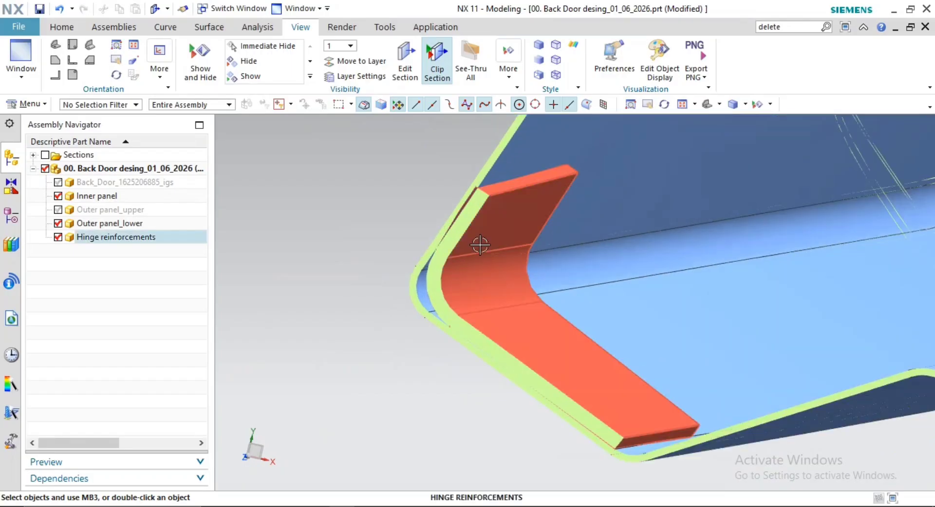
scroll(487, 229, down, 6)
middle_drag(526, 253, 513, 205)
scroll(417, 269, down, 2)
click(437, 64)
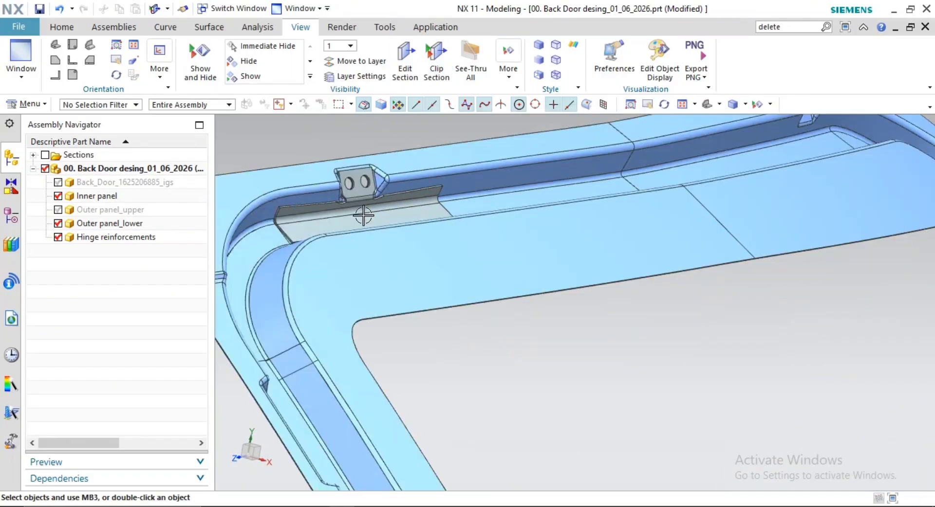
Inspect the uncut hinge reinforcement around its two-hole plate and along the inner panel's upper frame
scroll(578, 249, down, 4)
middle_drag(578, 248, 570, 299)
scroll(472, 199, up, 6)
scroll(551, 232, up, 1)
scroll(524, 240, down, 3)
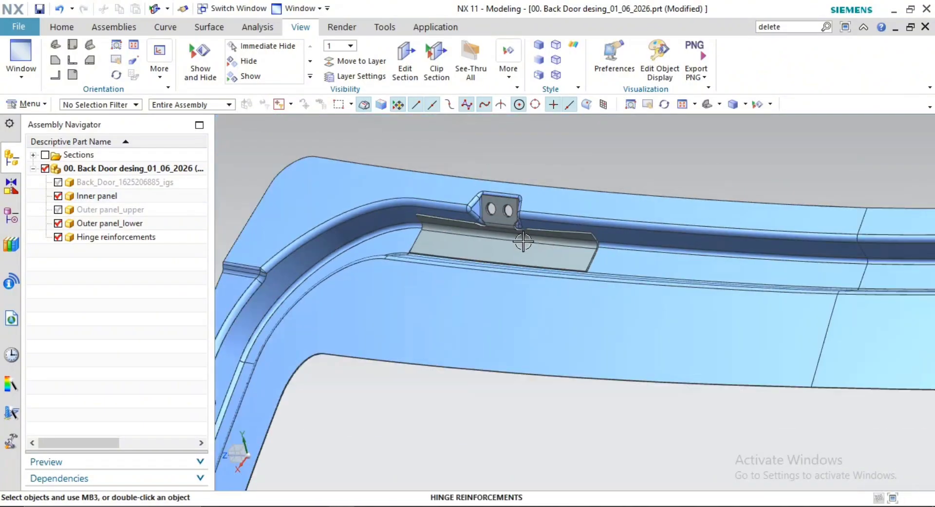
middle_drag(524, 240, 622, 192)
scroll(628, 210, up, 5)
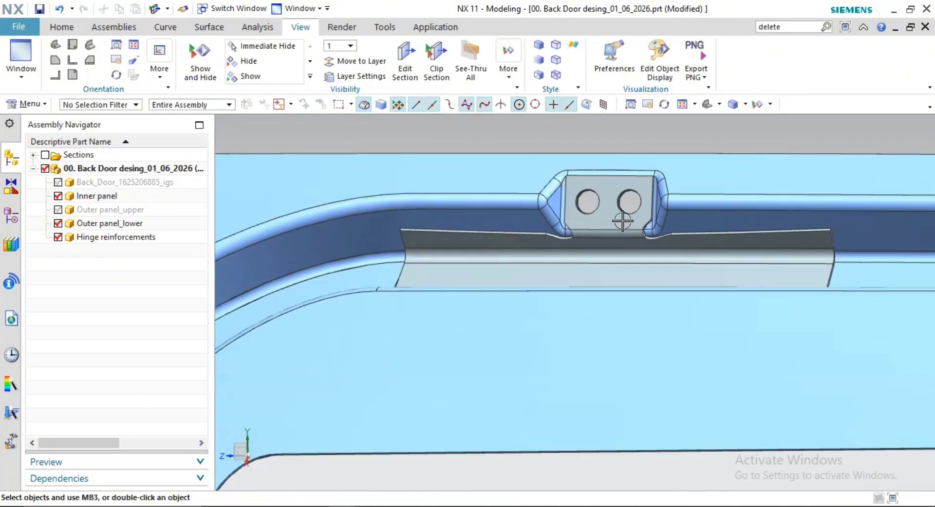
scroll(633, 226, up, 1)
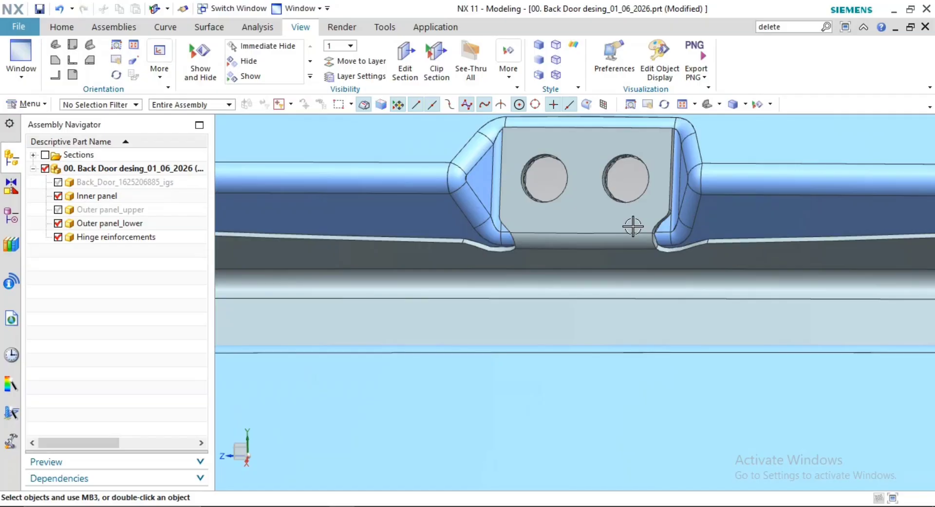
scroll(632, 229, down, 6)
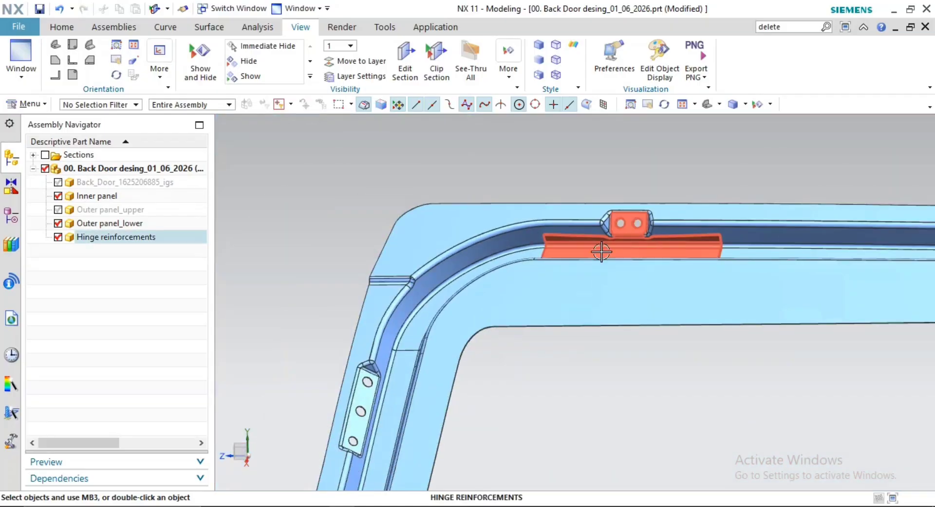
scroll(546, 340, down, 2)
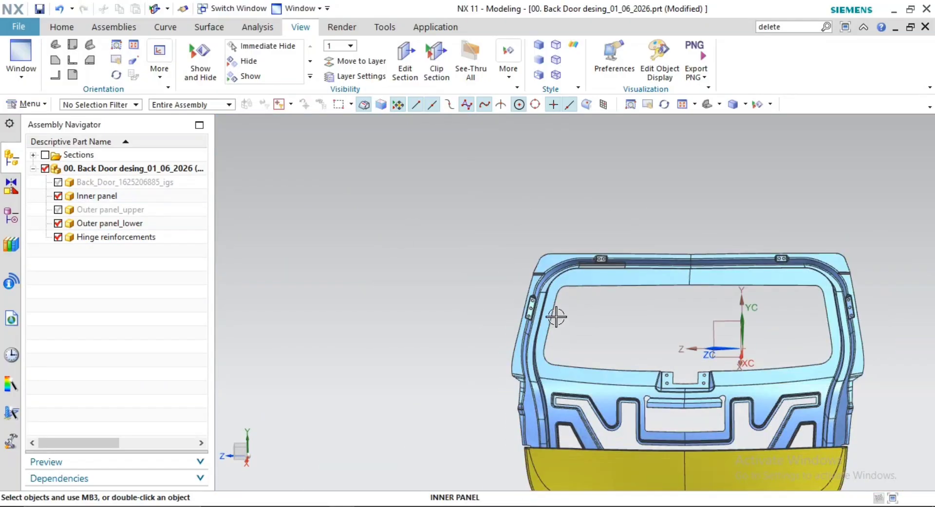
Create an empty millimetre component from the Model template, named Gas stay reinforcements, in the Output-3 folder
scroll(477, 284, up, 4)
scroll(502, 287, up, 2)
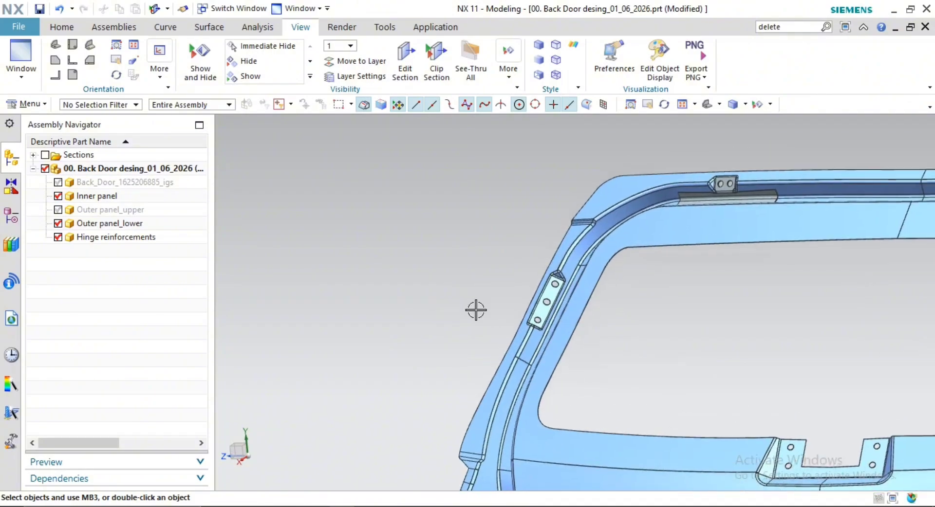
click(445, 298)
scroll(574, 299, up, 2)
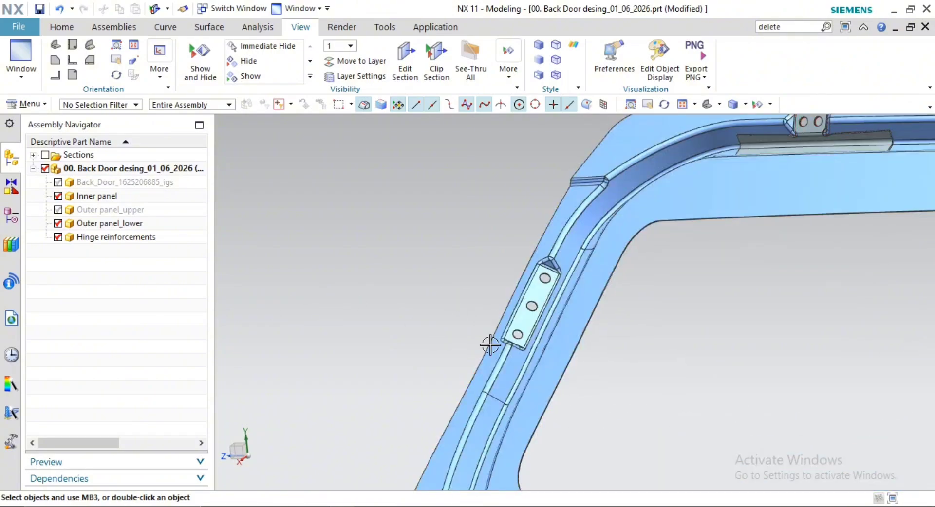
shift+middle_drag(541, 335, 594, 328)
scroll(507, 290, up, 3)
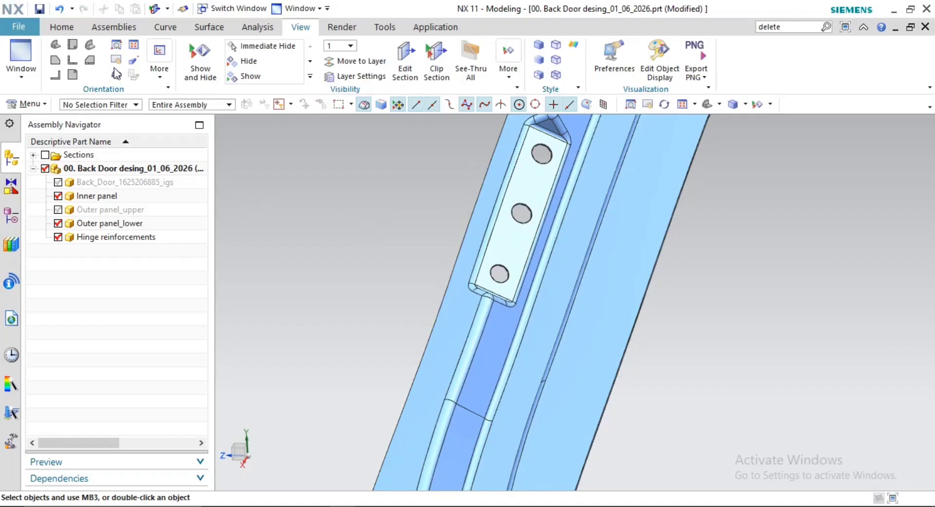
click(115, 27)
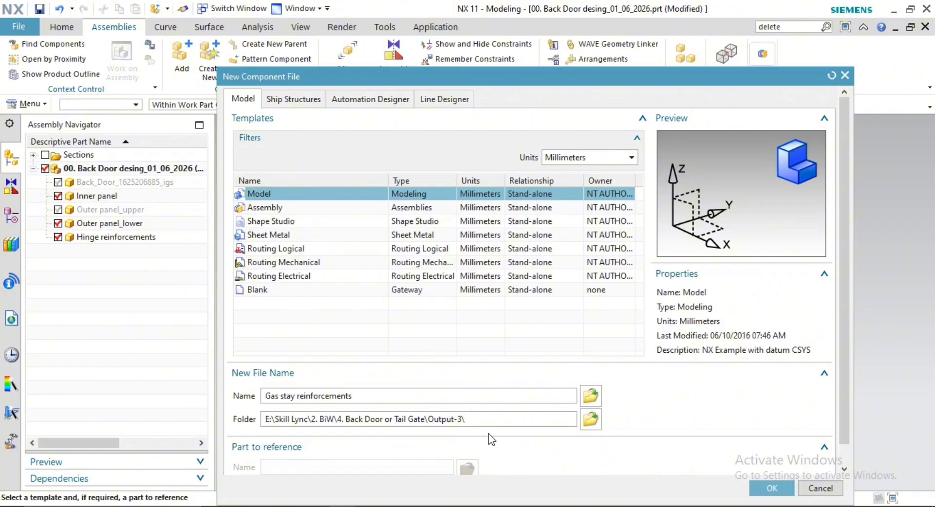
click(753, 485)
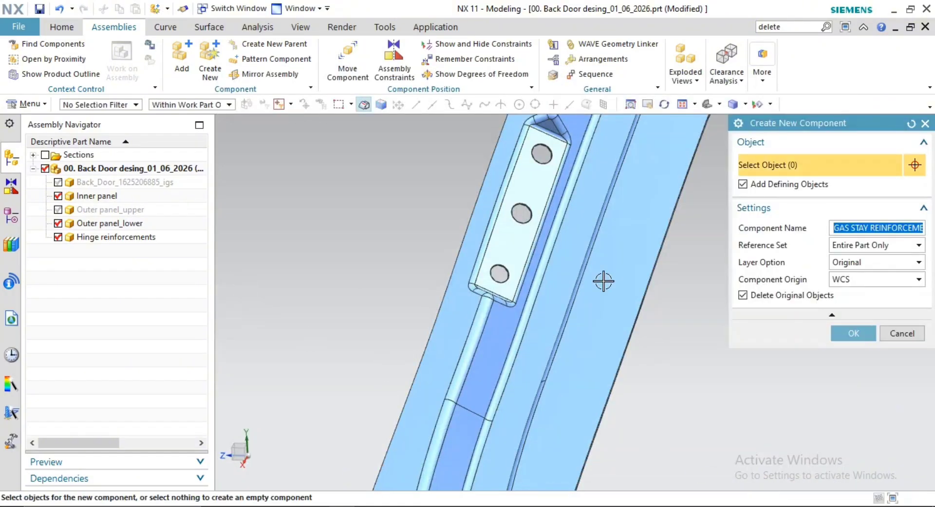
click(850, 333)
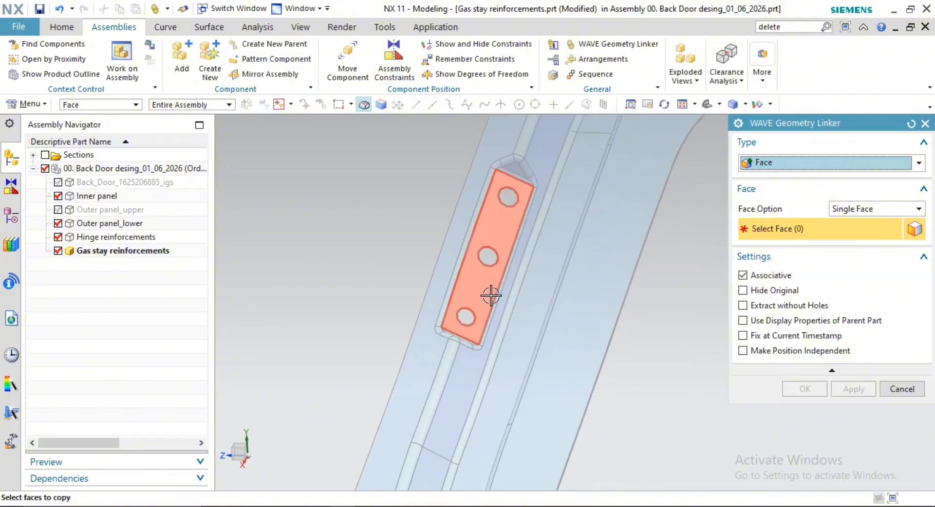
WAVE-link the three-hole gas stay pad and the two long channel faces beside it into Gas stay reinforcements, and hide the inner panel
click(487, 292)
scroll(428, 355, up, 3)
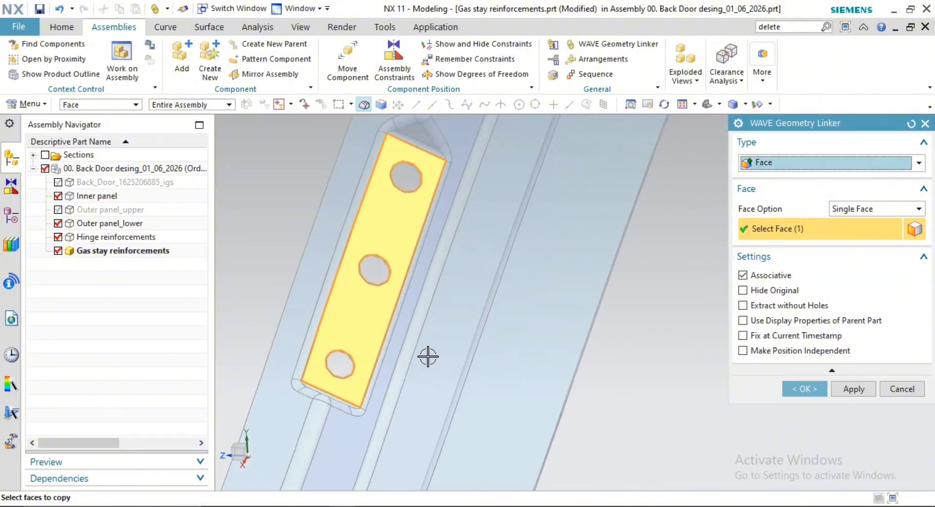
click(365, 425)
scroll(455, 290, down, 2)
click(458, 293)
scroll(523, 316, down, 1)
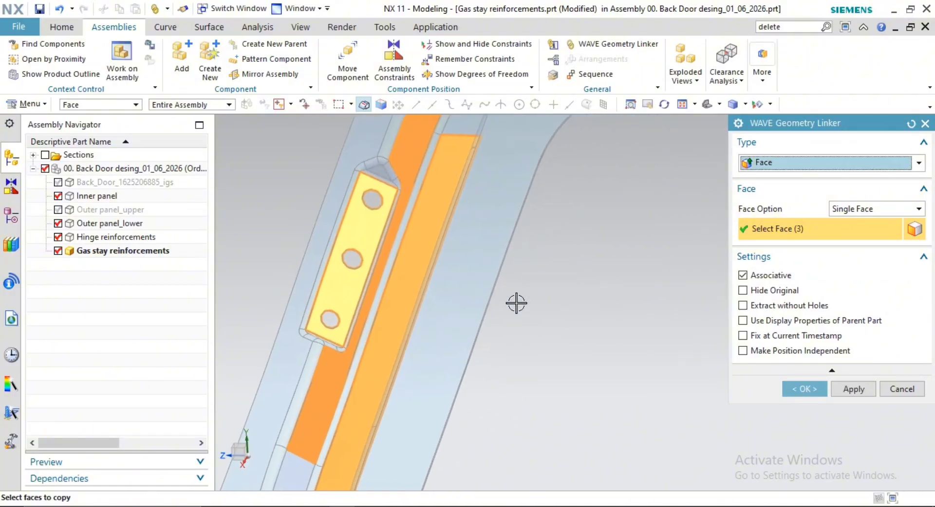
scroll(514, 326, down, 2)
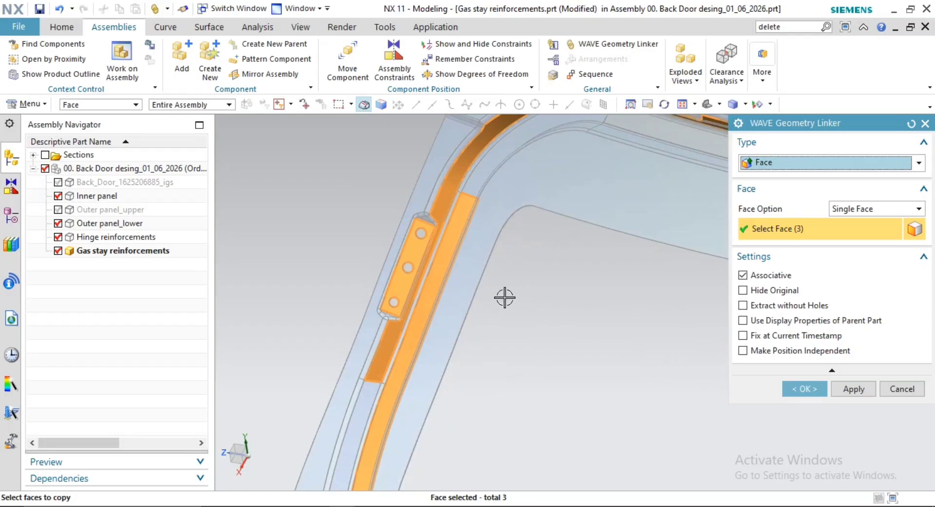
middle_click(505, 298)
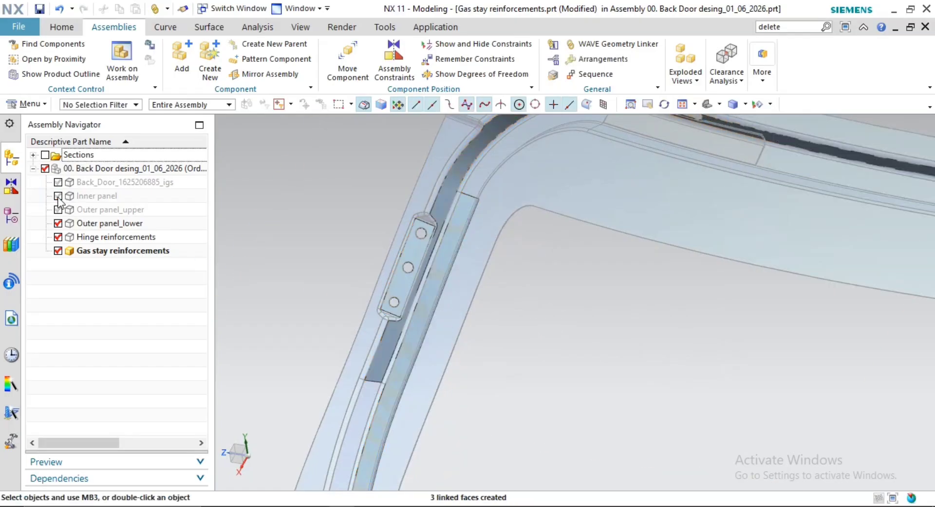
click(12, 220)
middle_drag(538, 330, 460, 200)
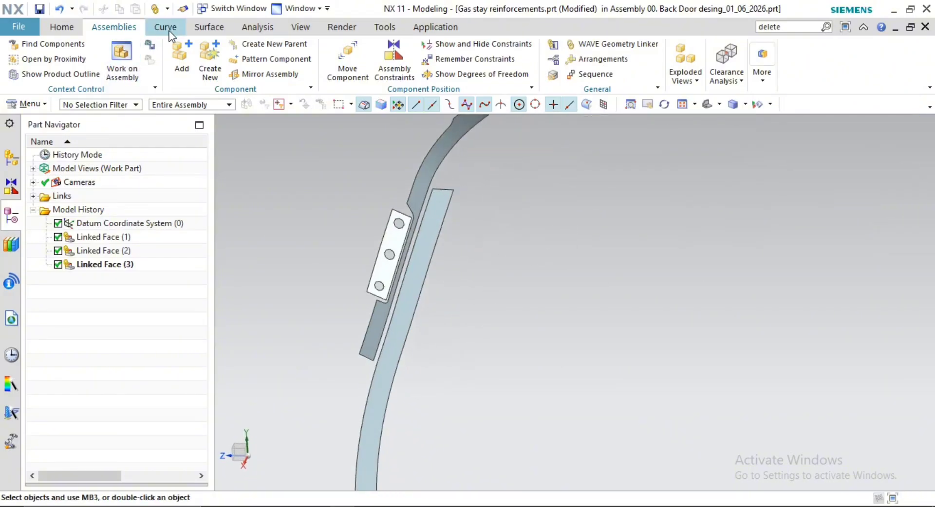
Create an On Curve datum plane normal to the lower end of the linked channel wall's edge, at 10 mm arc length
click(64, 28)
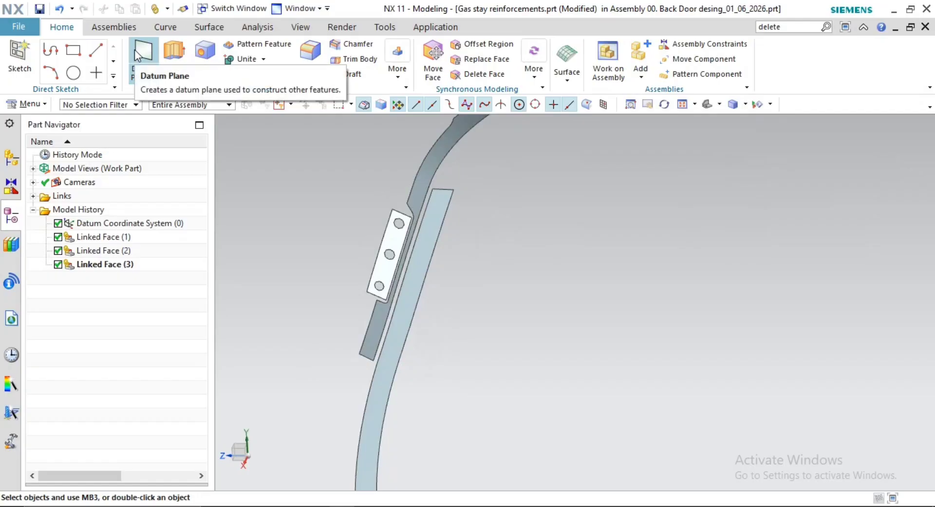
click(140, 54)
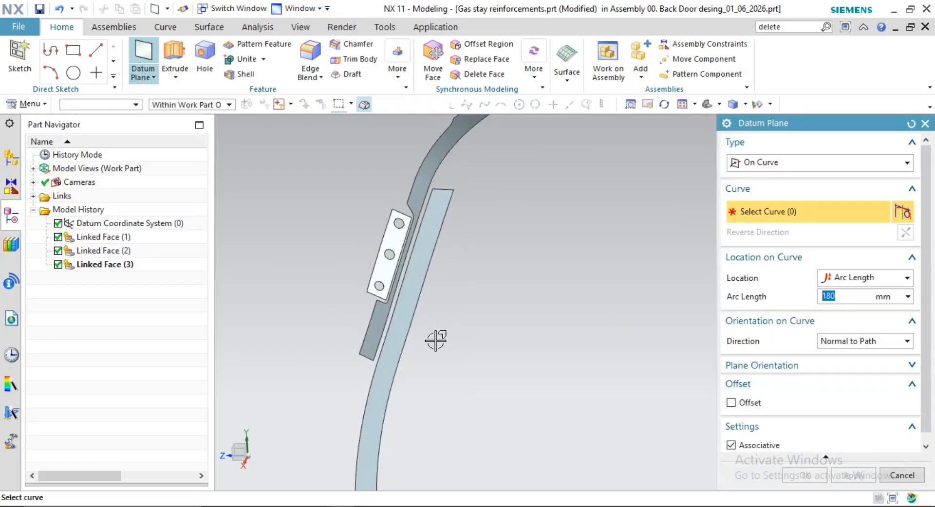
click(383, 351)
scroll(440, 360, up, 3)
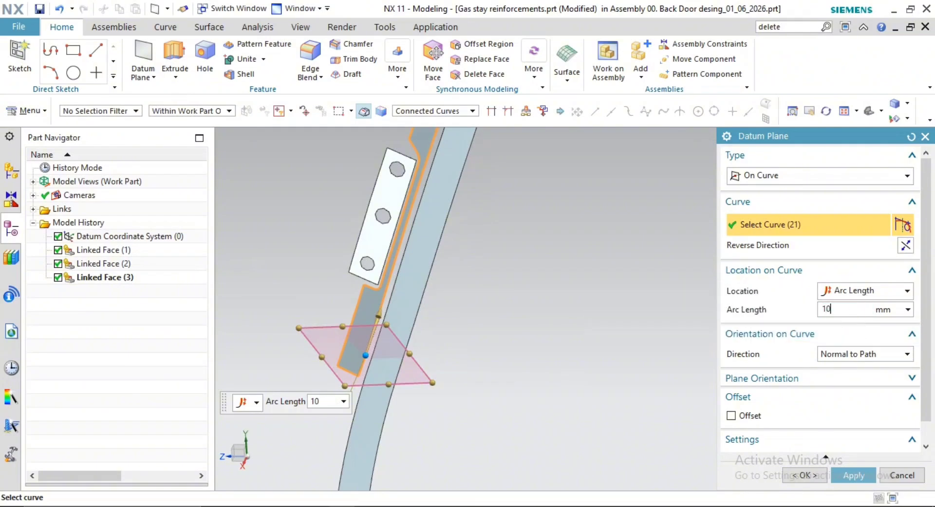
key(Return)
scroll(476, 318, down, 1)
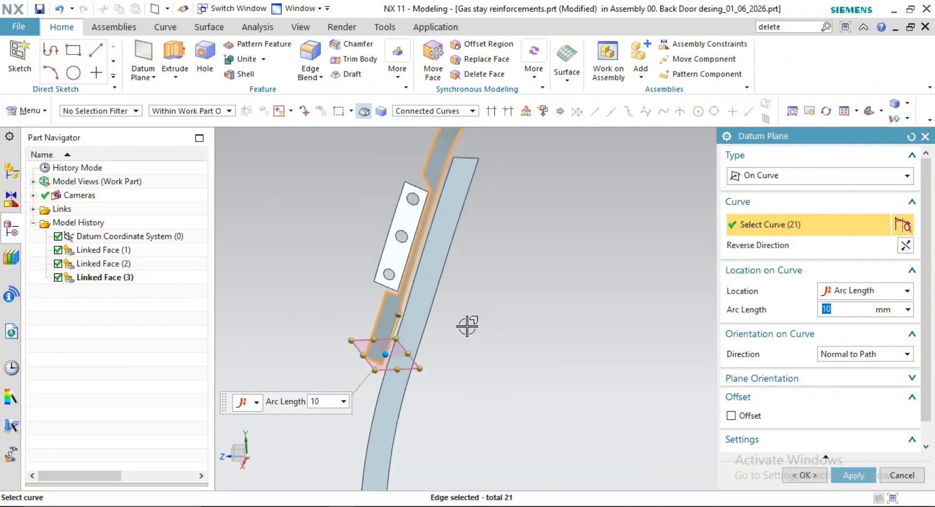
shift+middle_drag(467, 327, 461, 357)
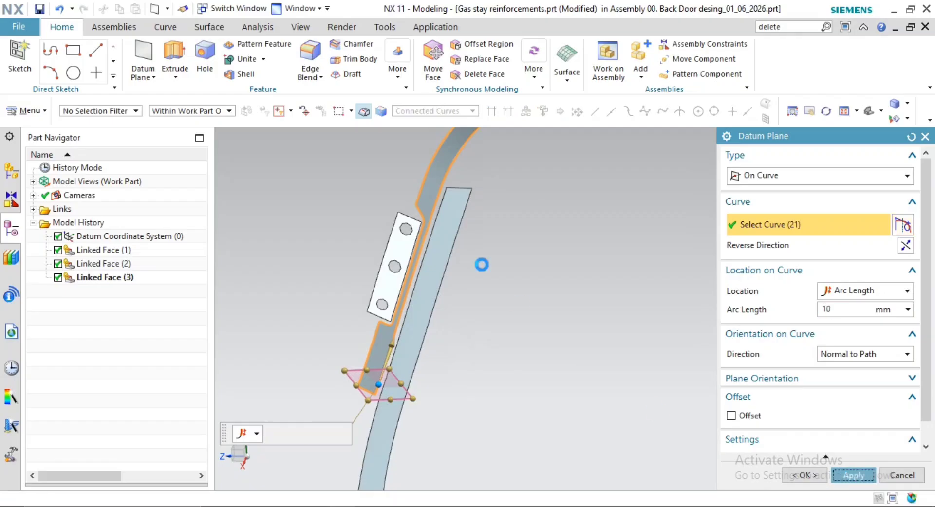
Create a second On Curve datum plane, normal to the long edge of the other linked strip near its upper end
click(444, 197)
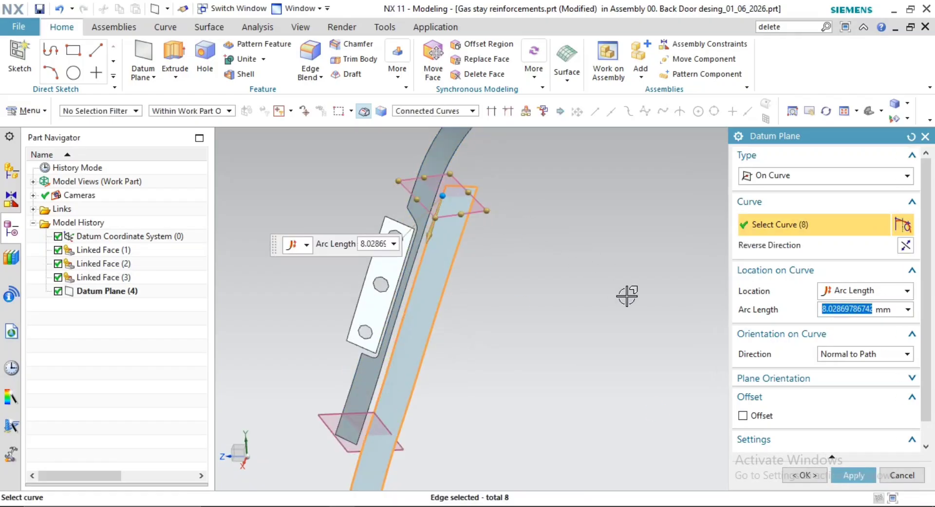
scroll(550, 299, down, 2)
middle_drag(542, 299, 546, 341)
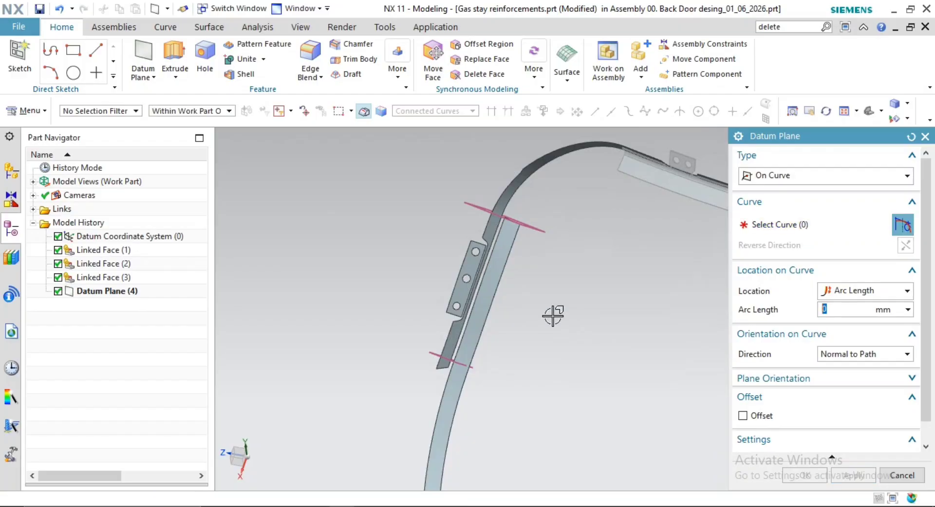
key(Escape)
Trim both long linked channel faces with the two datum planes using Trim Sheet, keeping only the regions between the planes
scroll(554, 316, down, 5)
middle_drag(553, 316, 544, 284)
scroll(545, 284, up, 4)
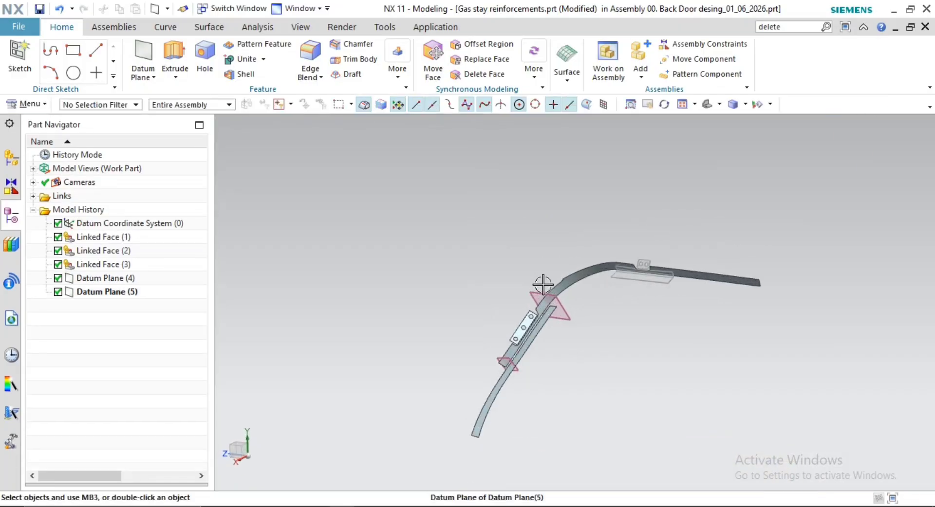
middle_drag(605, 319, 619, 374)
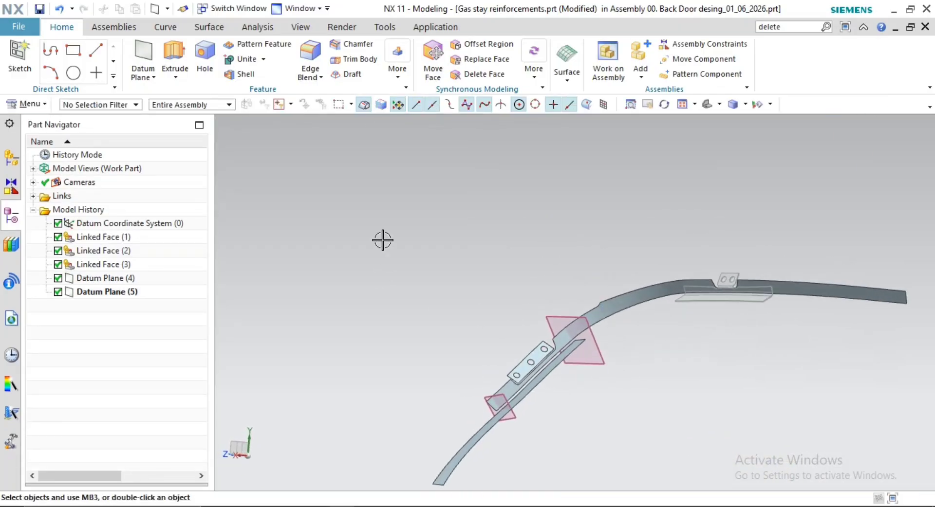
click(231, 27)
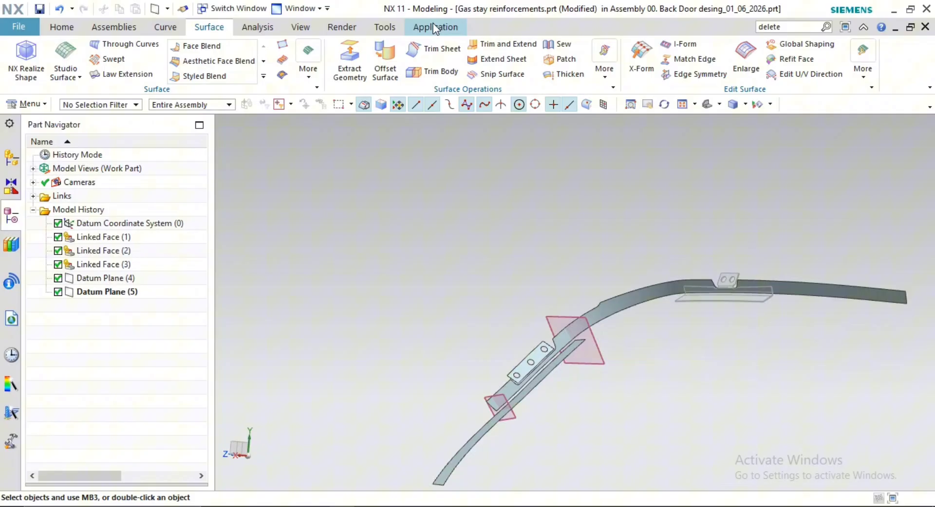
click(437, 48)
click(606, 307)
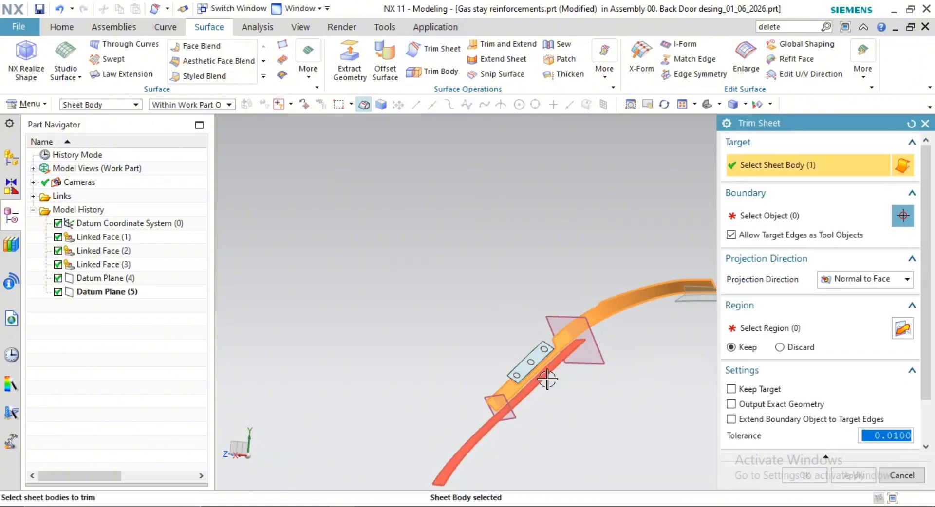
middle_click(476, 252)
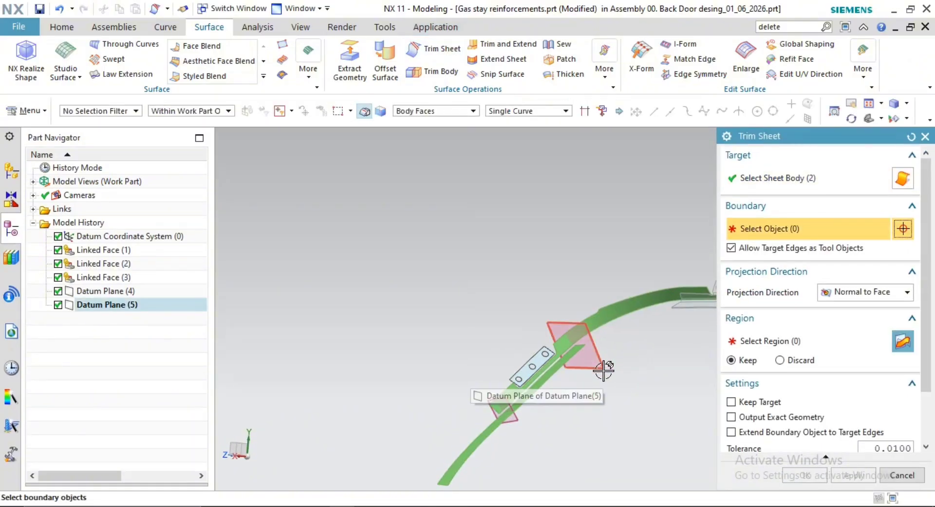
click(604, 371)
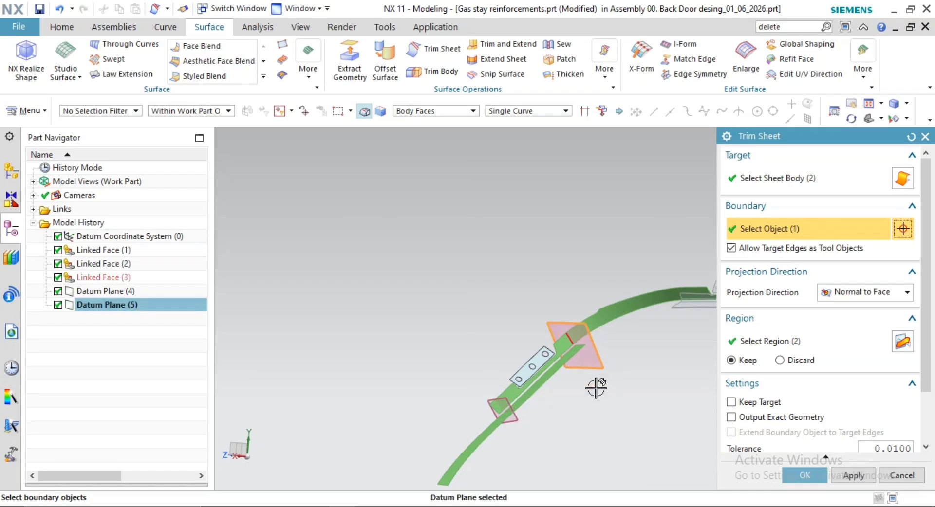
middle_drag(594, 388, 522, 416)
click(507, 418)
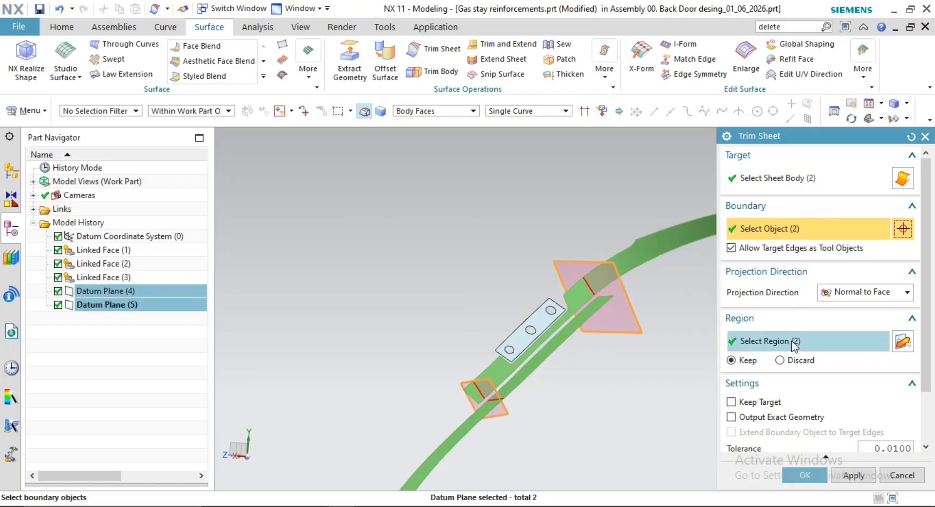
click(791, 341)
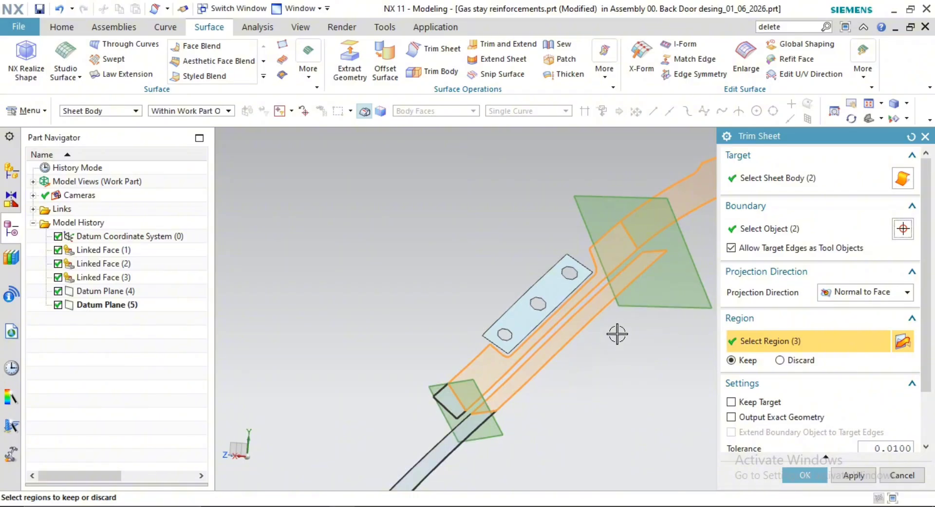
shift+middle_drag(609, 359, 548, 423)
shift+click(653, 249)
scroll(668, 317, down, 3)
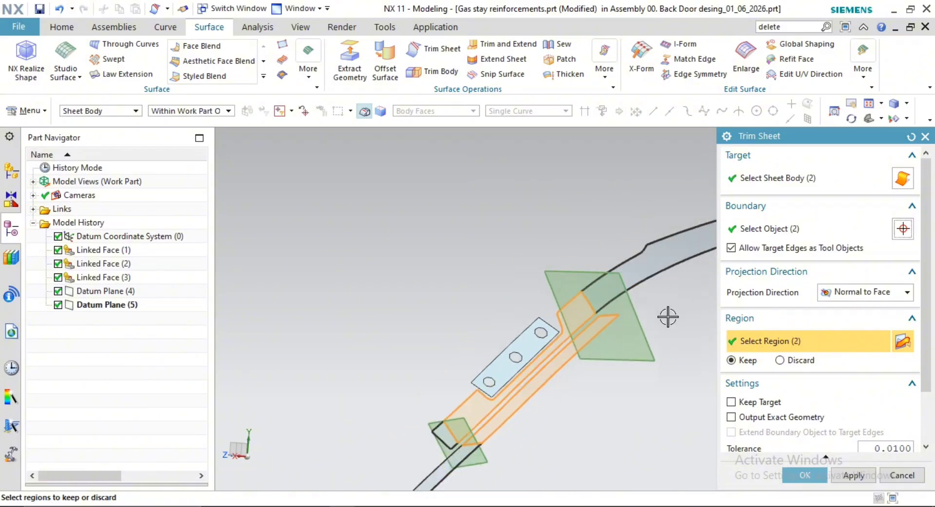
middle_click(565, 360)
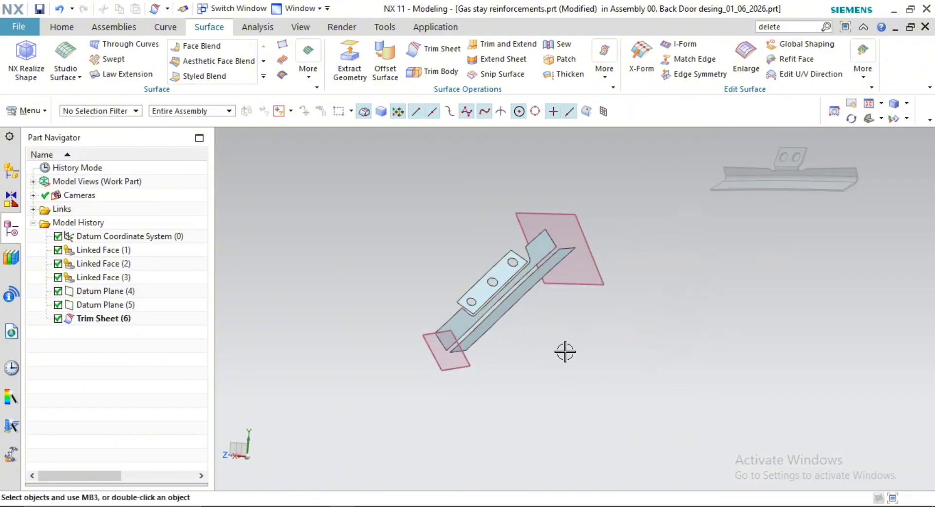
Hide both datum planes at the ends of the trimmed faces
right_click(598, 285)
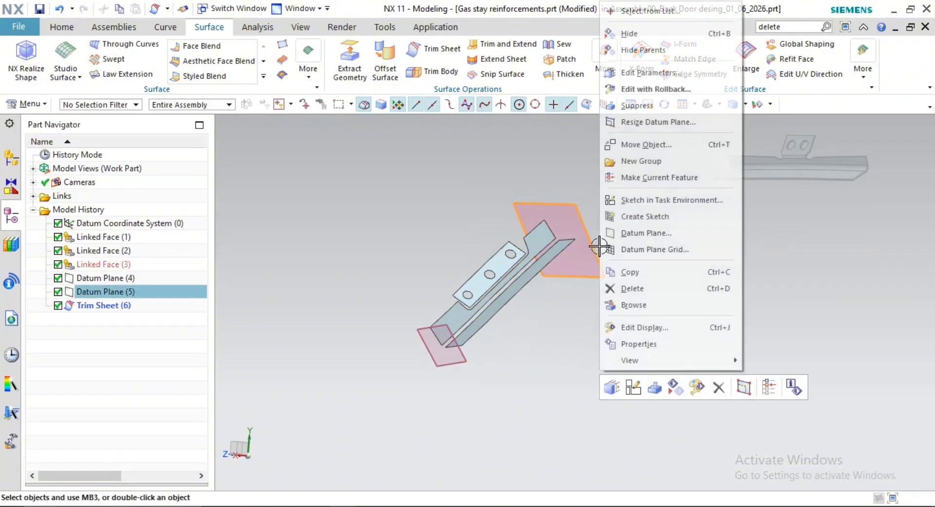
click(668, 34)
right_click(461, 369)
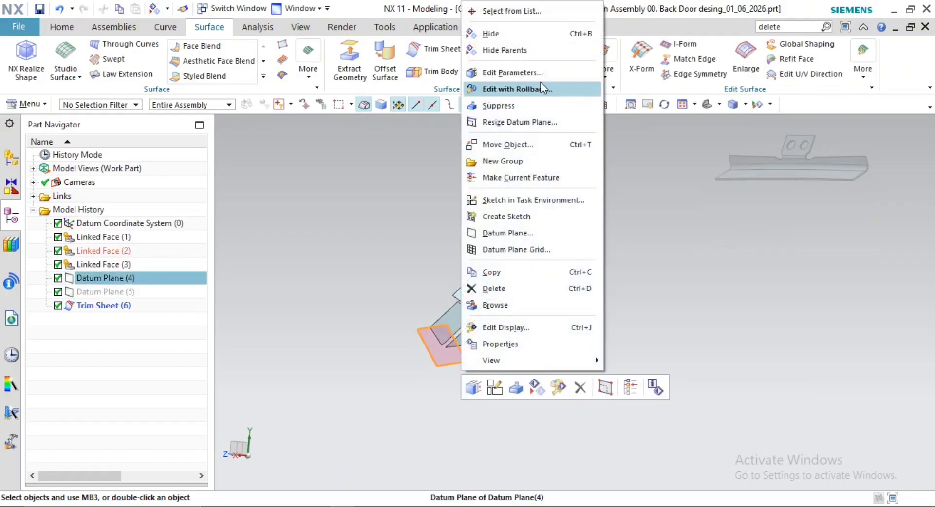
click(537, 34)
Extend the facing long edges of the two trimmed channel faces and the gas stay pad's inner edge by 9 mm
scroll(485, 307, up, 2)
middle_drag(486, 307, 511, 298)
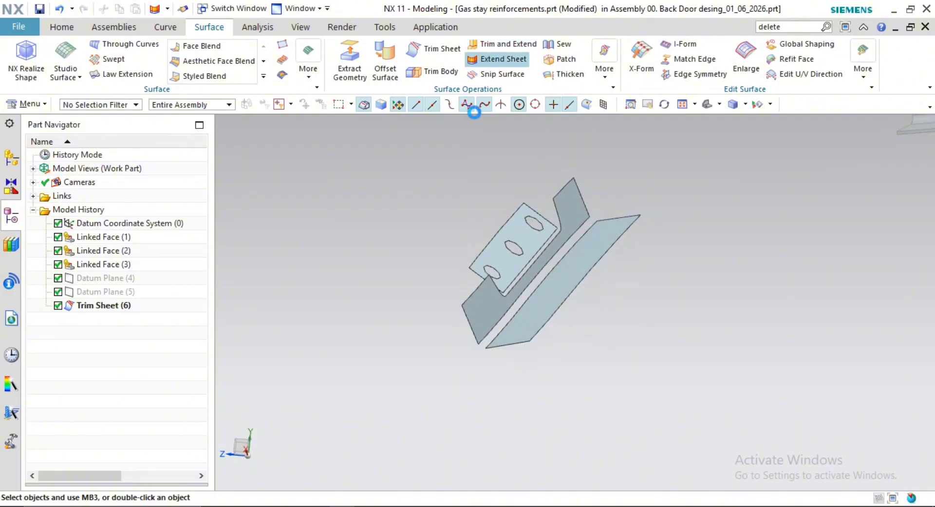
scroll(516, 318, up, 2)
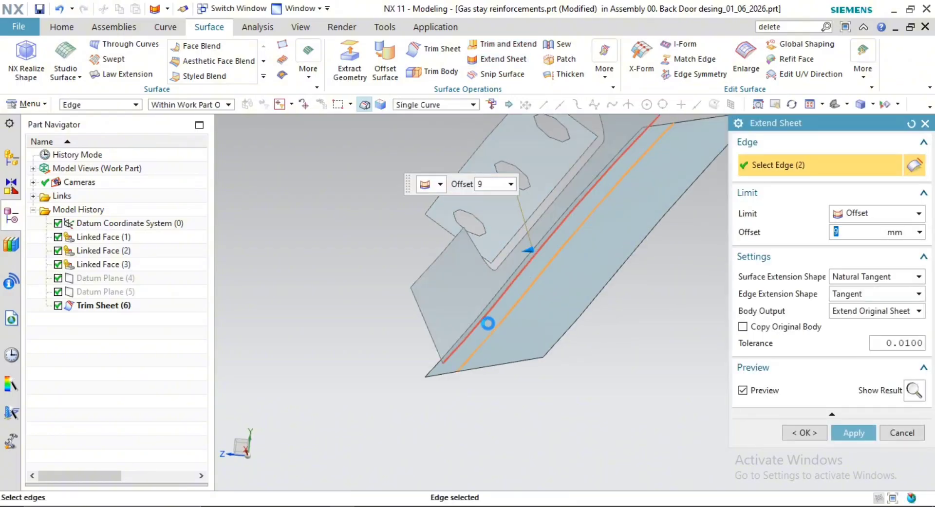
shift+middle_drag(488, 323, 499, 385)
scroll(521, 302, up, 1)
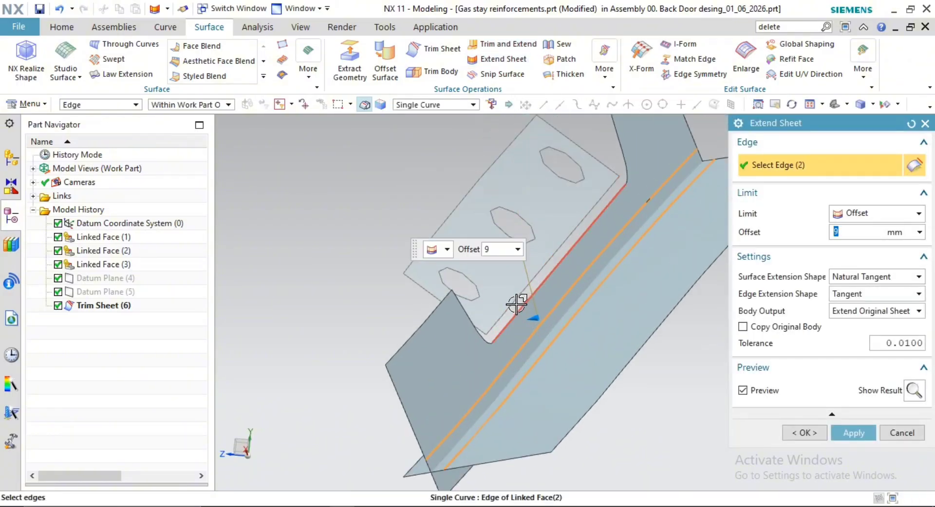
scroll(514, 311, up, 4)
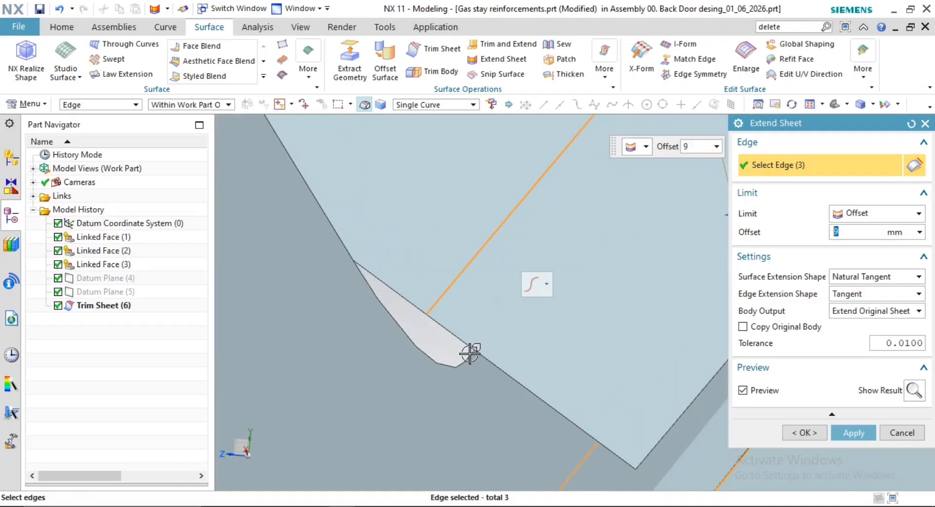
click(470, 352)
scroll(497, 359, down, 3)
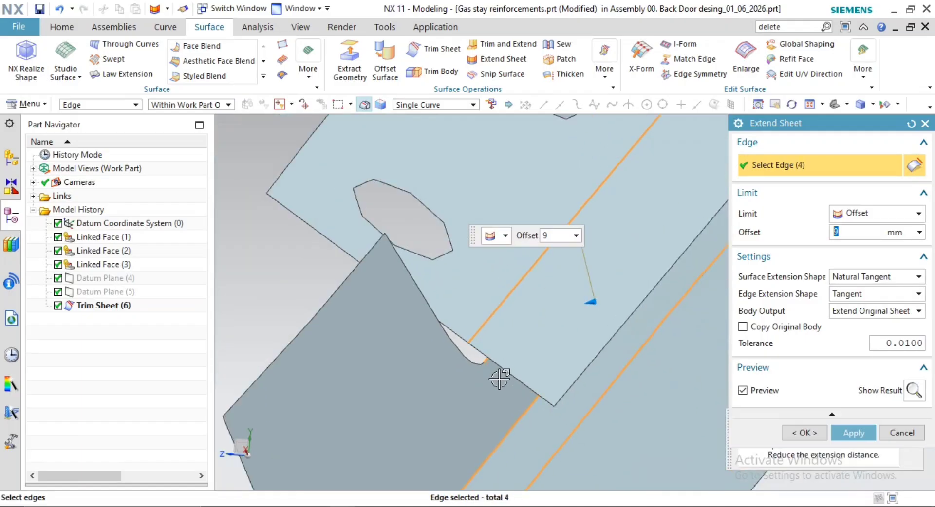
middle_drag(455, 382, 462, 308)
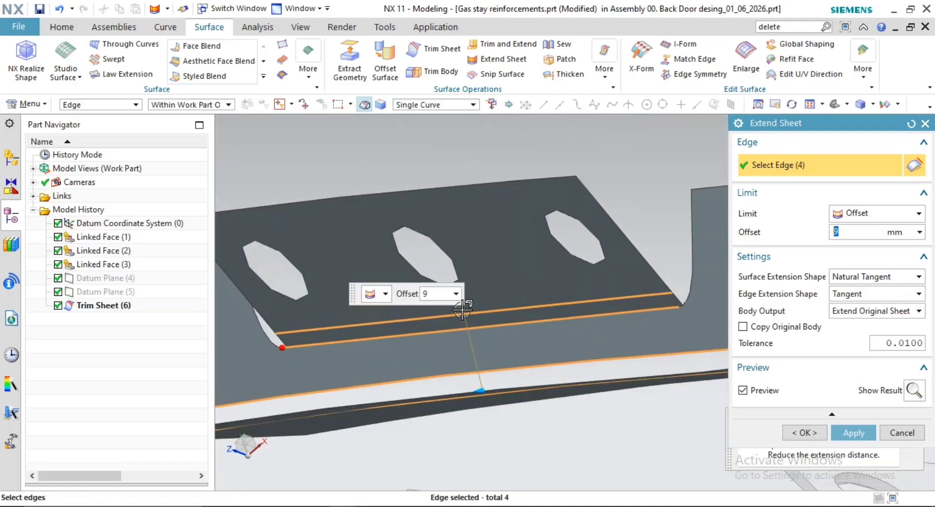
scroll(463, 310, up, 1)
shift+click(495, 326)
scroll(490, 344, down, 3)
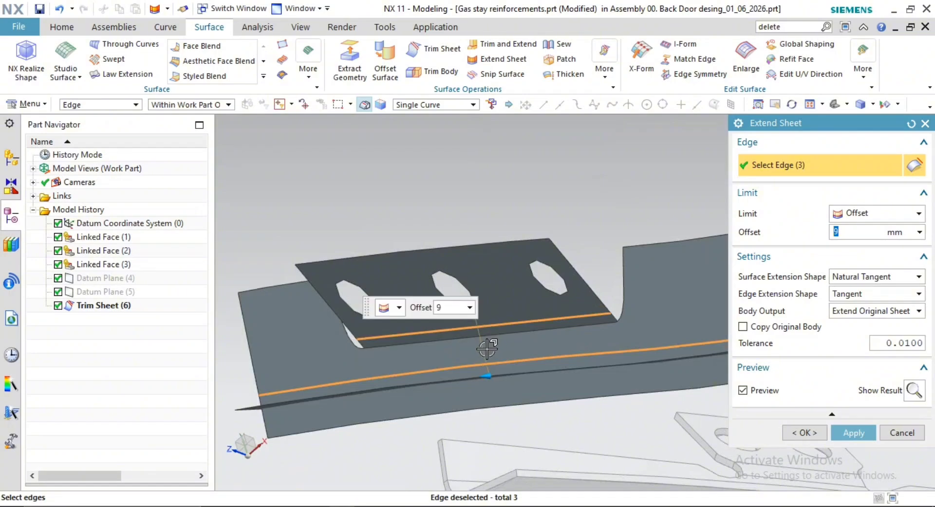
middle_drag(487, 348, 523, 388)
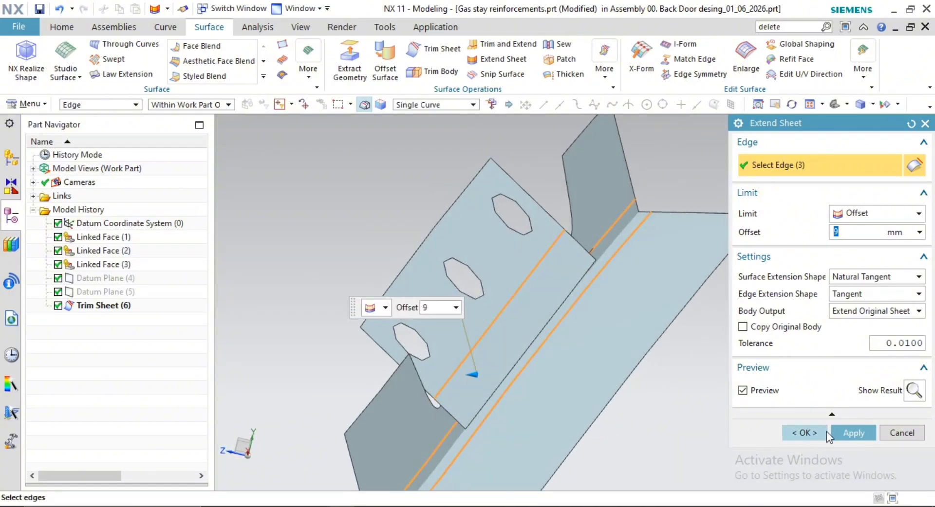
click(844, 431)
Extend the channel wall by 9 mm from its notch's long bottom edge and the adjoining edges on one side
scroll(361, 414, up, 5)
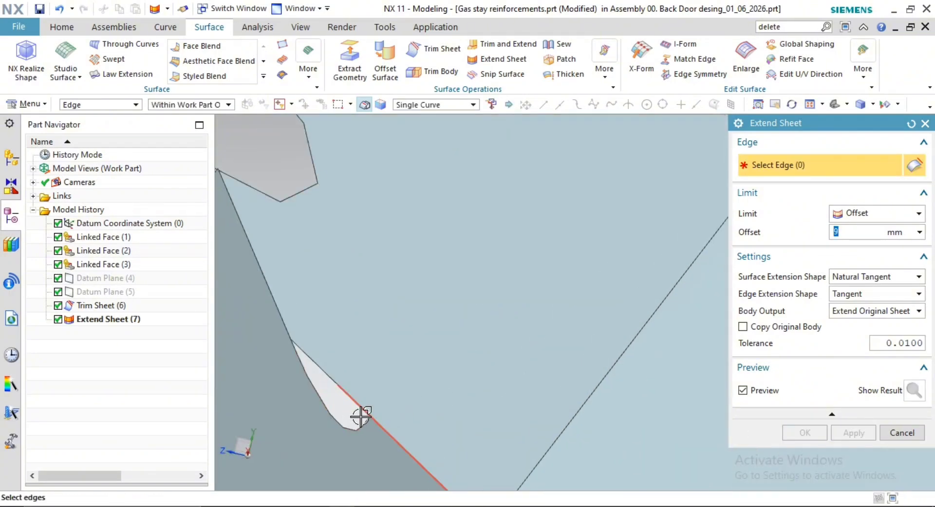
click(364, 417)
scroll(438, 397, down, 5)
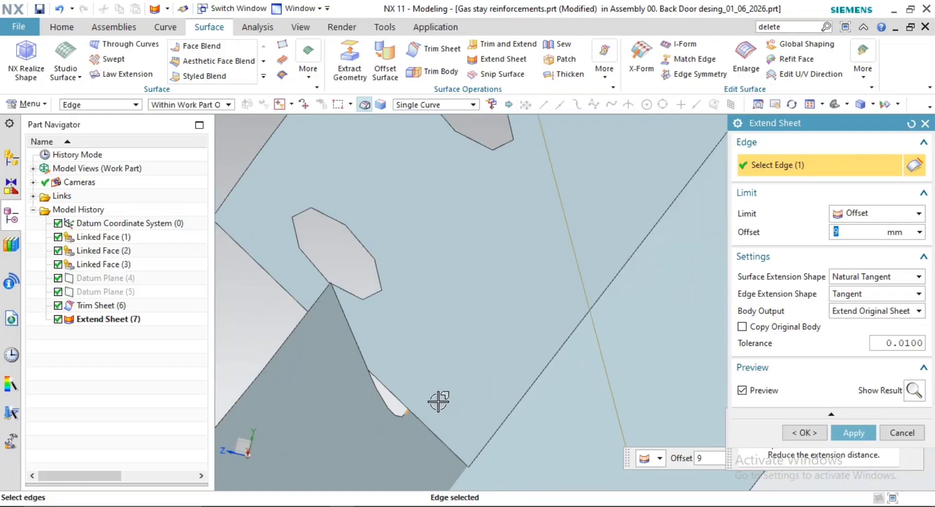
middle_drag(461, 347, 533, 307)
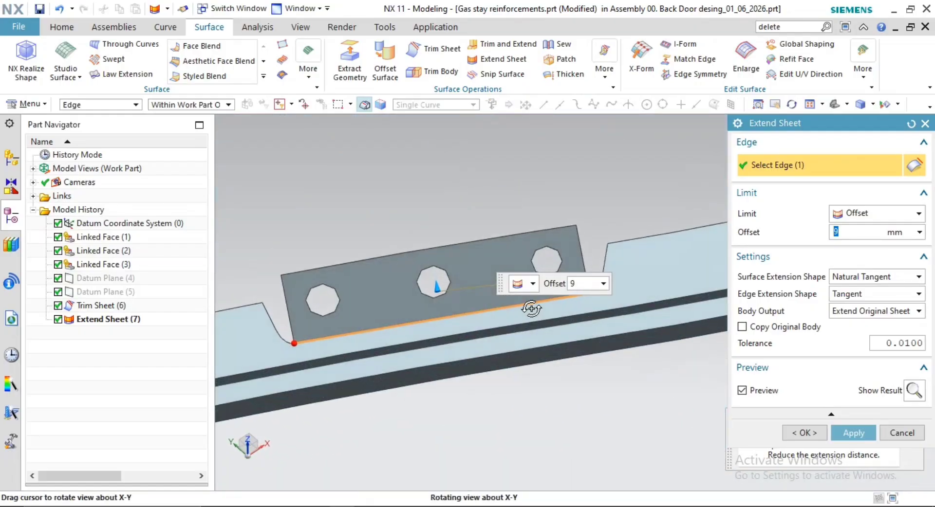
scroll(284, 359, up, 5)
middle_drag(390, 348, 431, 321)
scroll(371, 313, down, 3)
middle_drag(371, 313, 491, 227)
scroll(599, 286, up, 5)
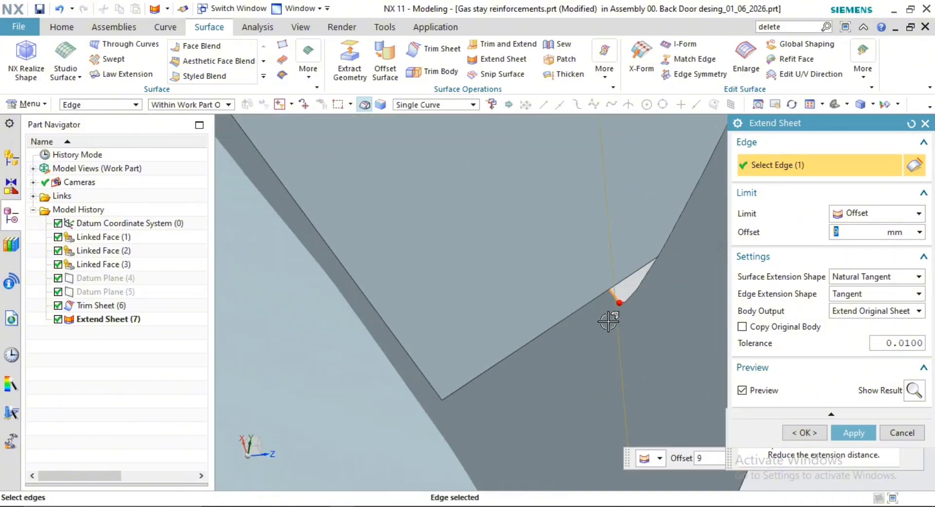
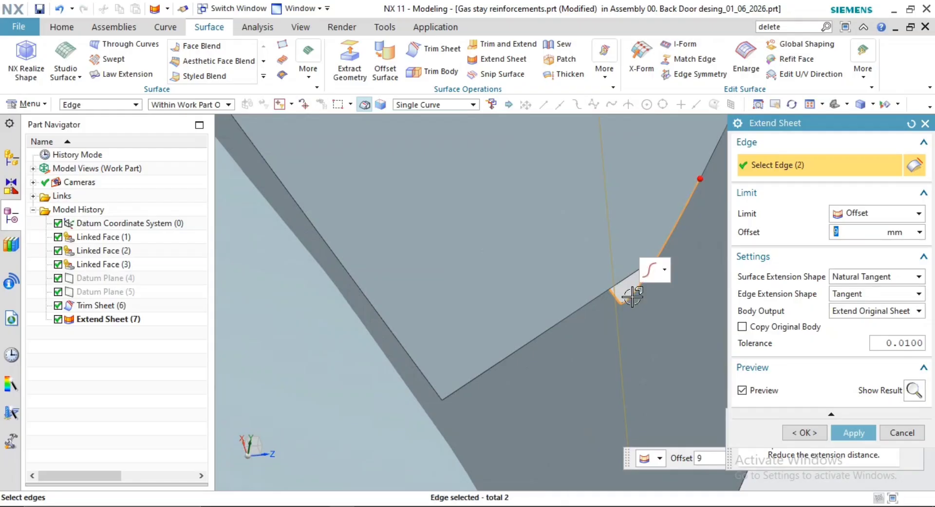
scroll(632, 296, down, 6)
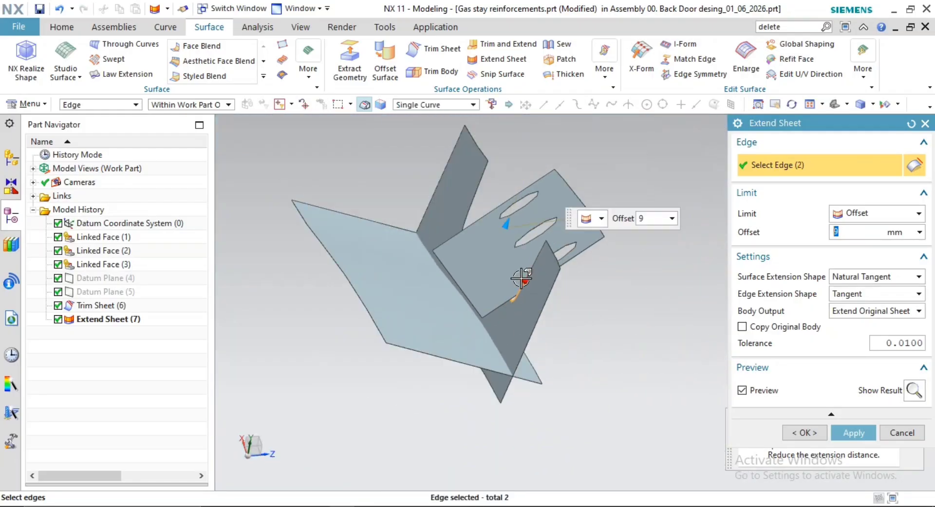
click(523, 280)
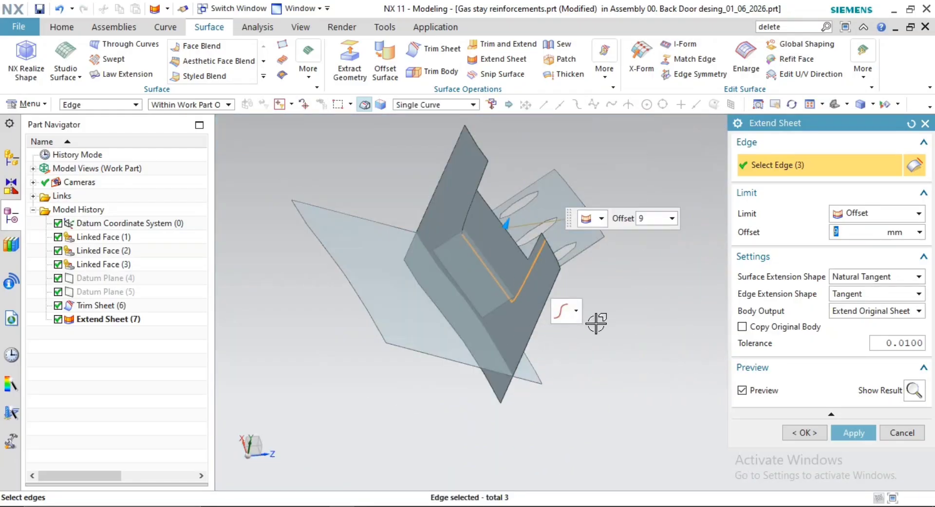
middle_drag(596, 324, 580, 334)
middle_click(573, 337)
key(Escape)
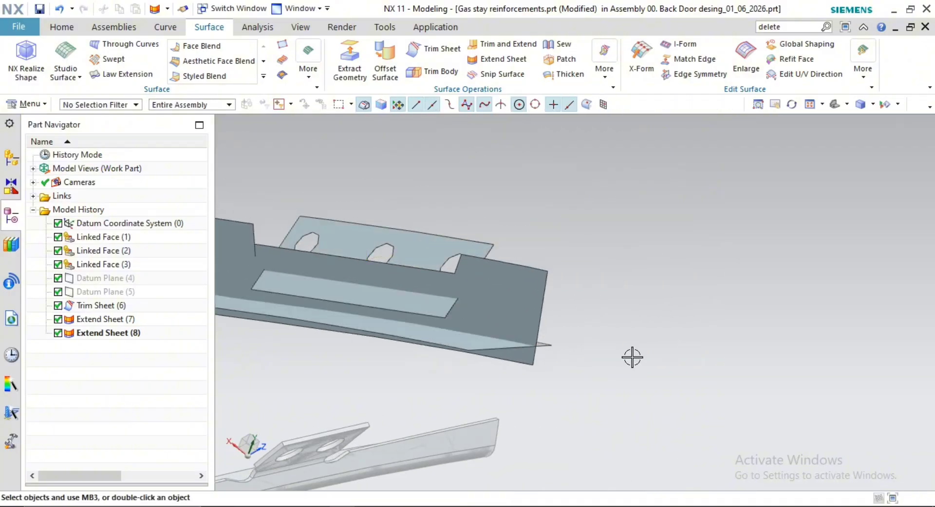
middle_drag(463, 323, 544, 295)
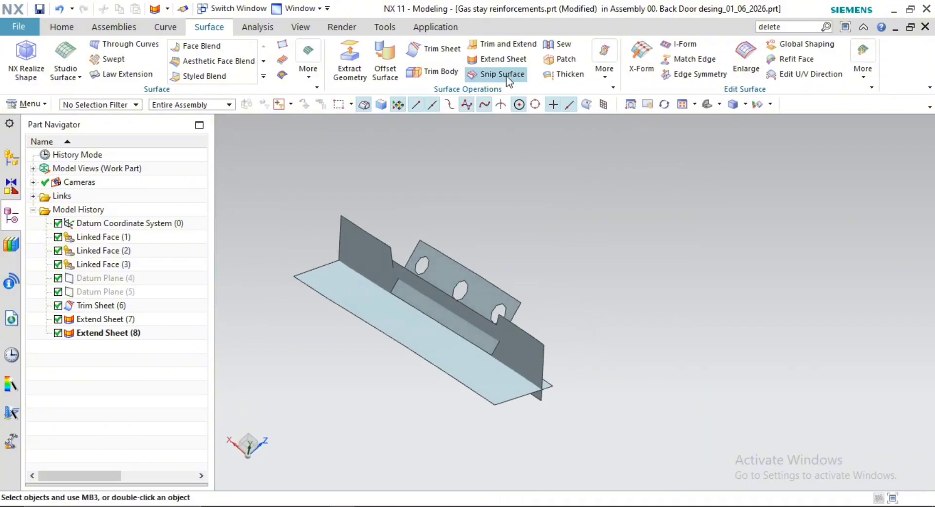
click(502, 44)
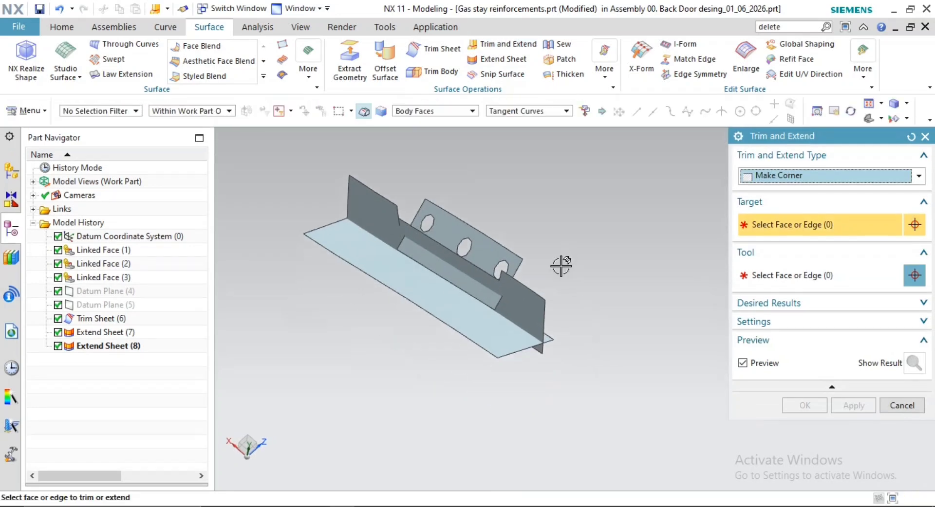
click(522, 318)
scroll(558, 302, up, 1)
key(Escape)
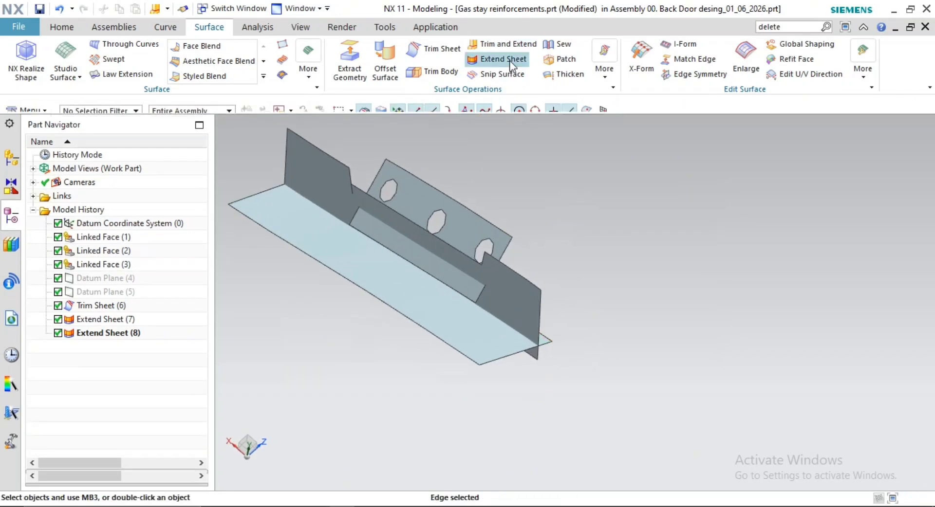
Make a corner between the wide channel face and the notched wall with Trim and Extend
click(504, 43)
shift+middle_drag(545, 320, 544, 380)
click(478, 408)
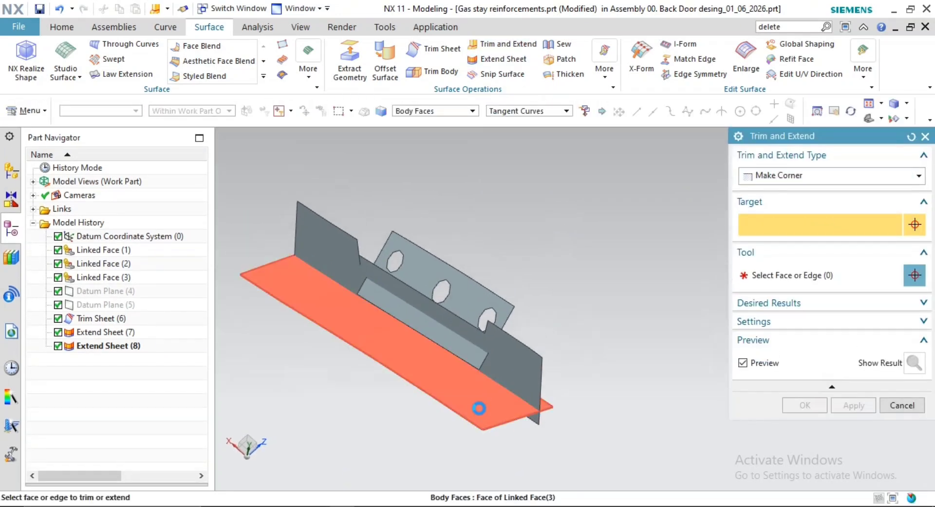
click(514, 365)
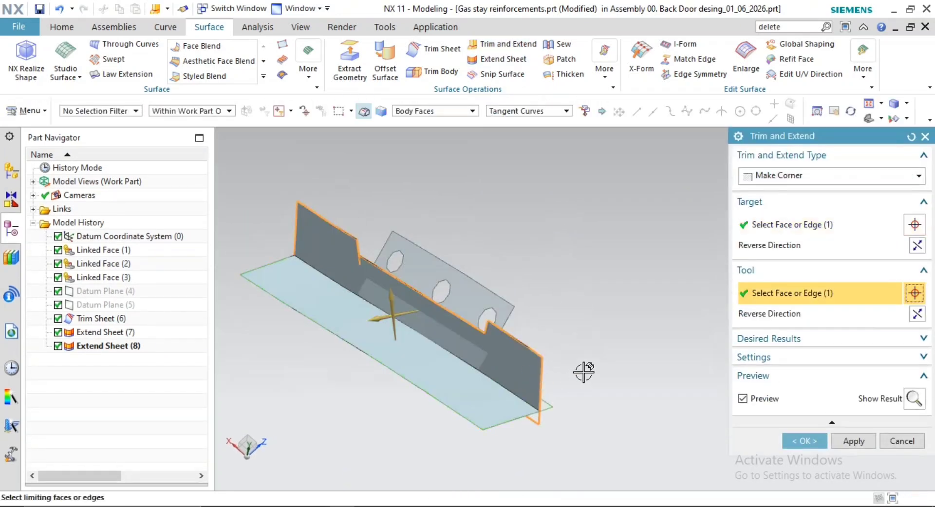
click(853, 441)
Make a corner between the joined channel sheet and the gas stay pad with Trim and Extend, reversing the target direction
scroll(528, 376, up, 5)
click(528, 375)
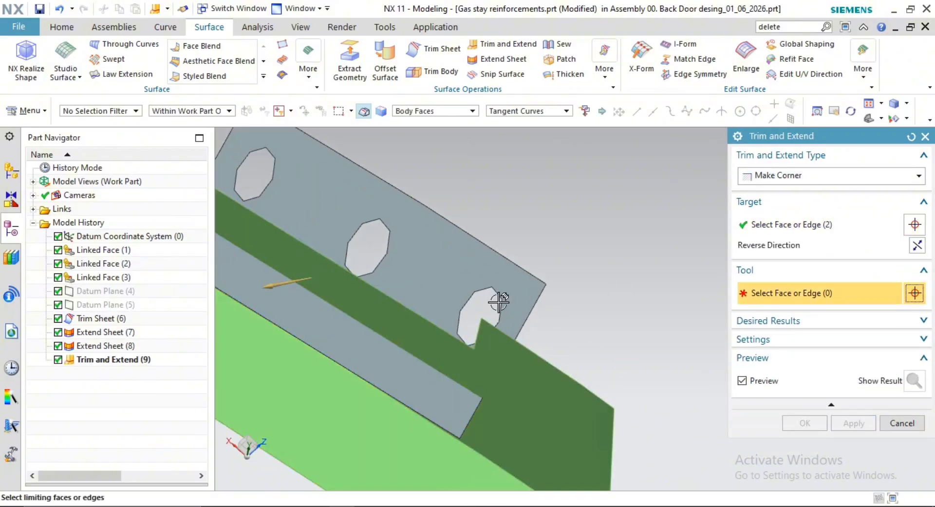
click(505, 268)
scroll(536, 287, down, 2)
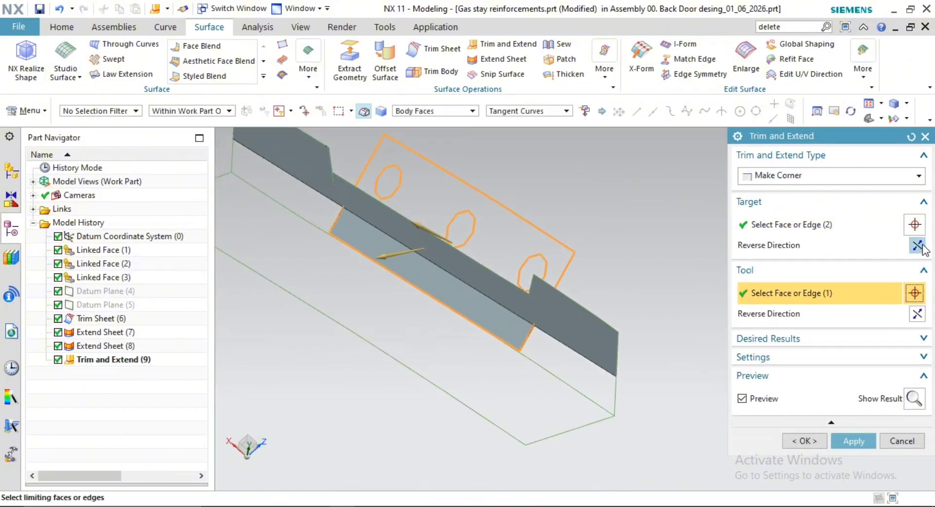
click(918, 246)
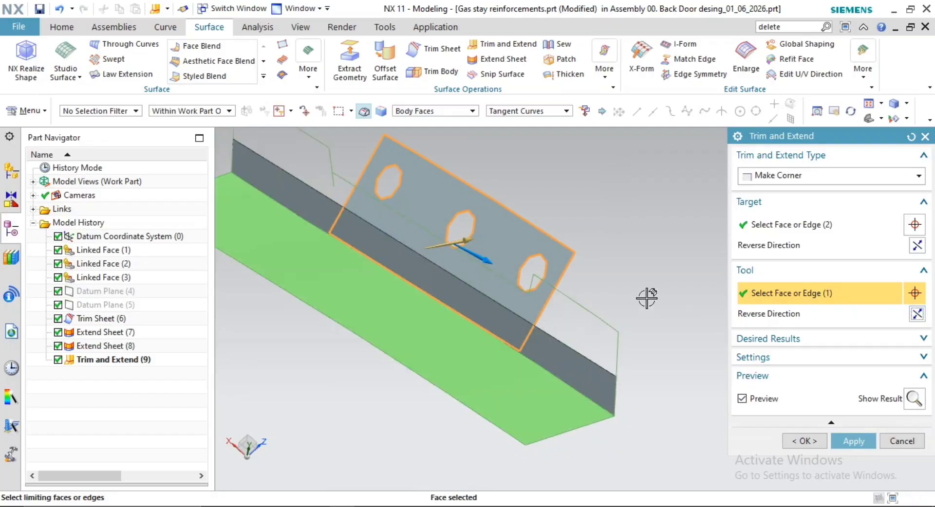
middle_click(647, 298)
scroll(655, 299, down, 3)
mouse_move(640, 308)
middle_down()
mouse_move(655, 305)
mouse_move(649, 299)
middle_up()
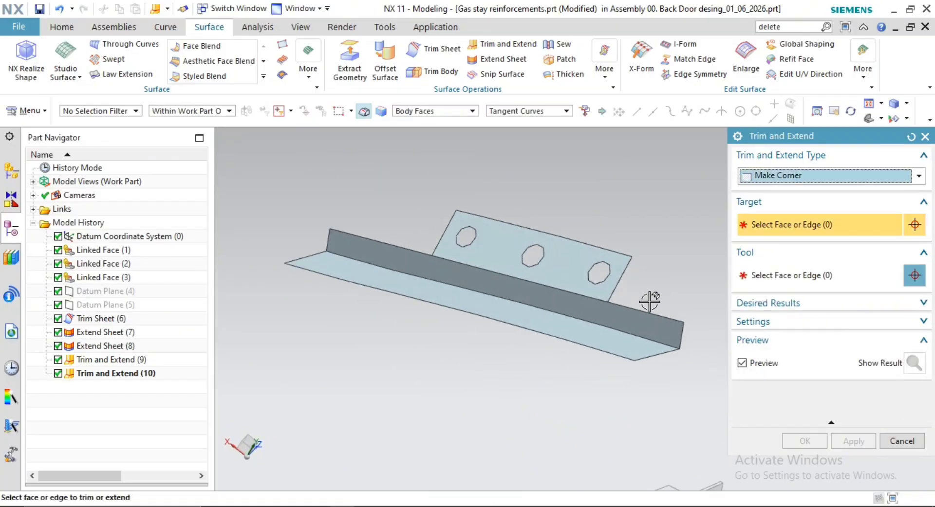
middle_click(595, 313)
Draw a six-point Curve on Surface around one inner corner of the pad, from its short edge onto the wall's long edge, with G1 ends
scroll(597, 302, up, 4)
scroll(629, 321, down, 1)
shift+middle_drag(628, 332, 505, 317)
scroll(564, 316, up, 2)
click(166, 27)
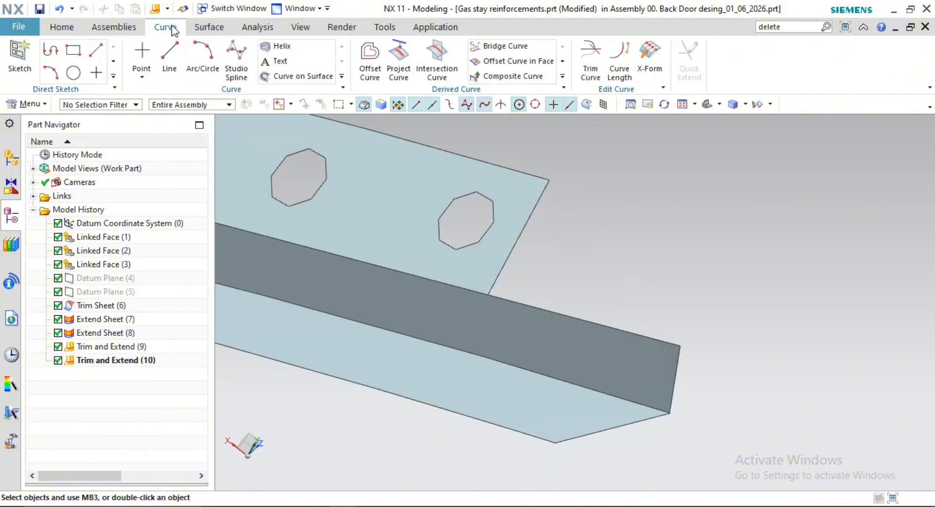
click(284, 77)
scroll(526, 295, up, 2)
click(468, 267)
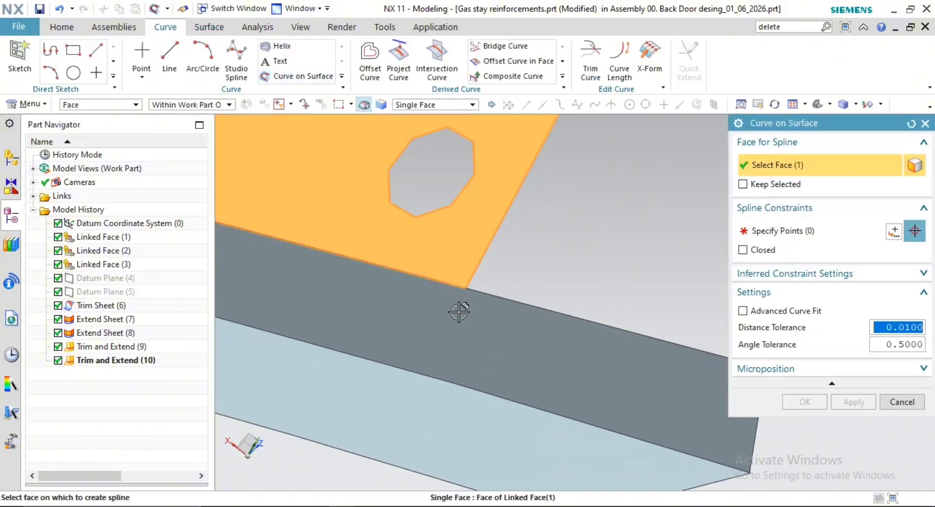
click(460, 309)
middle_click(570, 253)
scroll(555, 247, up, 2)
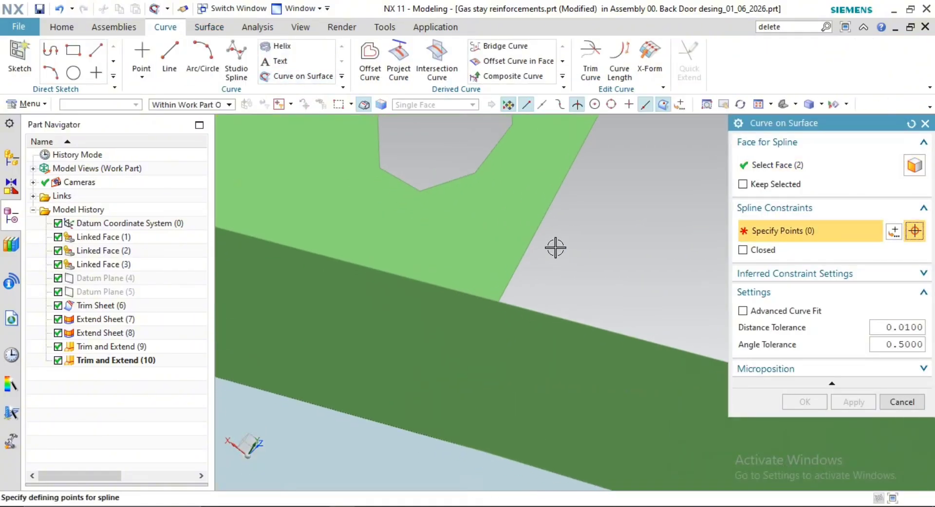
click(541, 223)
click(504, 249)
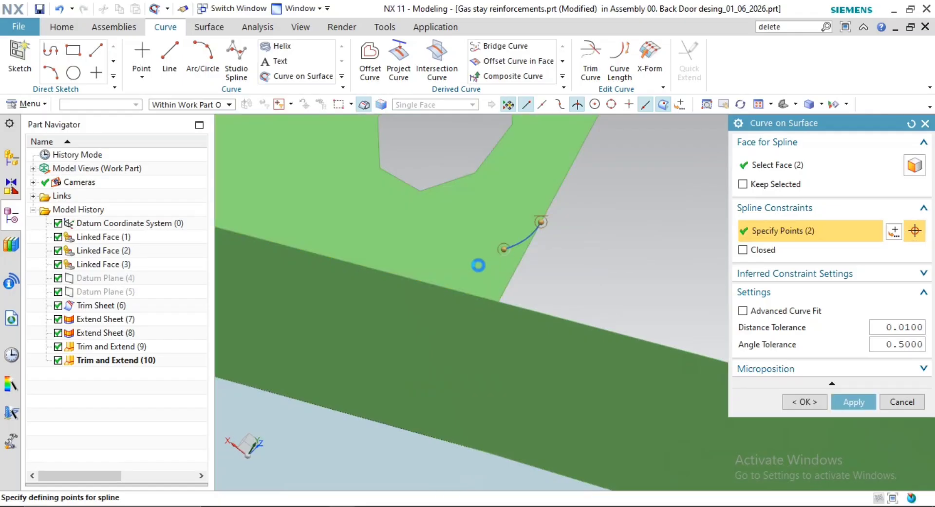
click(466, 268)
click(470, 322)
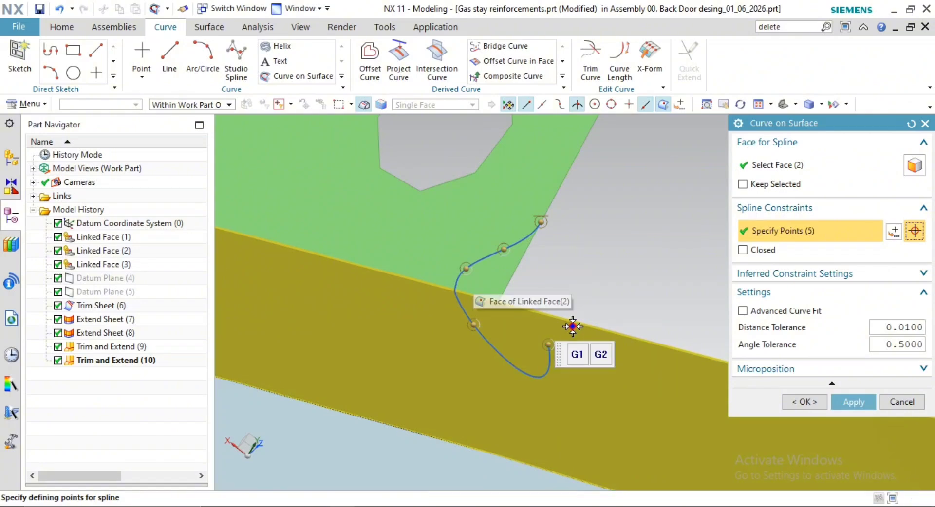
click(581, 324)
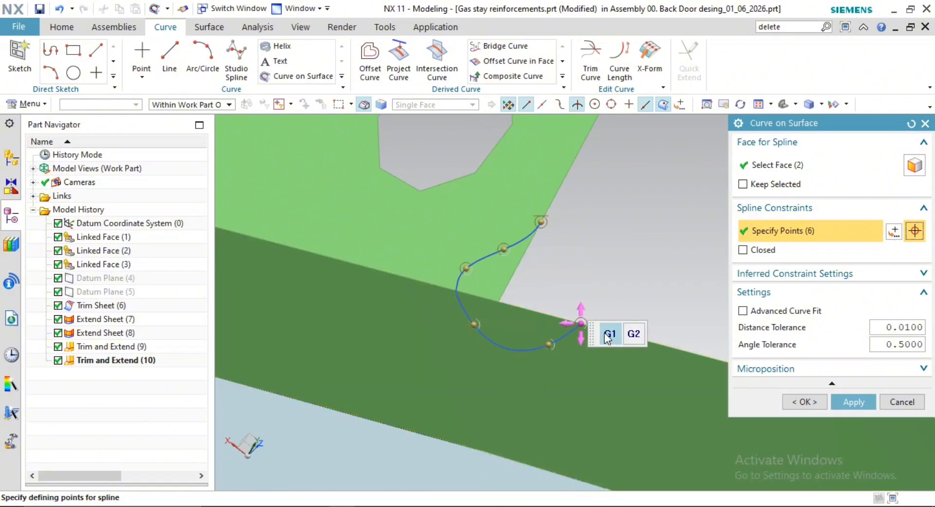
drag(549, 343, 537, 344)
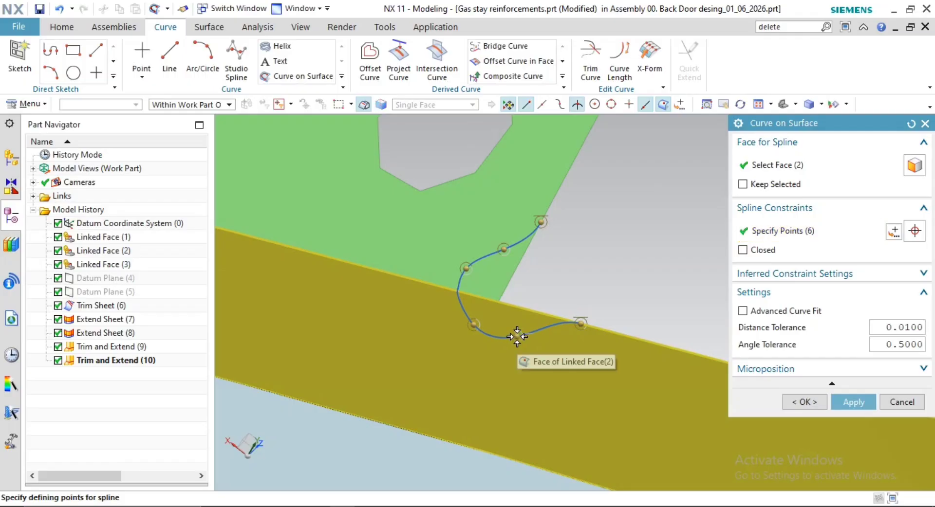
middle_click(636, 300)
Draw a seven-point Curve on Surface around the pad's opposite inner corner, from its short edge onto the wall's long edge, with G1 ends
scroll(628, 300, down, 5)
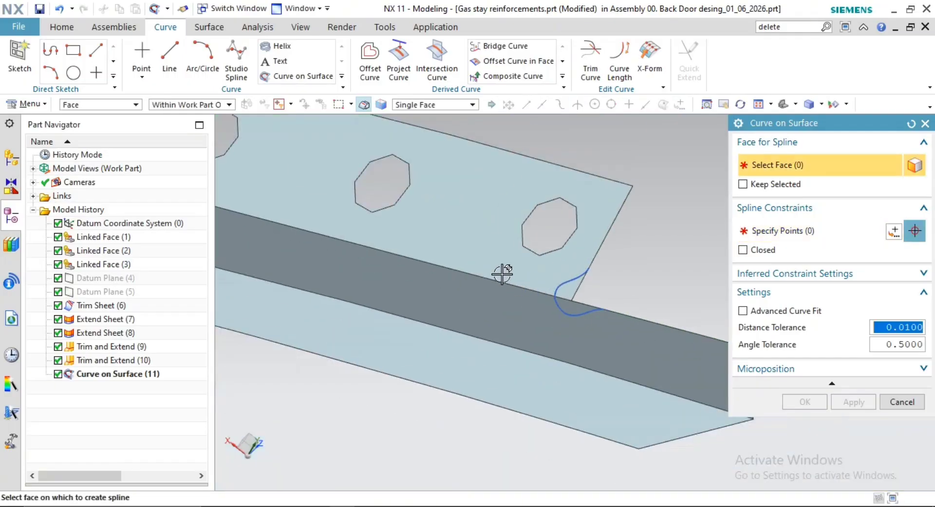
shift+middle_drag(320, 246, 605, 340)
scroll(605, 340, down, 2)
scroll(504, 278, up, 4)
click(503, 278)
click(442, 294)
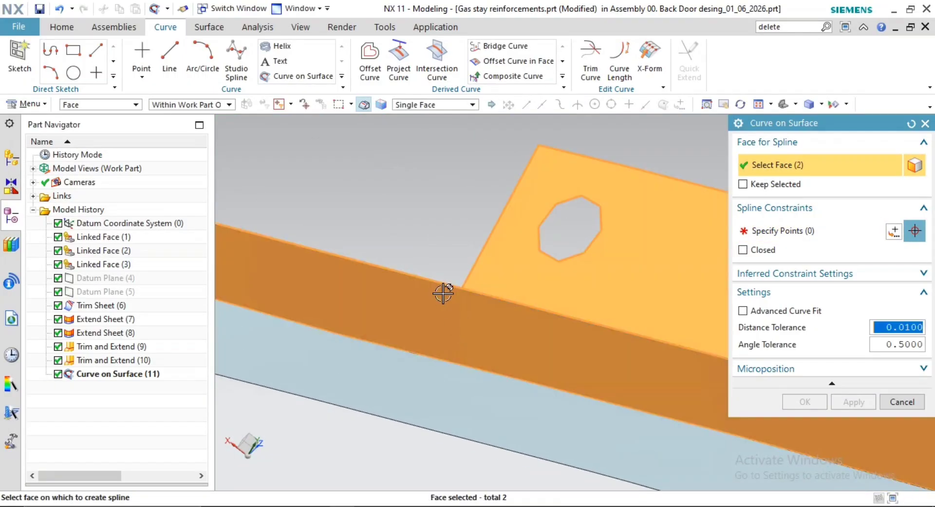
shift+middle_drag(417, 204, 457, 294)
middle_click(457, 294)
scroll(533, 341, up, 4)
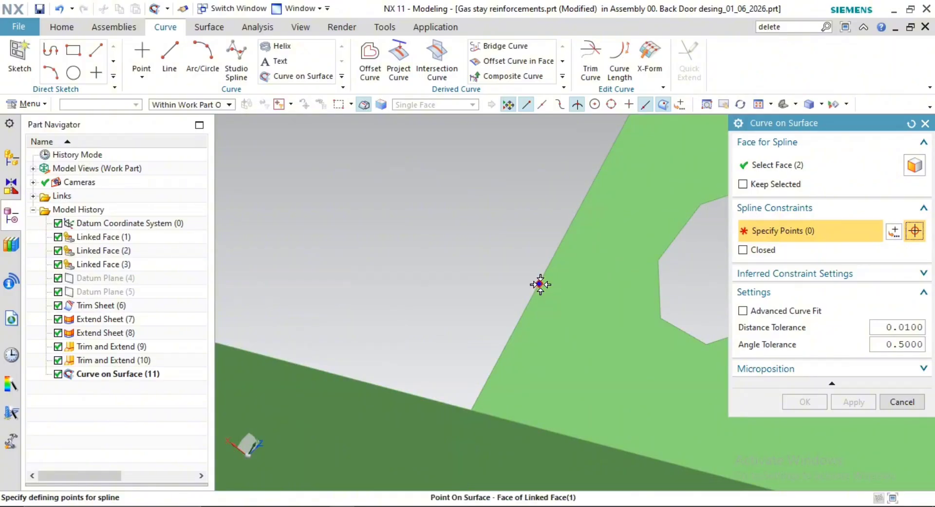
click(528, 305)
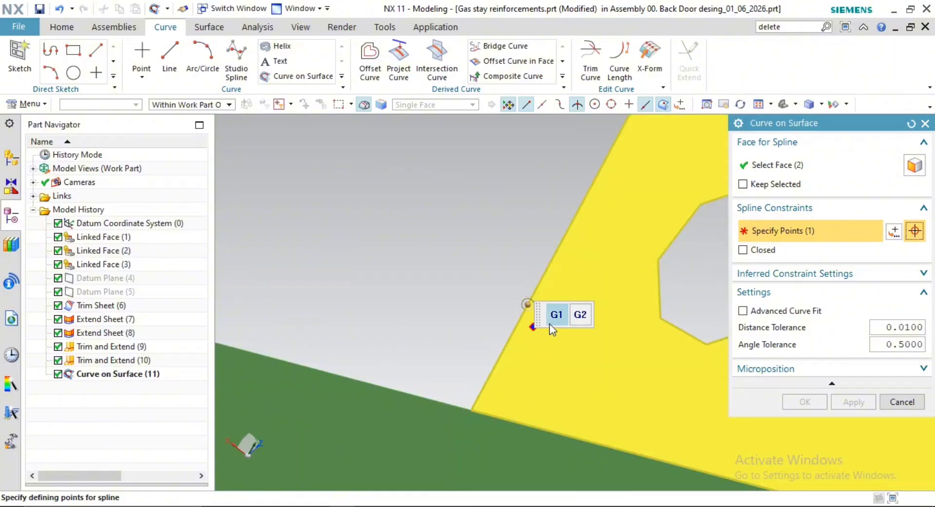
click(521, 349)
click(521, 393)
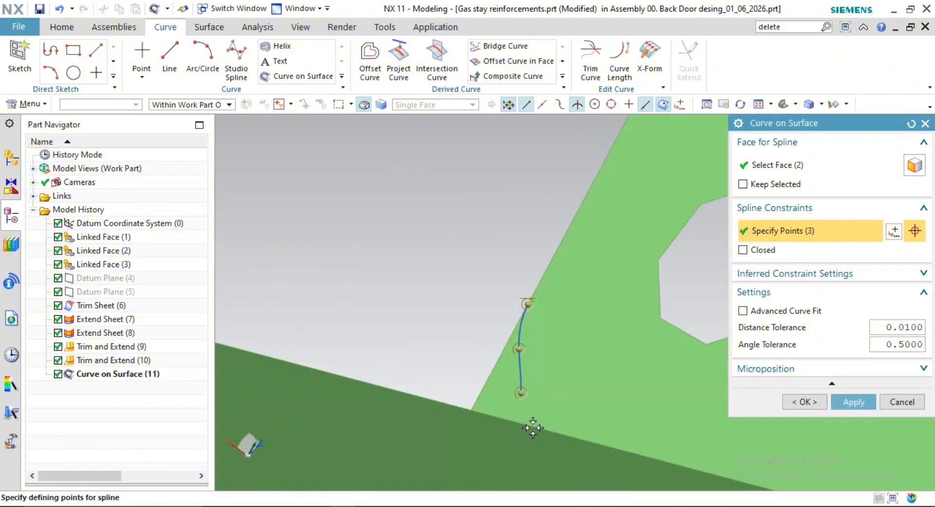
shift+middle_drag(481, 454, 508, 408)
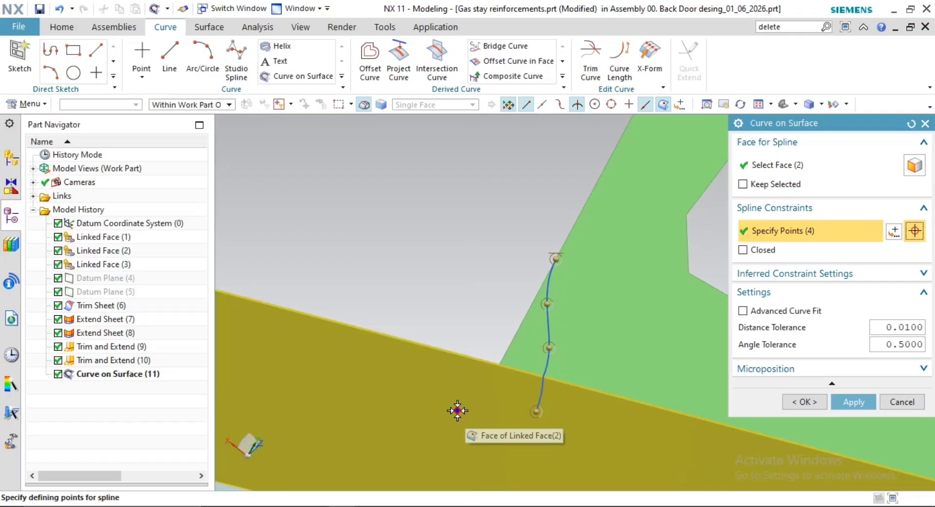
click(458, 411)
click(436, 373)
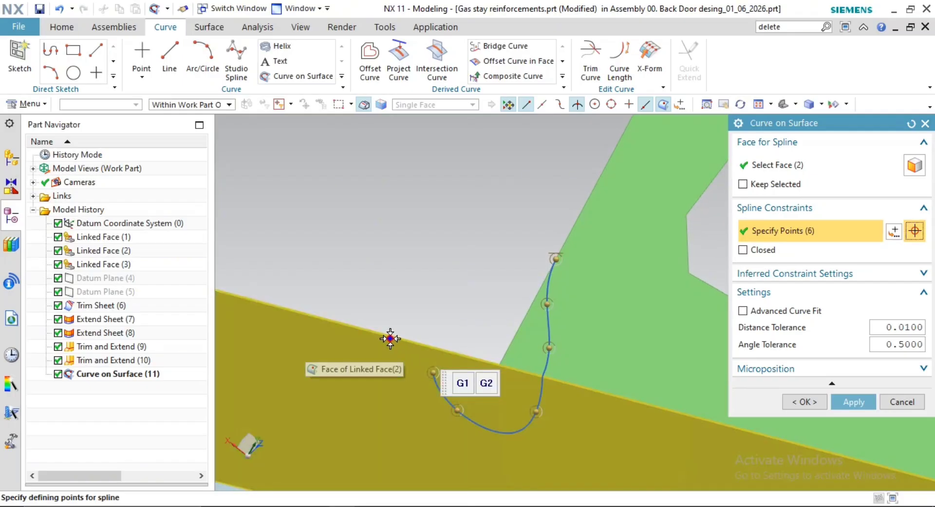
click(393, 344)
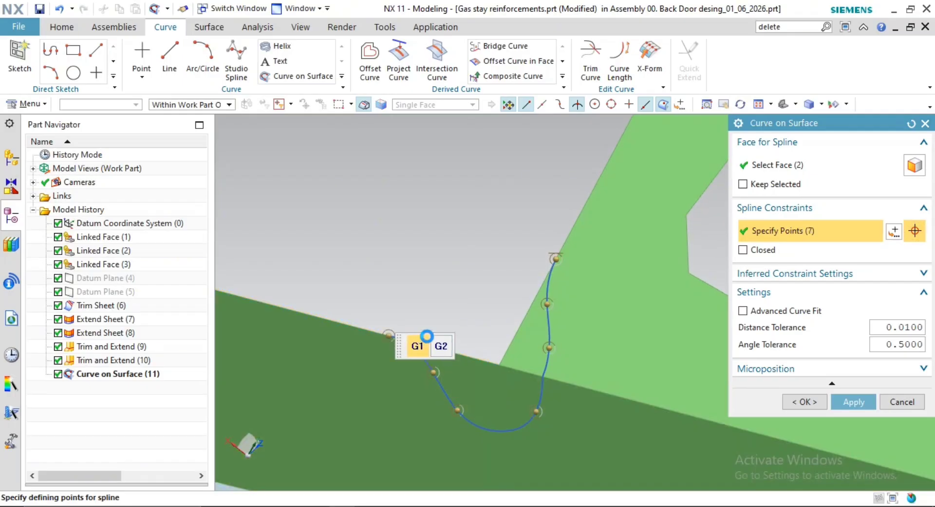
middle_click(466, 305)
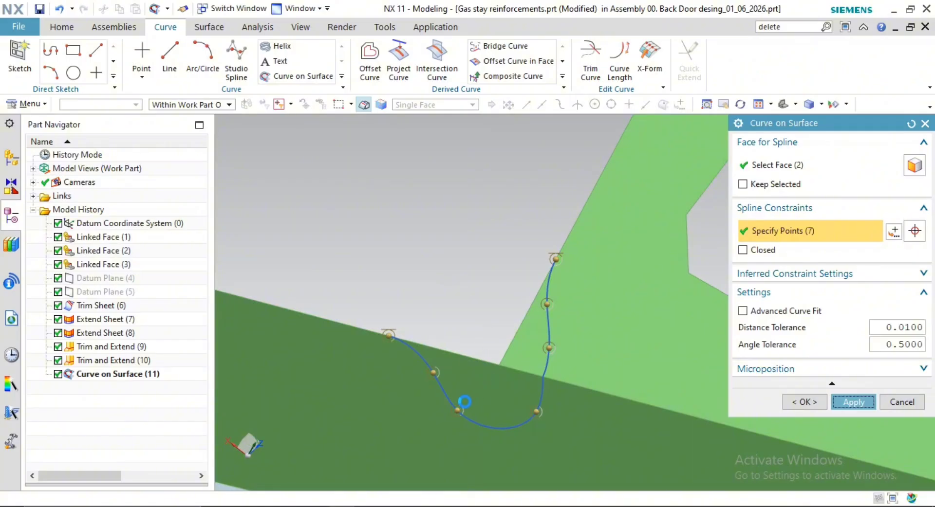
key(Escape)
Trim the reinforcement sheet with both corner splines, normal to face, to cut rounded relief notches at the pad's ends
scroll(506, 334, down, 4)
shift+middle_drag(564, 297, 570, 345)
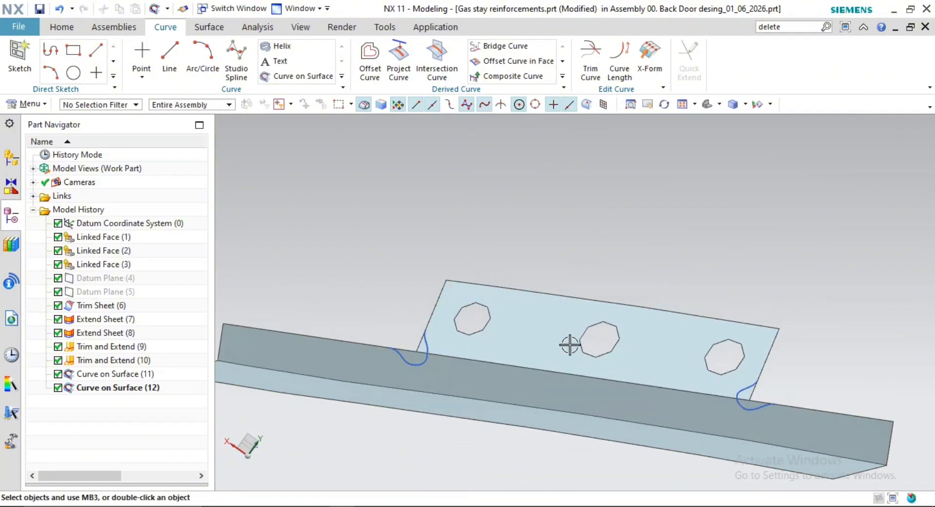
click(200, 26)
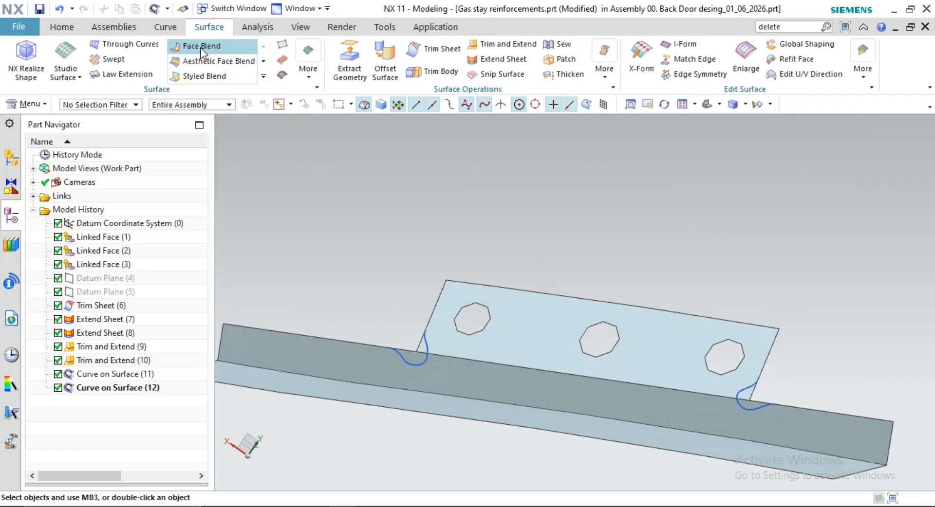
click(443, 49)
scroll(480, 203, up, 3)
click(530, 142)
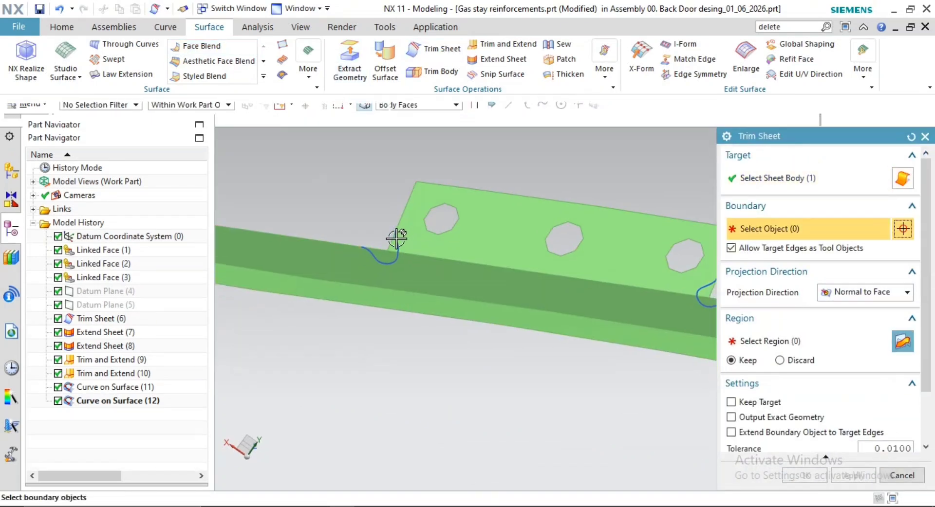
click(397, 238)
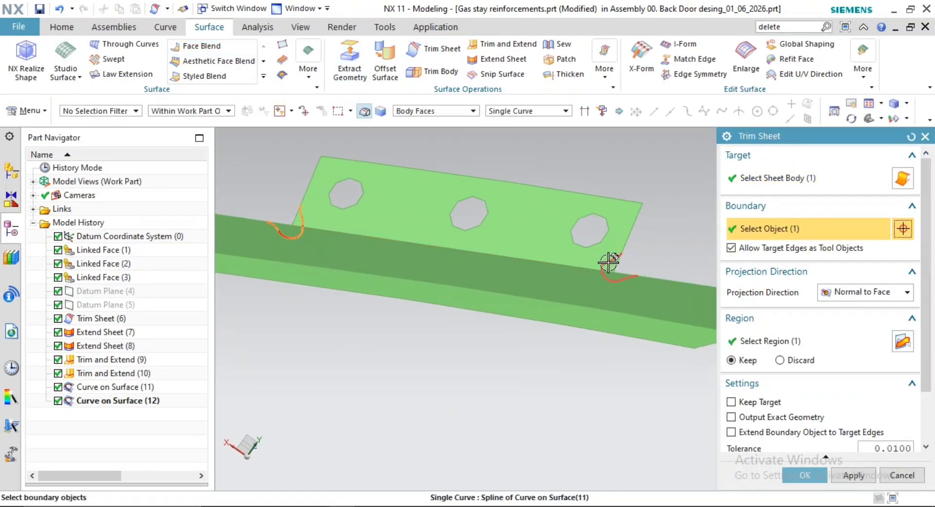
click(776, 341)
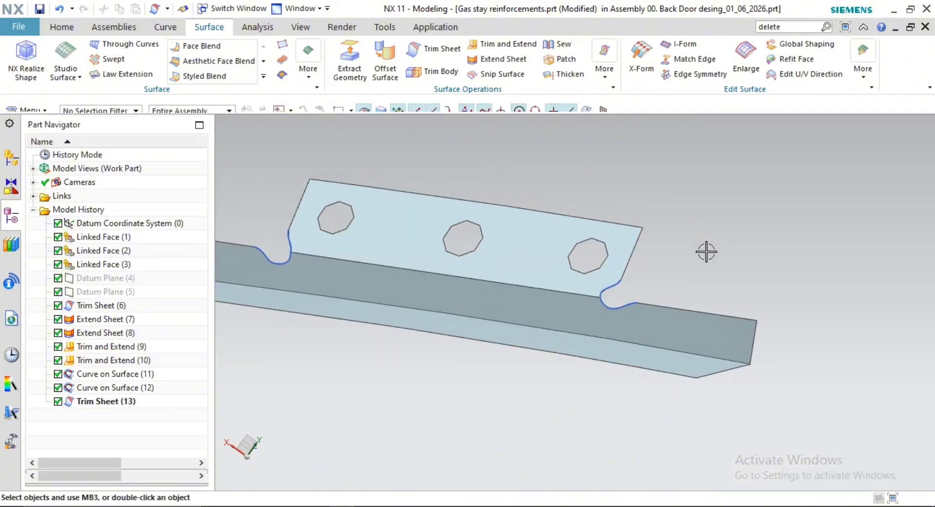
Hide both splines along the relief notches
right_click(615, 292)
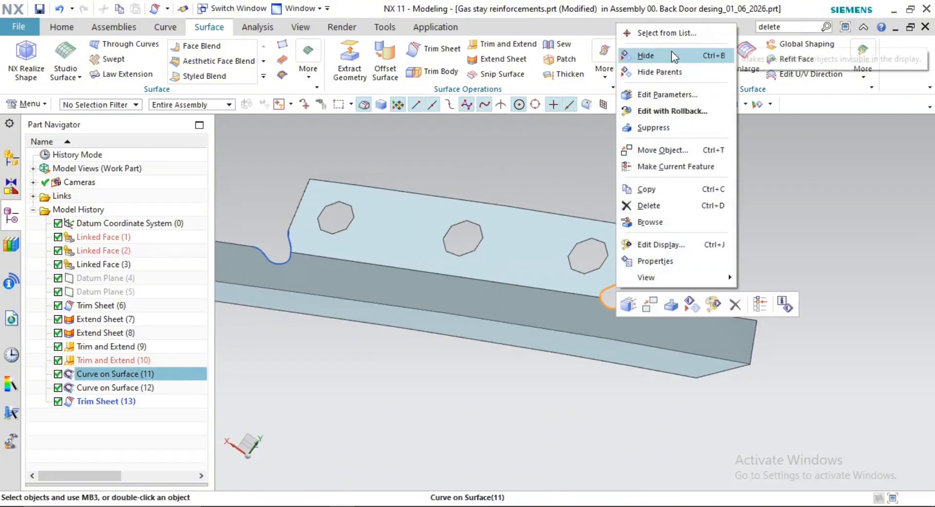
click(672, 53)
right_click(291, 256)
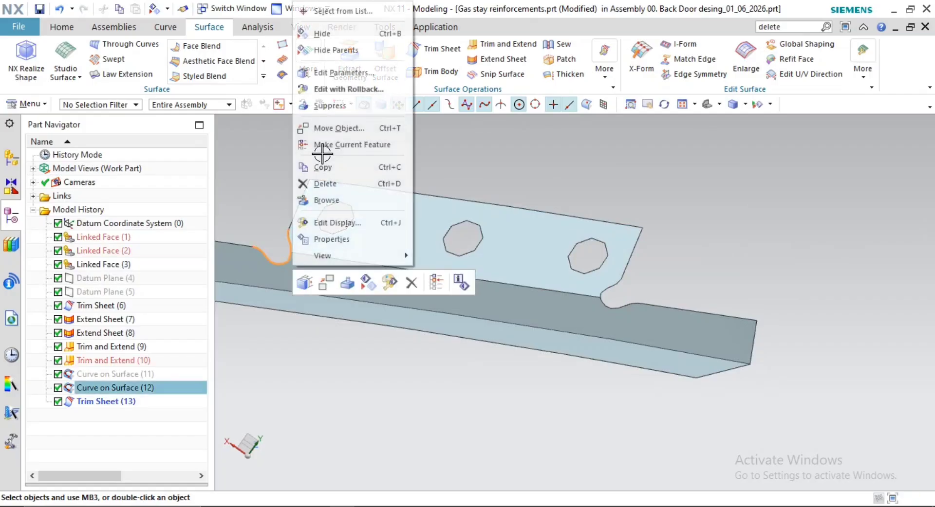
click(355, 35)
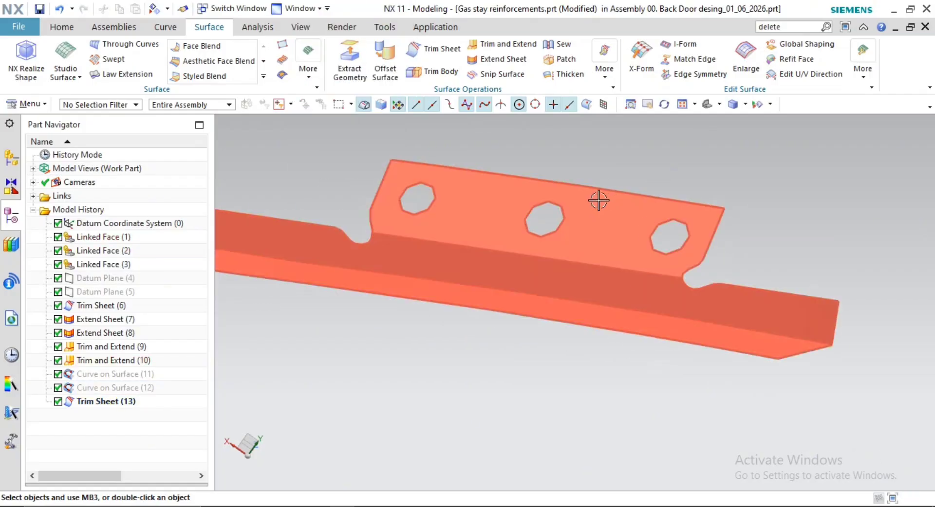
Apply a 5 mm edge blend to the long edge between the wide channel face and the wall
middle_drag(599, 200, 585, 256)
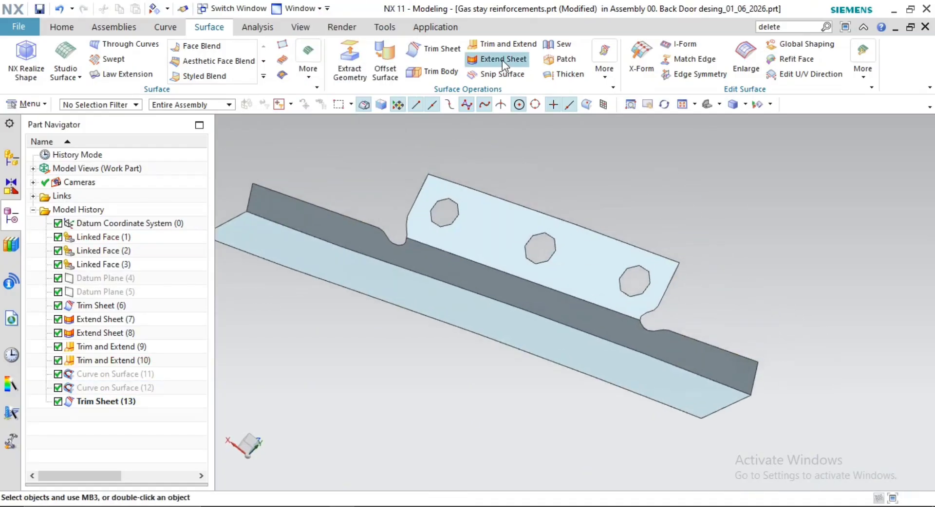
click(264, 76)
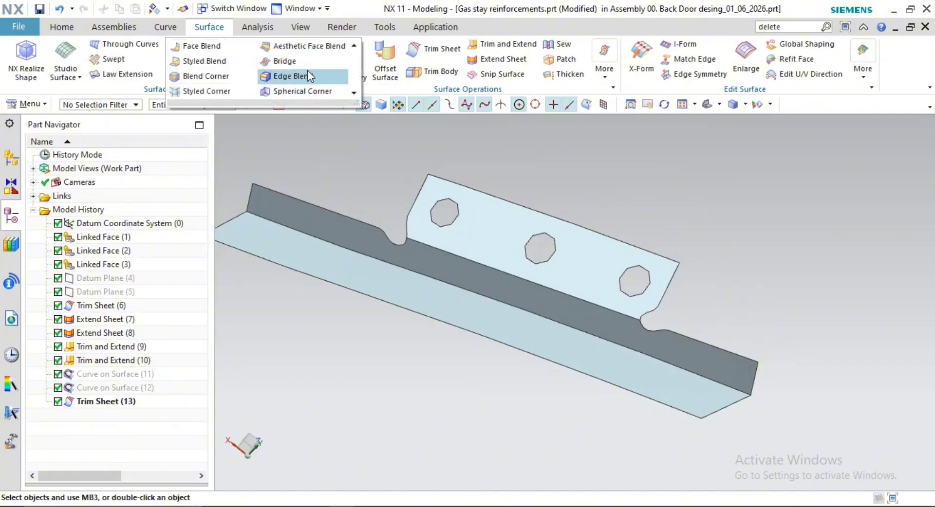
click(307, 70)
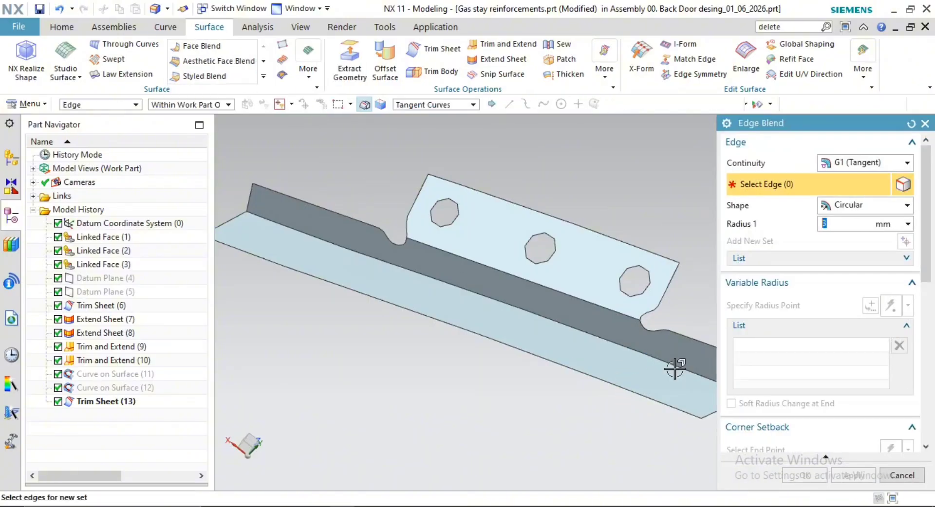
click(675, 366)
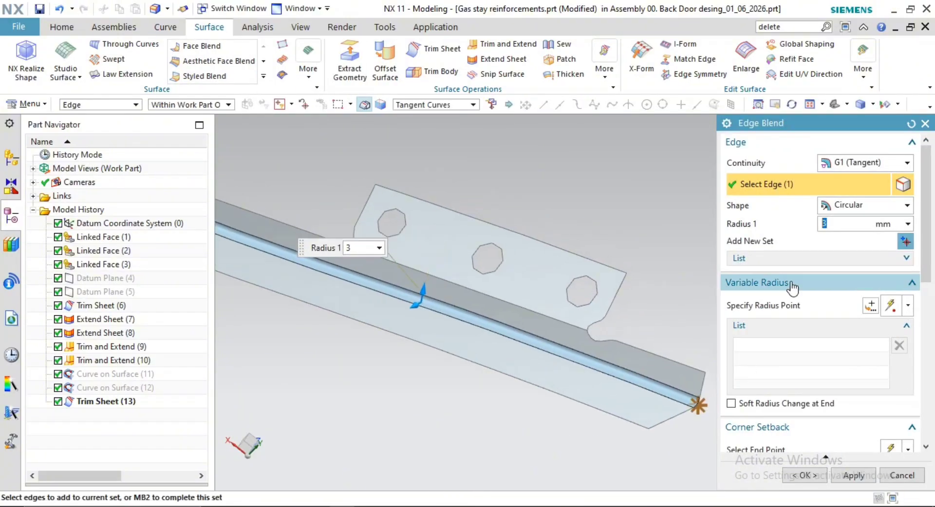
key(Return)
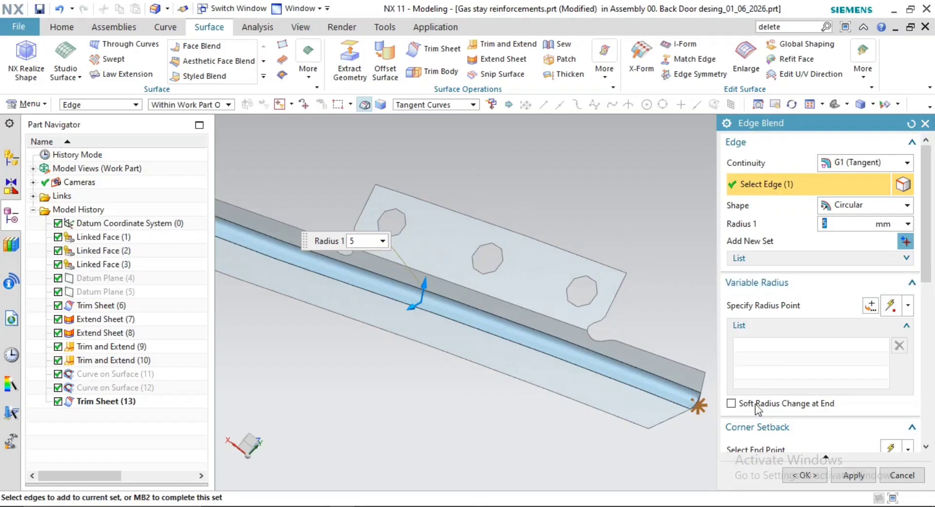
click(861, 478)
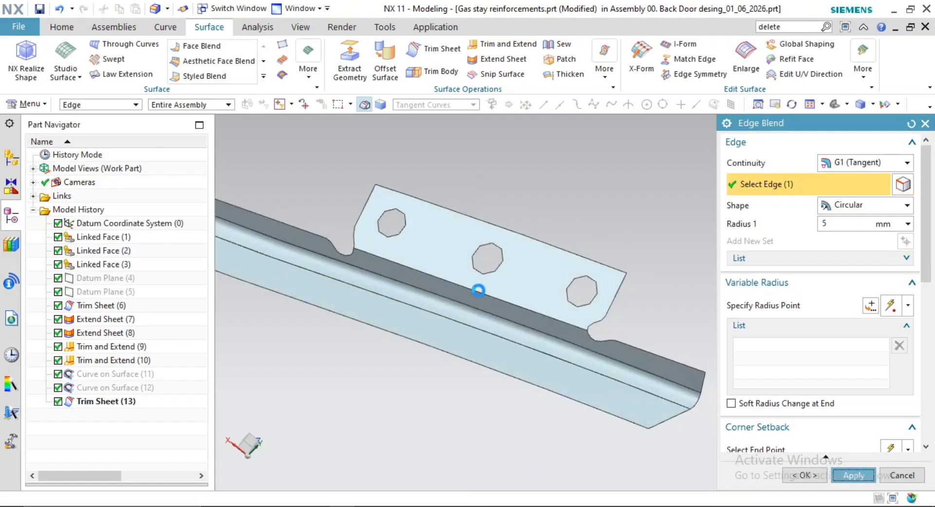
Apply a 5 mm edge blend to the edge between the holed mounting pad and the wall
click(475, 291)
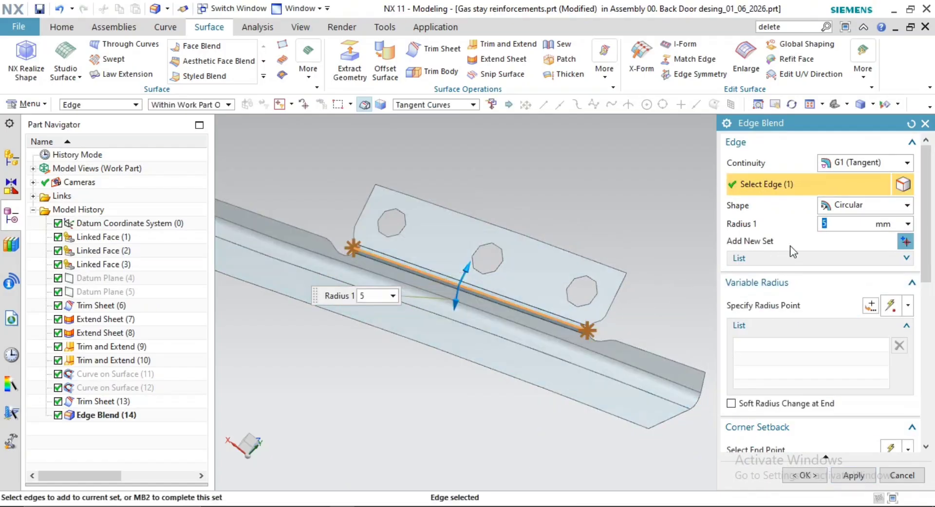
click(805, 476)
middle_drag(589, 368, 608, 385)
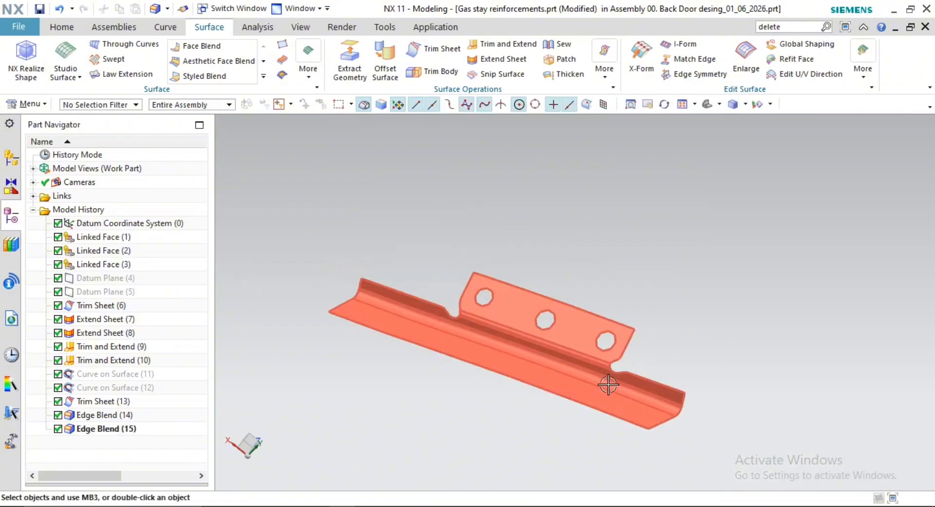
scroll(608, 384, up, 6)
shift+middle_drag(674, 366, 679, 322)
scroll(796, 305, down, 4)
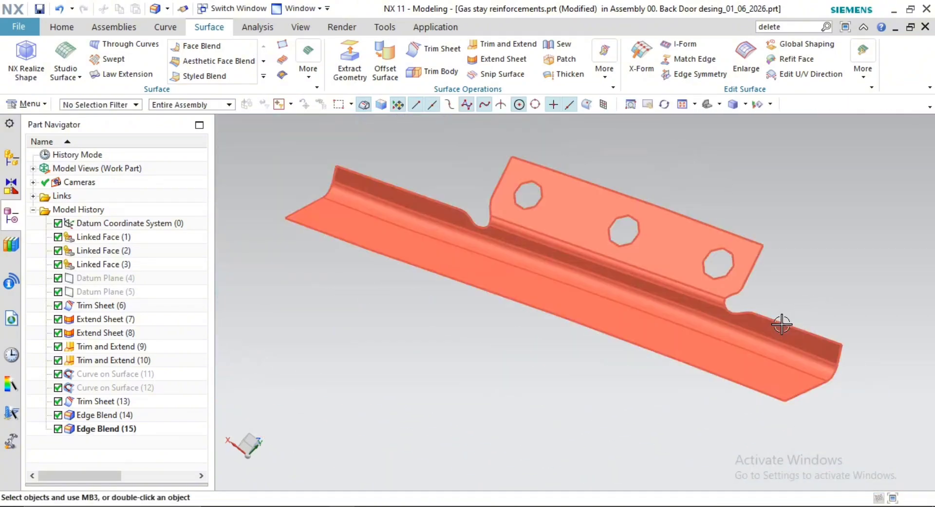
mouse_move(782, 324)
middle_down()
mouse_move(768, 309)
mouse_move(799, 313)
mouse_move(774, 327)
middle_up()
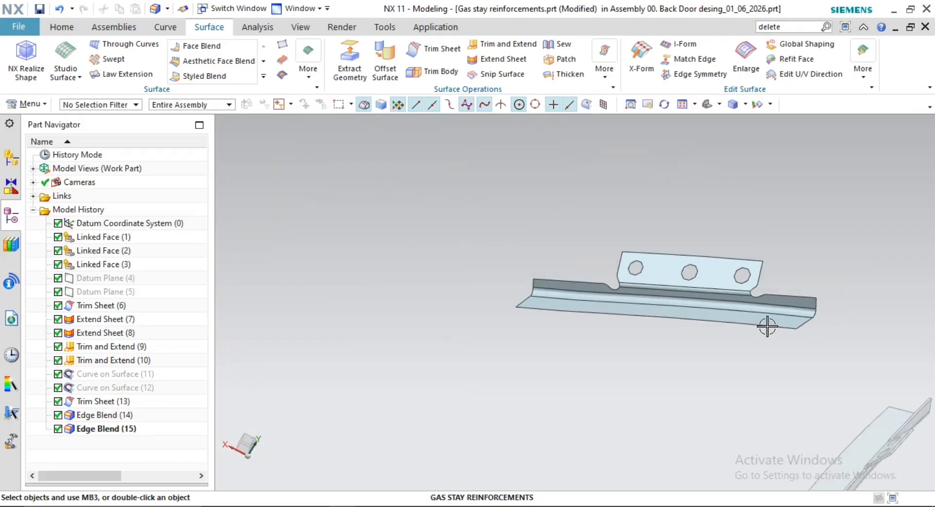
Thicken all faces of the gas stay reinforcement sheet by 1.5 mm
scroll(767, 327, down, 5)
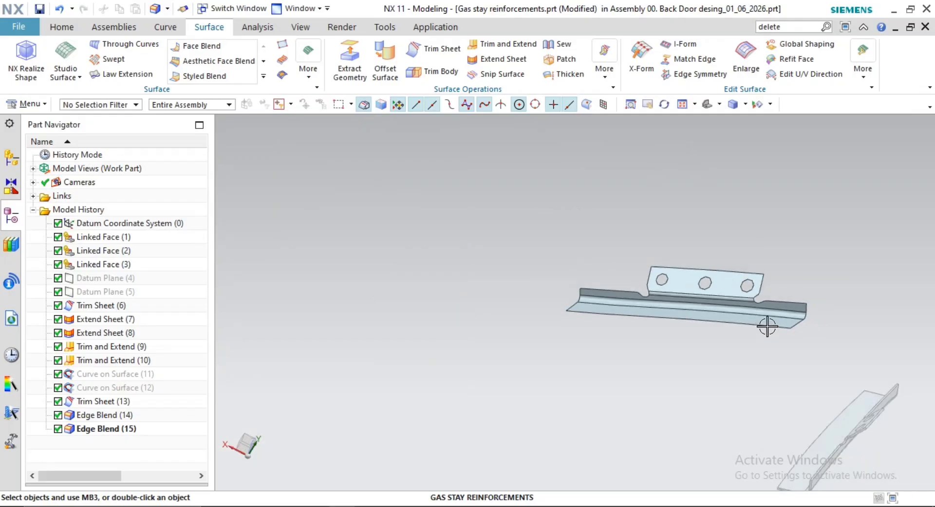
middle_drag(742, 360, 599, 351)
scroll(767, 313, up, 5)
scroll(615, 361, up, 3)
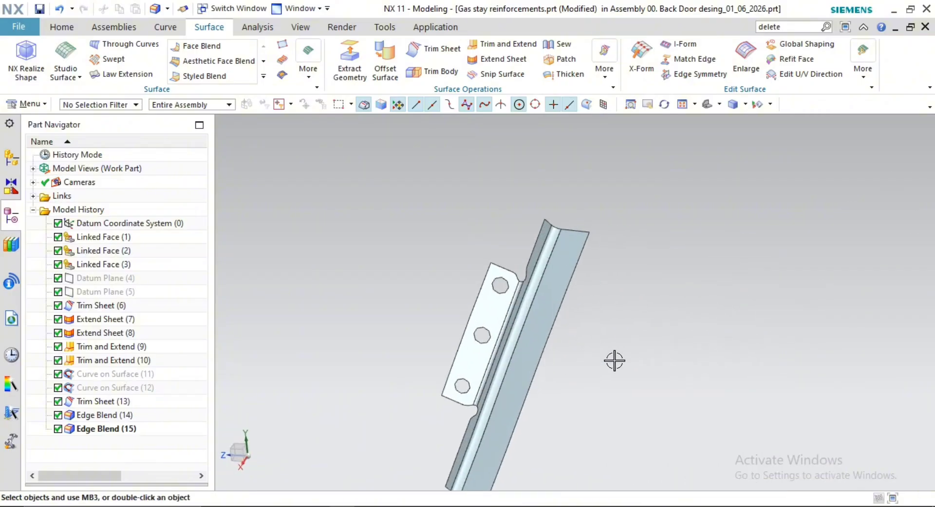
click(566, 74)
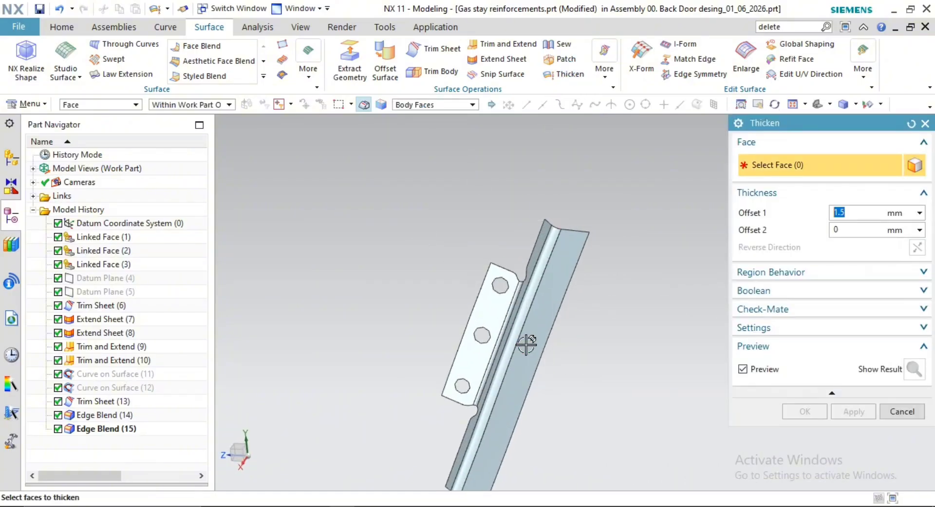
click(526, 343)
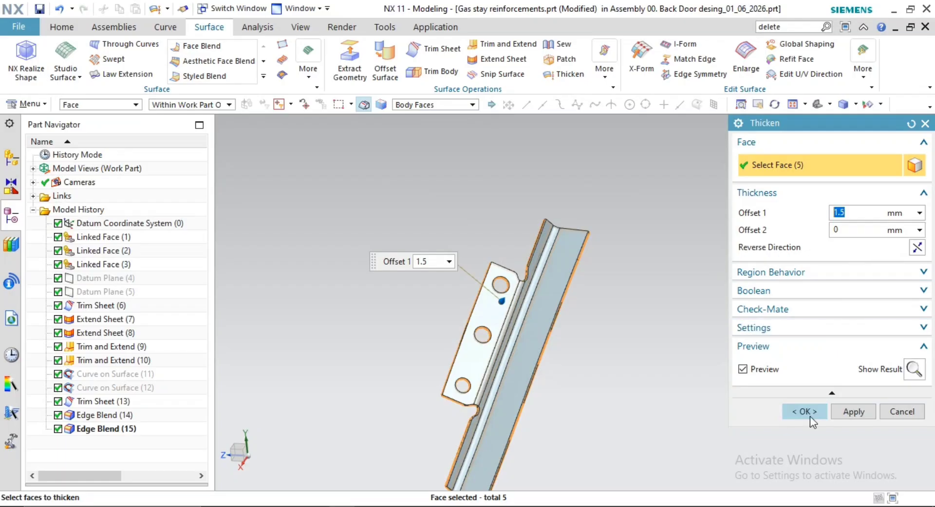
click(805, 411)
click(672, 426)
scroll(676, 278, down, 2)
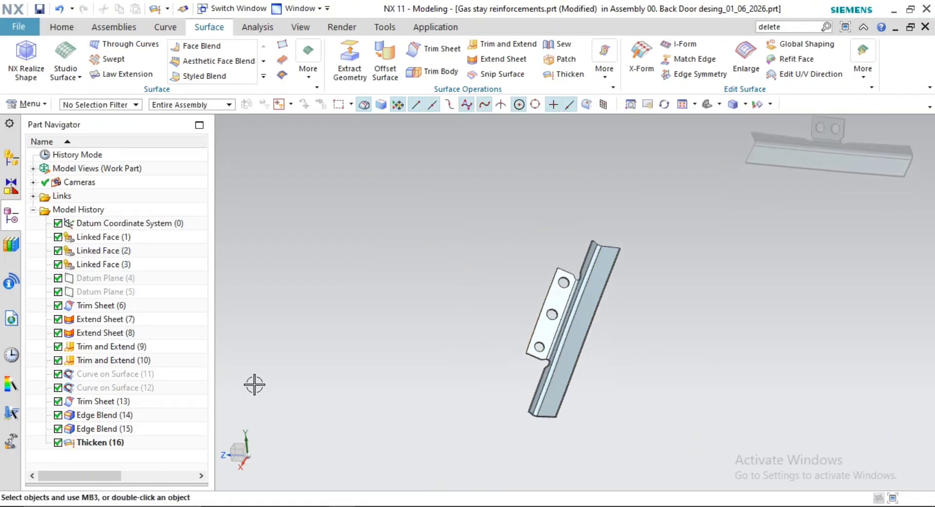
Hide the source sheet under the thickened gas stay reinforcement and save the part
right_click(104, 433)
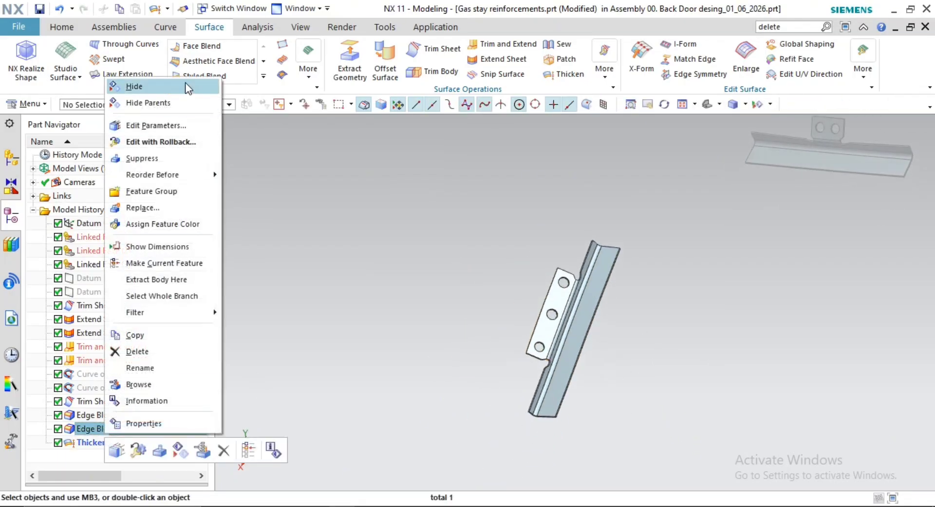
click(135, 86)
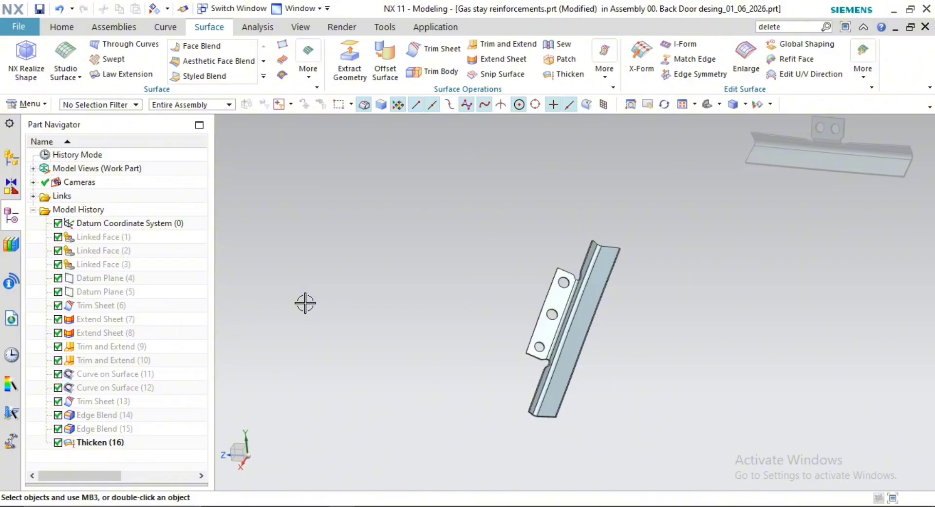
key(ctrl+s)
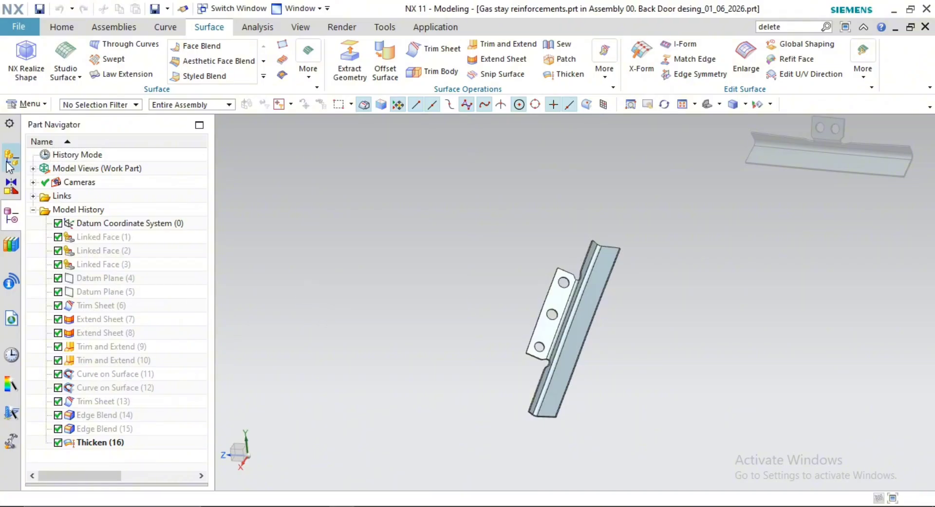
Make the top-level assembly 00. Back Door desing_01_06_2026 the work part
click(7, 165)
double_click(120, 170)
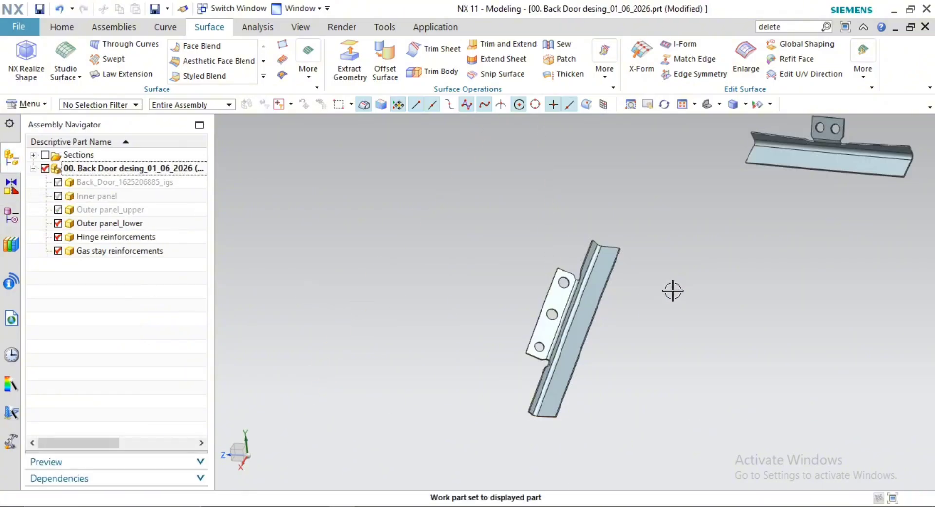
scroll(672, 291, down, 3)
scroll(741, 306, up, 2)
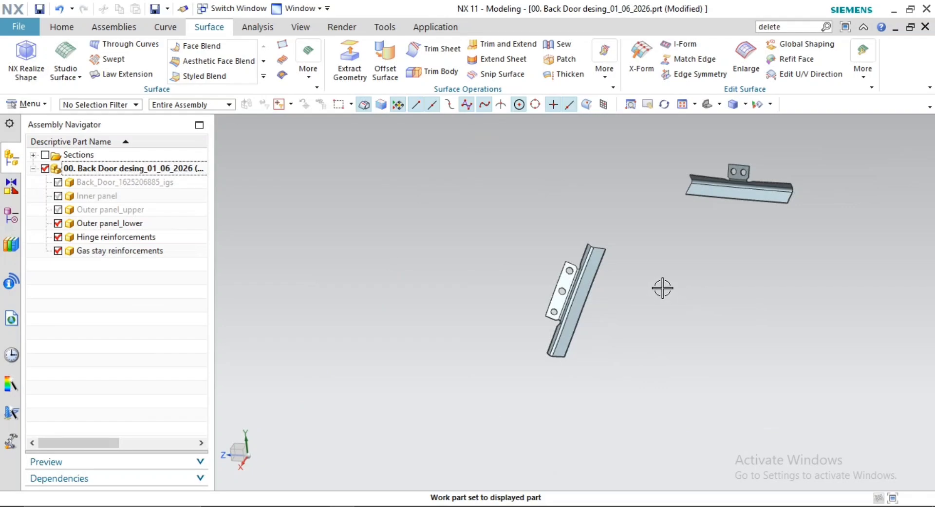
scroll(663, 291, down, 3)
scroll(507, 202, down, 3)
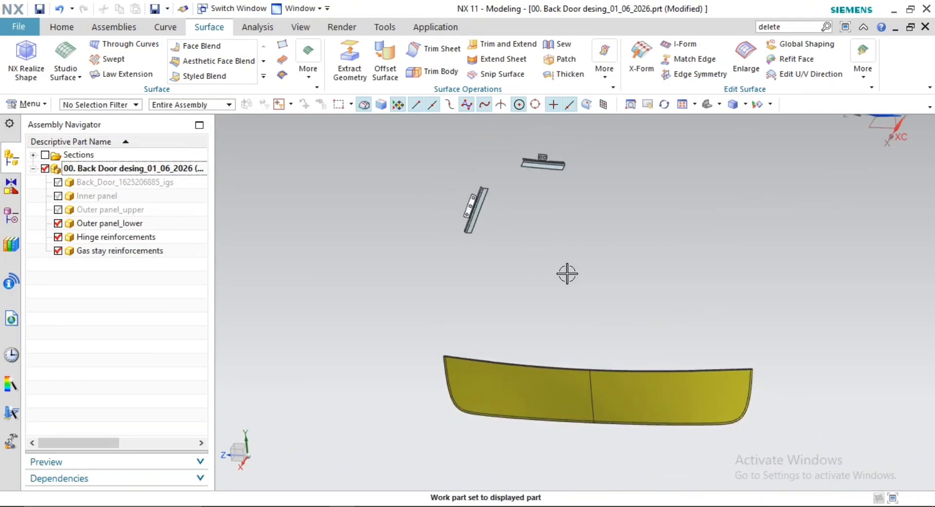
Hide the lower outer panel and show the inner panel together with the hinge and gas stay reinforcements
click(58, 251)
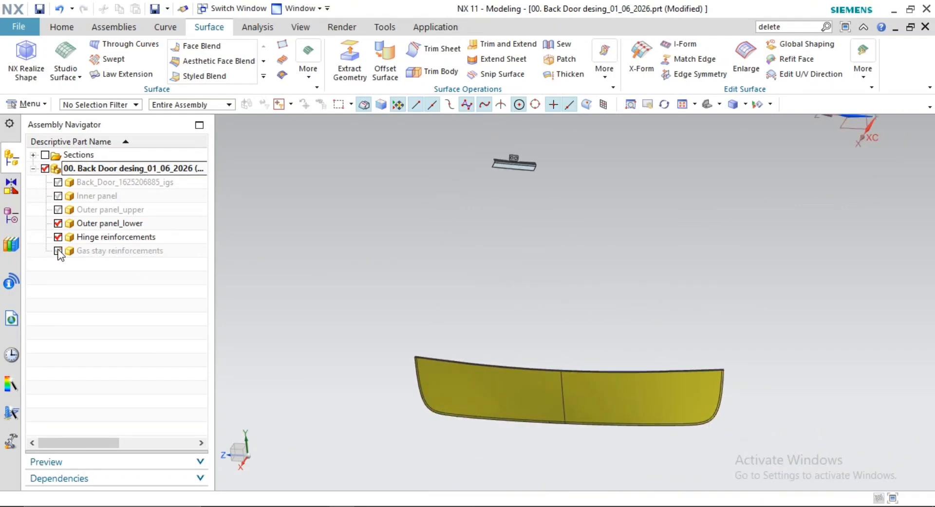
click(58, 223)
click(59, 196)
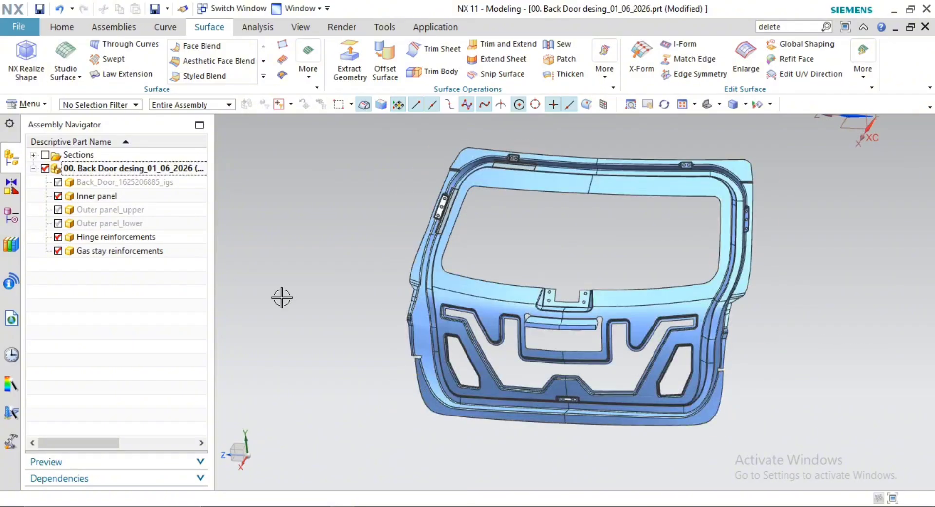
Examine how the hinge and gas stay reinforcements sit on the inner panel
scroll(547, 282, down, 6)
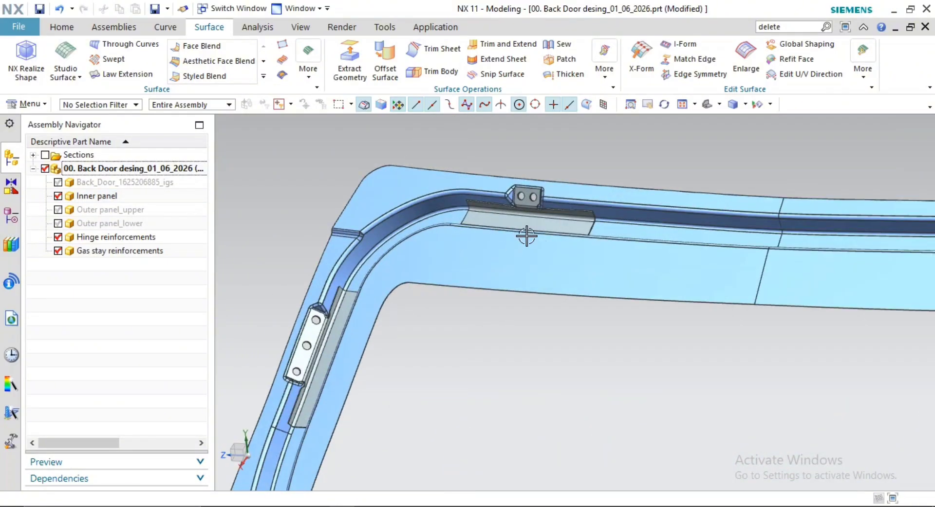
scroll(418, 311, up, 6)
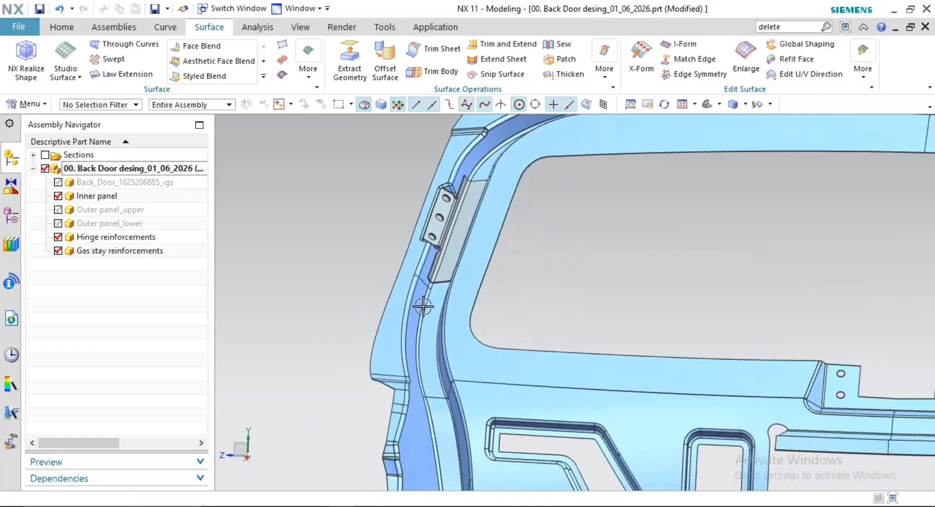
scroll(537, 280, down, 6)
scroll(537, 281, up, 6)
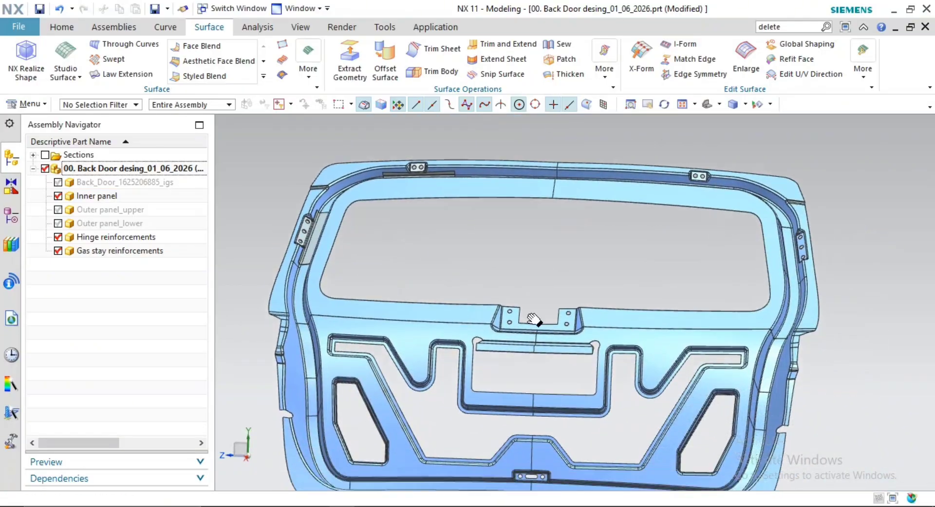
scroll(617, 247, down, 6)
scroll(617, 248, down, 3)
scroll(572, 294, up, 6)
scroll(524, 276, down, 6)
Examine the inner panel's wiper motor mount below the window opening and the slotted mounting area near its lower edge
middle_drag(525, 278, 465, 294)
scroll(522, 275, up, 6)
scroll(618, 307, down, 7)
shift+middle_drag(575, 294, 579, 316)
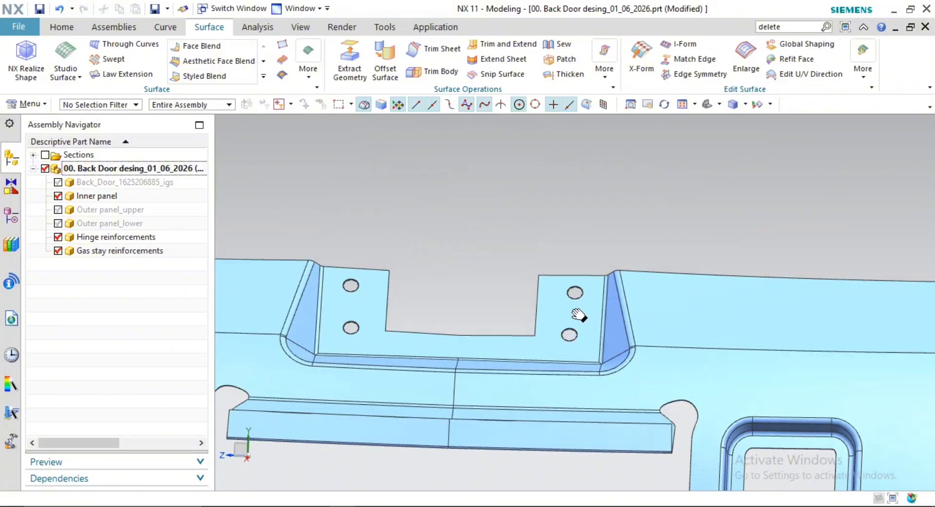
scroll(487, 301, up, 3)
shift+middle_drag(576, 463, 585, 195)
scroll(489, 438, down, 3)
scroll(494, 417, up, 3)
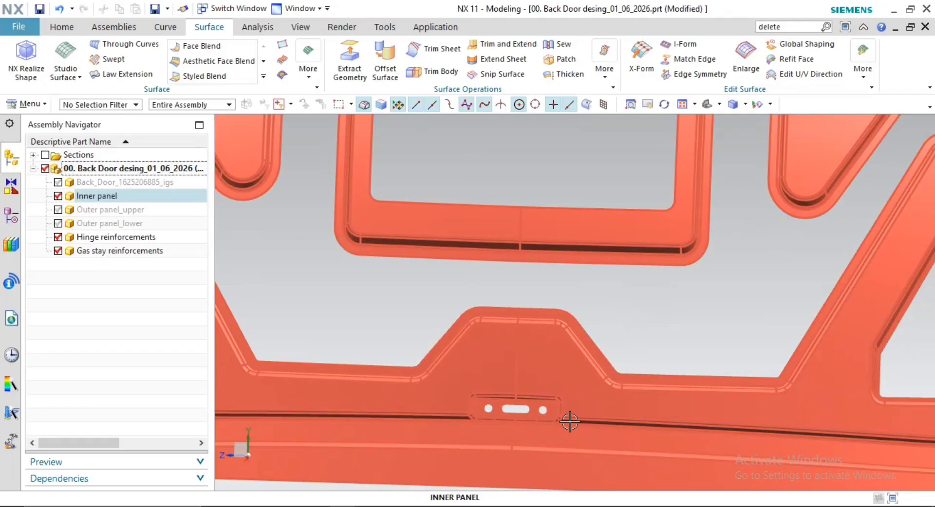
shift+middle_drag(555, 418, 552, 325)
middle_drag(619, 227, 577, 415)
scroll(522, 265, up, 3)
scroll(527, 348, up, 4)
scroll(550, 338, up, 3)
scroll(555, 348, up, 2)
scroll(480, 326, down, 3)
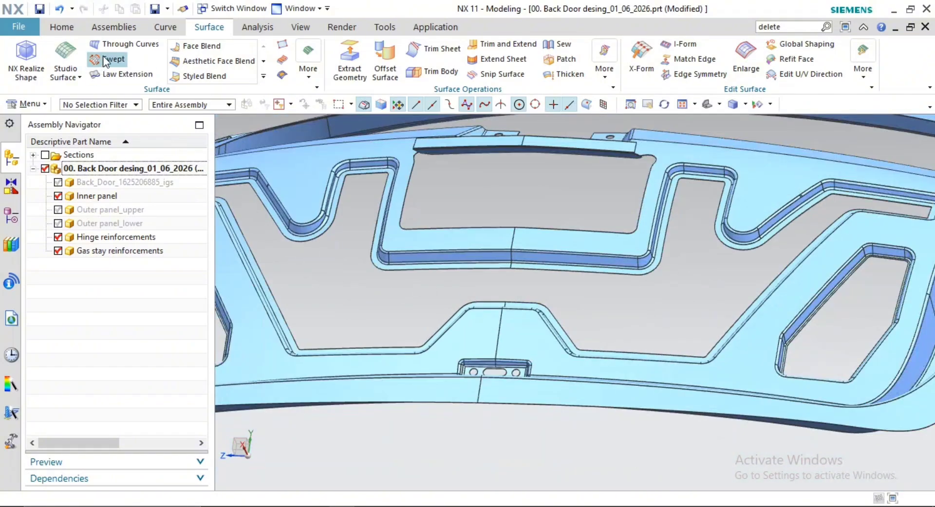
Create an empty component named Wiper motor reinforcement from the Model template in the back door assembly
click(106, 28)
click(209, 59)
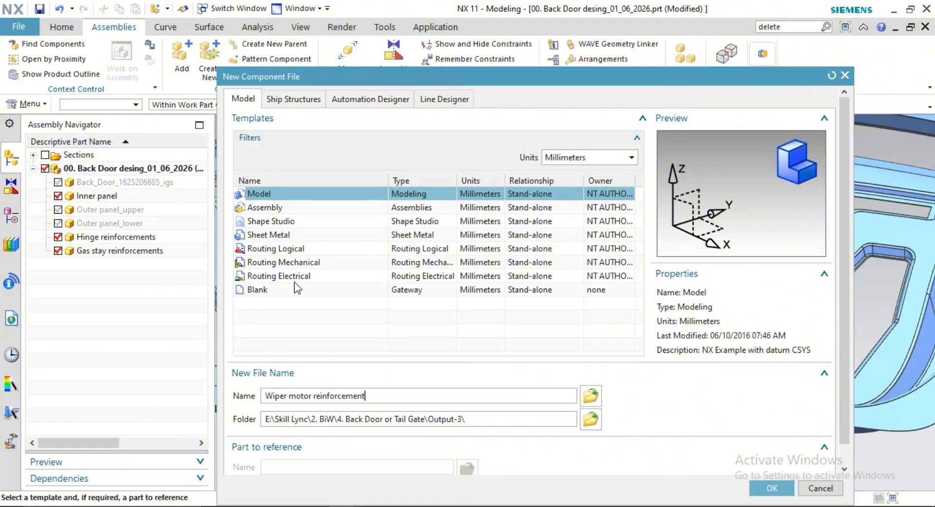
key(Return)
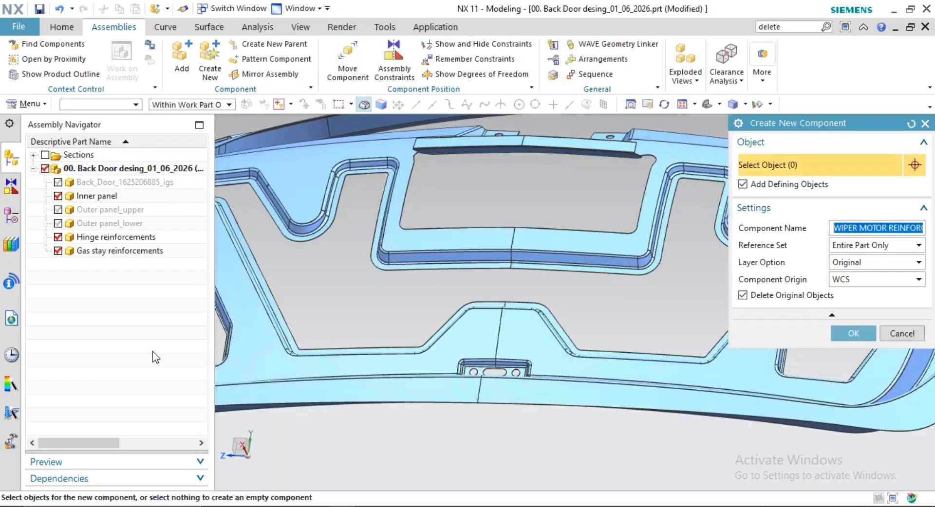
key(Return)
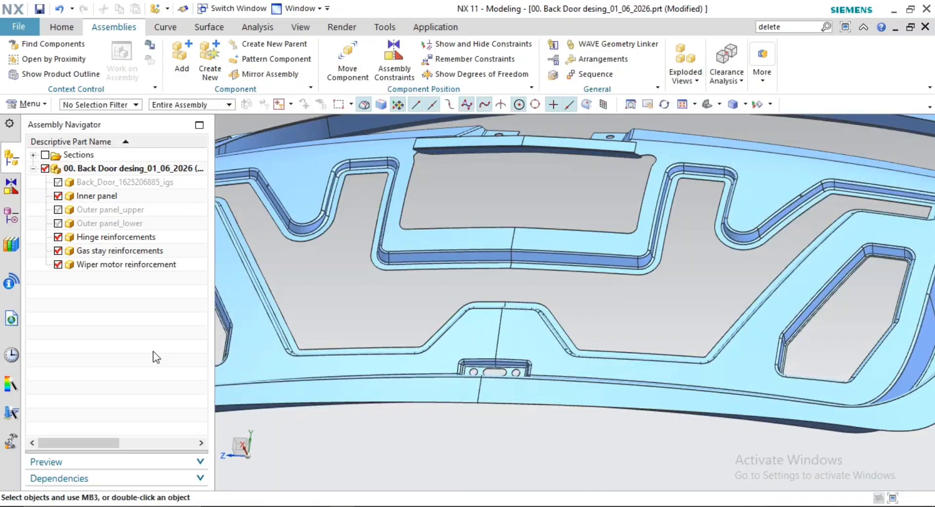
Make the Wiper motor reinforcement component the work part
scroll(440, 324, down, 3)
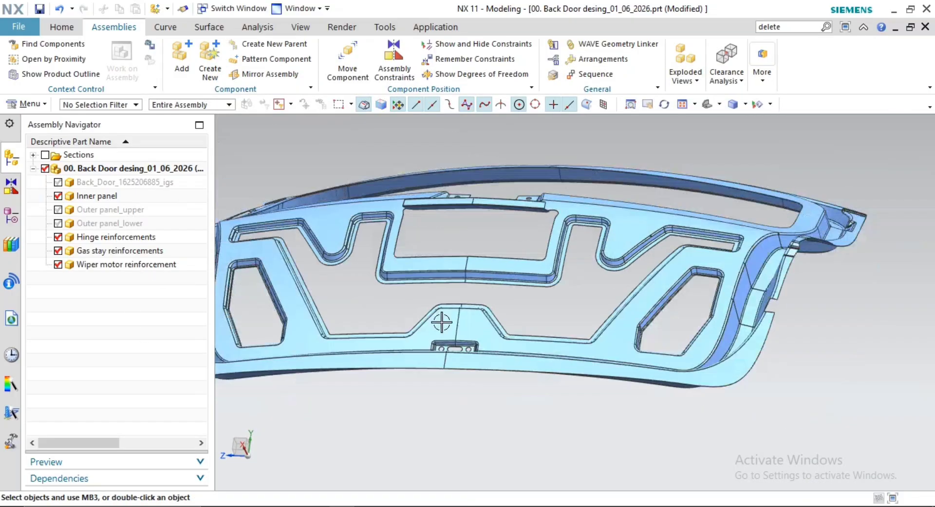
middle_drag(440, 323, 553, 292)
scroll(478, 327, up, 5)
scroll(478, 327, up, 3)
double_click(116, 266)
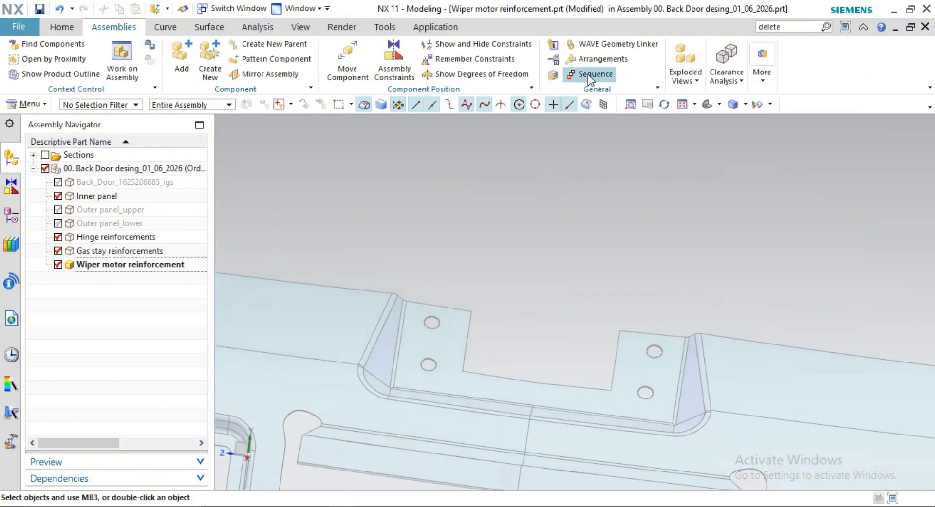
Link the inner panel's U-shaped, four-hole wiper mounting face into the part as an associative single face
click(468, 349)
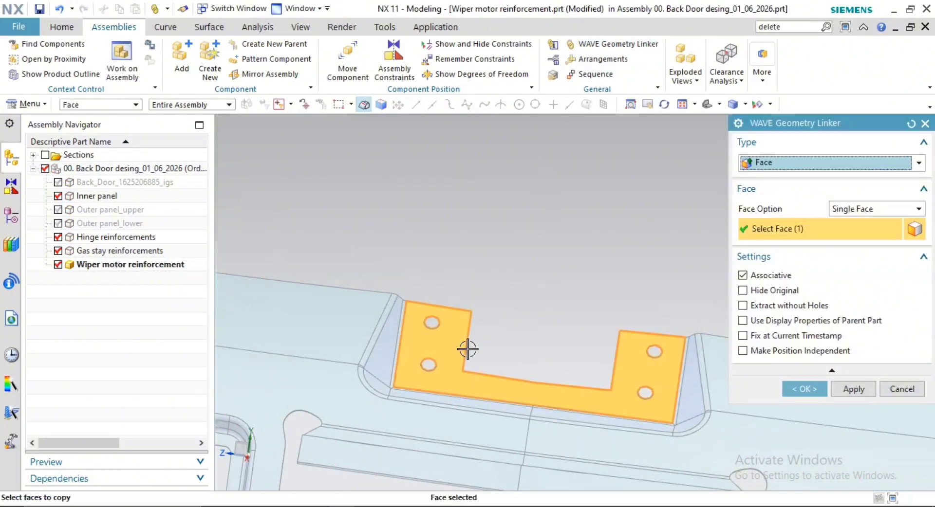
shift+middle_drag(539, 286, 498, 242)
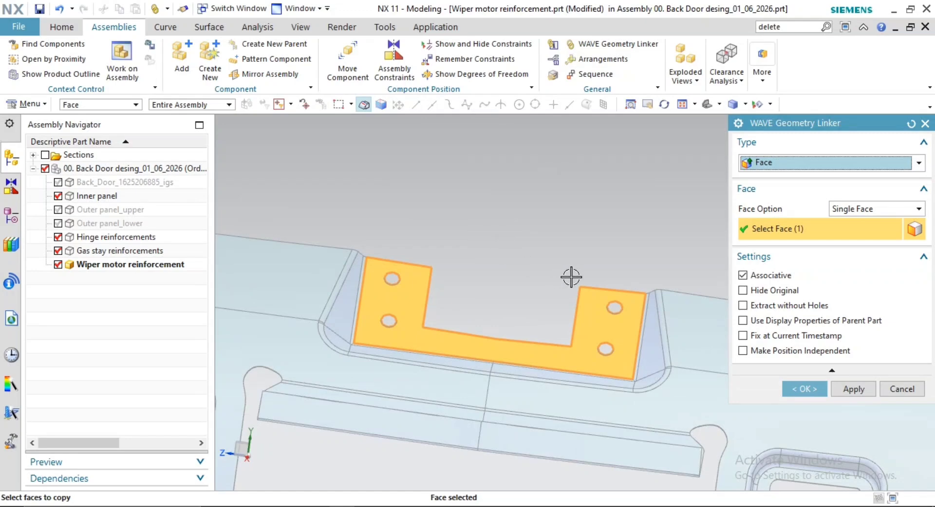
middle_click(550, 266)
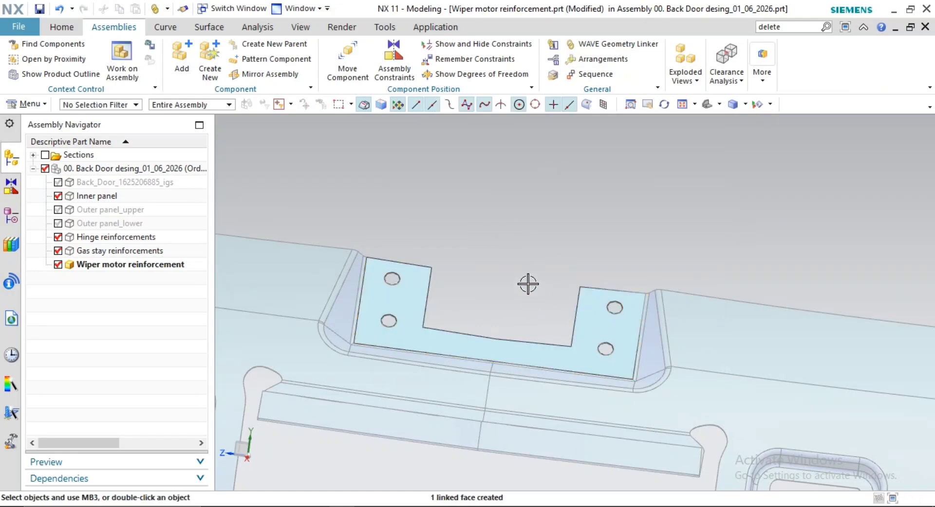
Thicken the linked U-shaped wiper mounting face by 1.5 mm
mouse_move(501, 288)
middle_down()
mouse_move(474, 290)
mouse_move(505, 284)
middle_up()
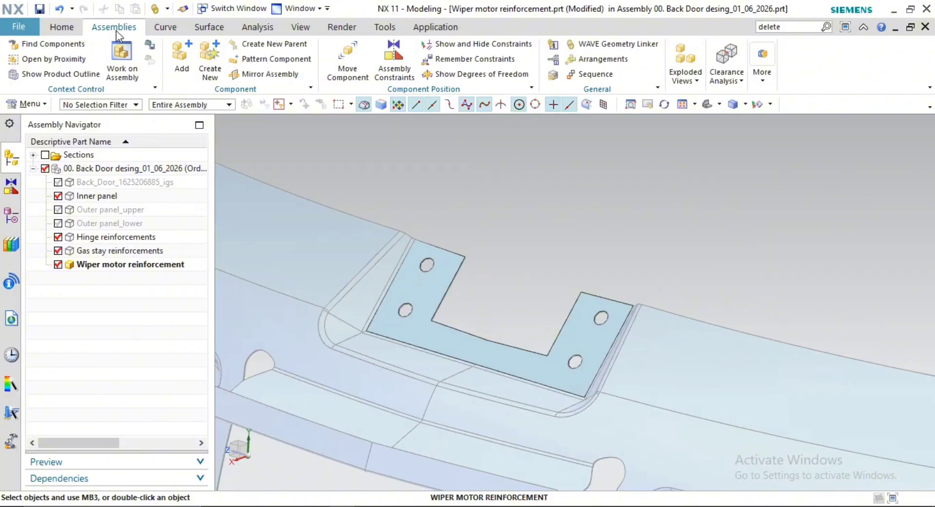
click(207, 27)
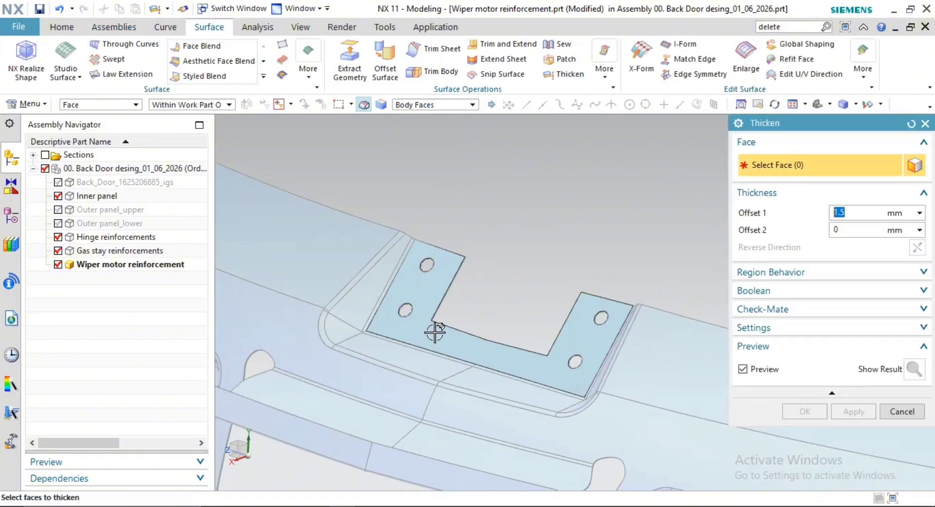
click(466, 343)
middle_click(600, 228)
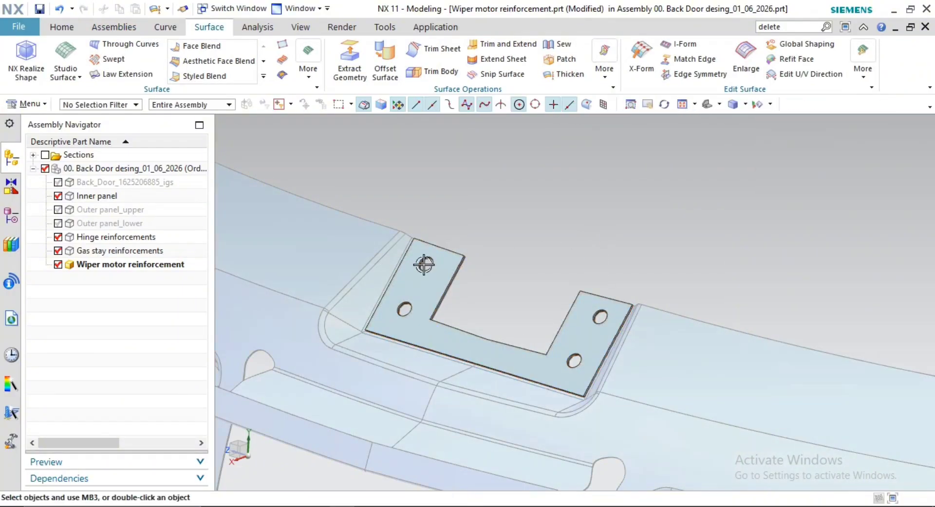
click(11, 245)
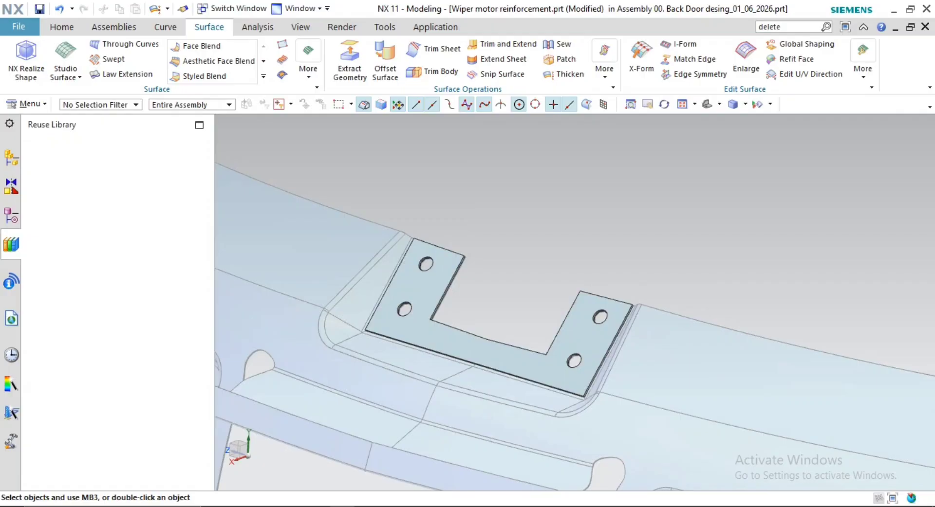
Hide the linked source face in the Wiper motor reinforcement part
click(11, 216)
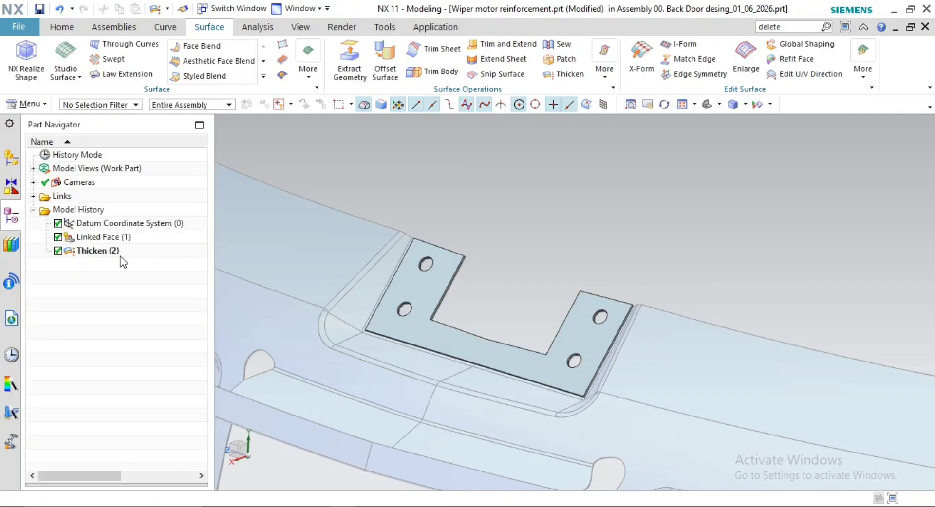
right_click(117, 239)
click(149, 154)
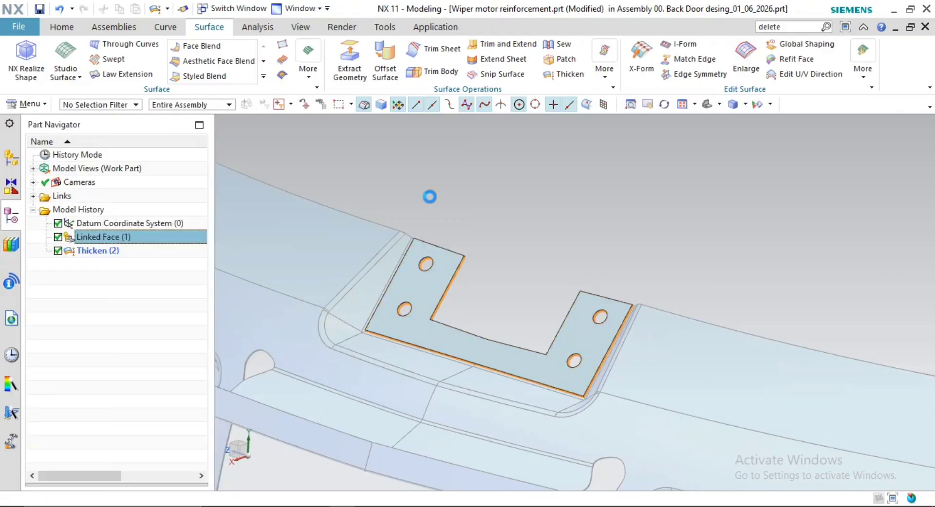
Make the top-level back door assembly the work part
click(10, 155)
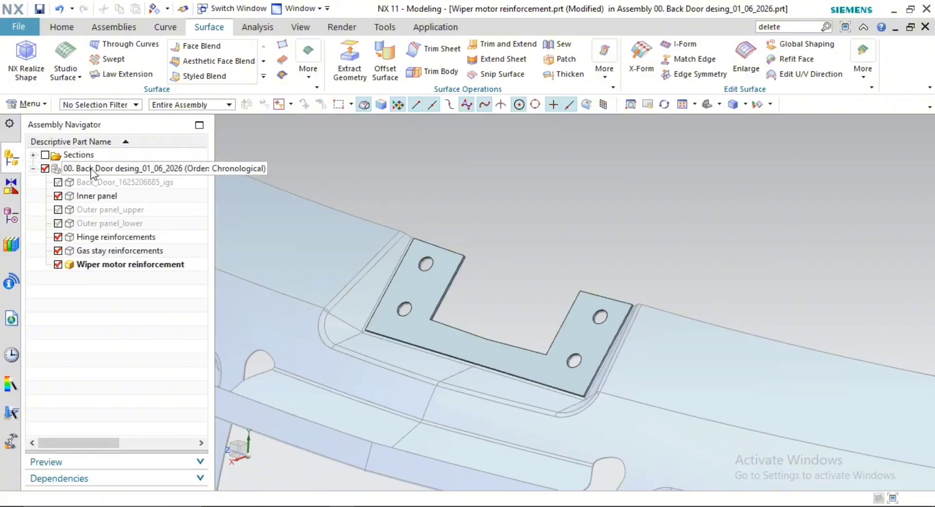
double_click(93, 170)
scroll(632, 339, down, 5)
middle_drag(630, 341, 645, 369)
scroll(542, 324, up, 5)
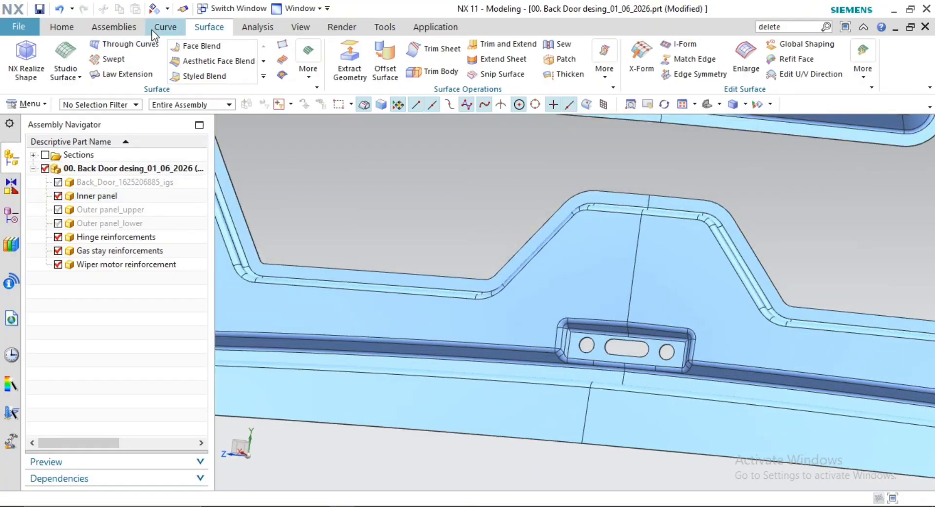
Create an empty component named Latch & striker reinforcement from the Model template in the back door assembly
click(114, 27)
click(209, 61)
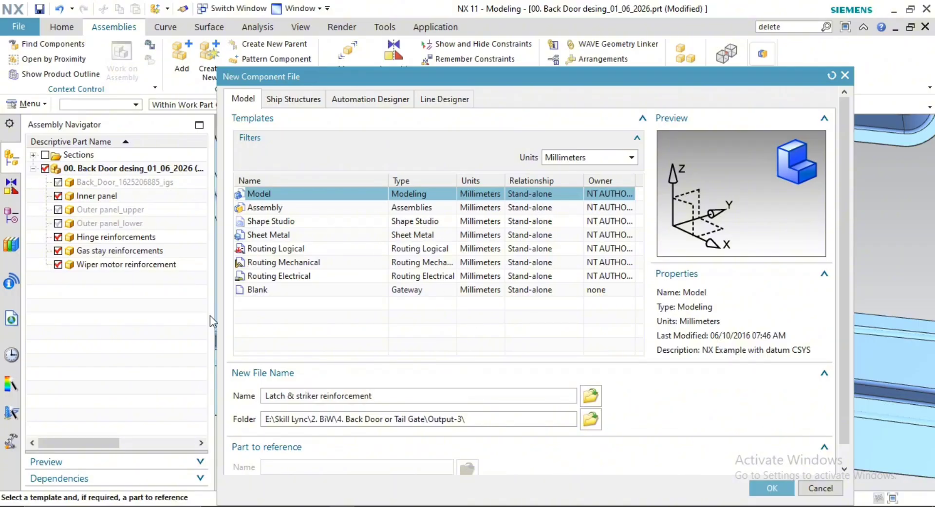
key(Return)
key(Return)
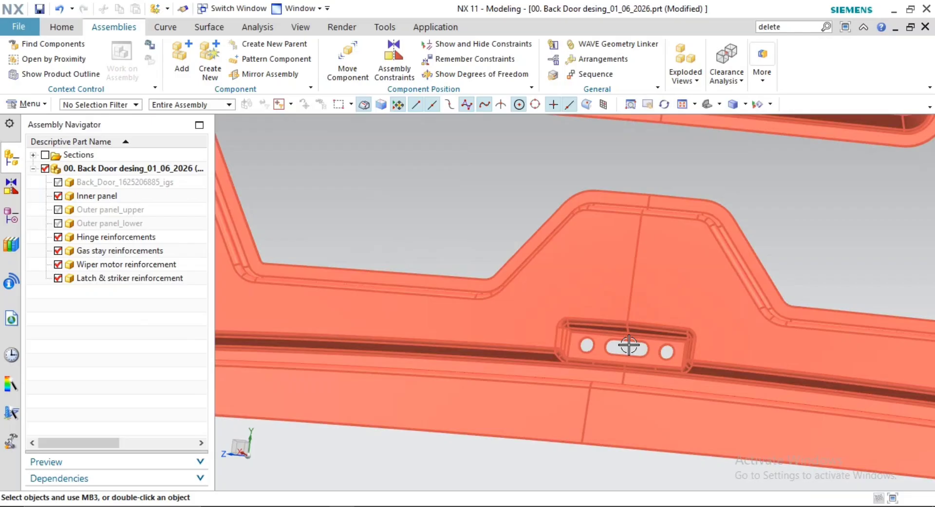
Examine the recessed latch mounting pocket and its surroundings near the inner panel's lower edge
middle_drag(627, 347, 491, 321)
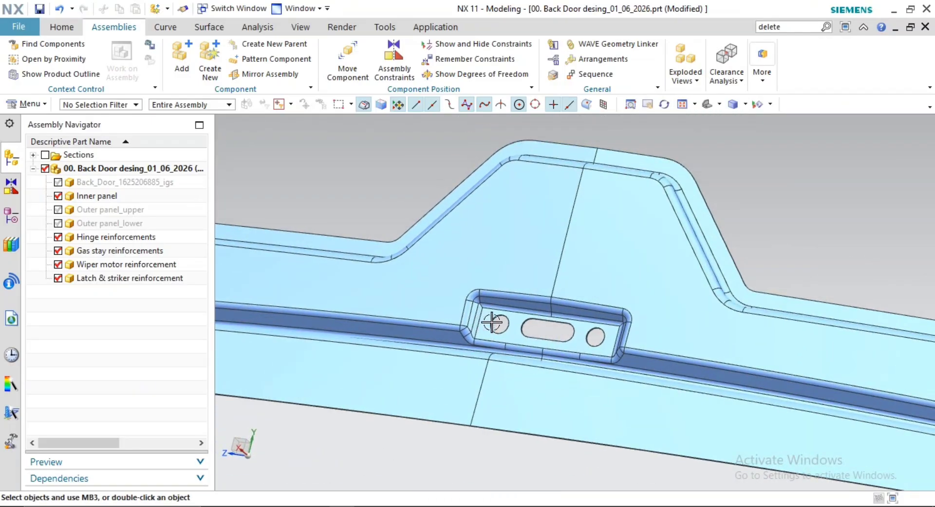
scroll(493, 321, up, 2)
shift+middle_drag(551, 322, 490, 300)
scroll(545, 276, down, 3)
scroll(562, 450, down, 2)
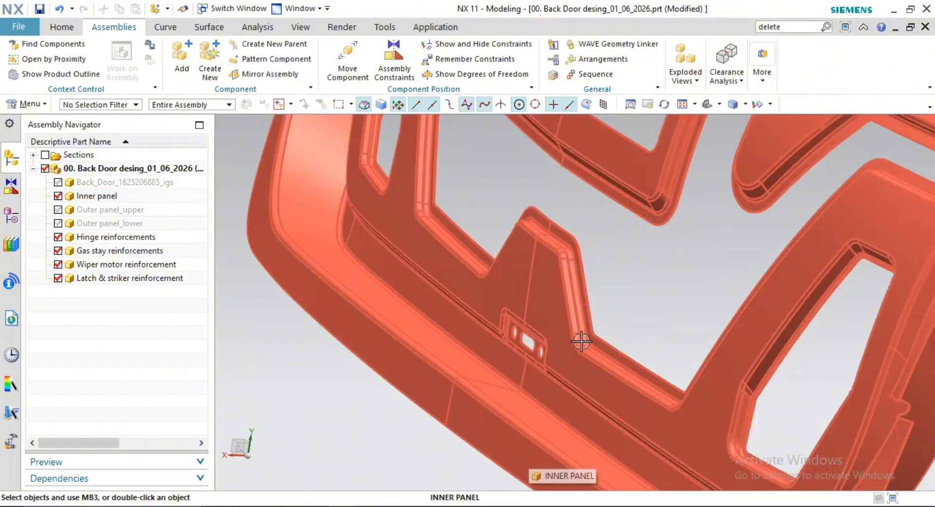
middle_drag(581, 340, 599, 330)
scroll(599, 330, down, 1)
shift+middle_drag(531, 358, 584, 355)
scroll(532, 382, up, 3)
scroll(605, 380, up, 3)
scroll(606, 380, down, 1)
scroll(566, 385, down, 2)
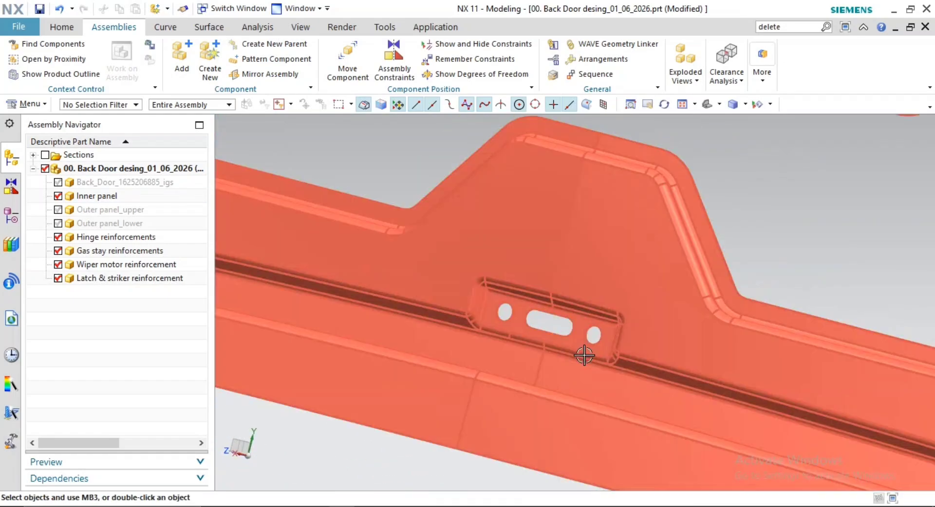
scroll(567, 368, down, 3)
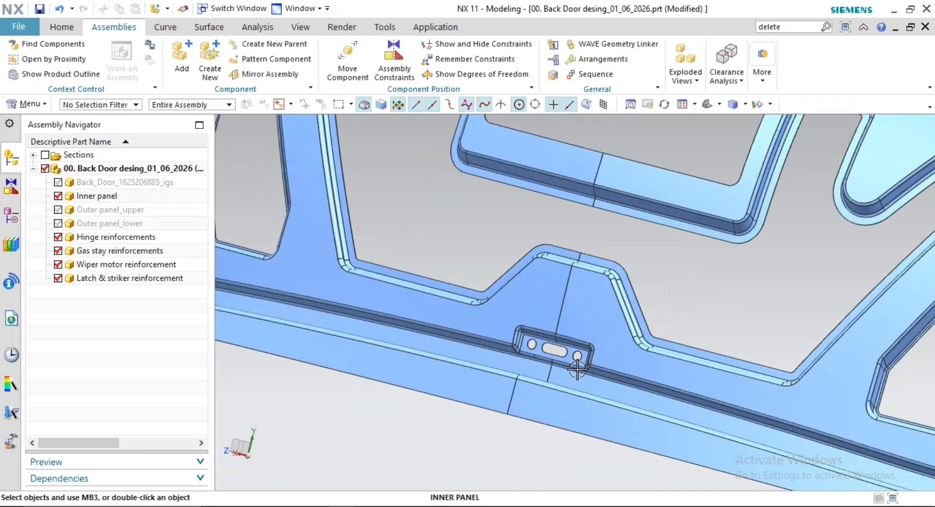
scroll(577, 370, up, 1)
scroll(609, 300, down, 6)
shift+middle_drag(678, 320, 714, 121)
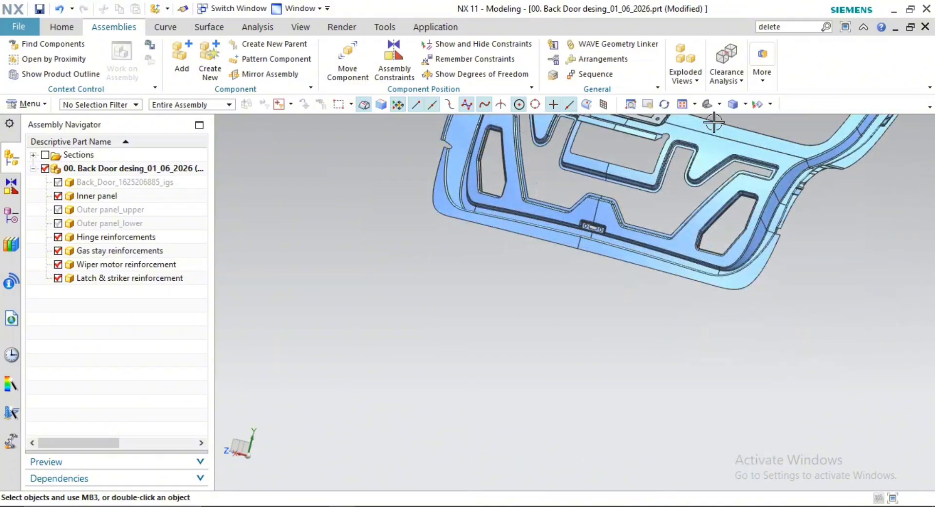
scroll(530, 295, up, 6)
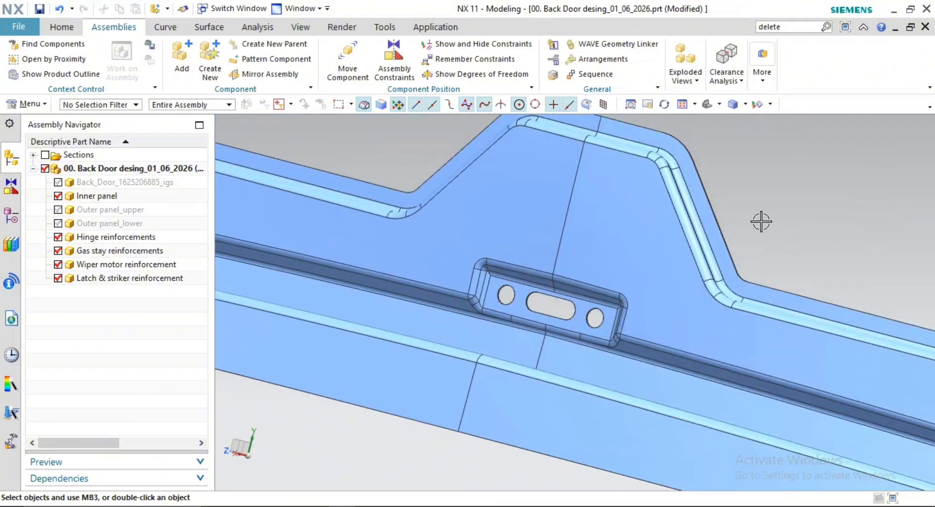
shift+middle_drag(747, 204, 703, 210)
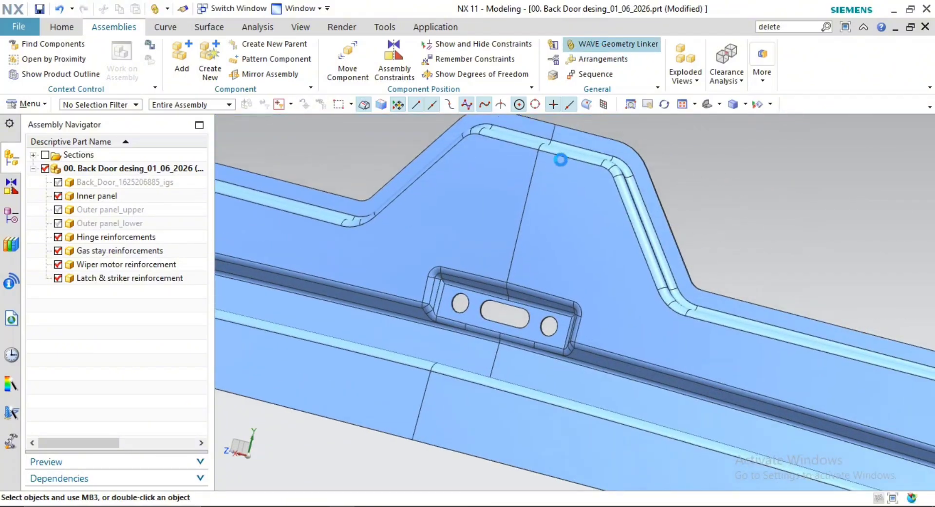
Make Latch & striker reinforcement the work part and link only the inner panel's latch pocket floor, with its slot and two round holes, as an associative face
double_click(112, 281)
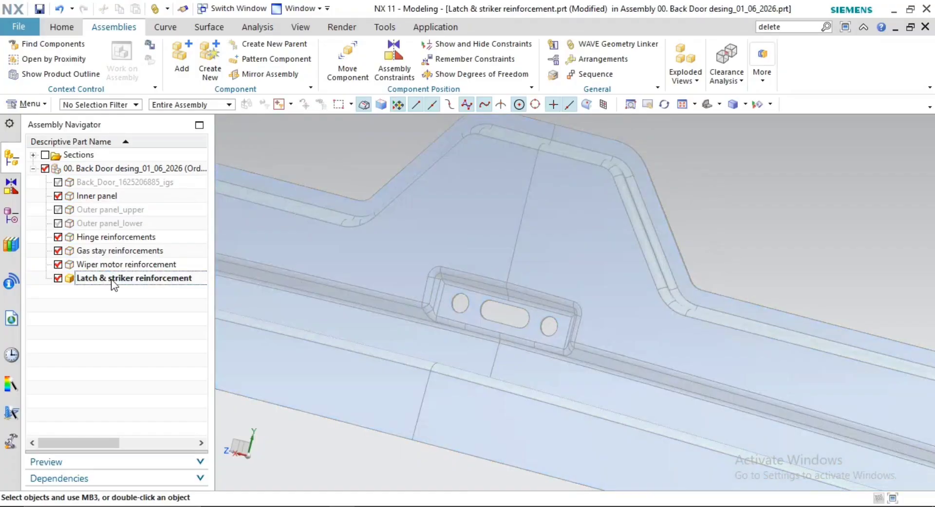
click(617, 44)
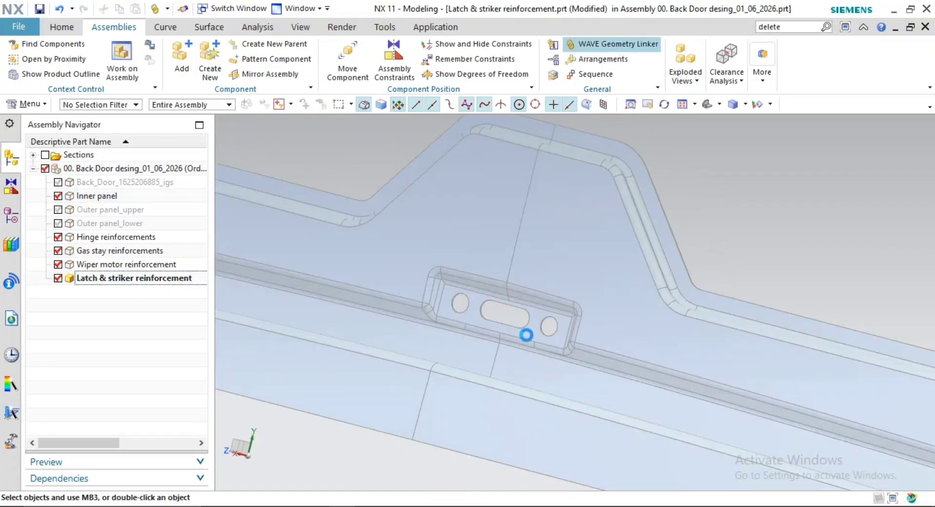
scroll(528, 336, up, 4)
click(488, 384)
click(436, 383)
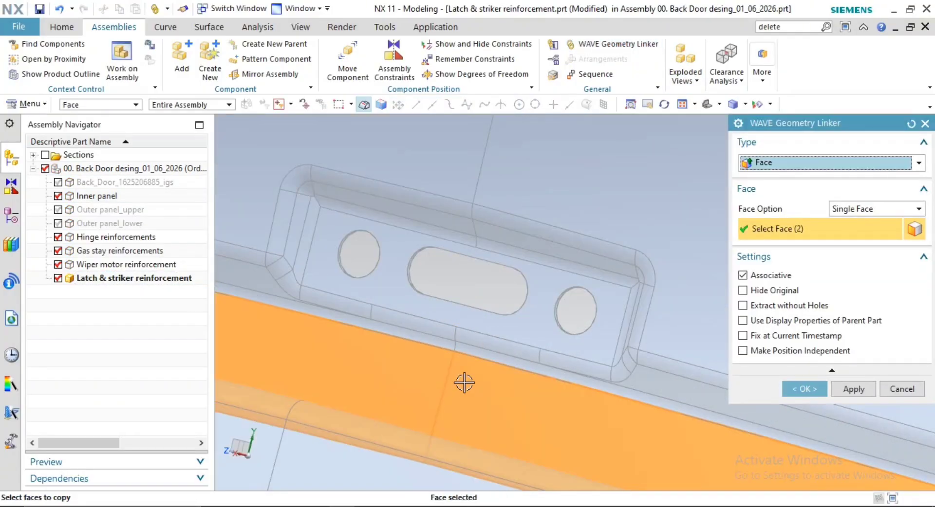
click(529, 334)
scroll(529, 336, down, 5)
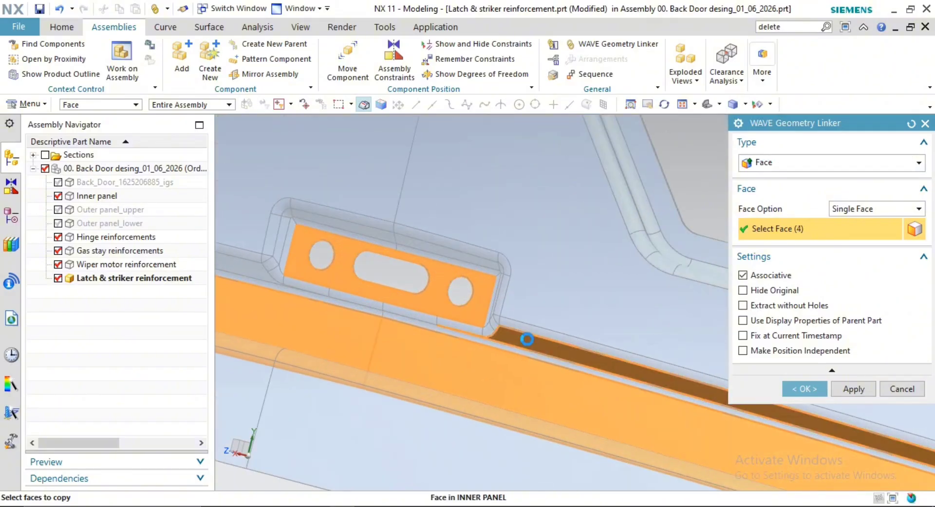
click(495, 339)
scroll(495, 339, up, 5)
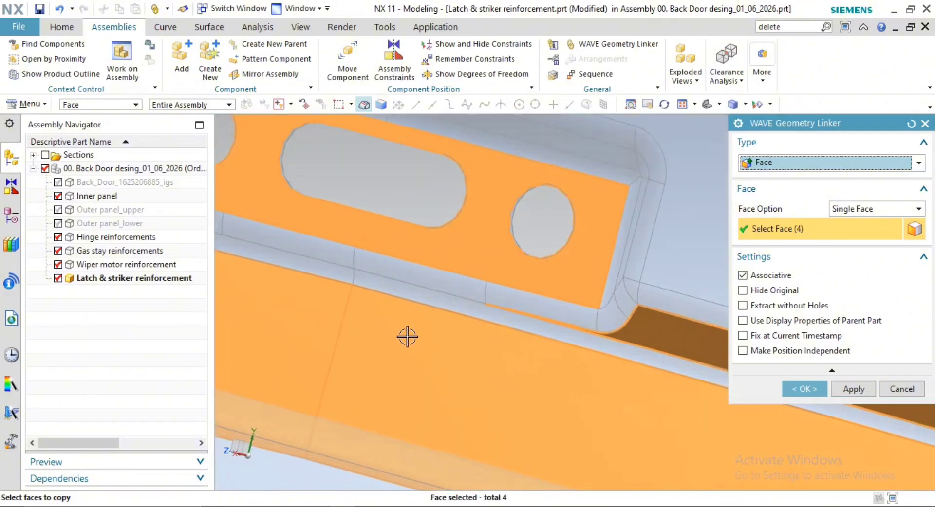
shift+click(656, 334)
scroll(616, 367, down, 5)
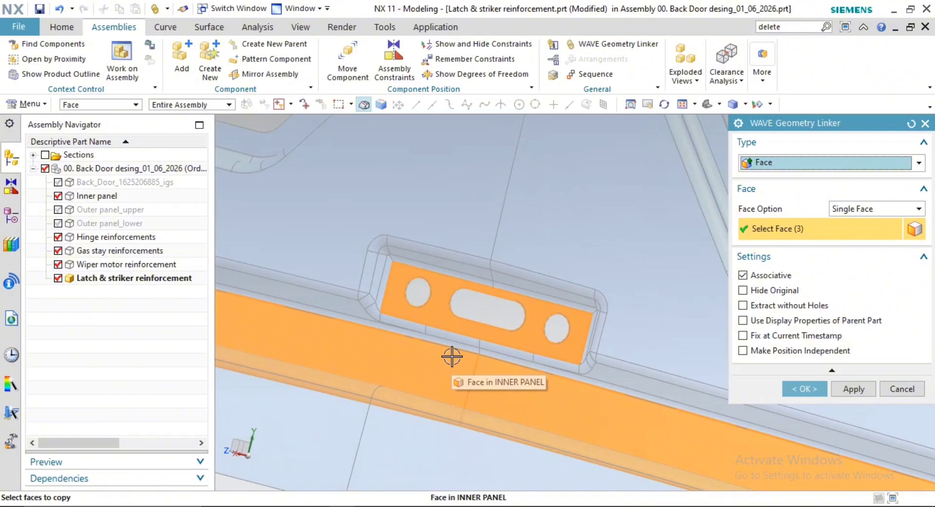
shift+click(462, 367)
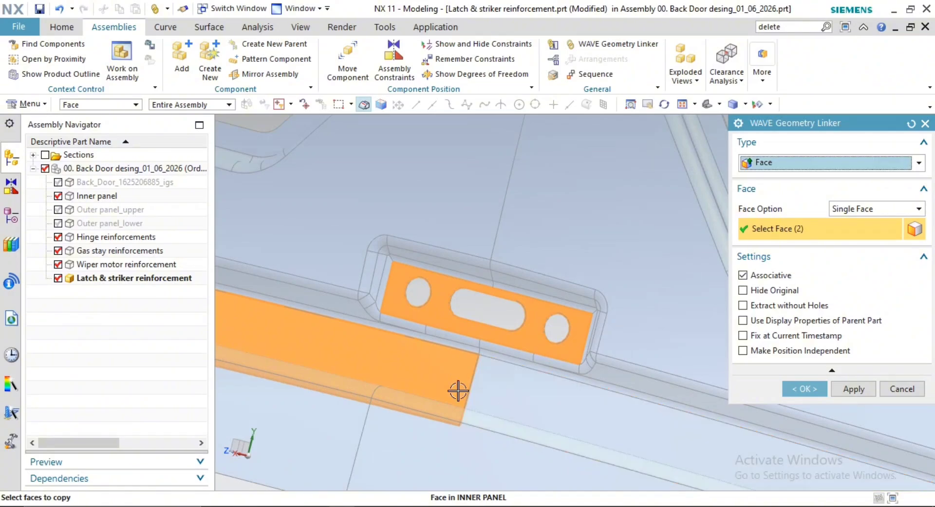
shift+click(457, 390)
click(806, 389)
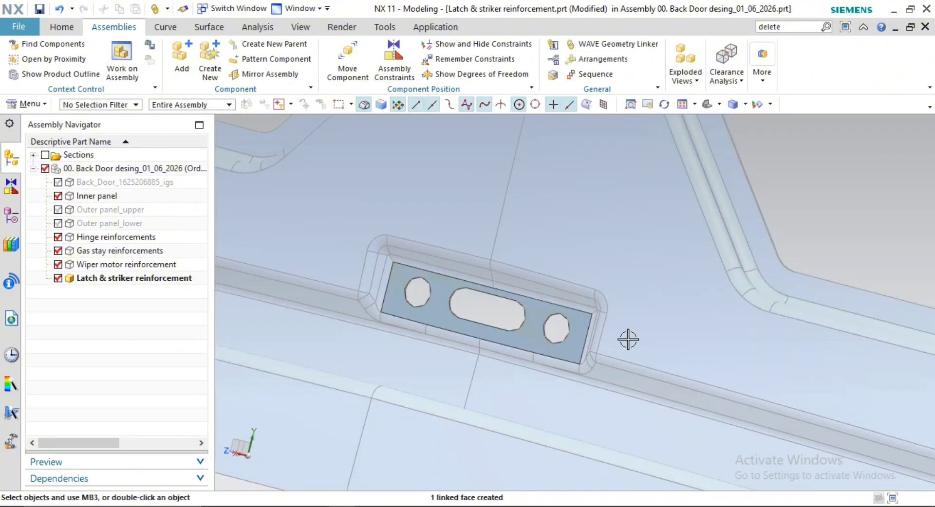
Thicken the linked latch pocket face into a solid reinforcement plate
scroll(584, 295, down, 5)
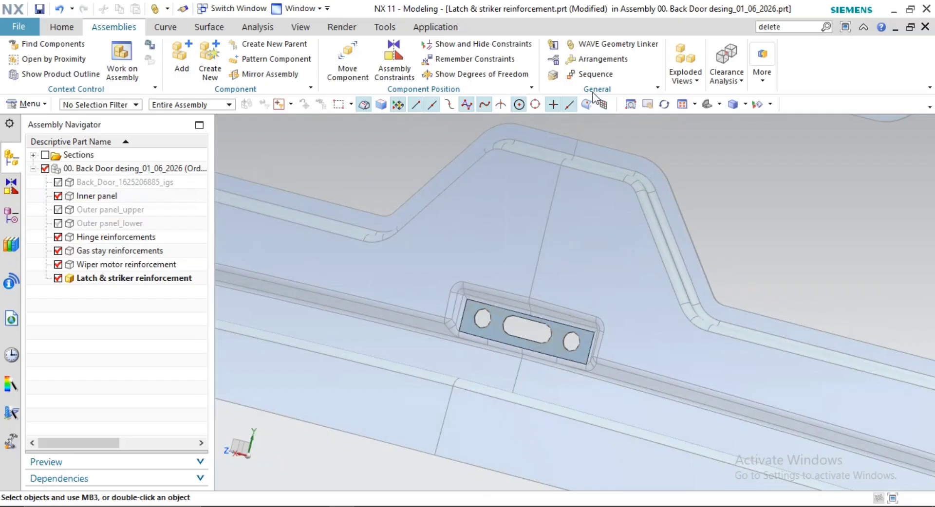
click(208, 28)
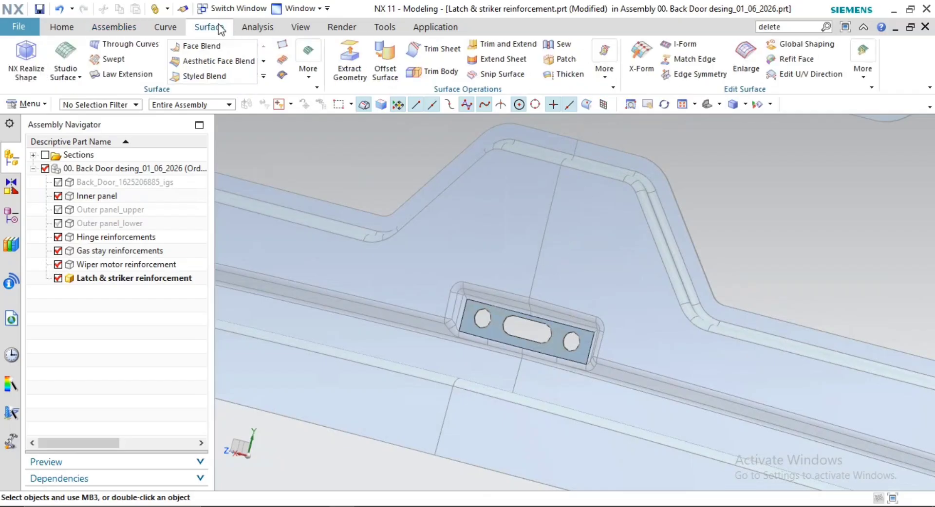
click(580, 74)
click(563, 334)
middle_click(627, 287)
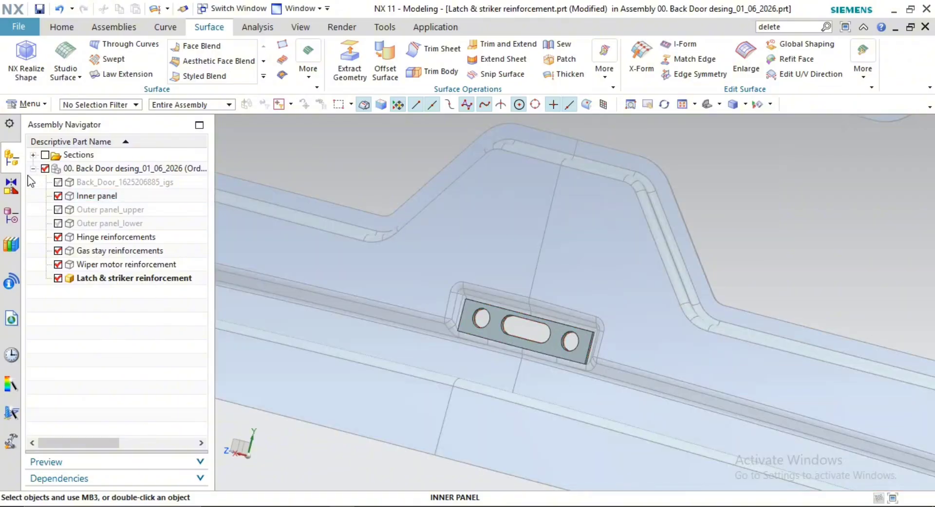
Make the top-level back door assembly the work part and show the upper and lower outer panels
double_click(104, 171)
middle_drag(536, 273, 618, 198)
scroll(610, 312, down, 3)
scroll(616, 222, up, 2)
click(57, 223)
click(58, 210)
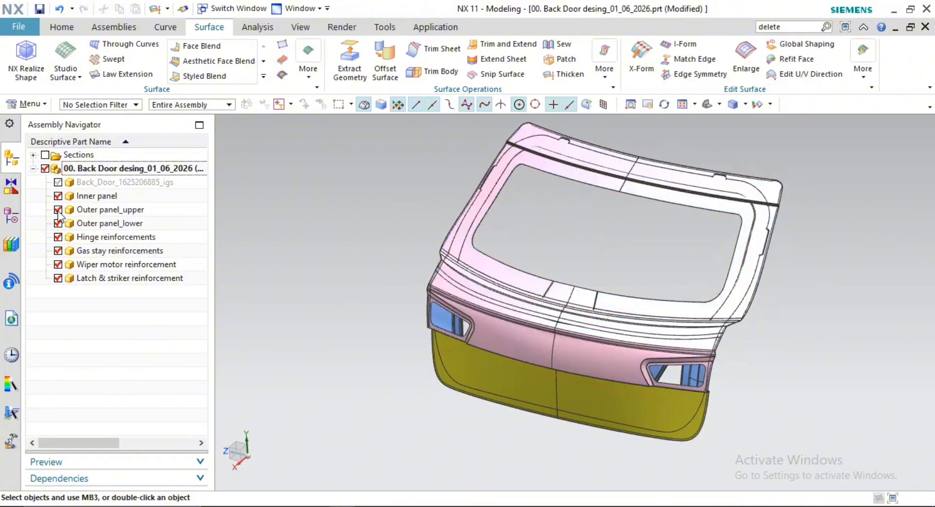
Cut the assembly with a temporary one-plane view section and inspect the reinforcement's fit against the inner panel near the door's upper edge
middle_drag(470, 297, 492, 292)
scroll(466, 296, up, 2)
scroll(466, 296, down, 3)
shift+middle_drag(431, 297, 538, 361)
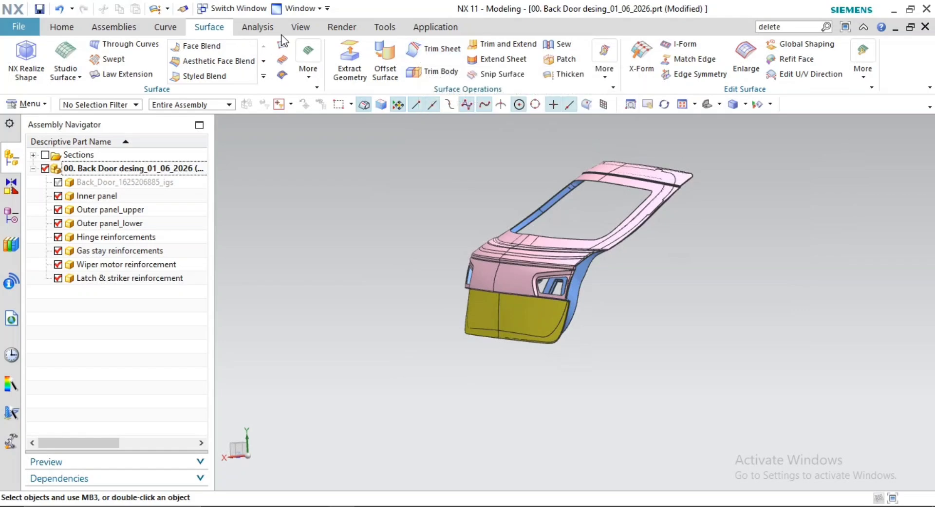
click(301, 28)
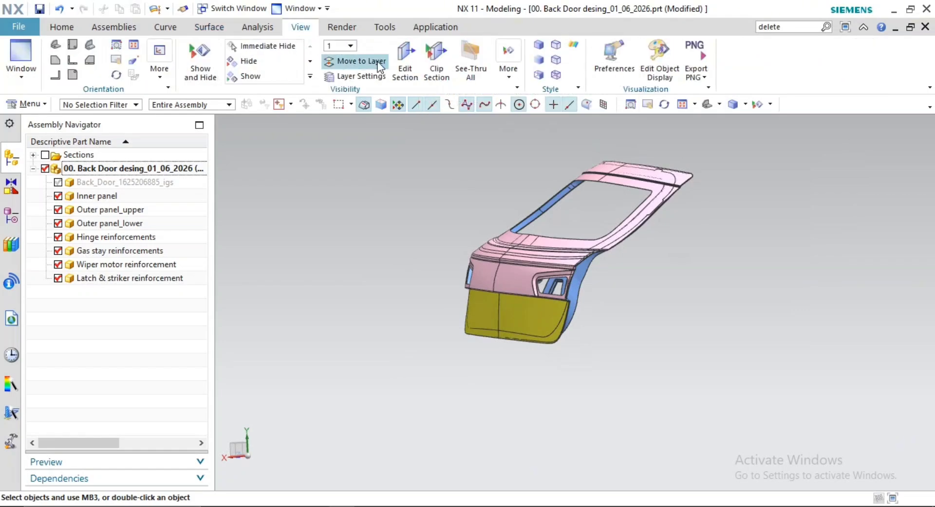
click(417, 63)
scroll(513, 334, up, 3)
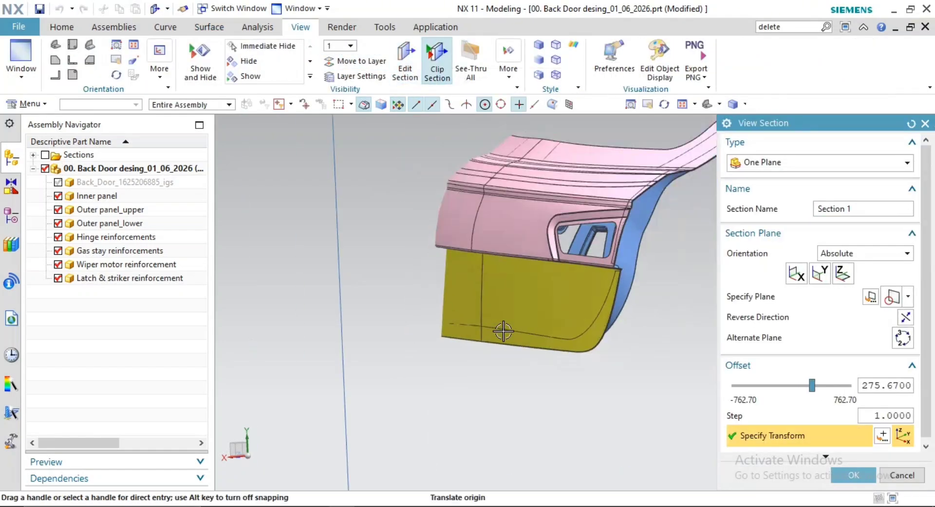
middle_drag(503, 332, 471, 385)
scroll(471, 253, down, 5)
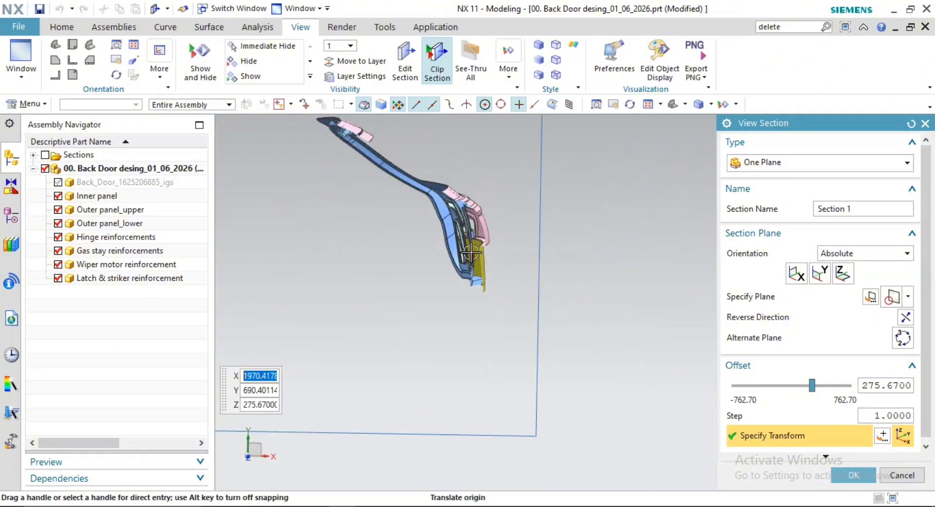
shift+middle_drag(312, 136, 455, 313)
scroll(455, 313, up, 9)
scroll(667, 200, down, 2)
shift+middle_drag(668, 199, 354, 221)
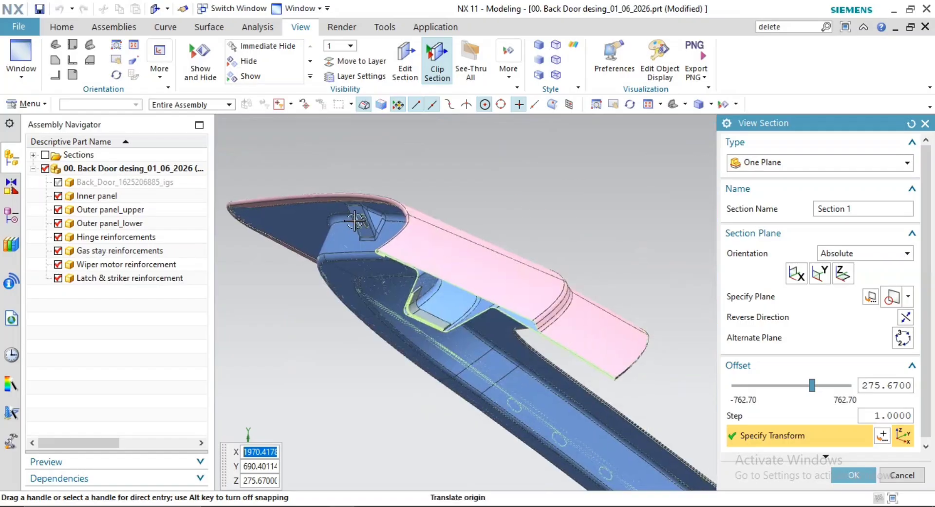
scroll(407, 319, up, 6)
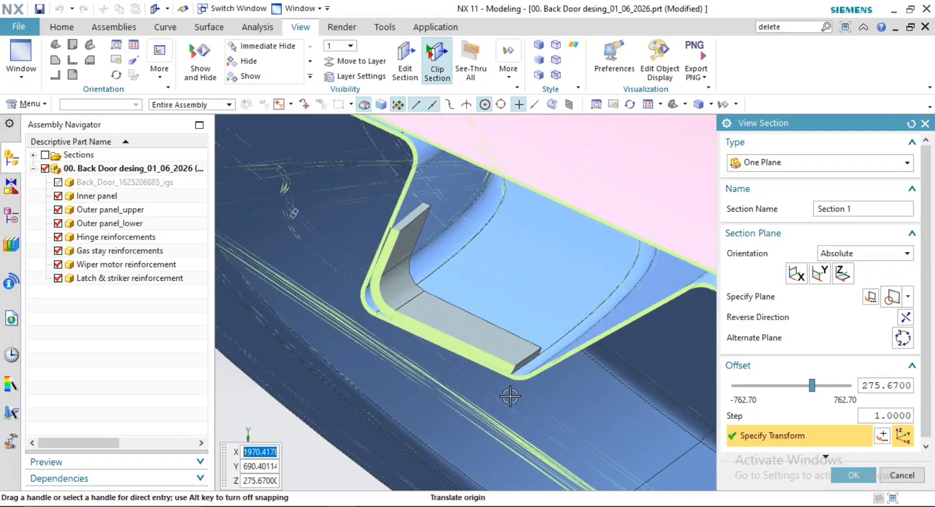
scroll(439, 343, up, 8)
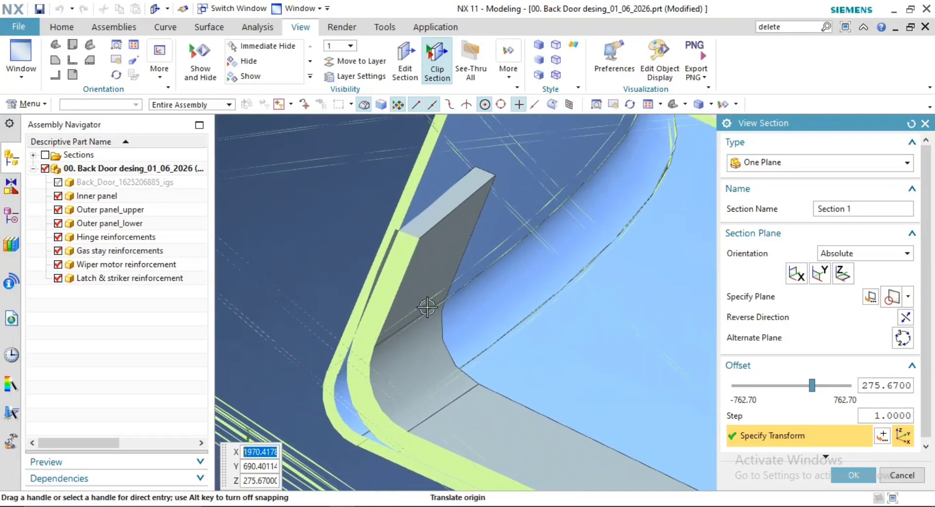
key(Escape)
Examine the complete back door assembly from several angles with both outer panels shown
scroll(422, 279, down, 10)
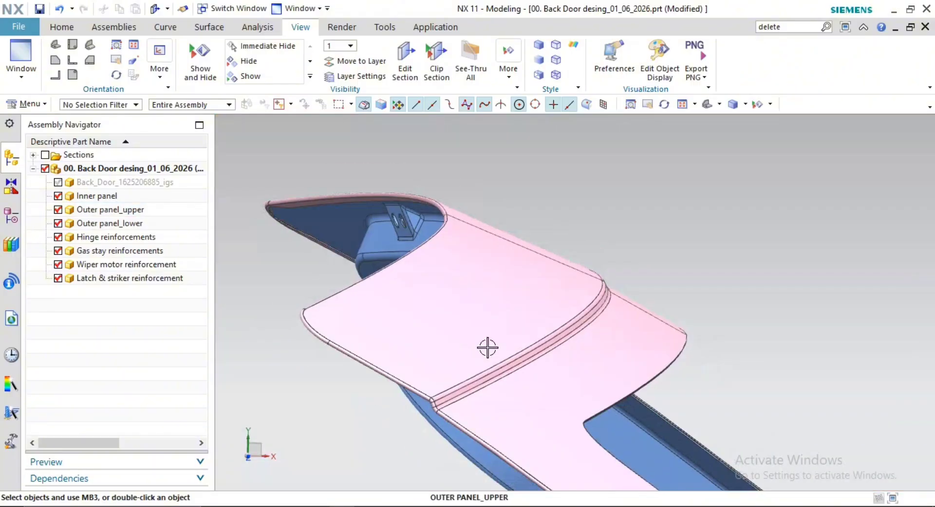
middle_drag(520, 357, 546, 316)
middle_drag(493, 325, 593, 328)
key(Home)
middle_drag(610, 387, 615, 363)
scroll(615, 364, down, 4)
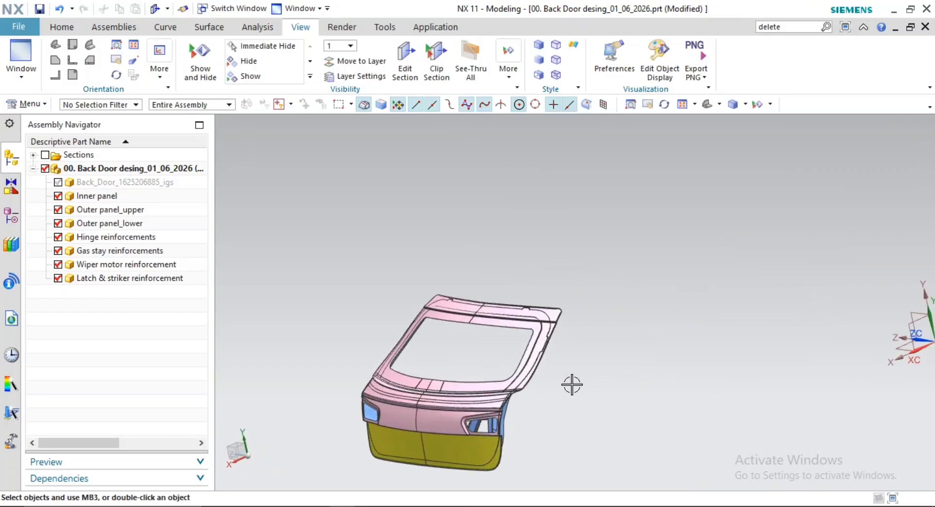
middle_drag(568, 381, 638, 361)
scroll(618, 368, down, 3)
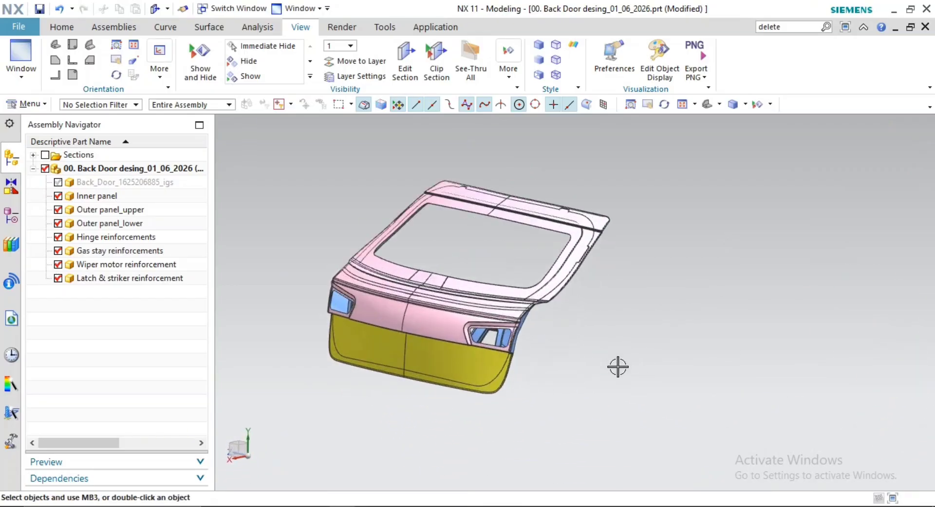
Save the back door assembly and view its outer and inner sides
key(ctrl+s)
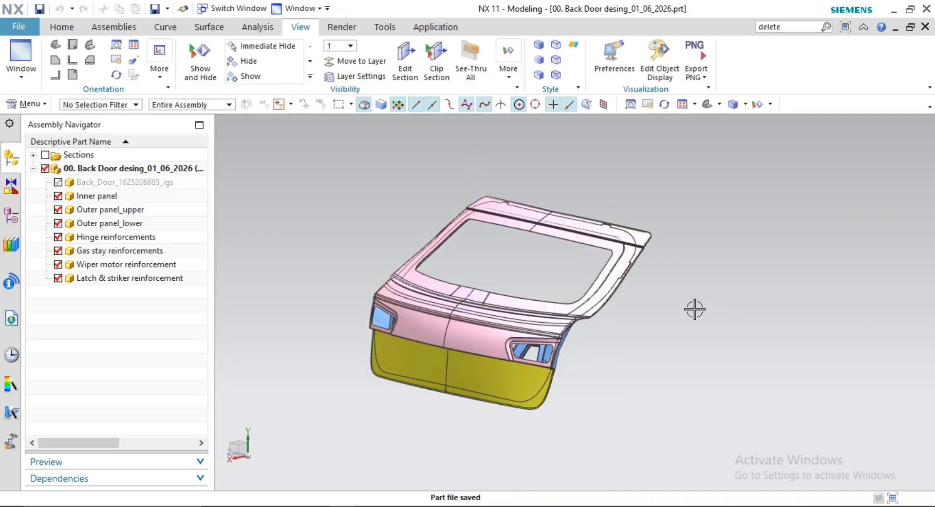
middle_drag(695, 310, 642, 294)
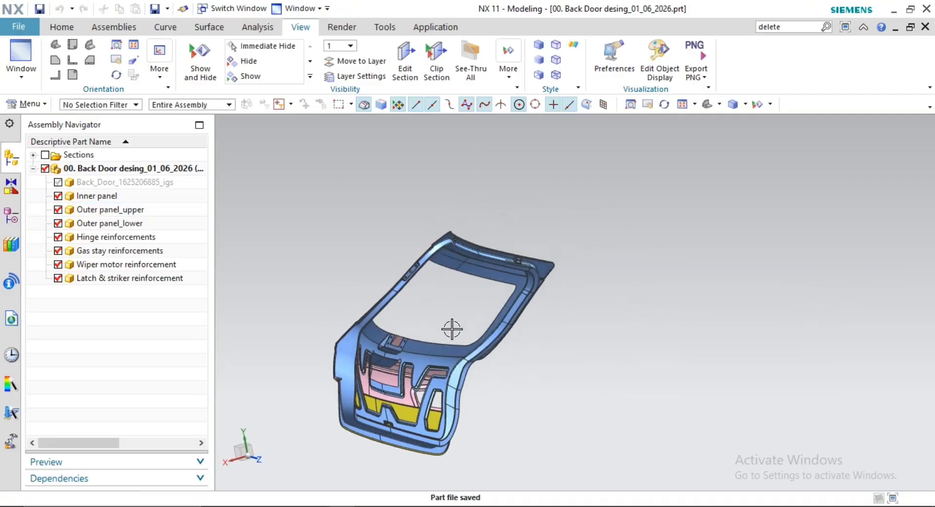
middle_drag(452, 330, 526, 341)
scroll(518, 264, up, 3)
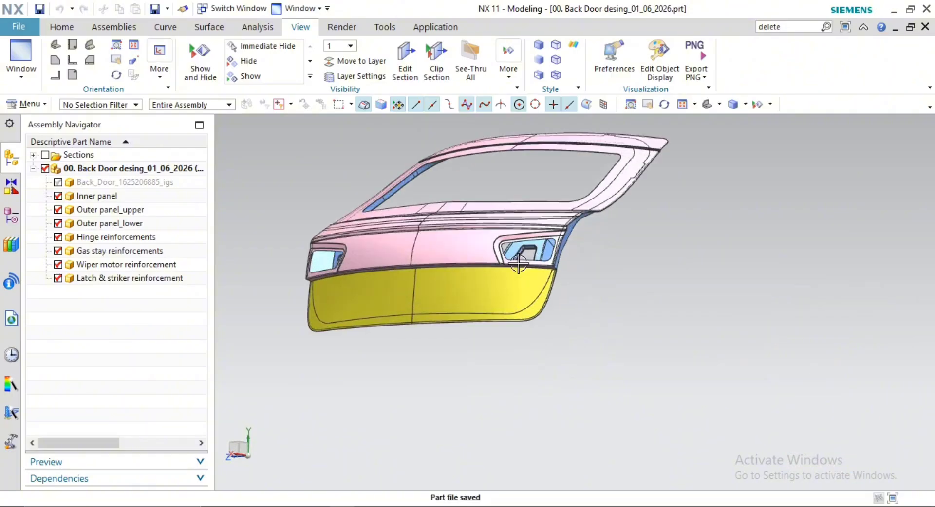
scroll(518, 263, down, 2)
middle_drag(547, 288, 653, 348)
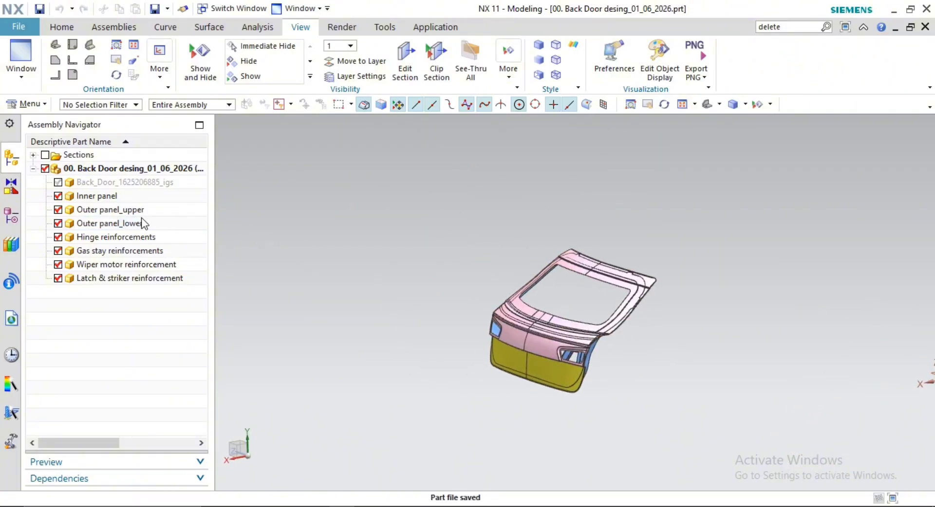
Make the inner panel the work part and show its "Tooling Axis" feature group
double_click(107, 196)
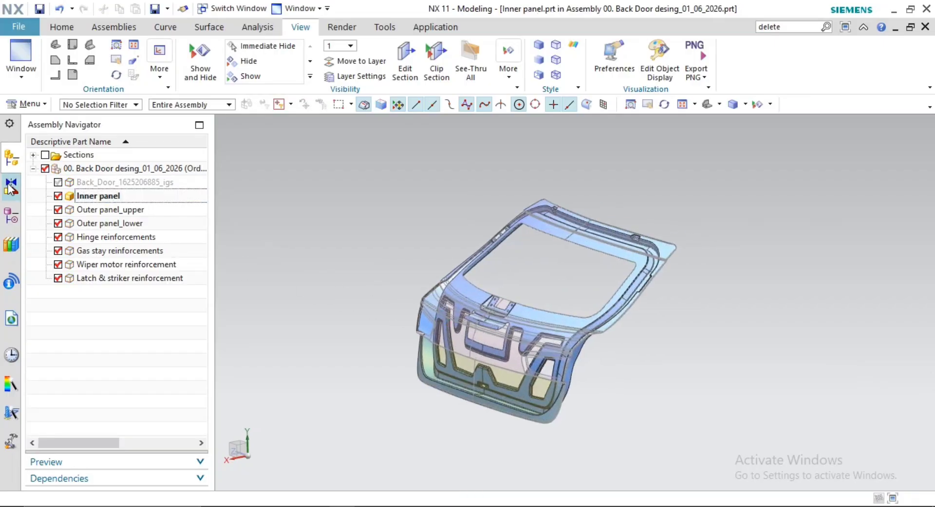
click(17, 214)
middle_drag(432, 308, 155, 303)
right_click(138, 251)
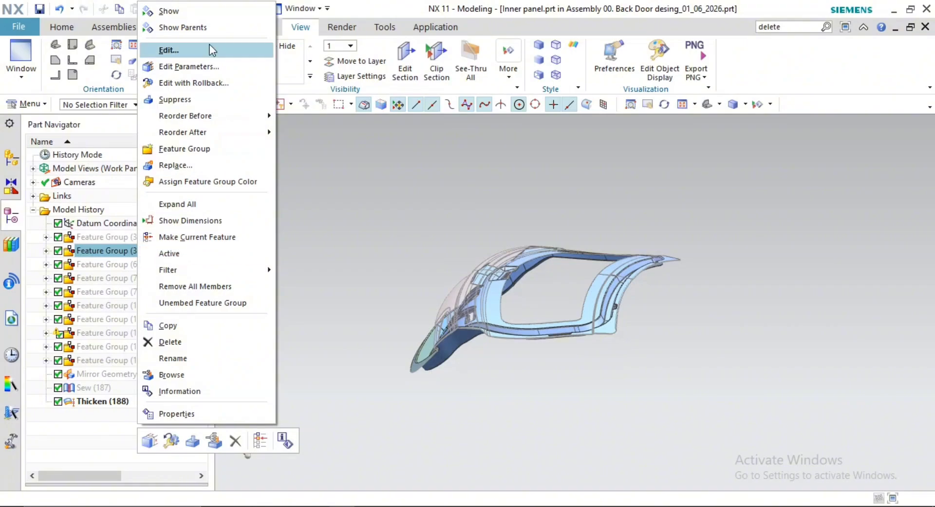
click(216, 14)
middle_drag(544, 303, 479, 246)
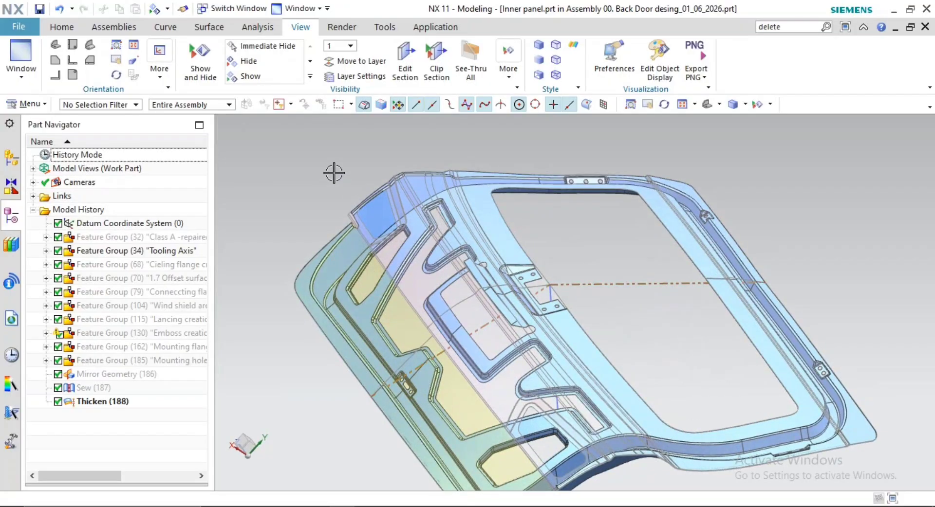
Set up a Draft Analysis of the thickened inner panel's faces, using the tooling axis line as the draw direction
click(267, 29)
click(268, 69)
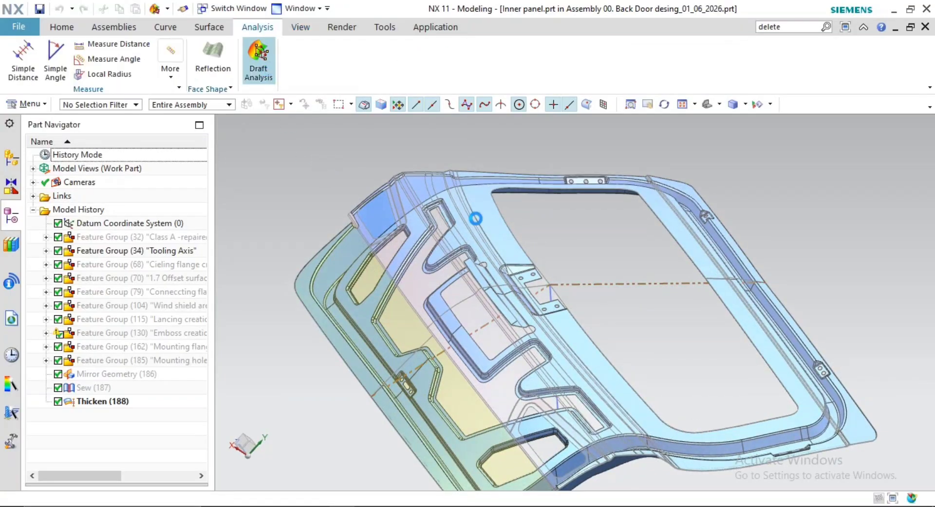
shift+middle_drag(606, 298, 550, 307)
click(759, 239)
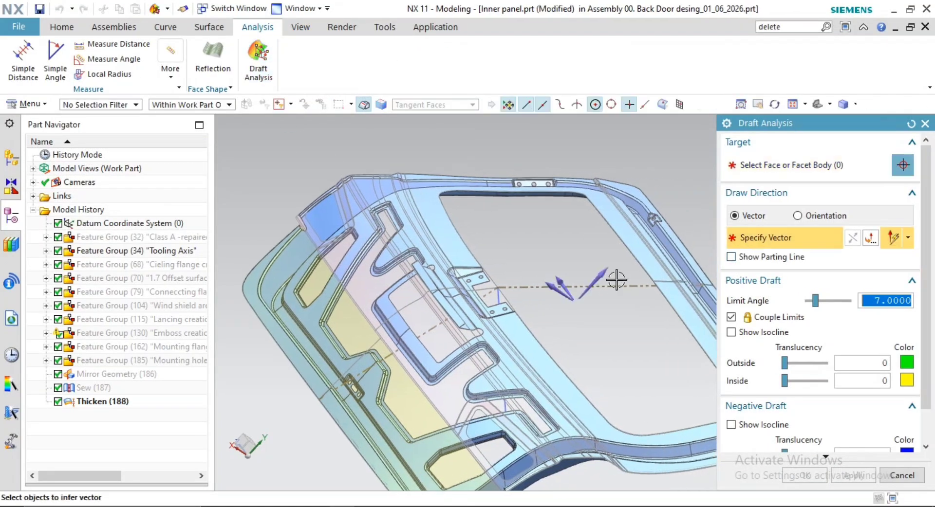
shift+middle_drag(531, 442, 527, 245)
middle_drag(513, 290, 507, 235)
click(505, 201)
middle_drag(506, 201, 576, 344)
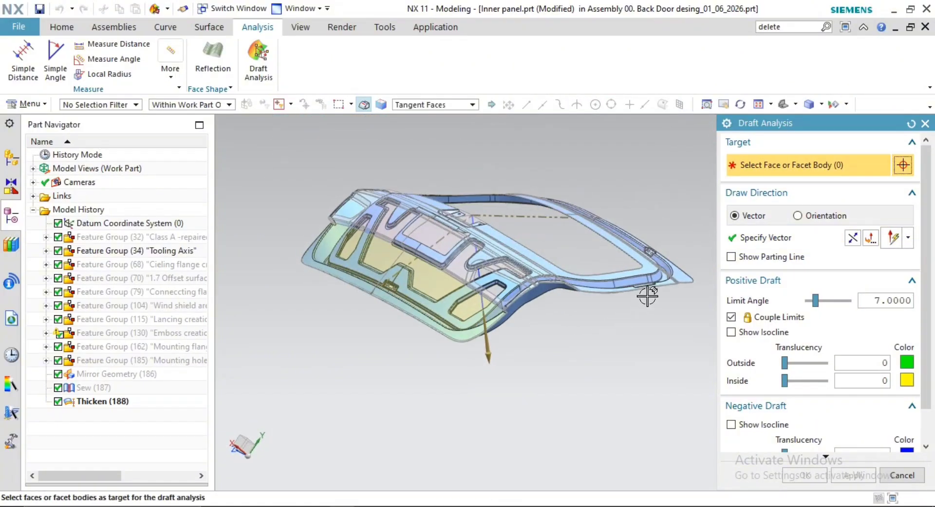
scroll(560, 251, up, 3)
click(636, 307)
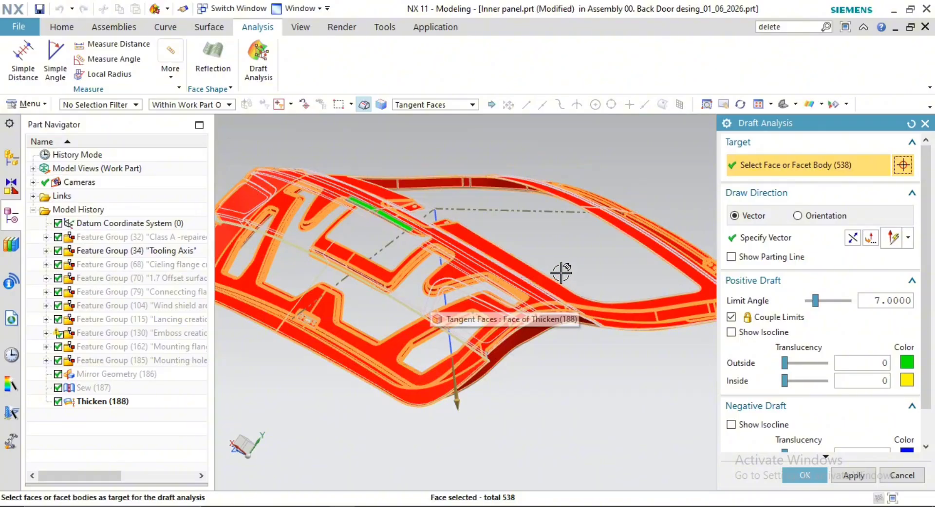
Reverse the draw direction, inspect the draft around the central opening below the window, and accept the analysis
middle_drag(553, 265, 534, 281)
click(871, 238)
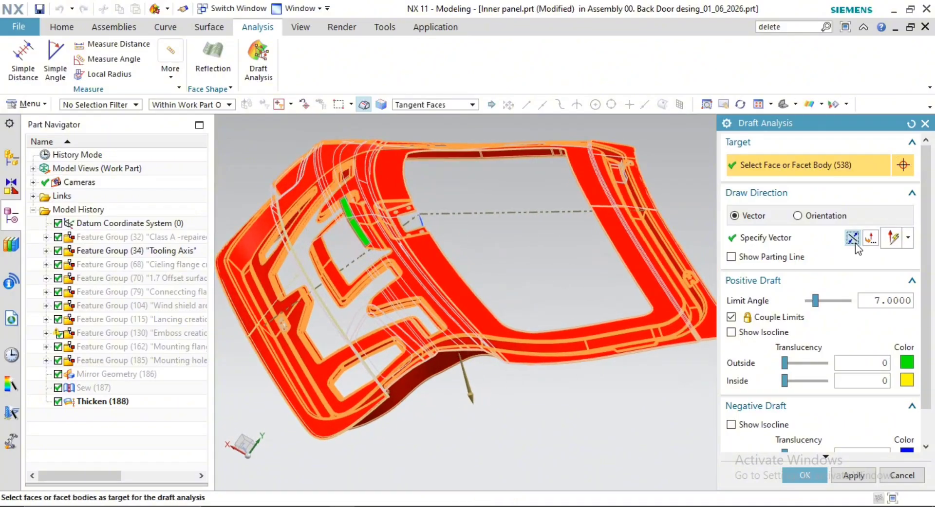
middle_drag(456, 277, 268, 371)
scroll(329, 376, up, 3)
scroll(539, 307, up, 3)
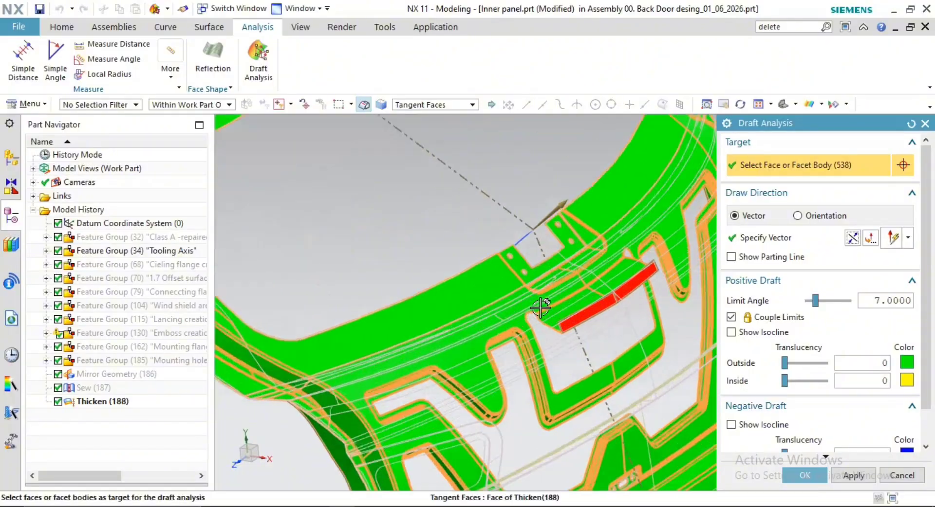
scroll(601, 324, up, 2)
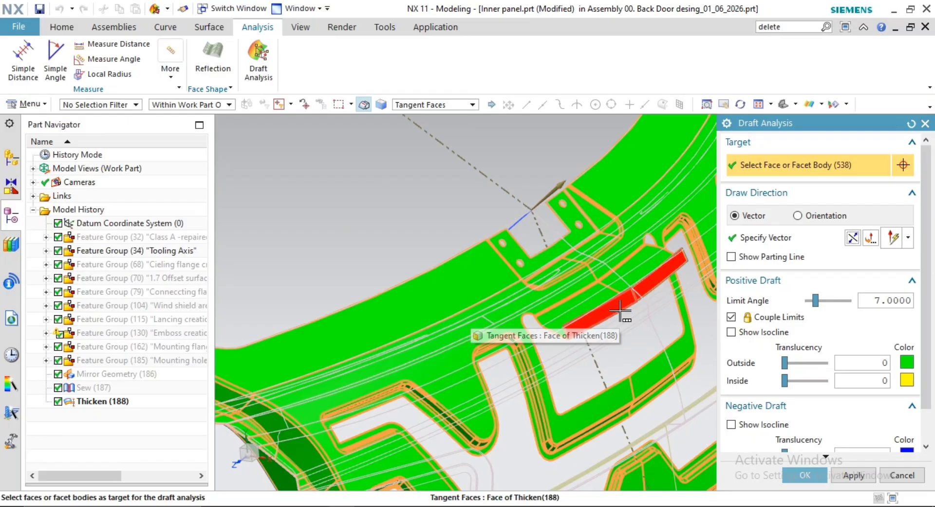
scroll(620, 312, down, 5)
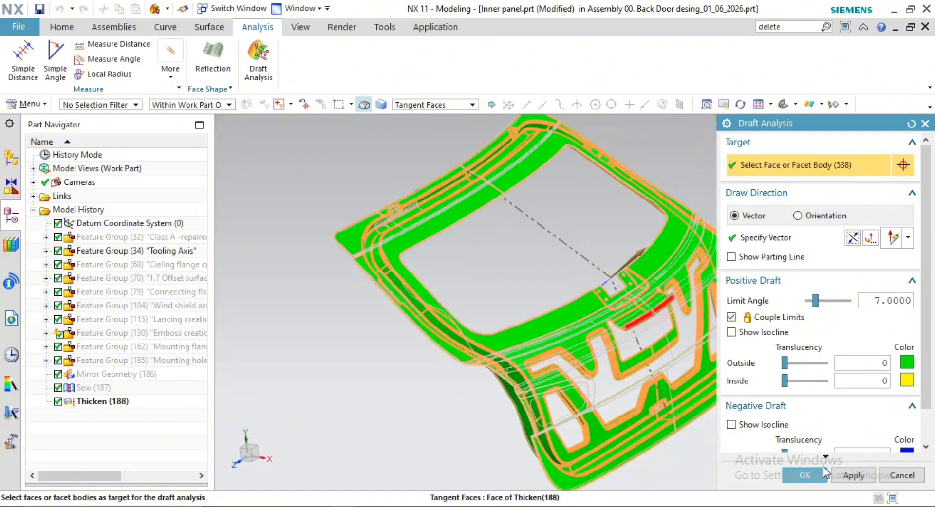
click(817, 476)
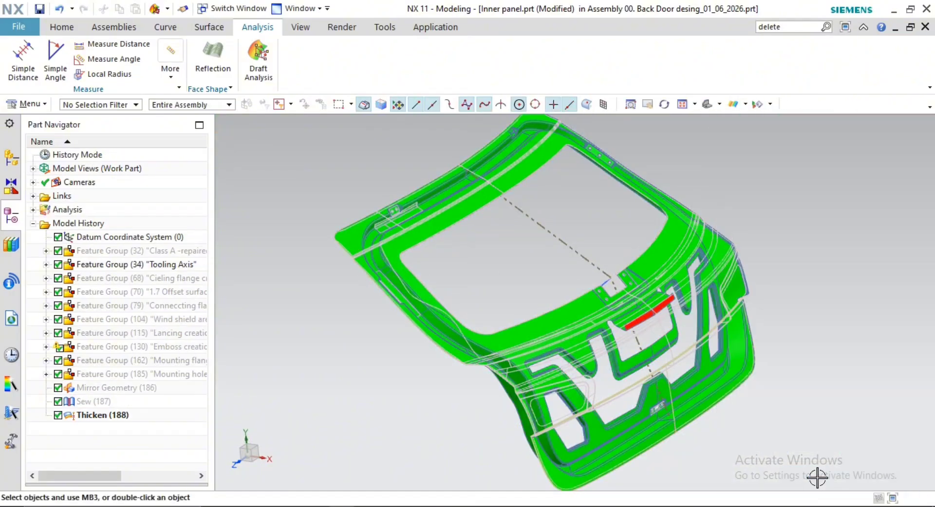
Examine the draft analysis colours across the whole inner panel from several angles
middle_drag(676, 297, 396, 309)
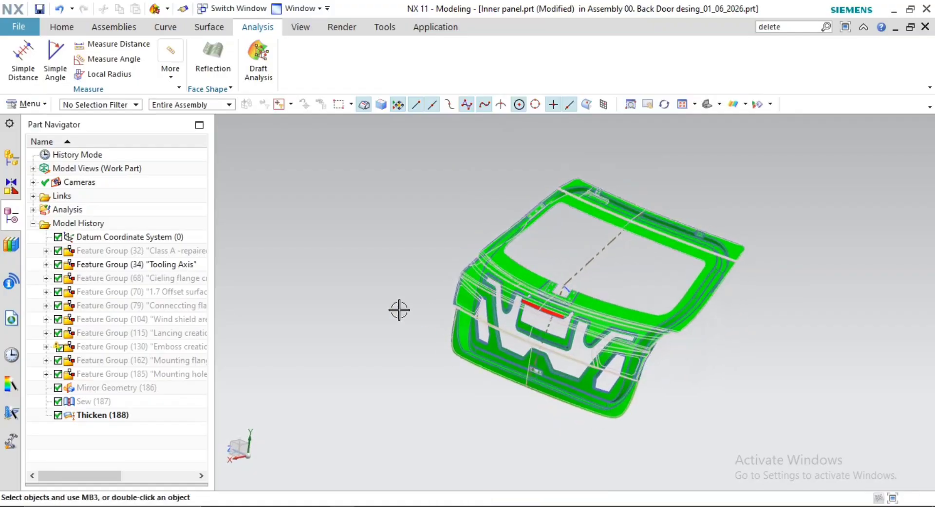
click(110, 415)
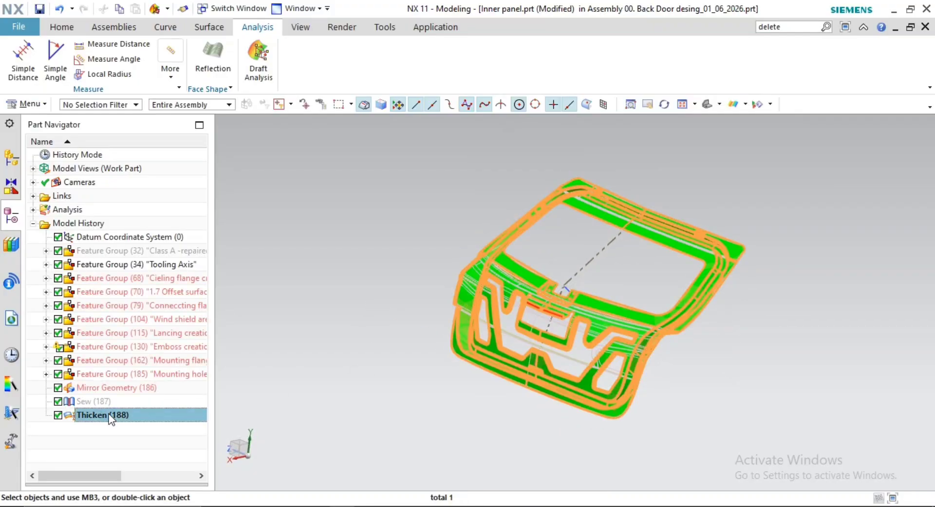
key(Escape)
middle_drag(441, 356, 456, 342)
click(603, 347)
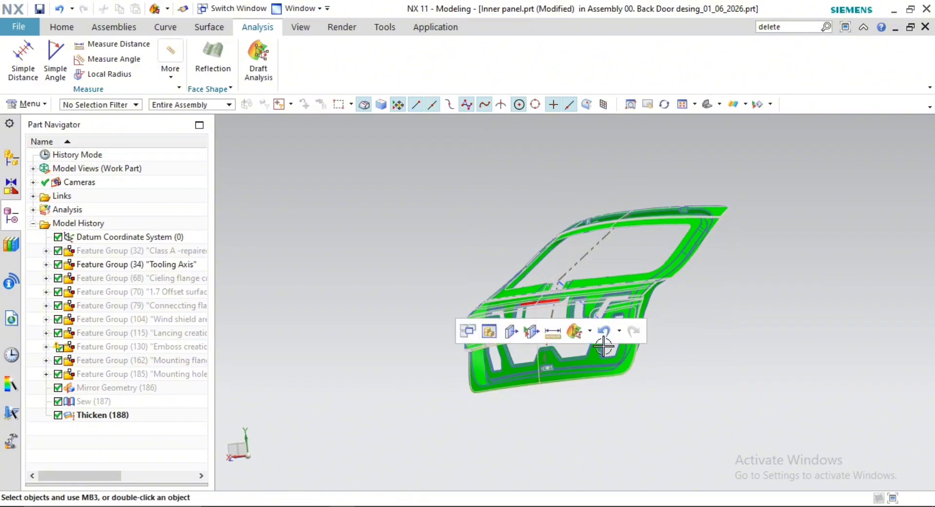
middle_drag(603, 346, 523, 350)
Make the top-level back door assembly the work part again
click(11, 157)
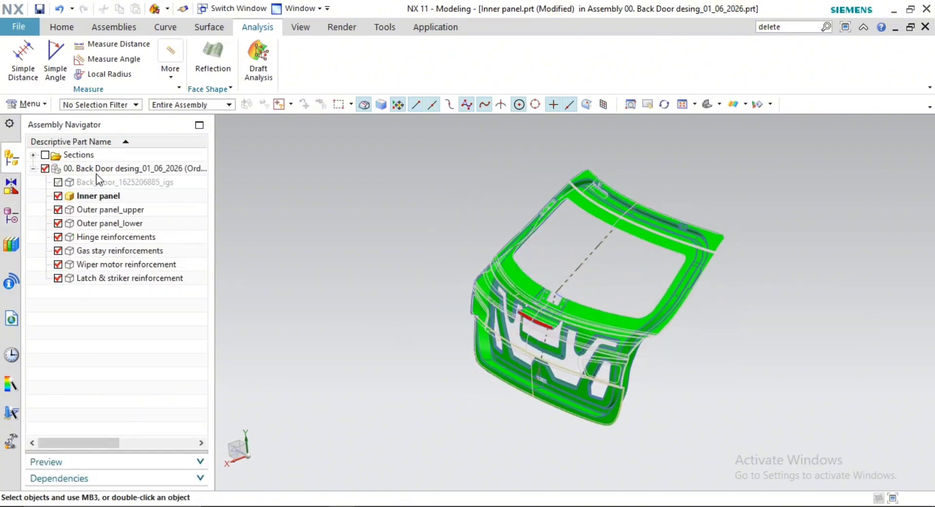
double_click(98, 169)
middle_drag(583, 266, 416, 286)
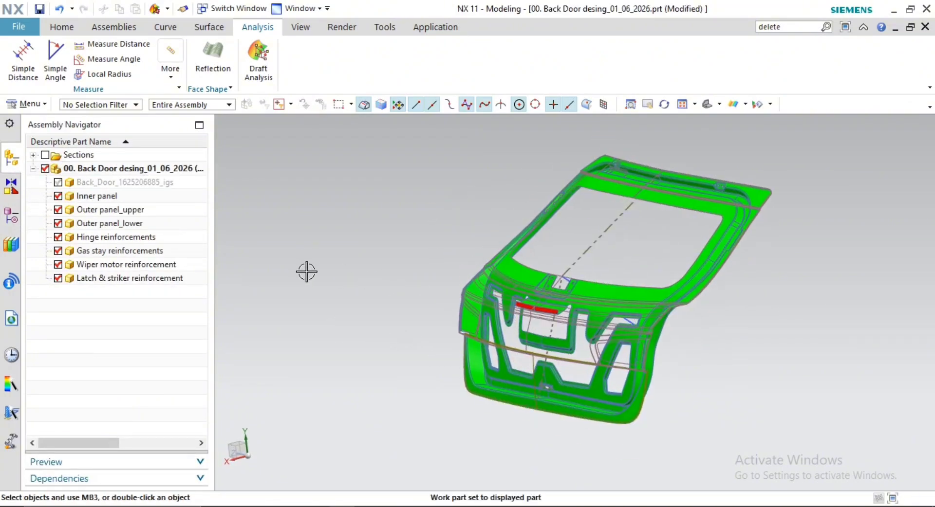
Switch the display from face analysis to Shaded with Edges and save the assembly
click(719, 105)
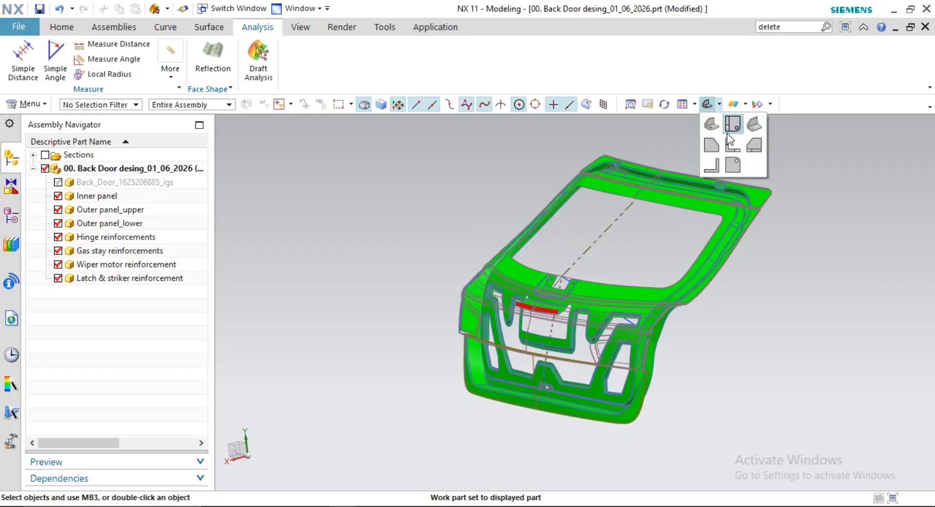
click(688, 128)
click(748, 153)
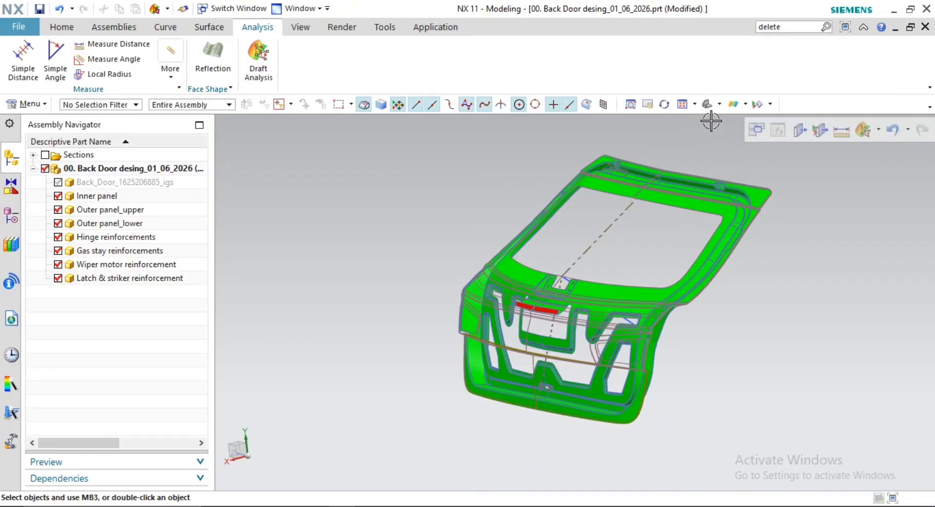
click(721, 105)
click(690, 123)
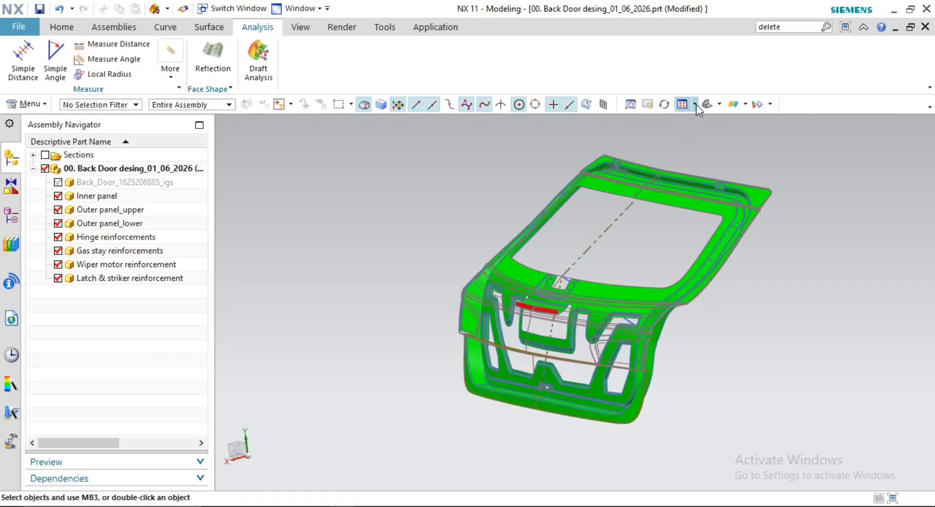
click(695, 104)
click(745, 105)
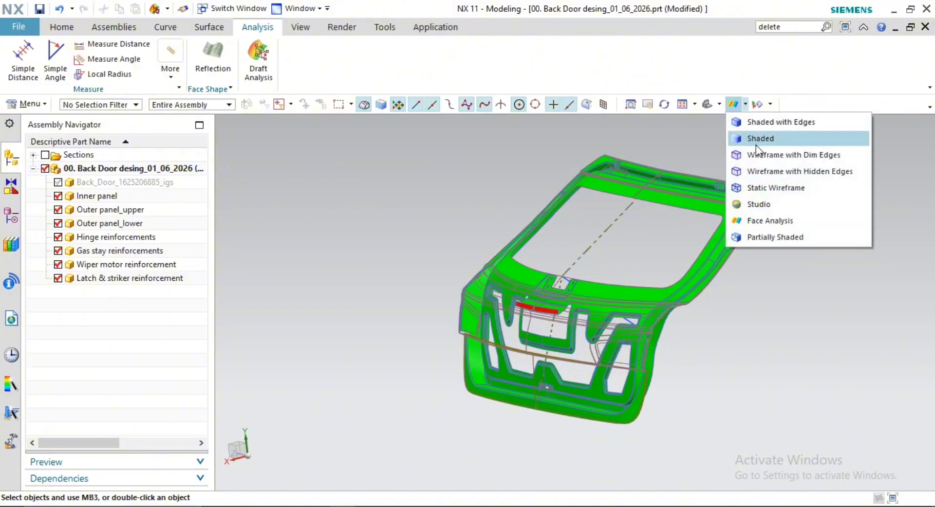
click(758, 124)
mouse_move(624, 307)
middle_down()
mouse_move(546, 273)
mouse_move(842, 319)
middle_up()
key(ctrl+s)
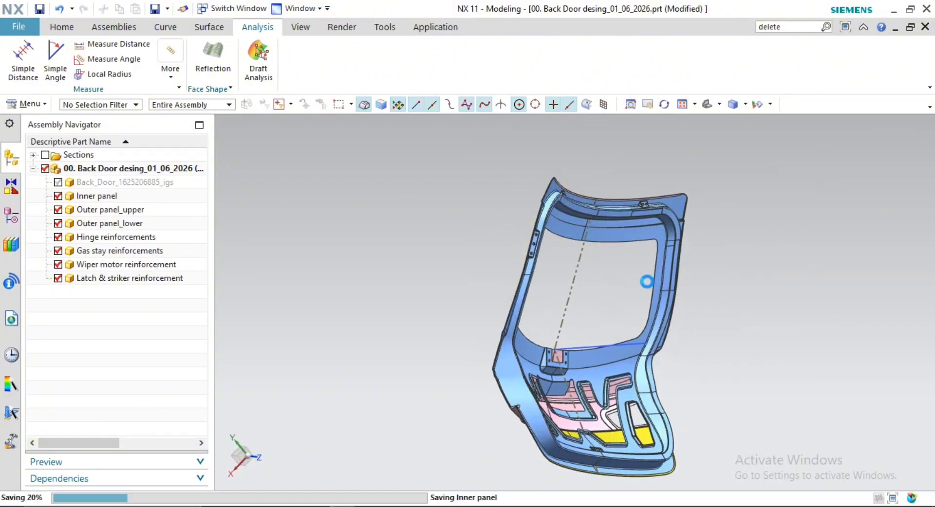